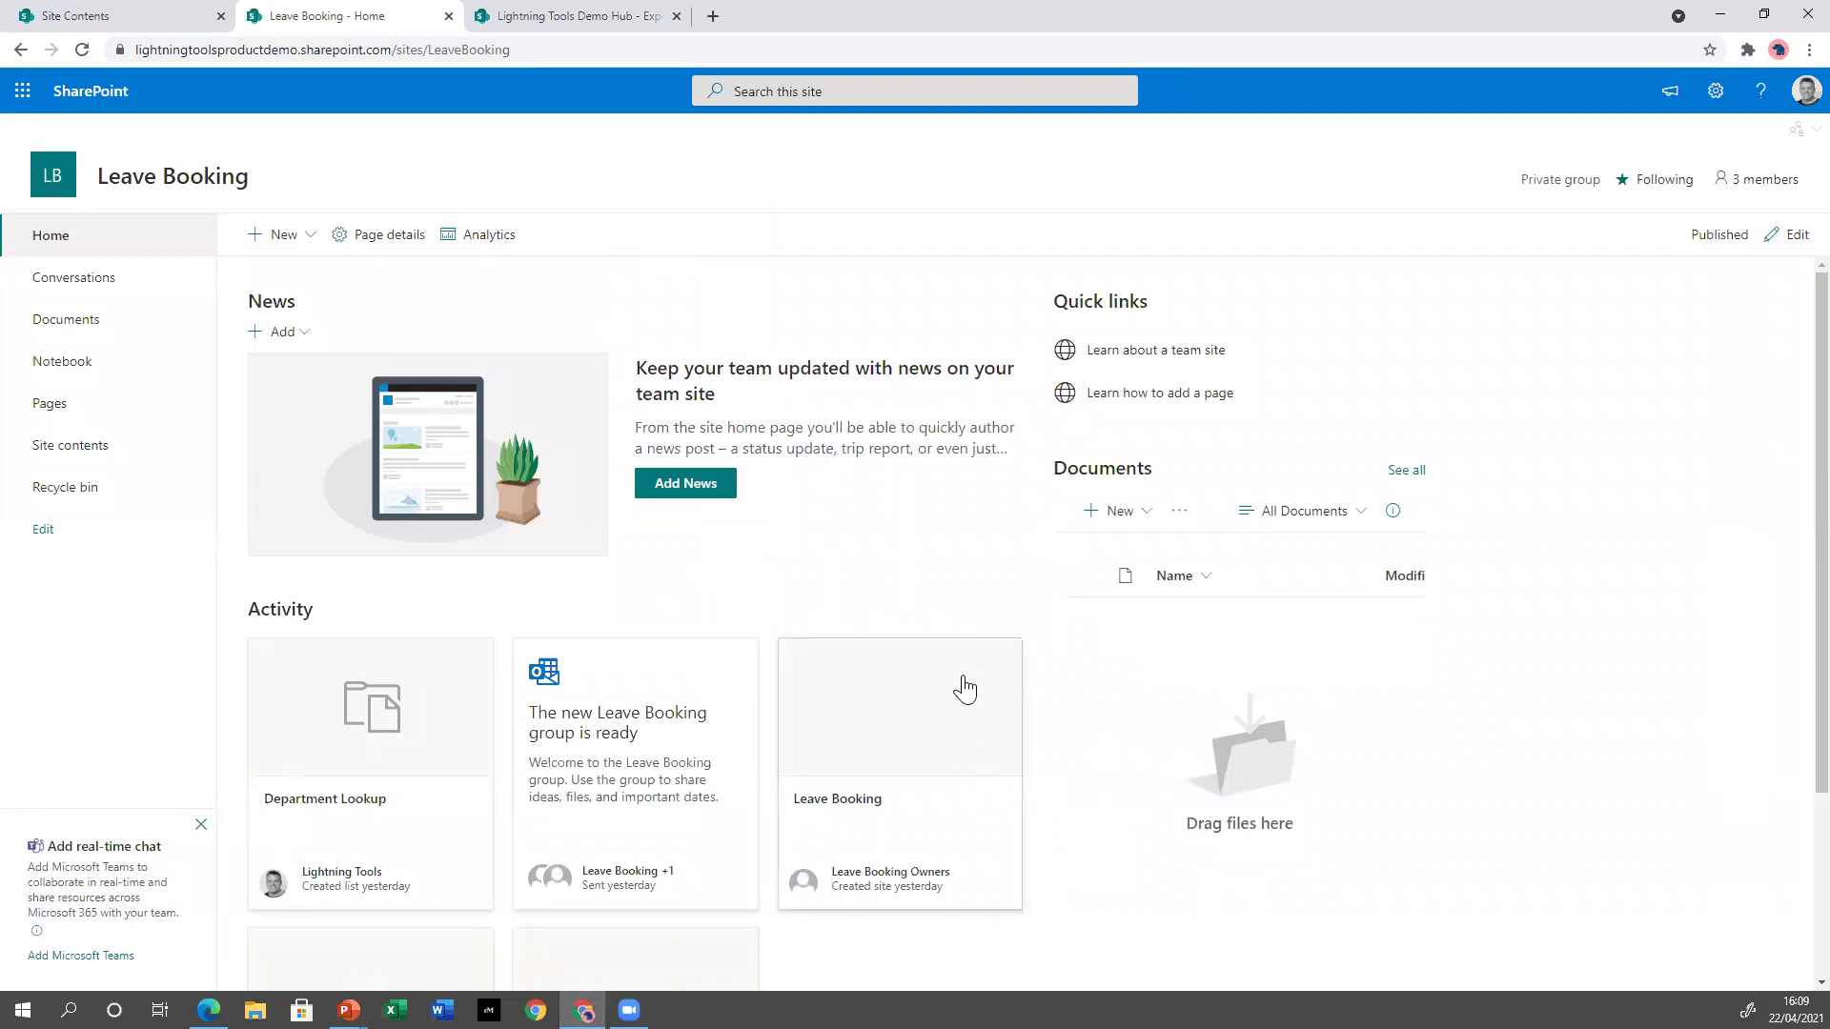
Open Site contents for the Leave Booking site to list its lists and libraries.
{"action": "left_click", "coordinate": [112, 448]}
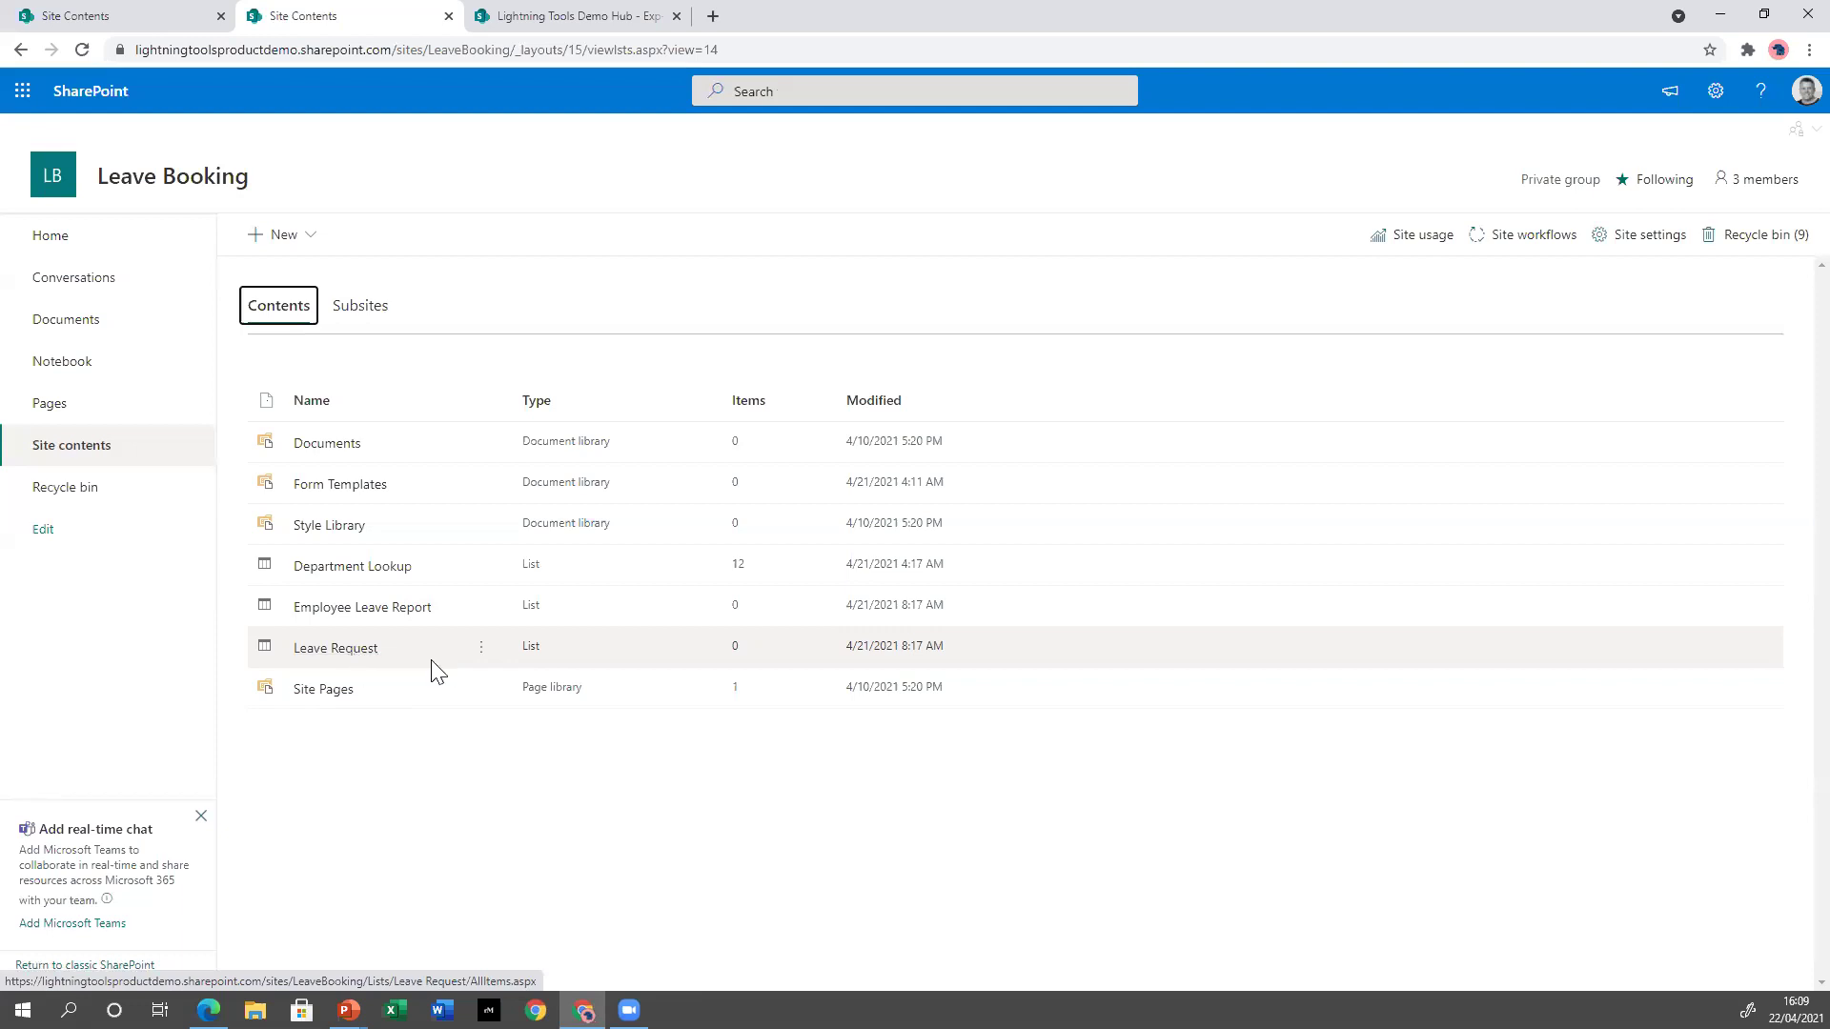
{"action": "left_click", "coordinate": [384, 566]}
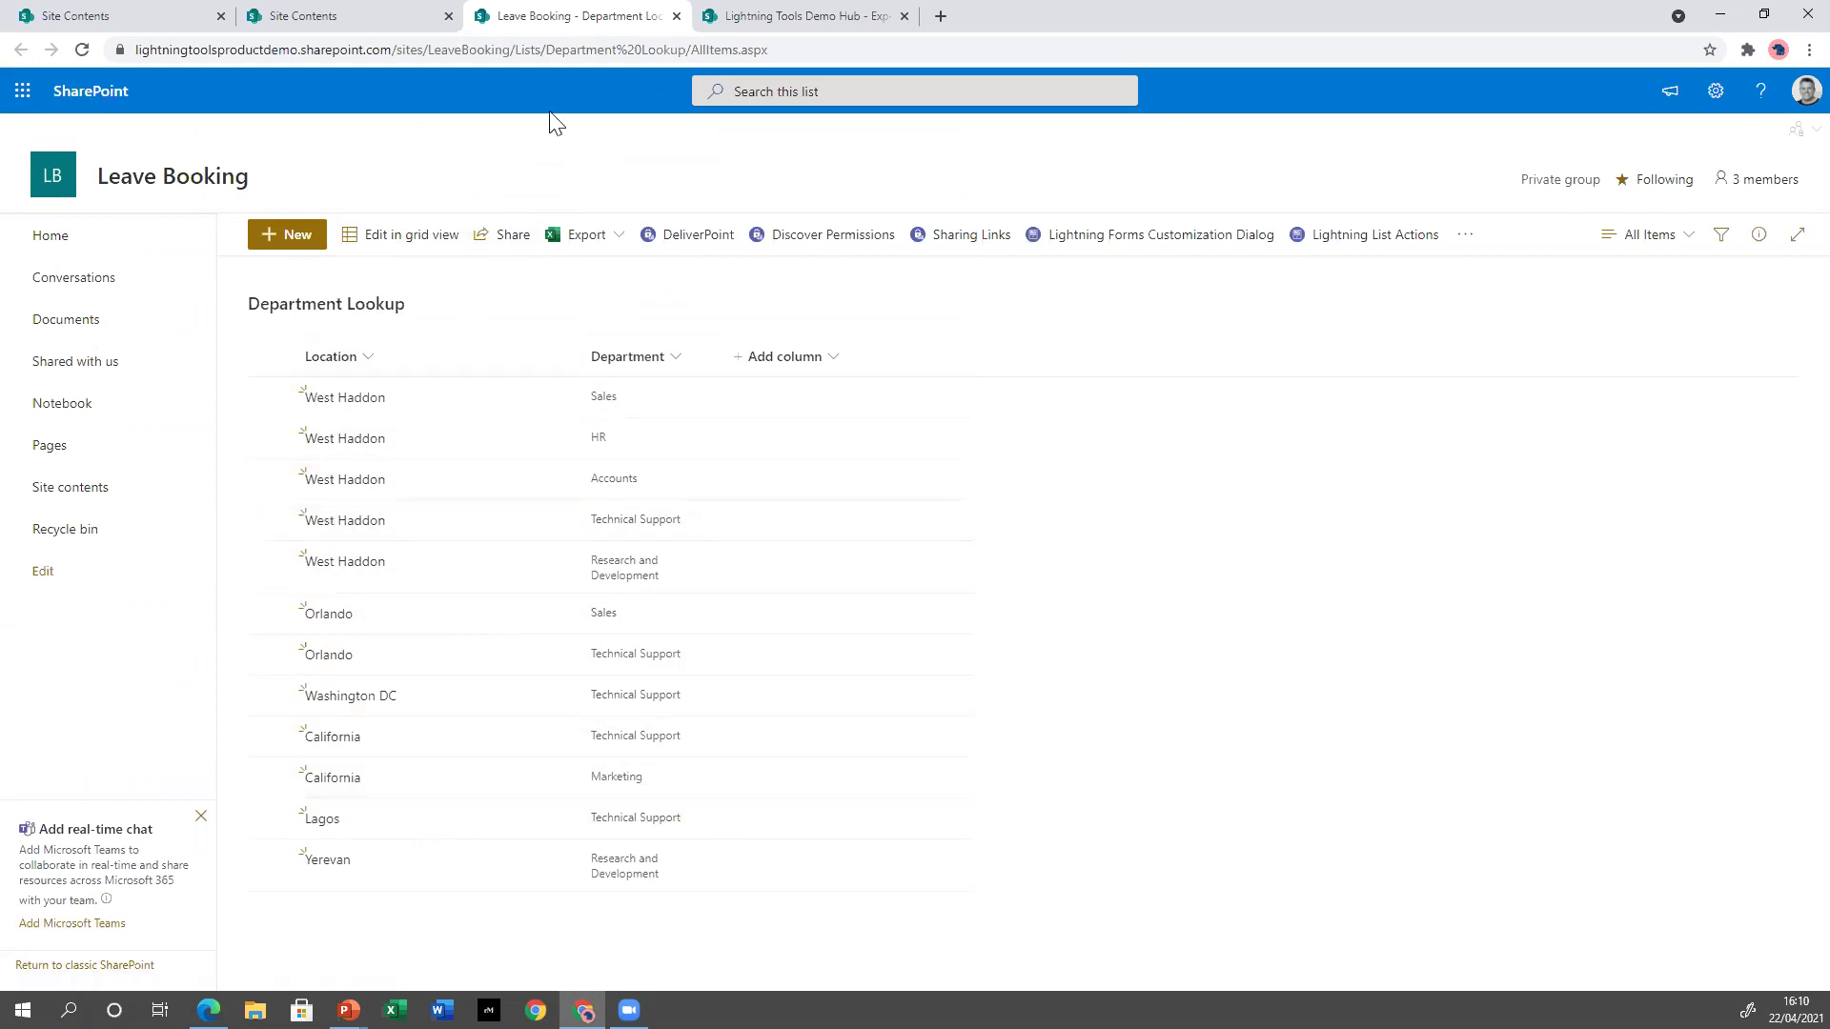
{"action": "left_click", "coordinate": [677, 17]}
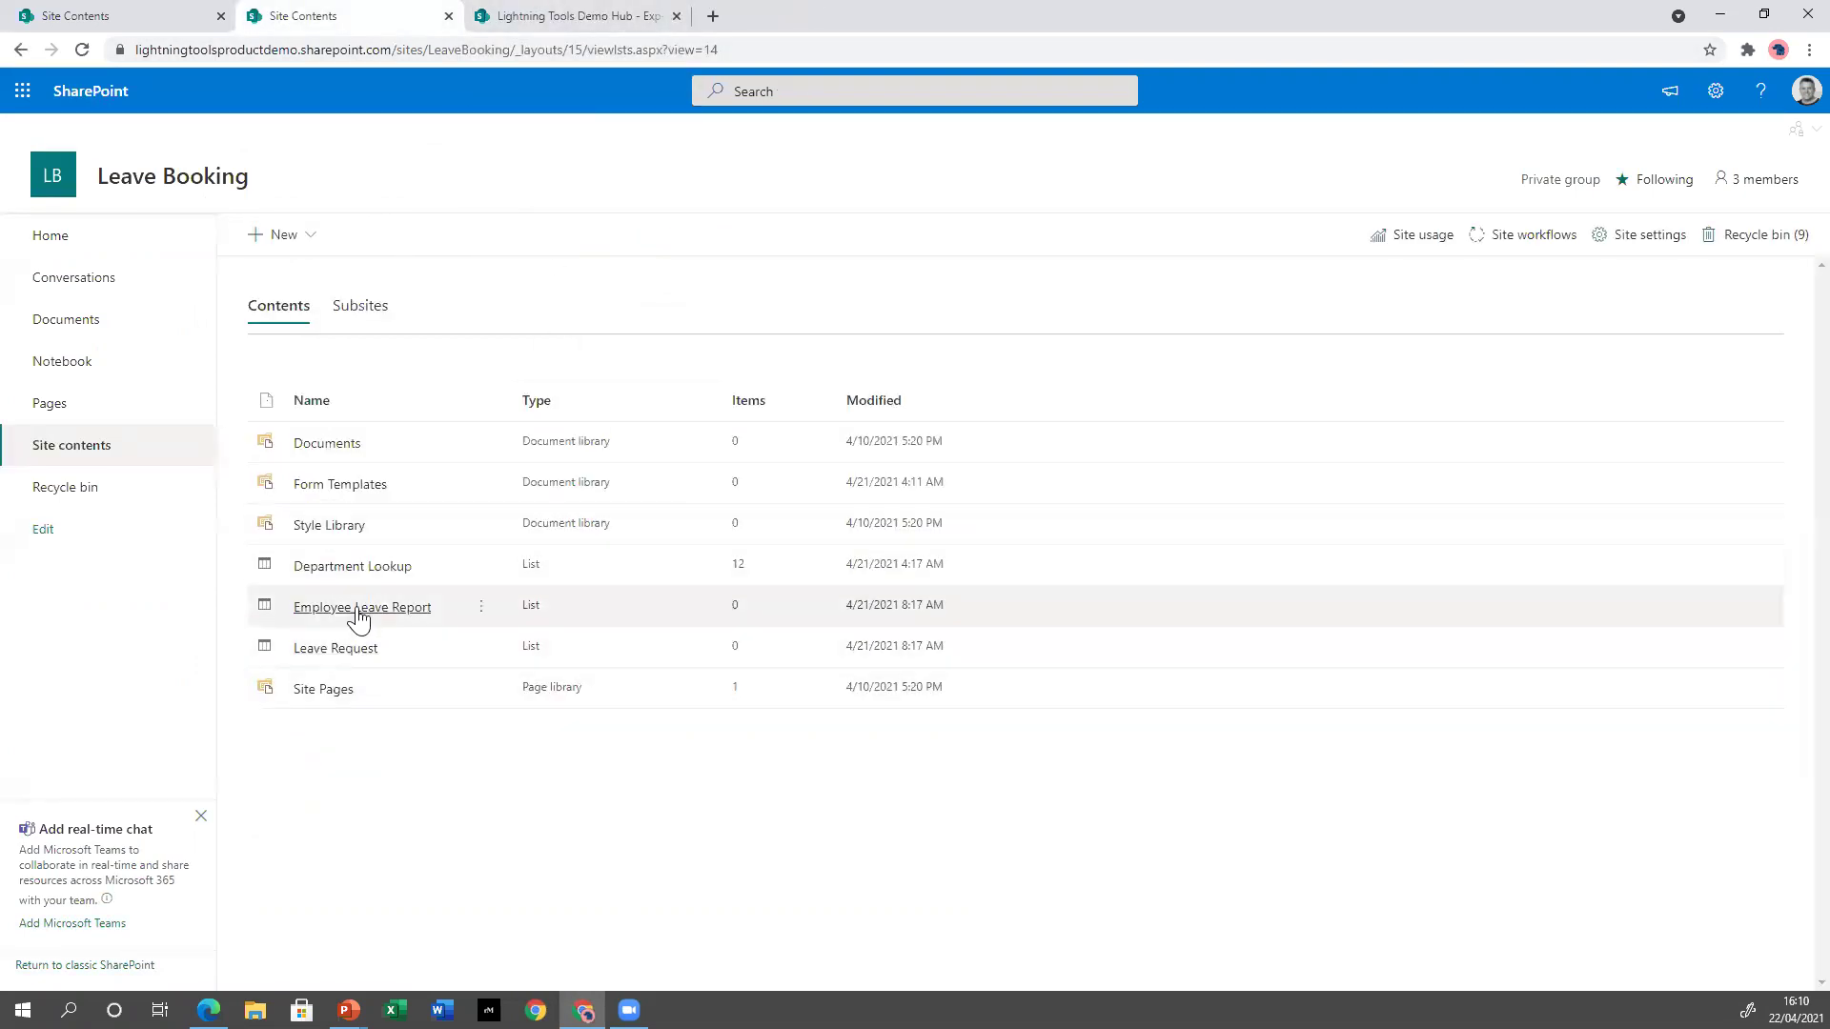
Open the Employee Leave Report list, start a new item, and scroll through all its fields.
{"action": "left_click", "coordinate": [358, 610]}
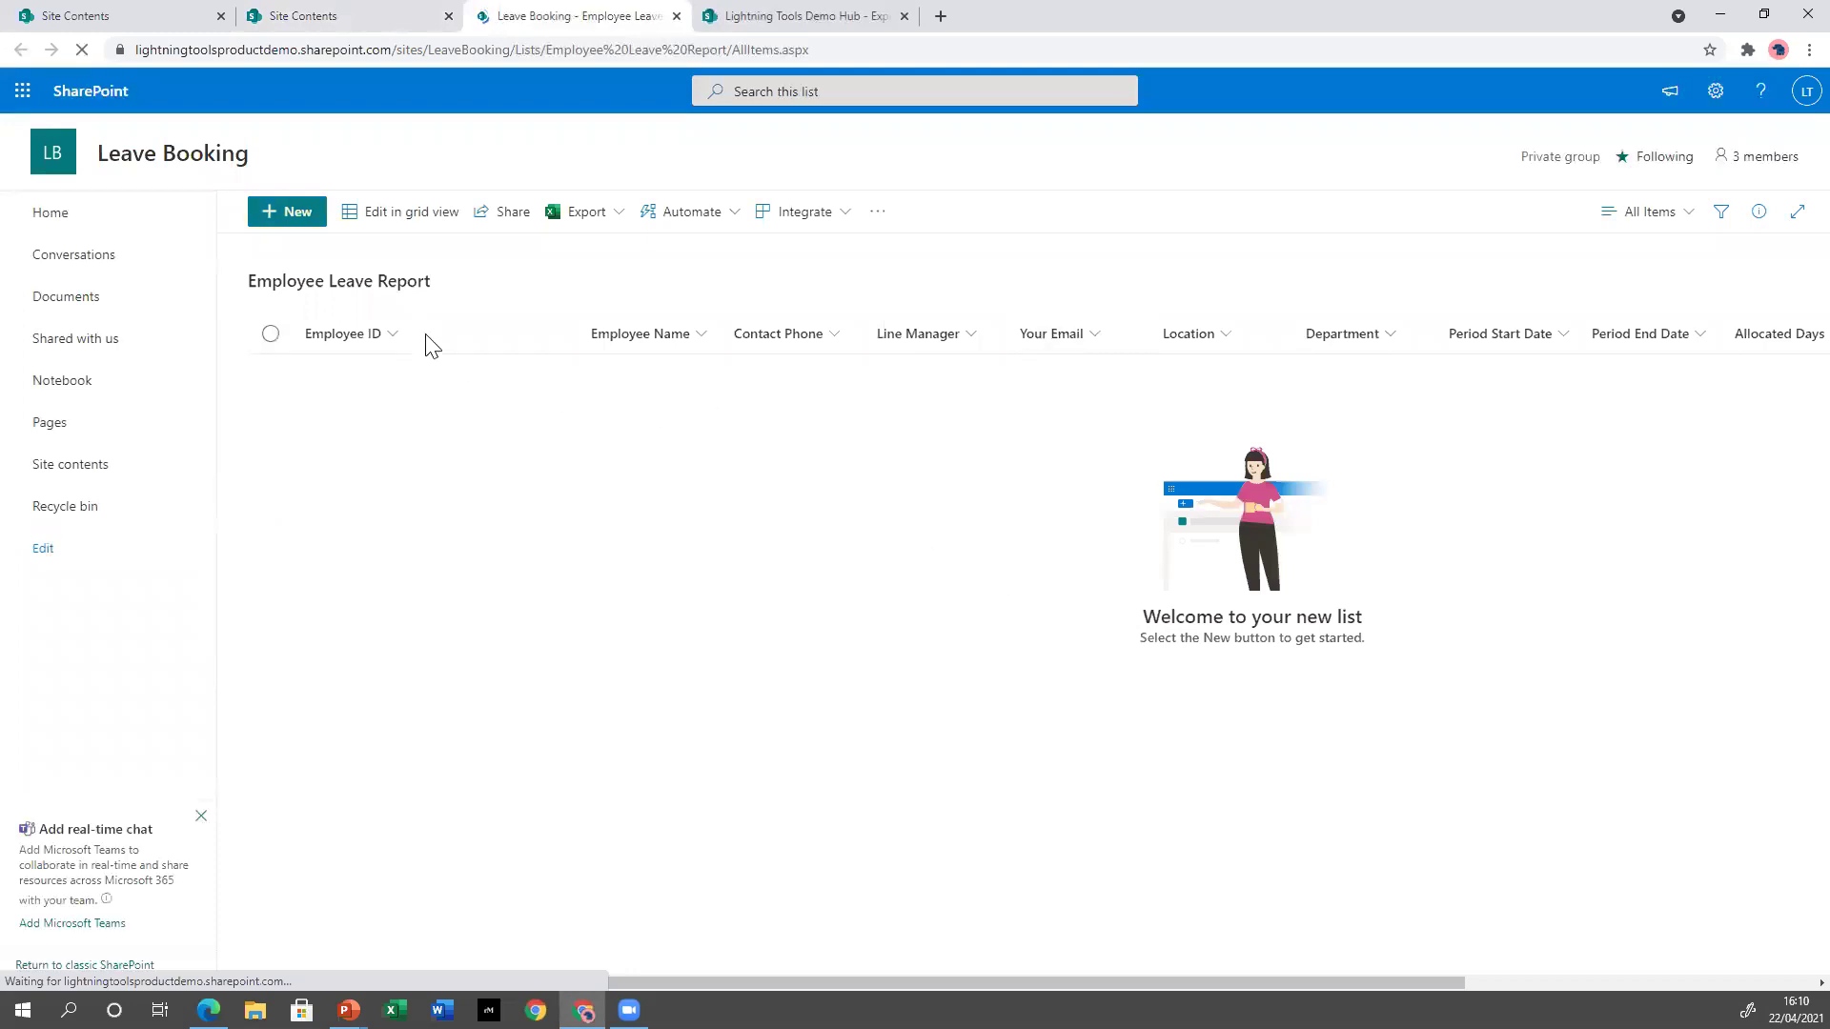
{"action": "left_click", "coordinate": [286, 235]}
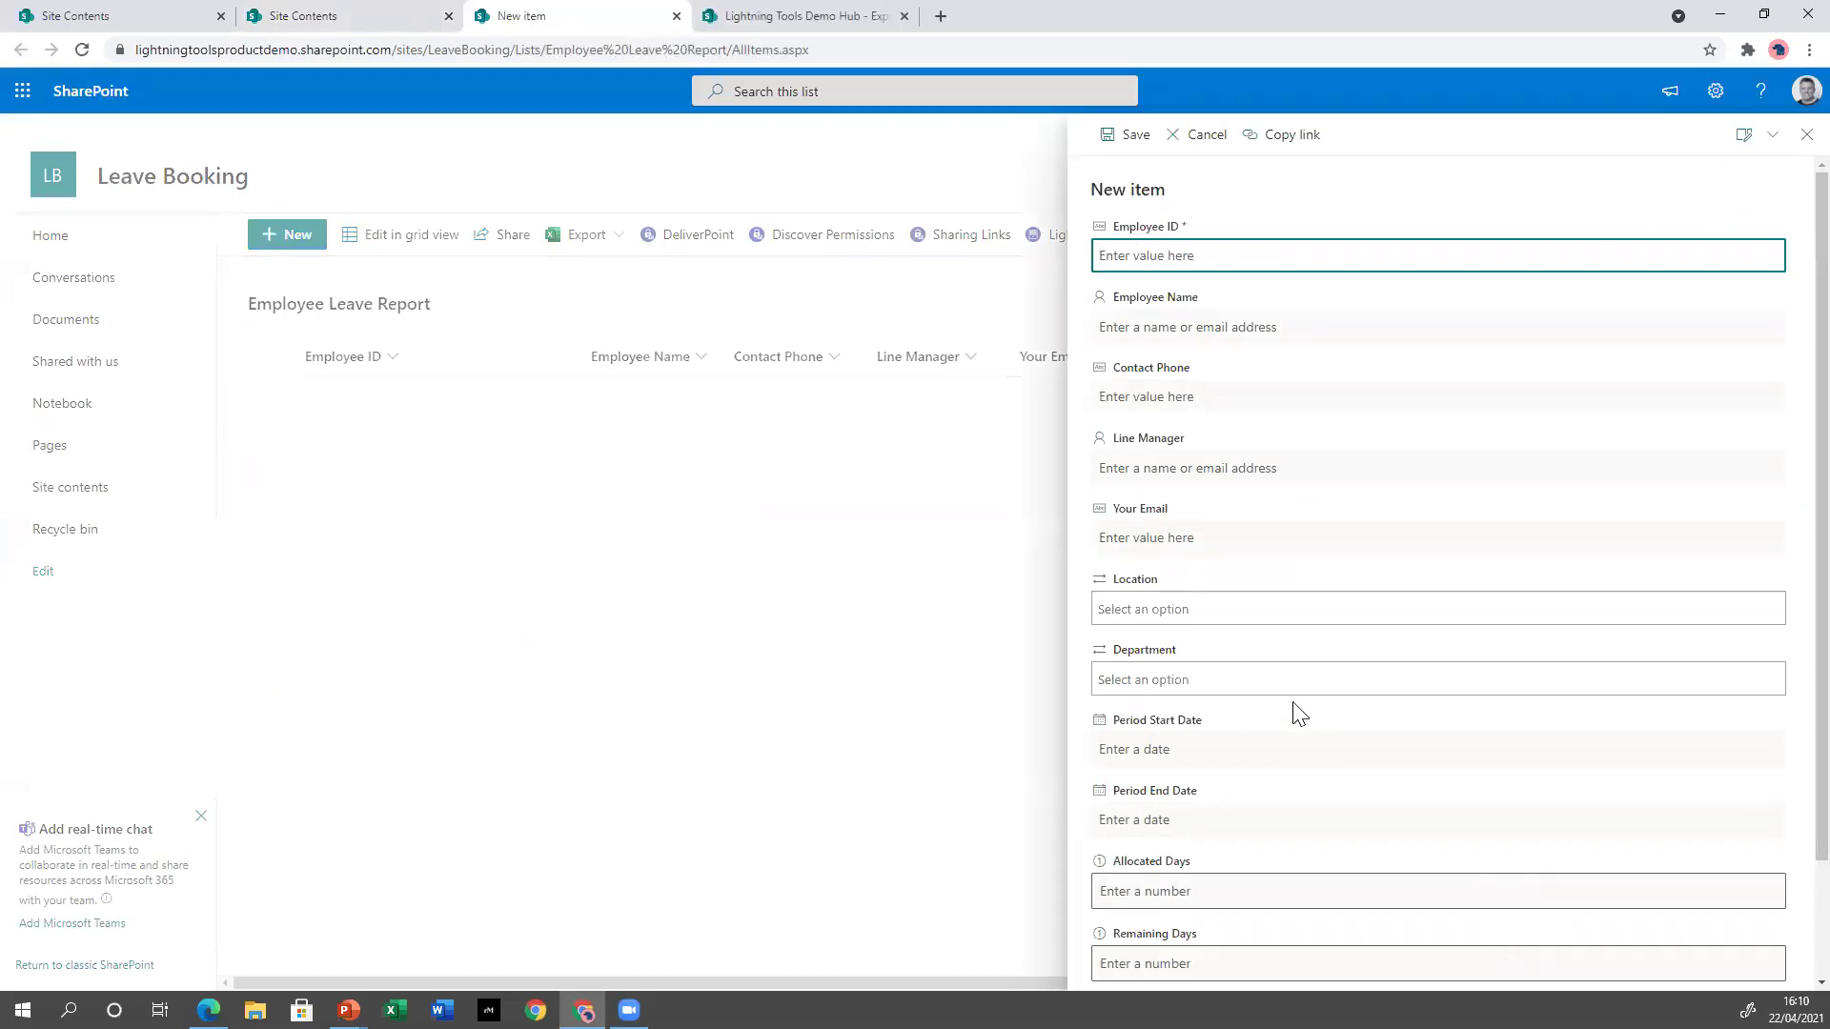
{"action": "scroll", "coordinate": [1268, 339], "scroll_direction": "down", "scroll_amount": 3}
{"action": "scroll", "coordinate": [1268, 338], "scroll_direction": "up", "scroll_amount": 3}
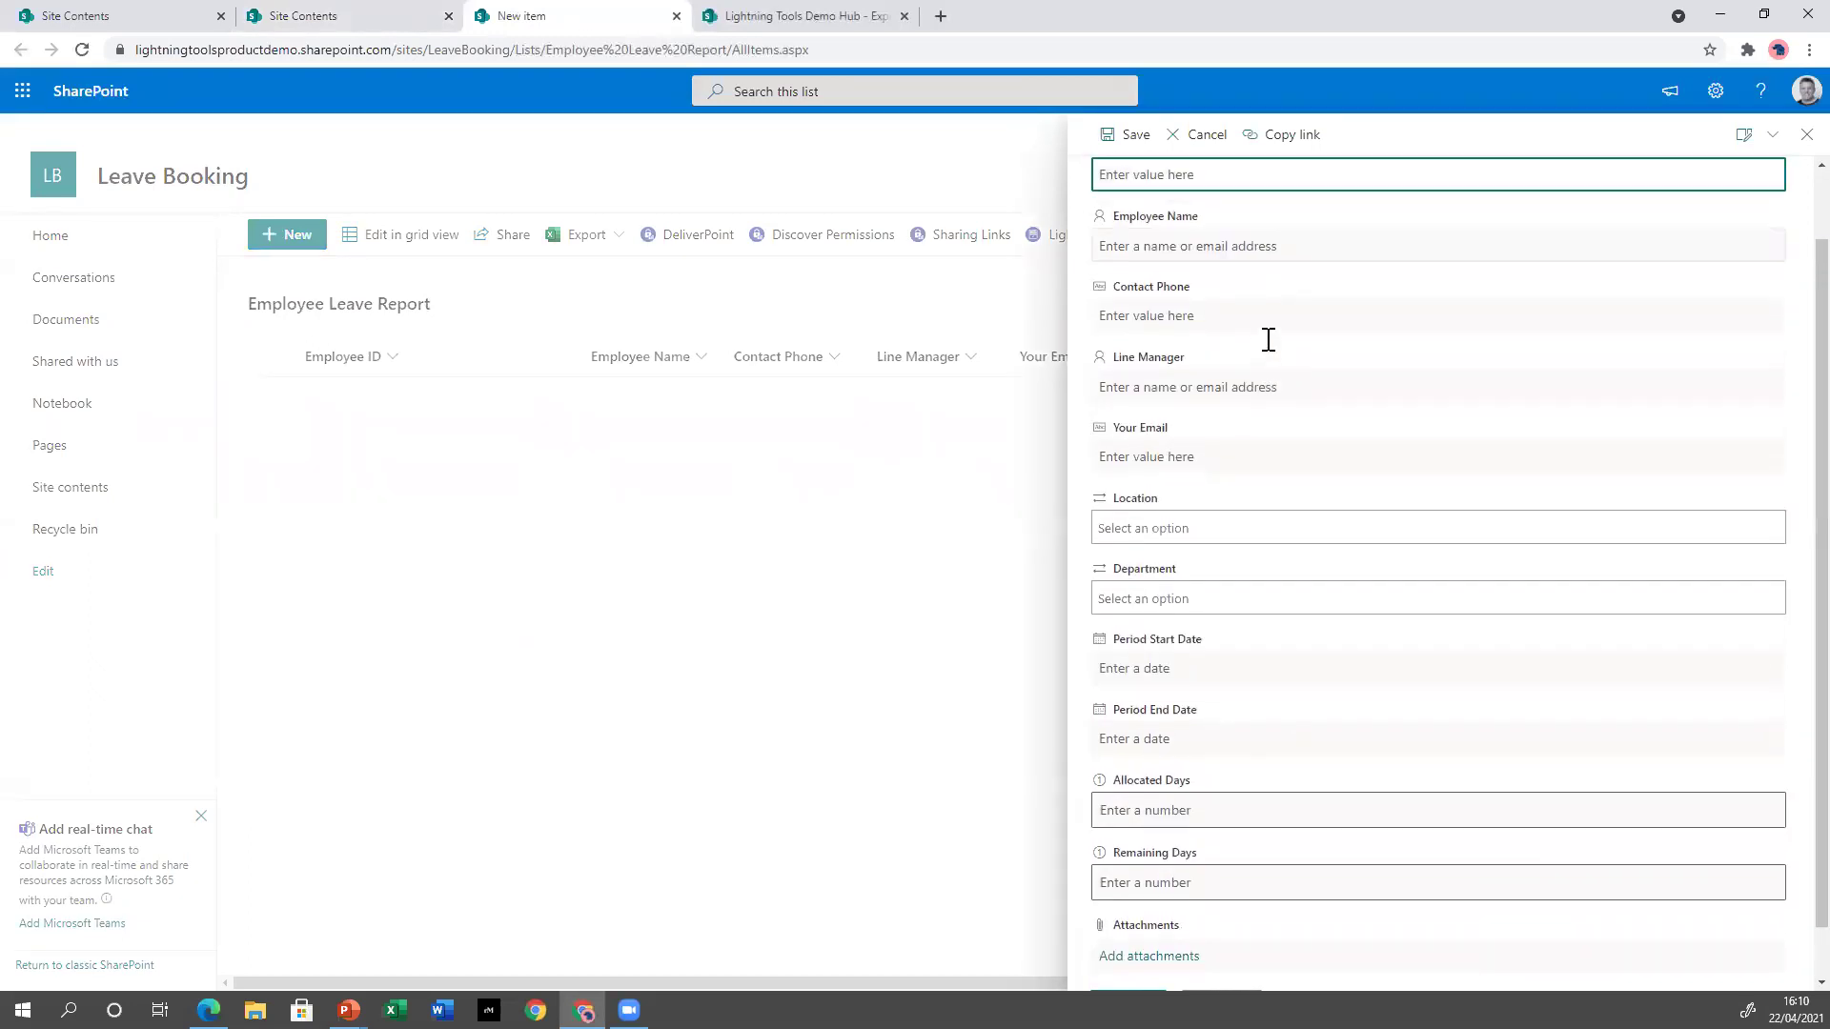
{"action": "scroll", "coordinate": [1282, 476], "scroll_direction": "down", "scroll_amount": 3}
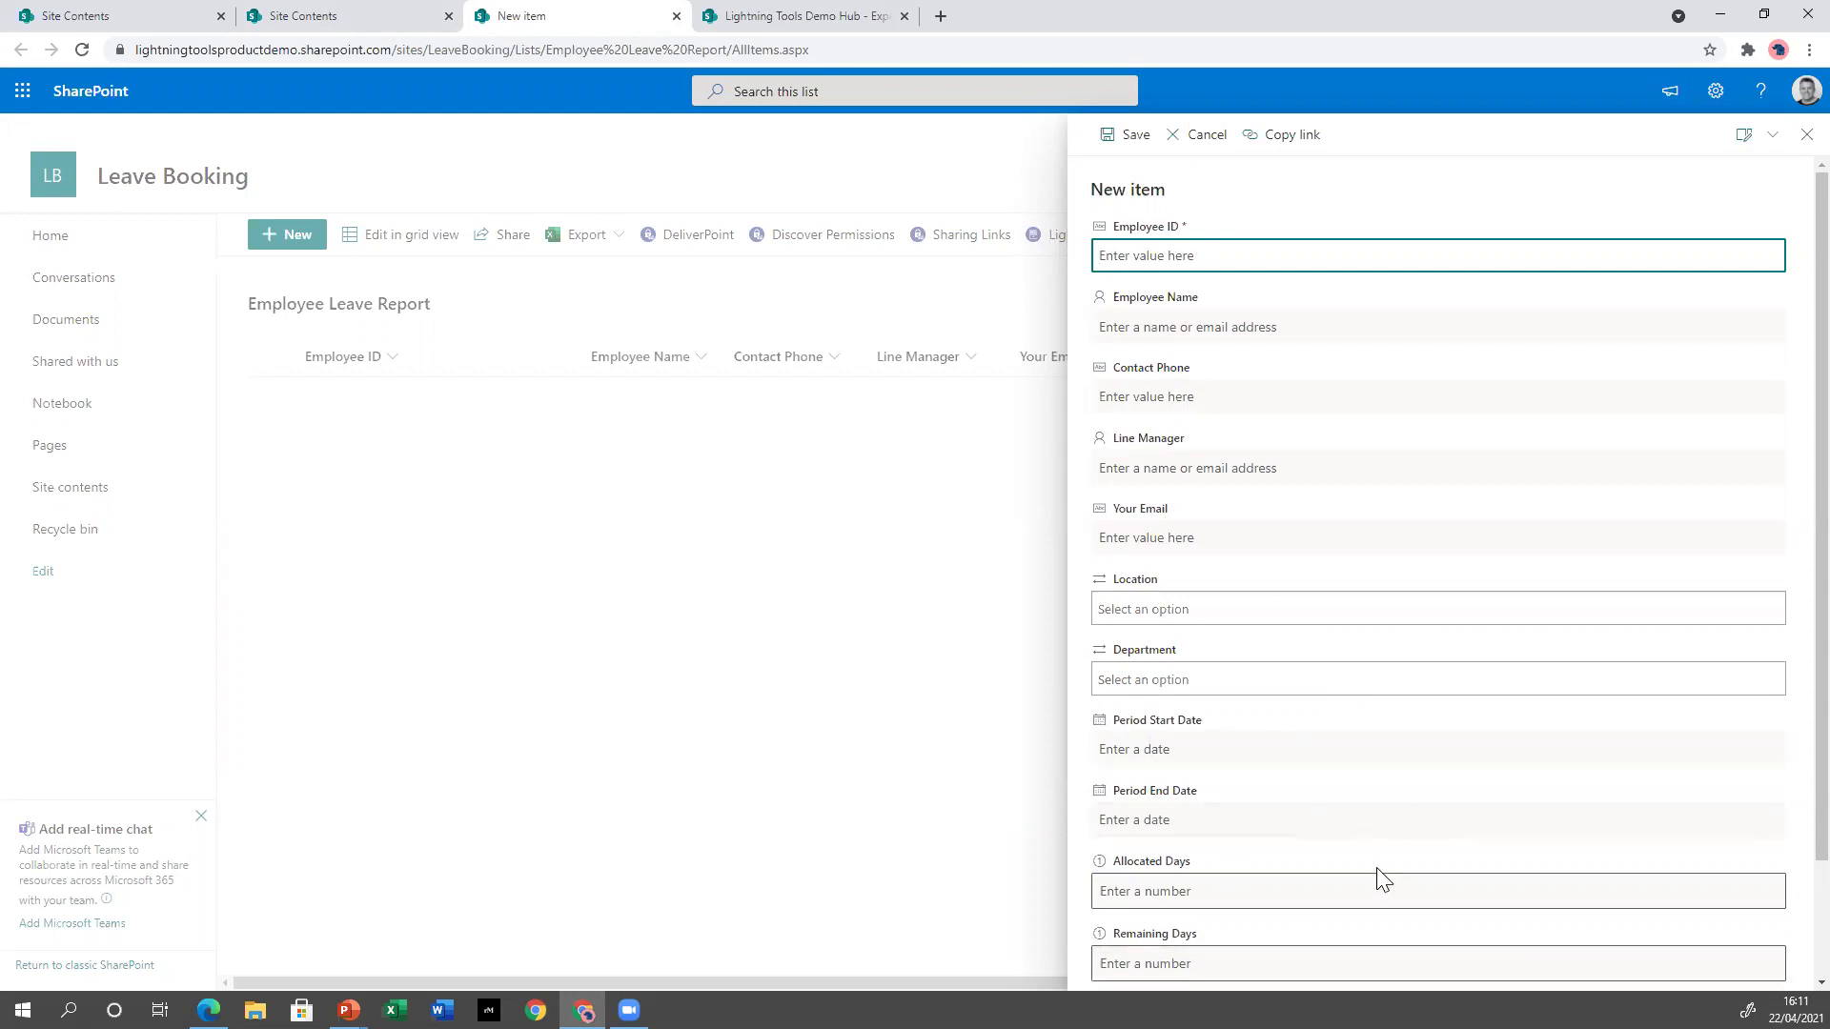
{"action": "scroll", "coordinate": [1411, 919], "scroll_direction": "down", "scroll_amount": 1}
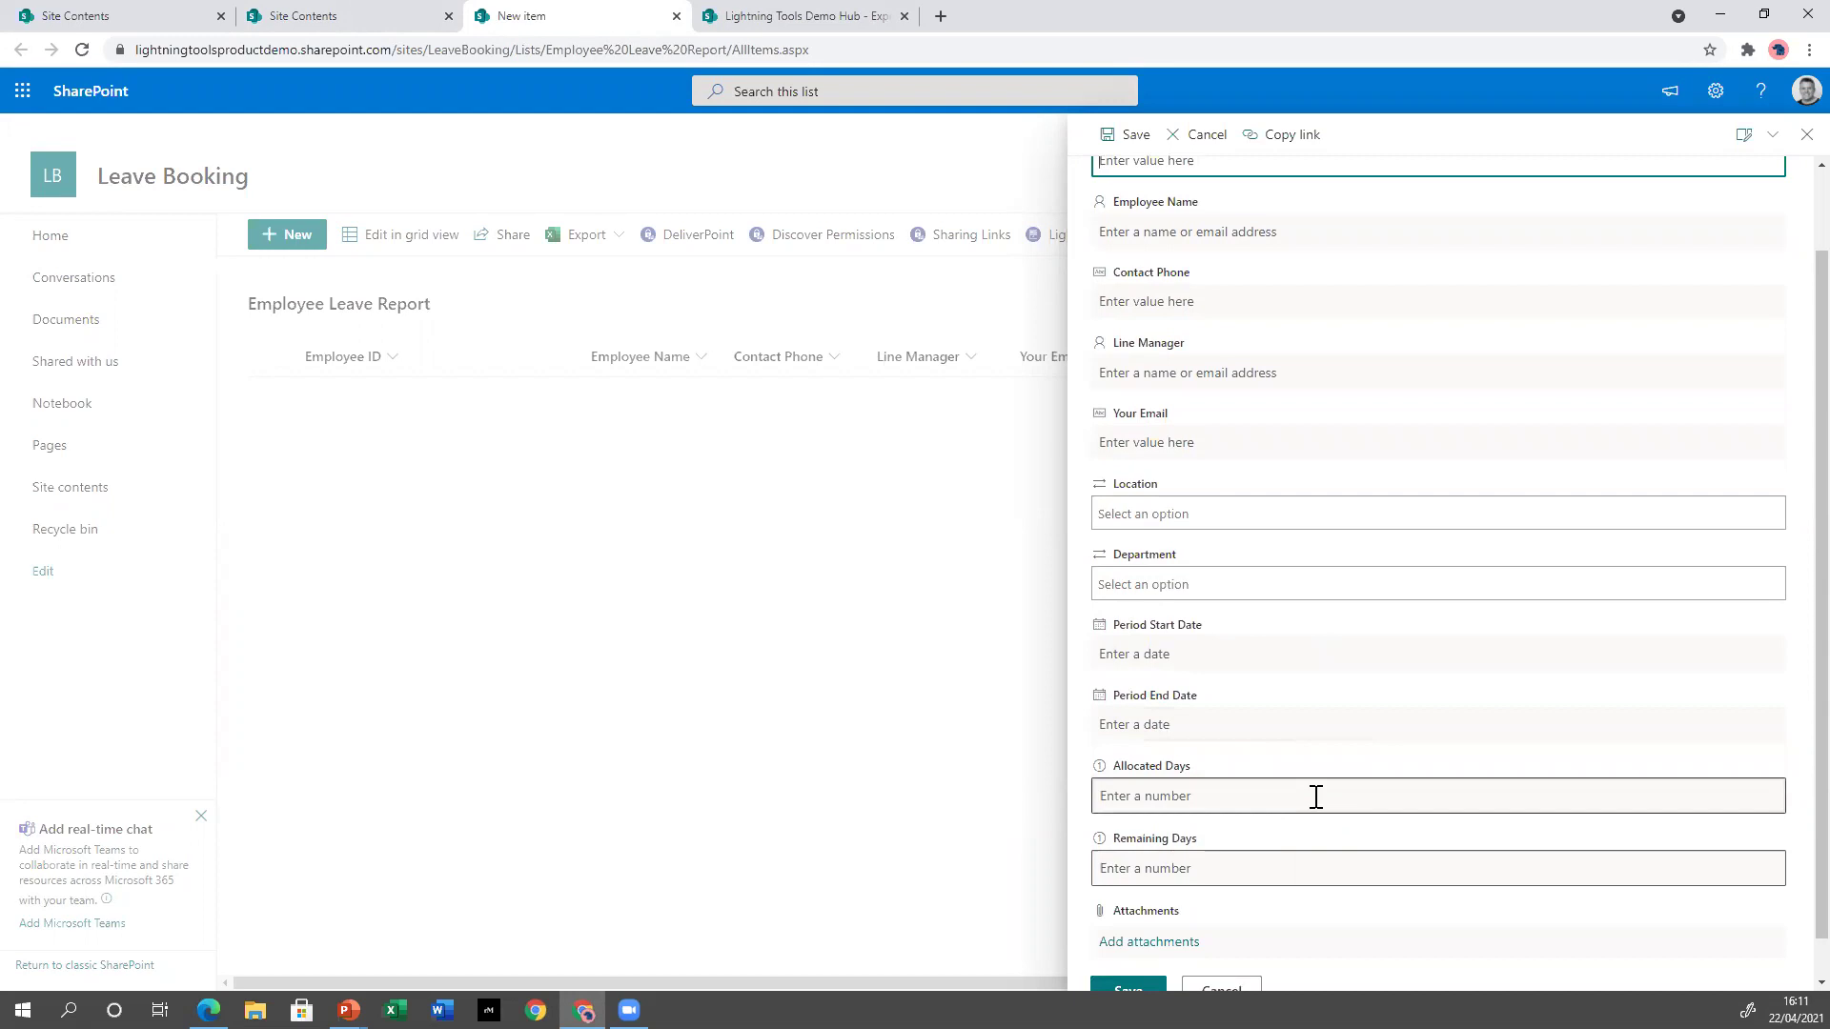
{"action": "scroll", "coordinate": [1315, 796], "scroll_direction": "up", "scroll_amount": 1}
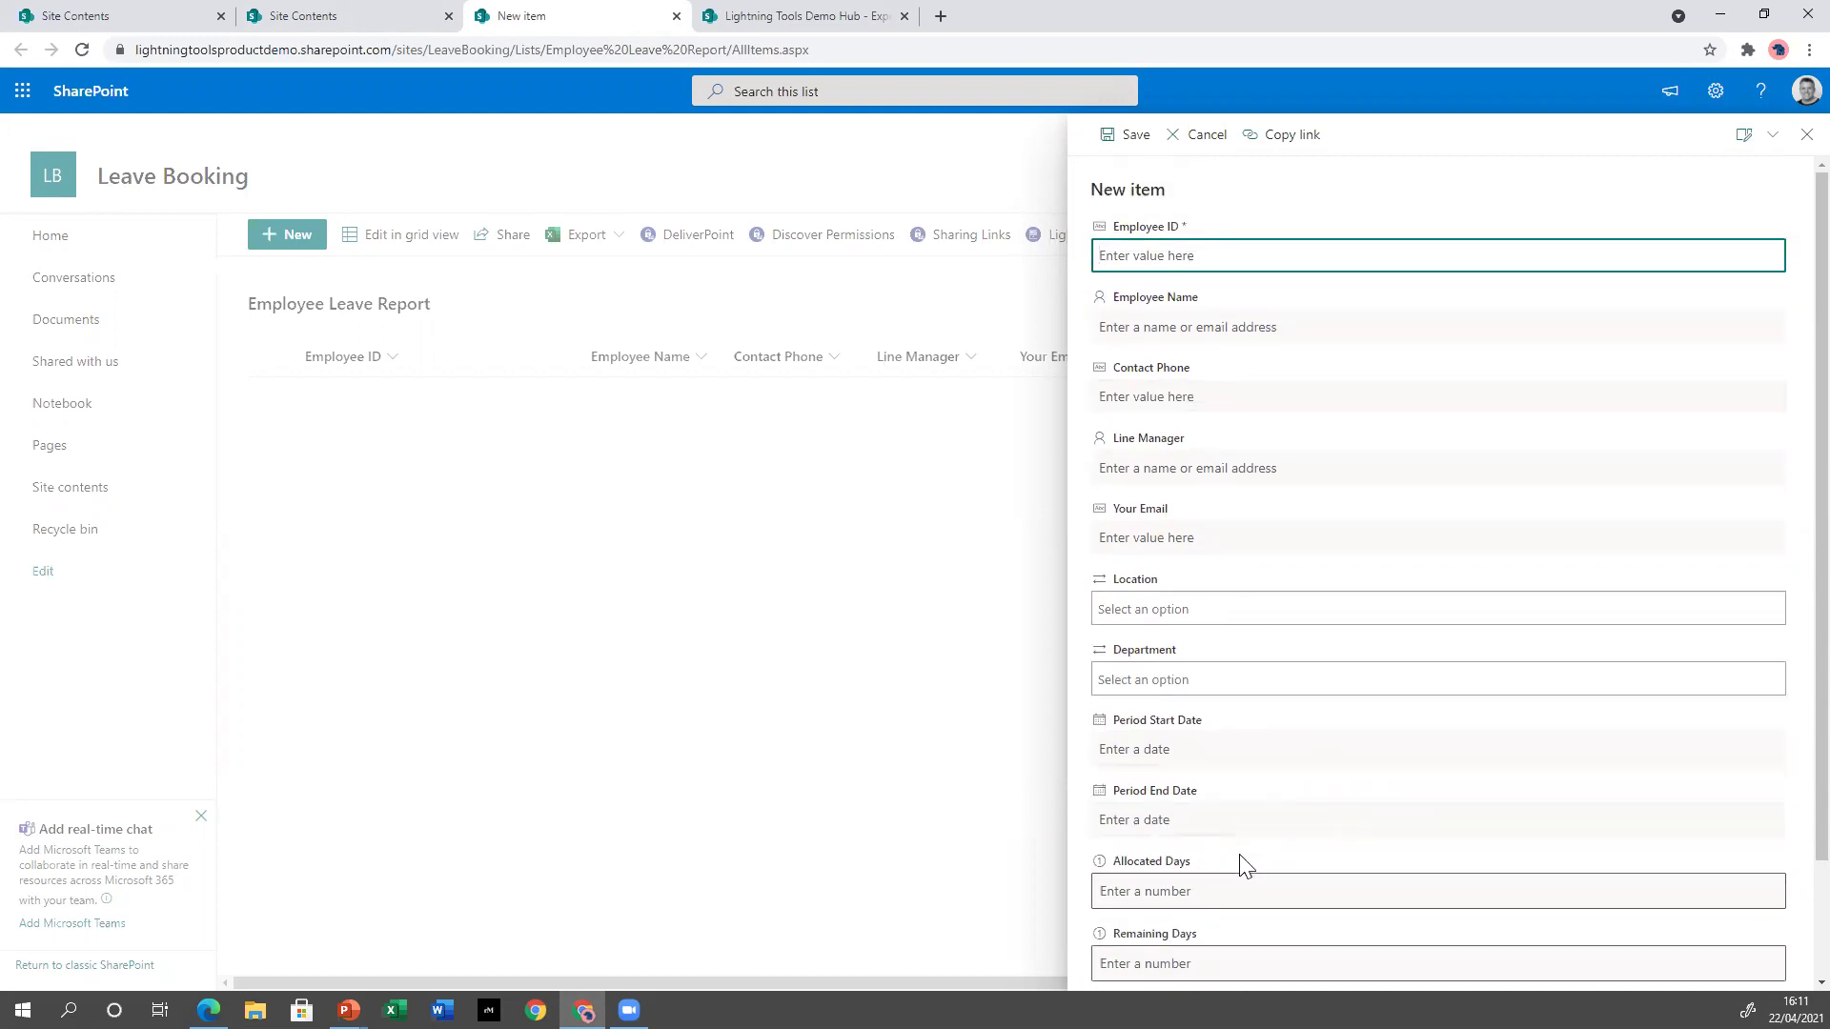
{"action": "scroll", "coordinate": [1244, 862], "scroll_direction": "down", "scroll_amount": 2}
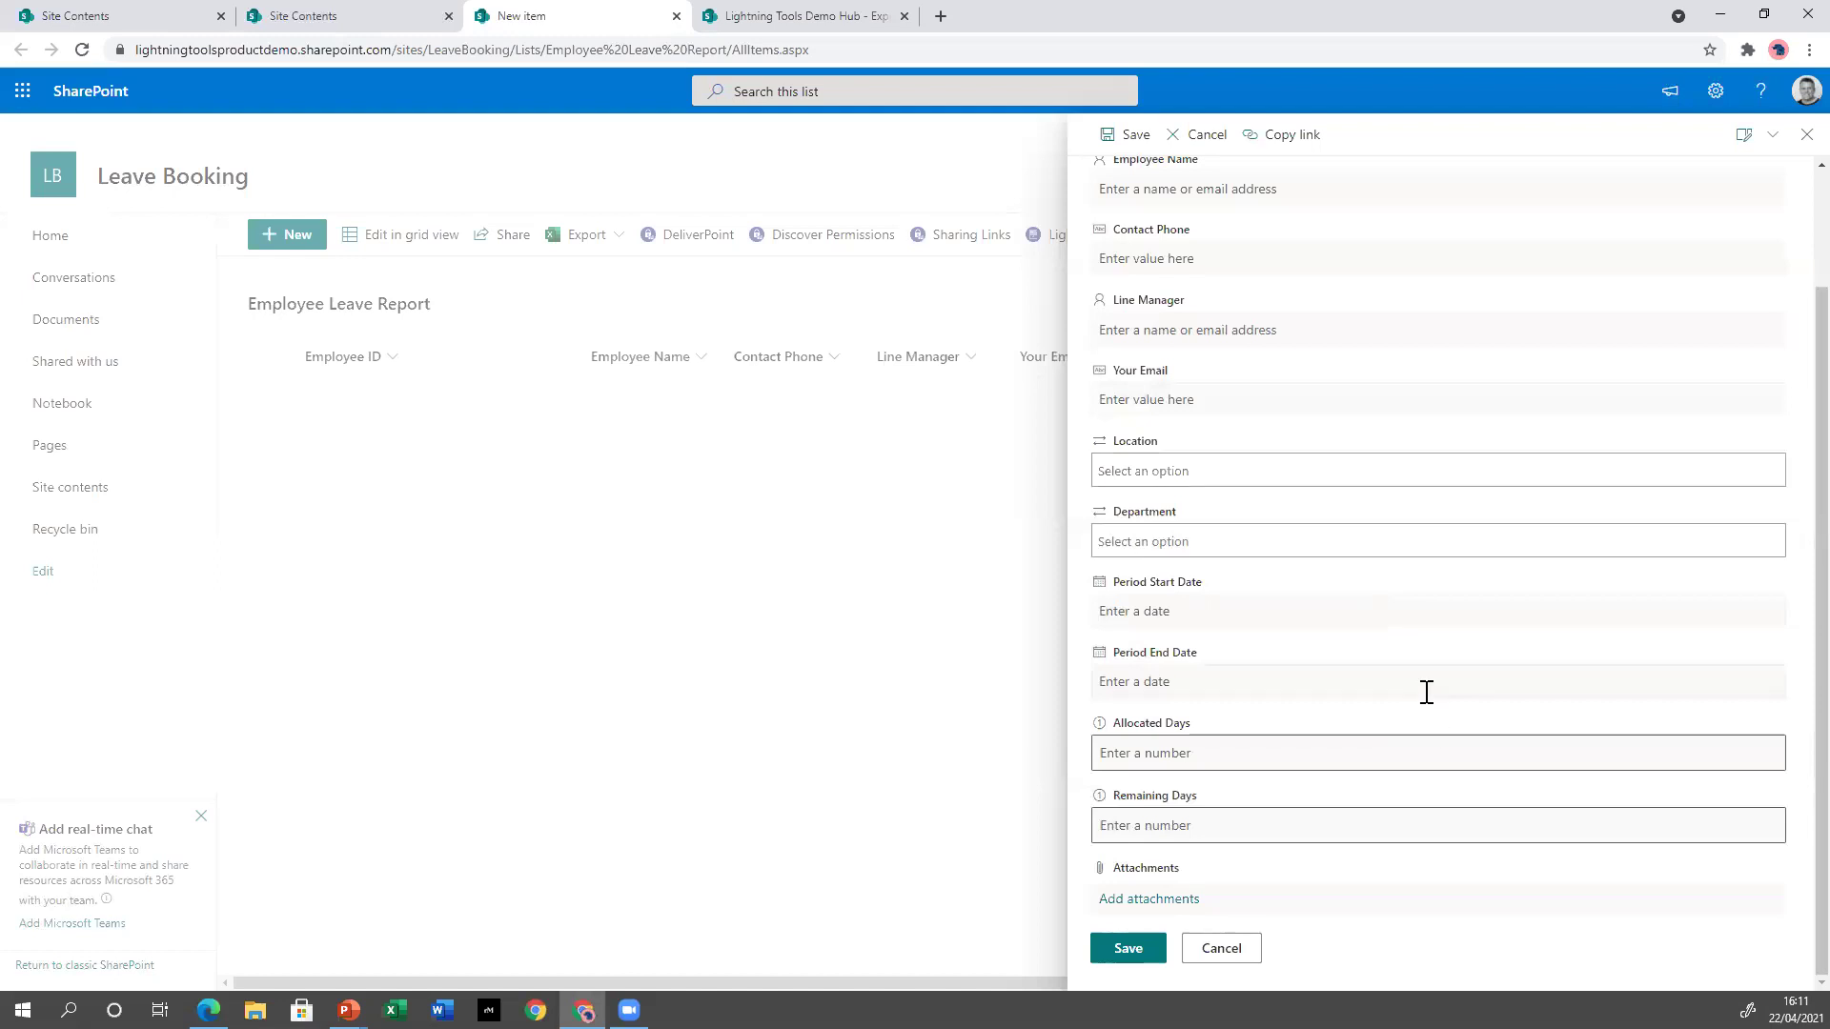
Review the Location and Department dropdown choices, then close the new item form without saving.
{"action": "left_click", "coordinate": [1192, 477]}
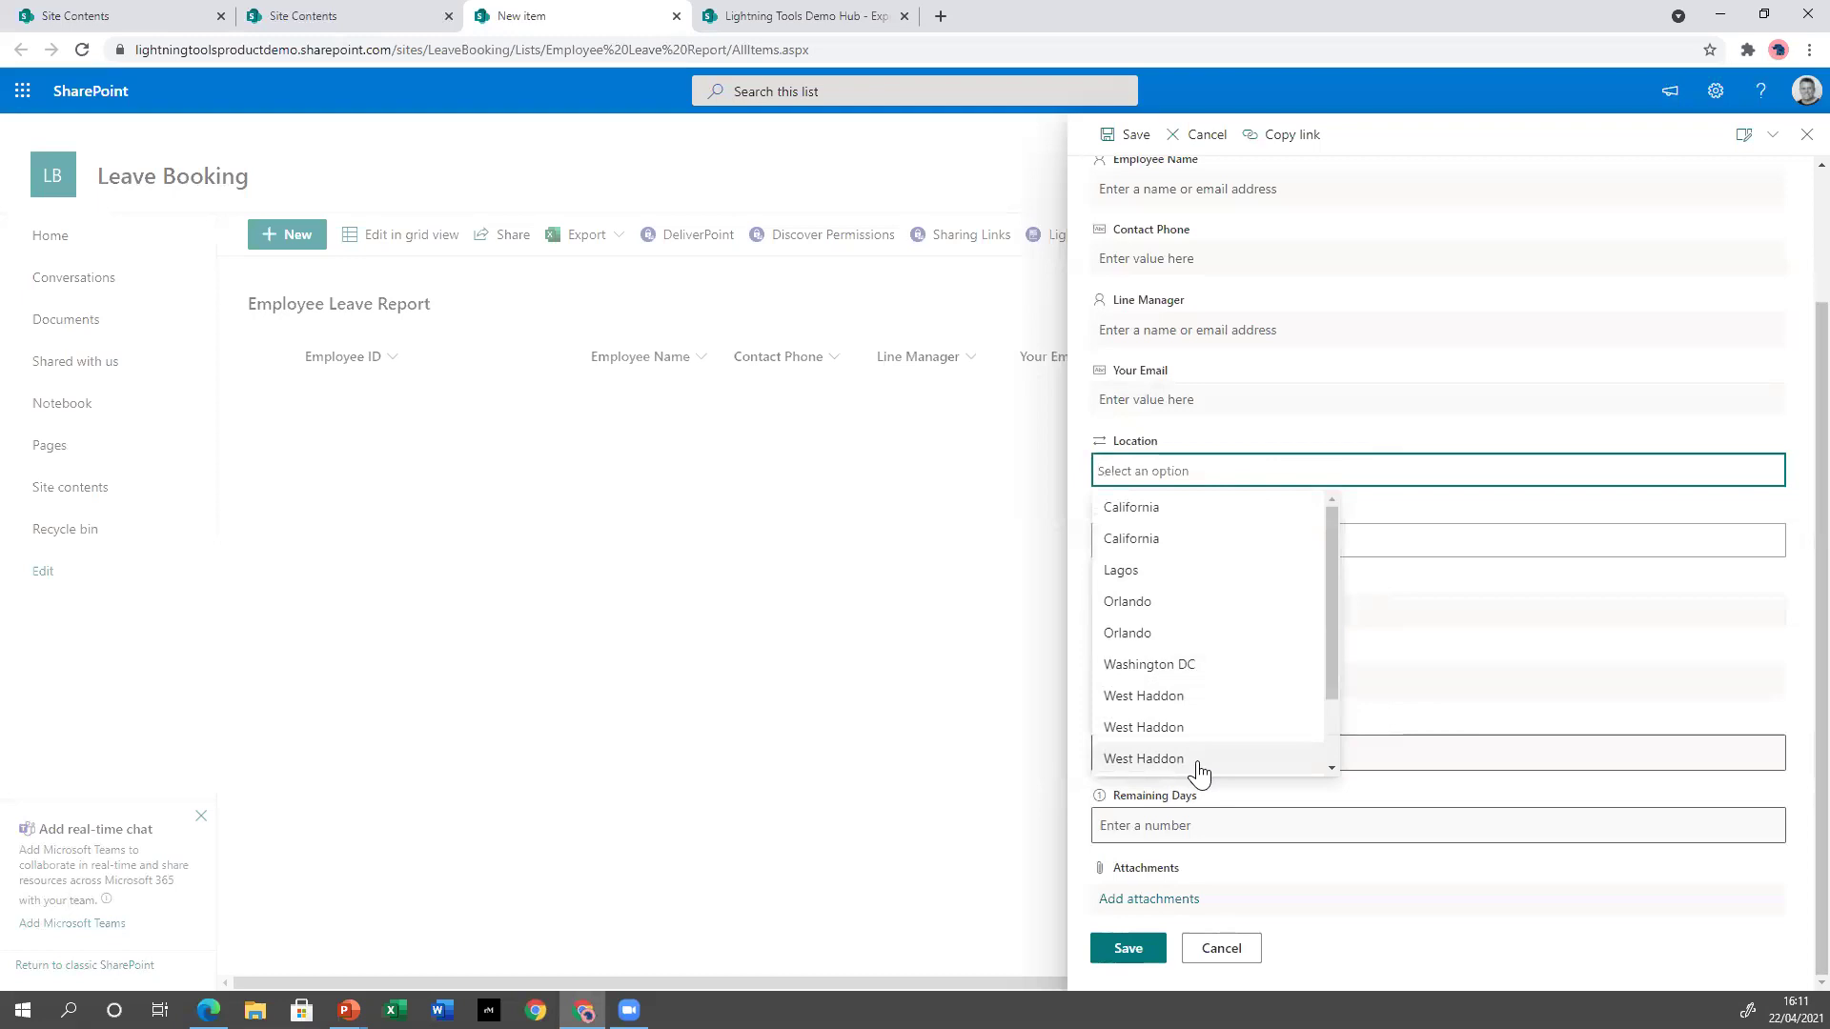
{"action": "scroll", "coordinate": [1157, 667], "scroll_direction": "down", "scroll_amount": 2}
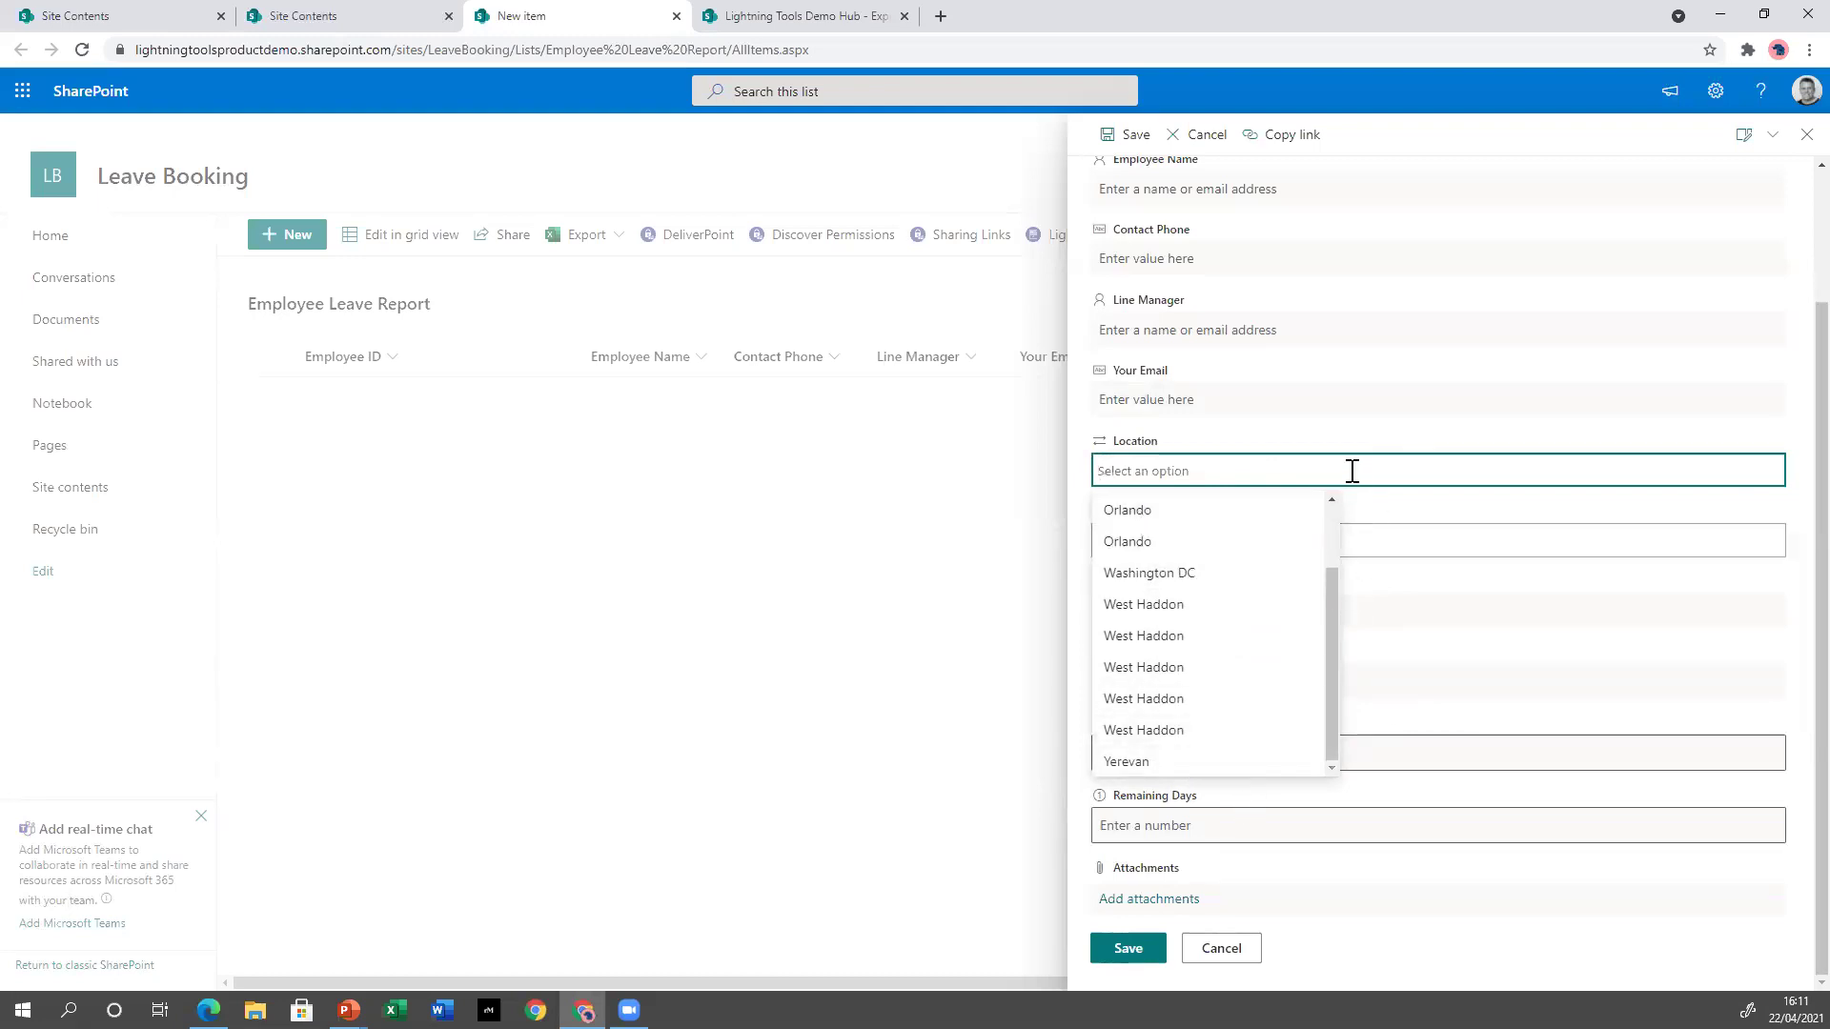
{"action": "left_click", "coordinate": [1790, 501]}
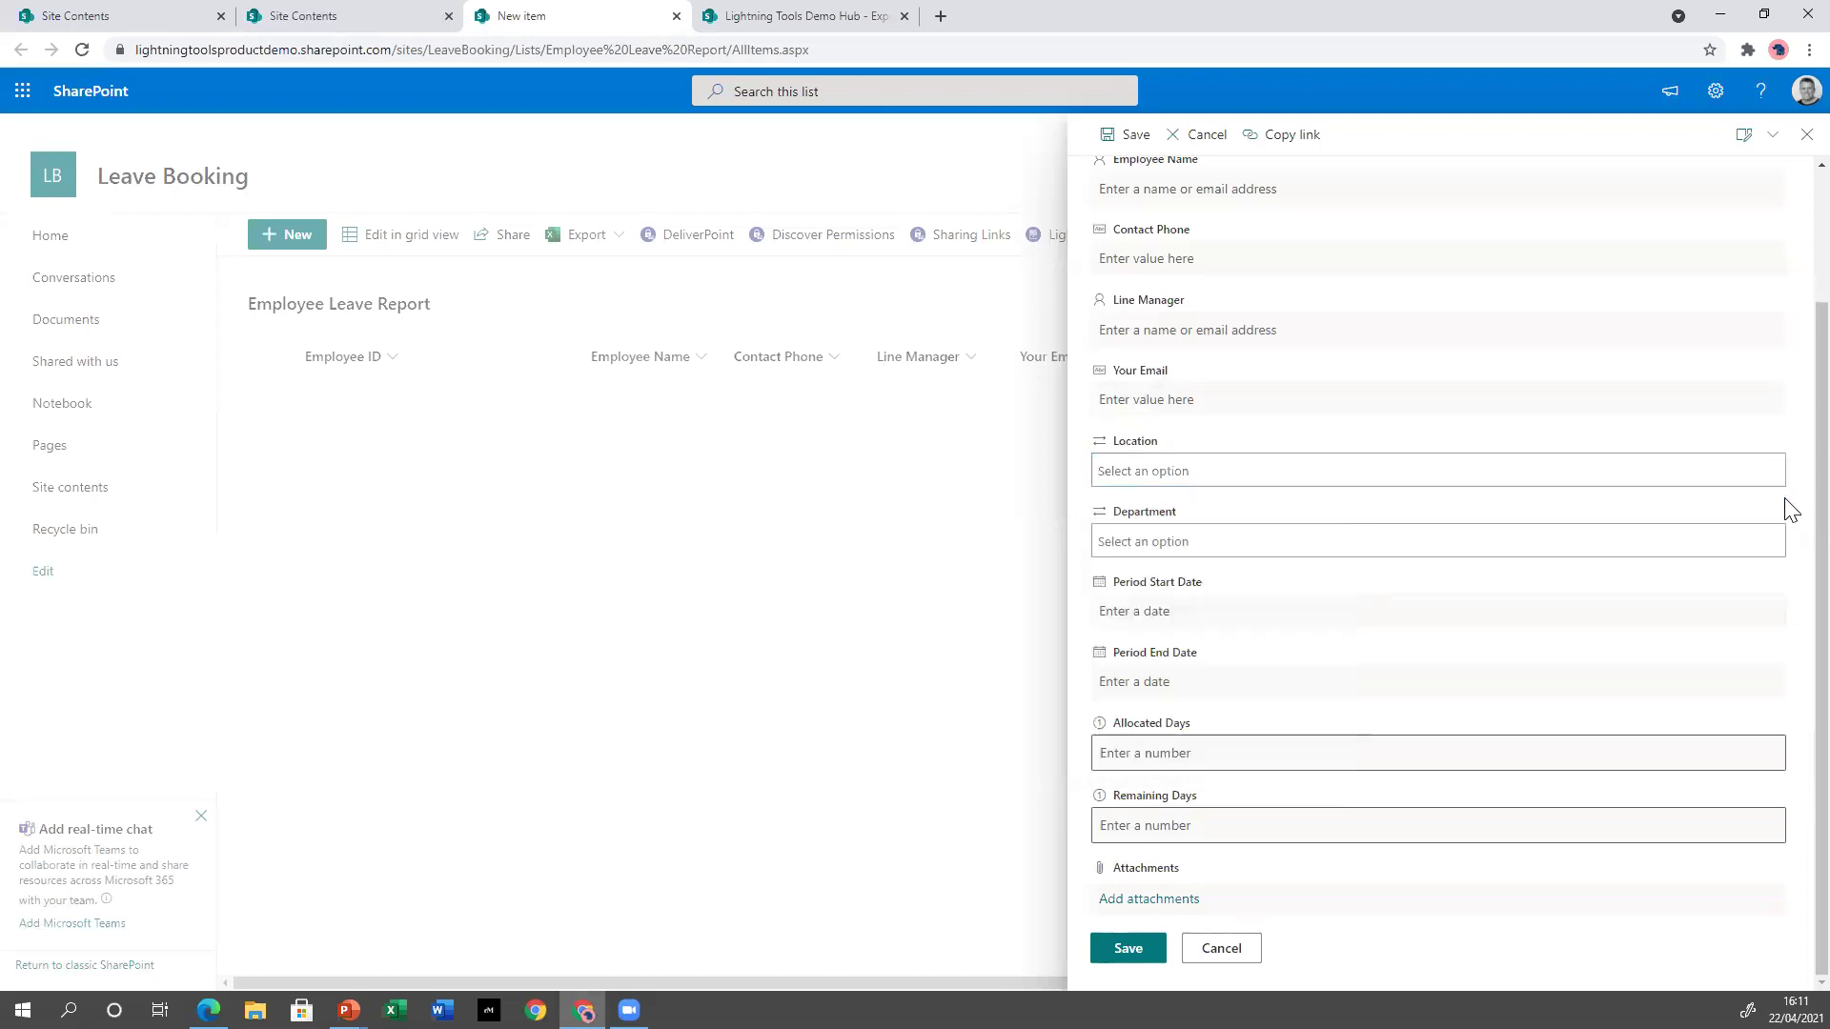
{"action": "left_click", "coordinate": [1480, 541]}
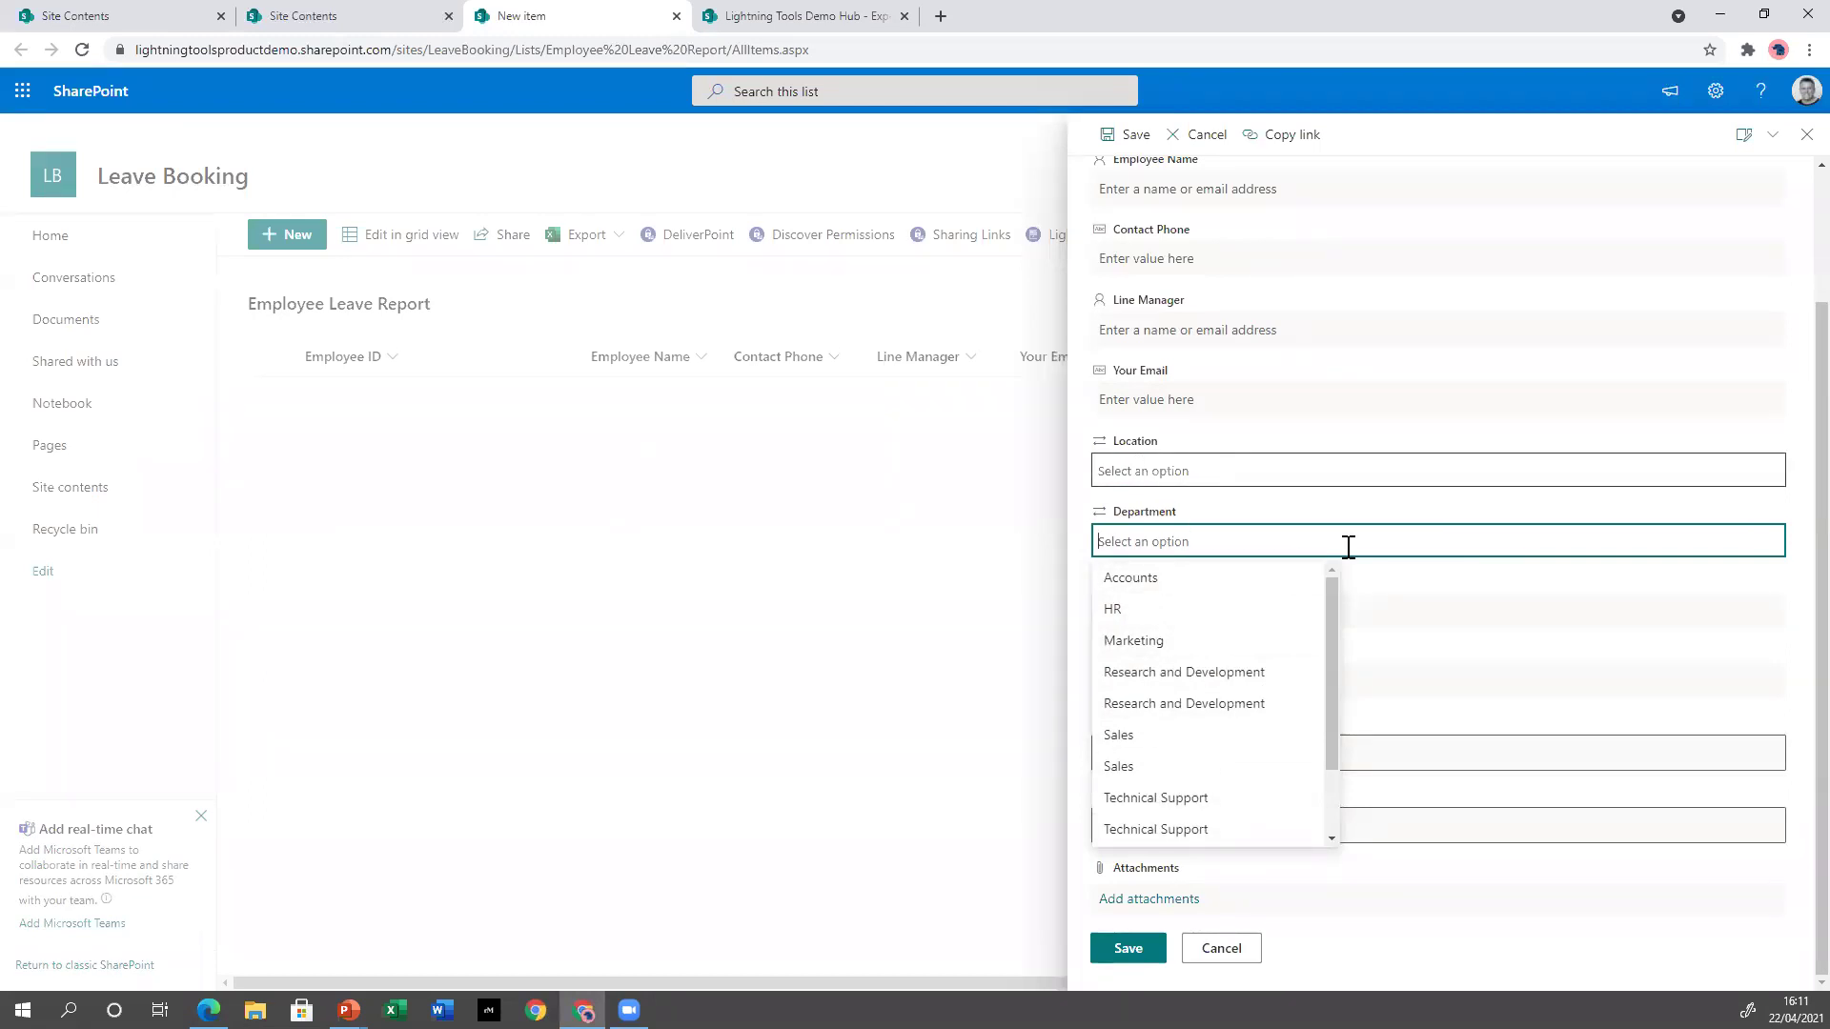
{"action": "left_click", "coordinate": [1556, 667]}
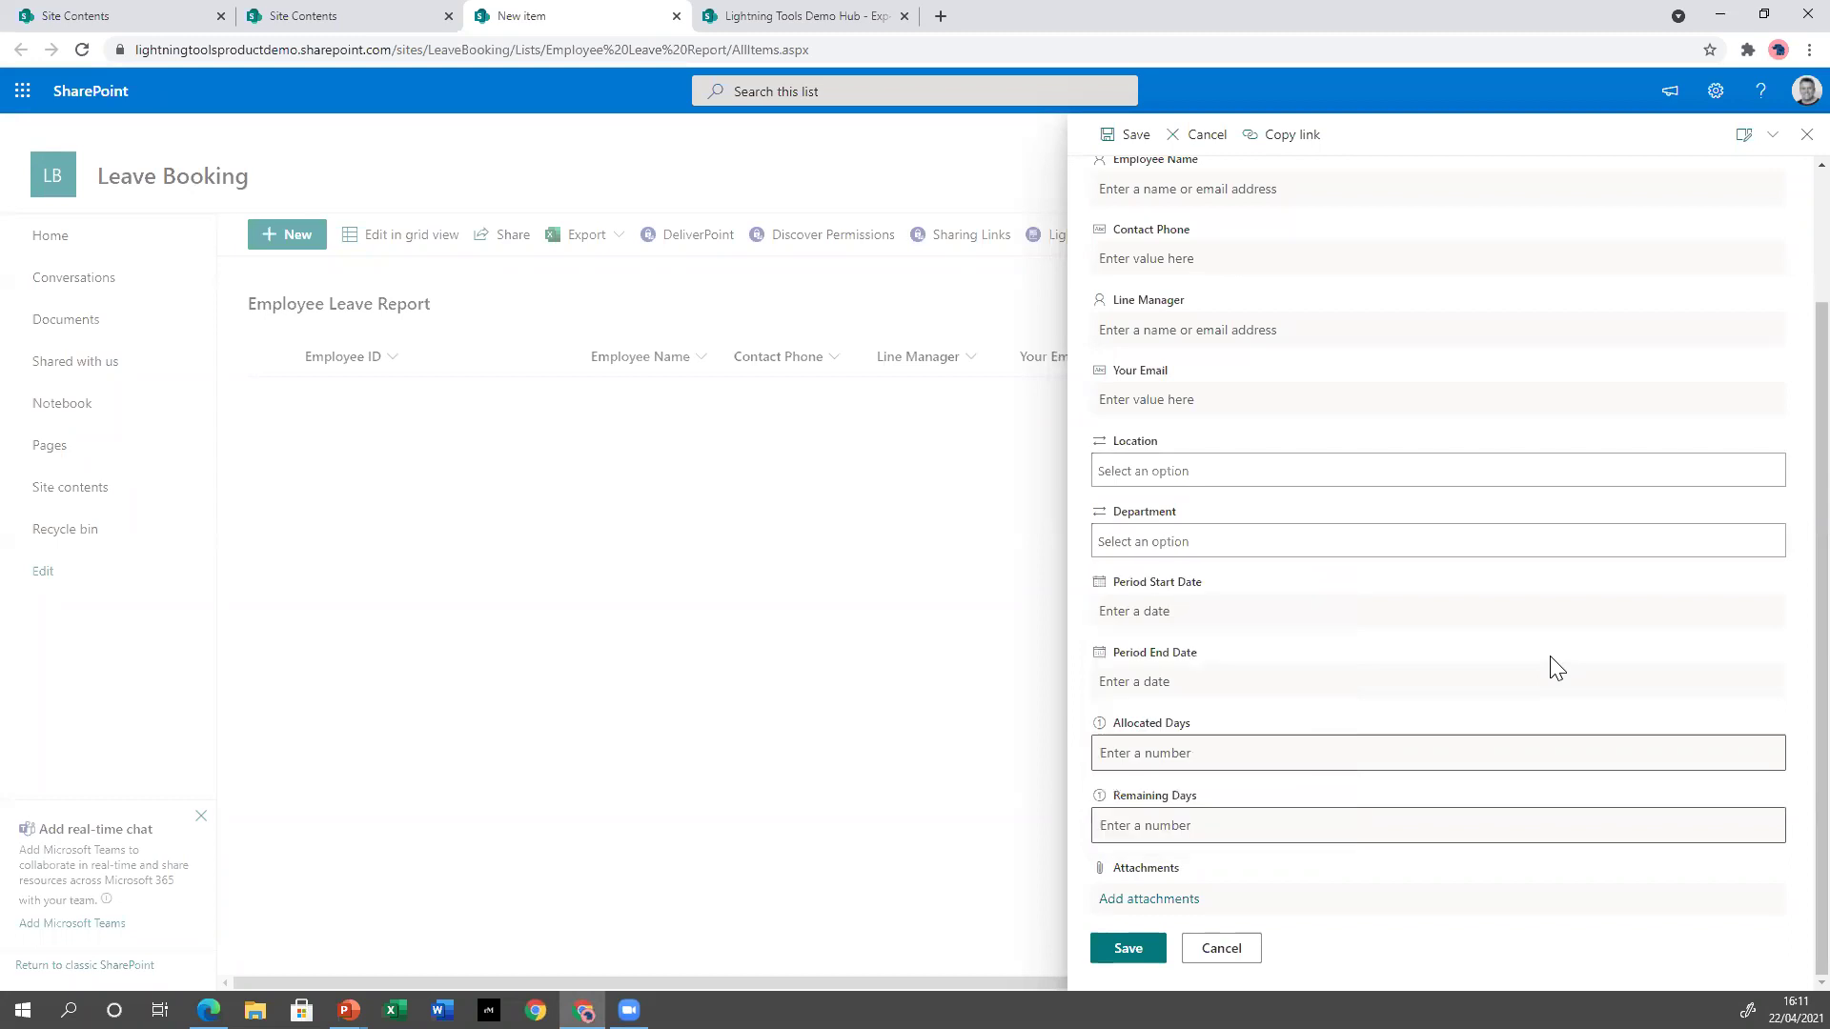
{"action": "scroll", "coordinate": [1525, 645], "scroll_direction": "up", "scroll_amount": 3}
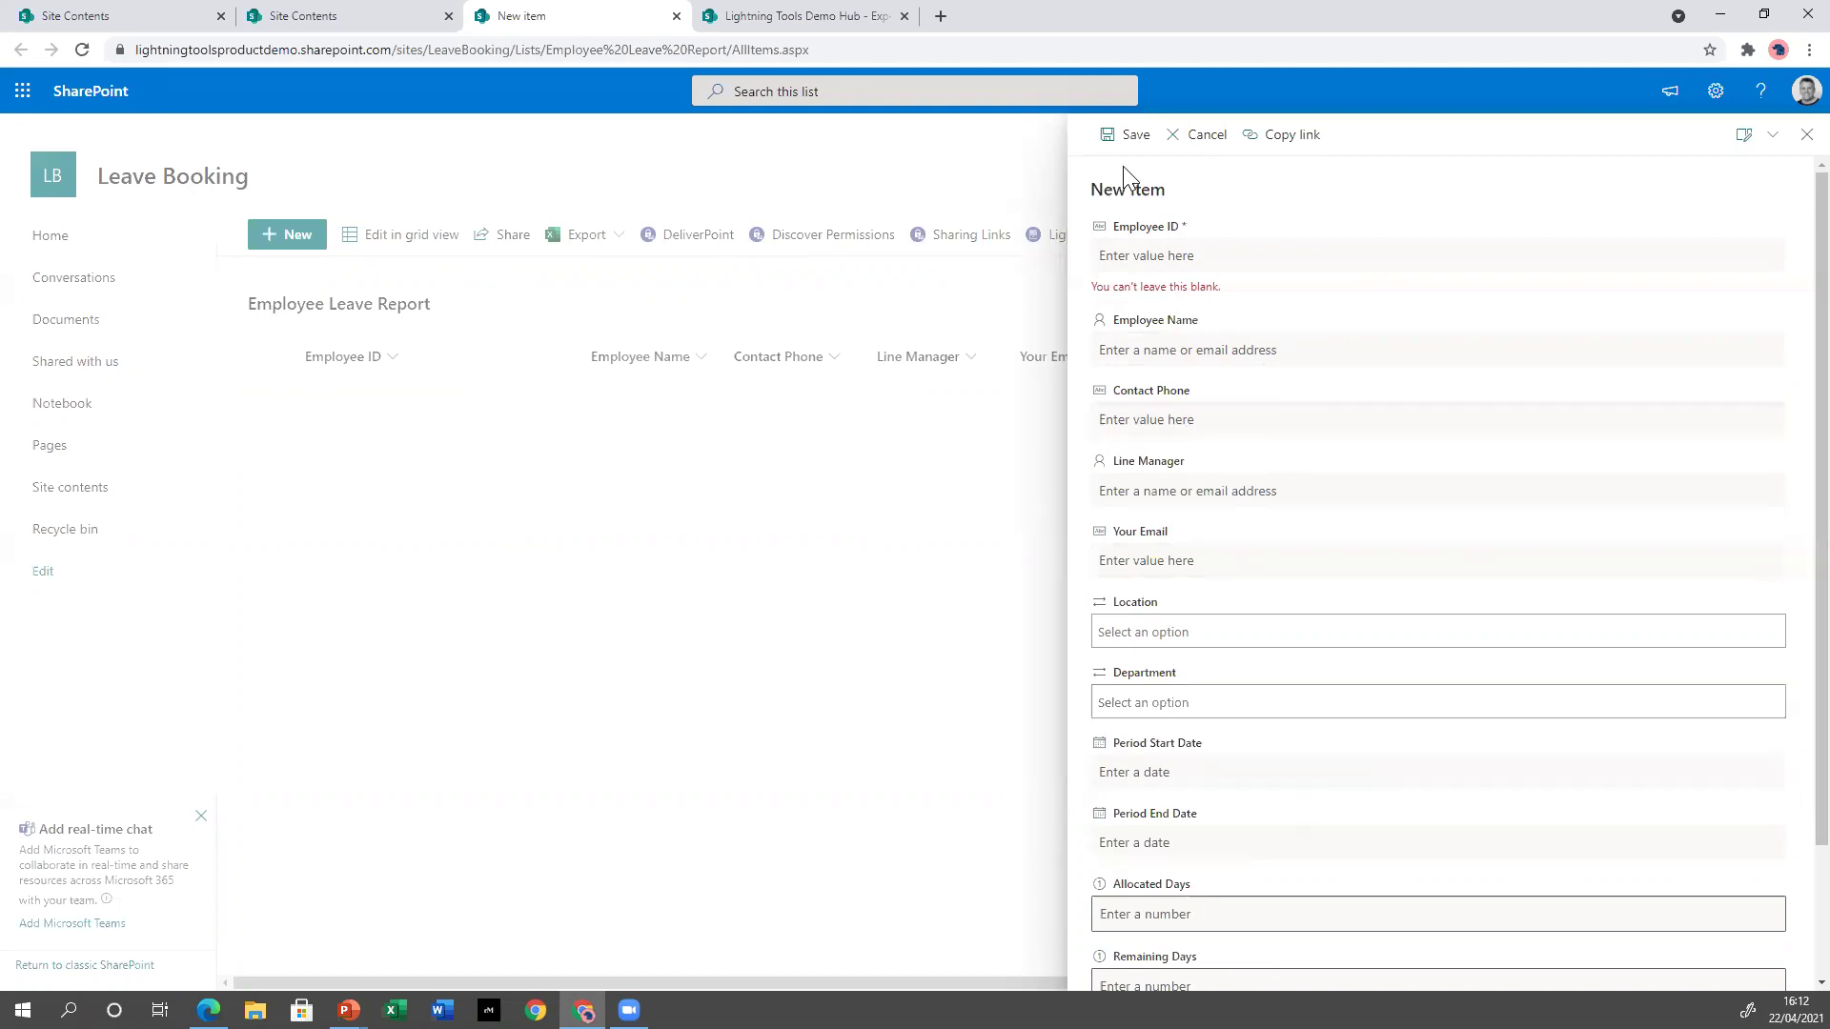
{"action": "scroll", "coordinate": [1313, 791], "scroll_direction": "down", "scroll_amount": 2}
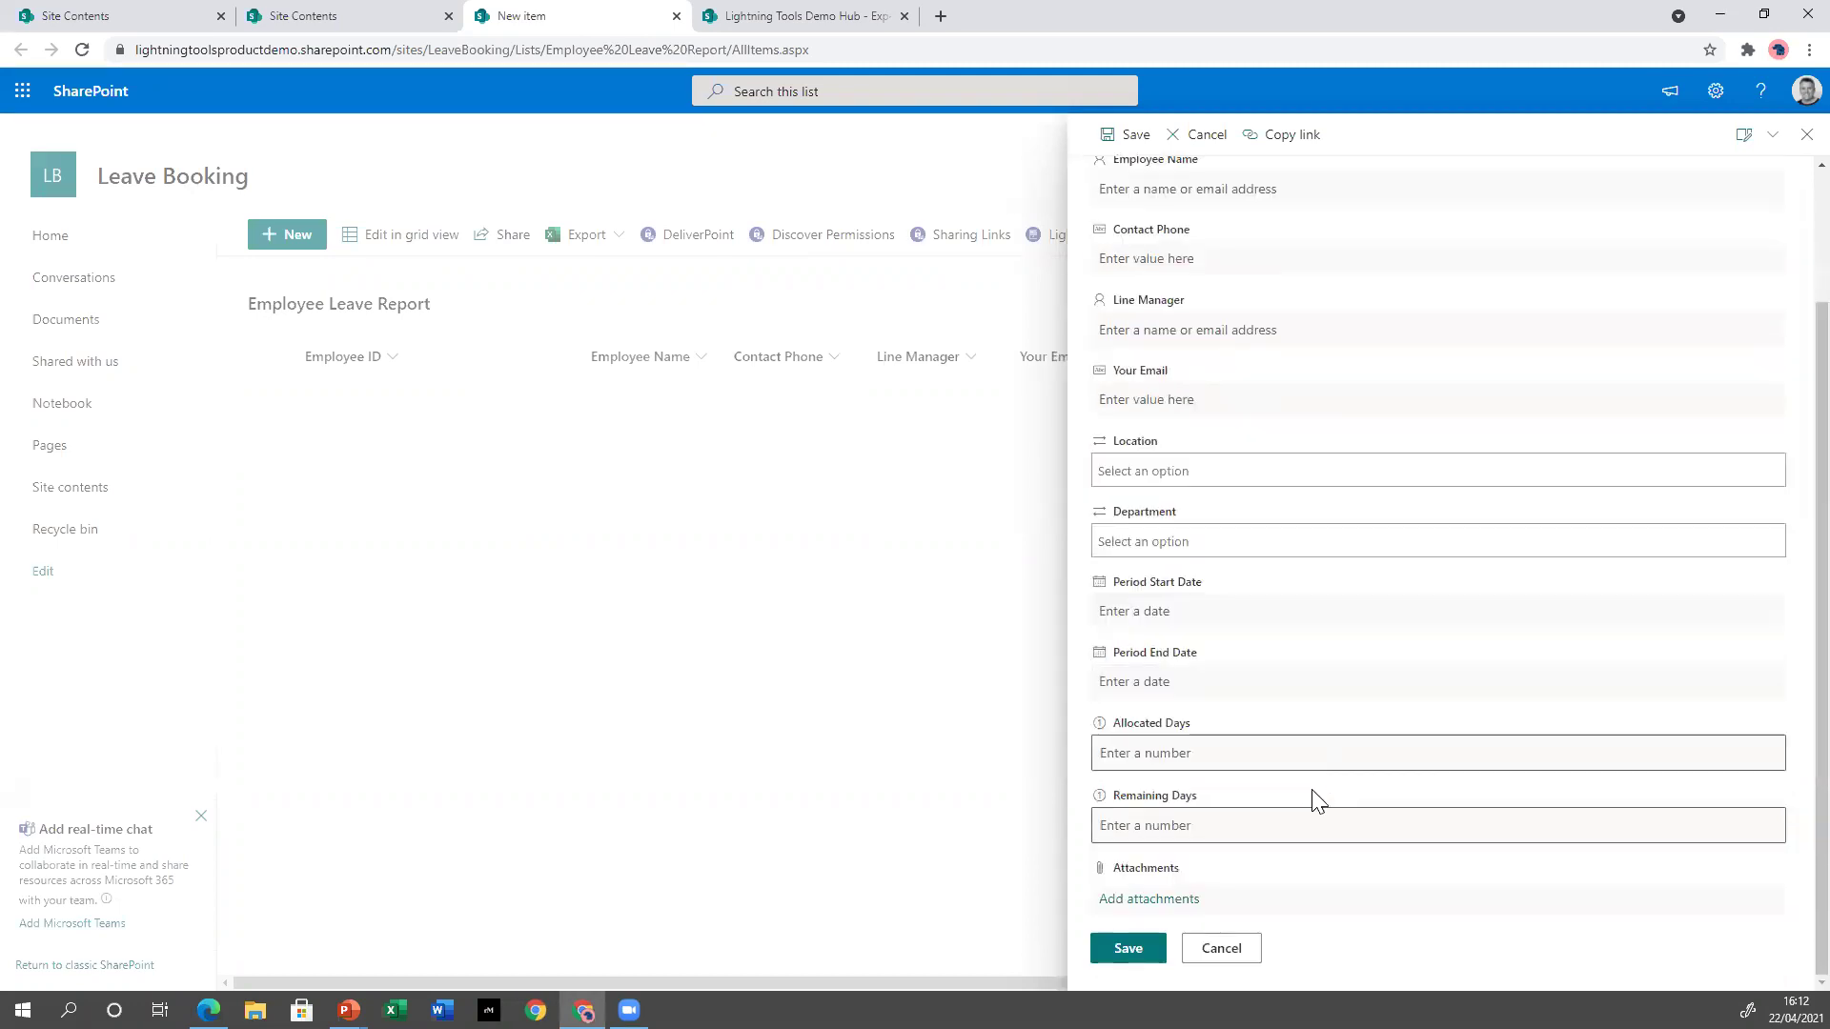
{"action": "left_click", "coordinate": [1807, 135]}
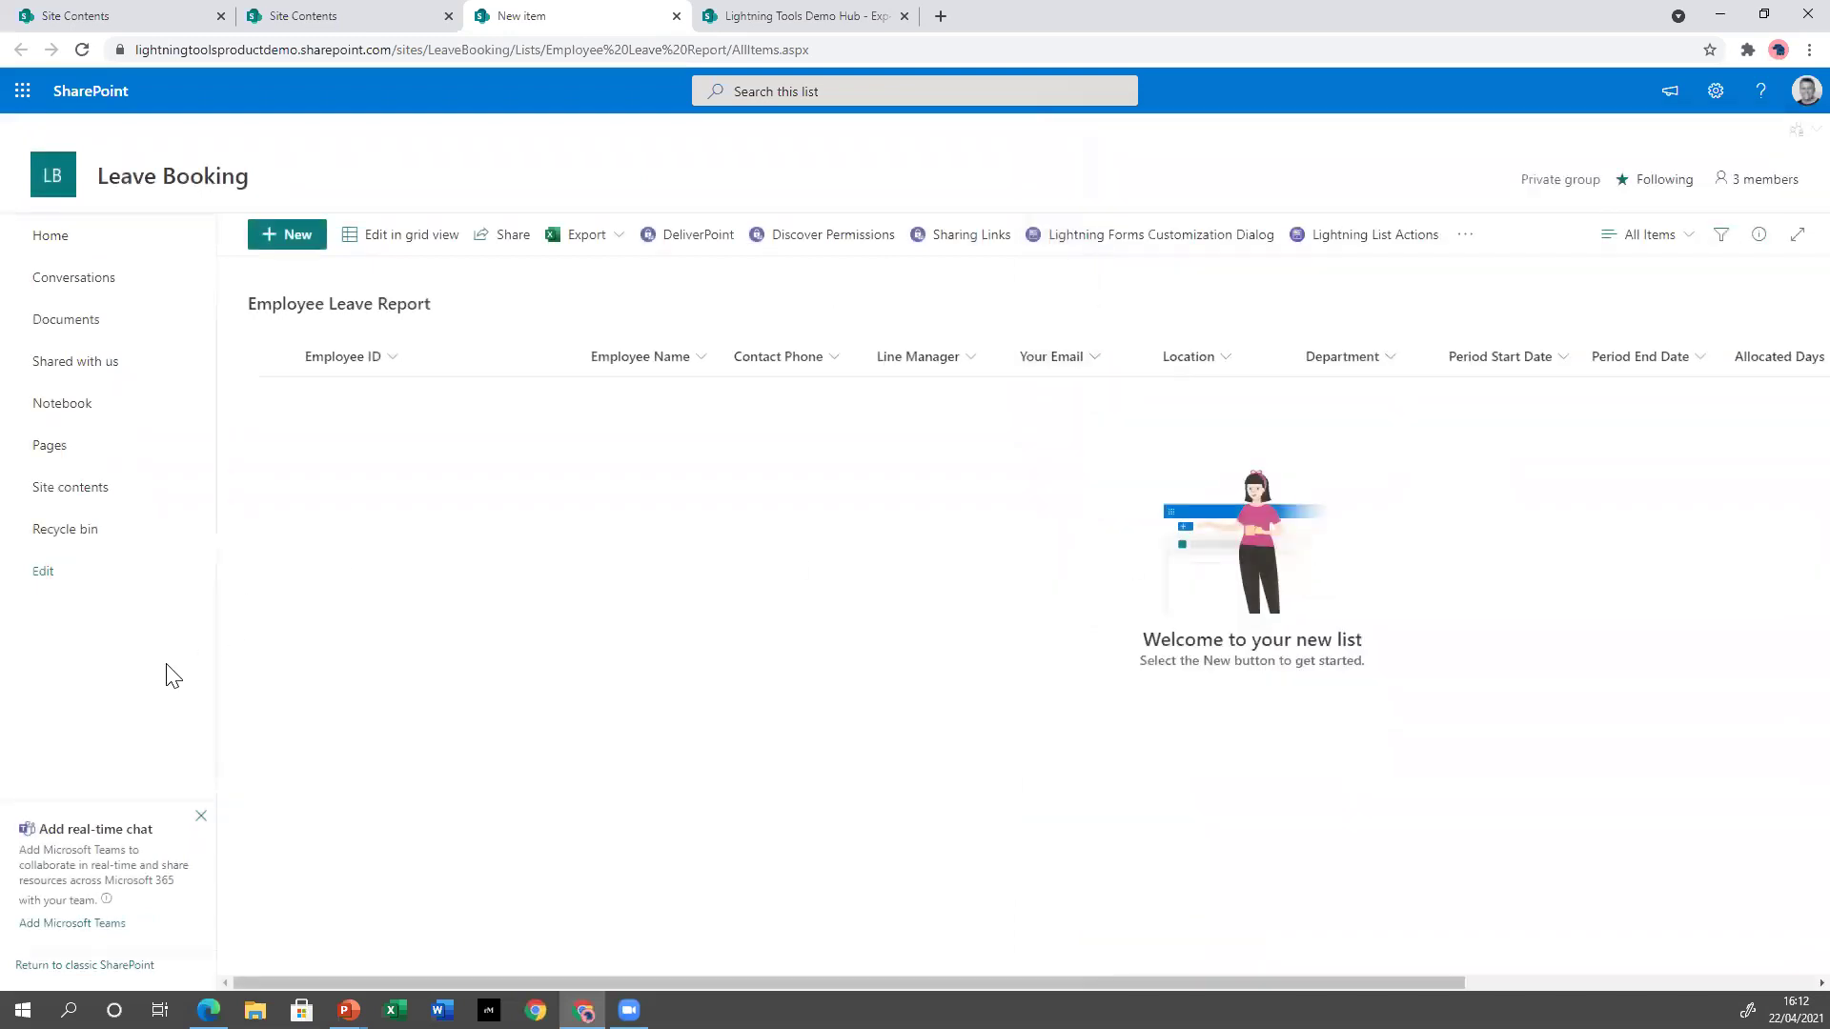
Return to site contents, open the Leave Request list, and start a new item.
{"action": "left_click", "coordinate": [68, 486]}
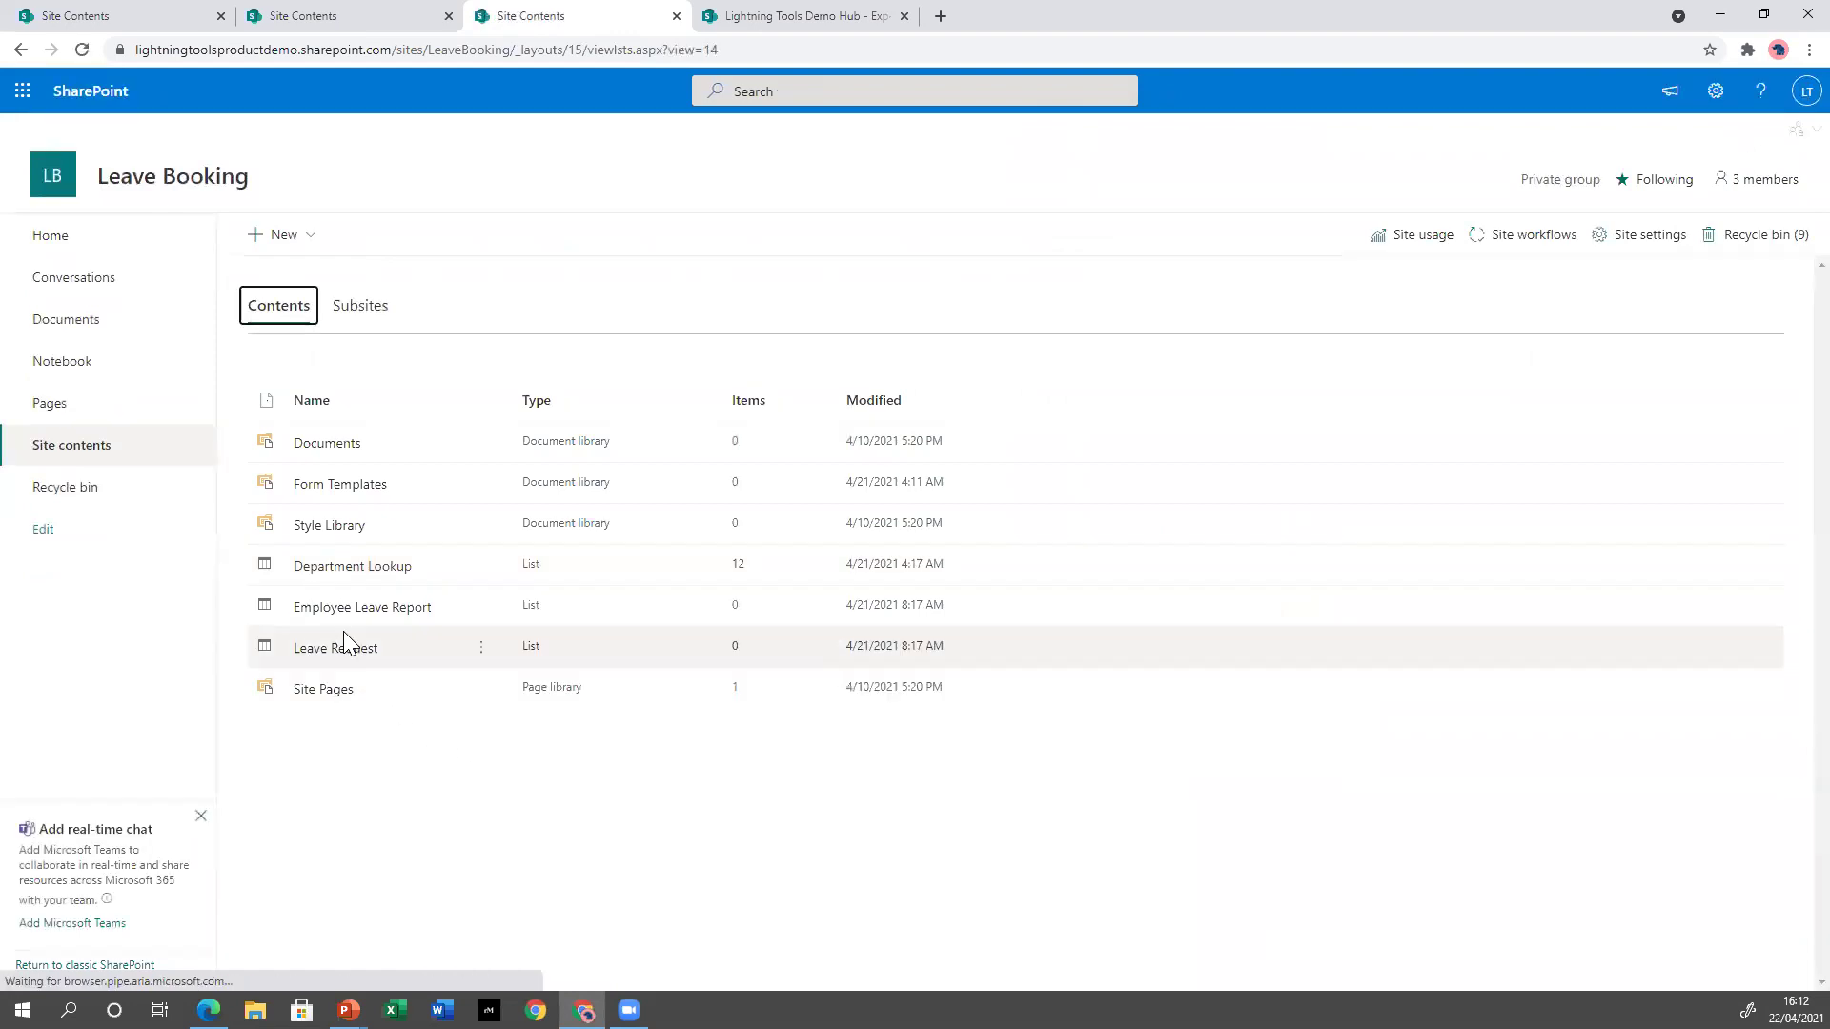
{"action": "left_click", "coordinate": [345, 649]}
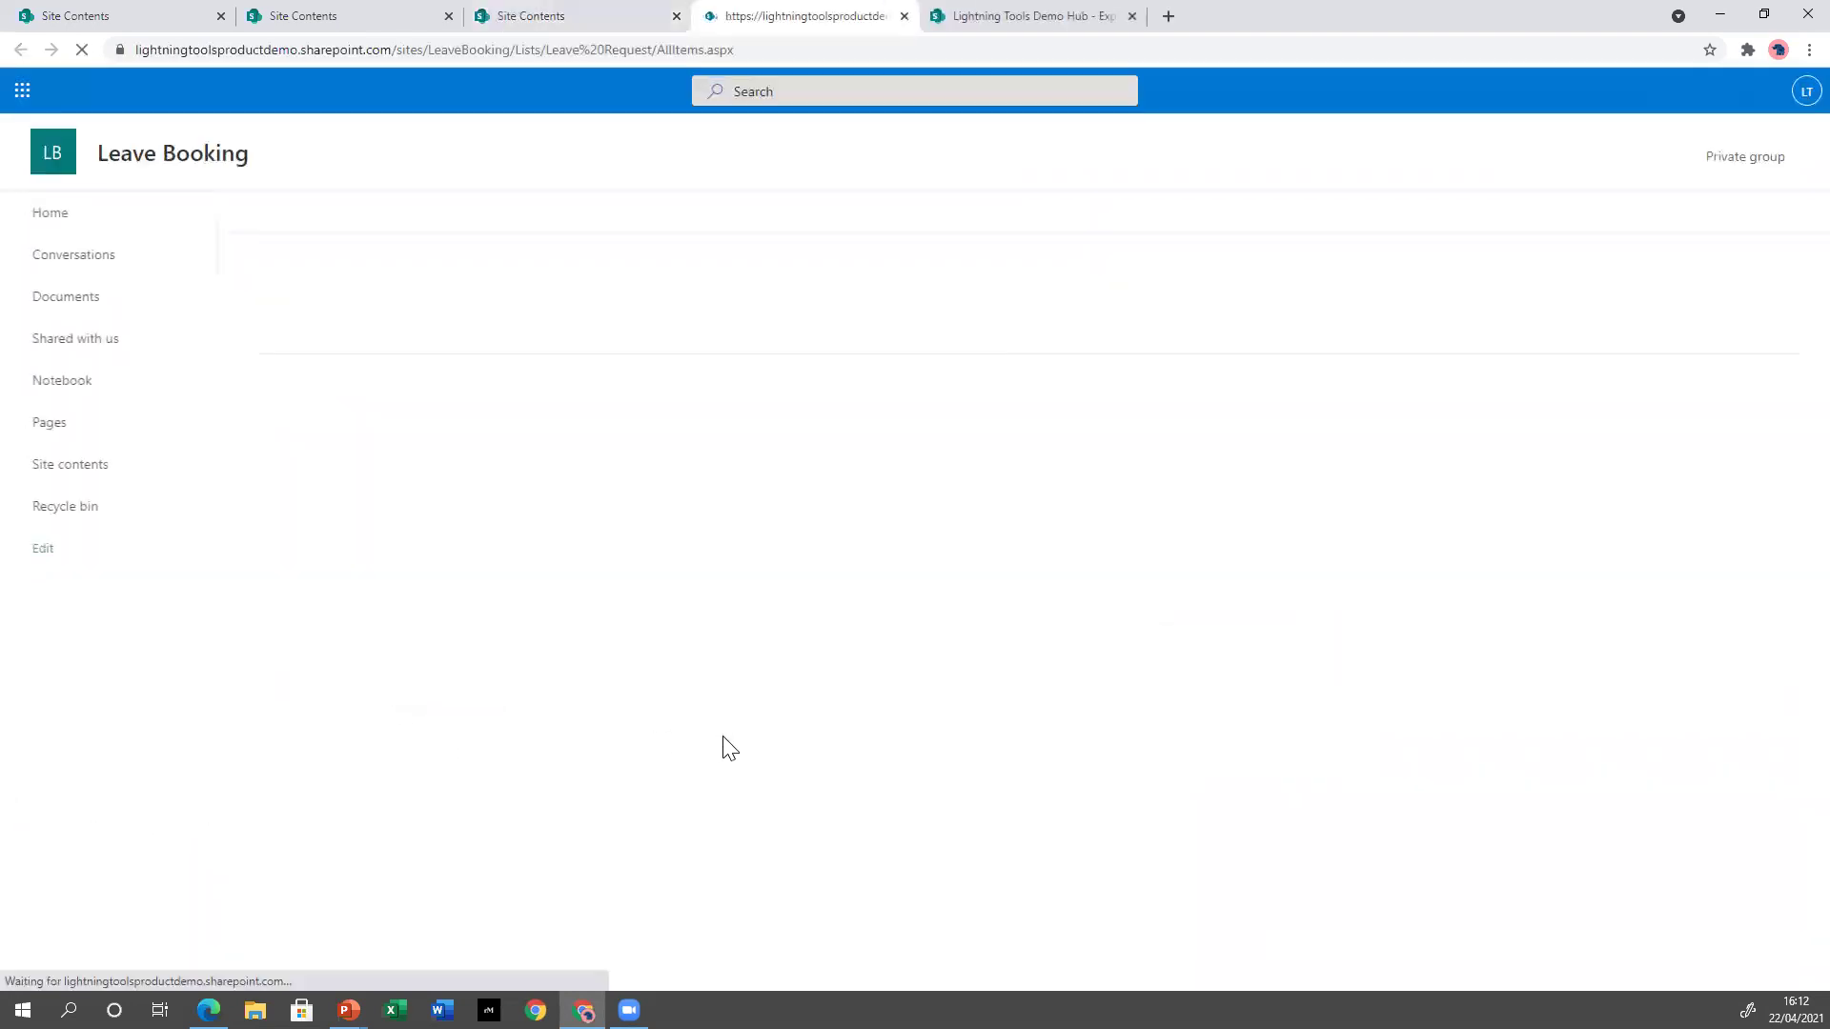
{"action": "left_click", "coordinate": [303, 235]}
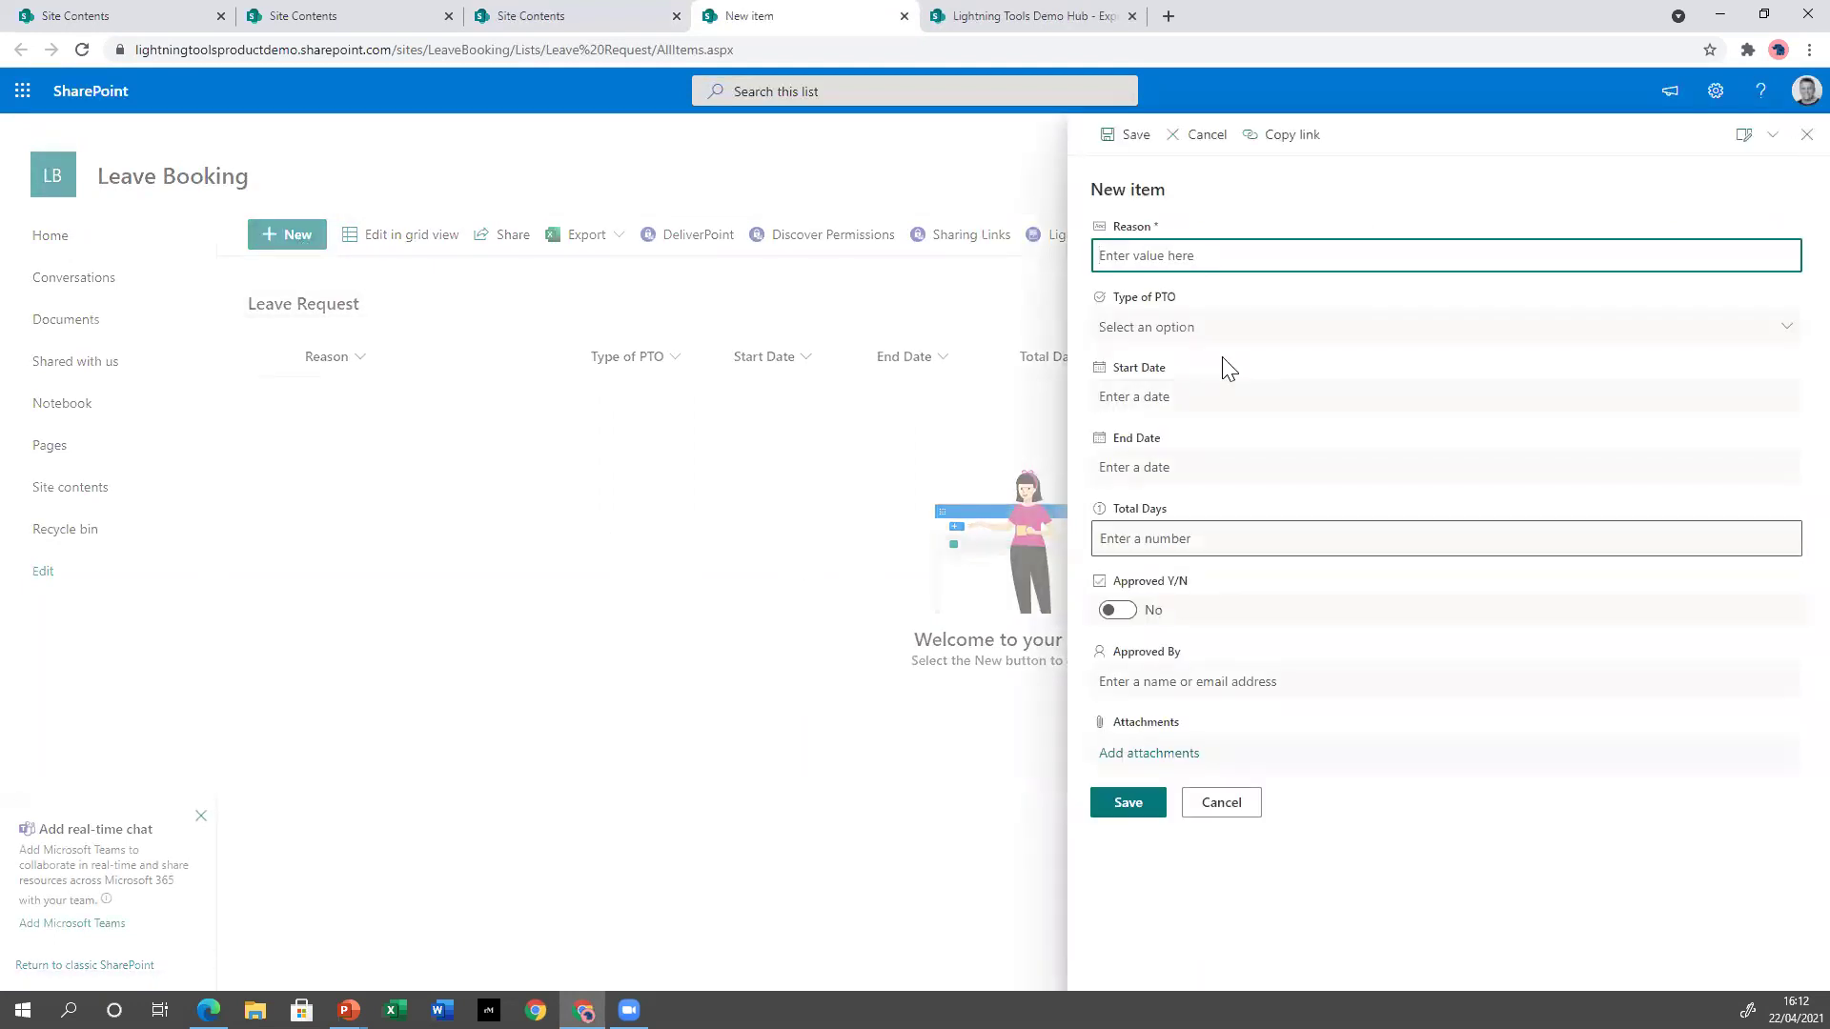
Review the Type of PTO choices, cancel the new Leave Request item, and return to site contents.
{"action": "left_click", "coordinate": [1339, 329]}
{"action": "left_click", "coordinate": [1315, 370]}
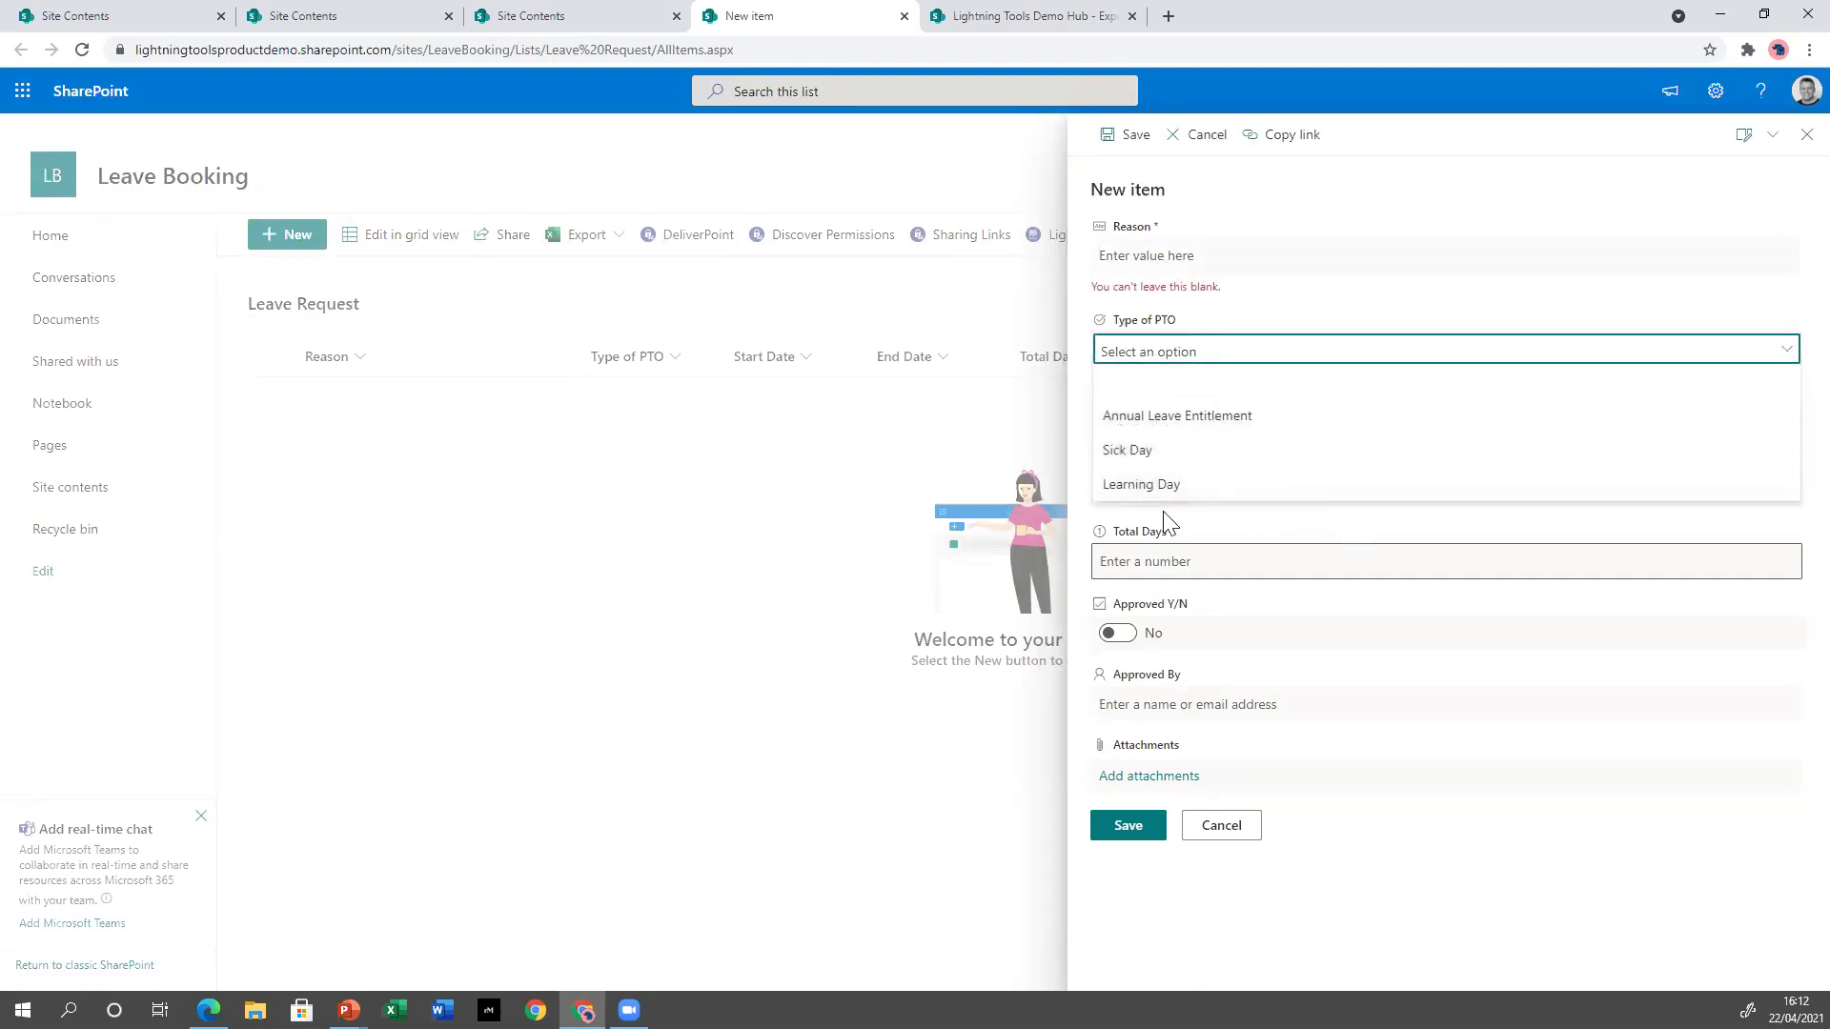
{"action": "left_click", "coordinate": [1317, 363]}
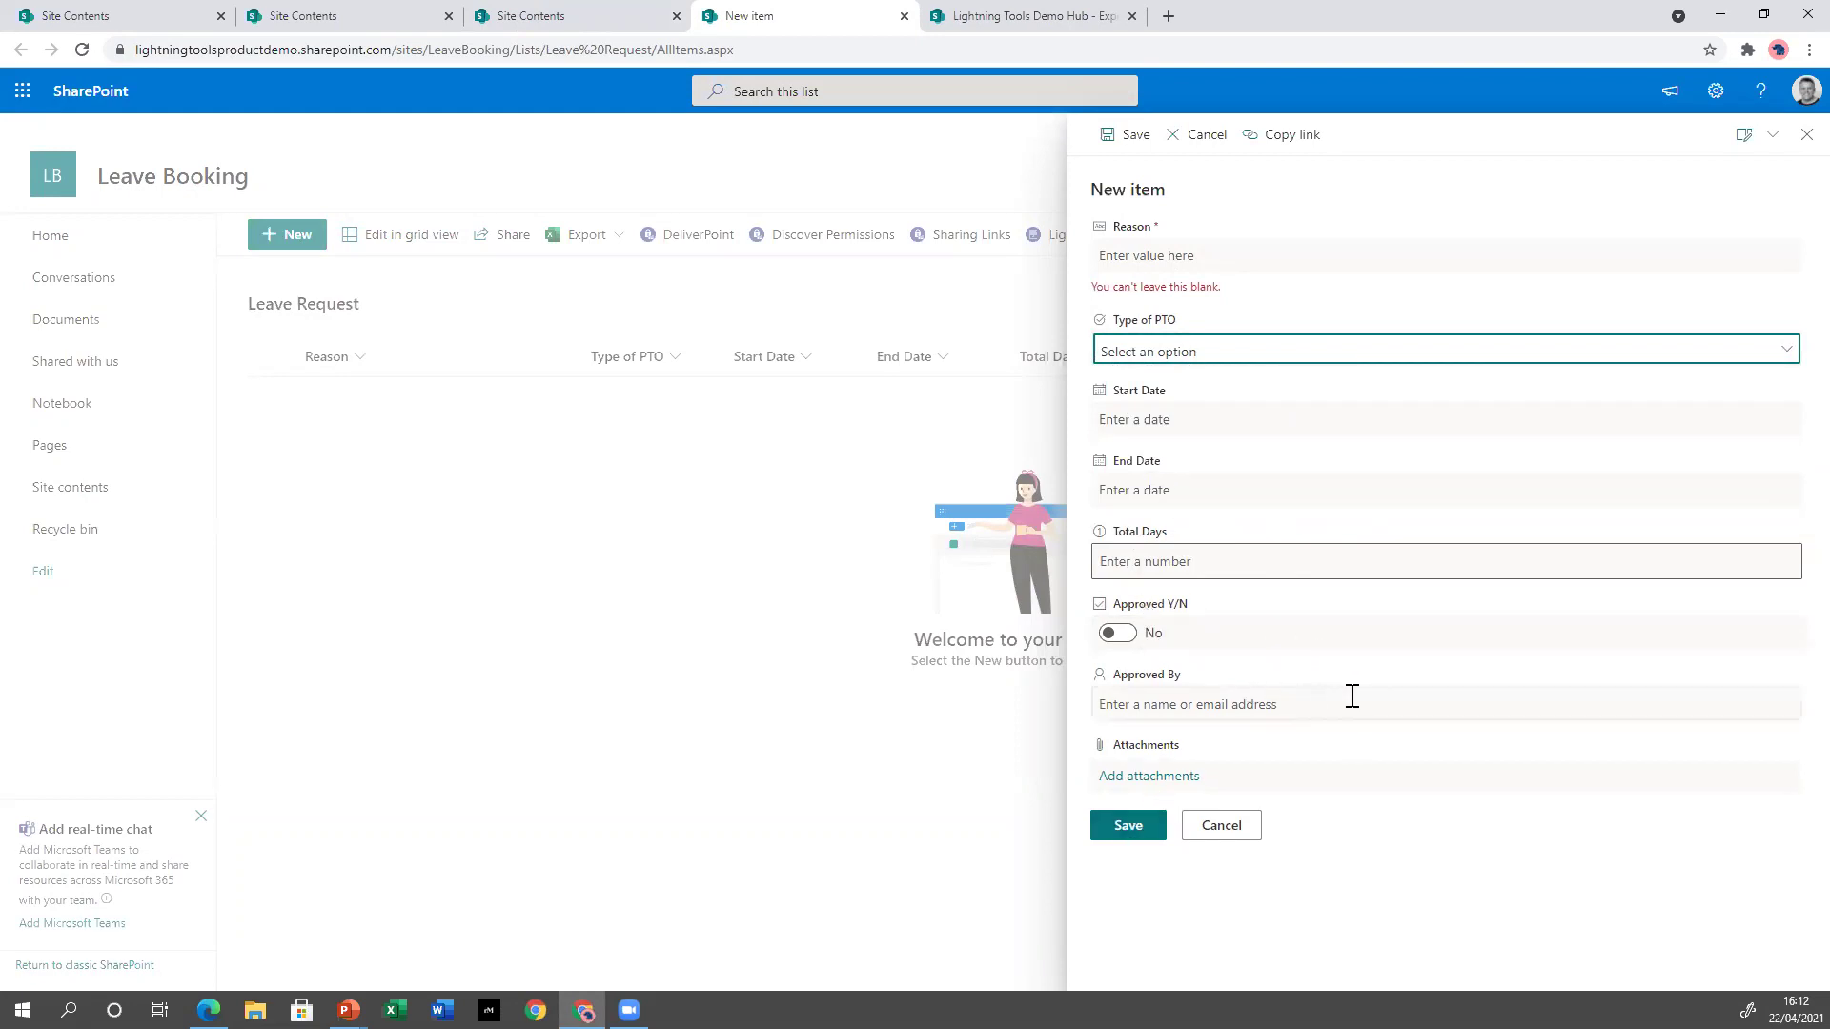
{"action": "left_click", "coordinate": [1236, 834]}
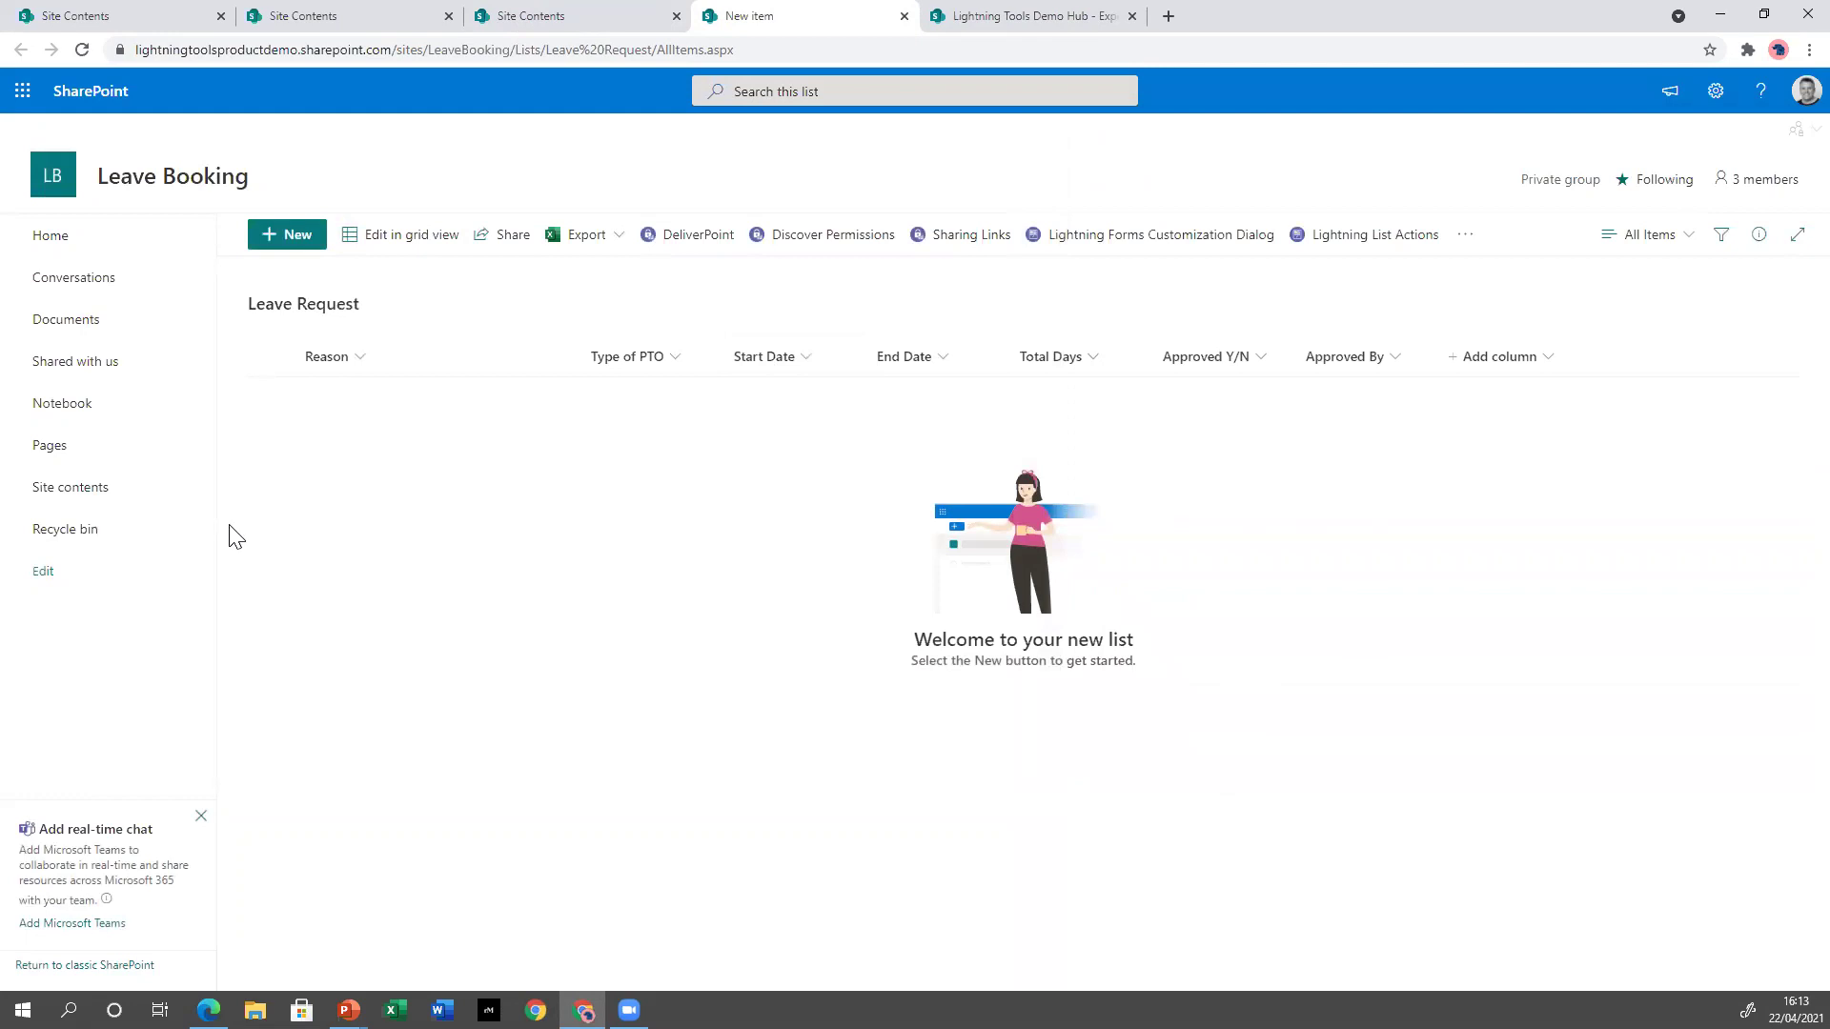
{"action": "left_click", "coordinate": [99, 491]}
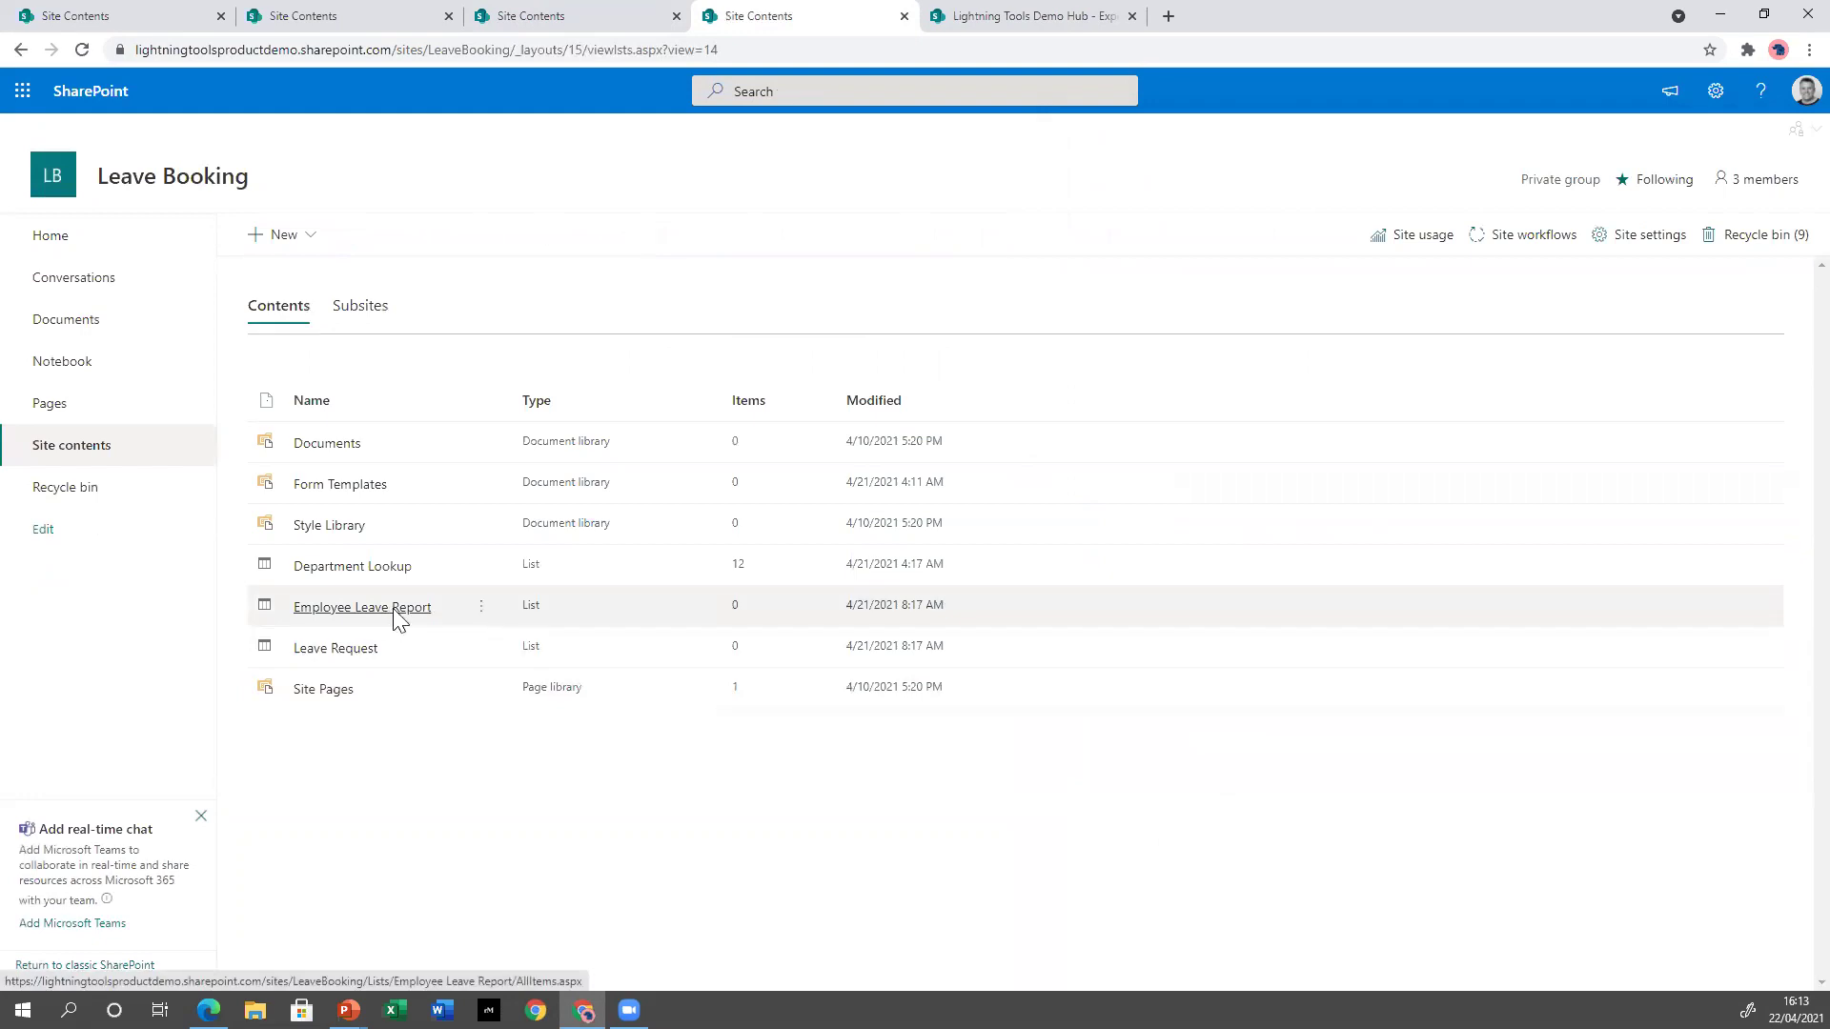
Open the Employee Leave Report list and show its Lightning Forms status for the New, Edit and Display forms.
{"action": "left_click", "coordinate": [395, 612]}
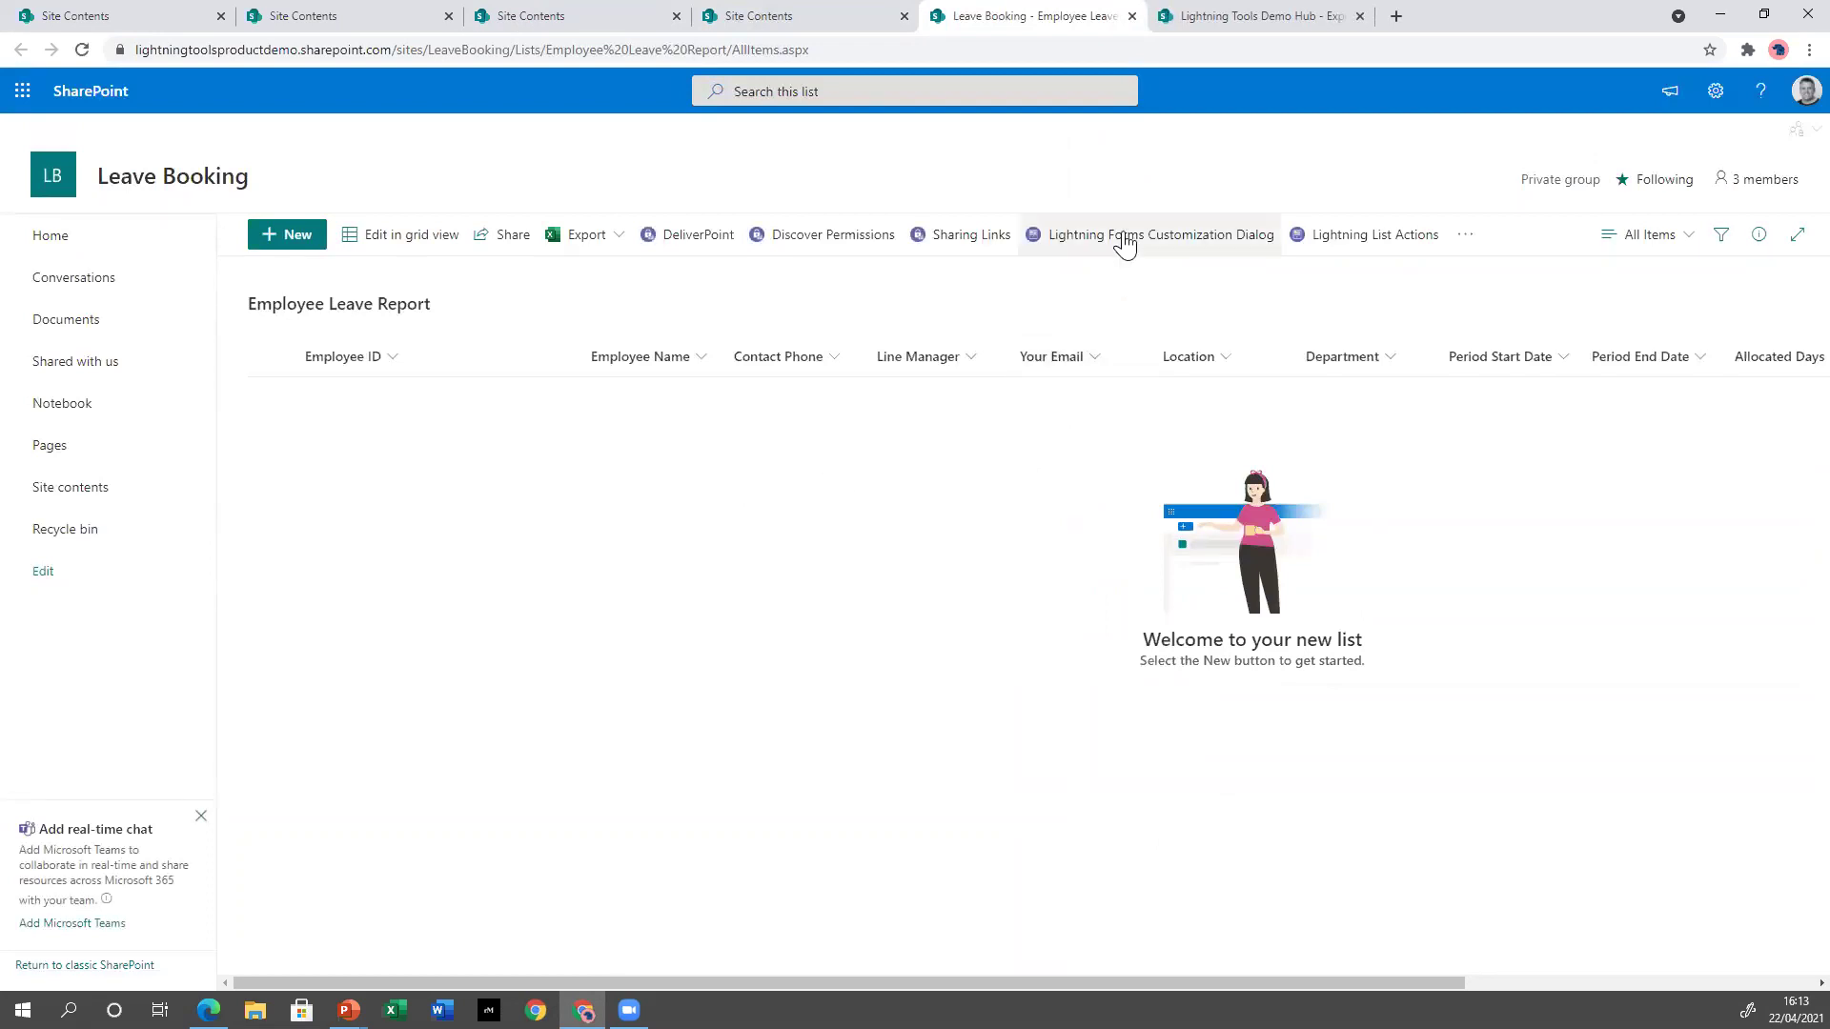
{"action": "left_click", "coordinate": [1178, 238]}
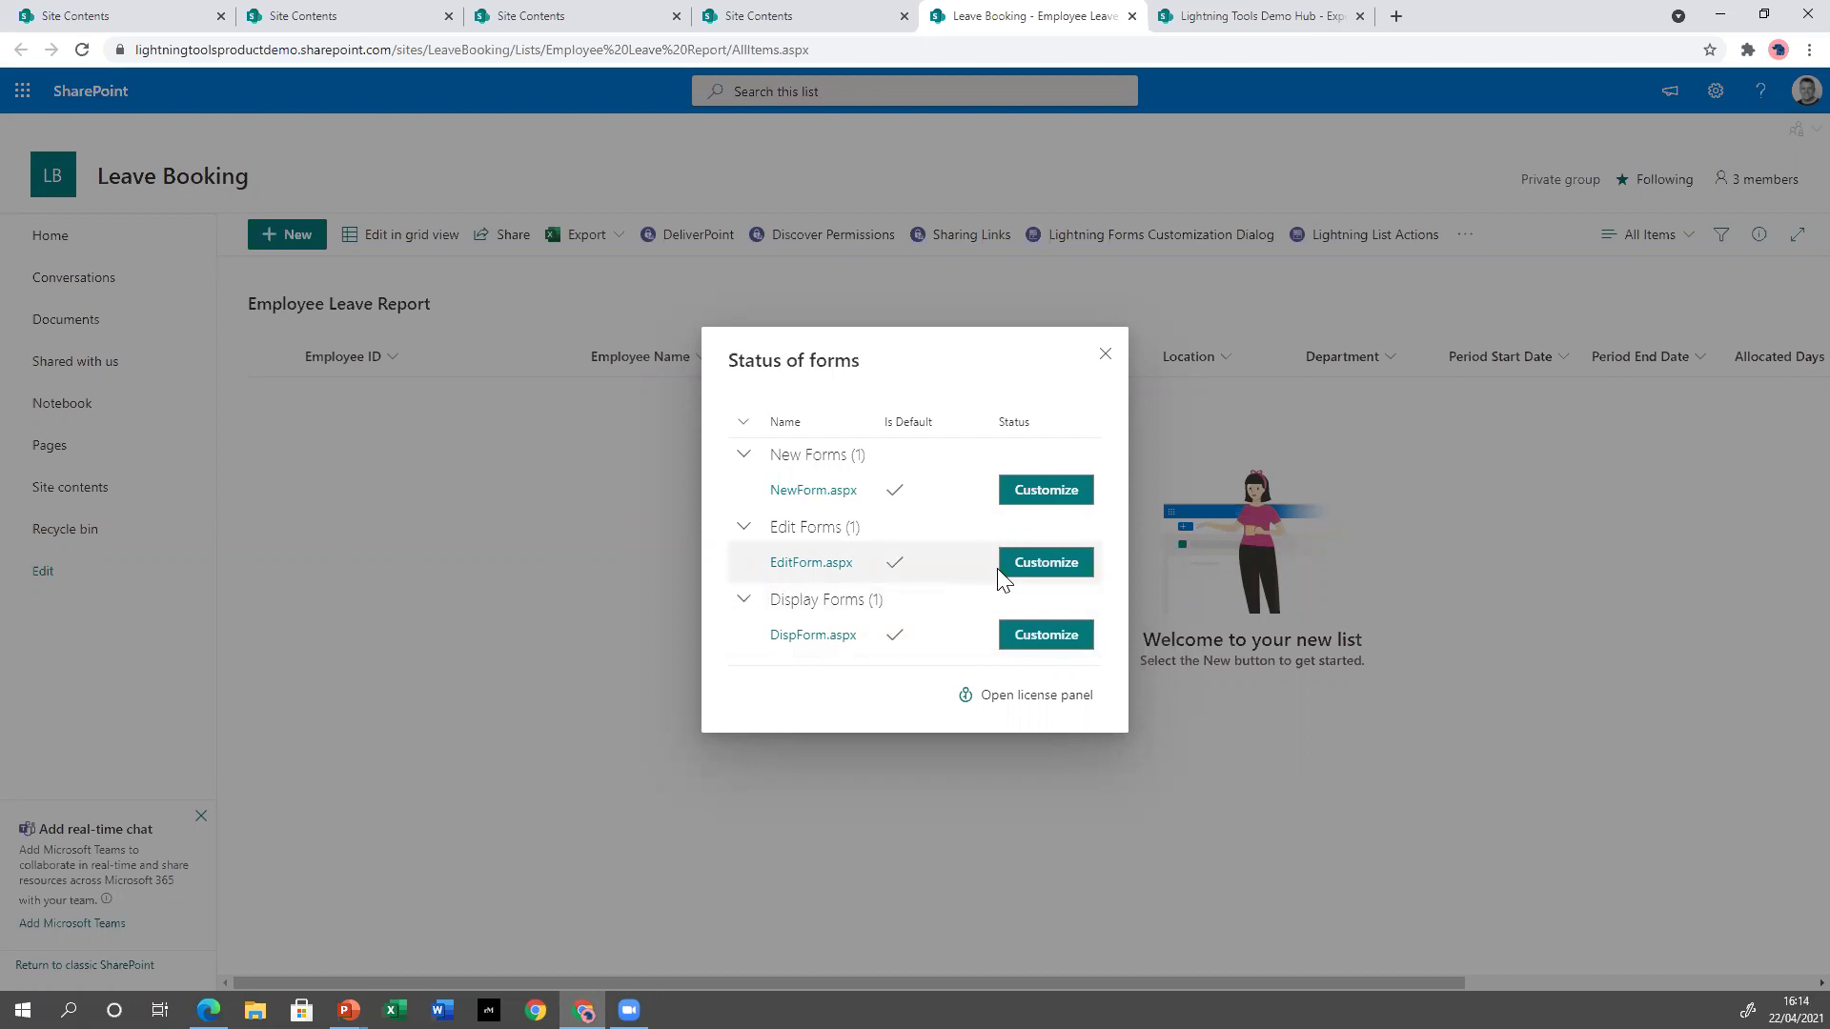
Customize NewForm.aspx from the Status of forms dialog in the Lightning Forms designer.
{"action": "left_click", "coordinate": [1045, 489]}
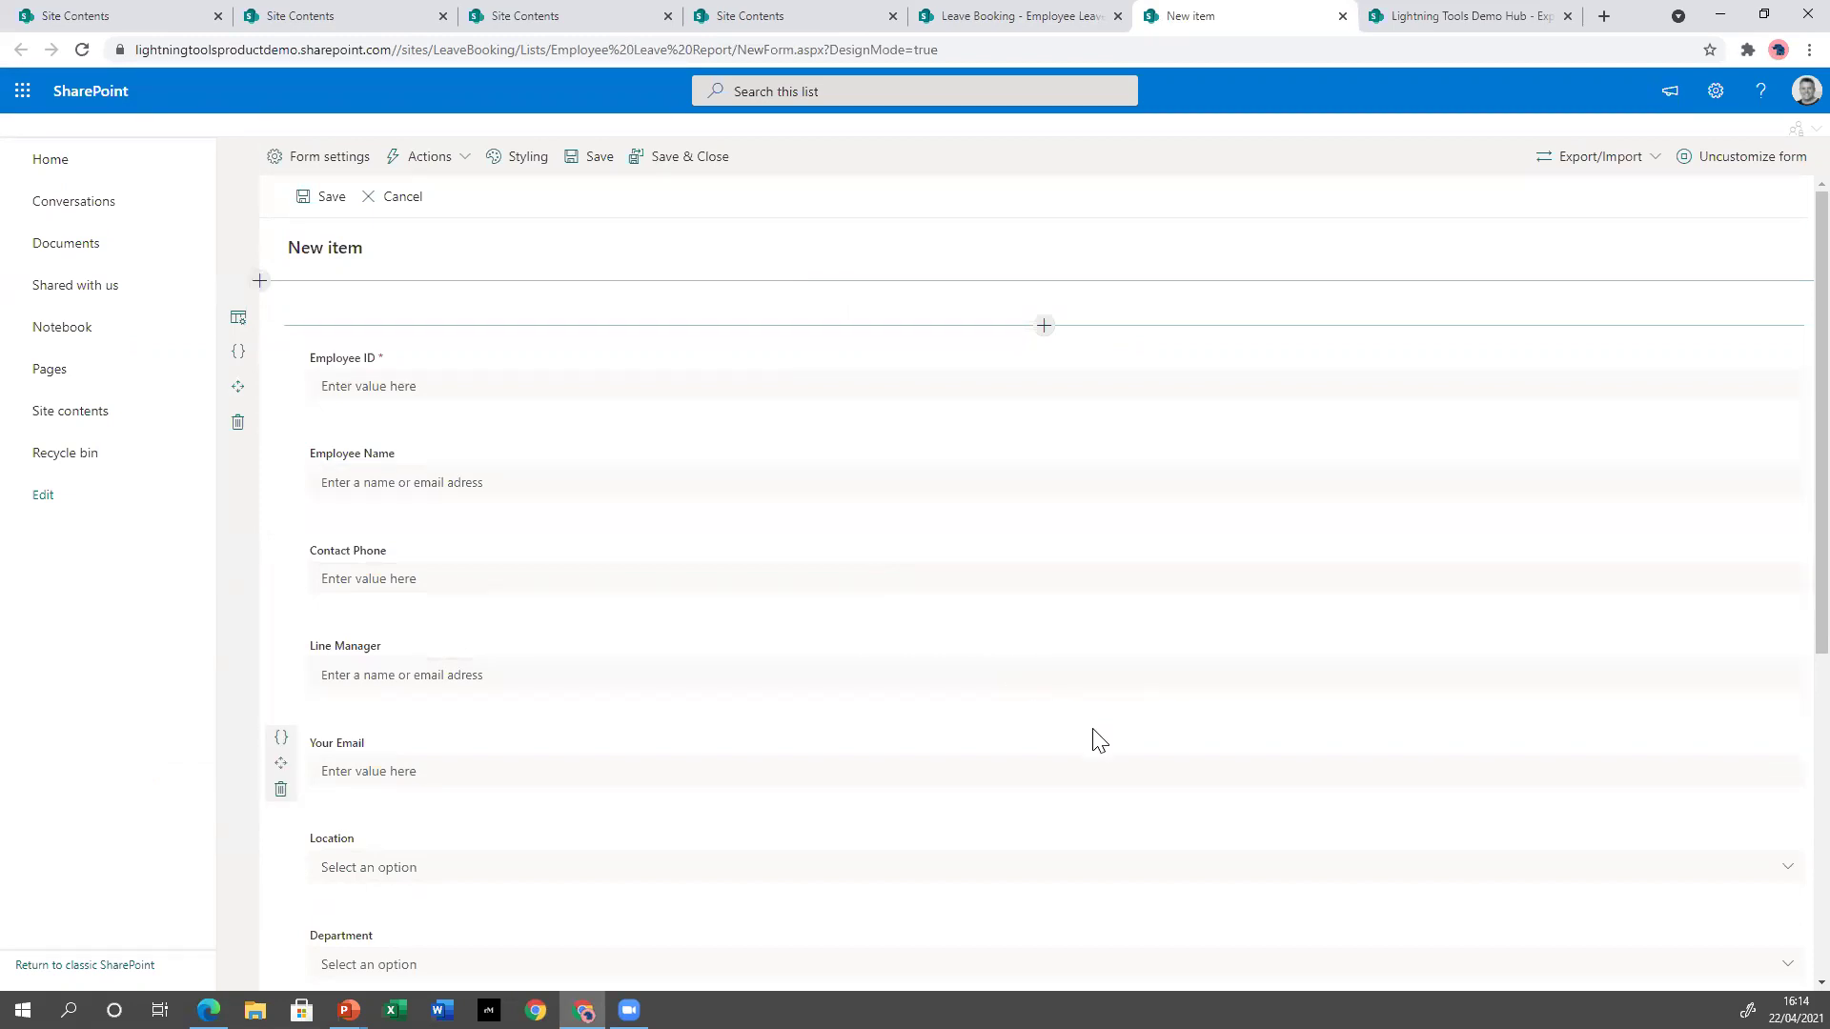
Insert a Plain Text block above Employee ID reading 'Employee Leave Booking System'.
{"action": "left_click", "coordinate": [1043, 327]}
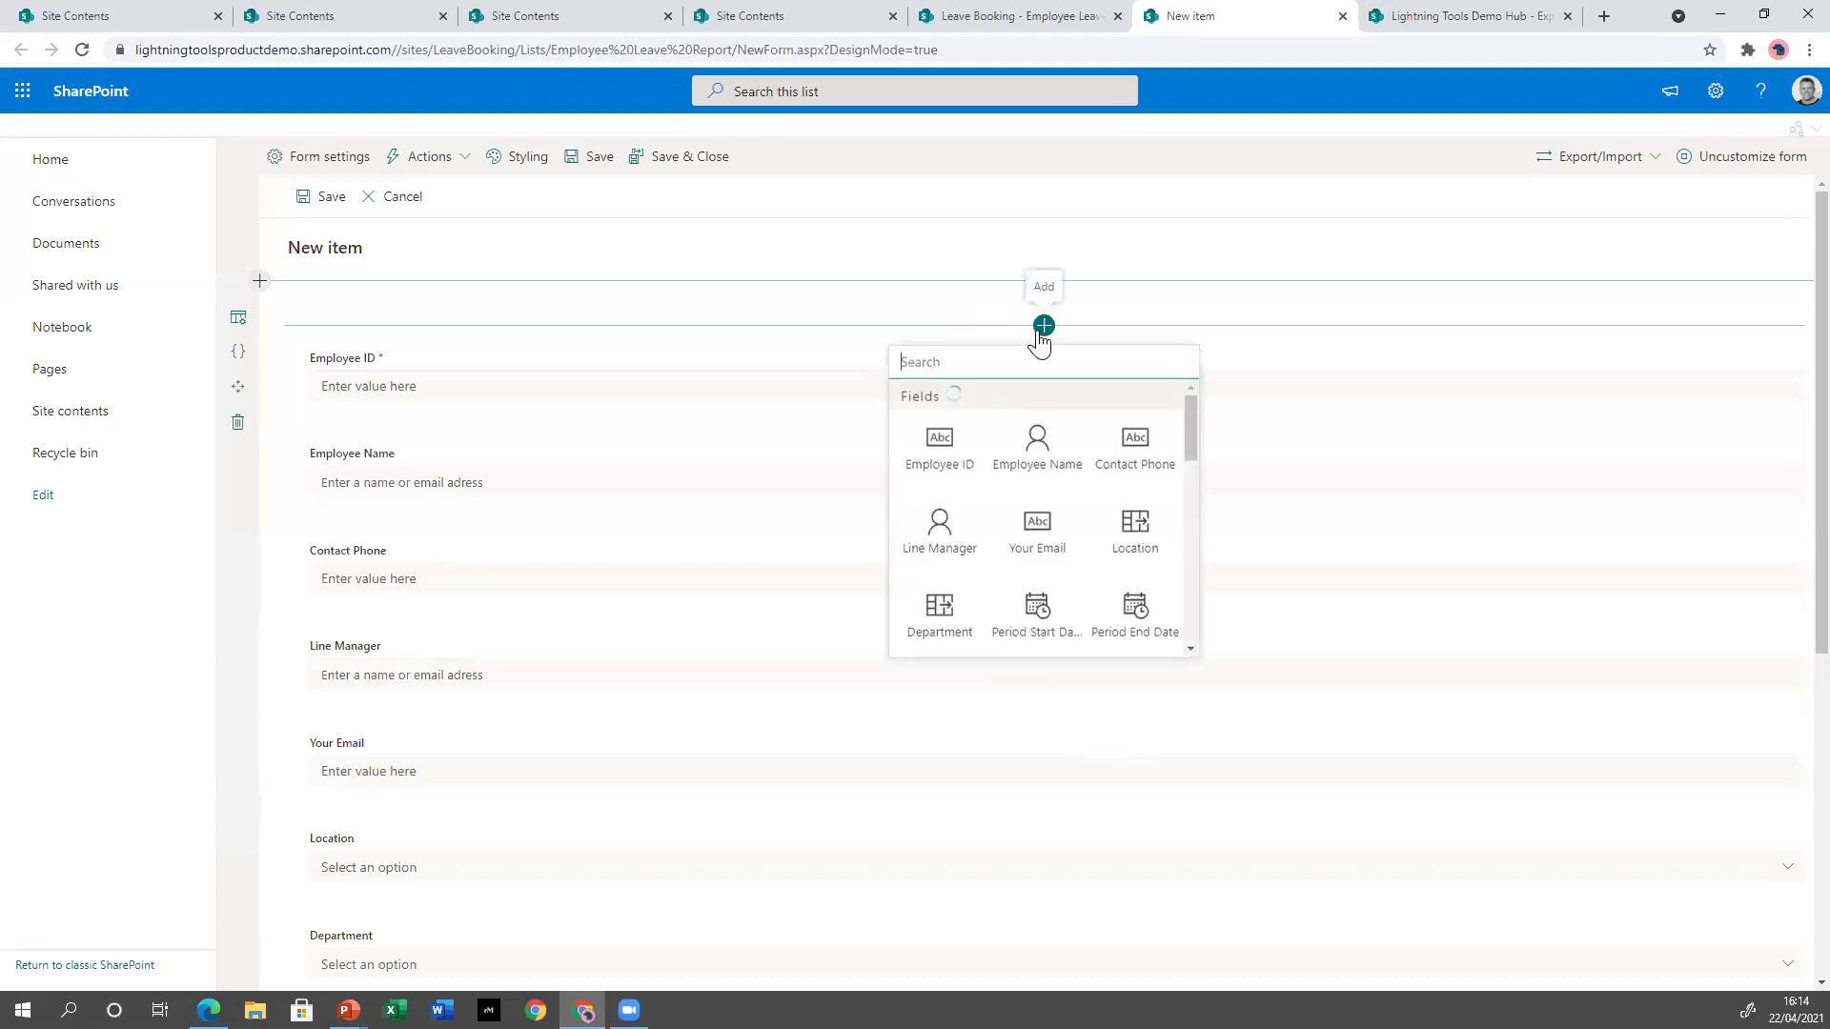
{"action": "left_click_drag", "start_coordinate": [1193, 443], "coordinate": [1187, 591]}
{"action": "left_click", "coordinate": [946, 515]}
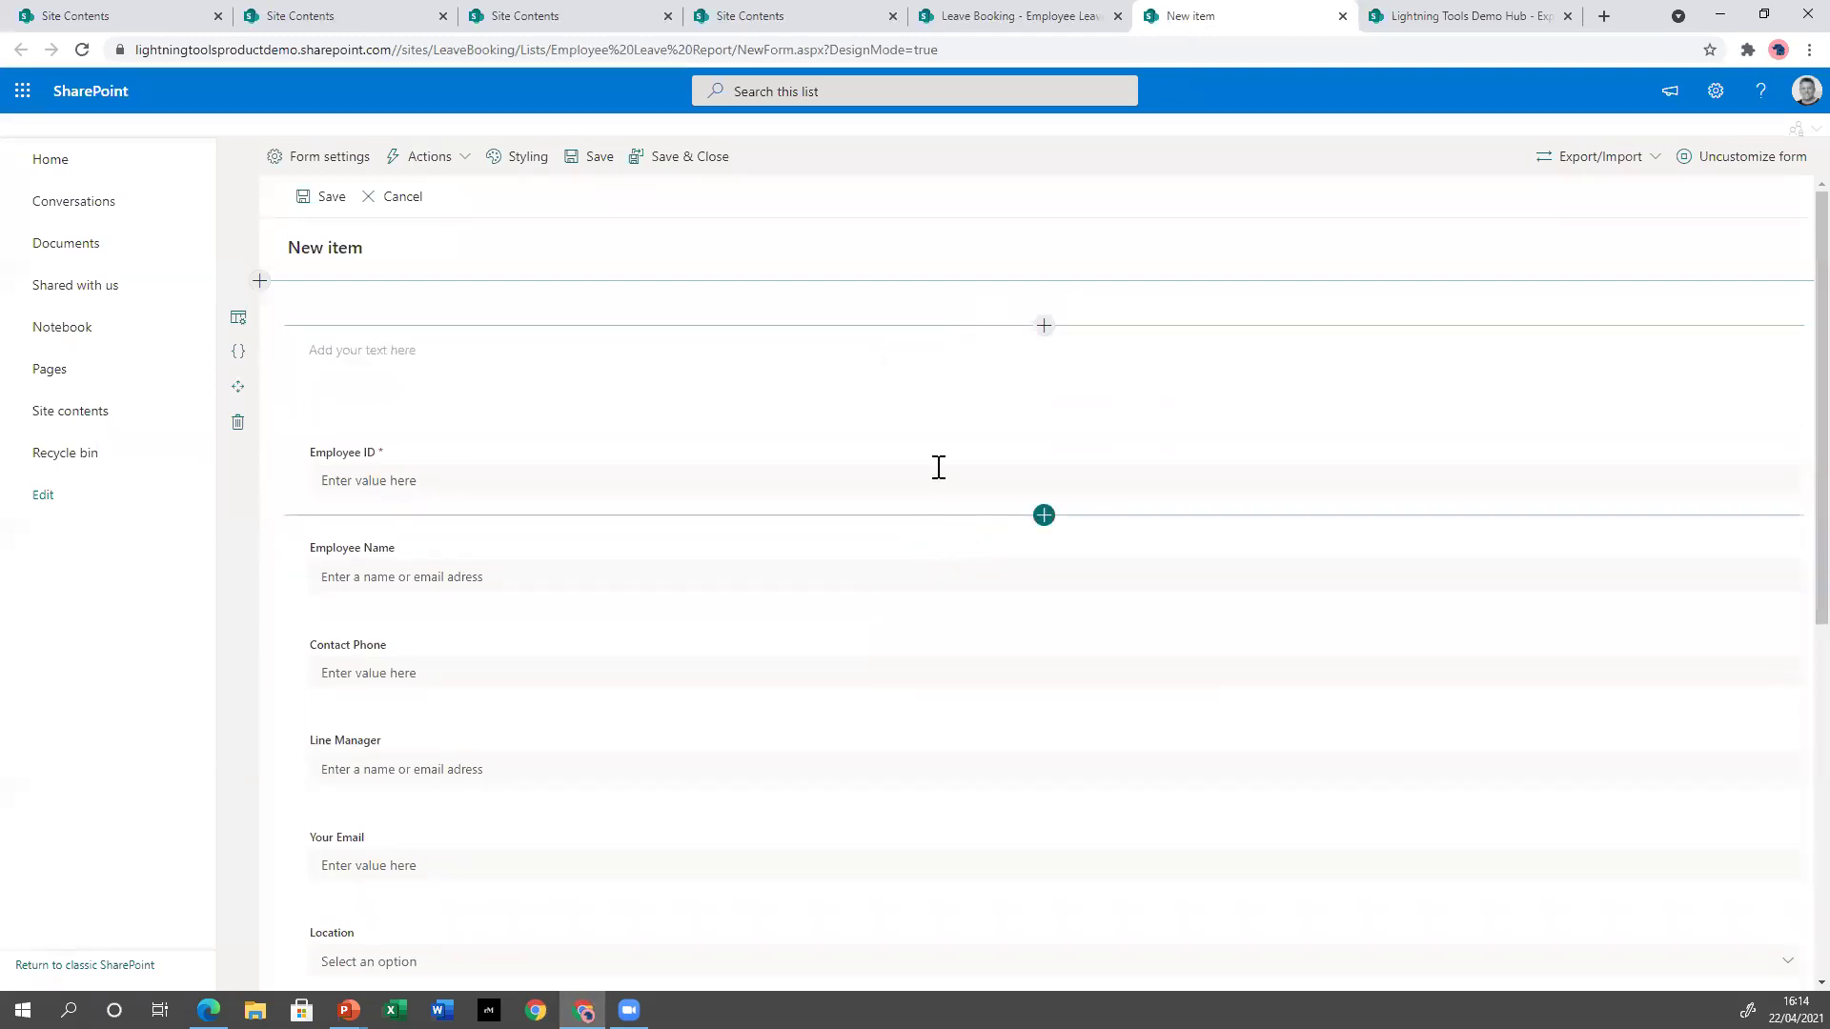
{"action": "left_click", "coordinate": [915, 356]}
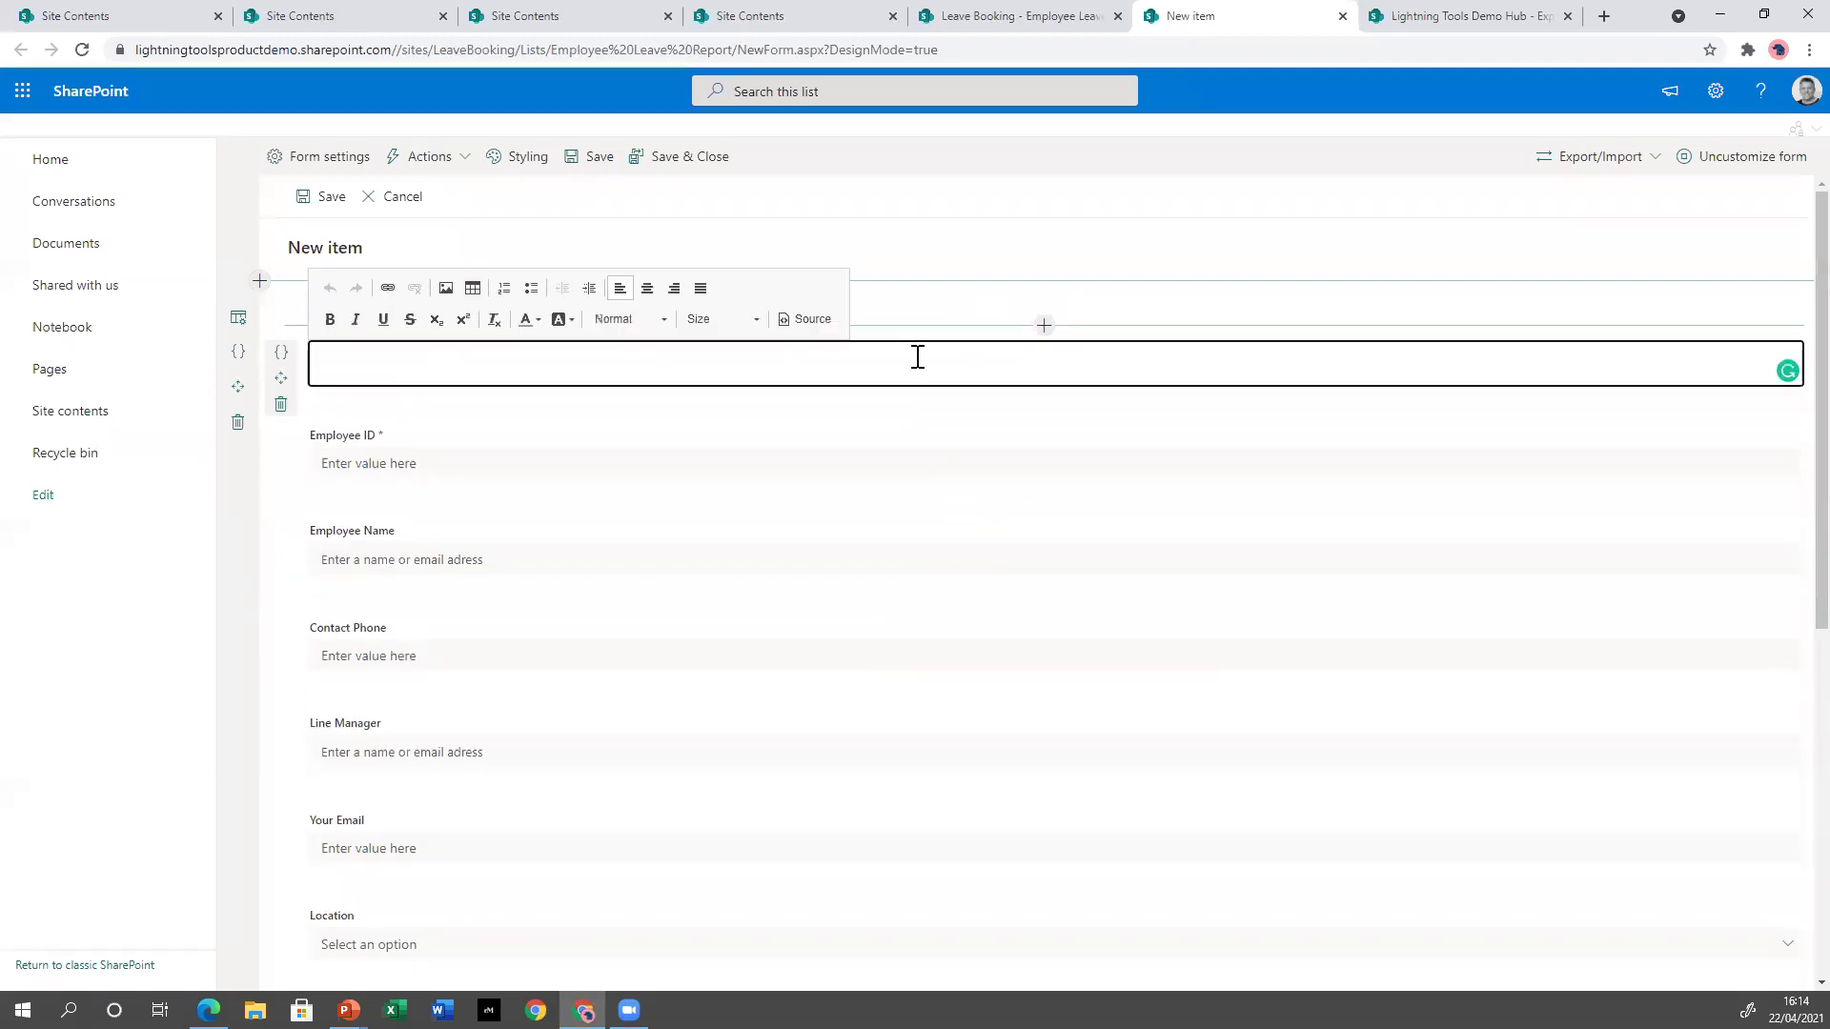
{"action": "type", "text": "Employee Leave Booking System"}
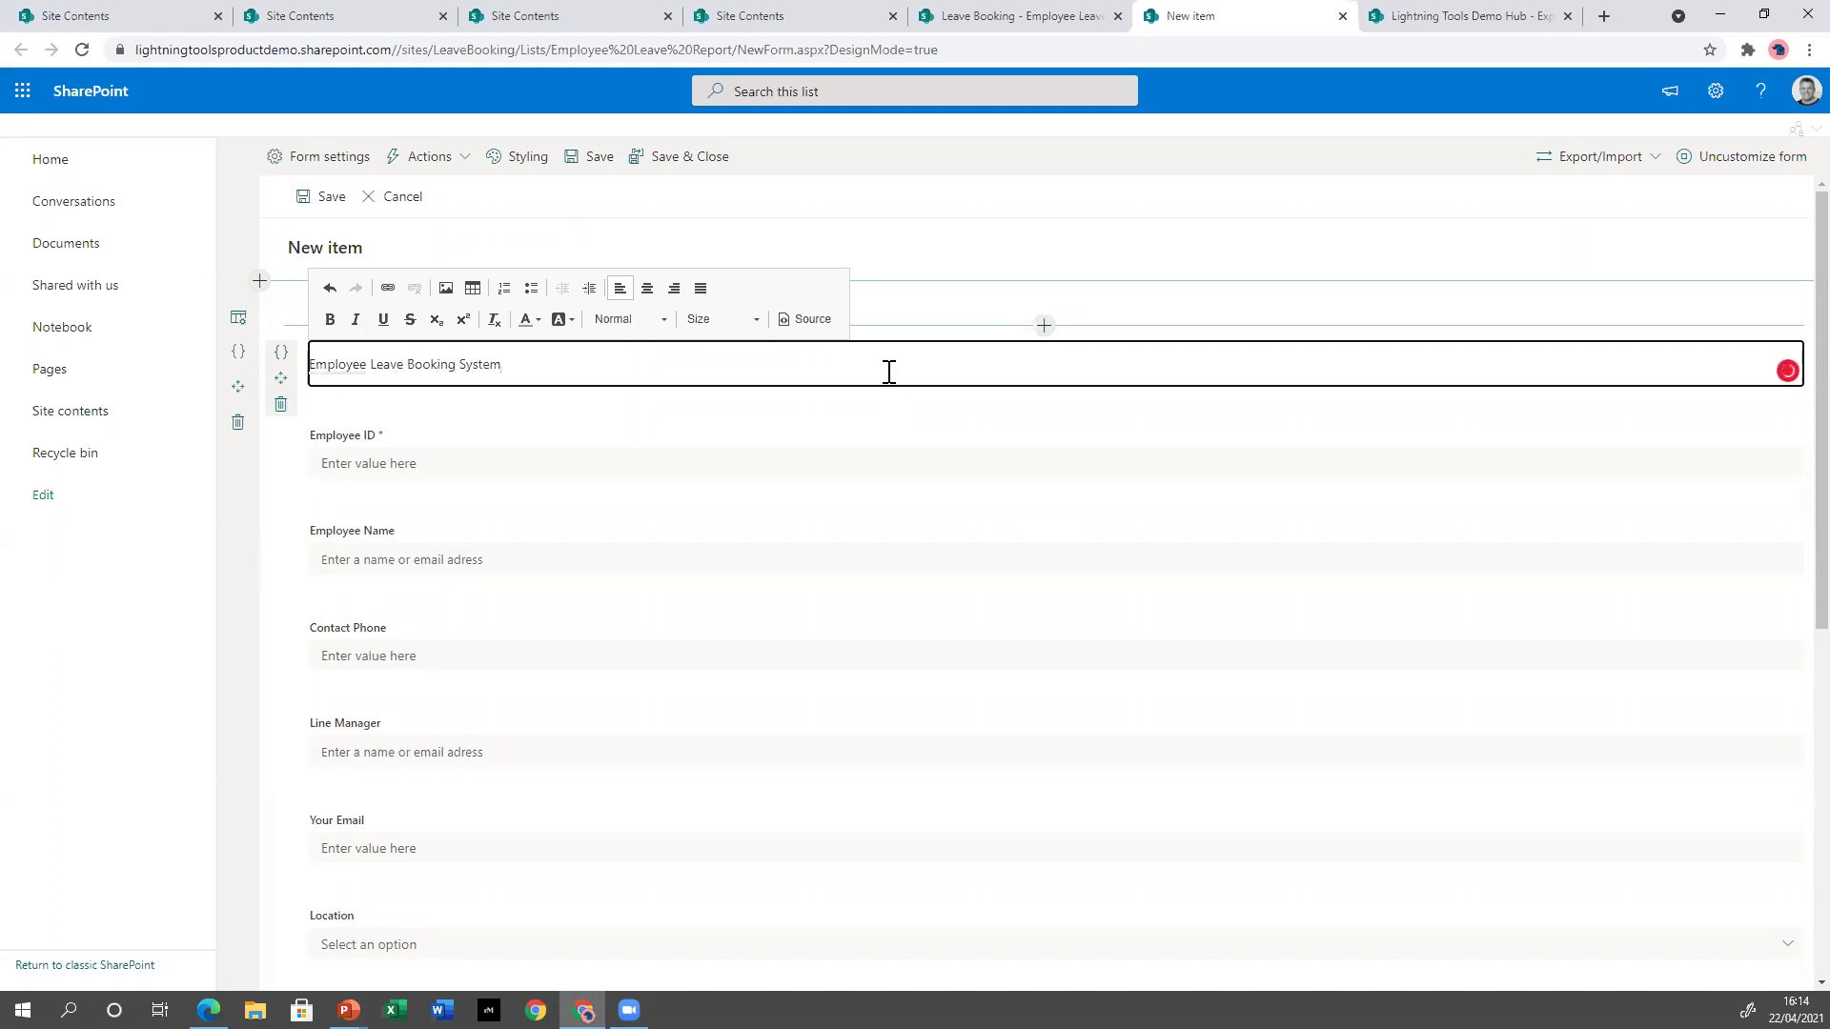
Format the title line as a centred Heading 1.
{"action": "left_click_drag", "start_coordinate": [584, 359], "coordinate": [284, 372]}
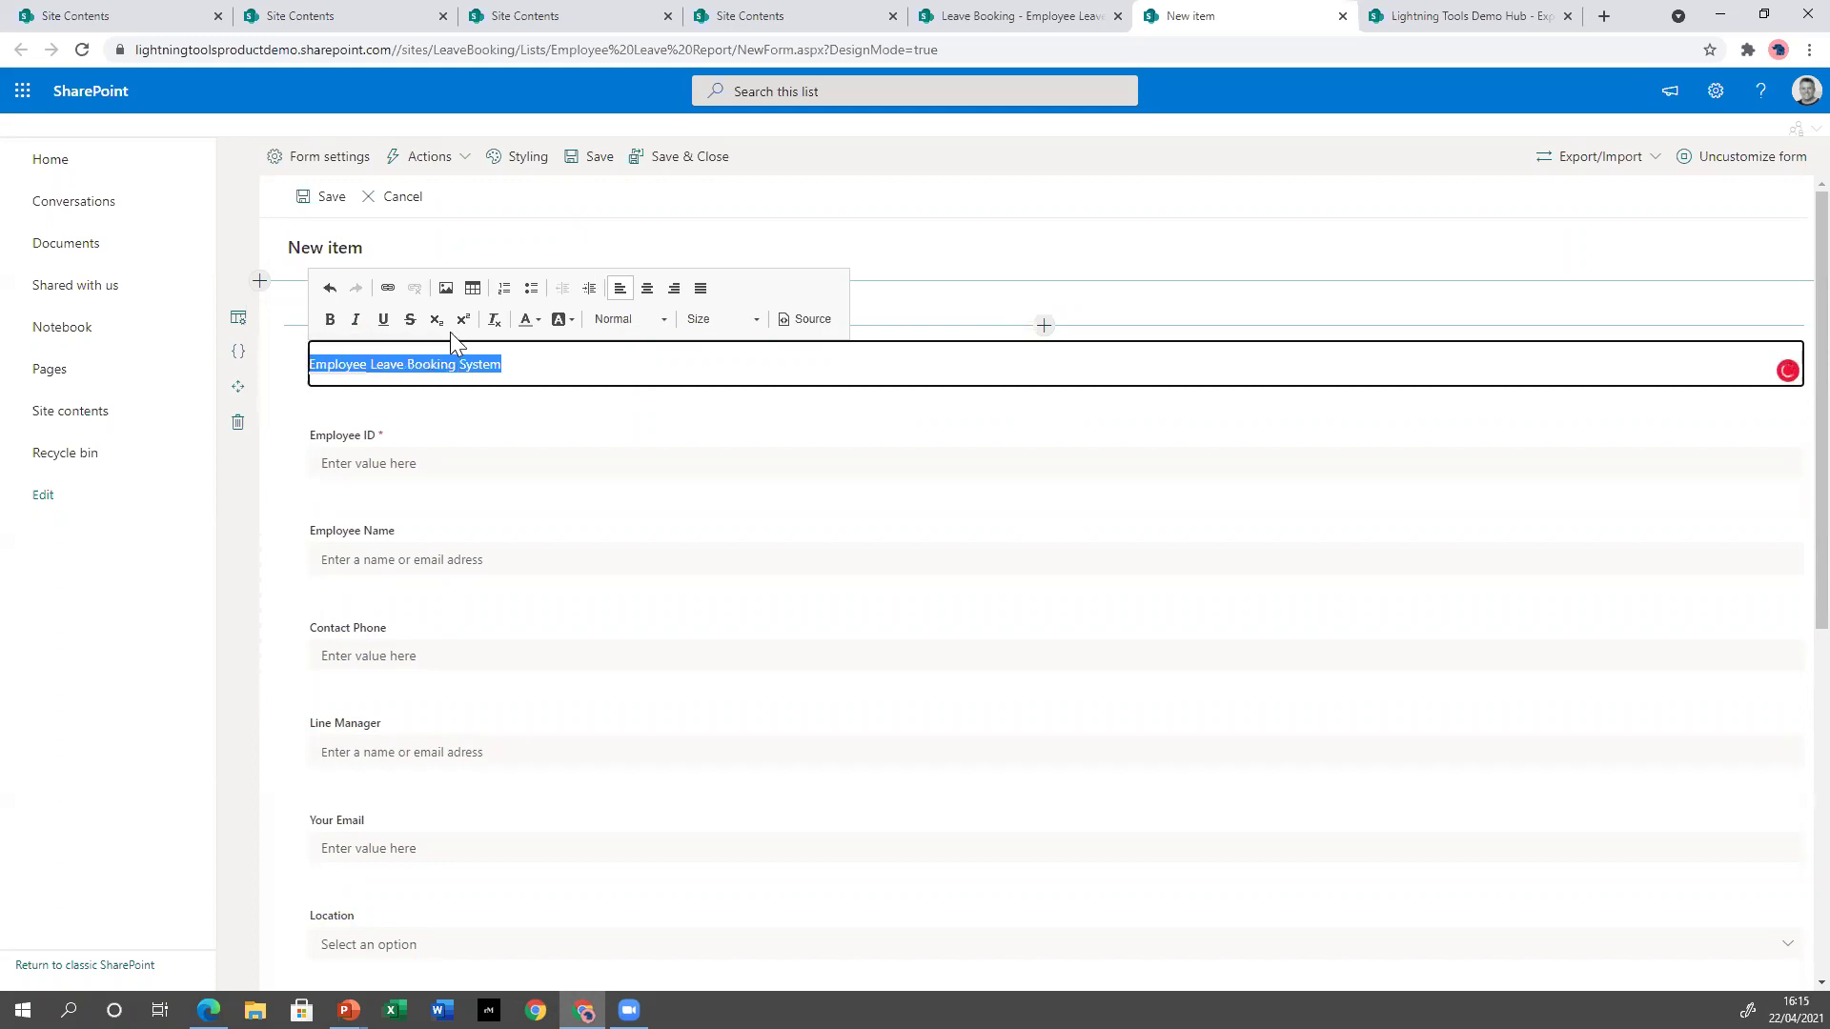
{"action": "left_click", "coordinate": [658, 321]}
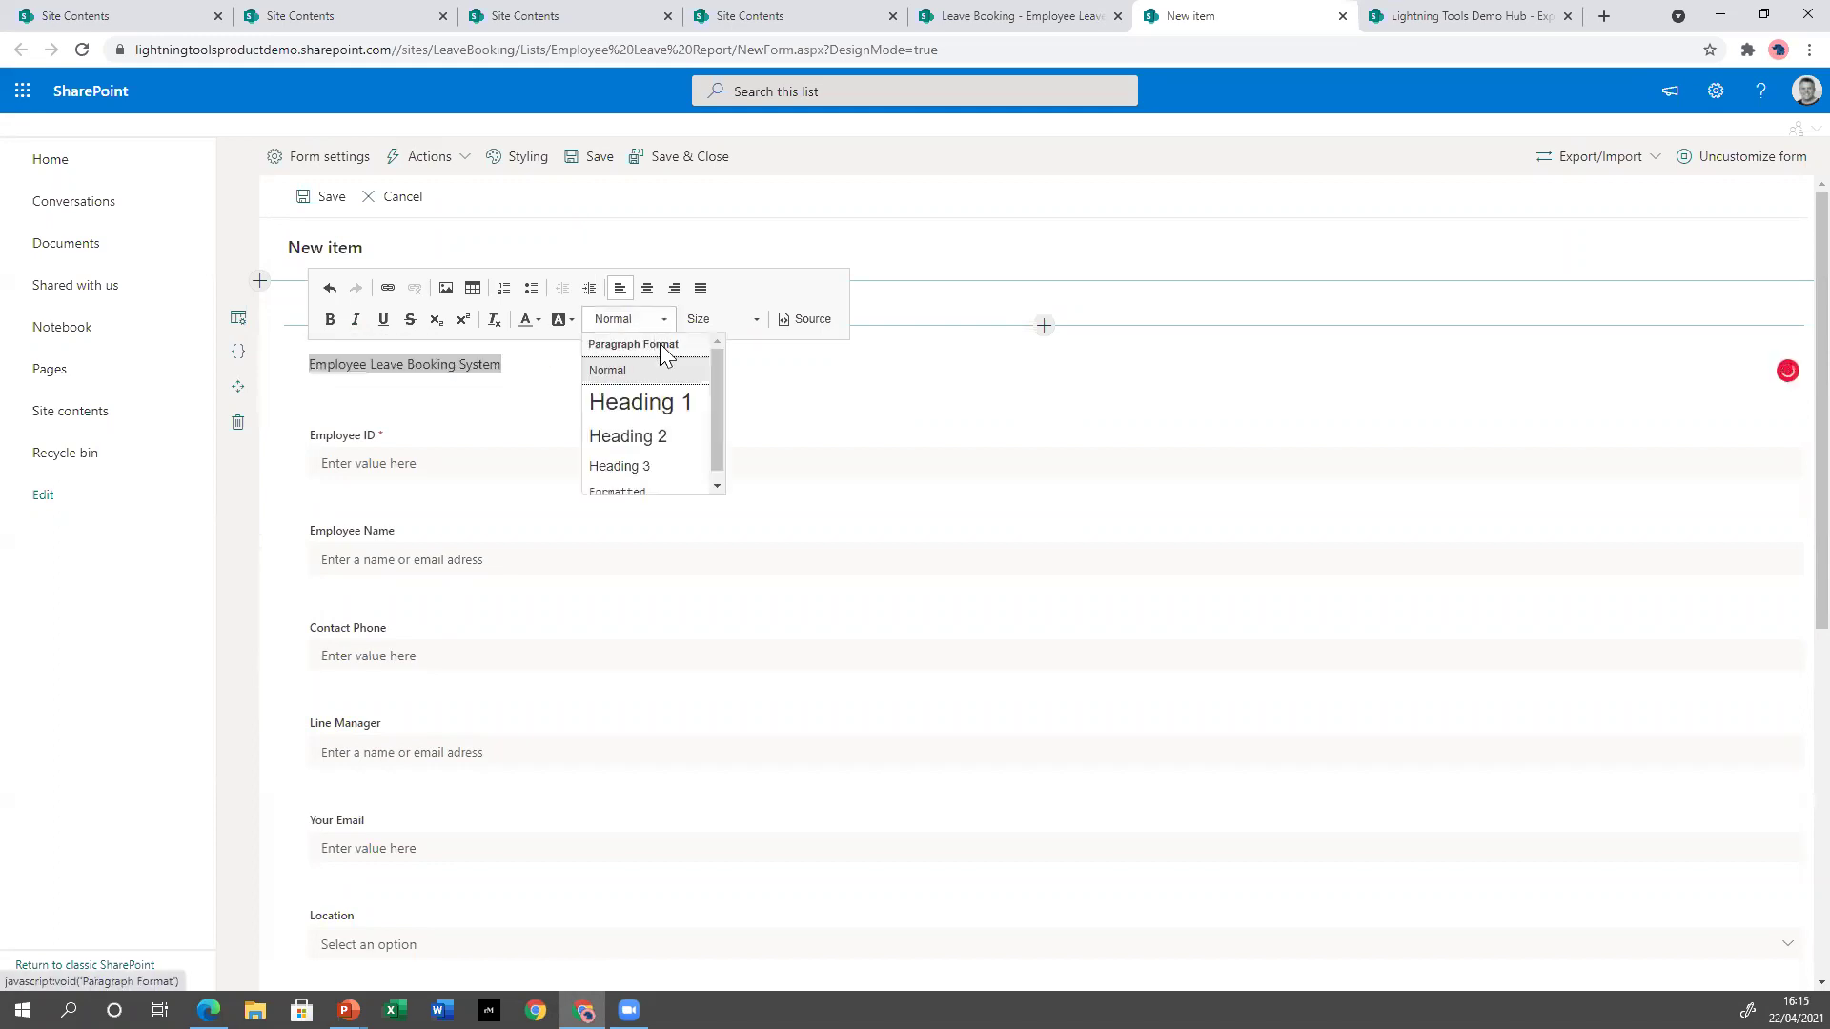
{"action": "left_click", "coordinate": [640, 402]}
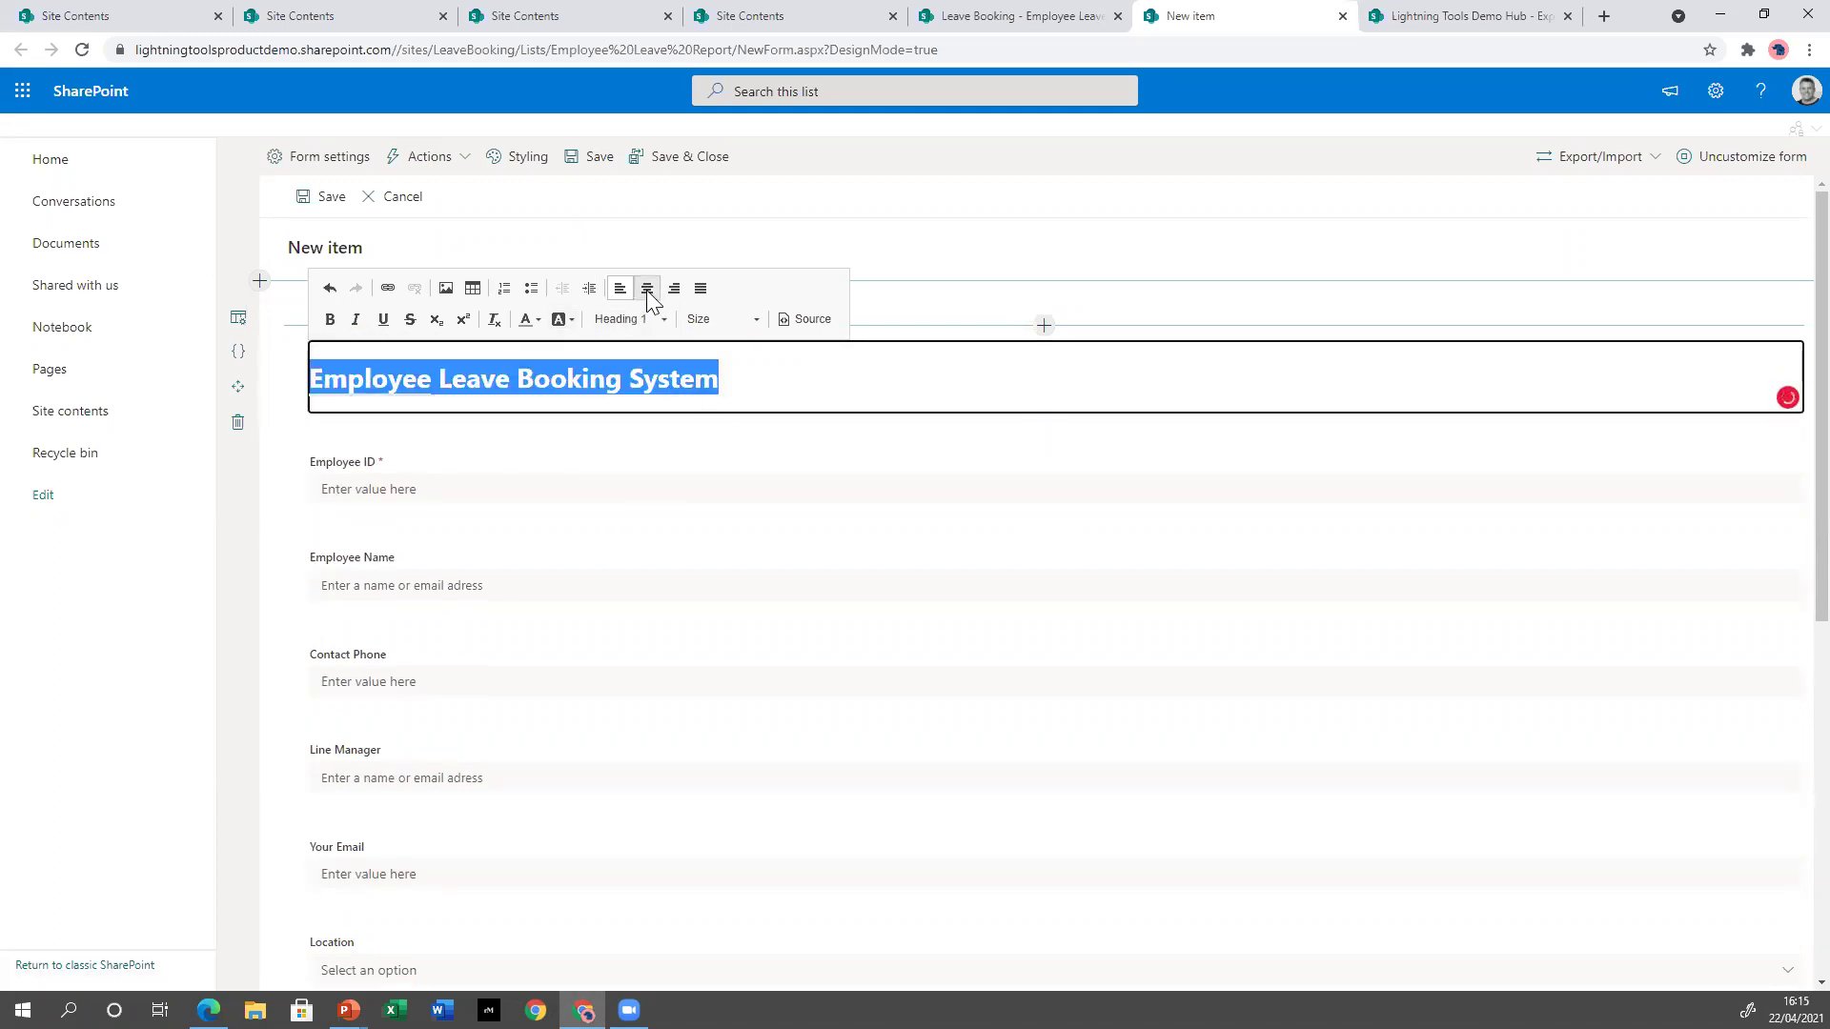
{"action": "left_click", "coordinate": [647, 288]}
{"action": "mouse_move", "coordinate": [960, 386]}
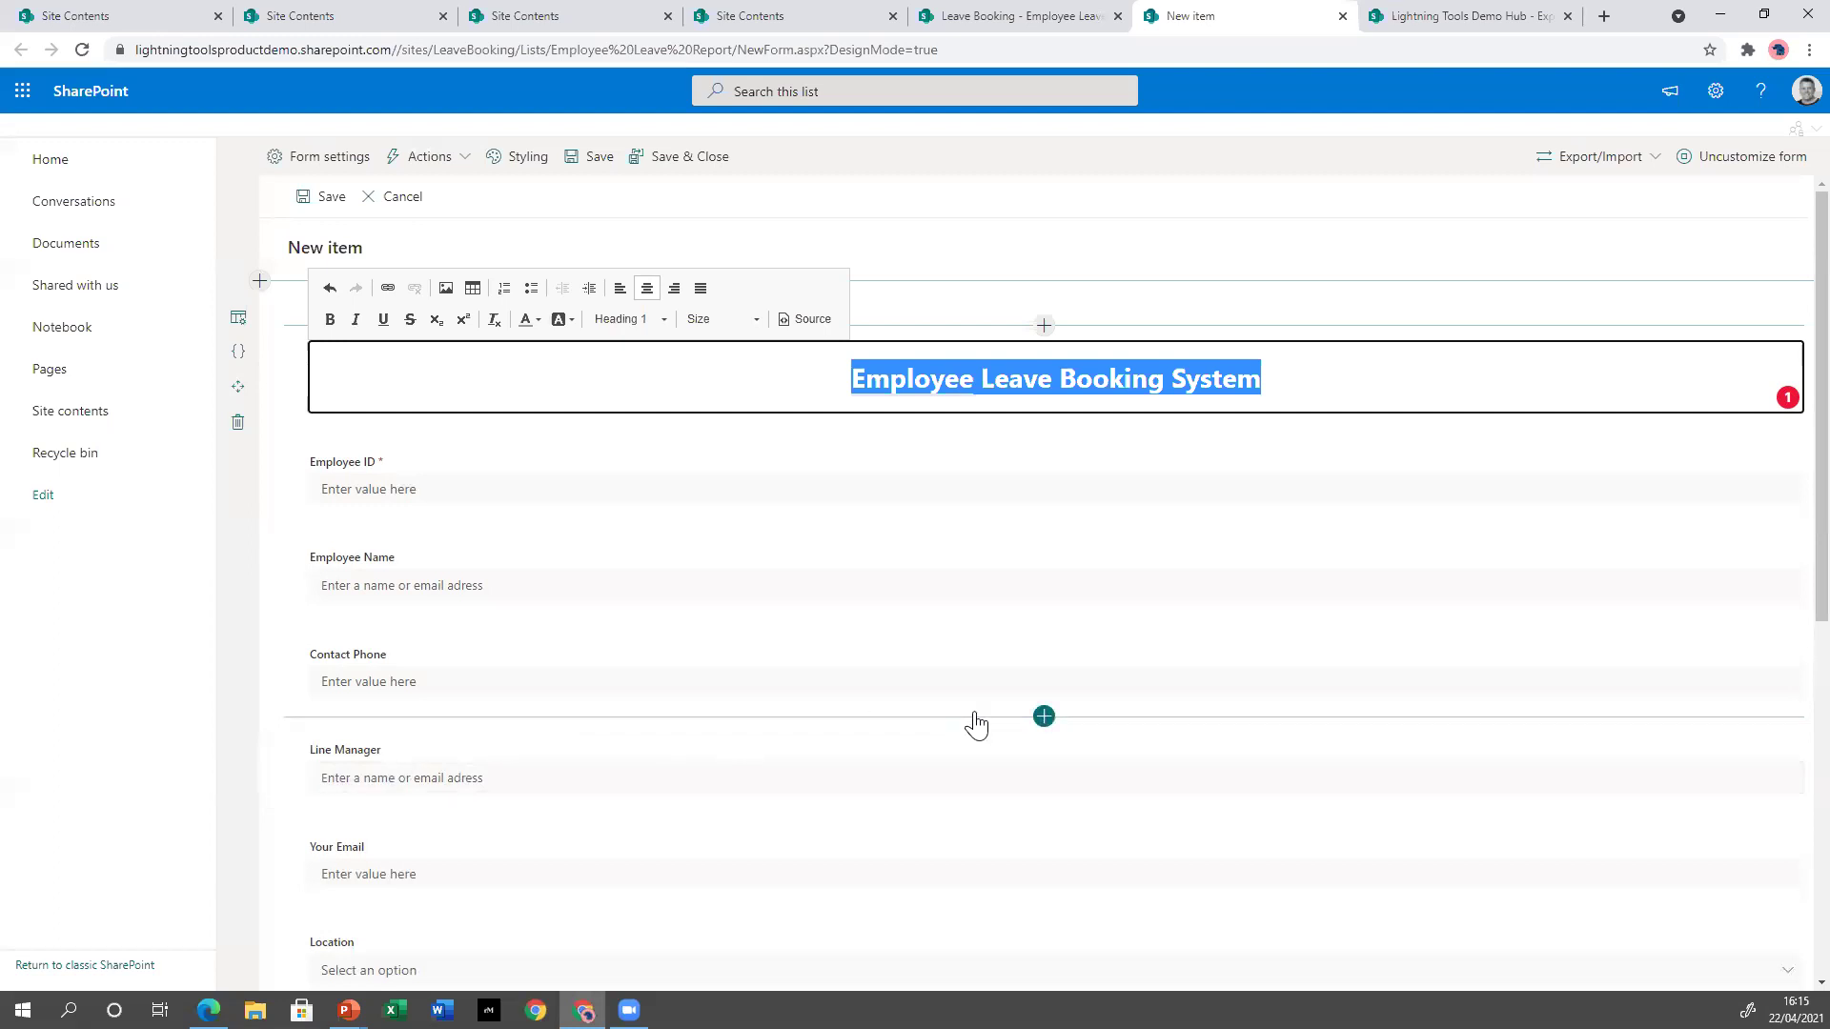
Insert a Tabs control above Employee ID and add a second tab.
{"action": "left_click", "coordinate": [1250, 442]}
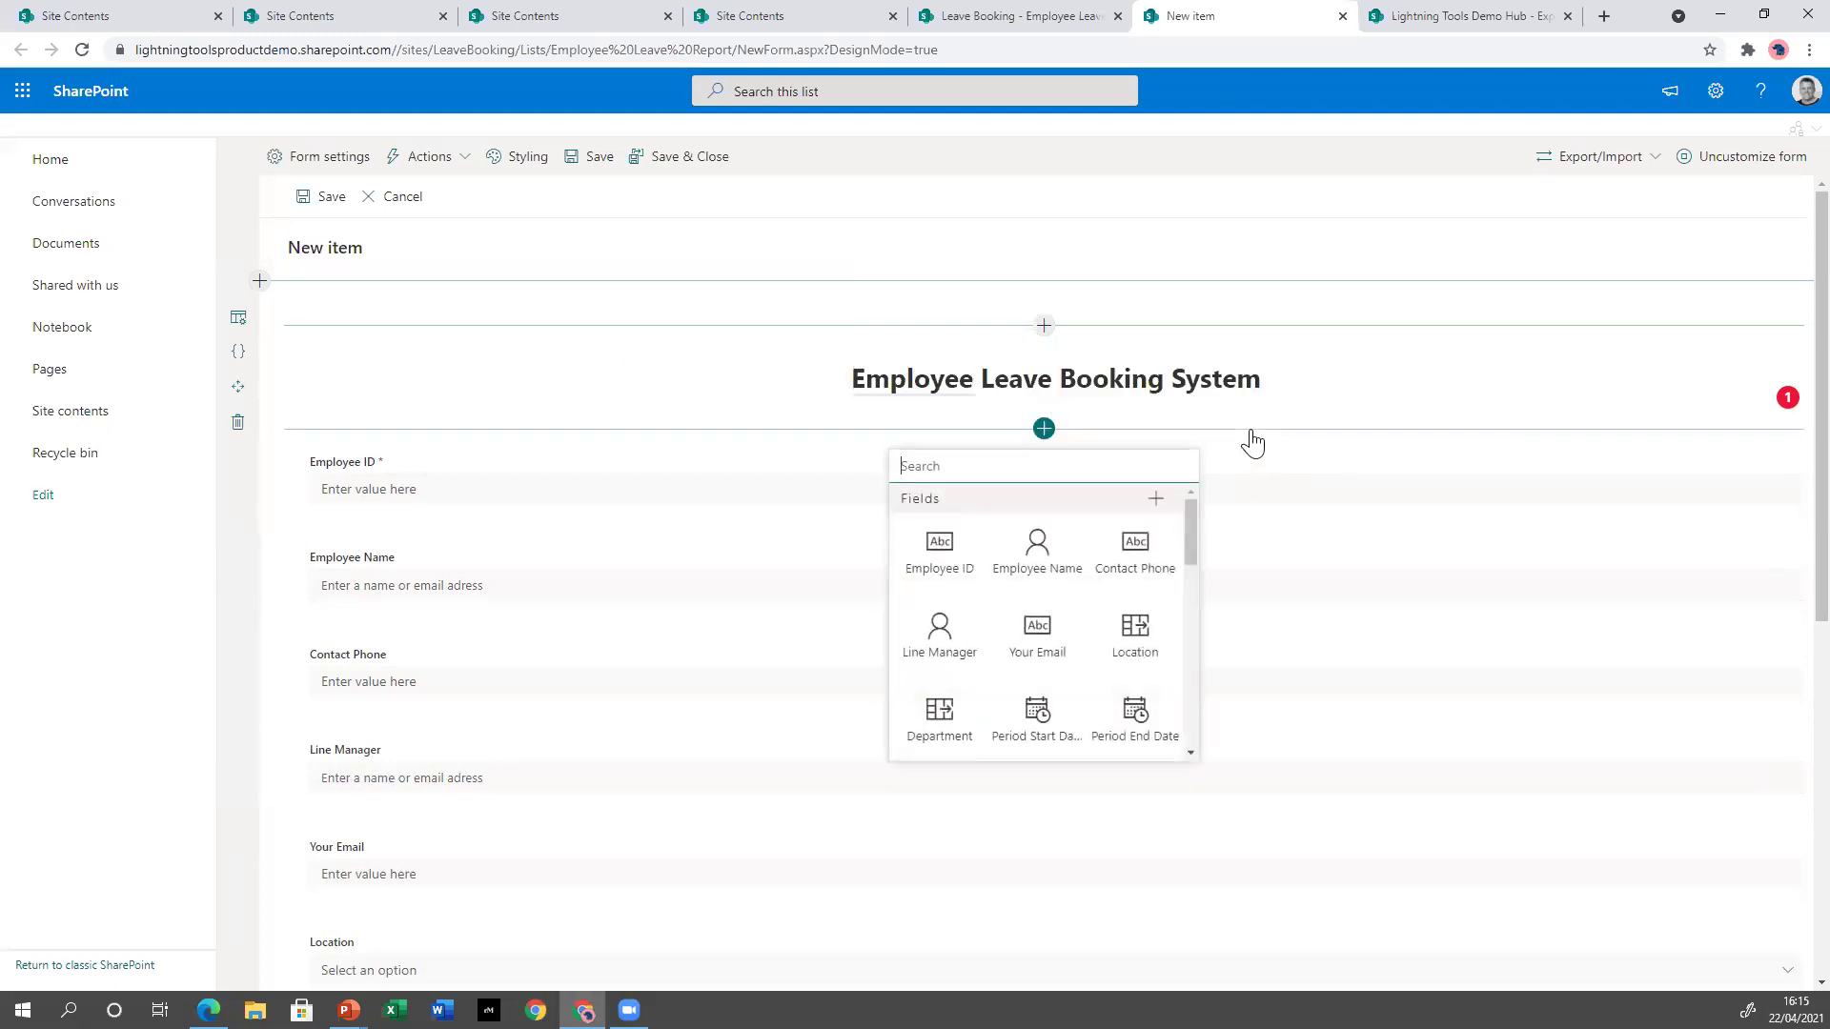
{"action": "left_click_drag", "start_coordinate": [1192, 524], "coordinate": [1180, 649]}
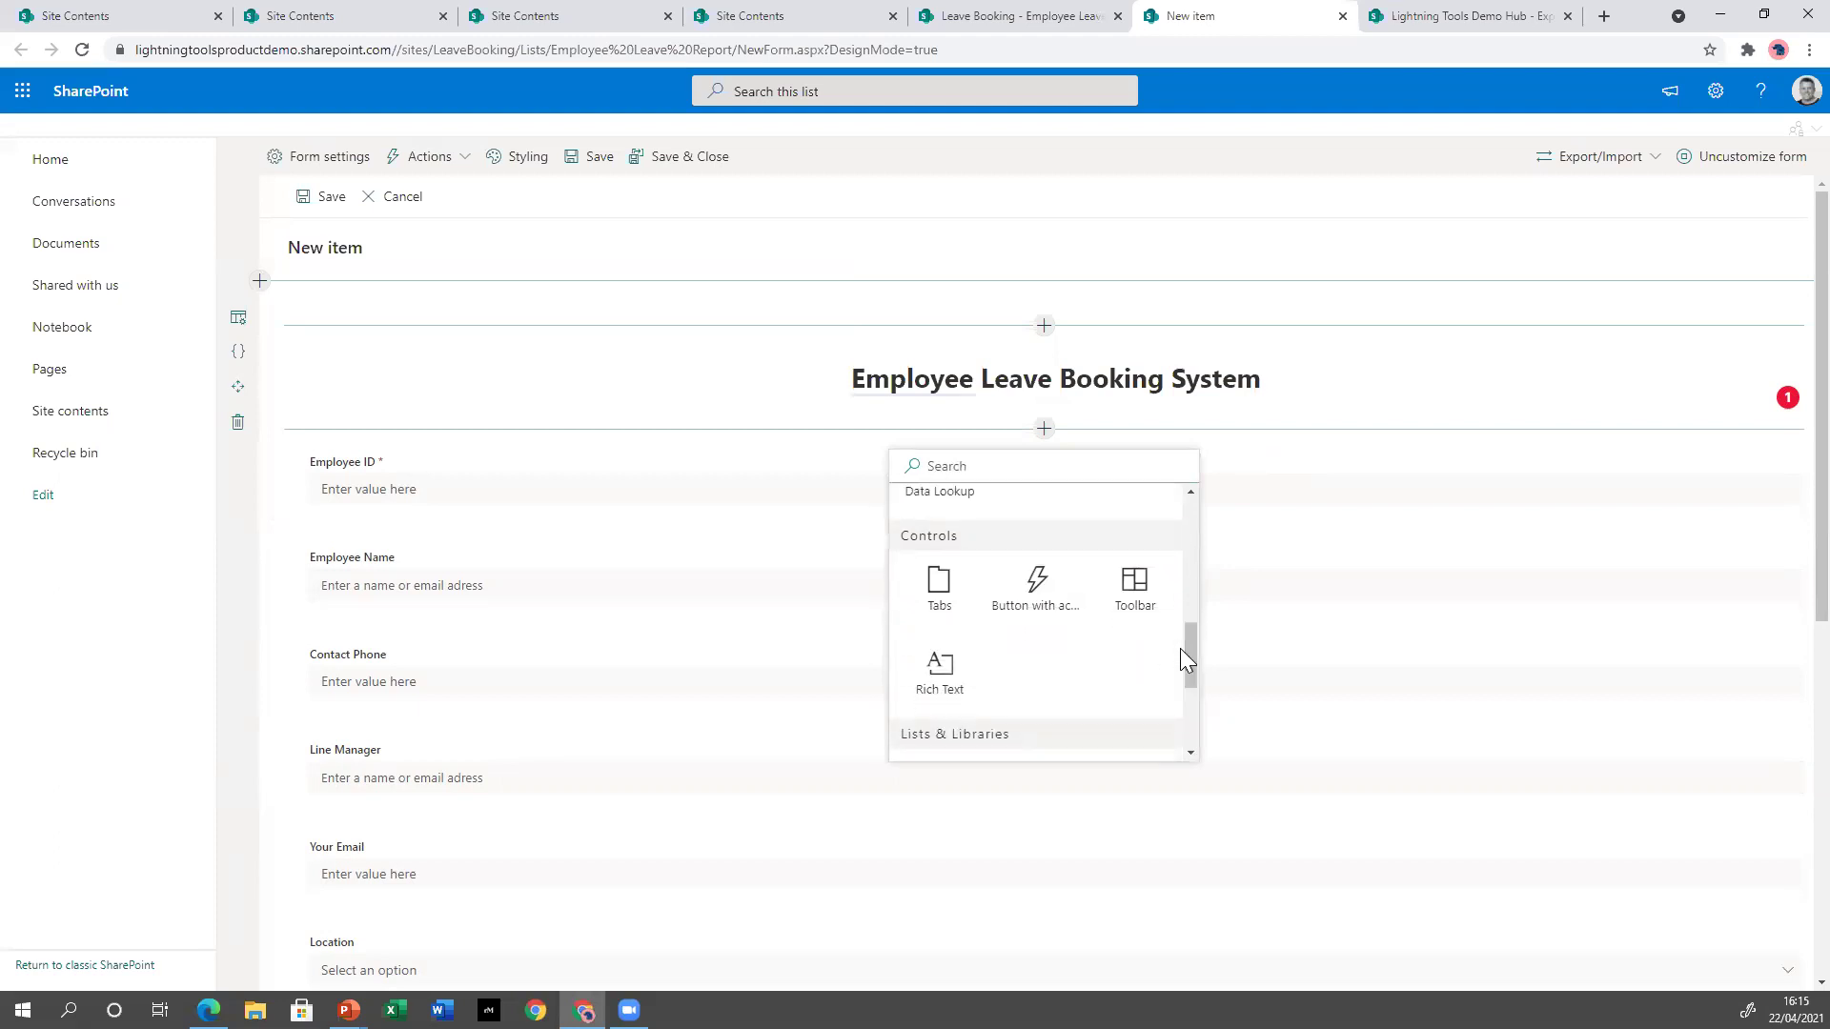
{"action": "left_click", "coordinate": [940, 600]}
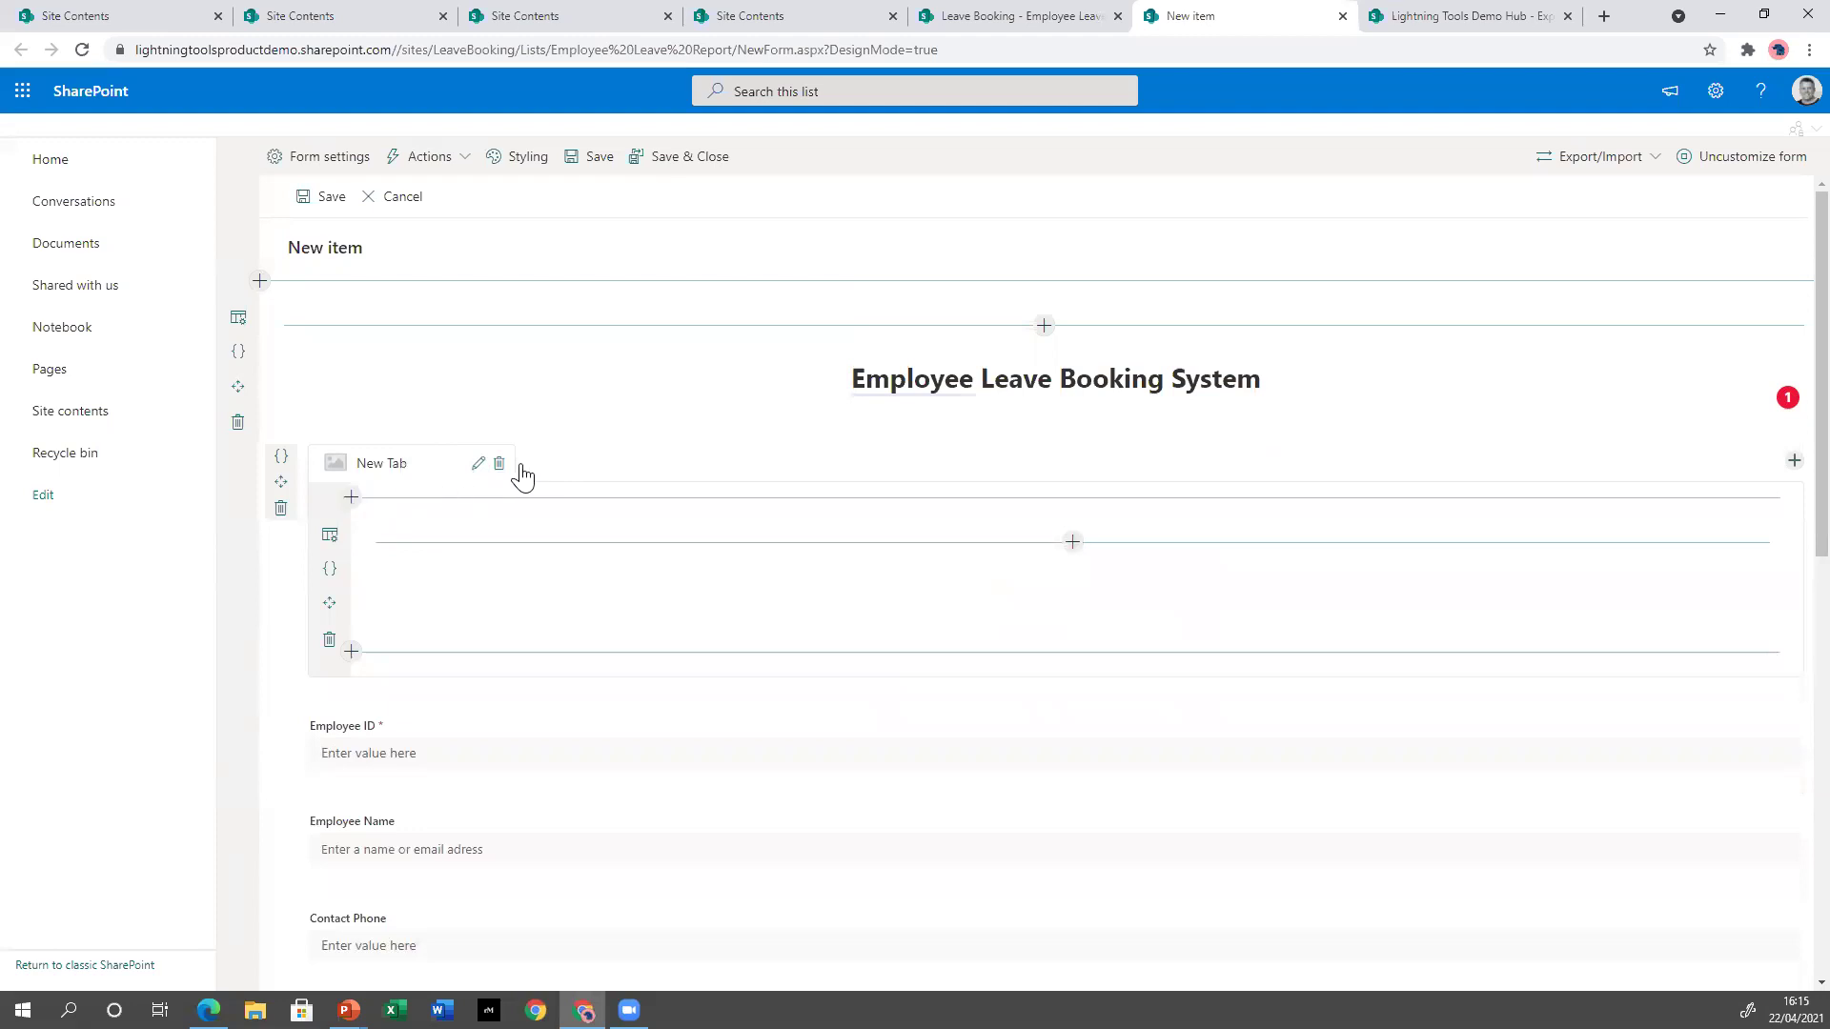
{"action": "left_click", "coordinate": [1793, 462]}
Rename the first tab 'Employee' and assign it the contact person icon.
{"action": "left_click", "coordinate": [476, 466]}
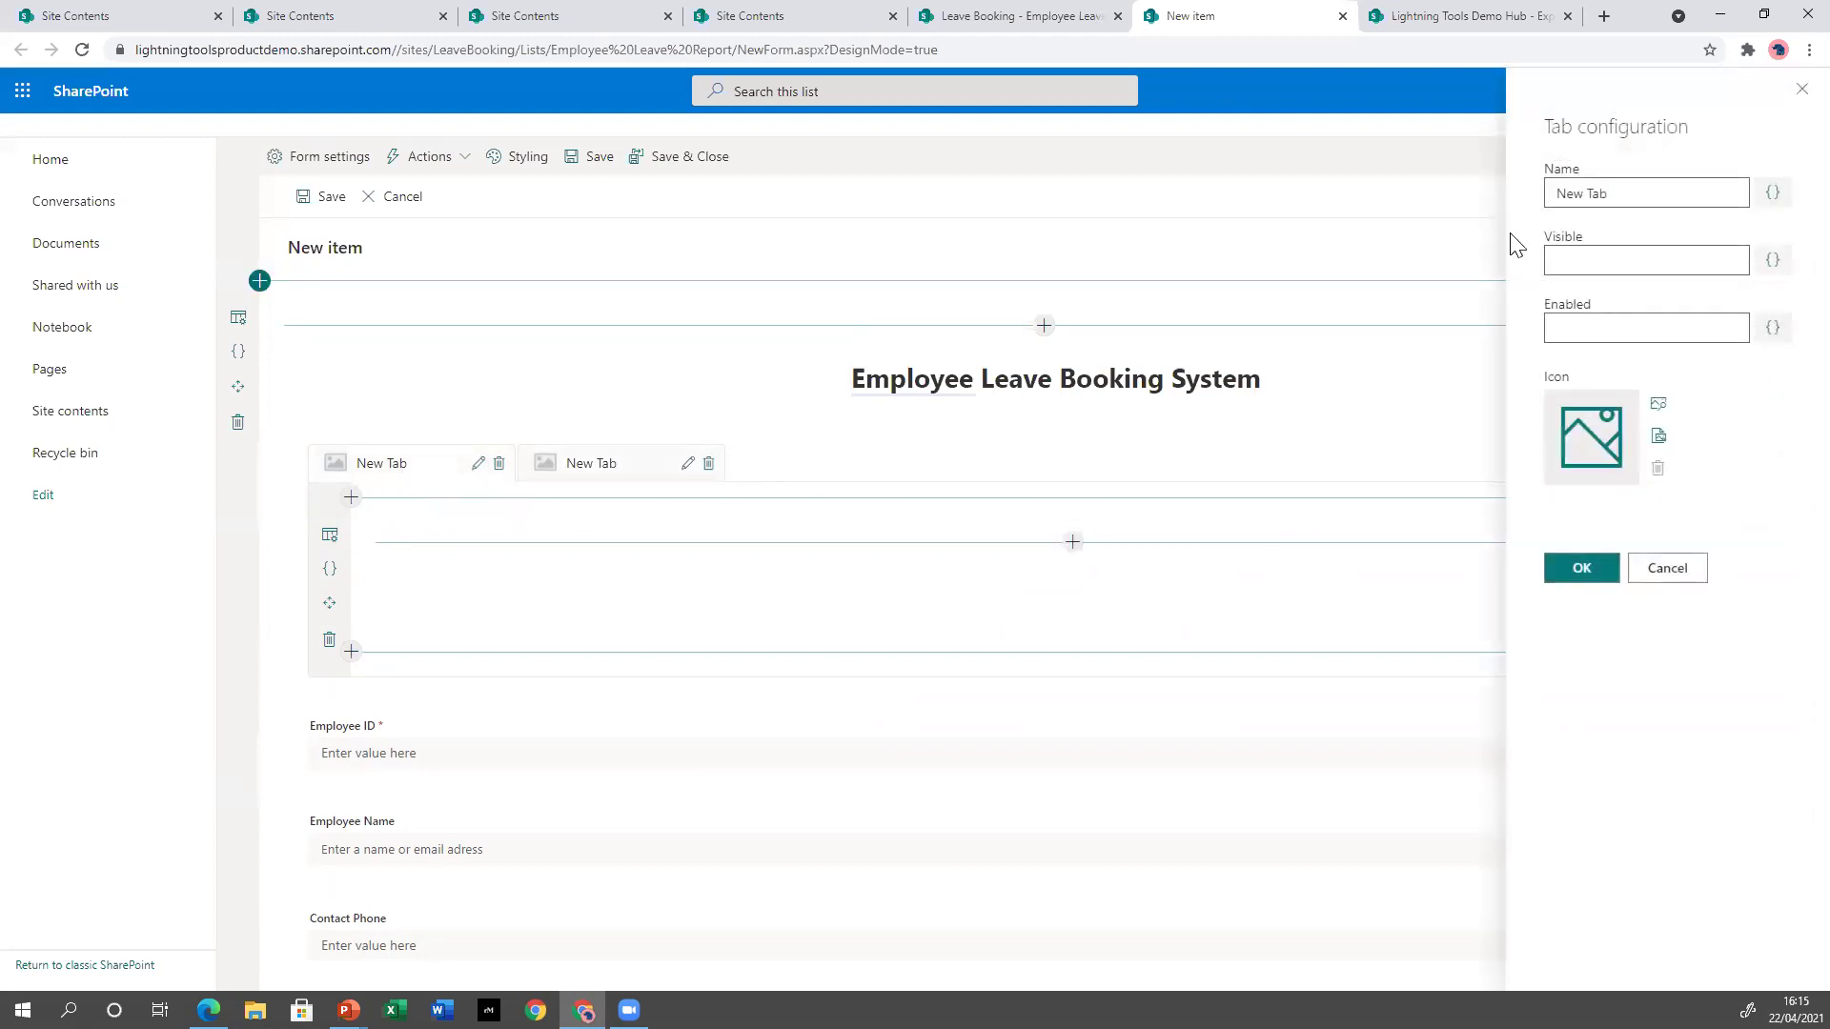
{"action": "triple_click", "coordinate": [1617, 193]}
{"action": "type", "text": "Employee"}
{"action": "left_click", "coordinate": [1659, 408]}
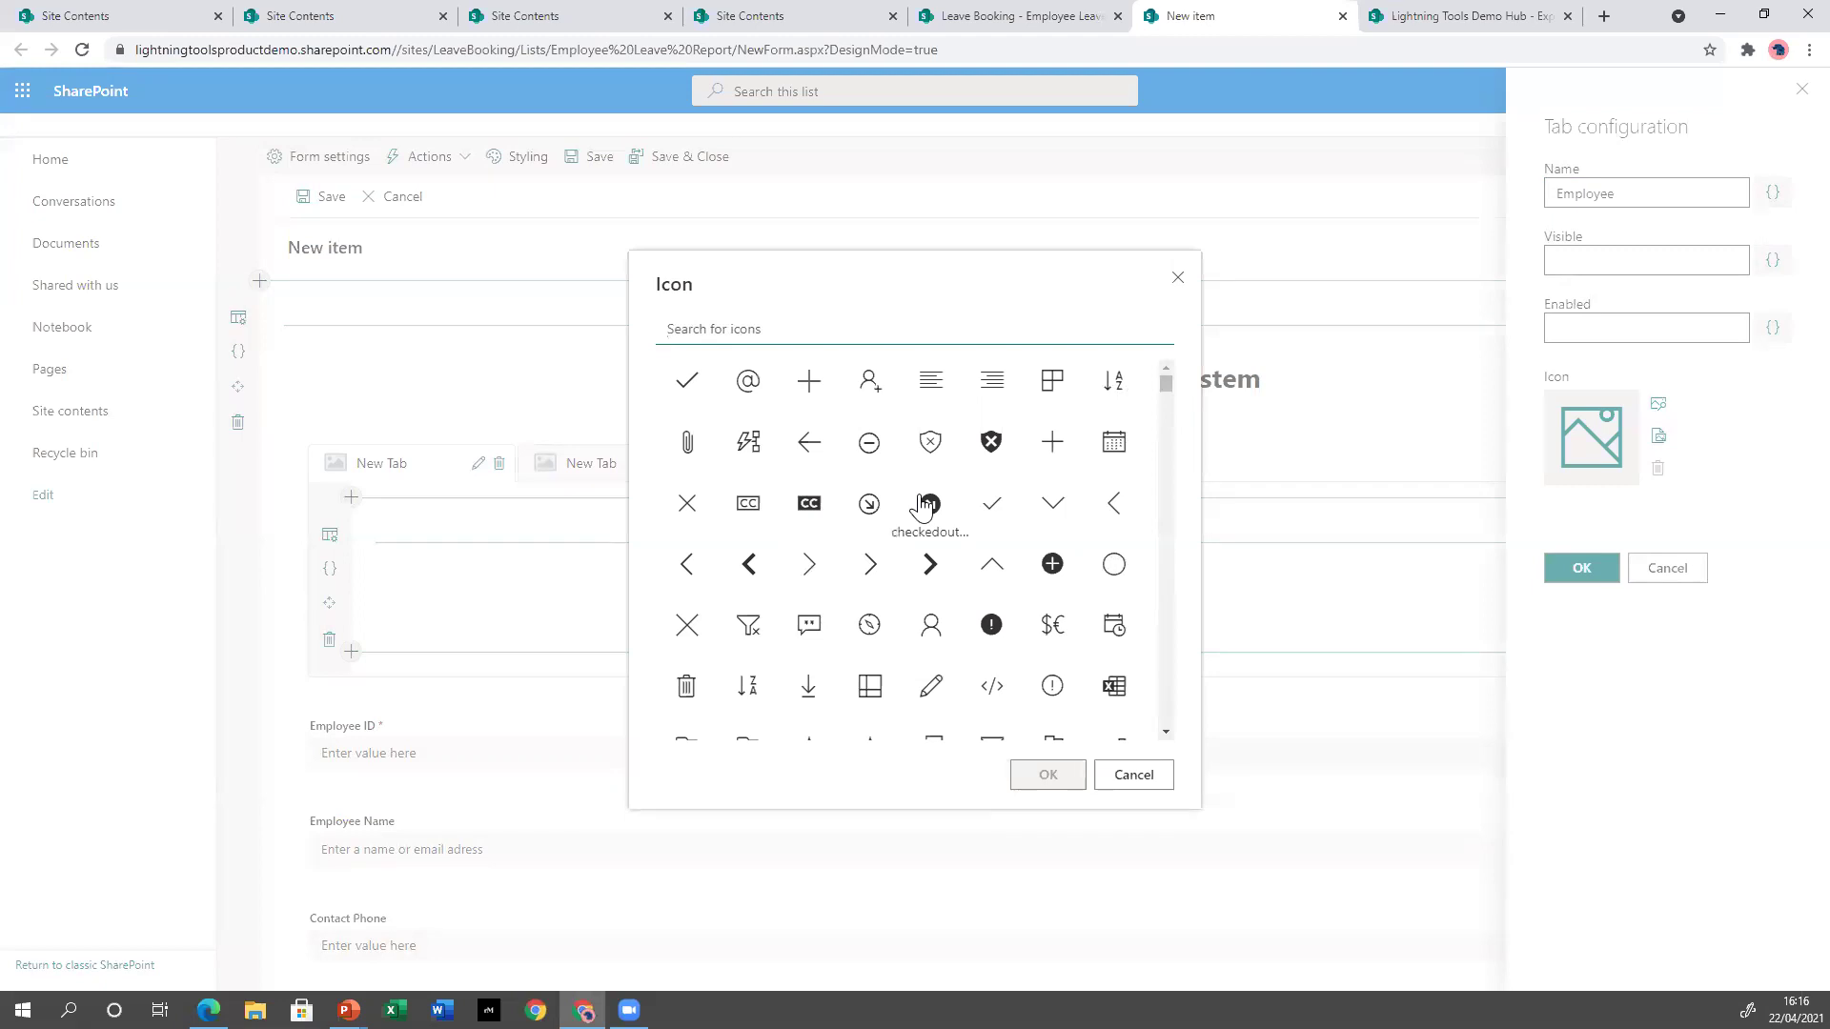
{"action": "left_click", "coordinate": [929, 627]}
{"action": "left_click", "coordinate": [1049, 777]}
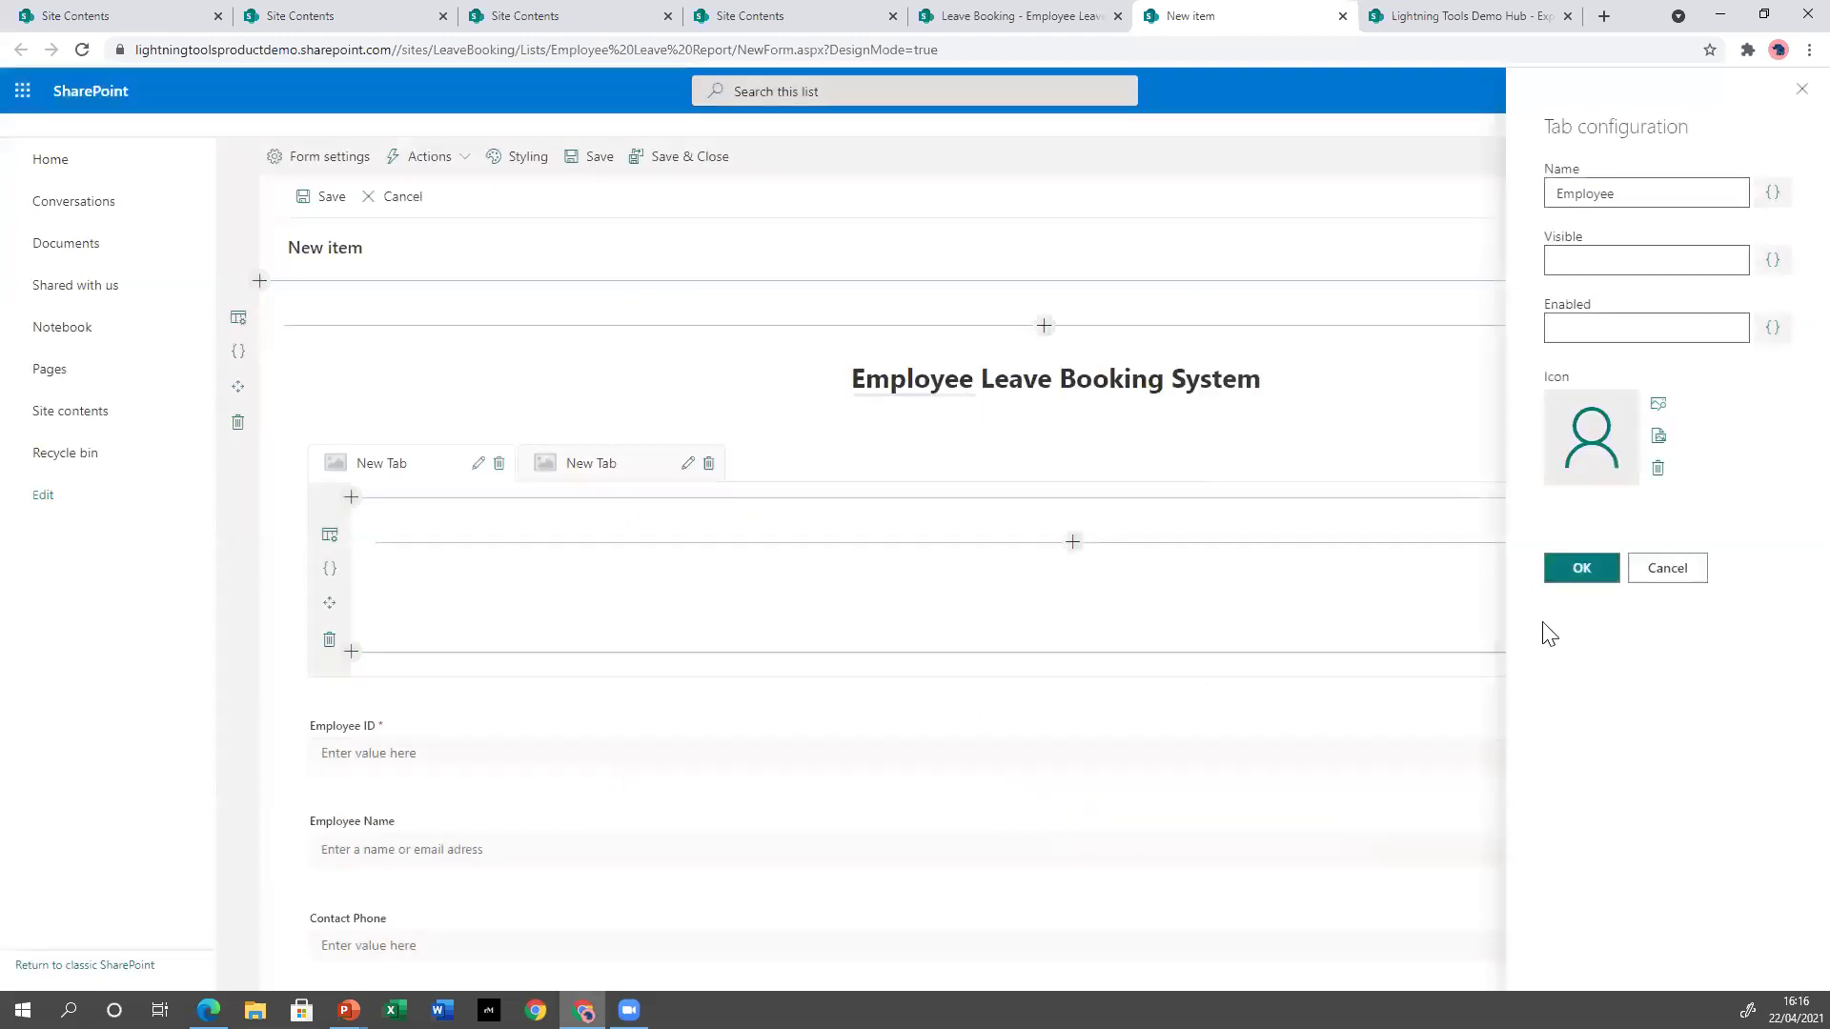
{"action": "left_click", "coordinate": [1574, 572]}
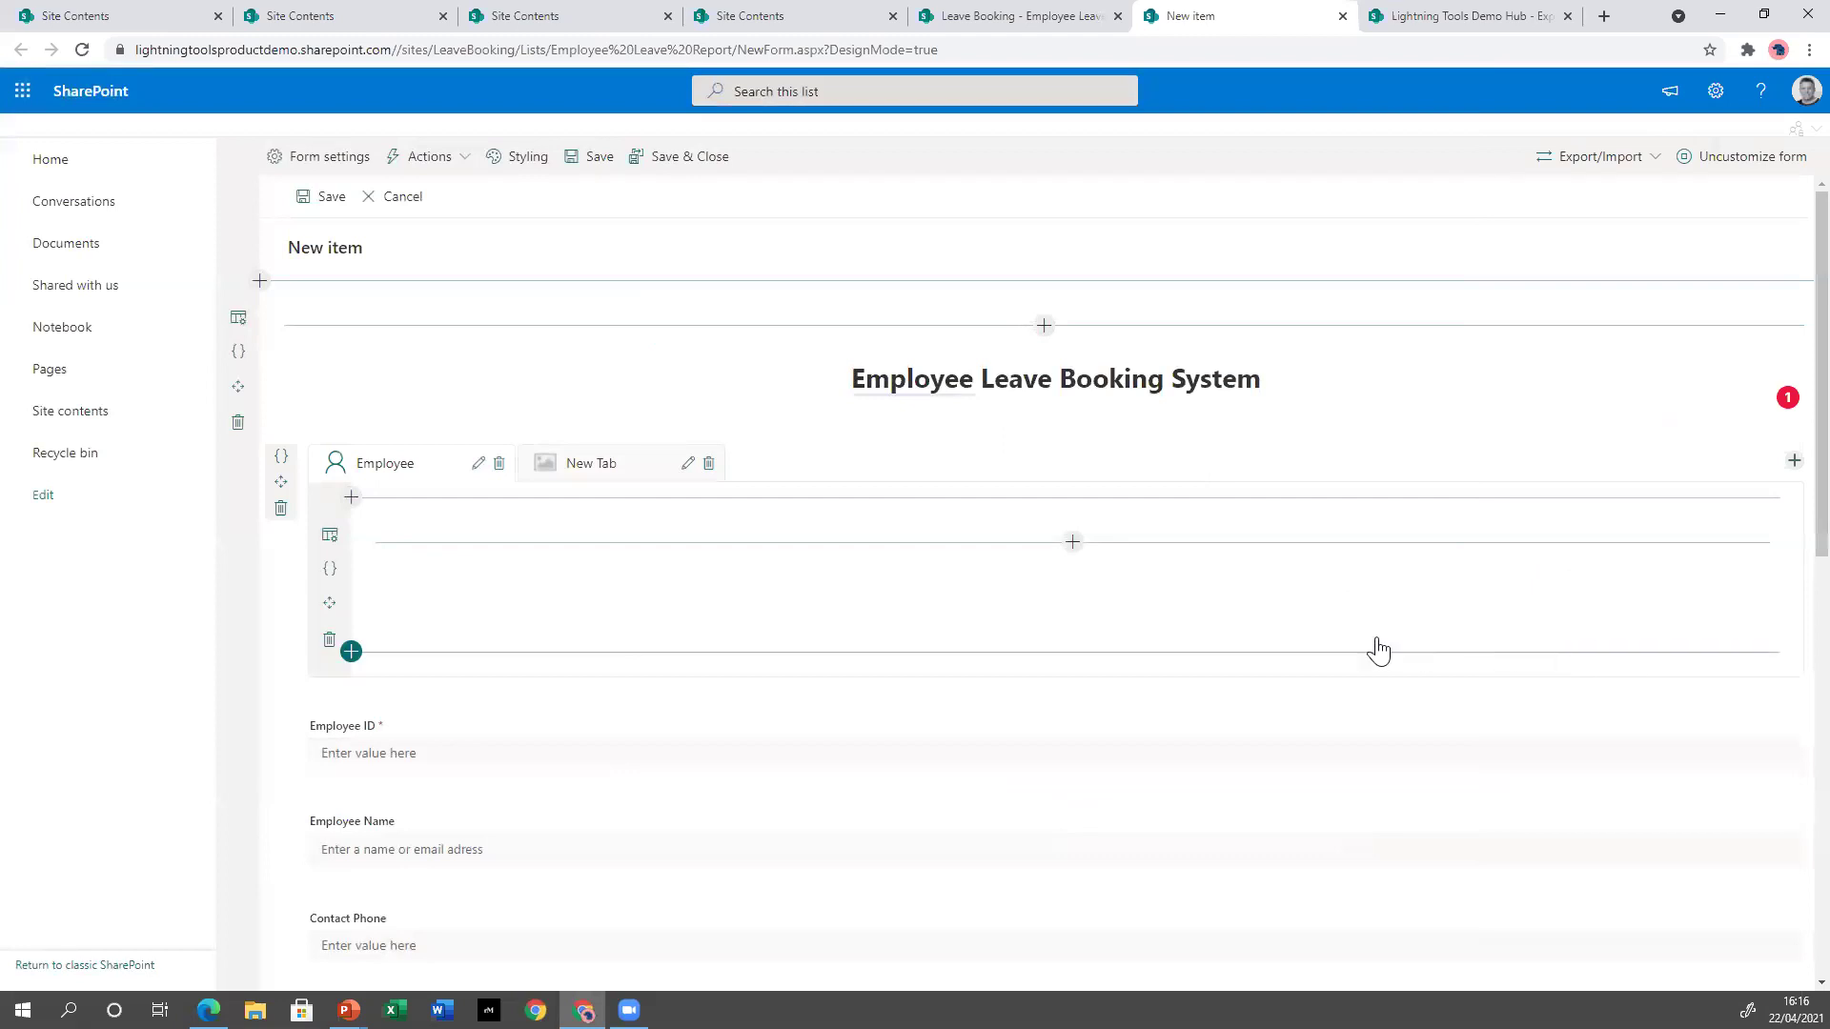
Name the second tab 'Manager' and give it the manager icon found by searching 'manag'.
{"action": "left_click", "coordinate": [688, 464]}
{"action": "triple_click", "coordinate": [1644, 194]}
{"action": "type", "text": "Manager"}
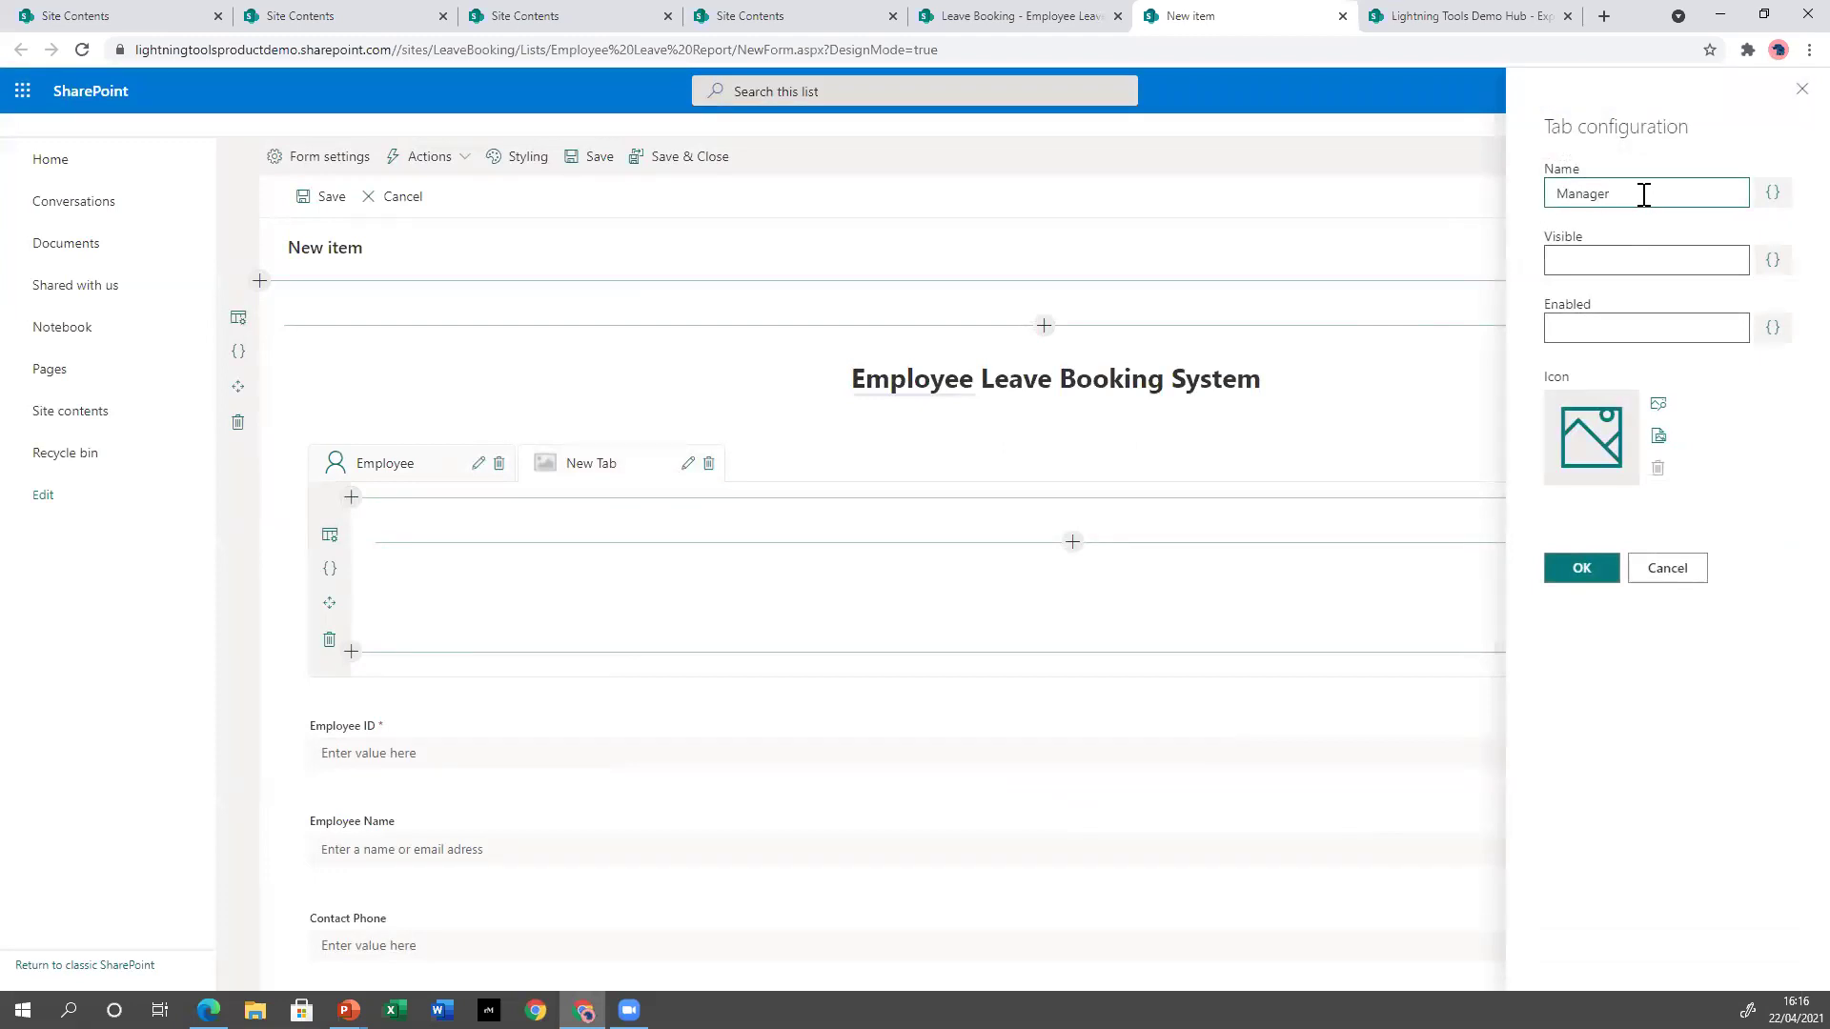
{"action": "left_click", "coordinate": [1655, 406]}
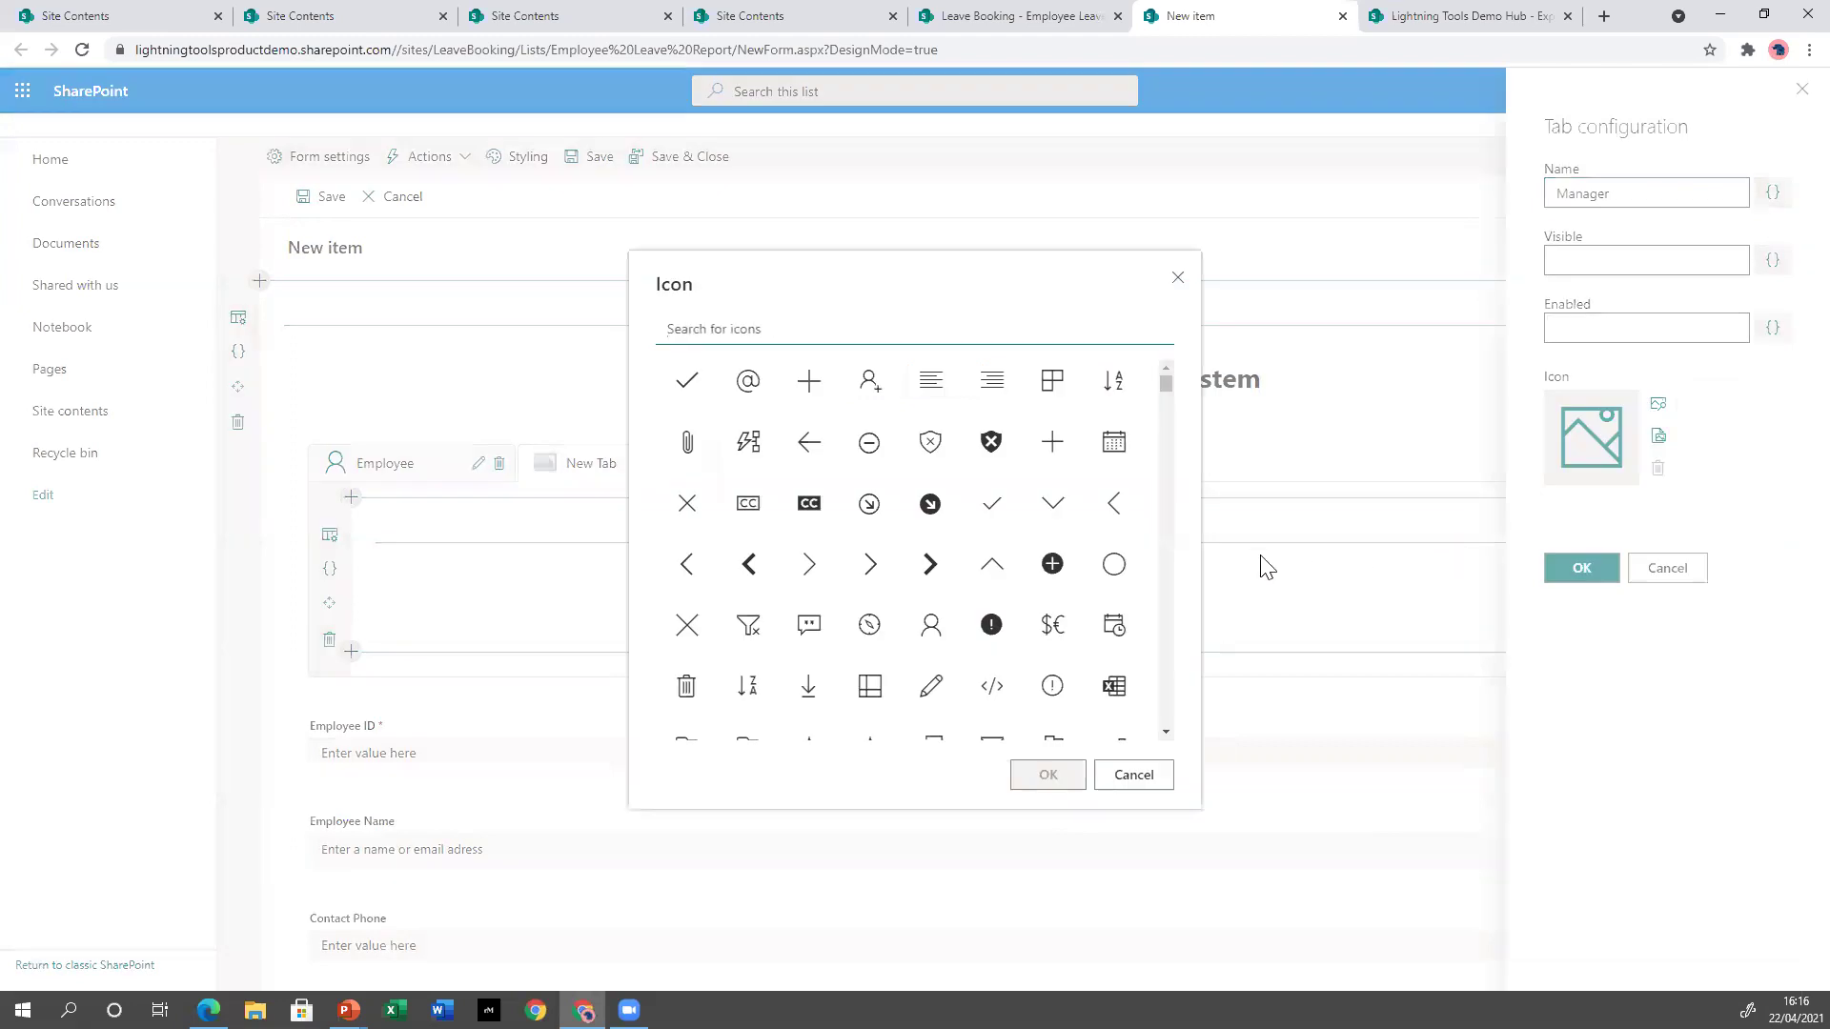
{"action": "left_click", "coordinate": [868, 330]}
{"action": "type", "text": "manag"}
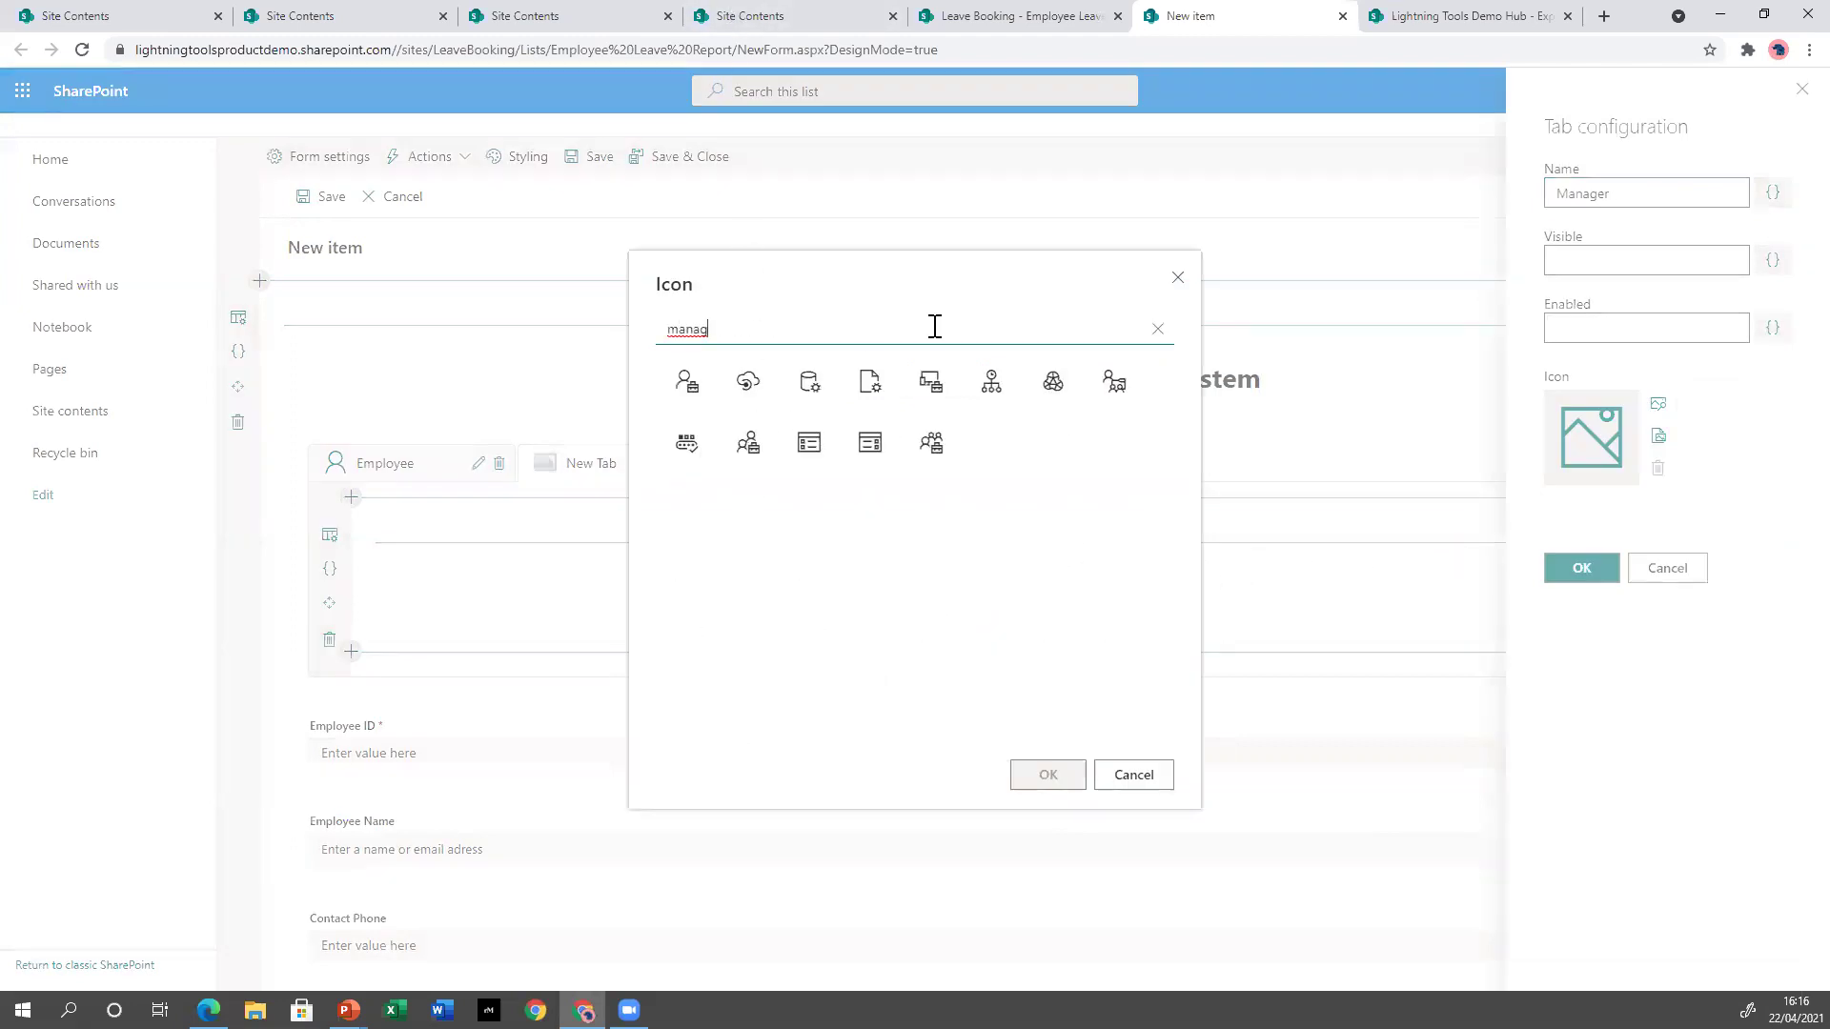
{"action": "left_click", "coordinate": [1114, 382]}
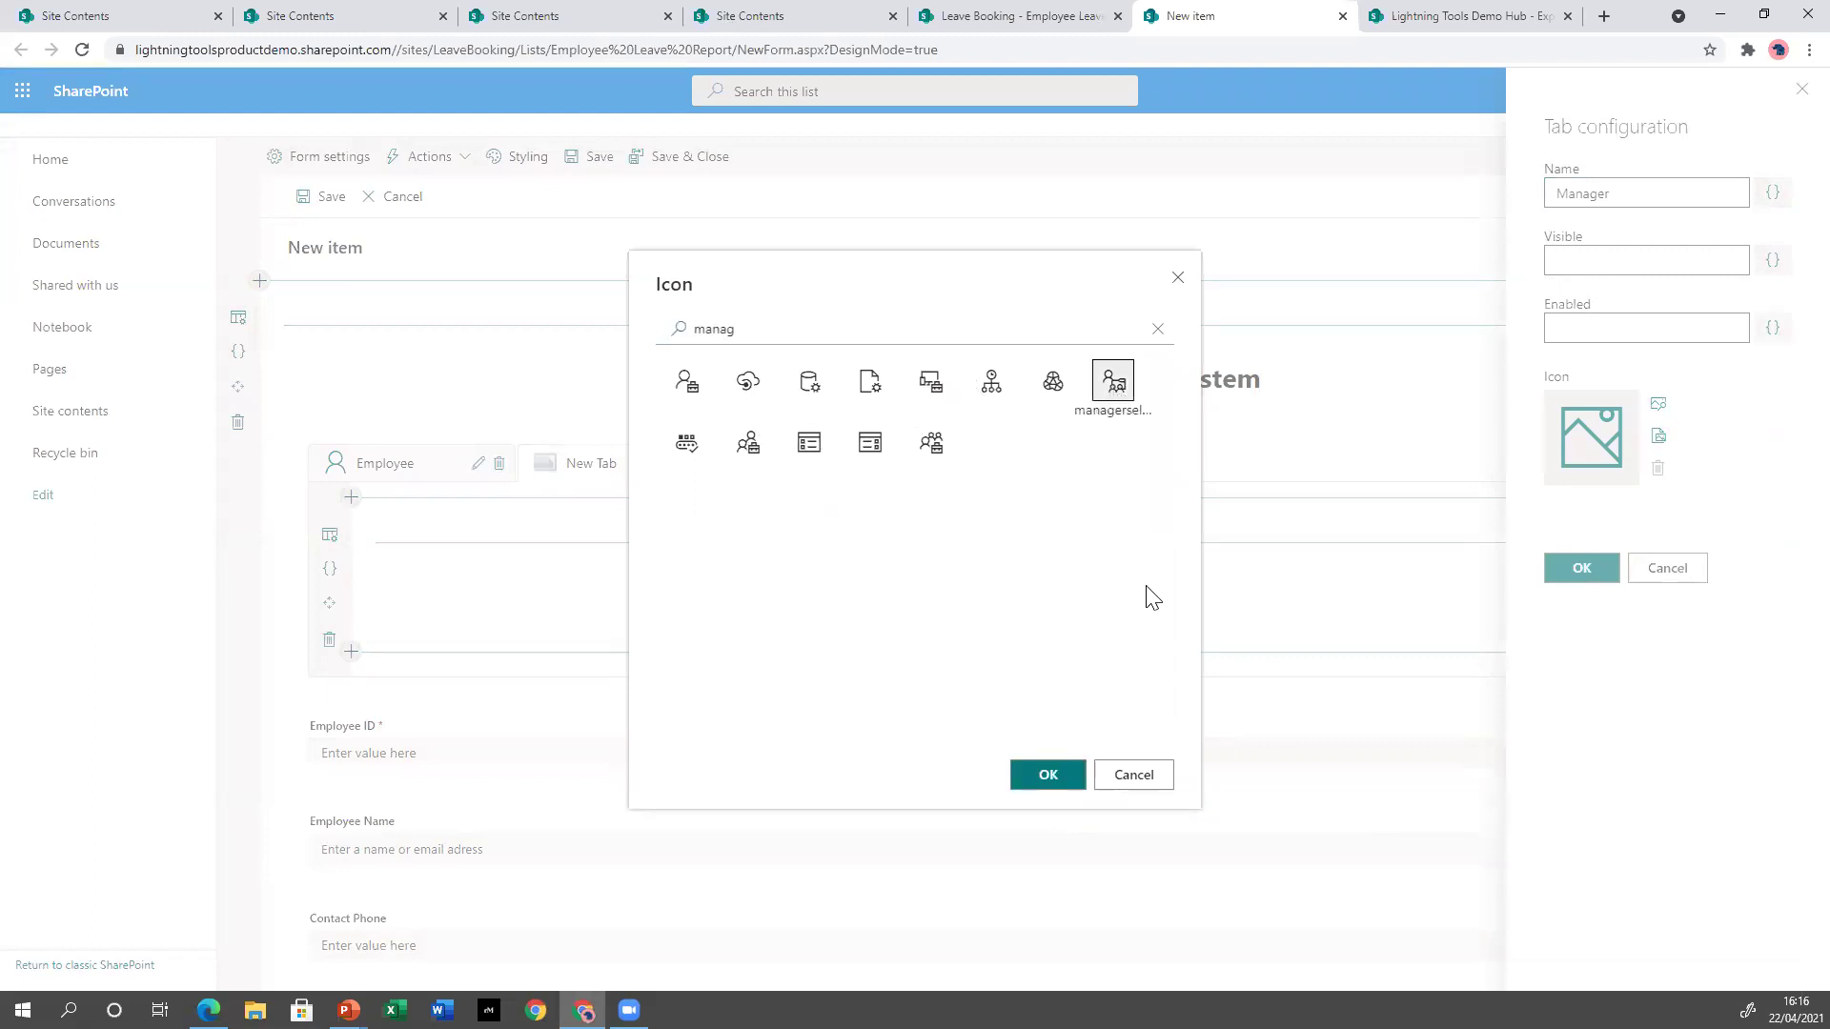
{"action": "left_click", "coordinate": [1067, 778]}
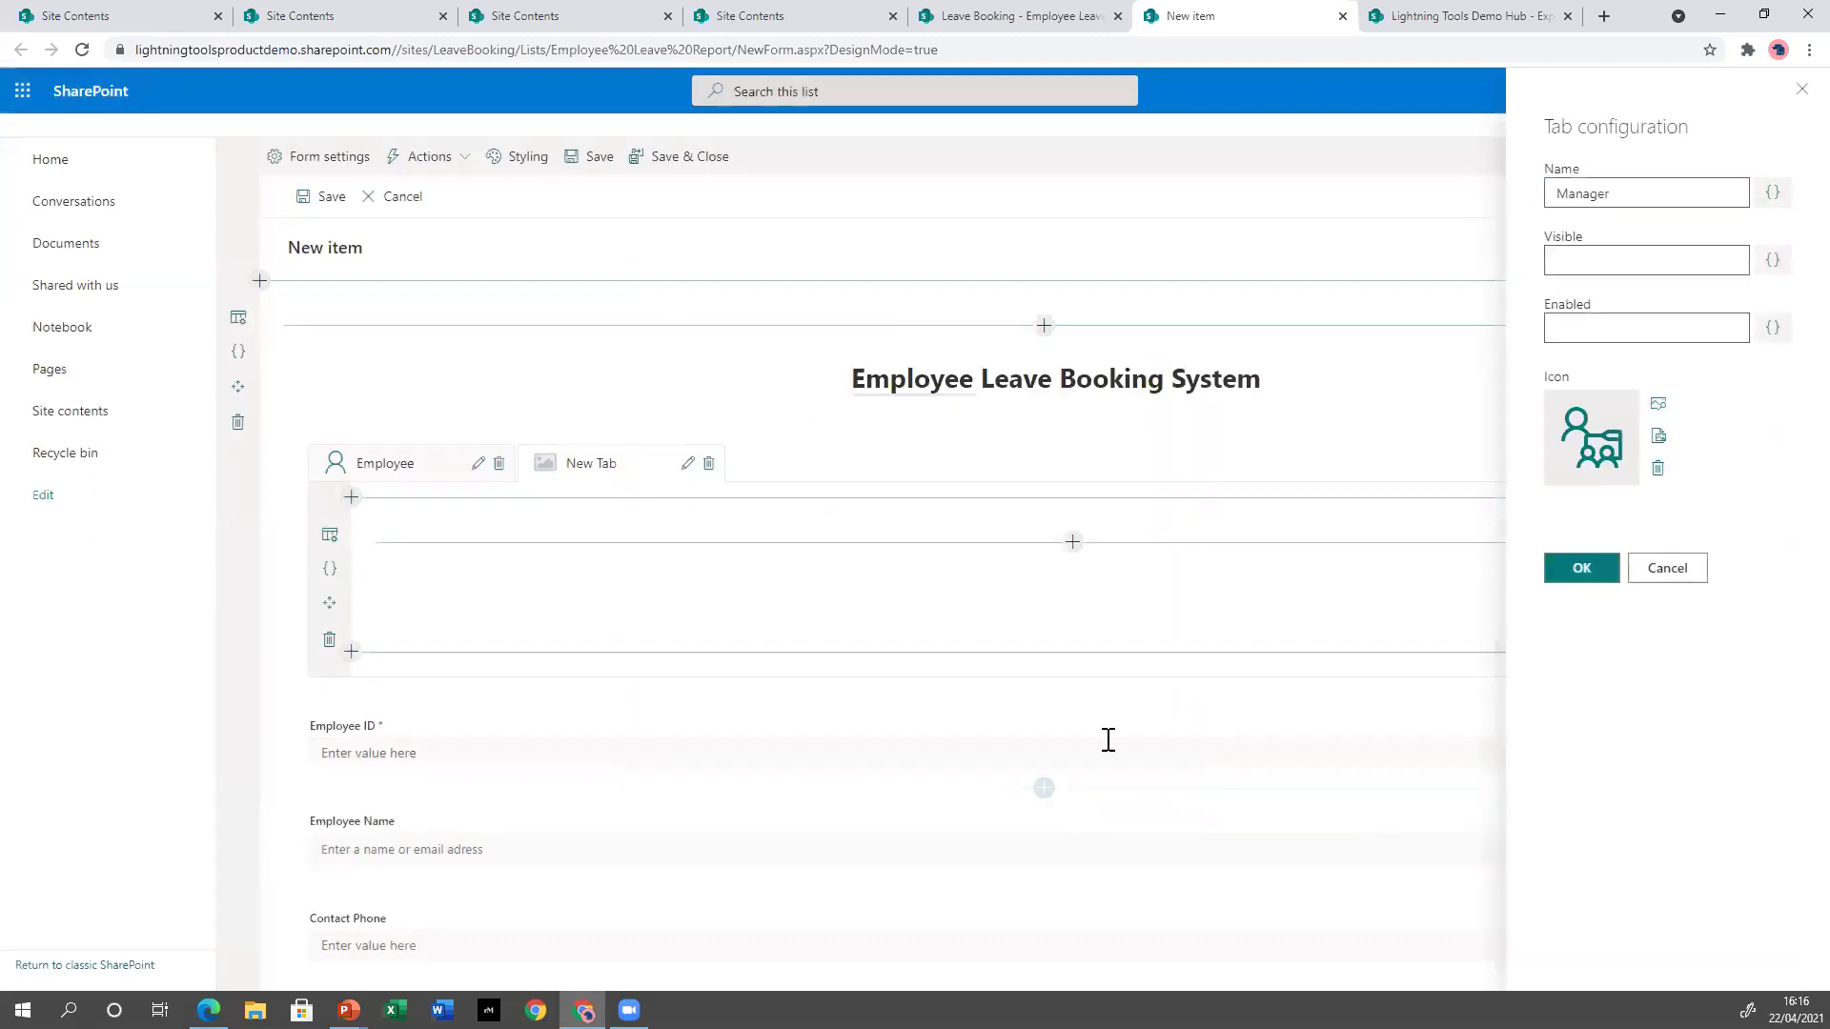
{"action": "left_click", "coordinate": [1582, 570]}
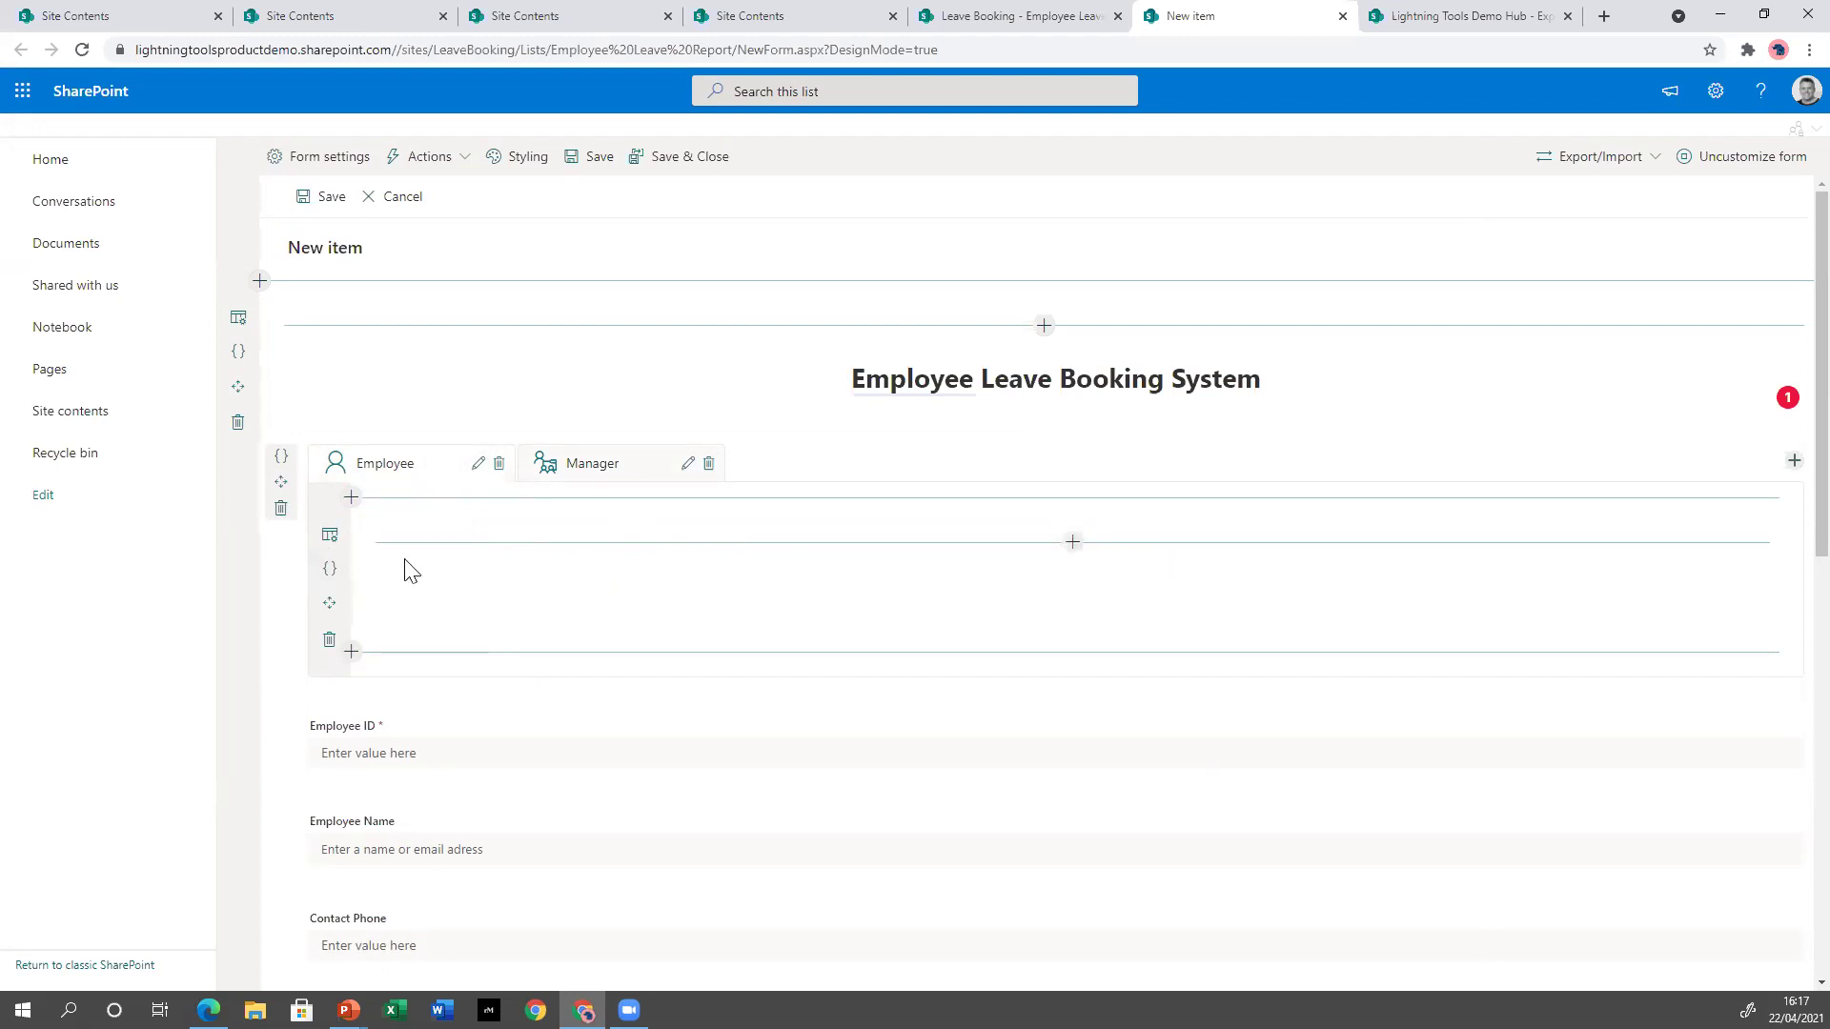
Make the Employee tab row two columns and place Employee ID, Employee Name, Contact Phone and Line Manager.
{"action": "left_click", "coordinate": [325, 545]}
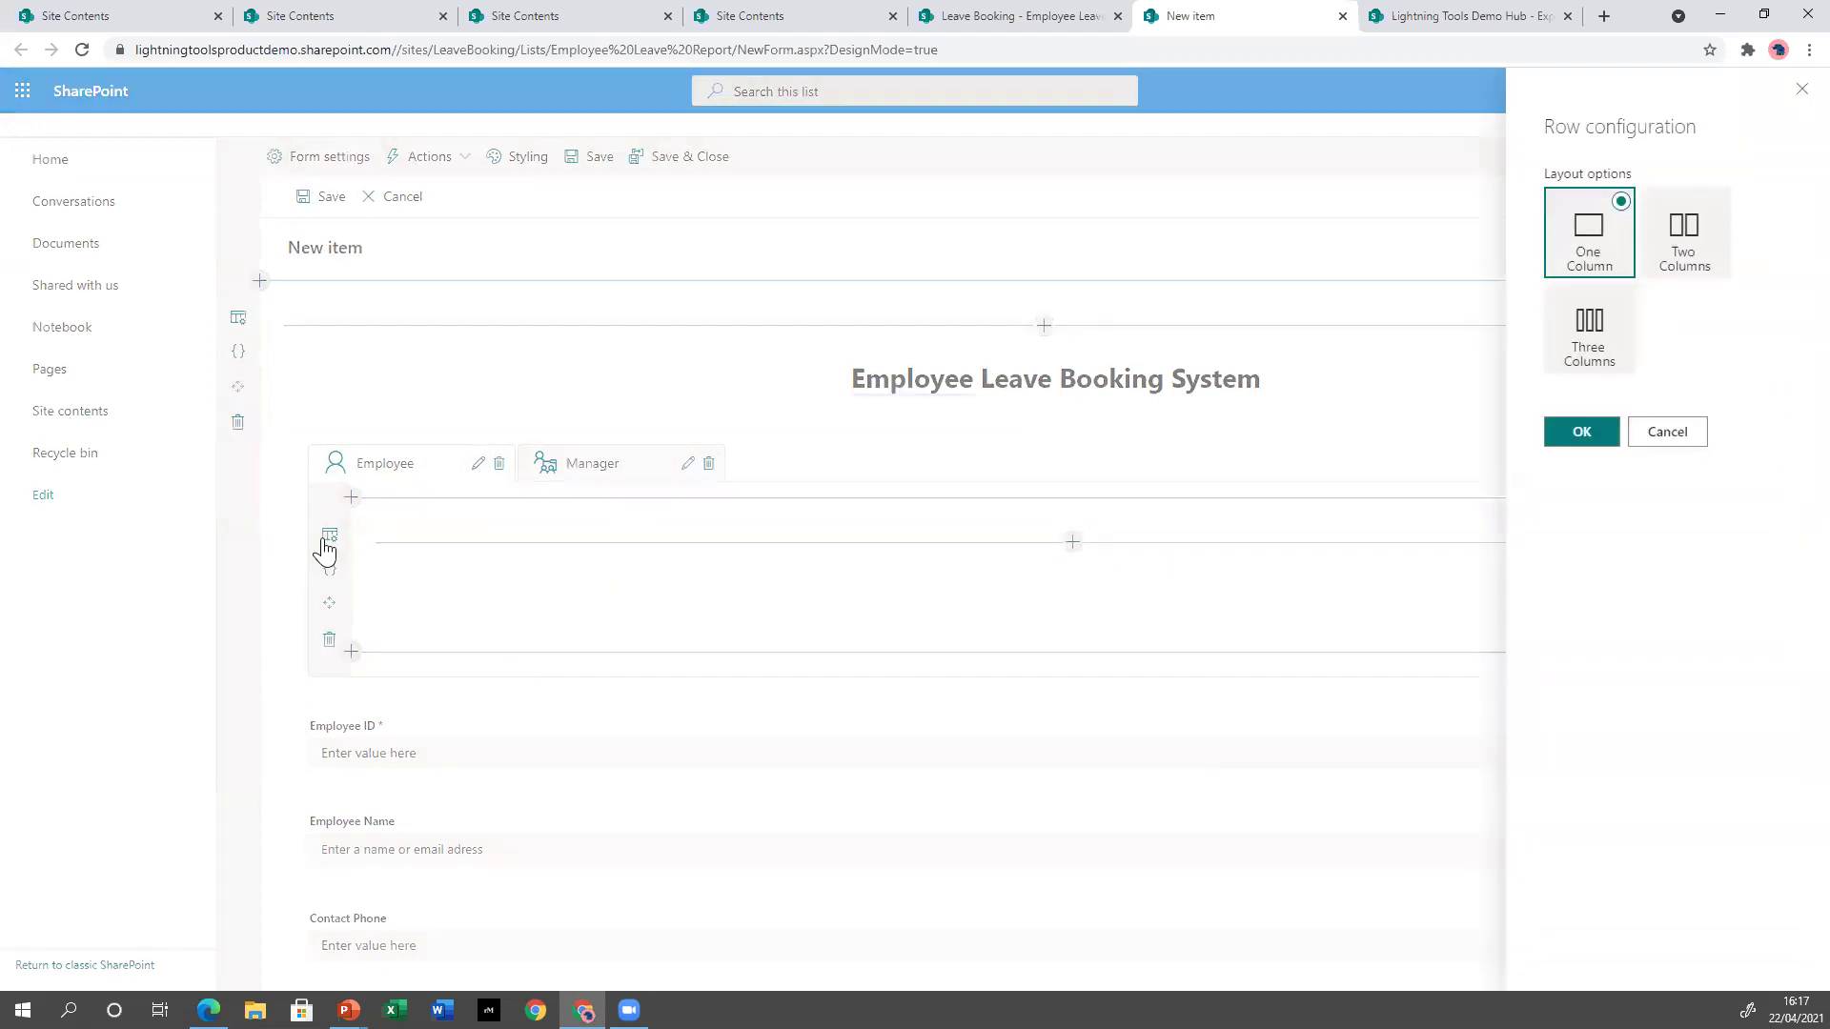
{"action": "left_click", "coordinate": [1705, 221]}
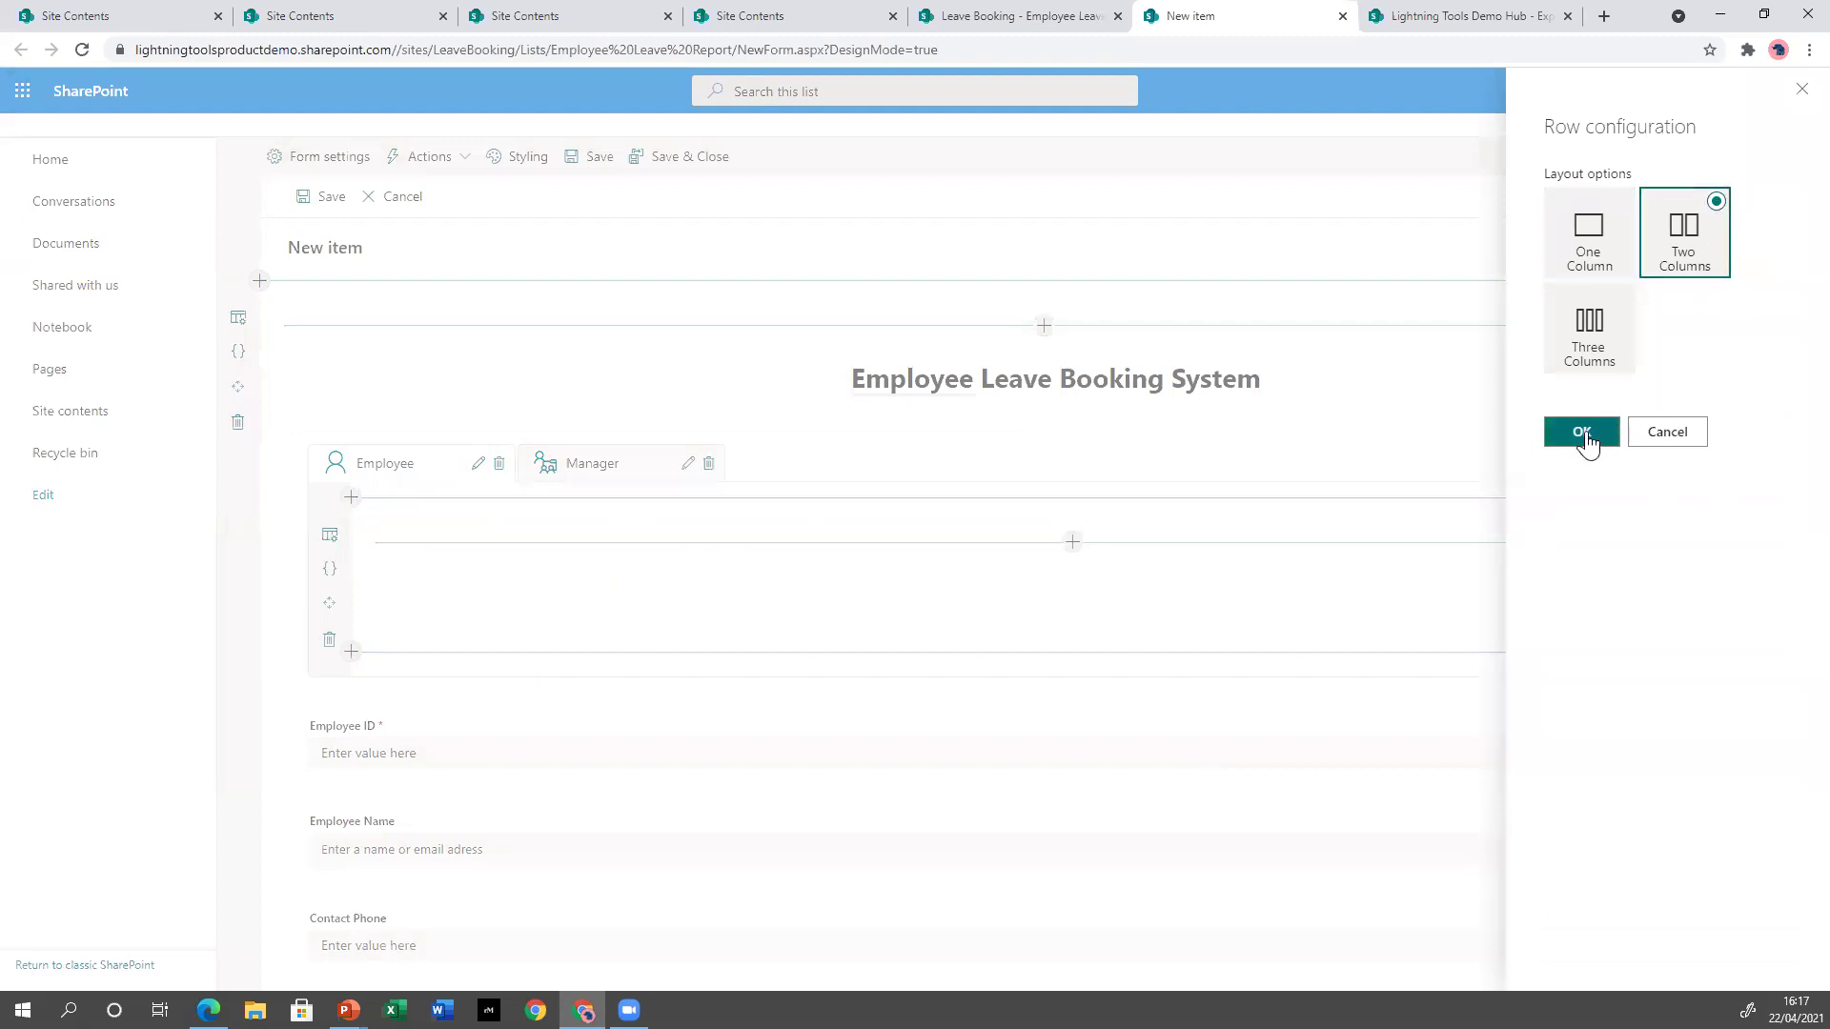
{"action": "left_click", "coordinate": [1581, 431]}
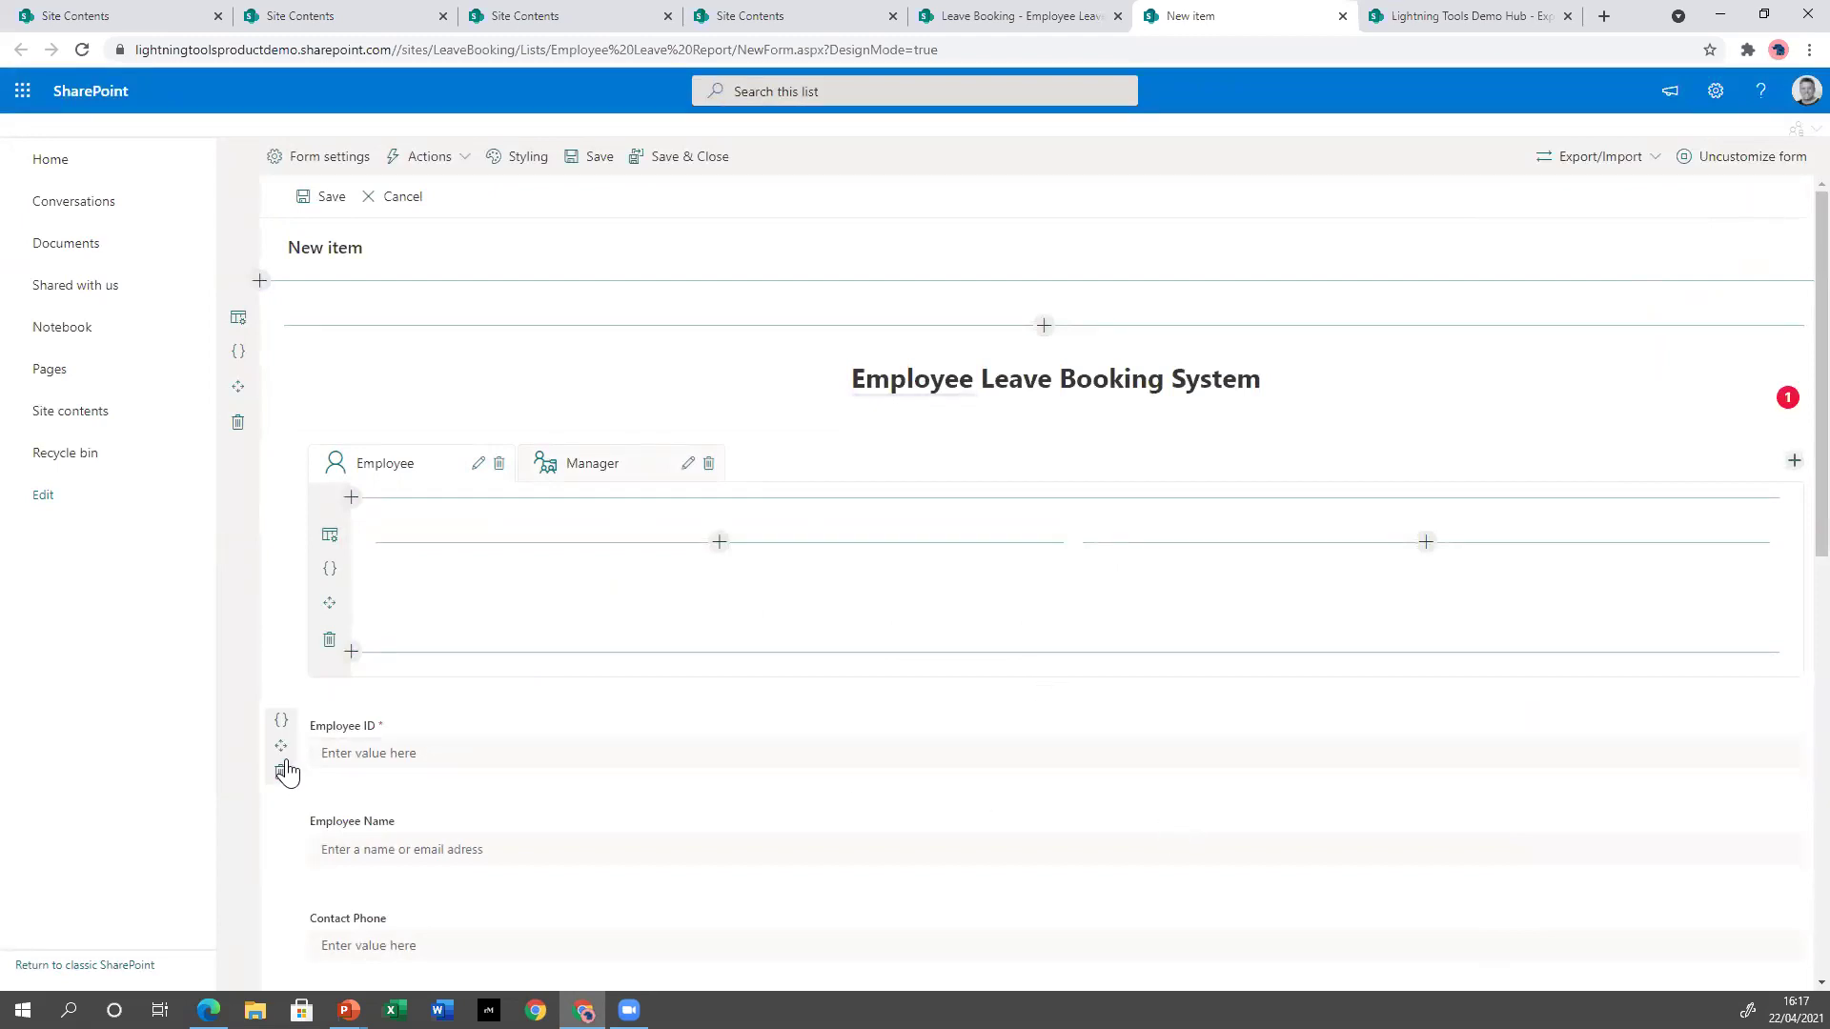
{"action": "left_click_drag", "start_coordinate": [283, 755], "coordinate": [404, 586]}
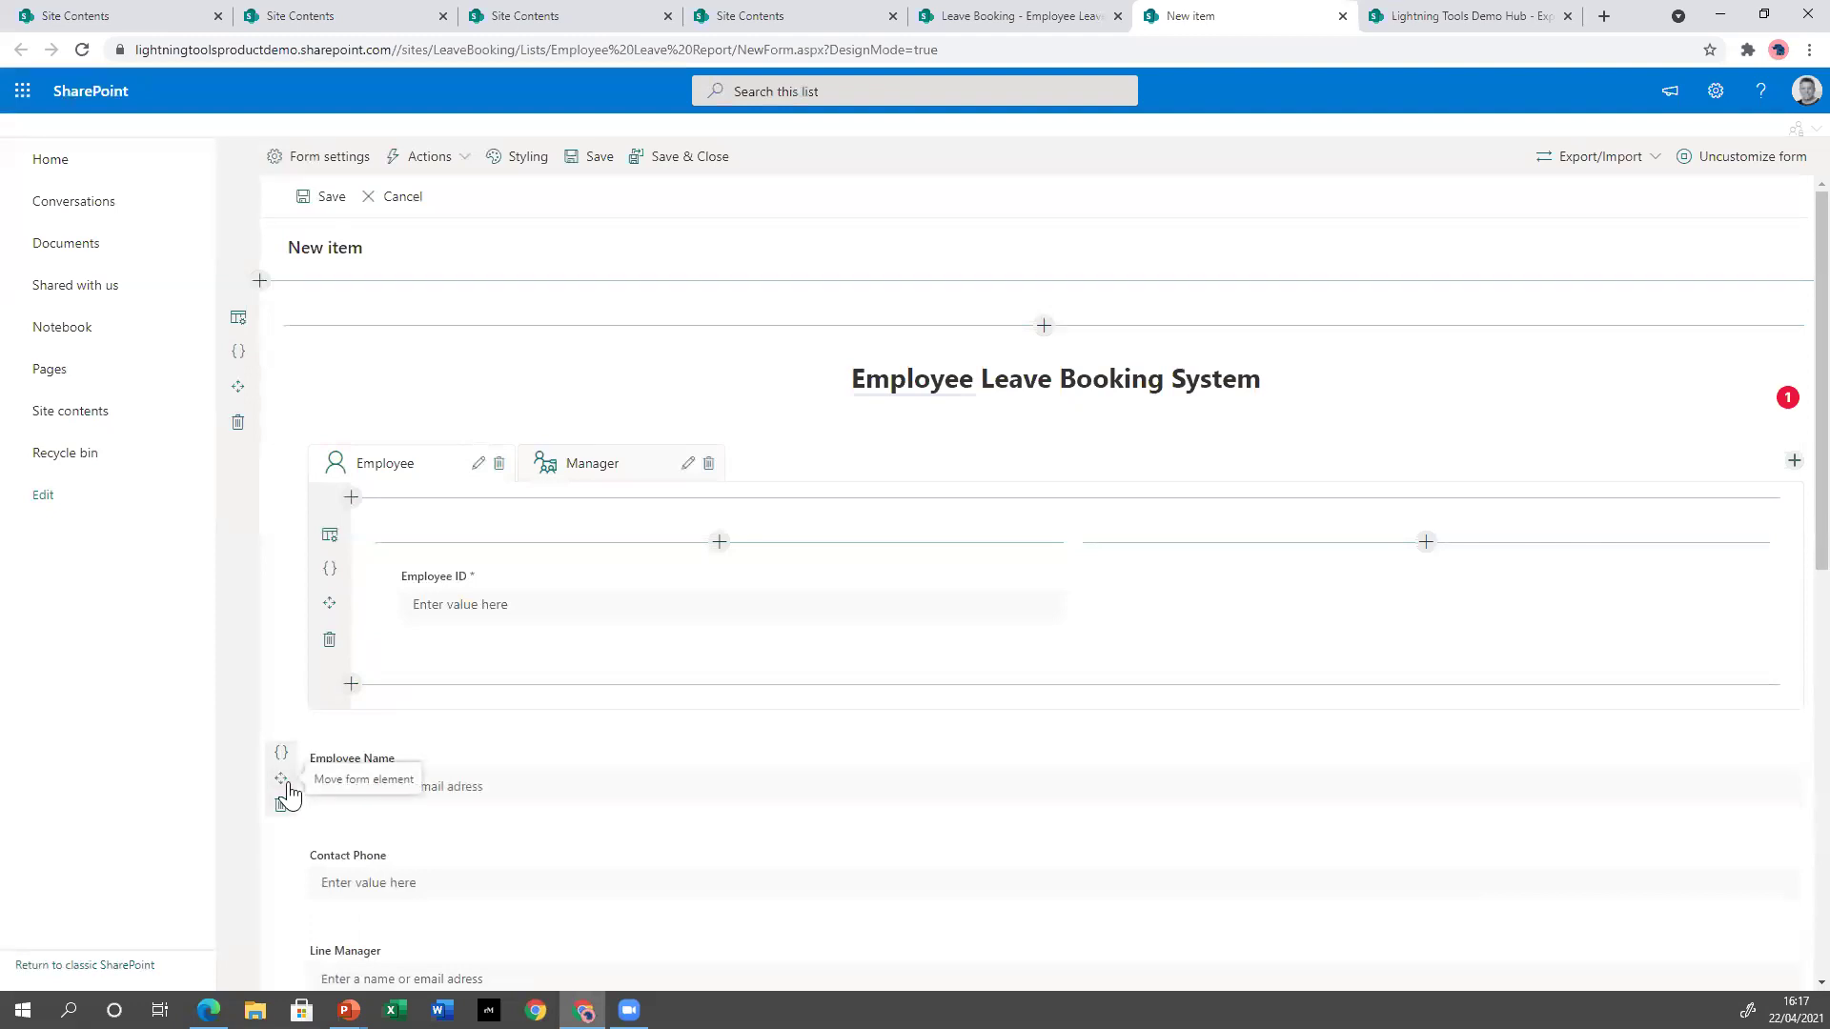
{"action": "left_click_drag", "start_coordinate": [284, 784], "coordinate": [1304, 591]}
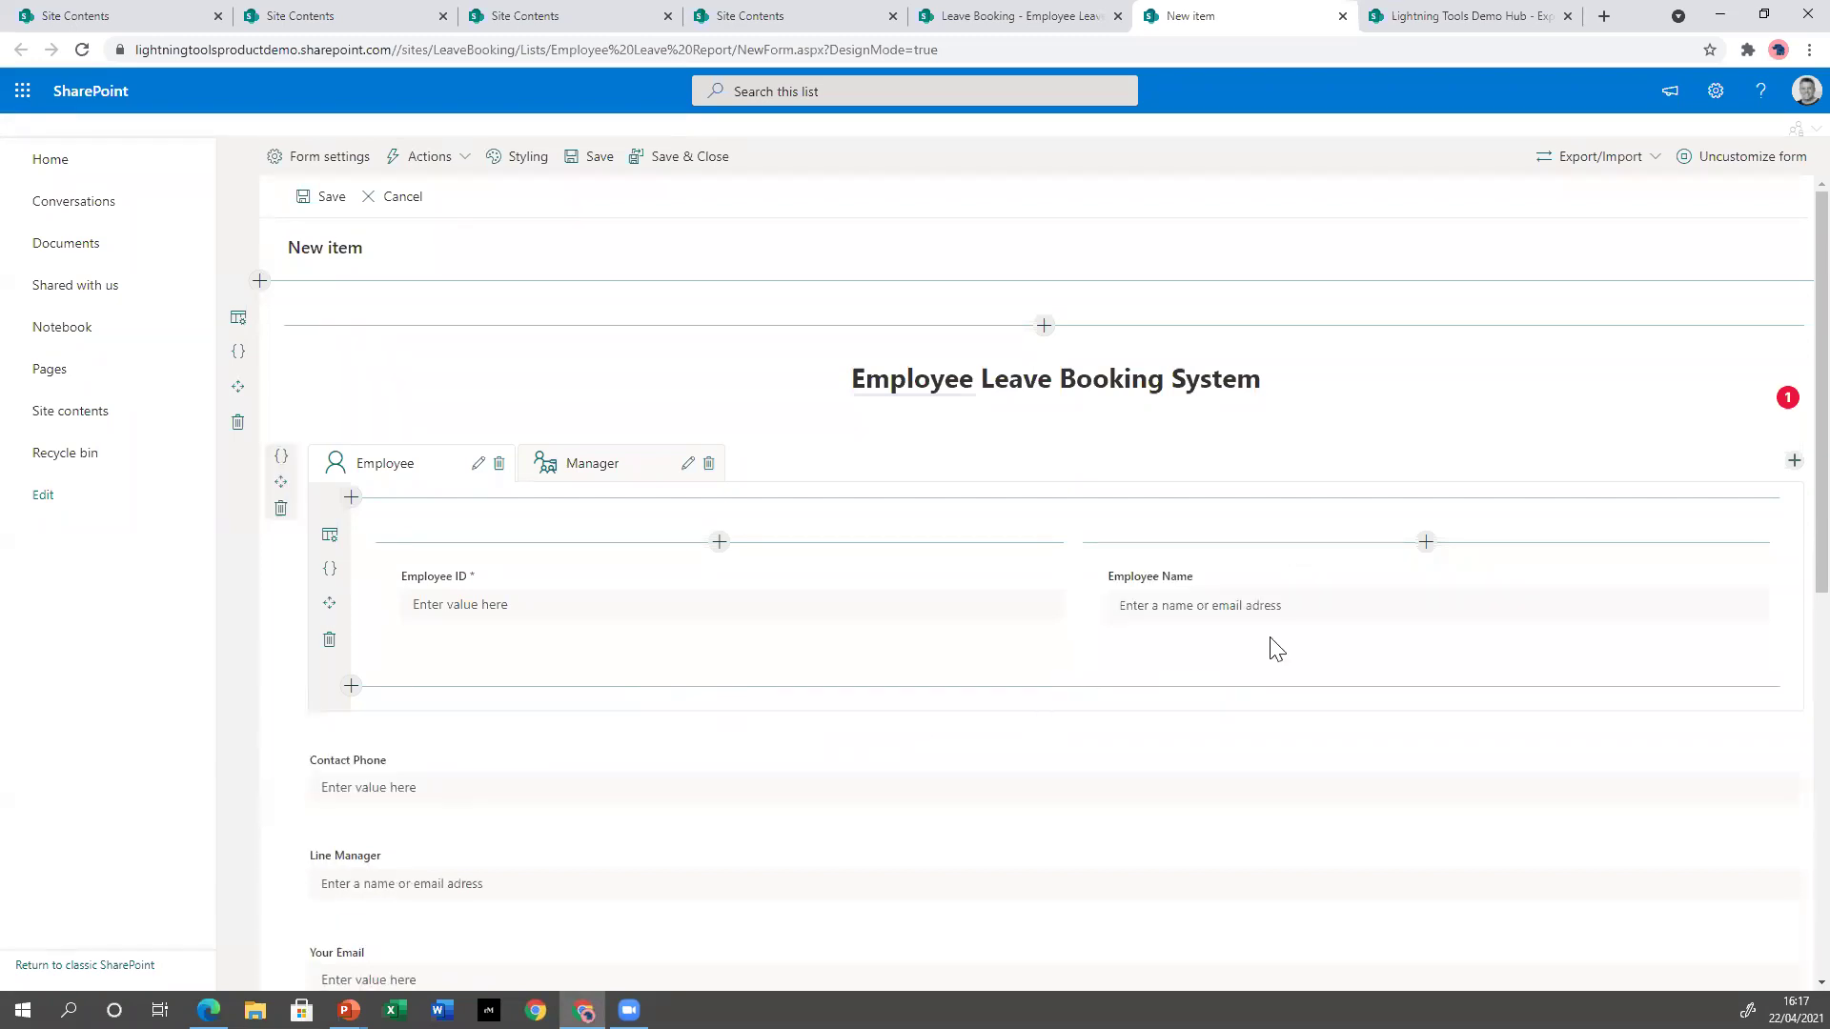
{"action": "left_click_drag", "start_coordinate": [280, 780], "coordinate": [462, 618]}
{"action": "left_click_drag", "start_coordinate": [279, 882], "coordinate": [1228, 630]}
Place Your Email, Location and Department into the two columns below the earlier fields.
{"action": "scroll", "coordinate": [953, 740], "scroll_direction": "down", "scroll_amount": 2}
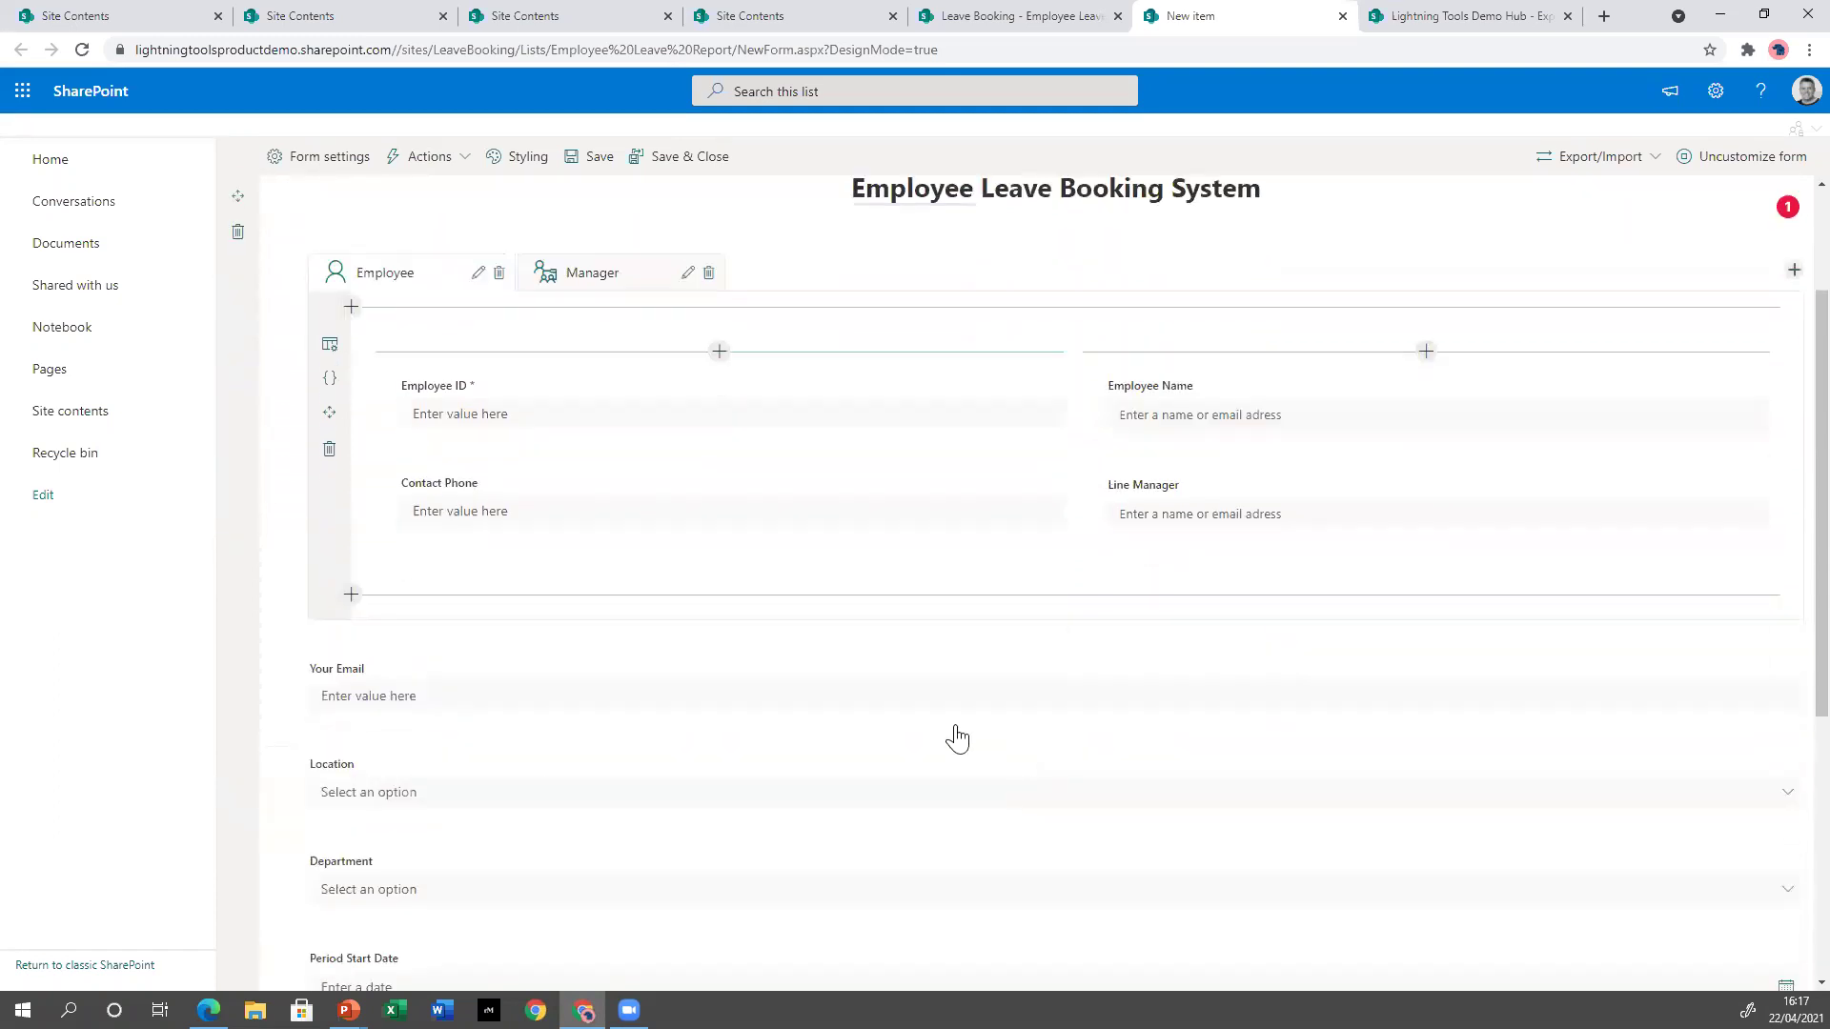
{"action": "left_click_drag", "start_coordinate": [281, 689], "coordinate": [488, 530]}
{"action": "left_click_drag", "start_coordinate": [281, 807], "coordinate": [1234, 535]}
{"action": "mouse_move", "coordinate": [267, 805]}
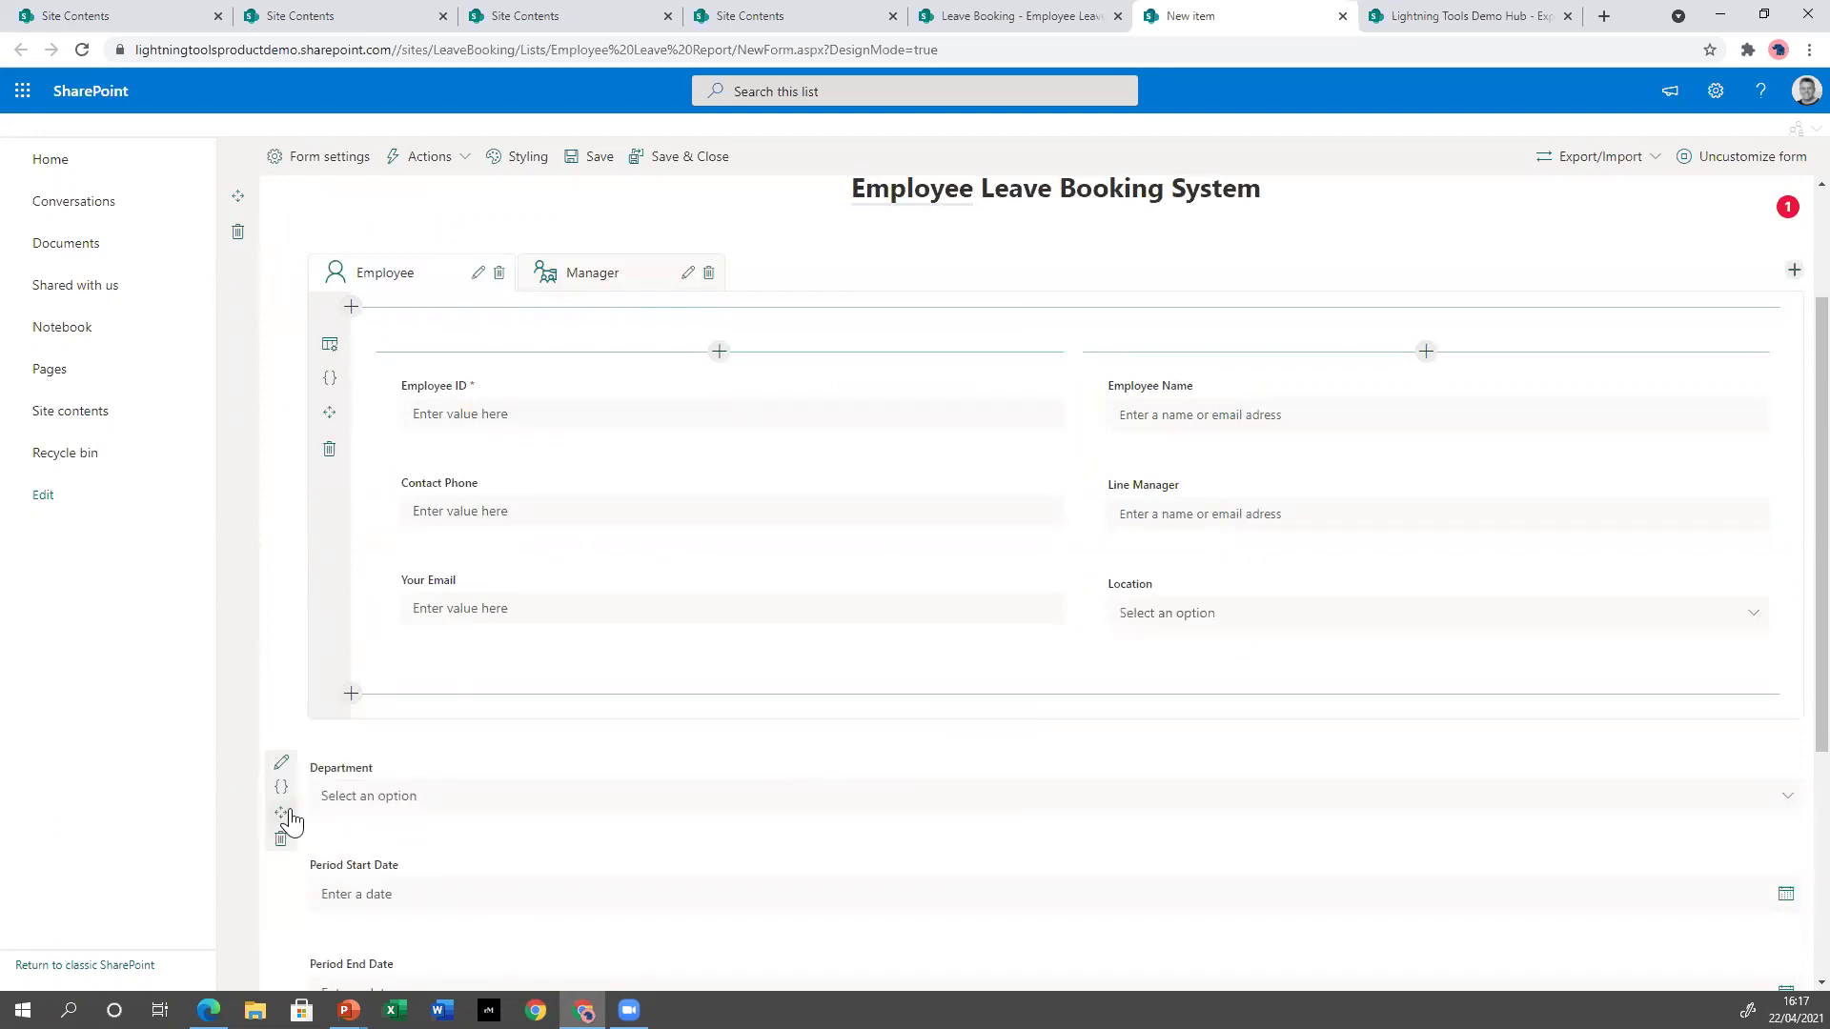
{"action": "left_click_drag", "start_coordinate": [279, 813], "coordinate": [524, 629]}
{"action": "scroll", "coordinate": [448, 851], "scroll_direction": "down", "scroll_amount": 2}
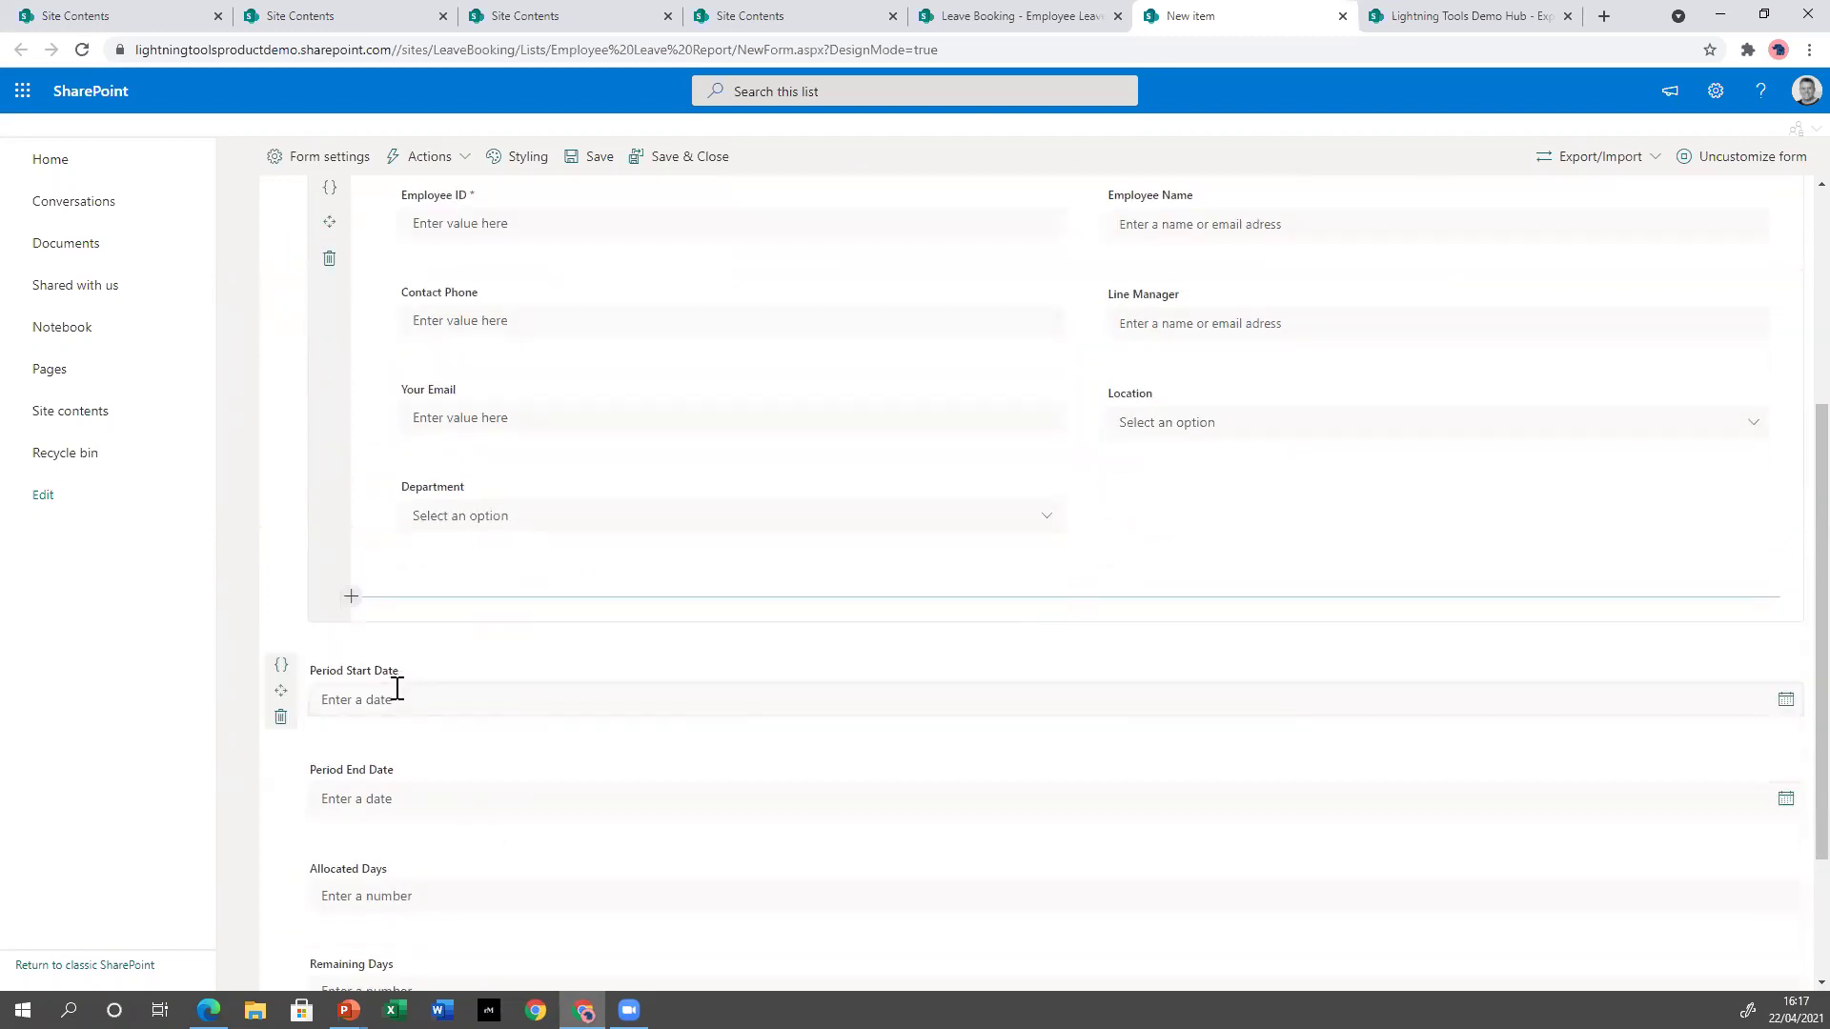
{"action": "scroll", "coordinate": [441, 784], "scroll_direction": "up", "scroll_amount": 4}
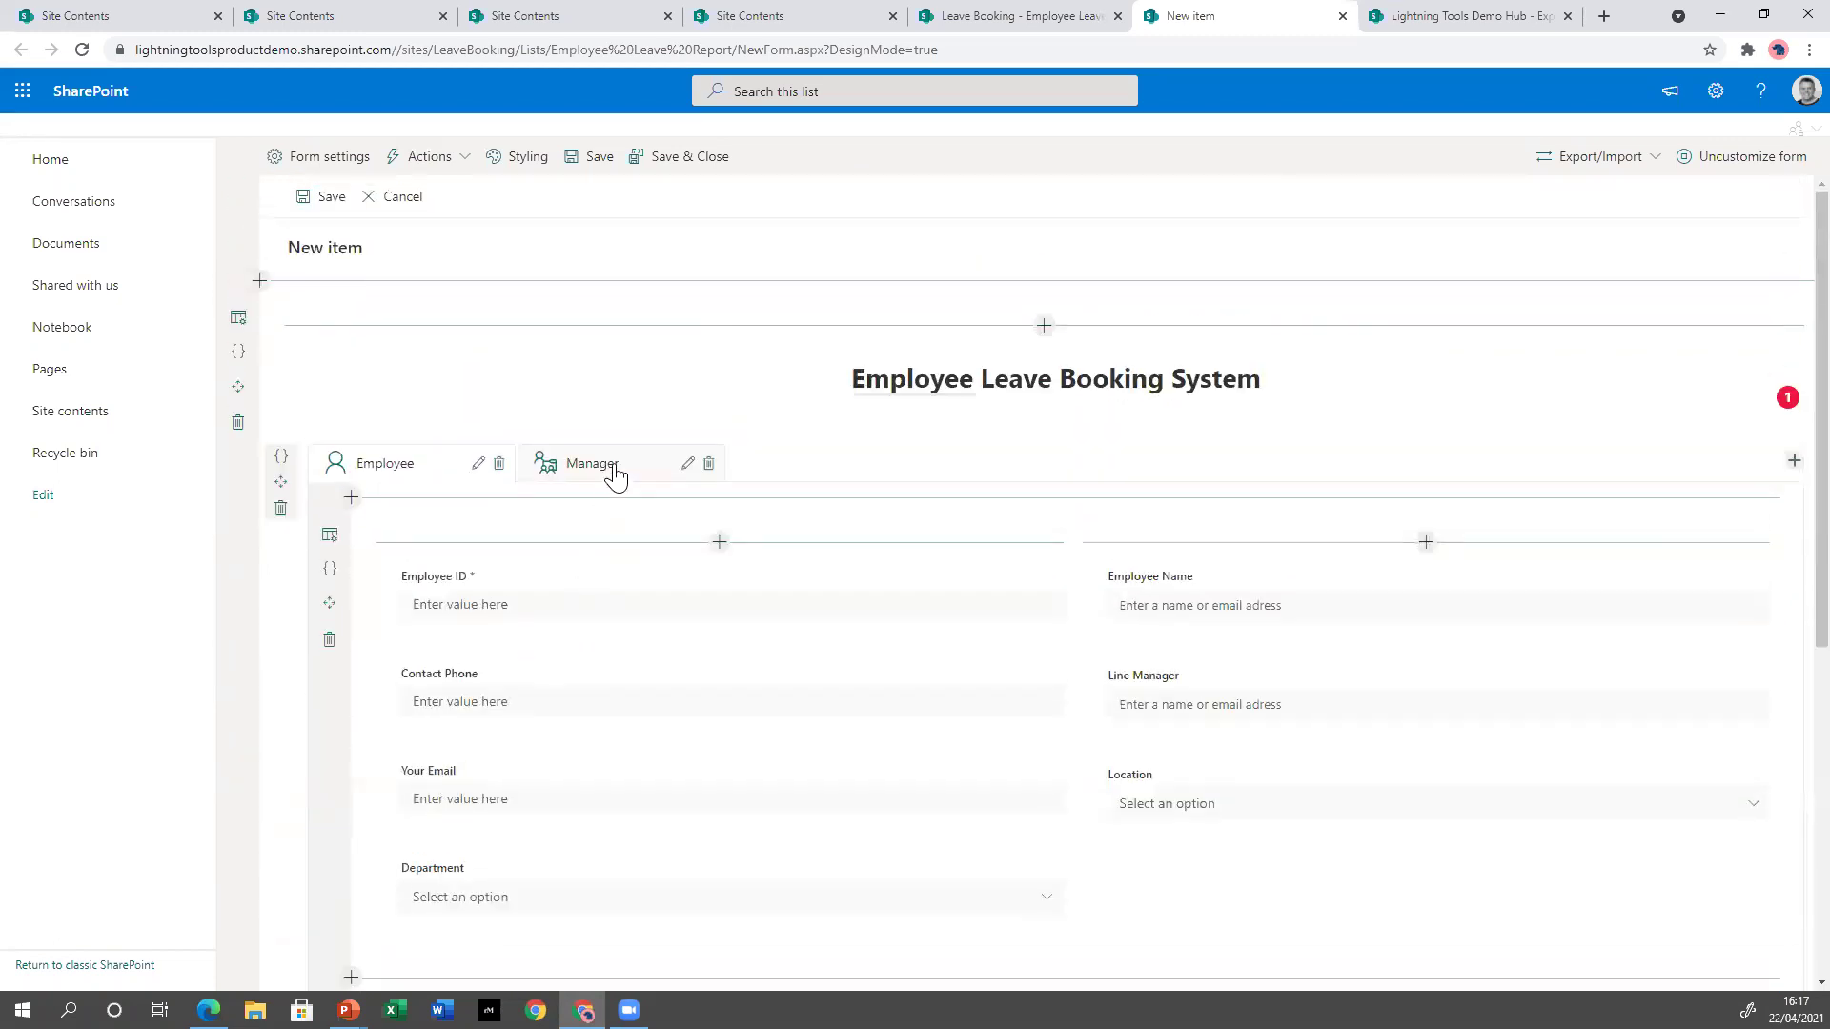
Give the Manager tab a two-column row holding Period Start Date, Period End Date and Allocated Days.
{"action": "left_click", "coordinate": [615, 474]}
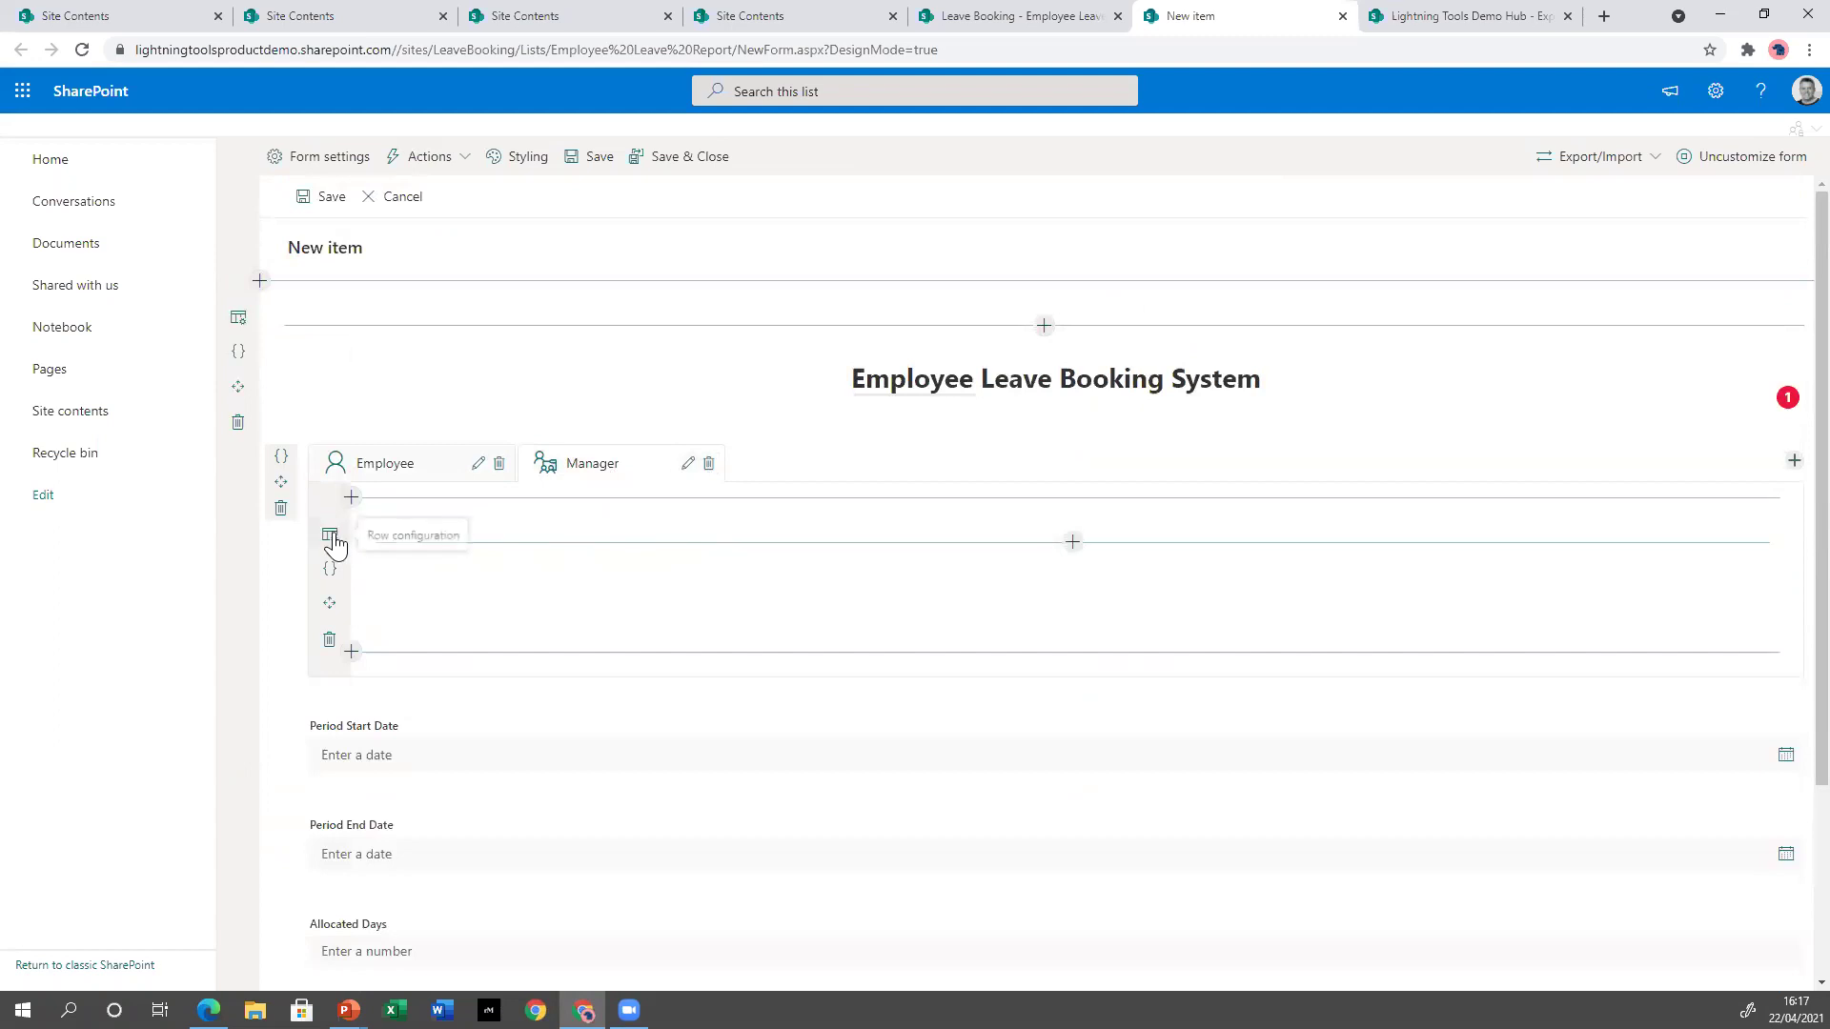
{"action": "left_click", "coordinate": [330, 535]}
{"action": "left_click", "coordinate": [1707, 267]}
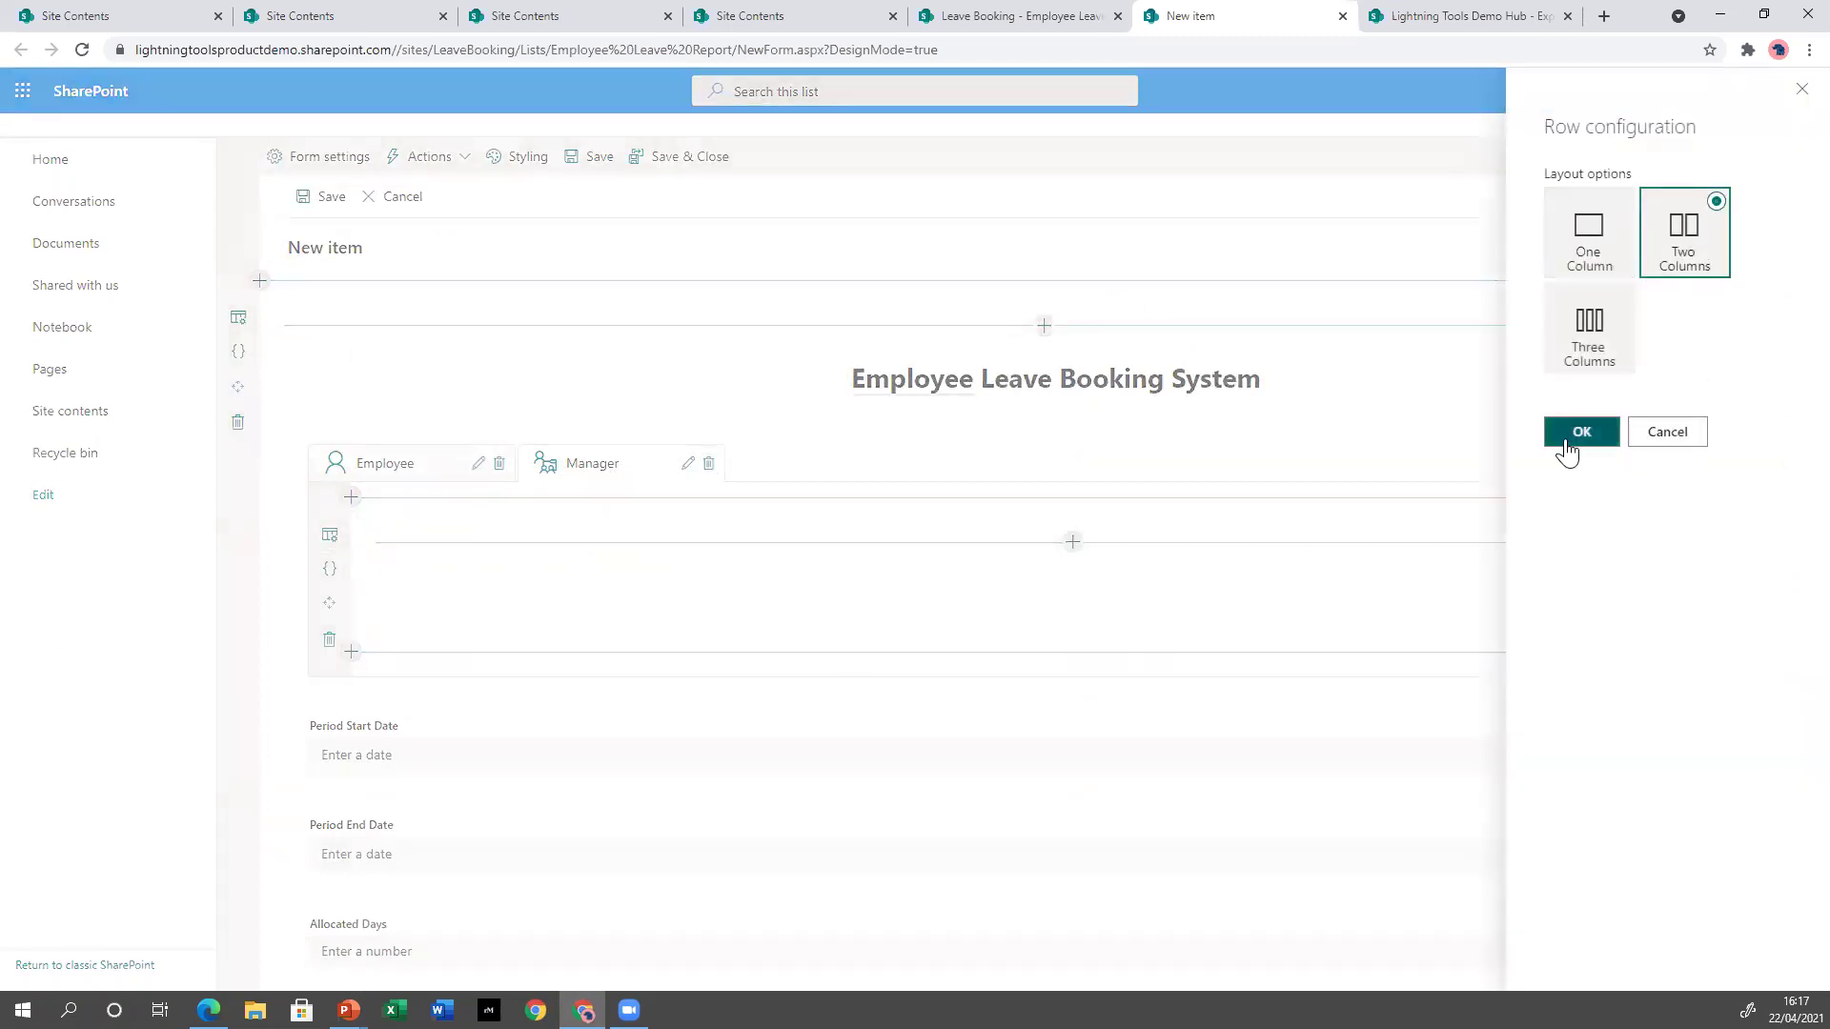
{"action": "left_click", "coordinate": [1566, 440]}
{"action": "left_click_drag", "start_coordinate": [285, 751], "coordinate": [539, 593]}
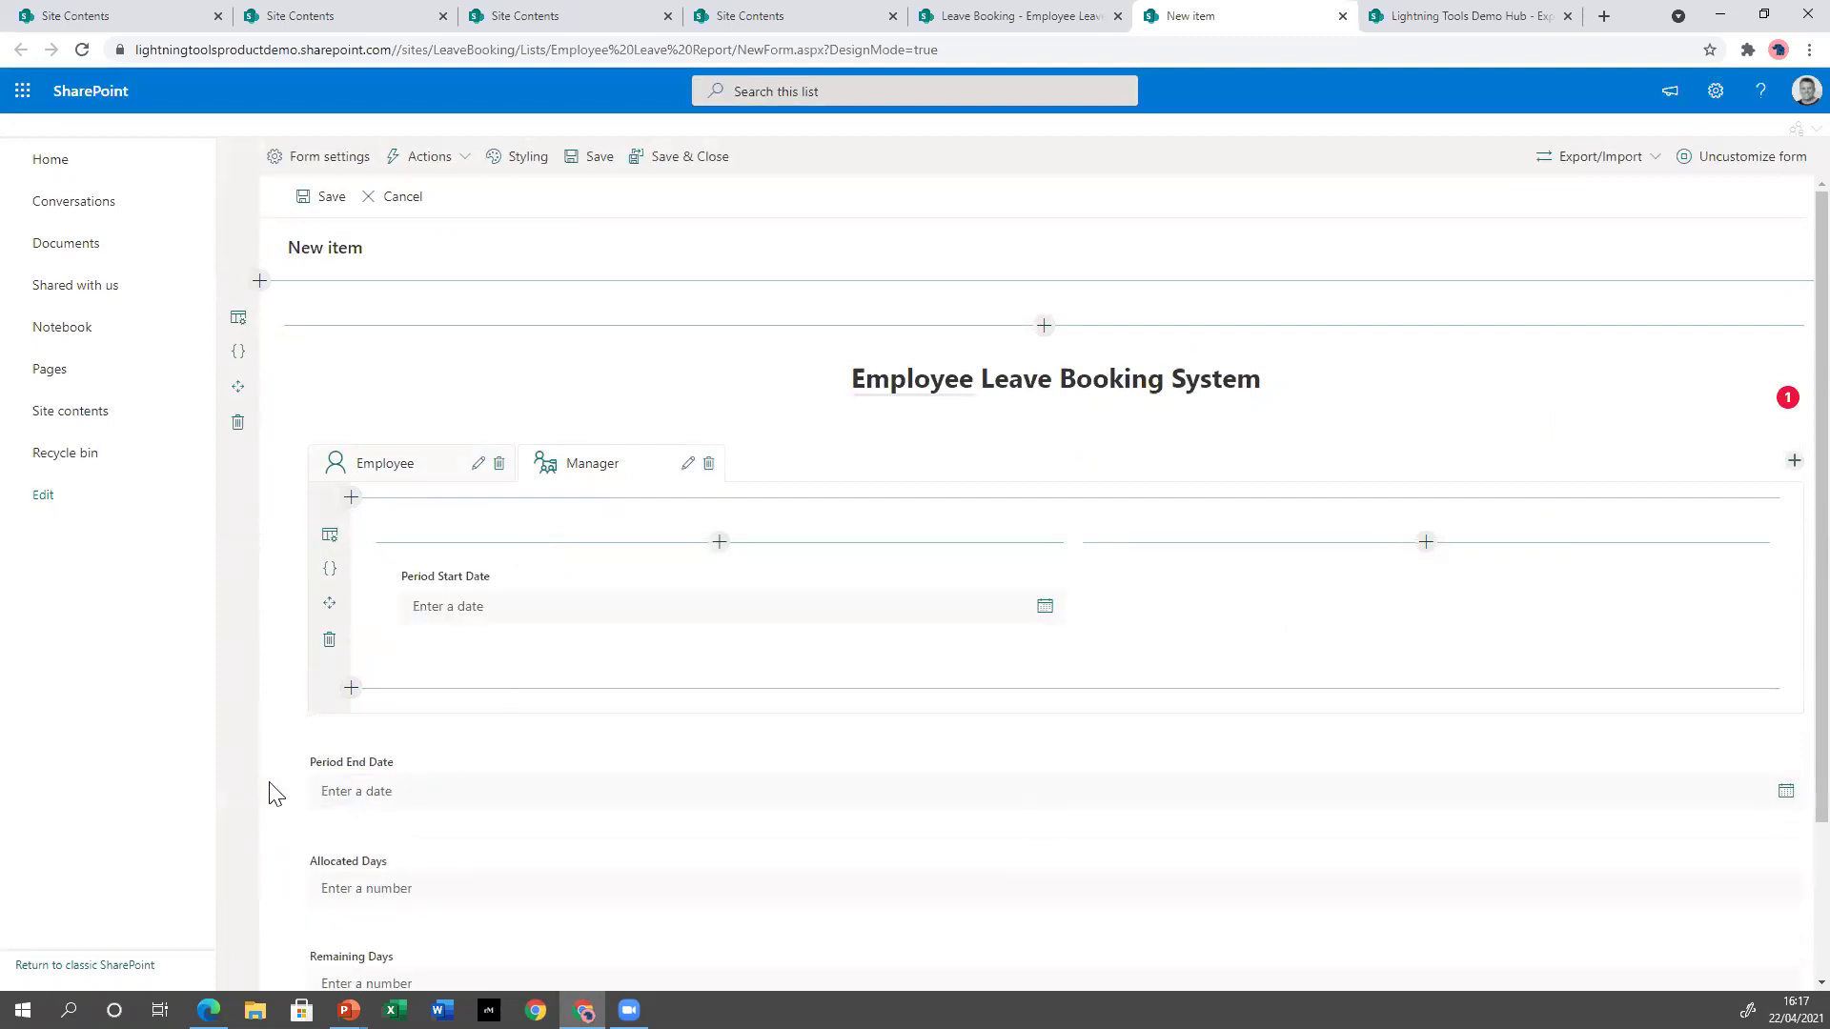
{"action": "left_click_drag", "start_coordinate": [286, 801], "coordinate": [1238, 570]}
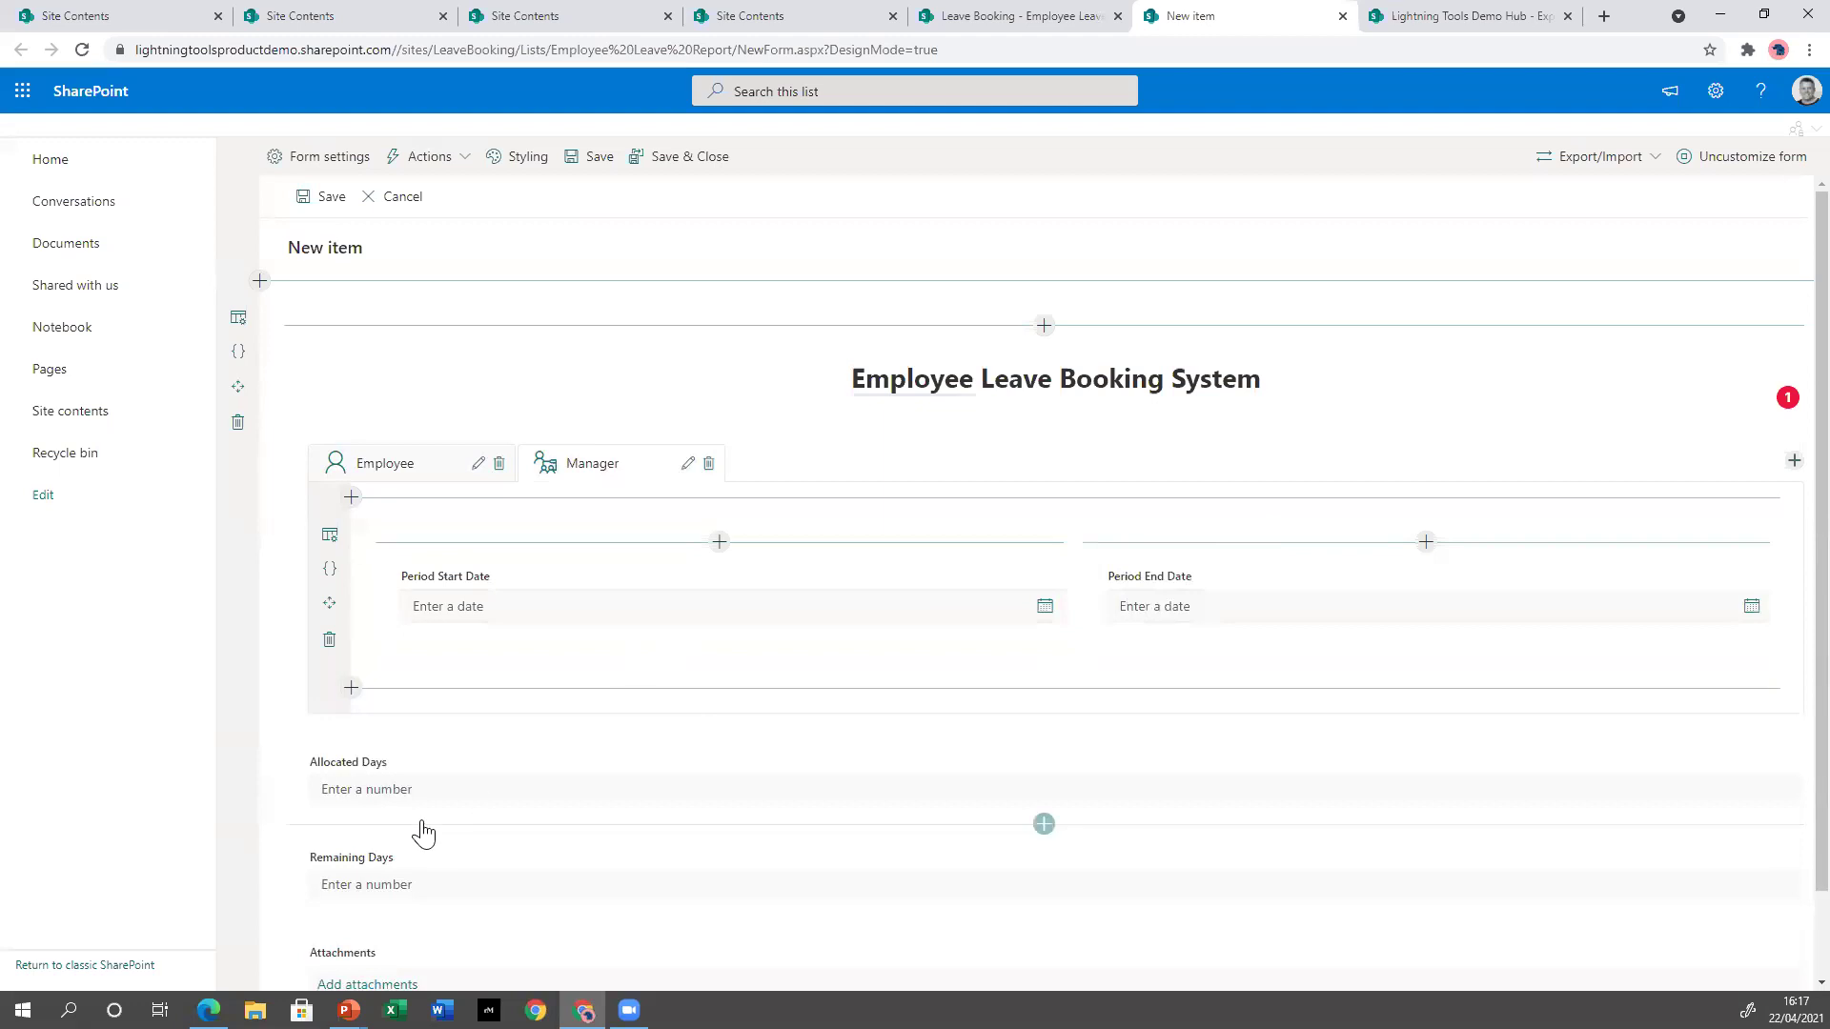
{"action": "left_click_drag", "start_coordinate": [284, 800], "coordinate": [492, 625]}
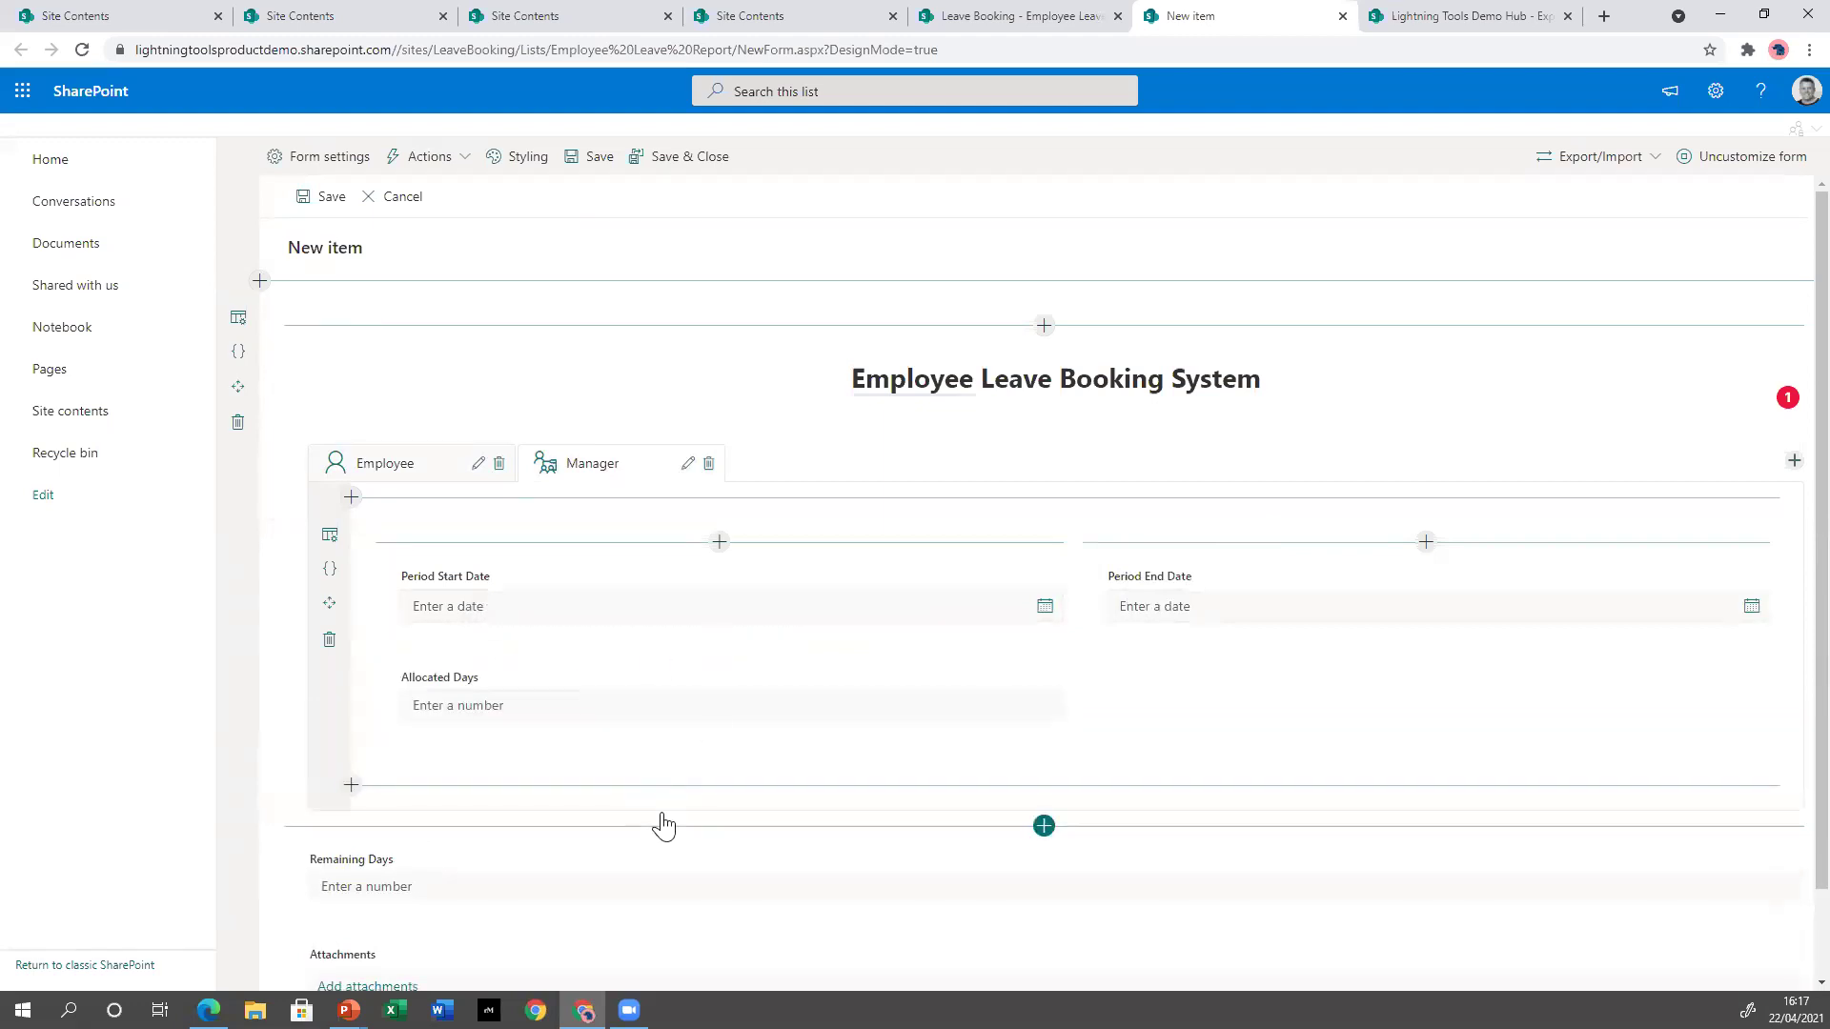
Review the Employee tab's fields, then return to the Manager tab.
{"action": "scroll", "coordinate": [557, 870], "scroll_direction": "down", "scroll_amount": 2}
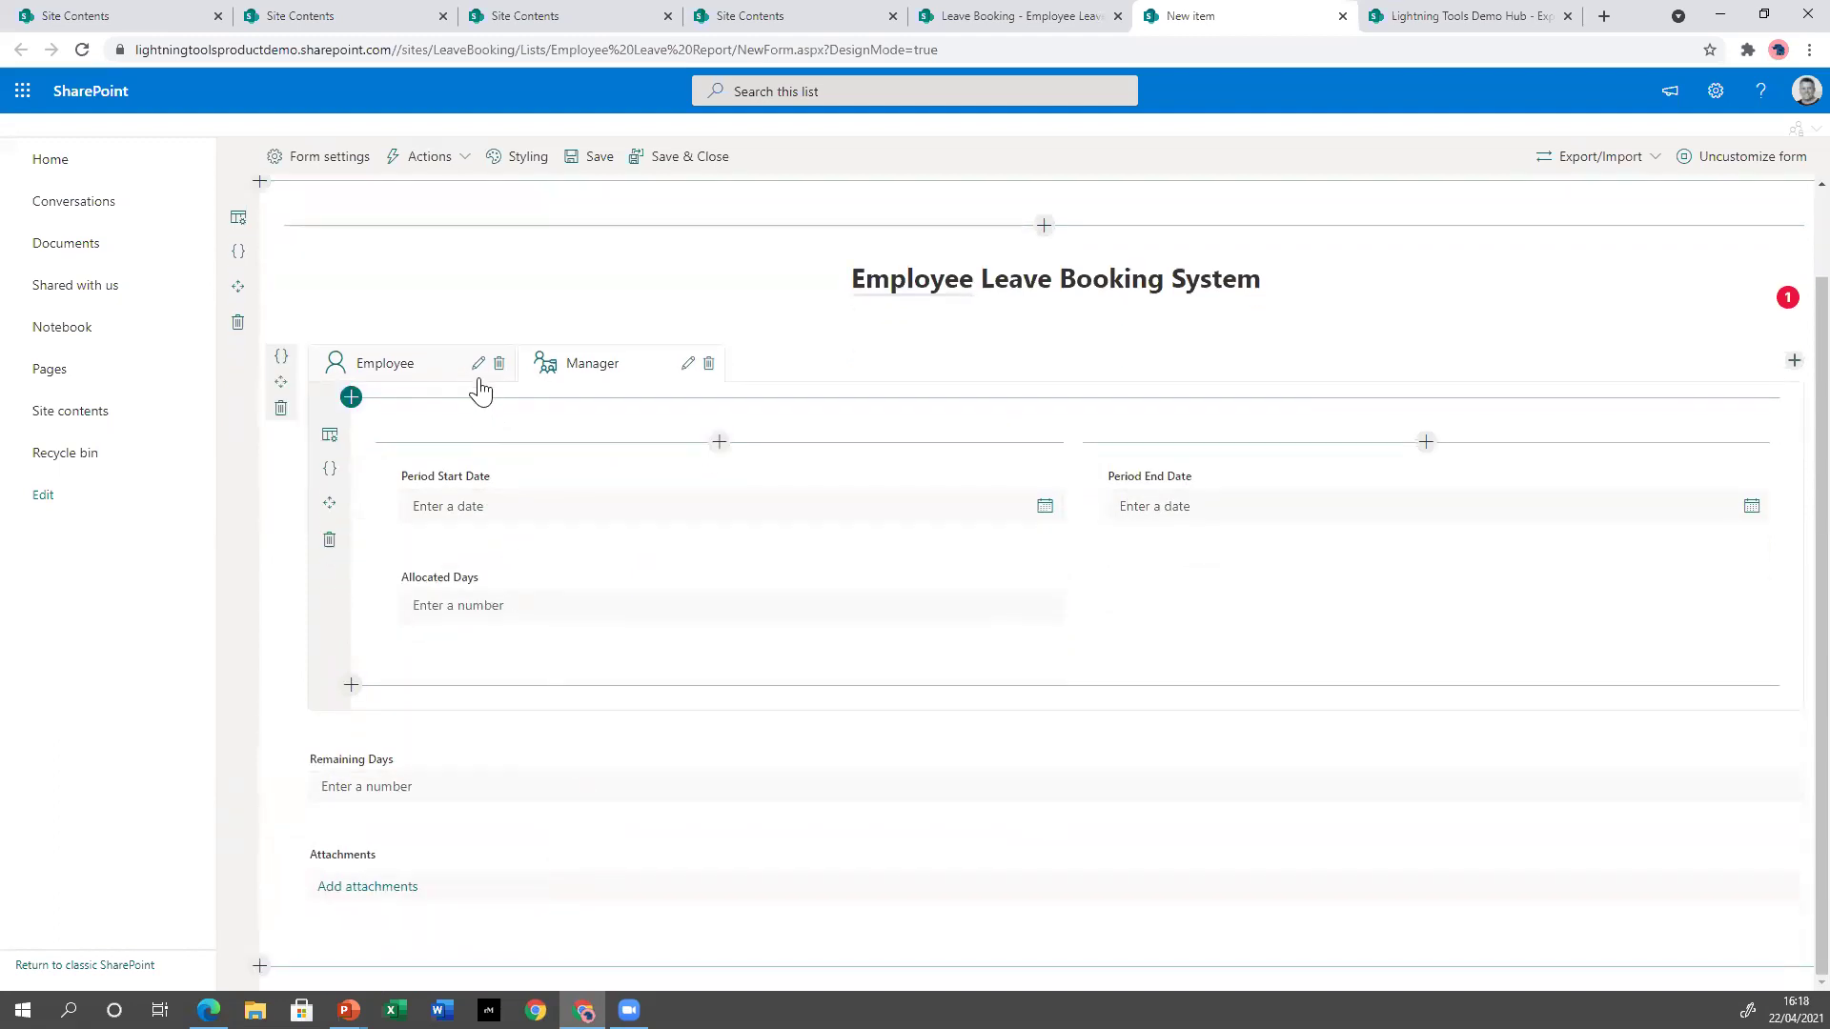
{"action": "left_click", "coordinate": [412, 373]}
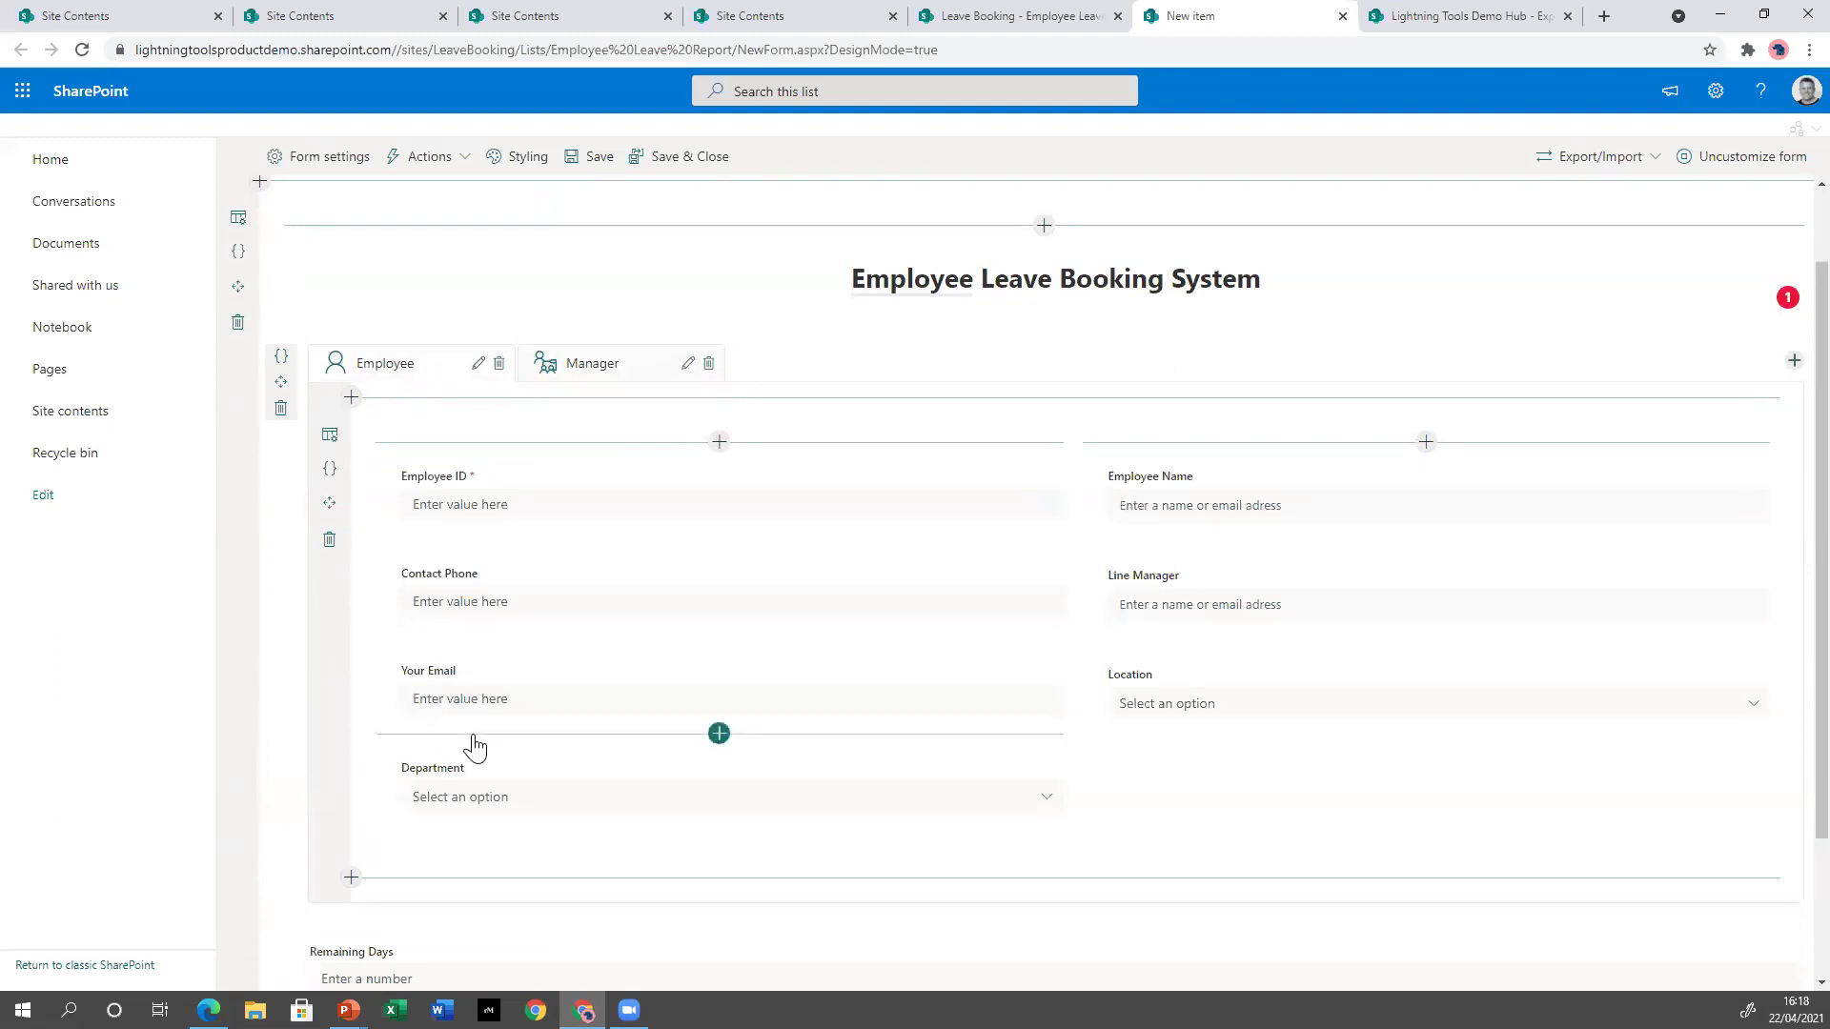
{"action": "scroll", "coordinate": [474, 744], "scroll_direction": "down", "scroll_amount": 2}
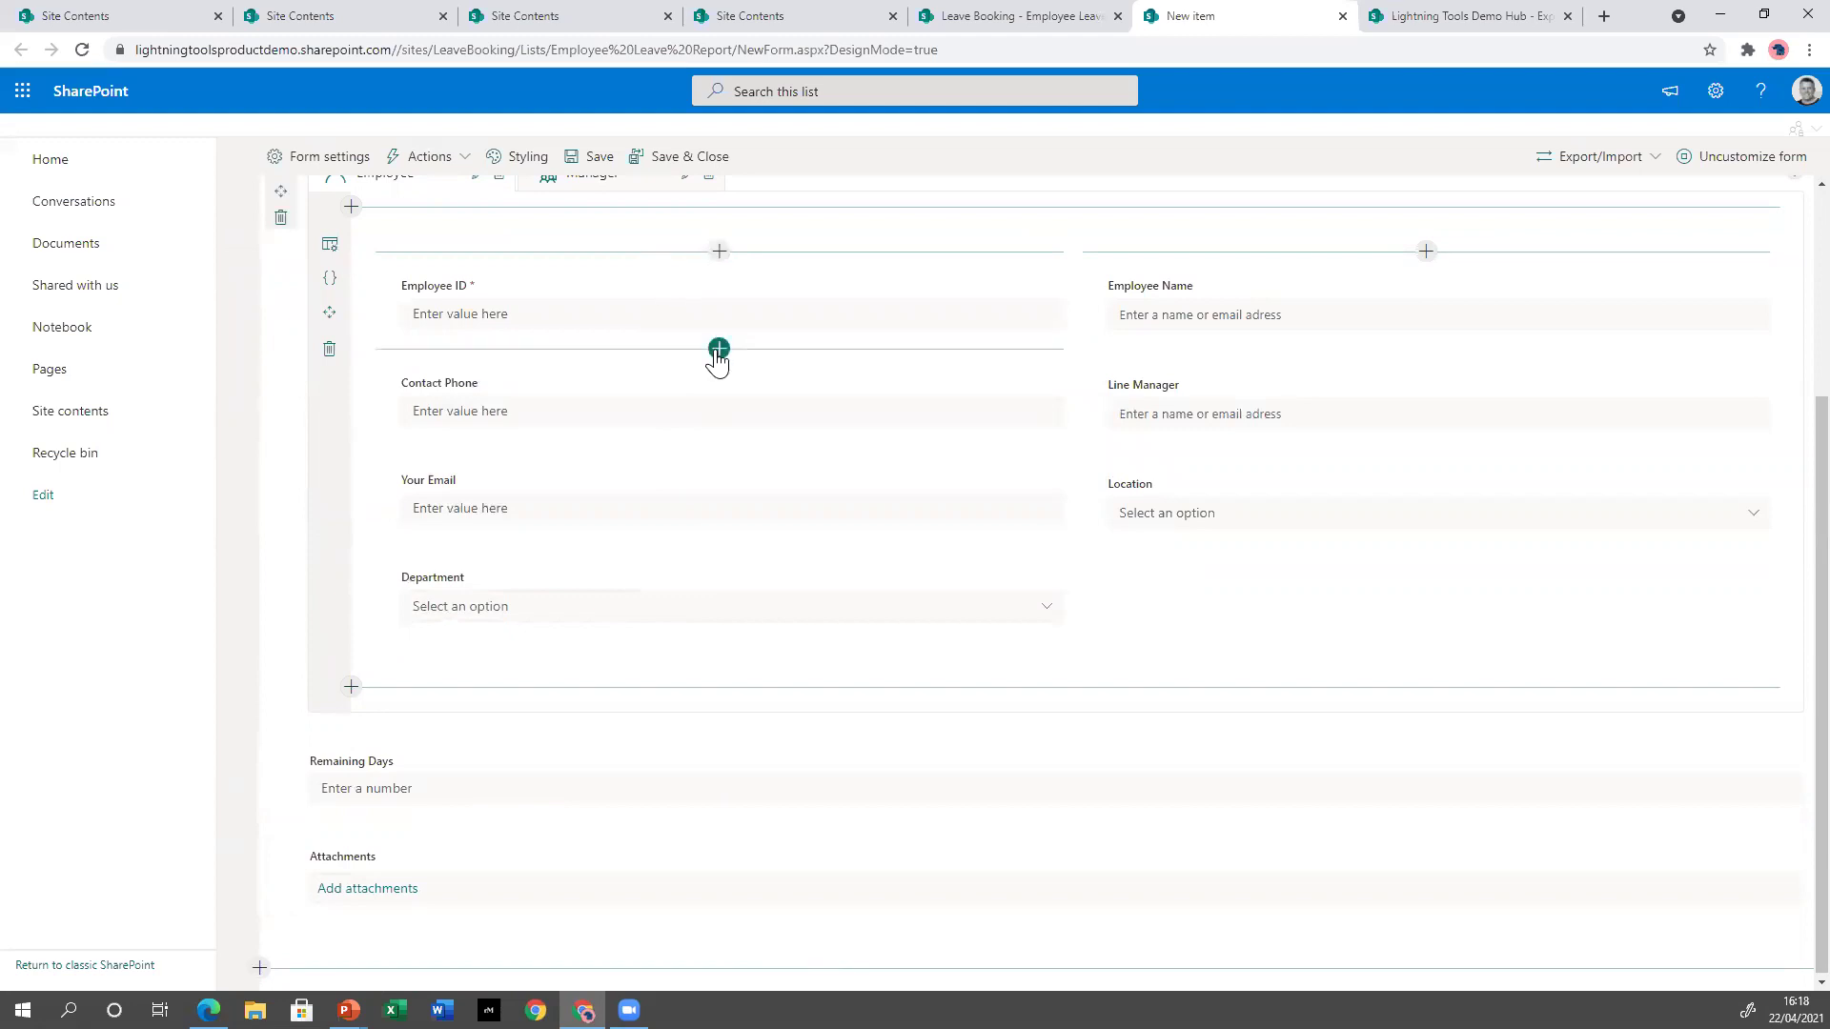
{"action": "scroll", "coordinate": [667, 360], "scroll_direction": "up", "scroll_amount": 2}
{"action": "left_click", "coordinate": [601, 363]}
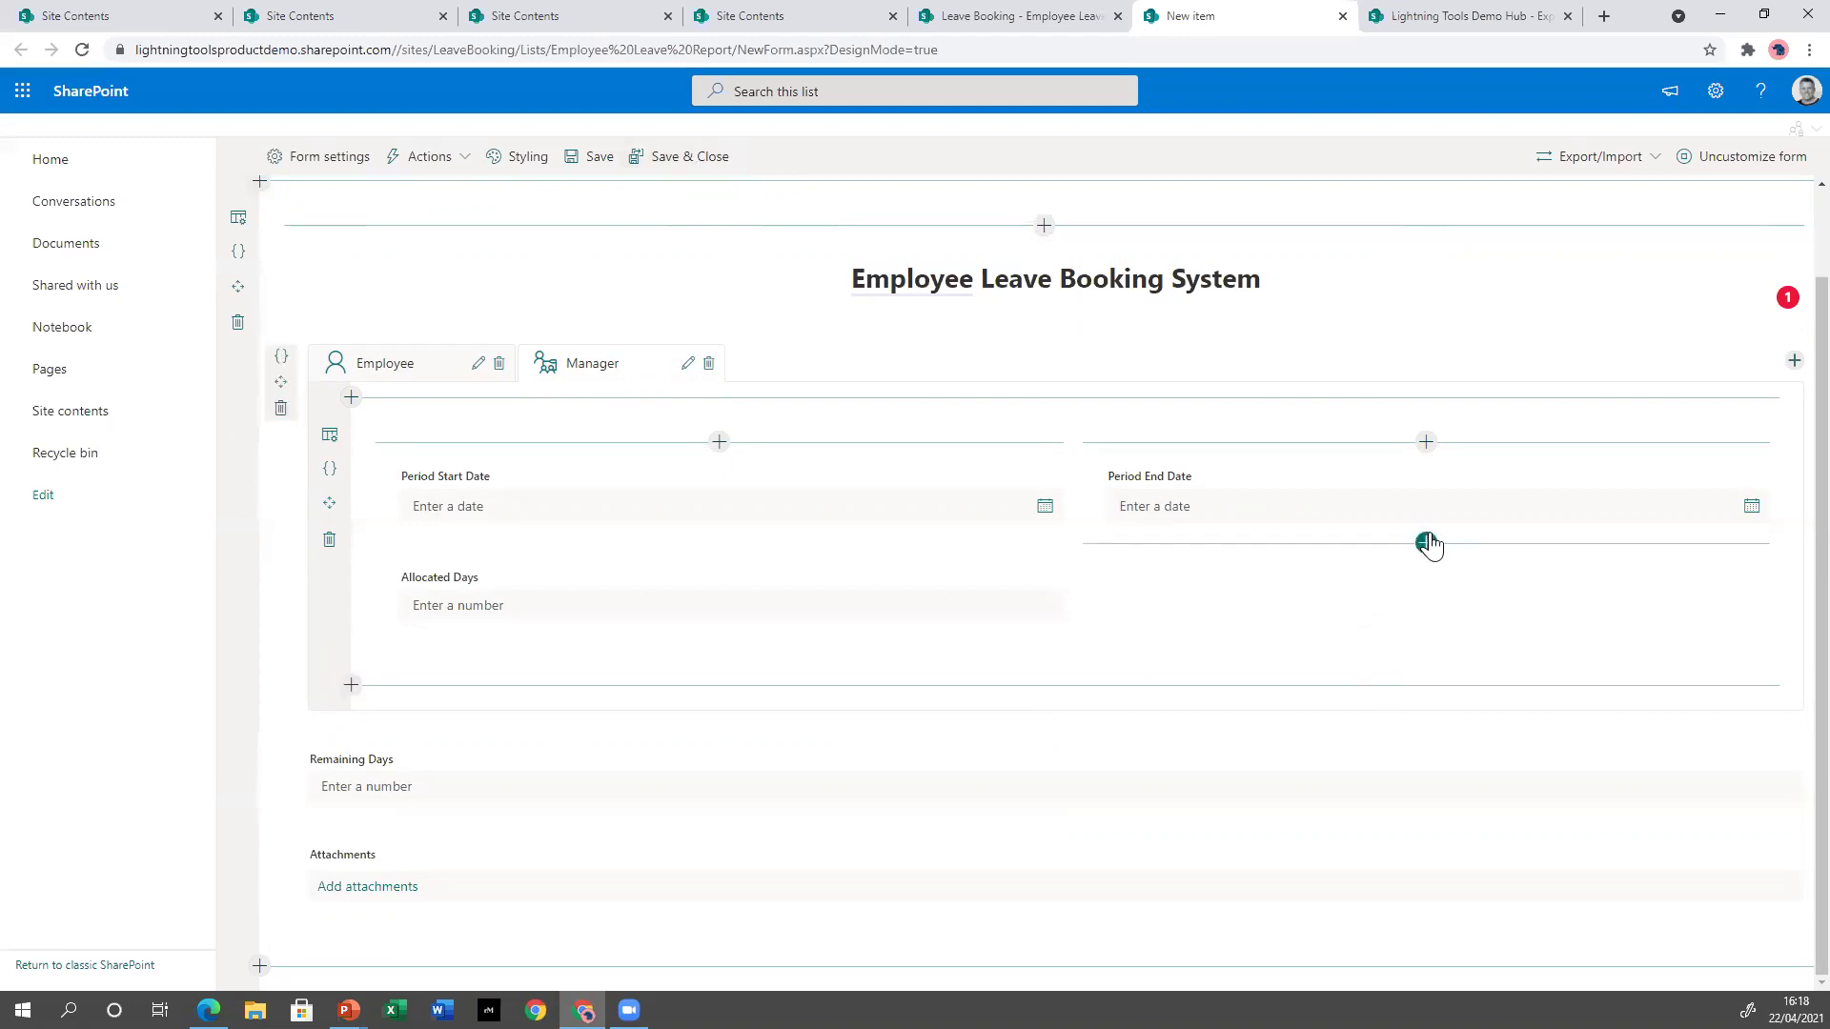
Create a Number column 'Days Taken this period' below Period End Date on the Manager tab.
{"action": "left_click", "coordinate": [1426, 543]}
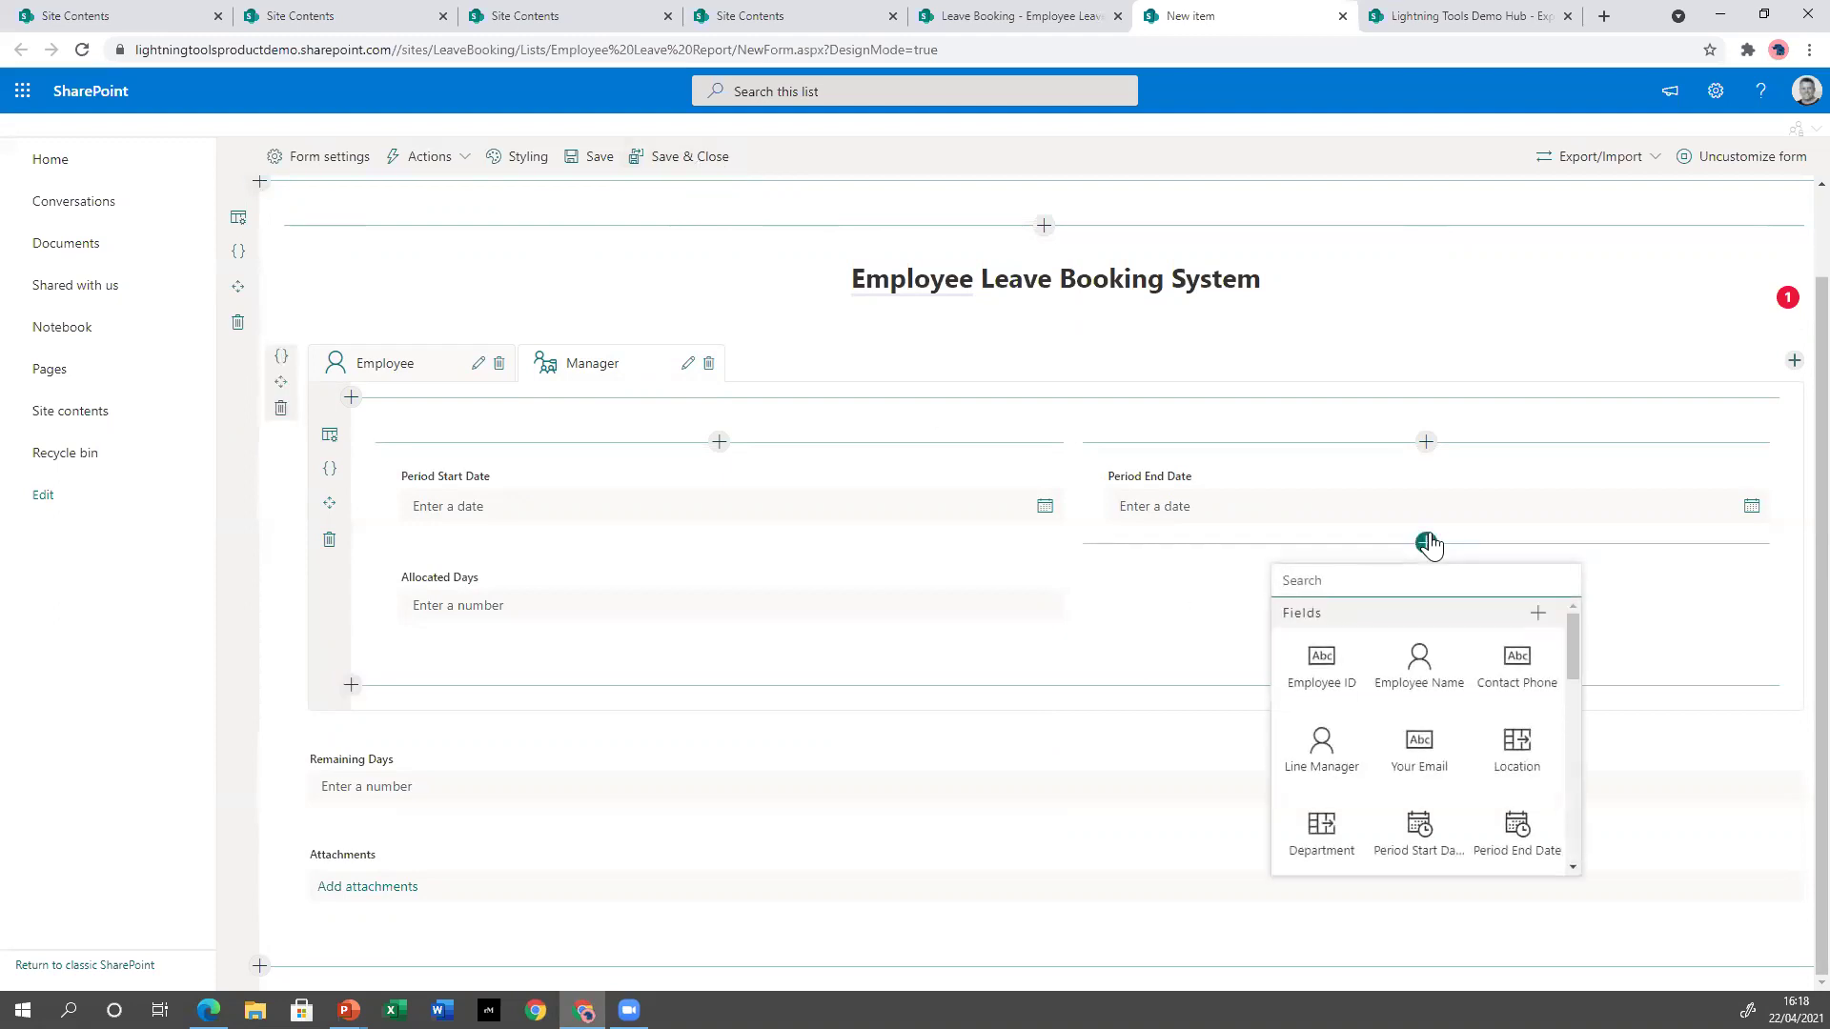
{"action": "left_click", "coordinate": [1538, 613]}
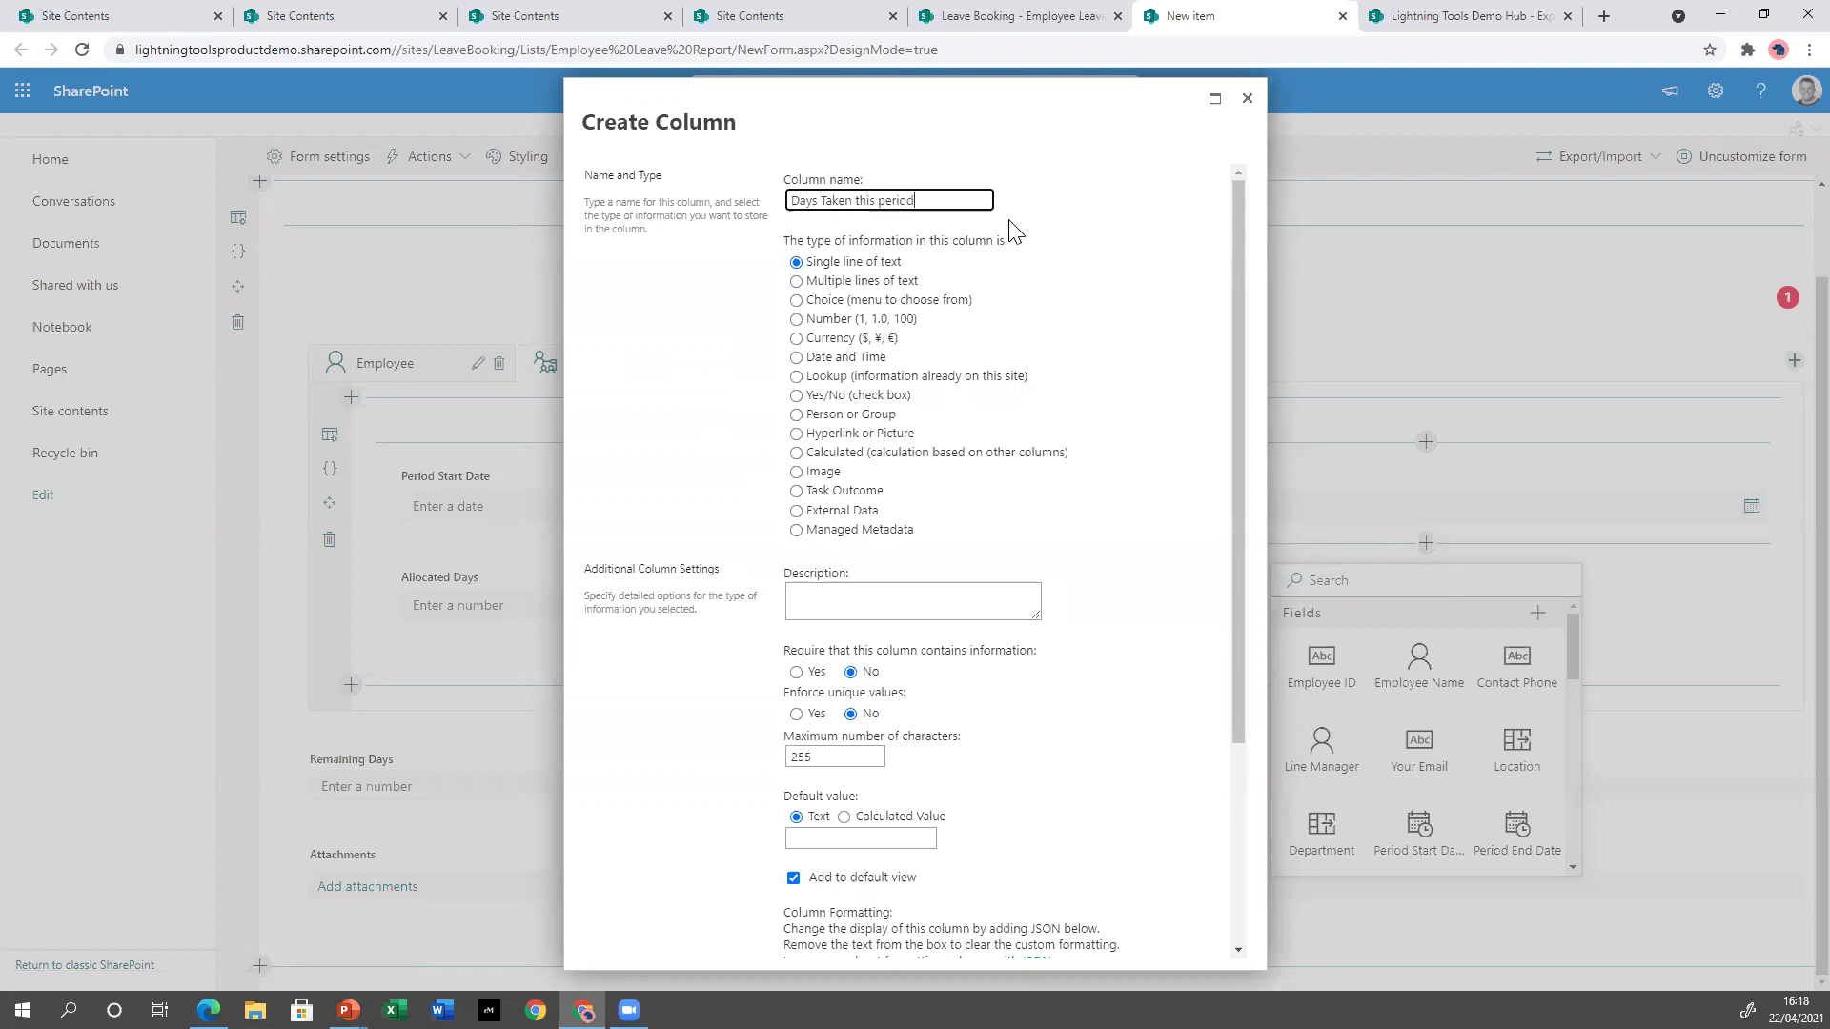
{"action": "left_click", "coordinate": [849, 319]}
{"action": "scroll", "coordinate": [1120, 643], "scroll_direction": "down", "scroll_amount": 3}
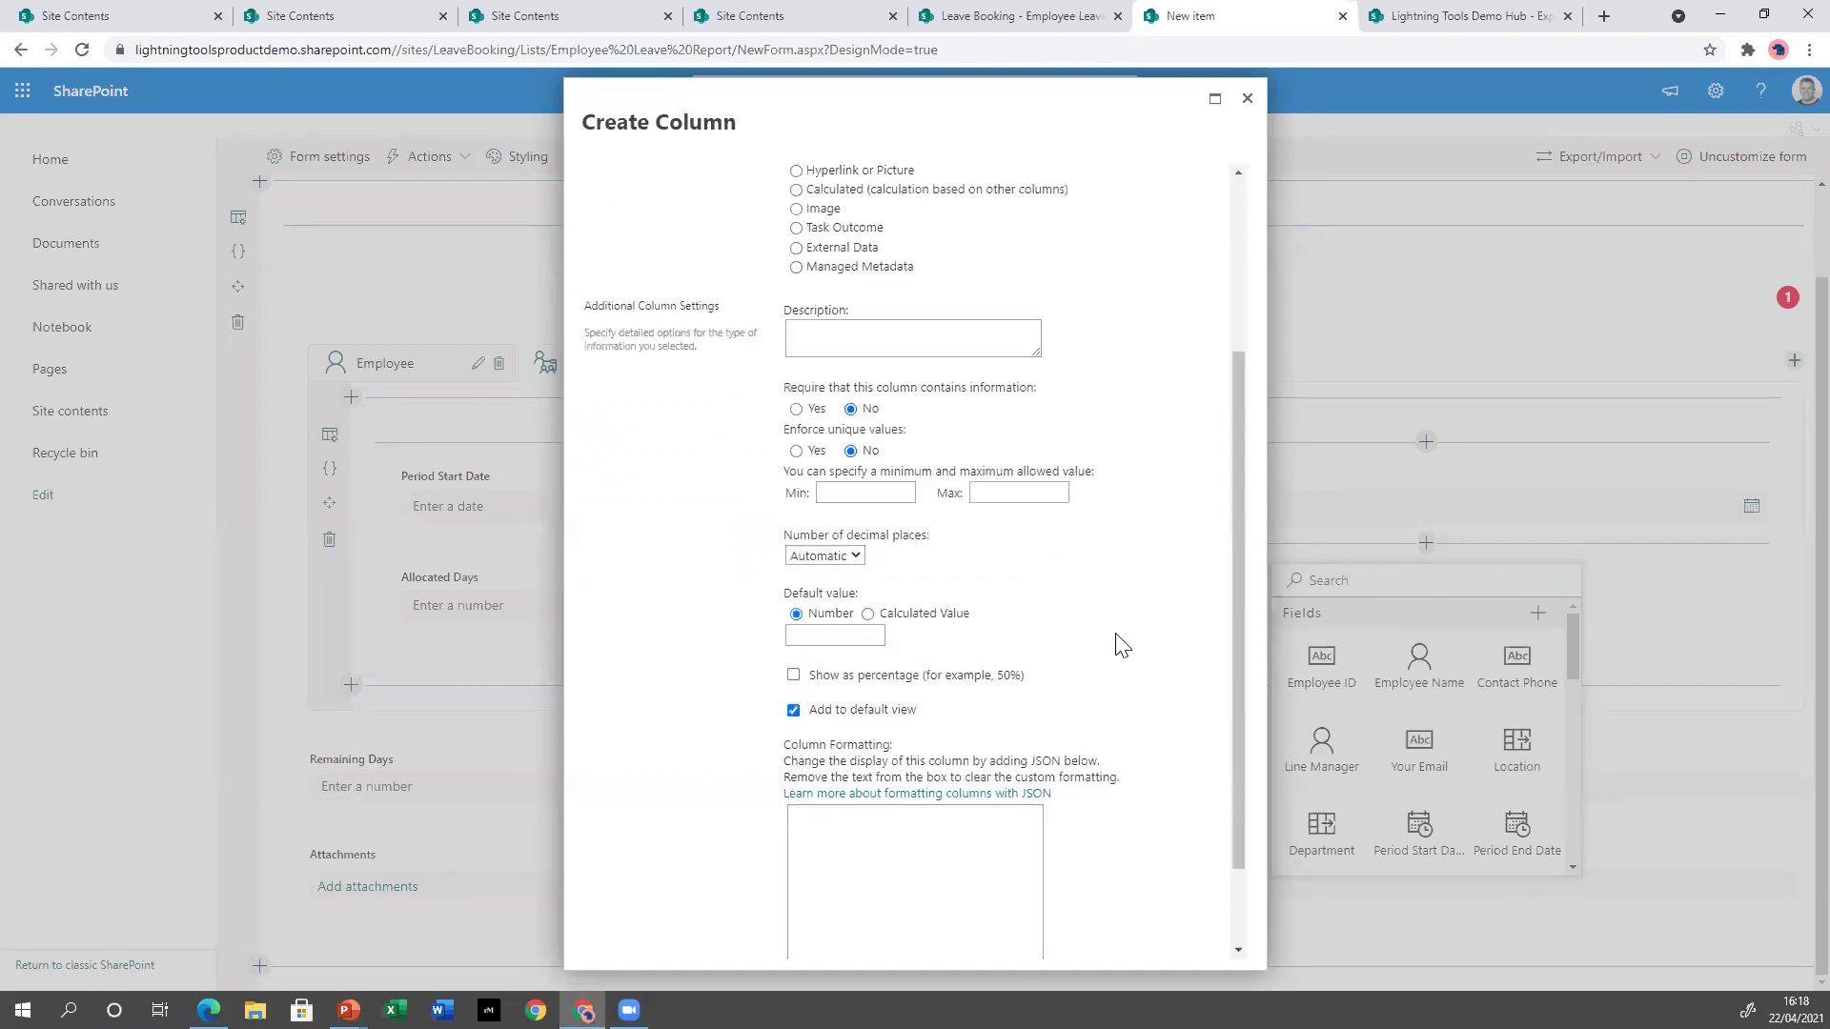
{"action": "scroll", "coordinate": [1120, 646], "scroll_direction": "down", "scroll_amount": 2}
{"action": "left_click", "coordinate": [1121, 949]}
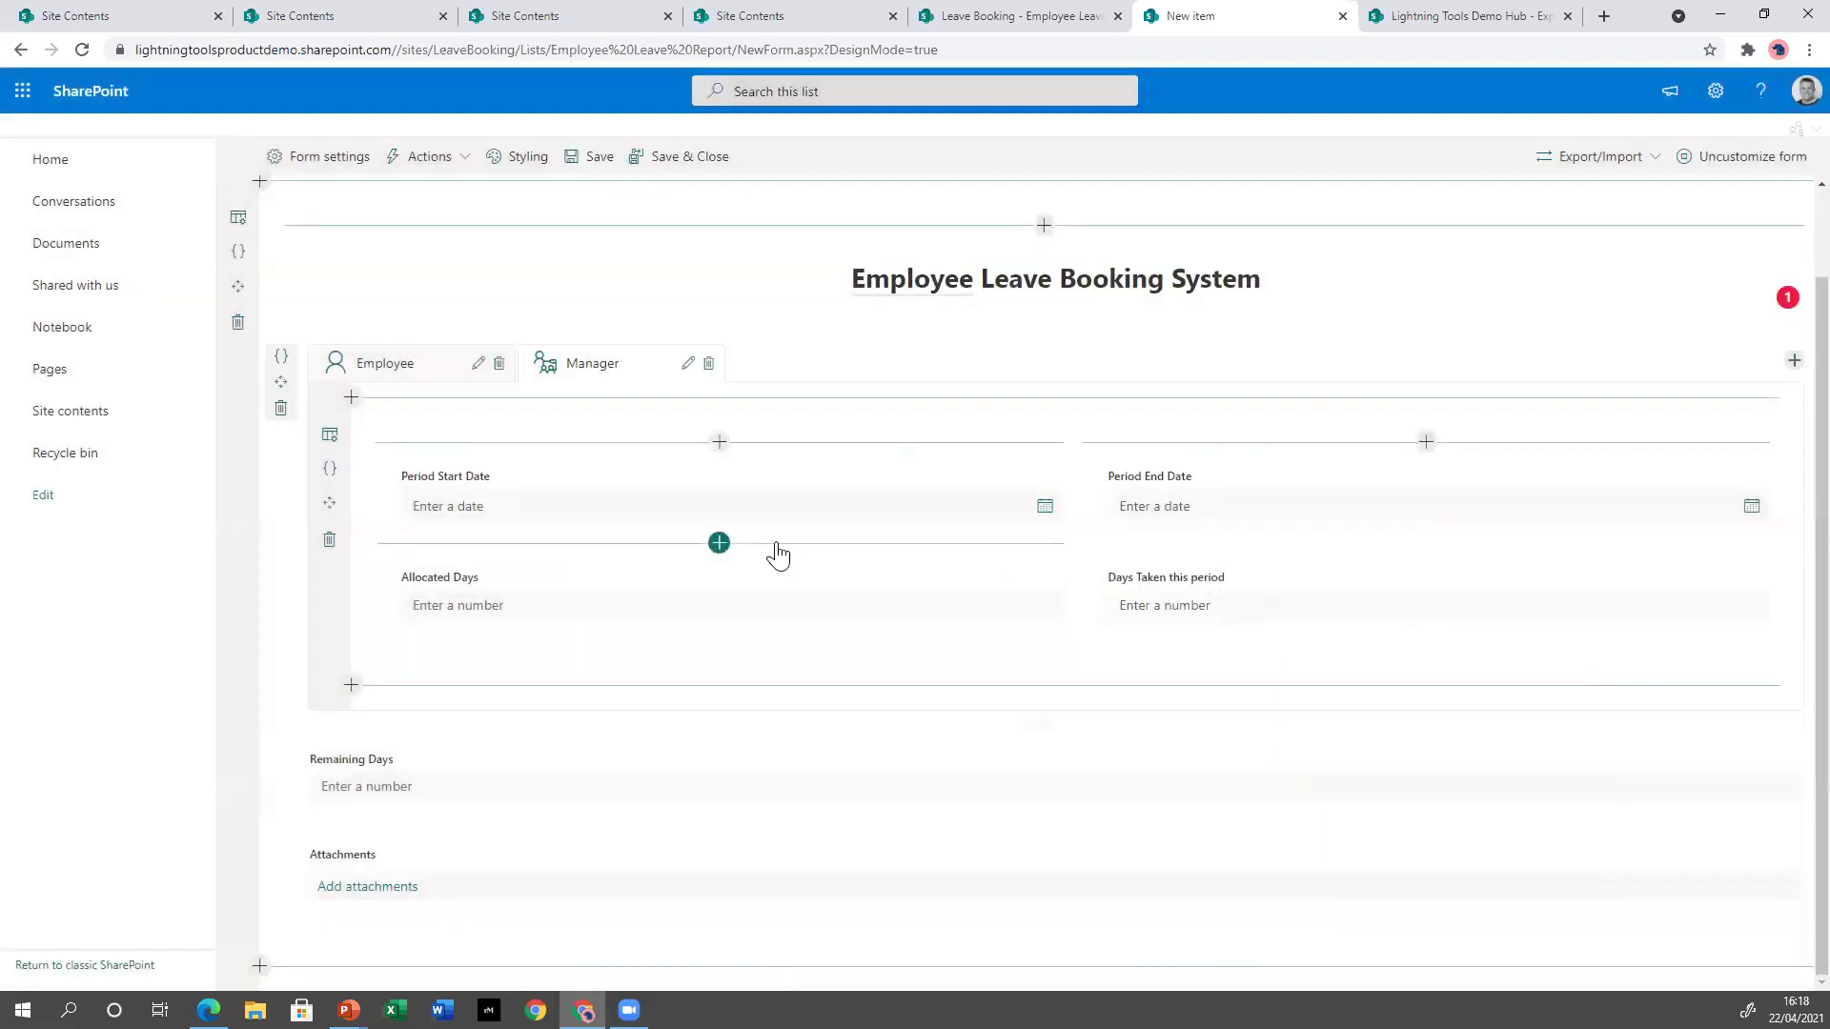
{"action": "left_click", "coordinate": [370, 372]}
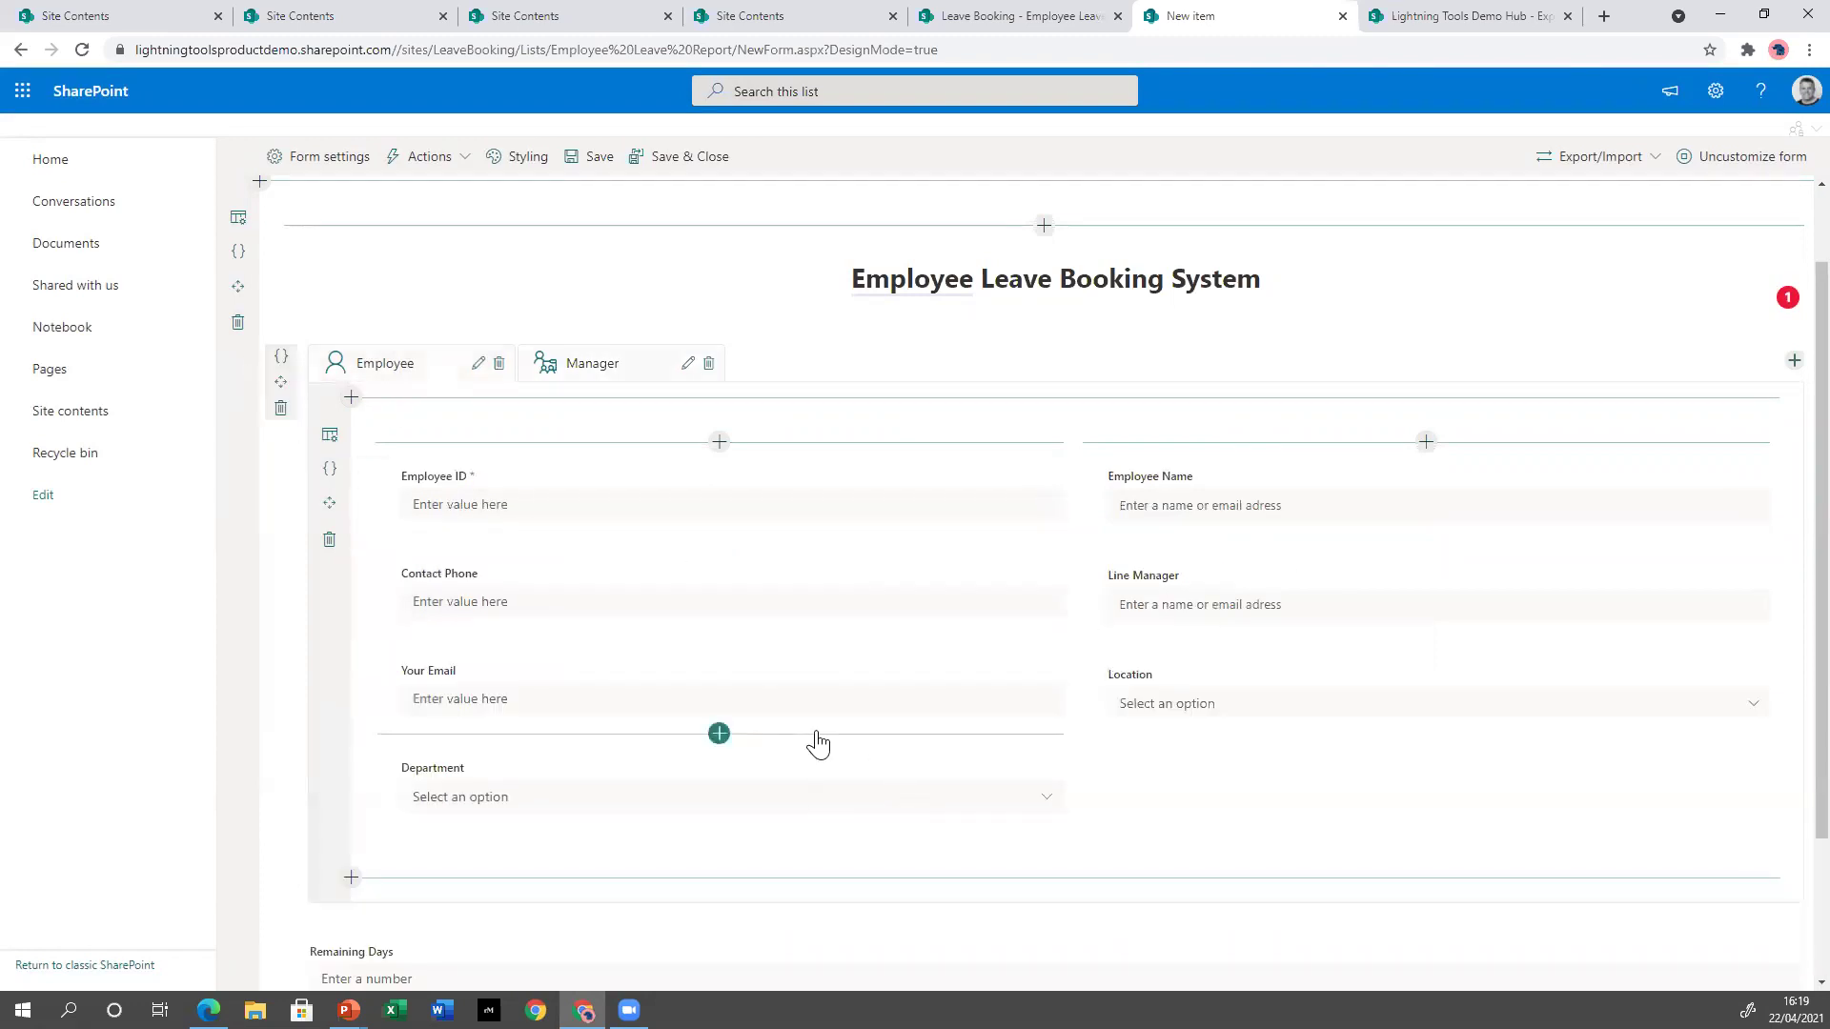
Insert the Leave Request list from Lists & Libraries below Remaining Days.
{"action": "scroll", "coordinate": [725, 765], "scroll_direction": "down", "scroll_amount": 2}
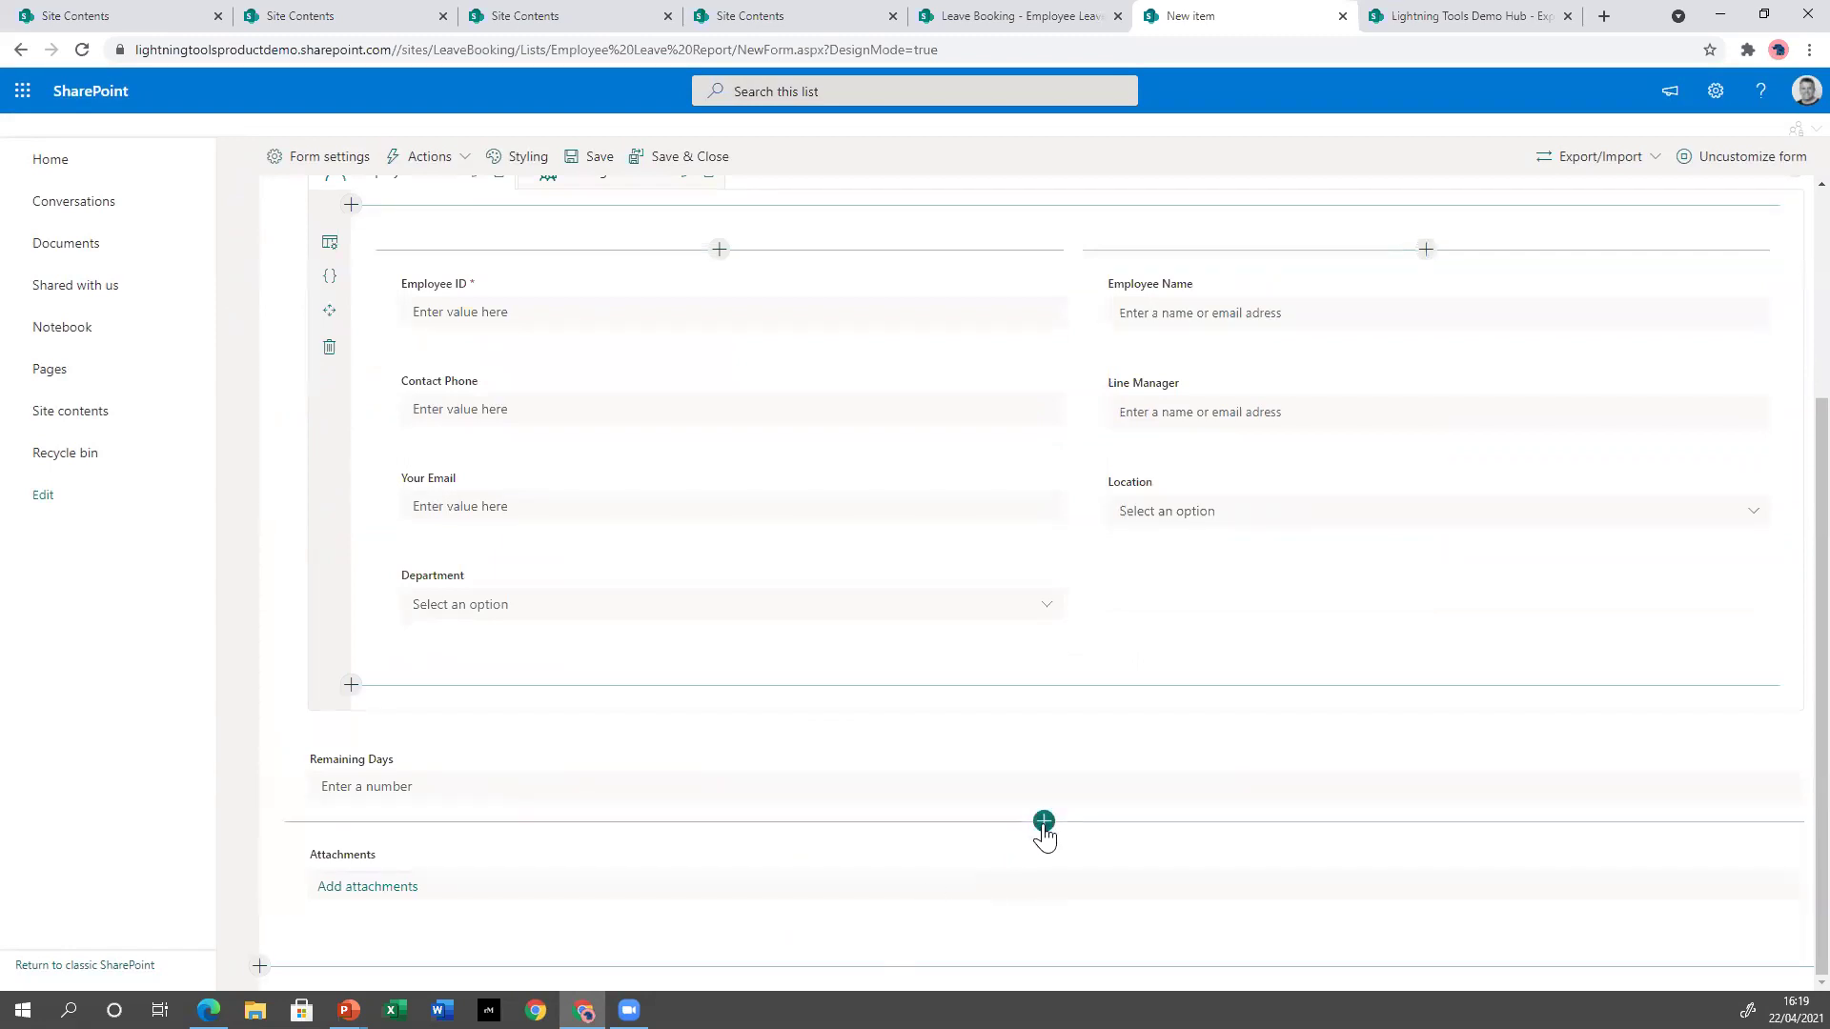
{"action": "left_click", "coordinate": [1043, 824]}
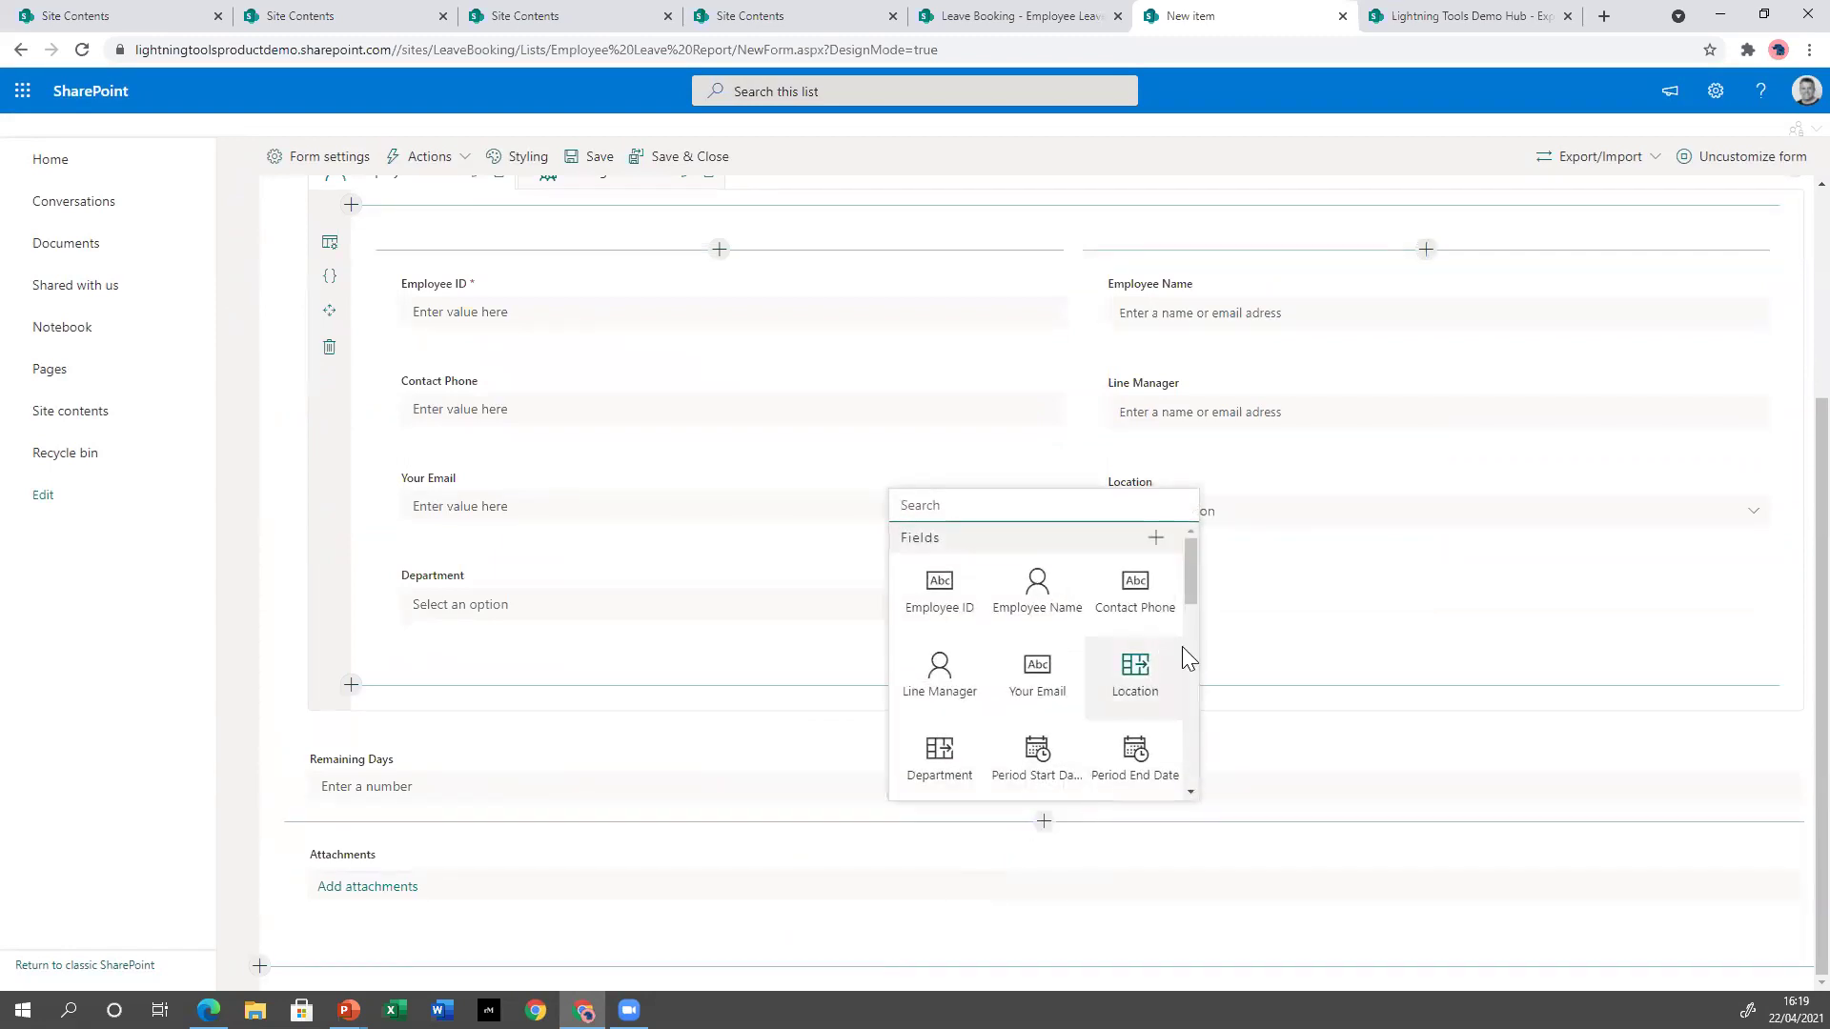
{"action": "left_click_drag", "start_coordinate": [1192, 583], "coordinate": [1194, 610]}
{"action": "left_click_drag", "start_coordinate": [1197, 671], "coordinate": [1208, 776]}
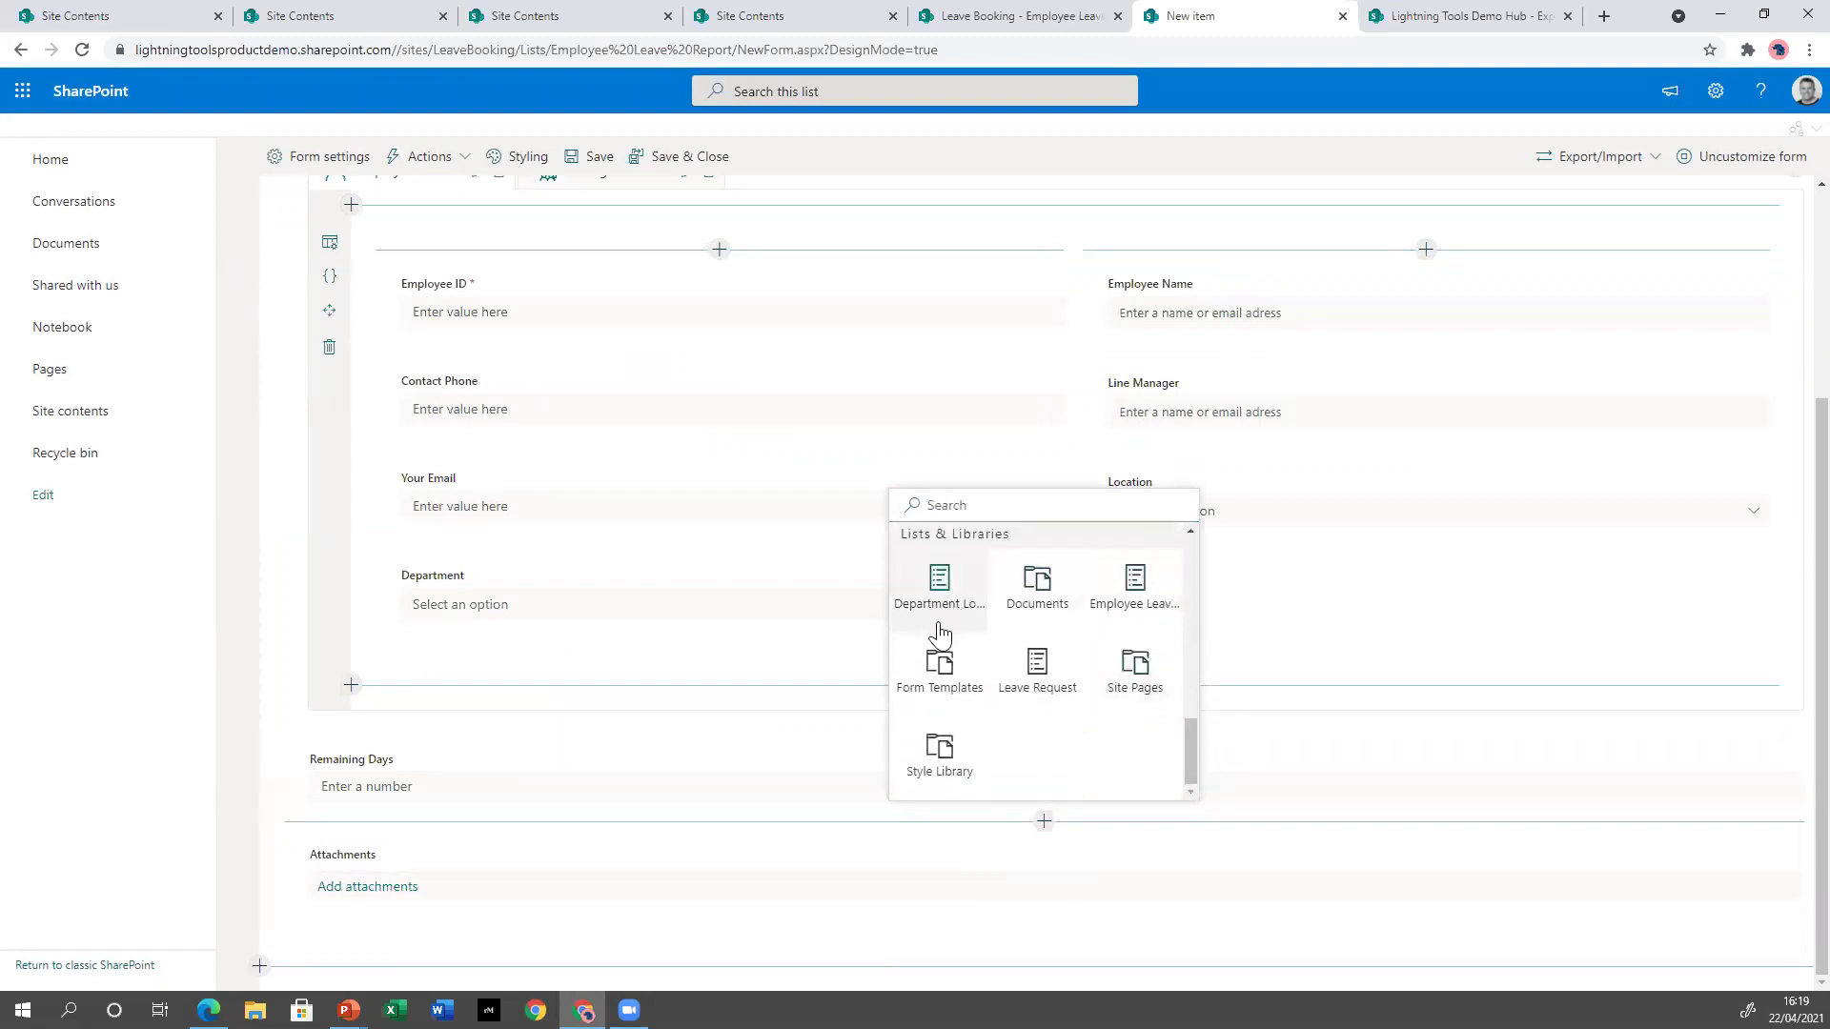
{"action": "left_click", "coordinate": [1044, 684]}
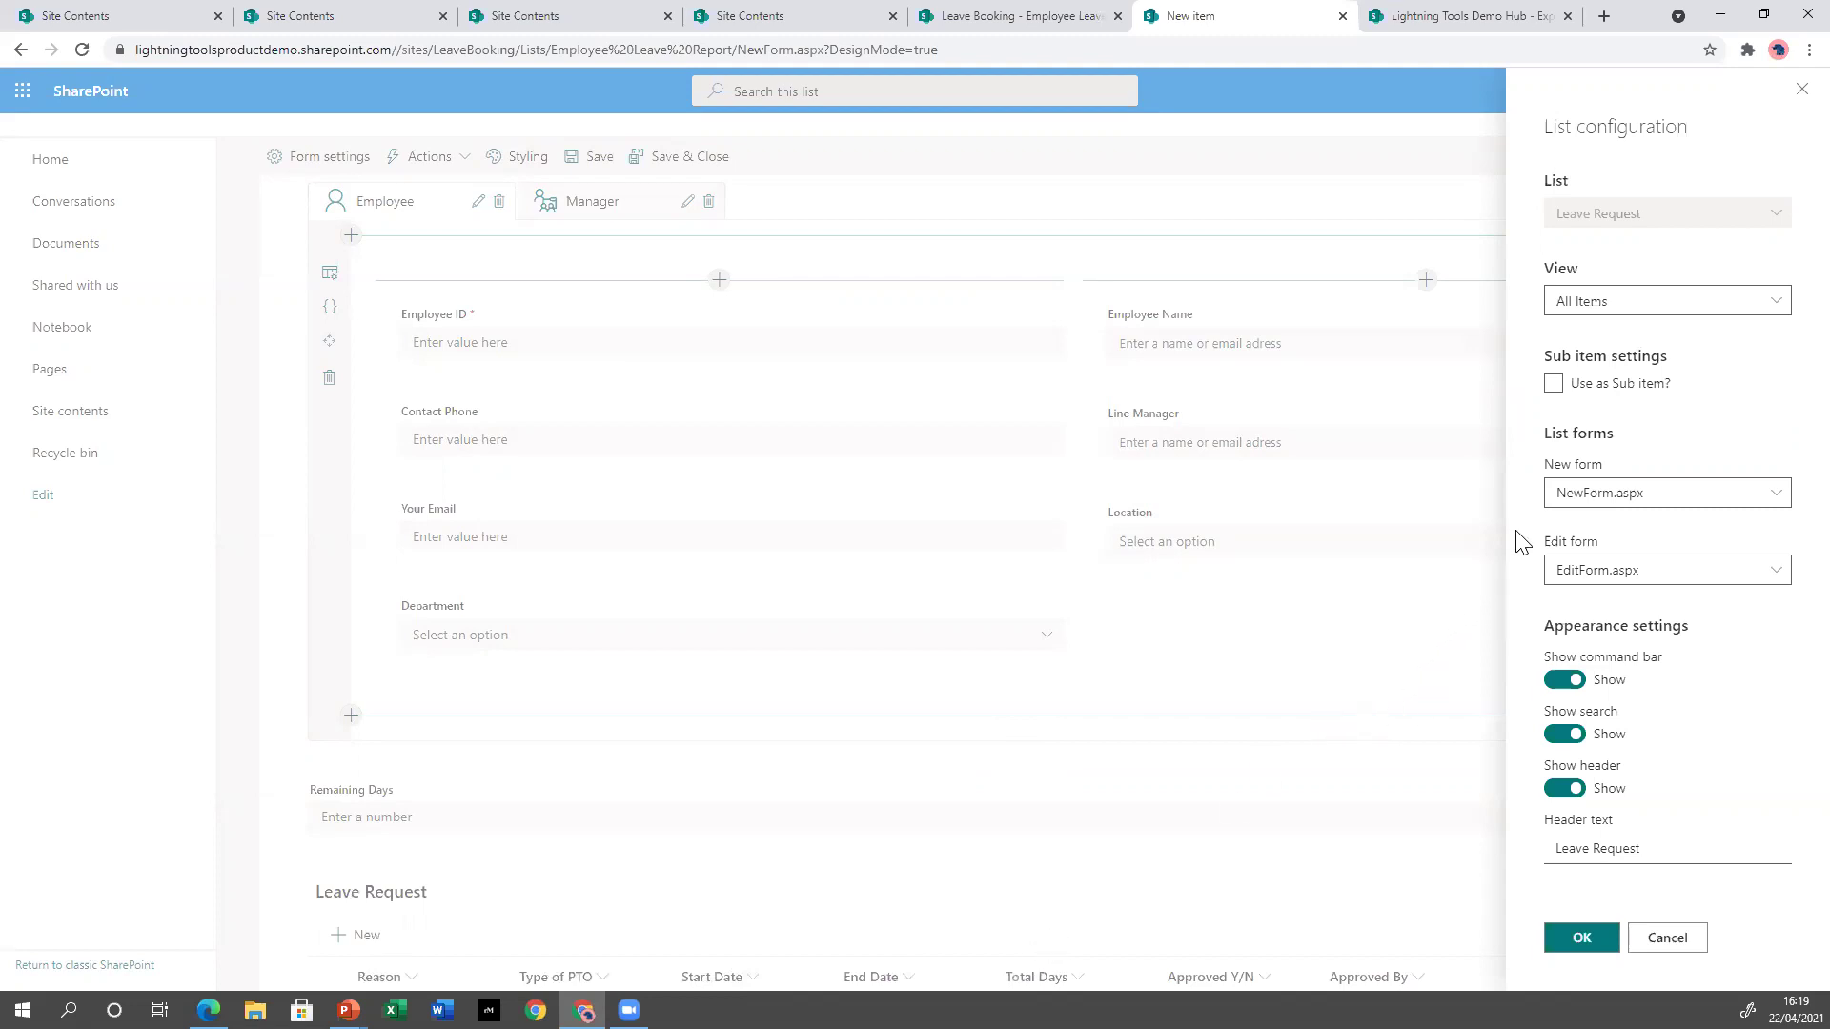
Use Leave Request entries as sub items linked by a new LookupToEmployee Leave Report lookup.
{"action": "left_click", "coordinate": [1554, 384]}
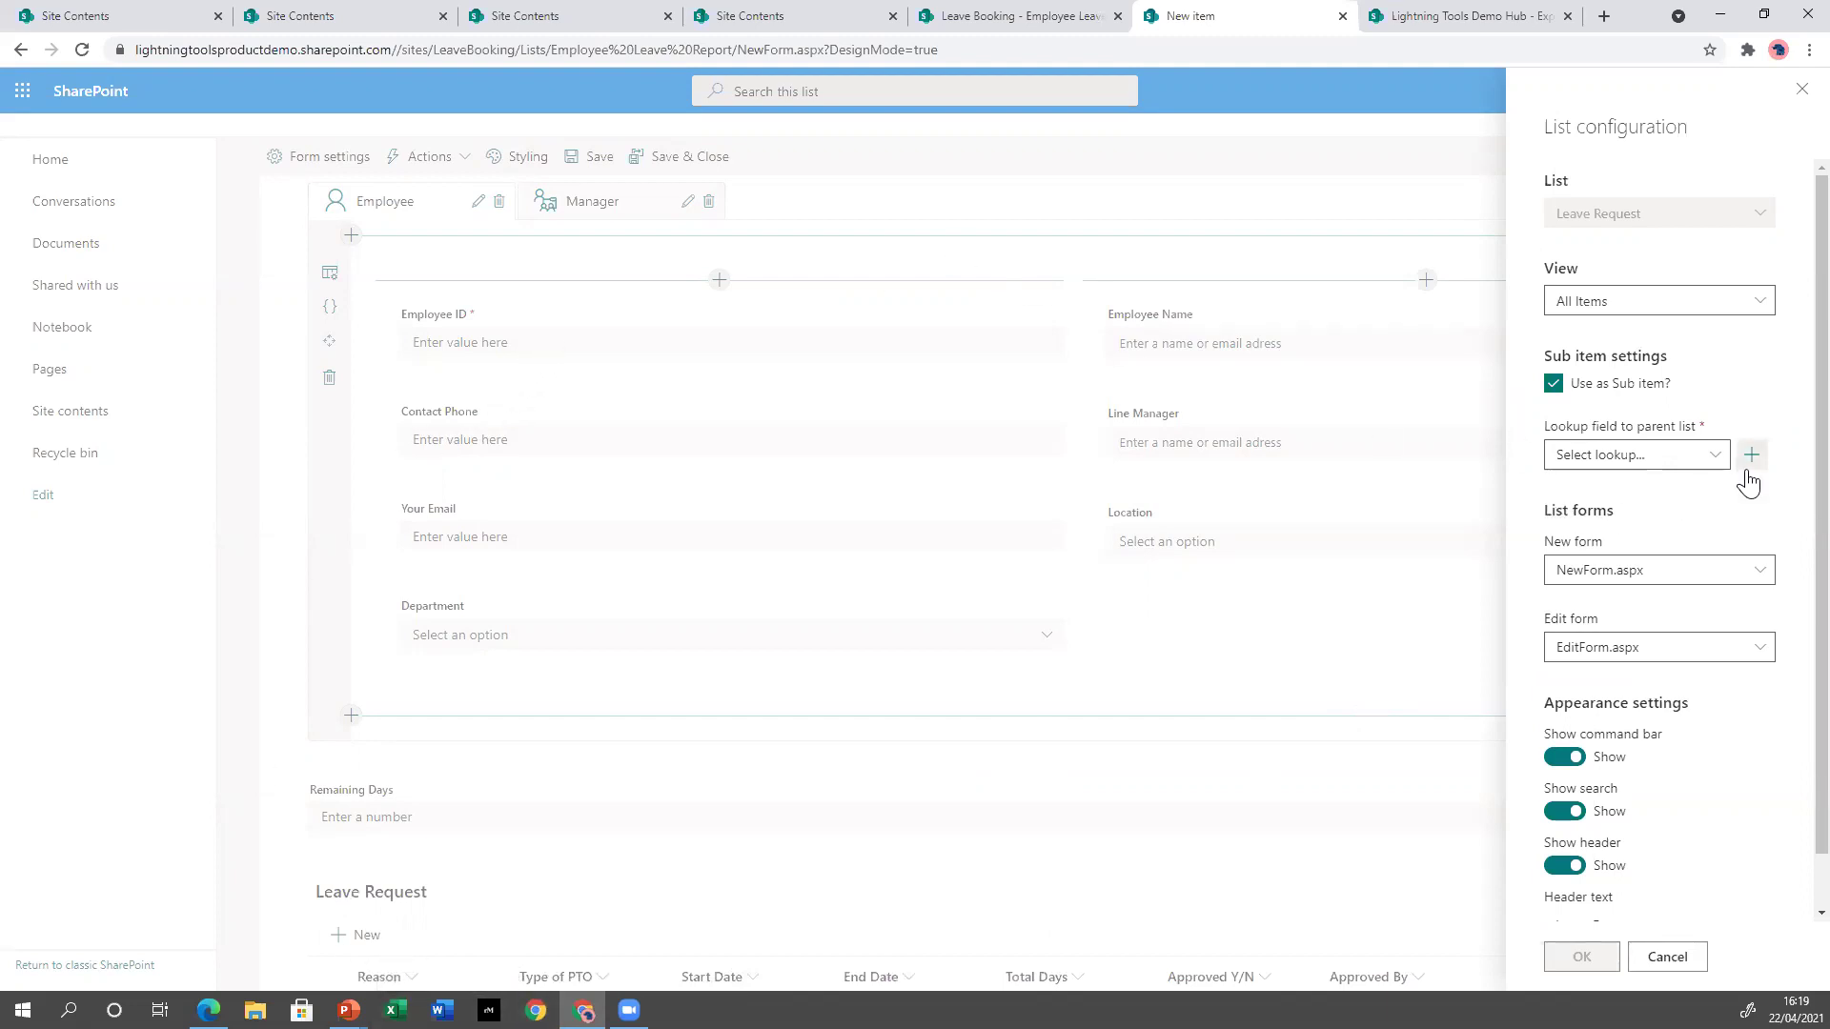
{"action": "left_click", "coordinate": [1662, 452]}
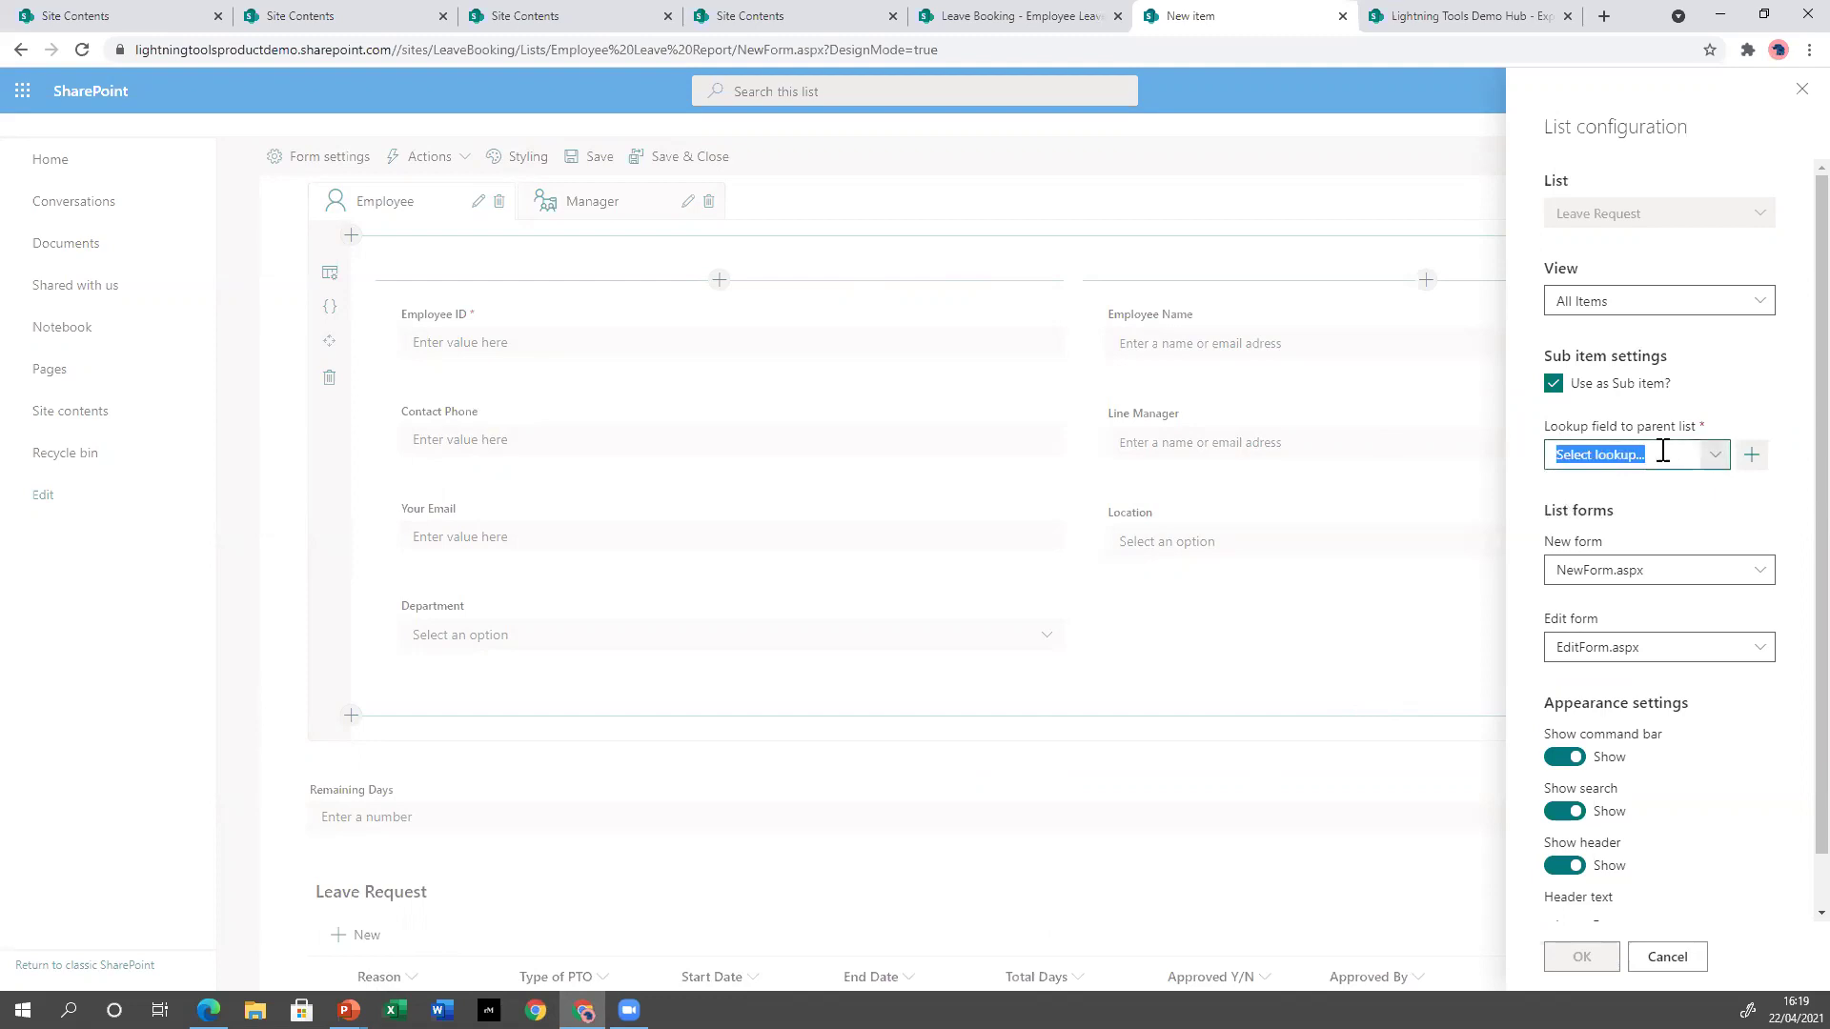
{"action": "left_click", "coordinate": [1752, 455]}
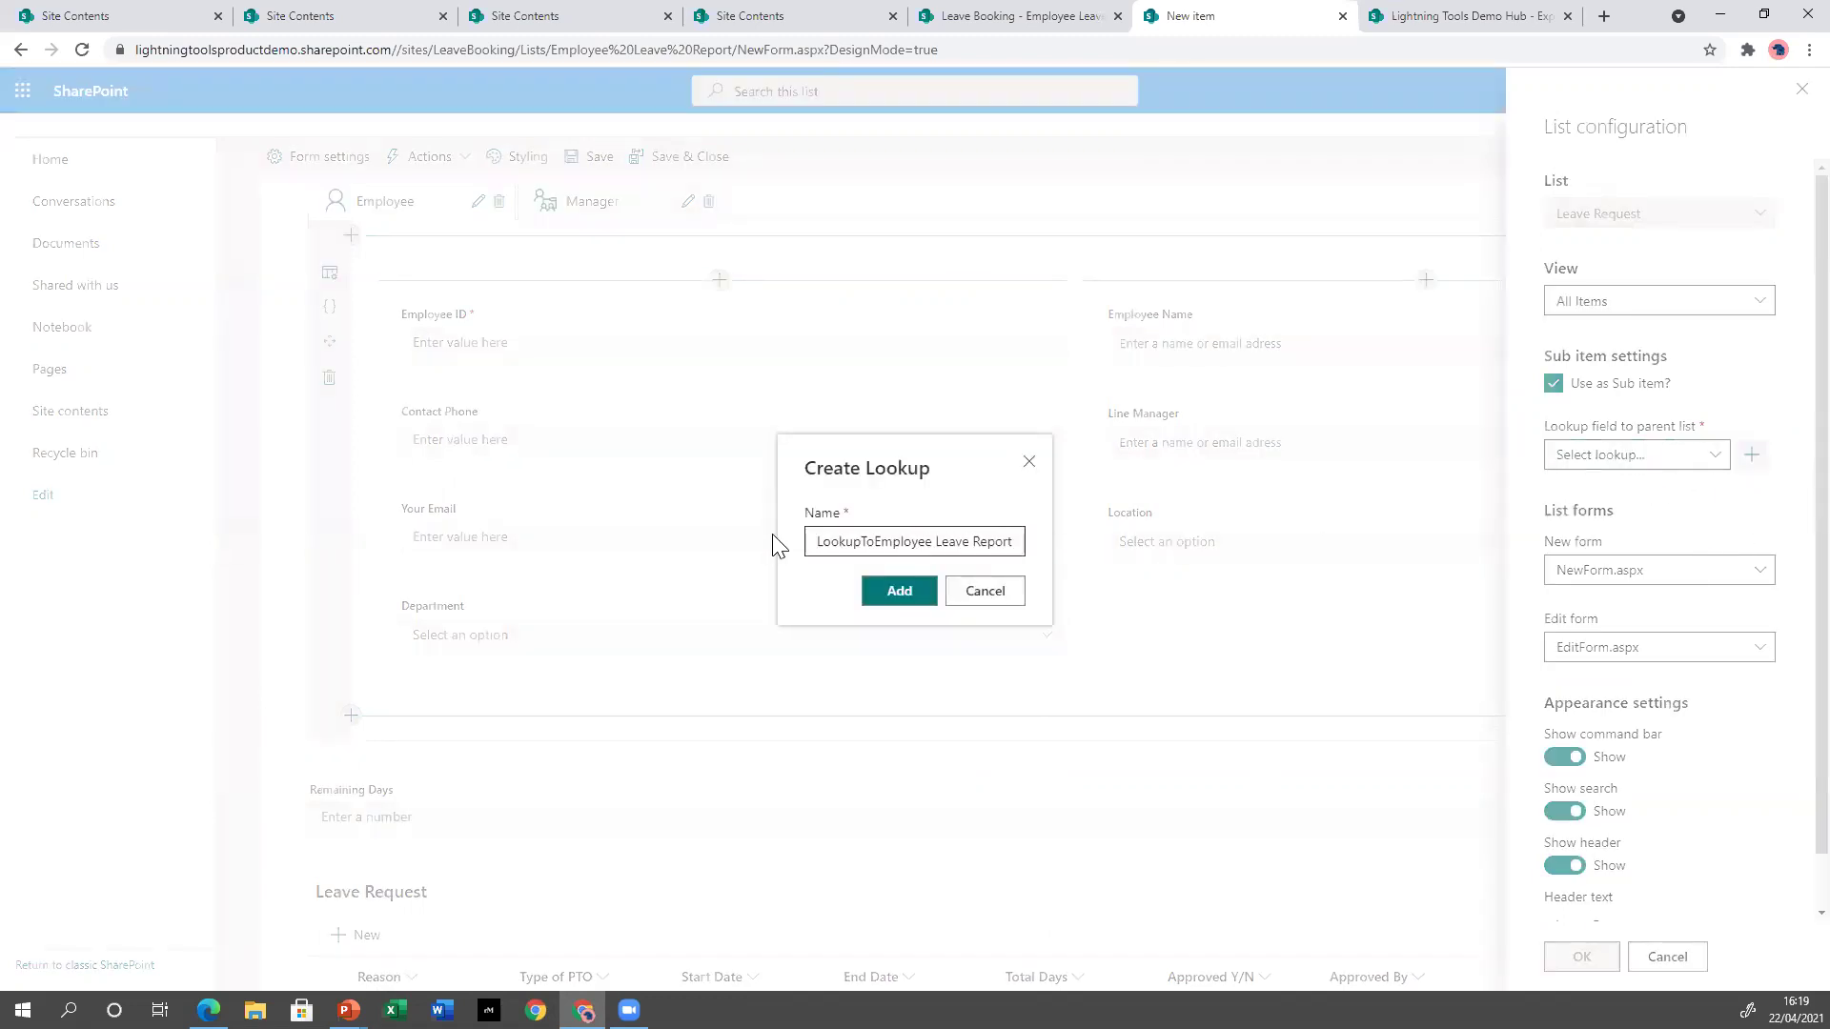
{"action": "left_click", "coordinate": [921, 592]}
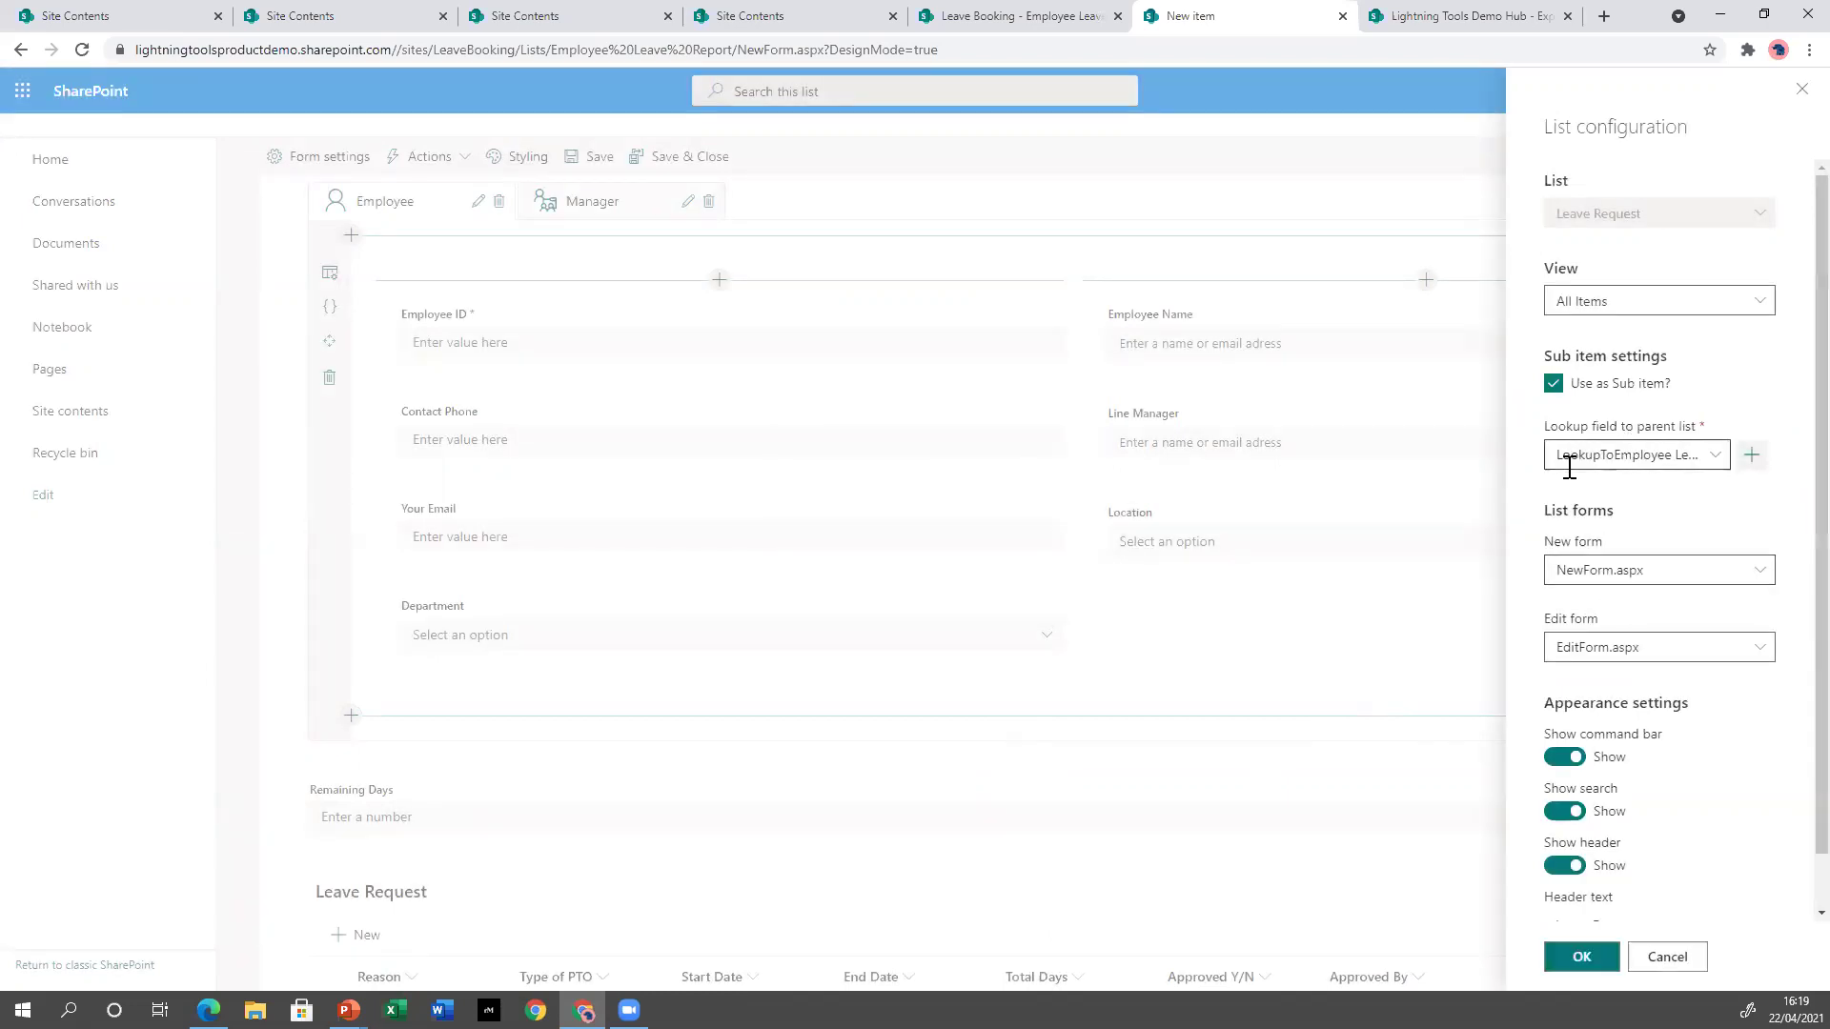
{"action": "scroll", "coordinate": [1707, 702], "scroll_direction": "down", "scroll_amount": 1}
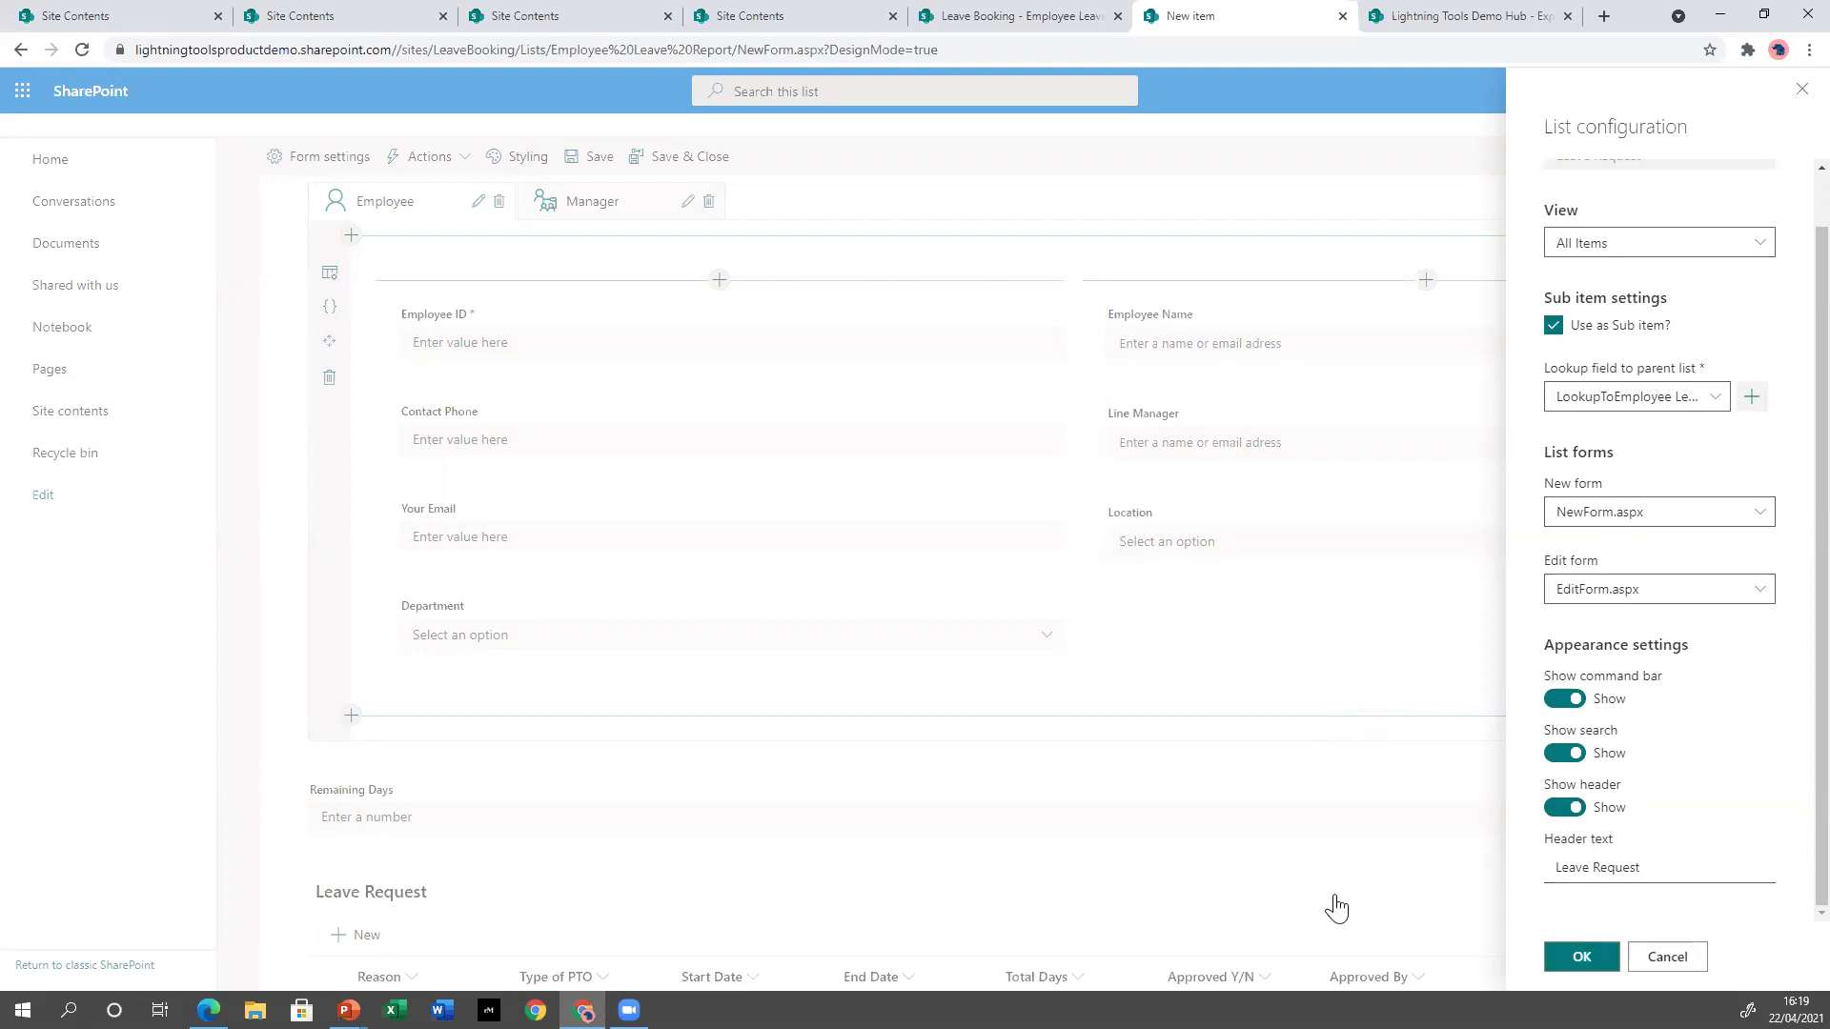
{"action": "left_click", "coordinate": [1578, 957]}
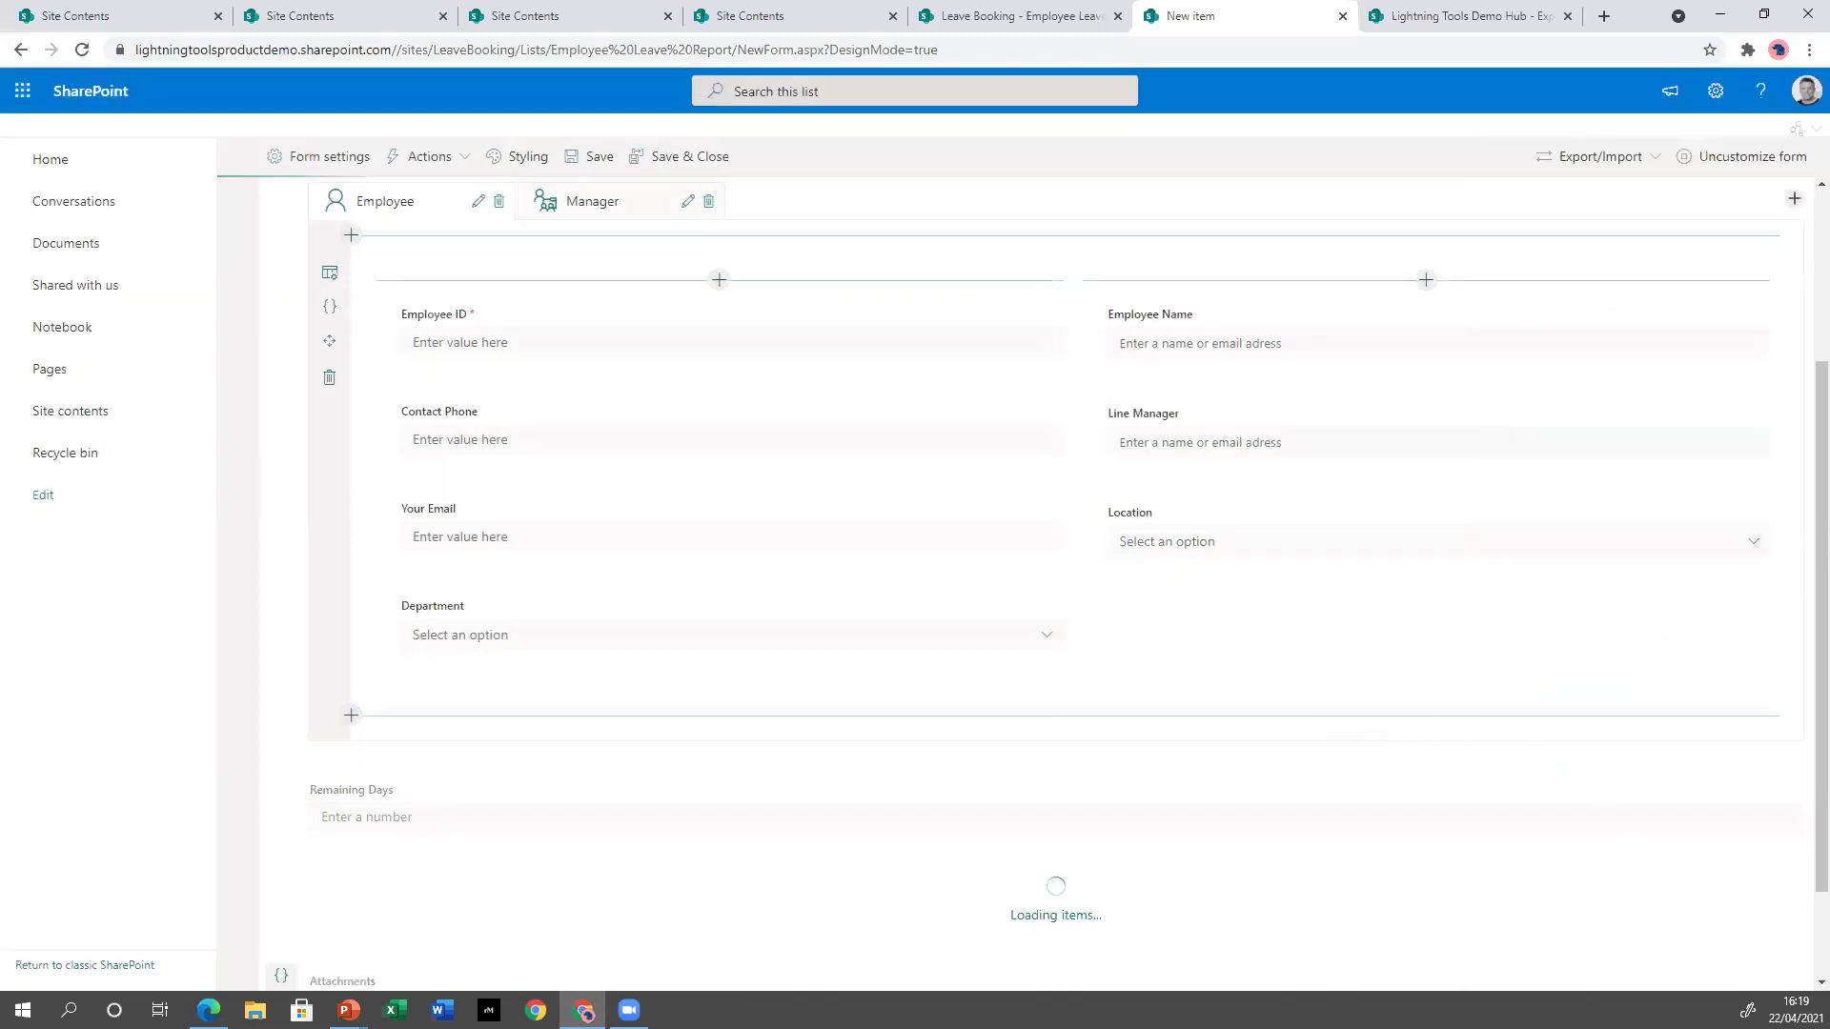
{"action": "scroll", "coordinate": [1426, 804], "scroll_direction": "down", "scroll_amount": 3}
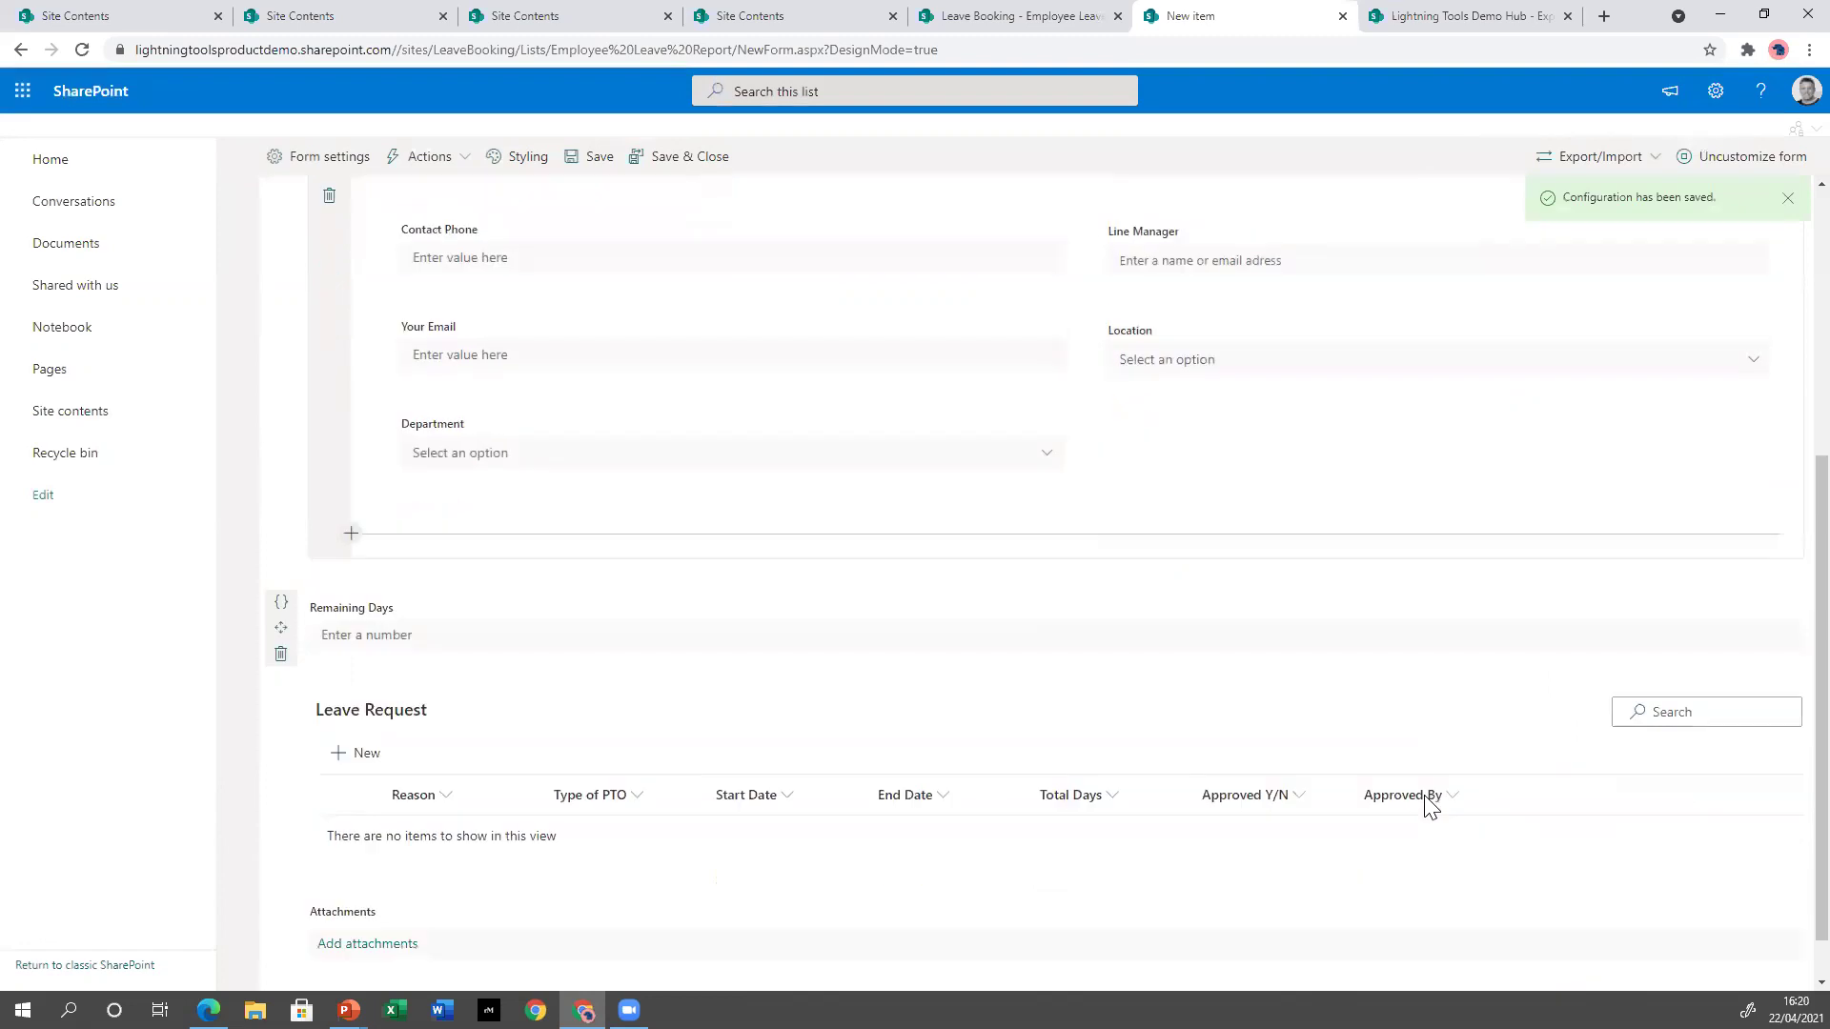
{"action": "scroll", "coordinate": [838, 777], "scroll_direction": "up", "scroll_amount": 5}
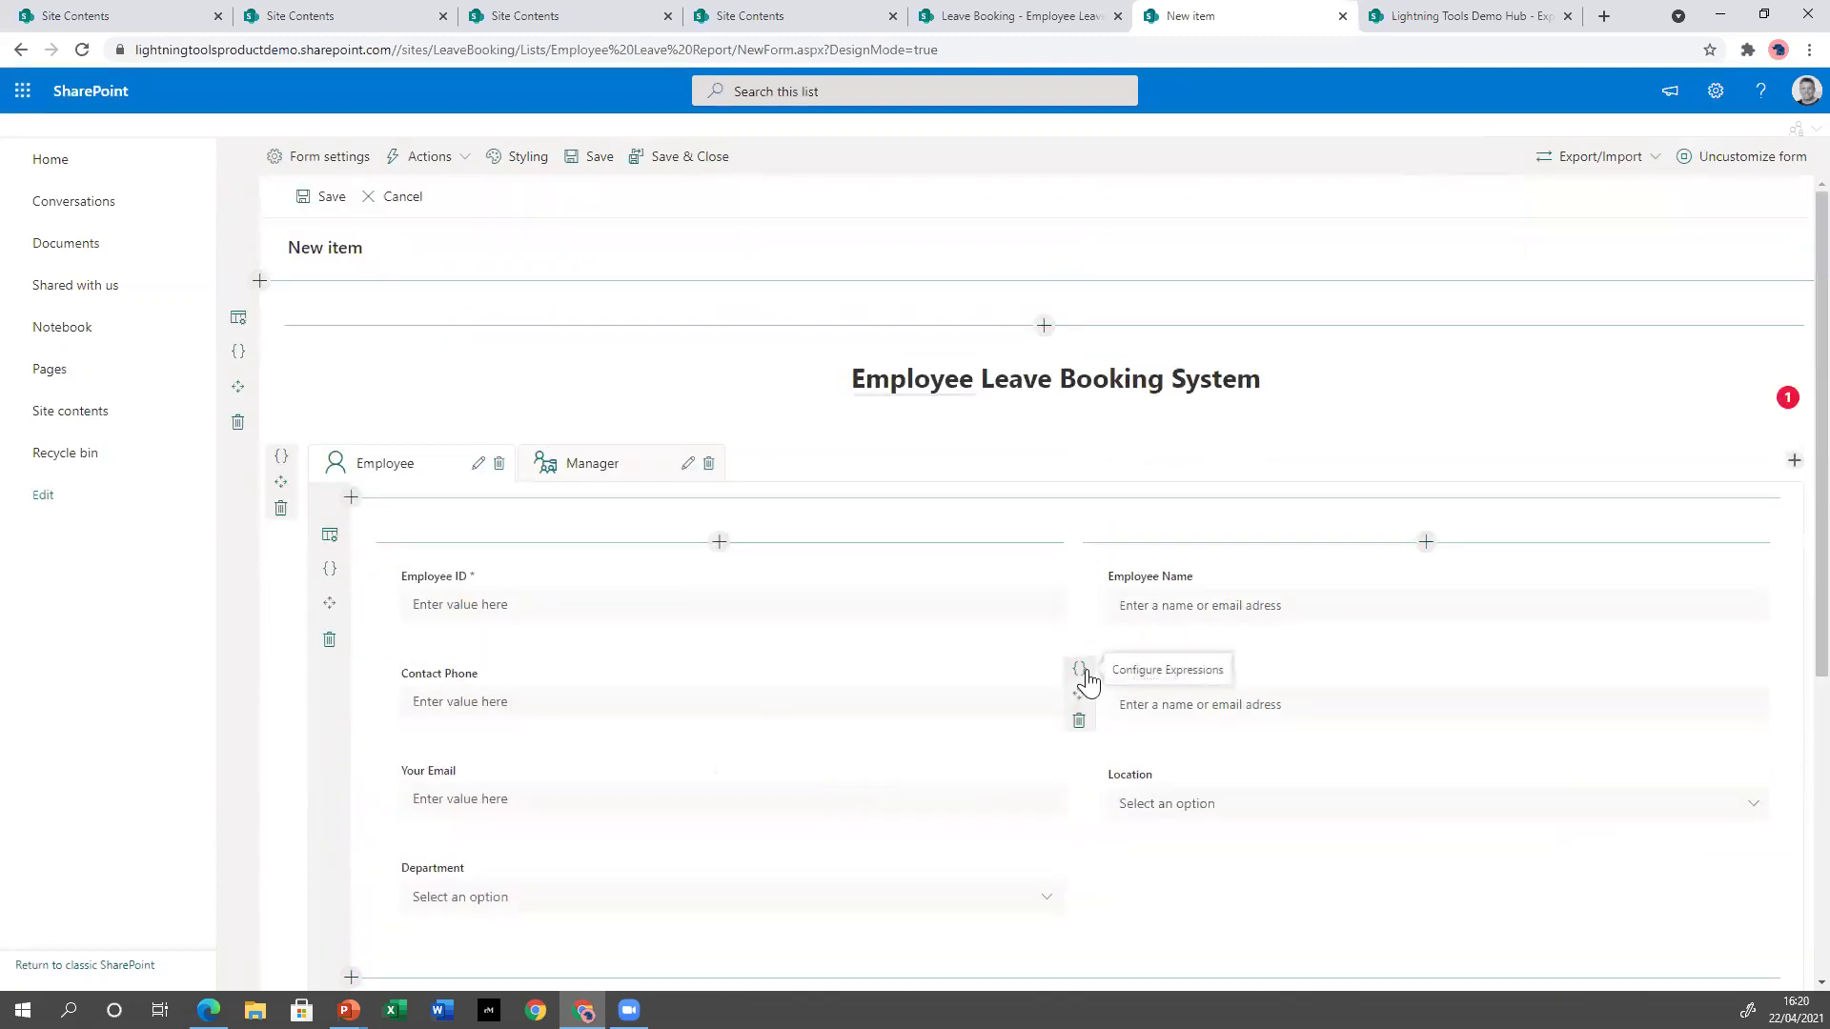
{"action": "scroll", "coordinate": [1008, 670], "scroll_direction": "down", "scroll_amount": 4}
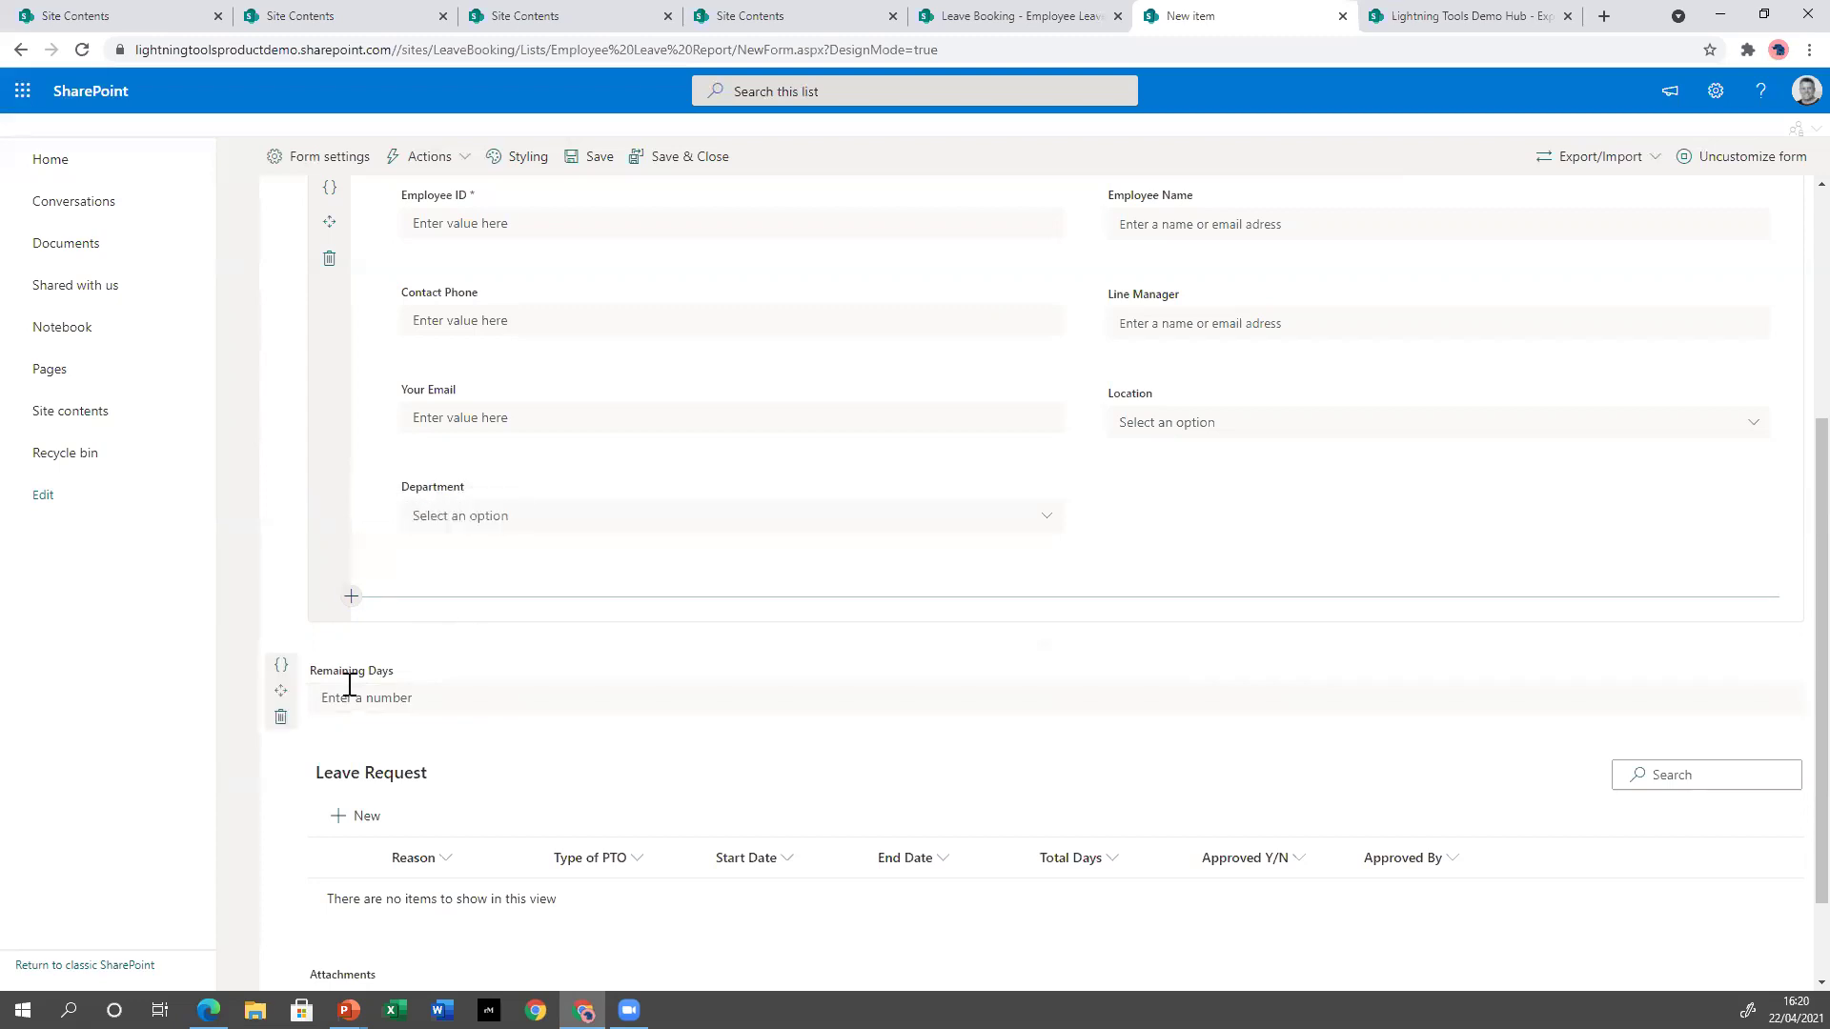
Give Remaining Days the calculated expression =[[AllocatedDays]]-[[Days taken]].
{"action": "left_click", "coordinate": [280, 667]}
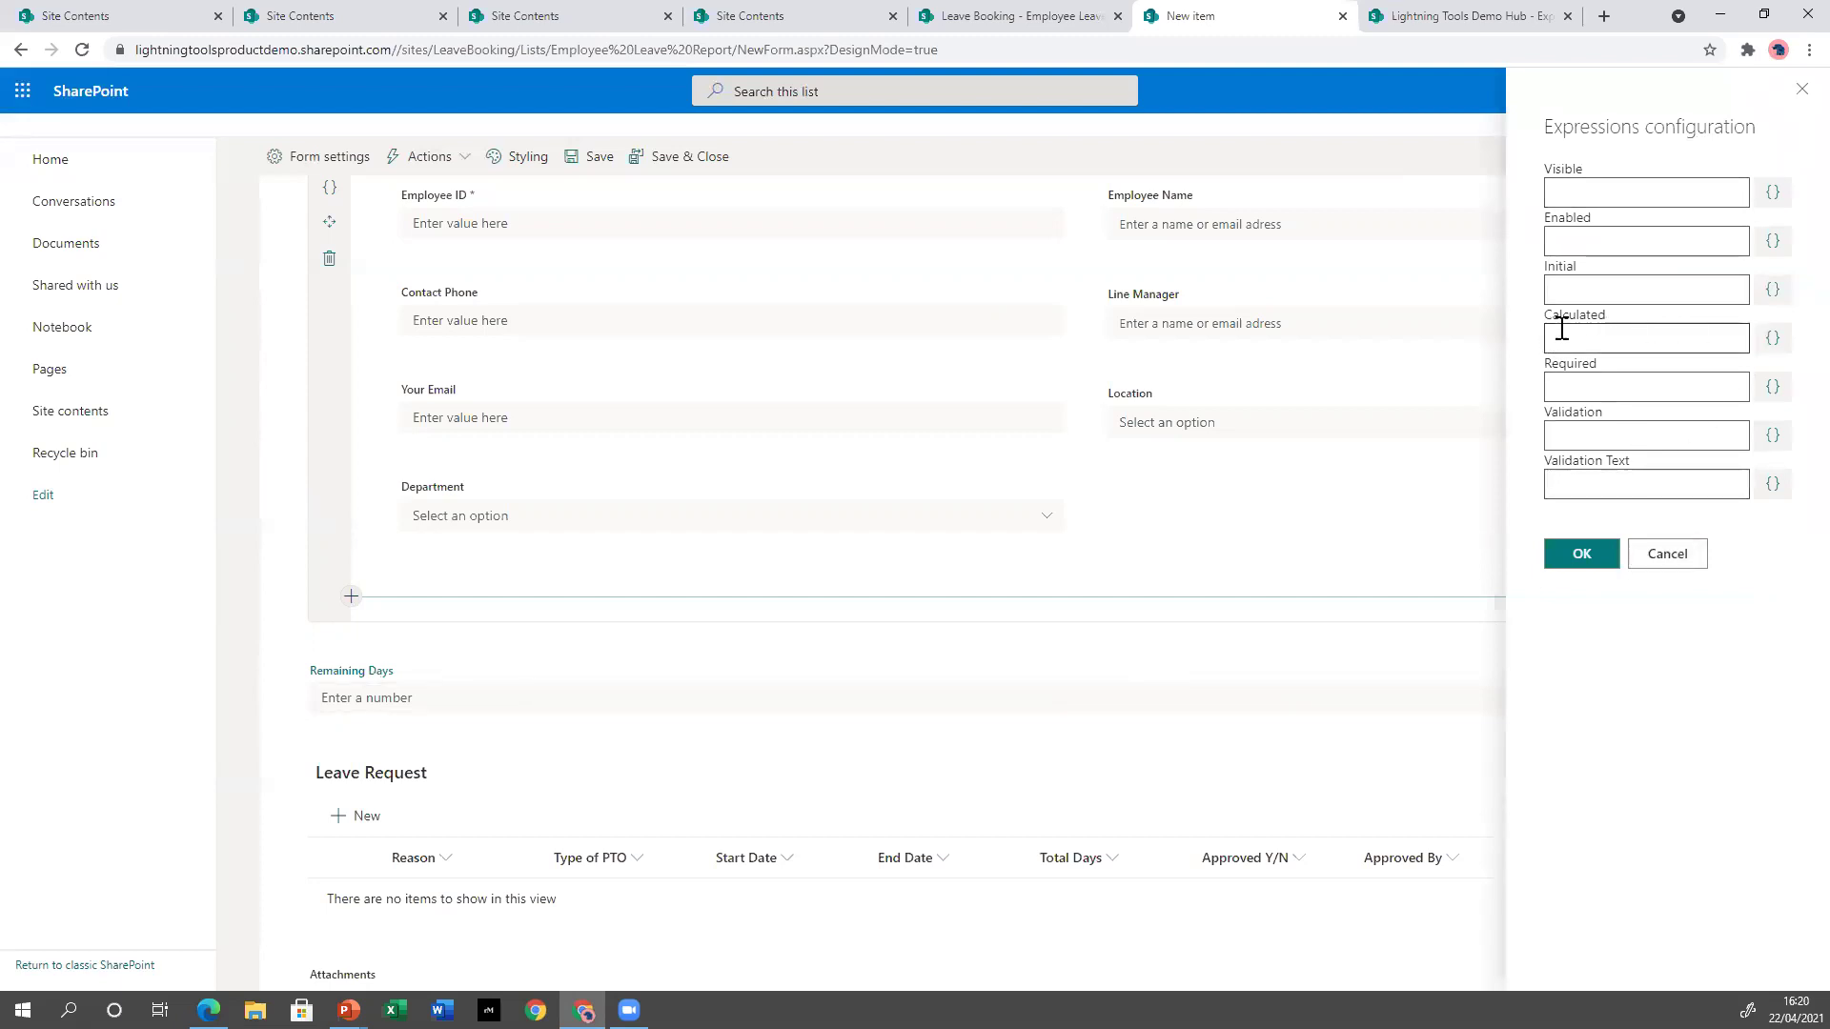
{"action": "left_click", "coordinate": [1773, 338]}
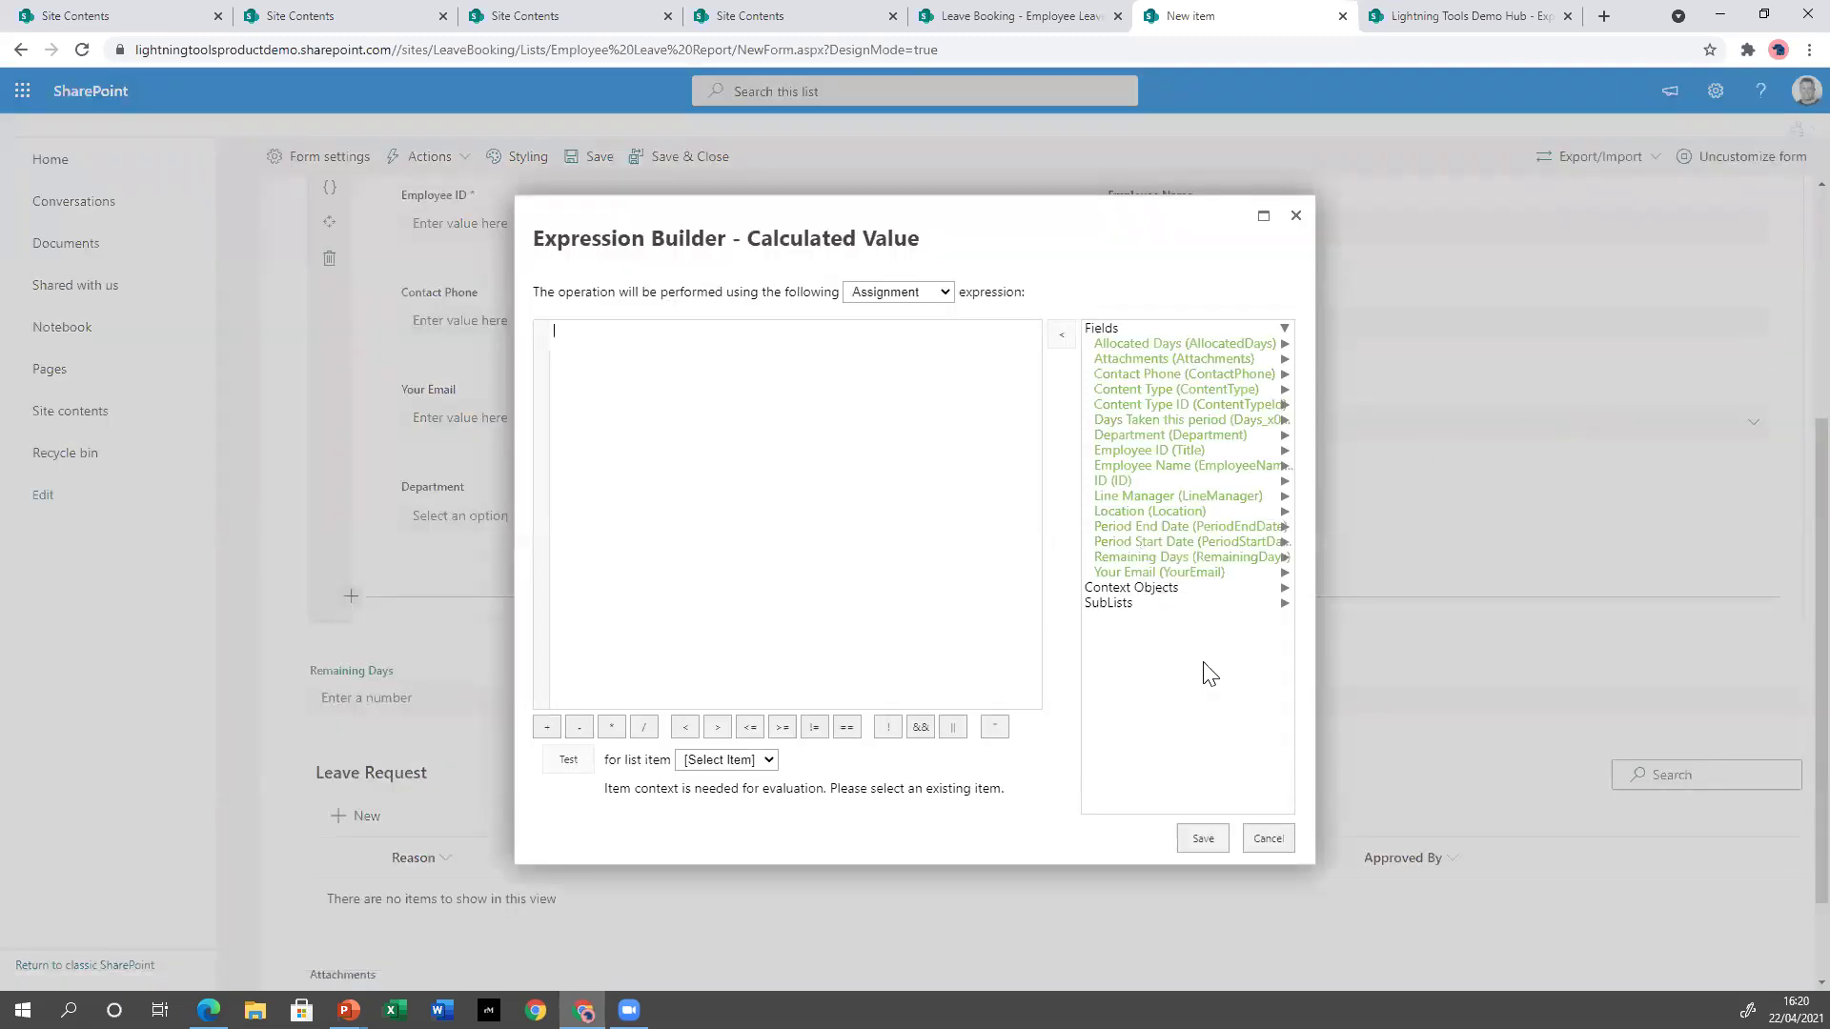
{"action": "double_click", "coordinate": [1163, 343]}
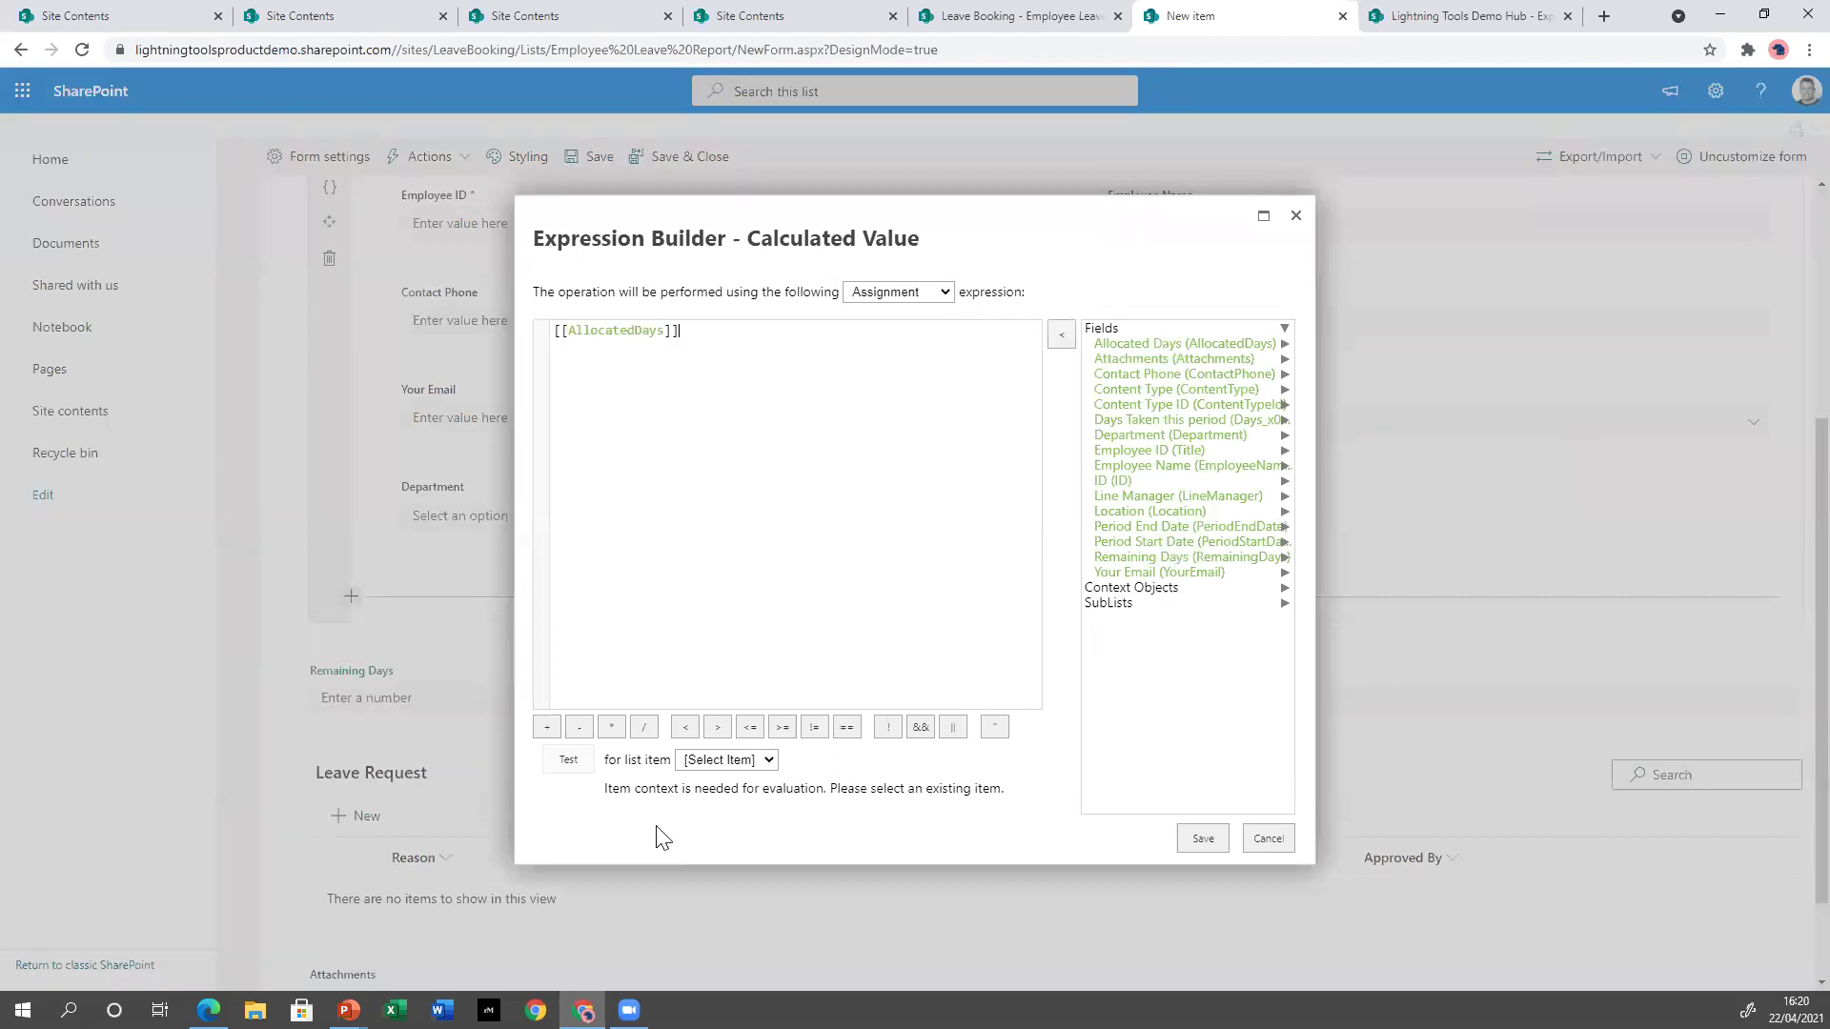
{"action": "left_click", "coordinate": [581, 732]}
{"action": "double_click", "coordinate": [1155, 417]}
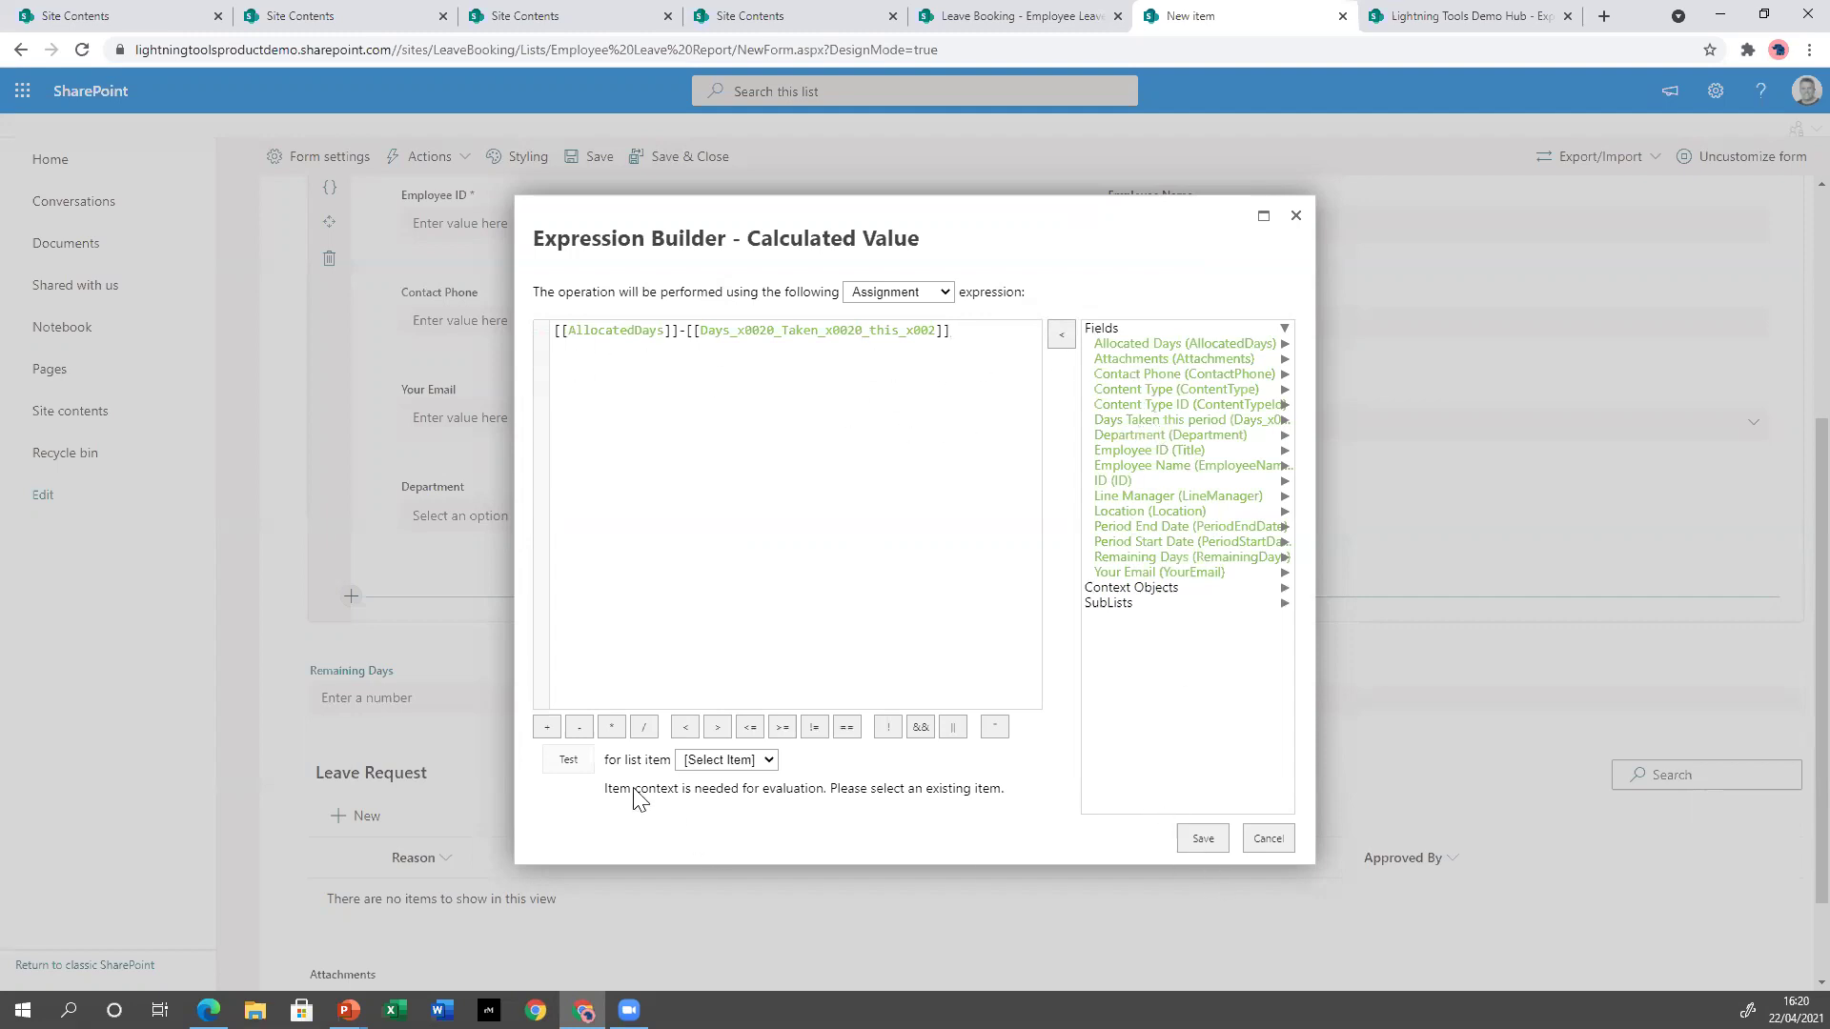
{"action": "left_click", "coordinate": [1203, 839]}
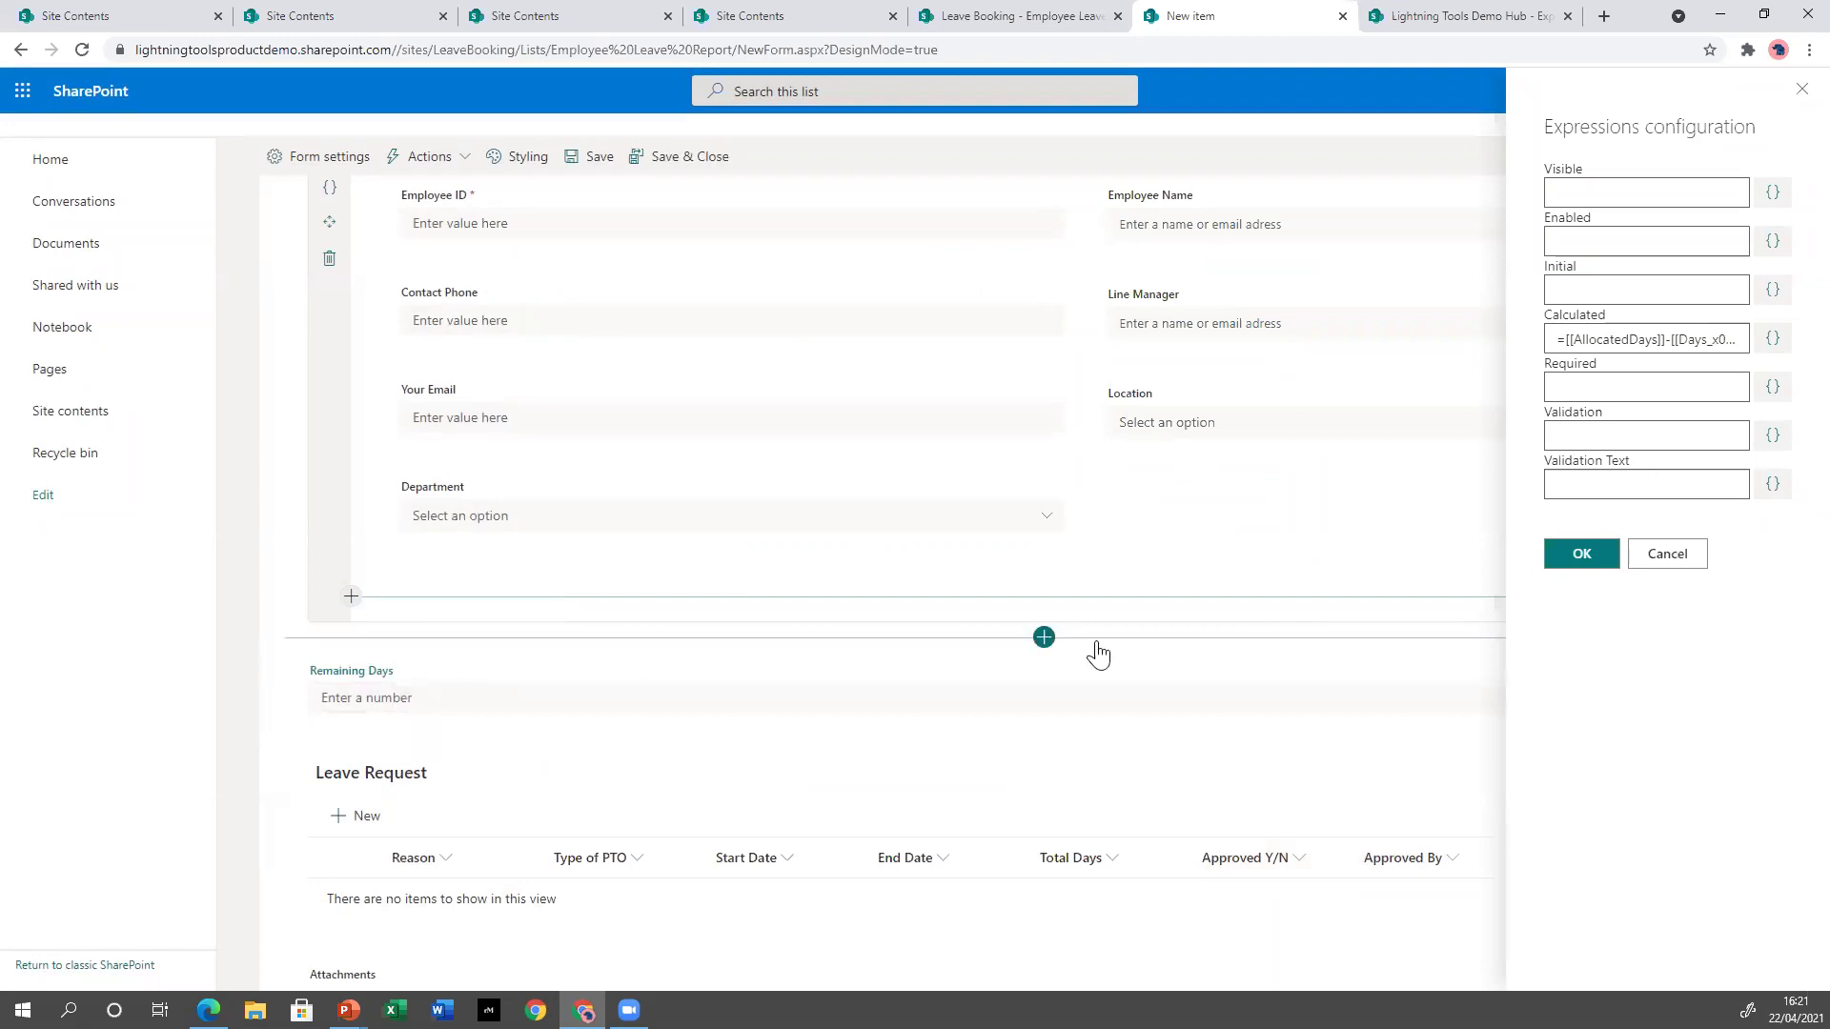
{"action": "left_click", "coordinate": [1581, 554]}
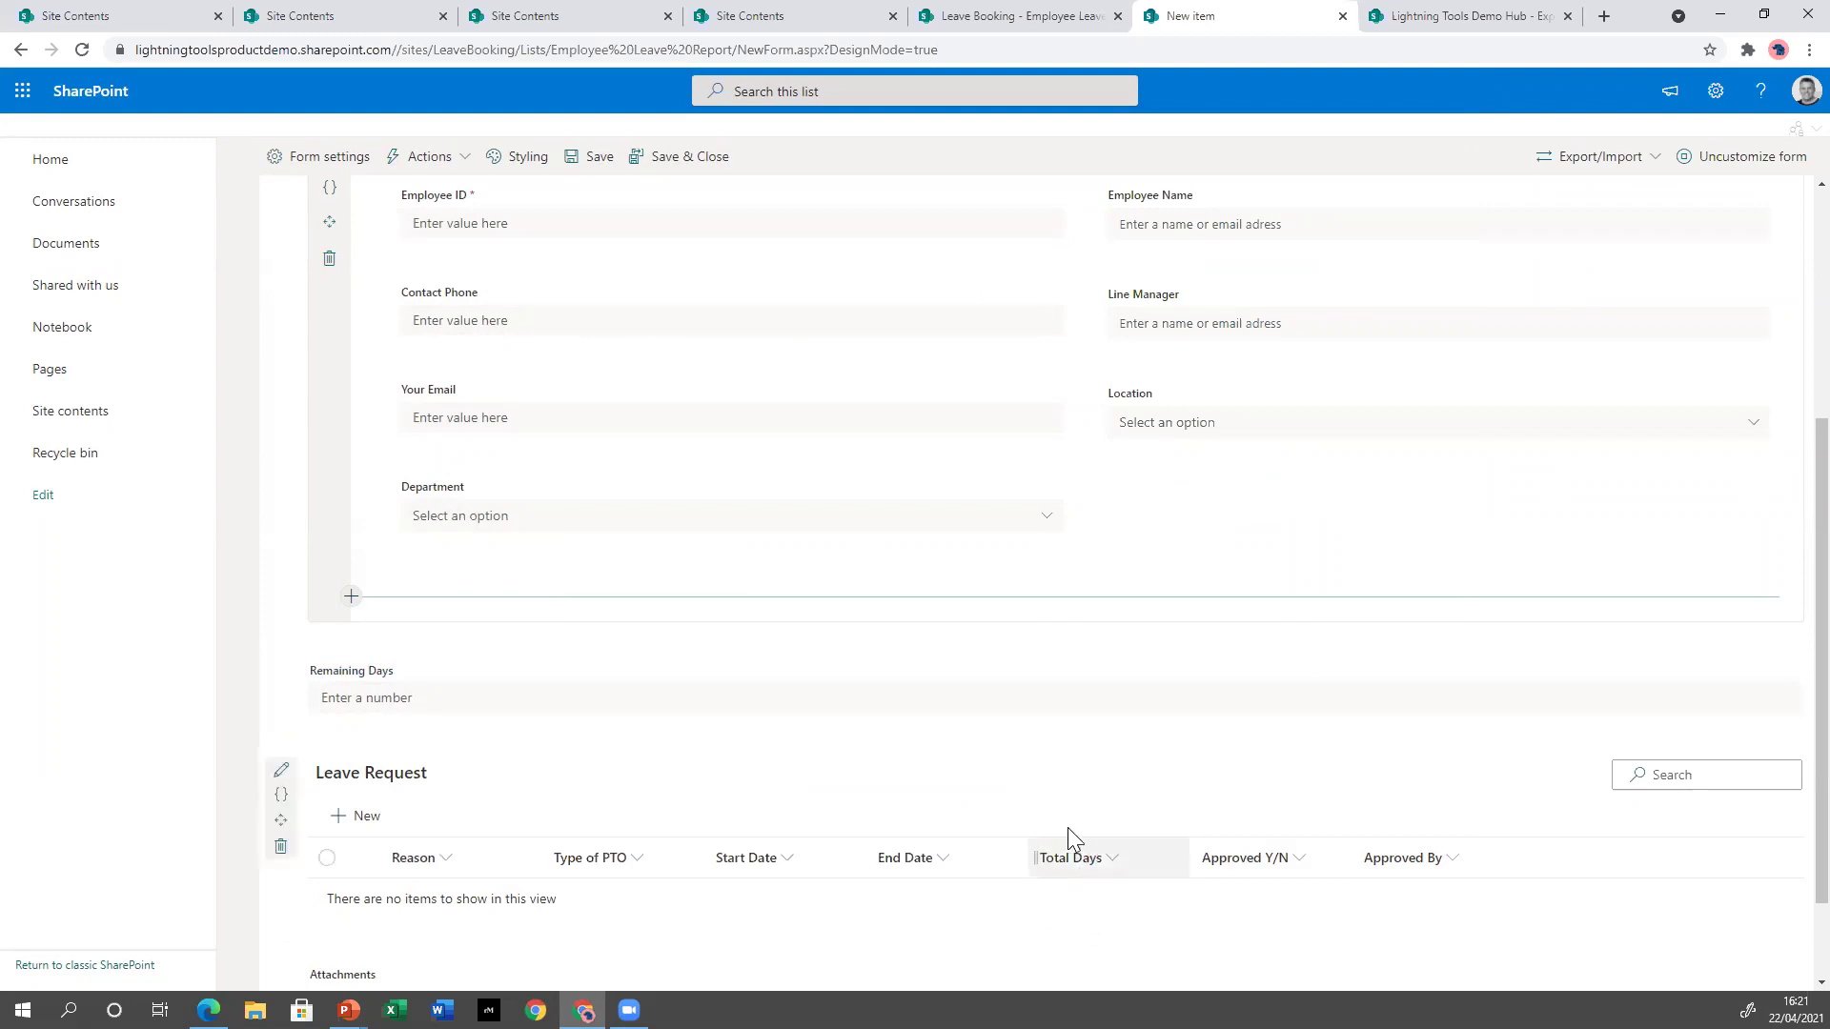
On the Manager tab, set Days Taken this period to the Sum of Leave Request Total Days.
{"action": "scroll", "coordinate": [915, 715], "scroll_direction": "up", "scroll_amount": 2}
{"action": "left_click", "coordinate": [607, 293]}
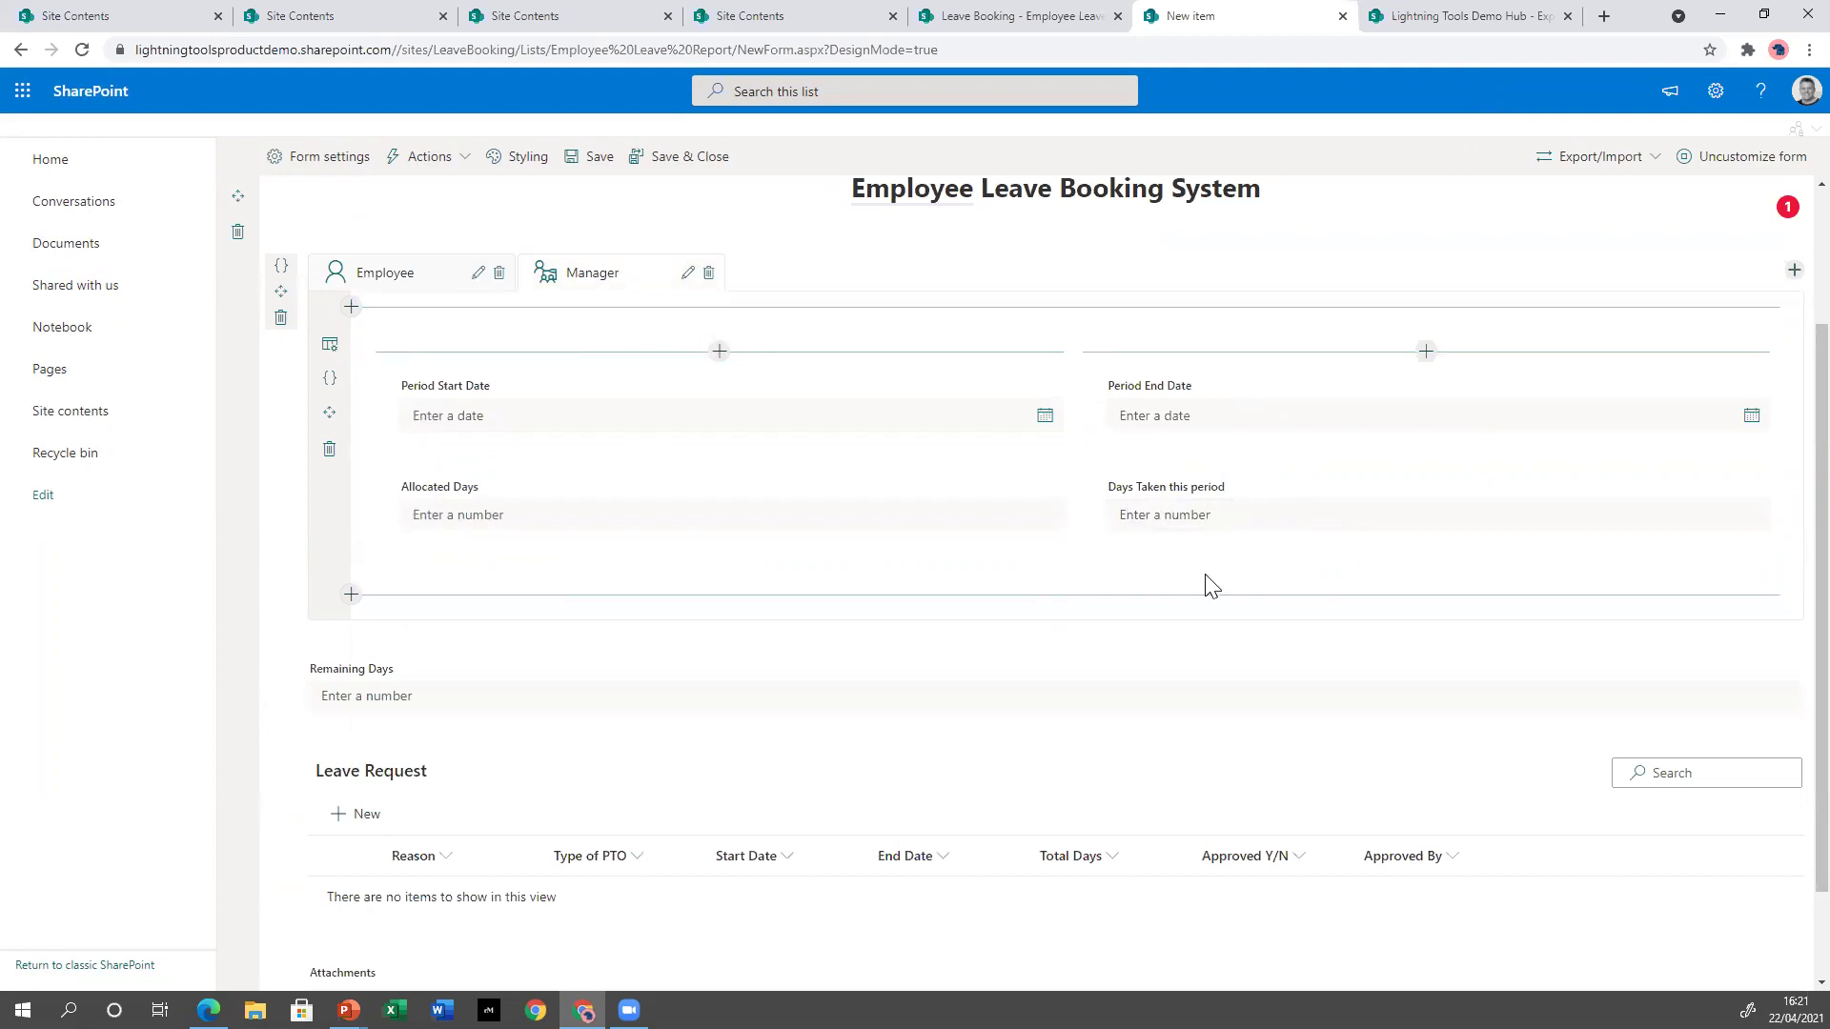
{"action": "left_click", "coordinate": [1081, 486]}
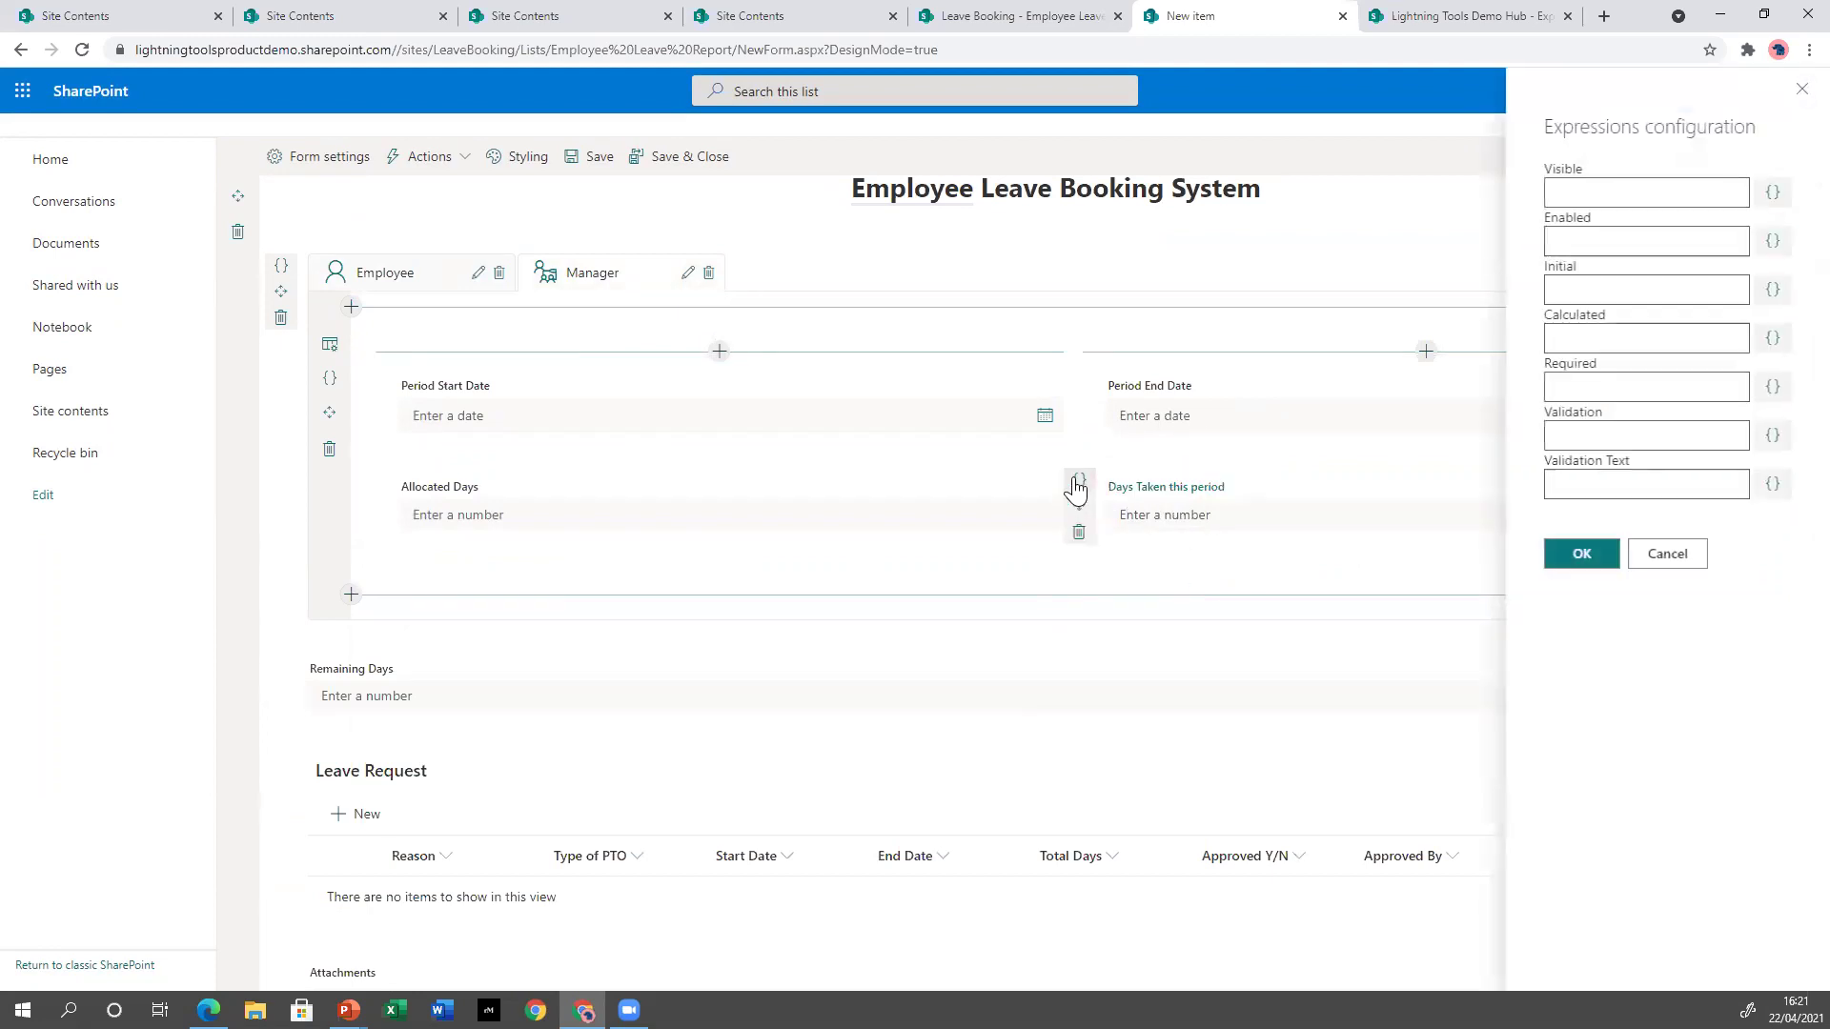
{"action": "left_click", "coordinate": [1773, 337]}
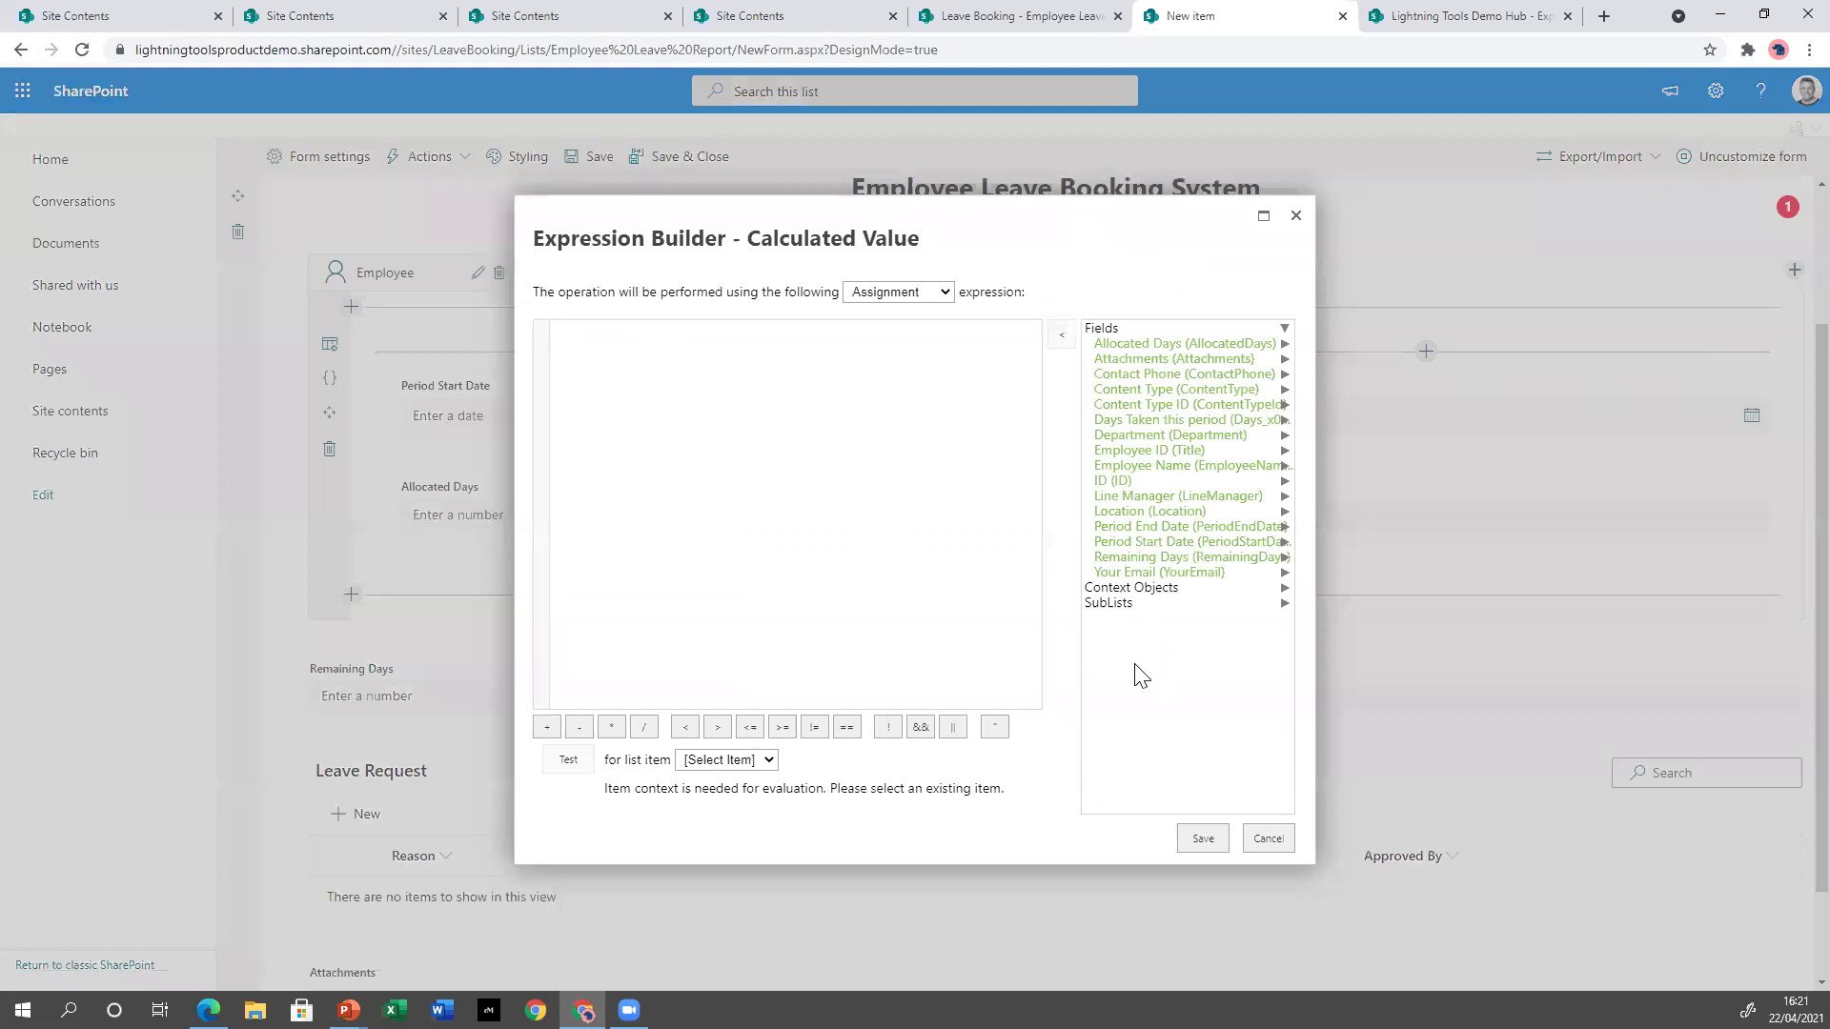
{"action": "left_click", "coordinate": [1111, 603]}
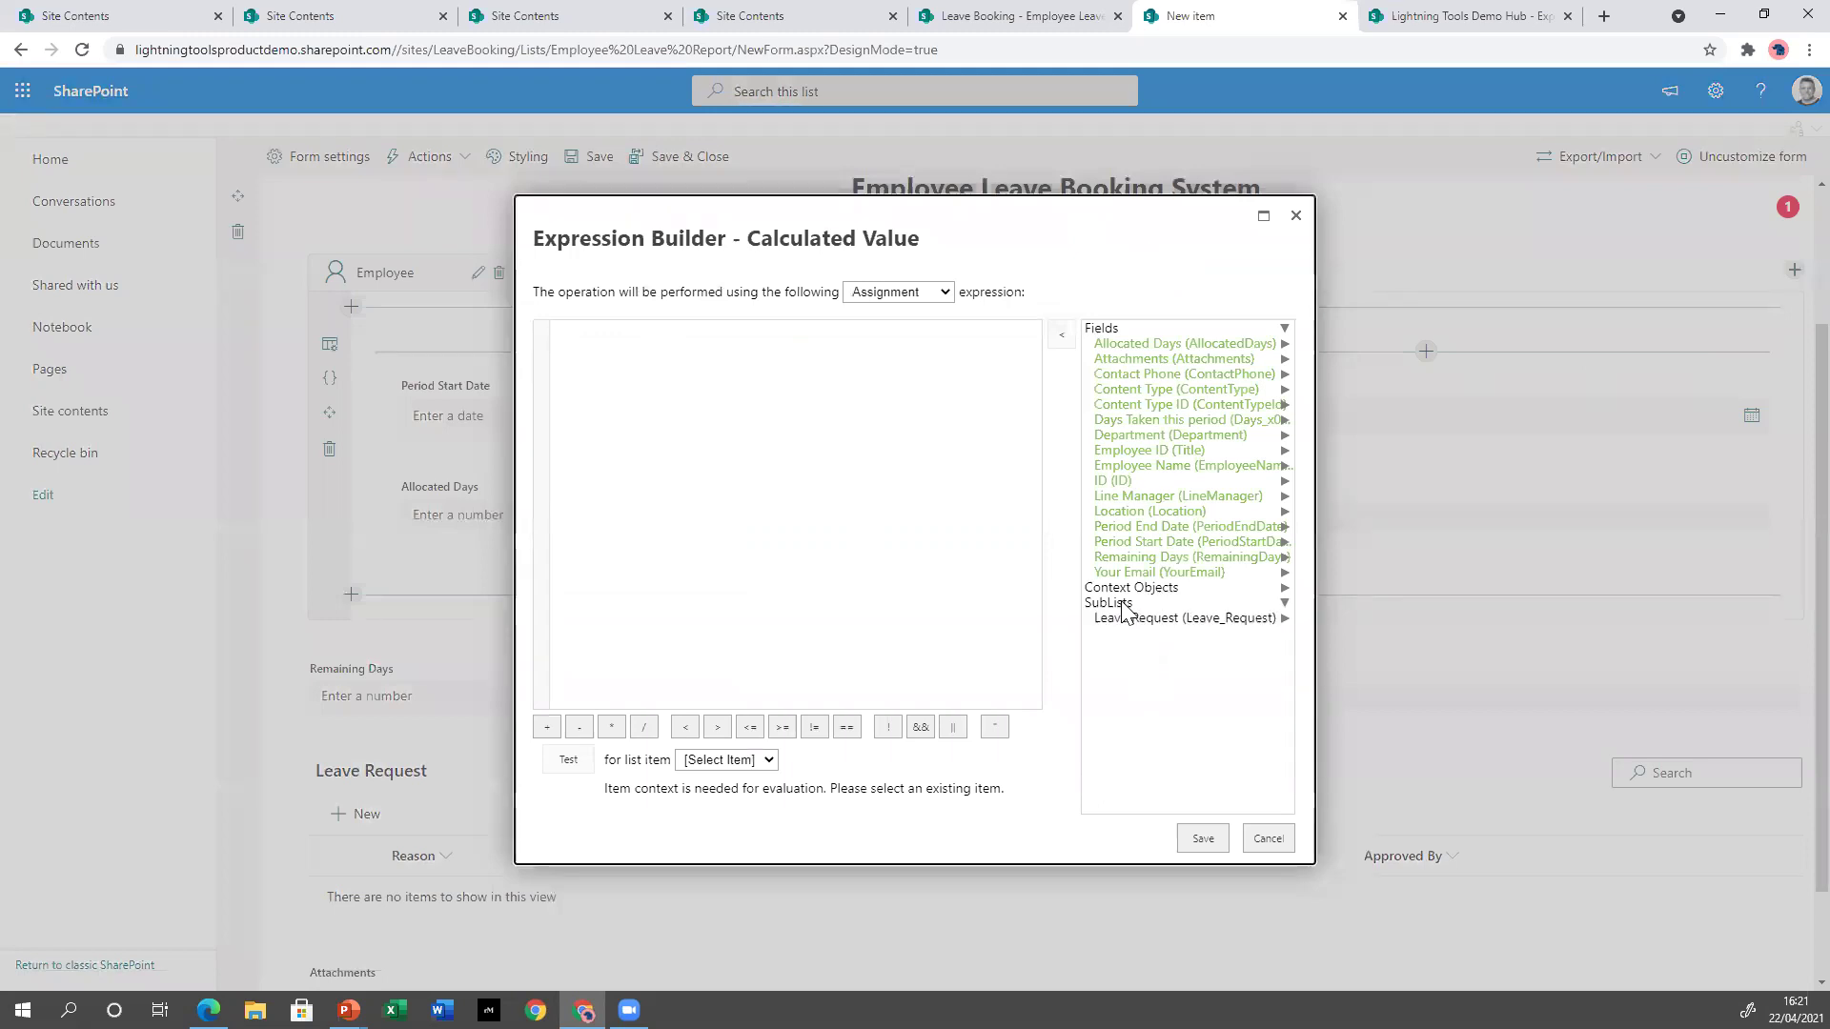
{"action": "left_click", "coordinate": [1176, 619]}
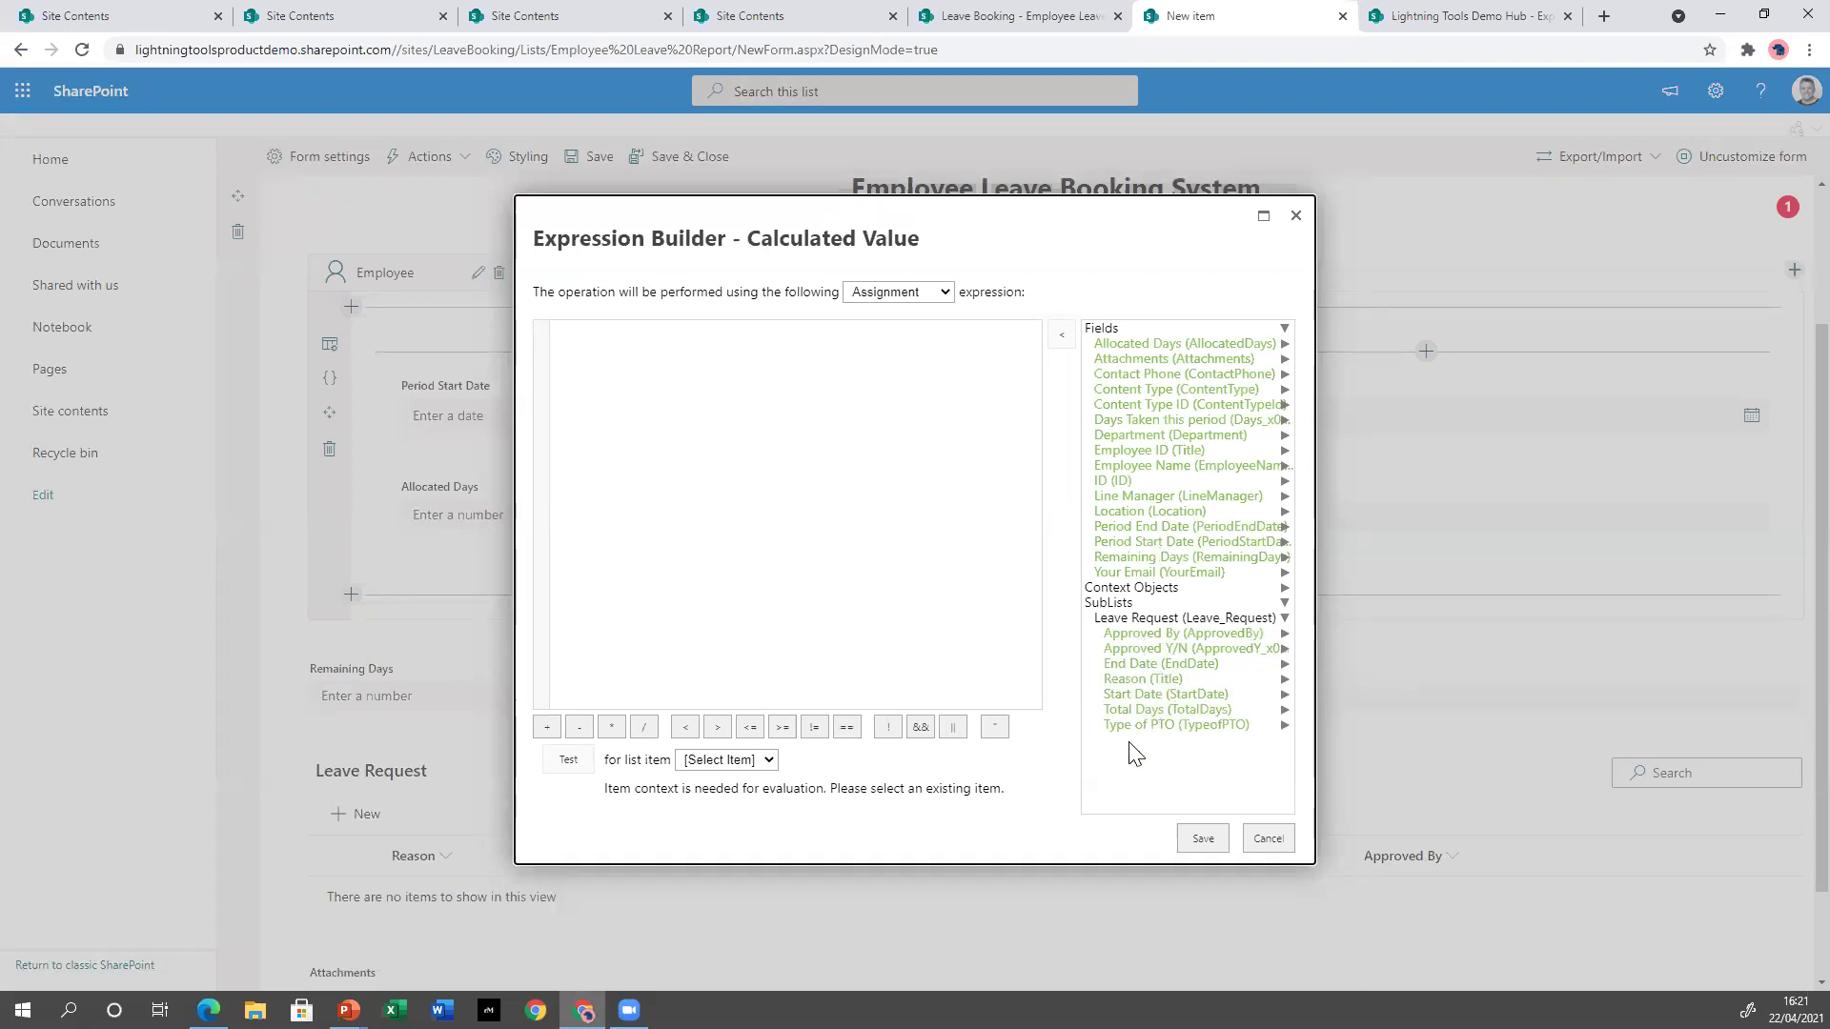
{"action": "left_click", "coordinate": [1170, 711]}
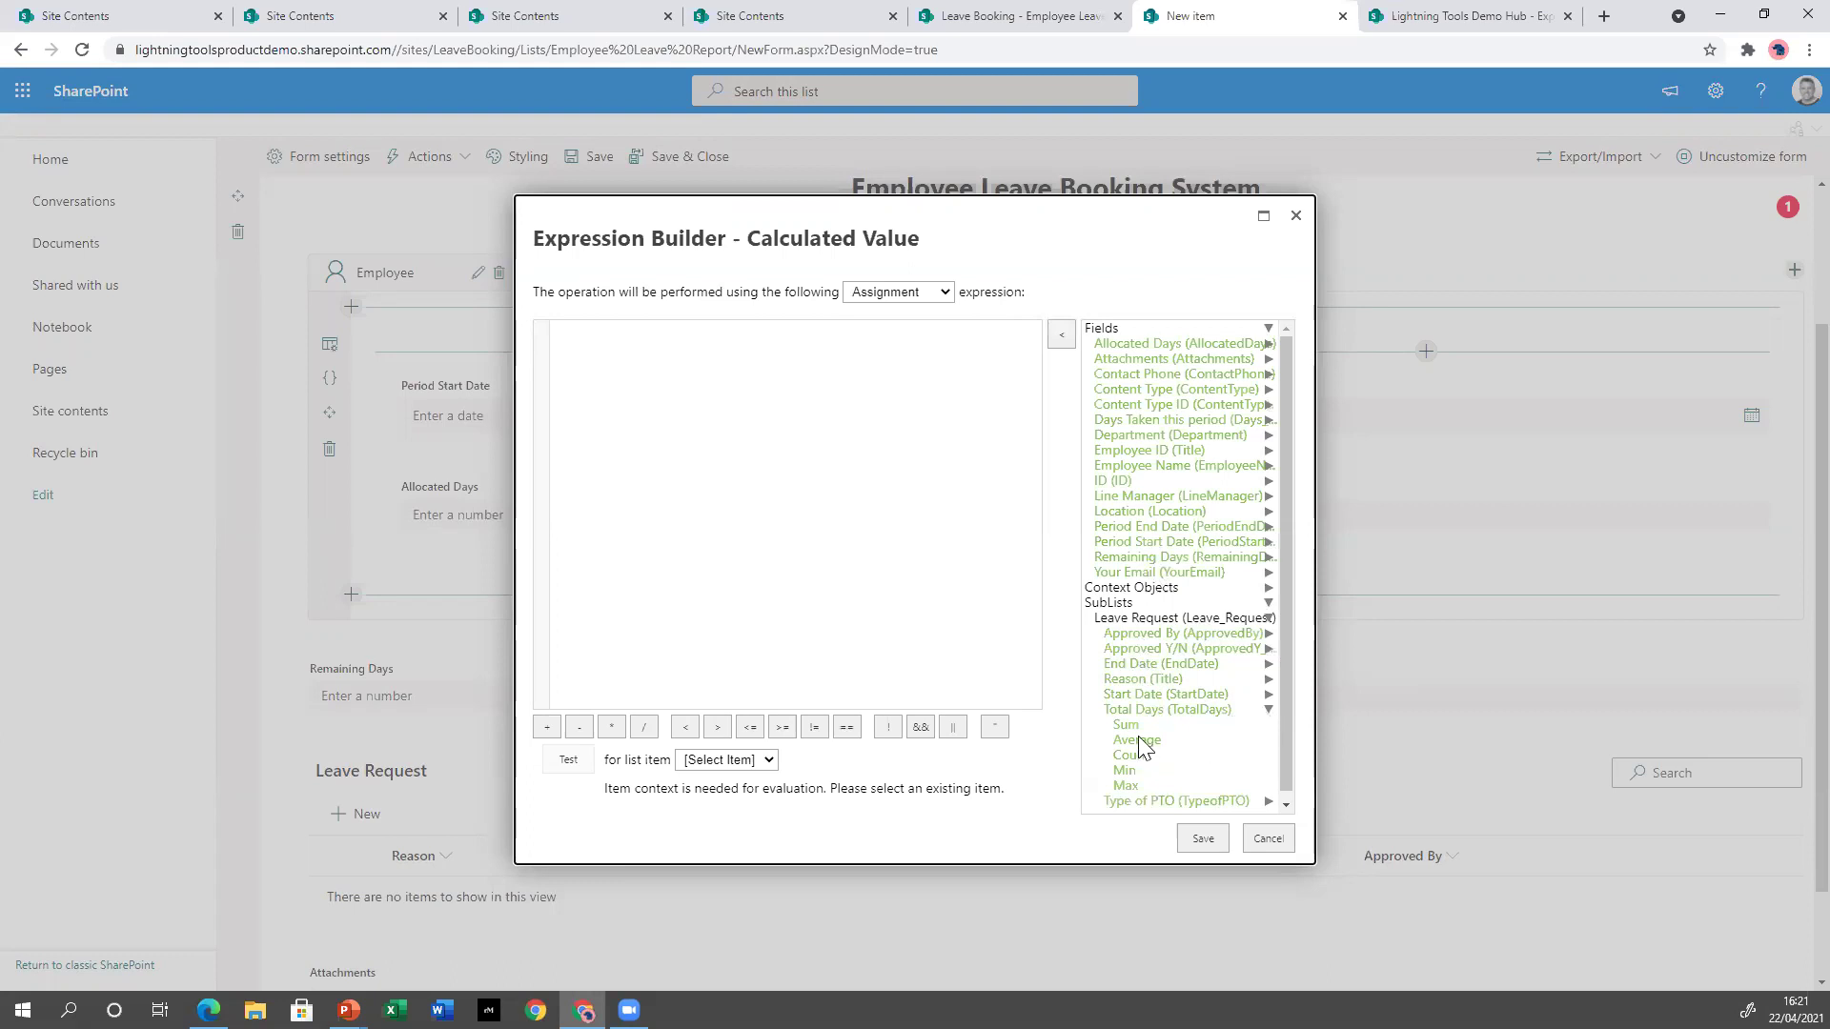
{"action": "left_click", "coordinate": [1130, 725]}
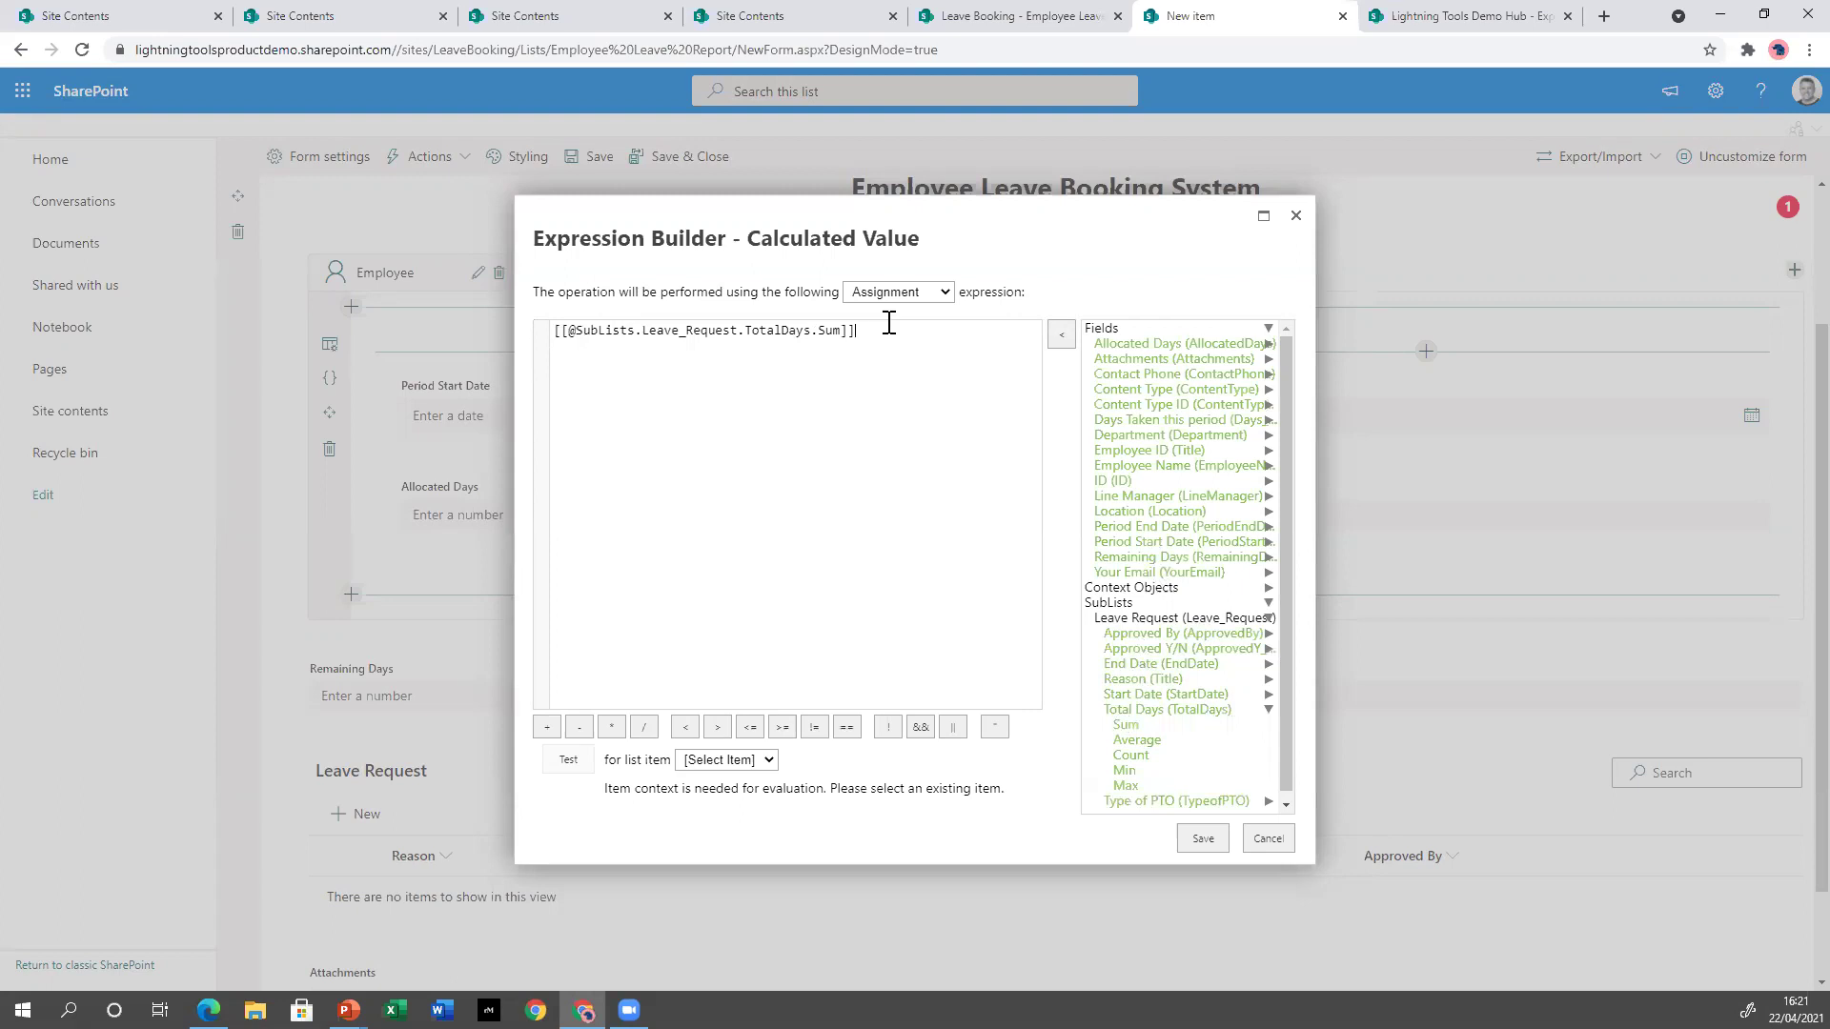
{"action": "left_click", "coordinate": [1203, 845]}
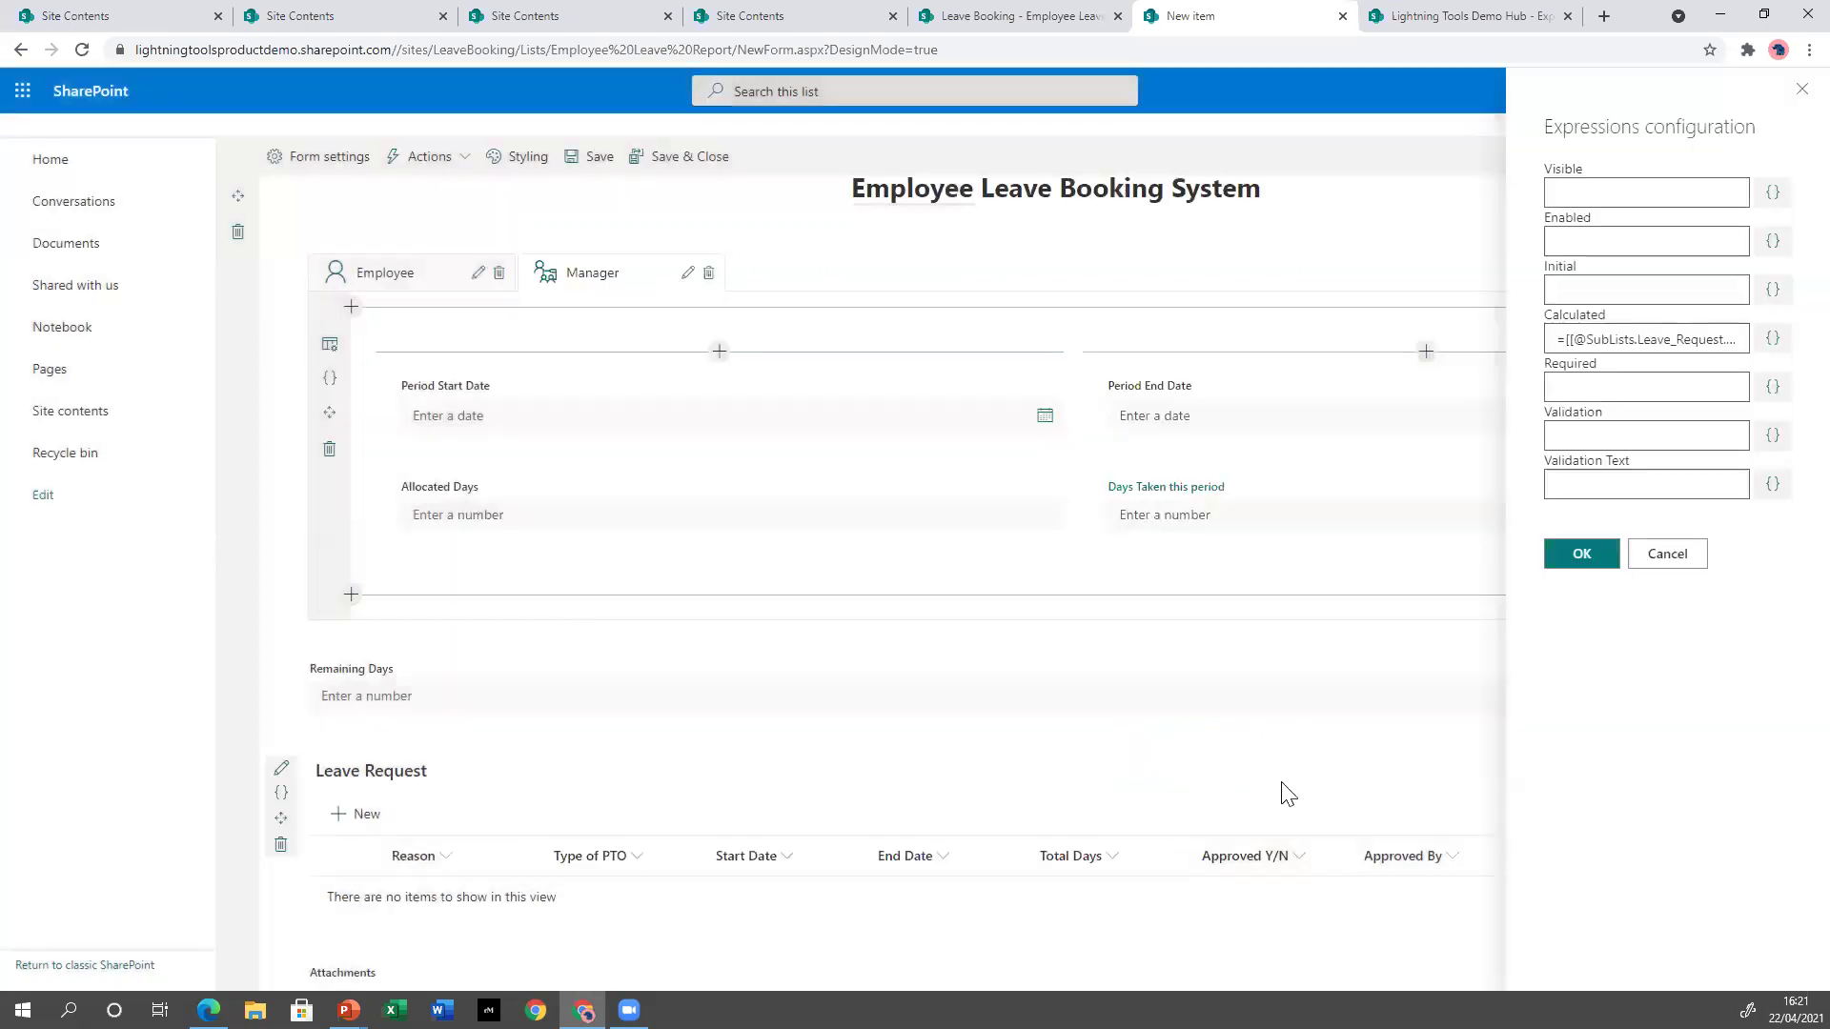
{"action": "left_click", "coordinate": [1579, 556]}
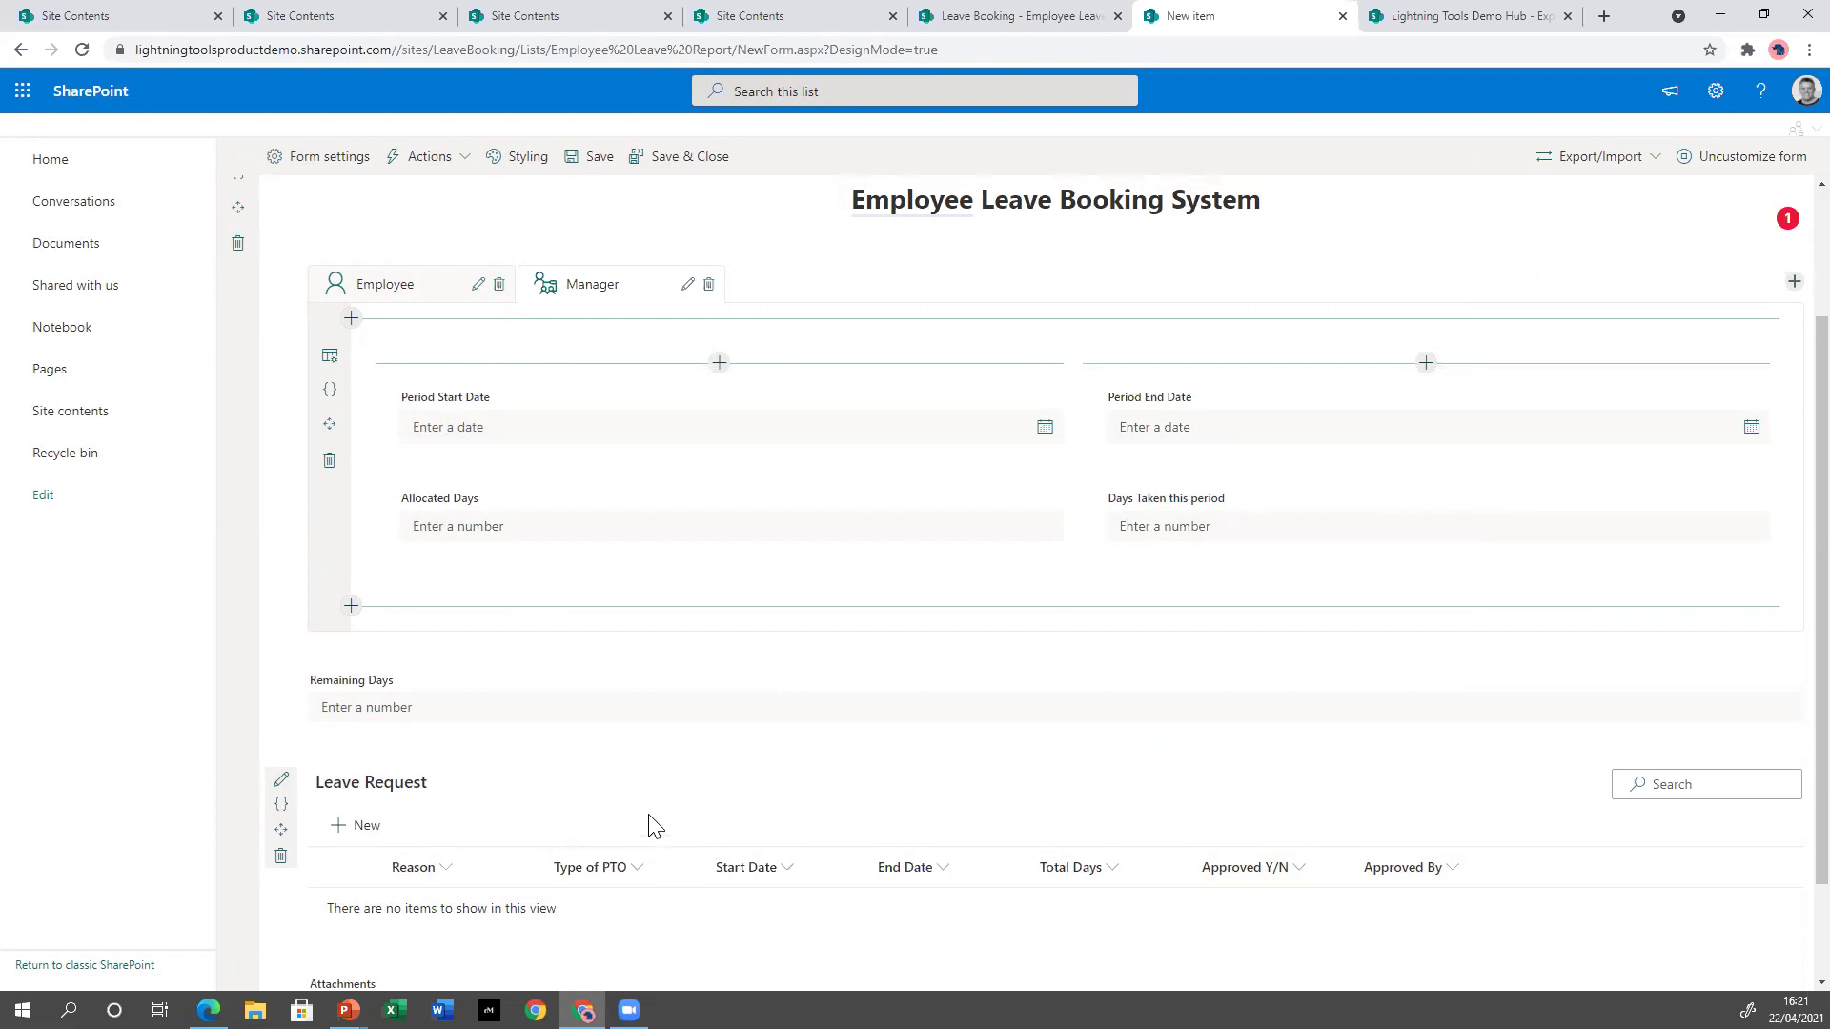
Show the form's Actions menu with its Command Bar and Form Load options.
{"action": "scroll", "coordinate": [658, 822], "scroll_direction": "up", "scroll_amount": 2}
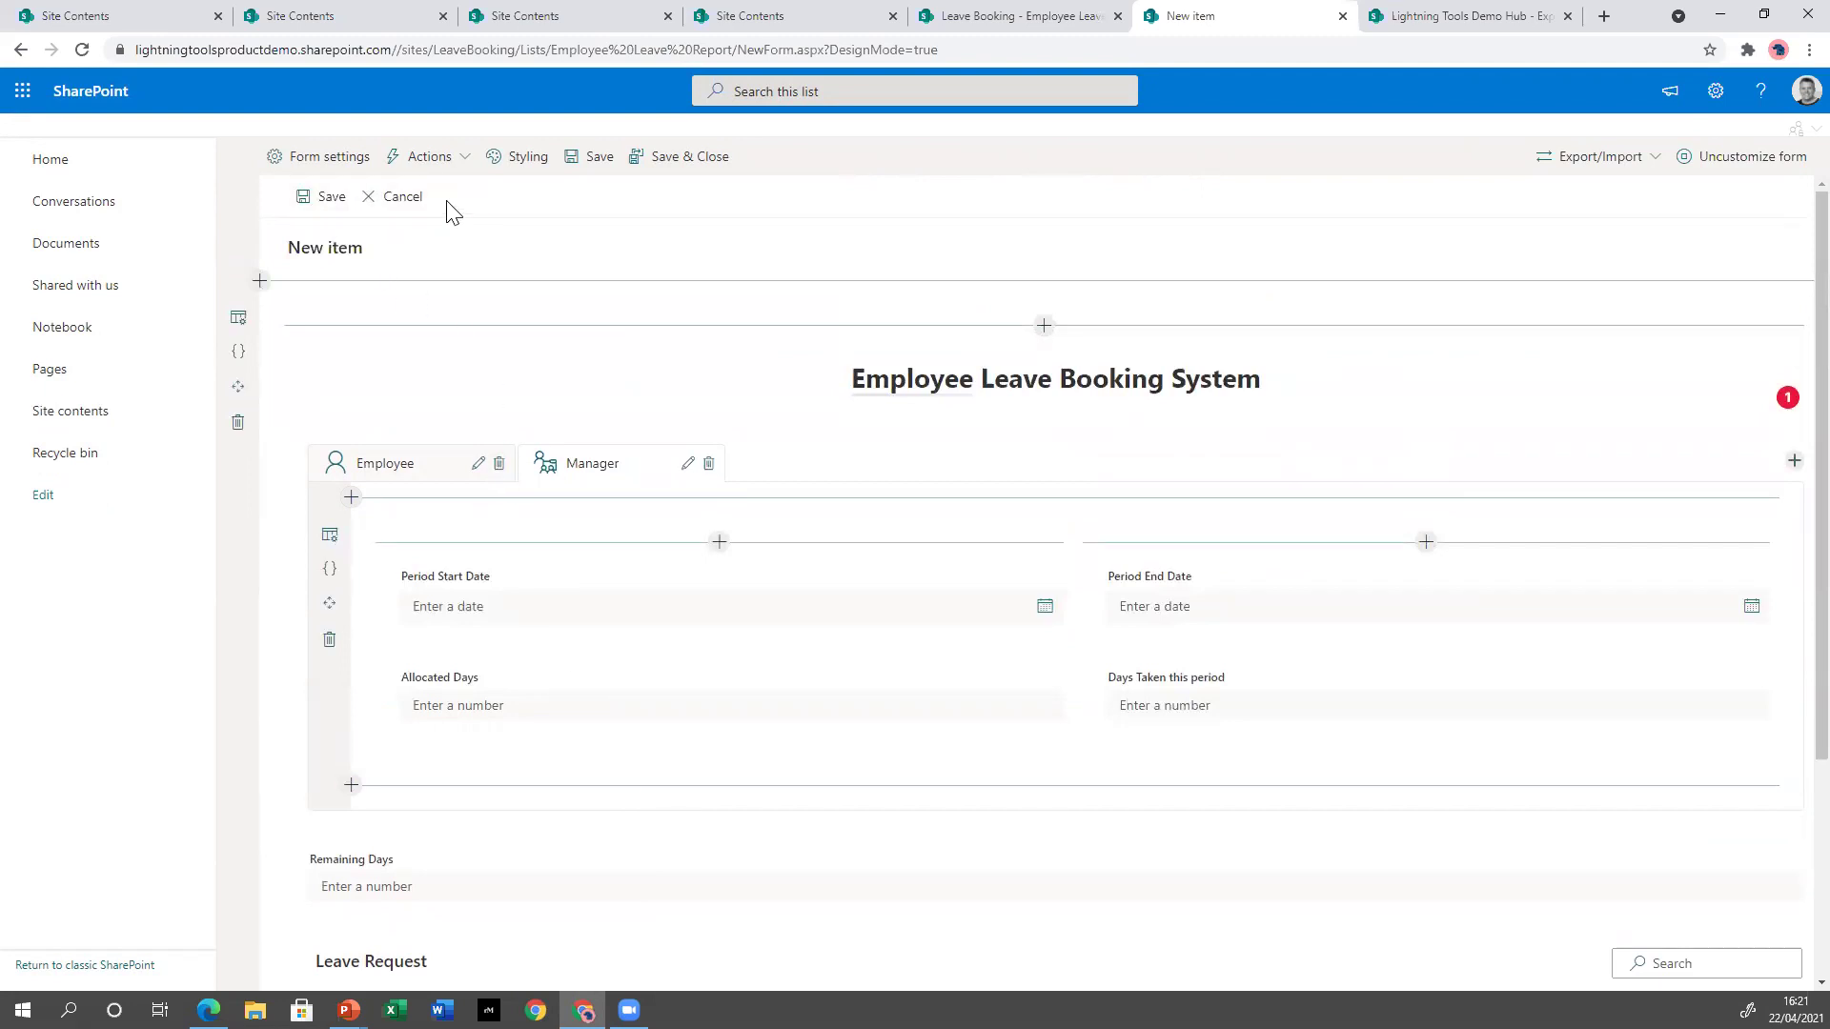
{"action": "left_click", "coordinate": [464, 171]}
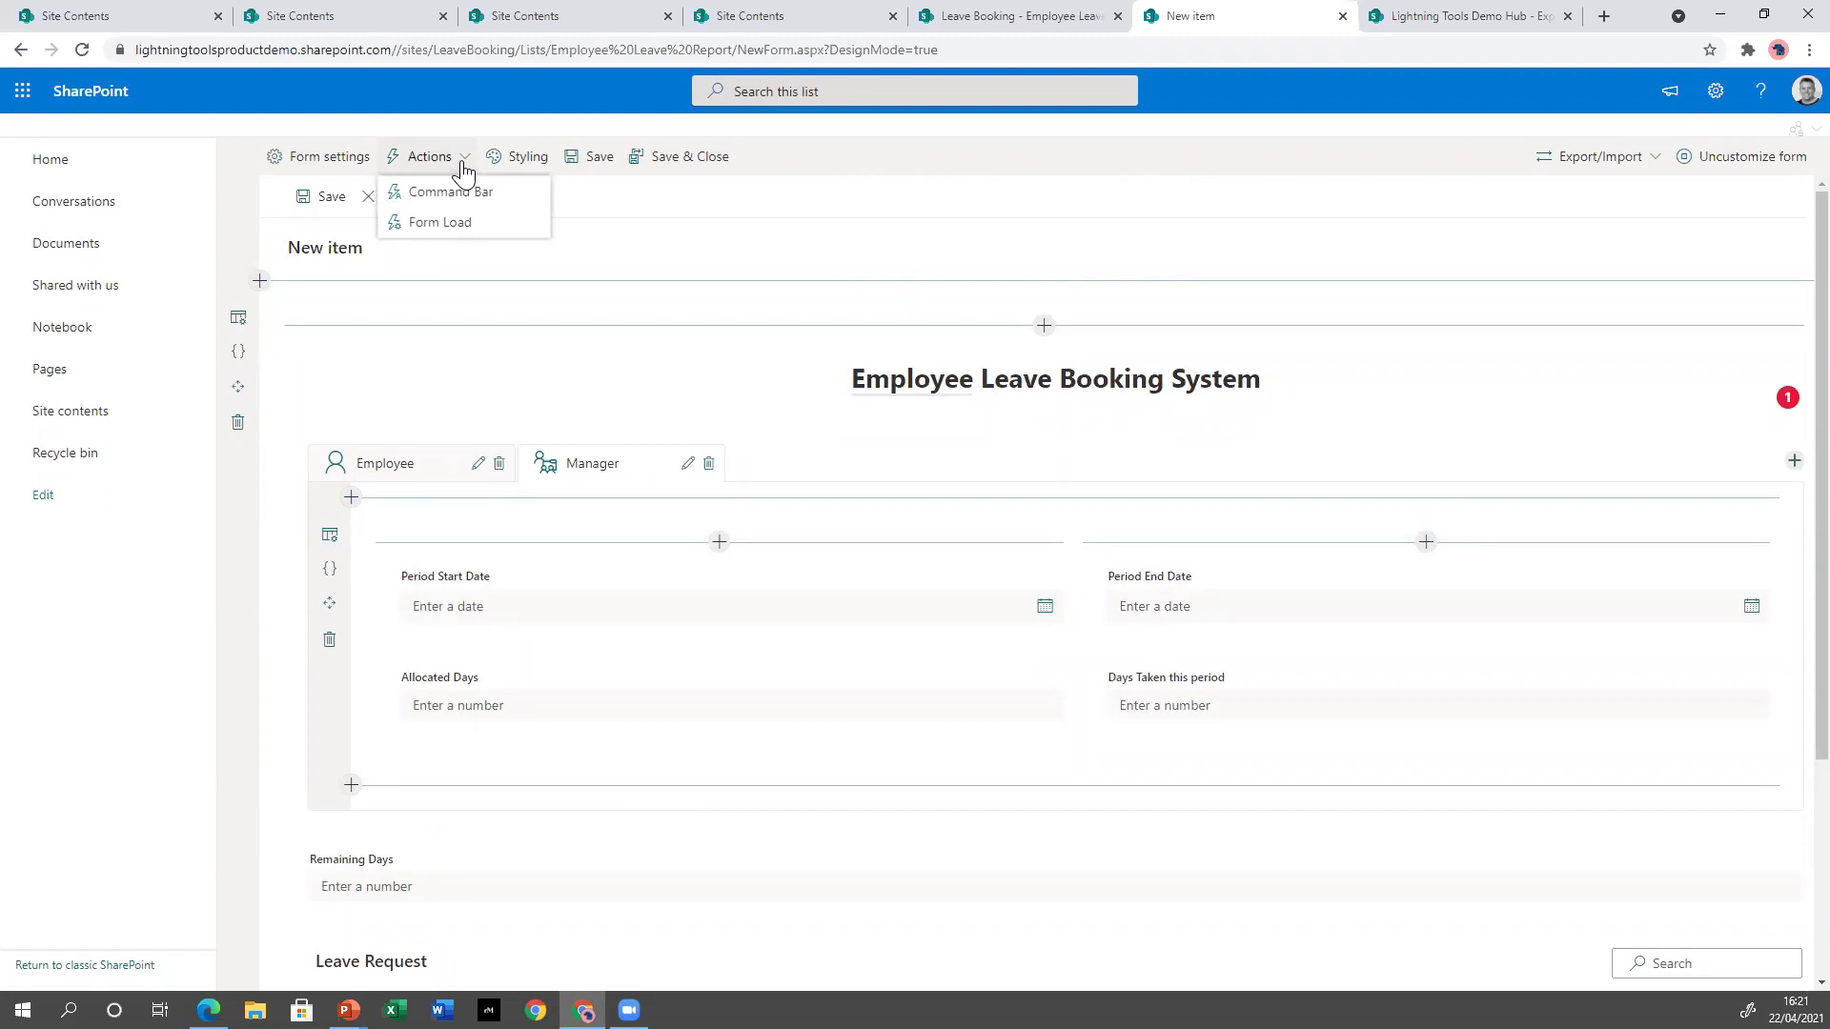
Create a Submit Request command-bar action with the 'send' icon and open its on-click actions.
{"action": "left_click", "coordinate": [467, 191]}
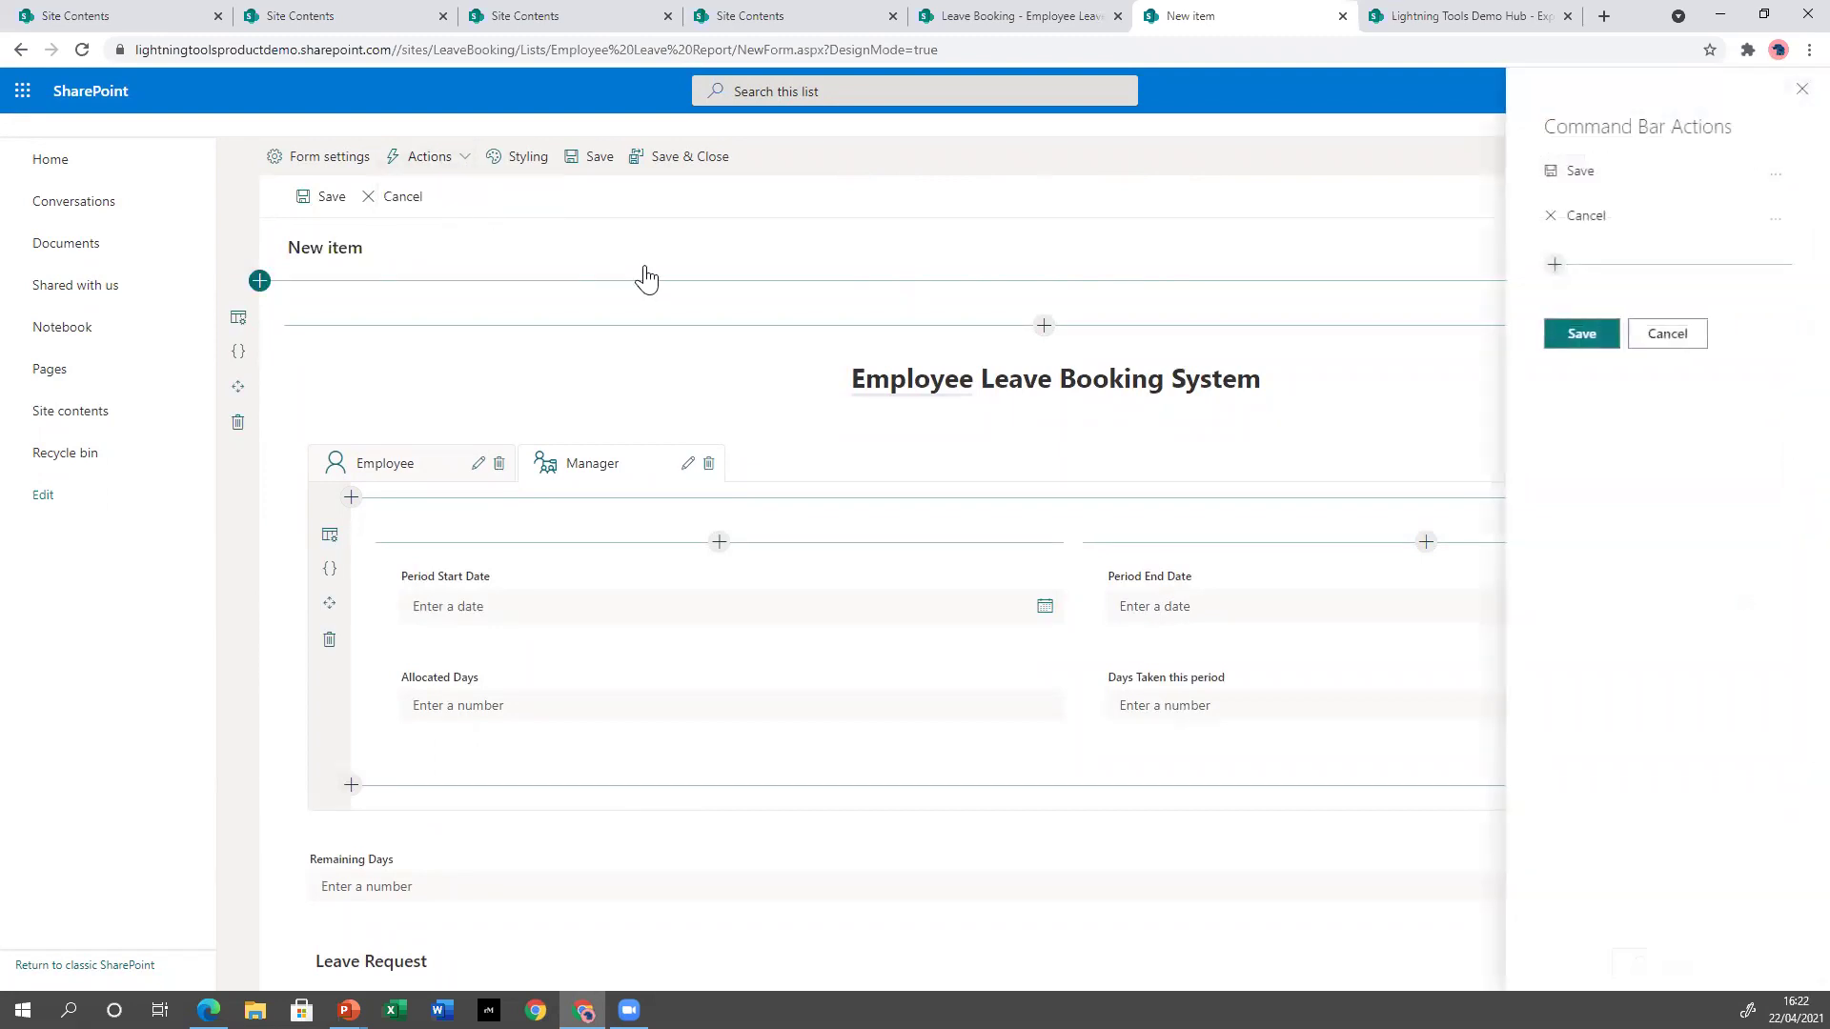
{"action": "left_click", "coordinate": [1554, 265]}
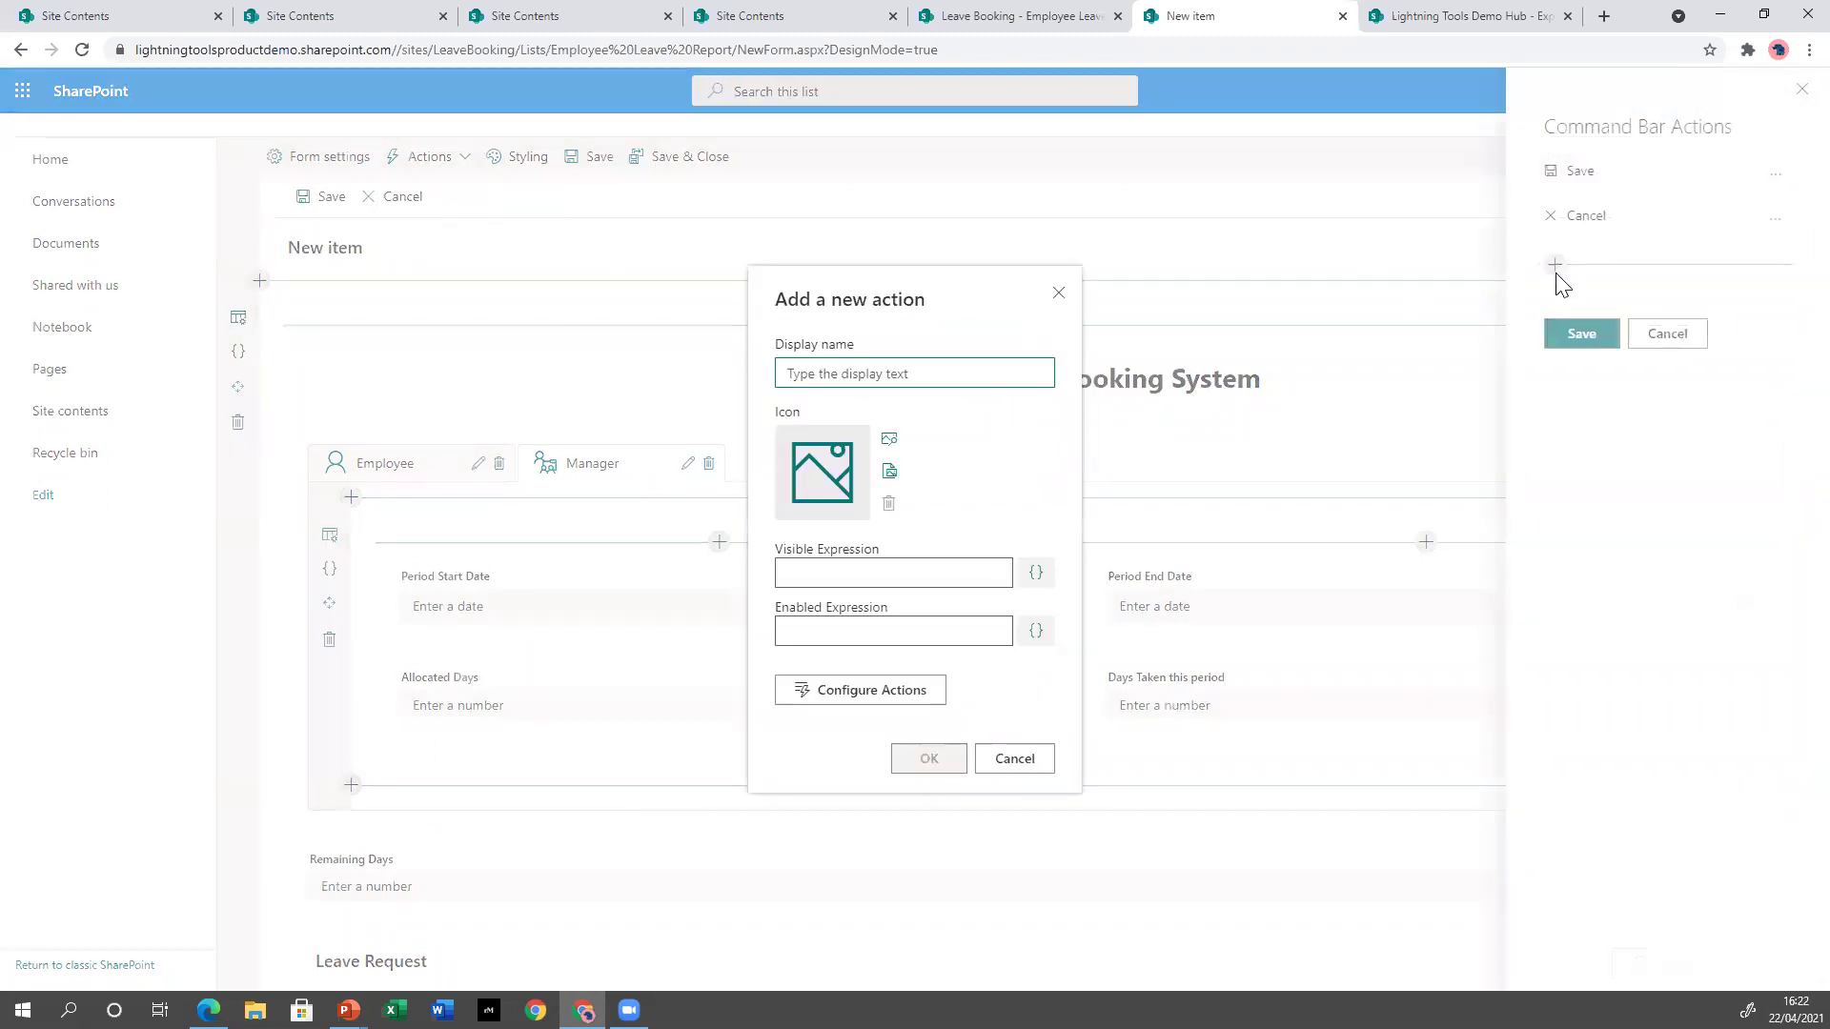
{"action": "type", "text": "S"}
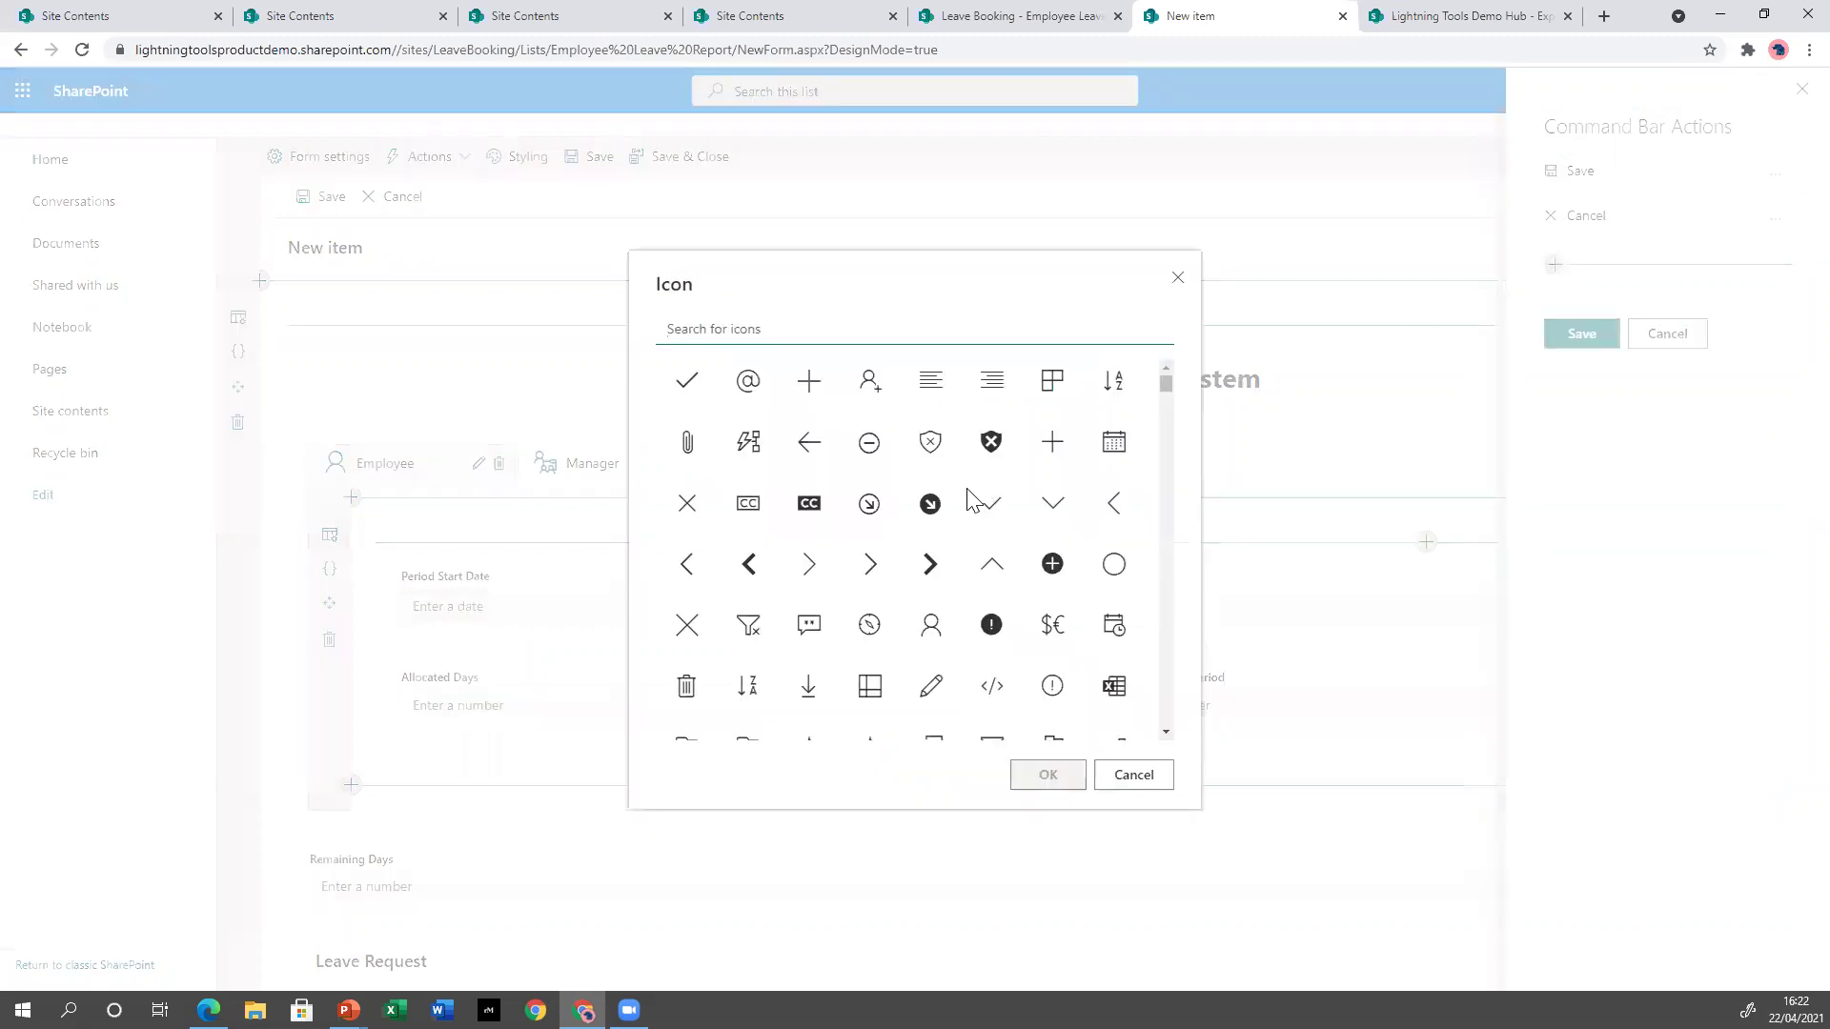
{"action": "type", "text": "subm"}
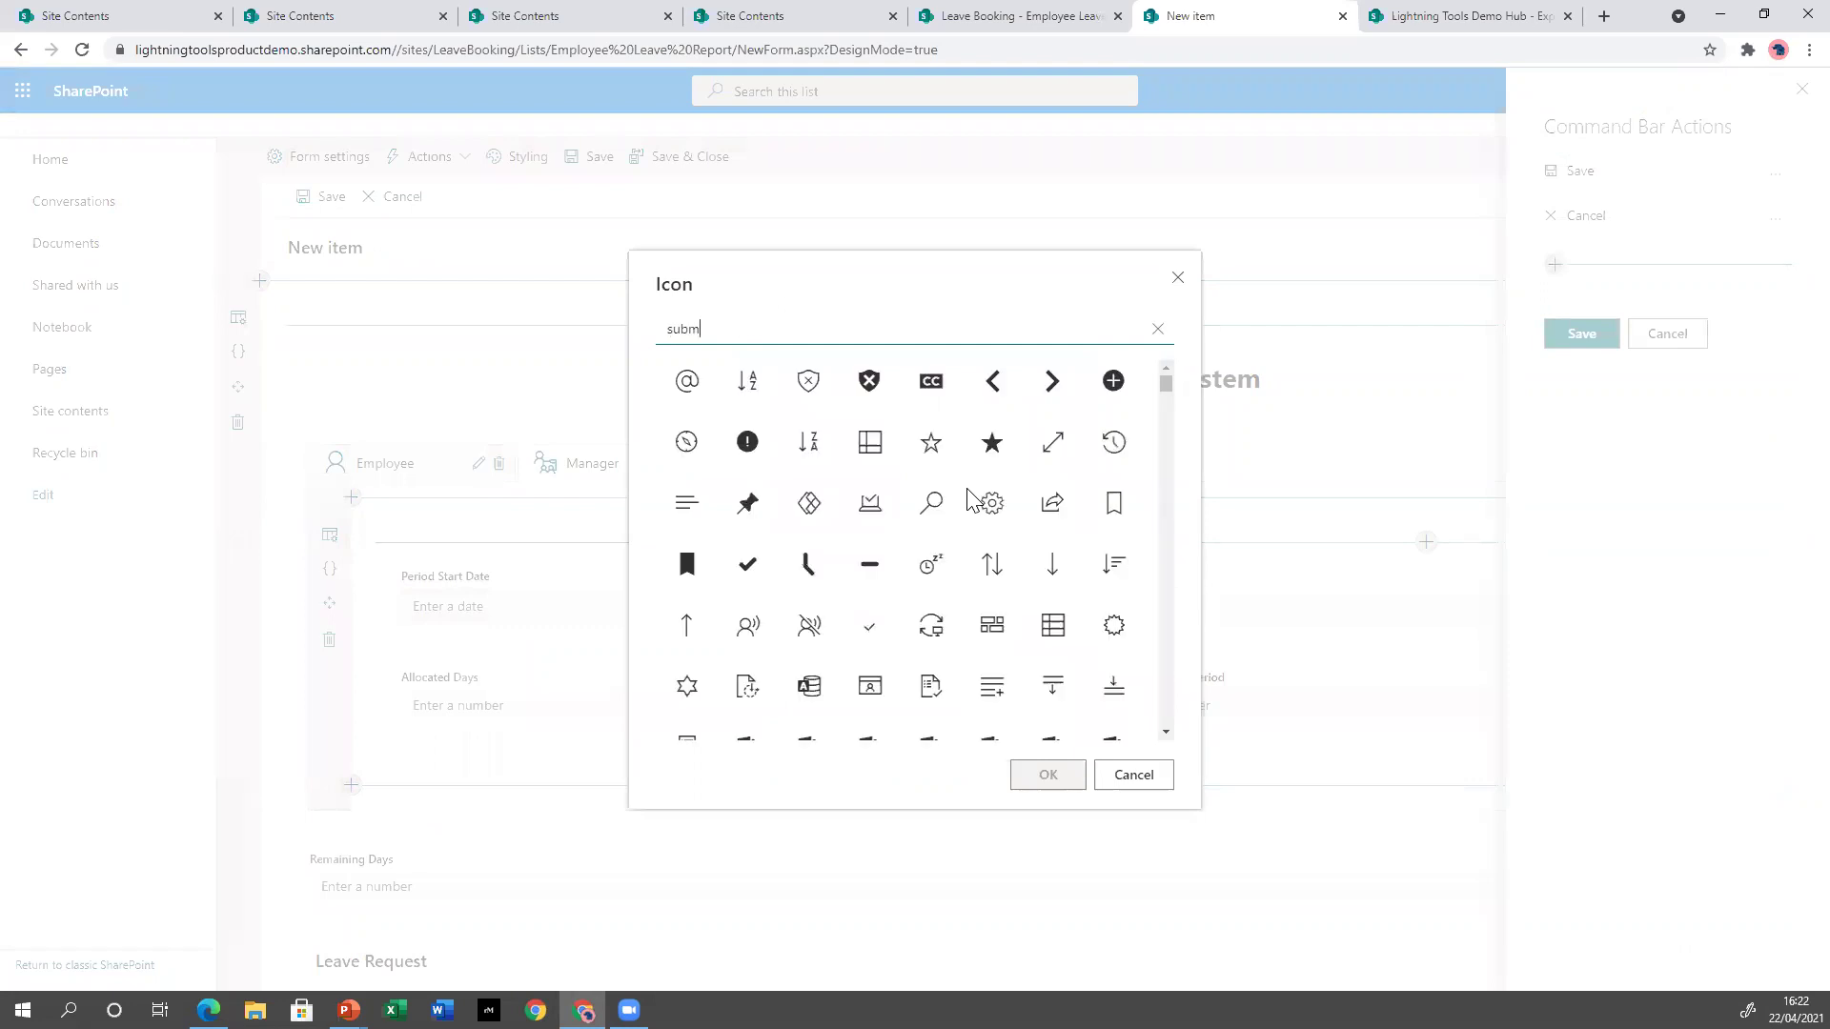
{"action": "key", "text": "BackSpace"}
{"action": "key", "text": "BackSpace"}
{"action": "key", "text": "BackSpace"}
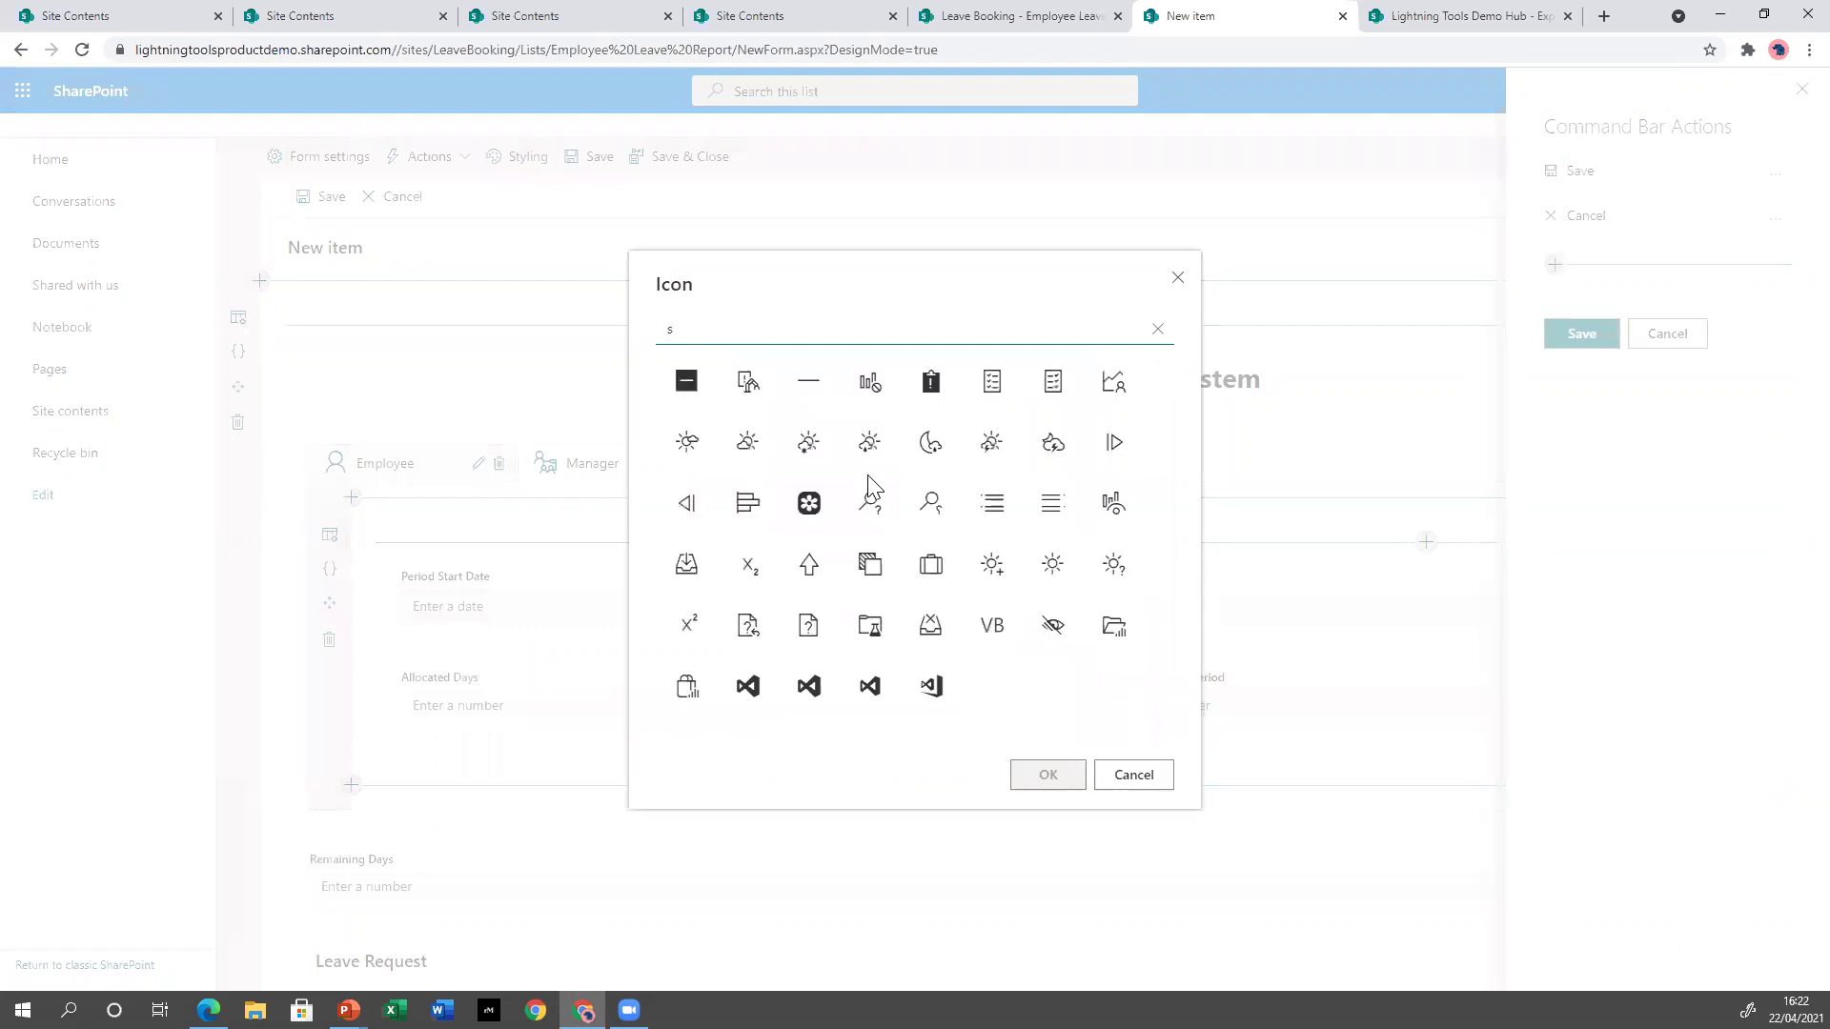
{"action": "type", "text": "end"}
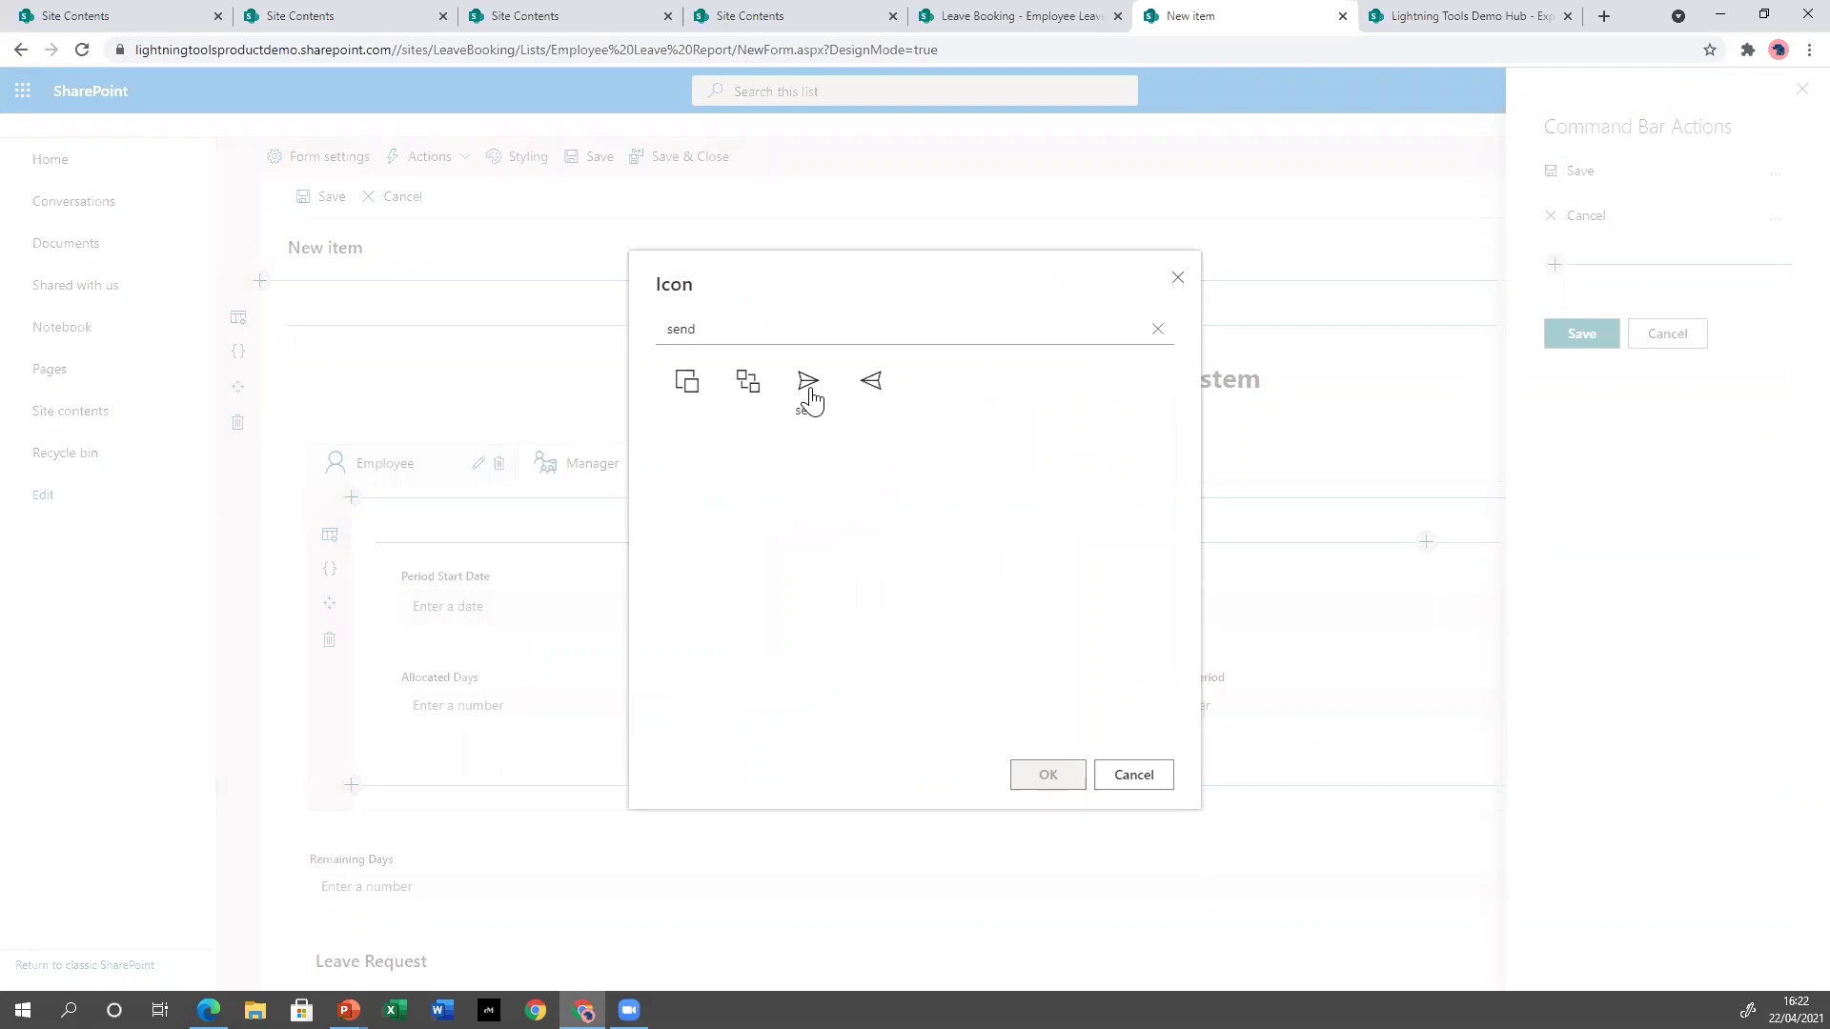
{"action": "left_click", "coordinate": [808, 381]}
{"action": "left_click", "coordinate": [1043, 774]}
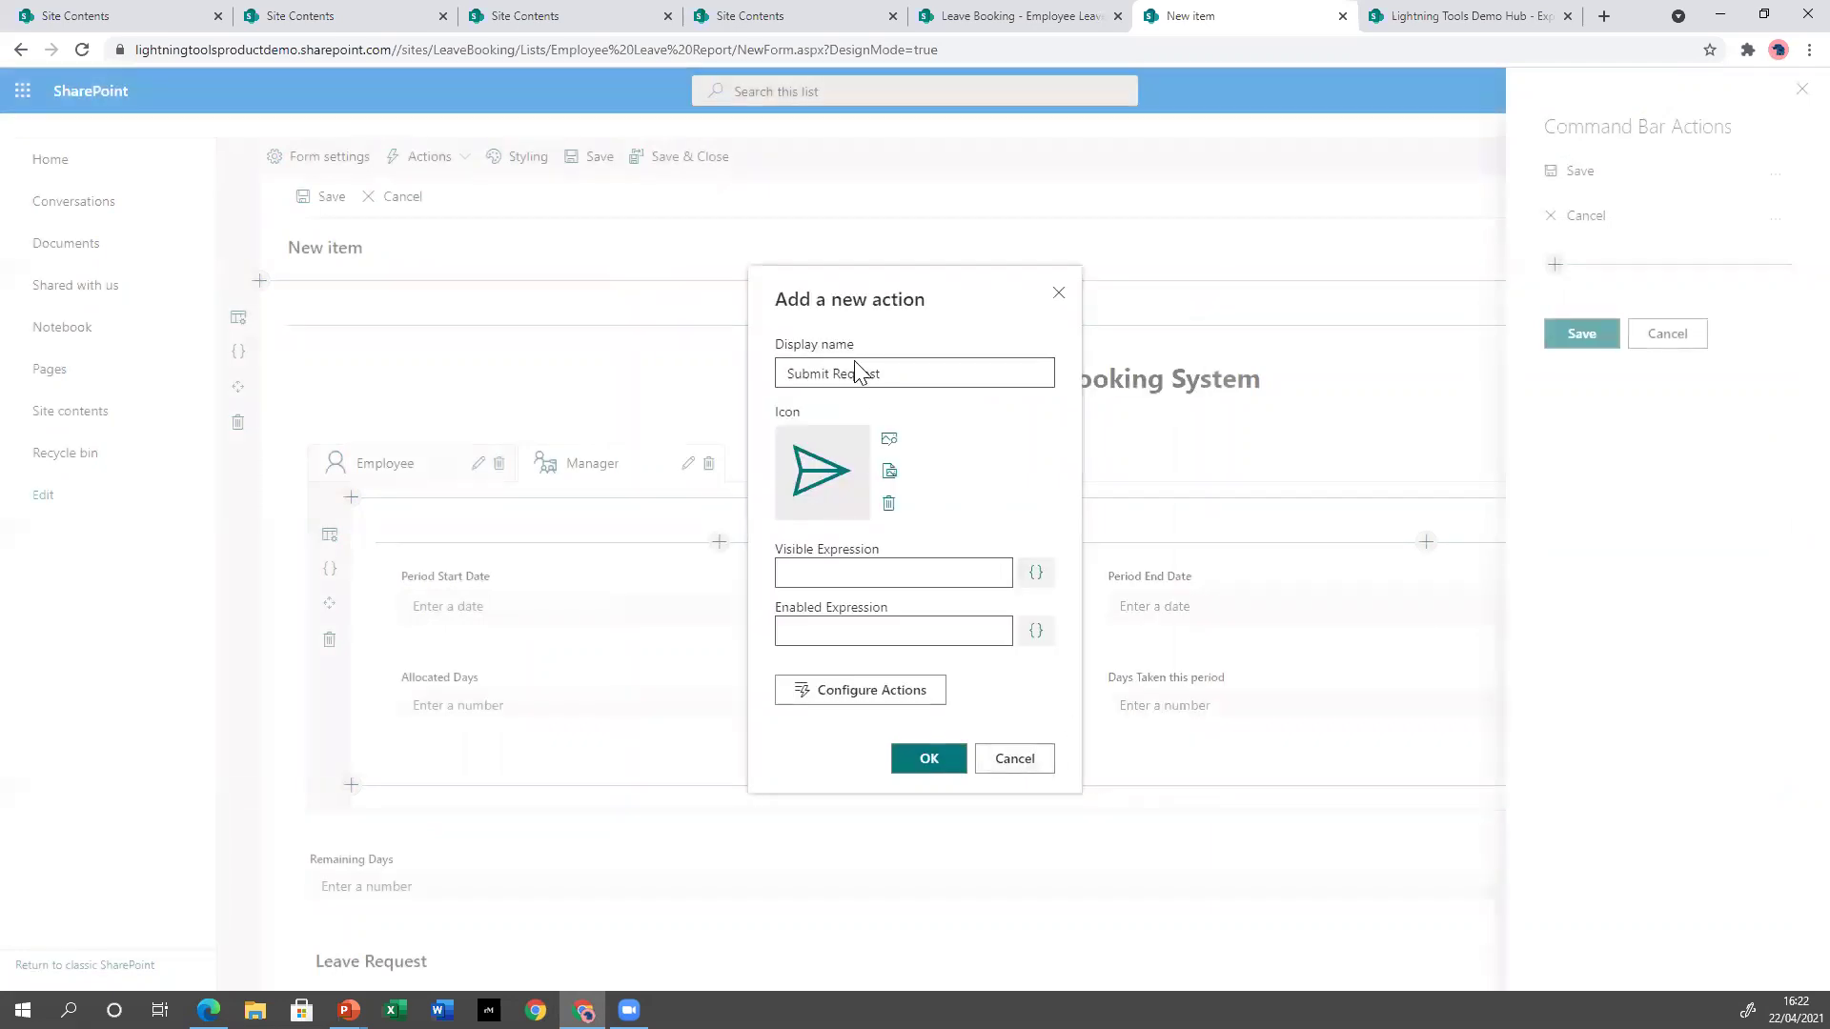
{"action": "left_click", "coordinate": [858, 694]}
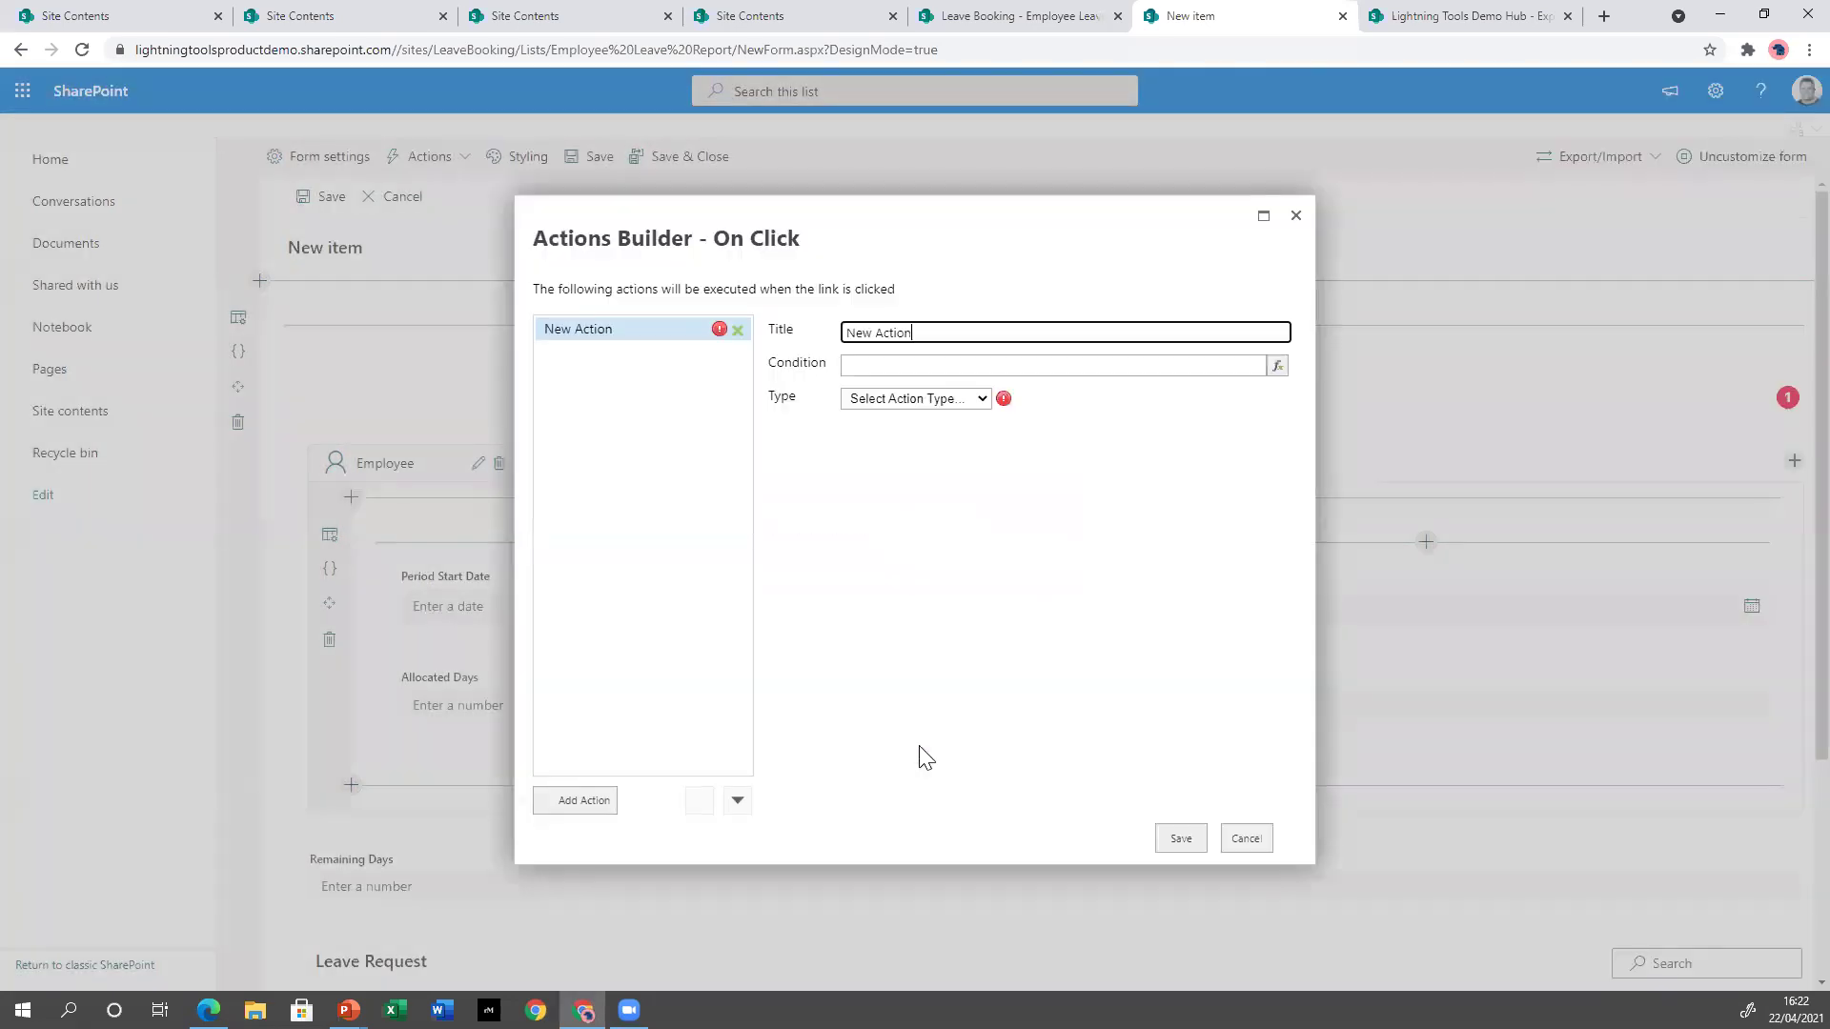
Start the action sequence with Save Form followed by Send Mail.
{"action": "left_click", "coordinate": [928, 404]}
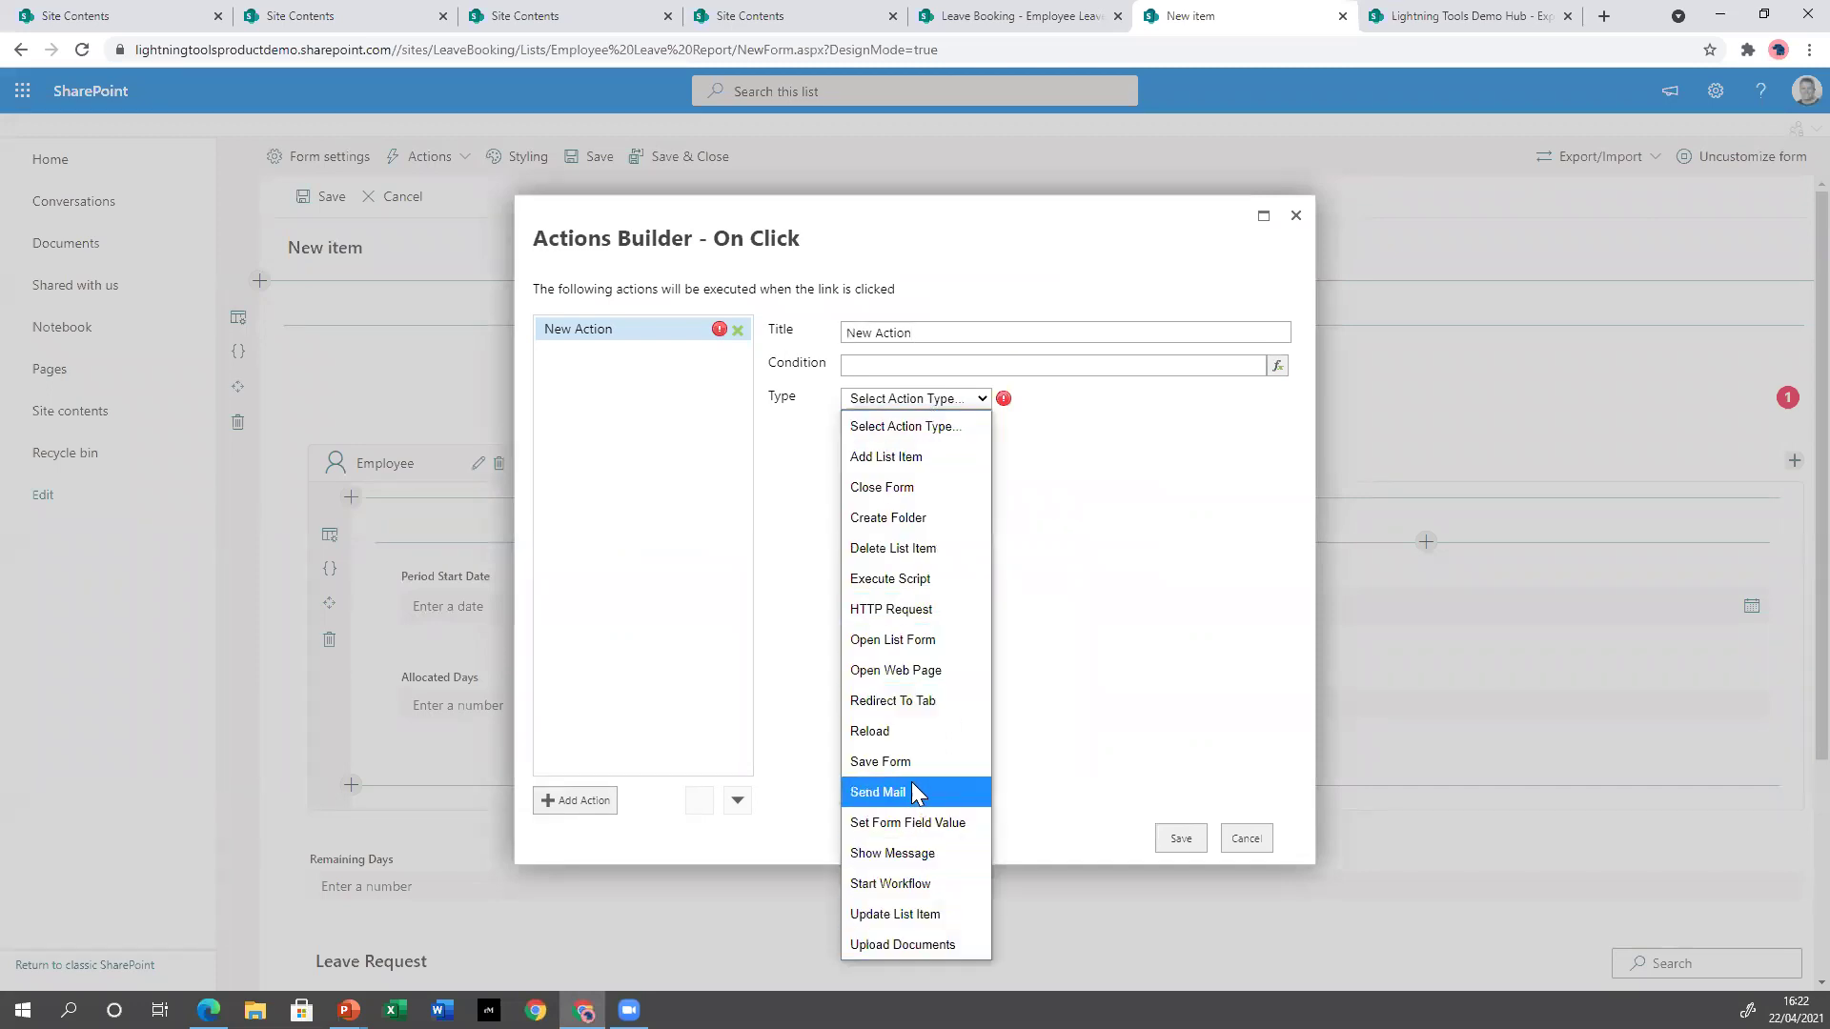
{"action": "left_click", "coordinate": [911, 762]}
{"action": "left_click", "coordinate": [579, 808]}
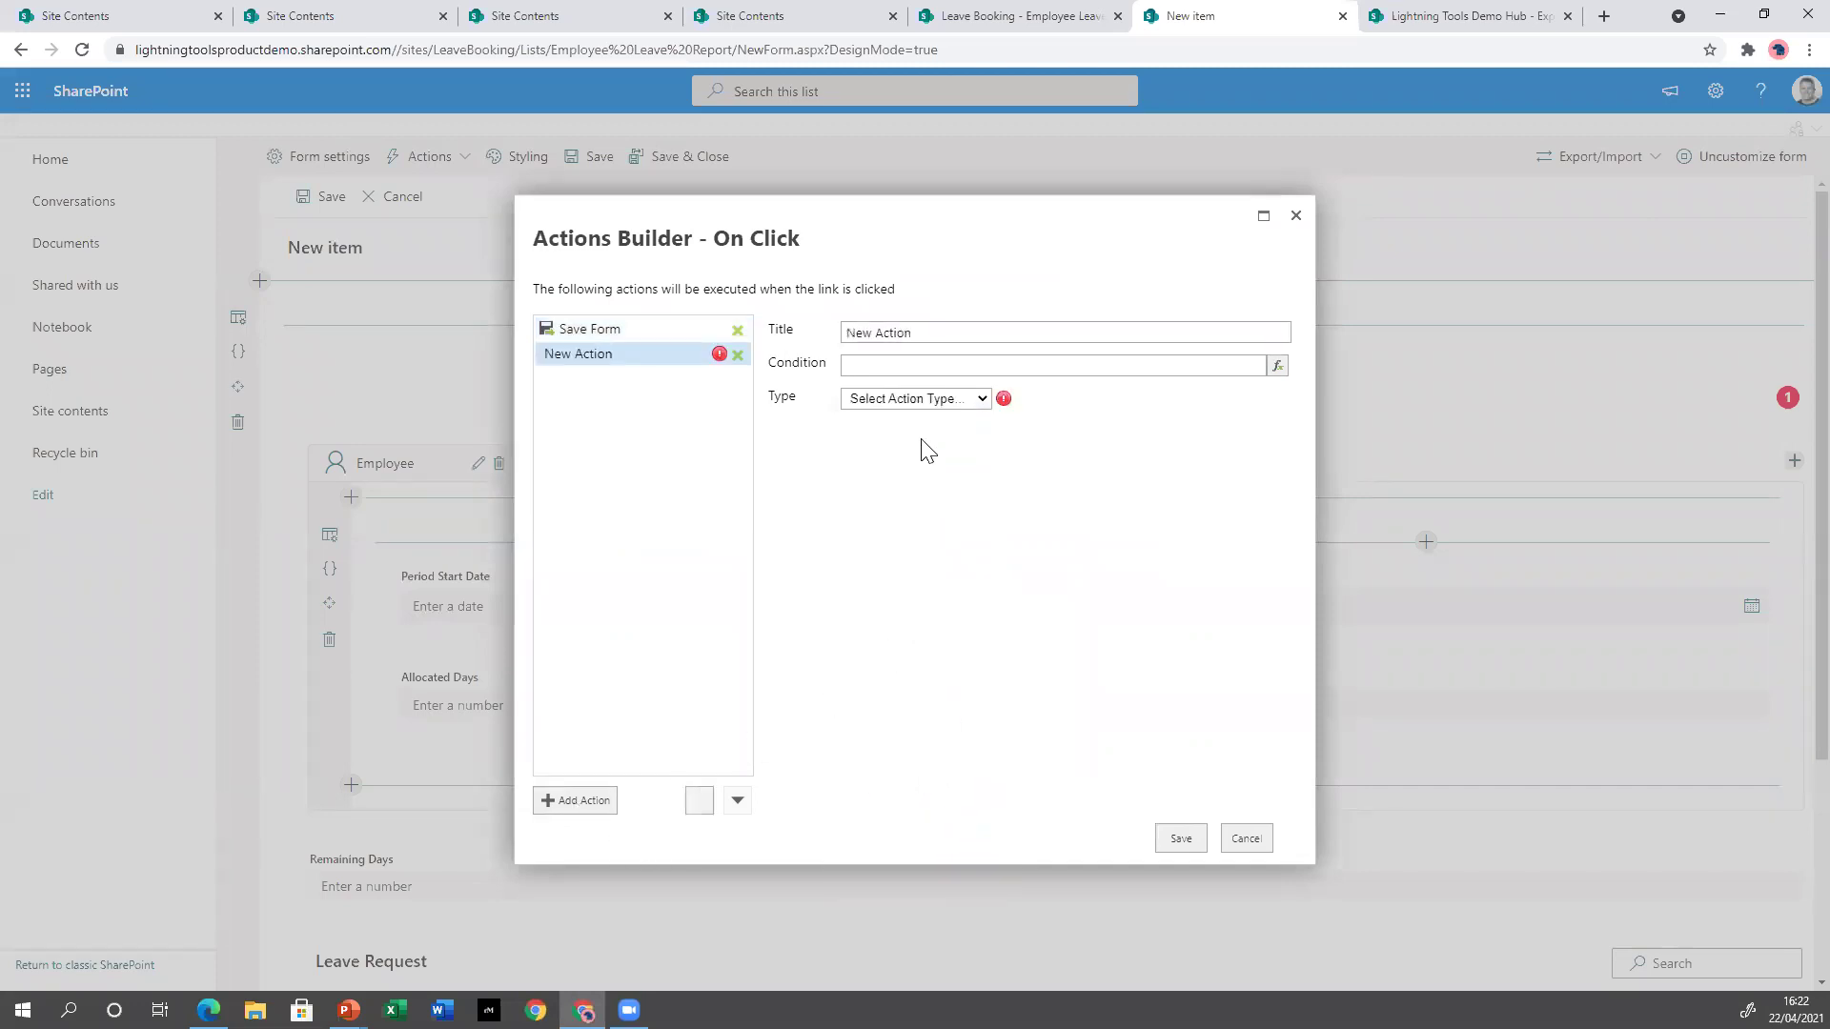
{"action": "left_click", "coordinate": [927, 400]}
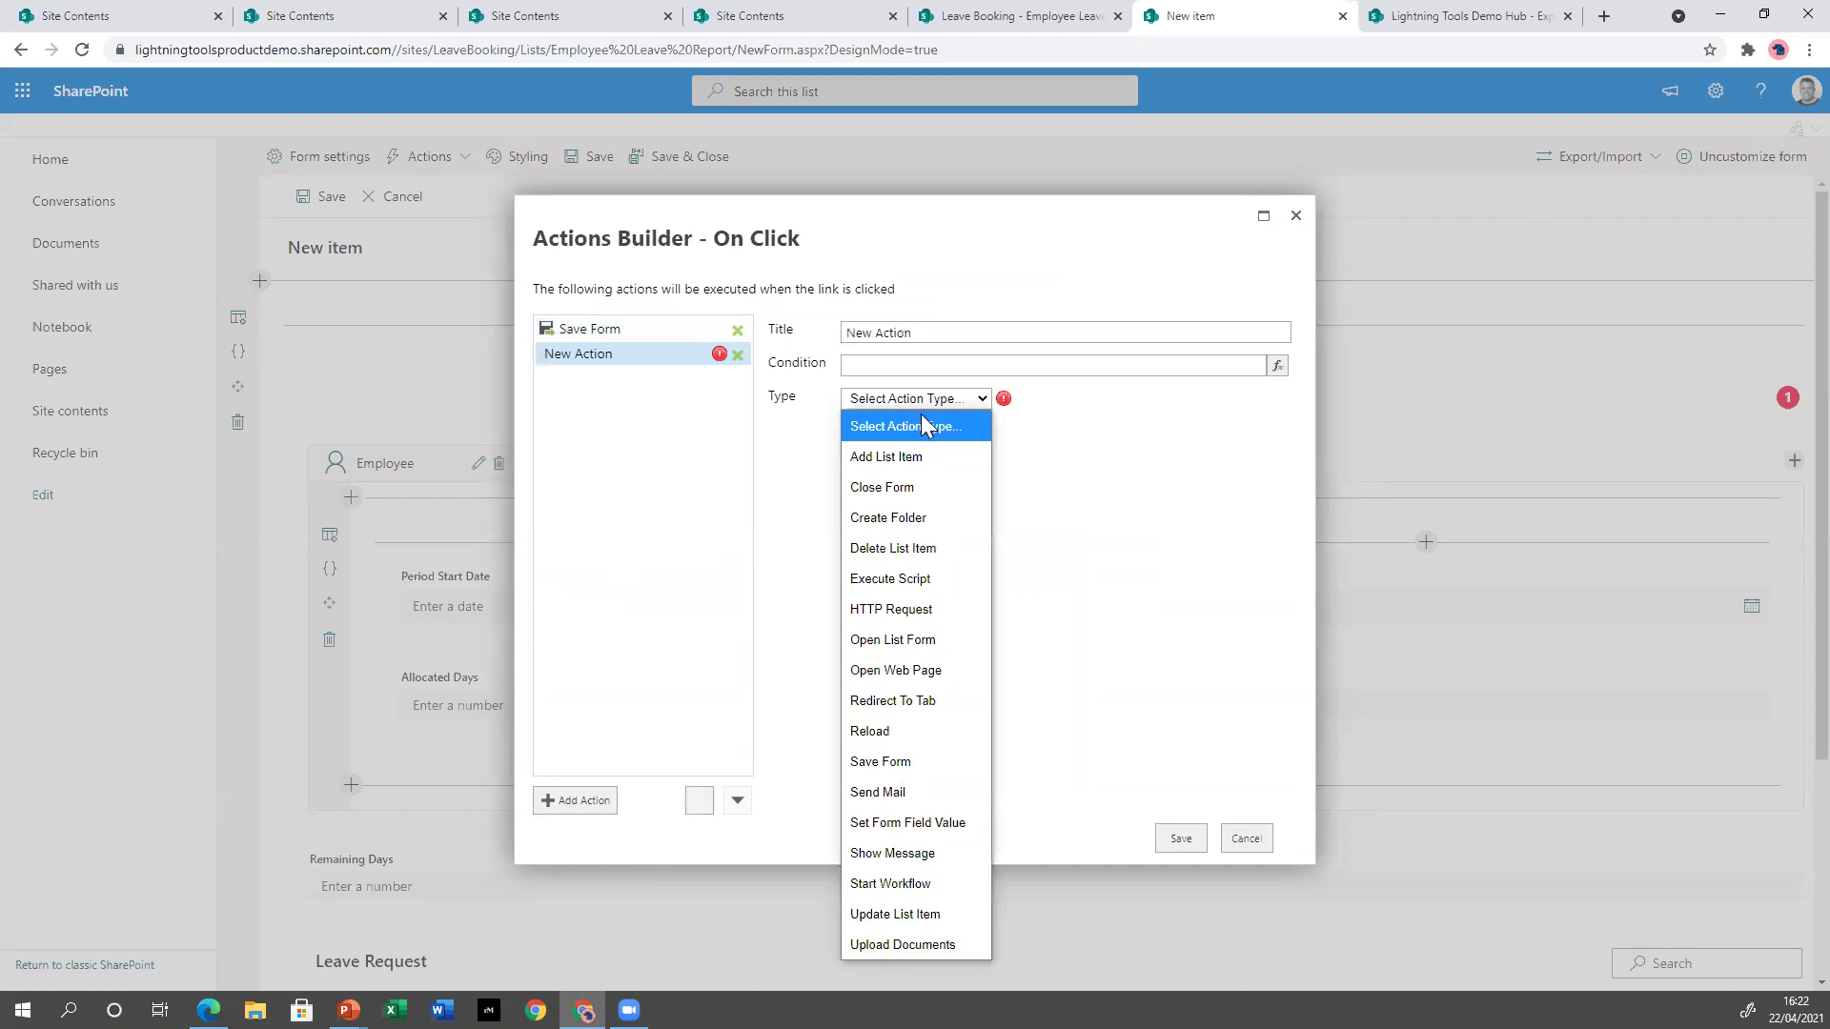
{"action": "left_click", "coordinate": [919, 806]}
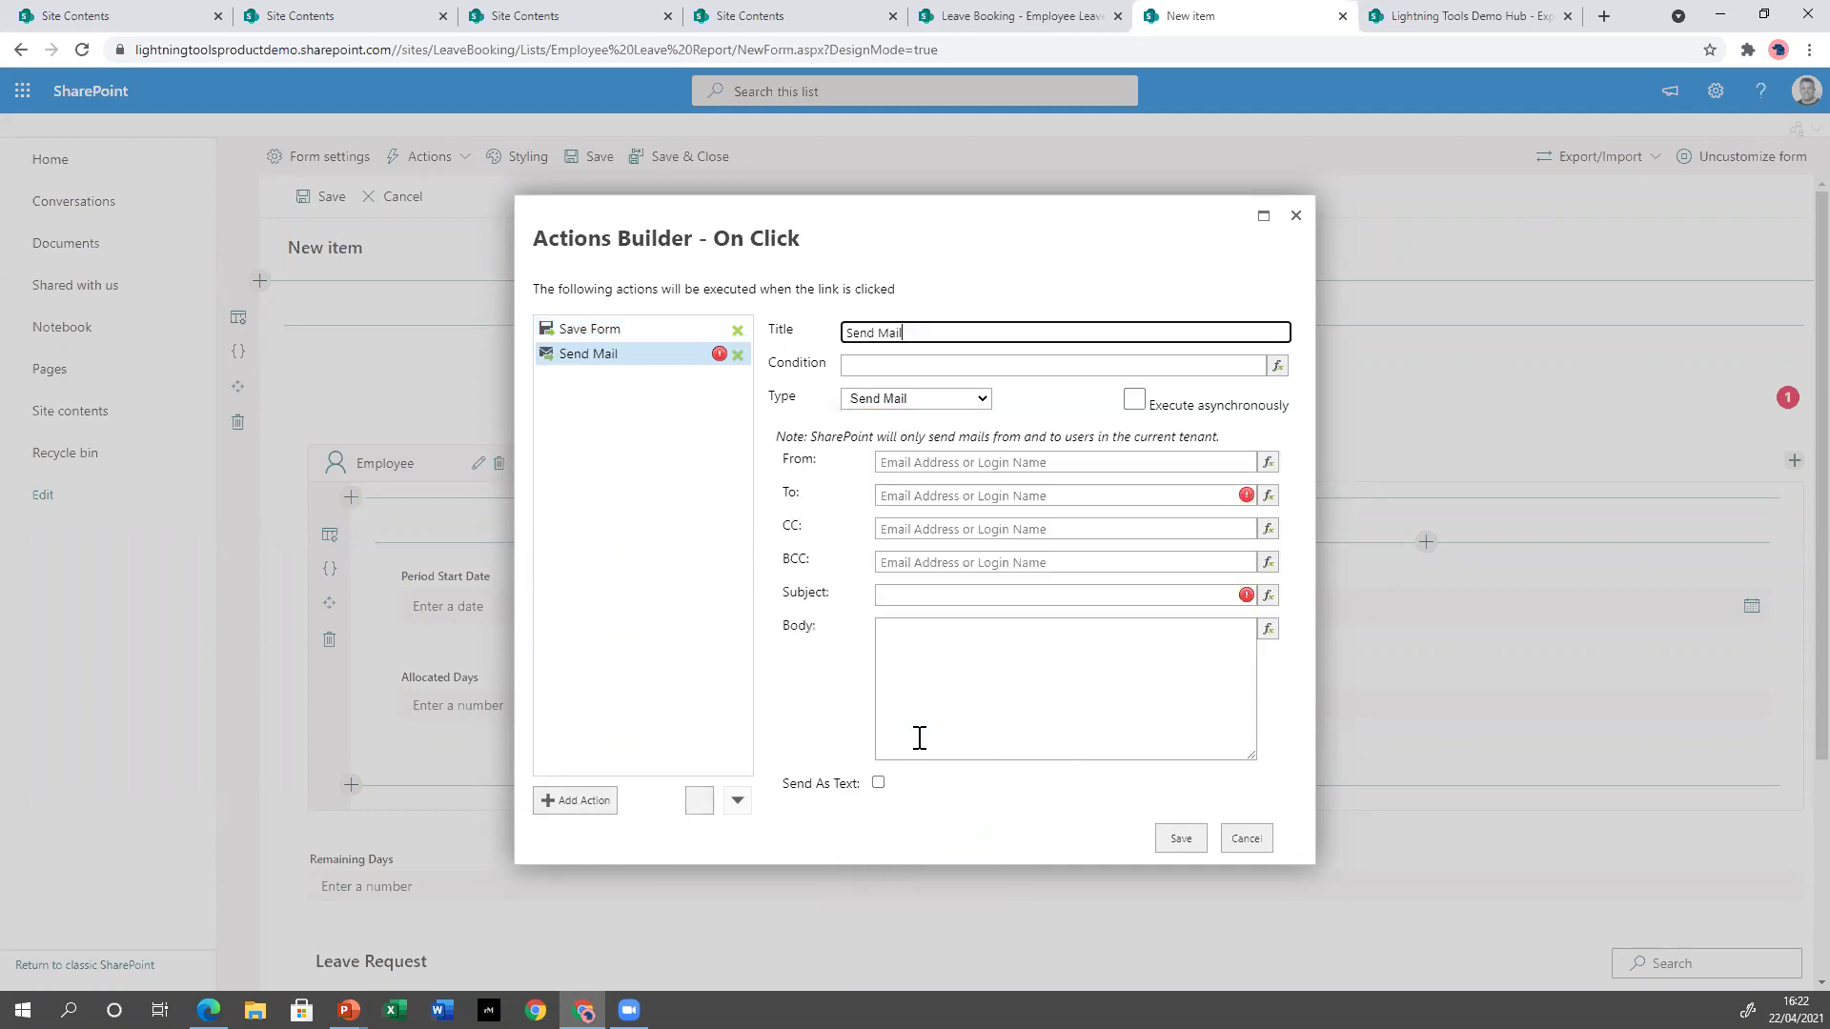
{"action": "left_click", "coordinate": [1271, 473]}
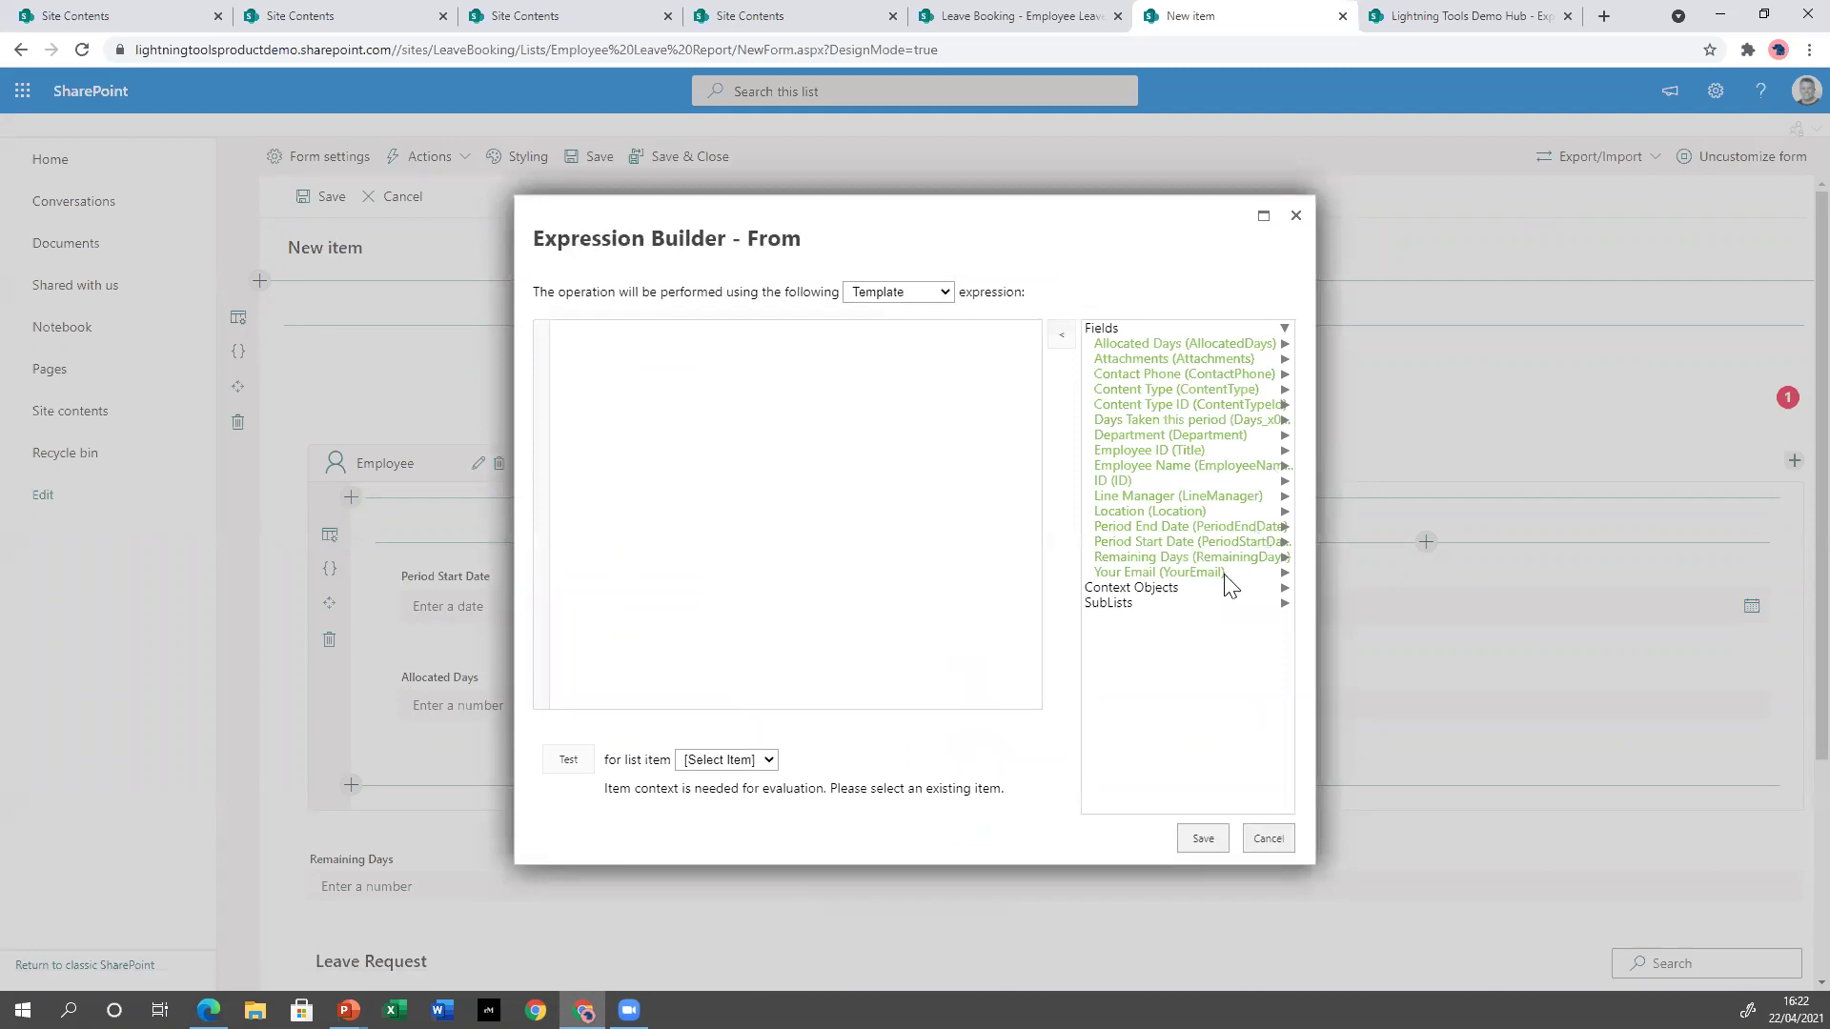
{"action": "left_click", "coordinate": [1220, 591]}
{"action": "left_click", "coordinate": [1124, 652]}
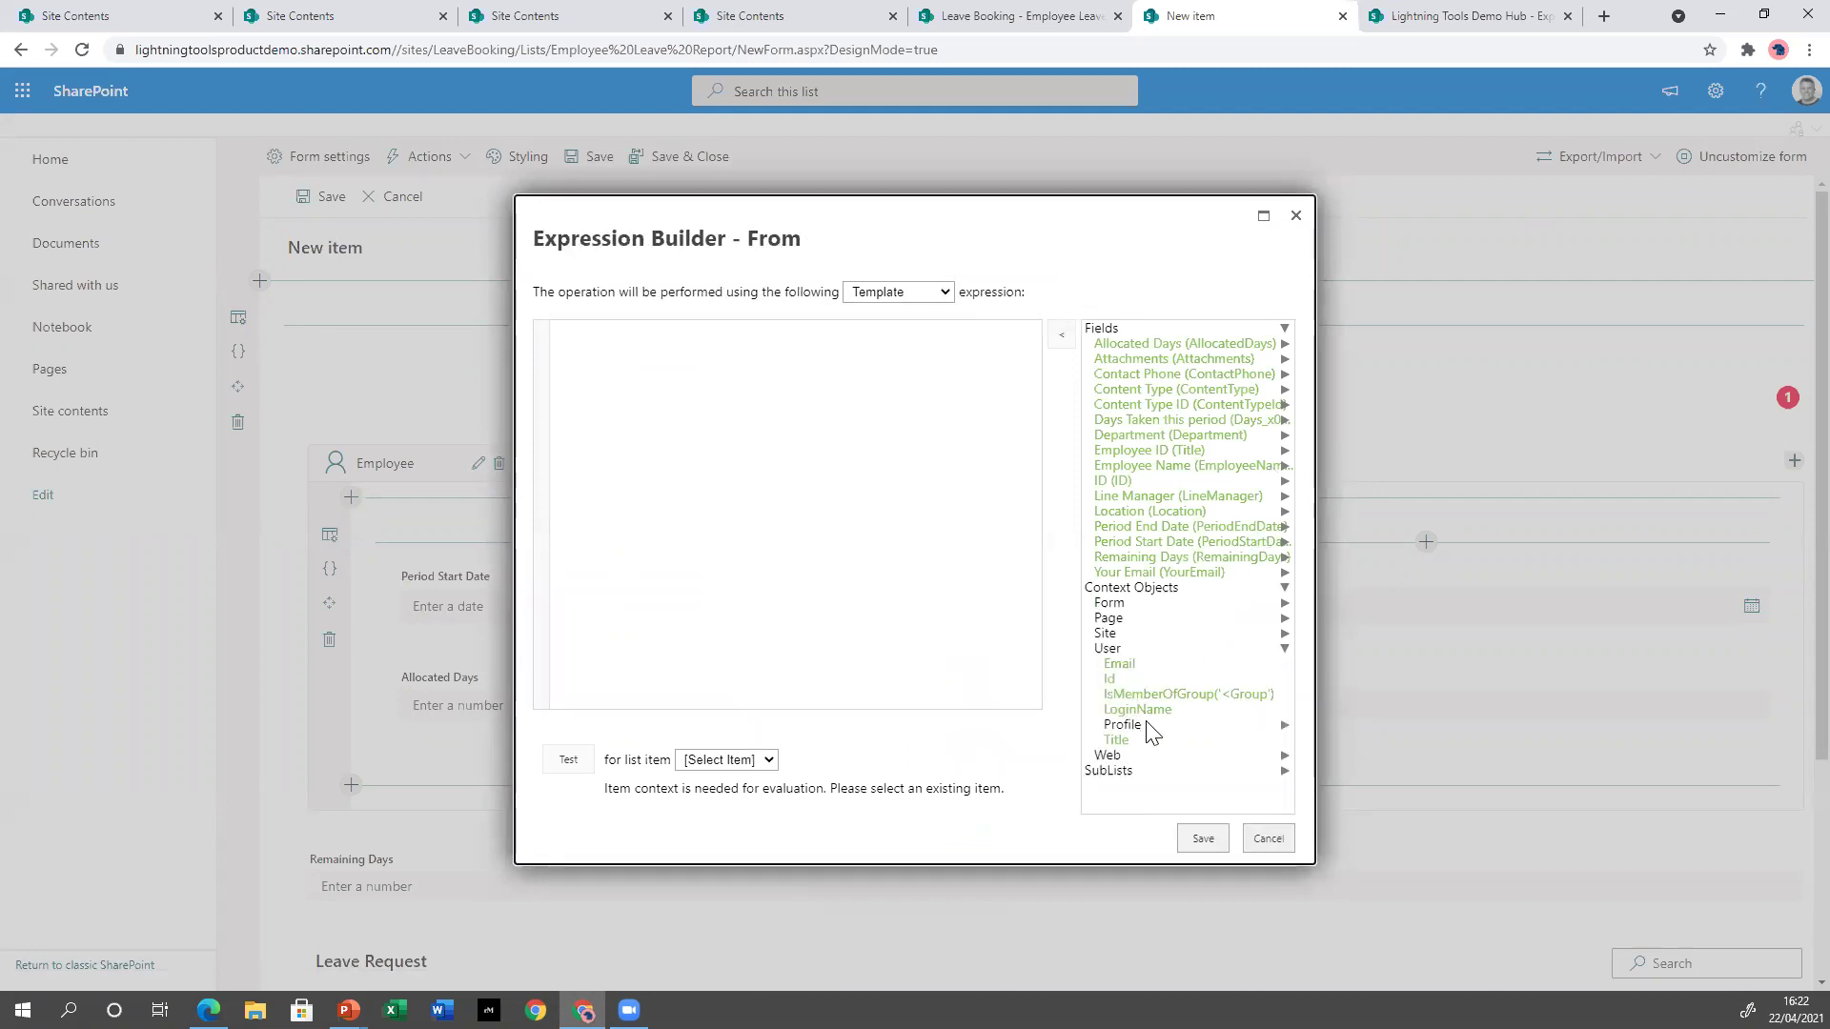
{"action": "double_click", "coordinate": [1132, 666]}
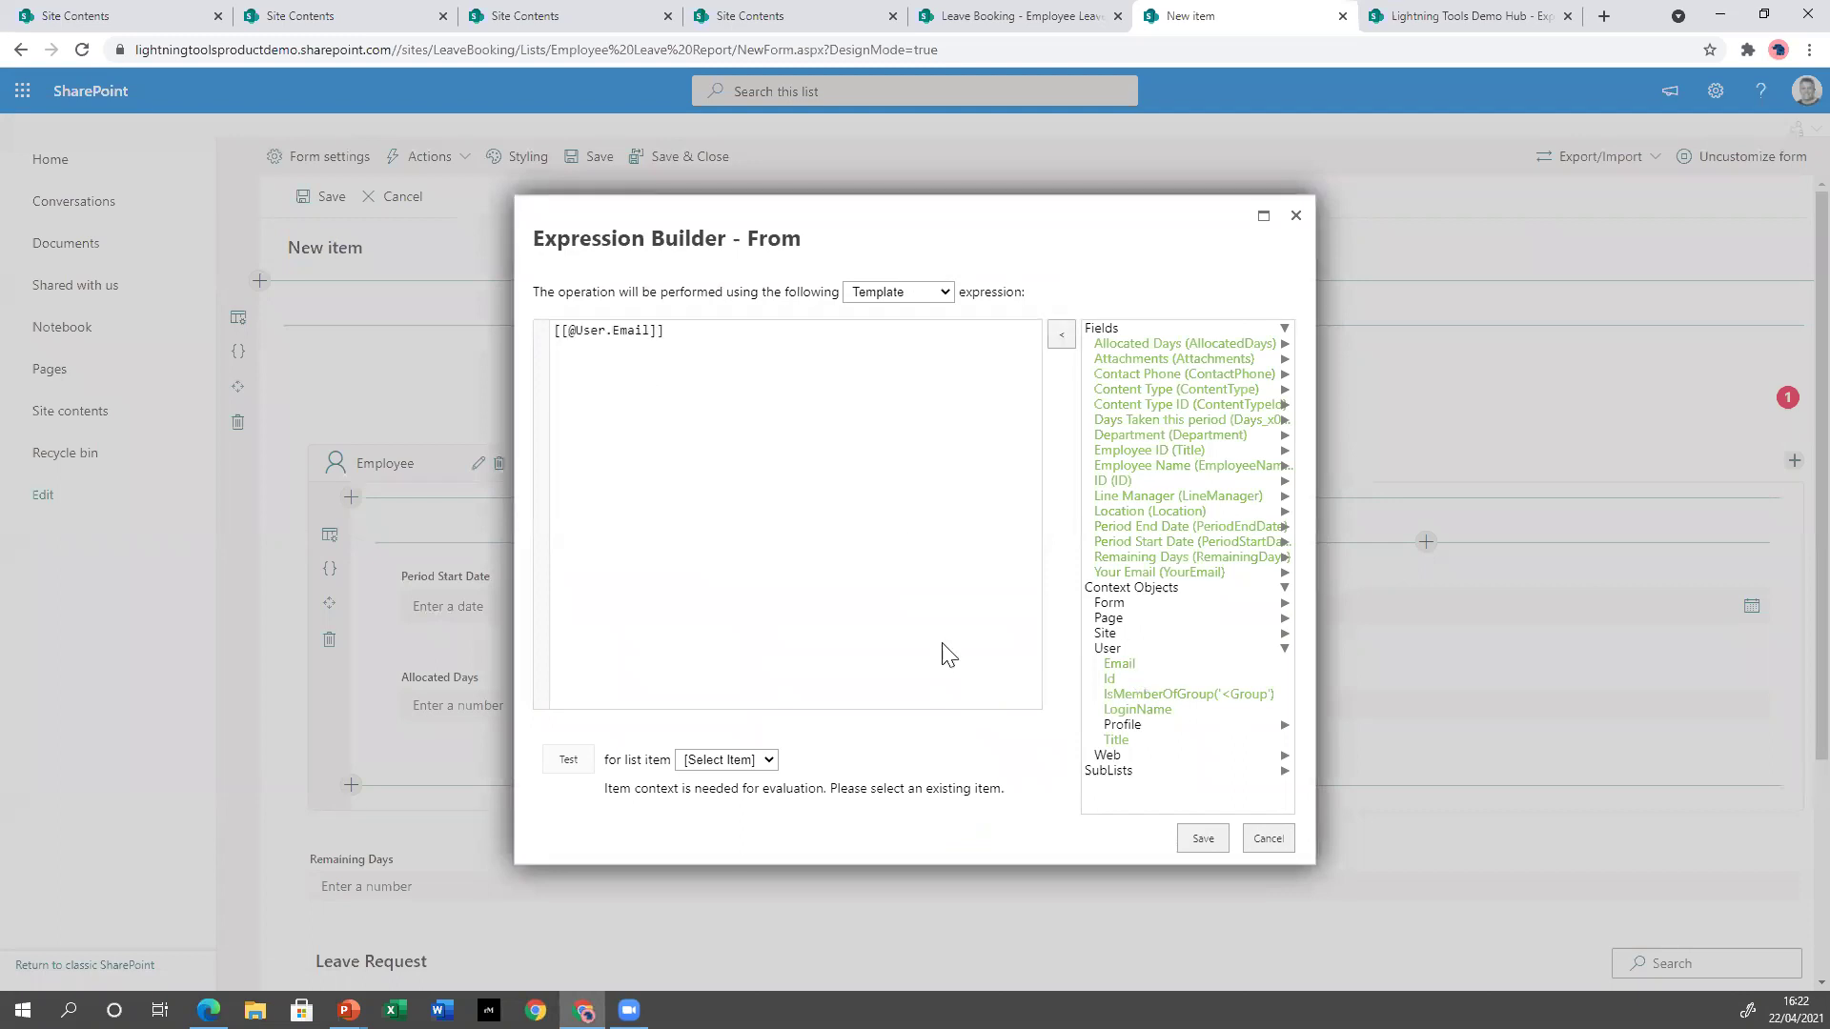
{"action": "left_click", "coordinate": [1203, 839]}
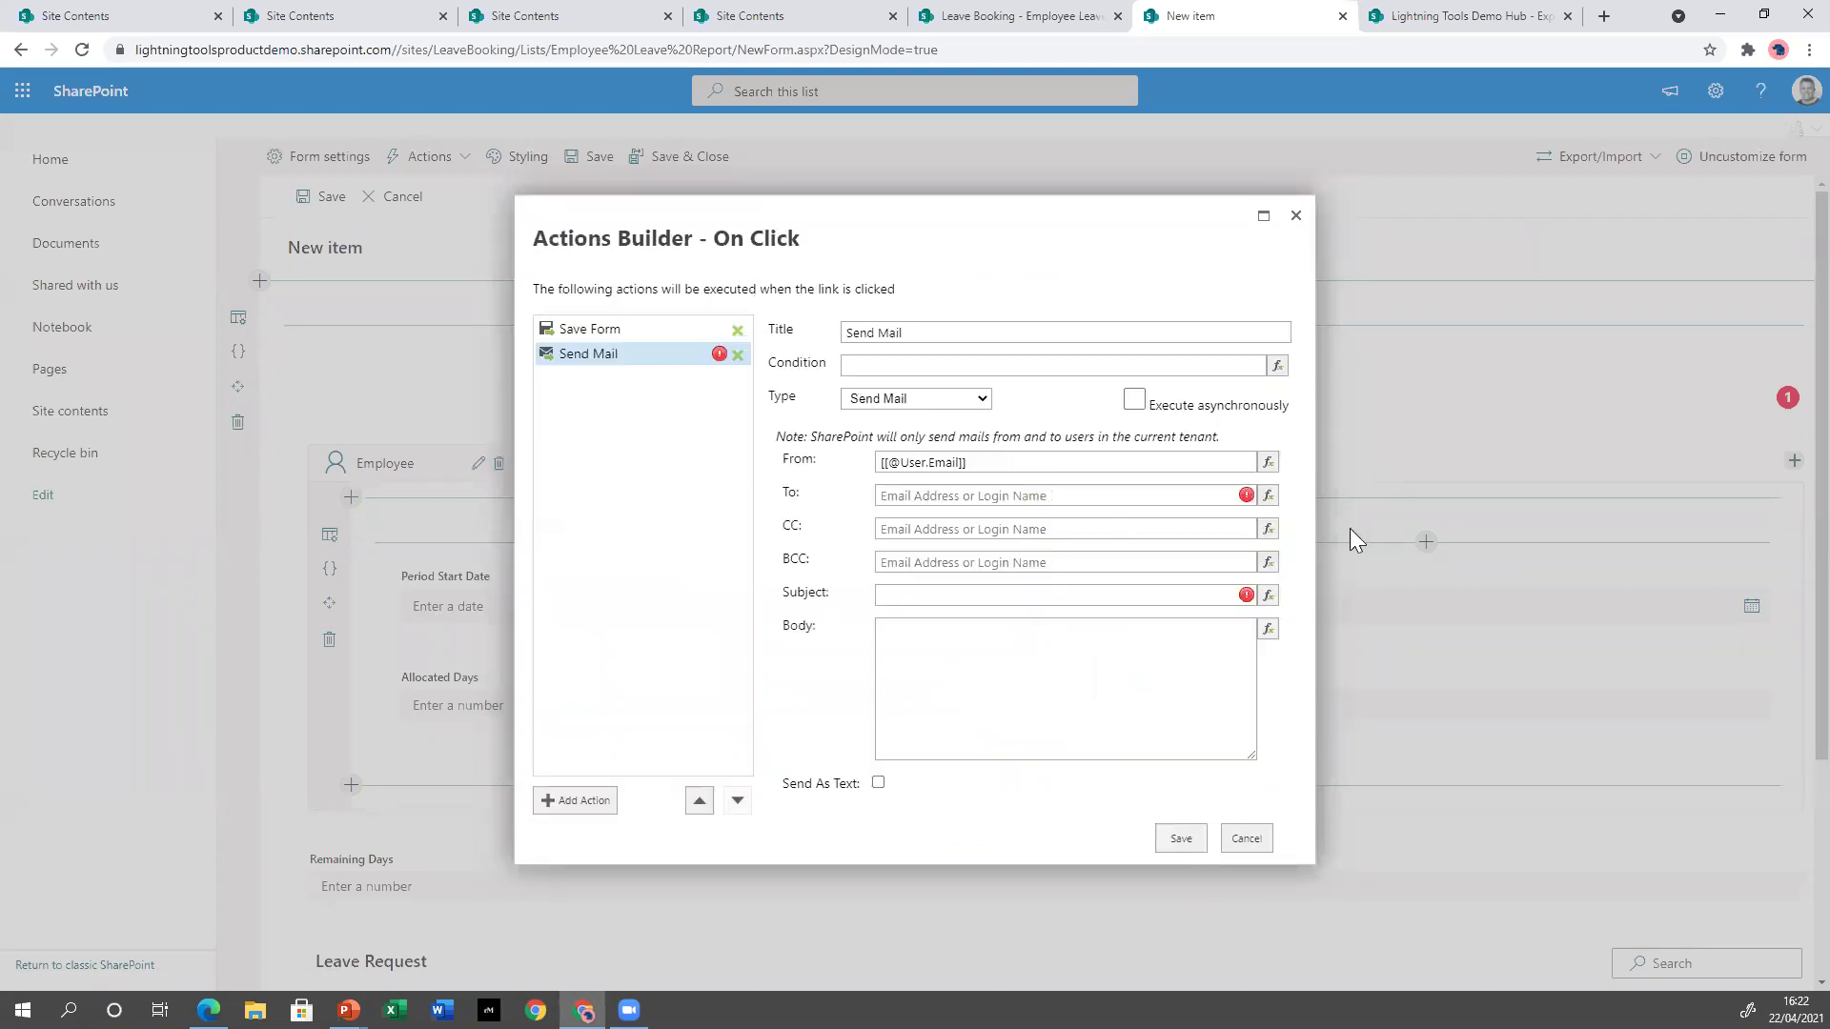
{"action": "left_click", "coordinate": [1267, 497]}
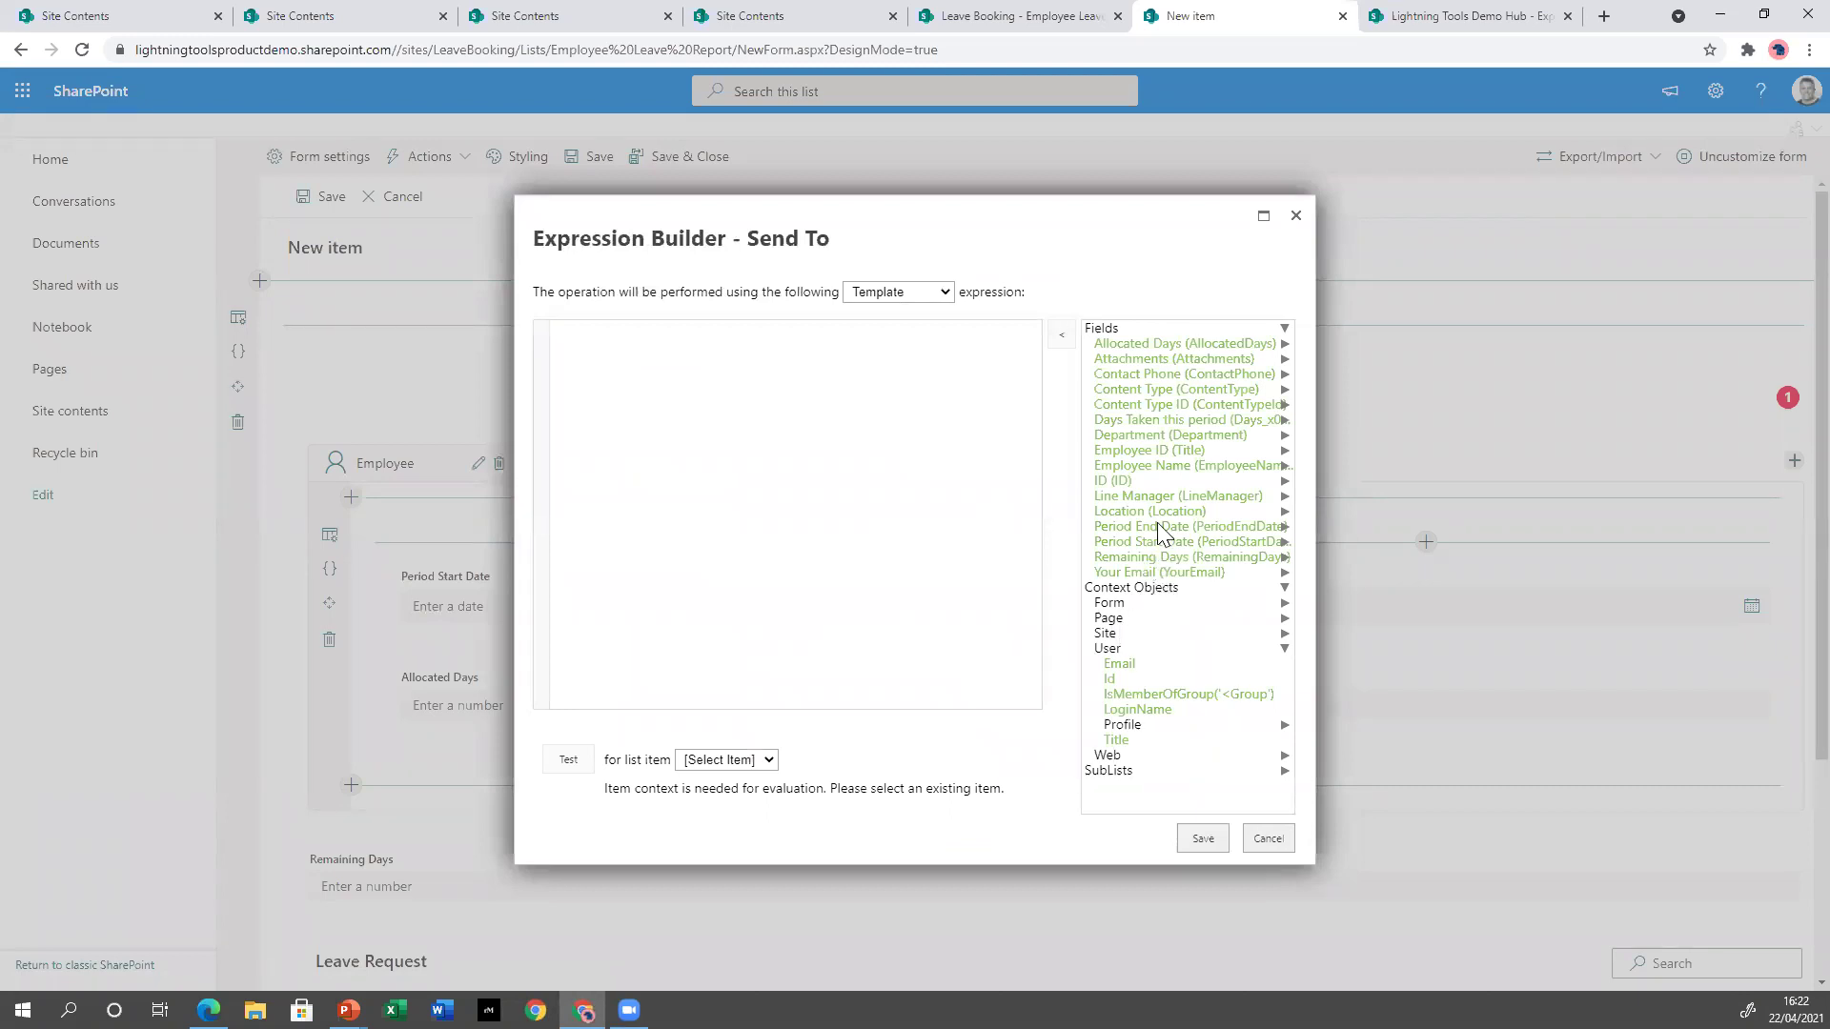
{"action": "left_click", "coordinate": [1199, 499]}
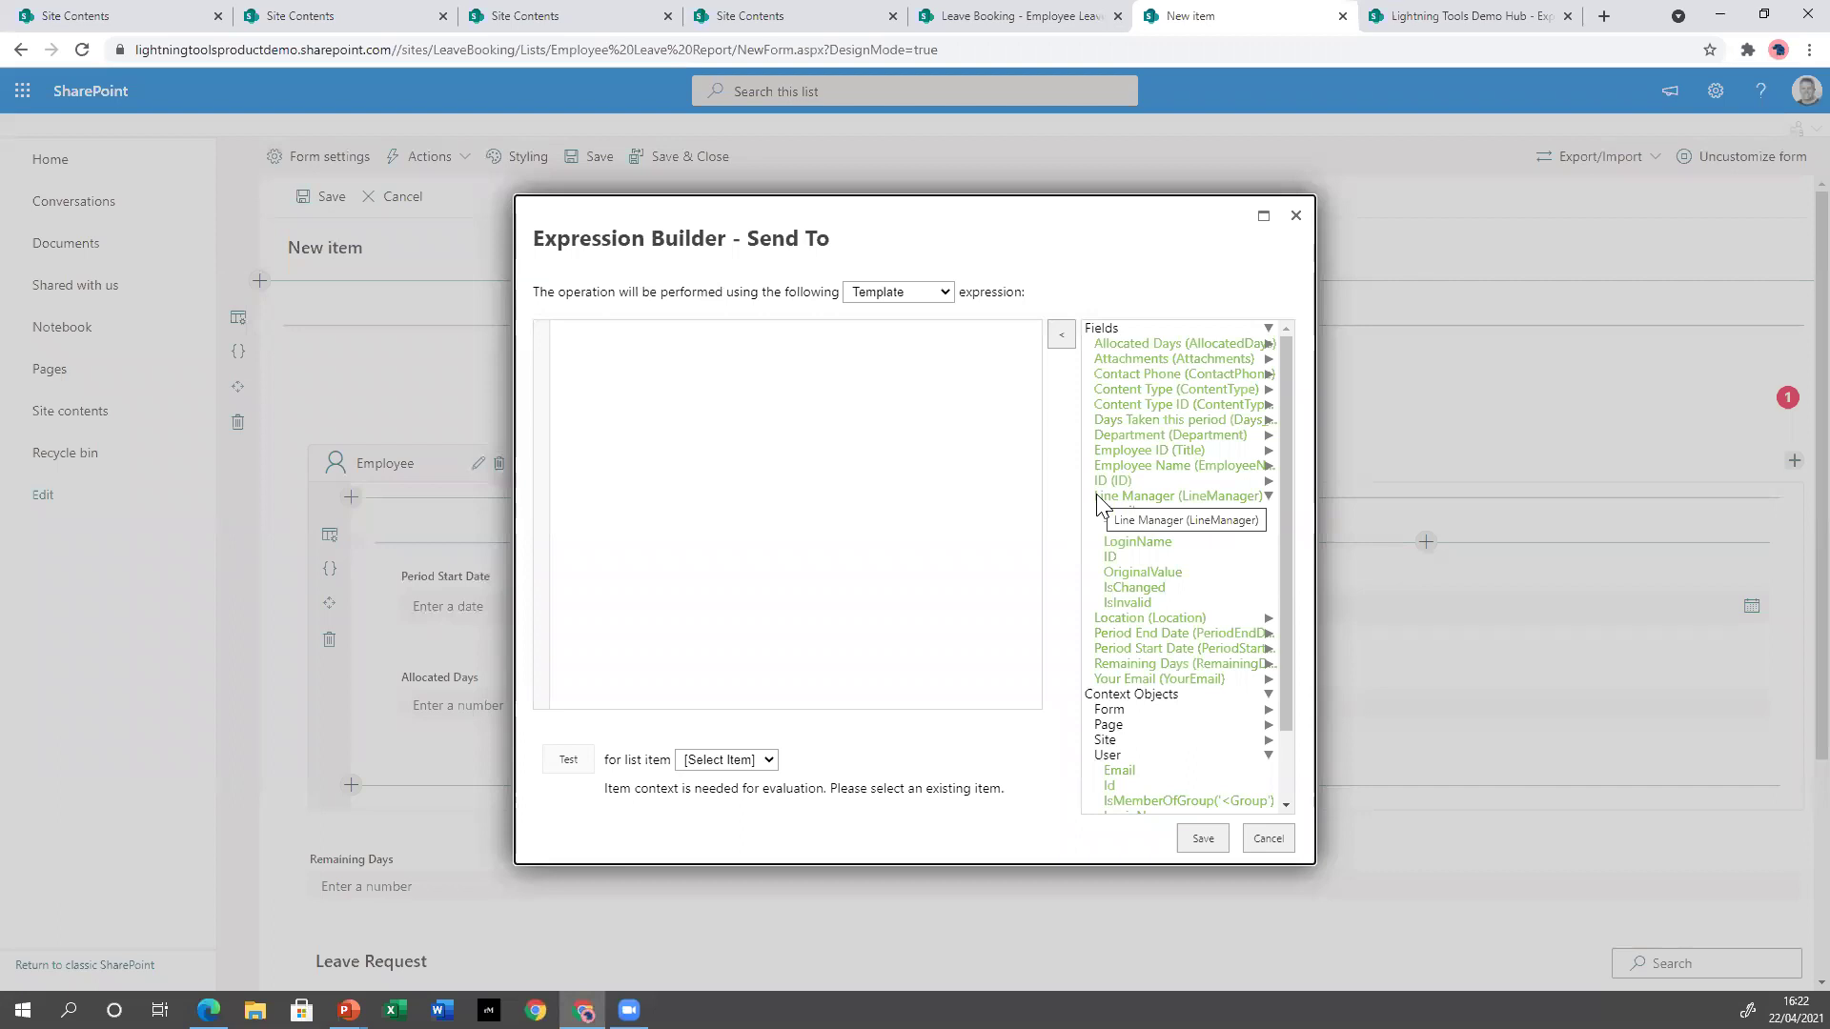
{"action": "left_click", "coordinate": [1119, 513]}
{"action": "left_click", "coordinate": [1203, 838]}
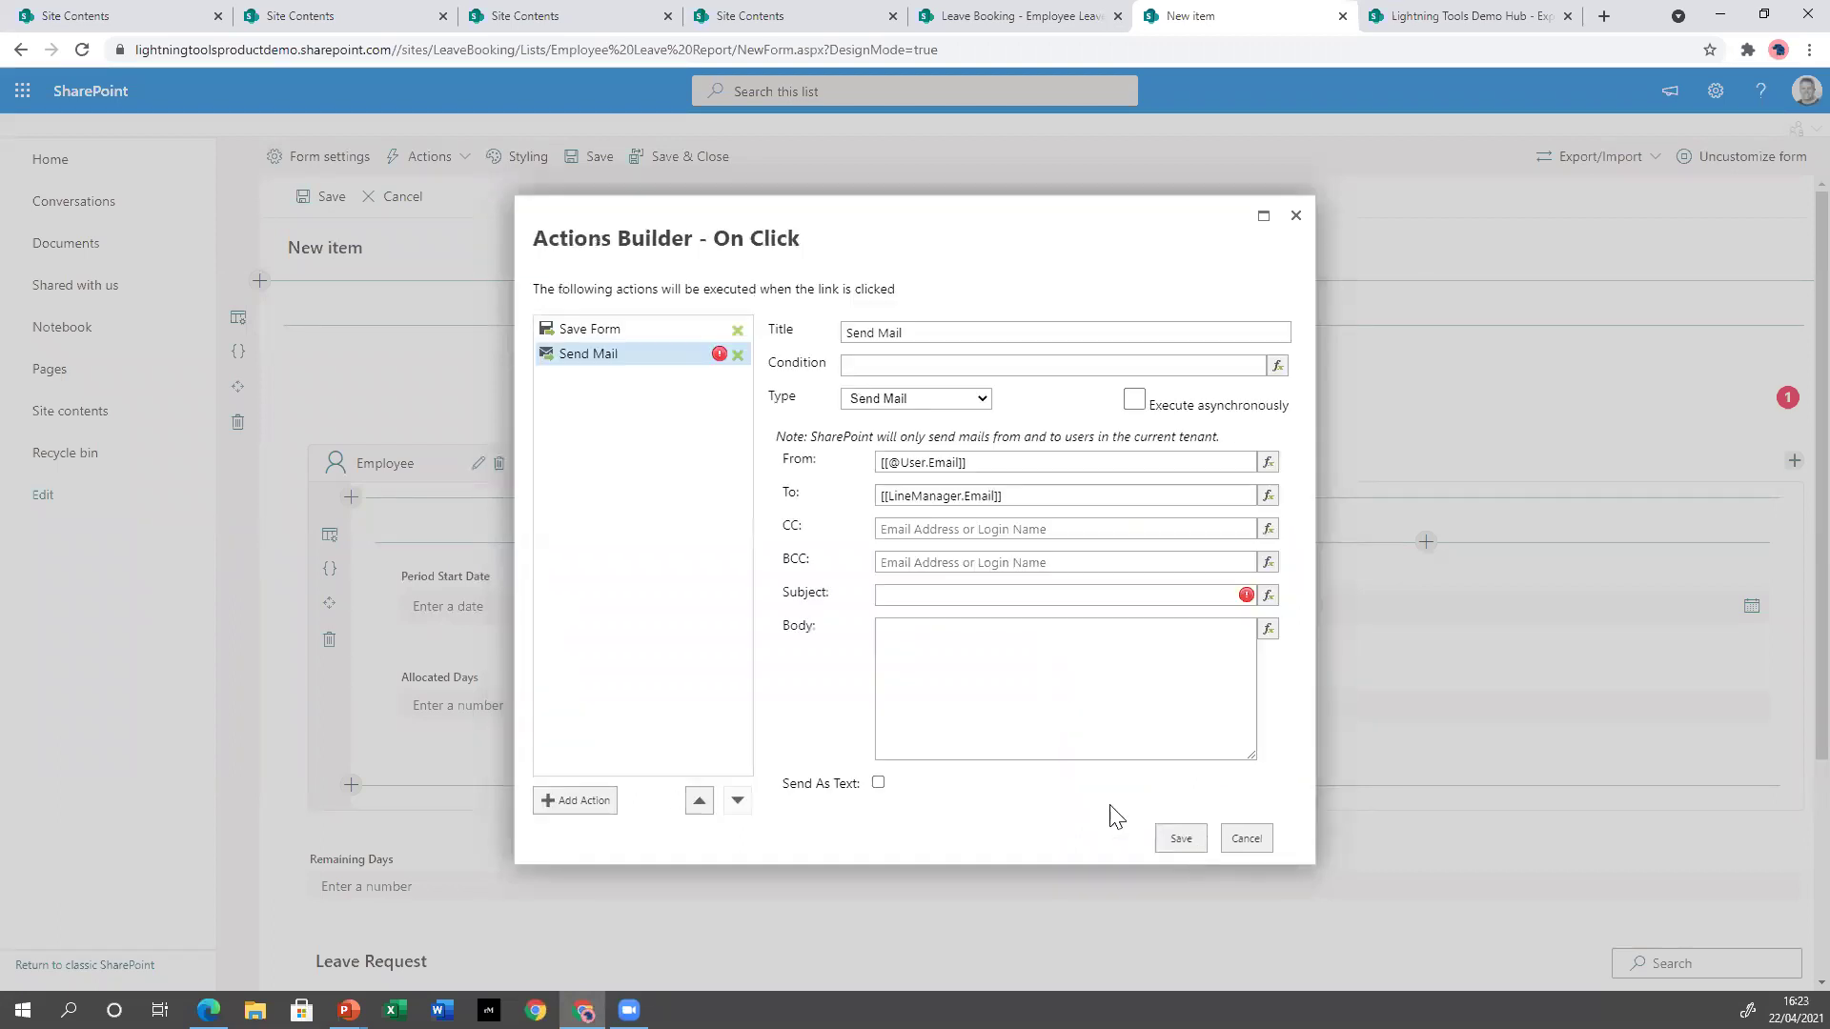
Fill in the leave request email's subject and body.
{"action": "left_click", "coordinate": [936, 597]}
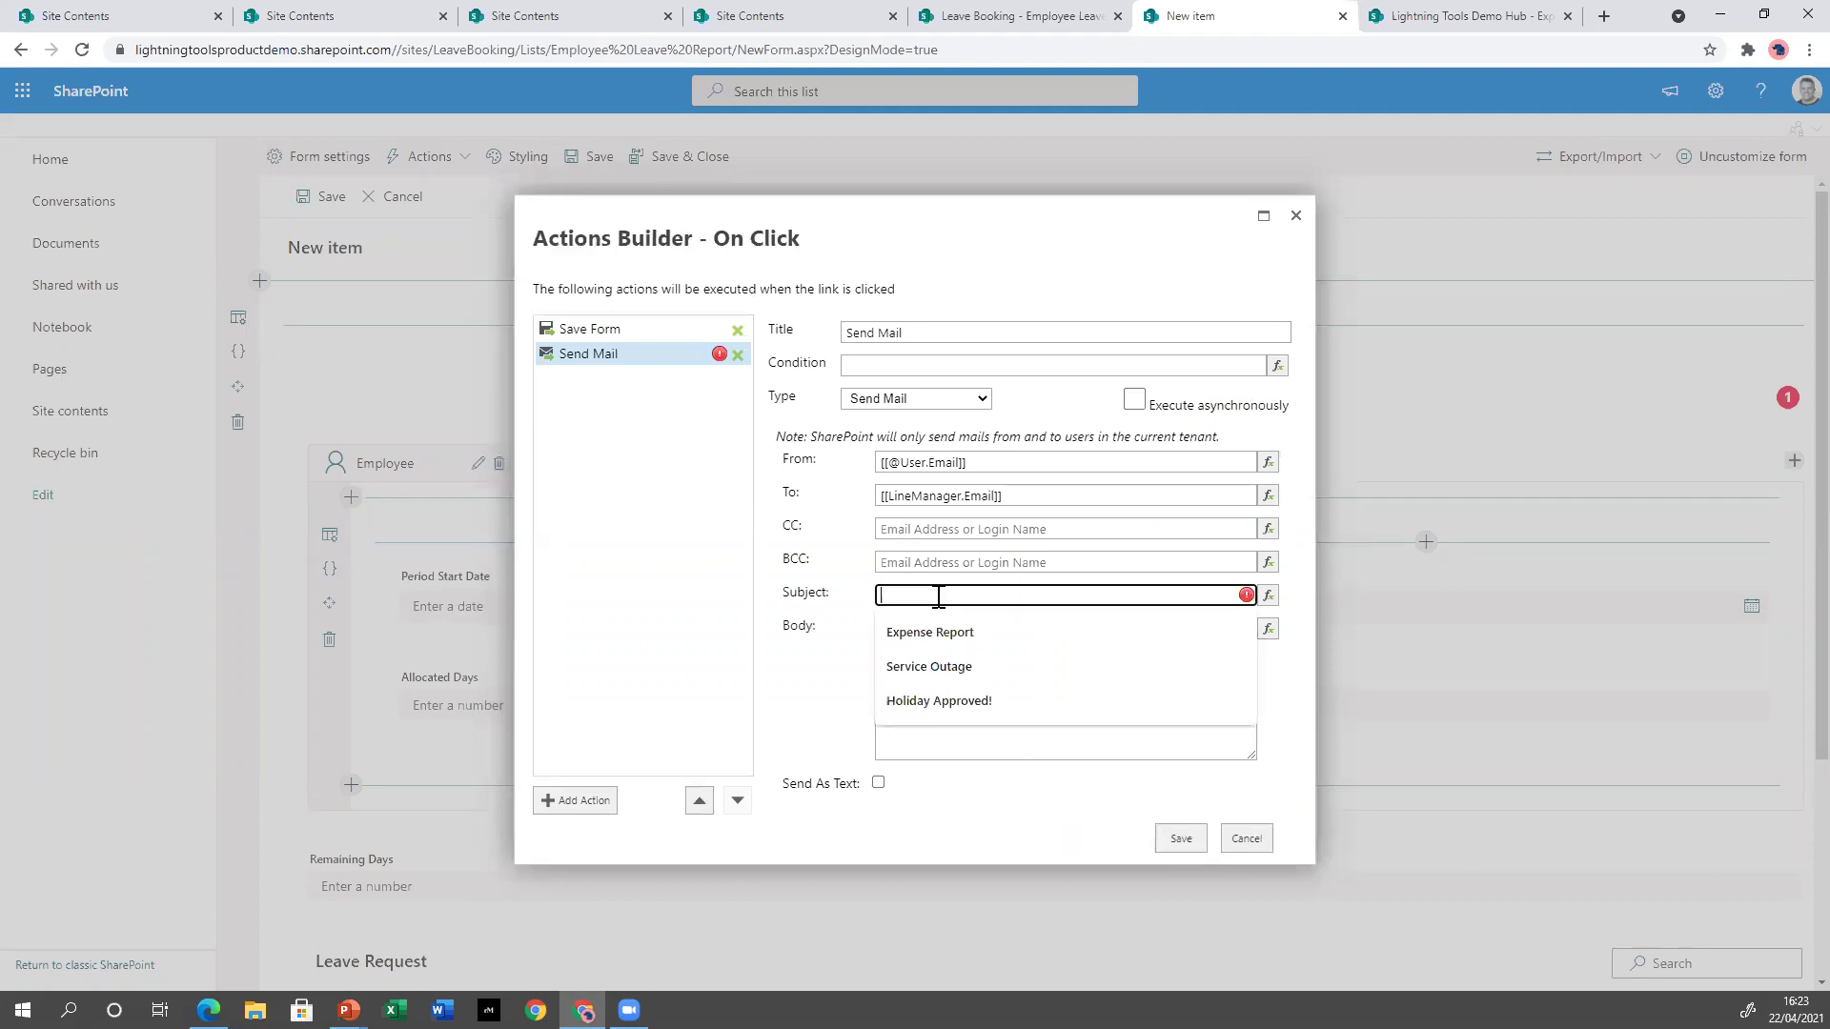
{"action": "type", "text": "Leave Request"}
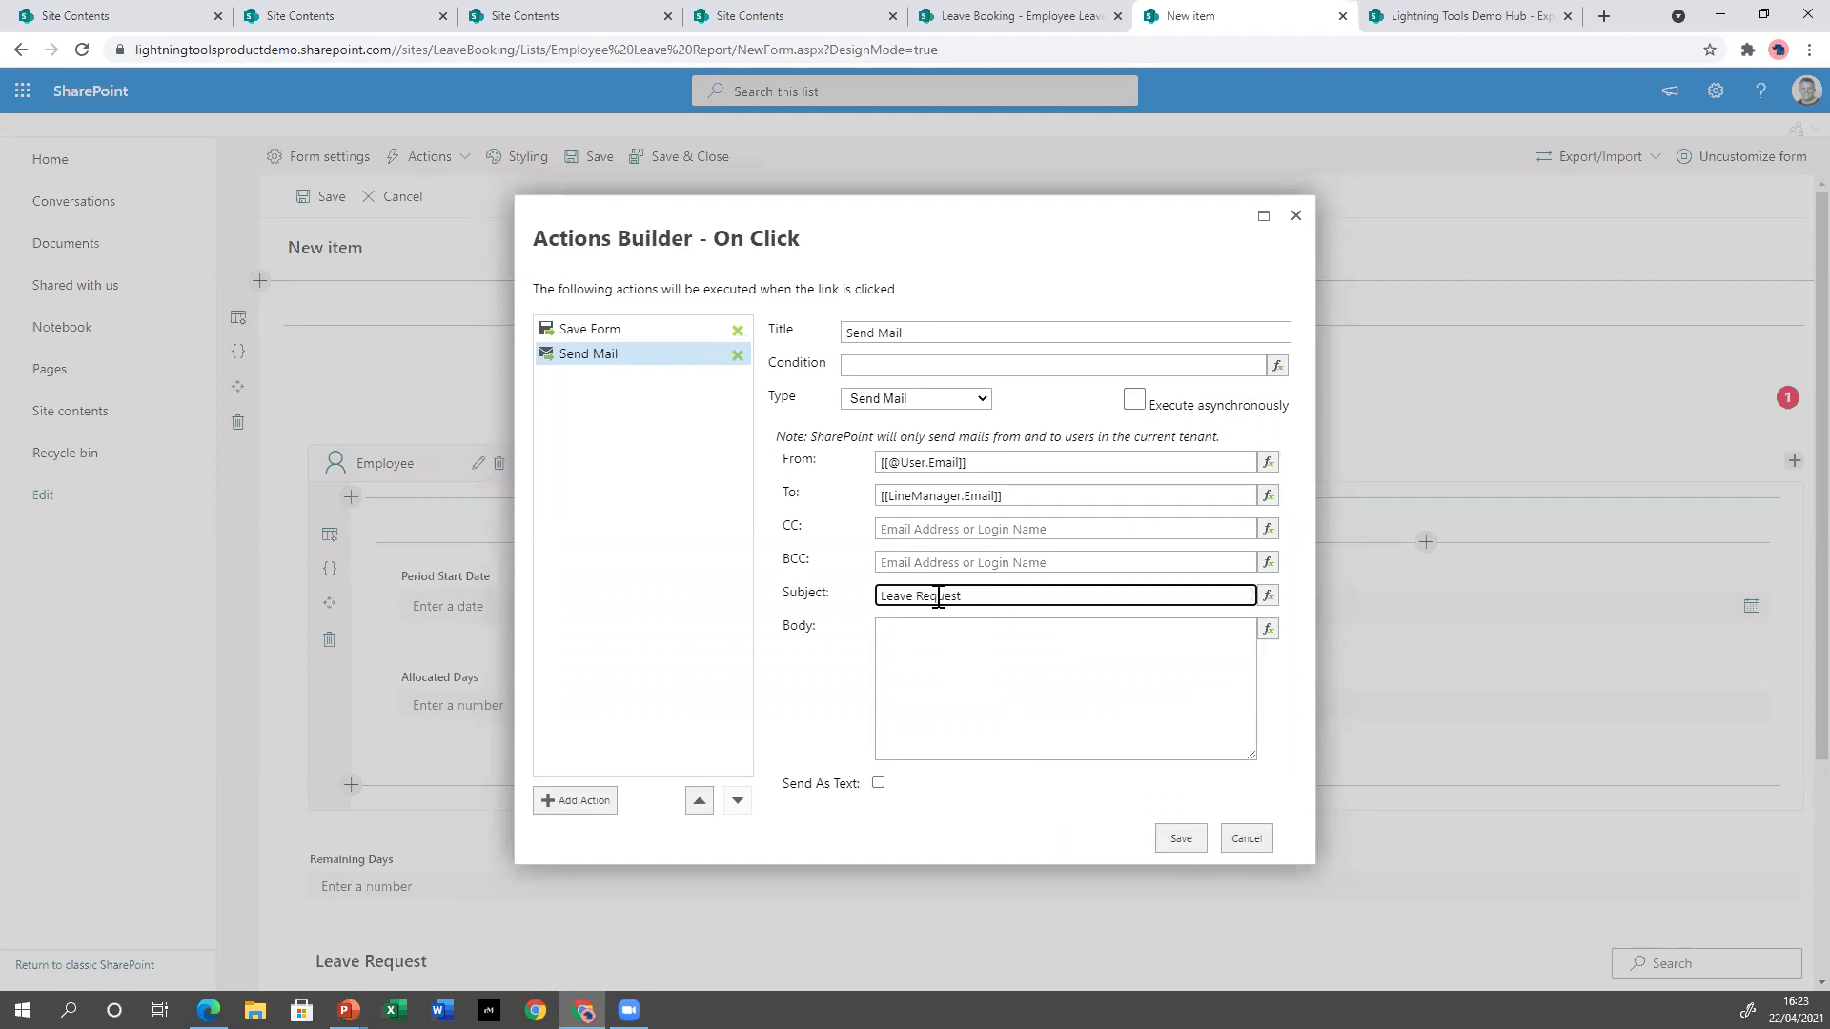
{"action": "left_click", "coordinate": [1062, 684]}
{"action": "type", "text": "Please see my leave request"}
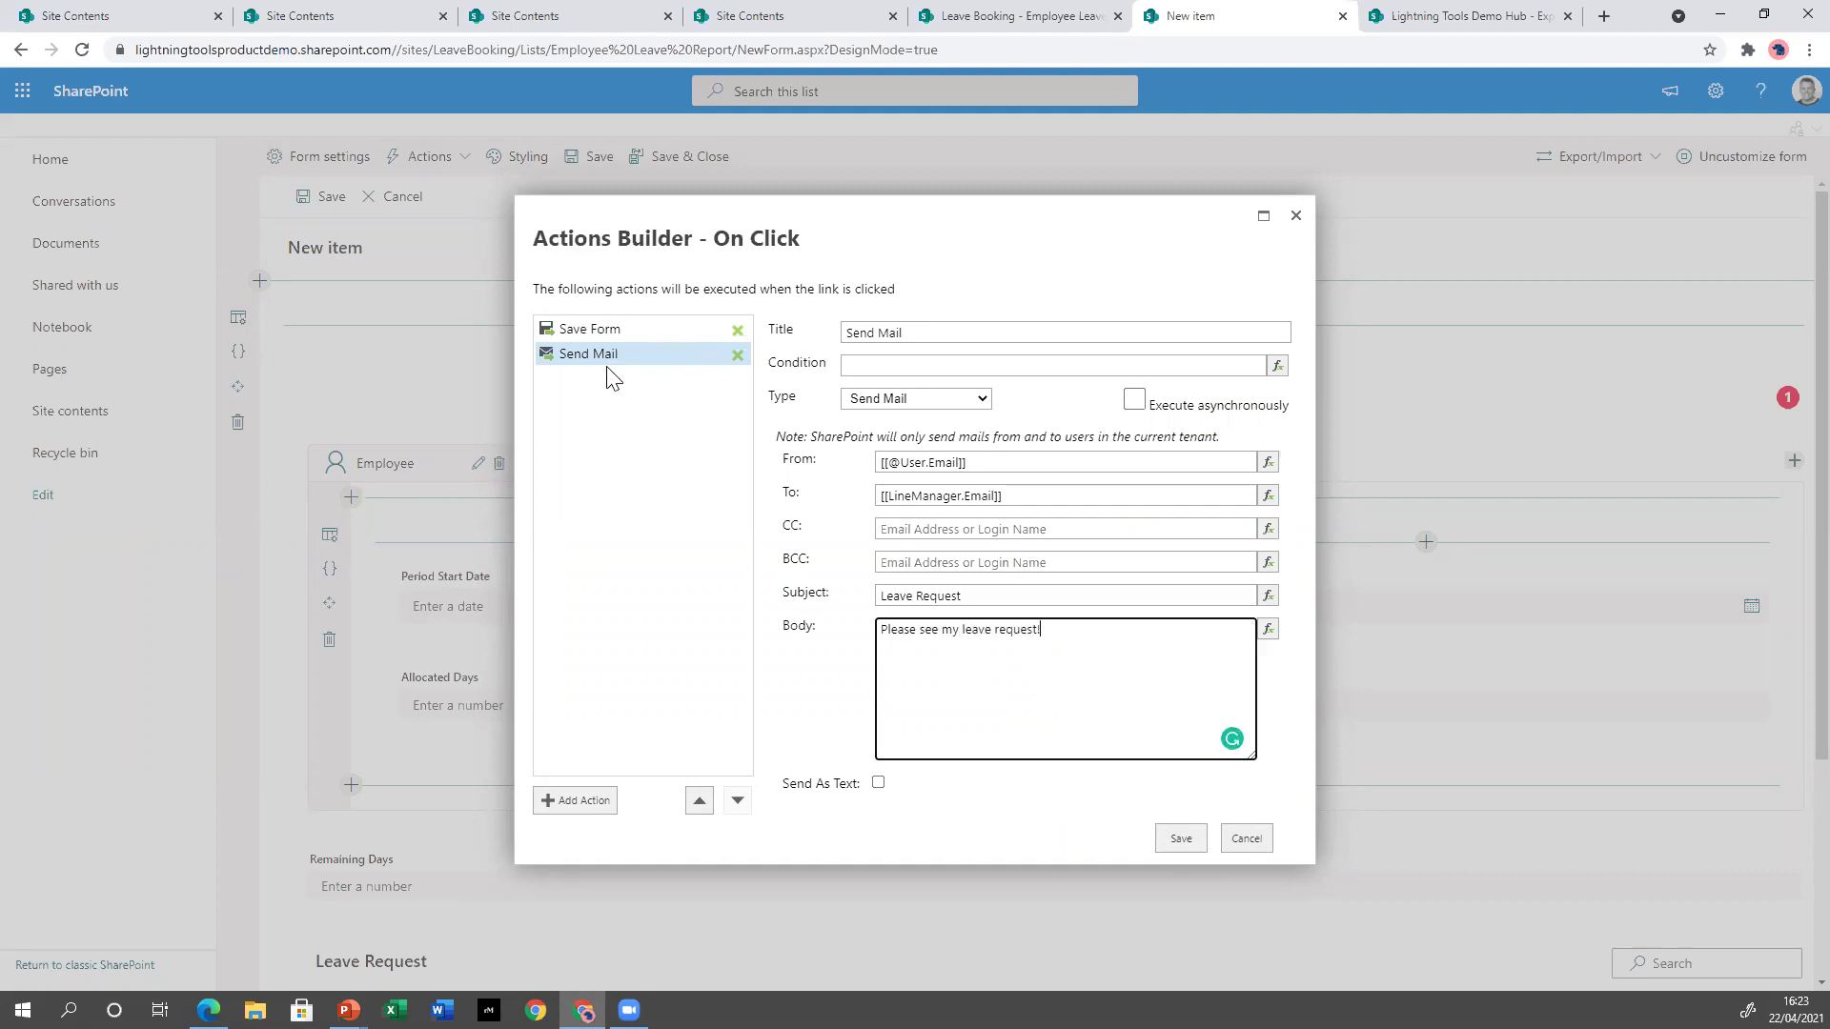
Add a final Close Form step, save the sequence and confirm the Submit Request action.
{"action": "left_click", "coordinate": [573, 800]}
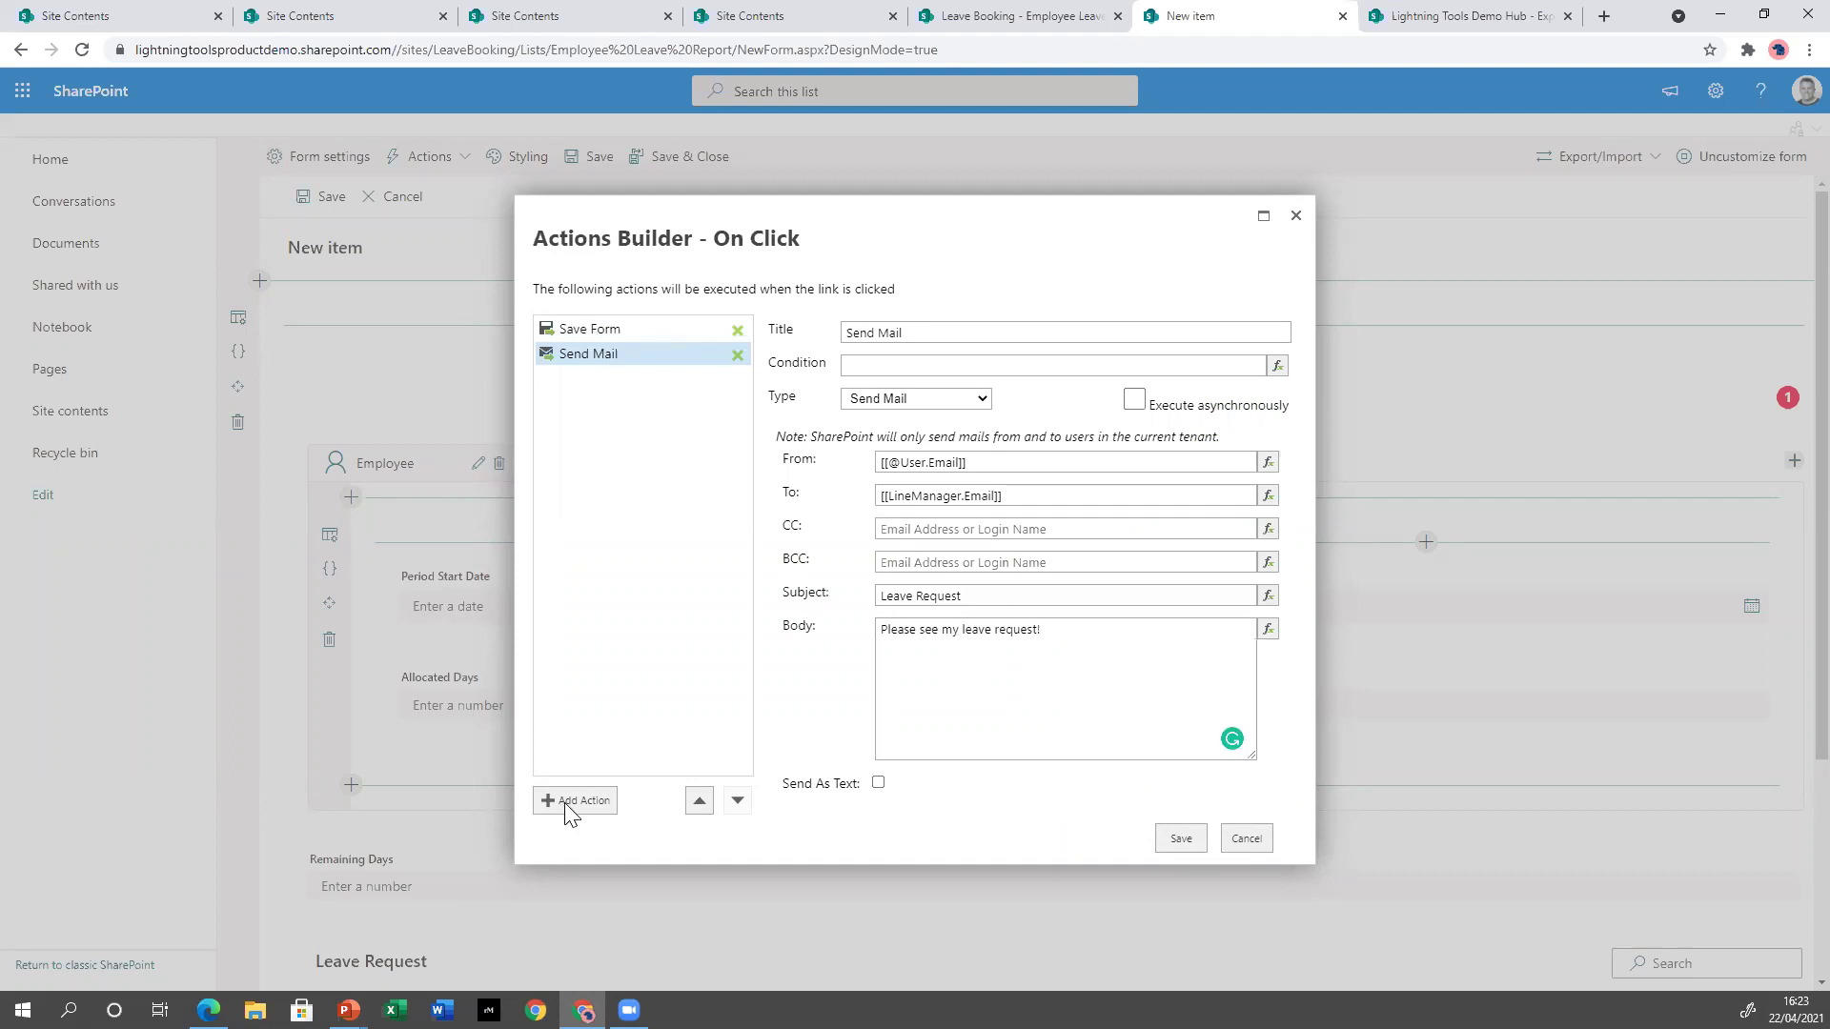
{"action": "left_click", "coordinate": [929, 400]}
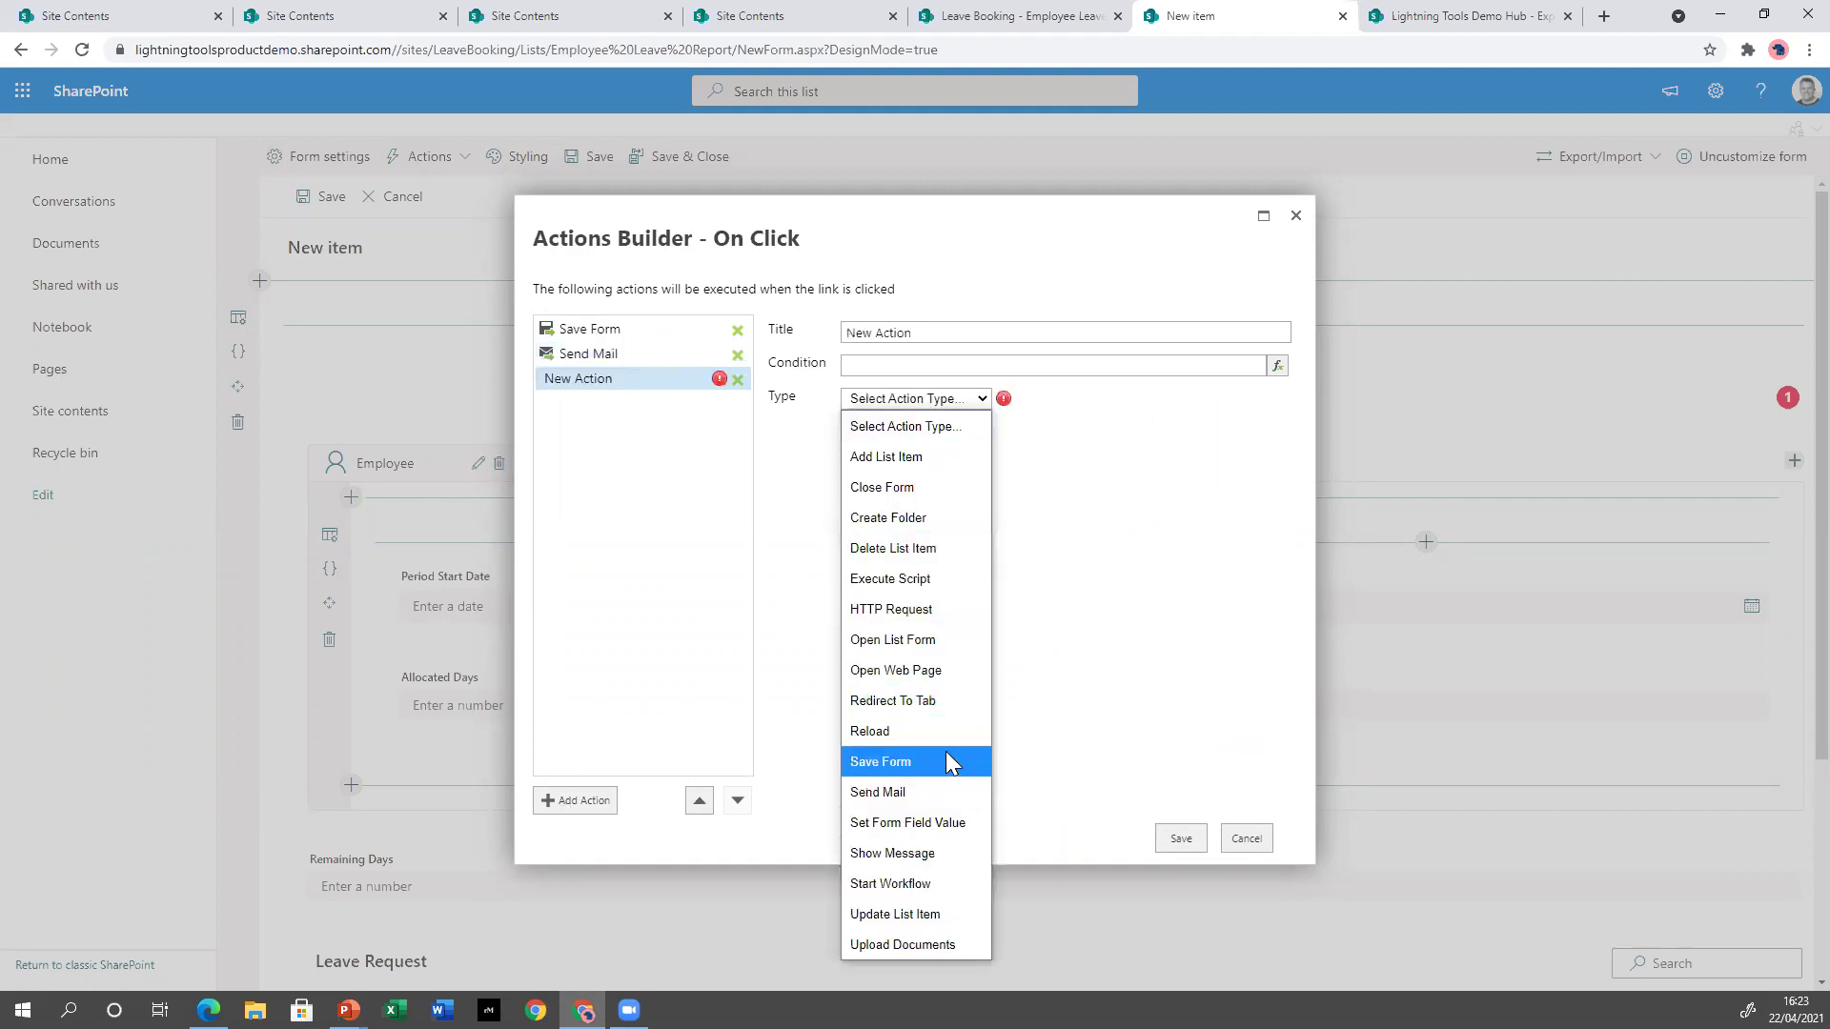
{"action": "left_click", "coordinate": [901, 488]}
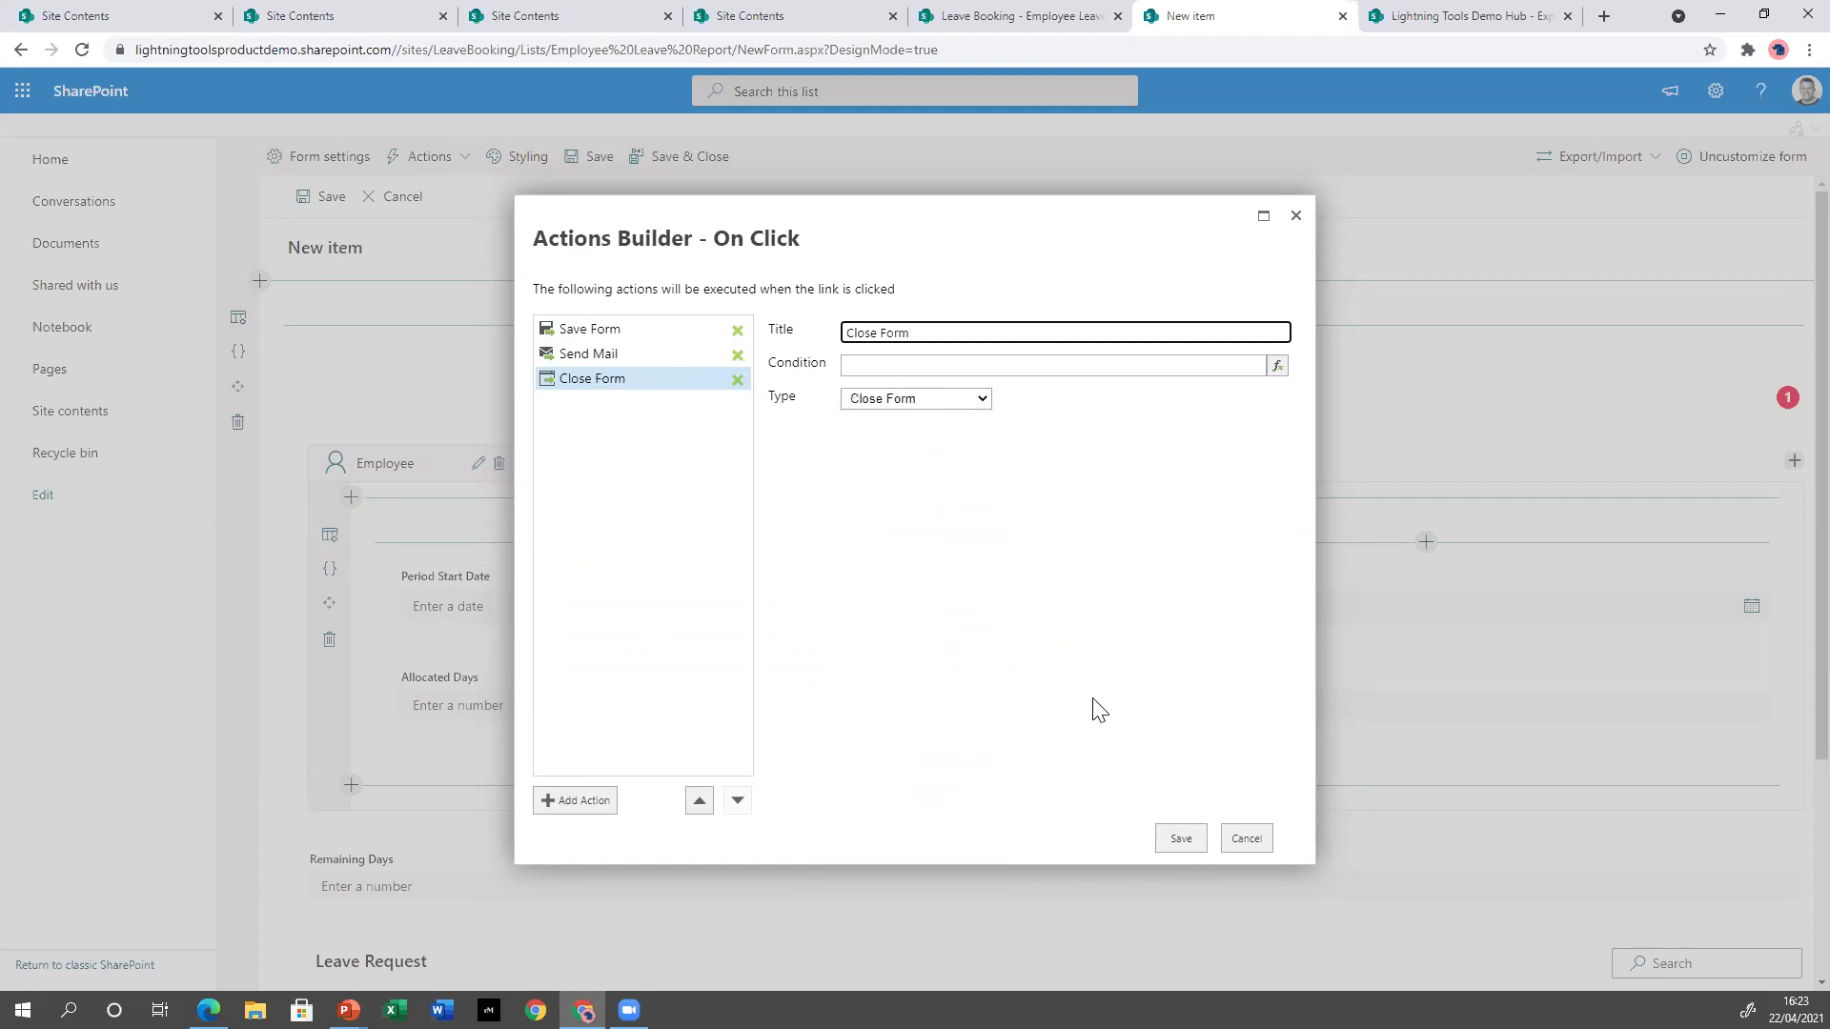
{"action": "left_click", "coordinate": [1182, 840]}
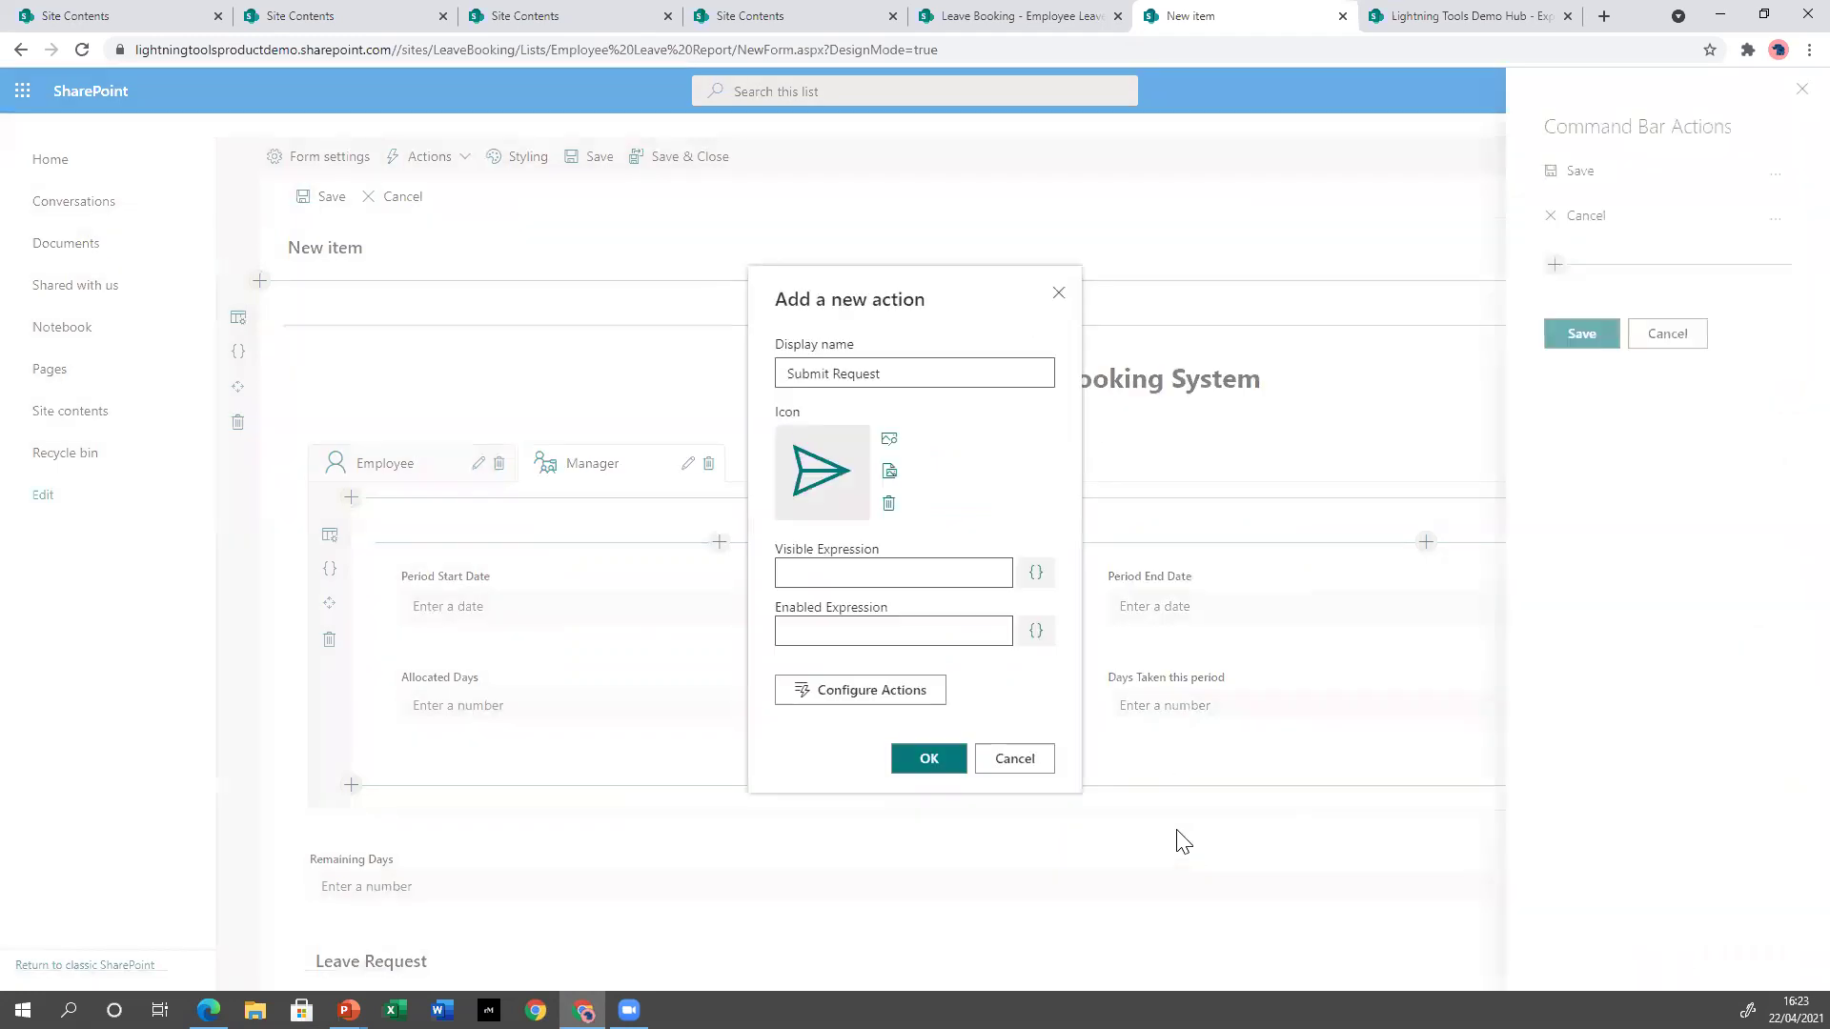
{"action": "left_click", "coordinate": [928, 757]}
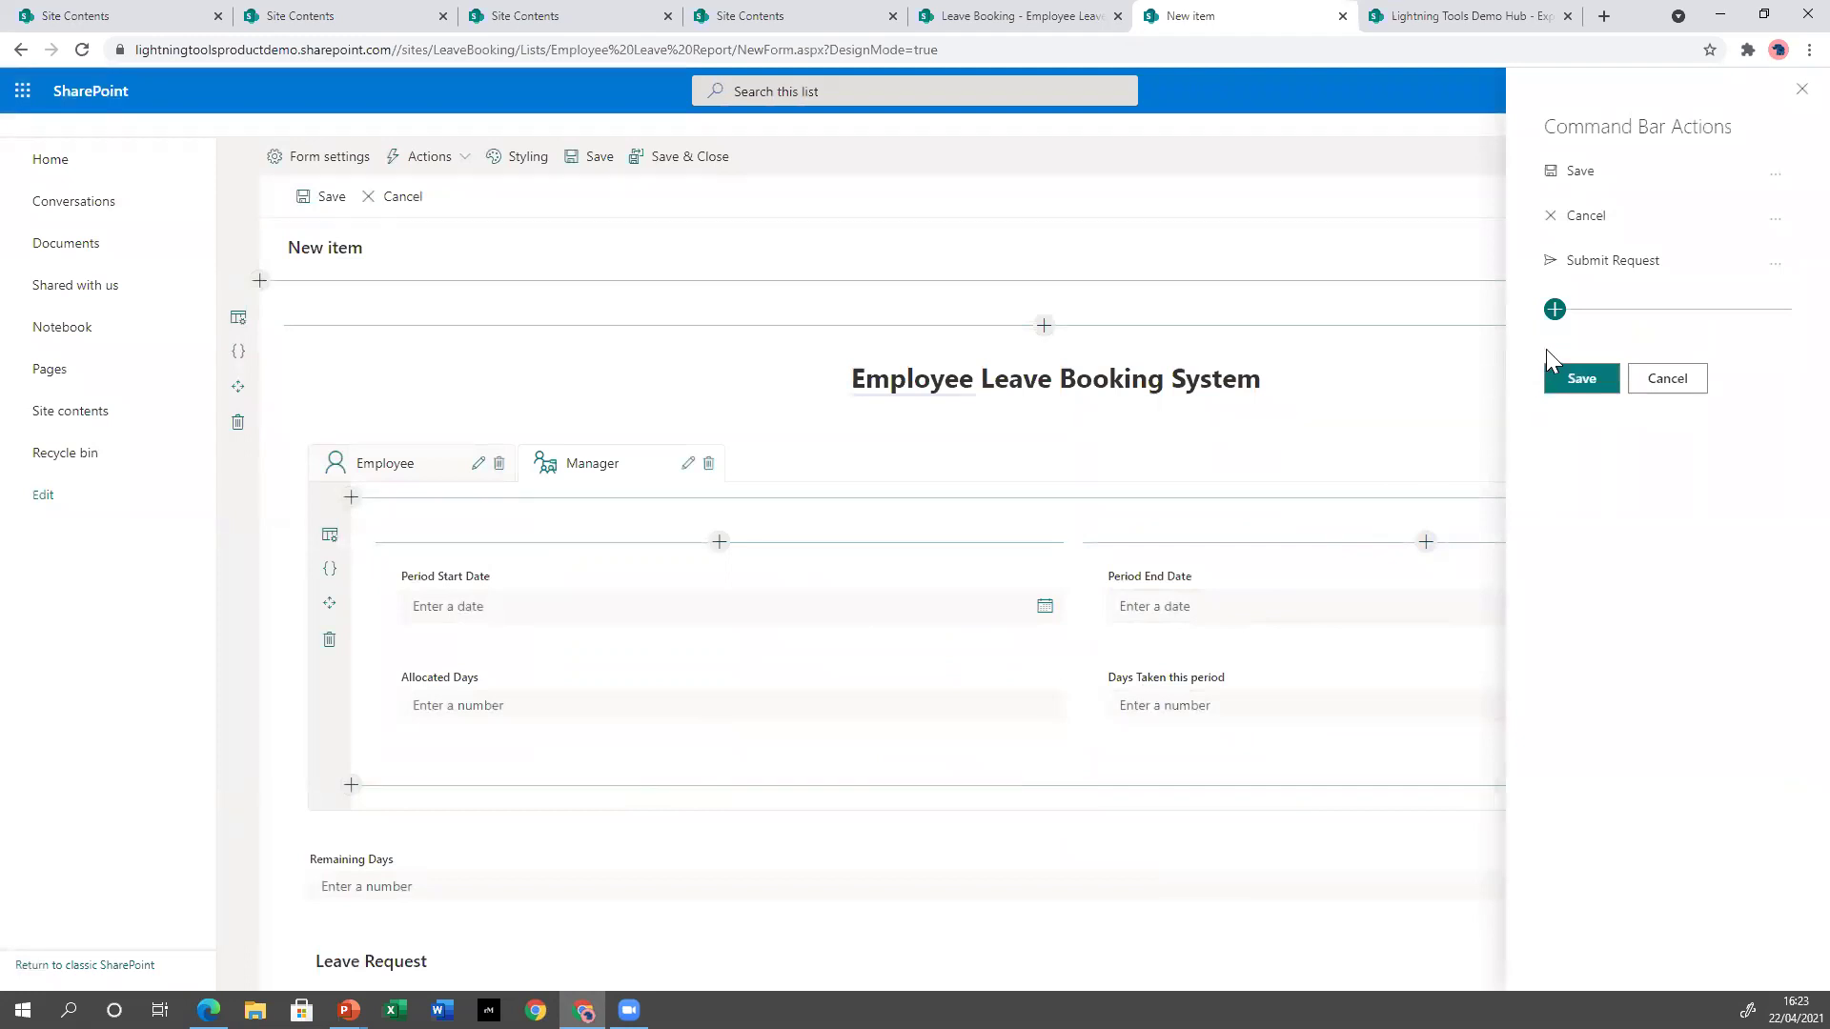
Add a new command-bar action named 'Approve Expenses' with a checkmark icon.
{"action": "left_click", "coordinate": [1555, 311]}
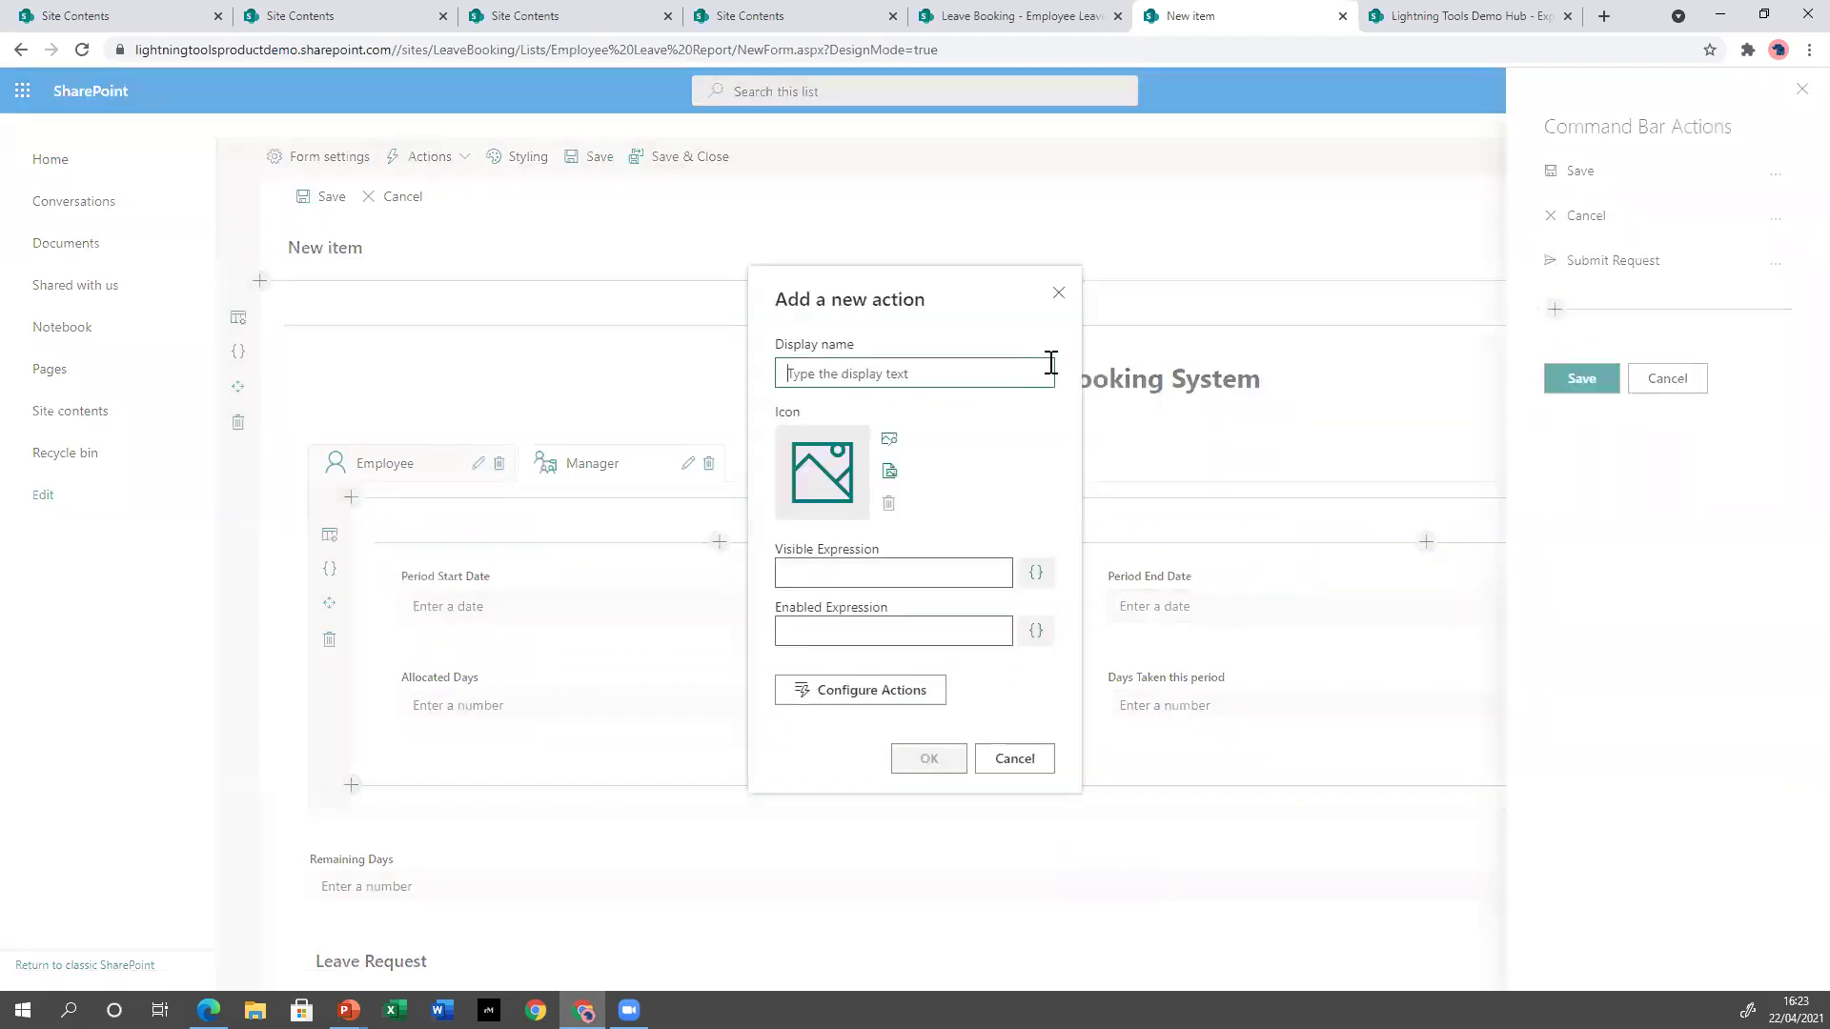
{"action": "type", "text": "Appr"}
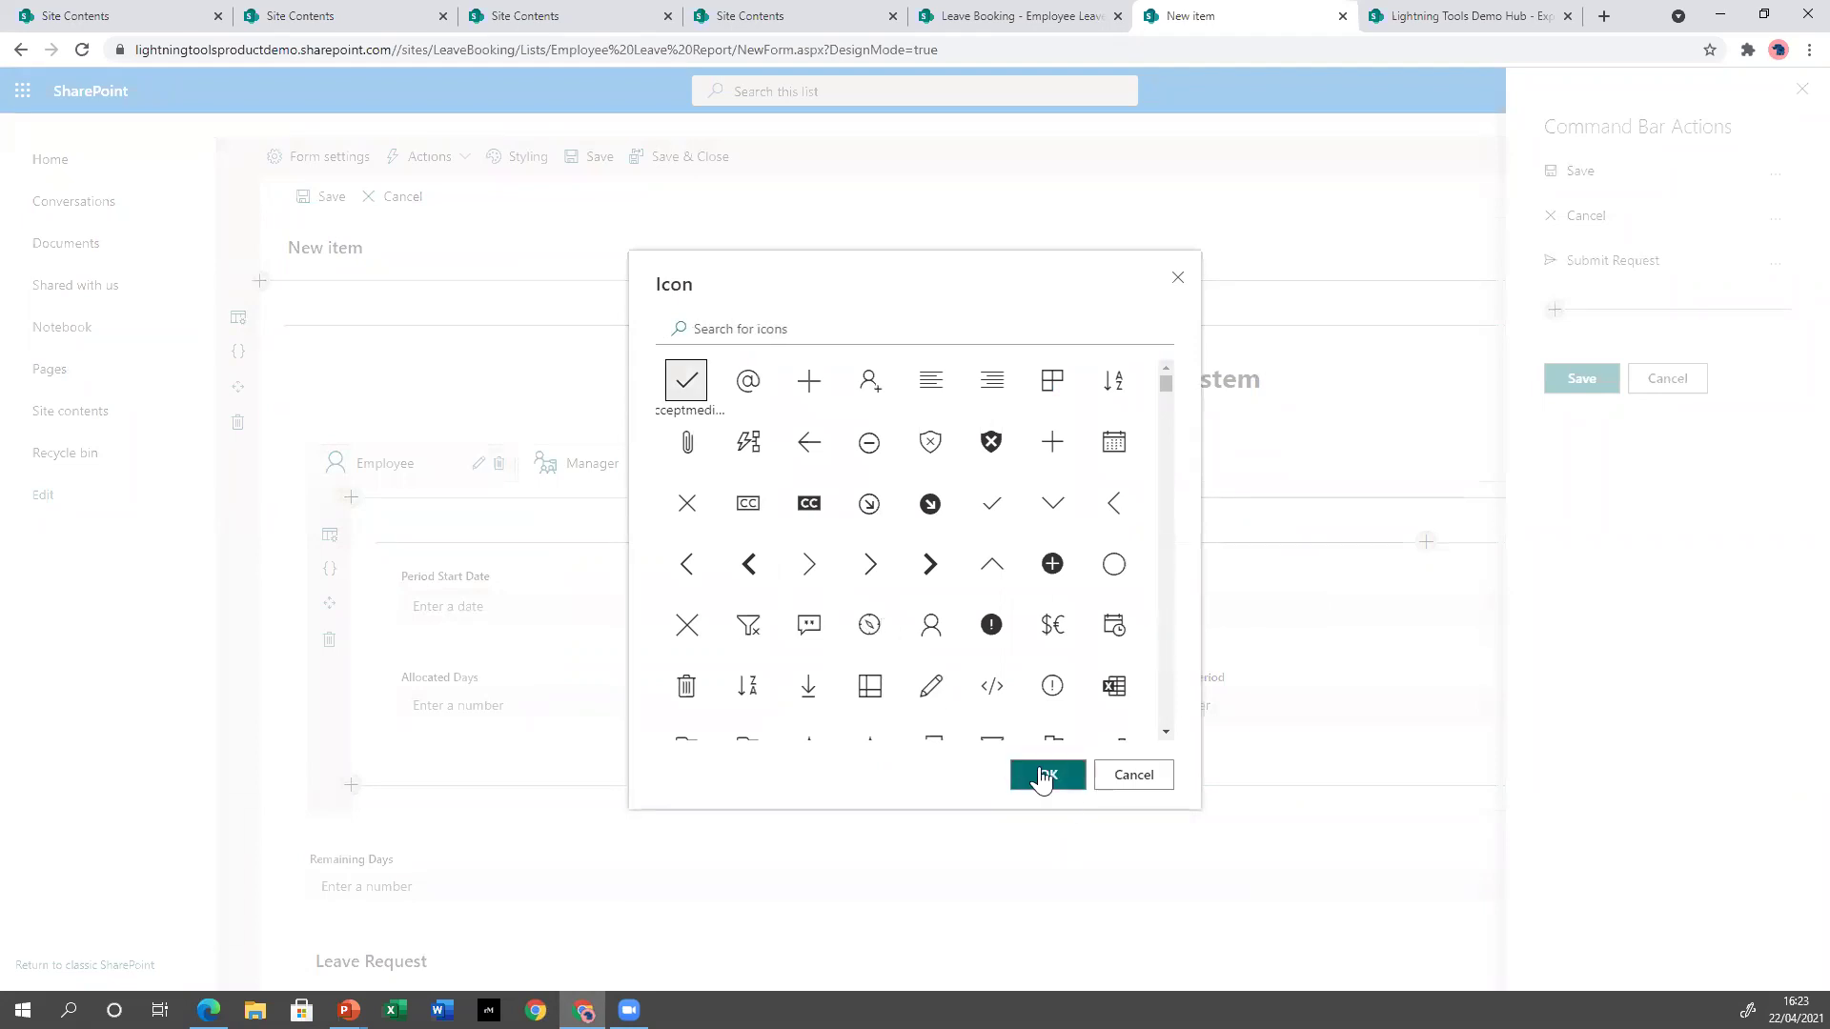
{"action": "left_click", "coordinate": [1049, 774]}
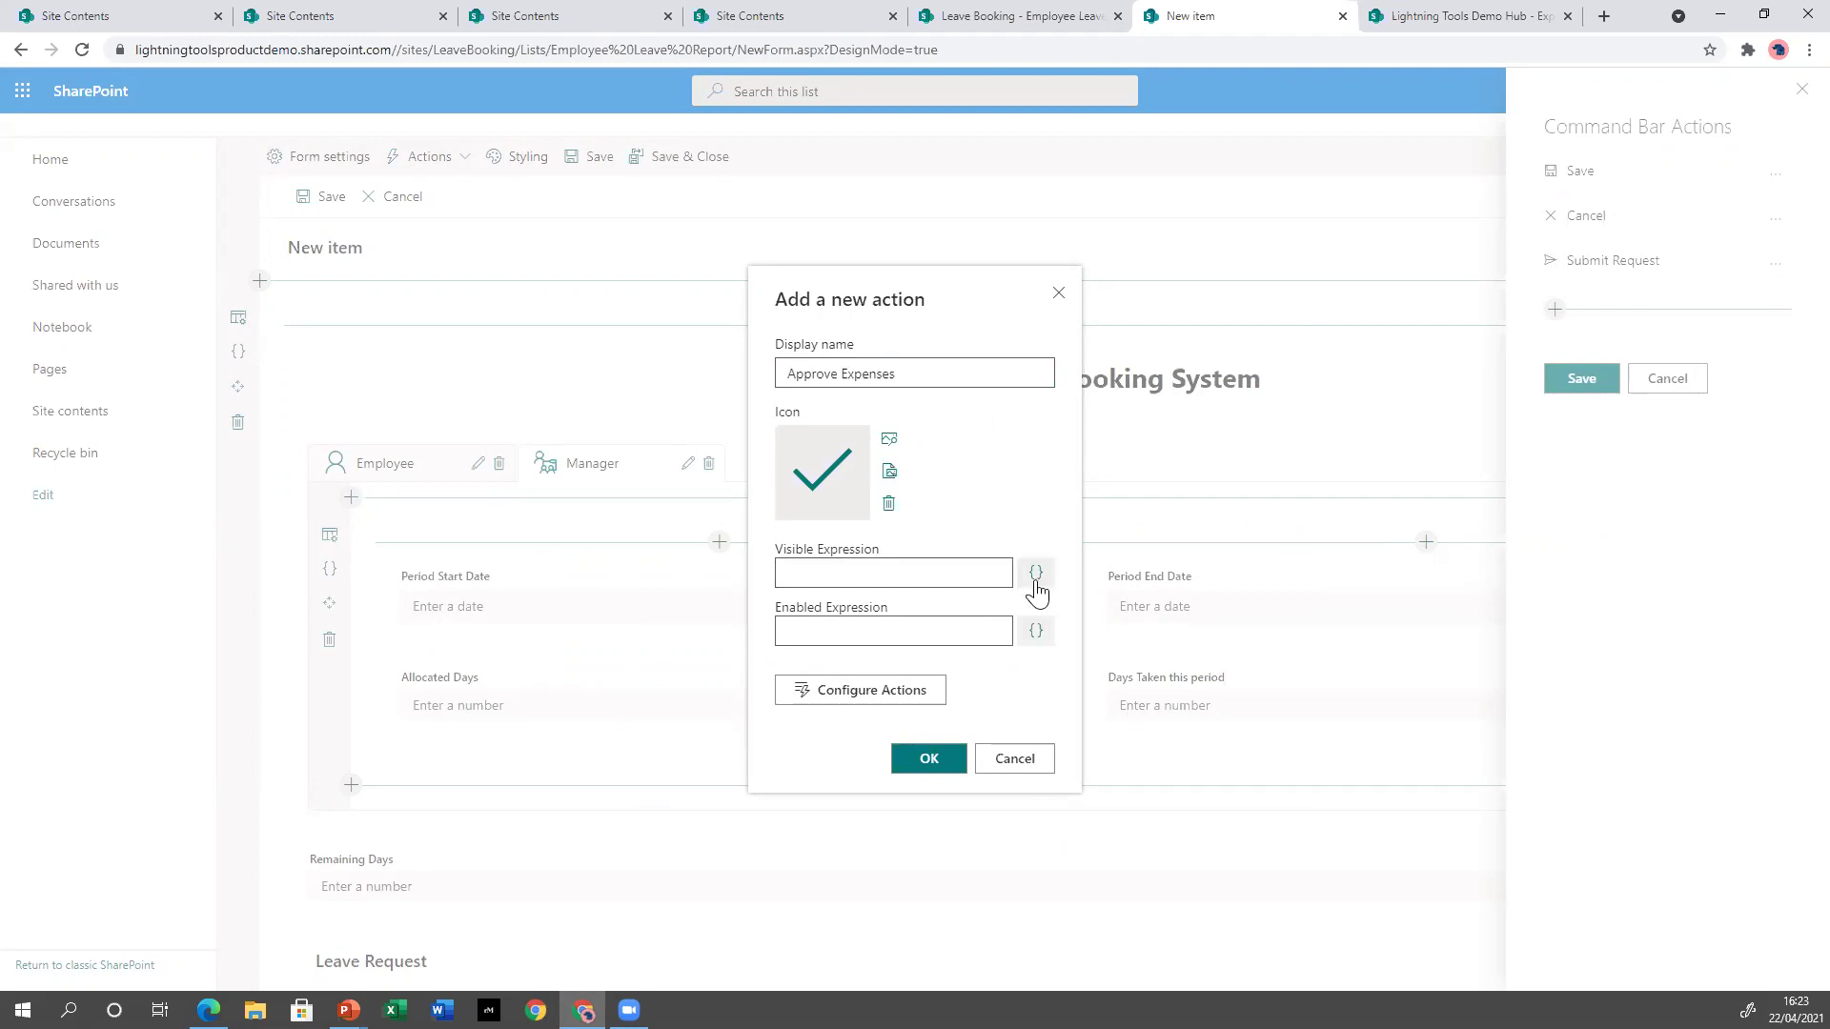
Set the action's Visible Expression to [[LineManager]], removing the stray equals signs.
{"action": "left_click", "coordinate": [1037, 573]}
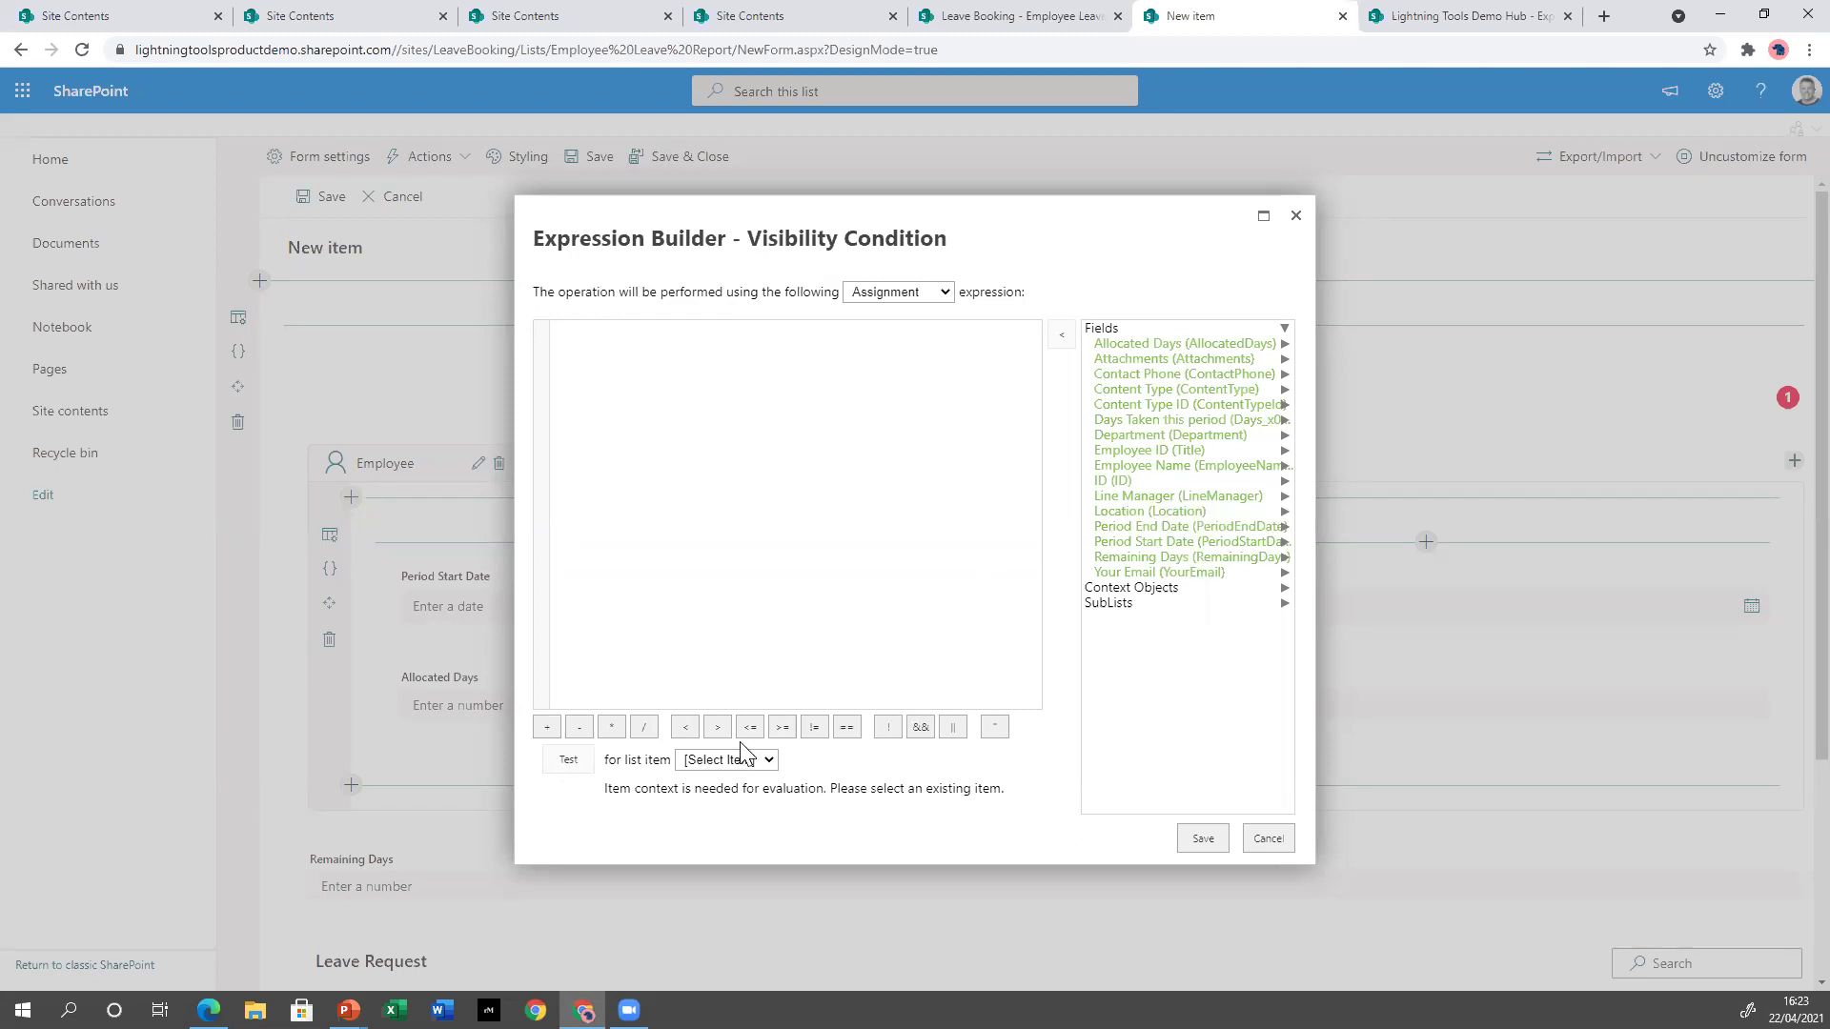
{"action": "left_click", "coordinate": [846, 729]}
{"action": "left_click", "coordinate": [1127, 496]}
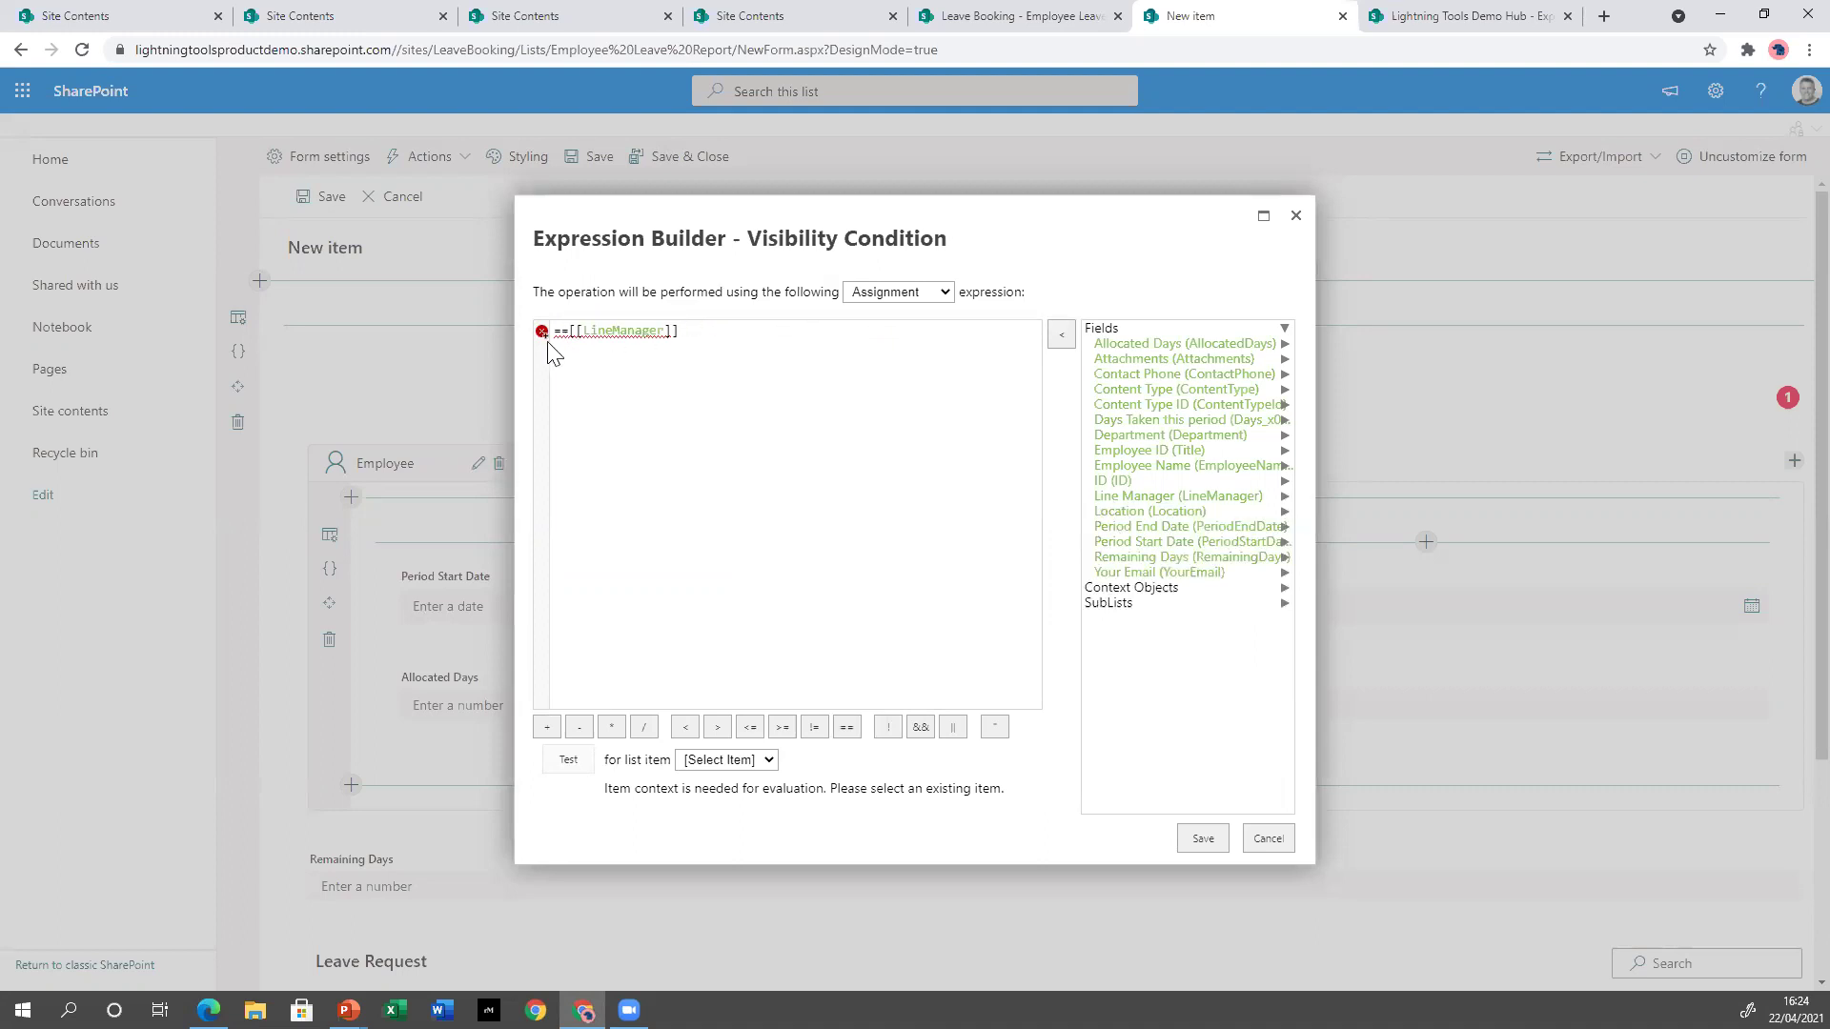
{"action": "key", "text": "BackSpace"}
{"action": "left_click", "coordinate": [709, 469]}
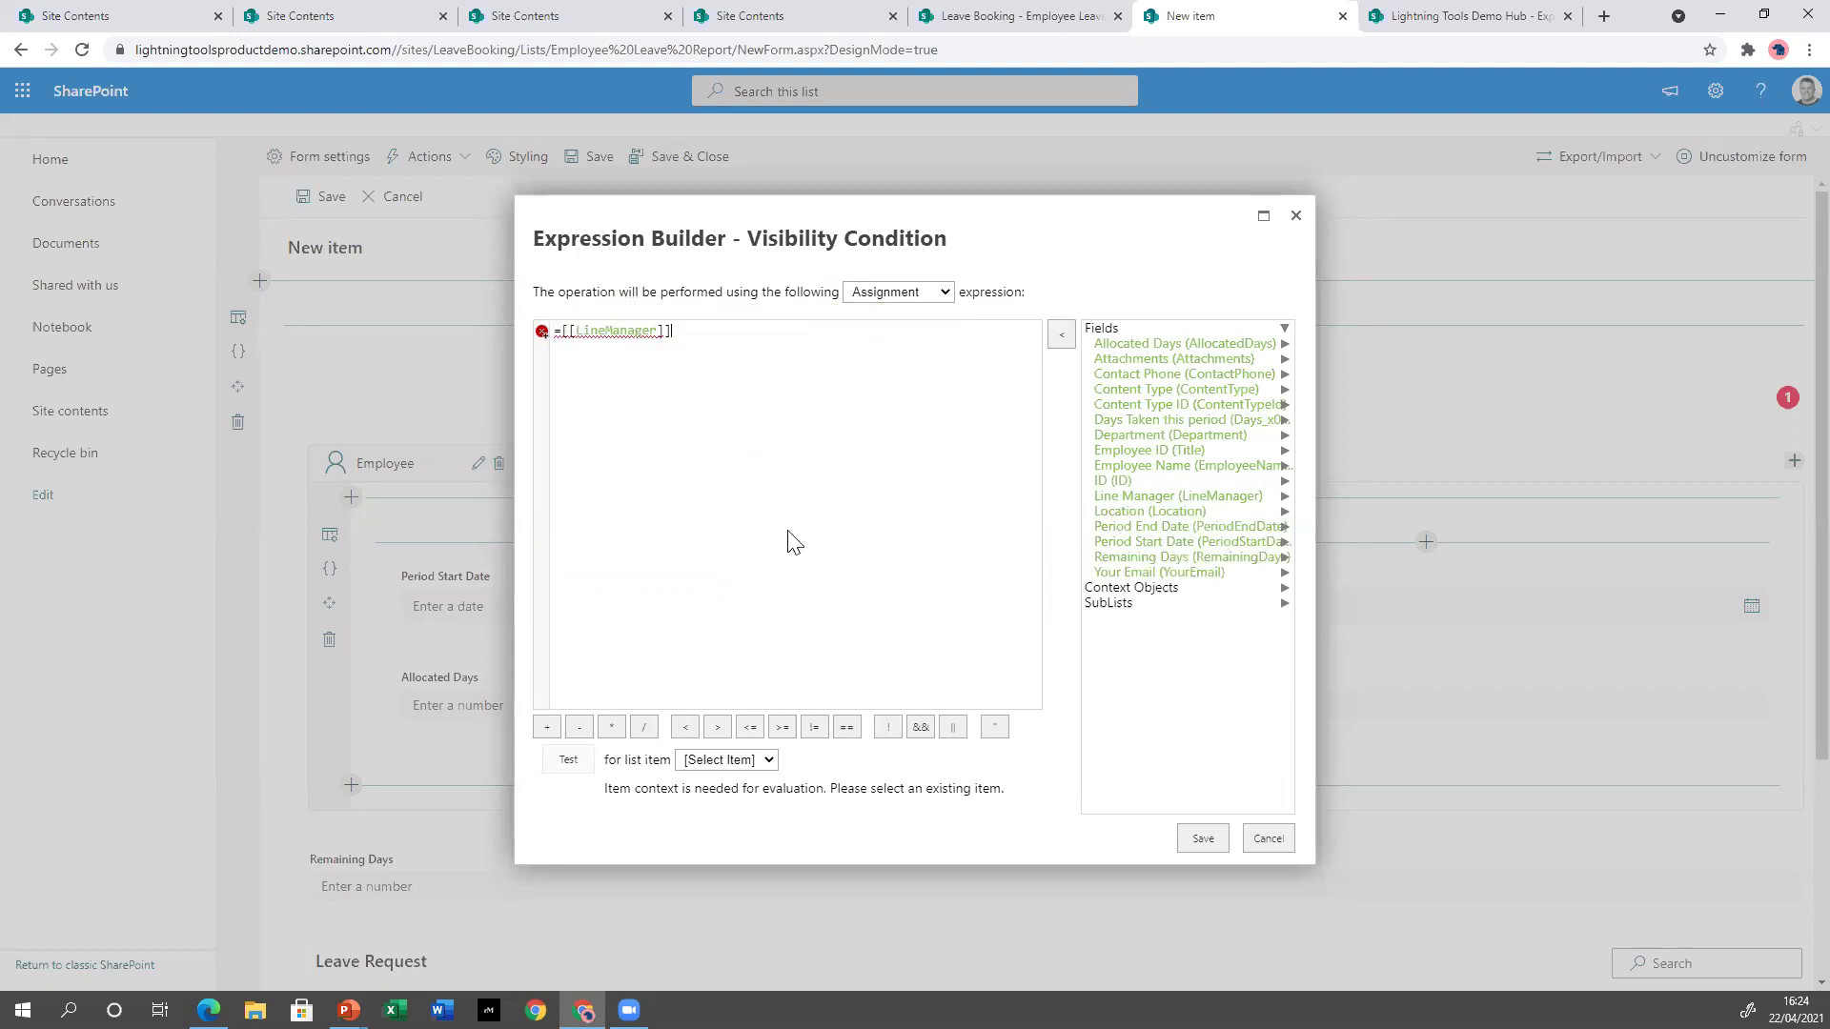
{"action": "left_click", "coordinate": [568, 334]}
{"action": "key", "text": "BackSpace"}
{"action": "left_click", "coordinate": [1207, 841]}
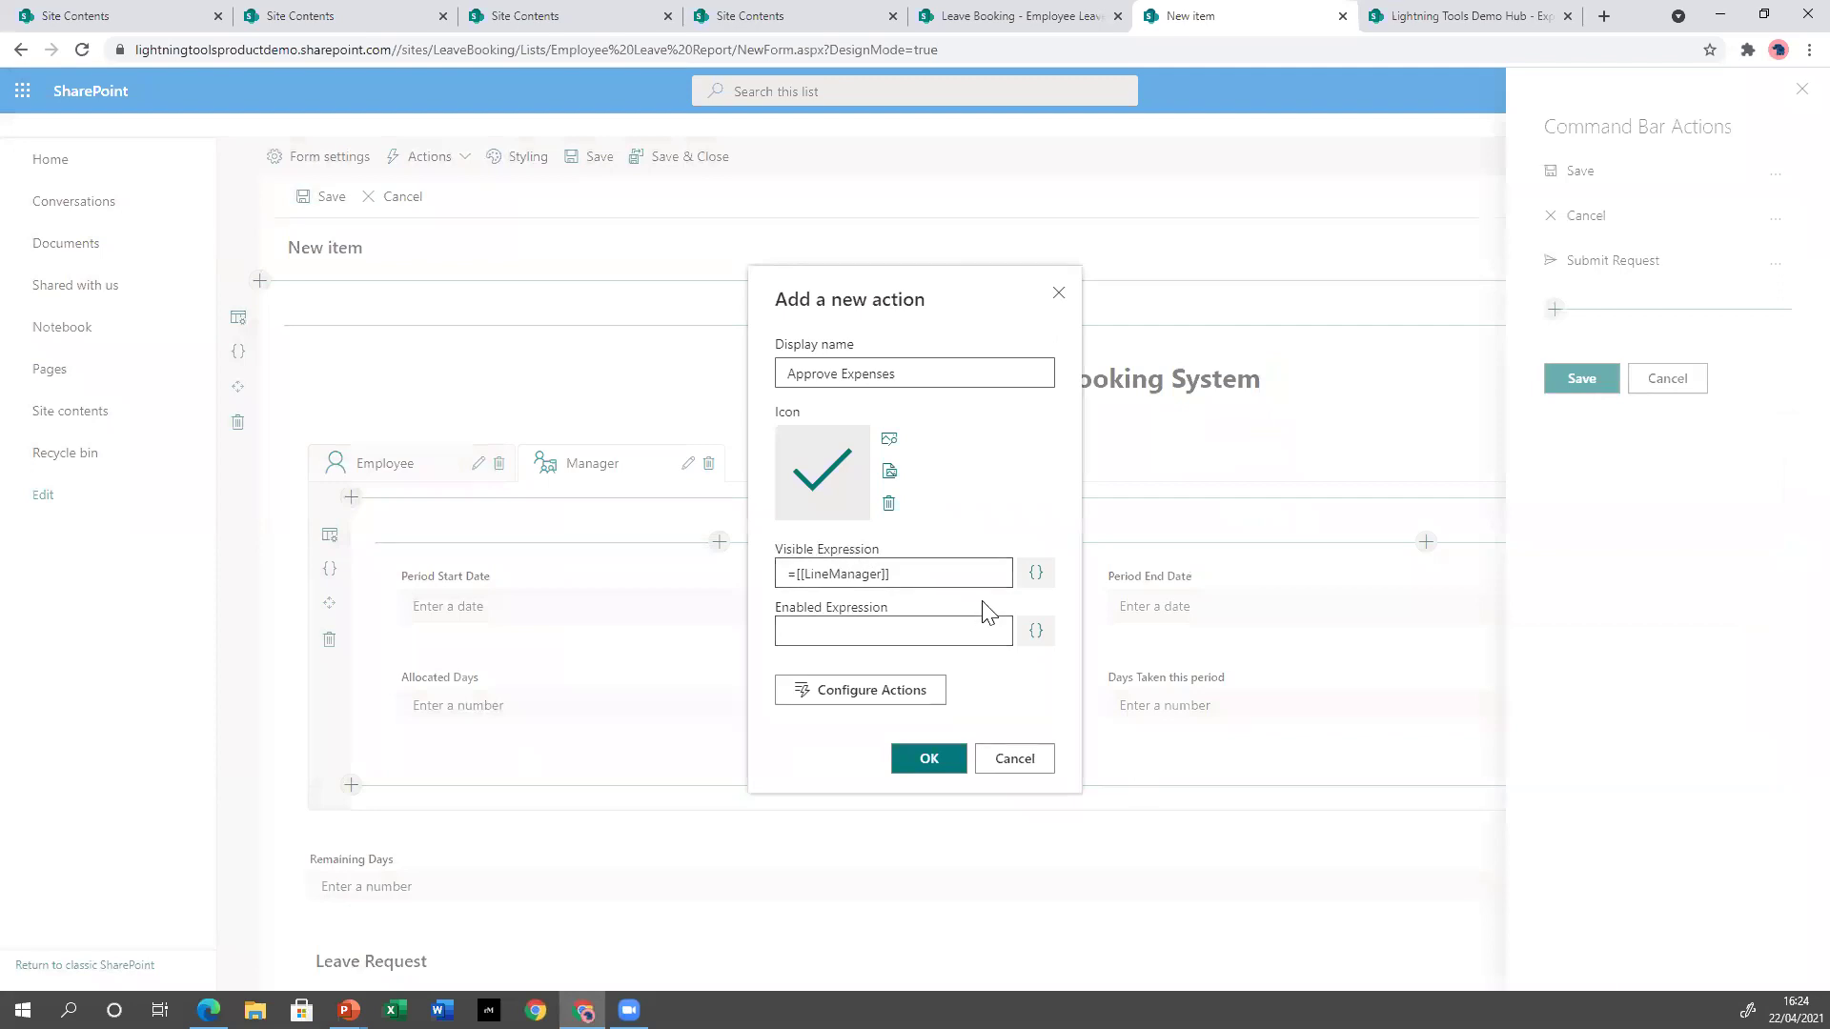
Recheck the expression against context and current-user fields, then confirm the action and save the command bar.
{"action": "left_click", "coordinate": [1033, 581]}
{"action": "left_click", "coordinate": [1181, 591]}
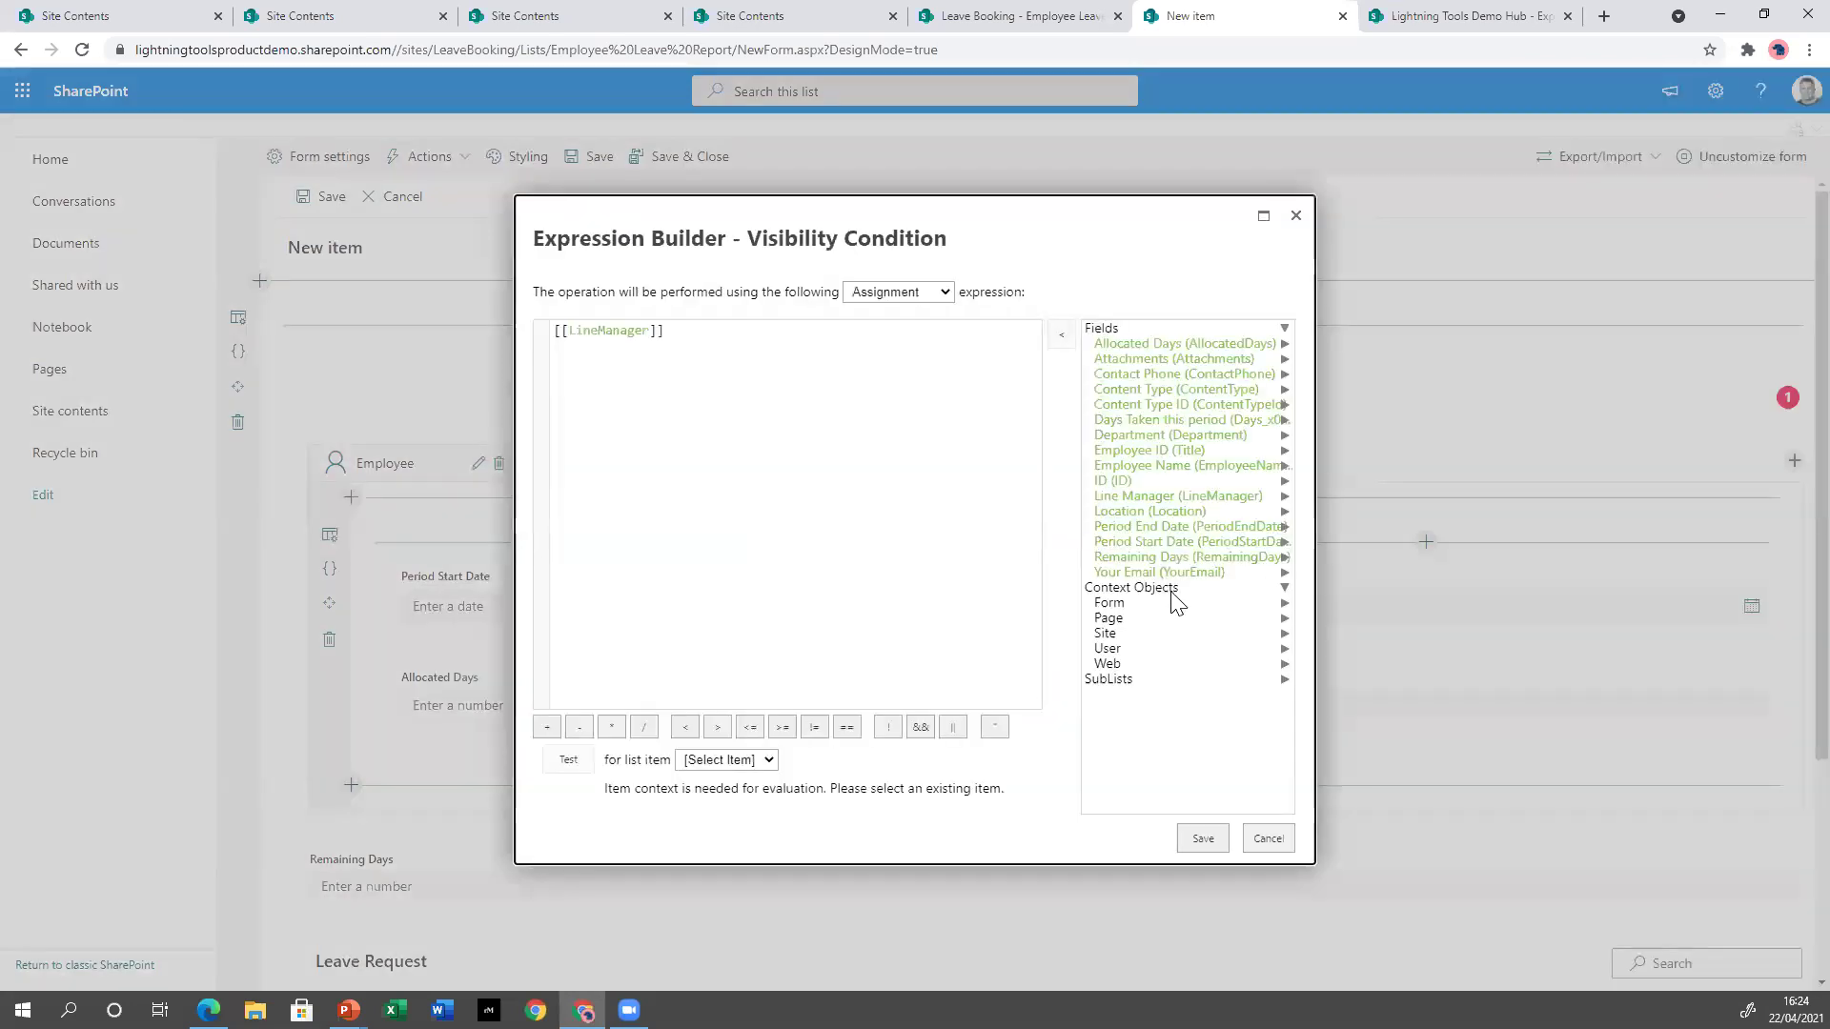
{"action": "left_click", "coordinate": [1108, 649]}
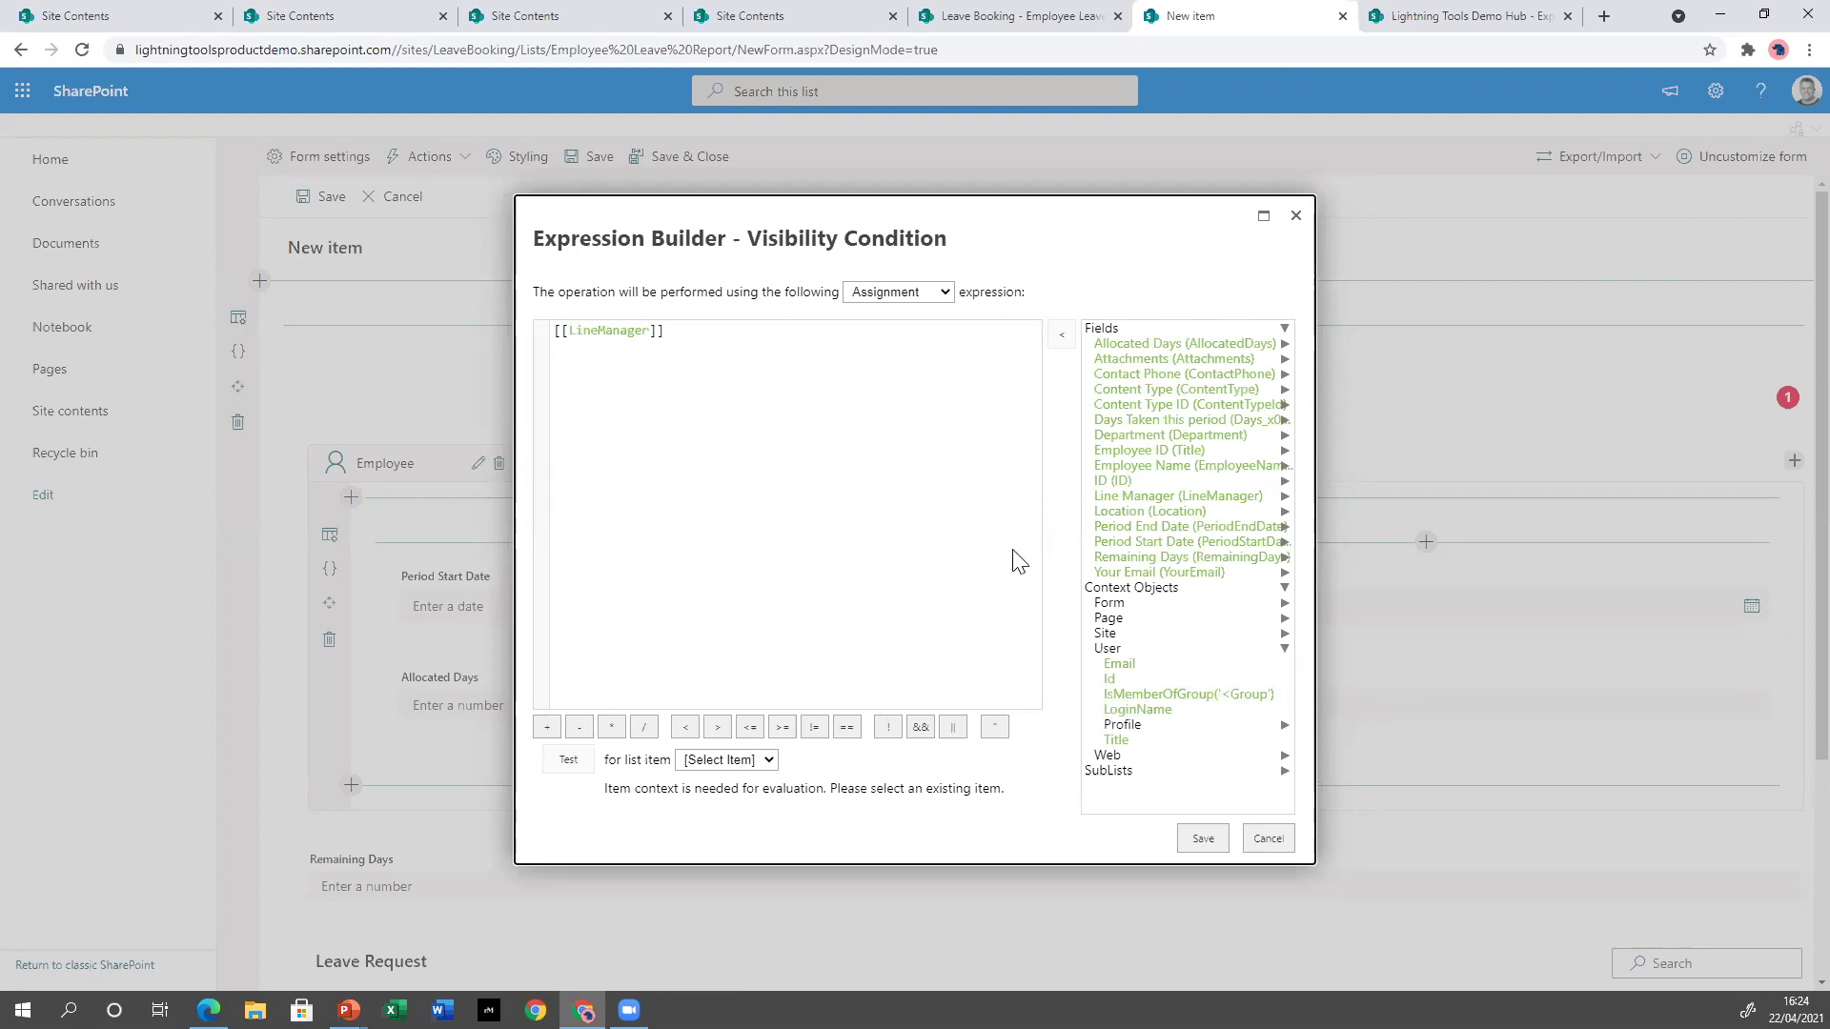
{"action": "left_click", "coordinate": [1206, 849]}
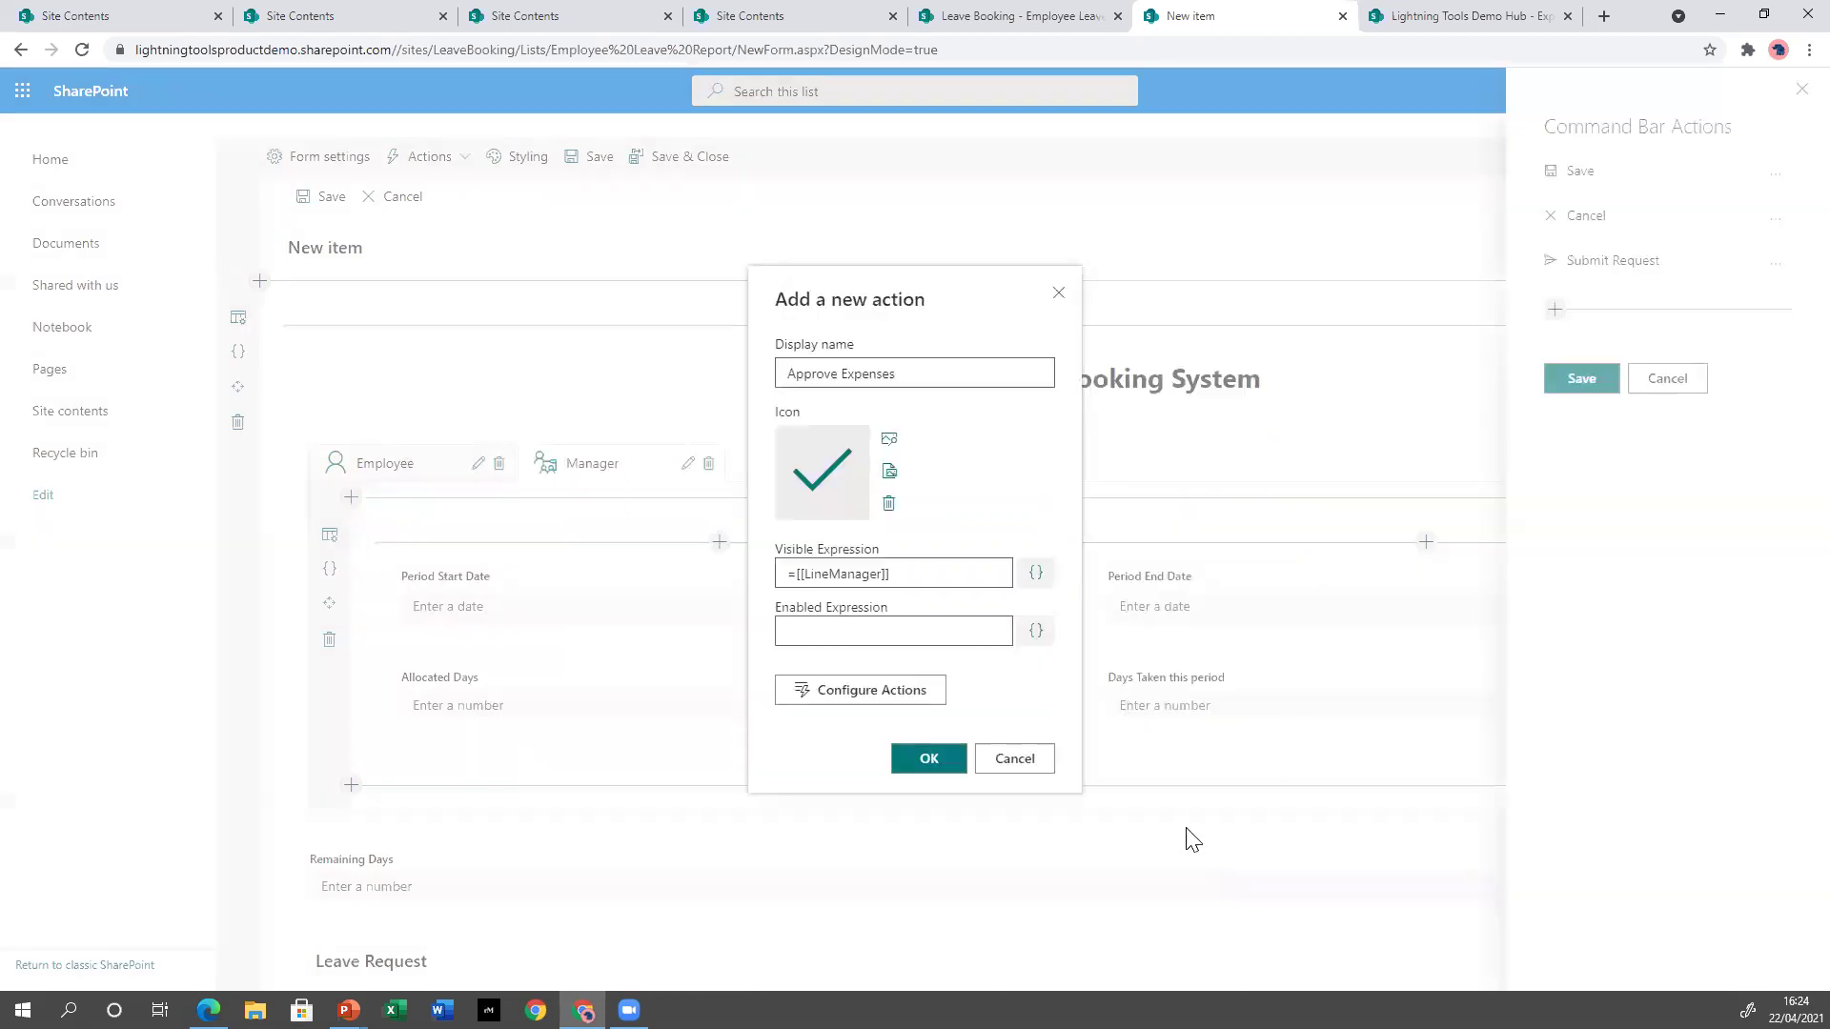
{"action": "left_click", "coordinate": [928, 758]}
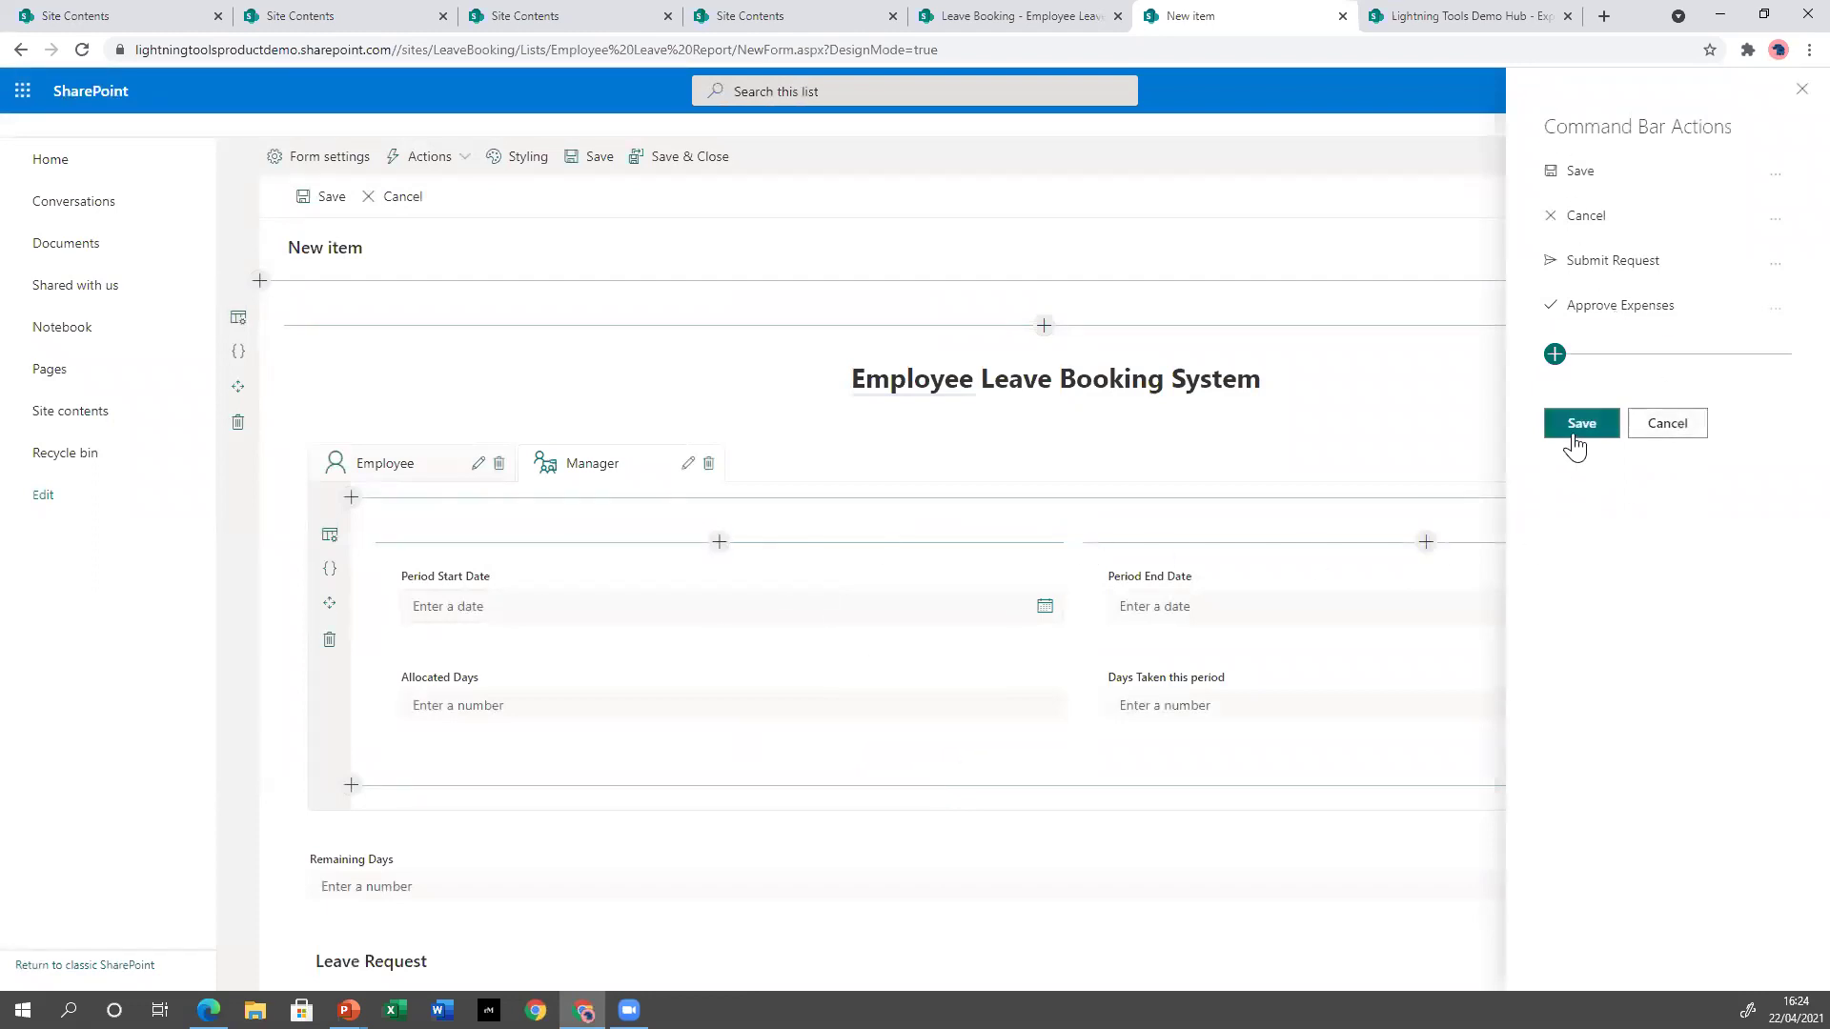
{"action": "left_click", "coordinate": [1575, 425]}
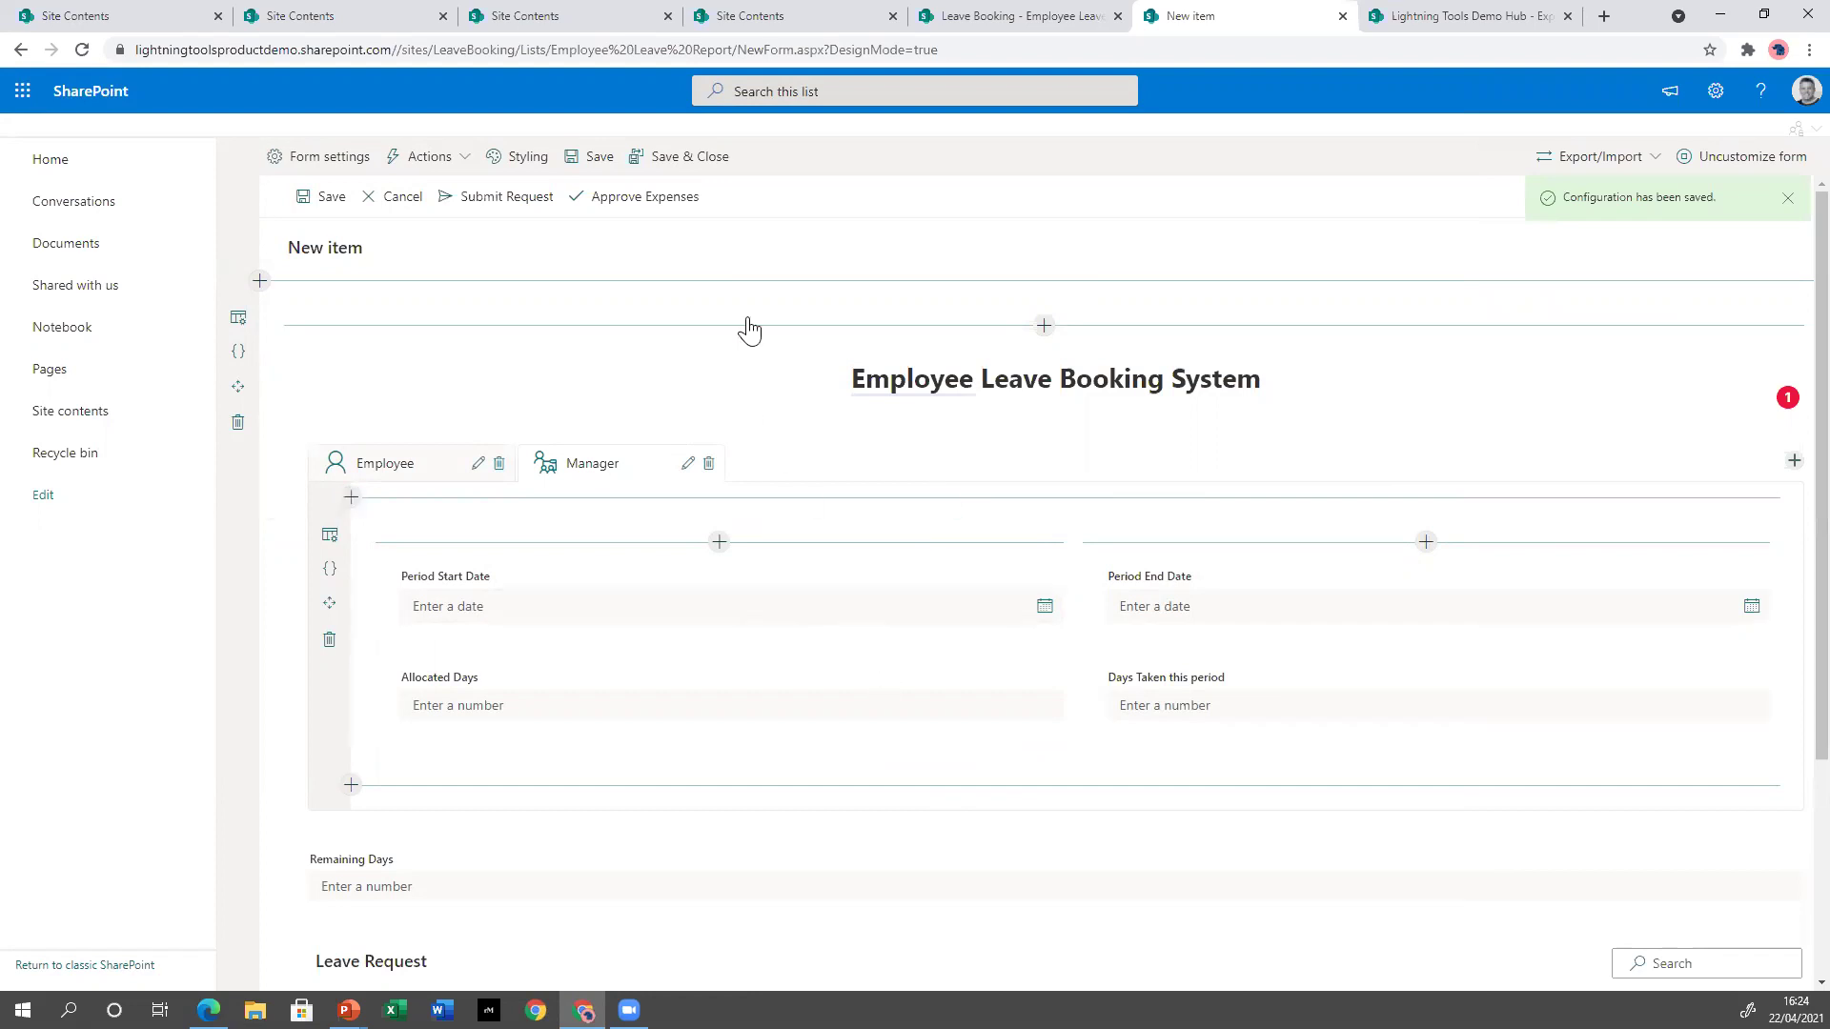
Save and close the form design, then test a new item's Employee tab and close it.
{"action": "left_click", "coordinate": [701, 168]}
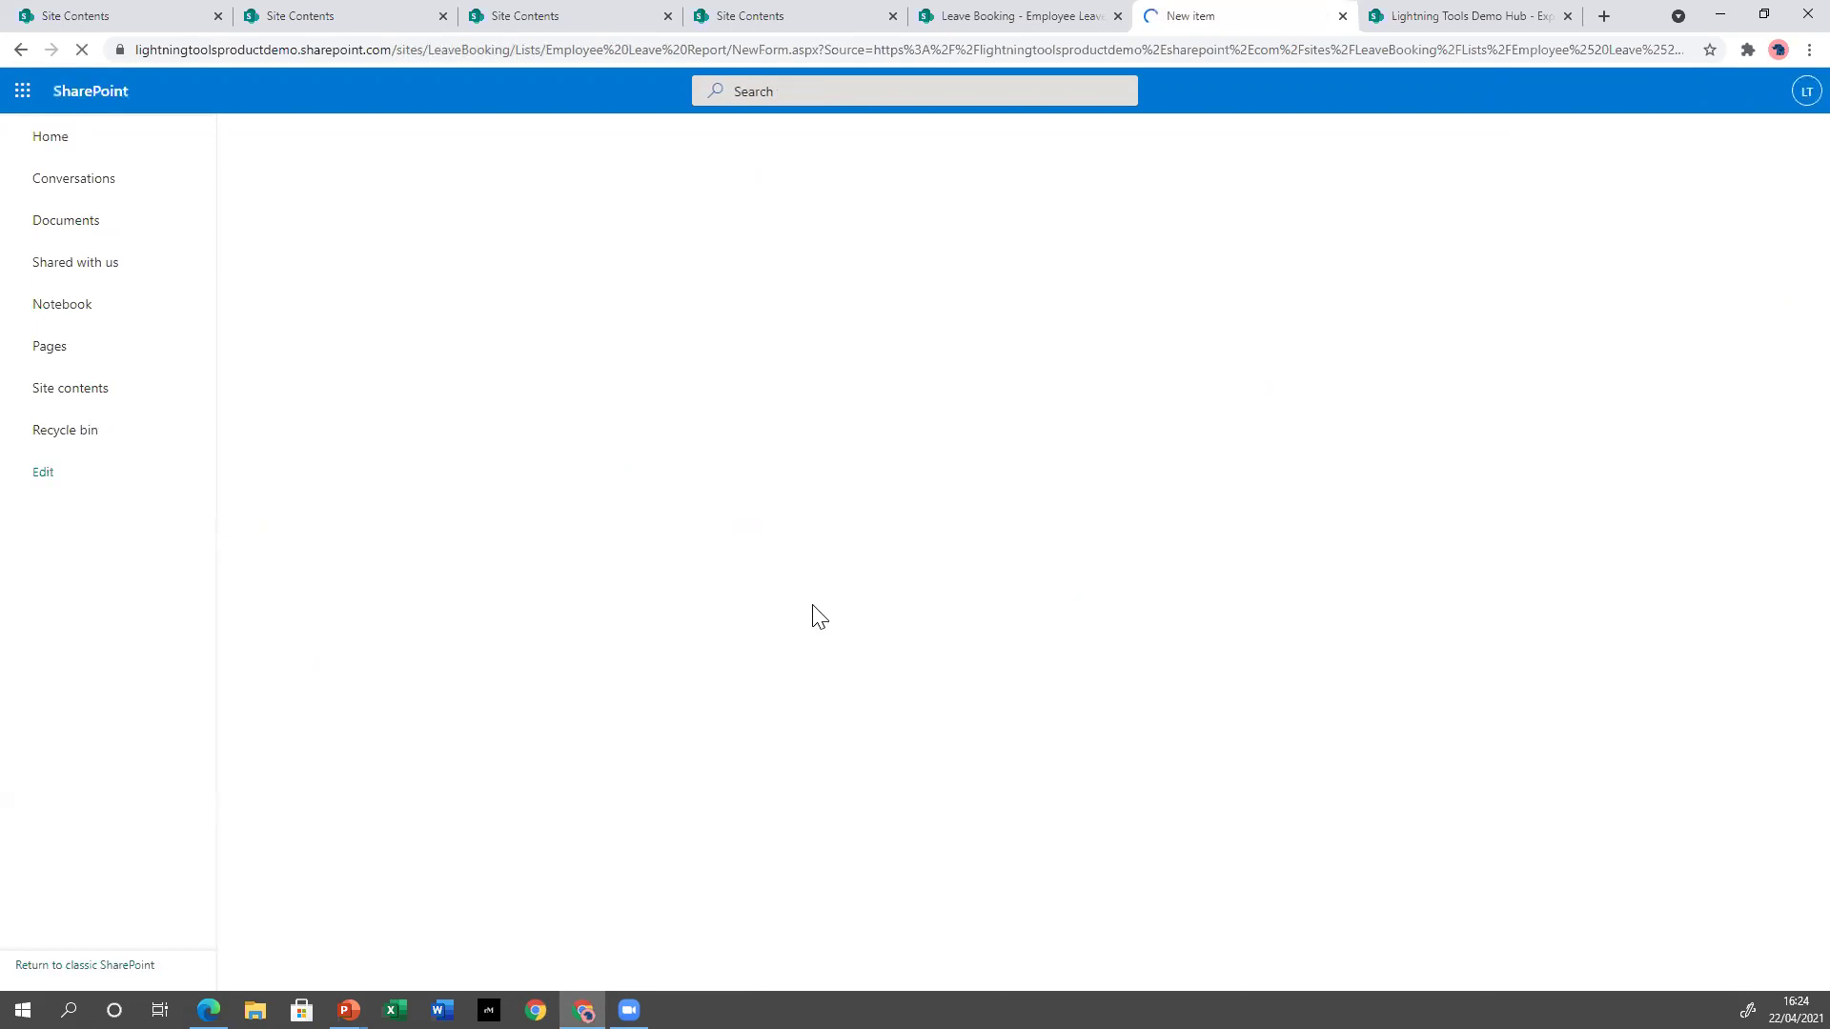
{"action": "left_click", "coordinate": [21, 49]}
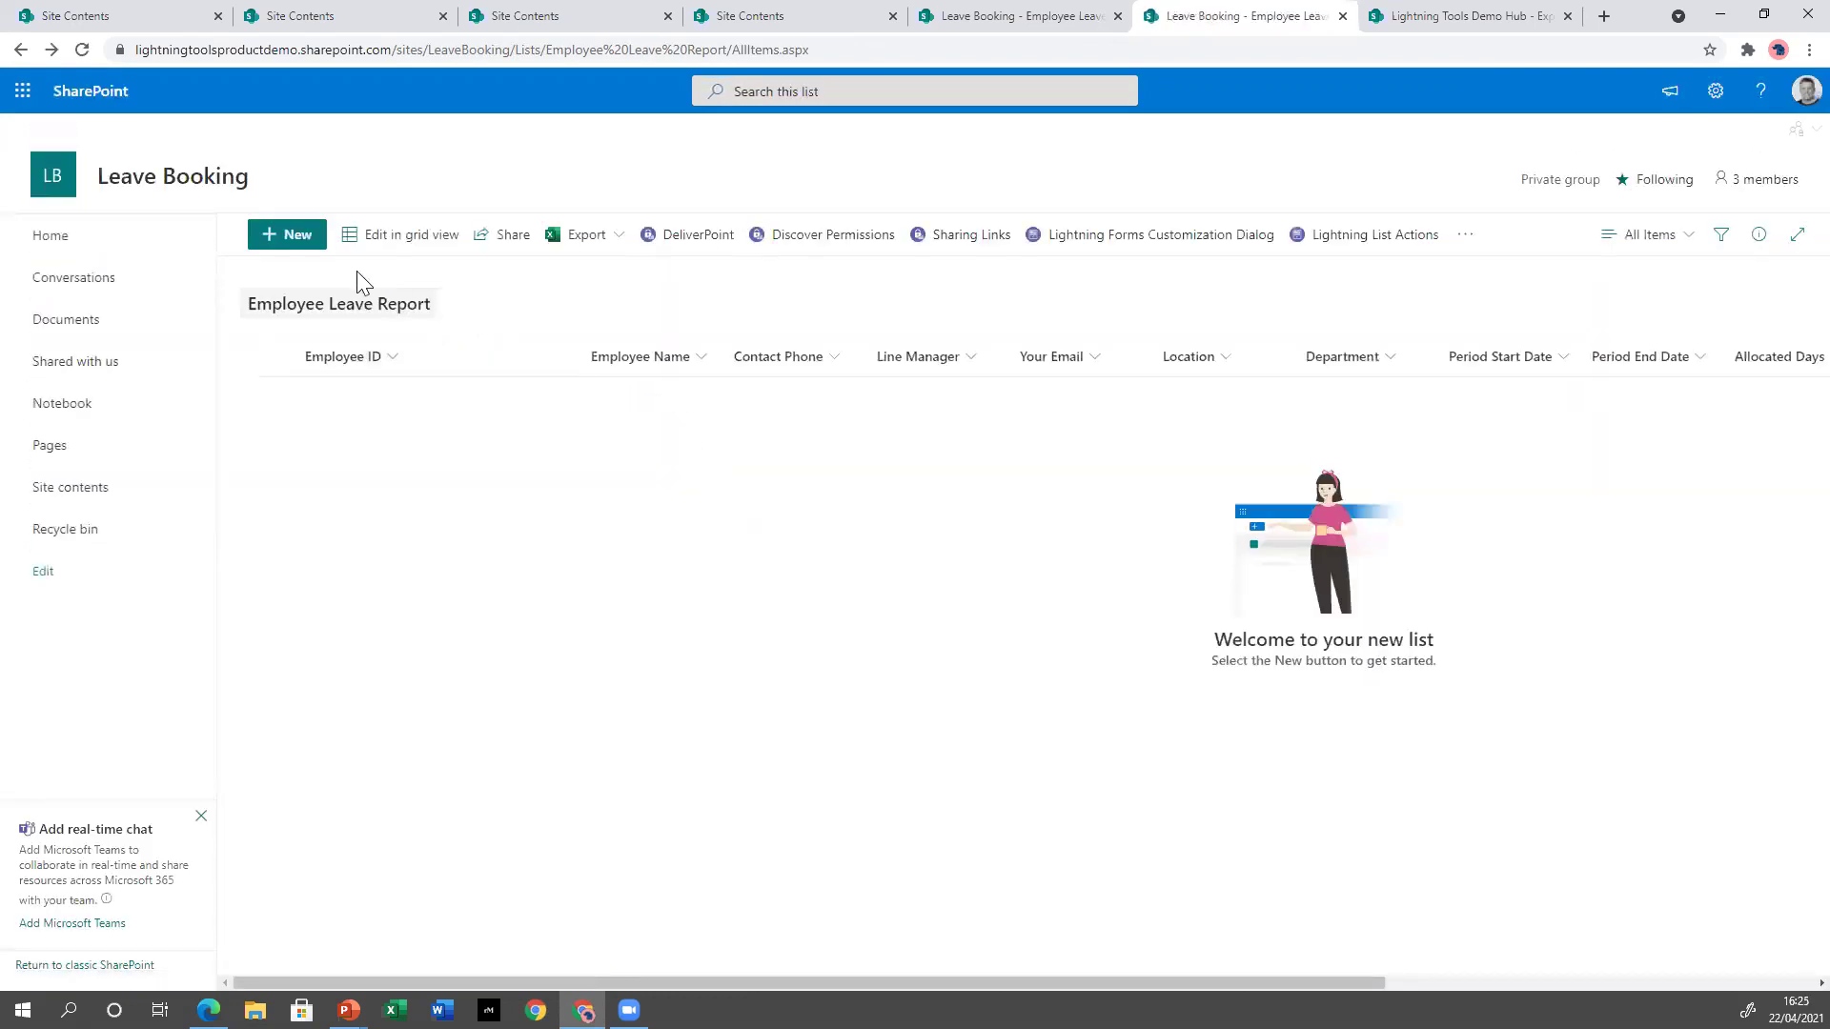
{"action": "left_click", "coordinate": [312, 250]}
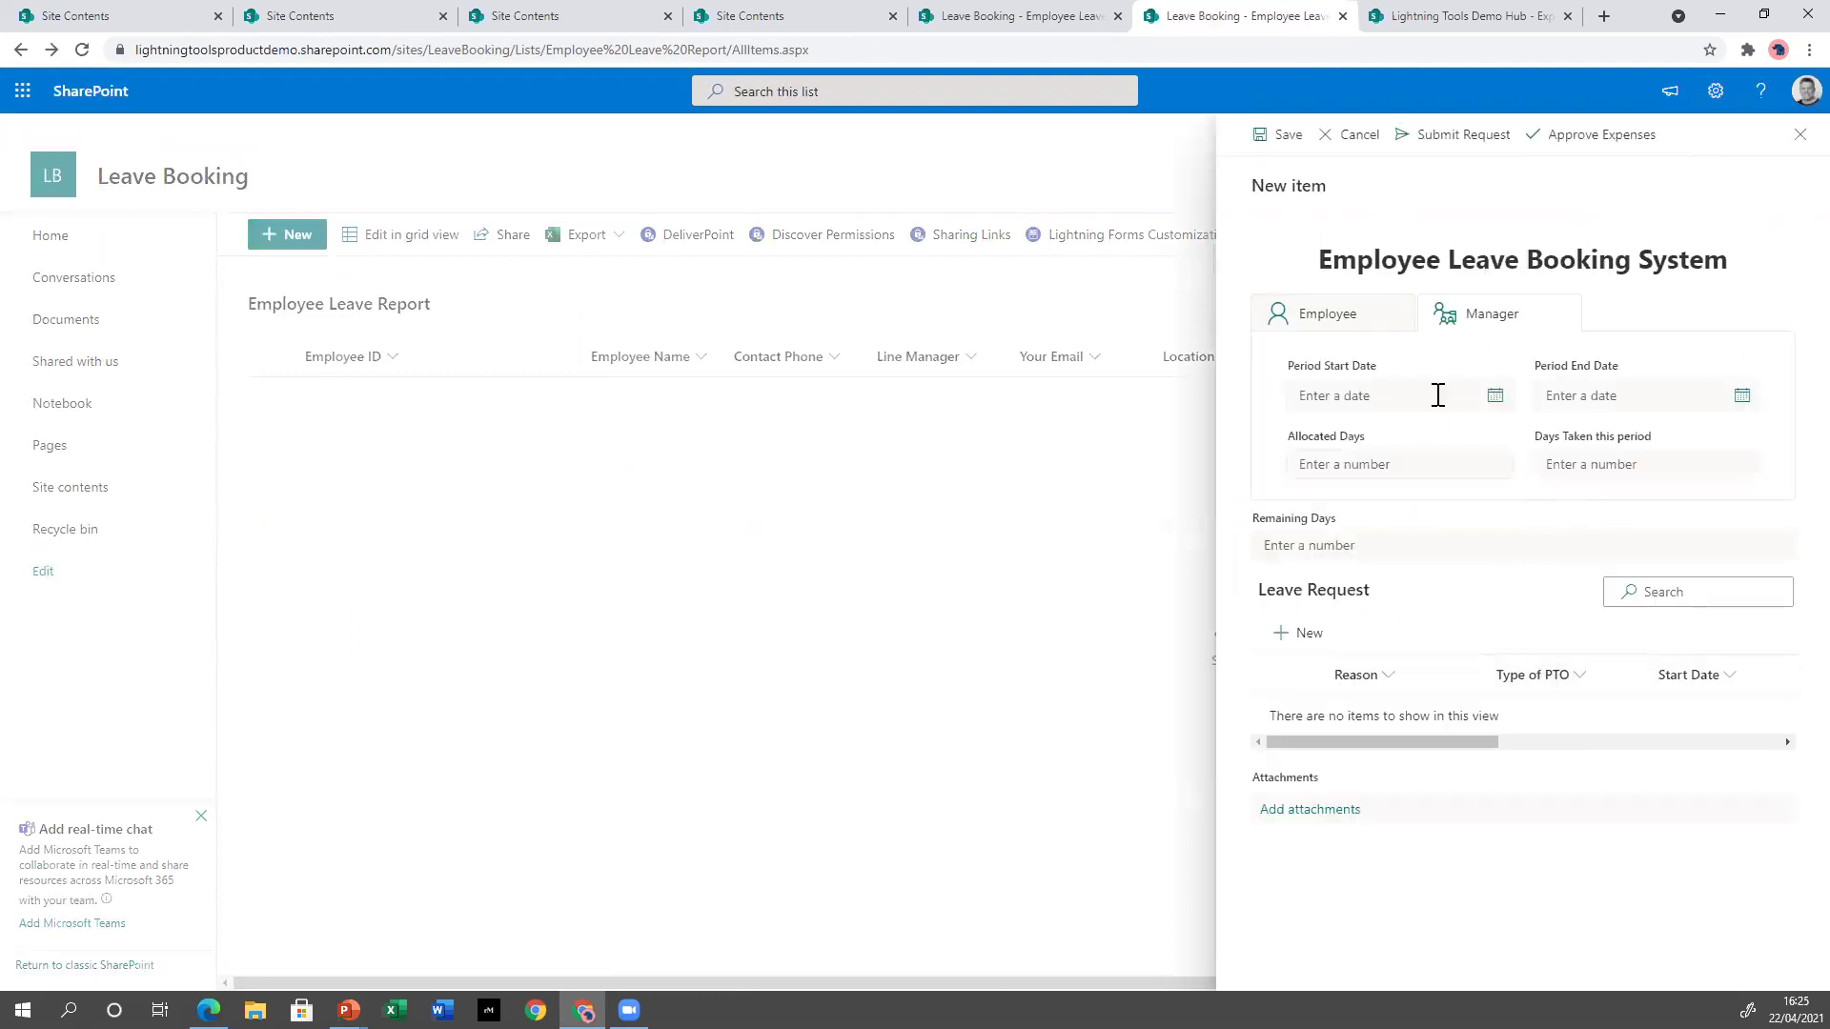
{"action": "left_click", "coordinate": [1331, 322]}
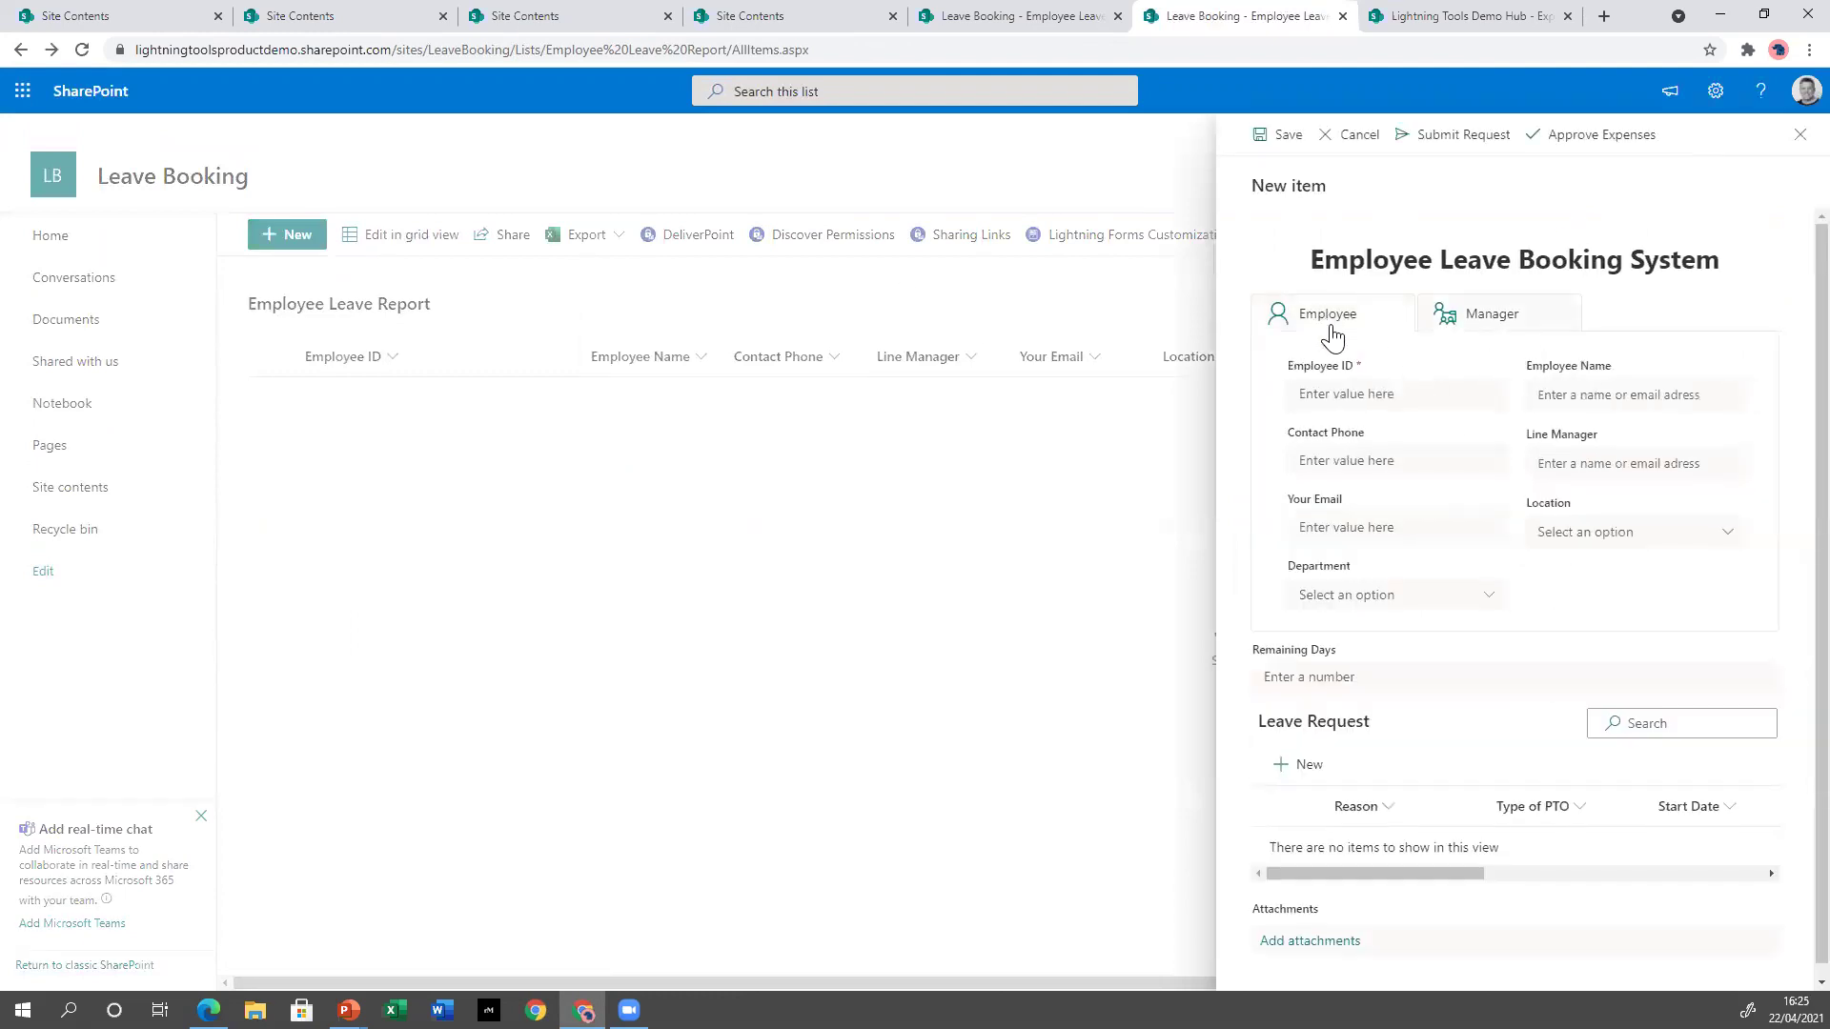
{"action": "left_click", "coordinate": [1800, 134]}
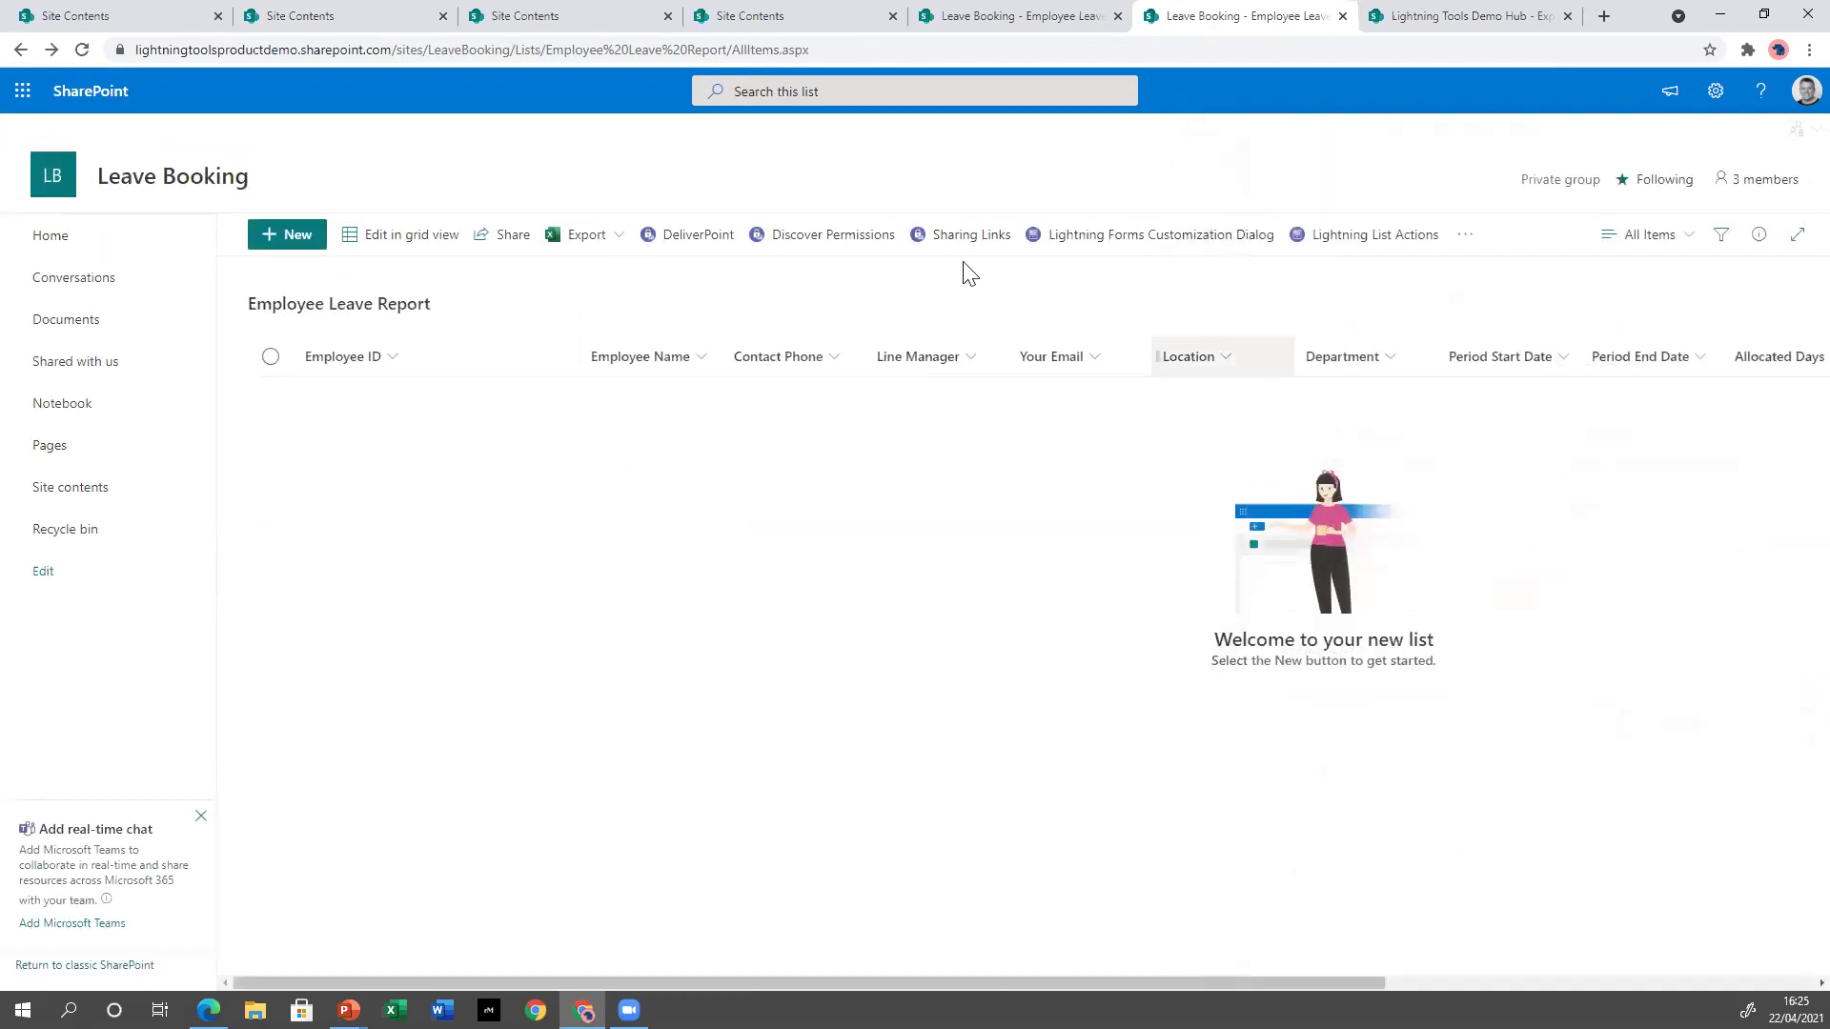
Set the new-item form's side panel size to Large and save the form design.
{"action": "left_click", "coordinate": [1181, 236]}
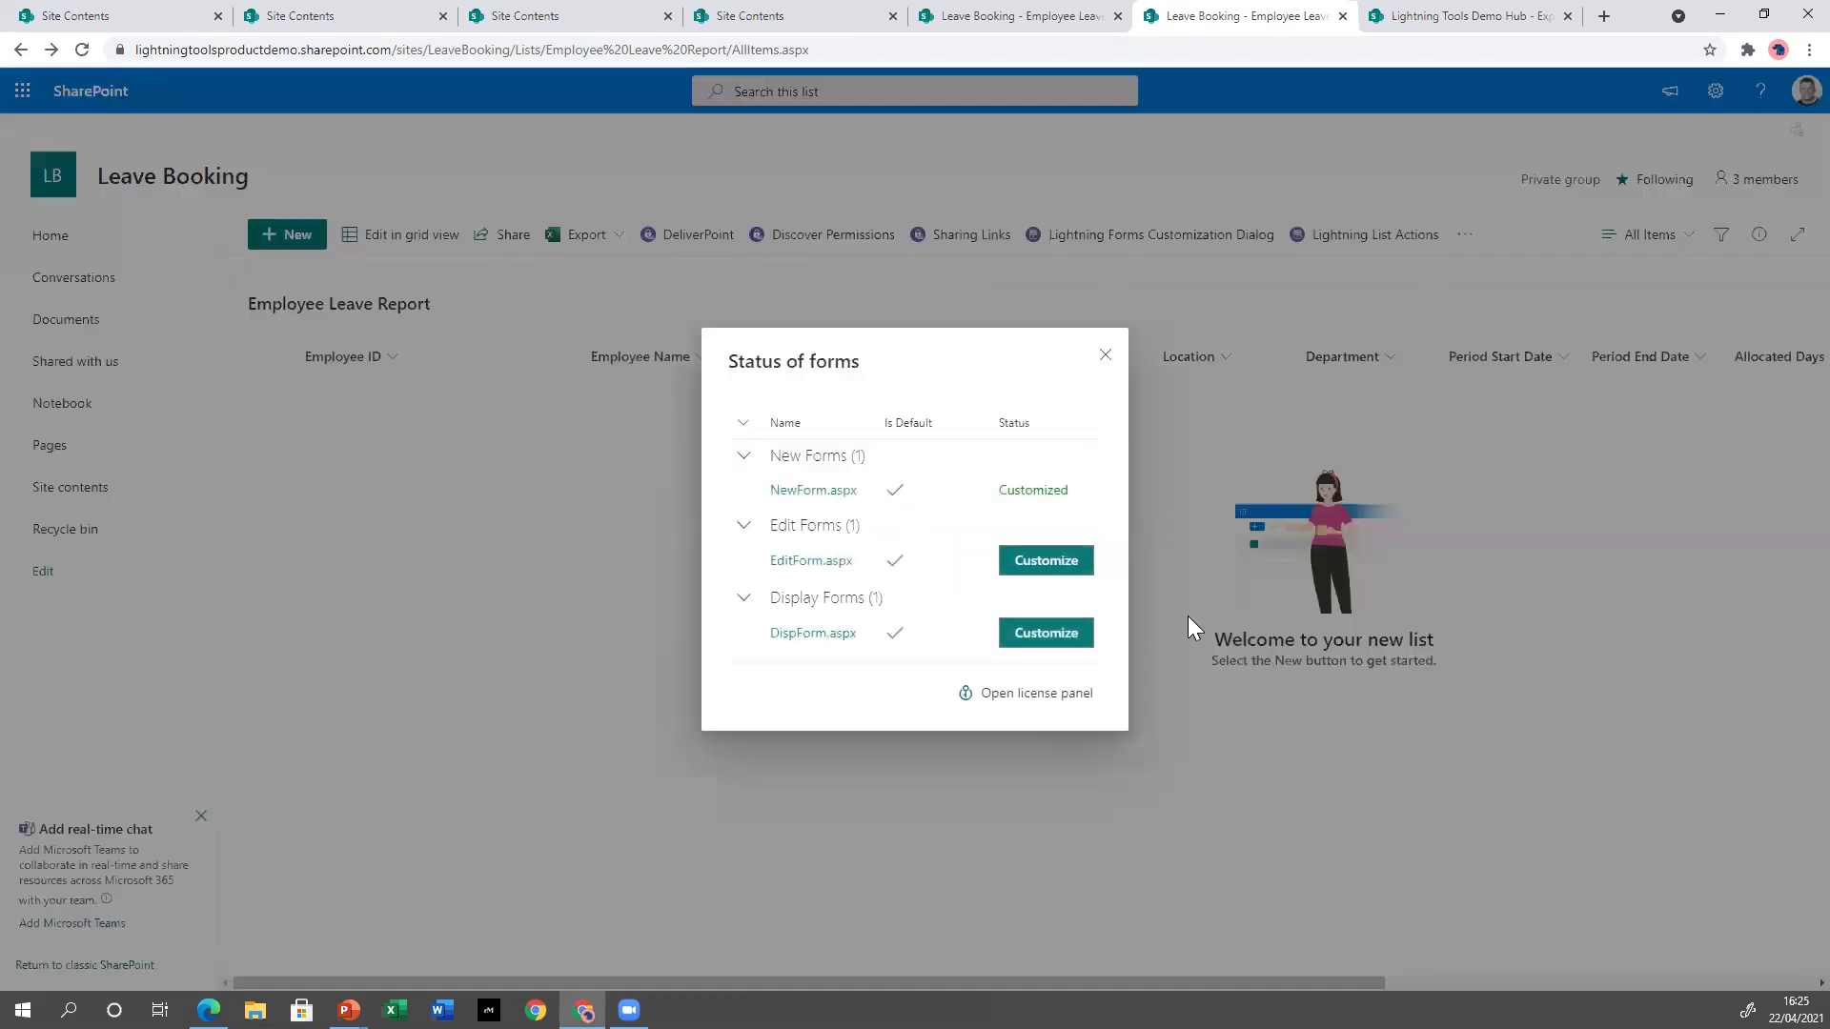
{"action": "left_click", "coordinate": [815, 490]}
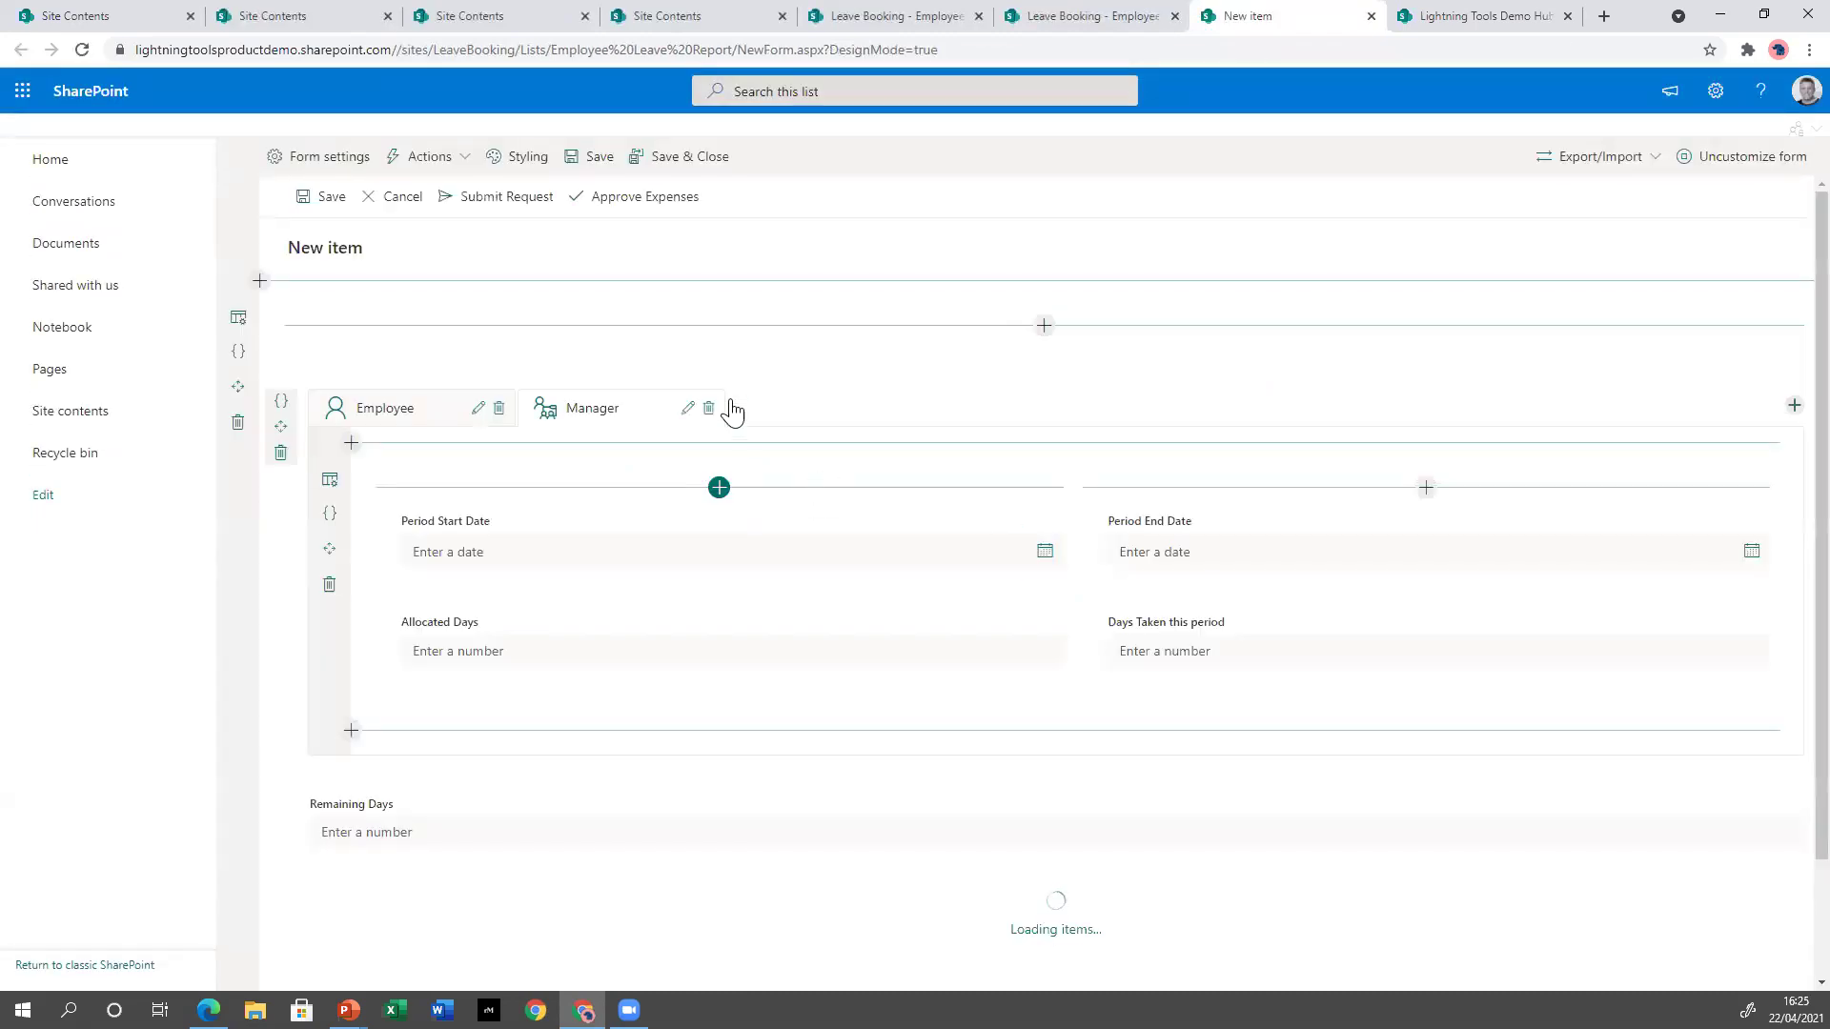
{"action": "left_click", "coordinate": [291, 176]}
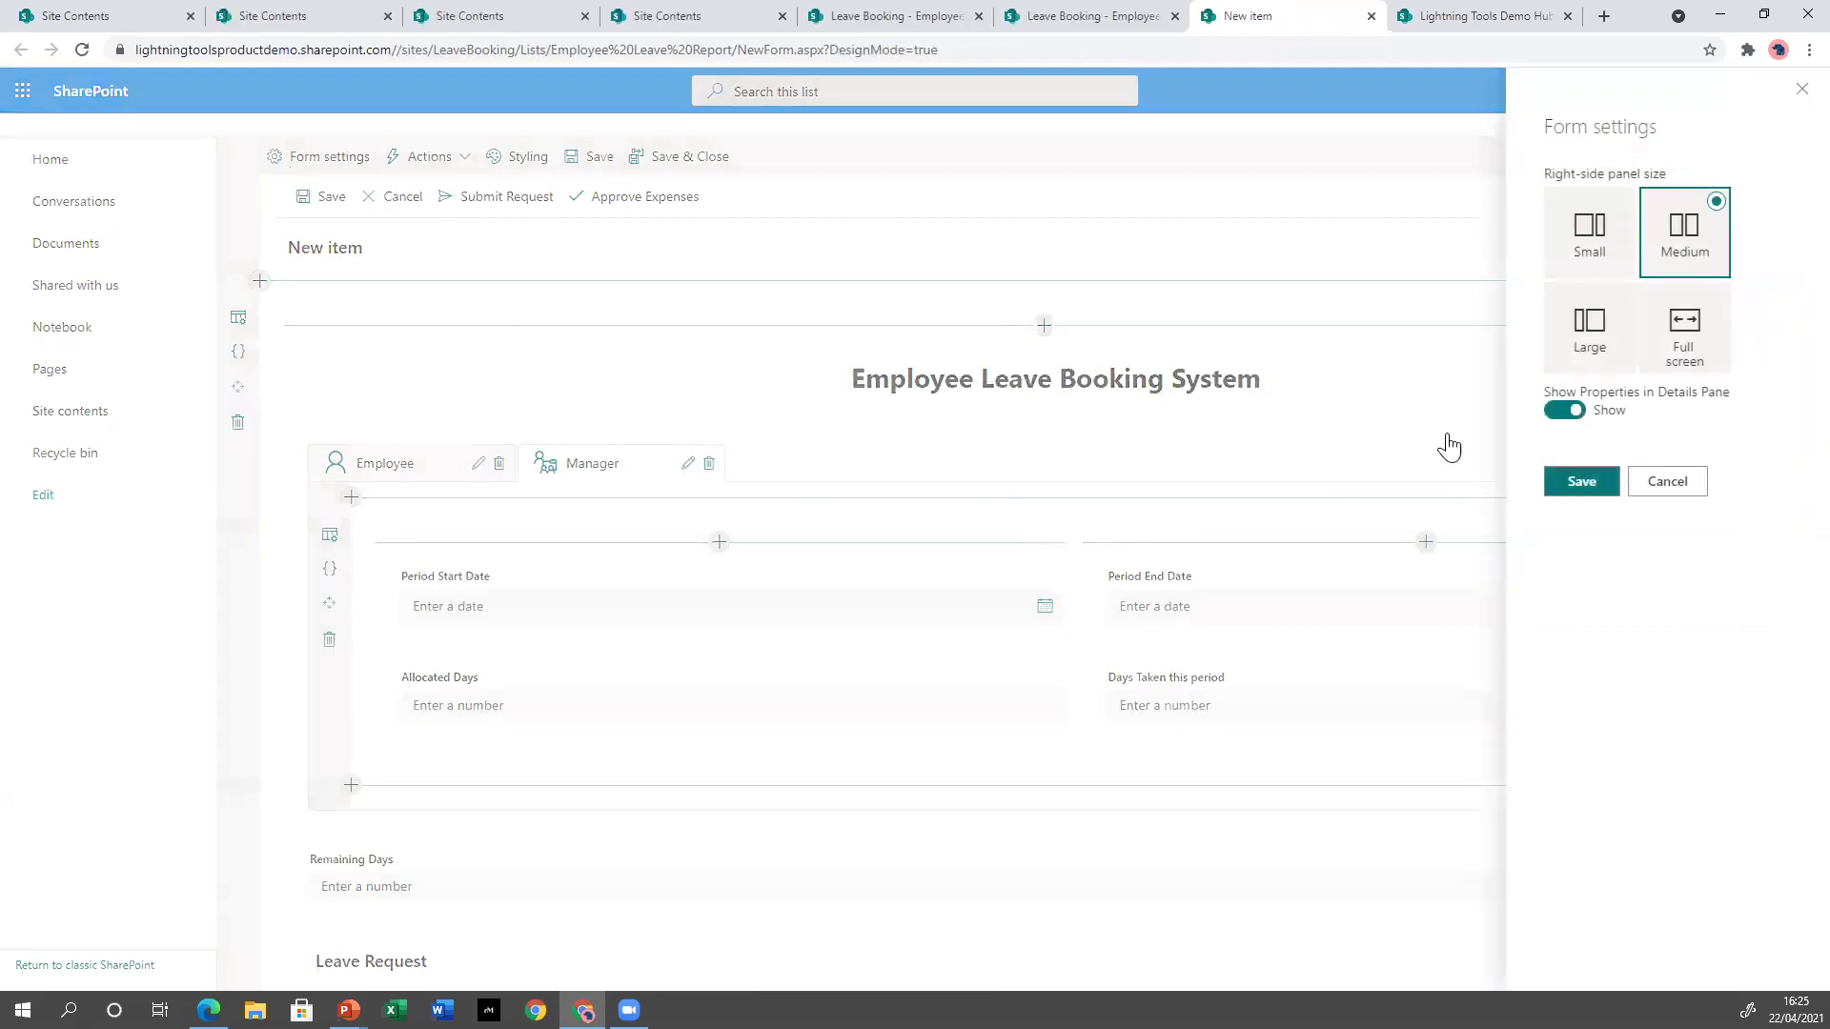
{"action": "left_click", "coordinate": [1614, 348]}
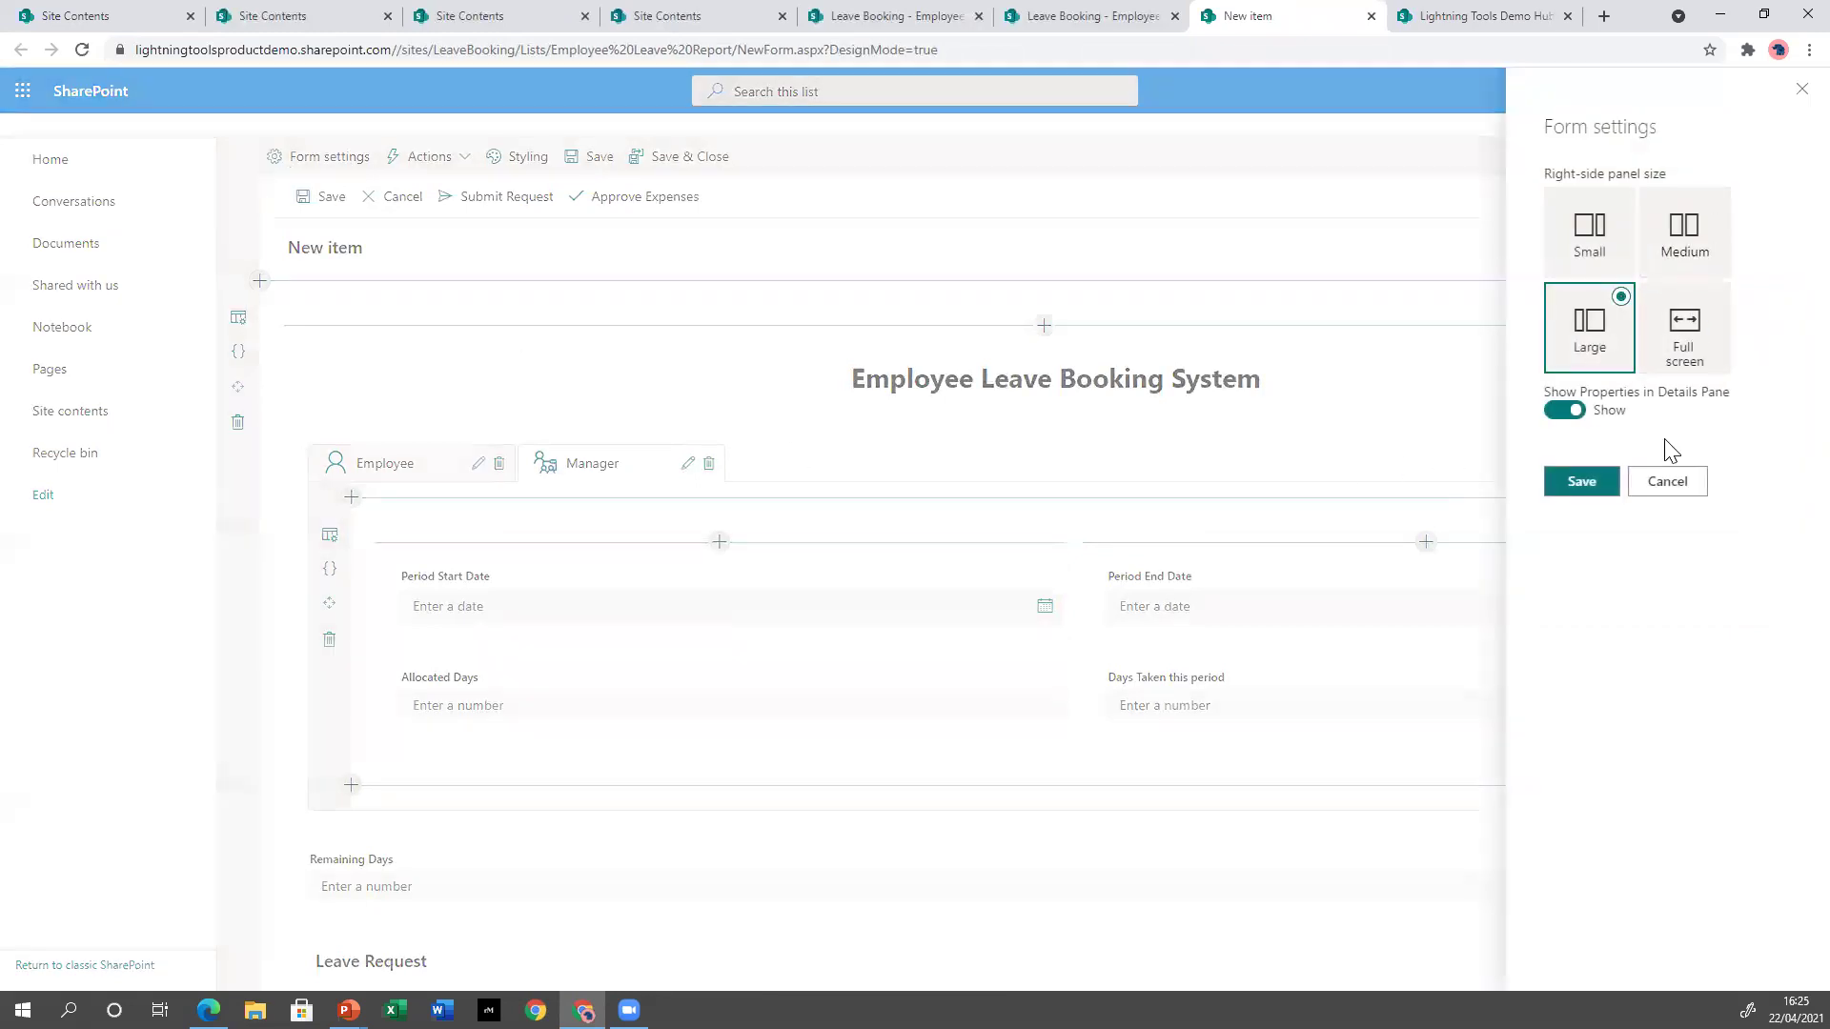
{"action": "left_click", "coordinate": [1592, 488]}
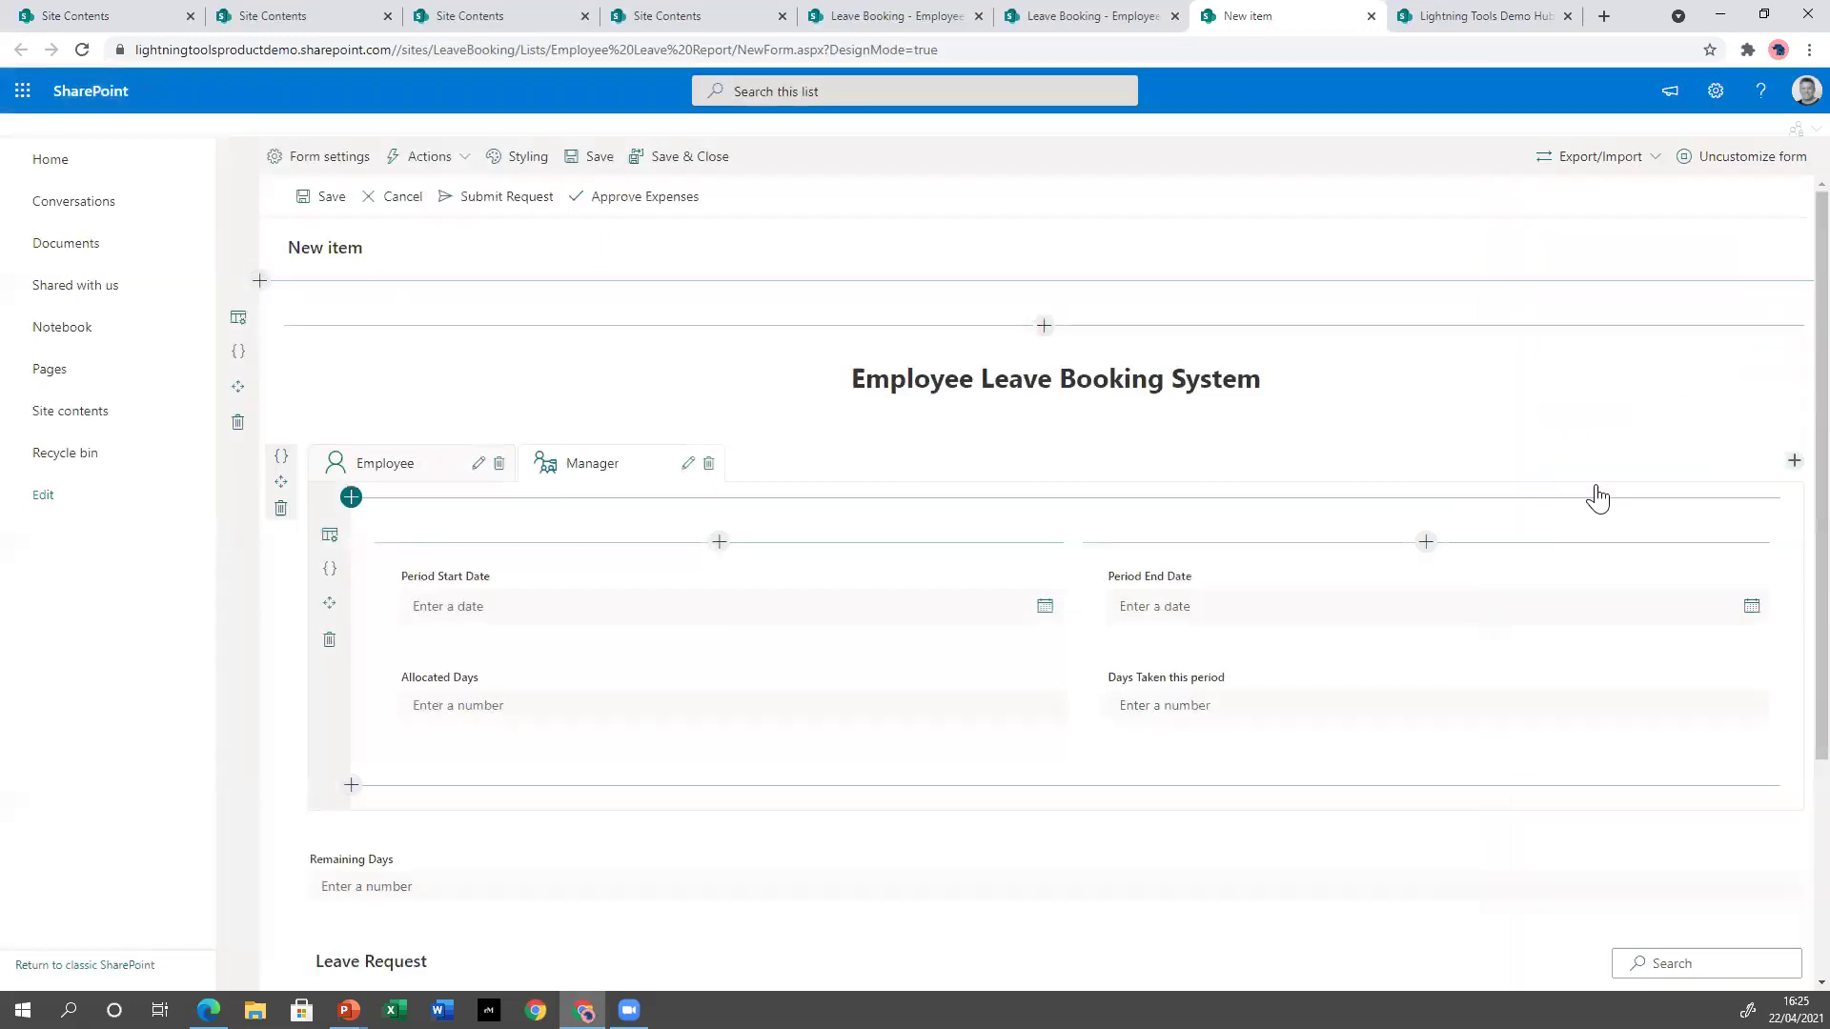
{"action": "left_click", "coordinate": [675, 162]}
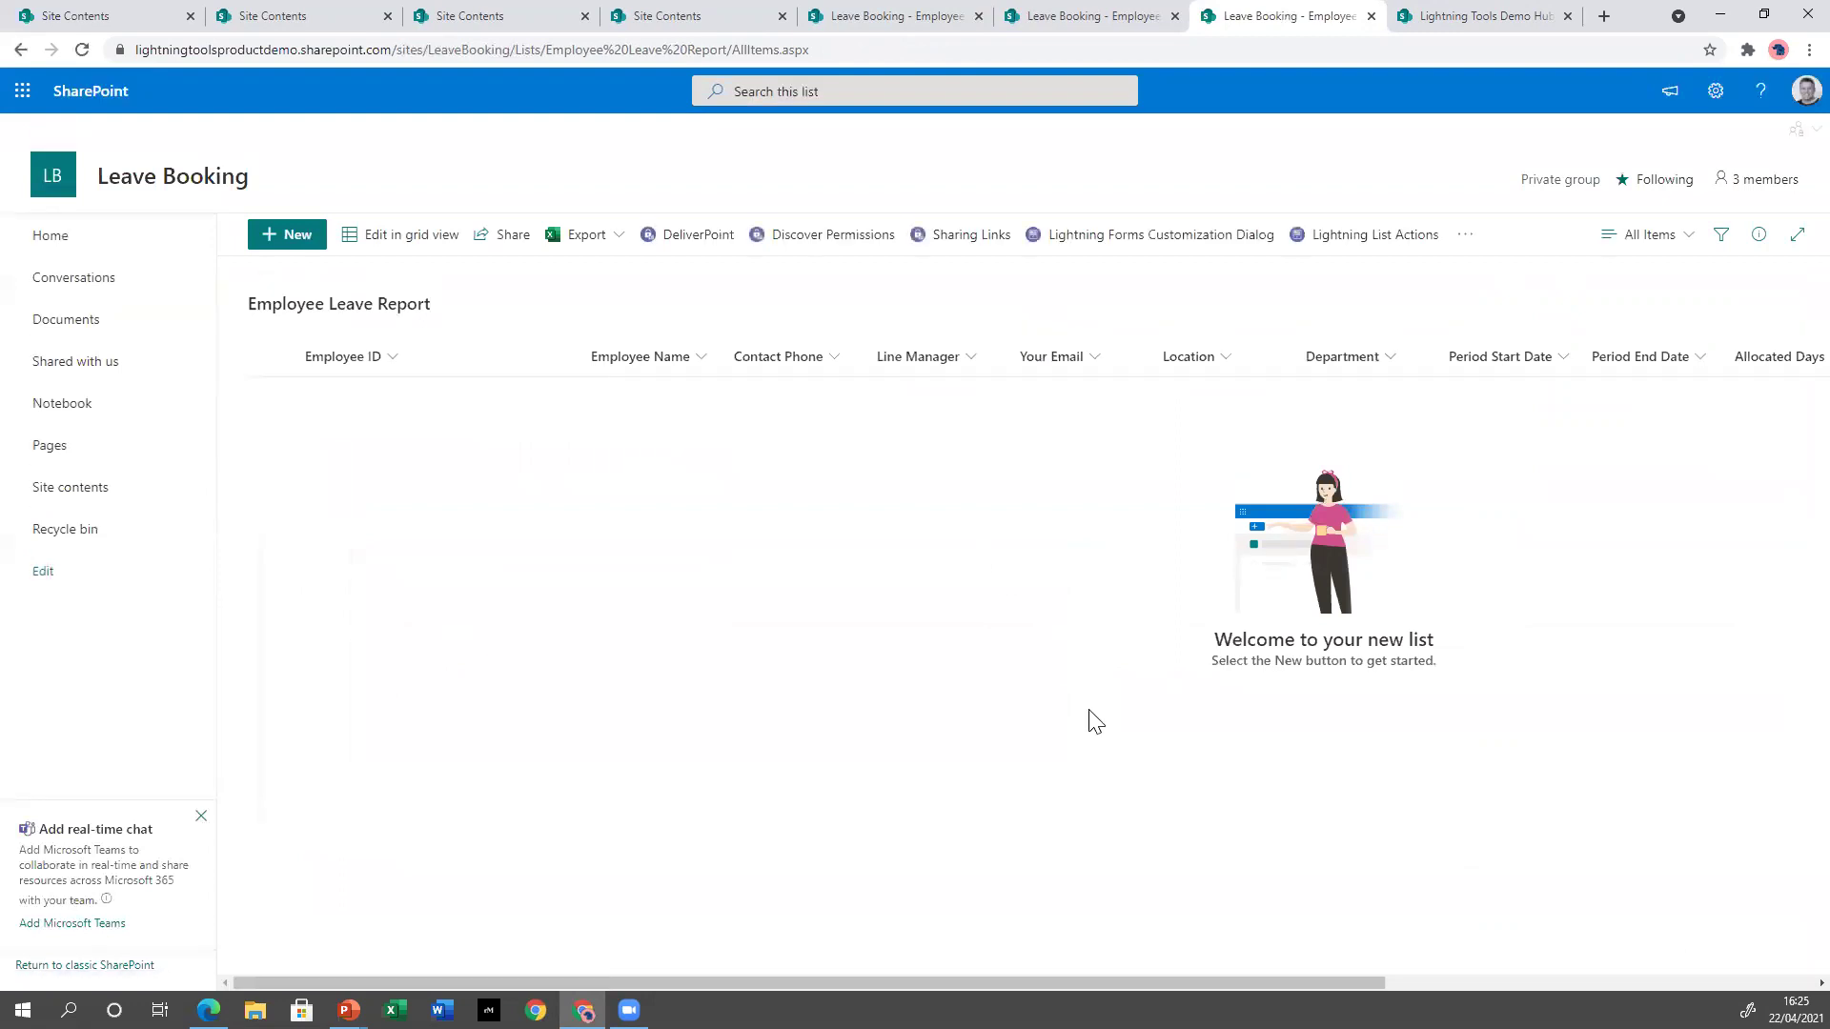
Open a new Employee Leave Report item in a separate, maximised browser window.
{"action": "left_click", "coordinate": [315, 250]}
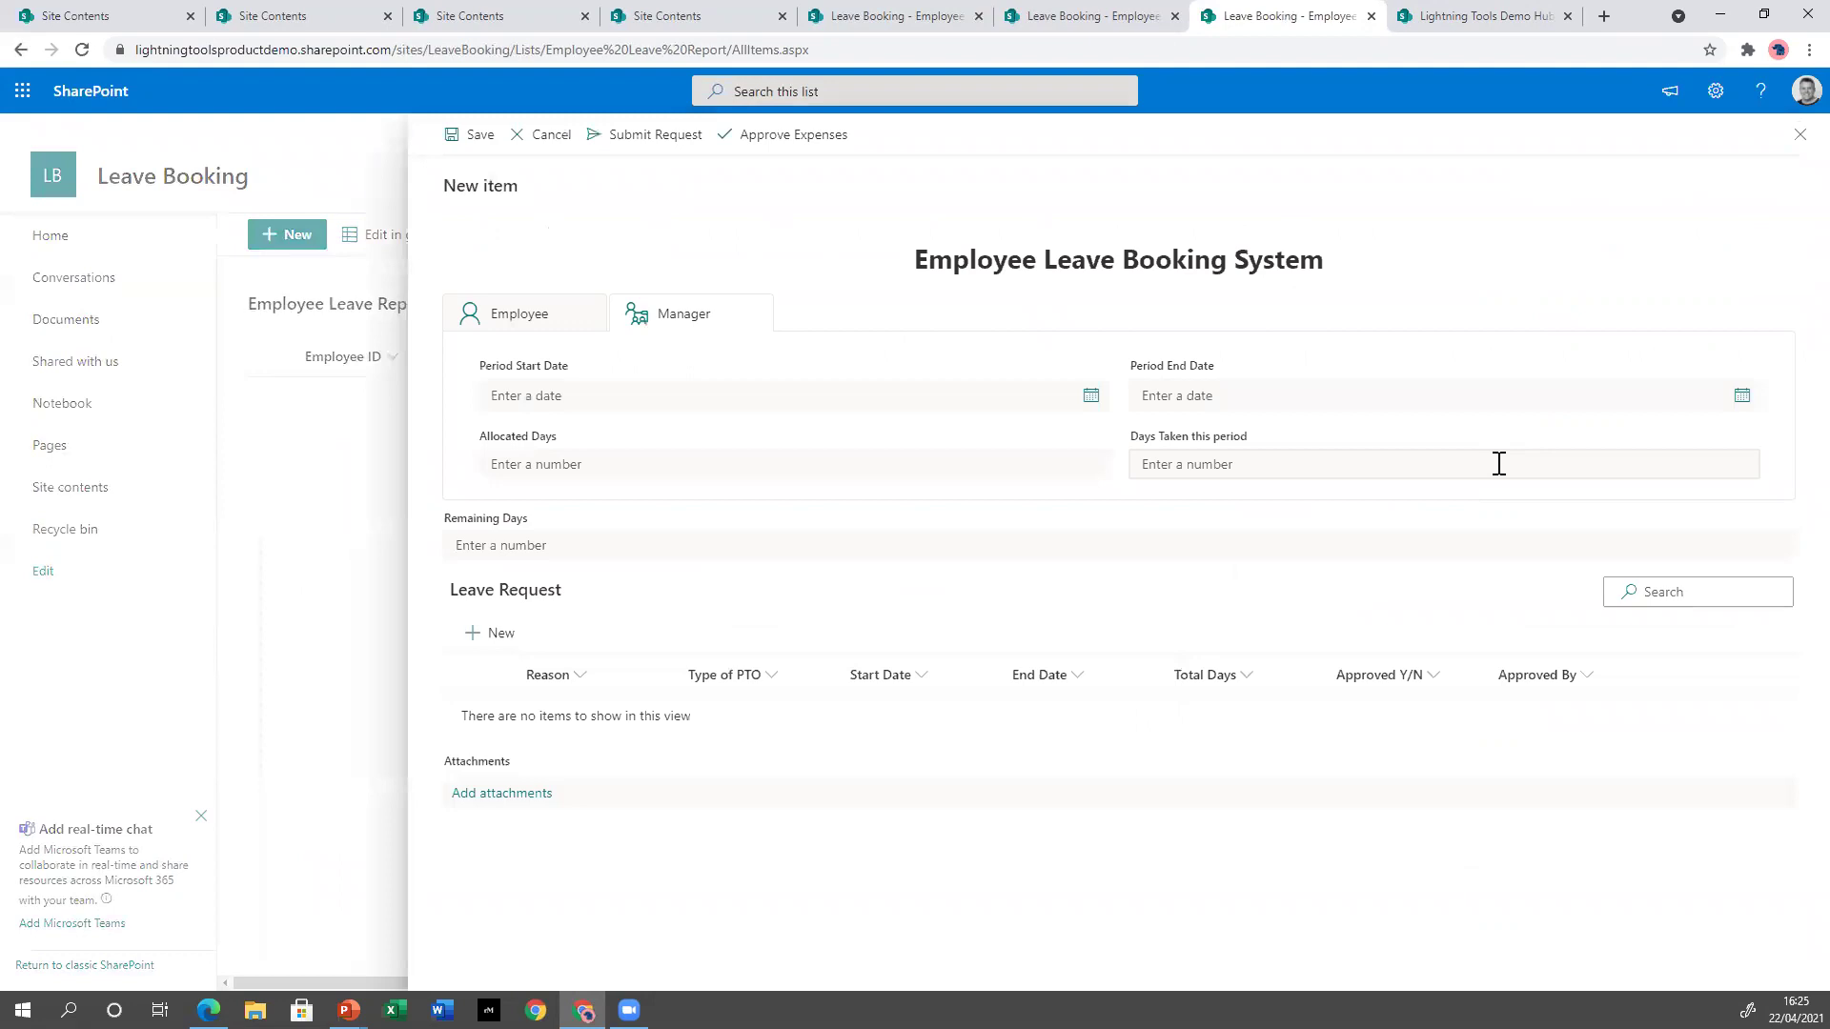
{"action": "left_click_drag", "start_coordinate": [1260, 22], "coordinate": [1134, 358]}
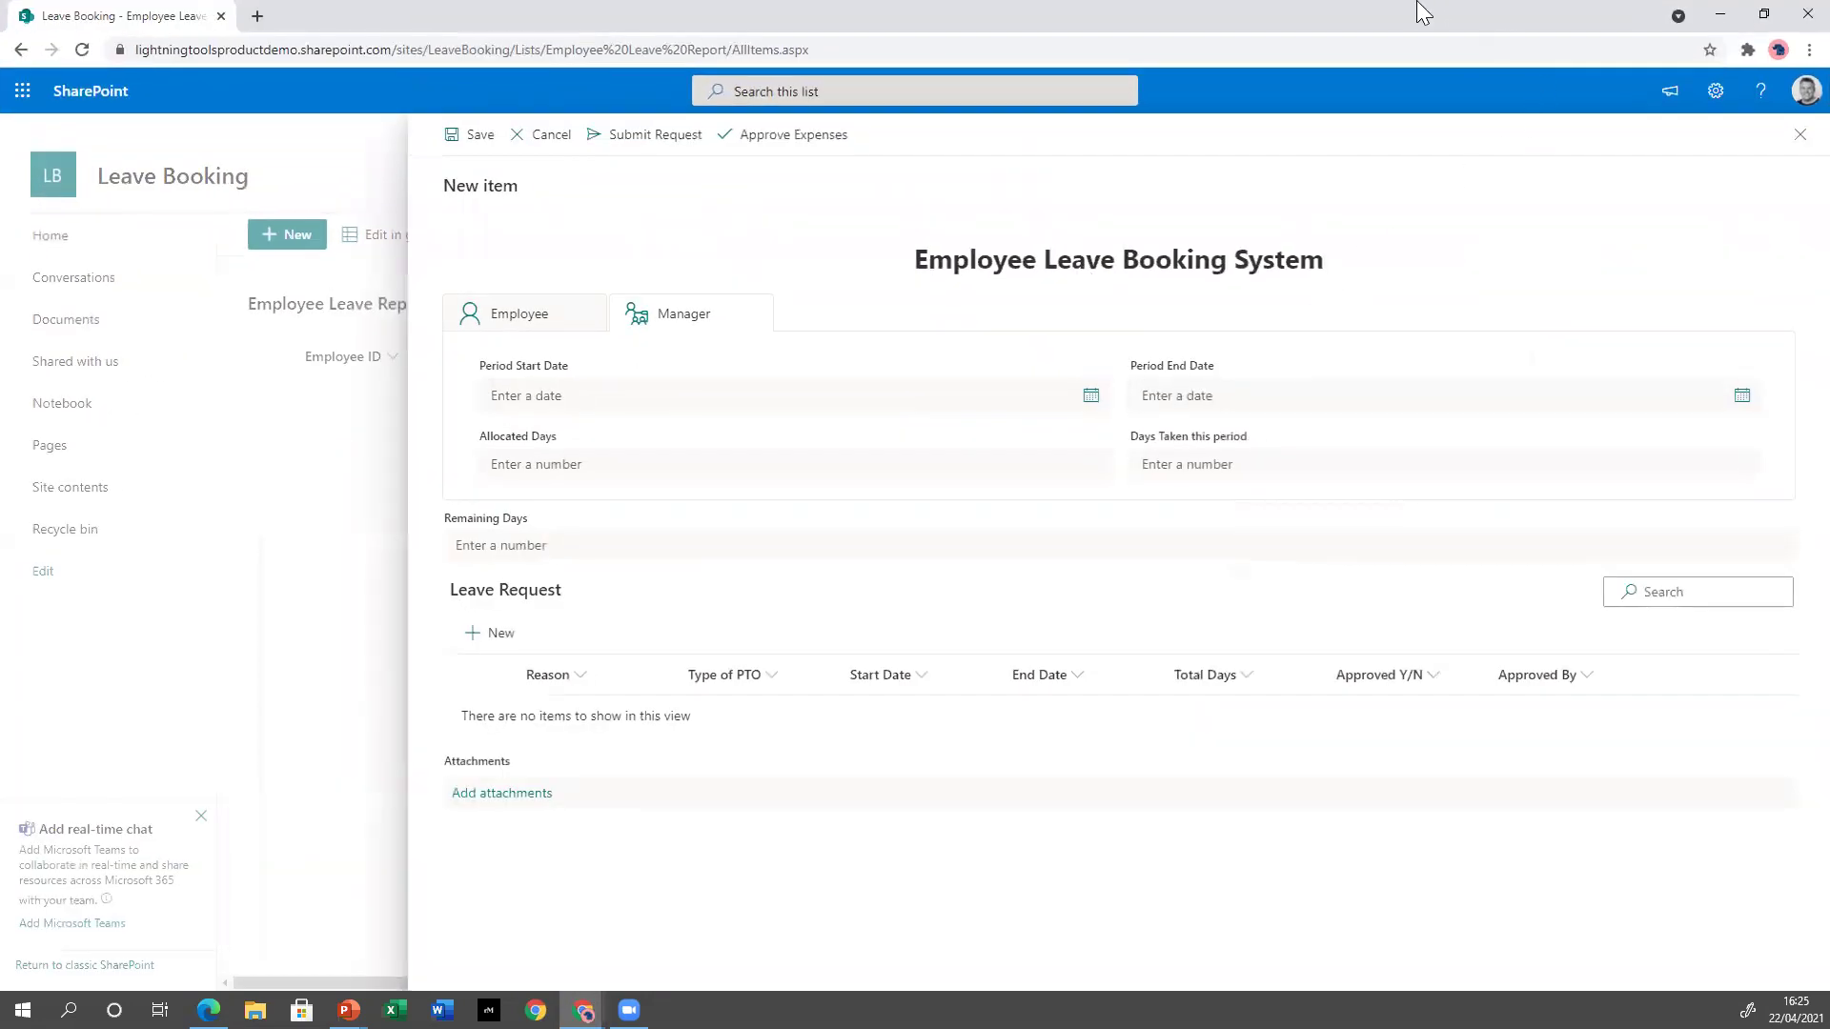
{"action": "left_click_drag", "start_coordinate": [1416, 17], "coordinate": [903, 143]}
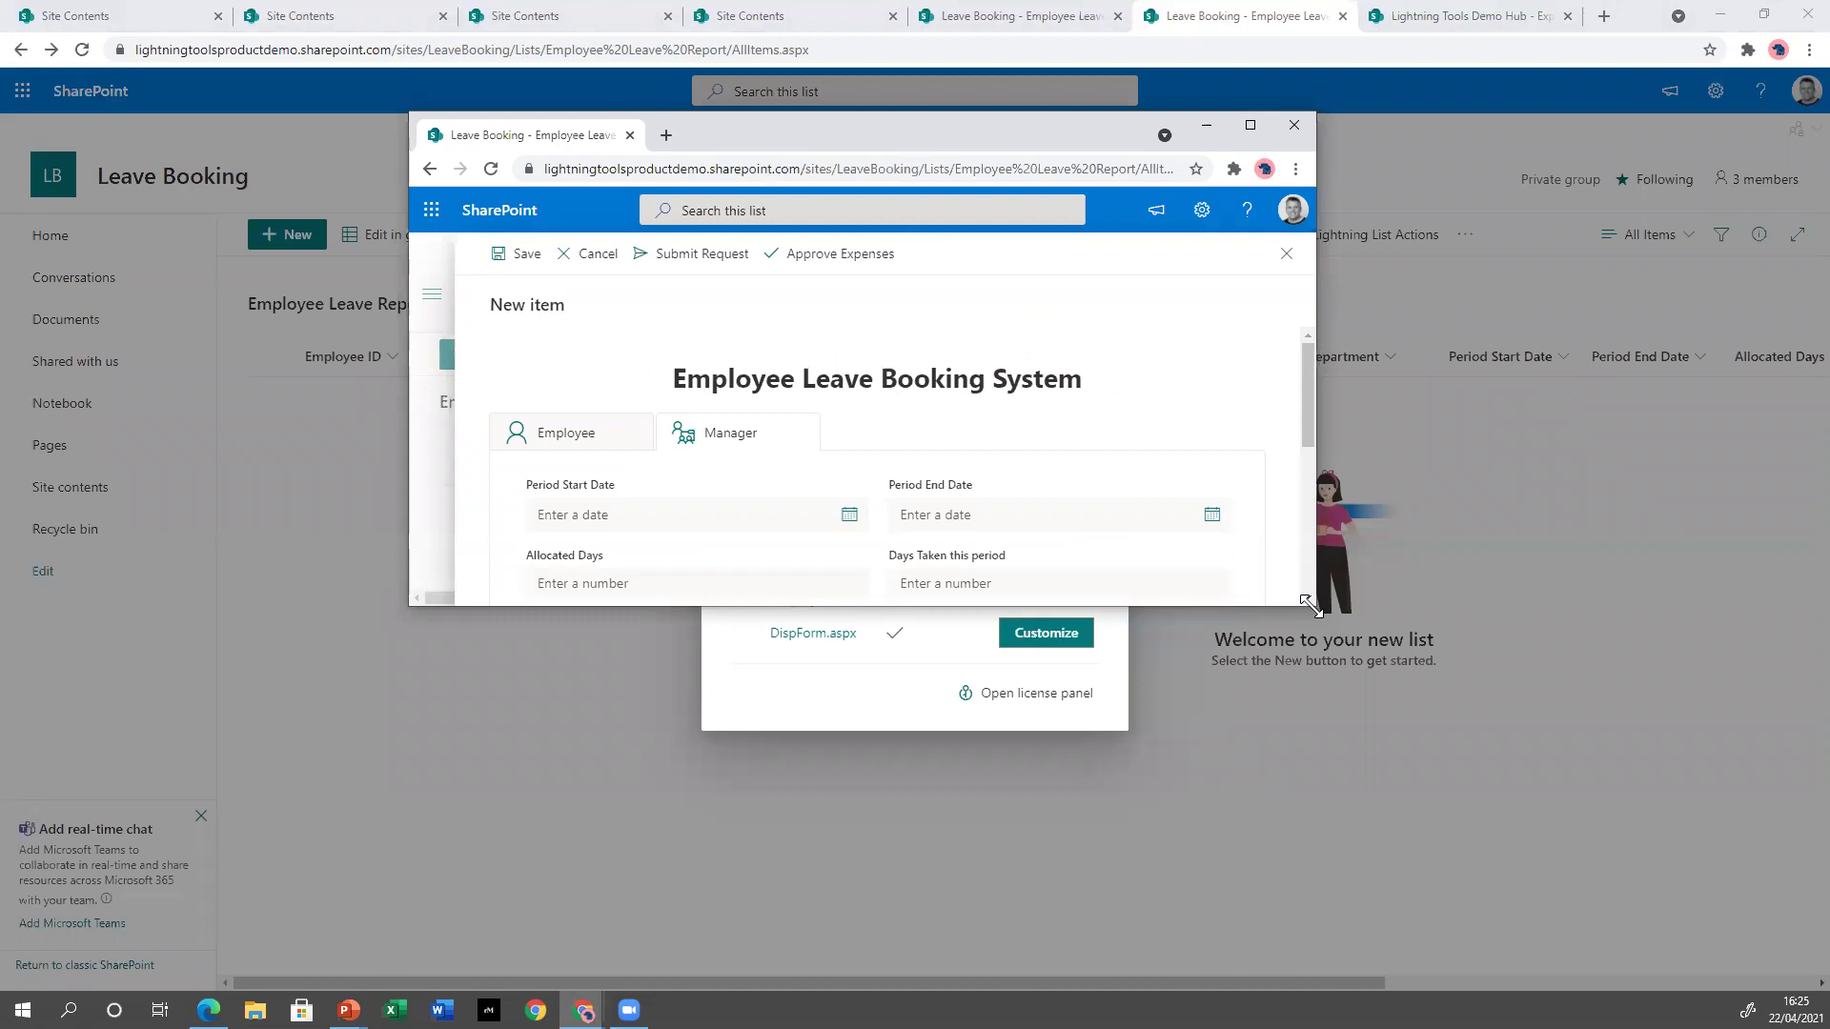
{"action": "left_click_drag", "start_coordinate": [1305, 603], "coordinate": [1675, 939]}
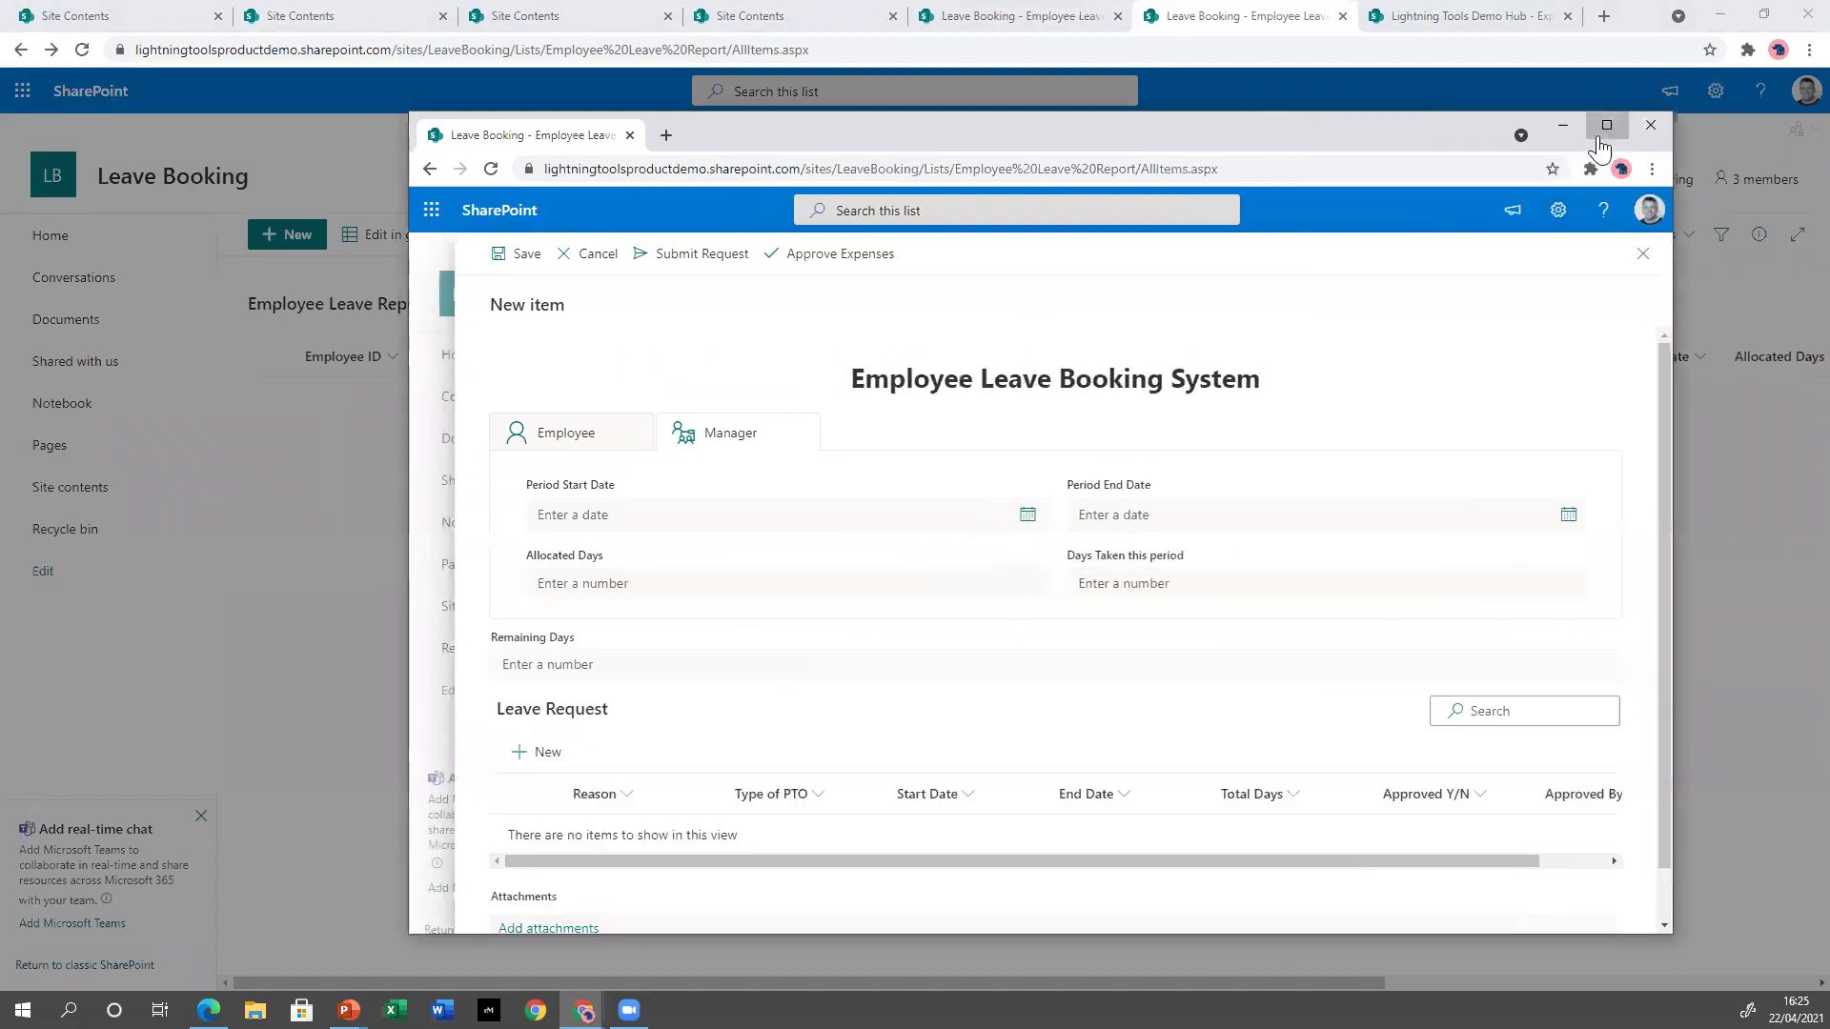
{"action": "left_click", "coordinate": [1606, 124]}
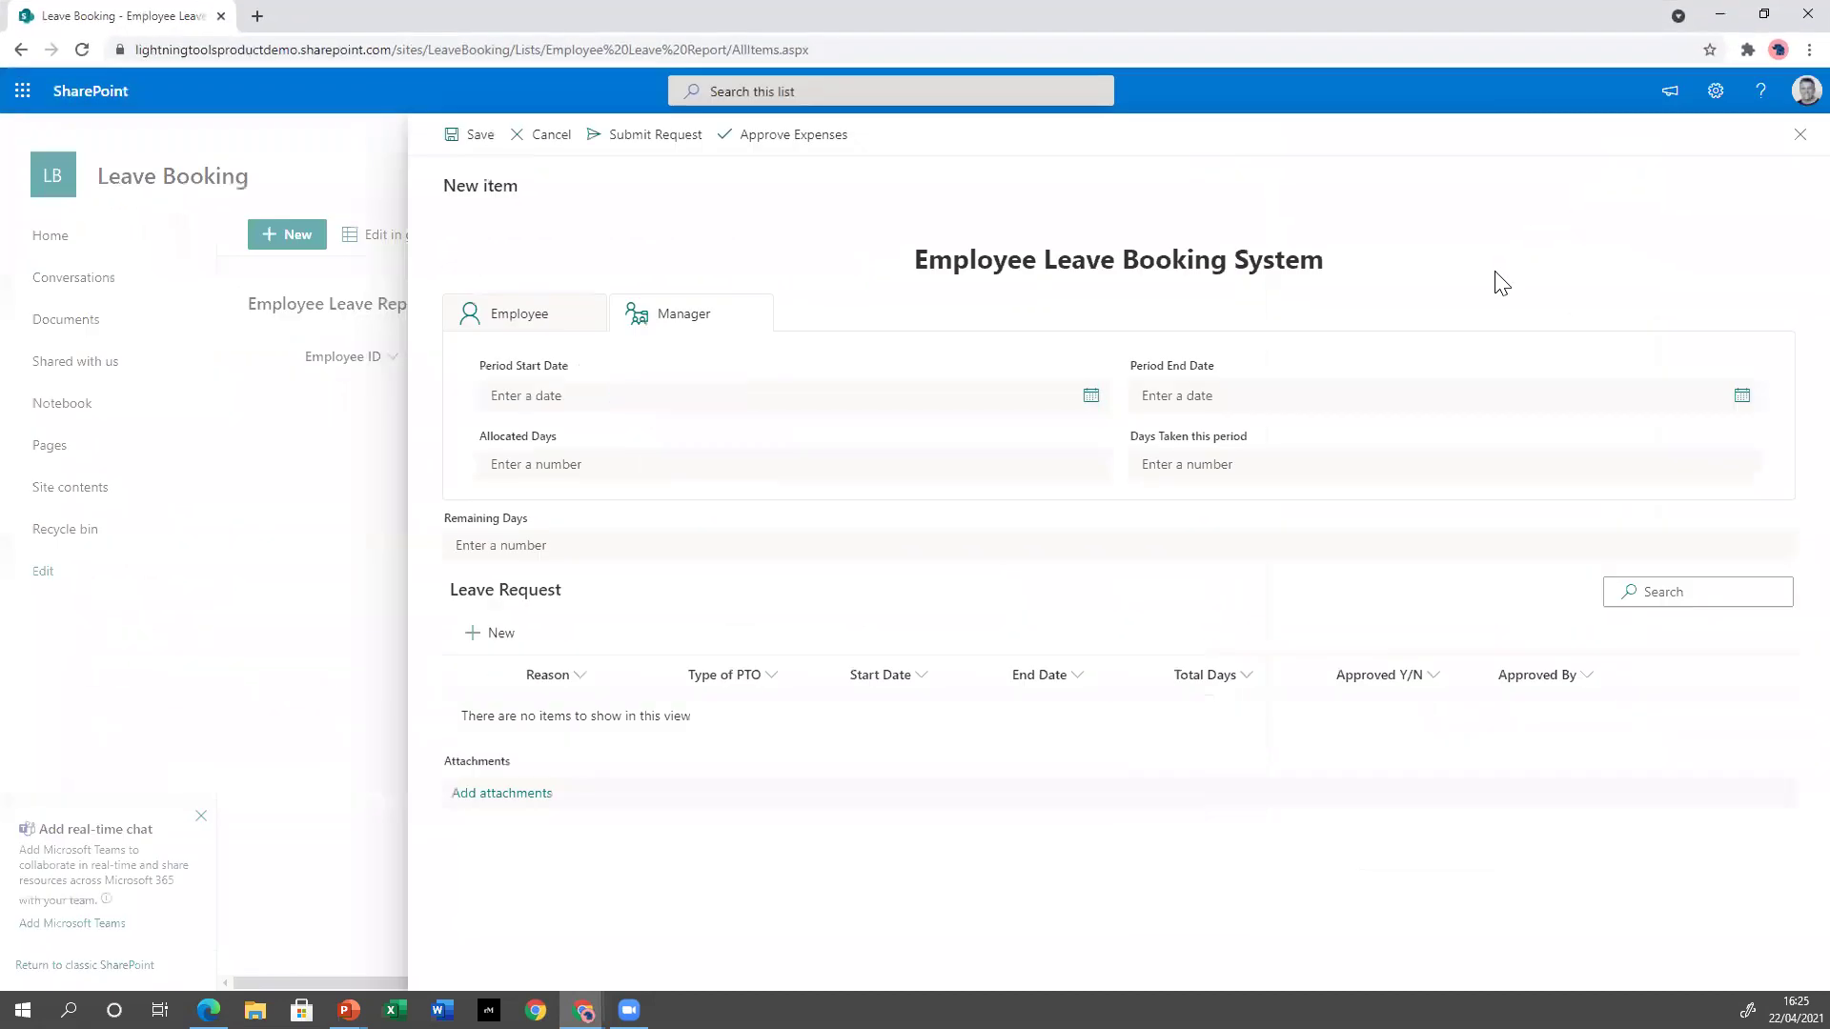
On the Employee tab, enter ID 12345, the employee's name, phone 123456, a demo line manager and email.
{"action": "left_click", "coordinate": [557, 317]}
{"action": "left_click", "coordinate": [631, 399]}
{"action": "type", "text": "12345"}
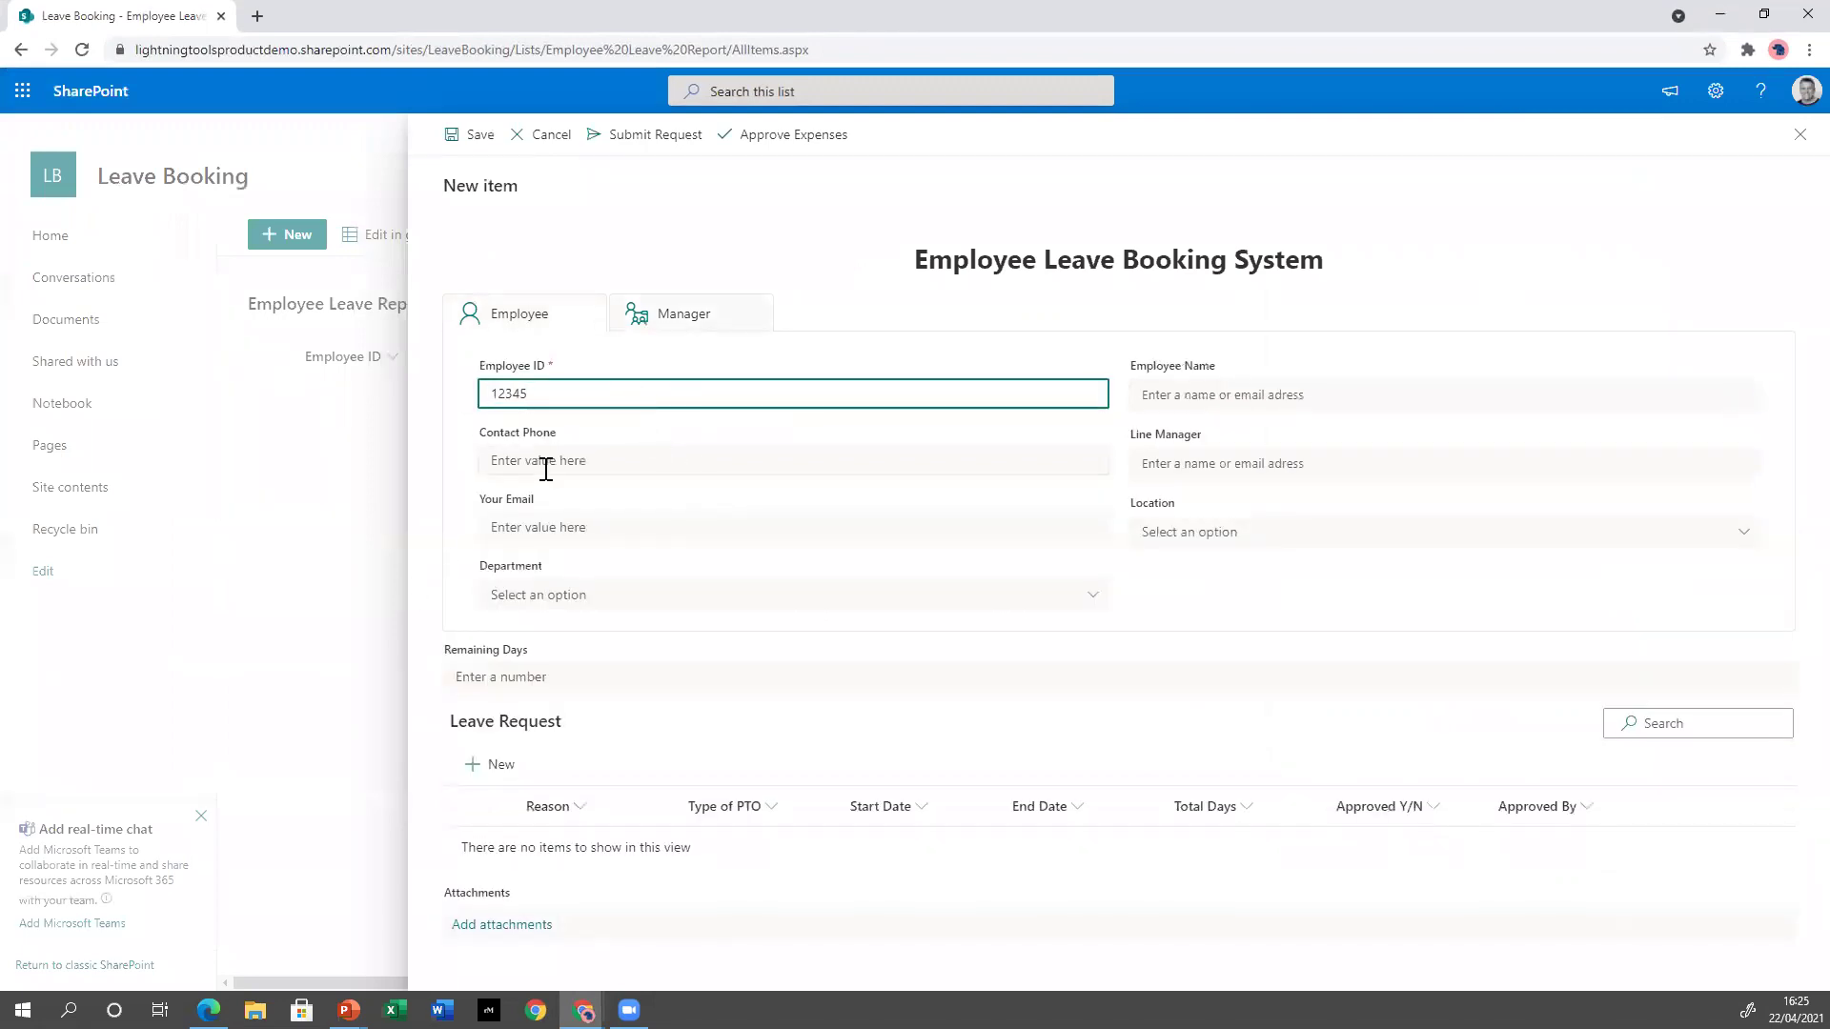
{"action": "left_click", "coordinate": [1244, 402]}
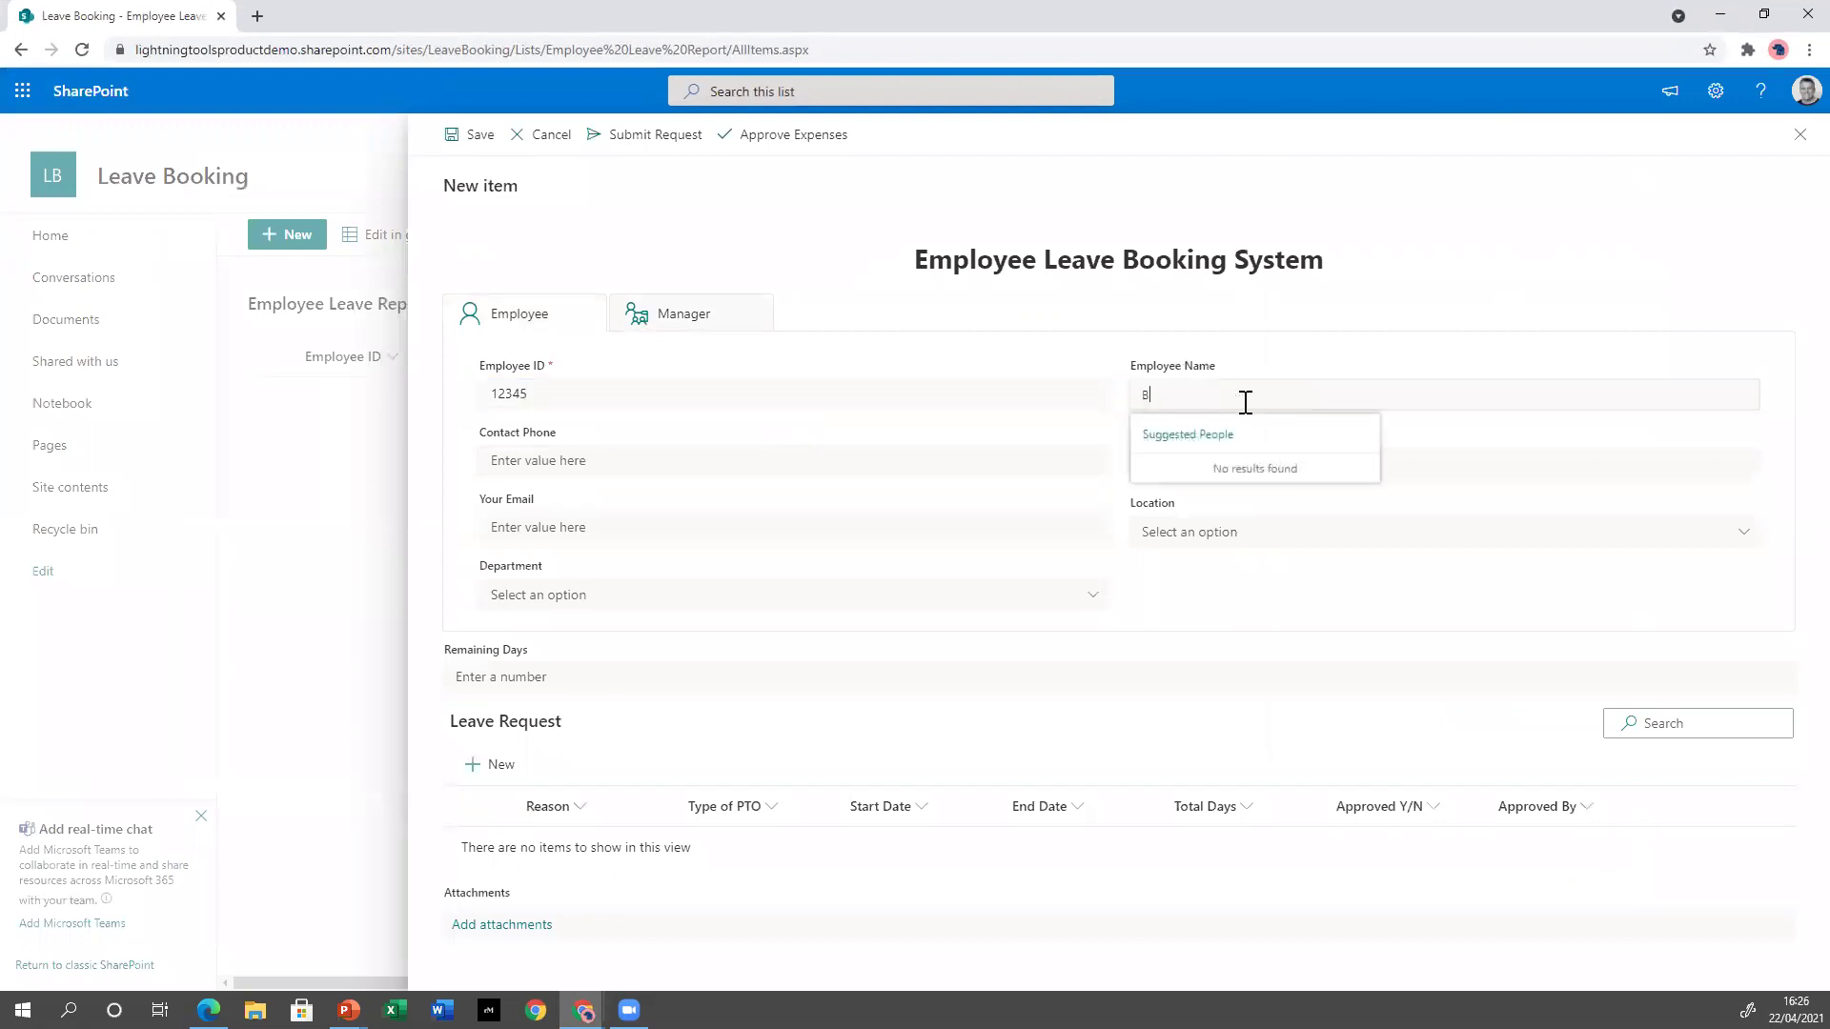
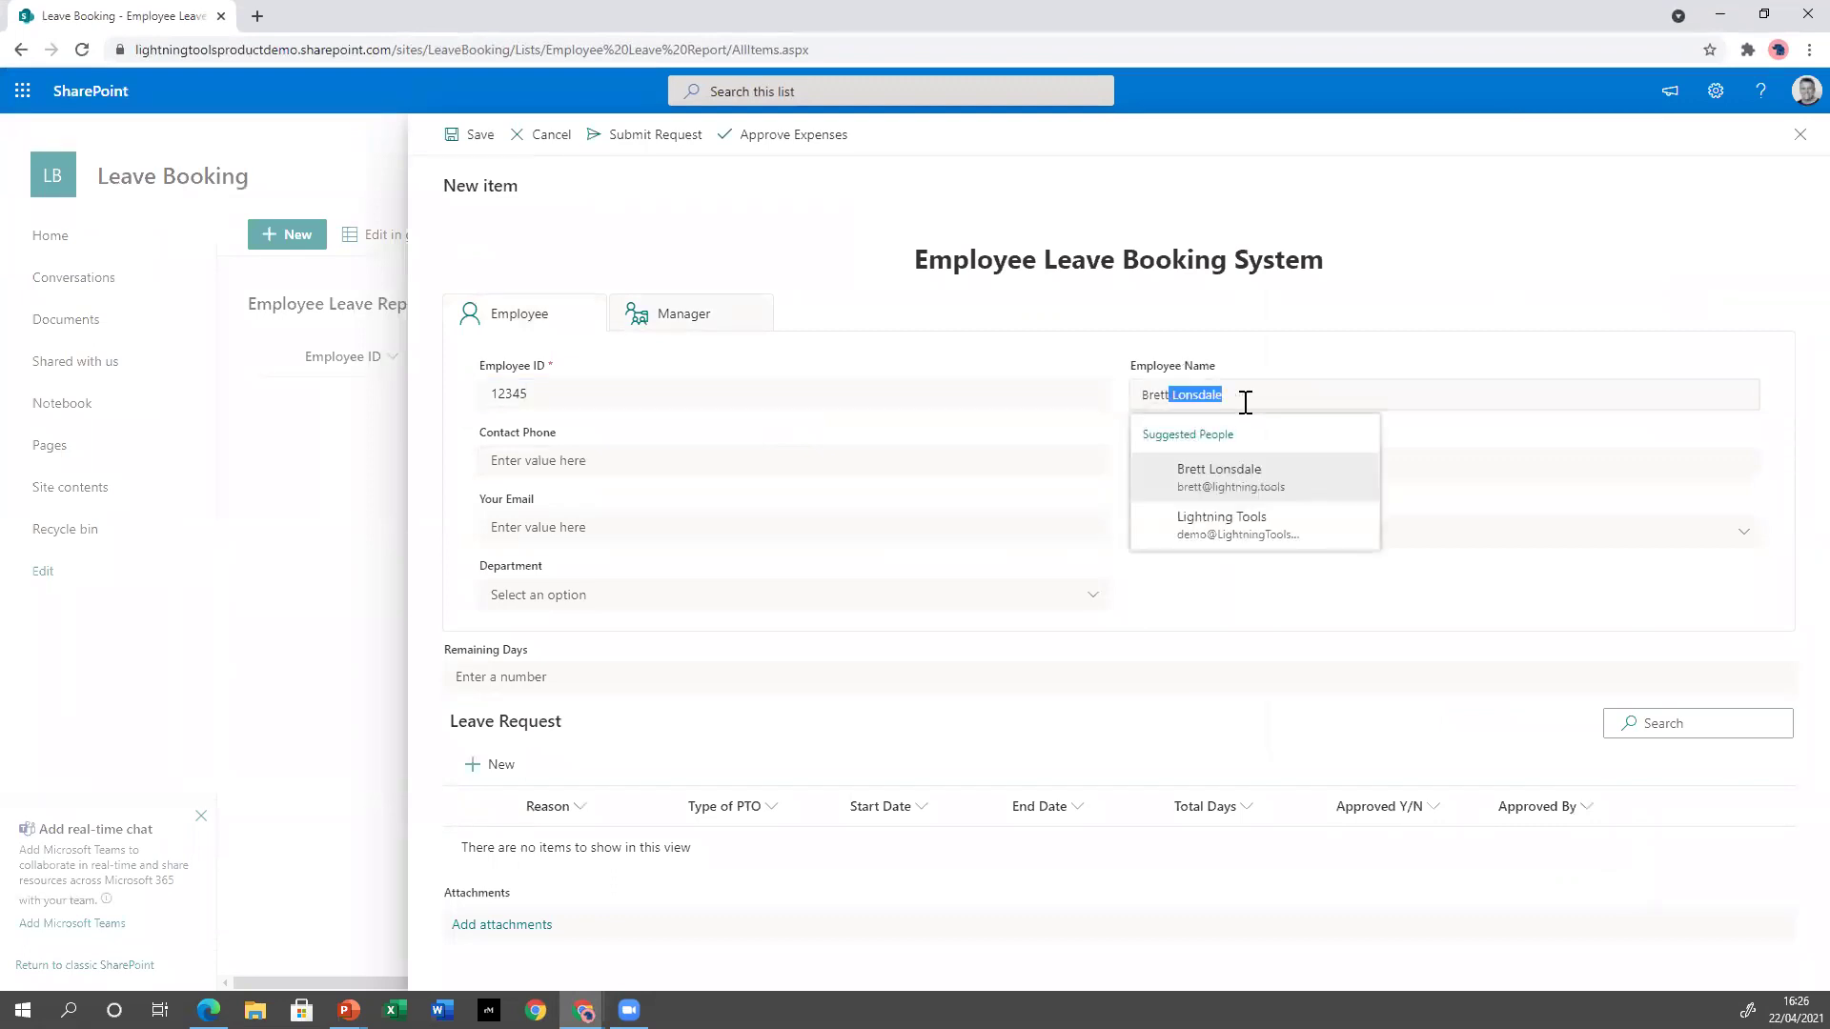
{"action": "left_click", "coordinate": [1287, 496]}
{"action": "left_click", "coordinate": [710, 459]}
{"action": "type", "text": "123456"}
{"action": "left_click", "coordinate": [1209, 462]}
{"action": "type", "text": "demo user10"}
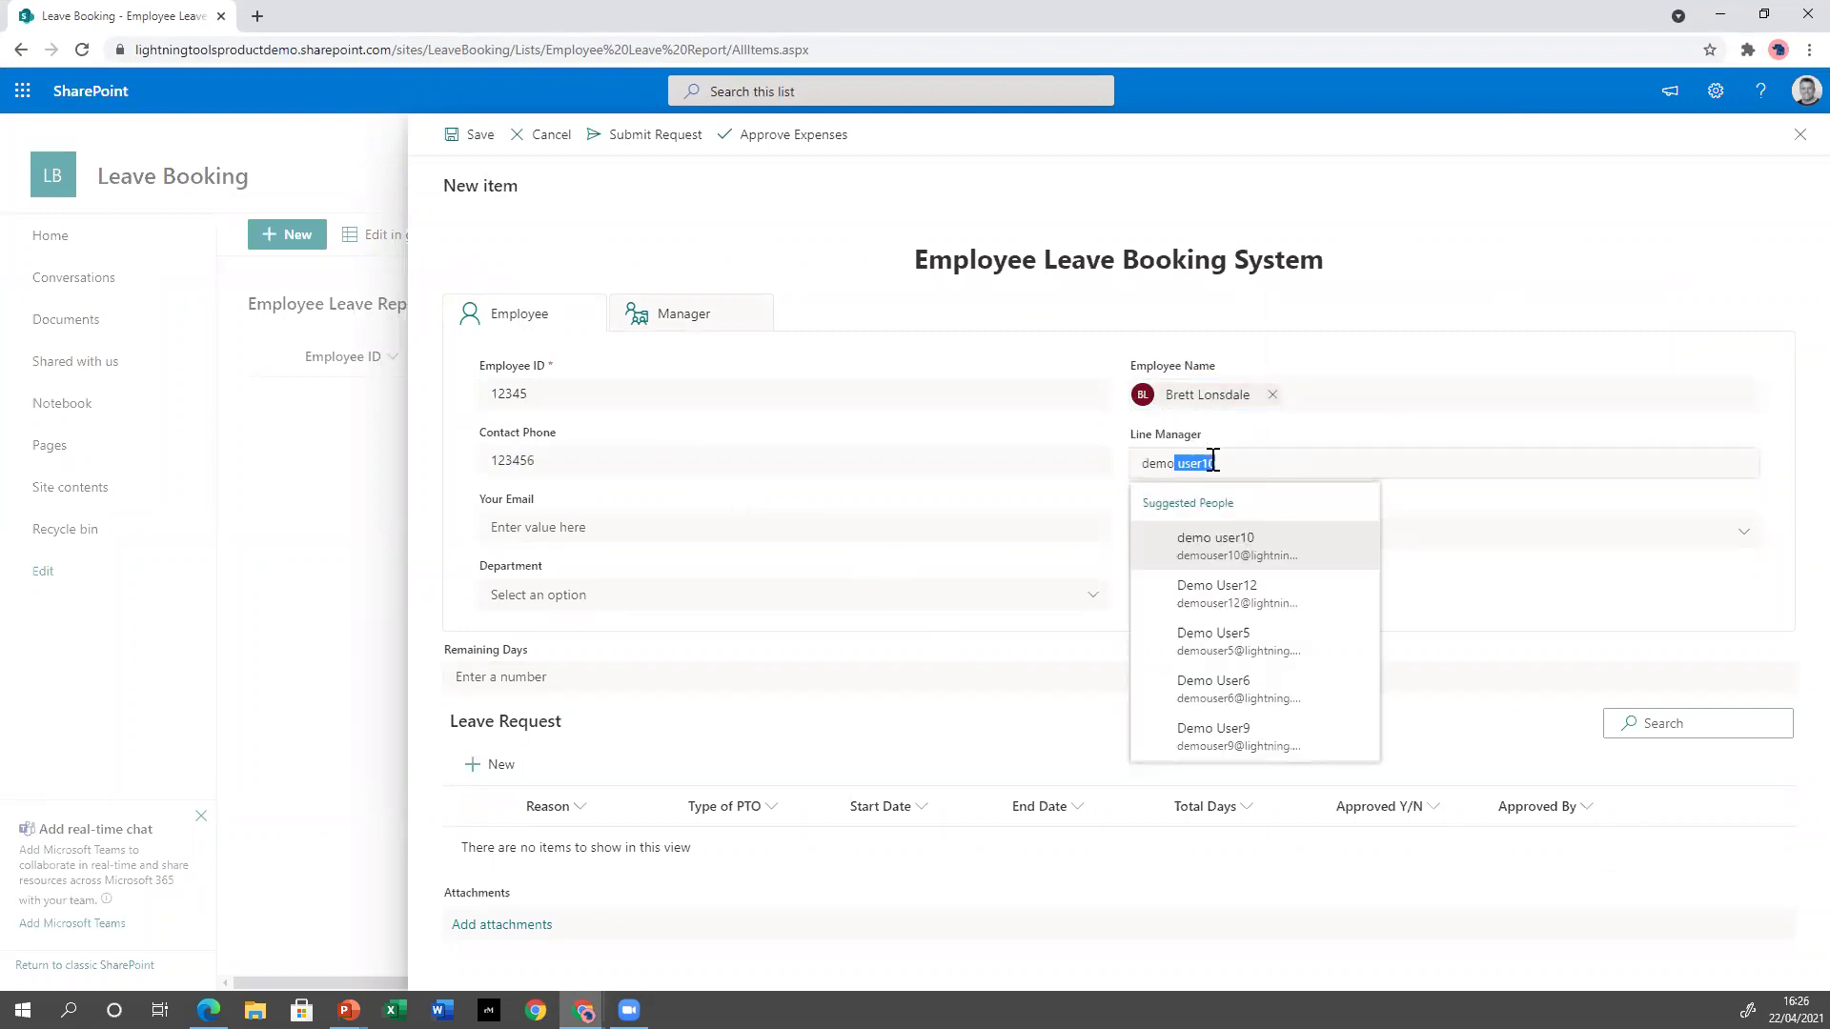
{"action": "left_click", "coordinate": [1283, 591]}
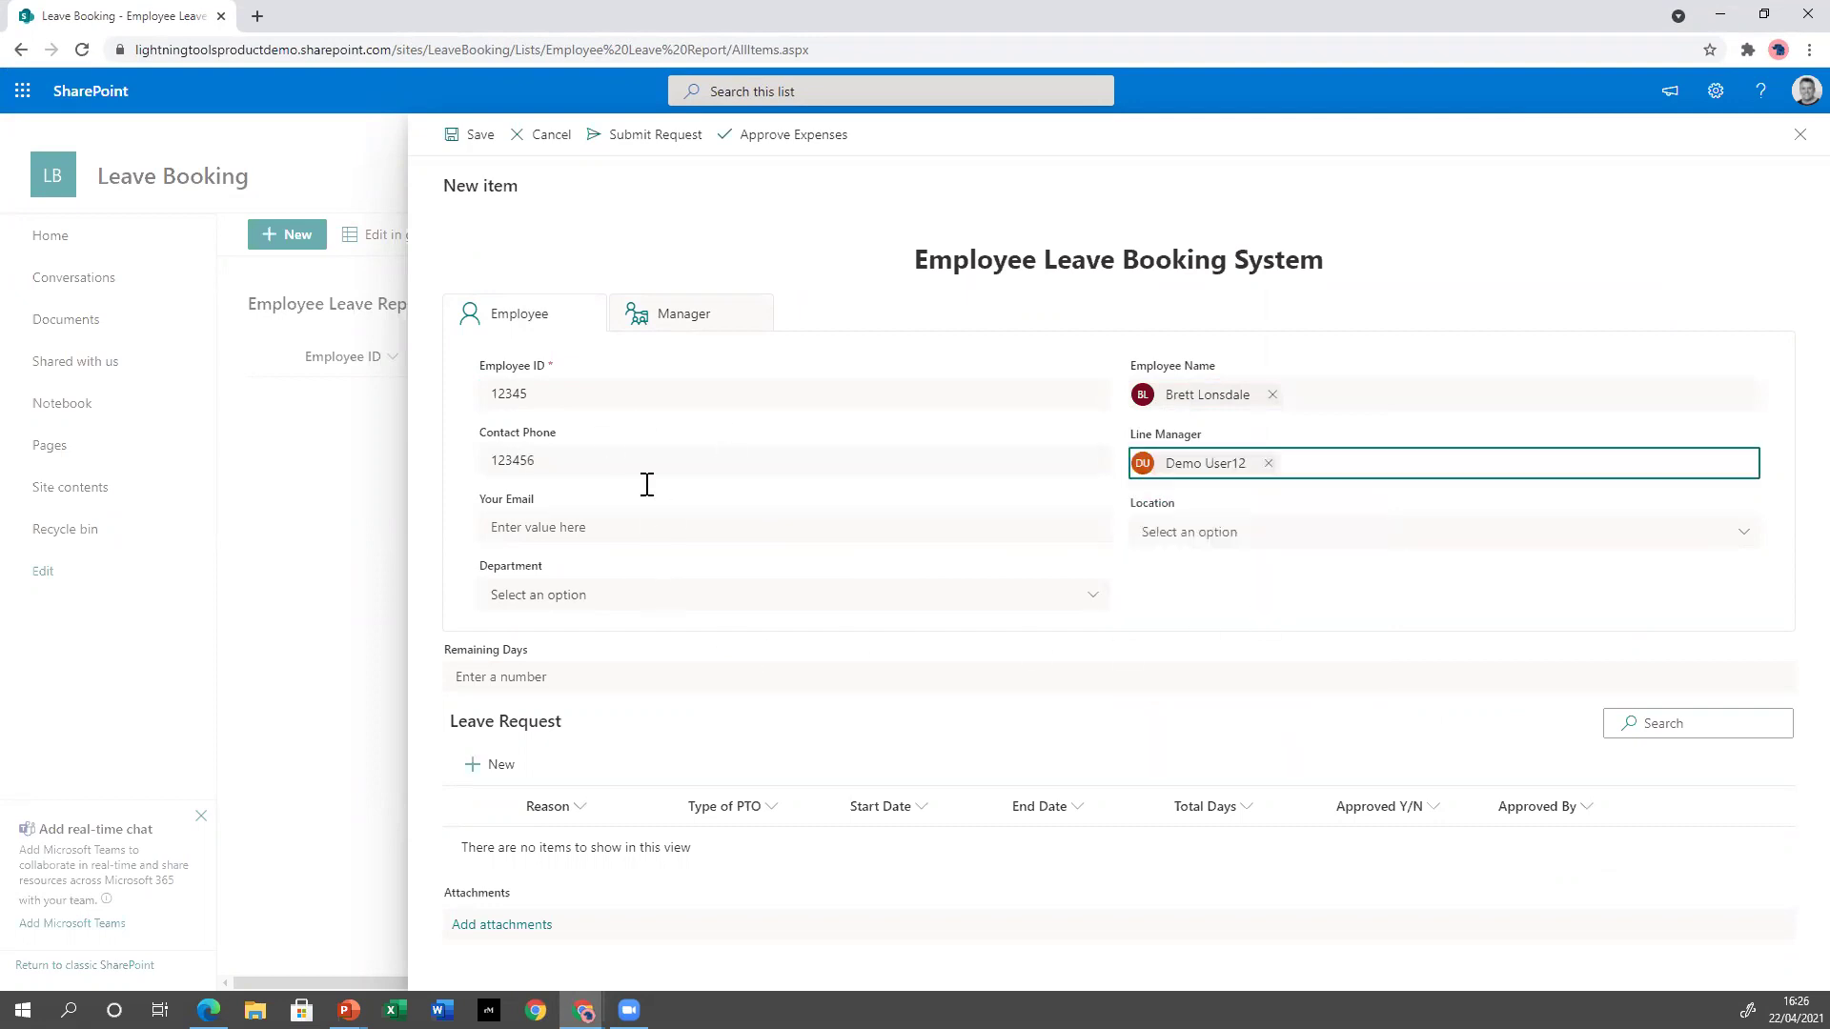
{"action": "left_click", "coordinate": [618, 534]}
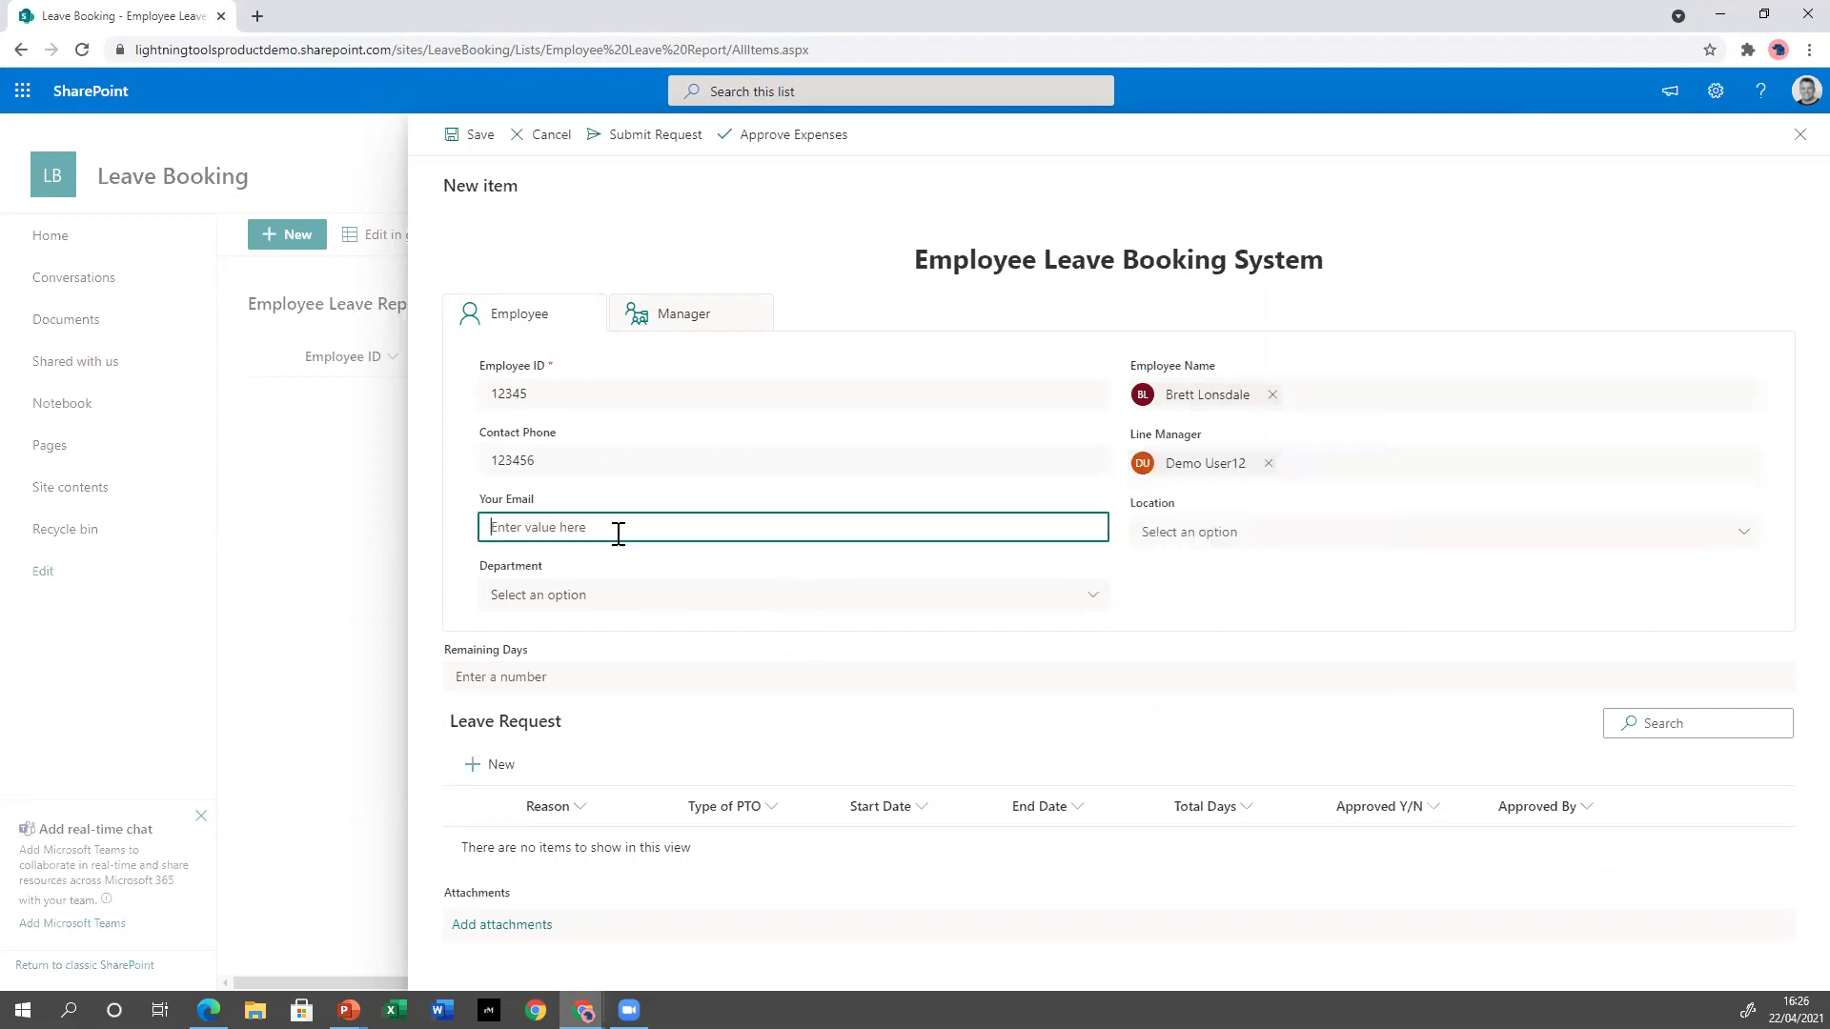
{"action": "type", "text": "b"}
Set Location to West Haddon and Department to Research and Development.
{"action": "left_click", "coordinate": [1212, 610]}
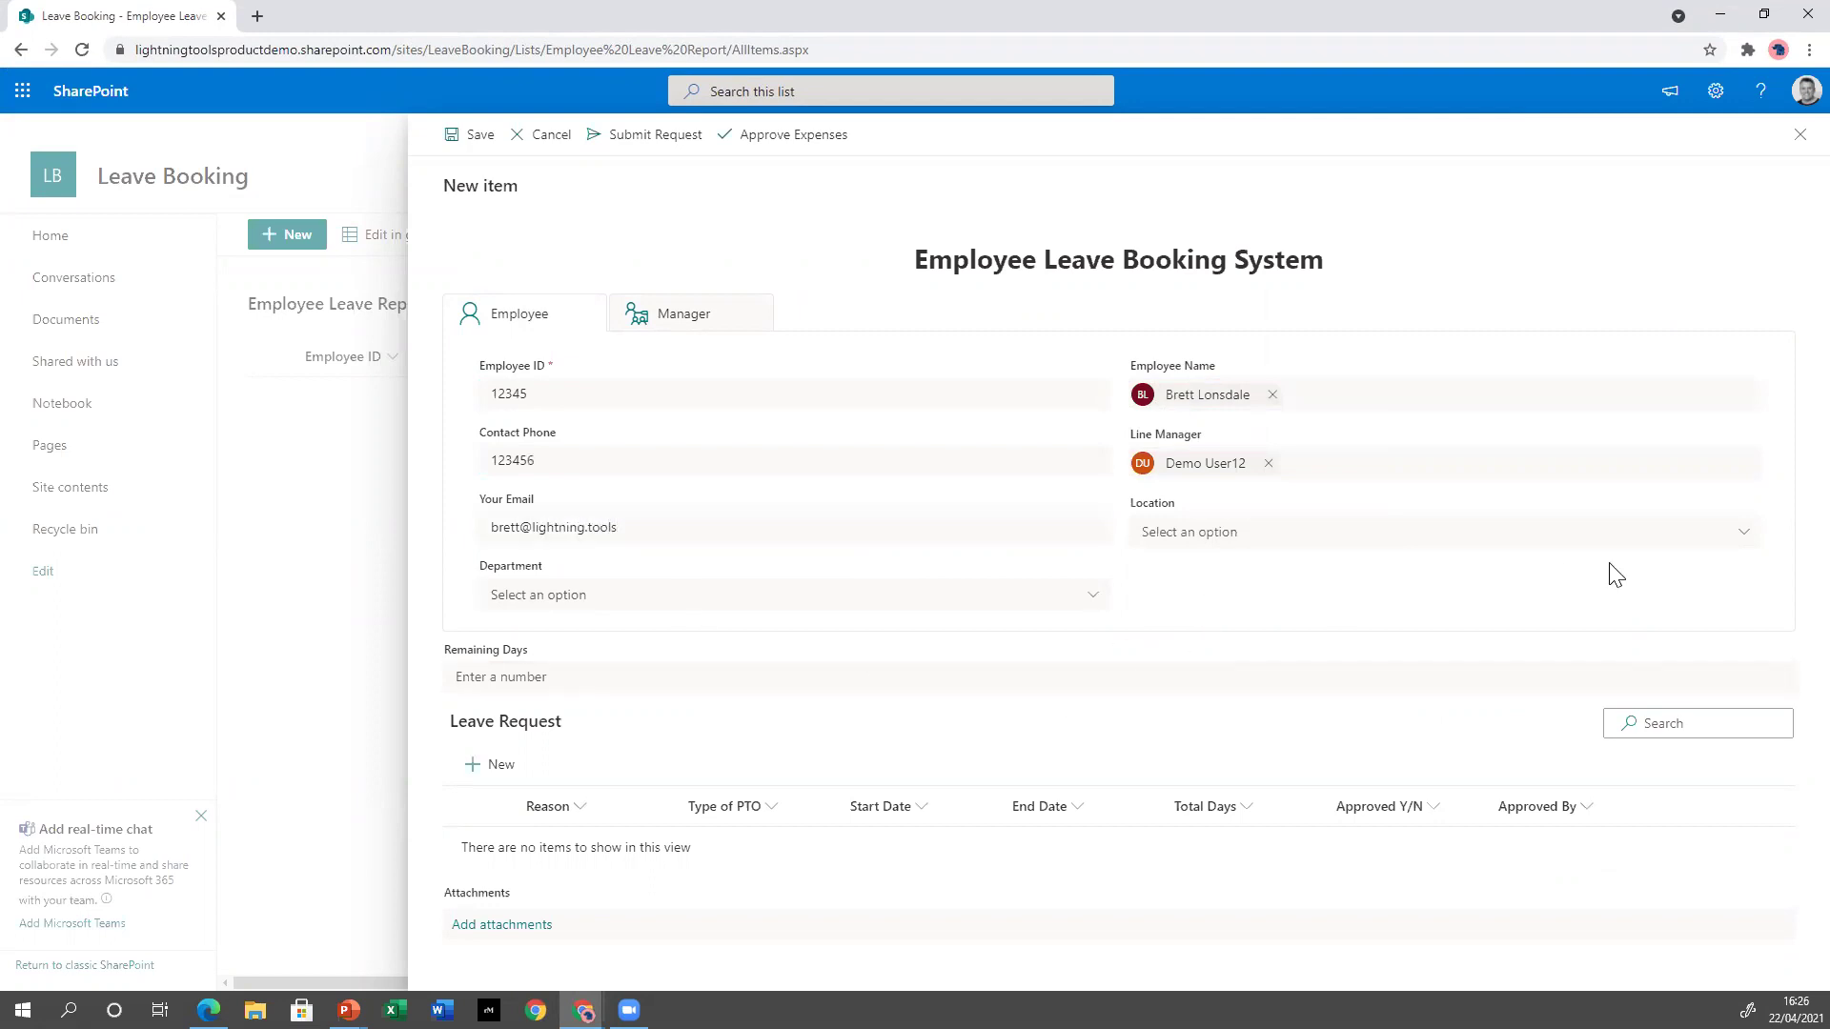
{"action": "left_click", "coordinate": [1282, 531]}
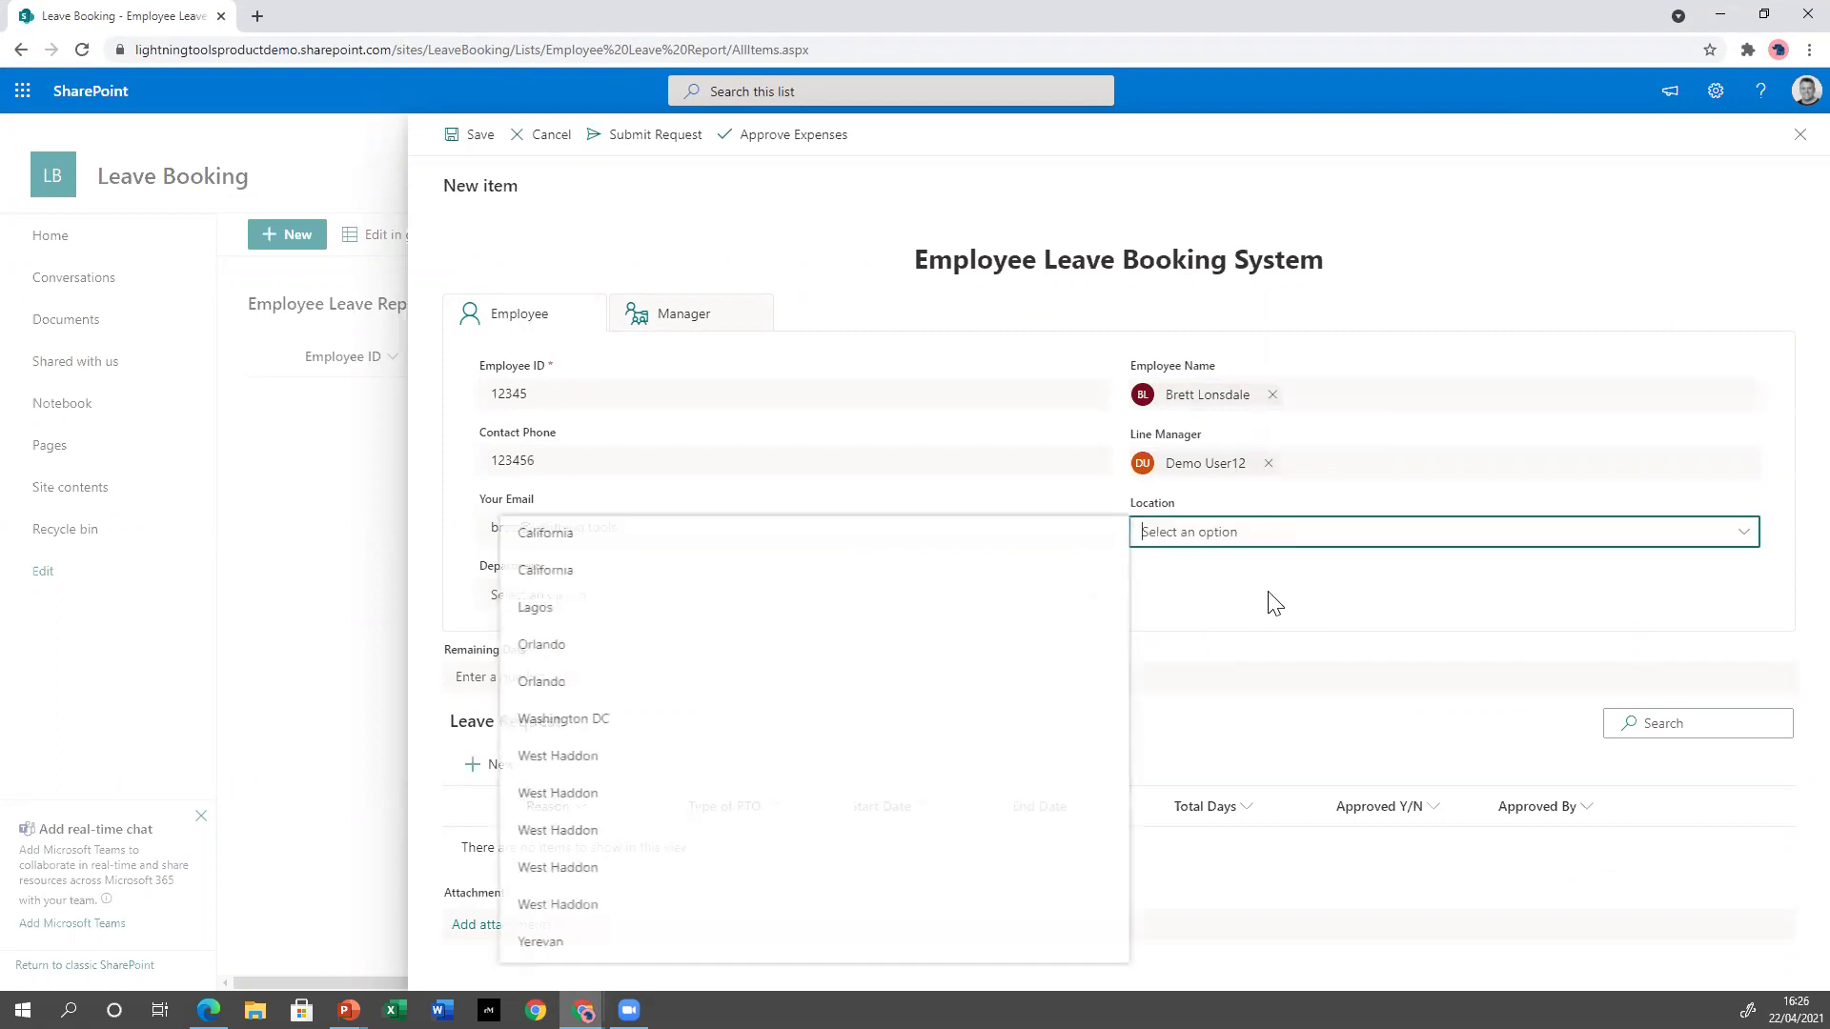
{"action": "left_click", "coordinate": [593, 768]}
{"action": "left_click", "coordinate": [585, 592]}
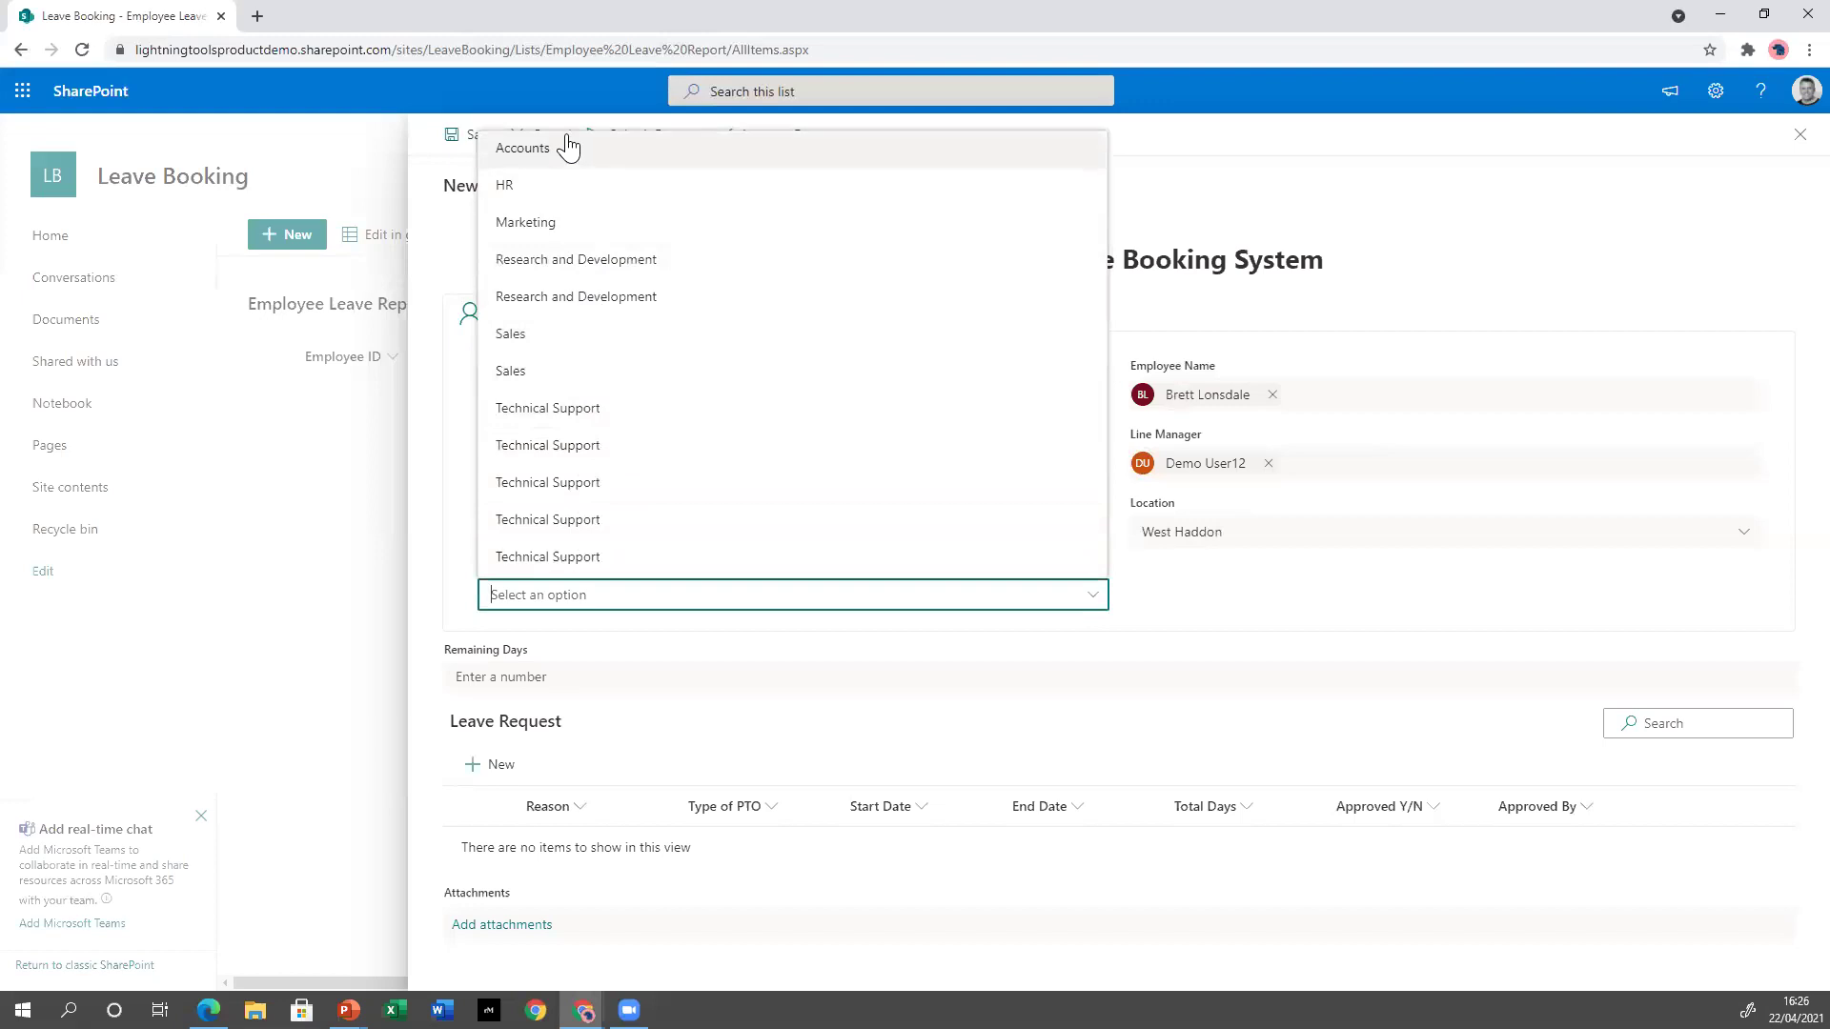
{"action": "left_click", "coordinate": [570, 263]}
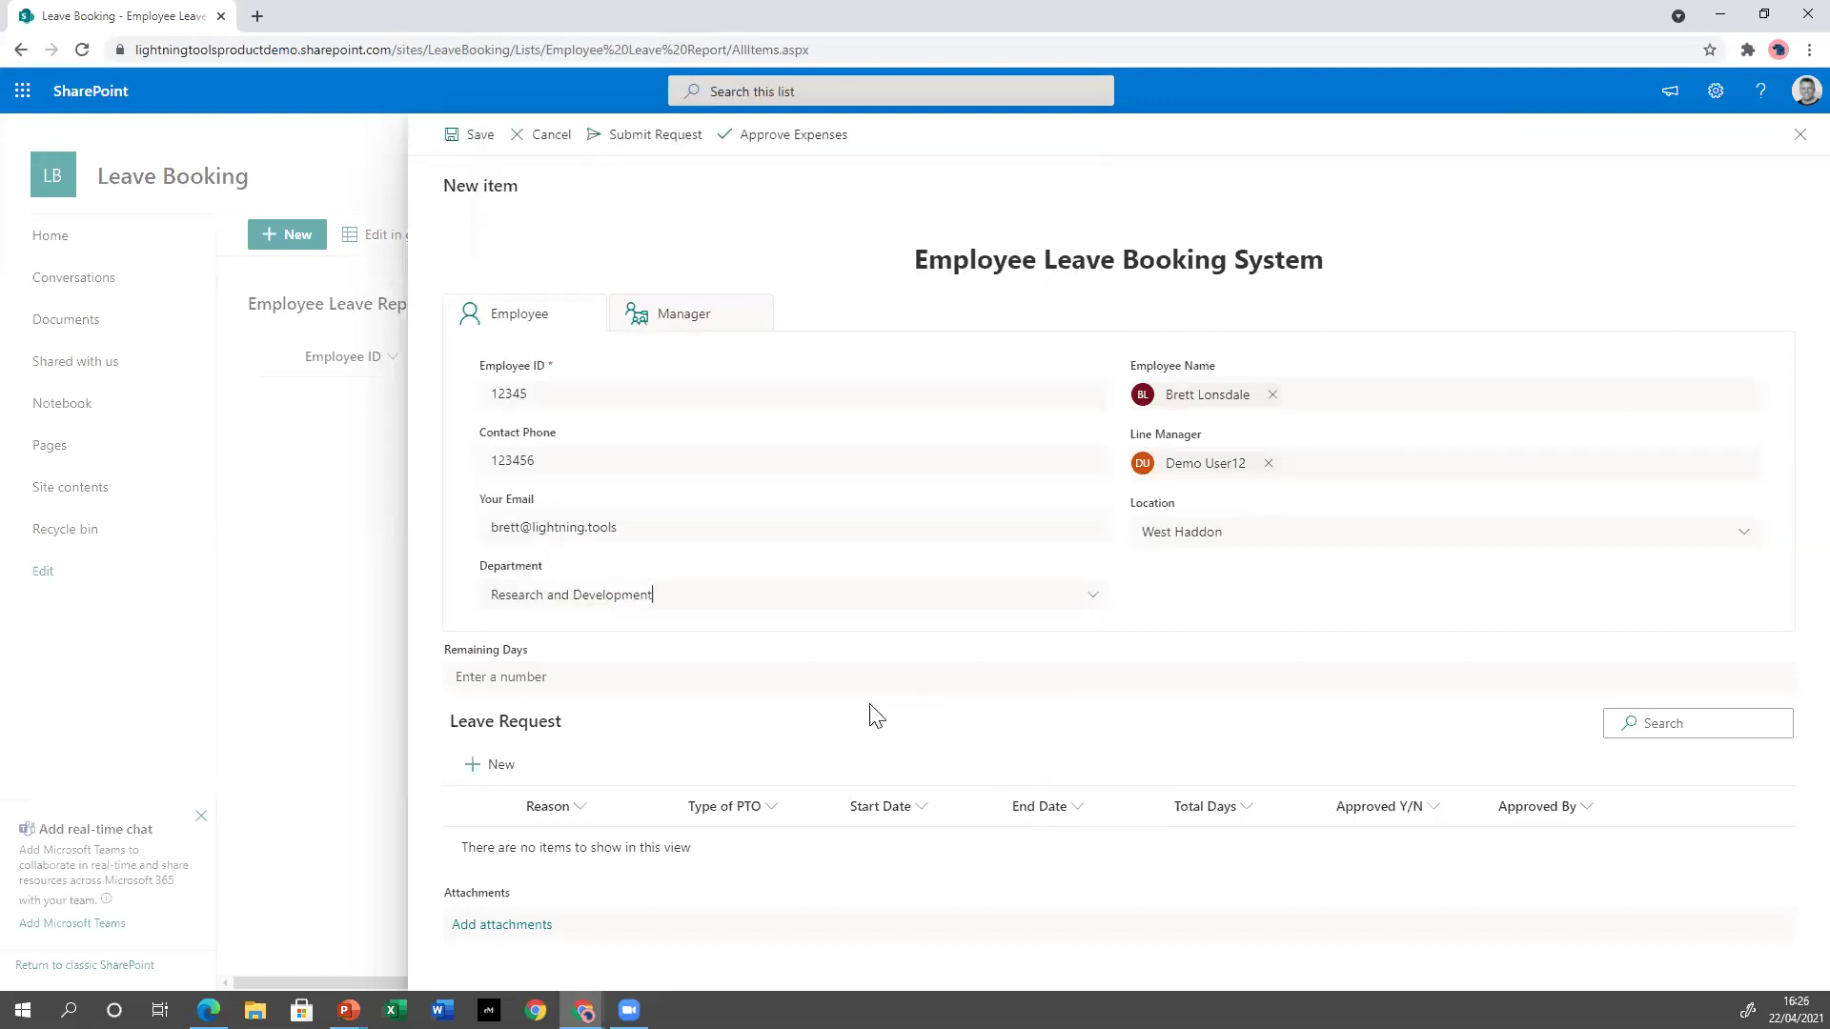
Add a 'Holiday' Annual Leave Entitlement request from 4/25/2021 to 4/29/2021, 5 total days.
{"action": "left_click", "coordinate": [500, 767]}
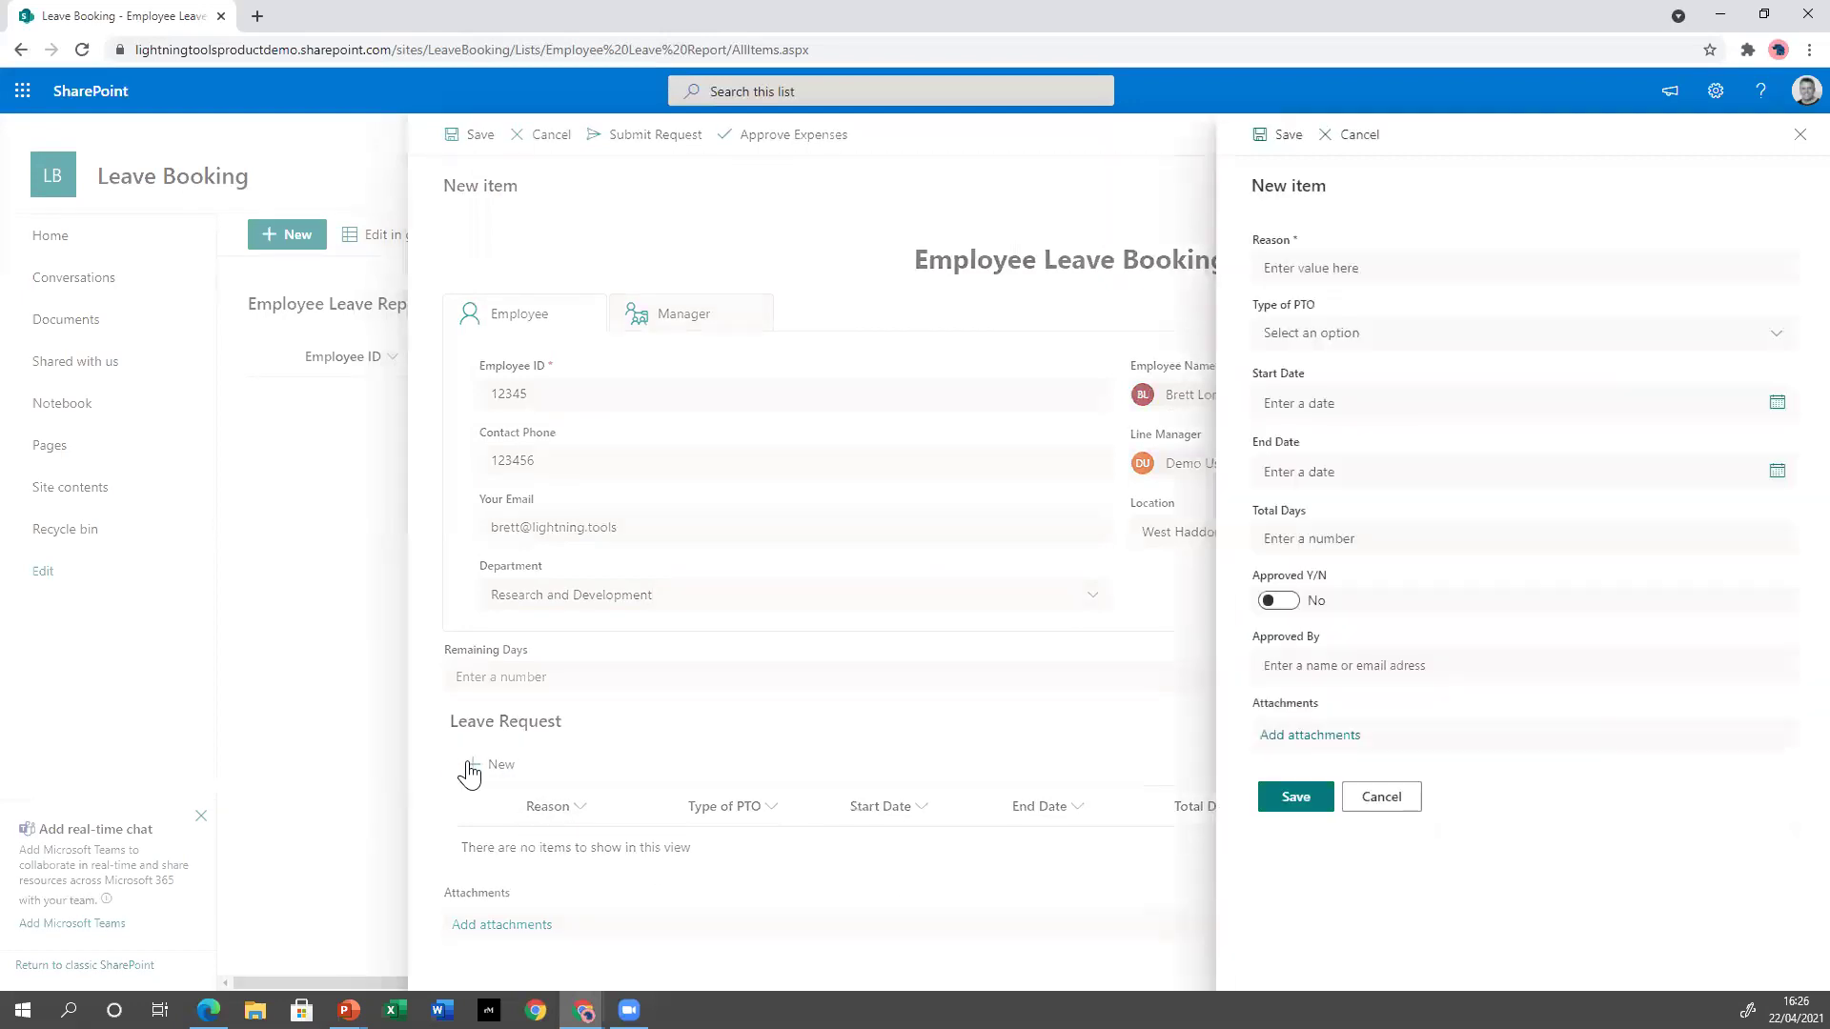
{"action": "left_click", "coordinate": [1386, 268]}
{"action": "type", "text": "Holiday"}
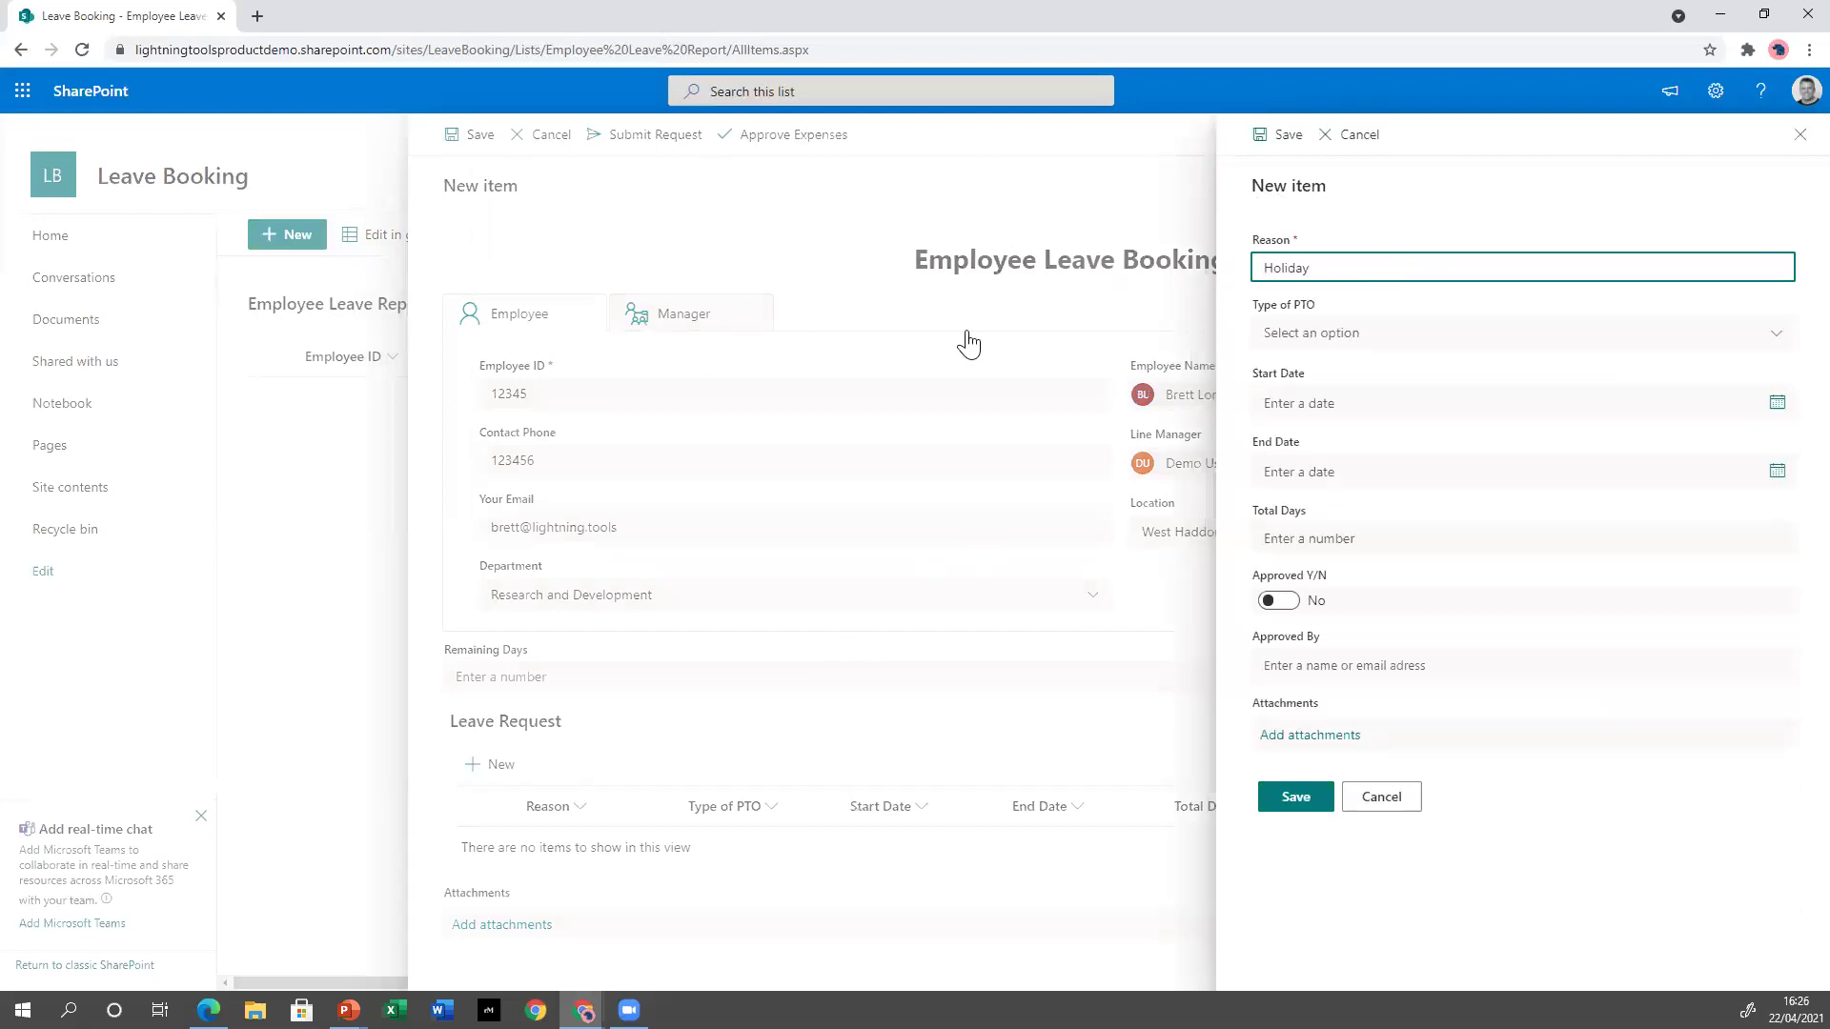
{"action": "left_click", "coordinate": [1465, 349]}
{"action": "left_click", "coordinate": [1424, 400]}
{"action": "left_click", "coordinate": [1405, 404]}
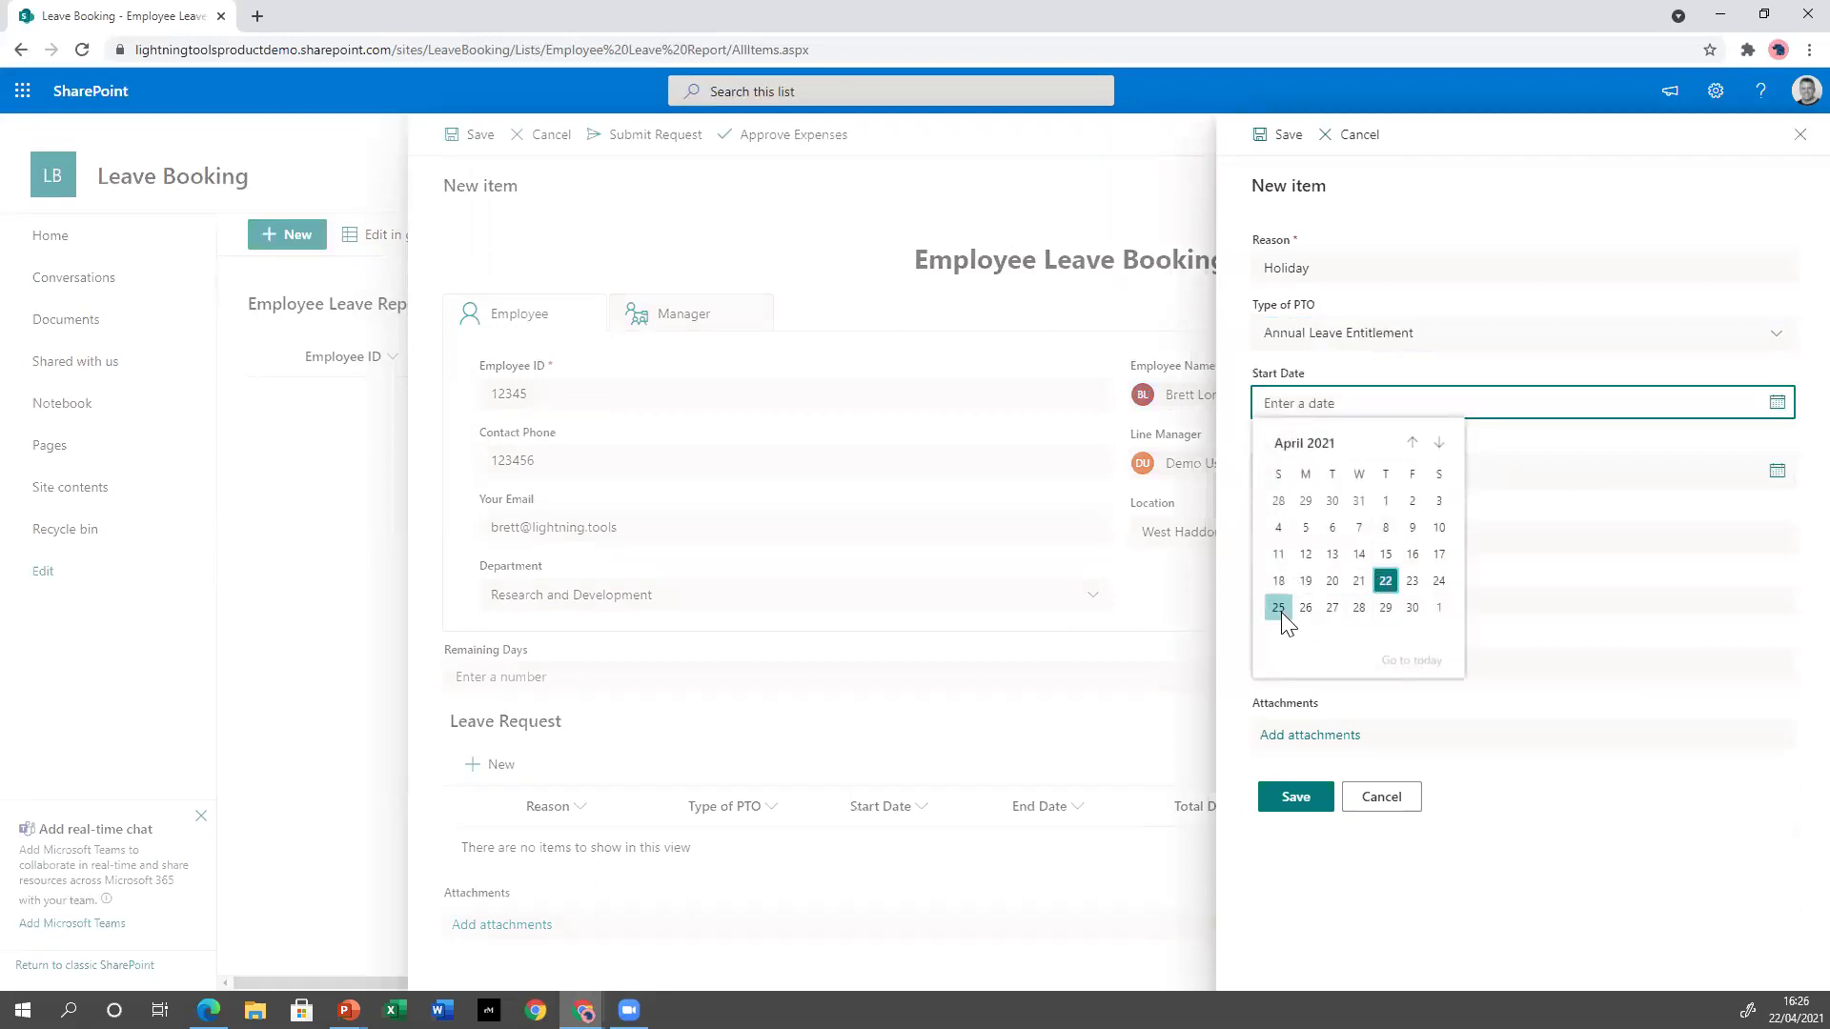
{"action": "left_click", "coordinate": [1279, 607]}
{"action": "left_click", "coordinate": [1613, 472]}
{"action": "left_click", "coordinate": [1398, 668]}
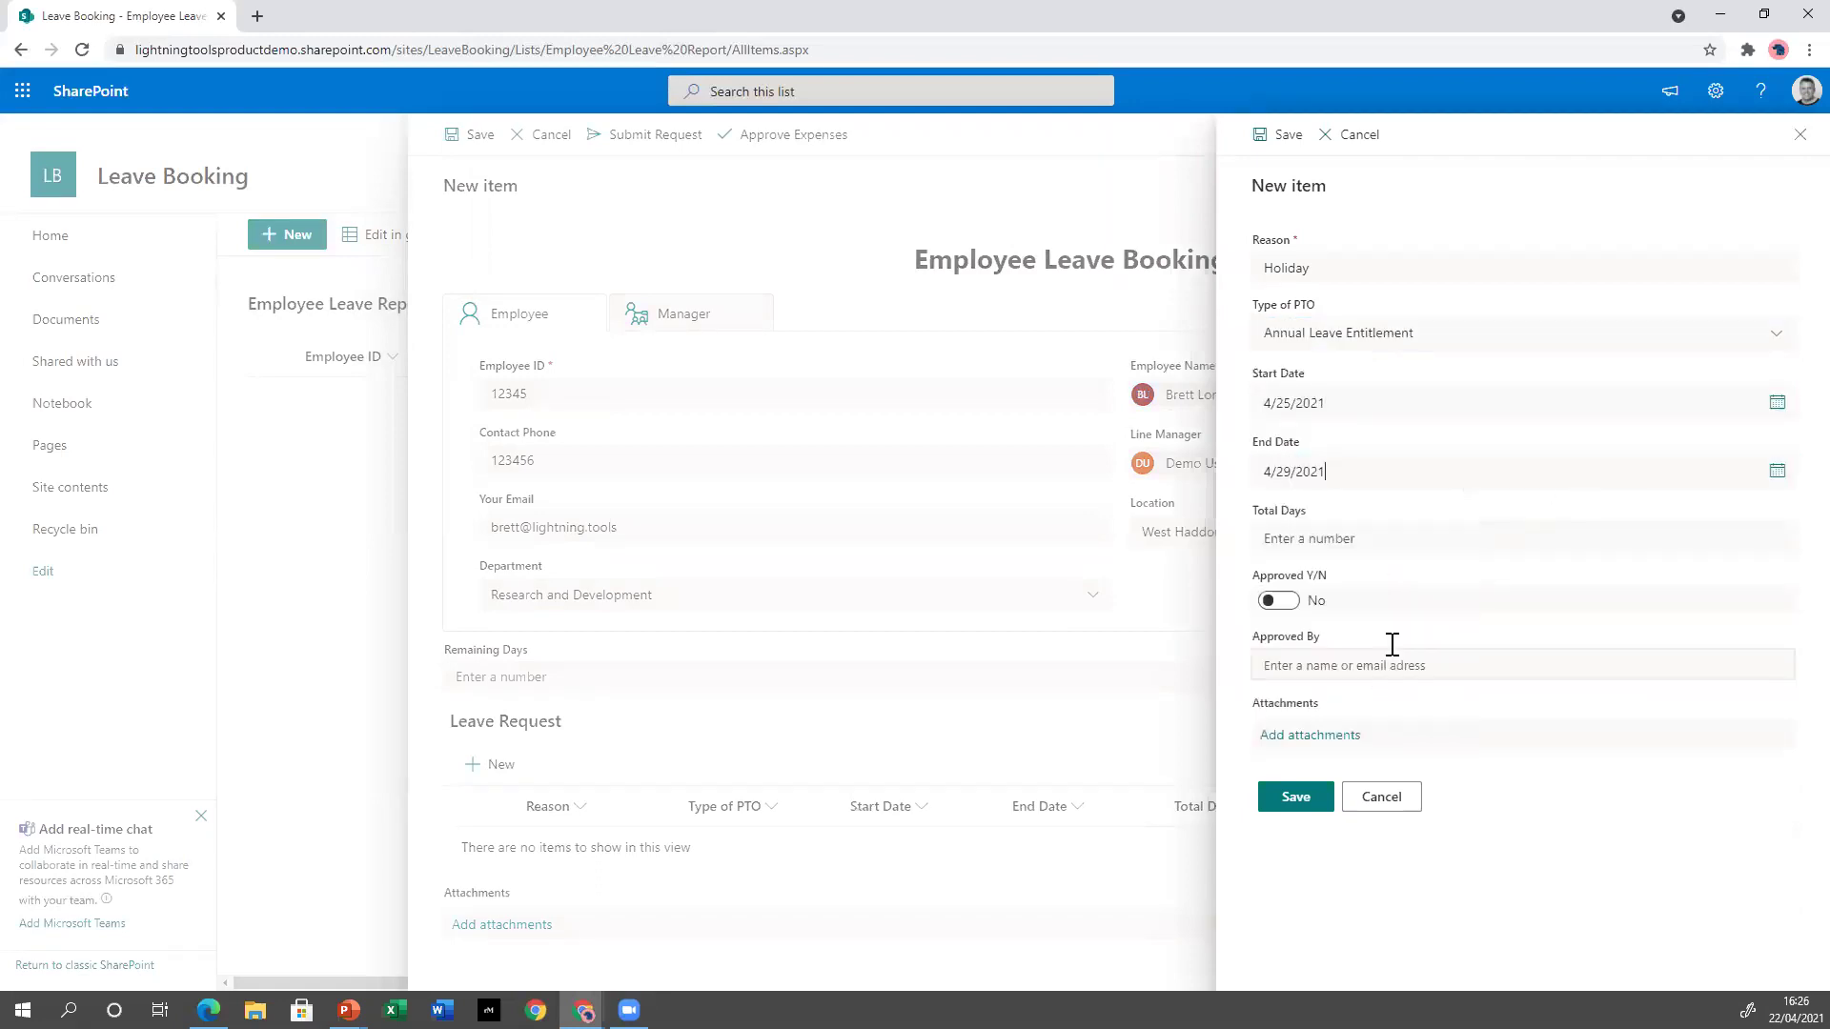
{"action": "left_click", "coordinate": [1379, 537]}
{"action": "type", "text": "5"}
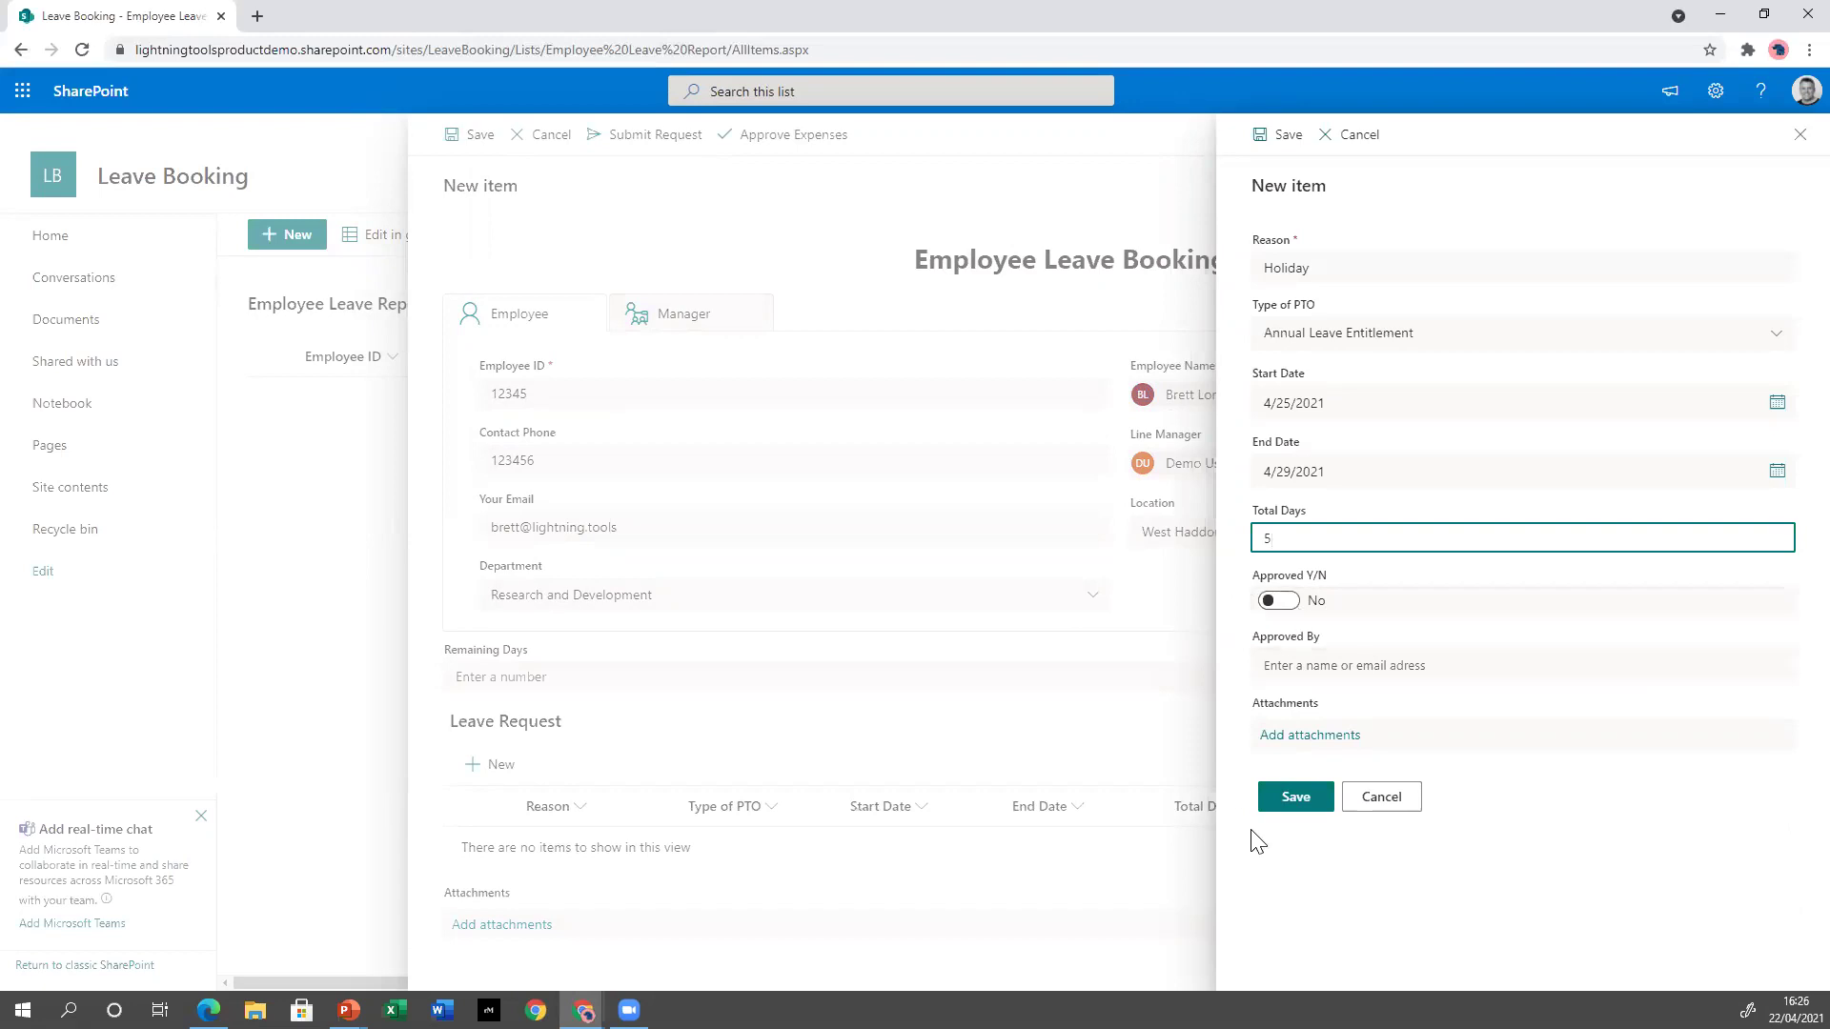
{"action": "left_click", "coordinate": [1293, 797]}
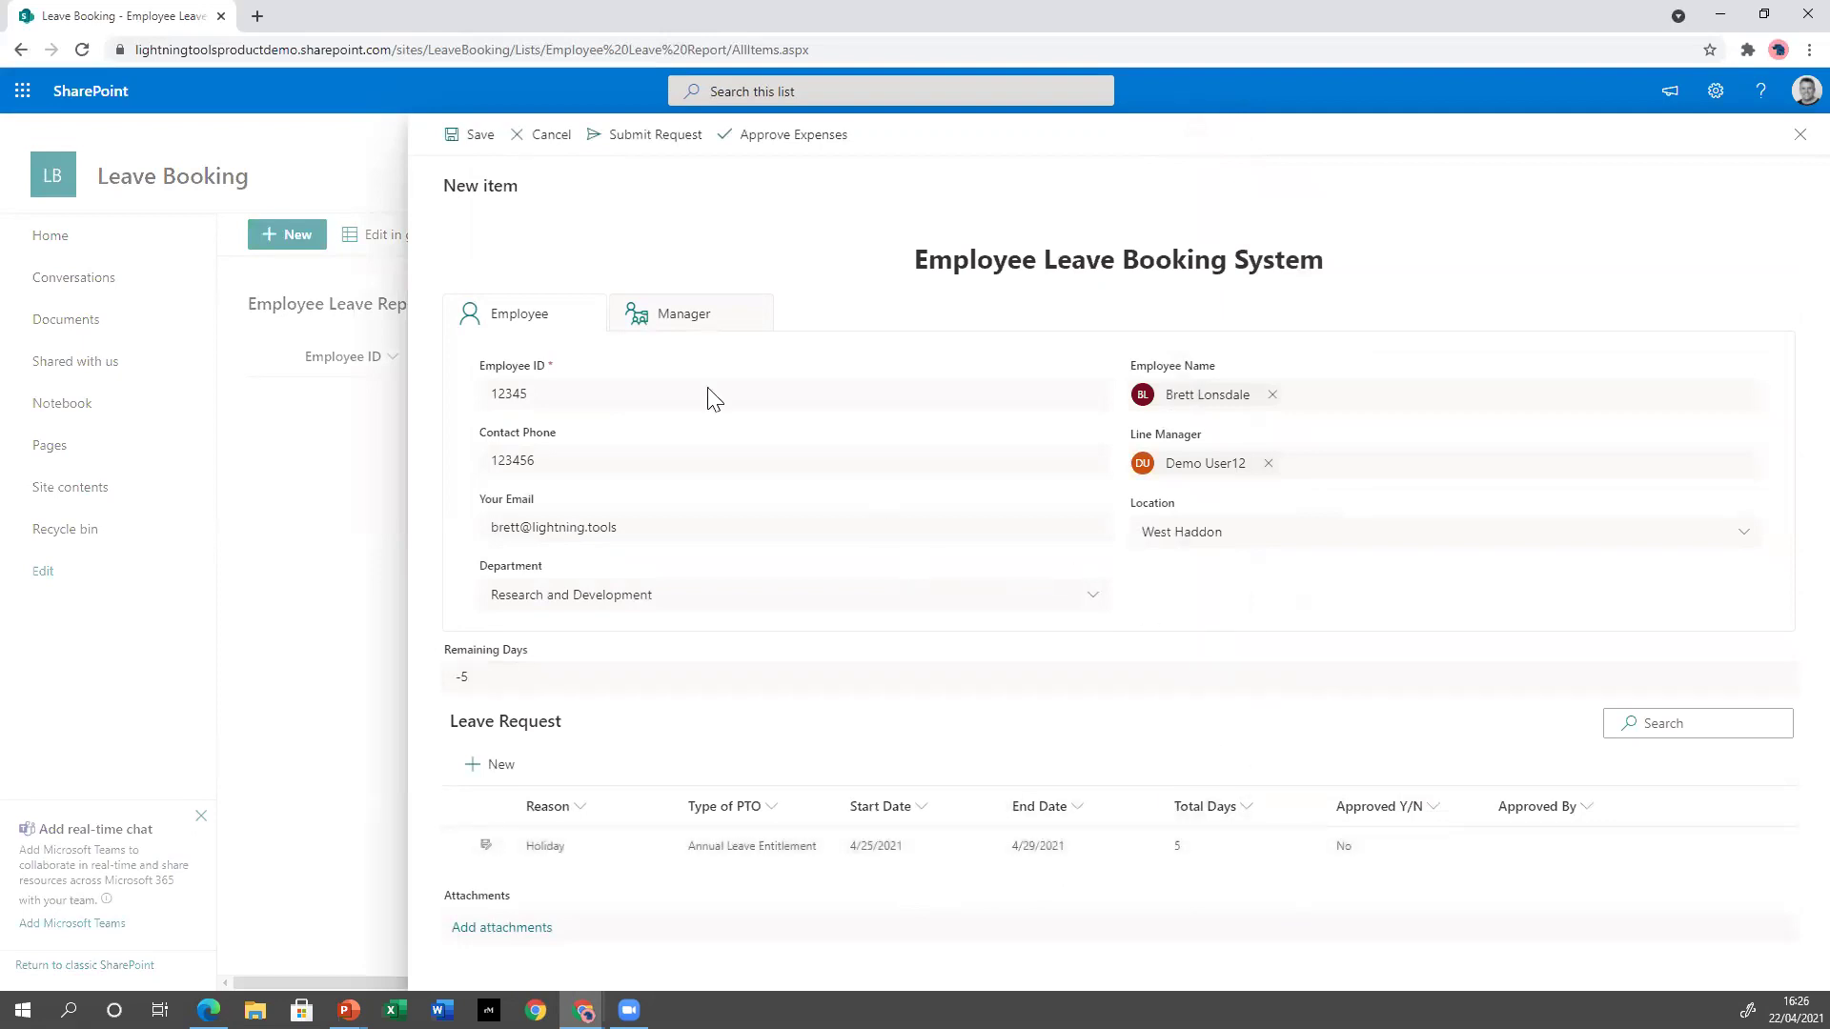
Enter 25 Allocated Days on the Manager tab so Remaining Days shows 20, and begin a second leave request.
{"action": "left_click", "coordinate": [664, 320]}
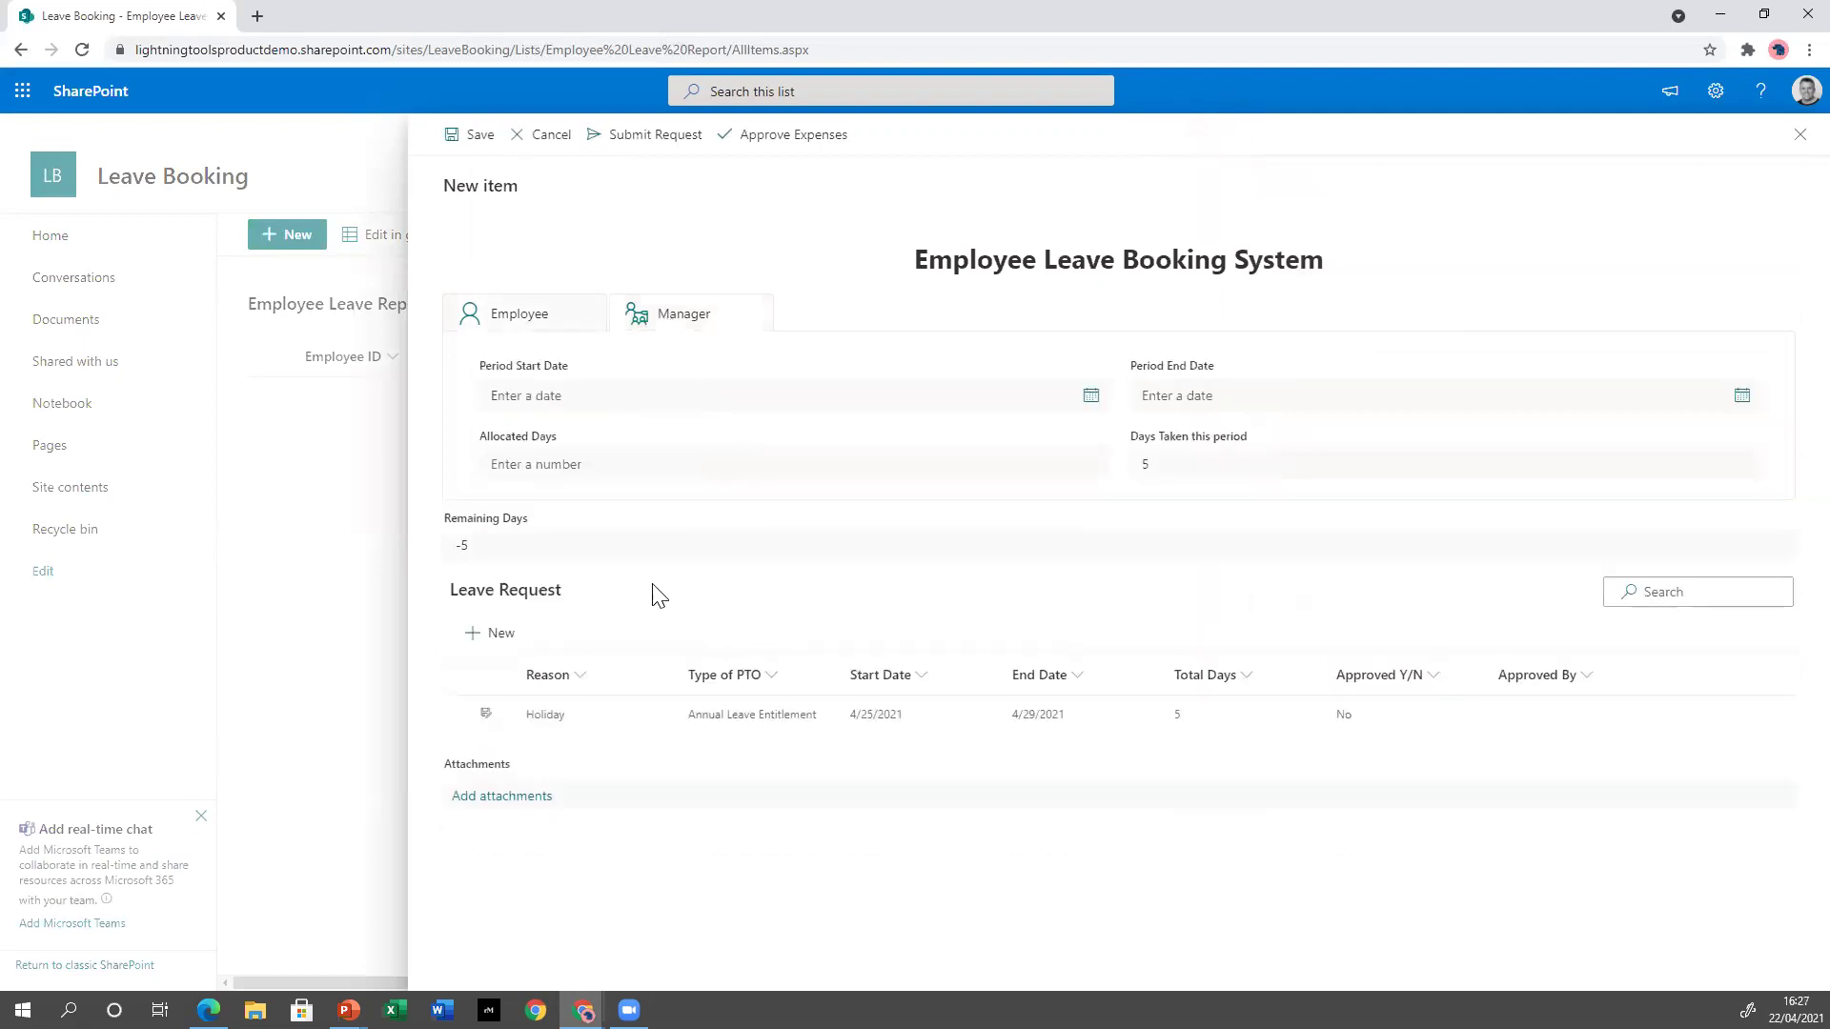
{"action": "left_click", "coordinate": [622, 462]}
{"action": "type", "text": "25"}
{"action": "left_click", "coordinate": [1215, 525]}
{"action": "left_click", "coordinate": [503, 647]}
Save an 'Another Holiday' Annual Leave Entitlement request, 5/17/2021 to 5/27/2021, 8 total days.
{"action": "left_click", "coordinate": [1410, 266]}
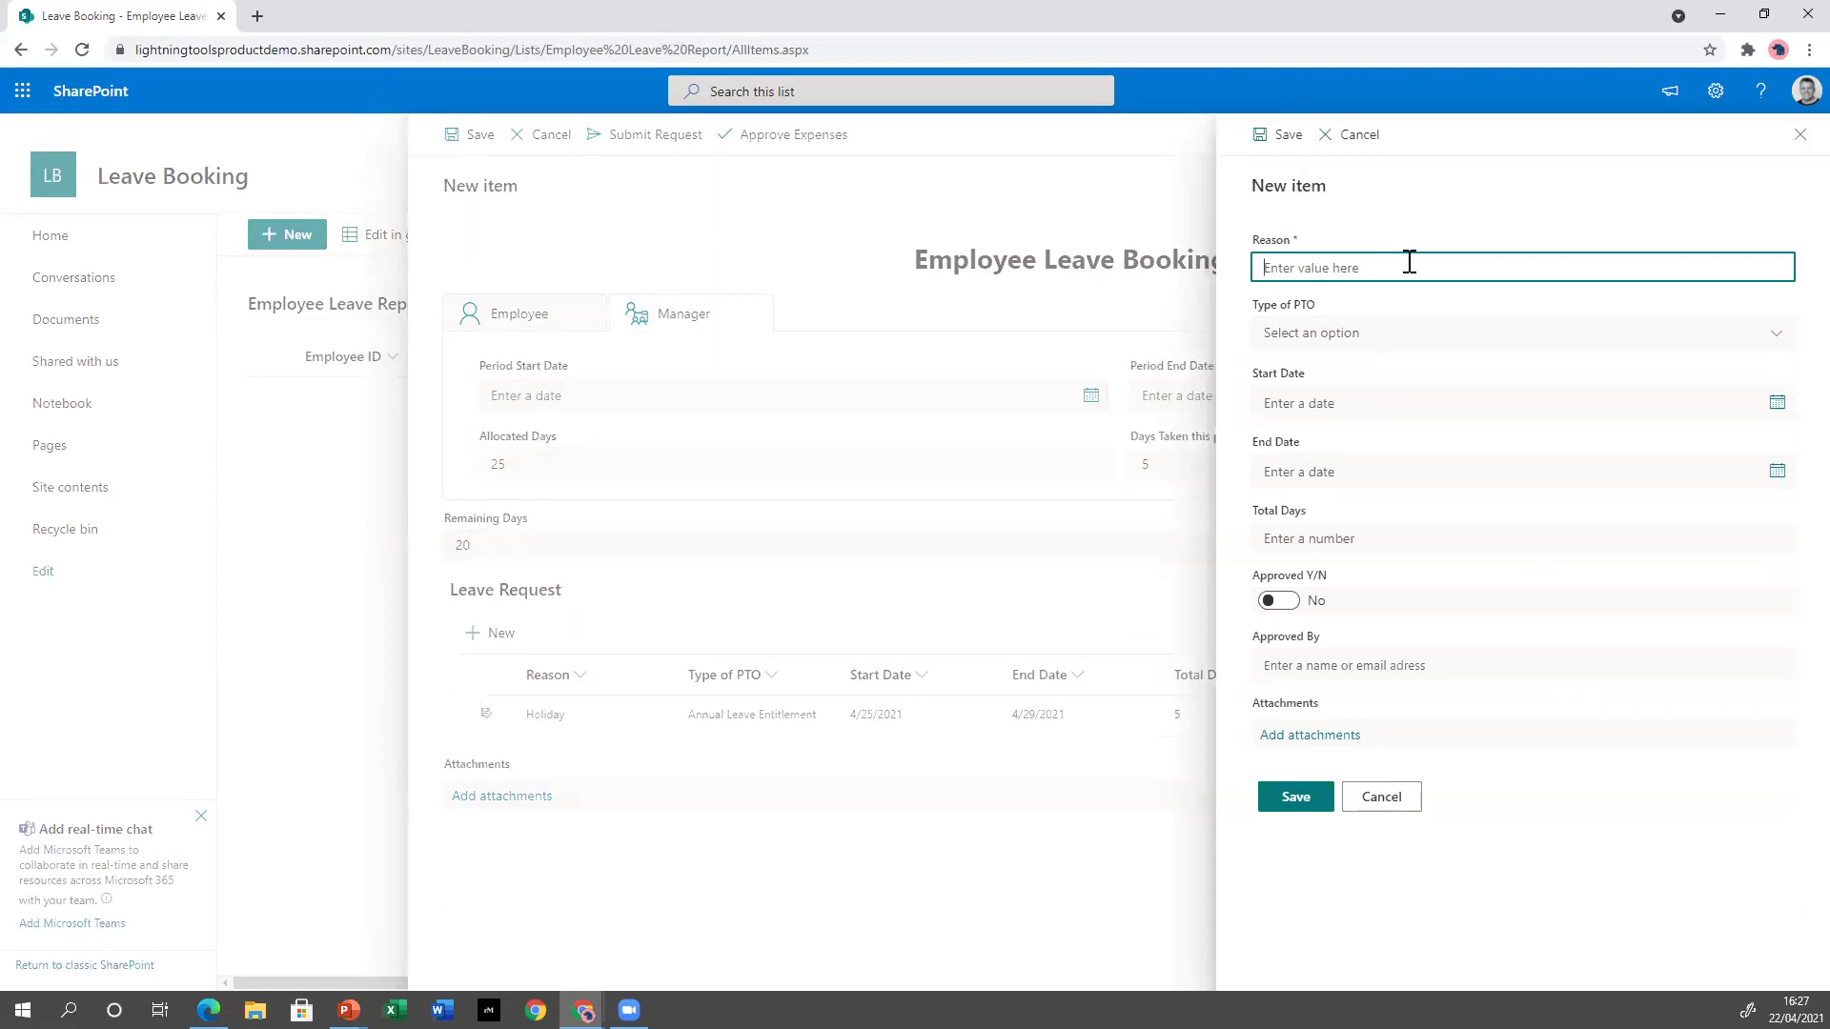
{"action": "type", "text": "A"}
{"action": "left_click", "coordinate": [1577, 345]}
{"action": "left_click", "coordinate": [1417, 398]}
{"action": "left_click", "coordinate": [1388, 416]}
{"action": "left_click", "coordinate": [1439, 443]}
{"action": "left_click", "coordinate": [1306, 580]}
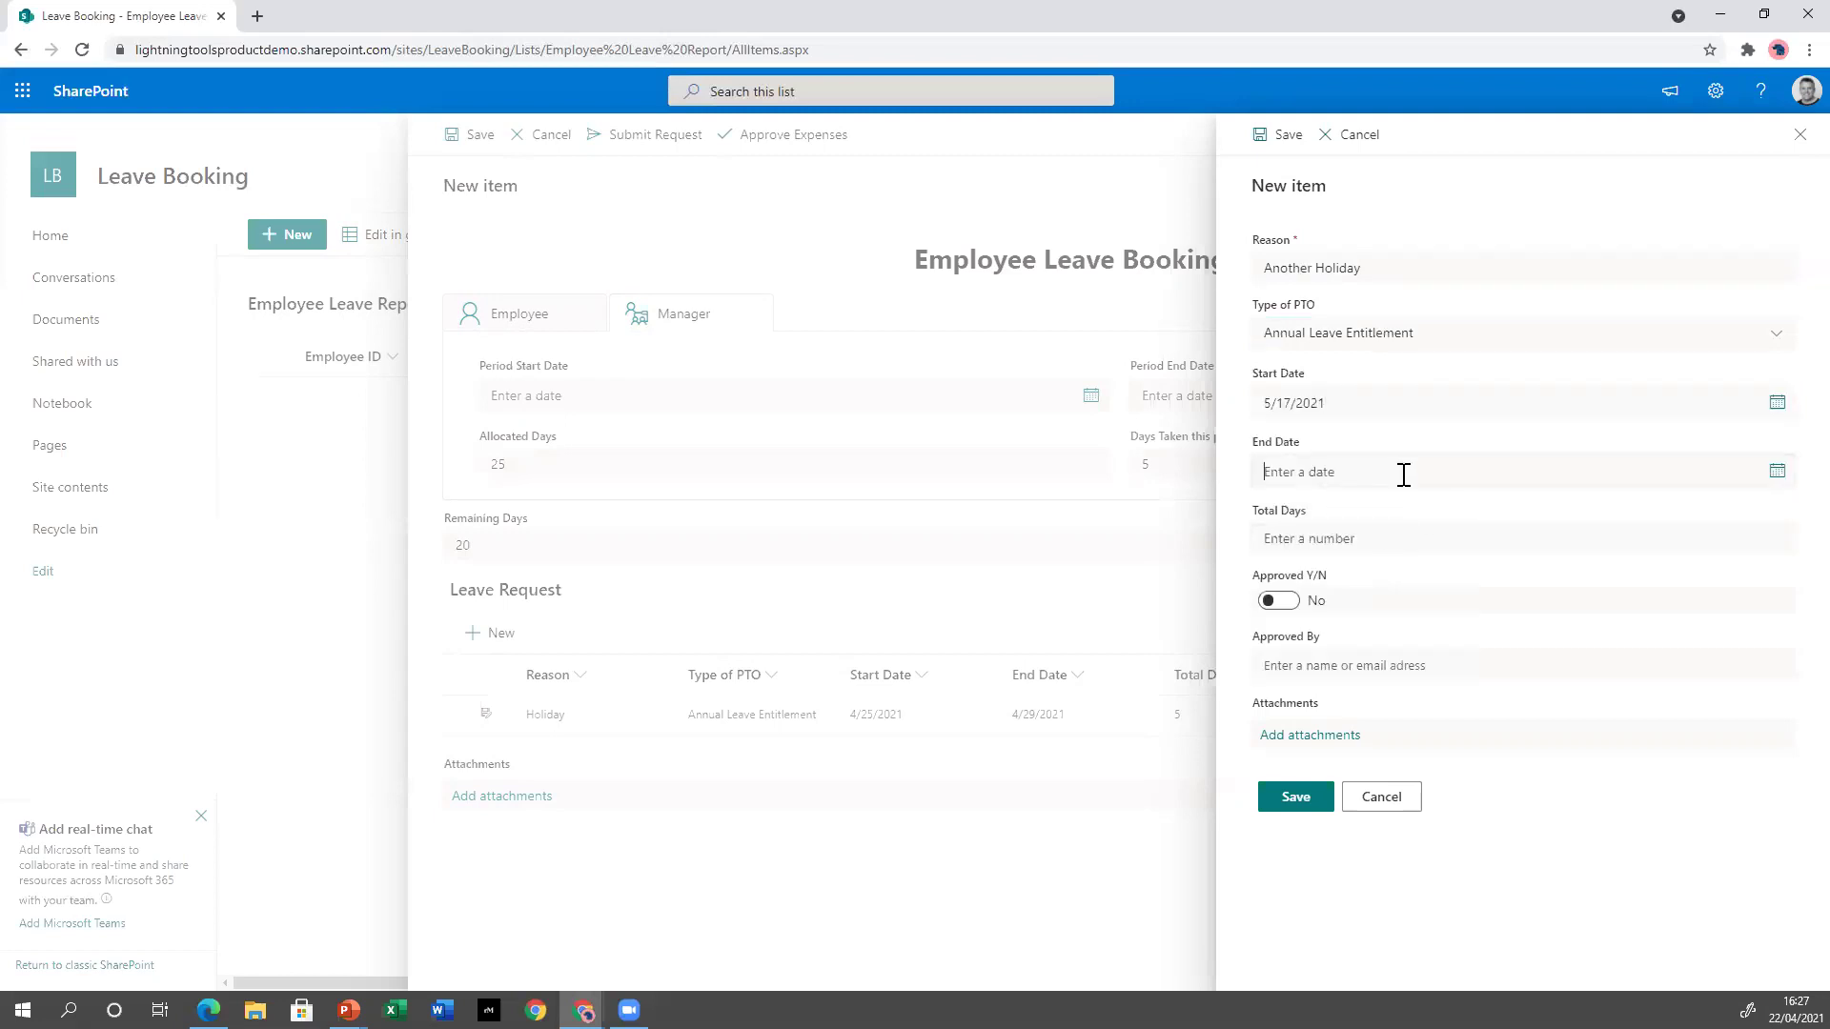
{"action": "left_click", "coordinate": [1404, 475]}
{"action": "left_click", "coordinate": [1439, 512]}
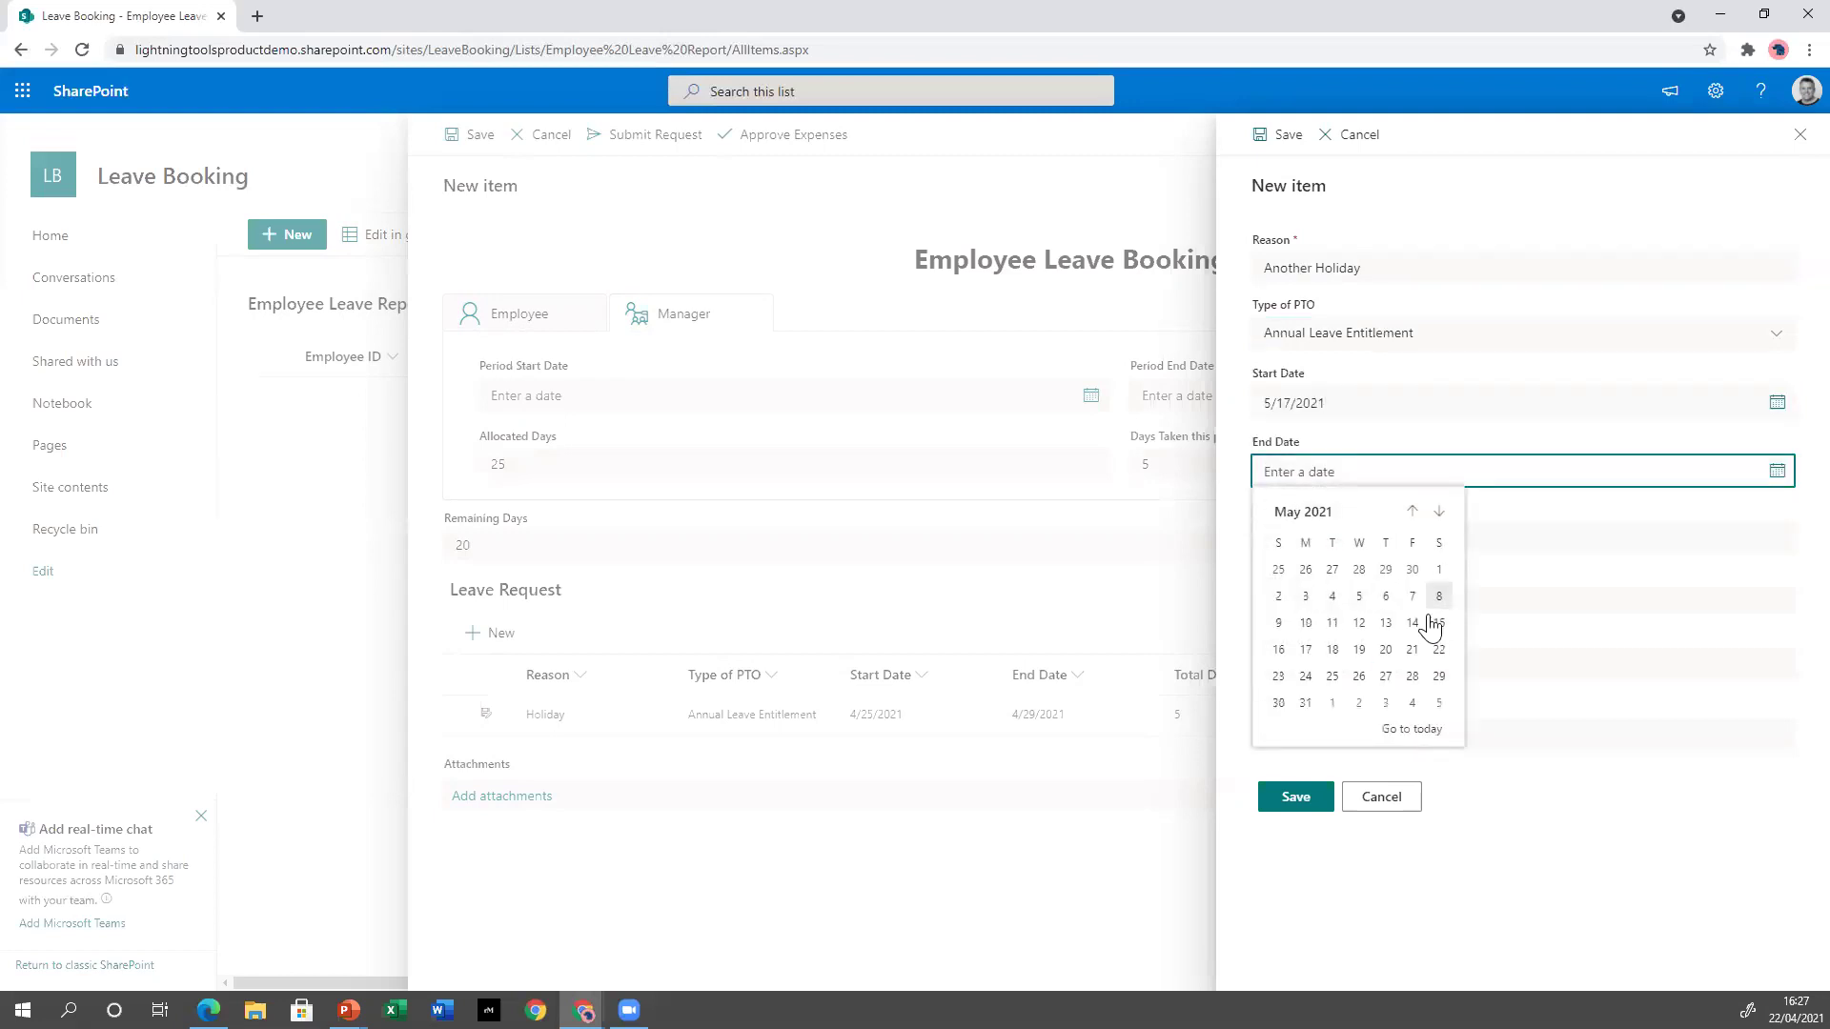
{"action": "left_click", "coordinate": [1386, 677]}
{"action": "left_click", "coordinate": [1347, 539]}
{"action": "type", "text": "8"}
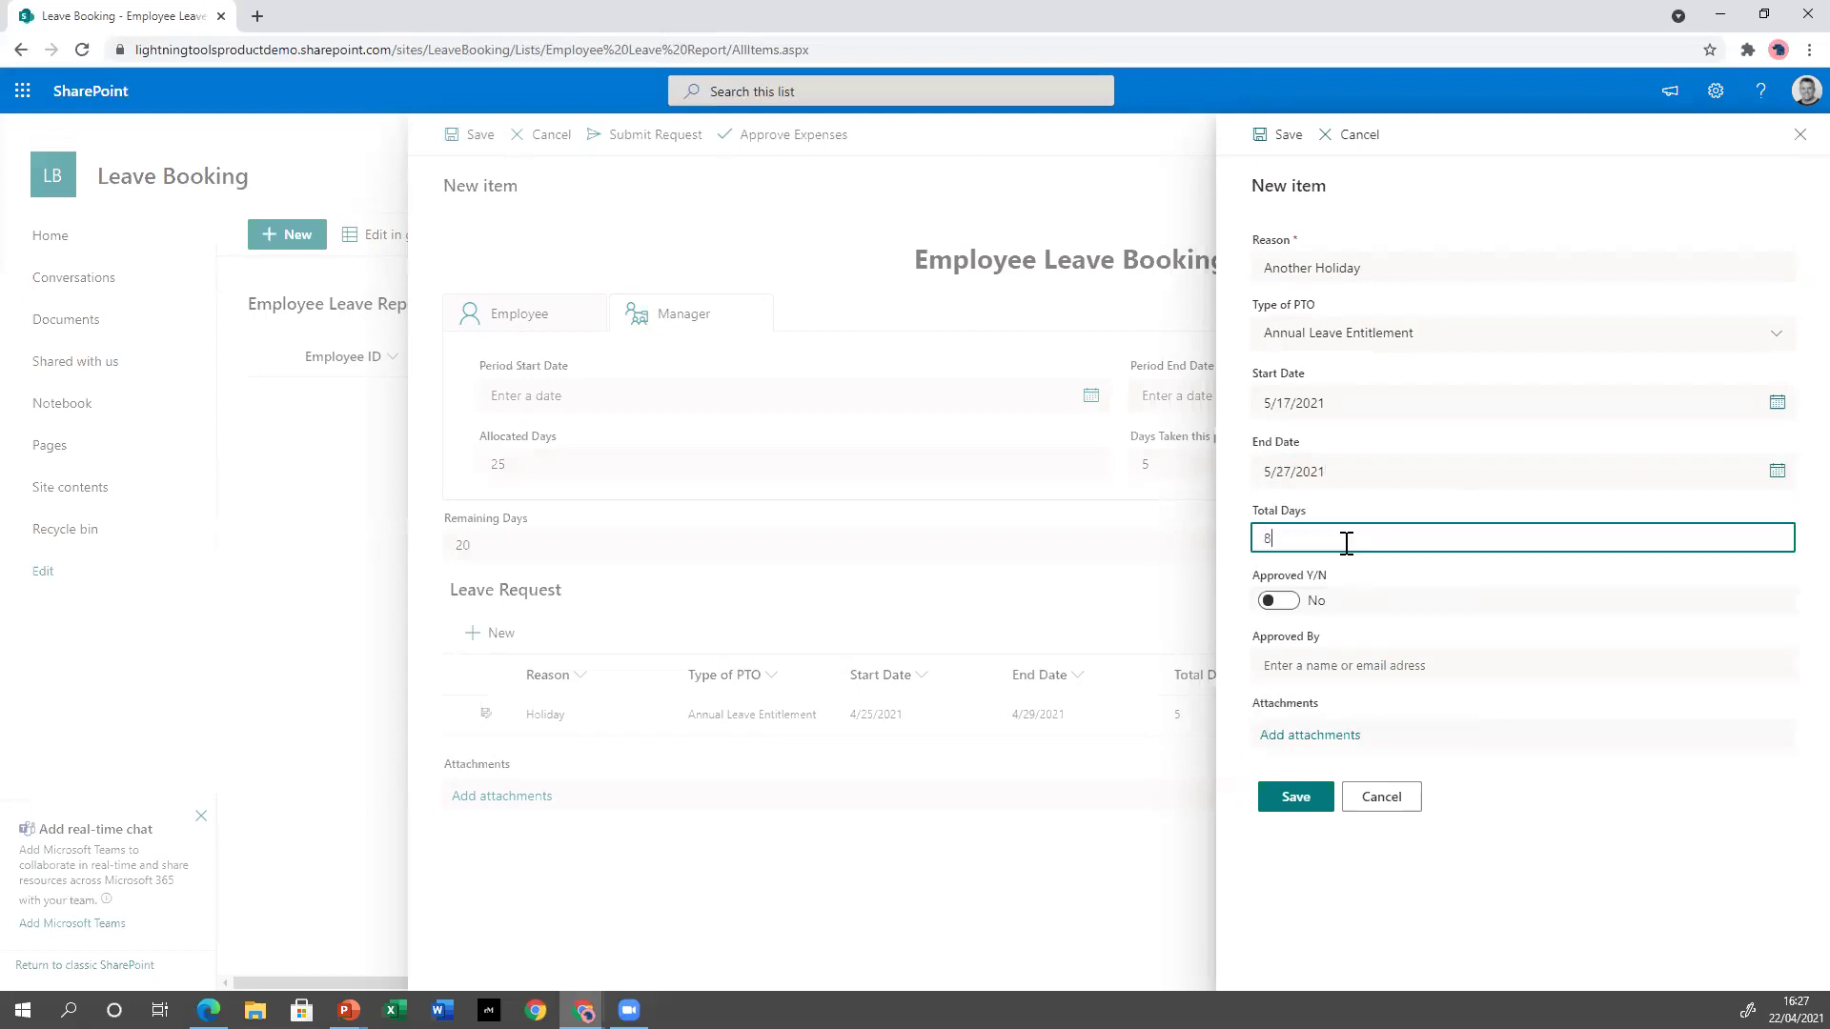
{"action": "left_click", "coordinate": [1318, 805]}
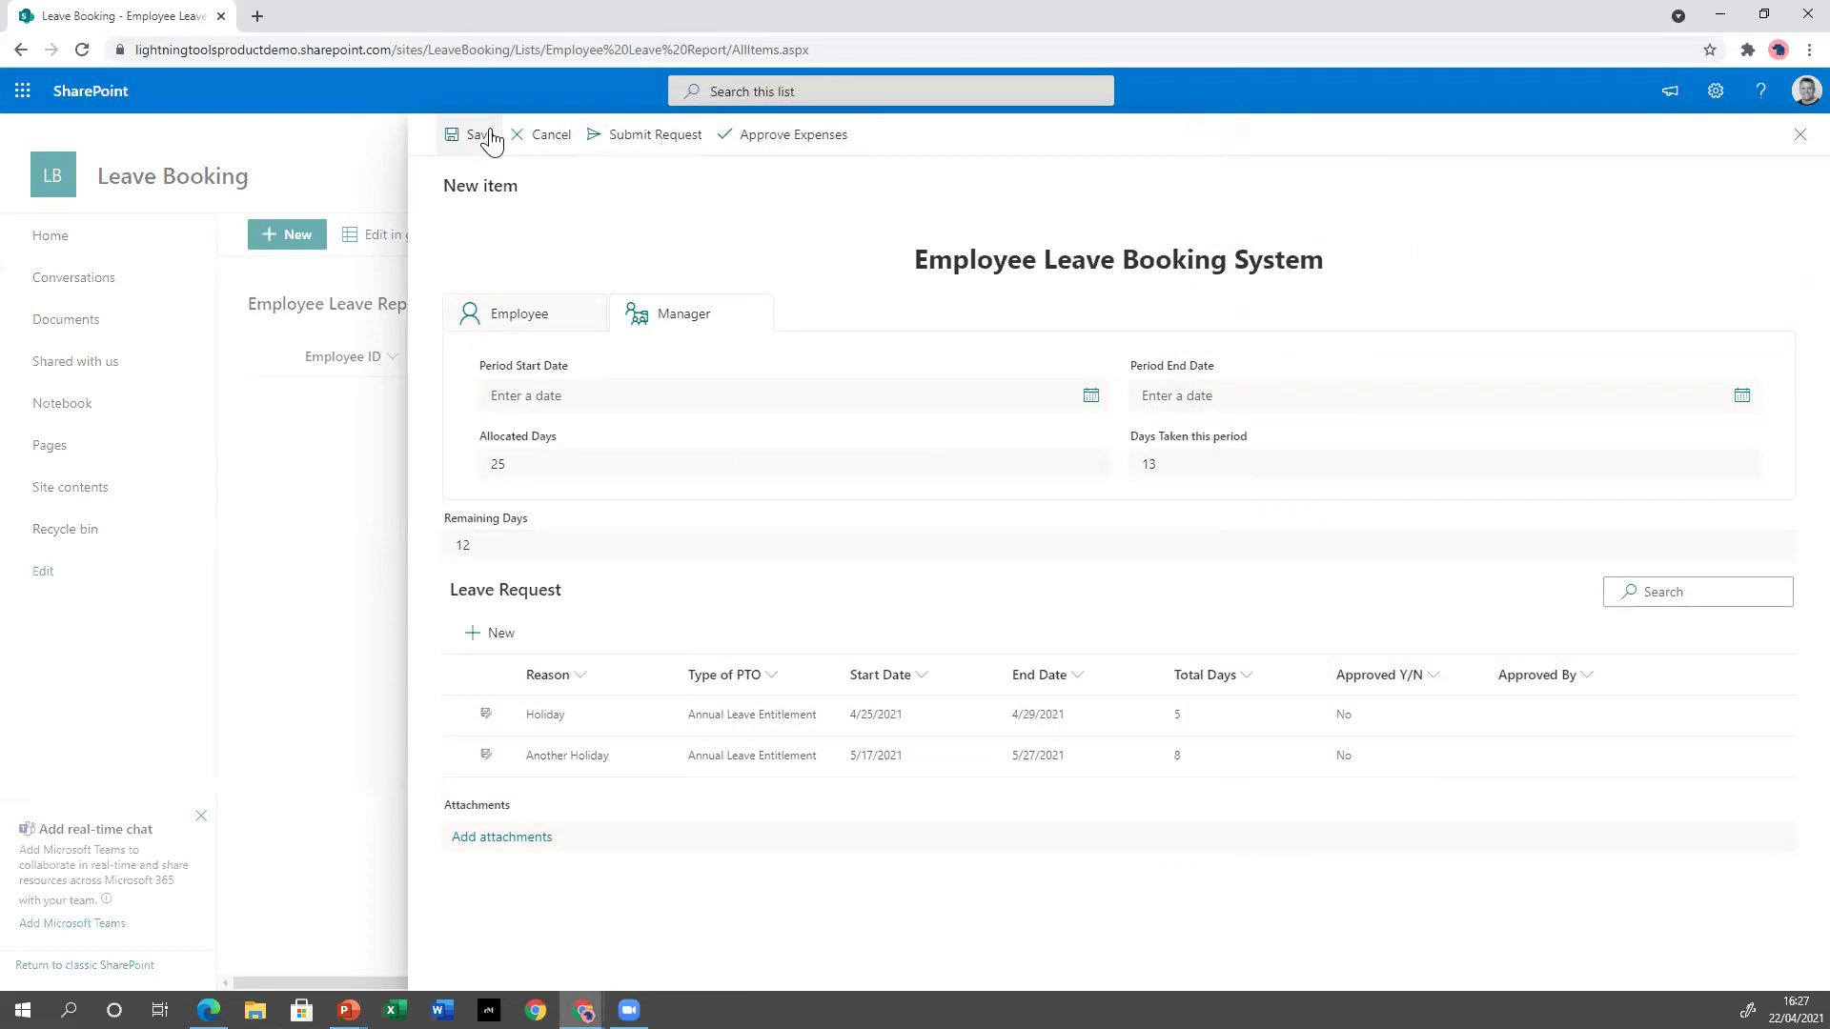
Submit the leave report, view the Leave Booking site contents, and switch to PowerPoint.
{"action": "left_click", "coordinate": [647, 143]}
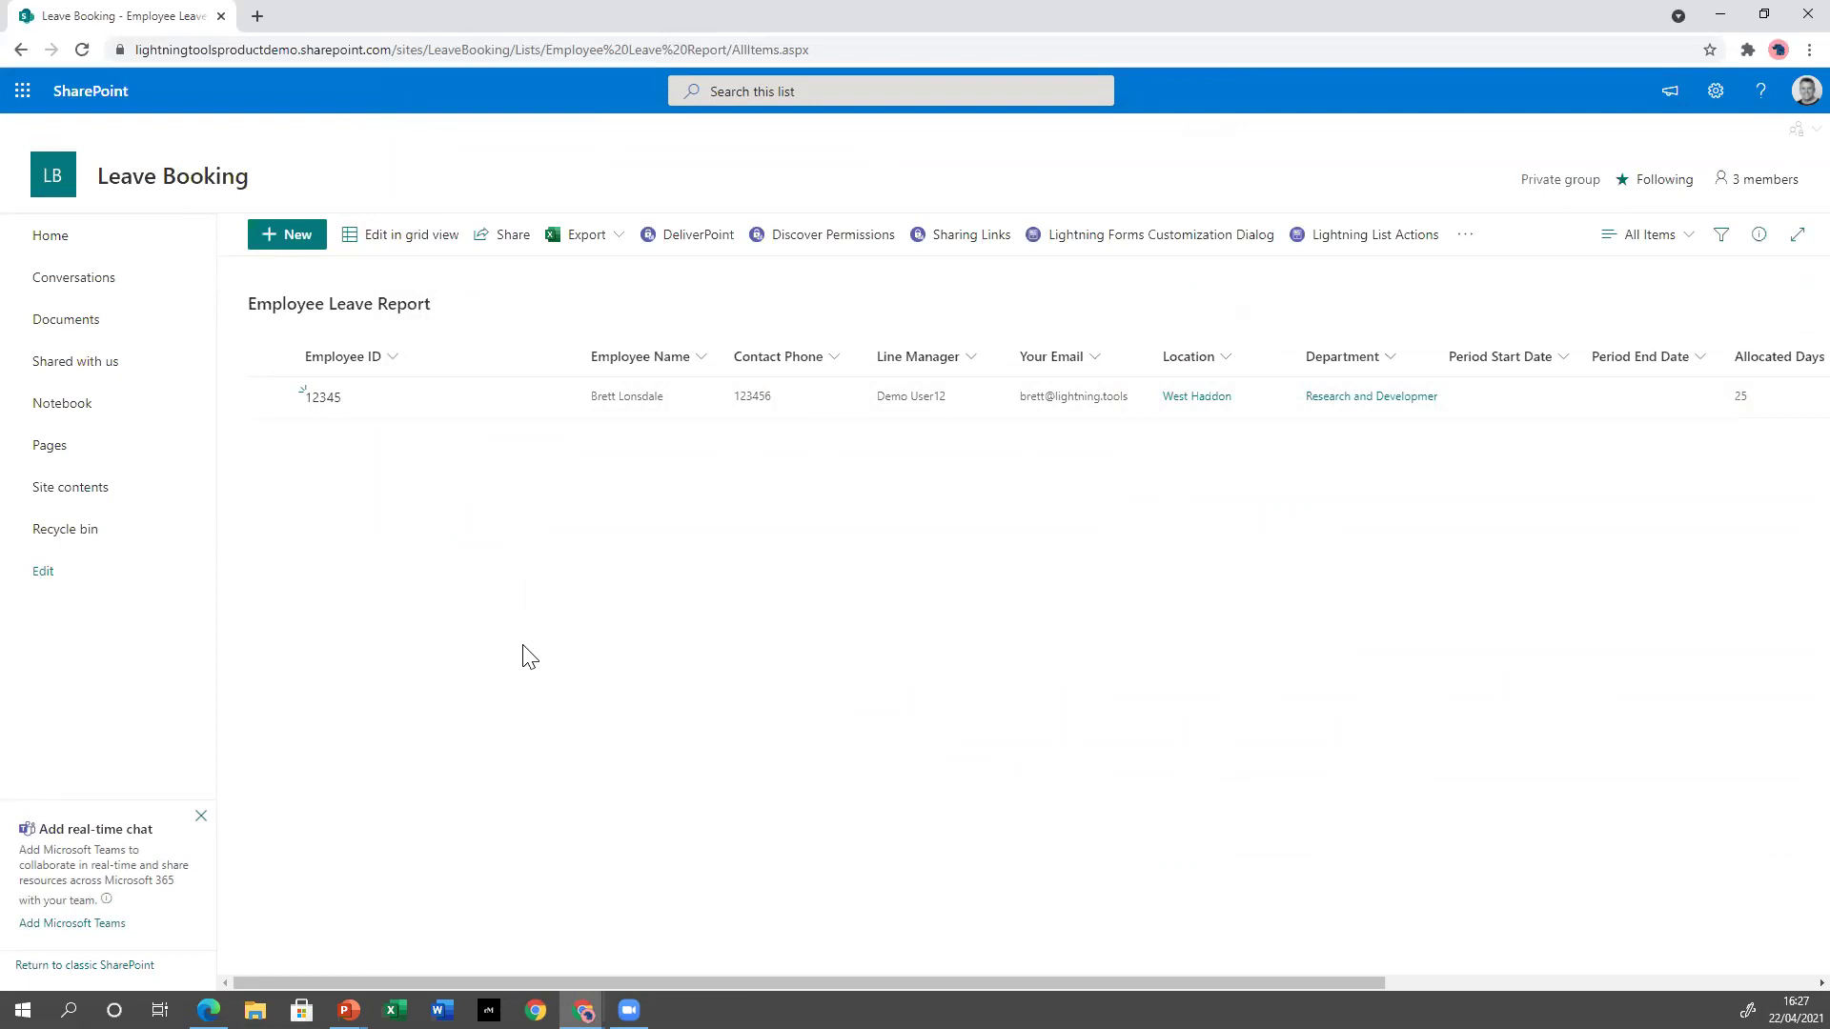
{"action": "left_click", "coordinate": [99, 494]}
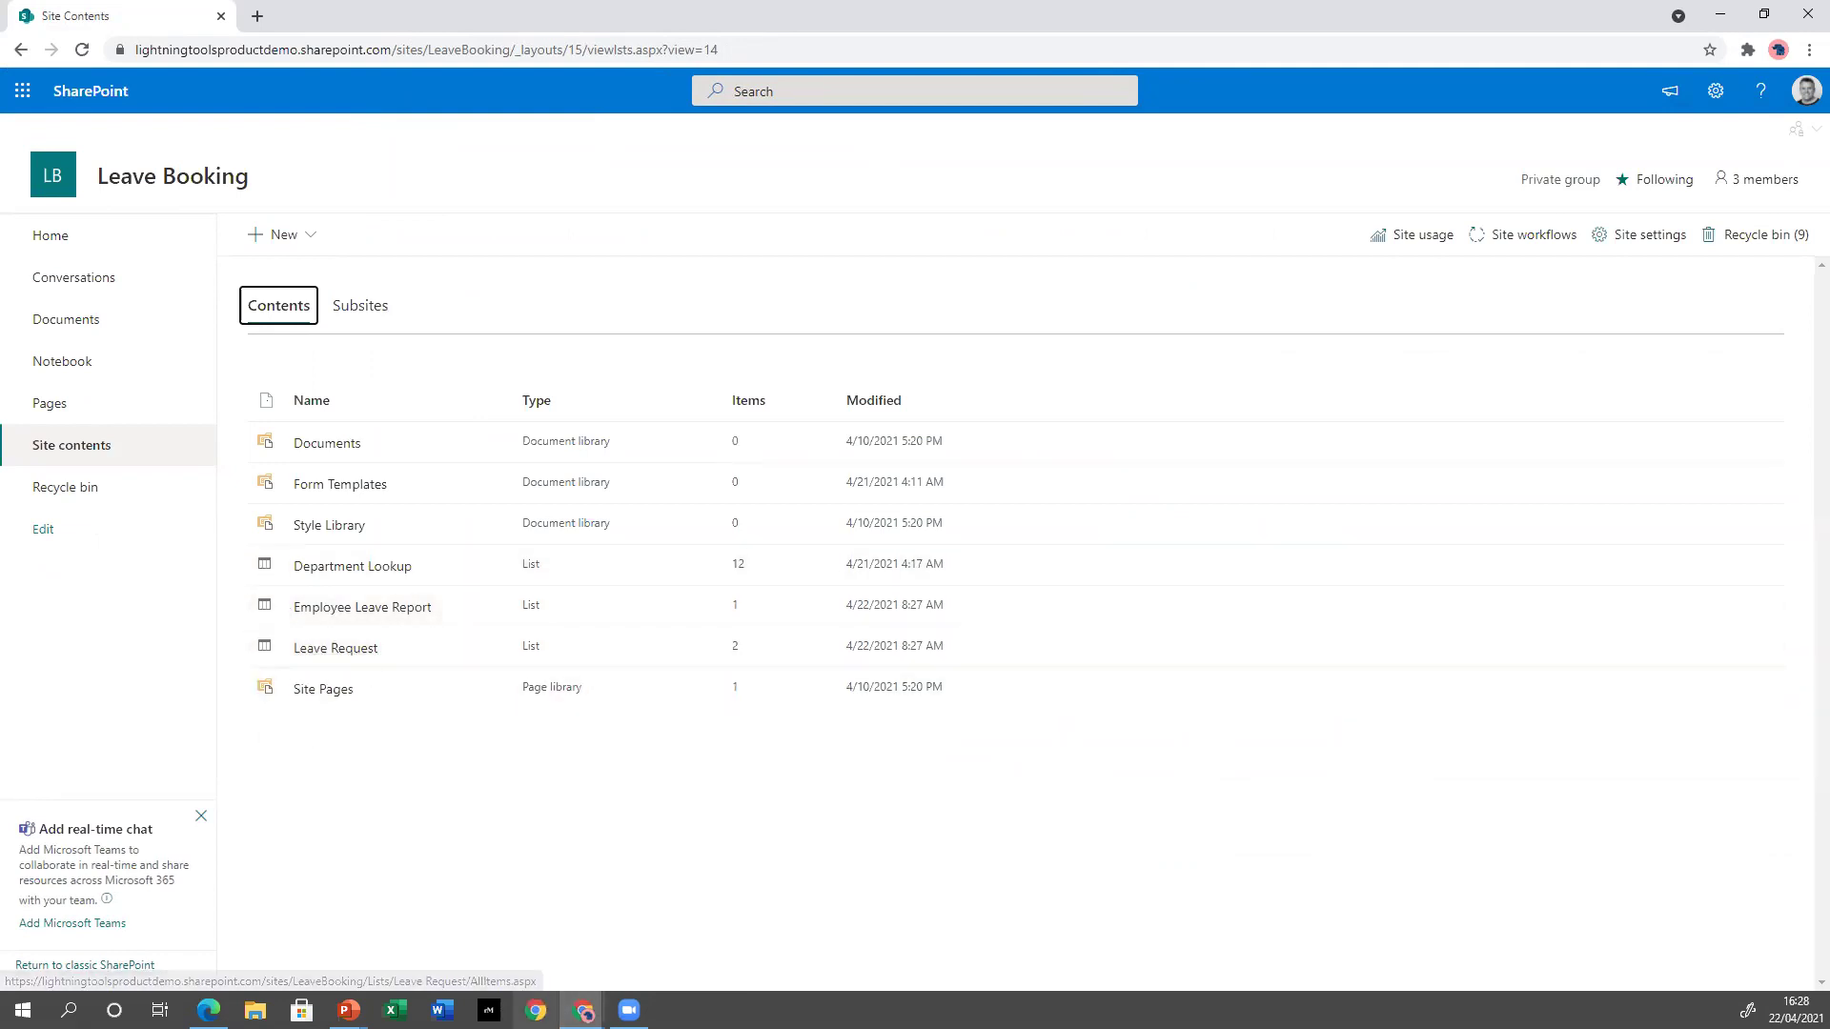
{"action": "left_click", "coordinate": [349, 1010]}
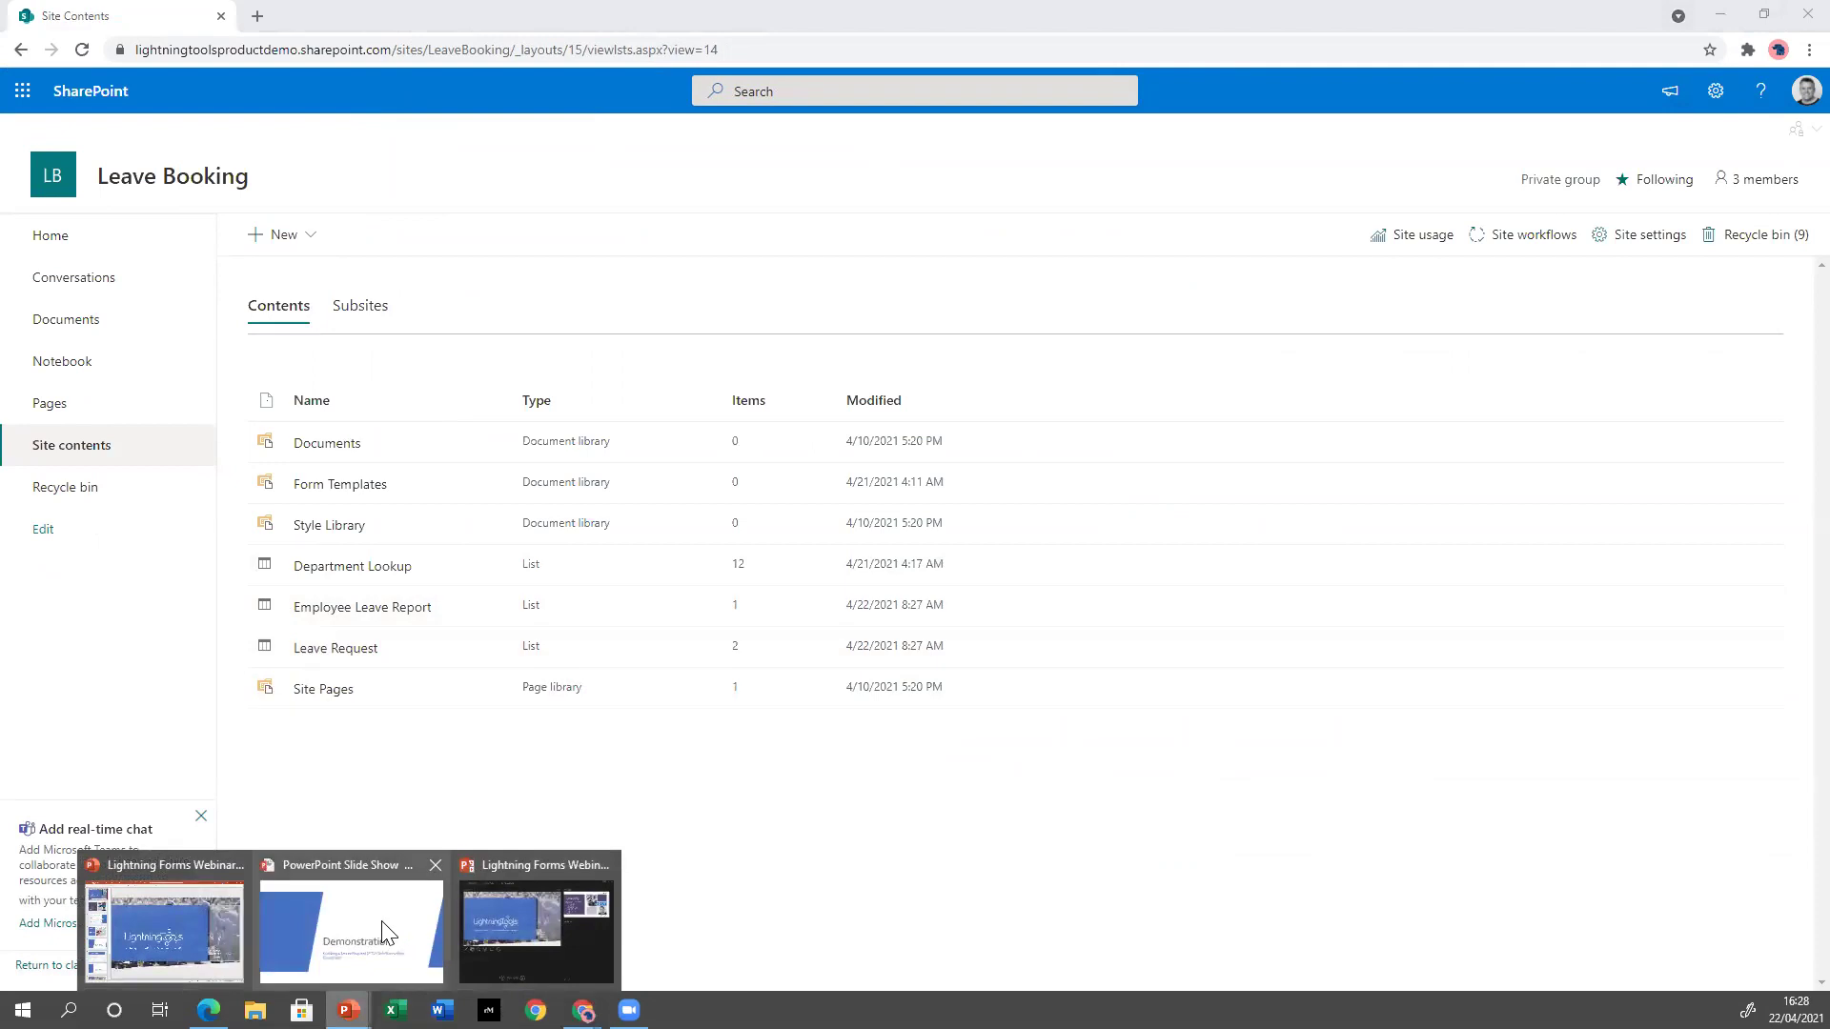
Advance the slide show past New Features this month to the Demonstration slide, then return to the browser.
{"action": "left_click", "coordinate": [384, 933]}
{"action": "left_click", "coordinate": [644, 554]}
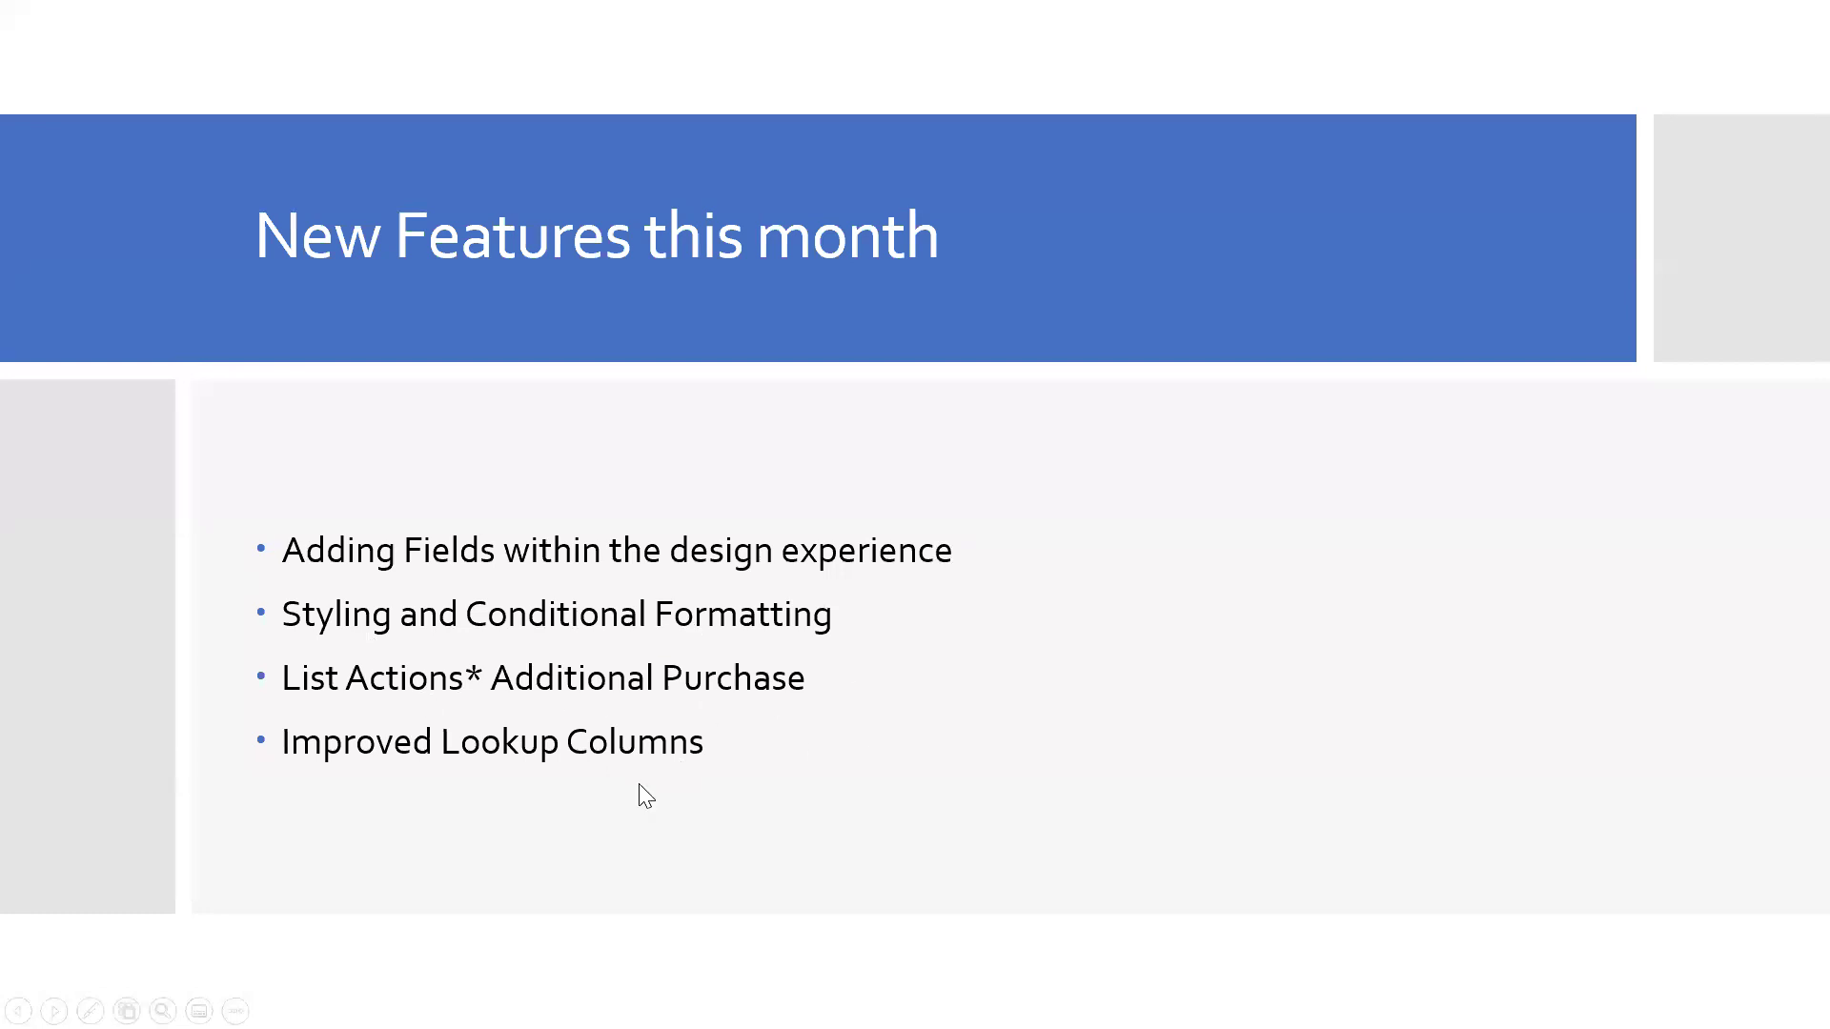
{"action": "left_click", "coordinate": [817, 778]}
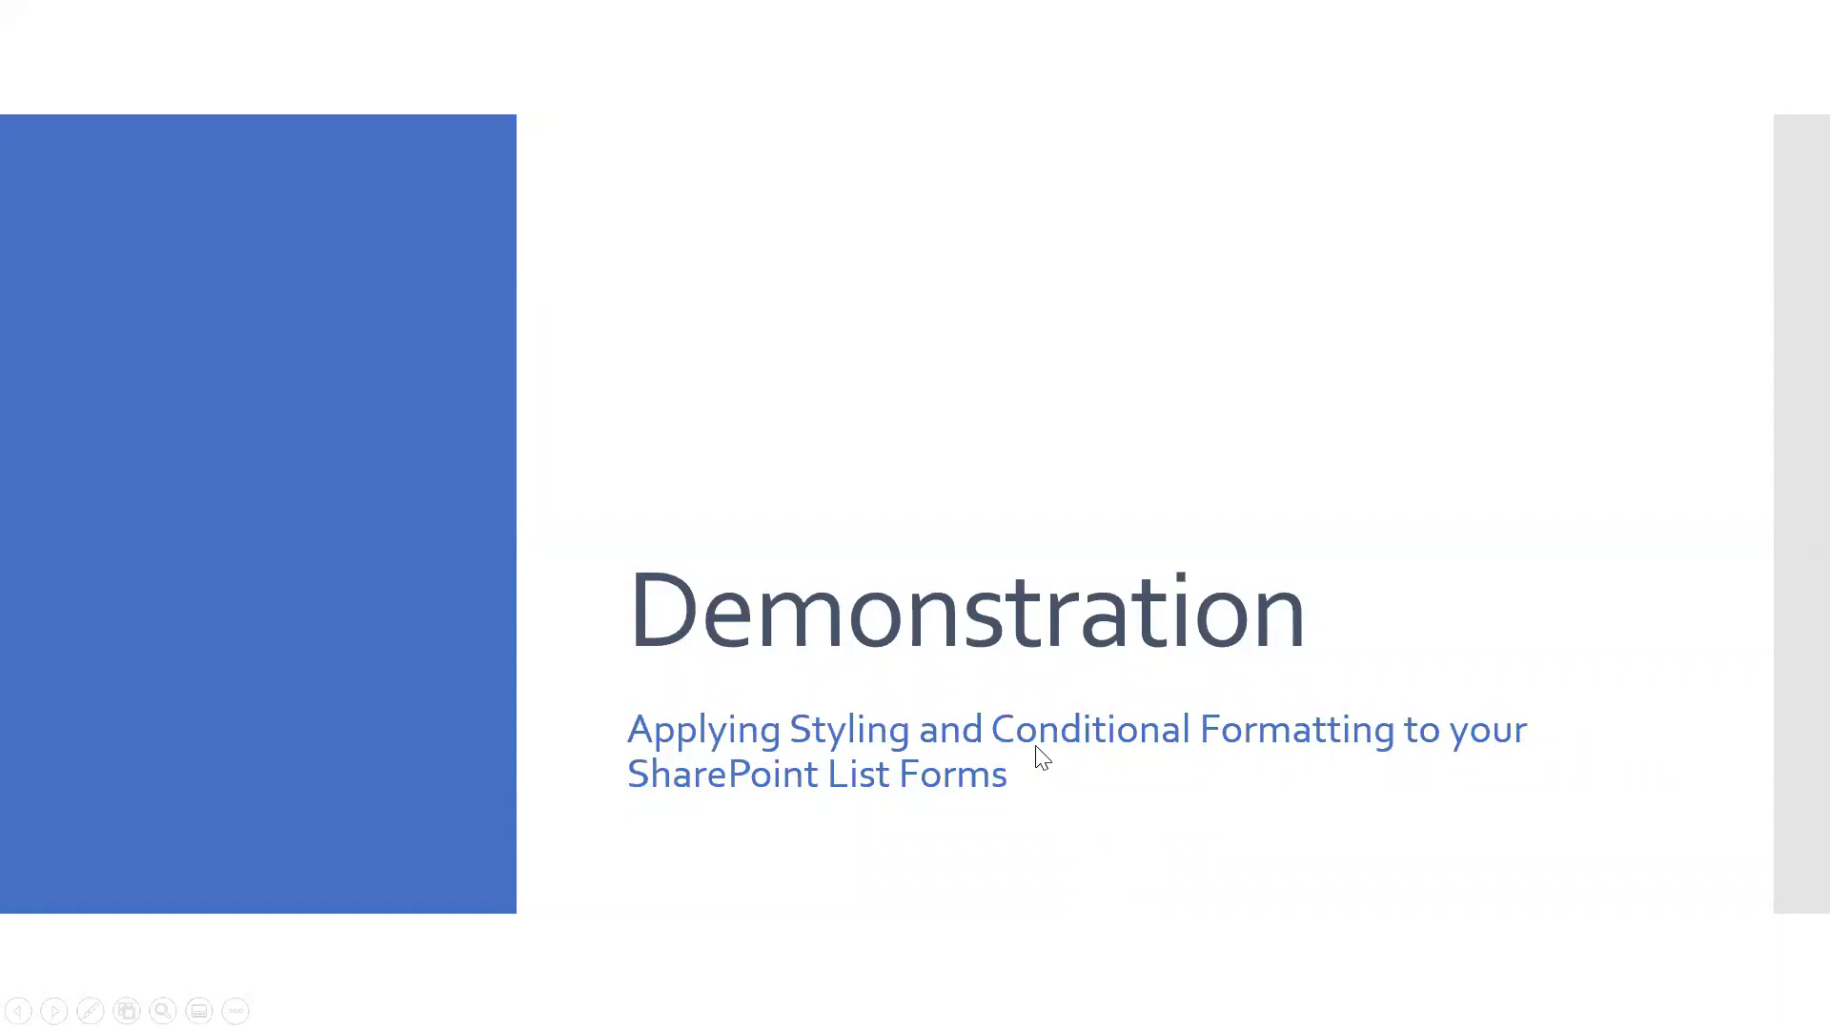
{"action": "key", "text": "alt+Tab"}
Open Employee Leave Report's NewForm.aspx in the Lightning Forms designer and show the Employee tab fields.
{"action": "left_click", "coordinate": [384, 610]}
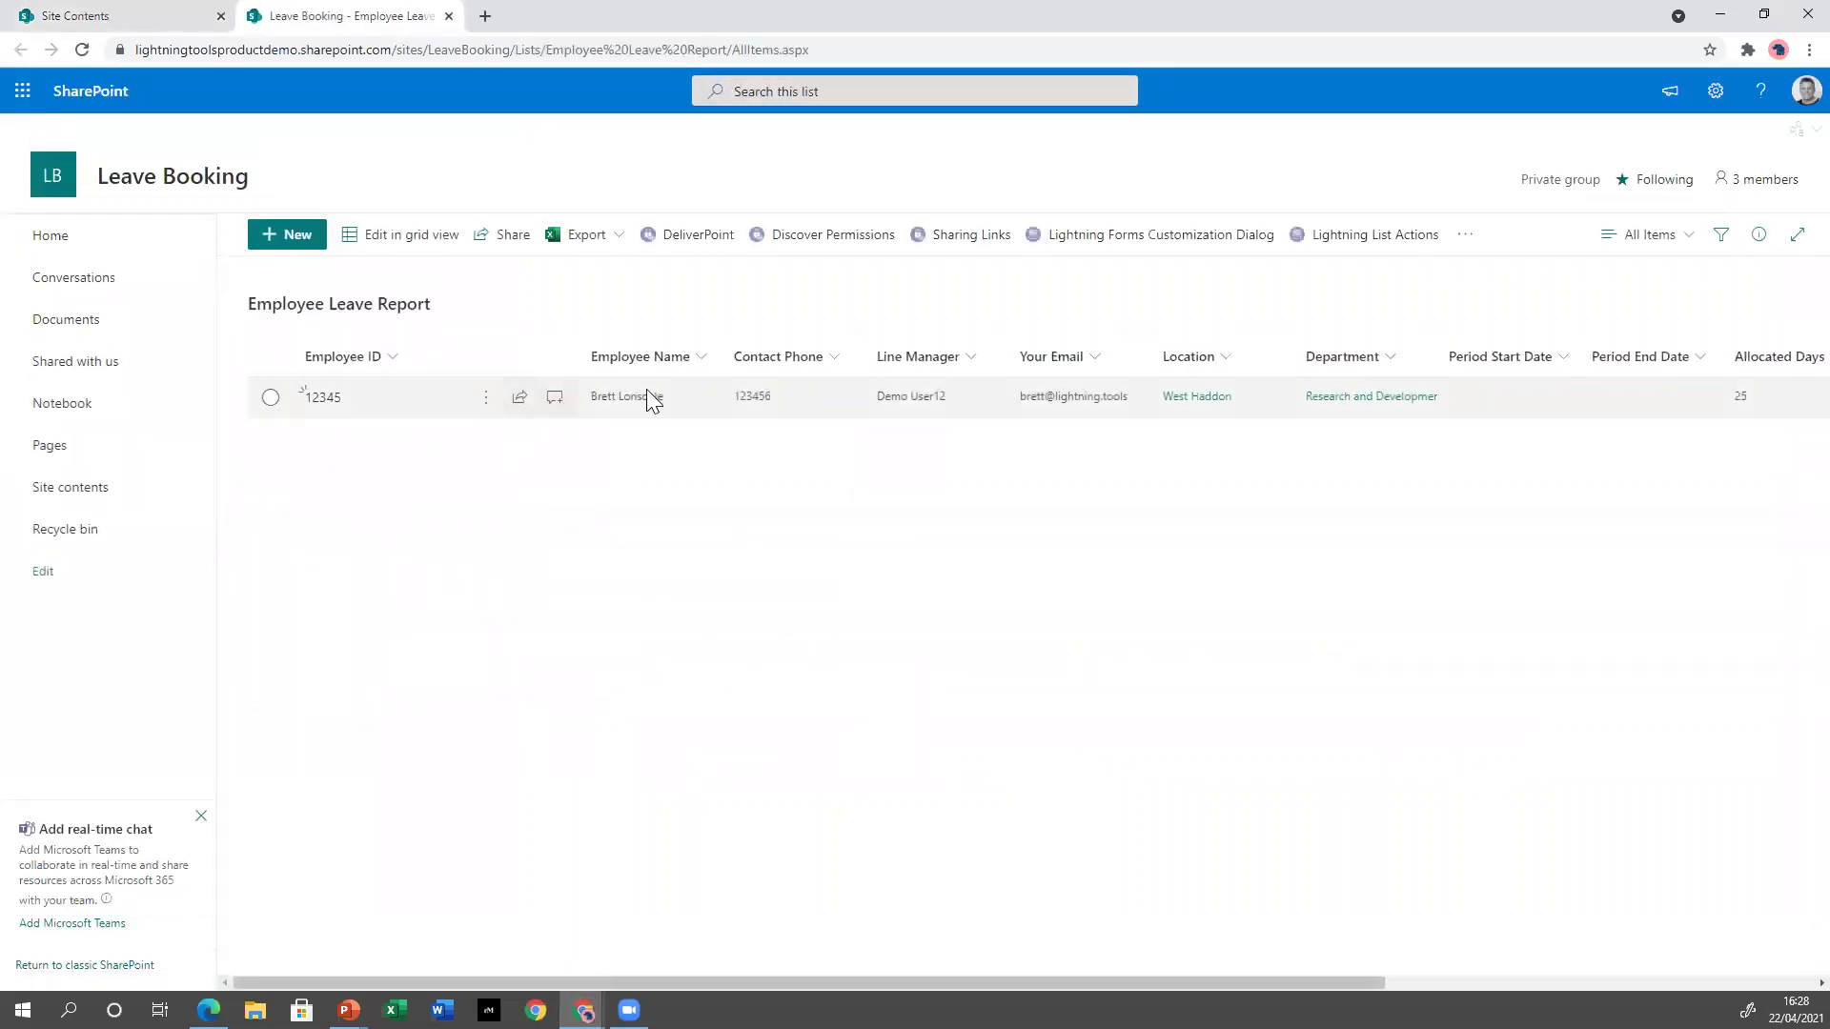
{"action": "left_click", "coordinate": [1139, 238]}
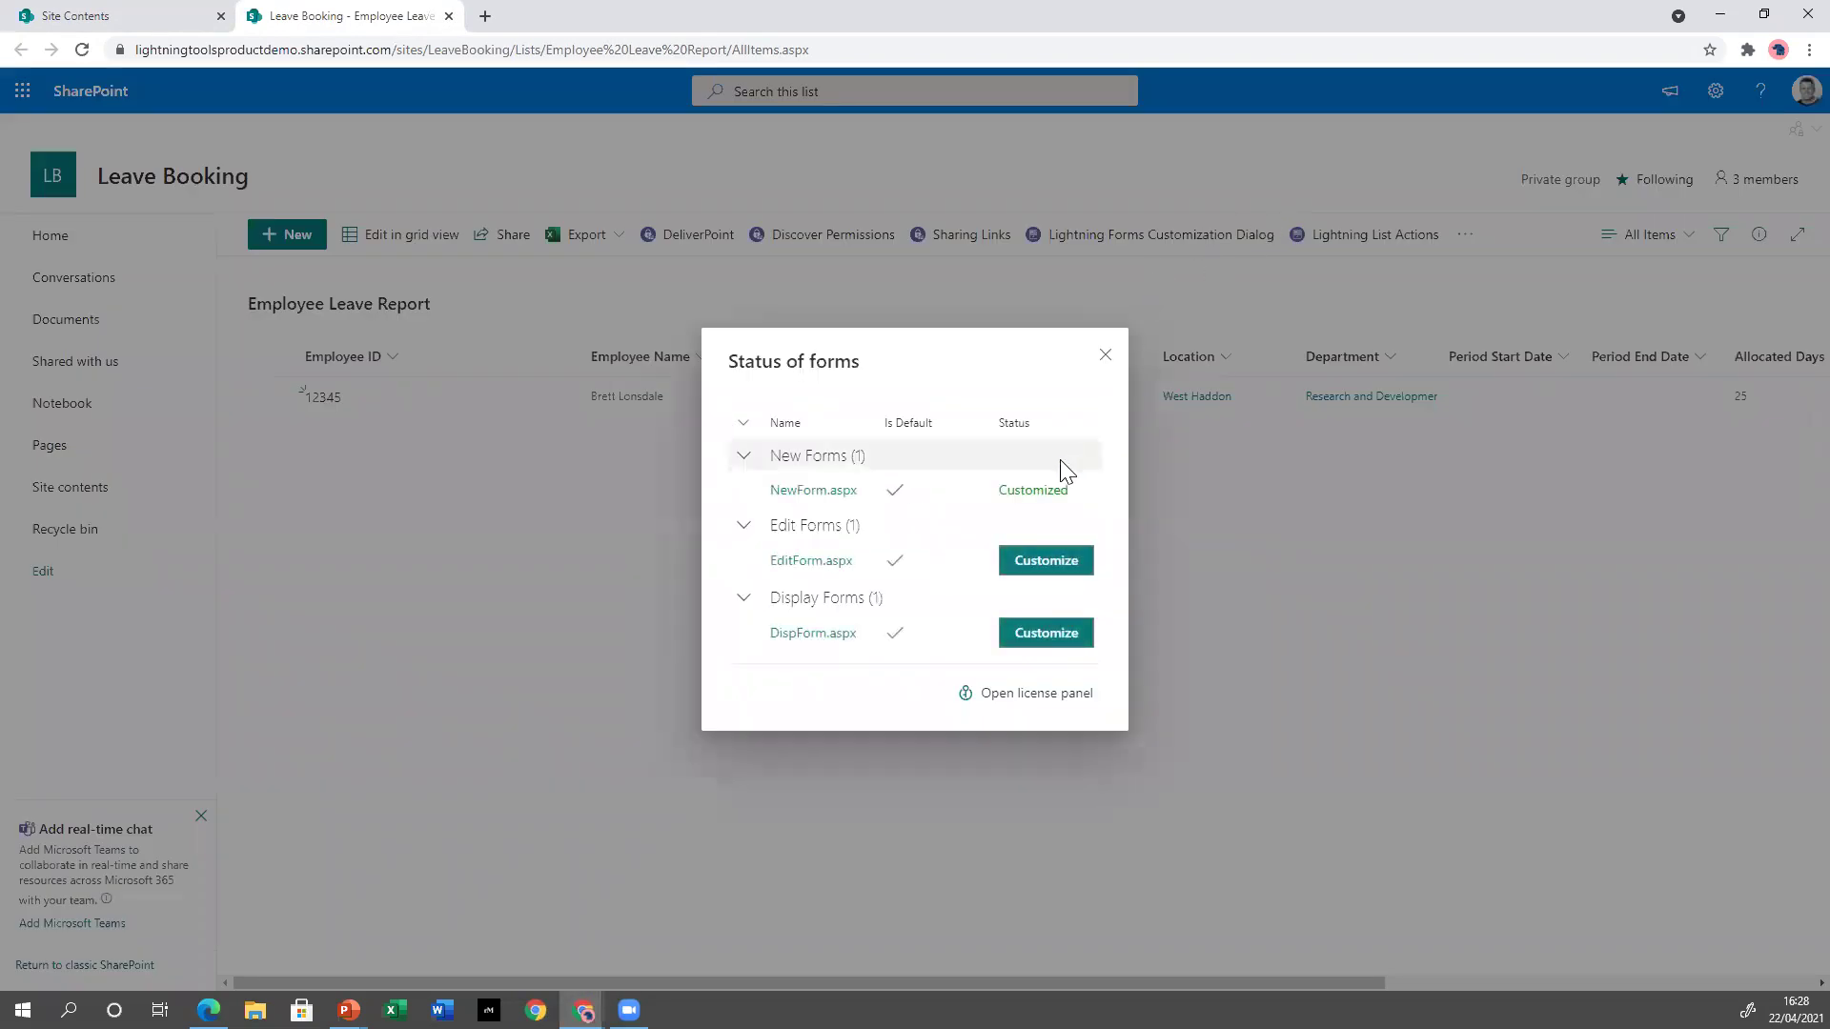
{"action": "left_click", "coordinate": [821, 495]}
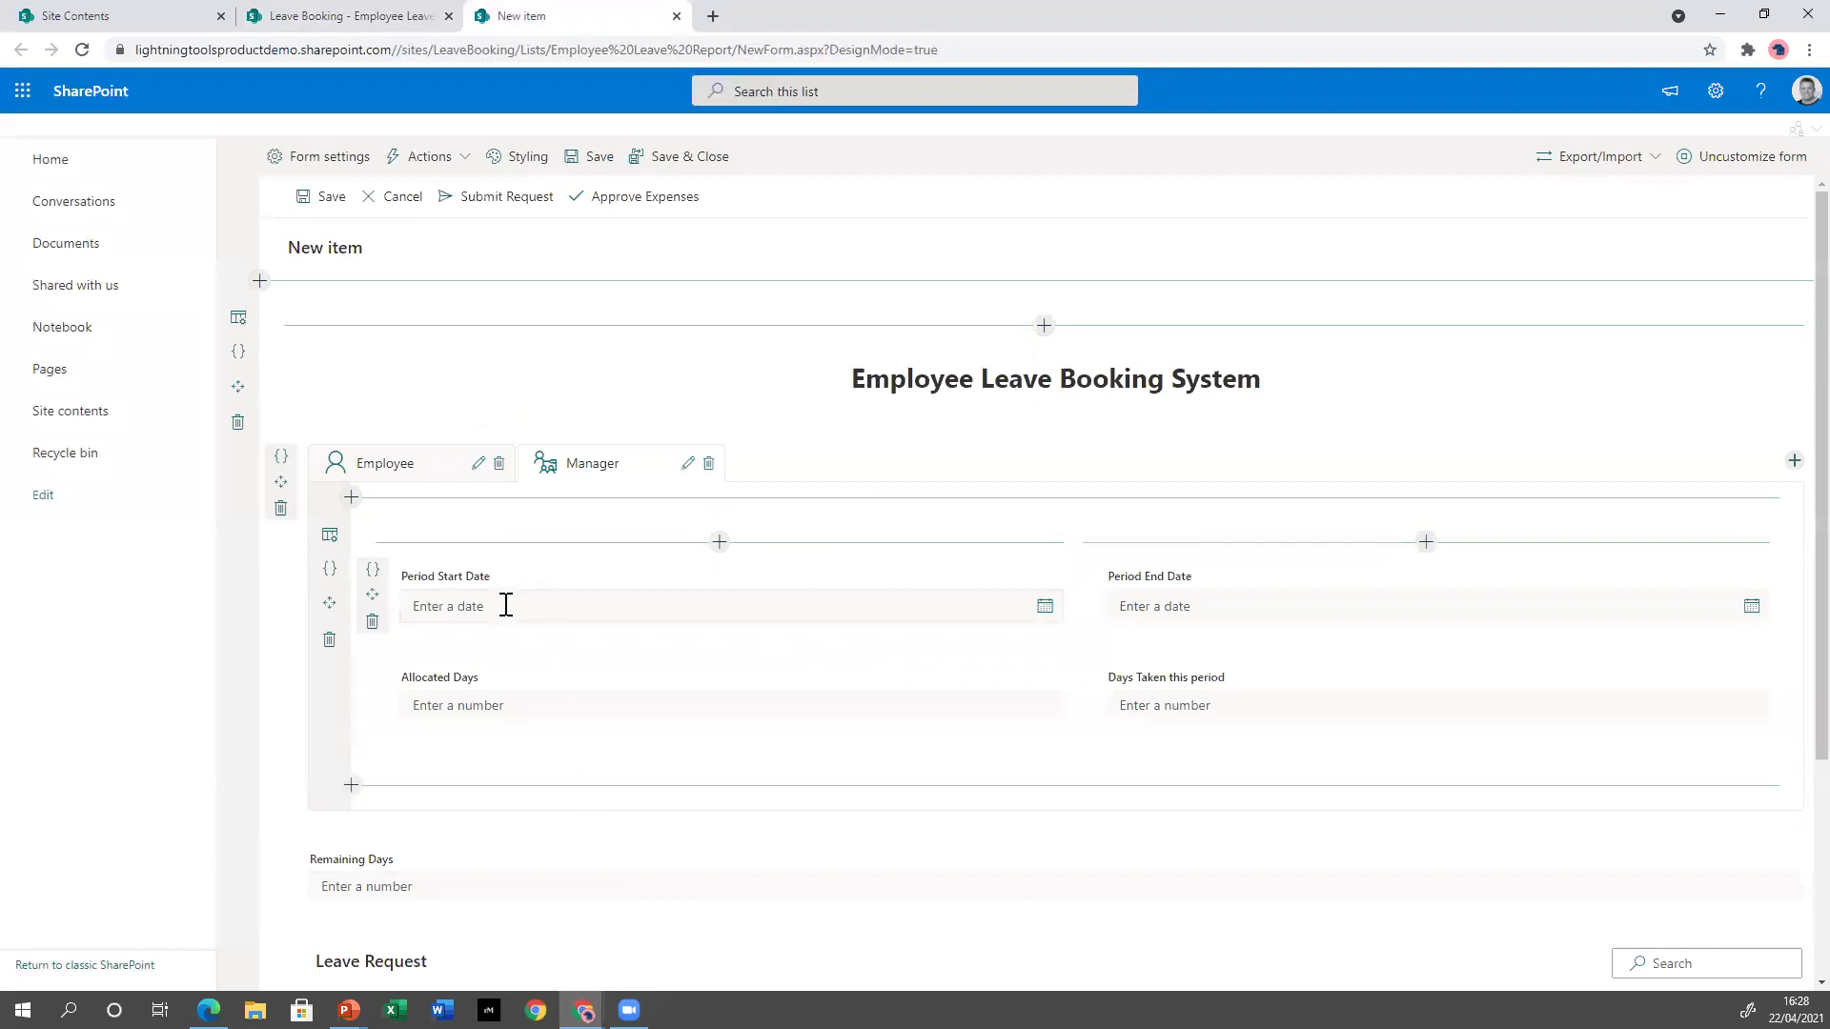
{"action": "left_click", "coordinate": [433, 479]}
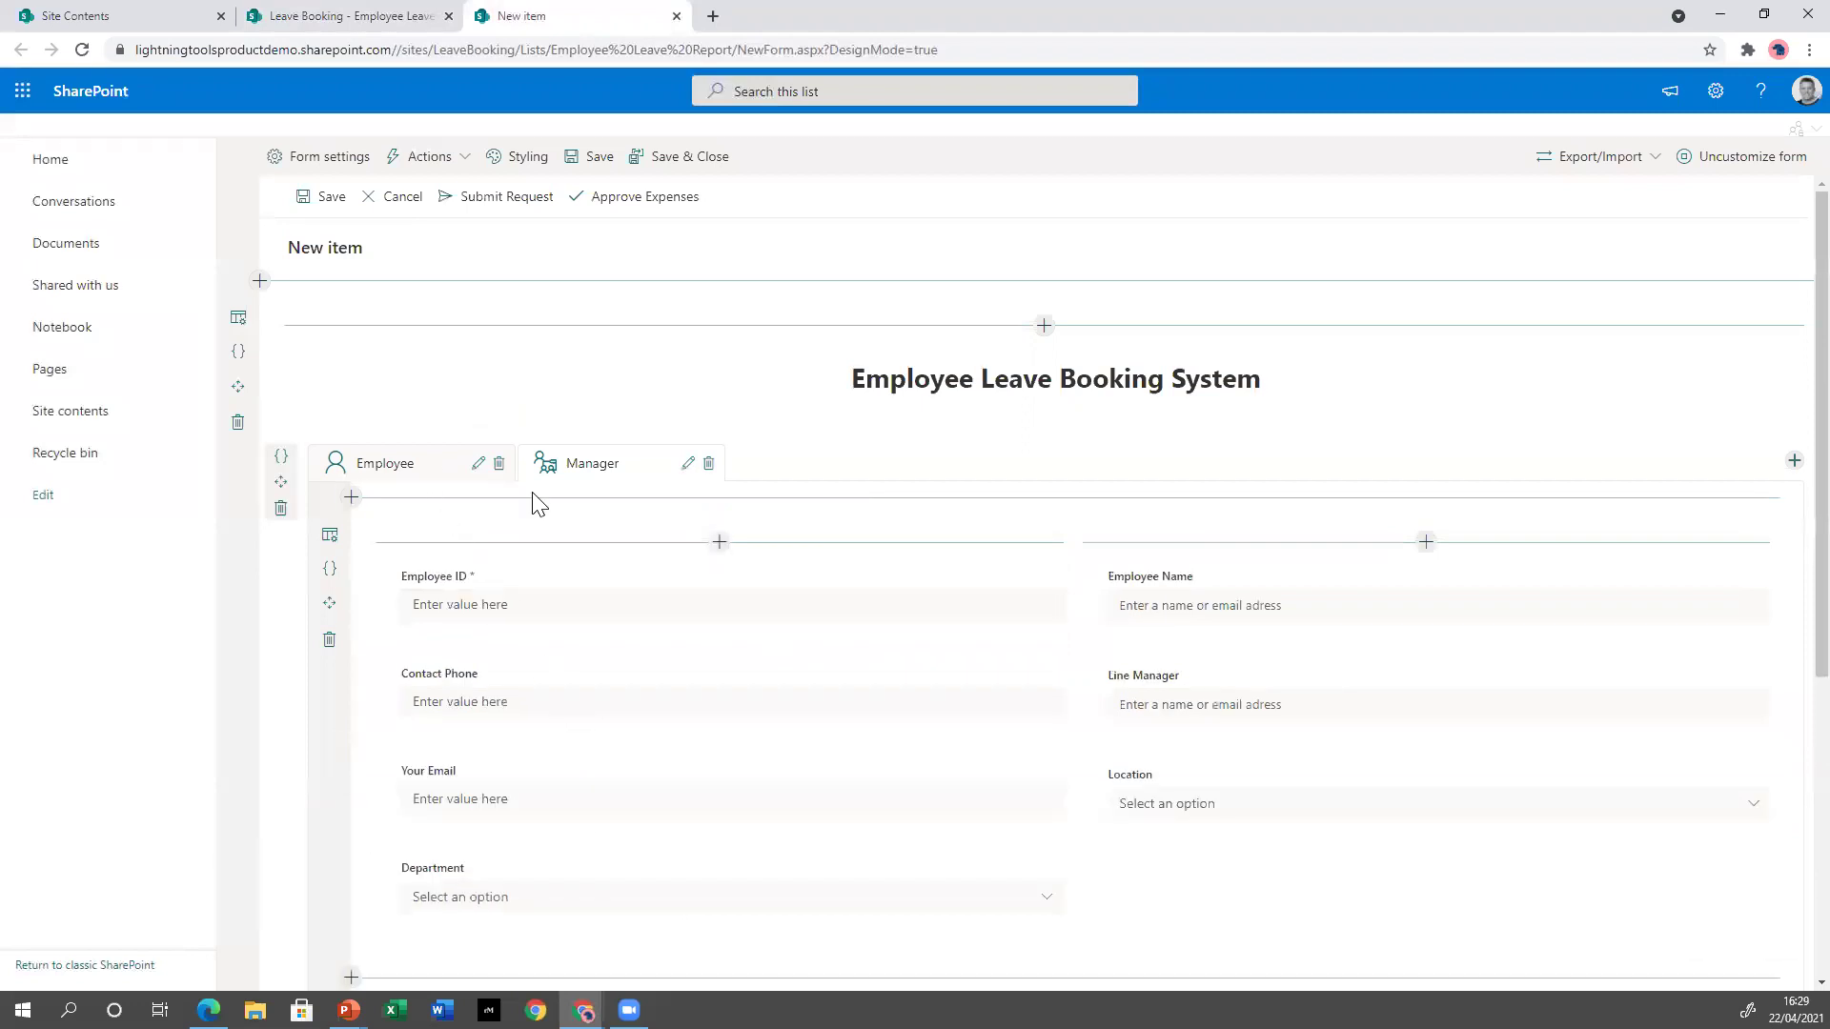
{"action": "scroll", "coordinate": [896, 610], "scroll_direction": "down", "scroll_amount": 2}
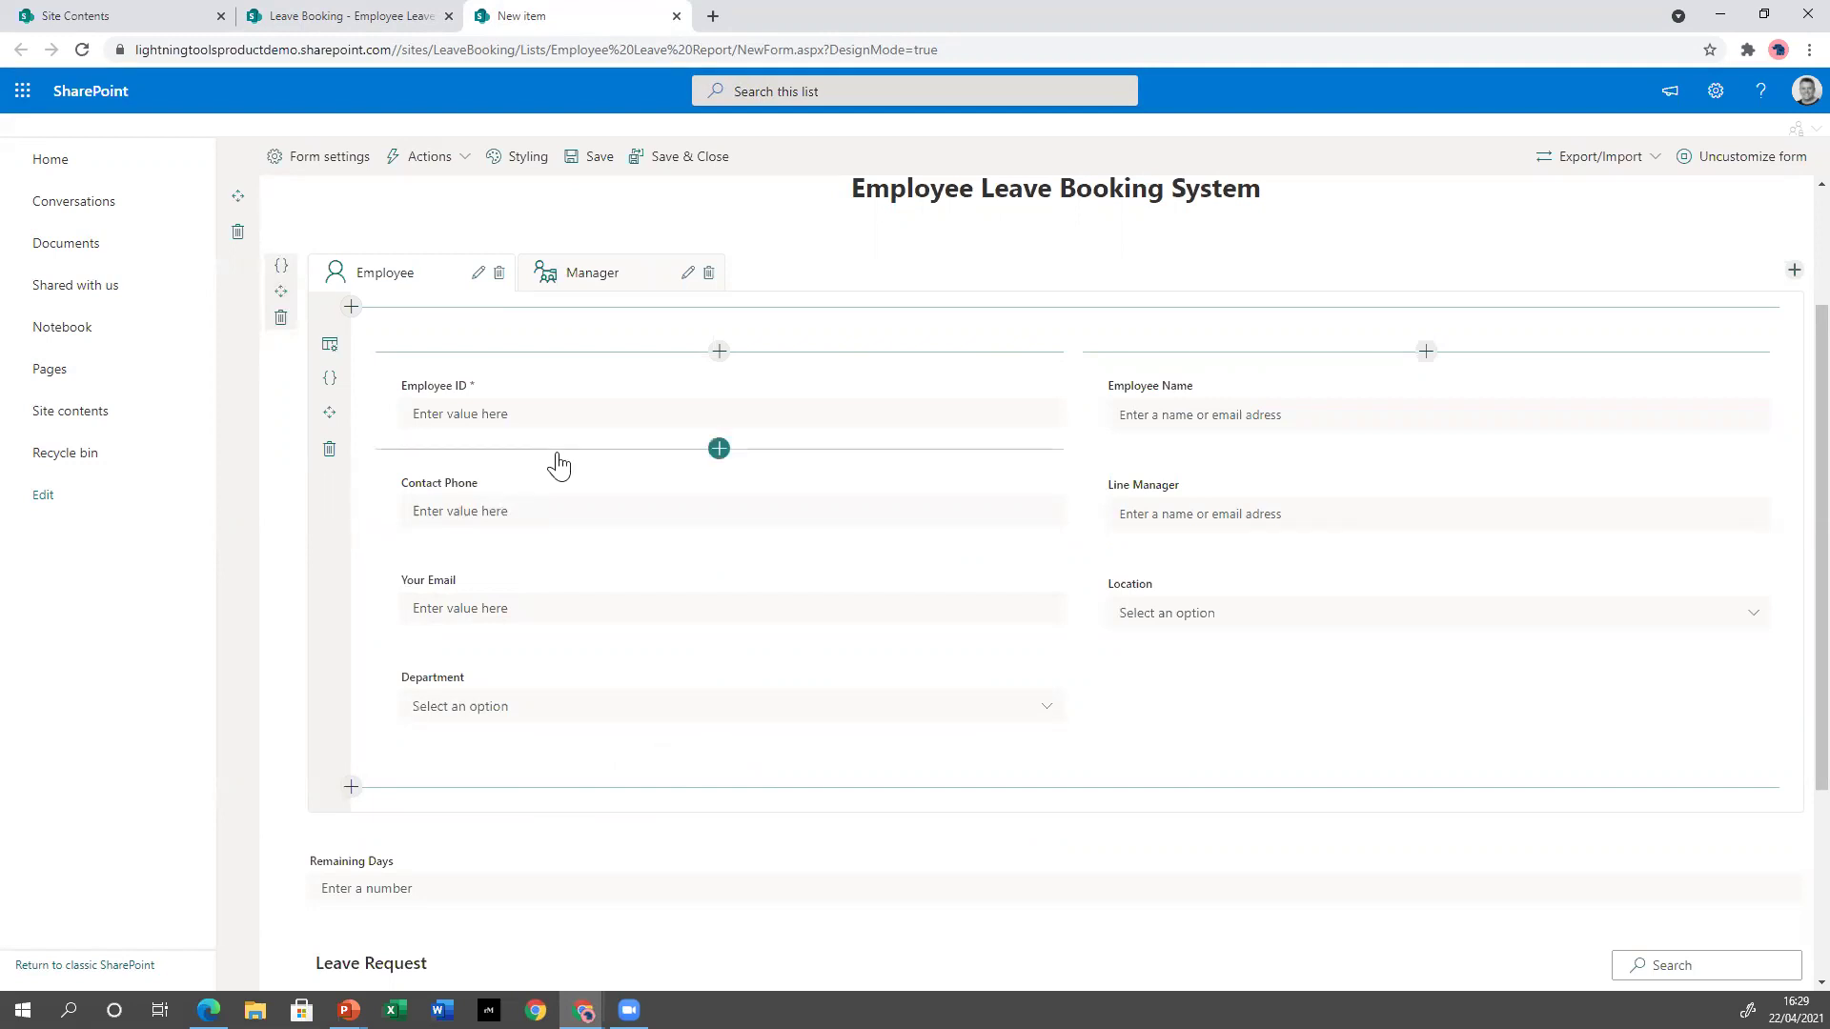
Open the Form Styling panel and scroll through its General and Control Styles for command bar, rows and fields.
{"action": "left_click", "coordinate": [522, 167]}
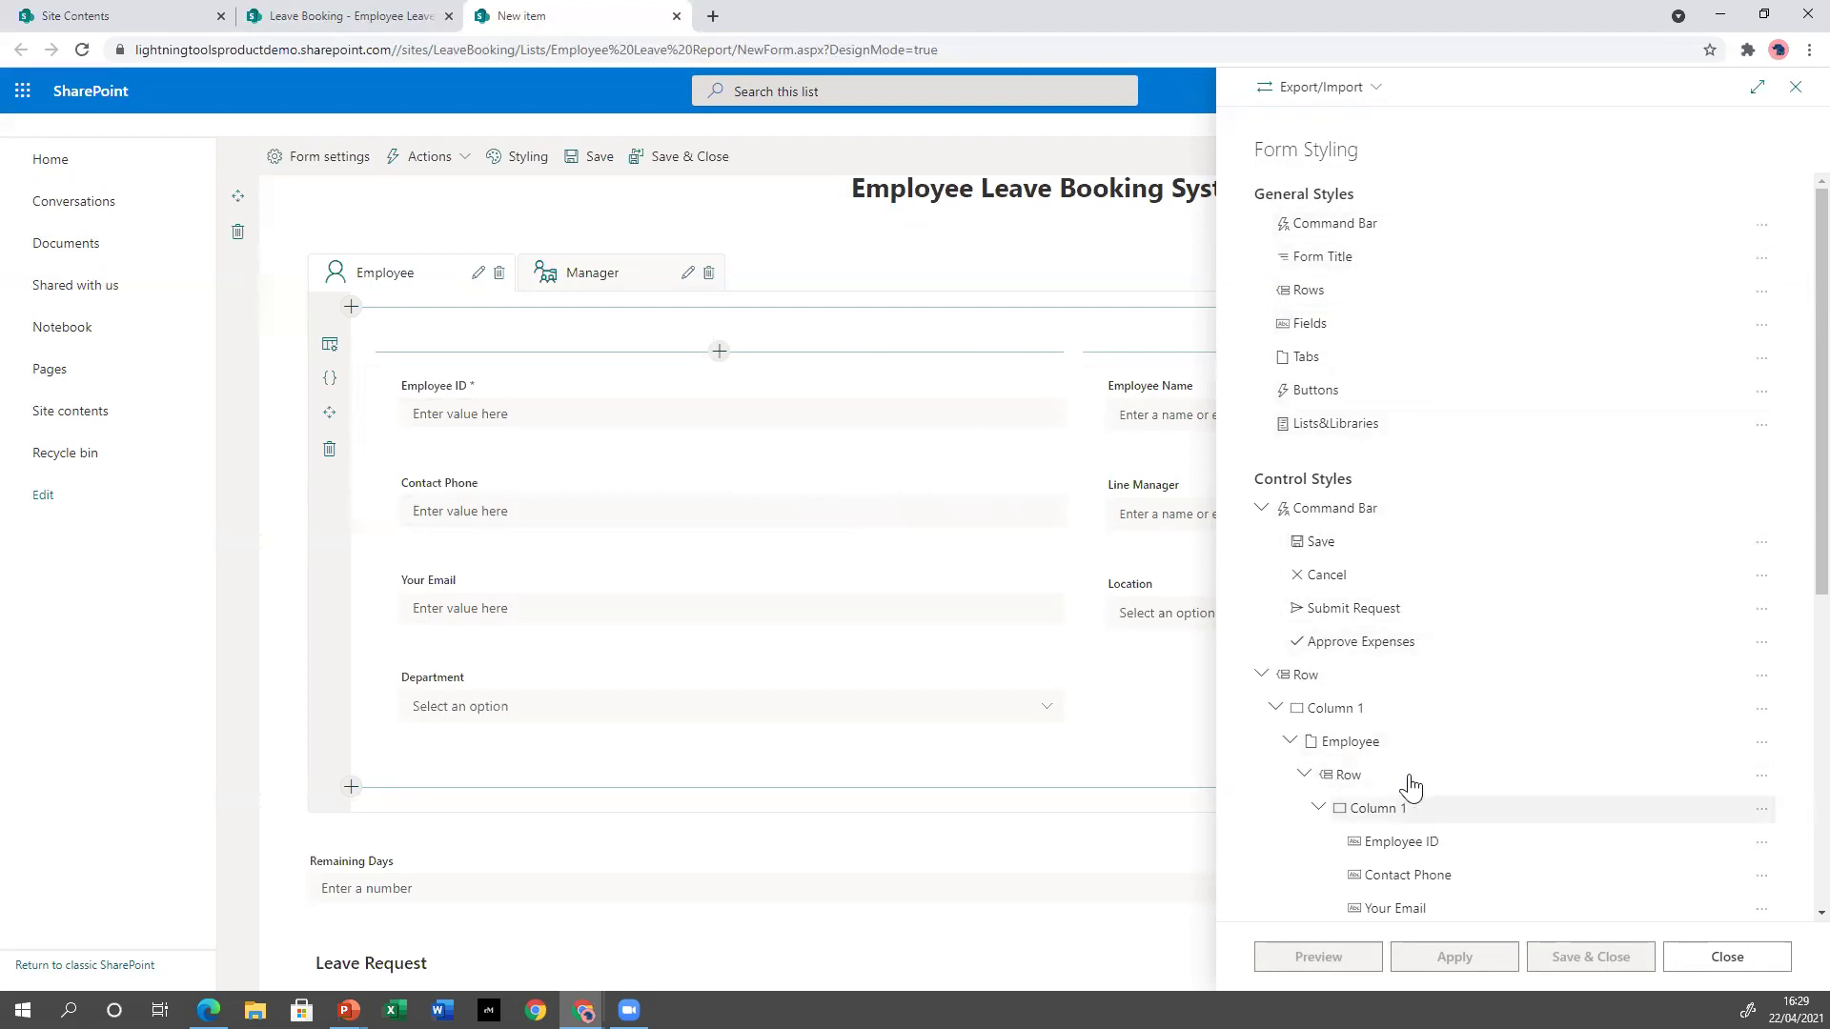
{"action": "scroll", "coordinate": [1360, 518], "scroll_direction": "down", "scroll_amount": 4}
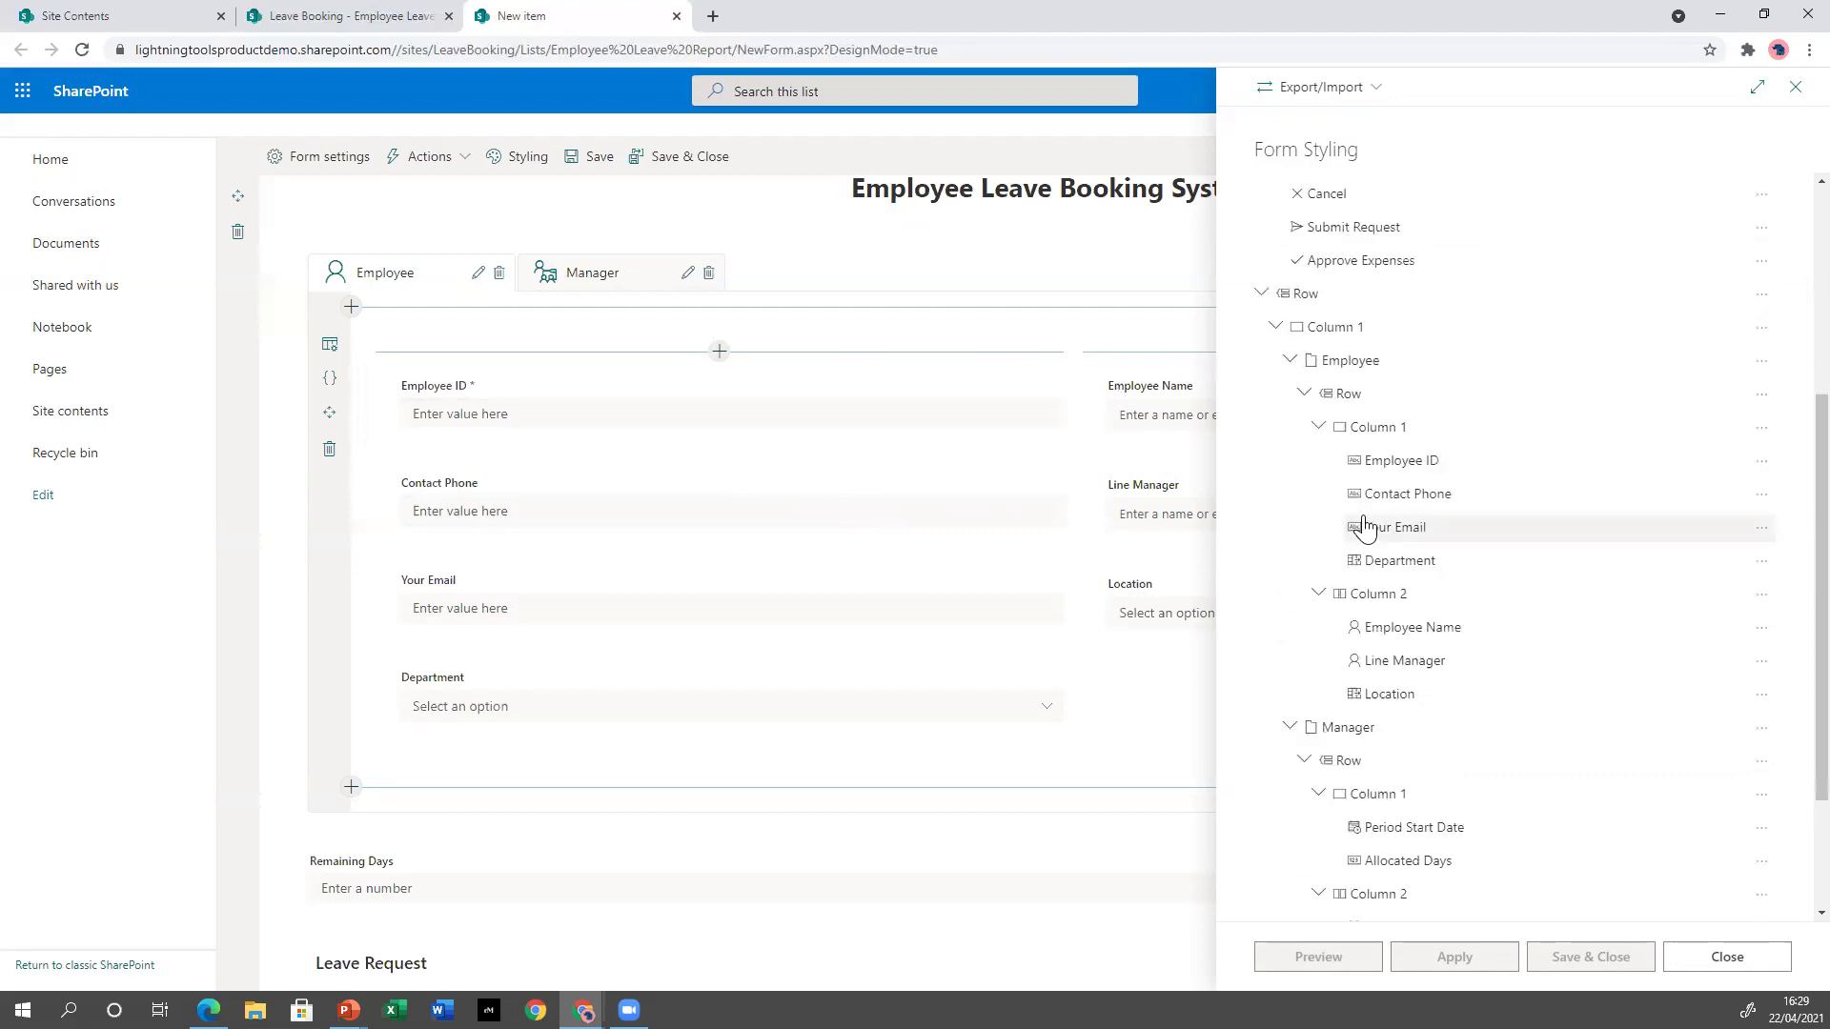
{"action": "scroll", "coordinate": [1364, 527], "scroll_direction": "up", "scroll_amount": 4}
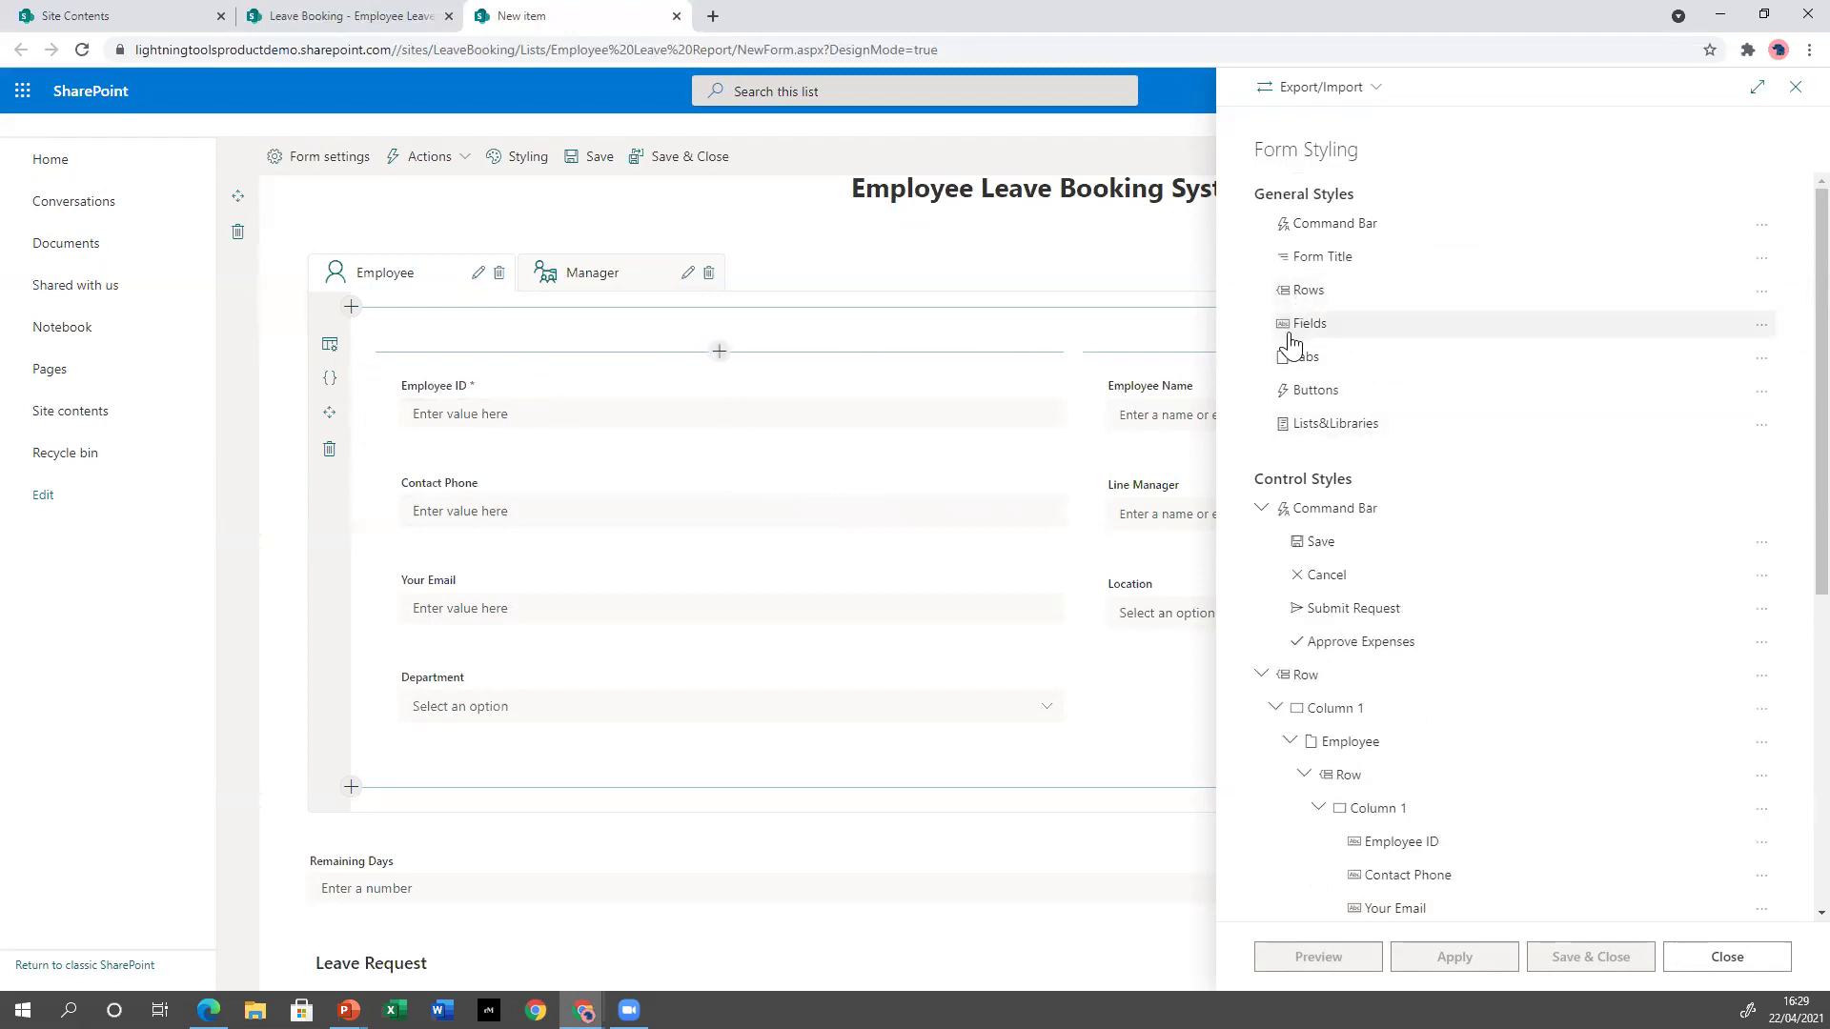
Add a from-scratch Fields style with the default name 'General Style for Fields'.
{"action": "left_click", "coordinate": [1762, 325]}
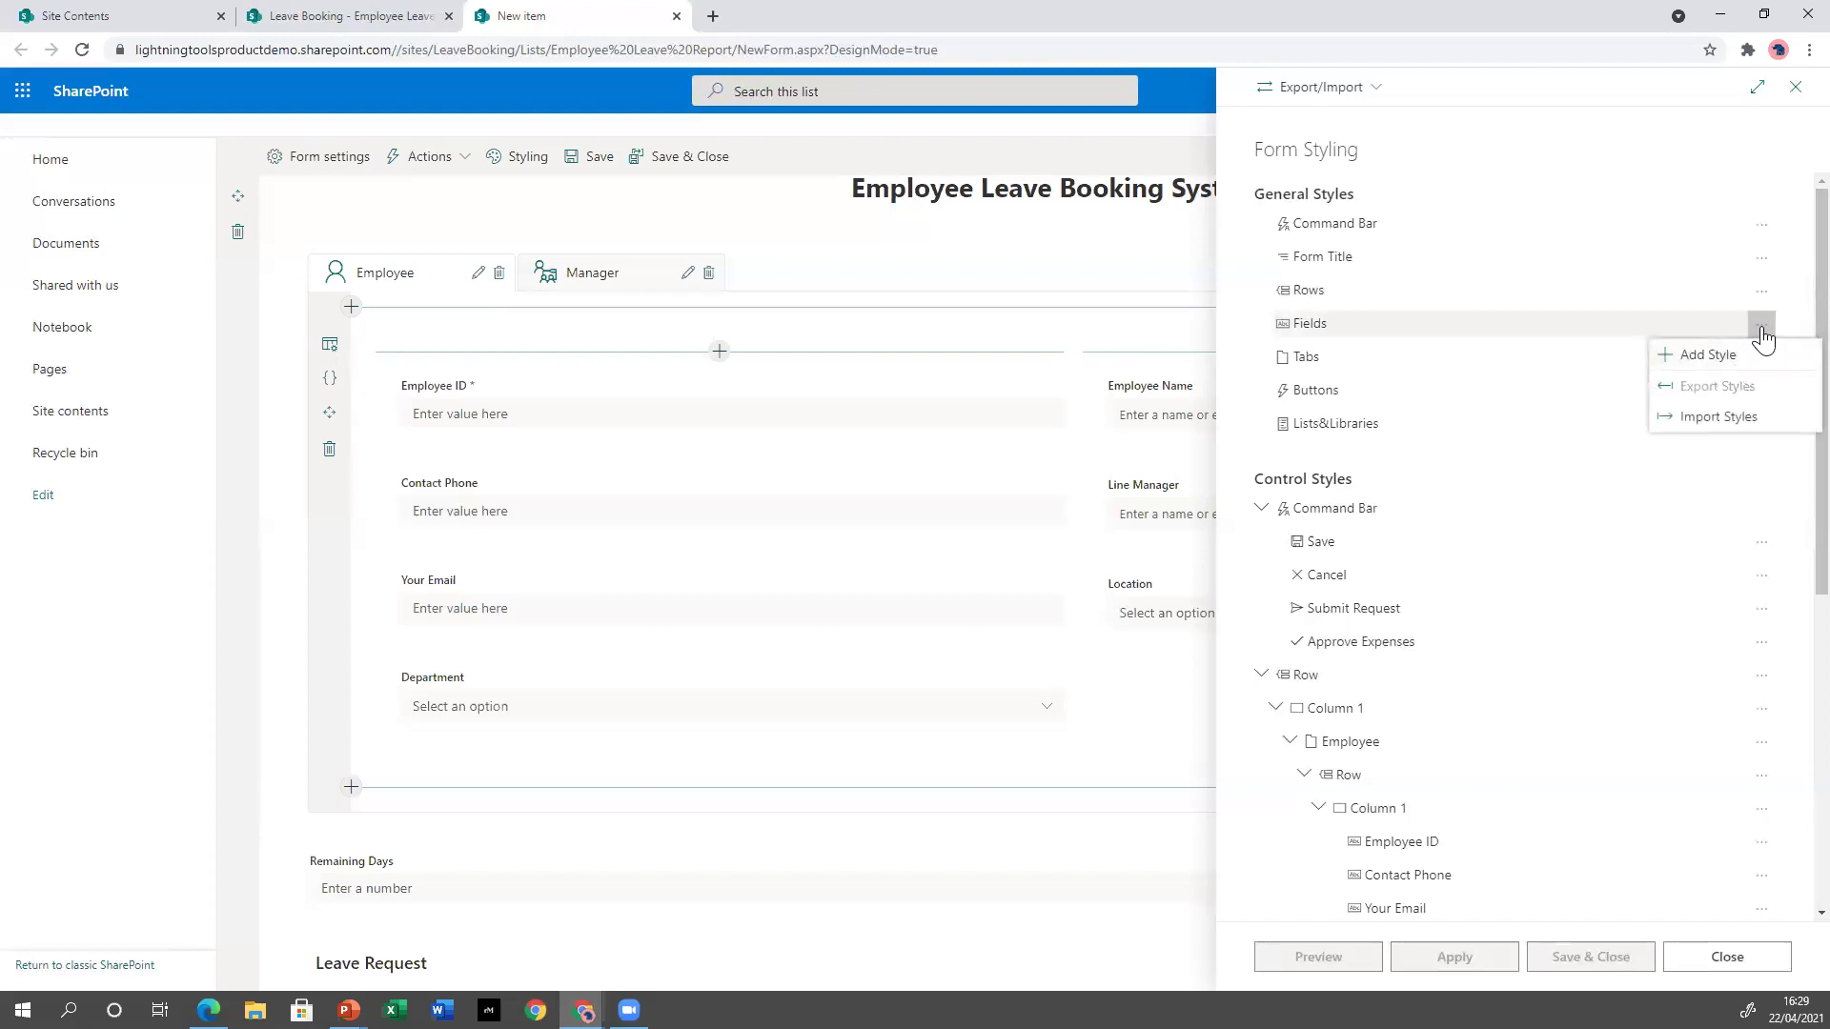
{"action": "left_click", "coordinate": [1661, 366]}
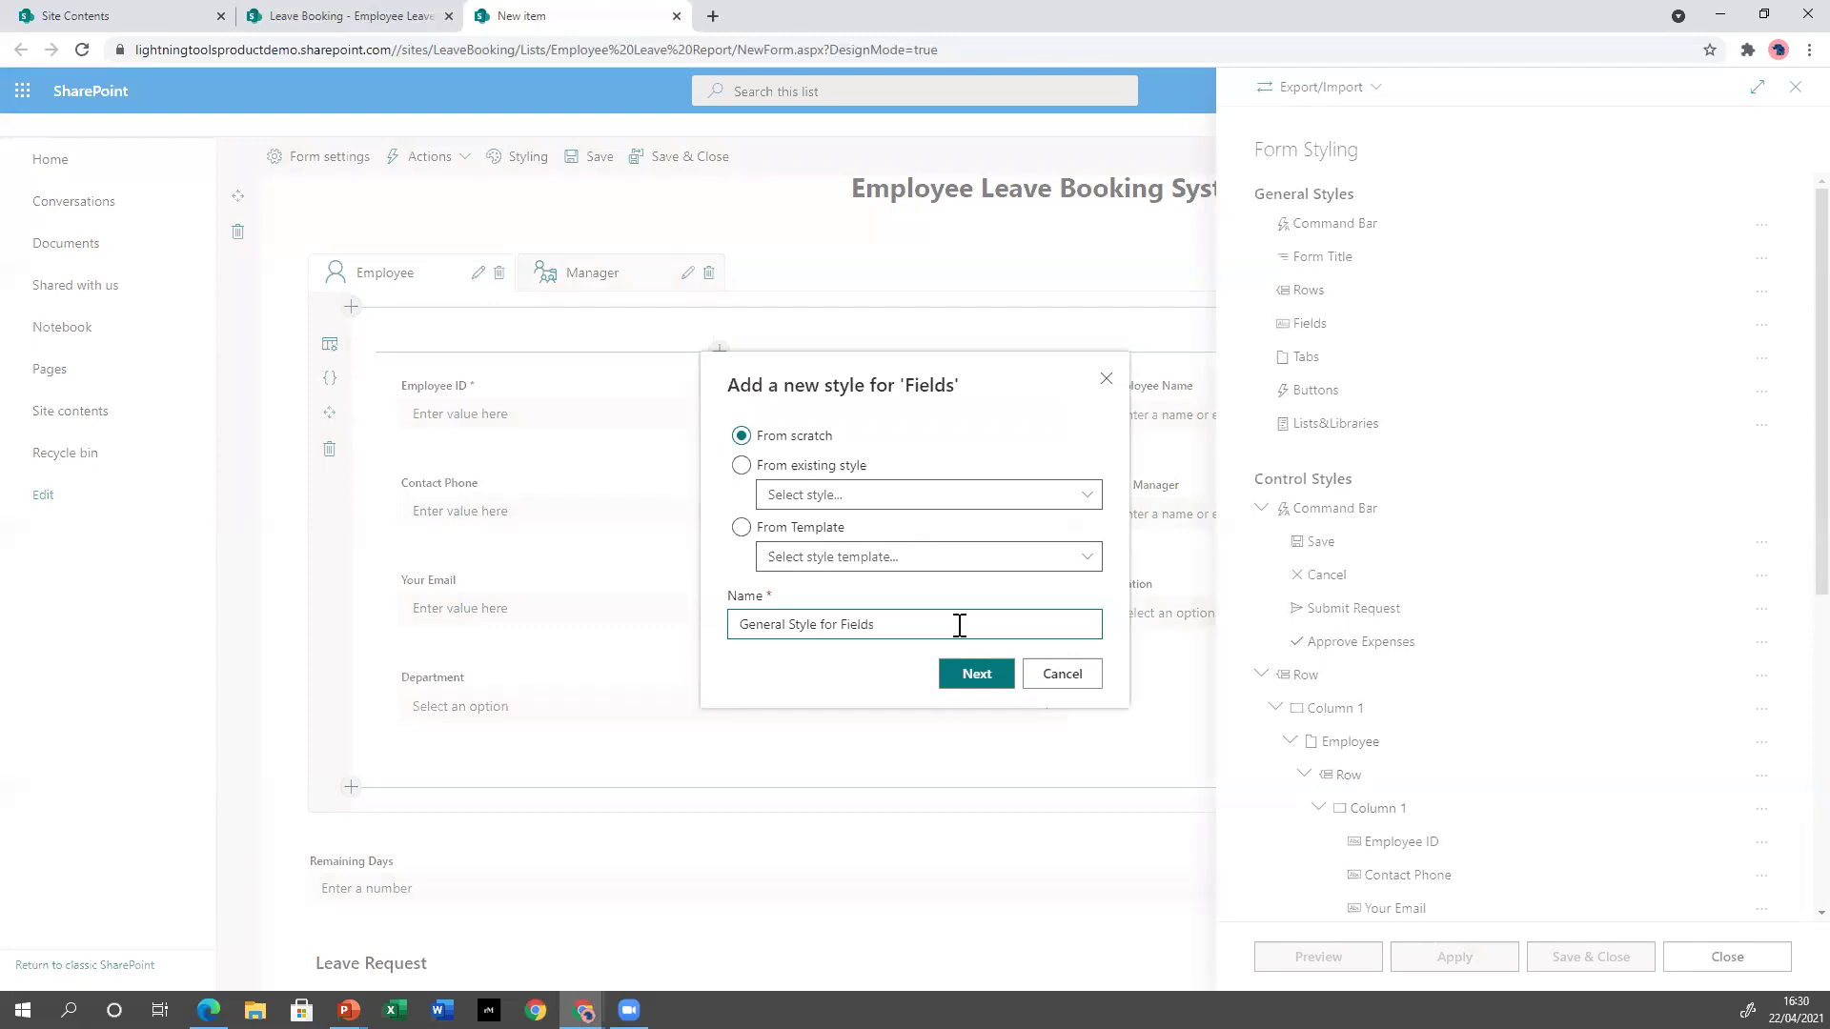
{"action": "left_click", "coordinate": [967, 679]}
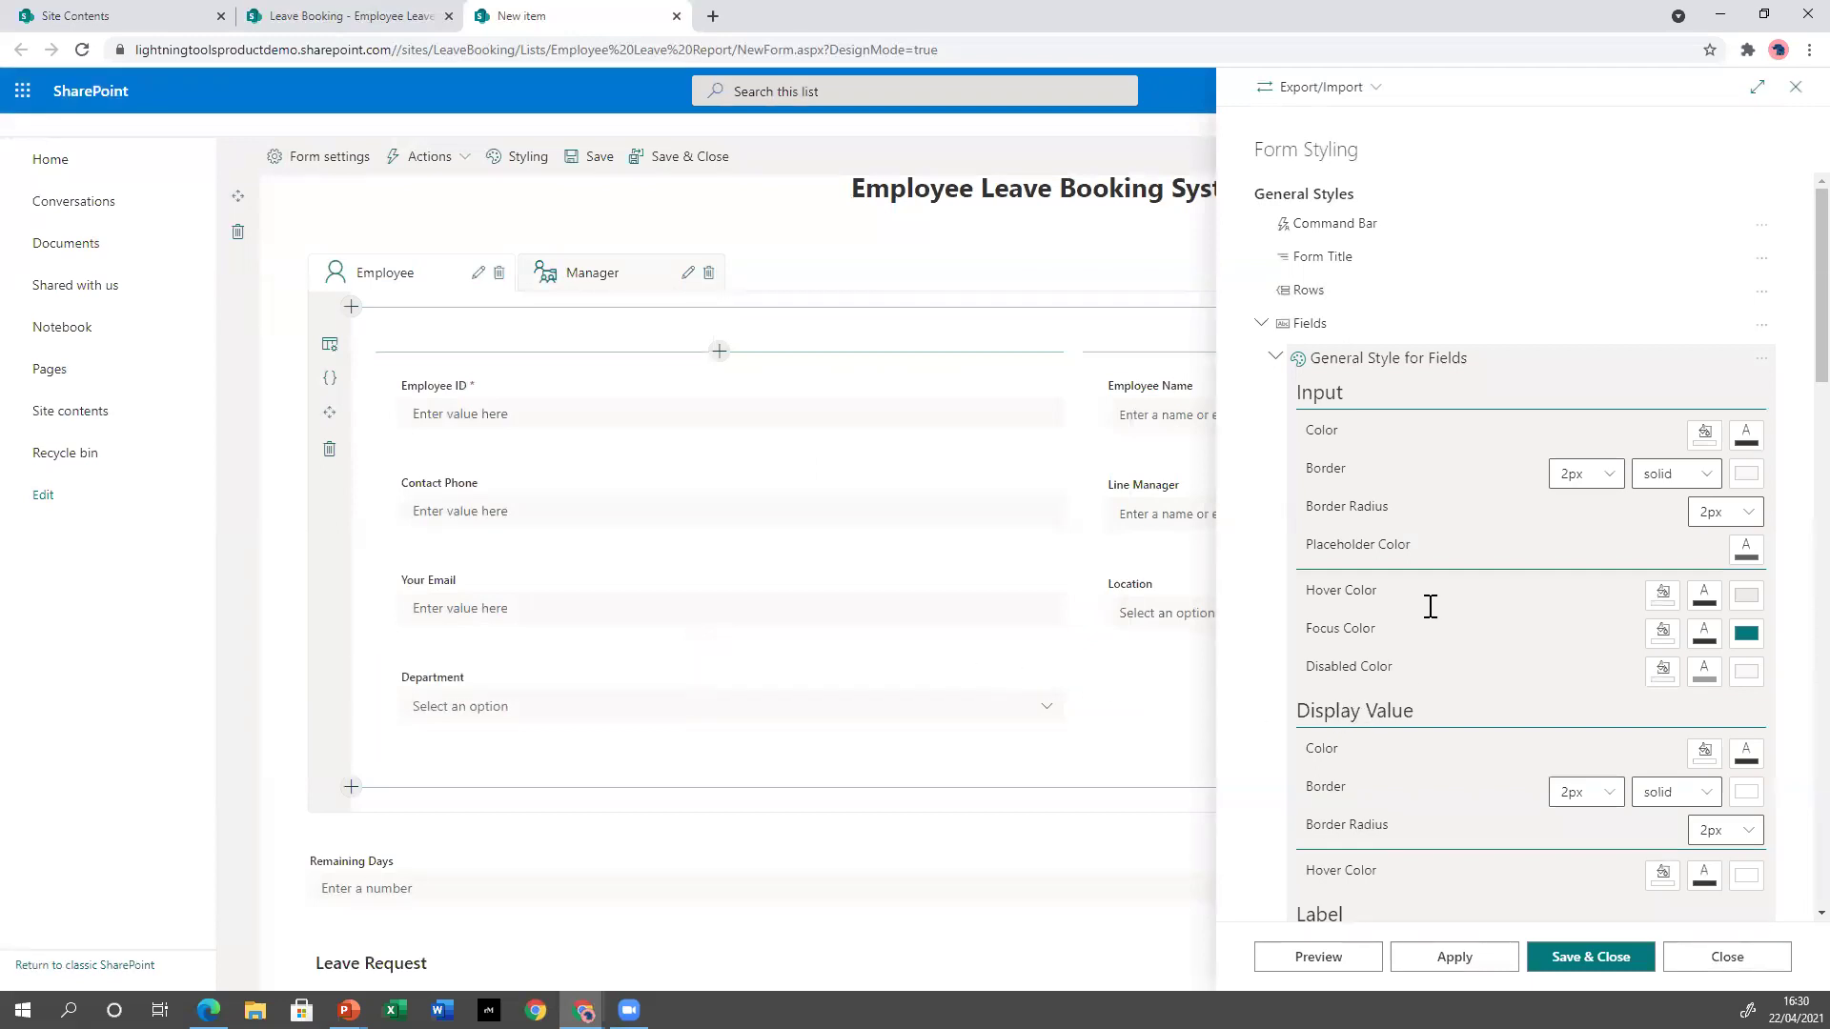
{"action": "scroll", "coordinate": [1558, 582], "scroll_direction": "down", "scroll_amount": 2}
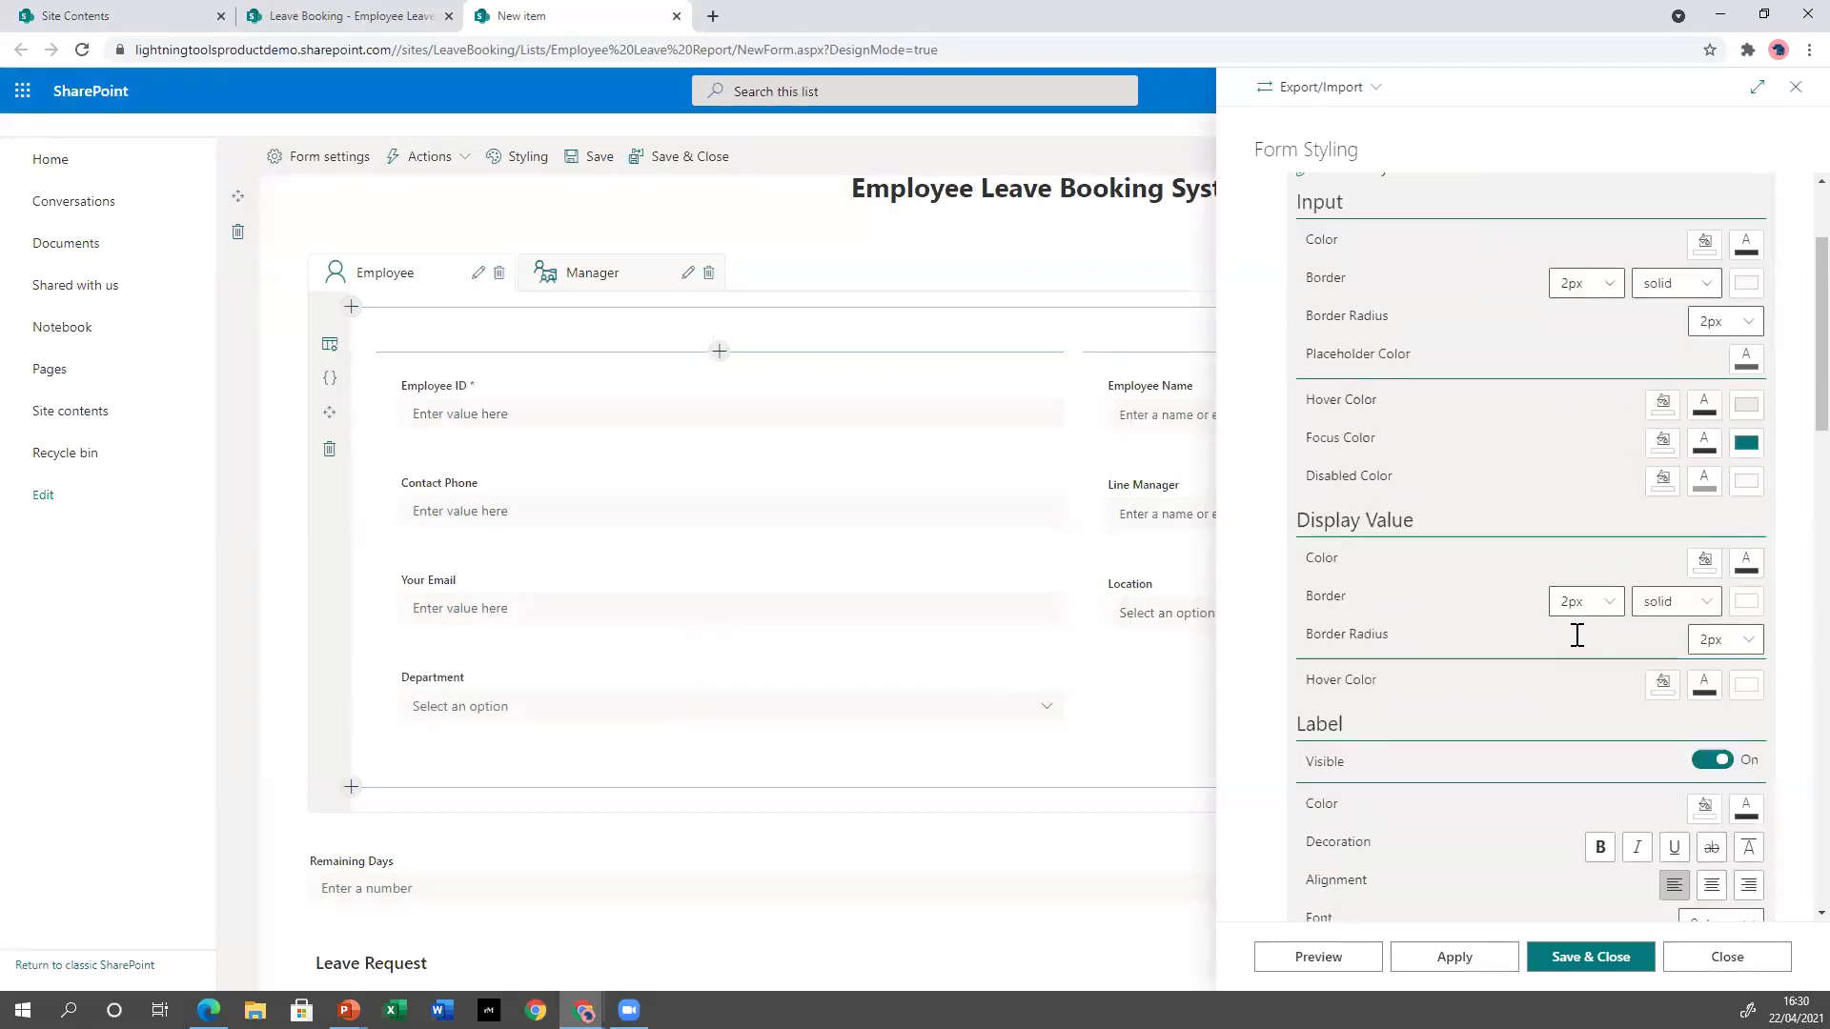
{"action": "scroll", "coordinate": [1577, 636], "scroll_direction": "up", "scroll_amount": 1}
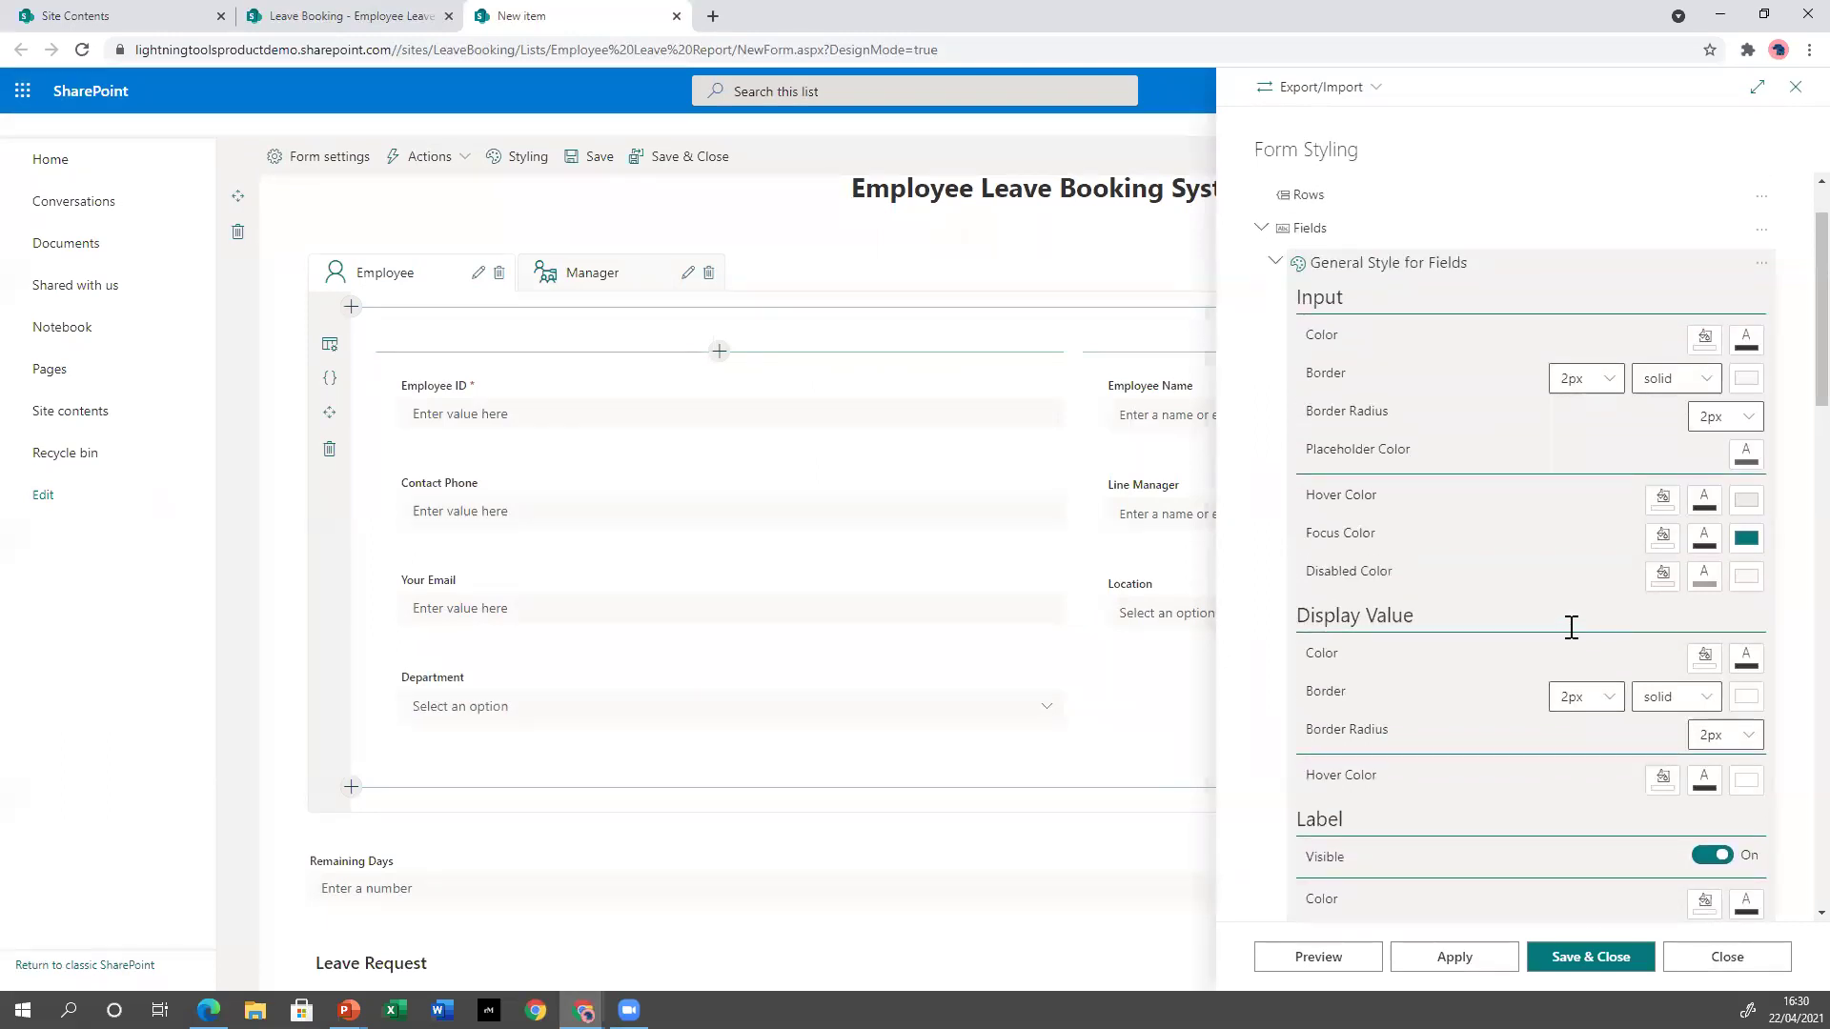
{"action": "left_click", "coordinate": [1740, 386]}
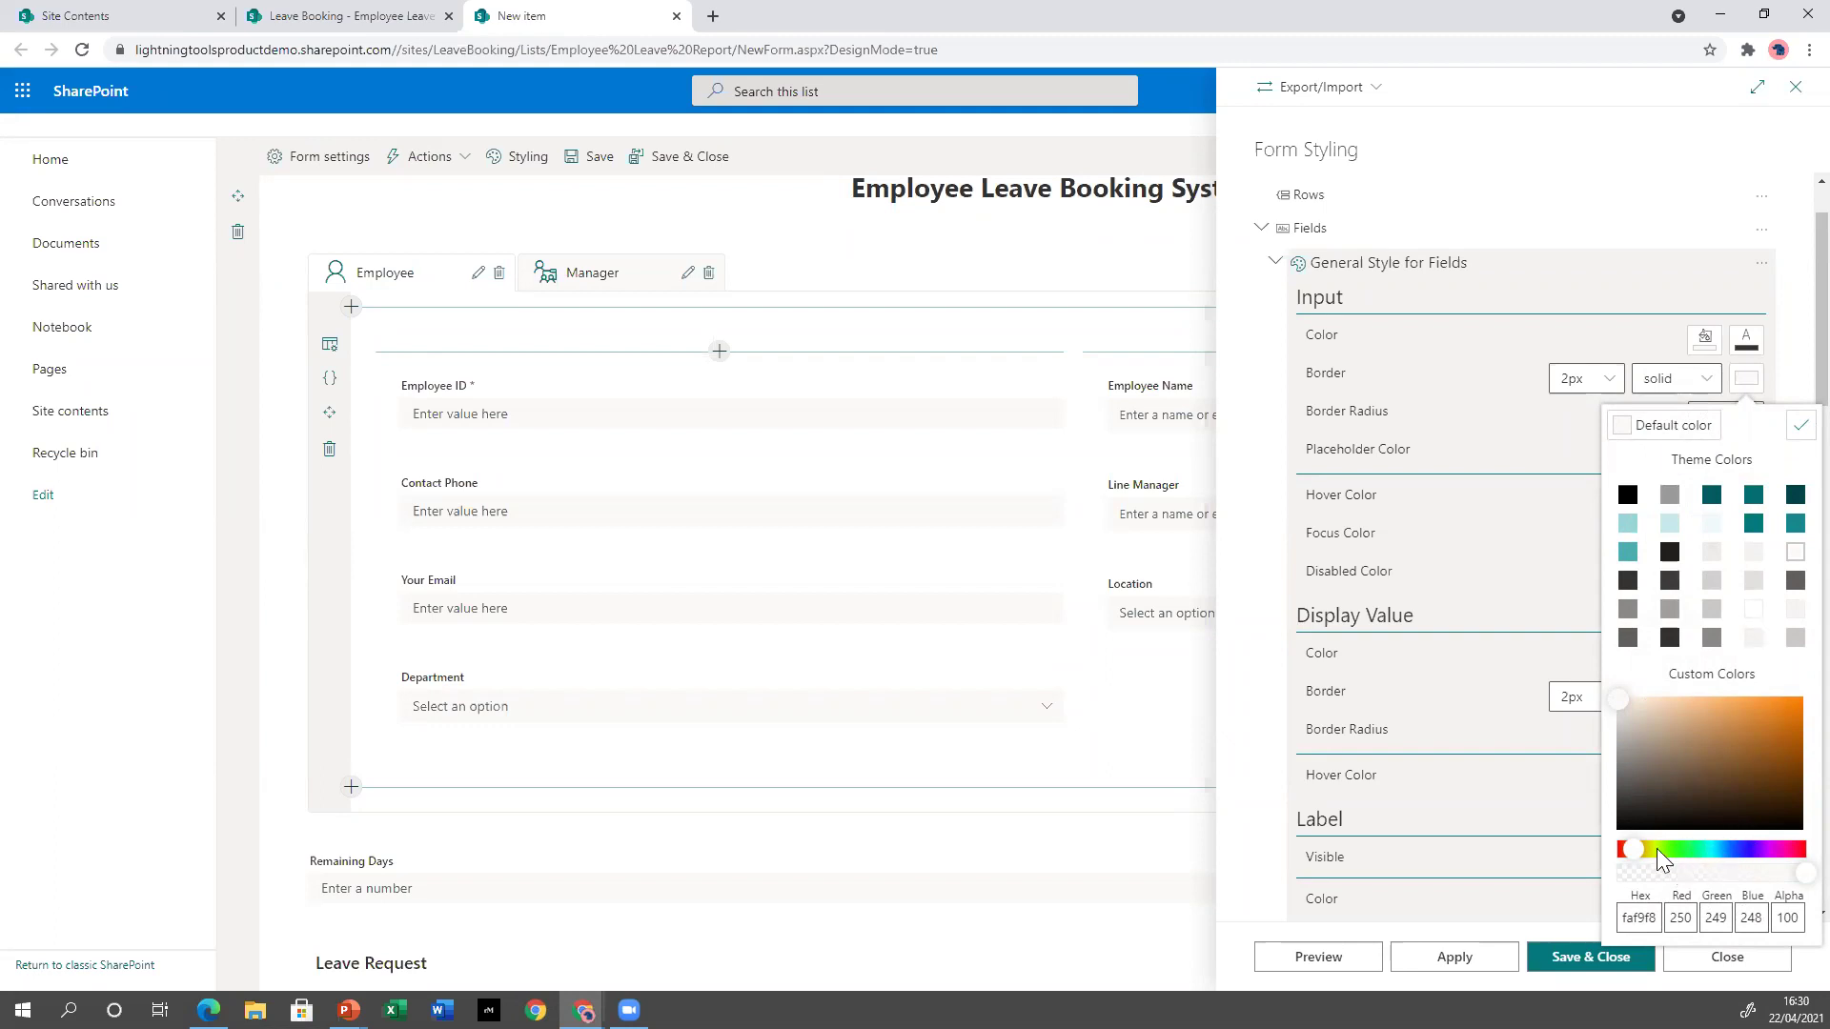
{"action": "mouse_move", "coordinate": [1633, 850]}
{"action": "left_mouse_down"}
{"action": "mouse_move", "coordinate": [1784, 853]}
{"action": "mouse_move", "coordinate": [1650, 851]}
{"action": "left_mouse_up"}
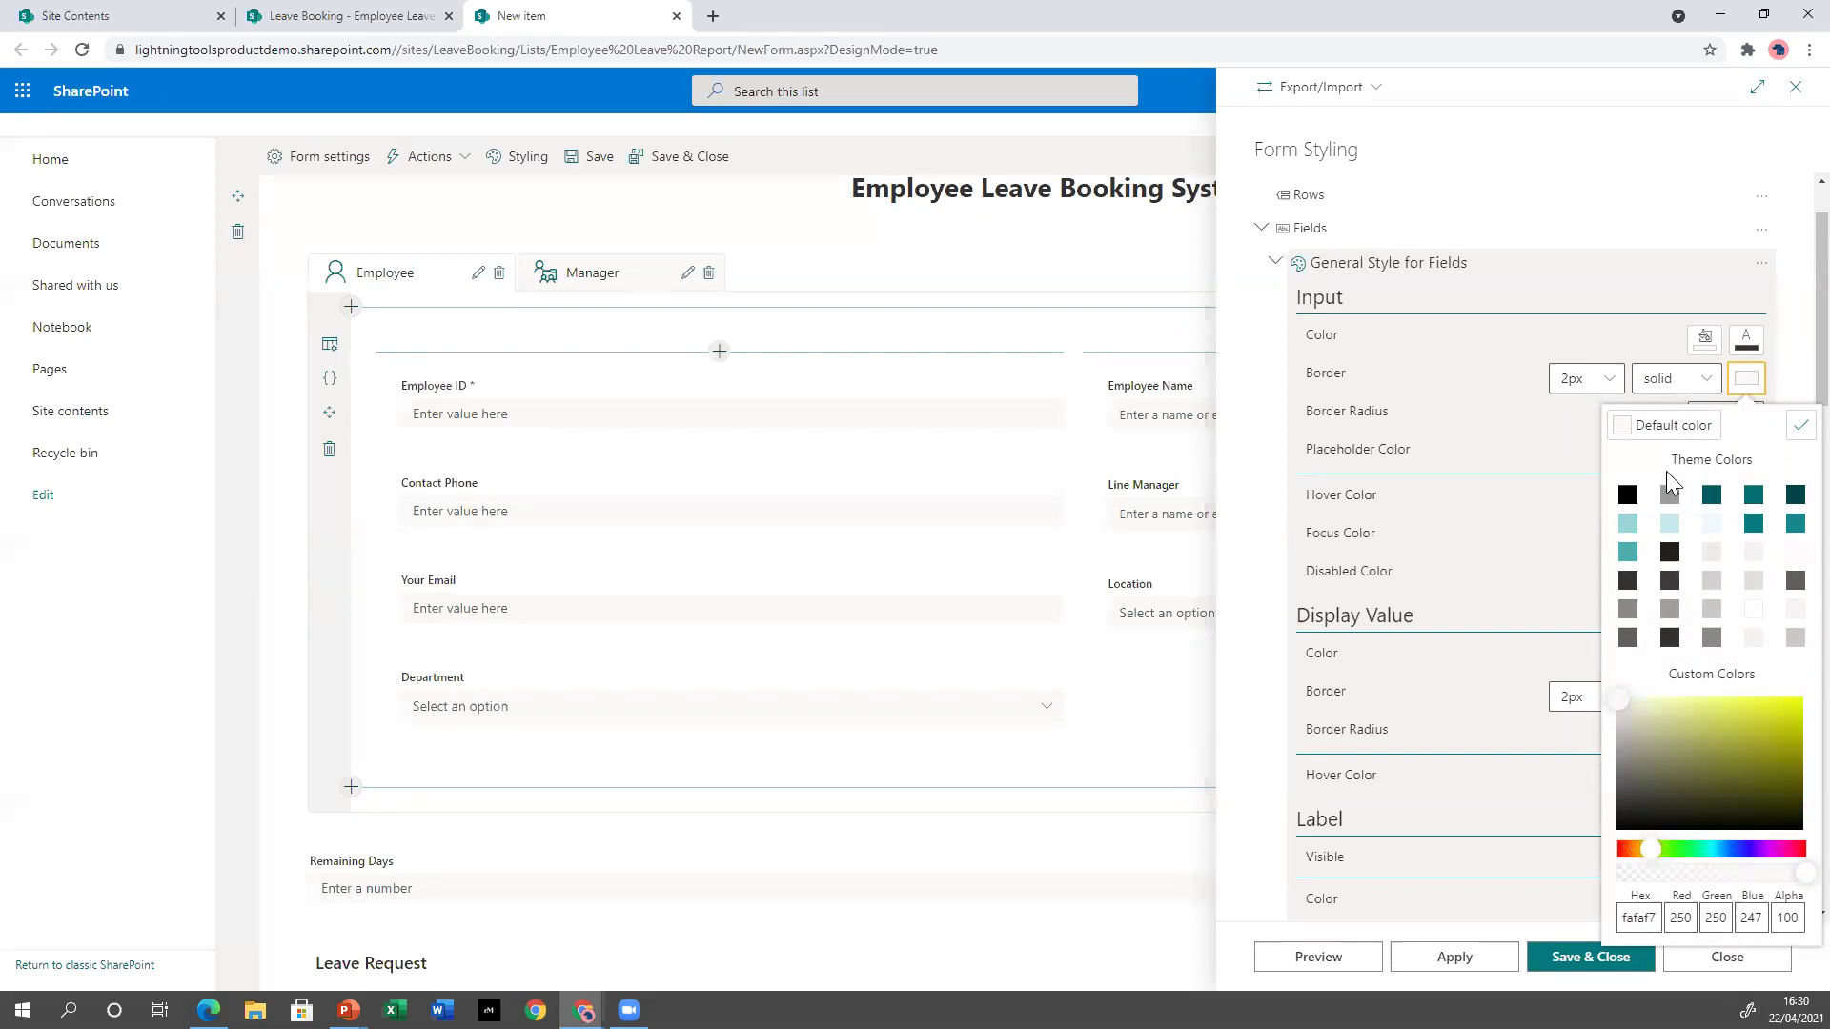
{"action": "left_click", "coordinate": [1754, 524]}
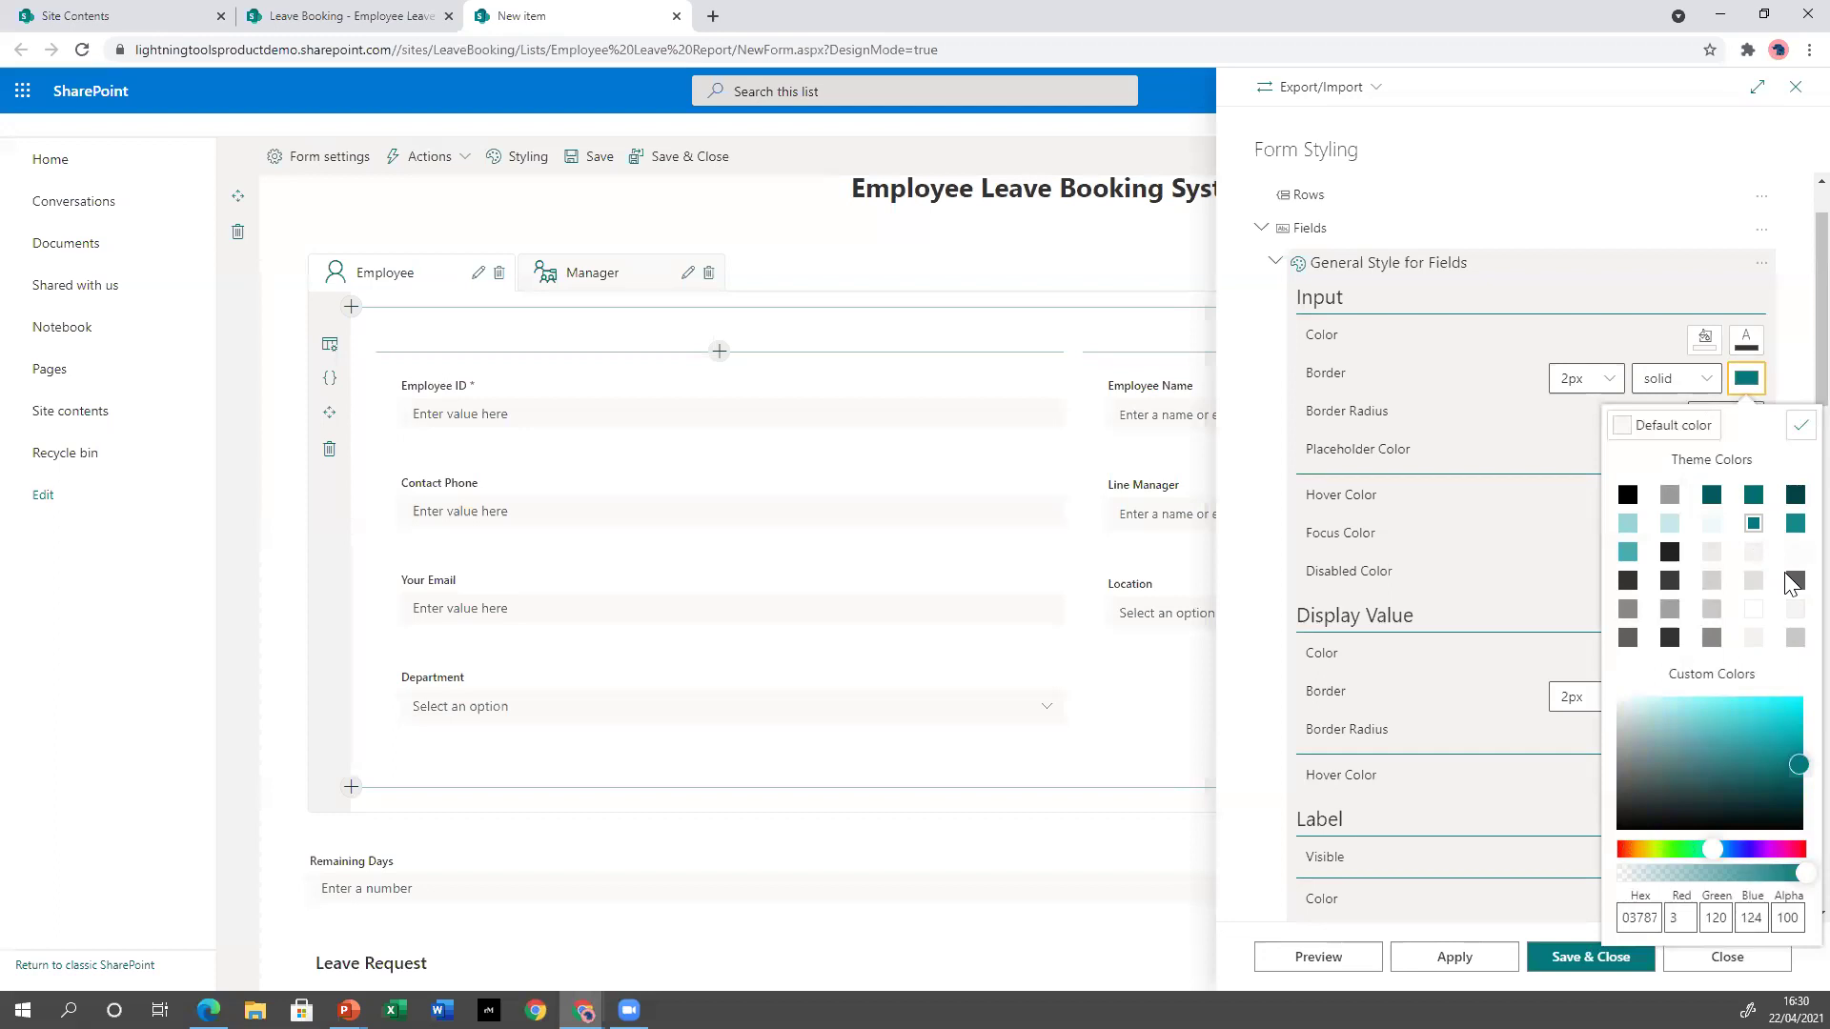
{"action": "left_click", "coordinate": [1799, 428]}
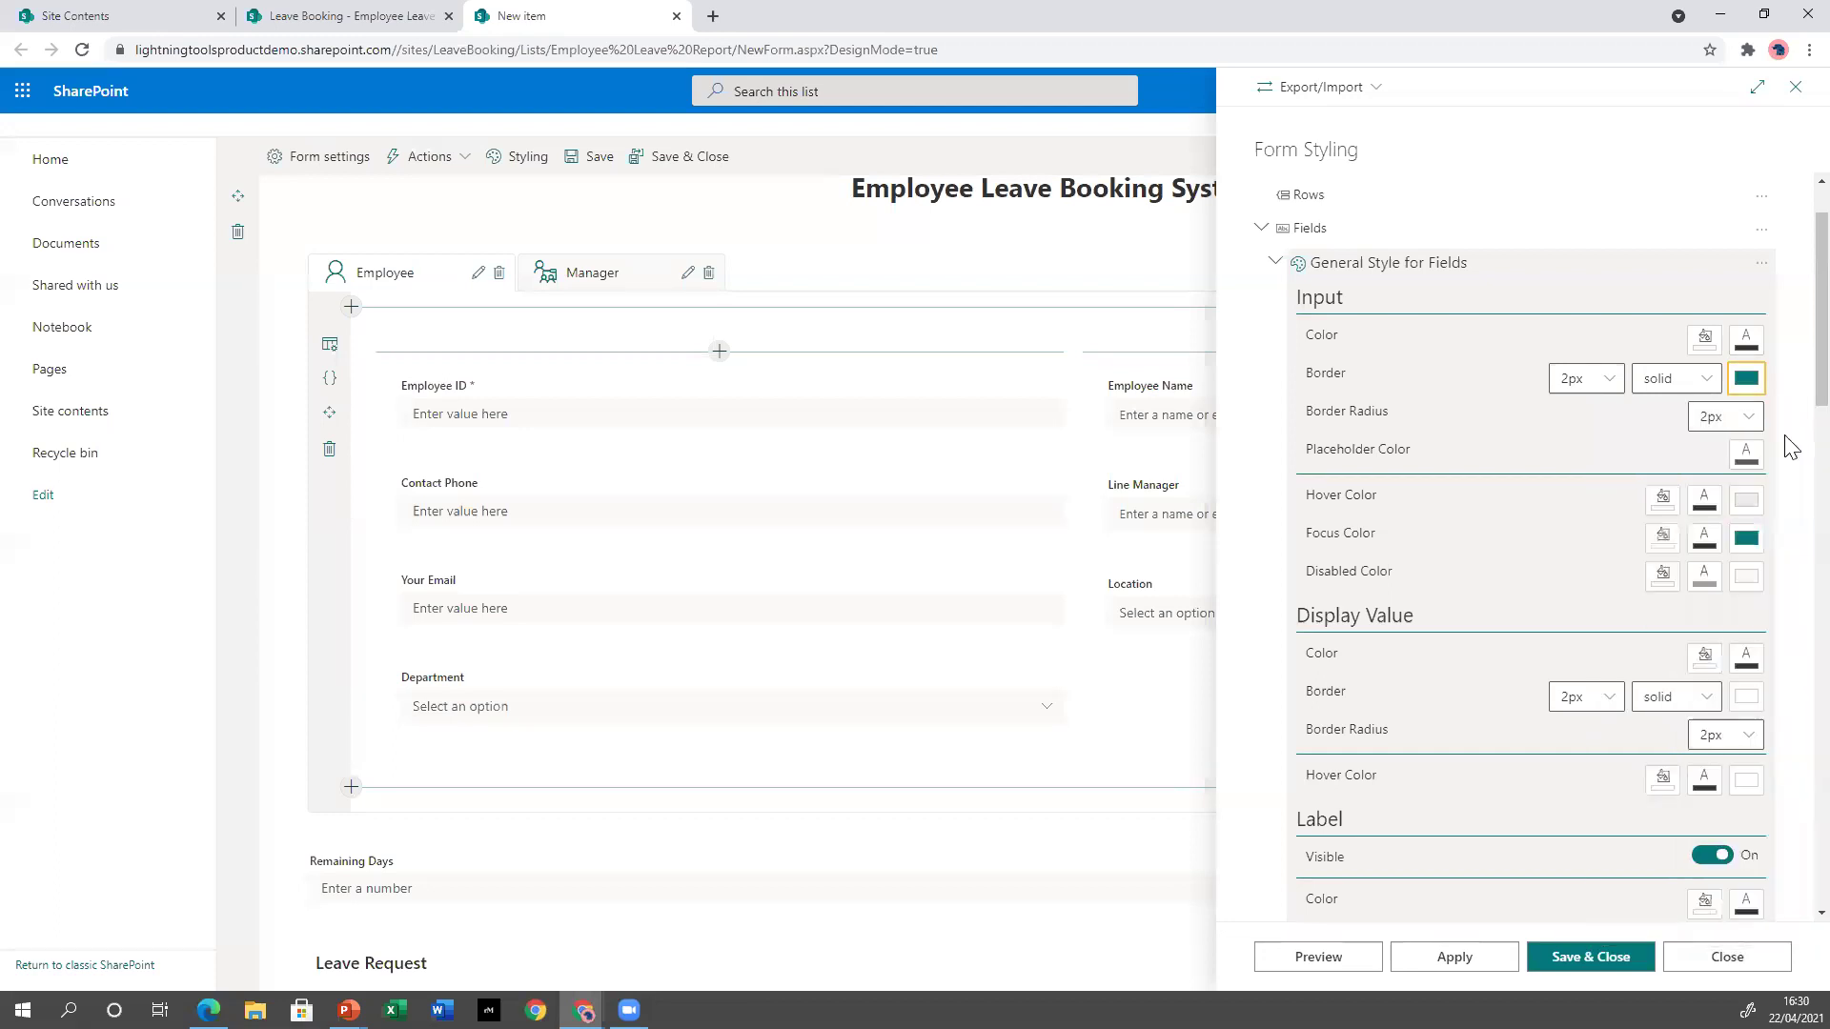
{"action": "left_click", "coordinate": [1607, 381]}
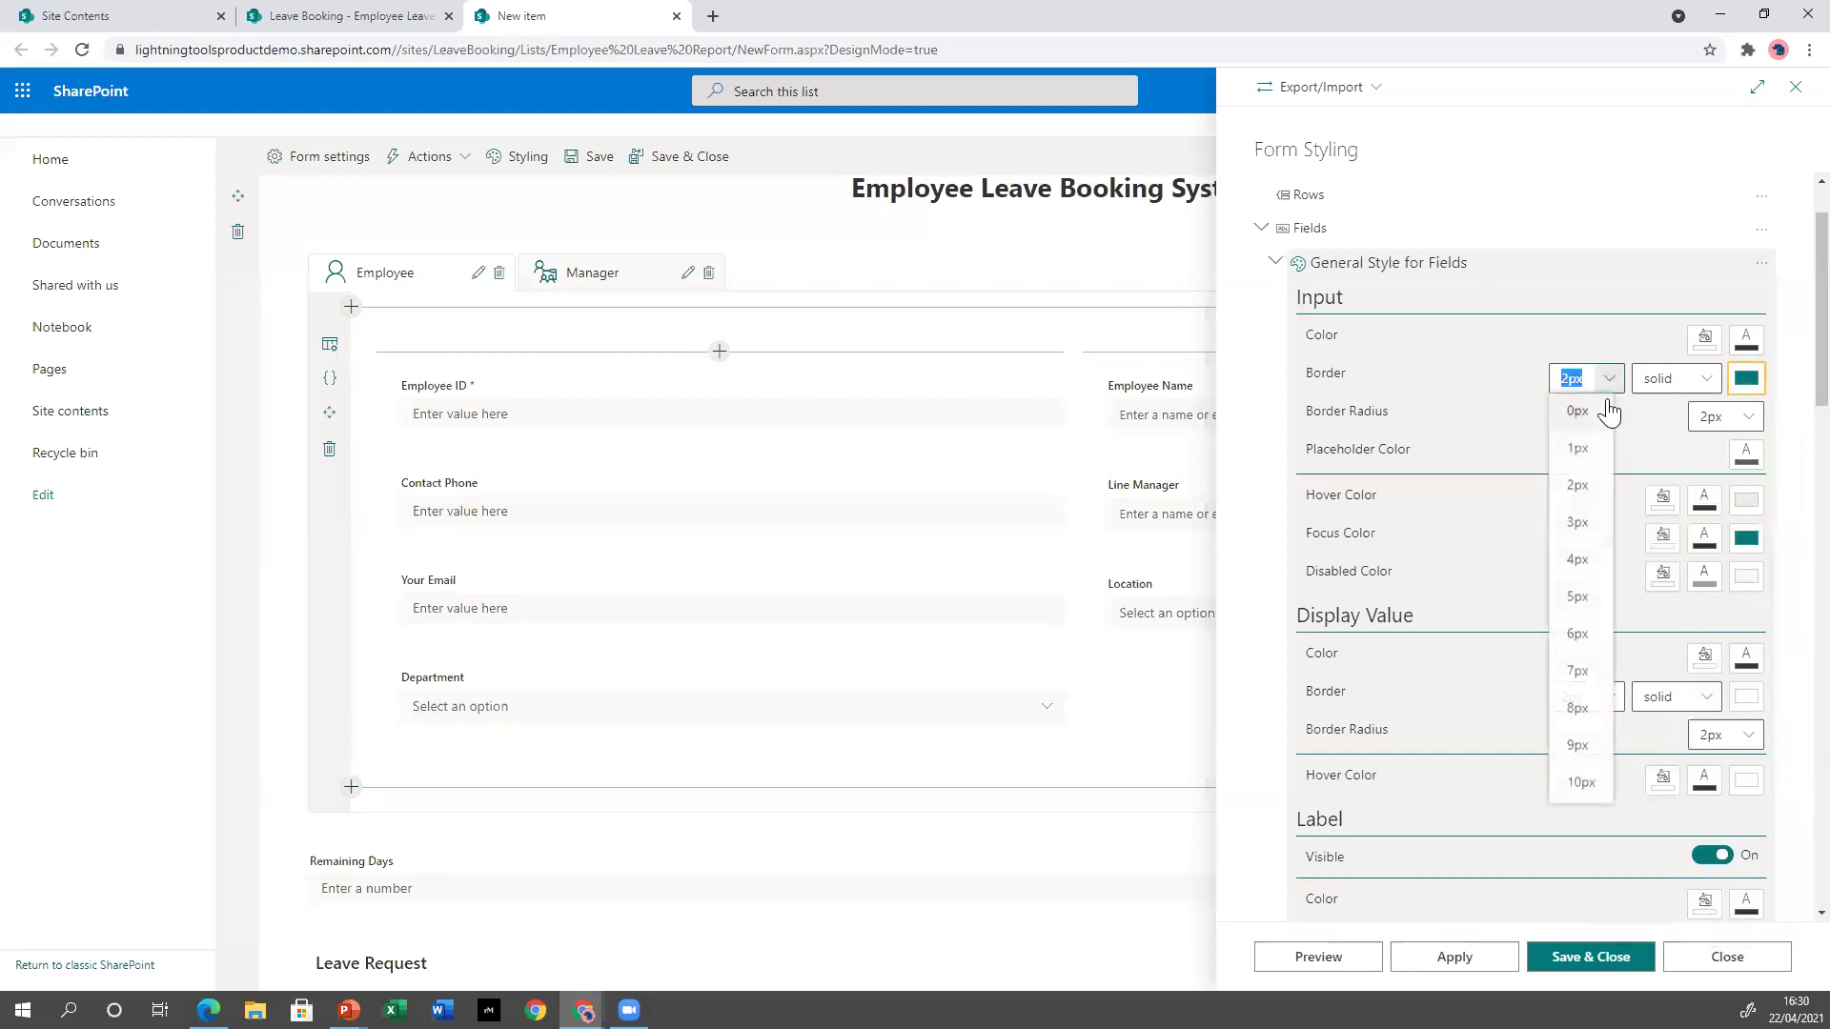
{"action": "left_click", "coordinate": [1578, 522]}
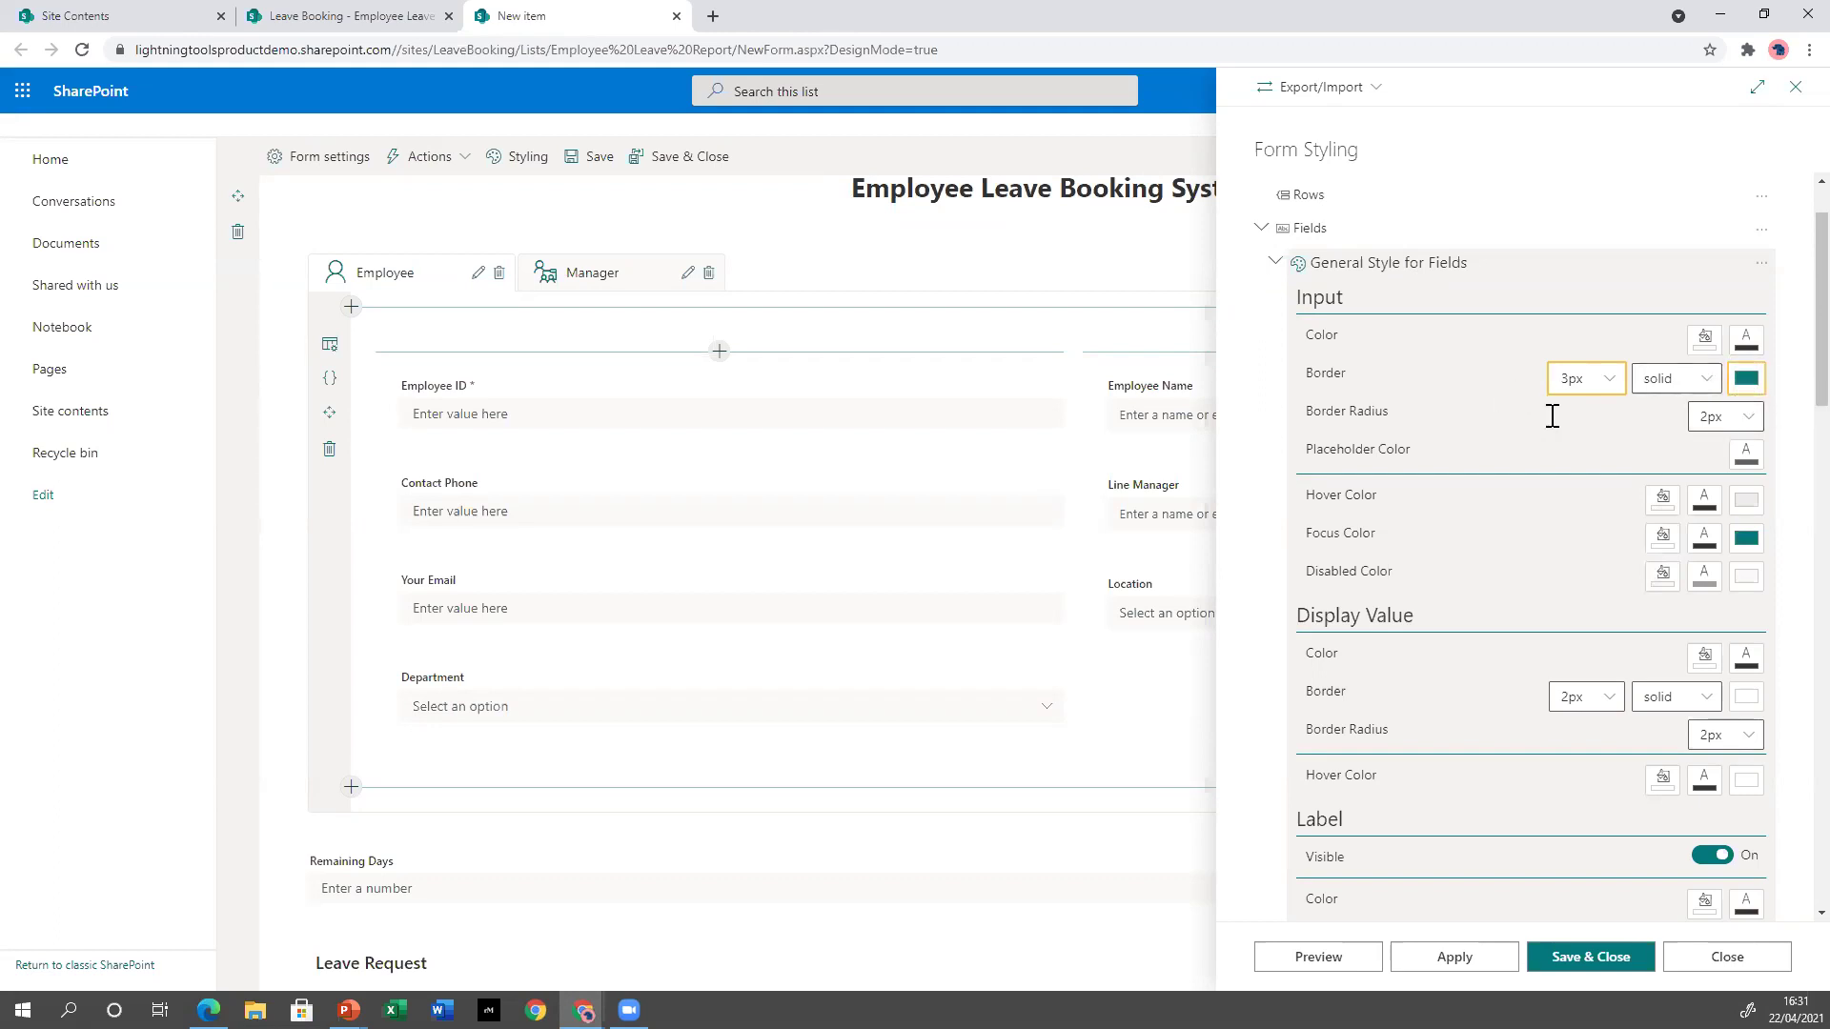
{"action": "left_click", "coordinate": [1746, 378]}
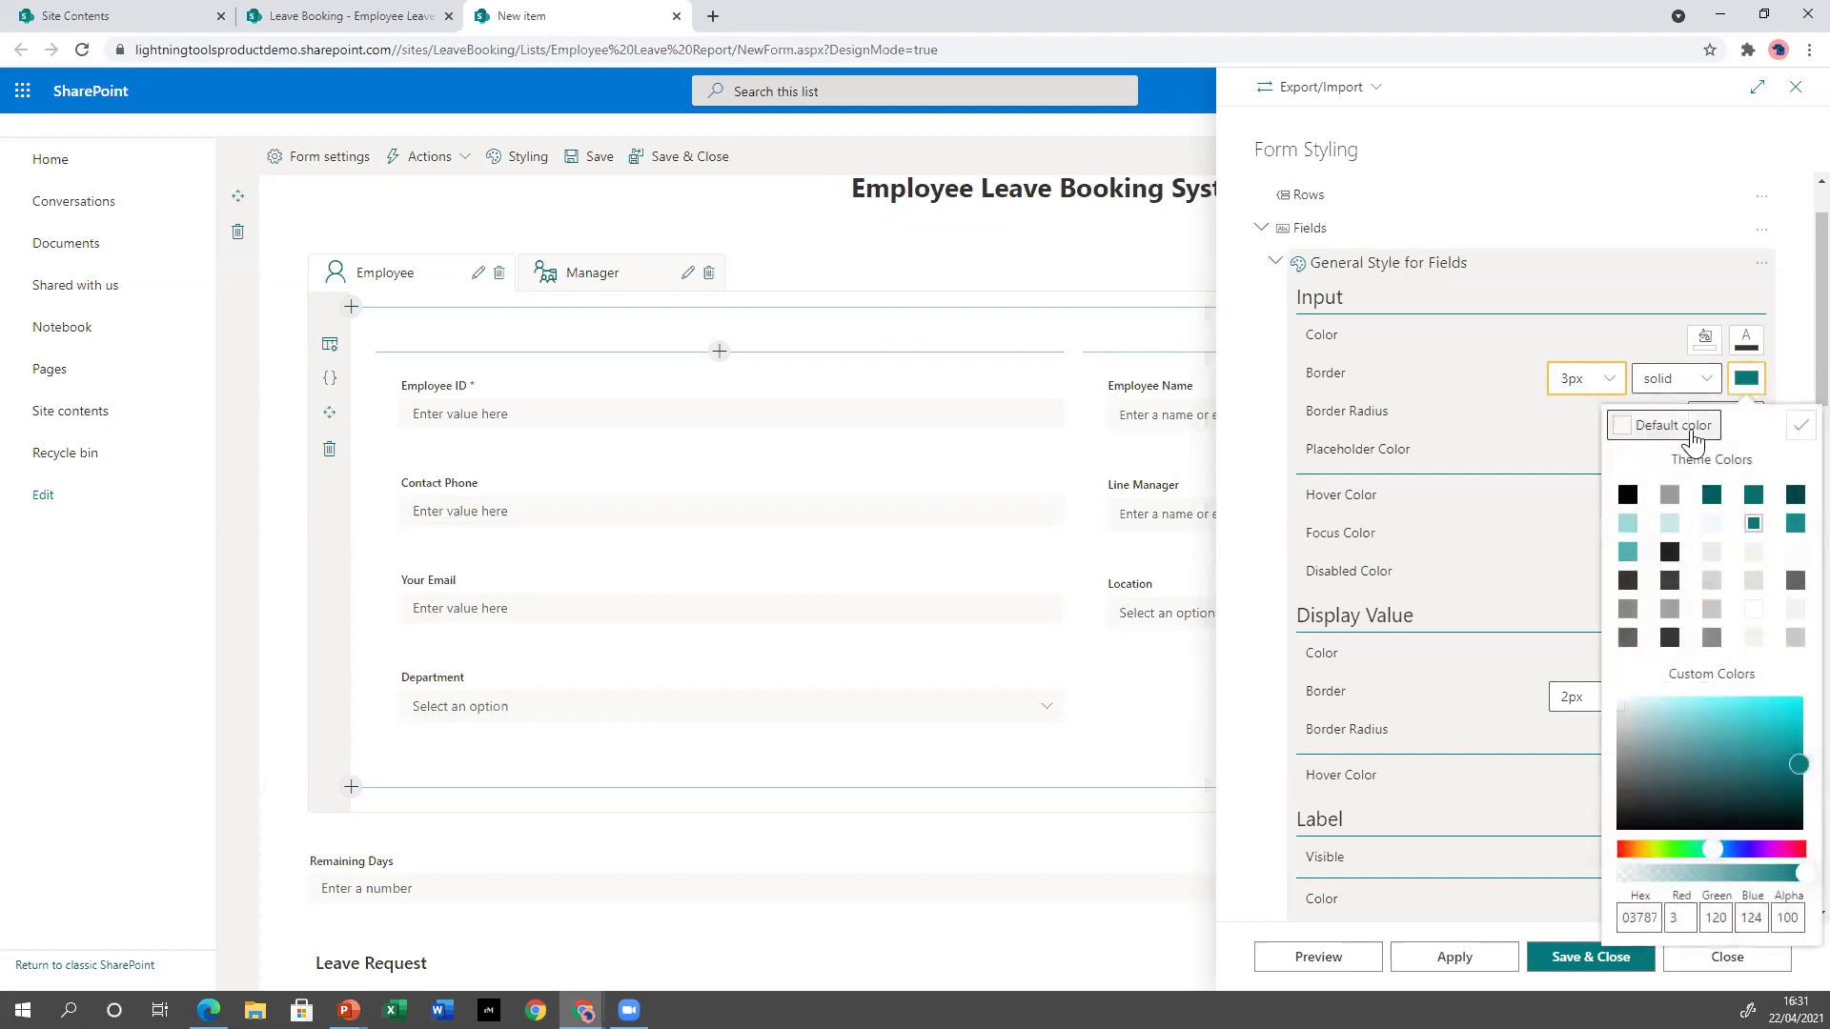
{"action": "left_click", "coordinate": [1693, 427]}
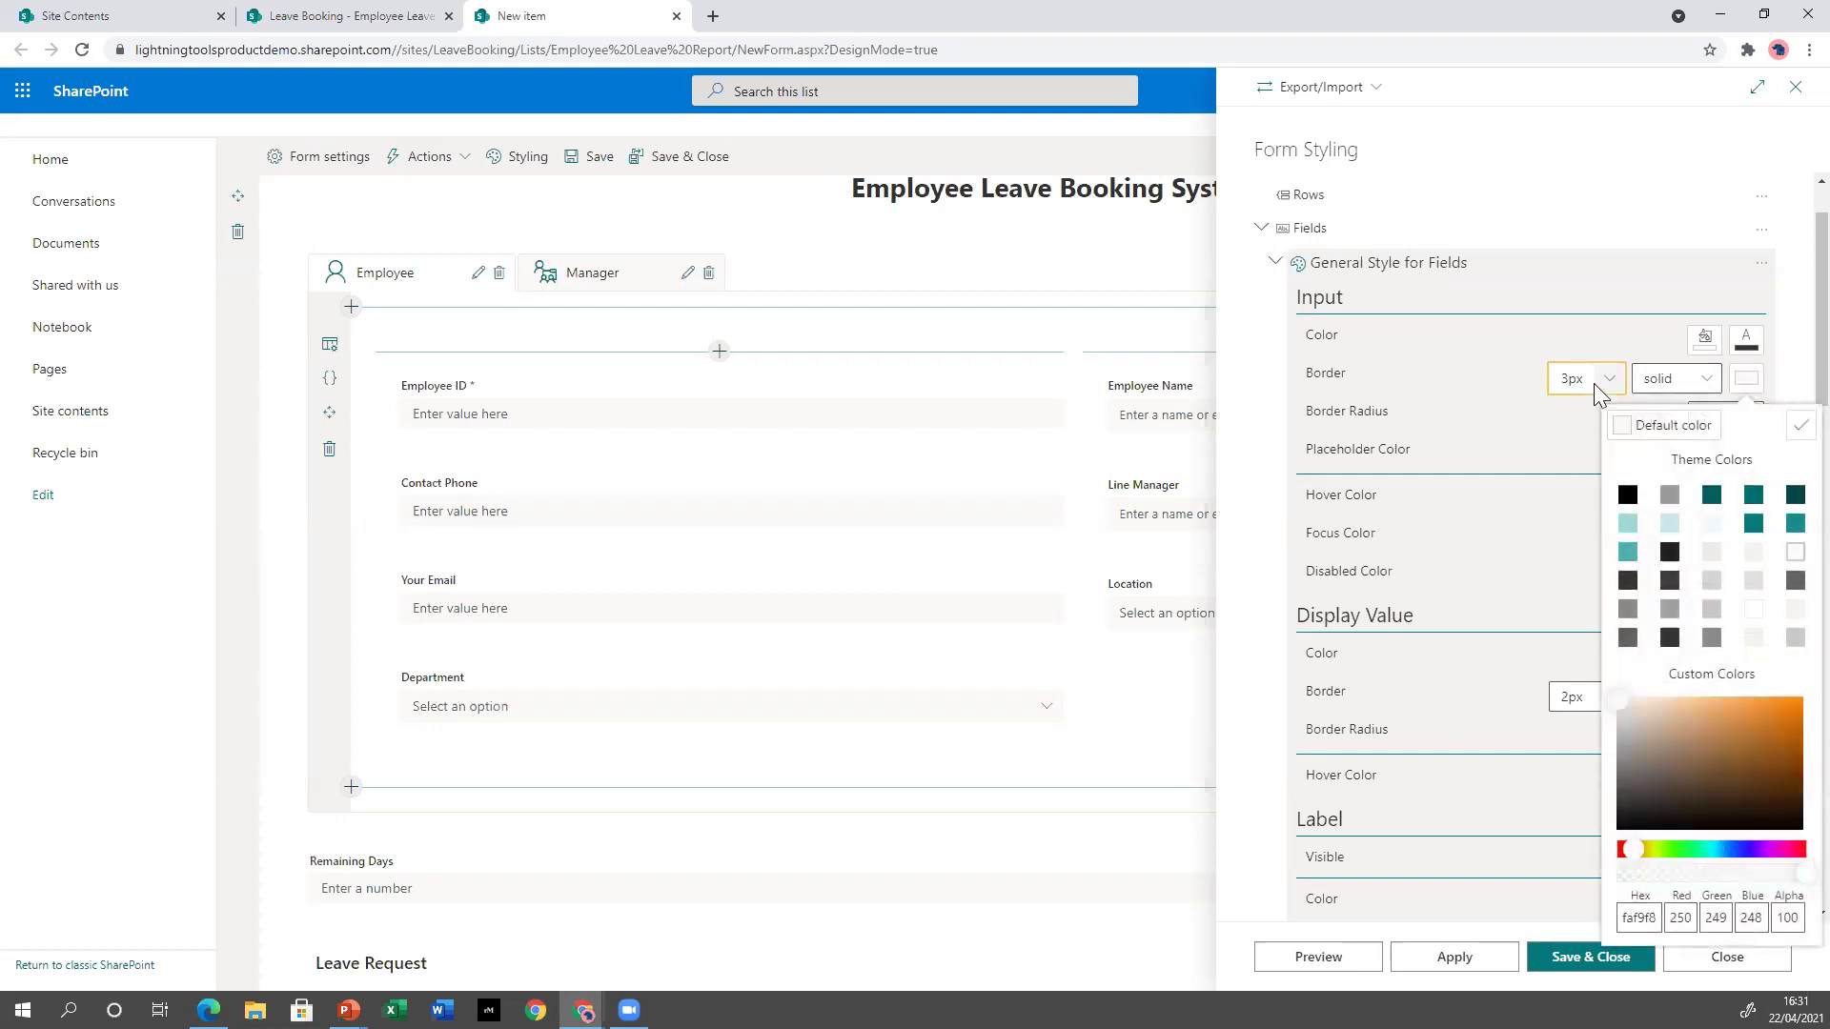
{"action": "left_click", "coordinate": [1591, 379]}
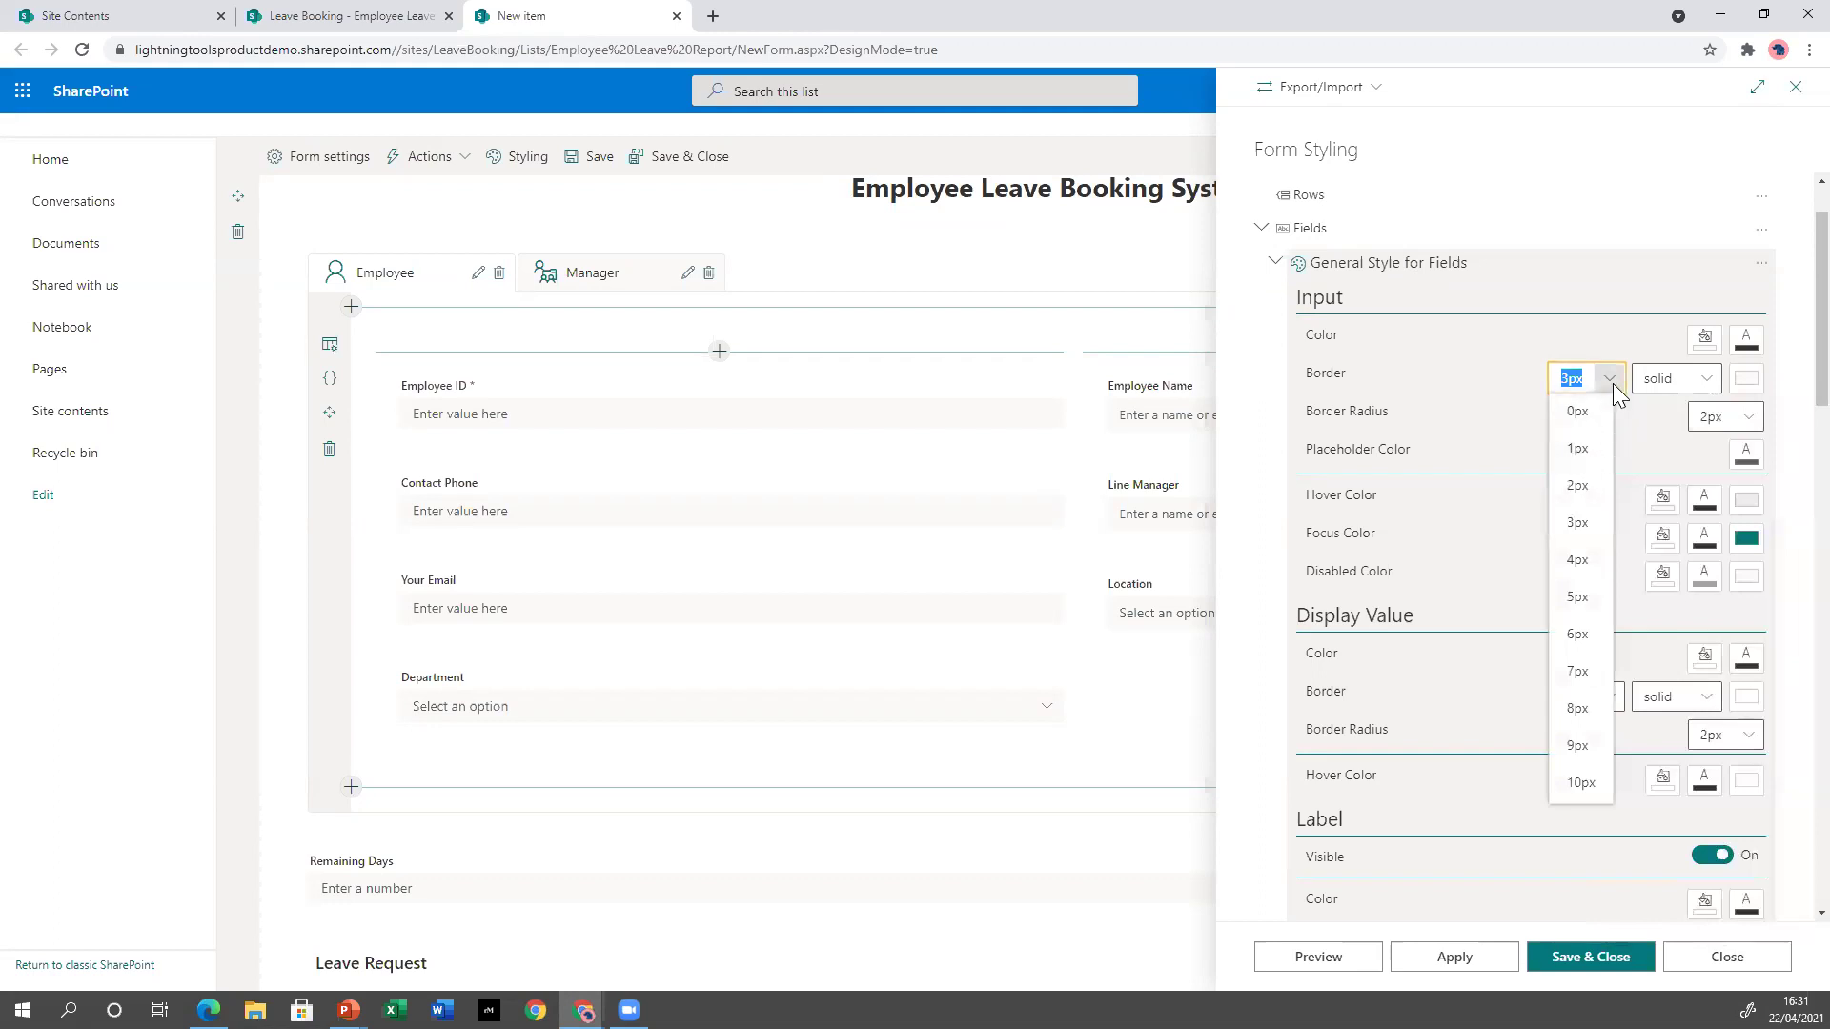
{"action": "left_click", "coordinate": [1584, 488]}
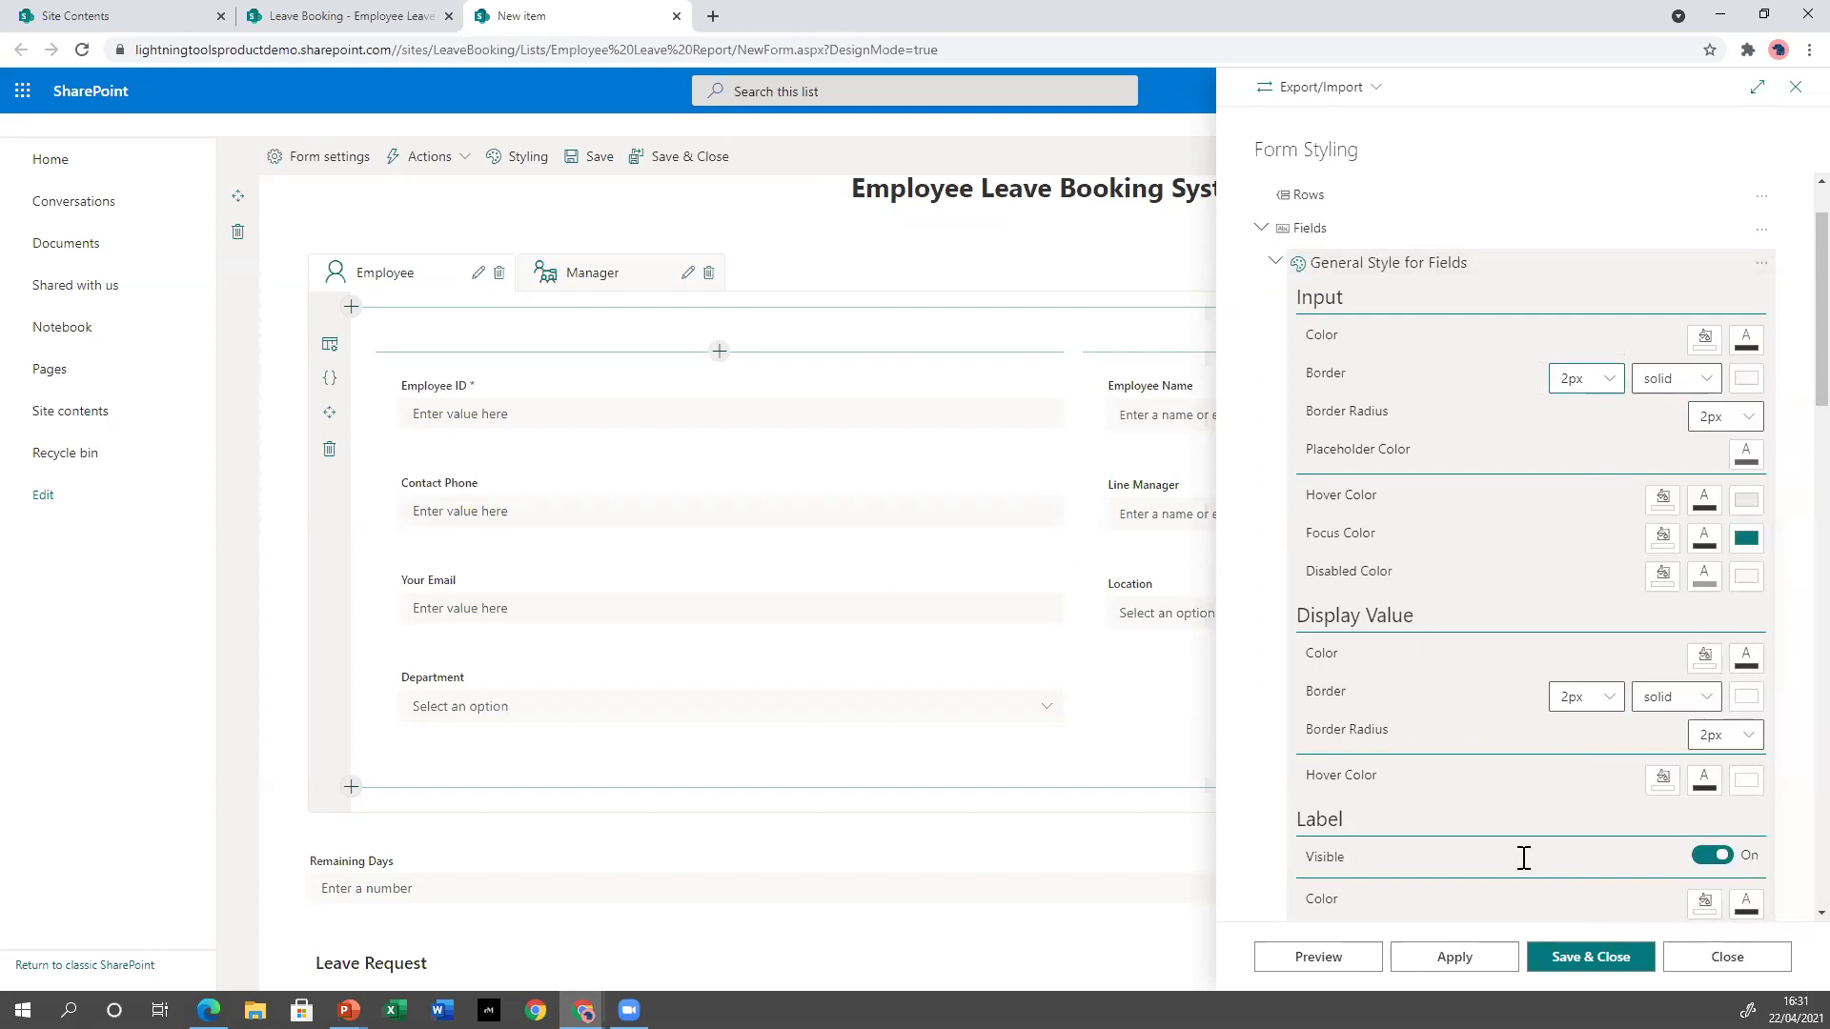
Set the field labels to teal with a 10.5pt font and apply the style.
{"action": "scroll", "coordinate": [1525, 858], "scroll_direction": "down", "scroll_amount": 3}
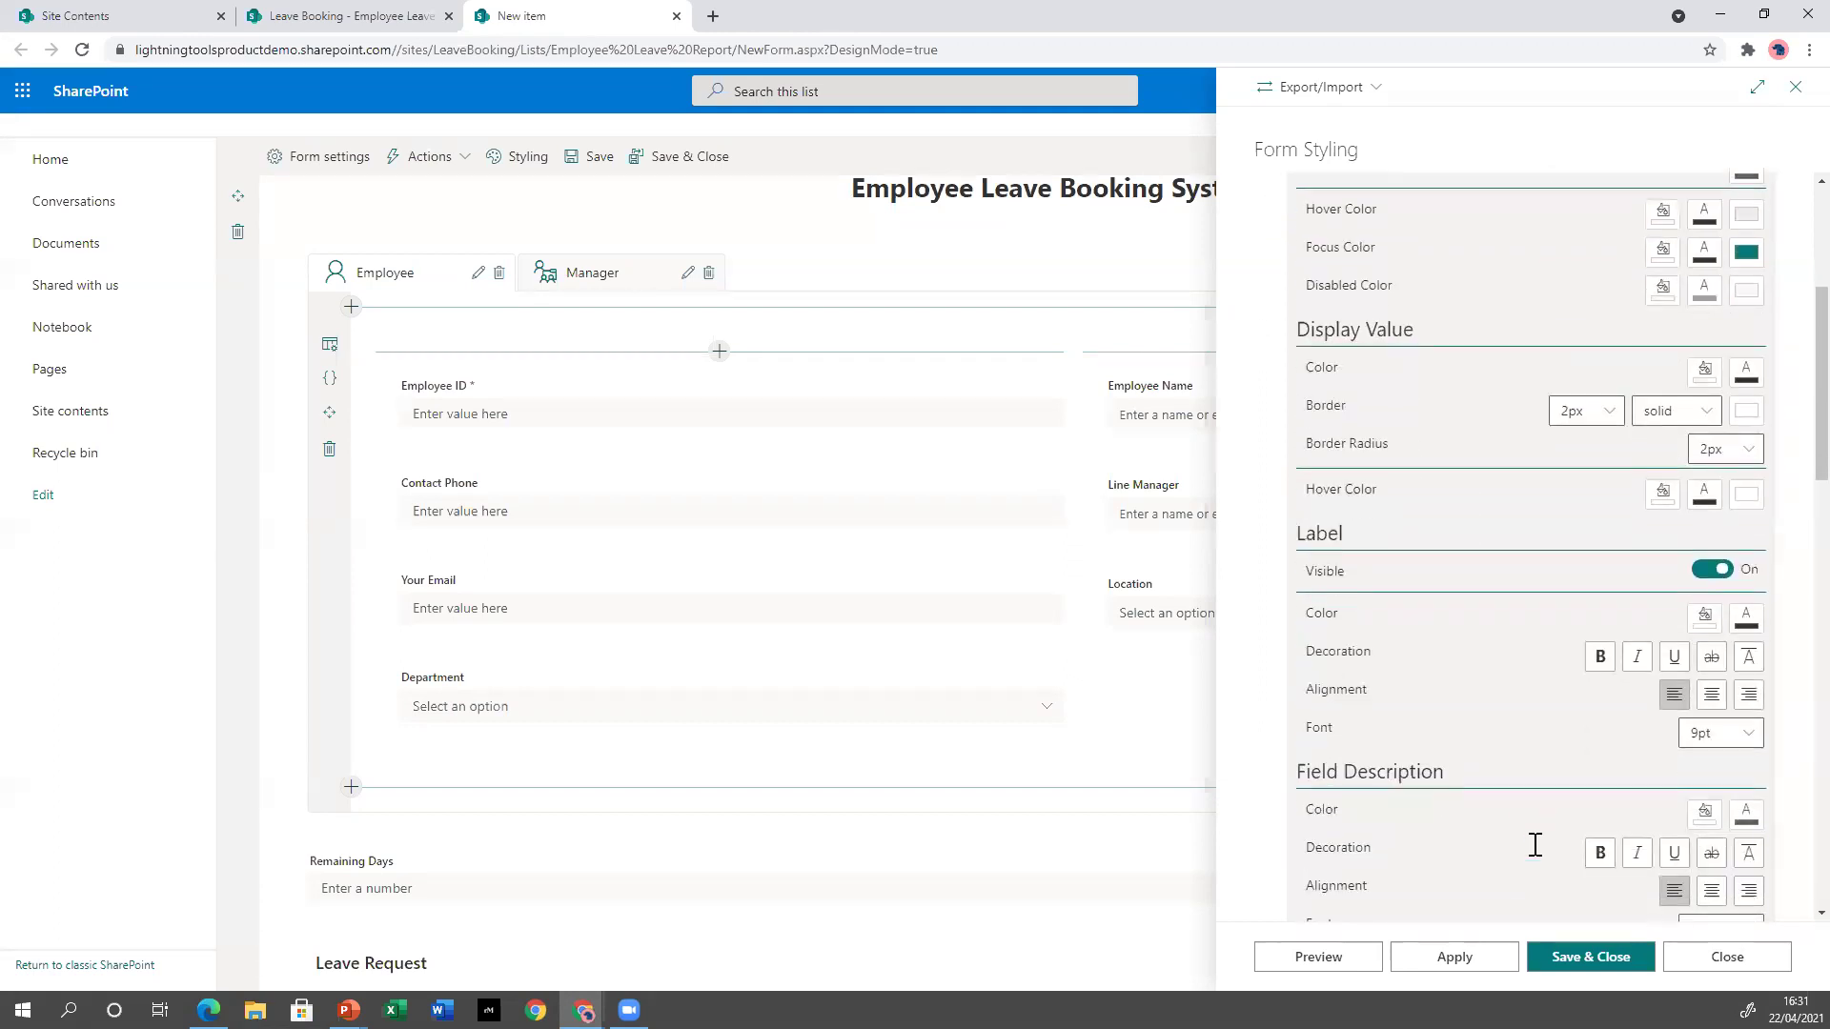
{"action": "scroll", "coordinate": [1531, 843], "scroll_direction": "down", "scroll_amount": 1}
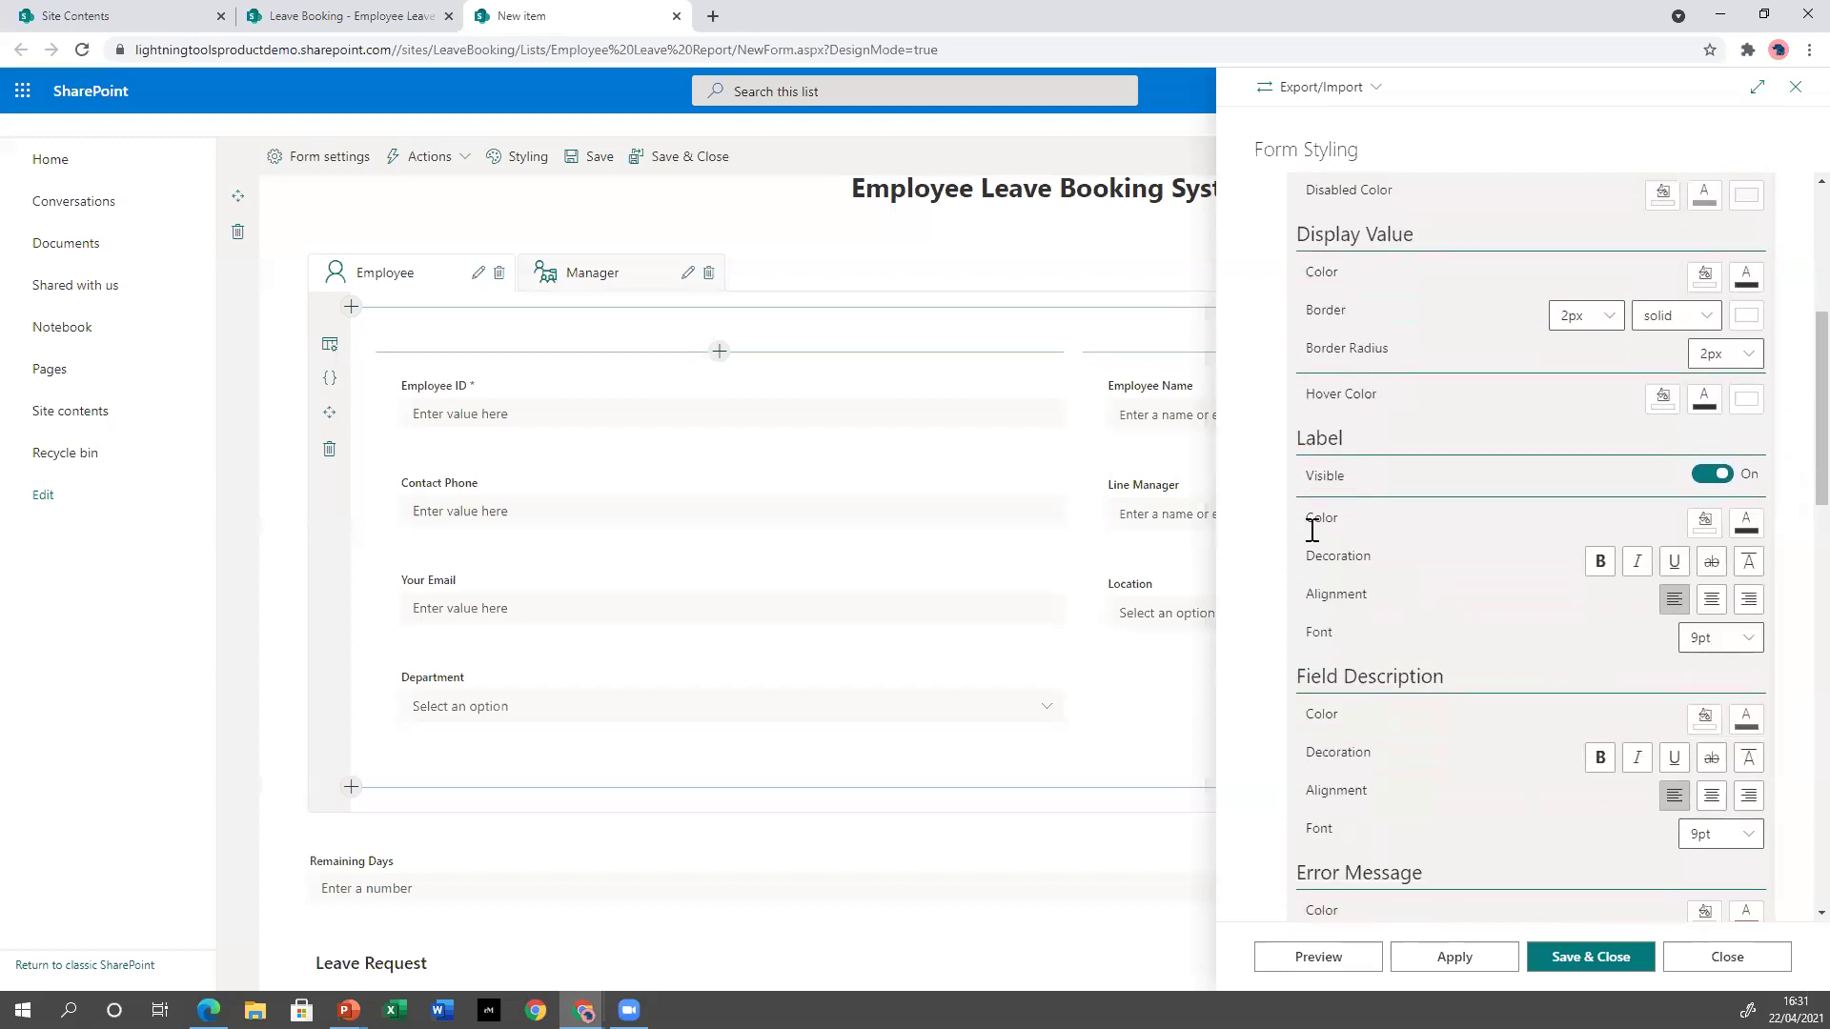
{"action": "left_click", "coordinate": [1746, 524]}
{"action": "left_click", "coordinate": [1651, 503]}
{"action": "left_click", "coordinate": [1697, 405]}
{"action": "left_click", "coordinate": [1746, 641]}
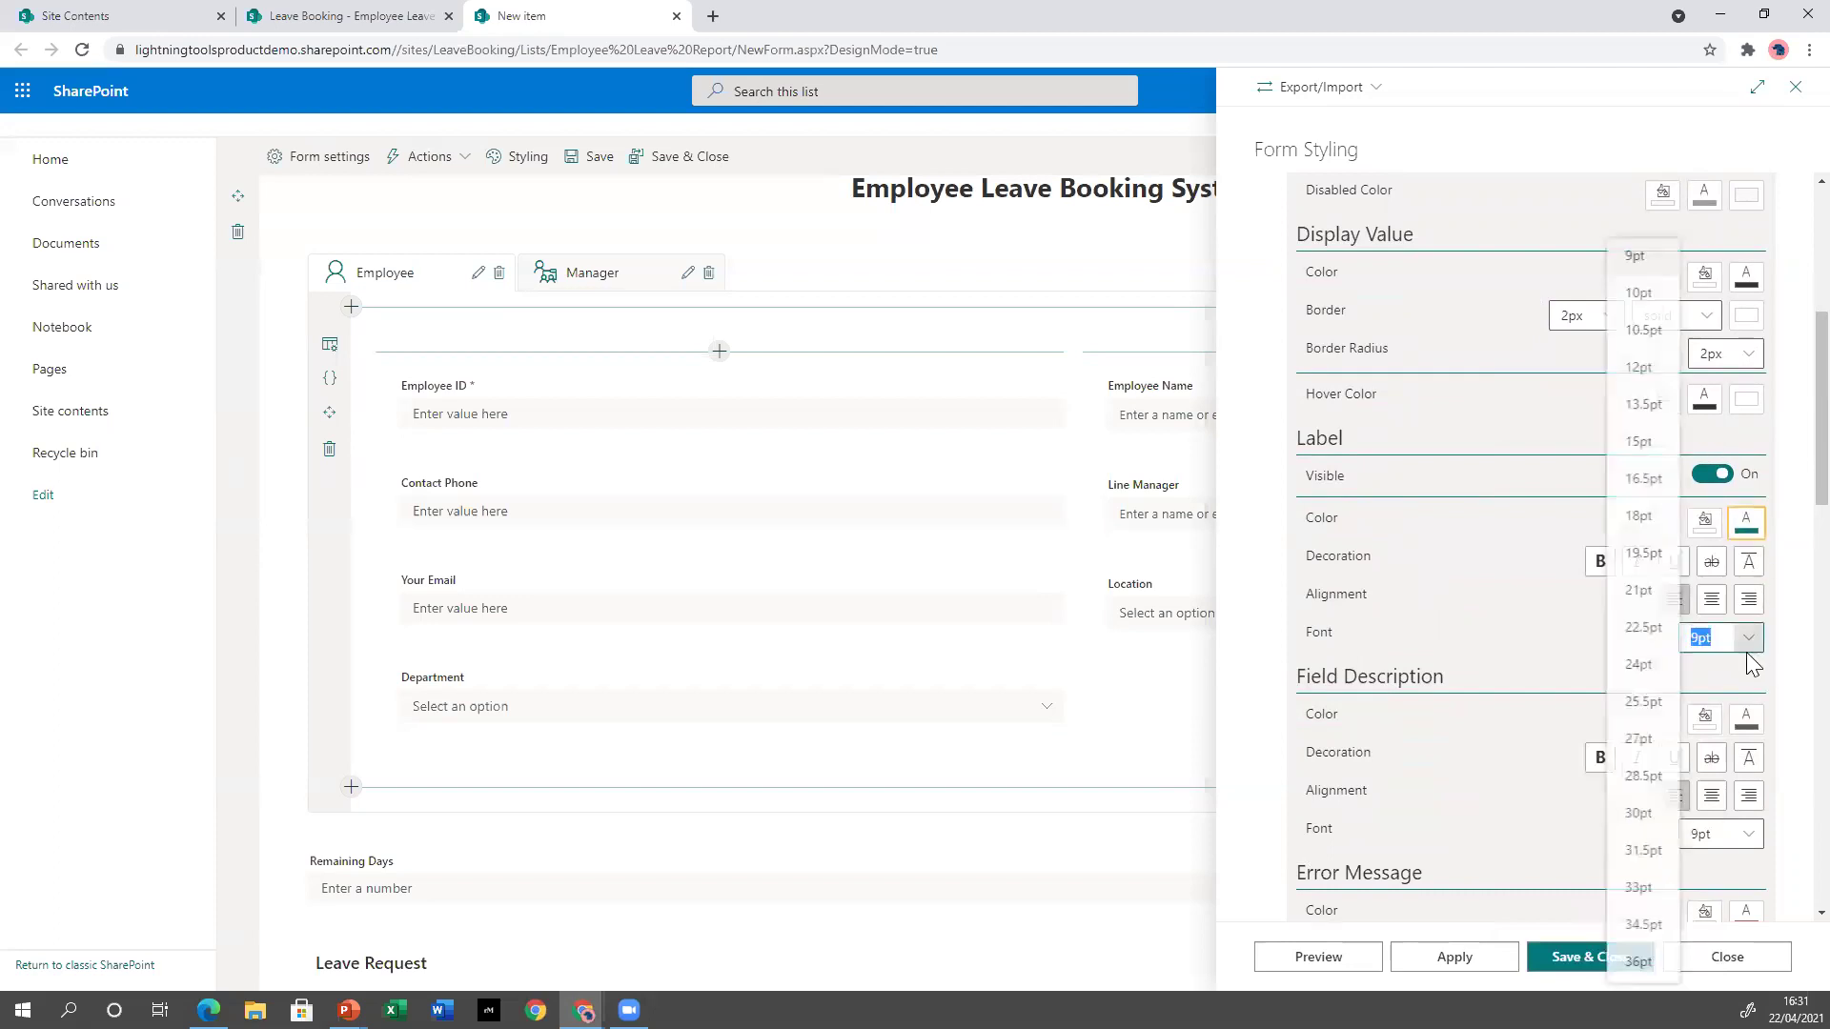
{"action": "left_click", "coordinate": [1640, 330]}
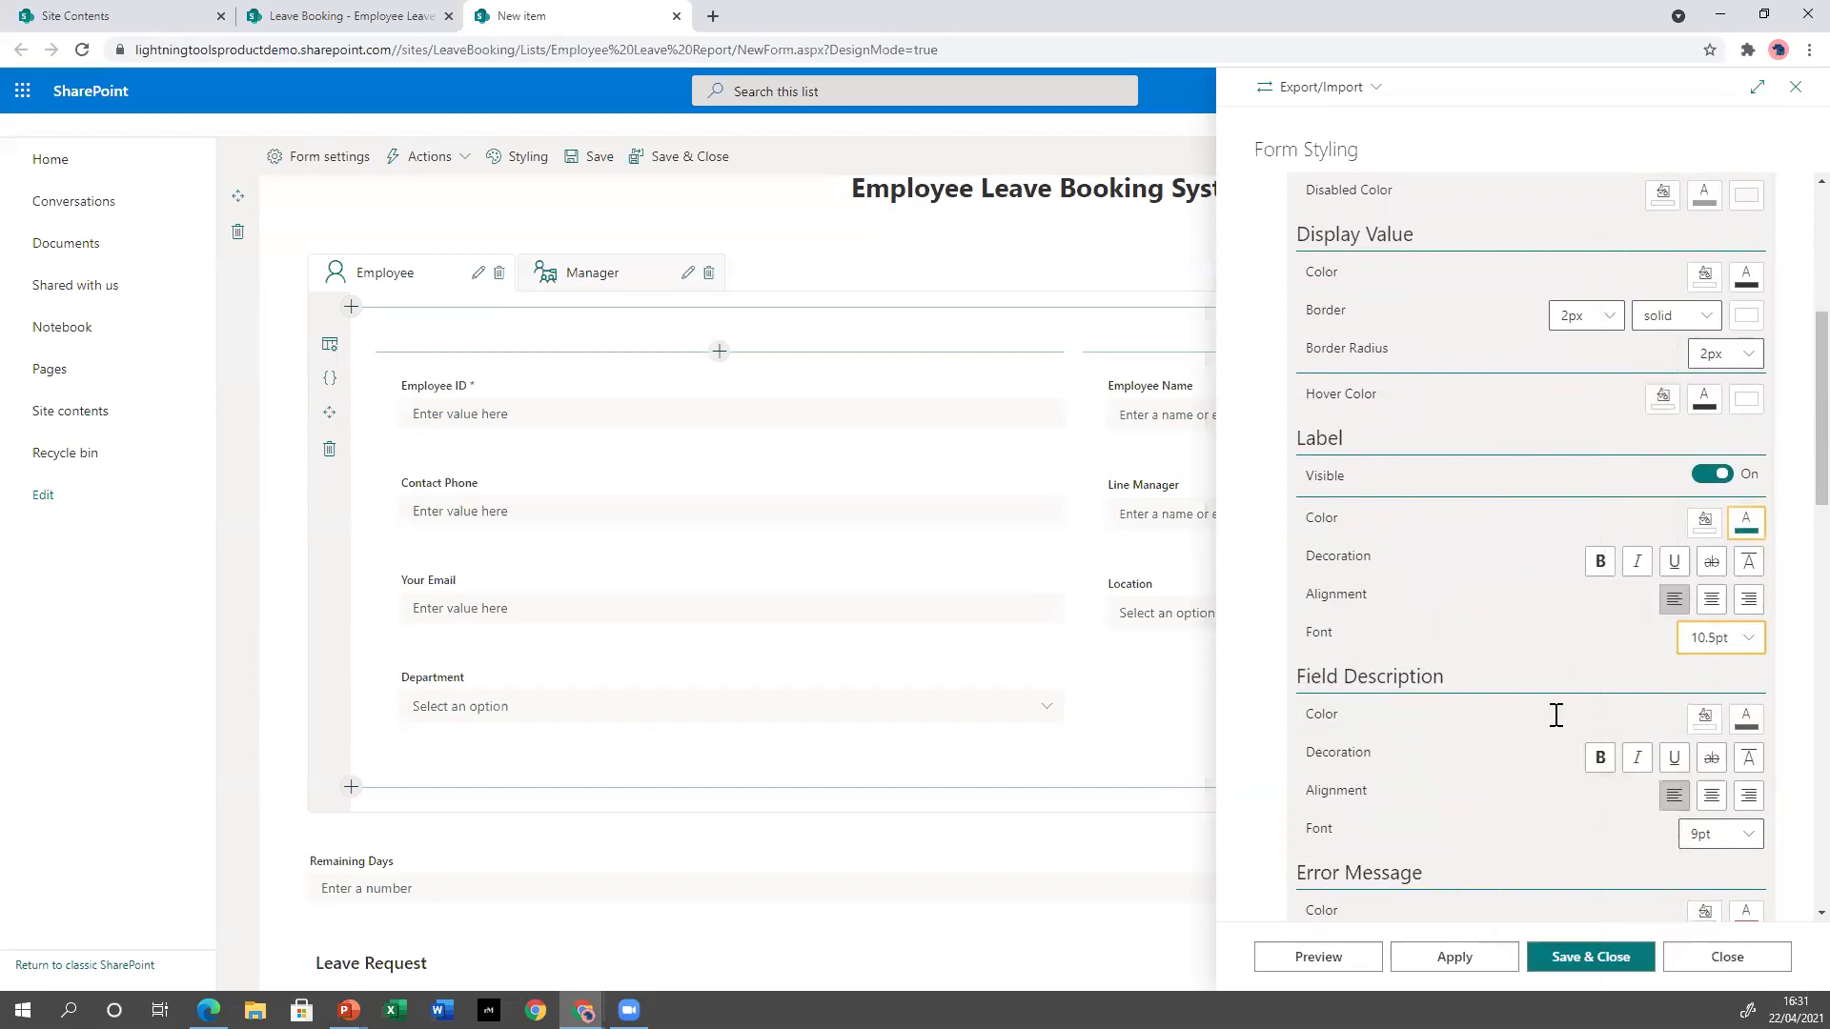
{"action": "left_click", "coordinate": [1497, 961]}
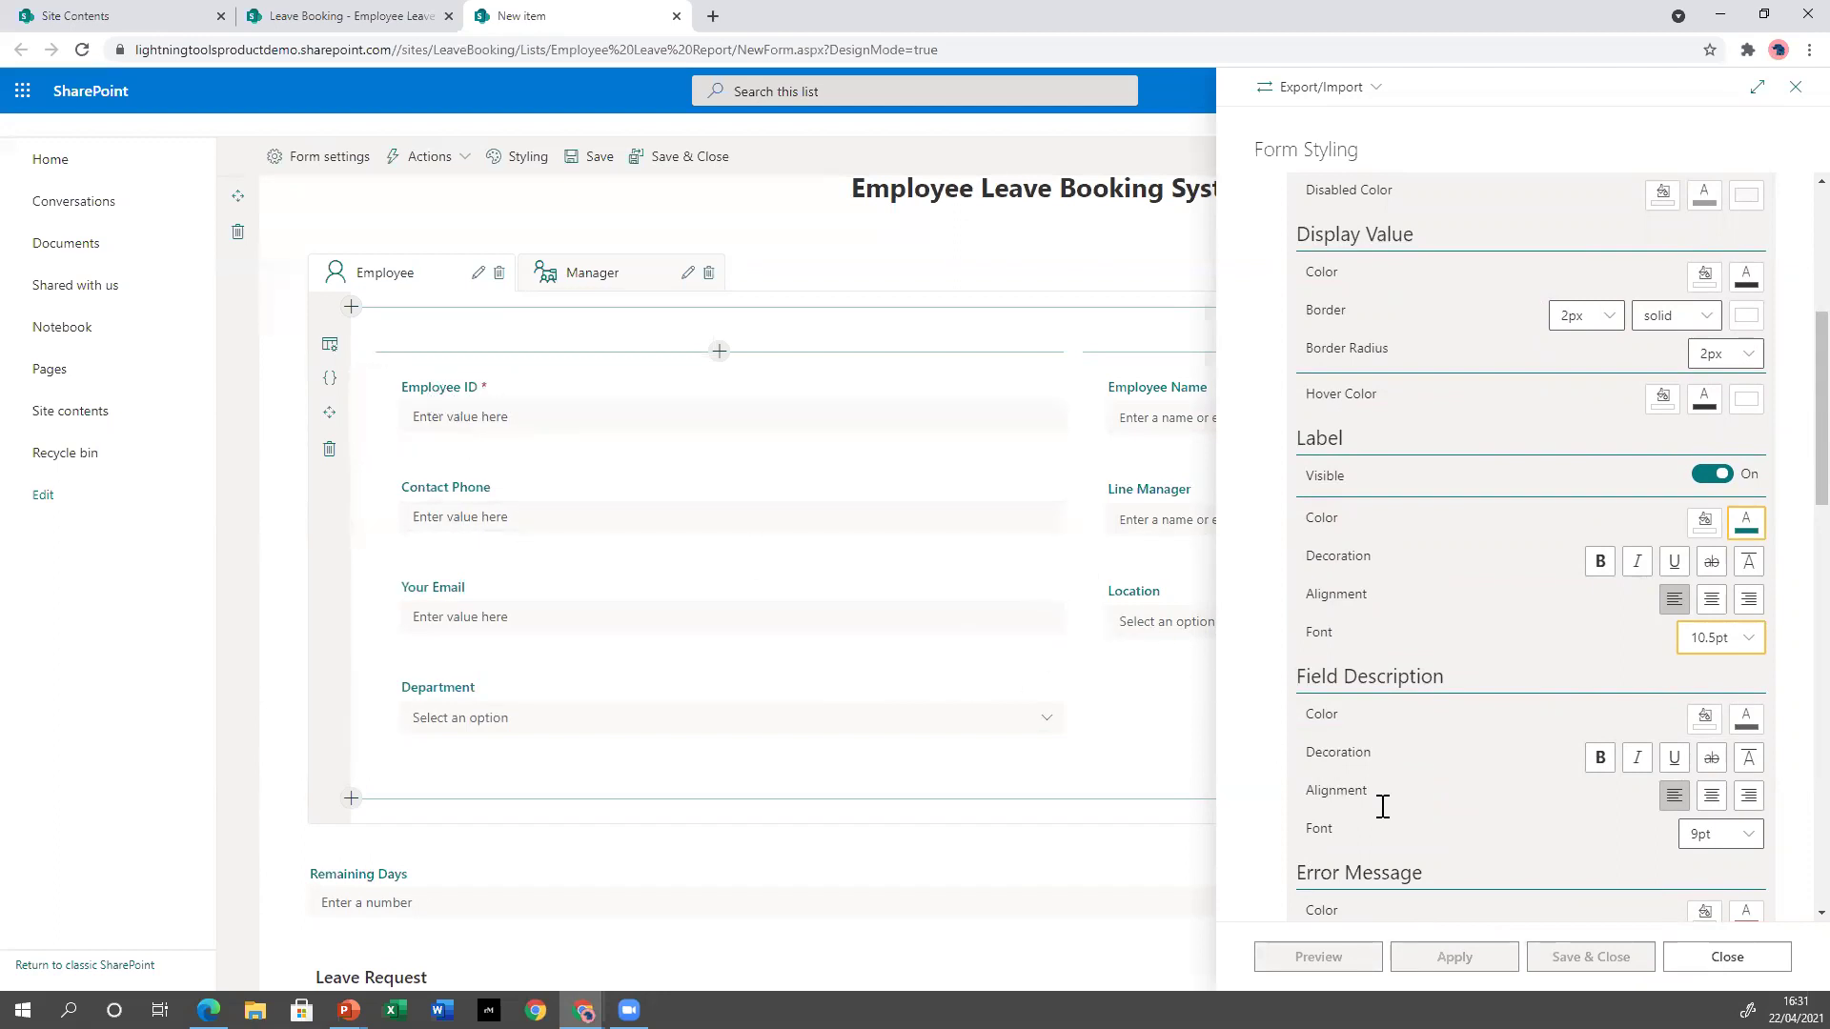
Collapse Fields and add a Your Email style named 'Style for Your Contact Details'.
{"action": "scroll", "coordinate": [1427, 637], "scroll_direction": "up", "scroll_amount": 2}
{"action": "scroll", "coordinate": [1426, 636], "scroll_direction": "up", "scroll_amount": 3}
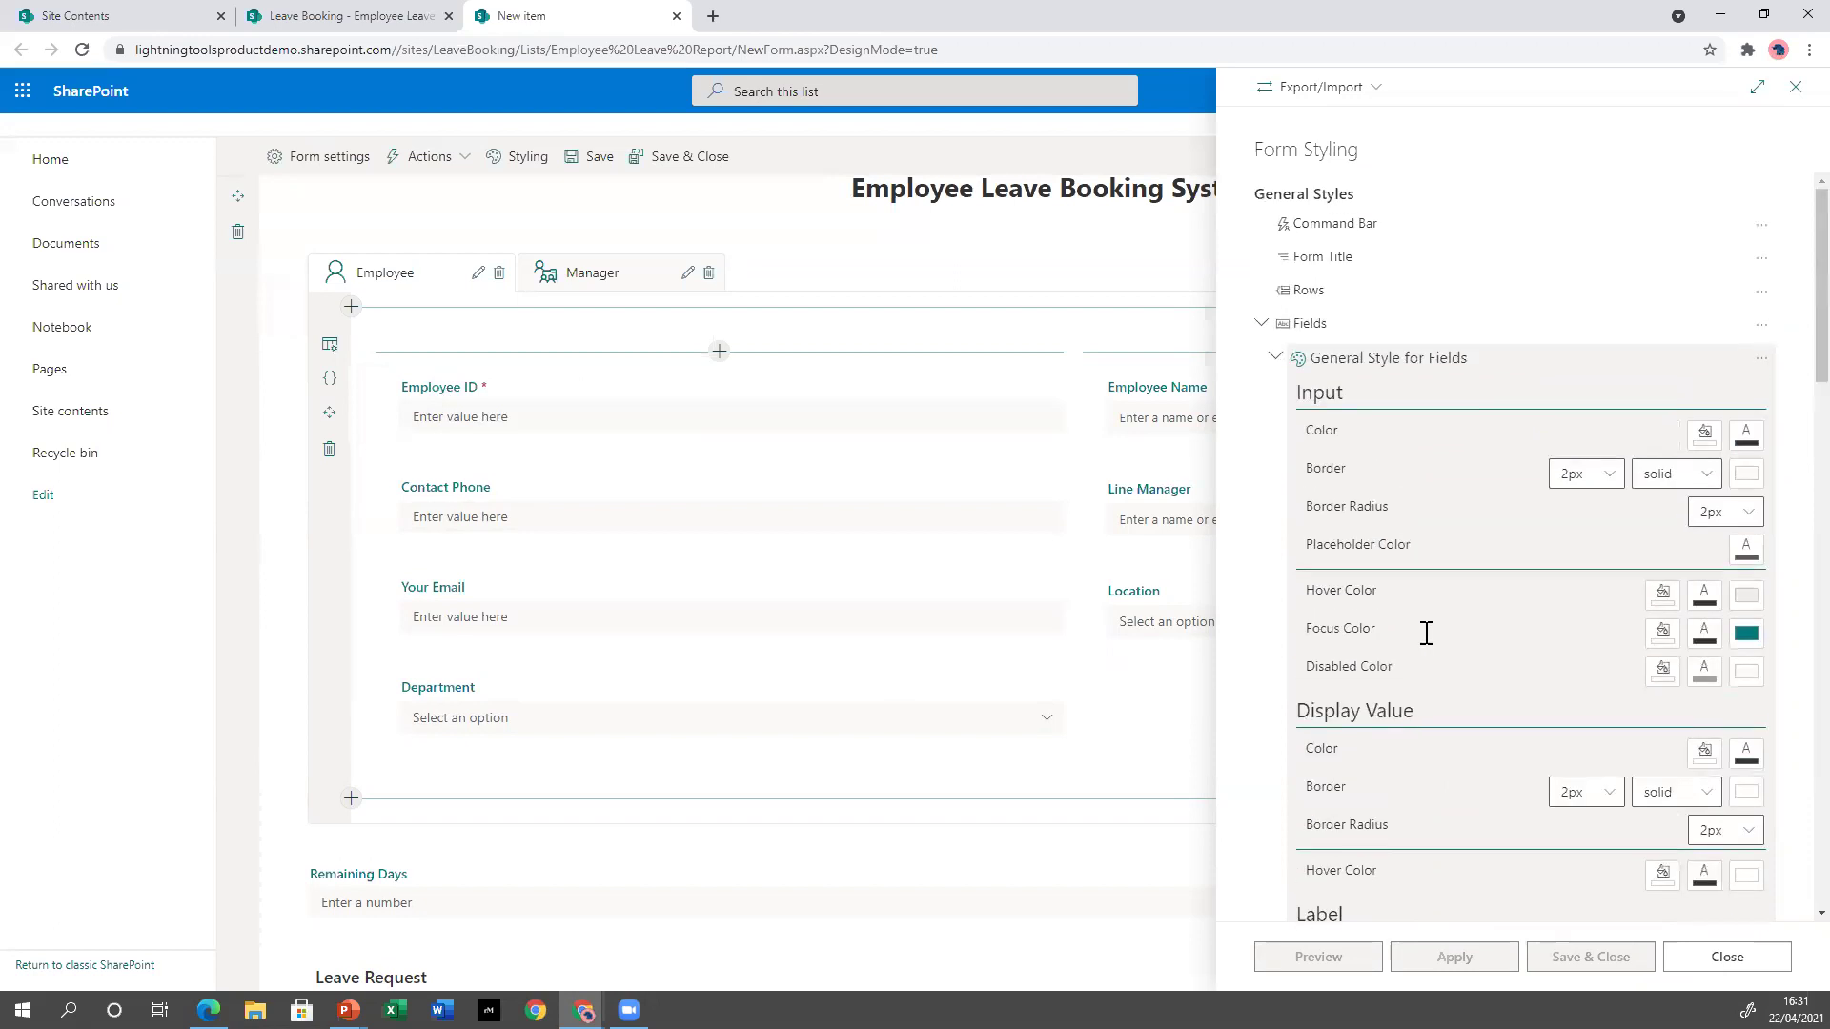
{"action": "left_click", "coordinate": [1264, 326]}
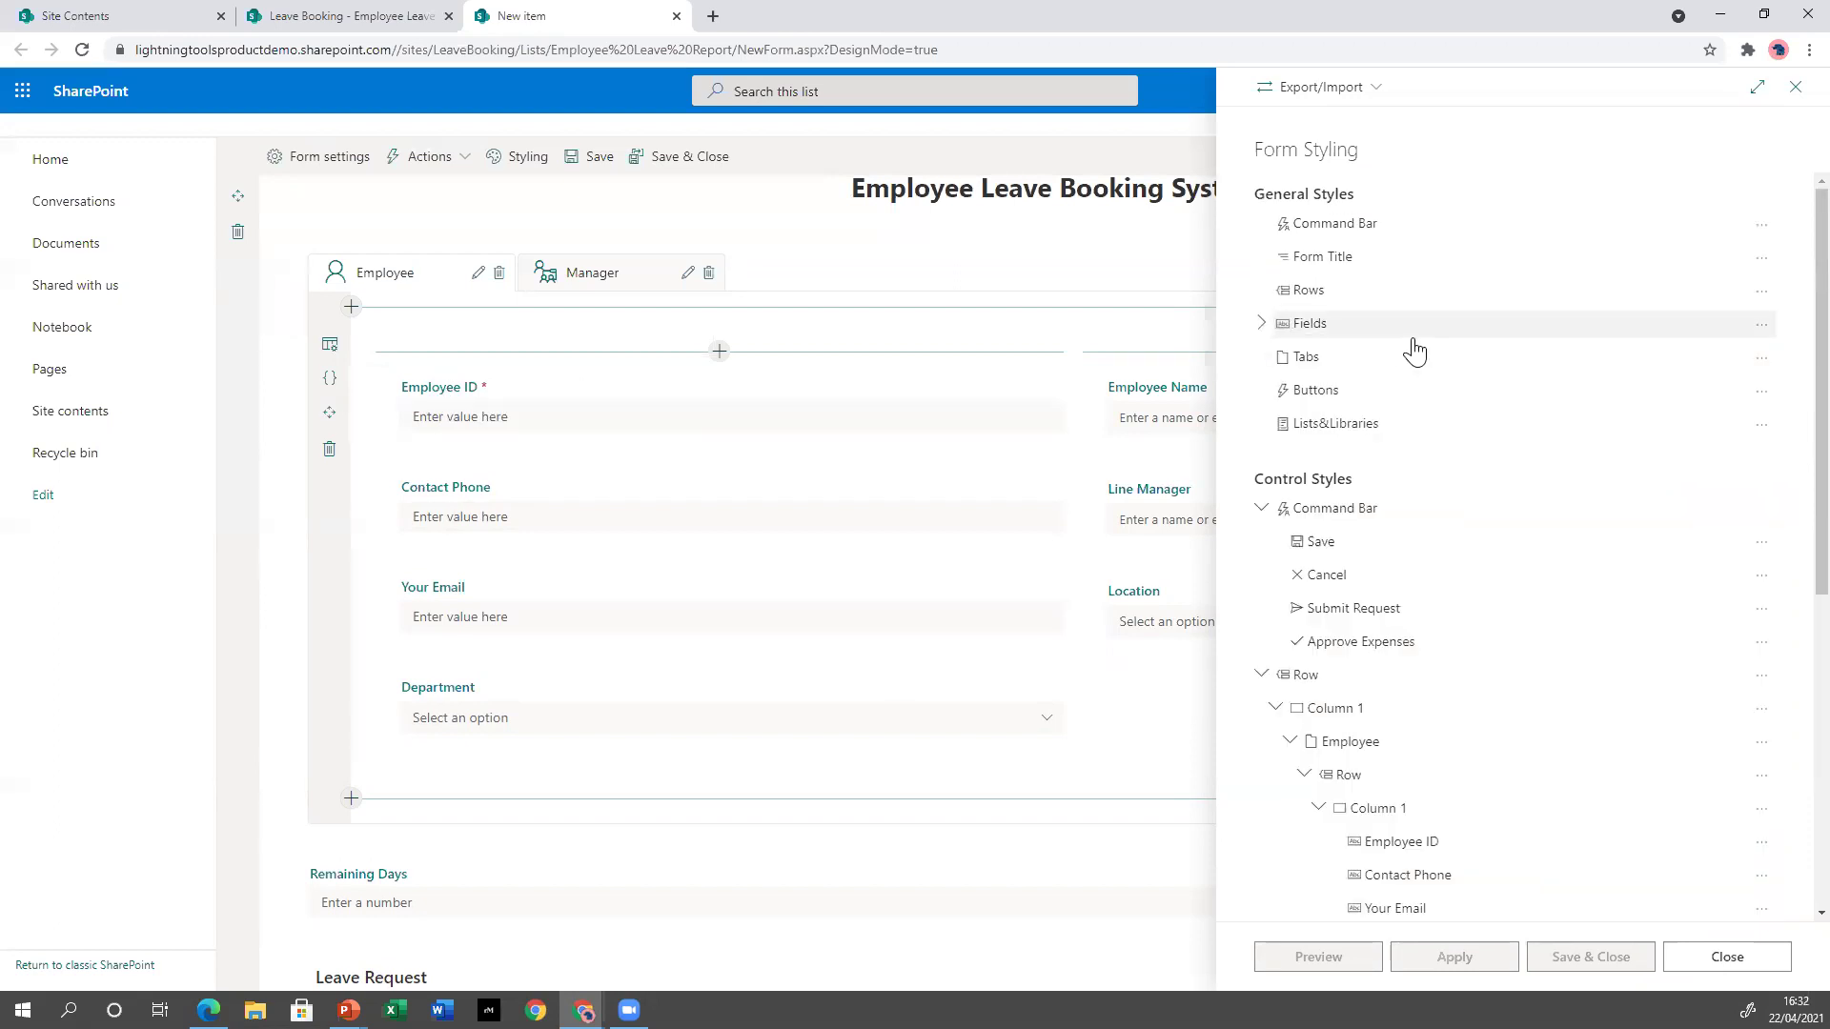
{"action": "scroll", "coordinate": [1409, 486], "scroll_direction": "down", "scroll_amount": 4}
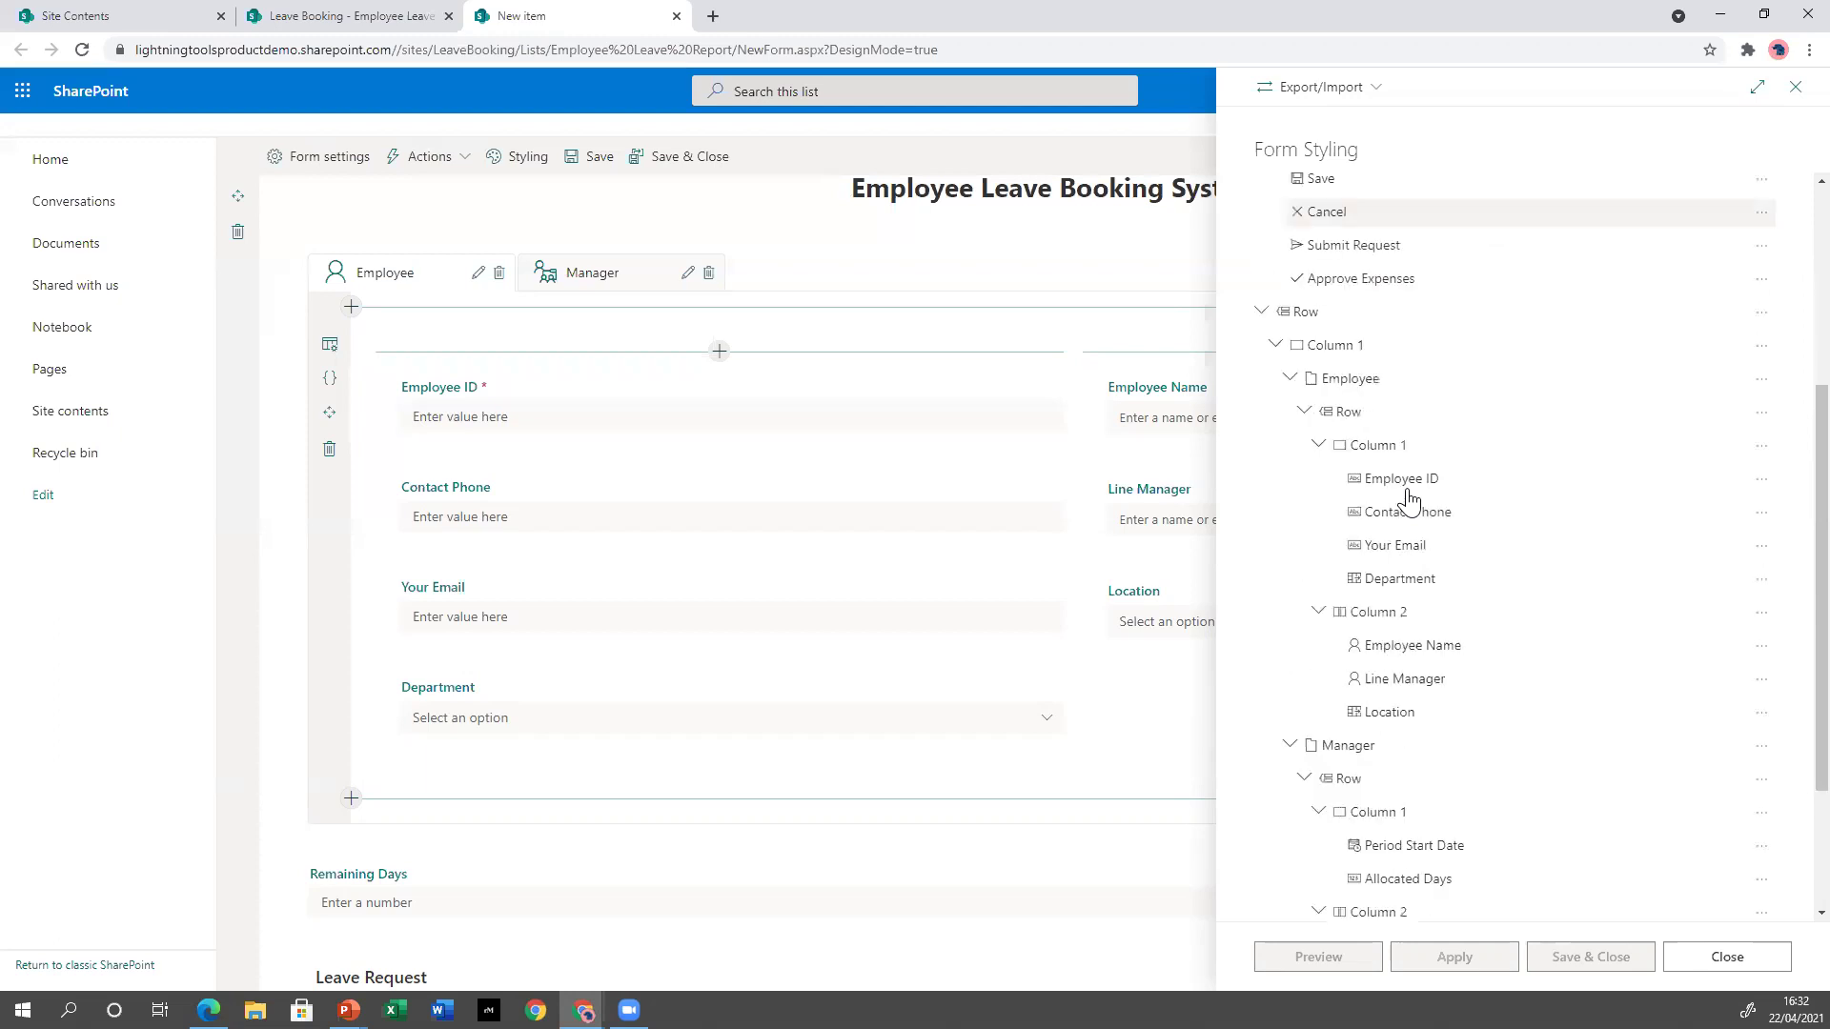
{"action": "scroll", "coordinate": [1430, 558], "scroll_direction": "down", "scroll_amount": 2}
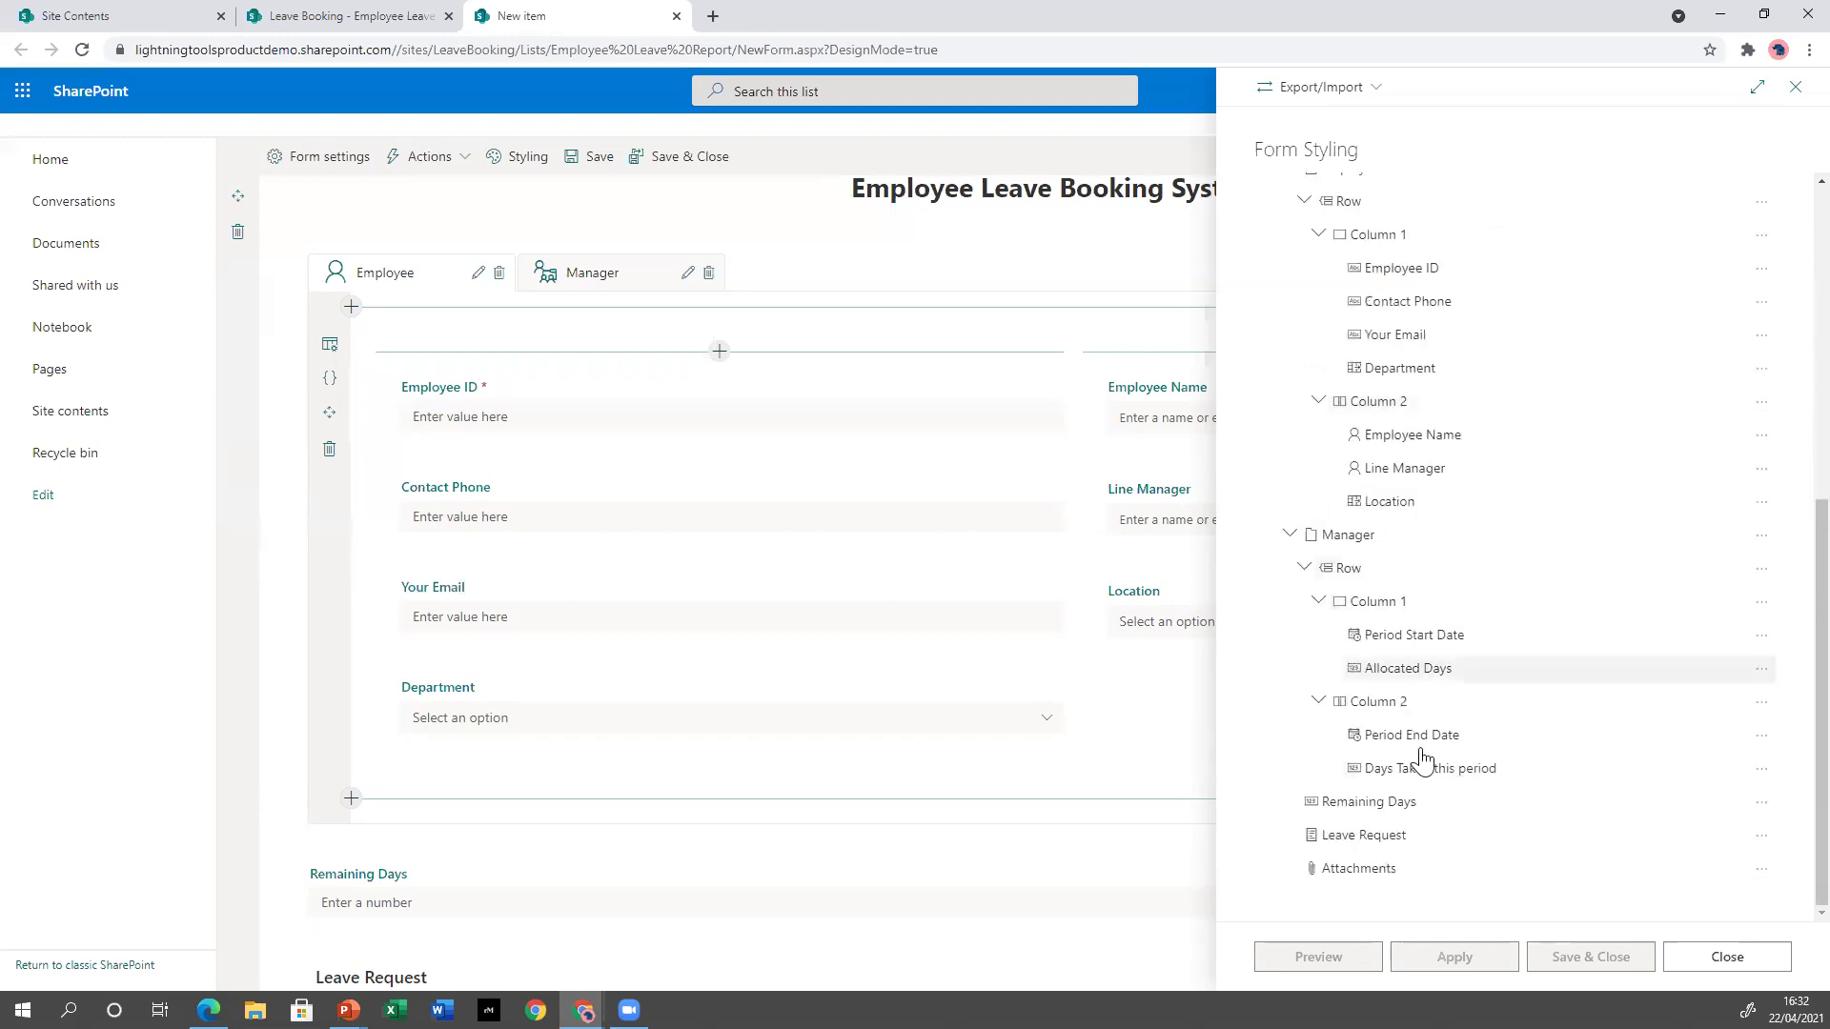
{"action": "left_click", "coordinate": [1760, 344]}
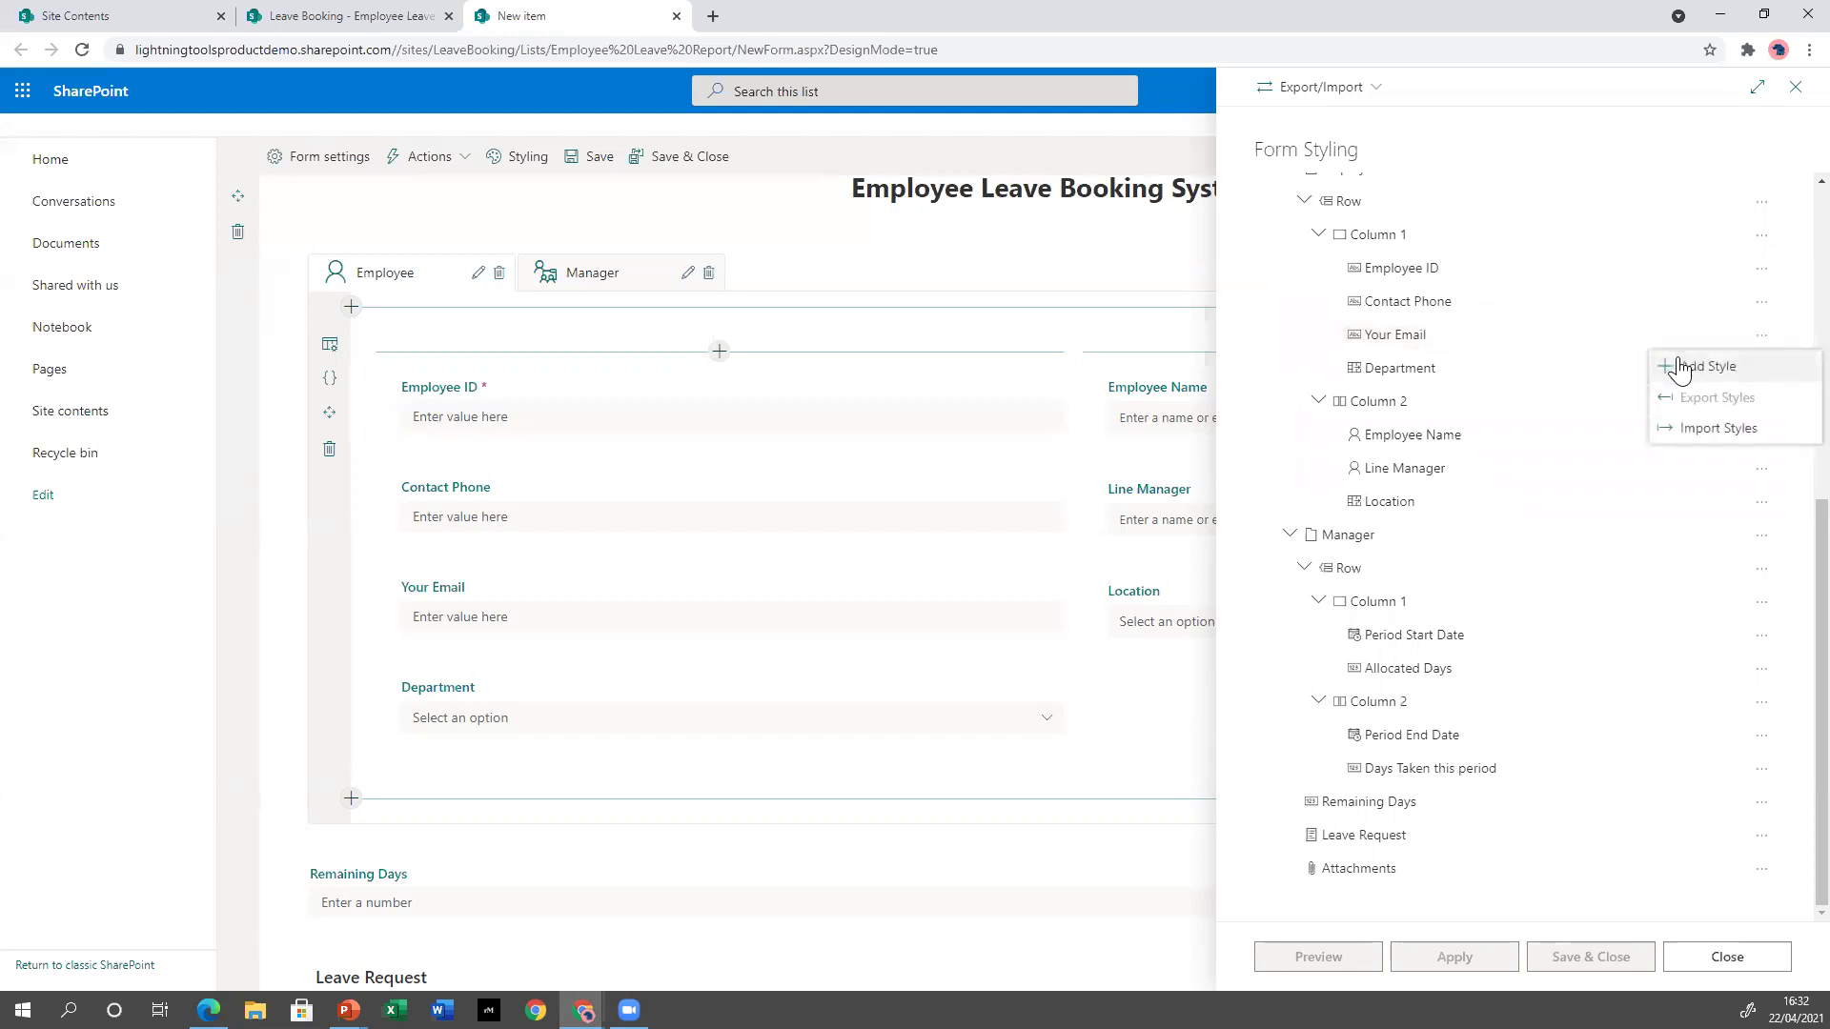
{"action": "left_click", "coordinate": [1708, 372]}
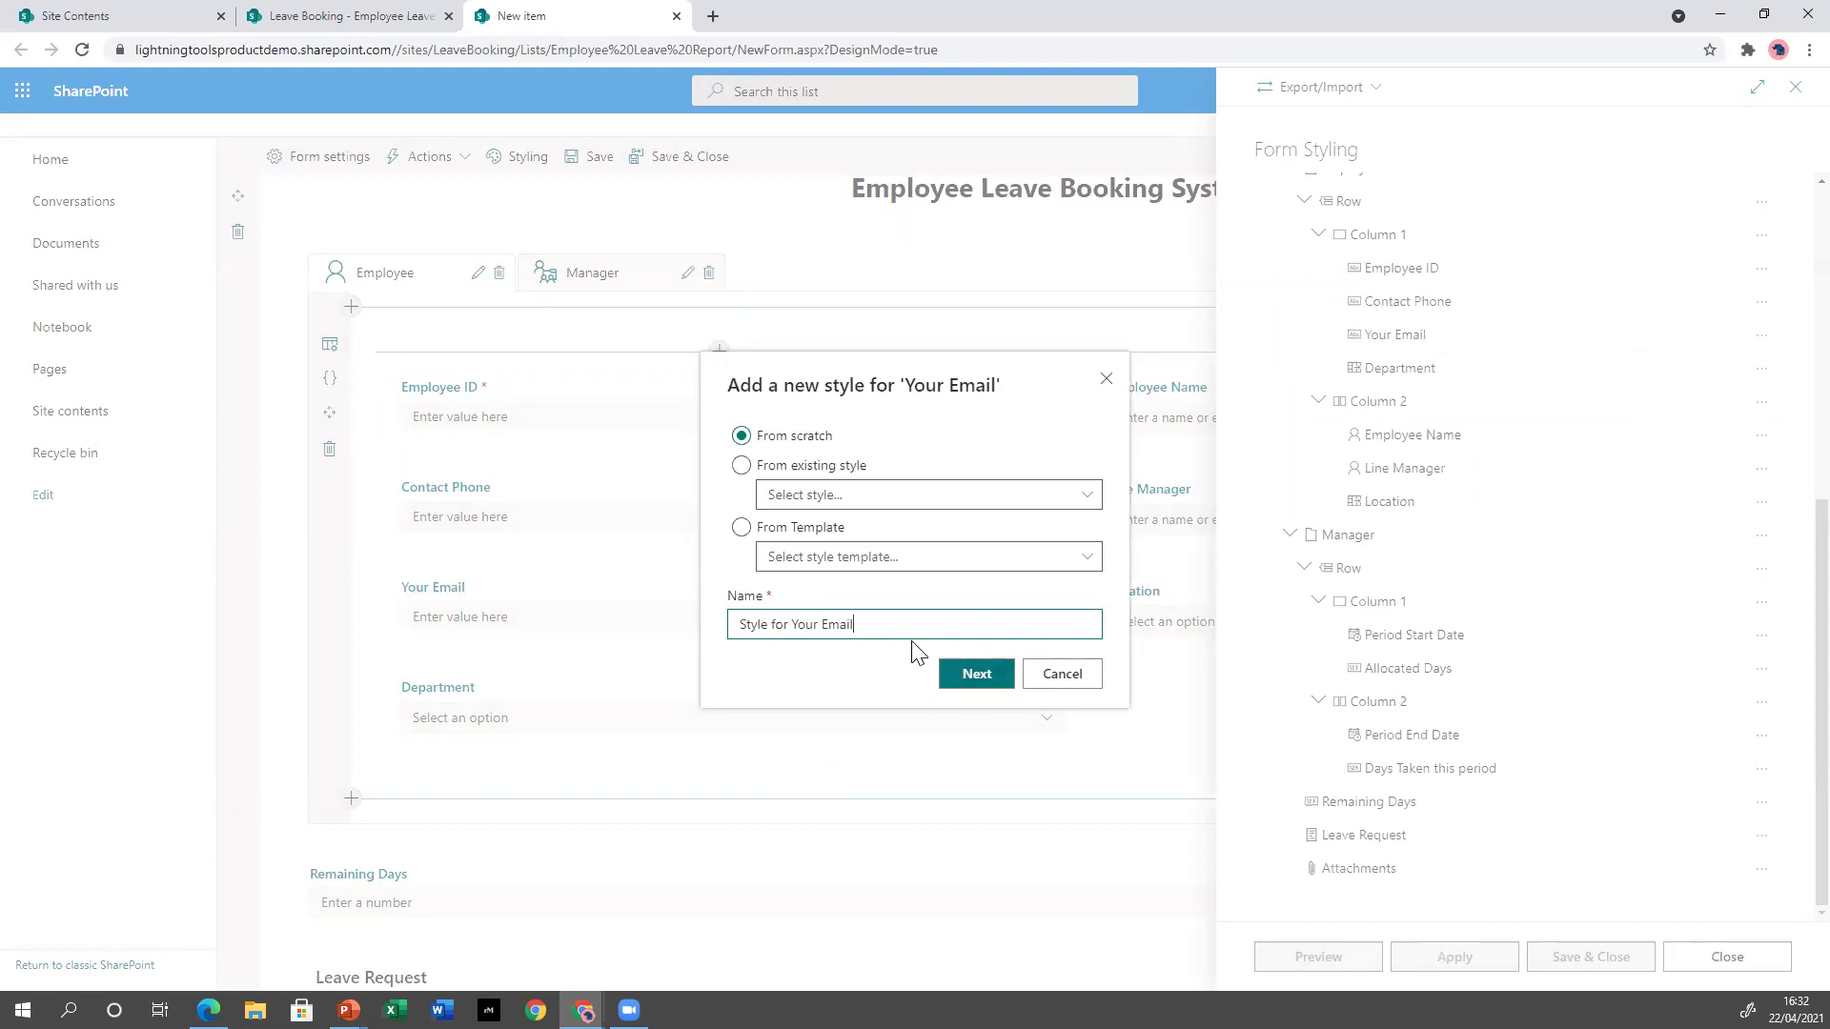
{"action": "double_click", "coordinate": [842, 626]}
{"action": "type", "text": "Contact Det"}
{"action": "left_click", "coordinate": [1001, 674]}
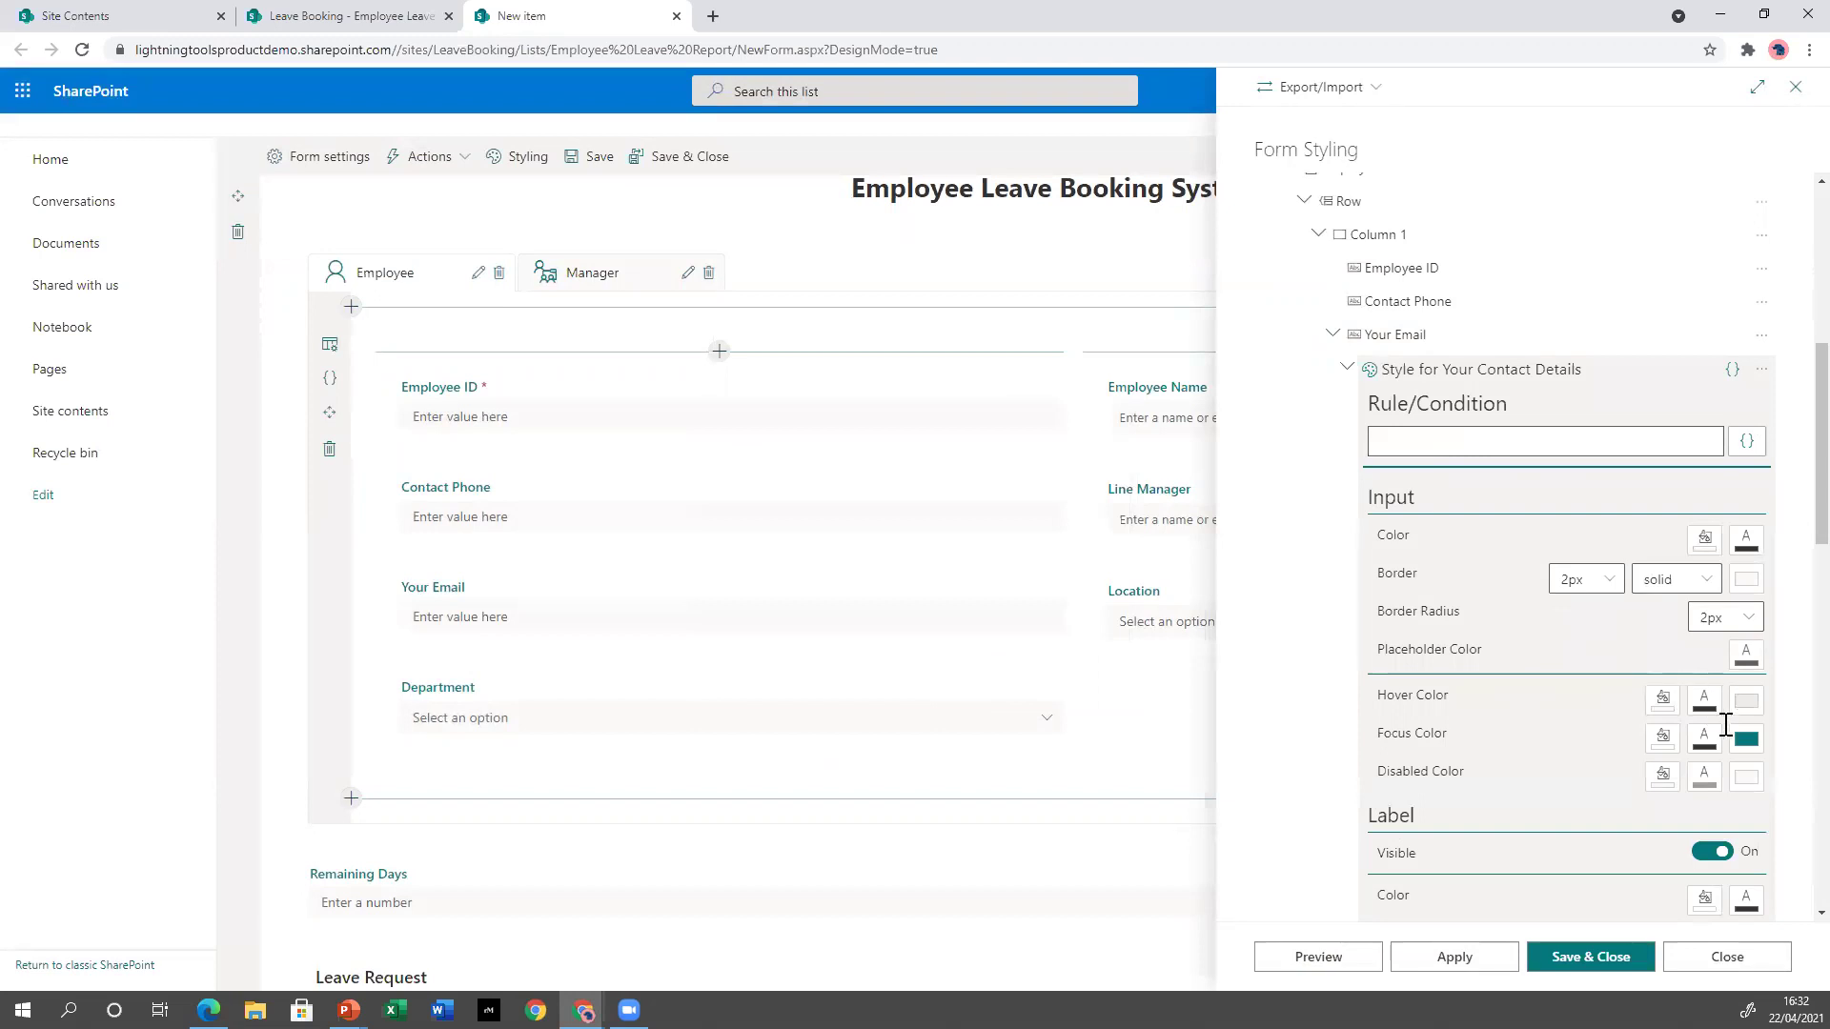
Set the Your Email input border to teal, 3px wide, apply it, and collapse the editor.
{"action": "scroll", "coordinate": [1594, 741], "scroll_direction": "down", "scroll_amount": 2}
{"action": "scroll", "coordinate": [1592, 739], "scroll_direction": "down", "scroll_amount": 2}
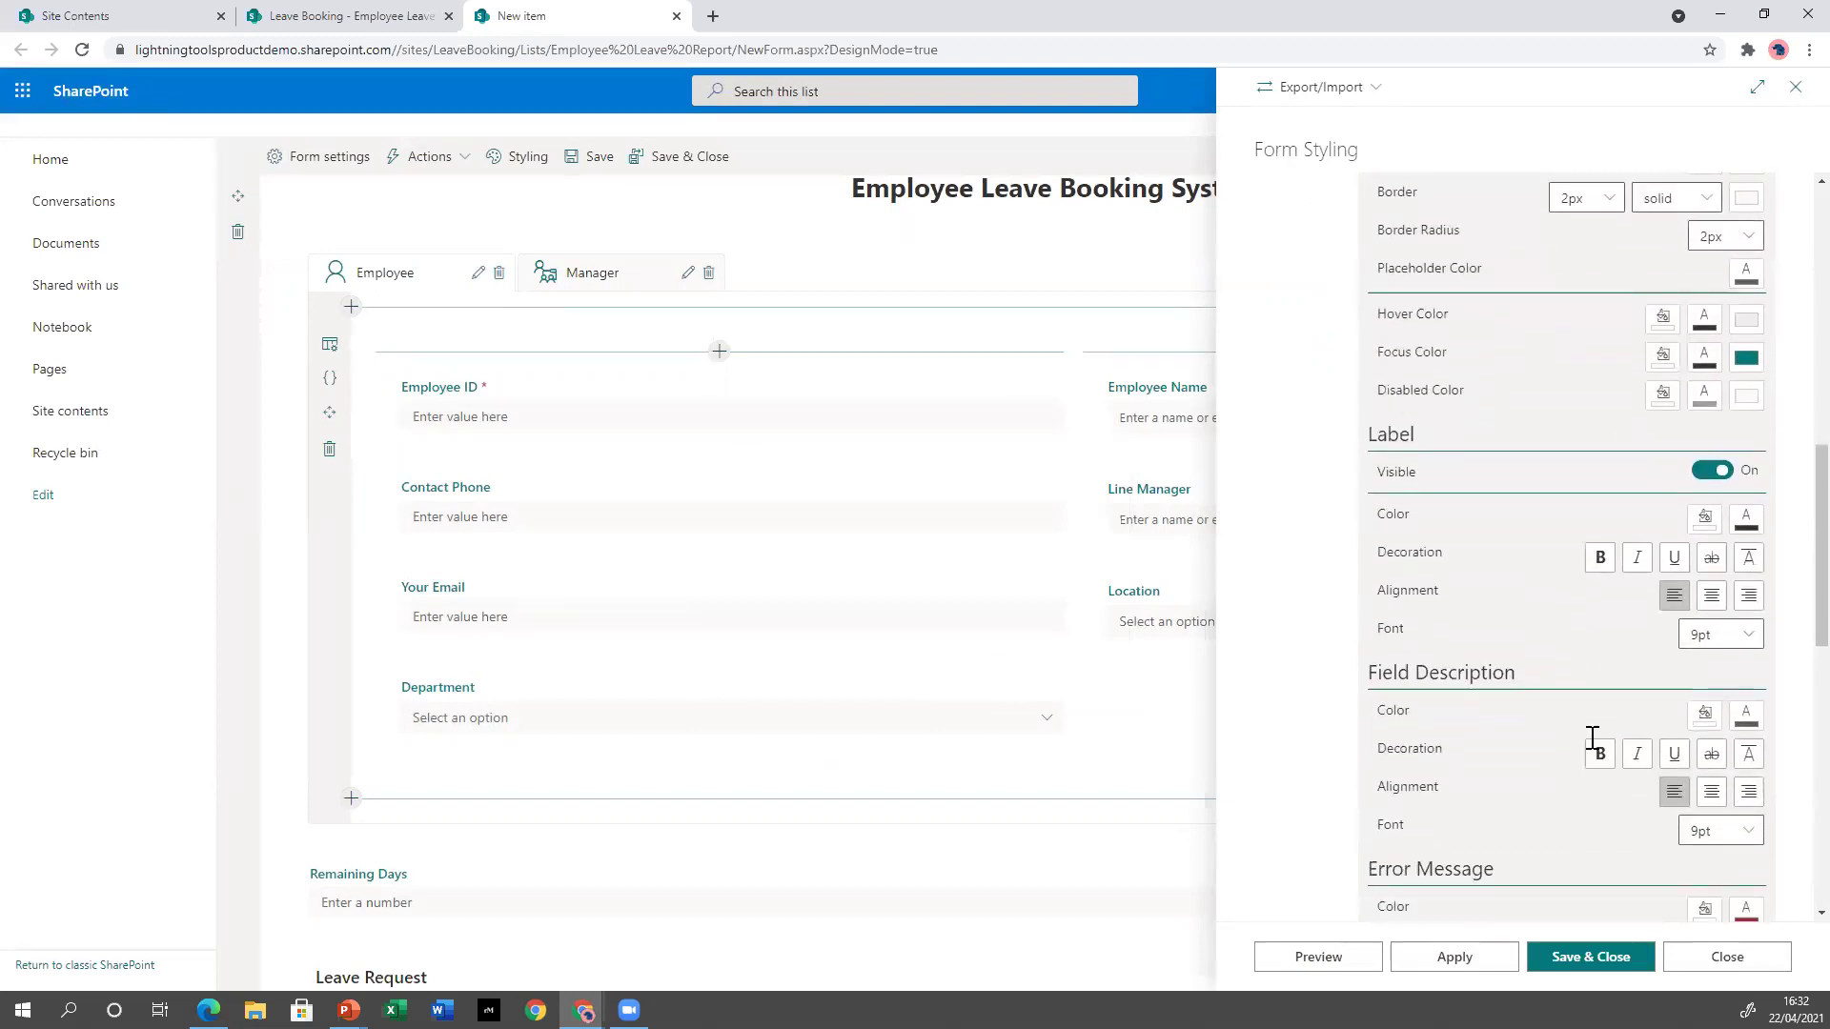
{"action": "scroll", "coordinate": [1590, 738], "scroll_direction": "up", "scroll_amount": 5}
{"action": "scroll", "coordinate": [1590, 739], "scroll_direction": "up", "scroll_amount": 1}
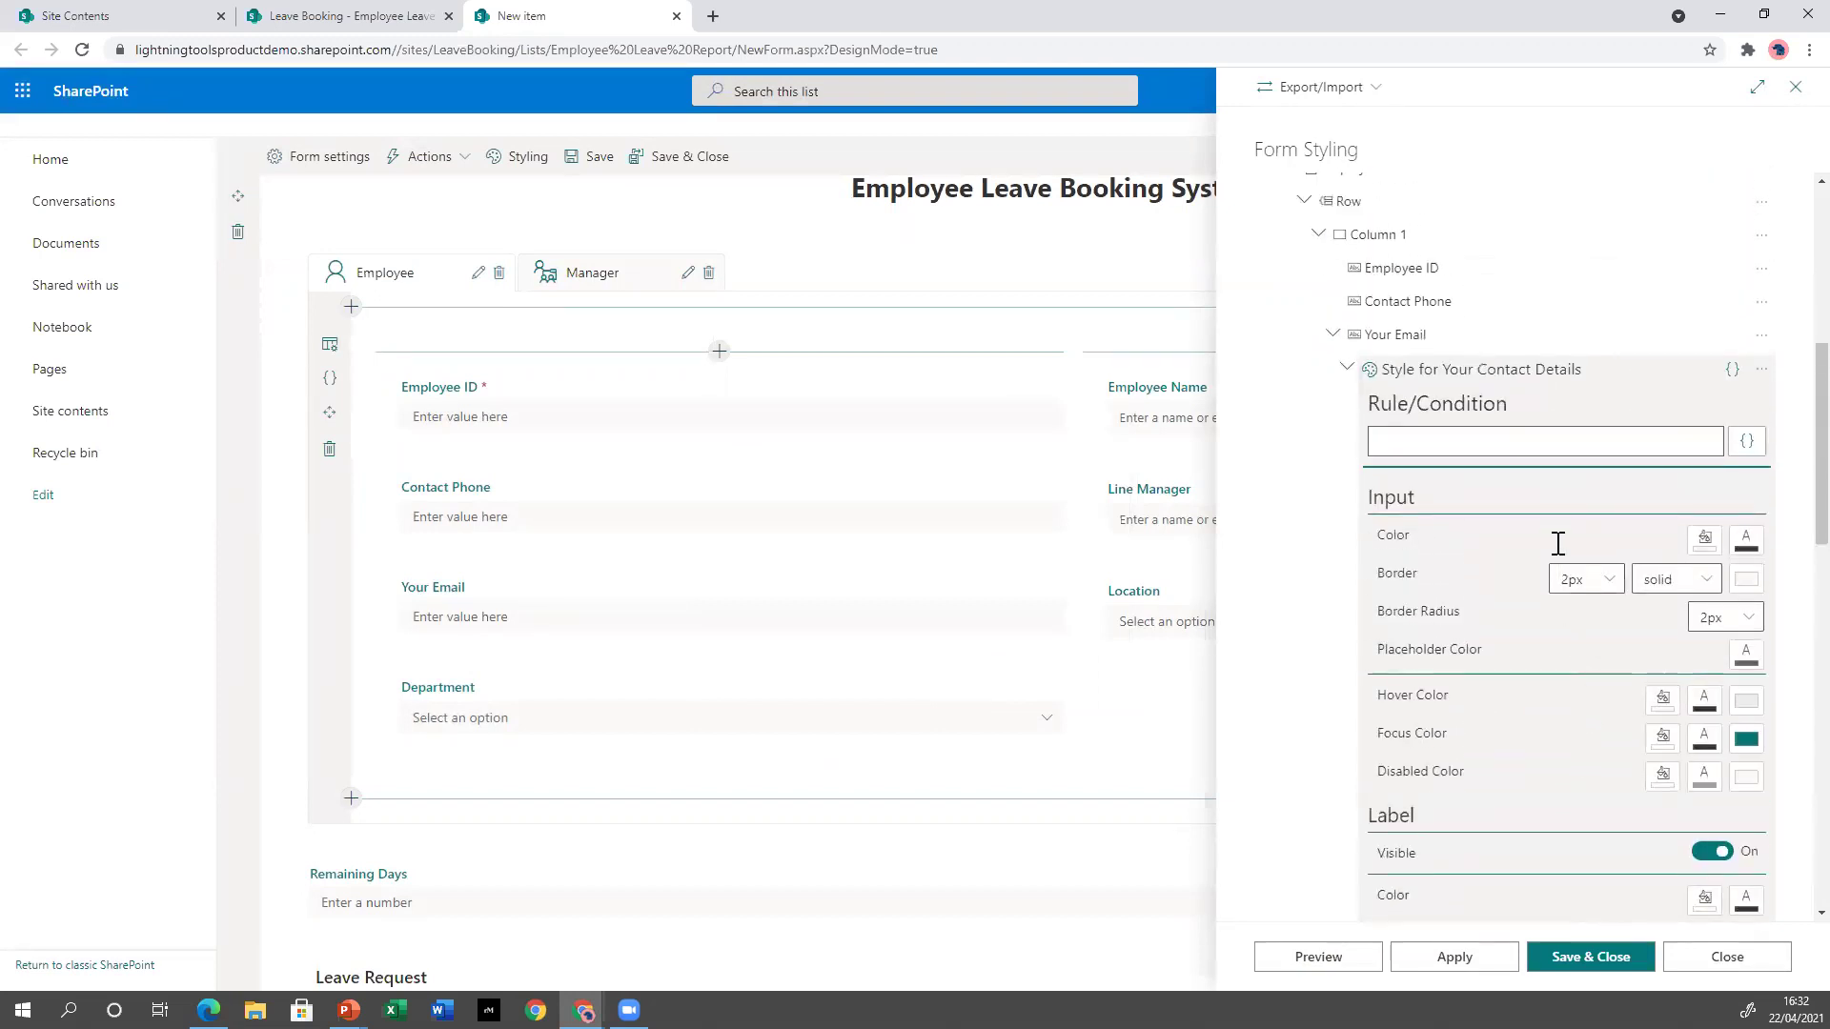
{"action": "left_click", "coordinate": [1746, 578]}
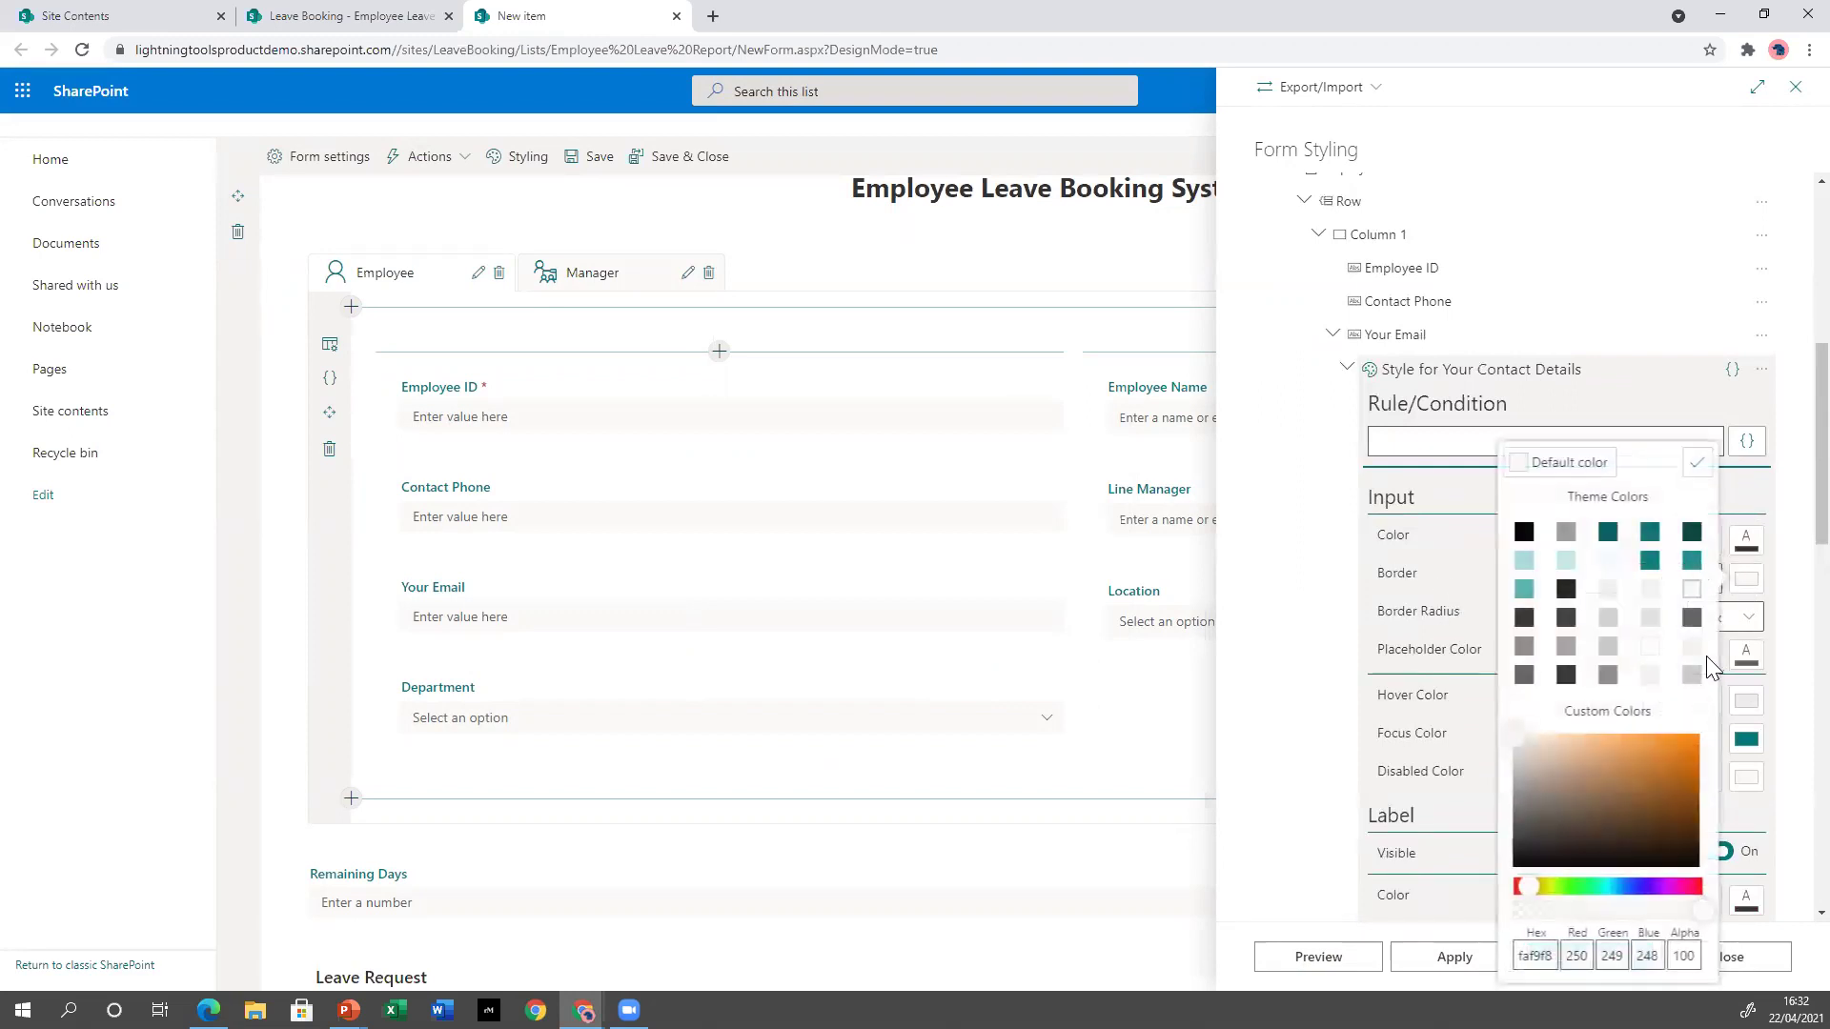
{"action": "left_click", "coordinate": [1649, 561]}
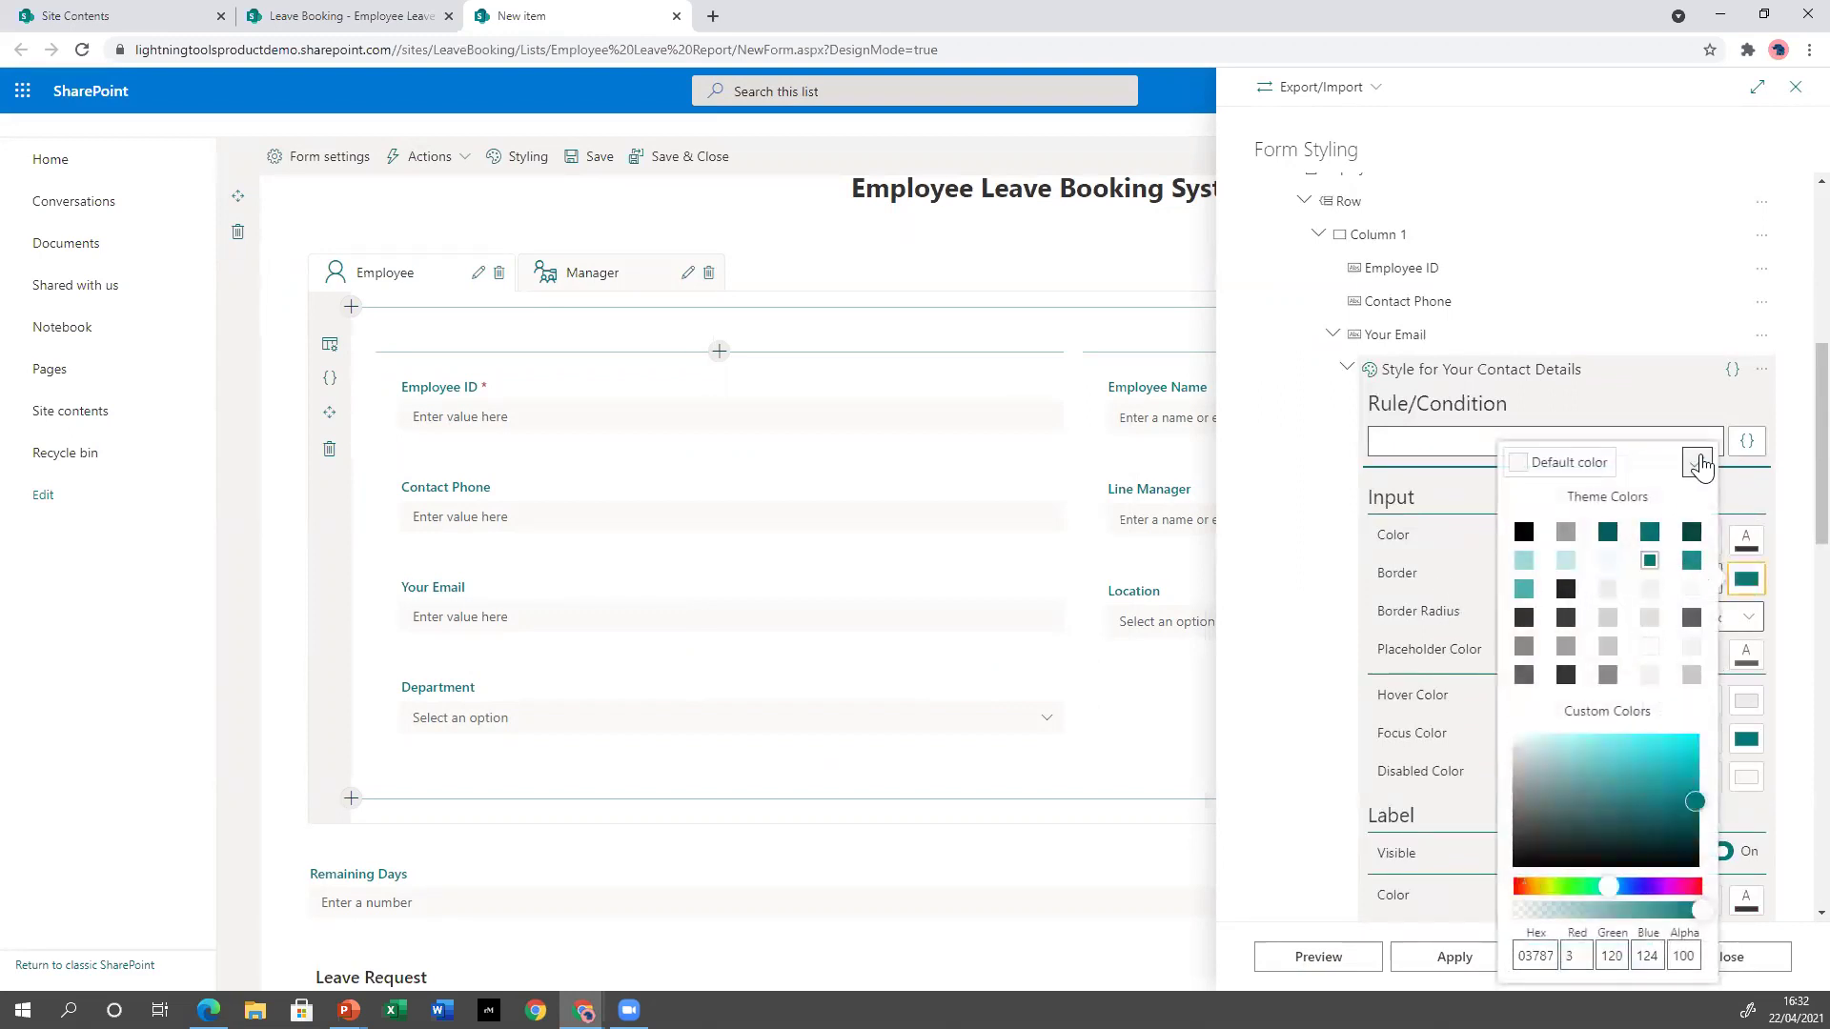
{"action": "left_click", "coordinate": [1696, 462]}
{"action": "left_click", "coordinate": [1607, 580]}
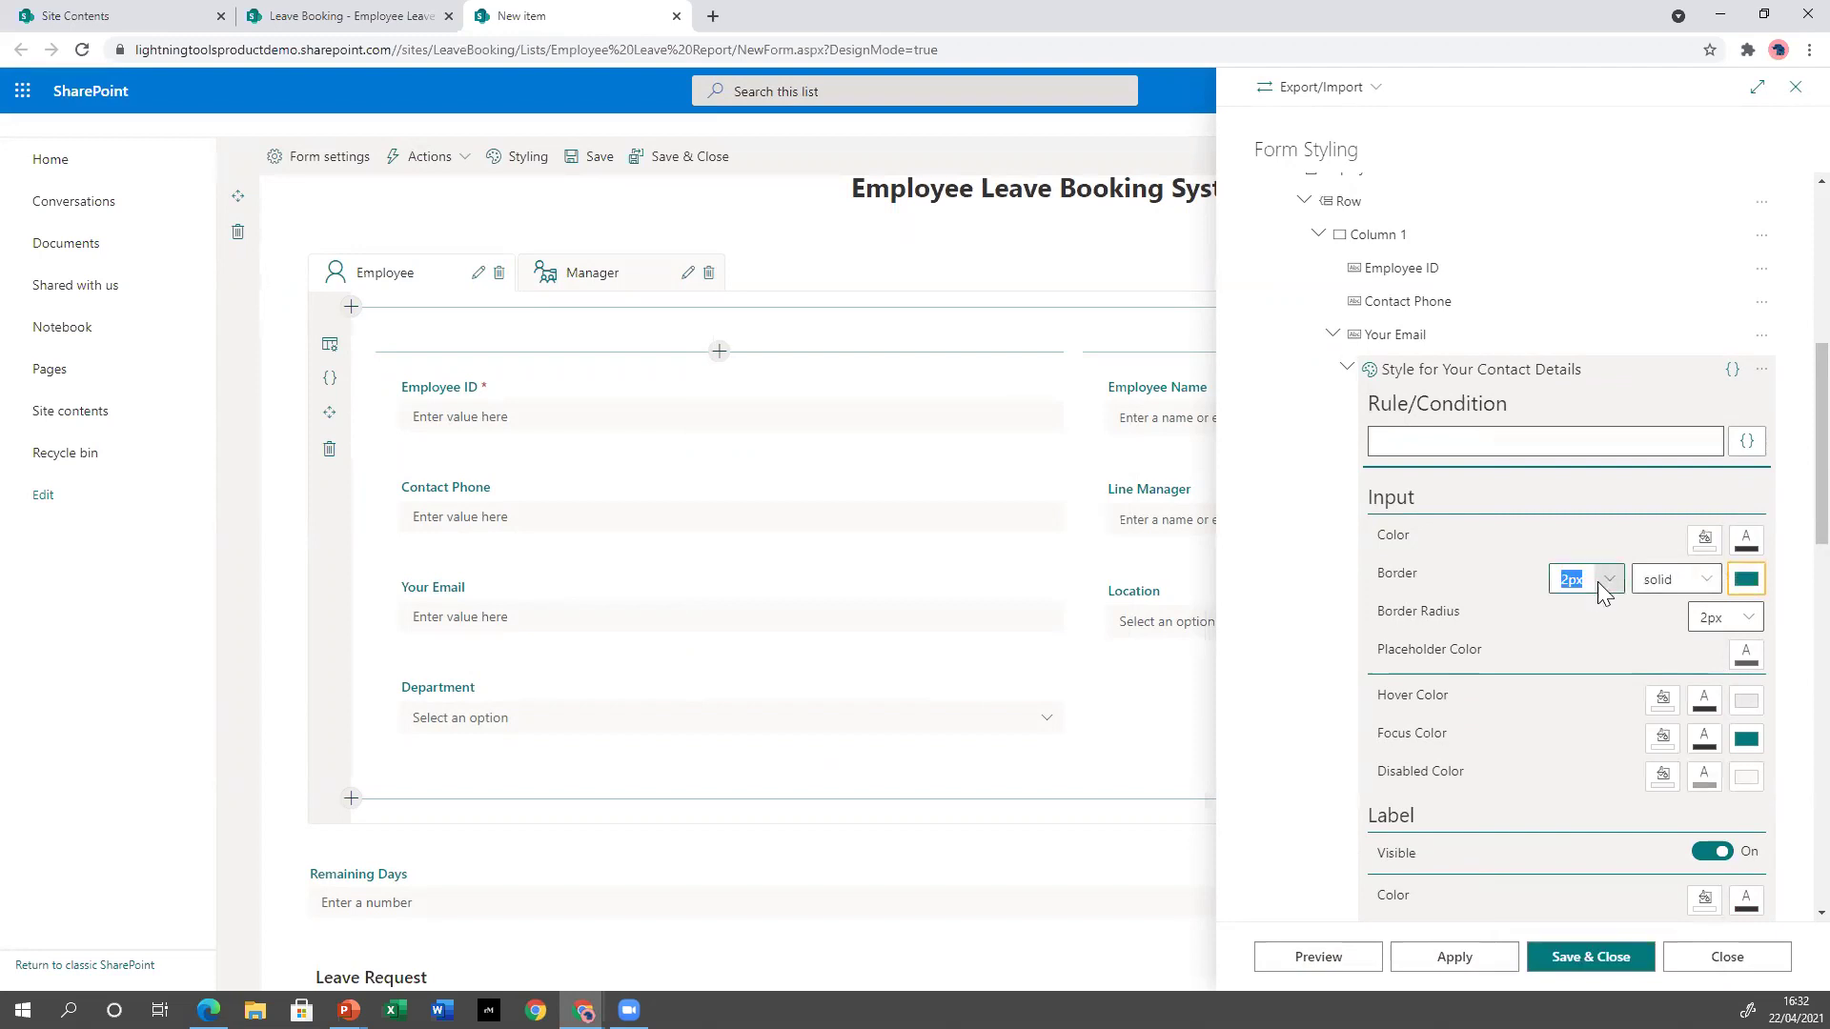
{"action": "left_click", "coordinate": [1578, 281]}
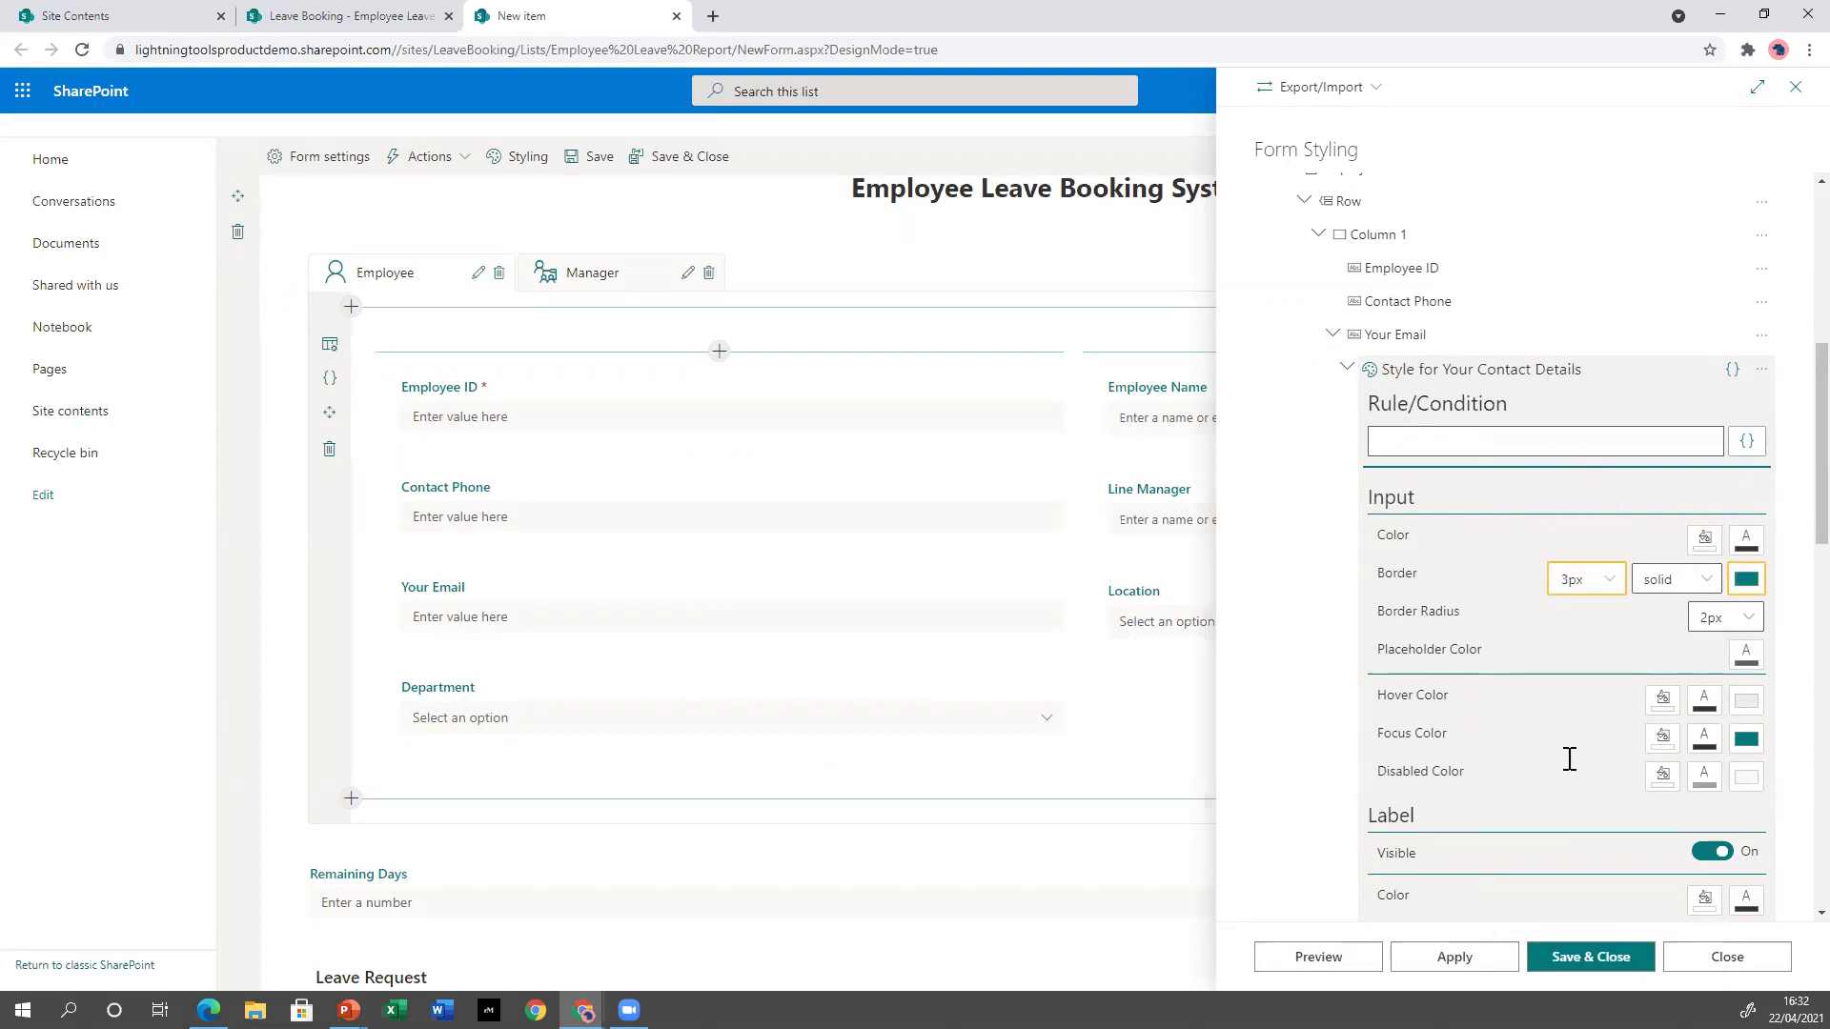
{"action": "left_click", "coordinate": [1479, 955]}
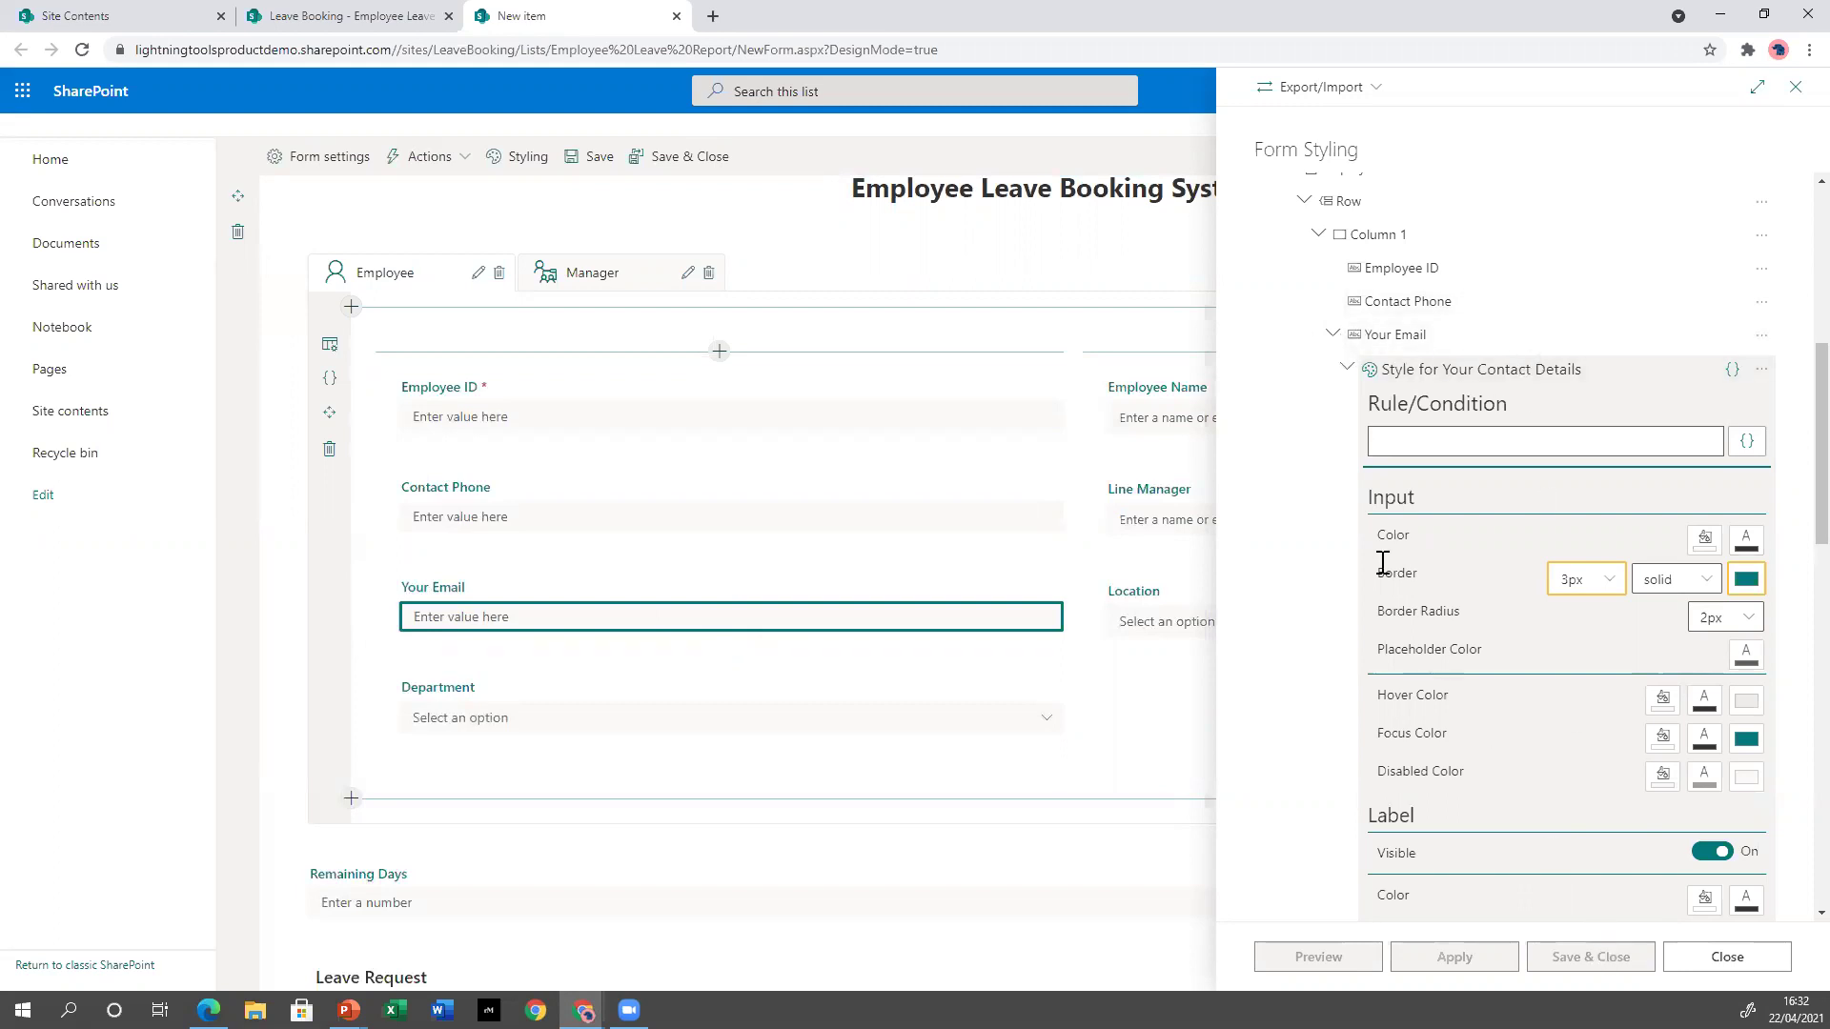
{"action": "left_click", "coordinate": [1331, 334]}
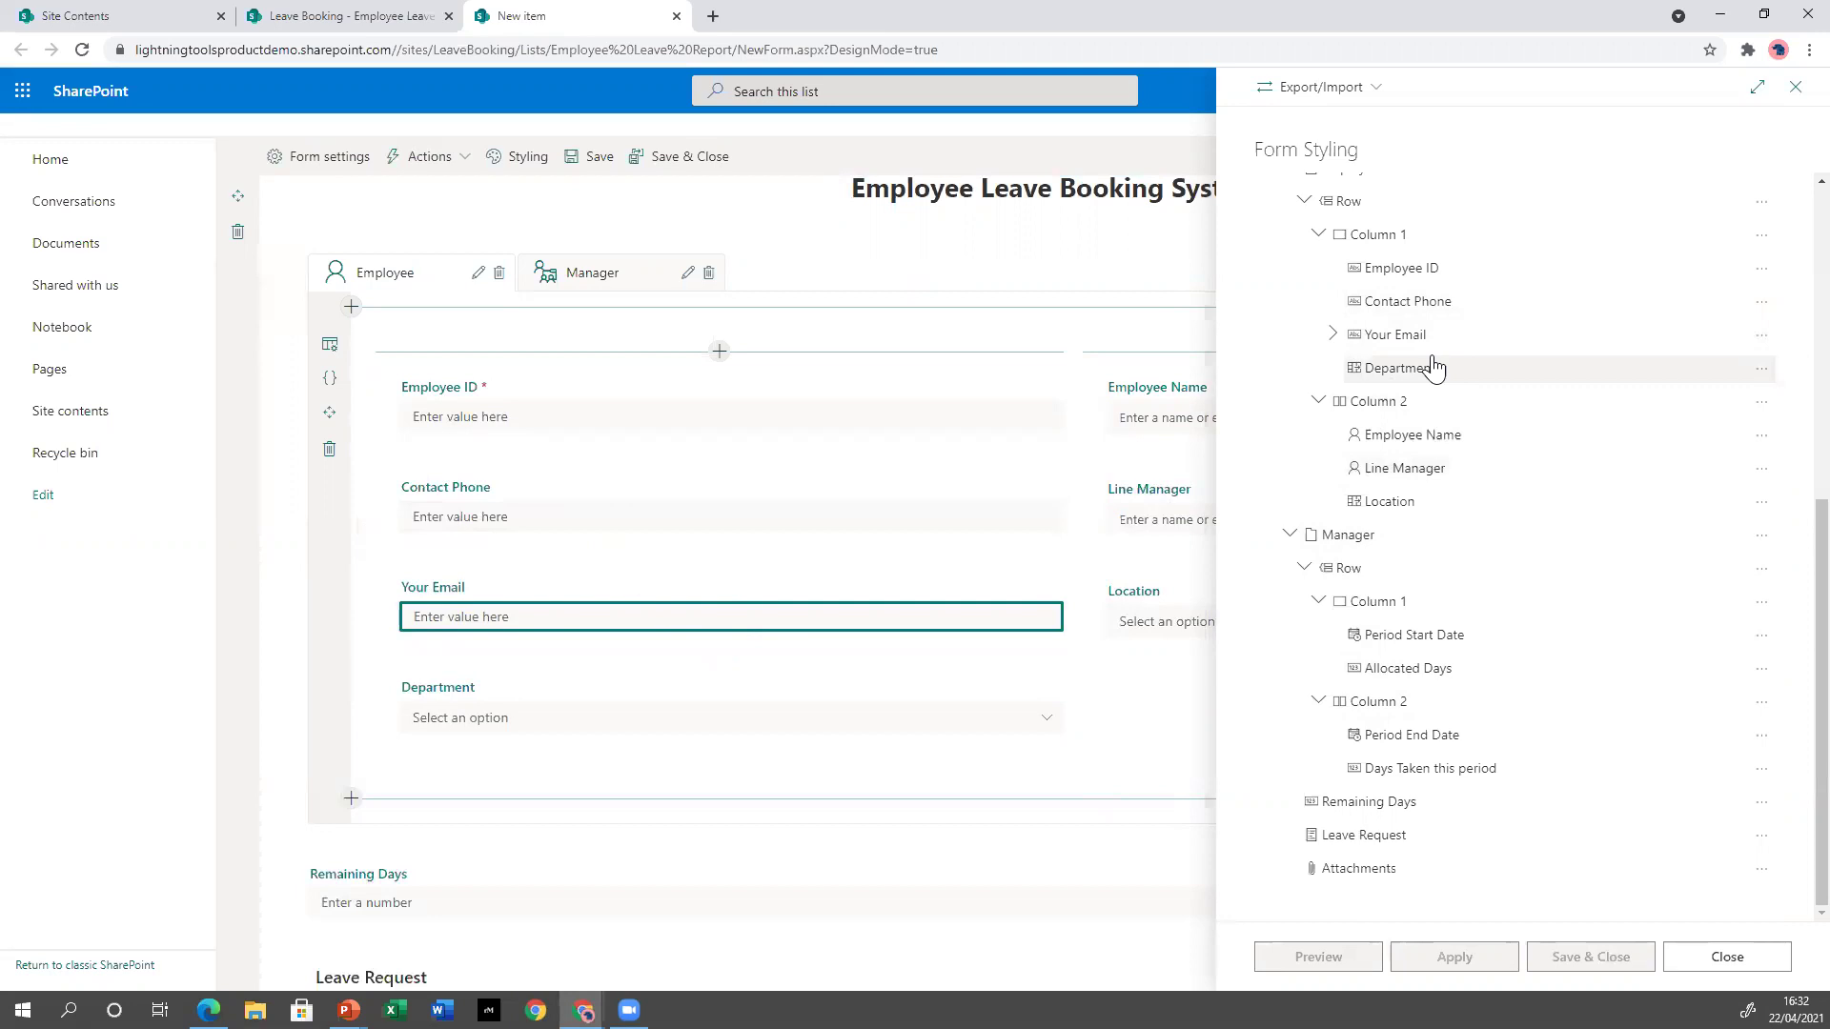
Give Contact Phone a style based on existing 'Style for Your Contact Details' and apply it.
{"action": "left_click", "coordinate": [1761, 302]}
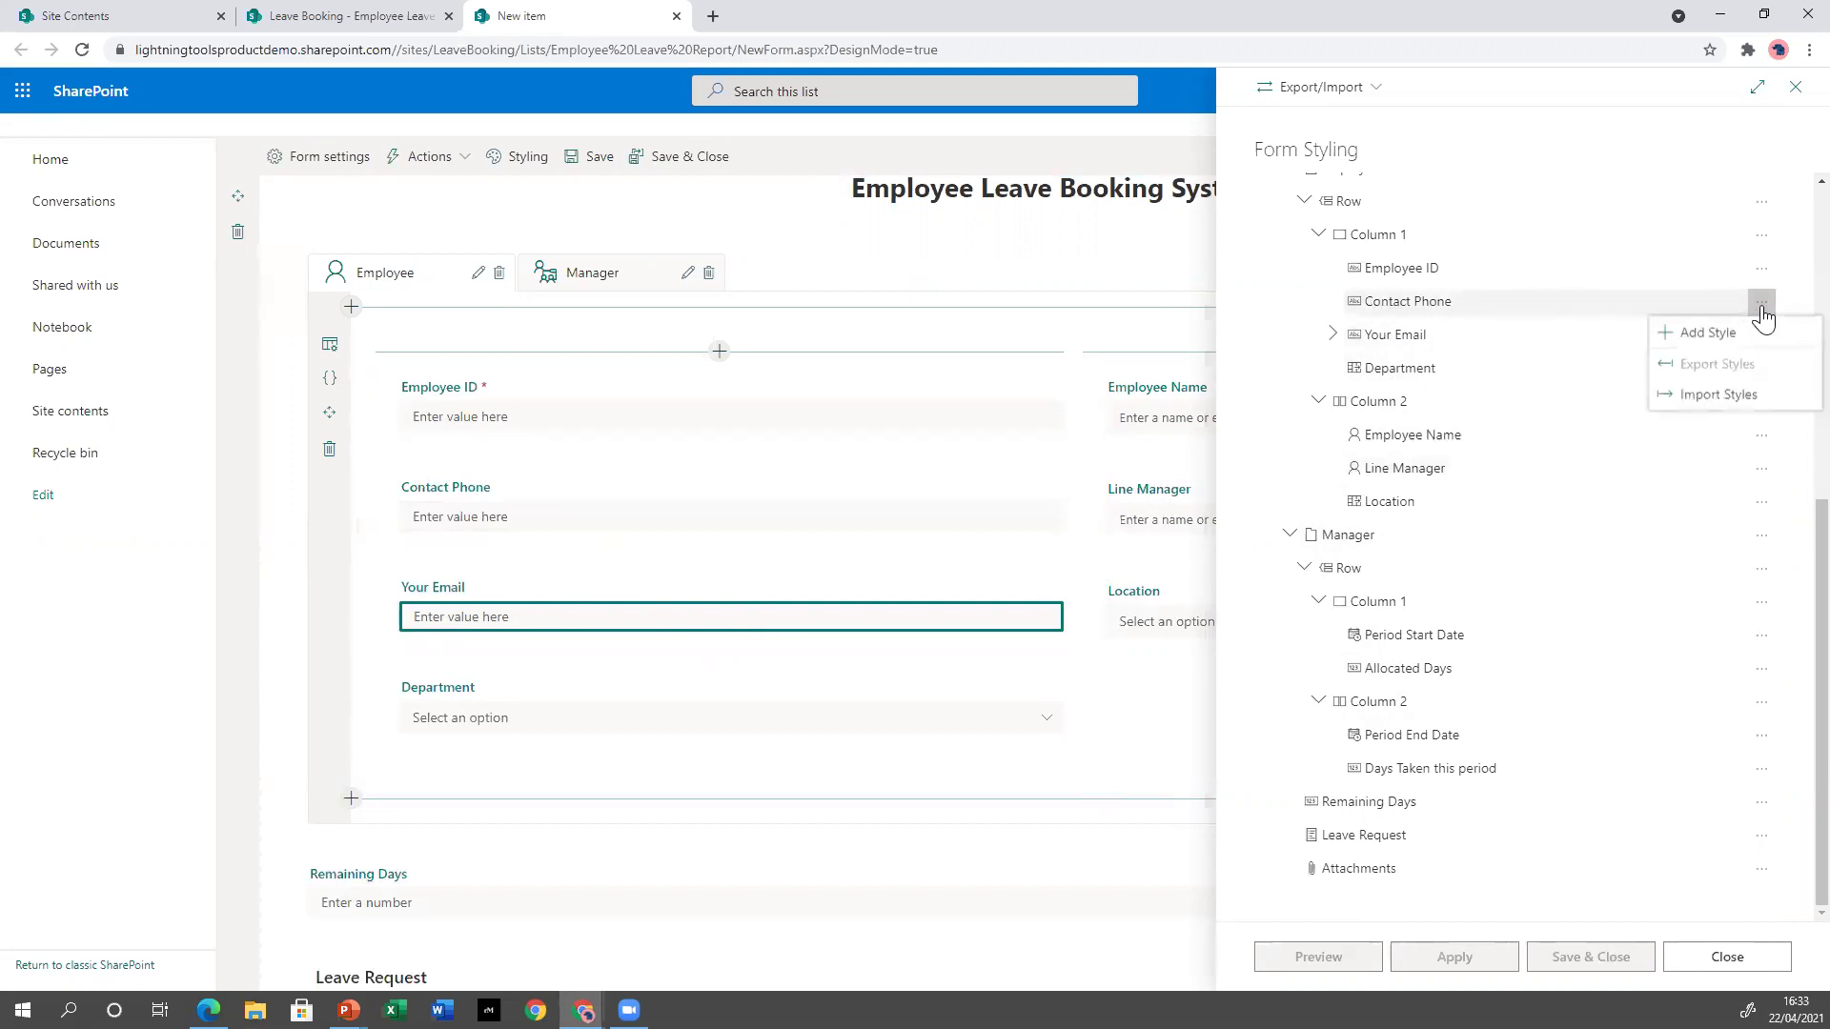
{"action": "left_click", "coordinate": [1706, 333]}
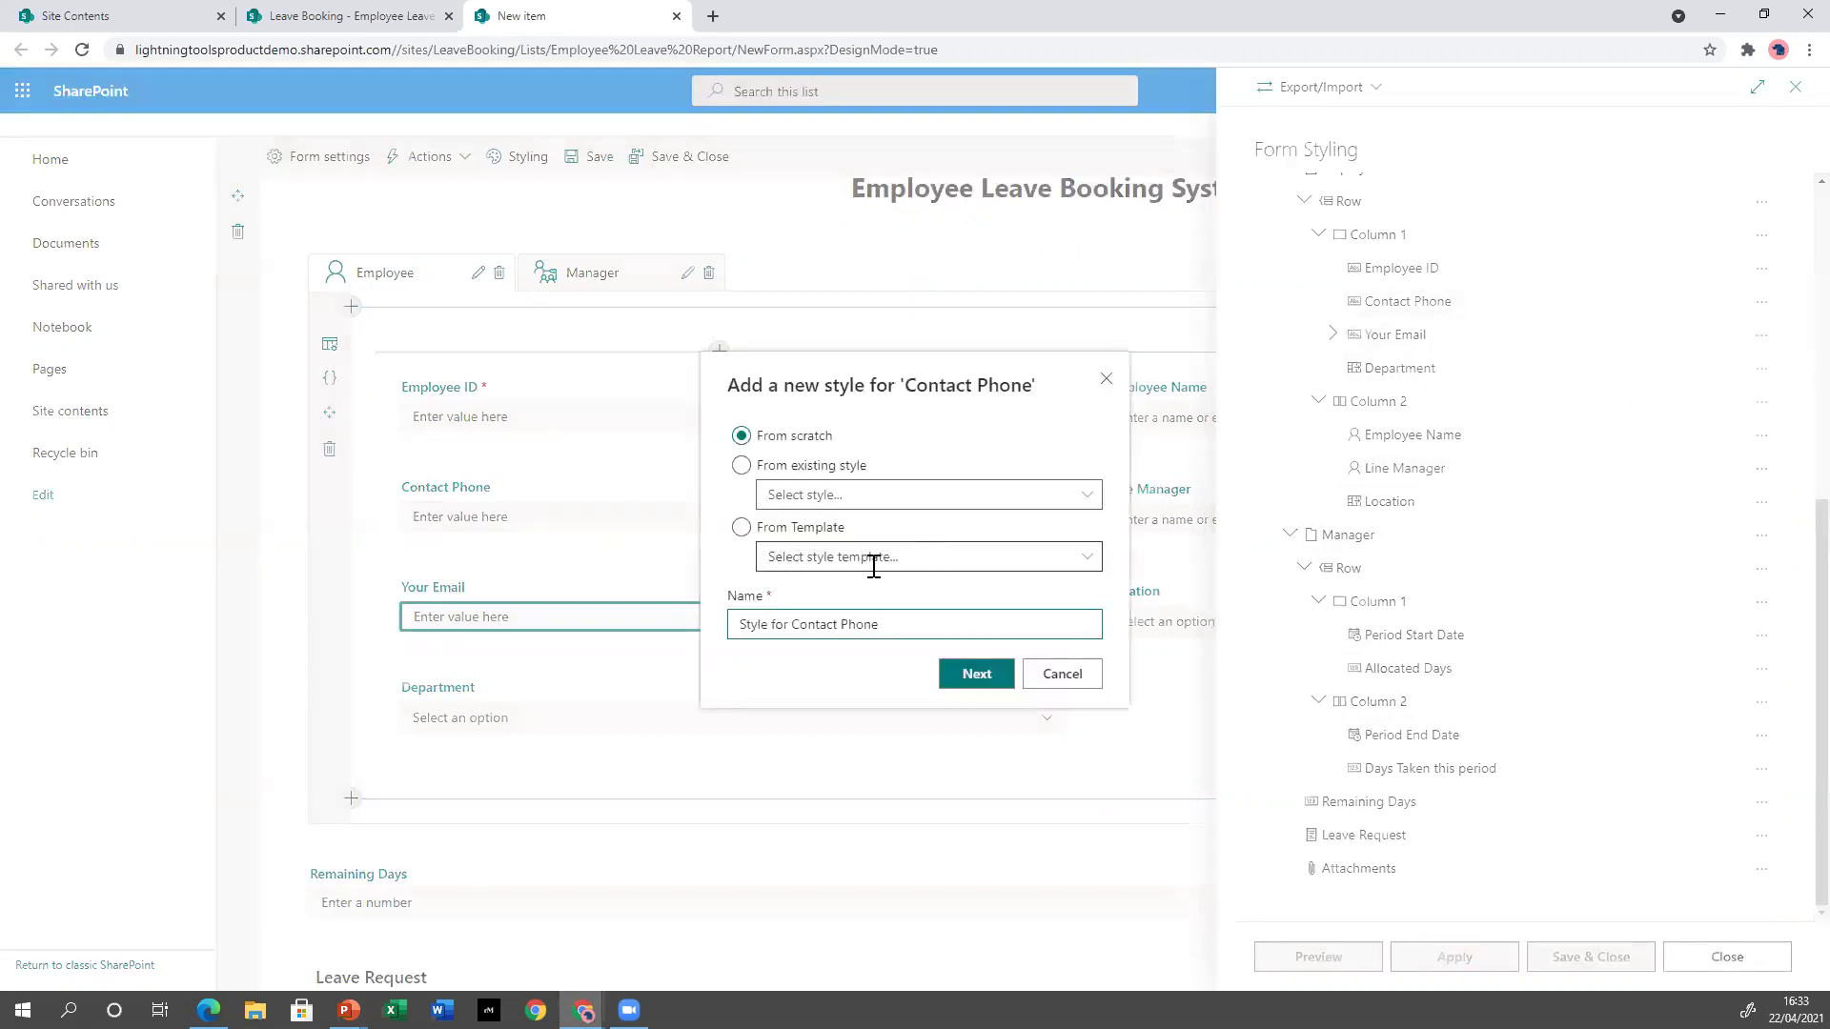
{"action": "left_click", "coordinate": [788, 467]}
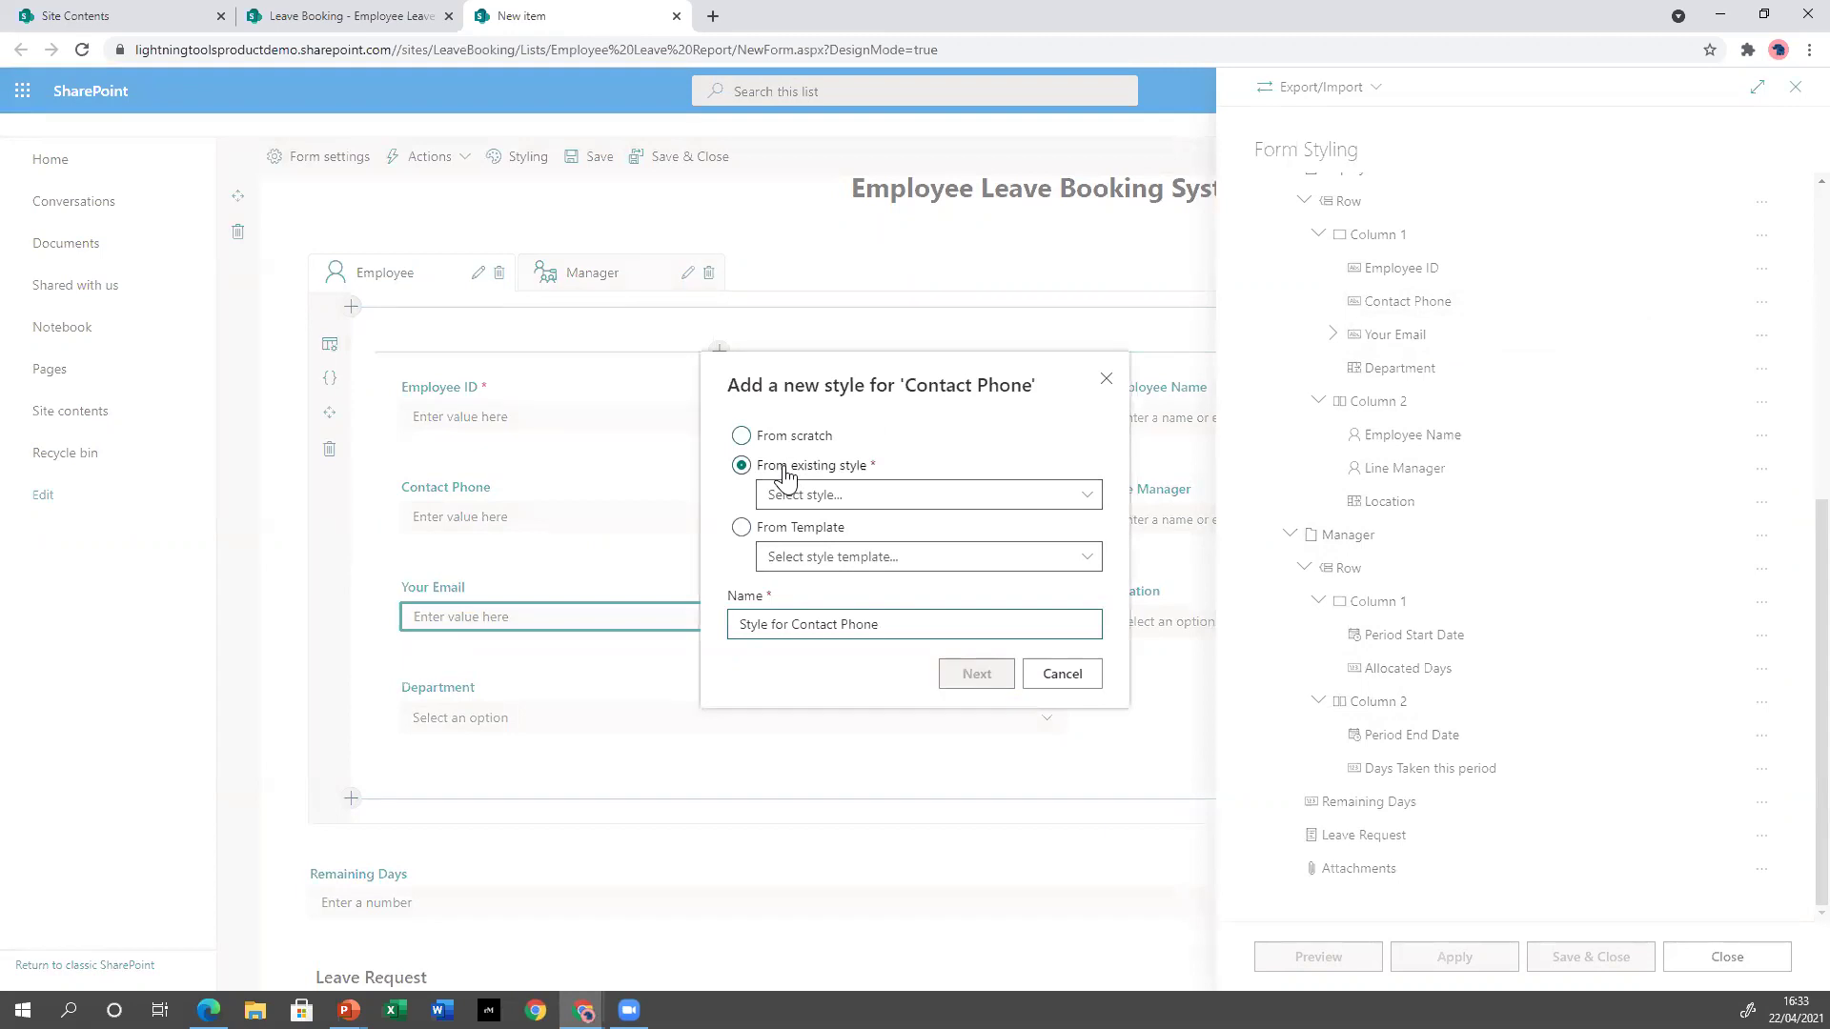
{"action": "left_click", "coordinate": [1088, 493]}
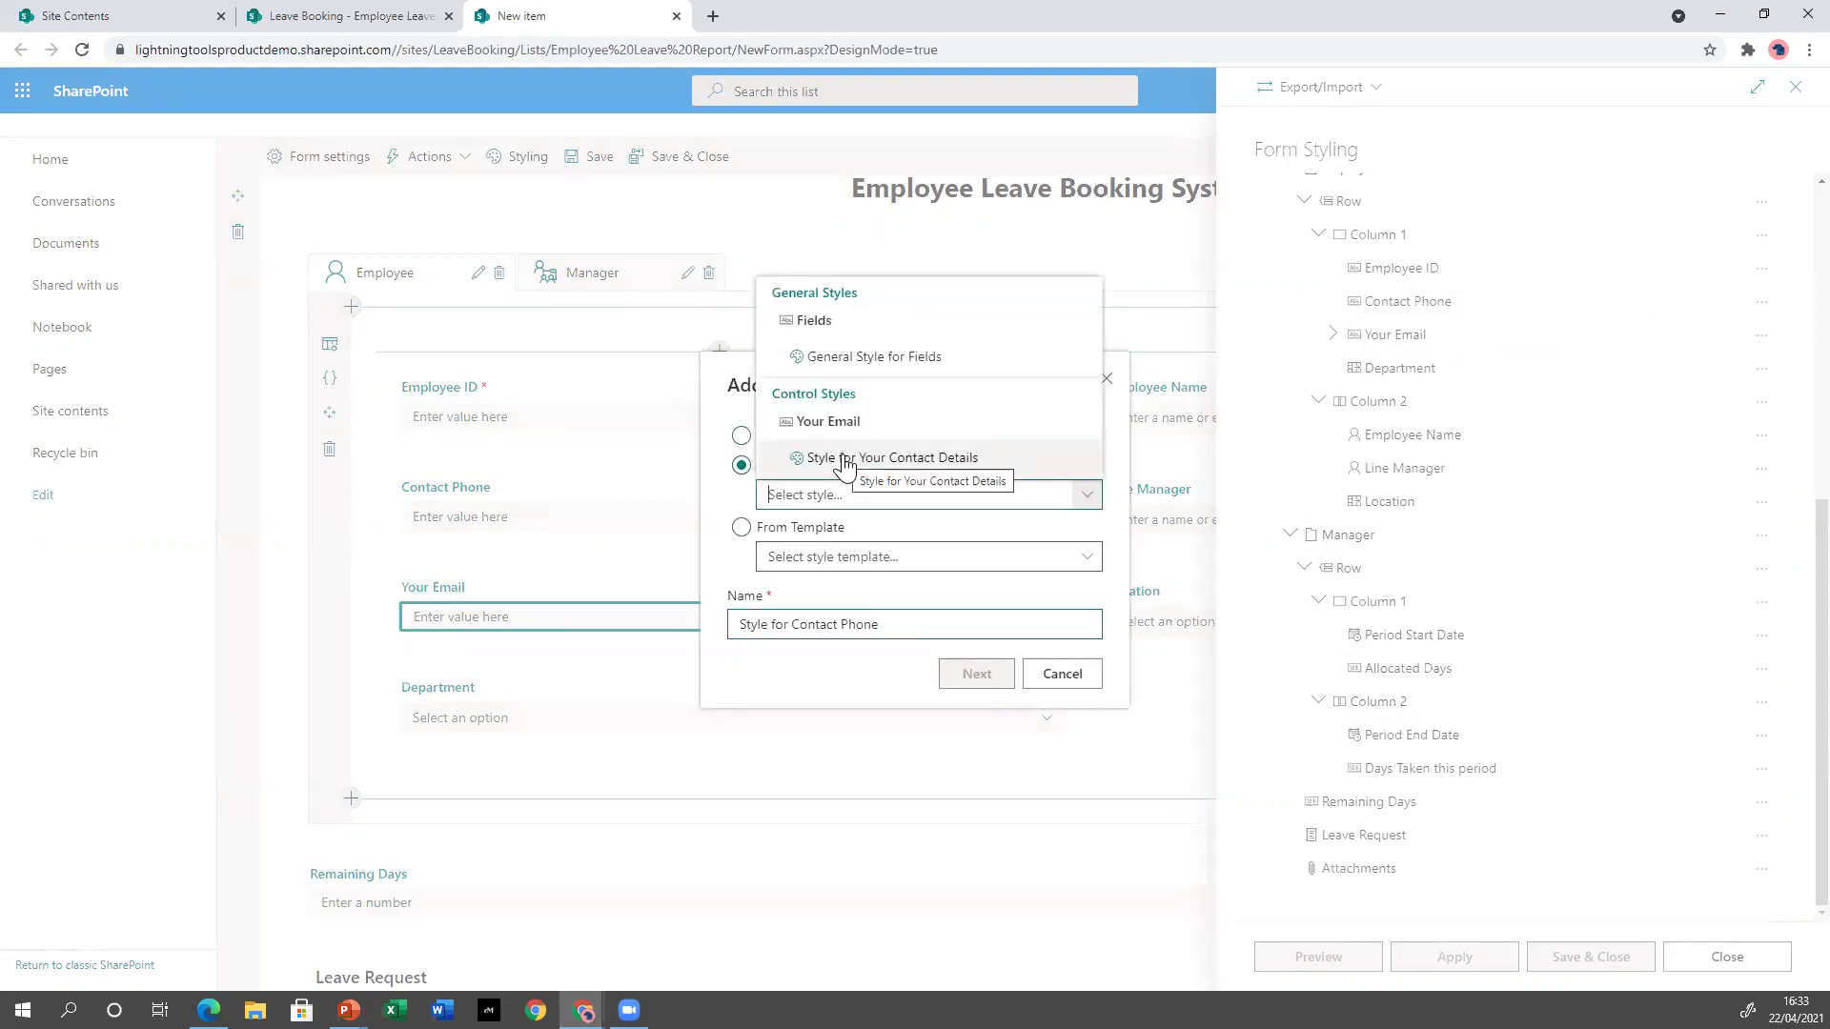
{"action": "left_click", "coordinate": [961, 462]}
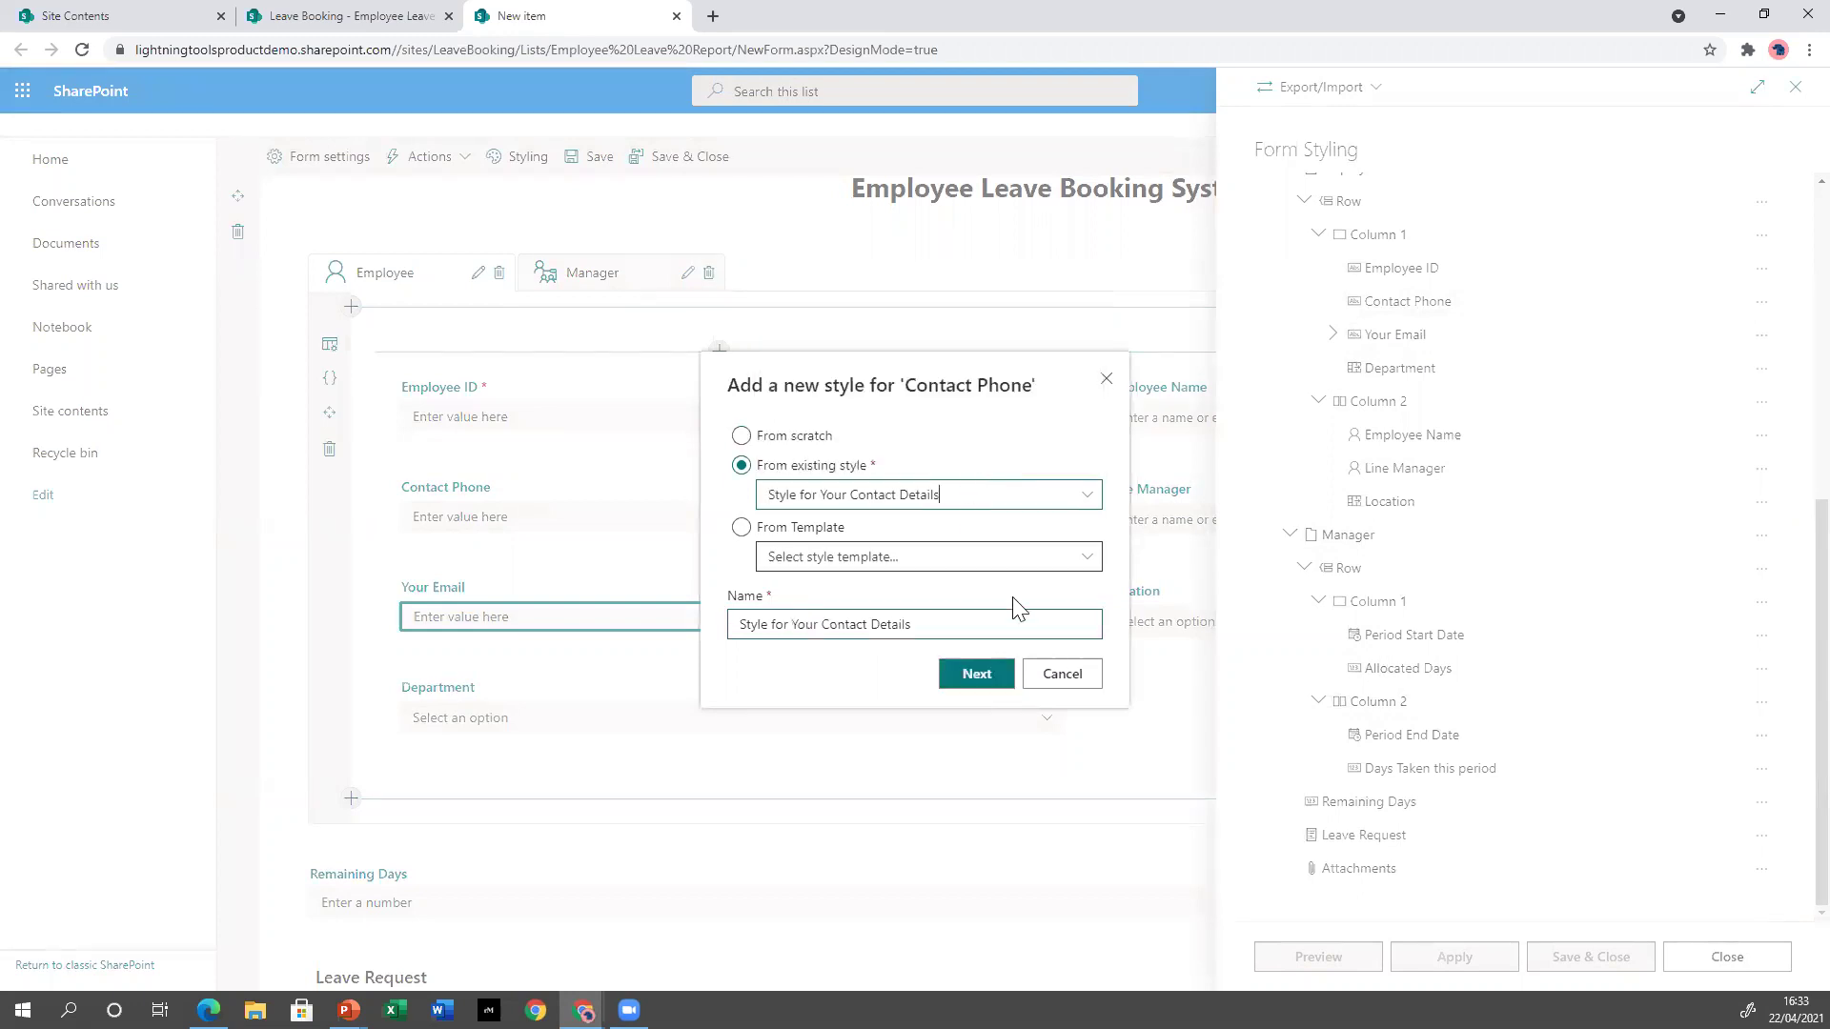
{"action": "left_click", "coordinate": [972, 676]}
{"action": "left_click", "coordinate": [1495, 953]}
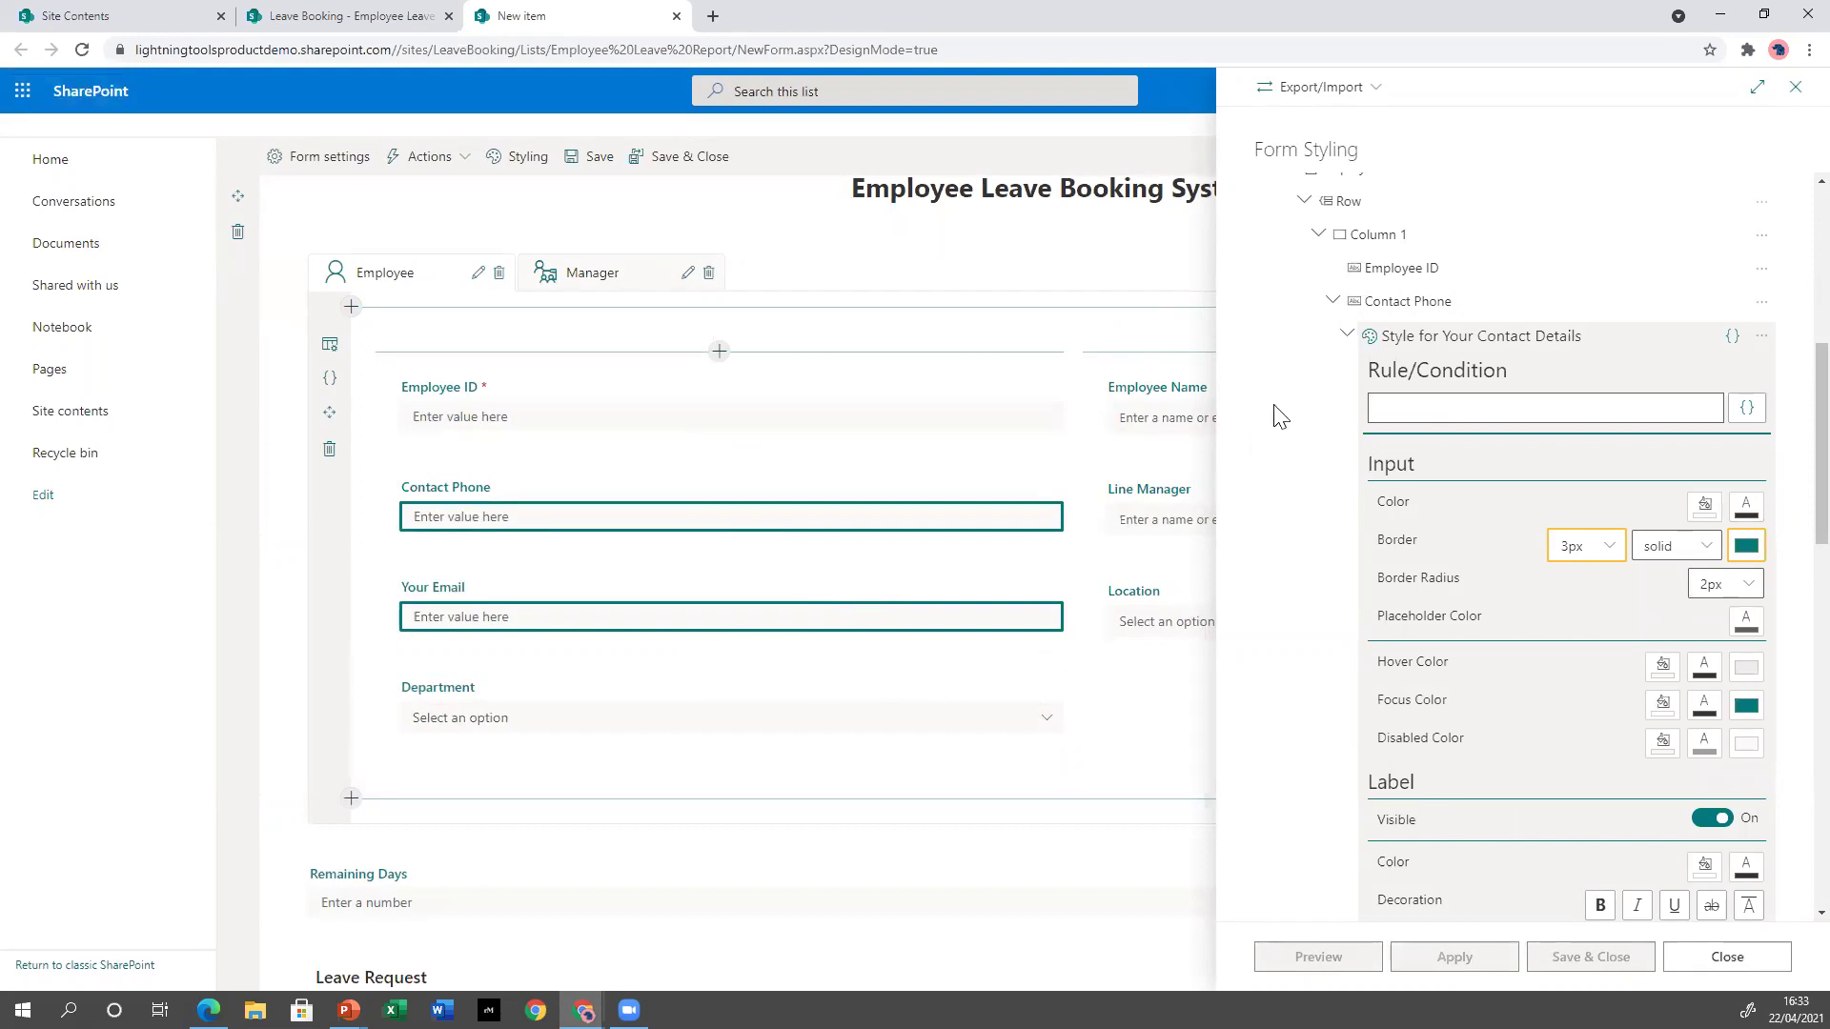
{"action": "left_click", "coordinate": [1333, 303]}
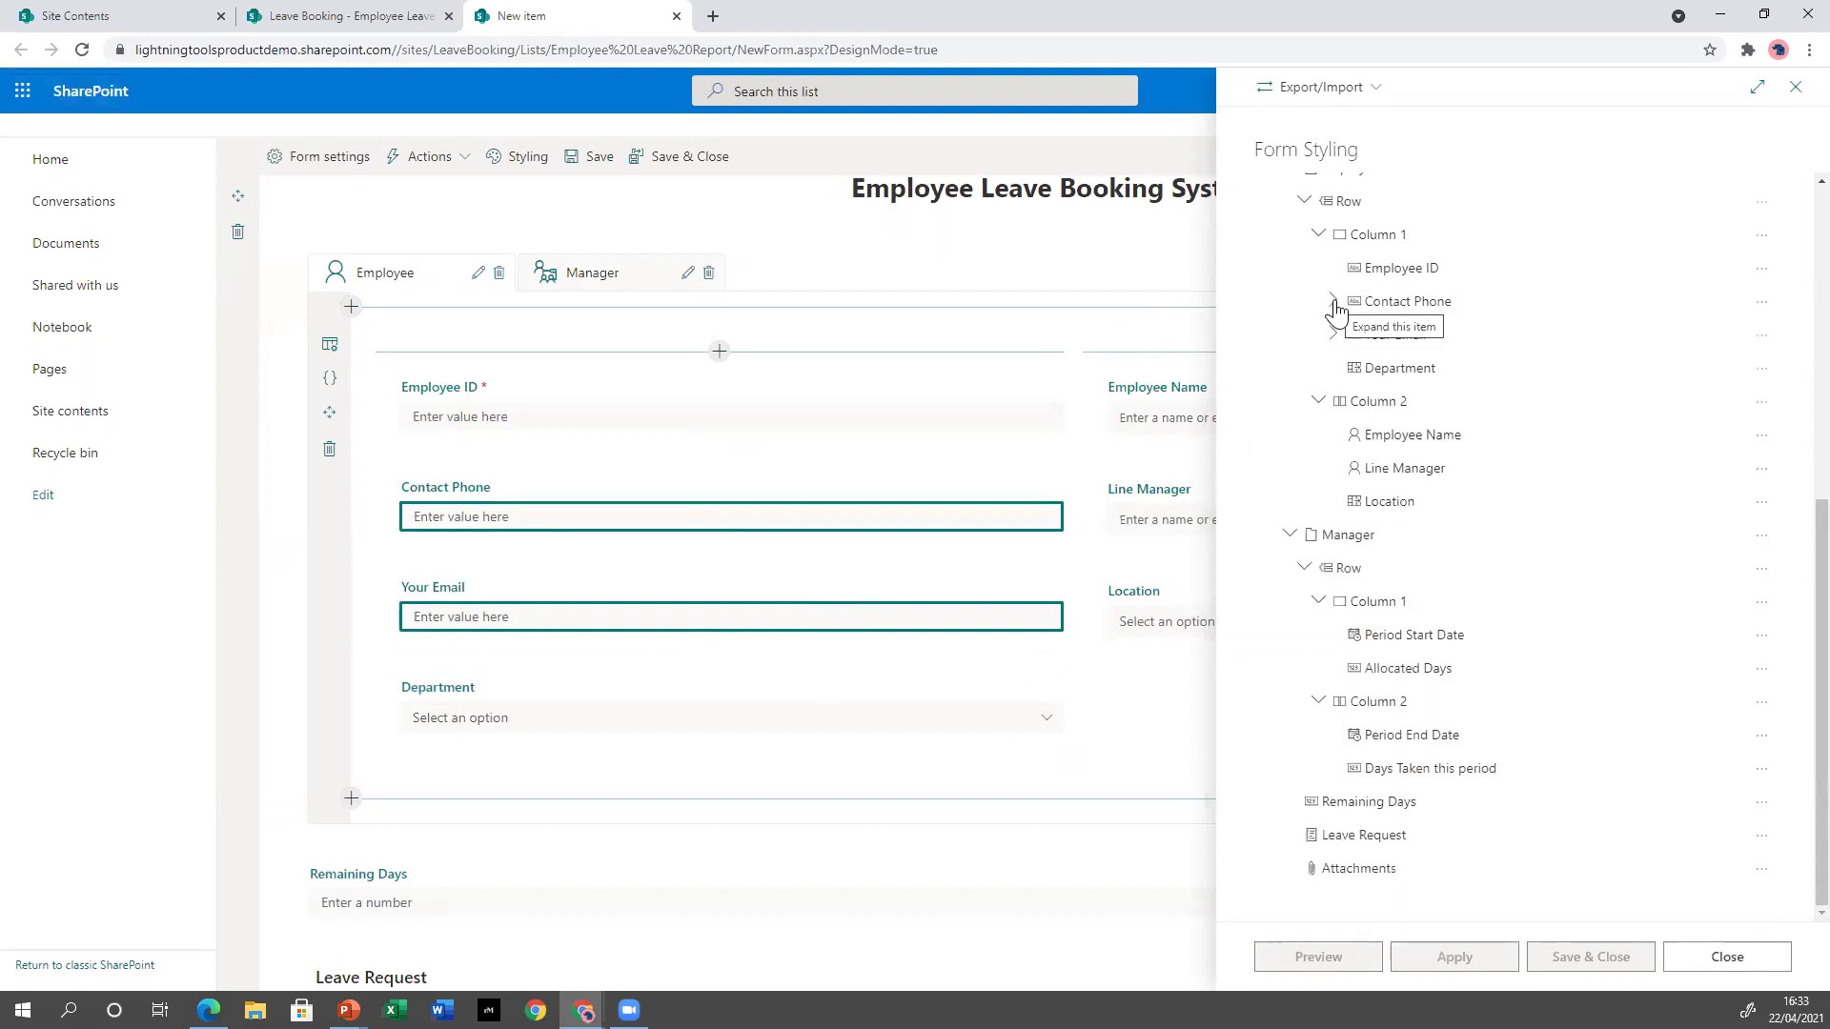
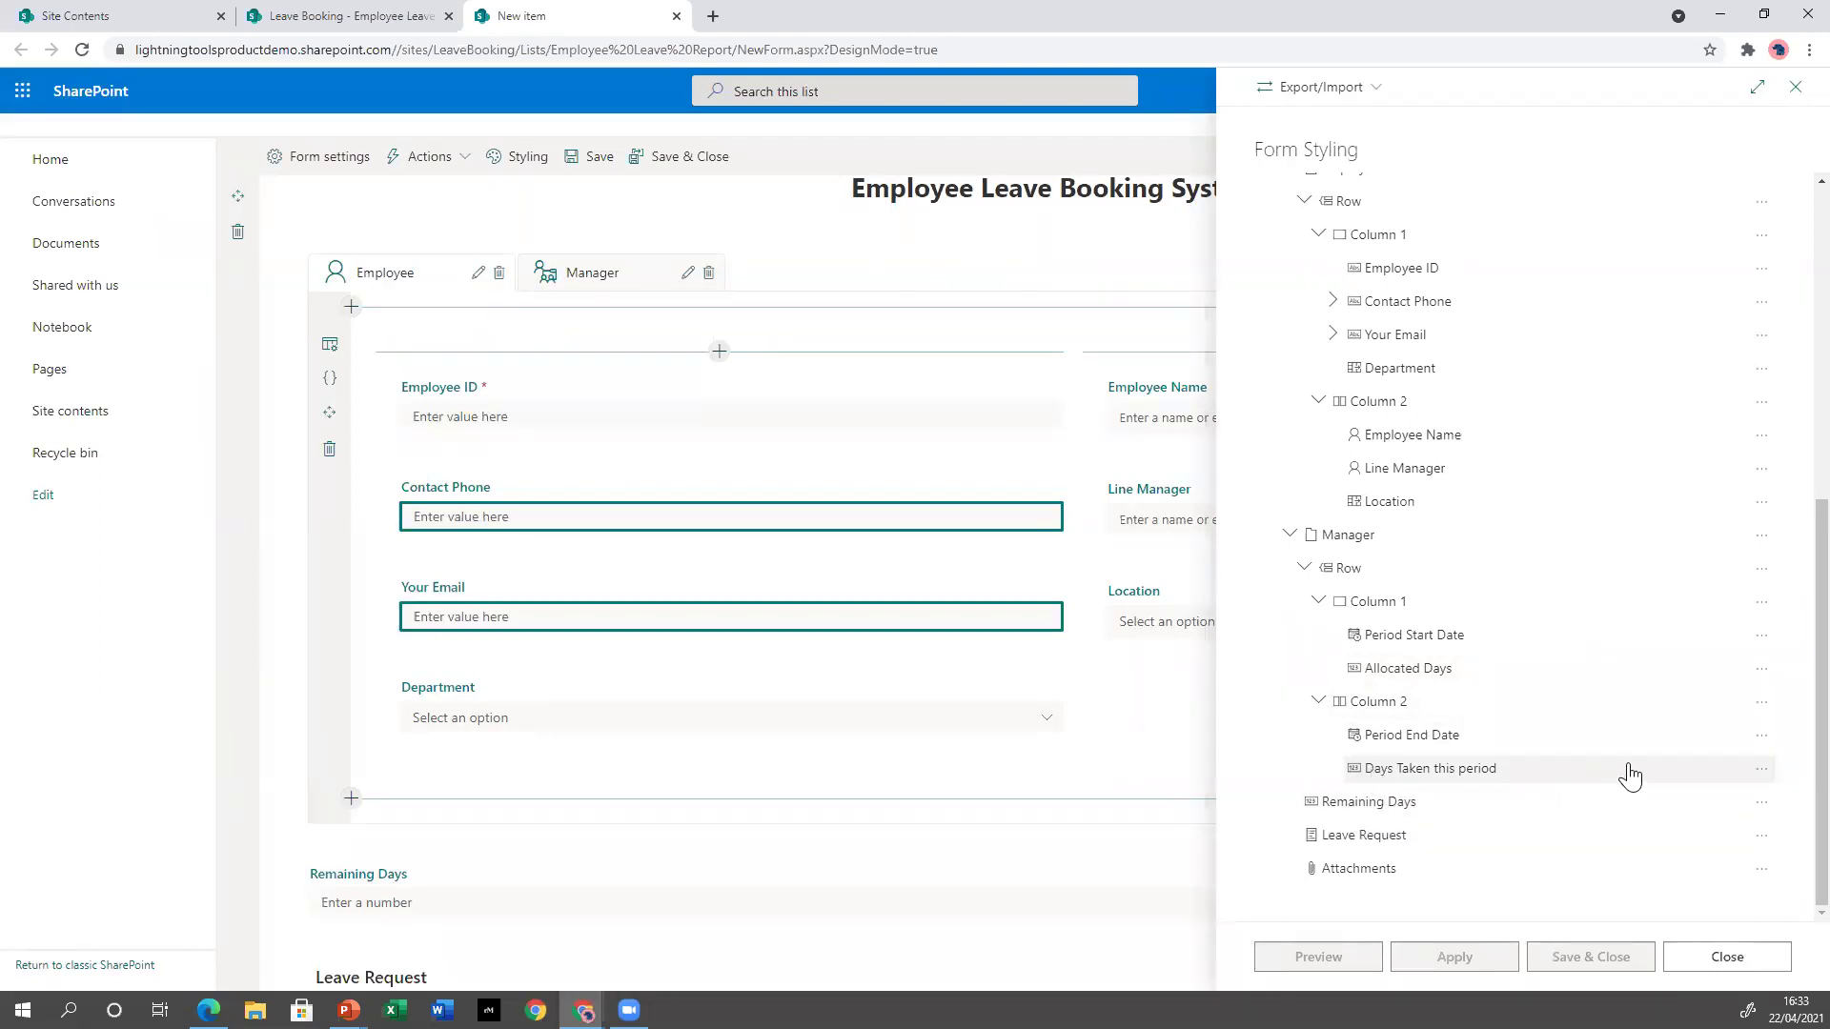
Add a Days Taken this period style with the condition [[Days Taken]]>[[AllocatedDays]].
{"action": "left_click", "coordinate": [1765, 777]}
{"action": "left_click", "coordinate": [1701, 802]}
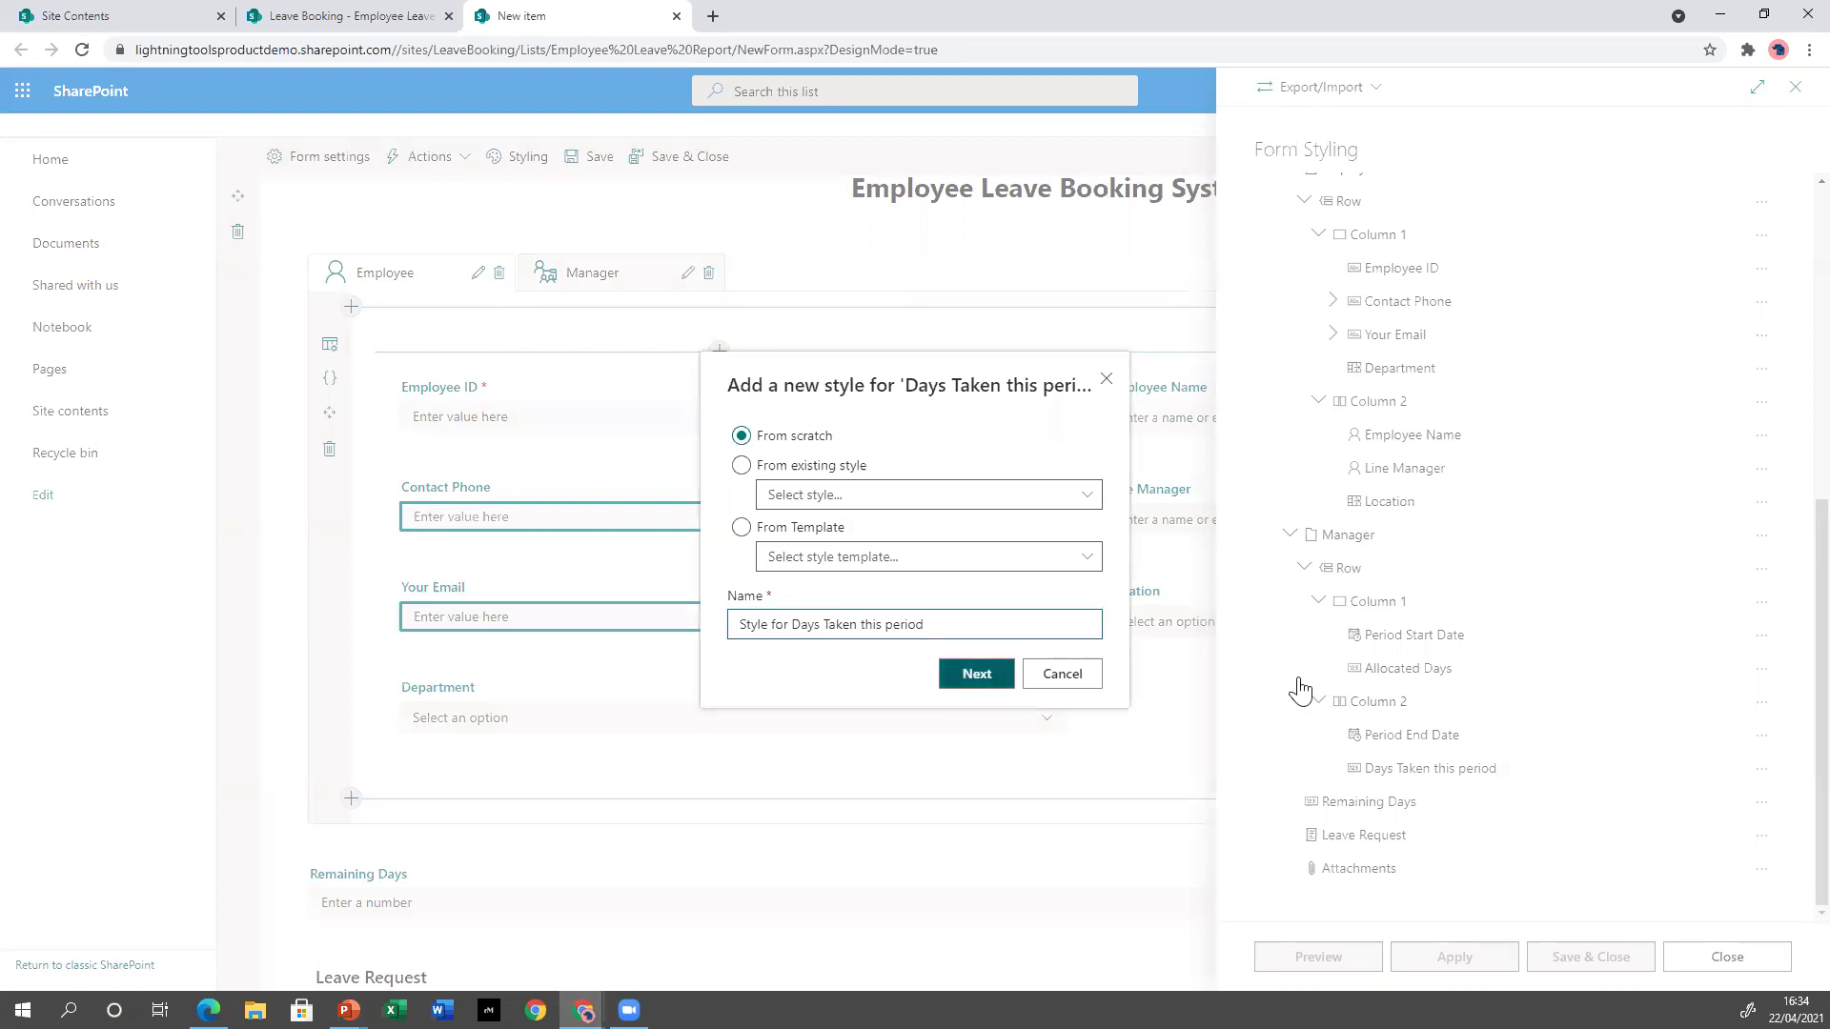
{"action": "scroll", "coordinate": [1449, 705], "scroll_direction": "down", "scroll_amount": 3}
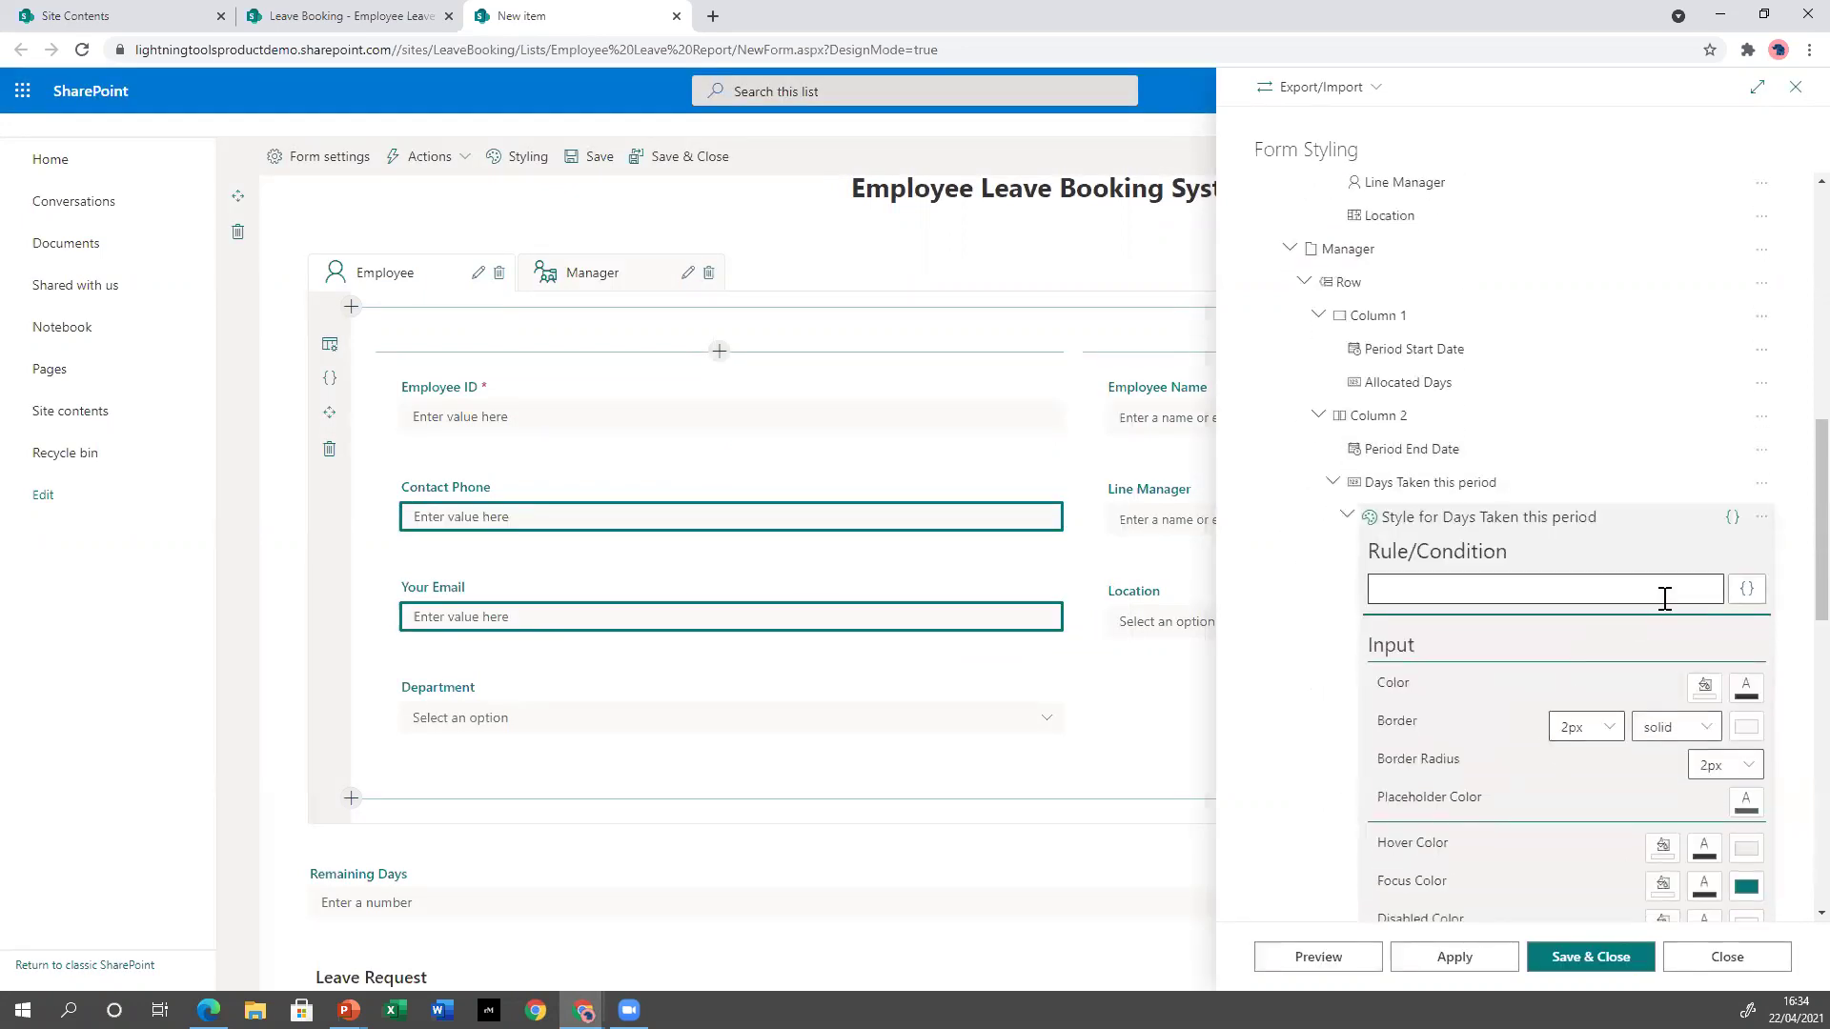
{"action": "left_click", "coordinate": [1749, 591]}
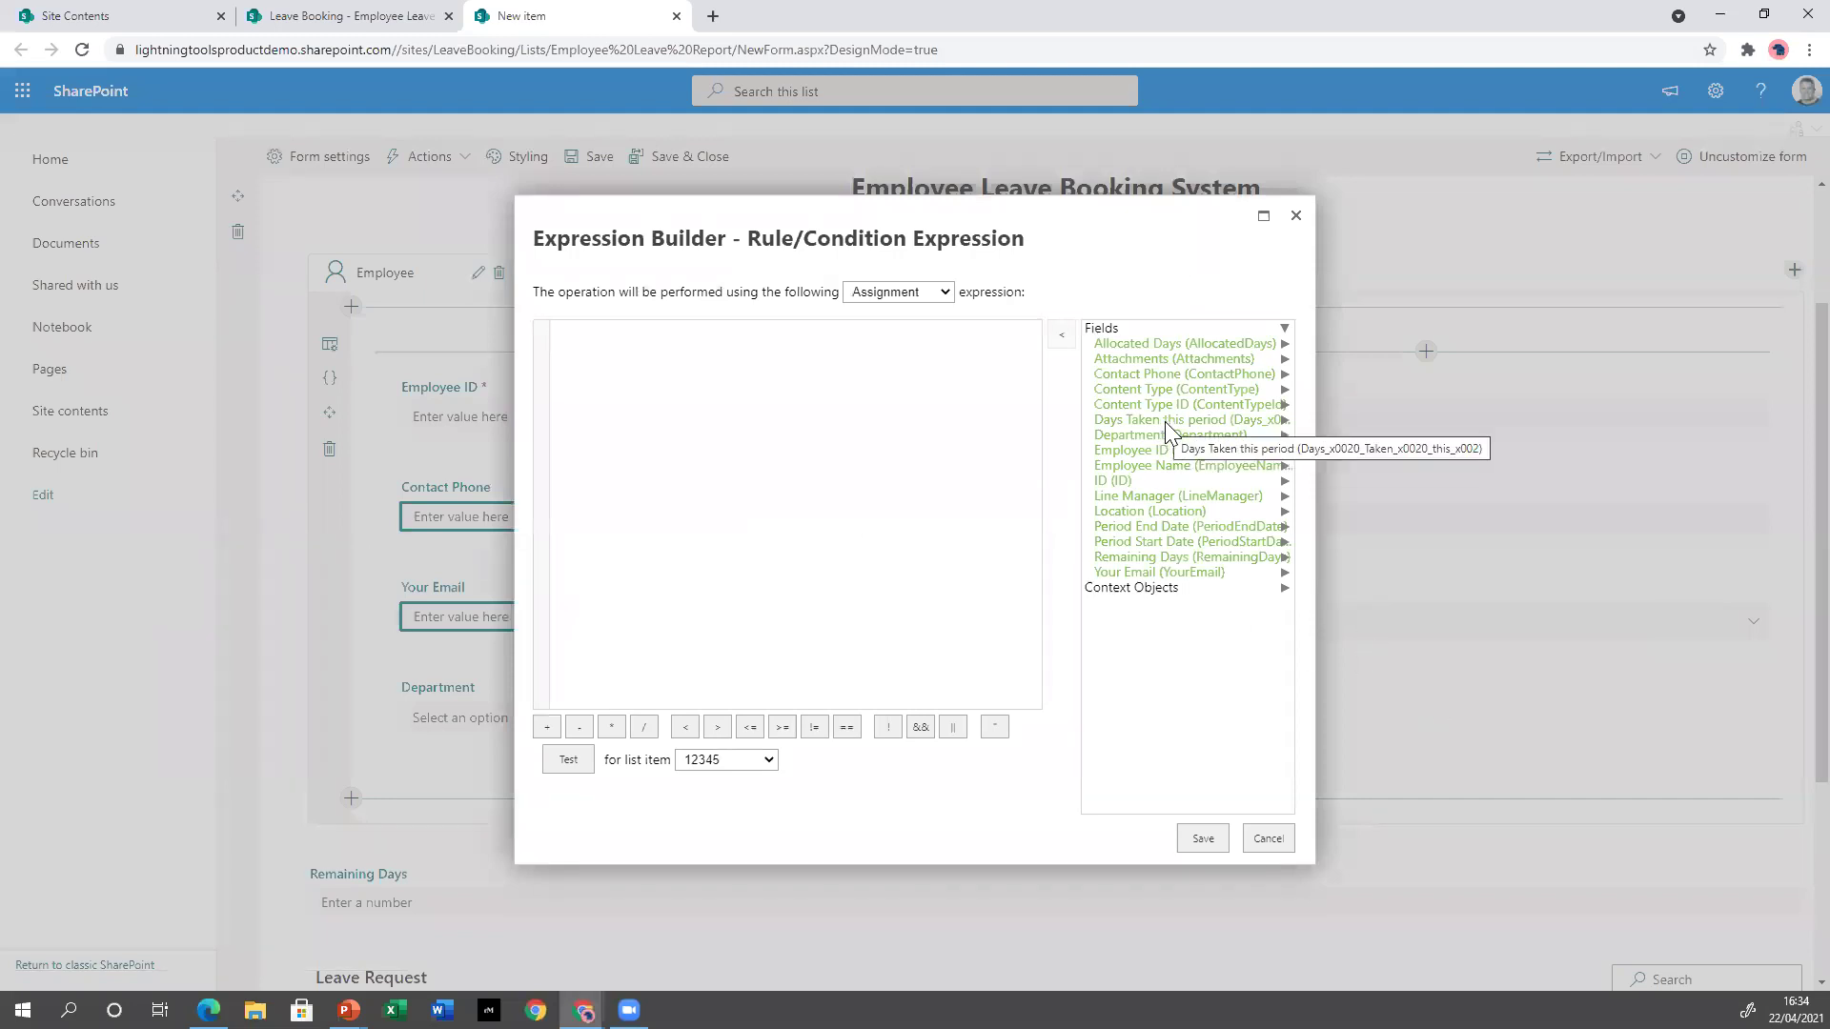
{"action": "double_click", "coordinate": [1167, 422]}
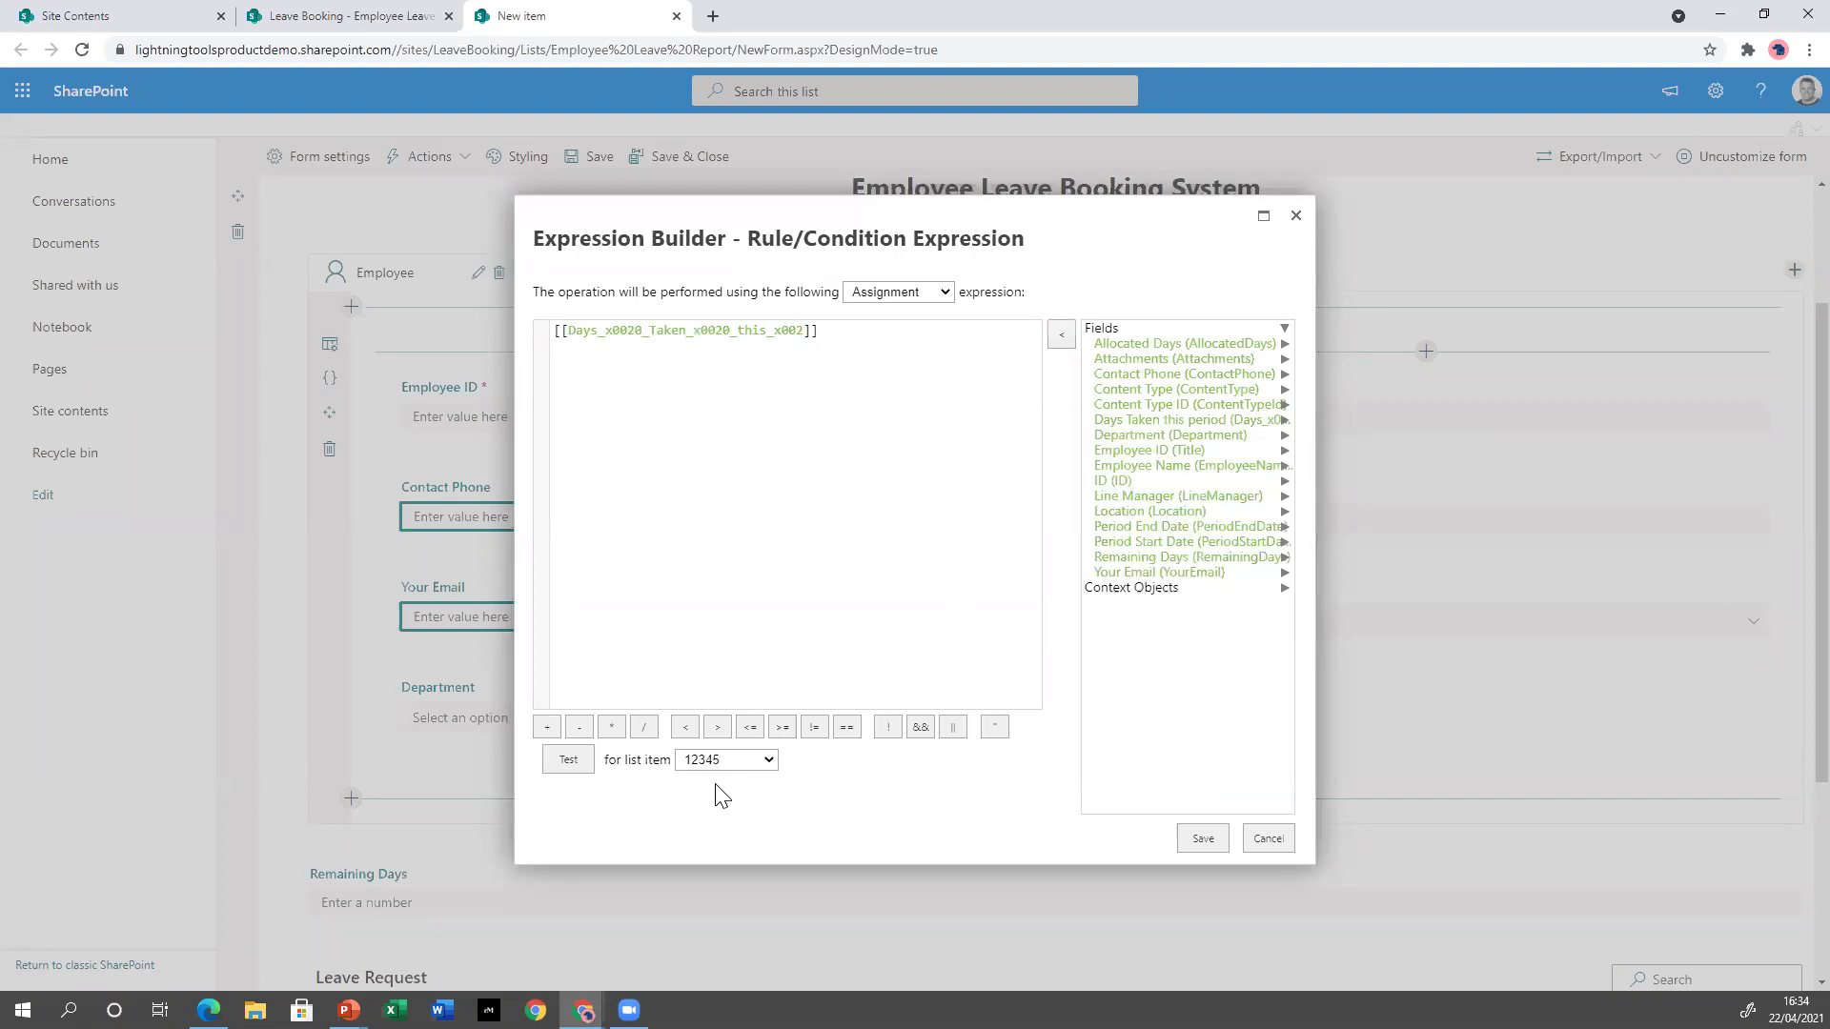
{"action": "left_click", "coordinate": [717, 728]}
{"action": "double_click", "coordinate": [1120, 344]}
{"action": "left_click", "coordinate": [1202, 839]}
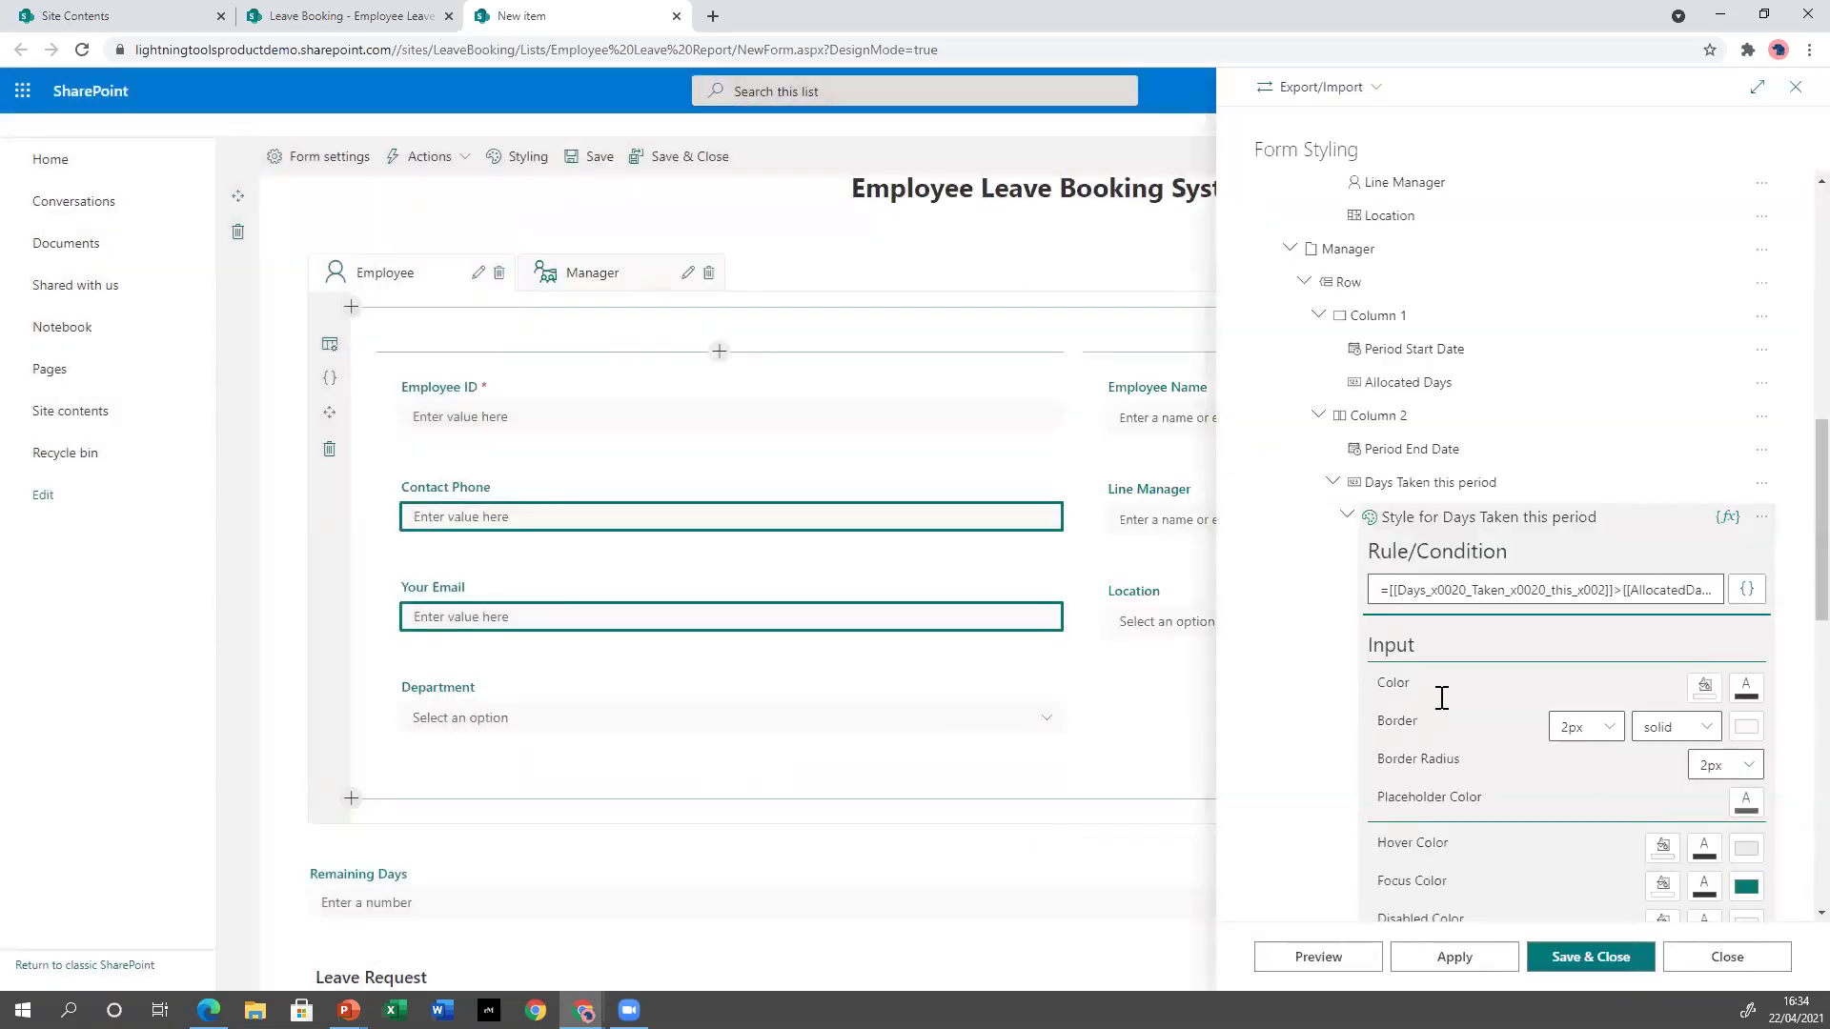
{"action": "scroll", "coordinate": [1442, 699], "scroll_direction": "down", "scroll_amount": 3}
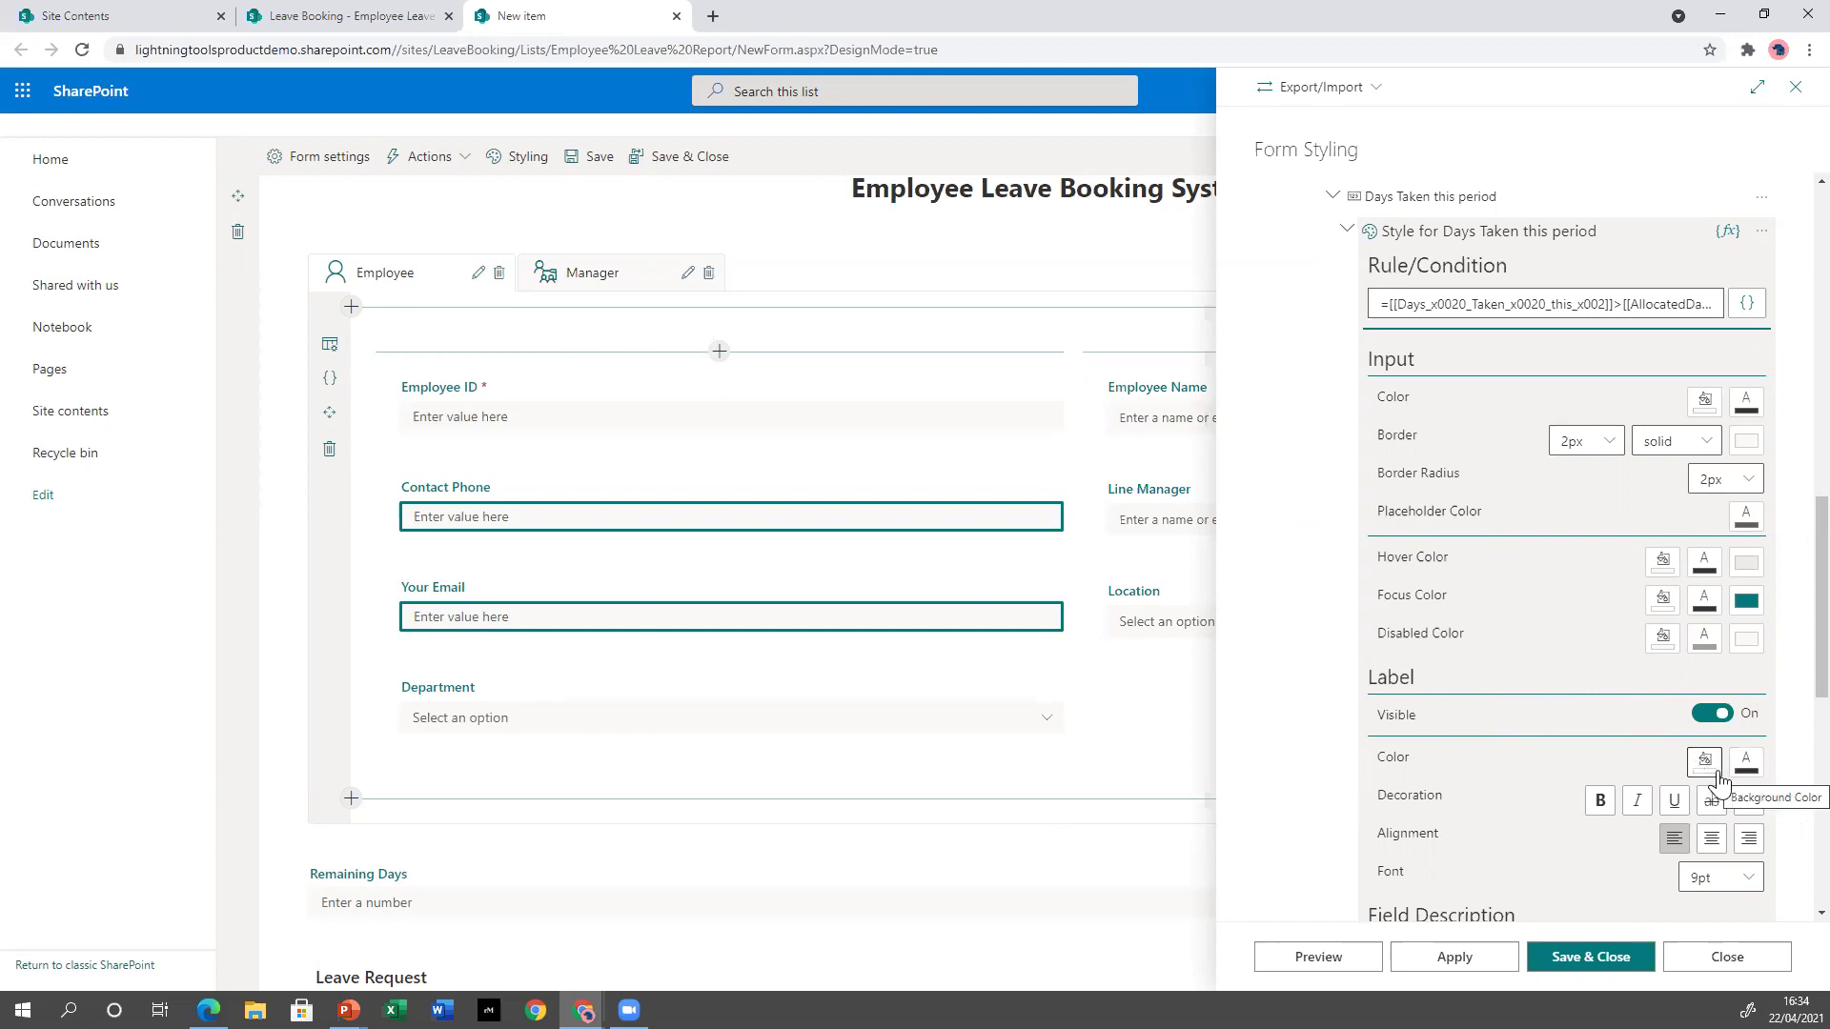
Set the conditional style's label colour to the red theme swatch.
{"action": "left_click", "coordinate": [1746, 762]}
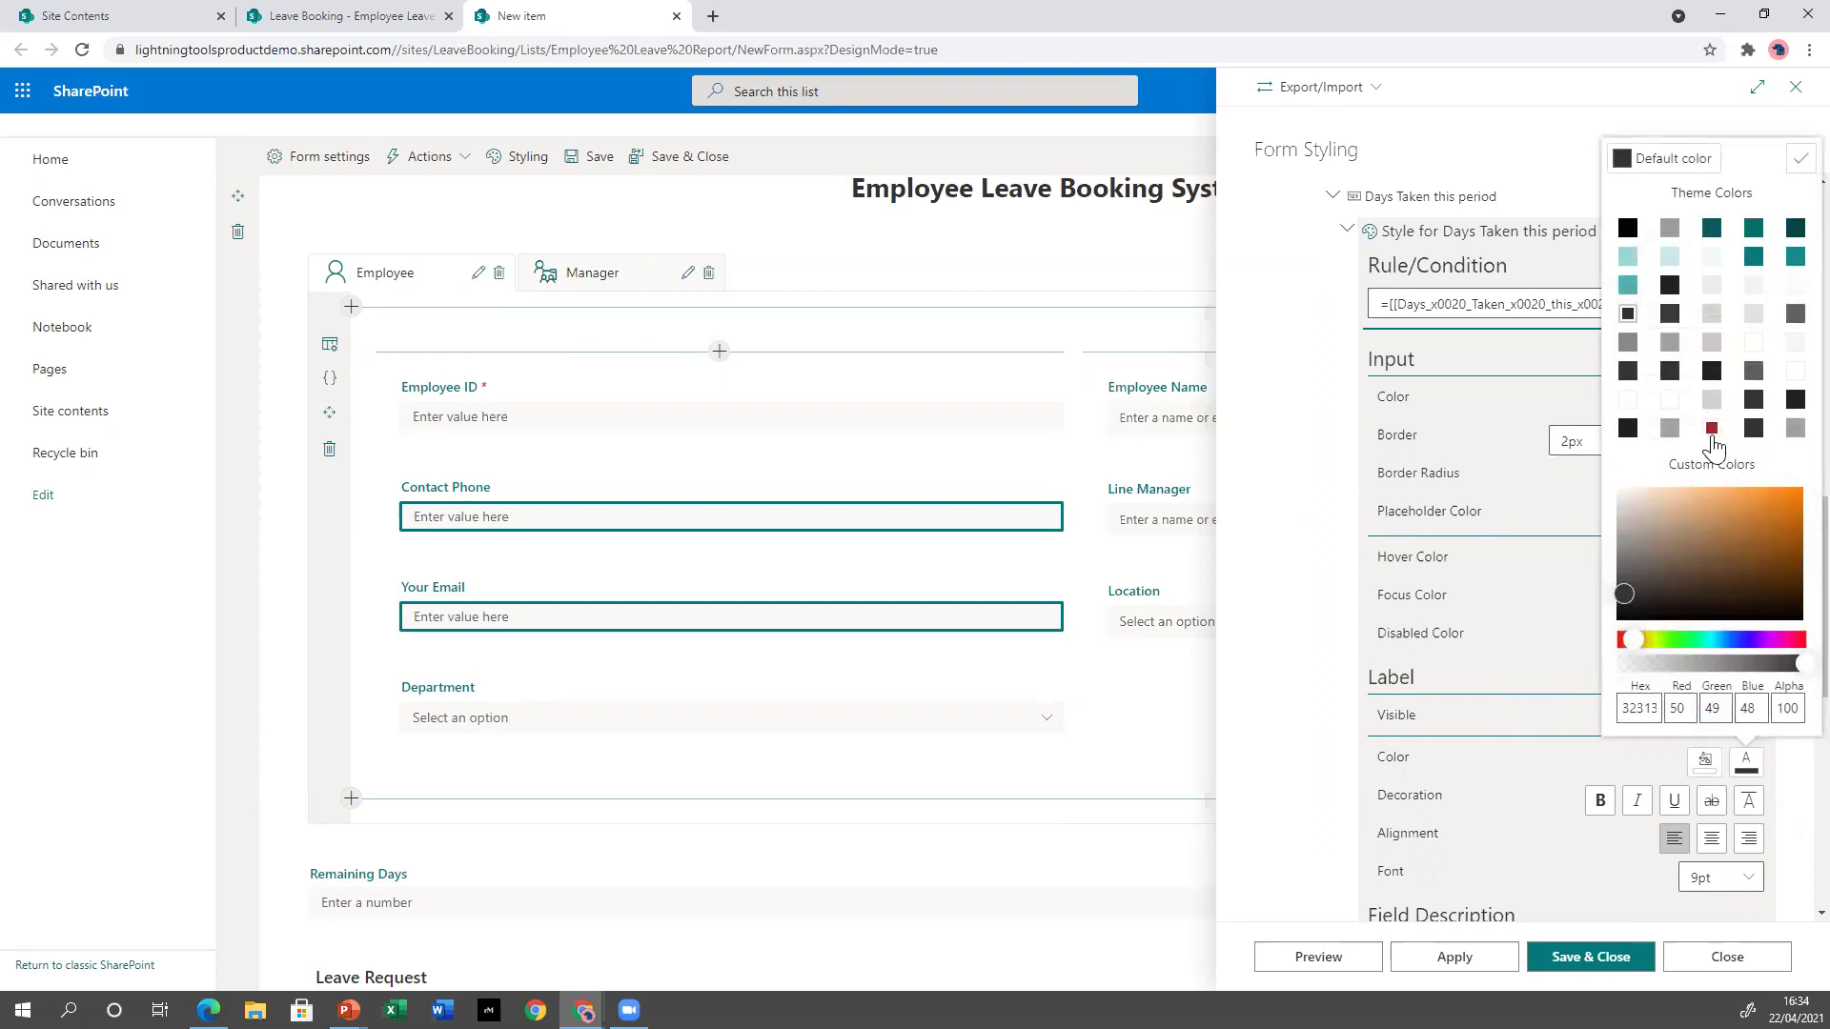
{"action": "left_click", "coordinate": [1711, 429]}
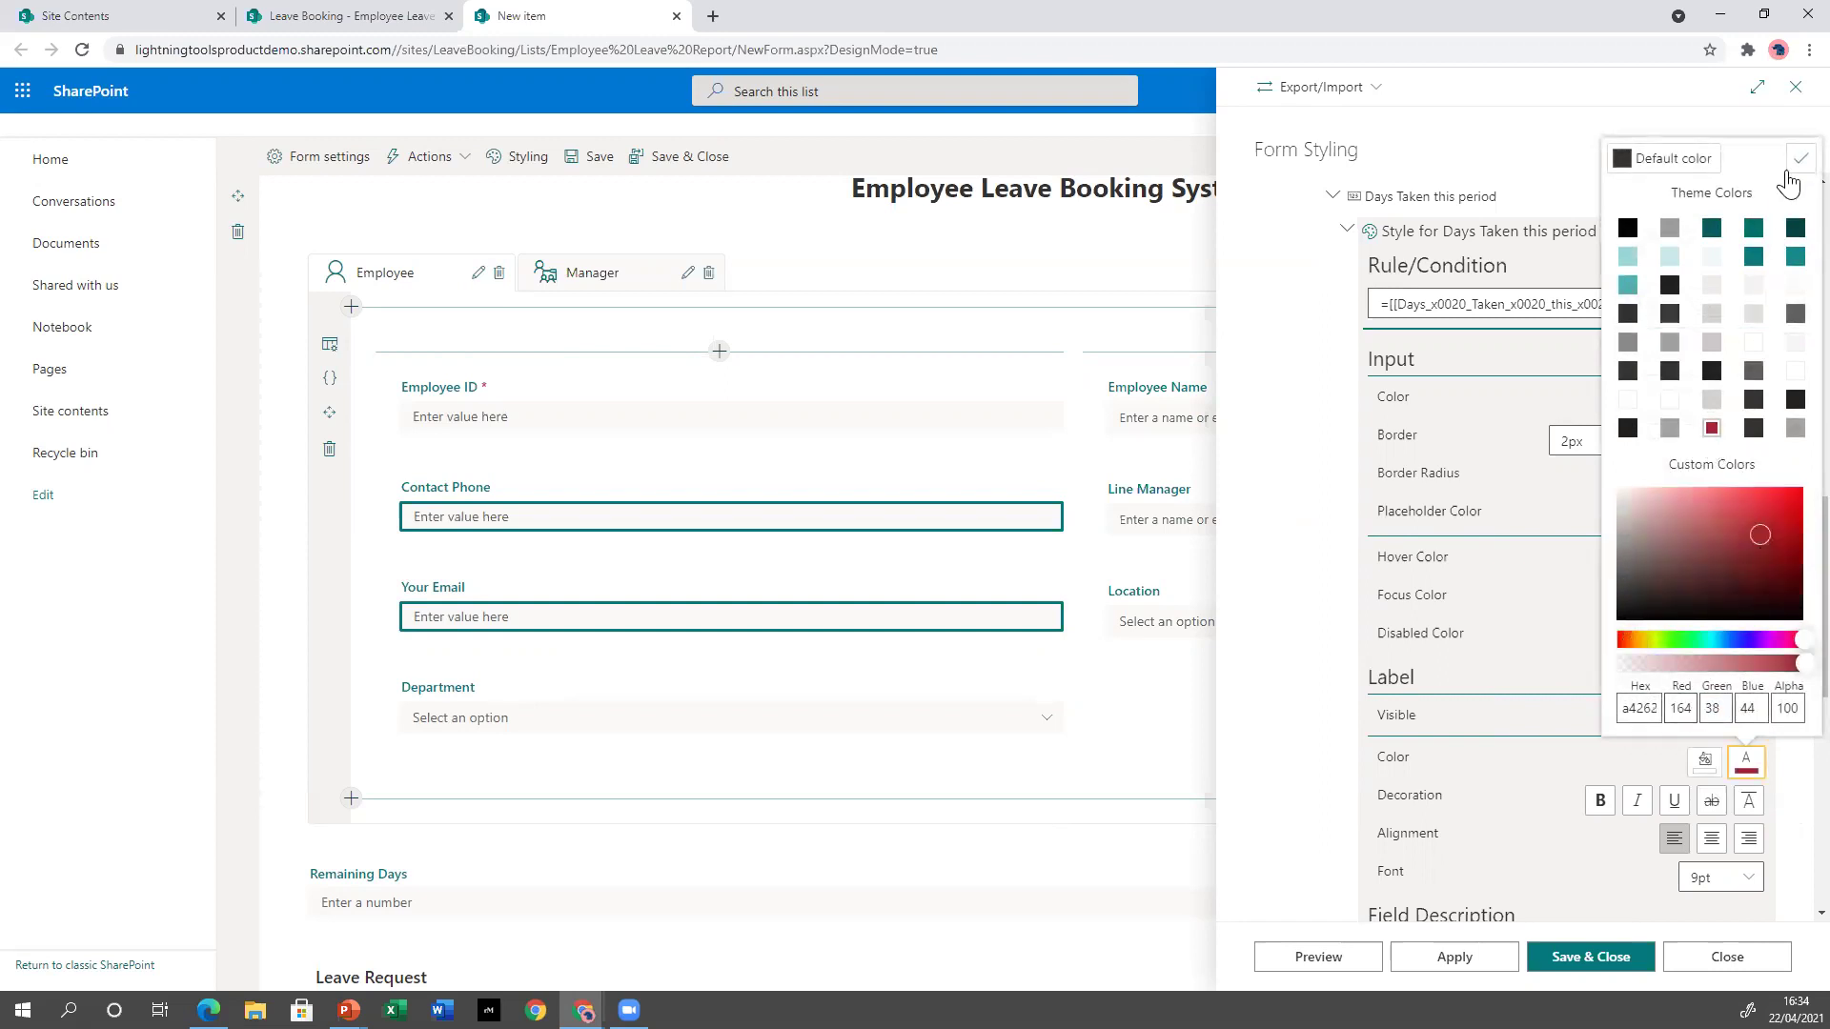
{"action": "left_click", "coordinate": [1800, 158]}
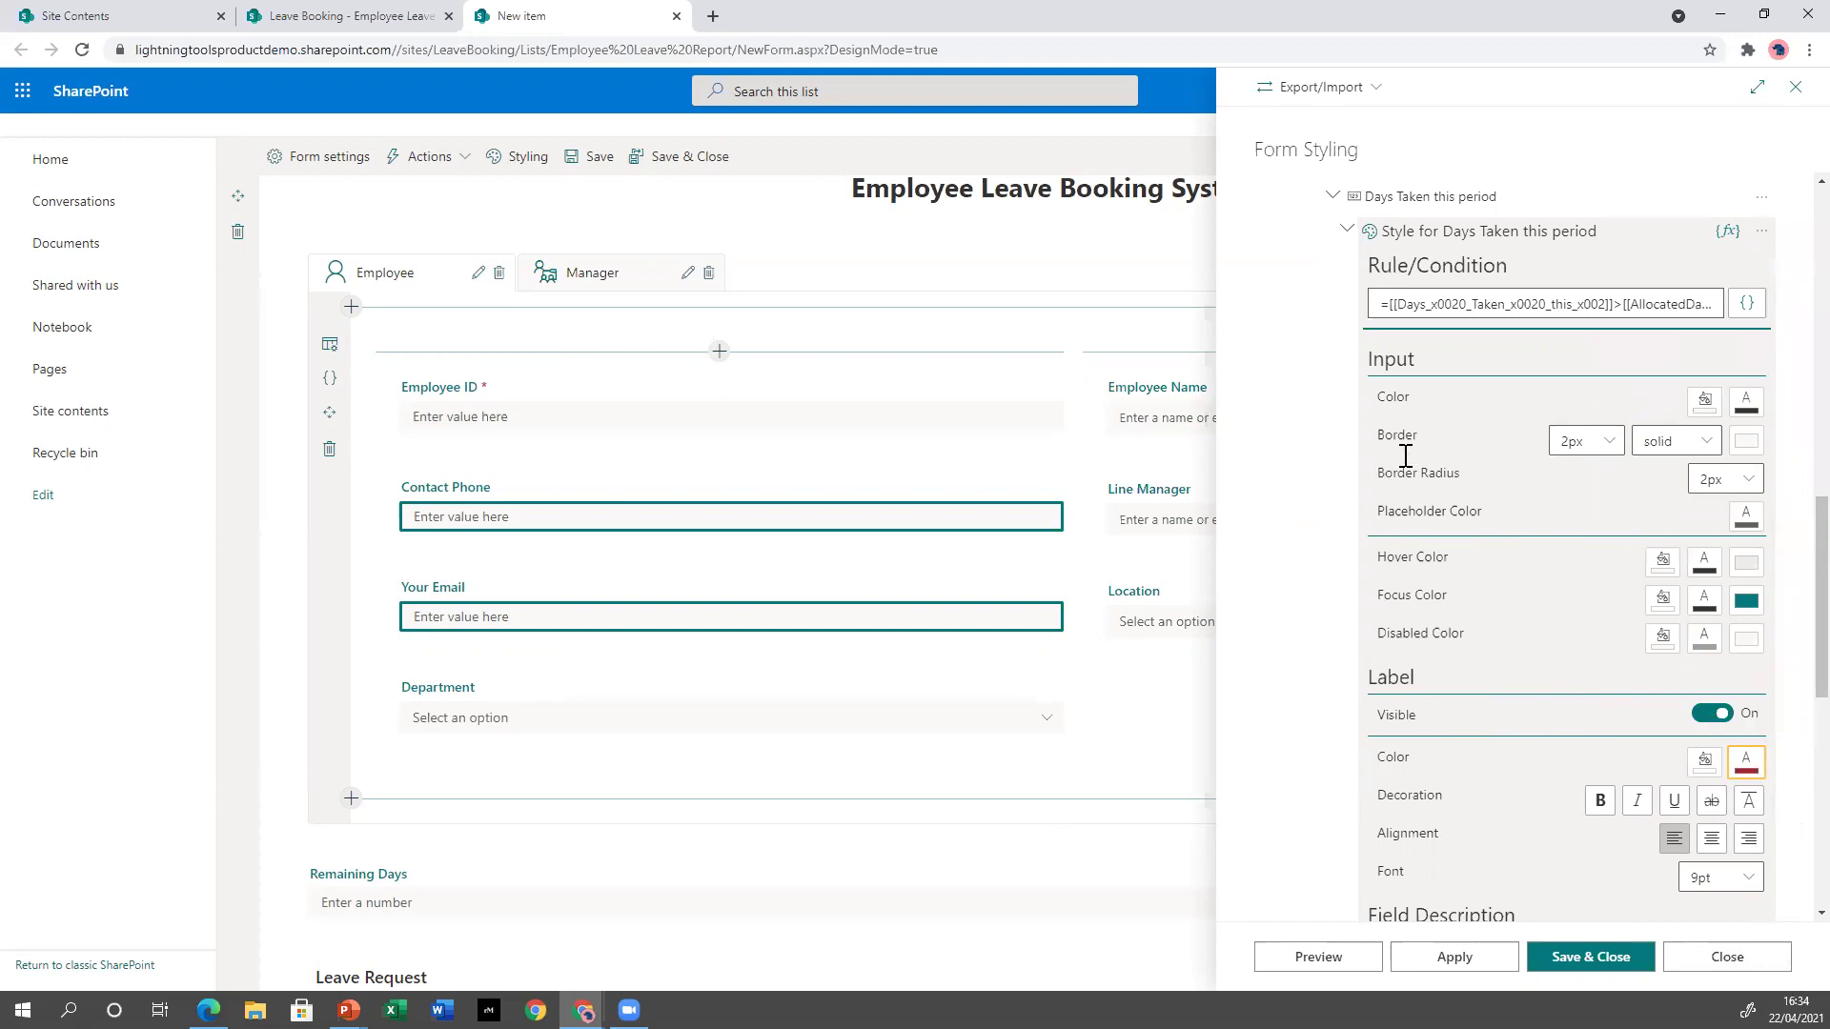
Set the input border to orange d44d19 and select the condition formula for copying.
{"action": "left_click", "coordinate": [1746, 440]}
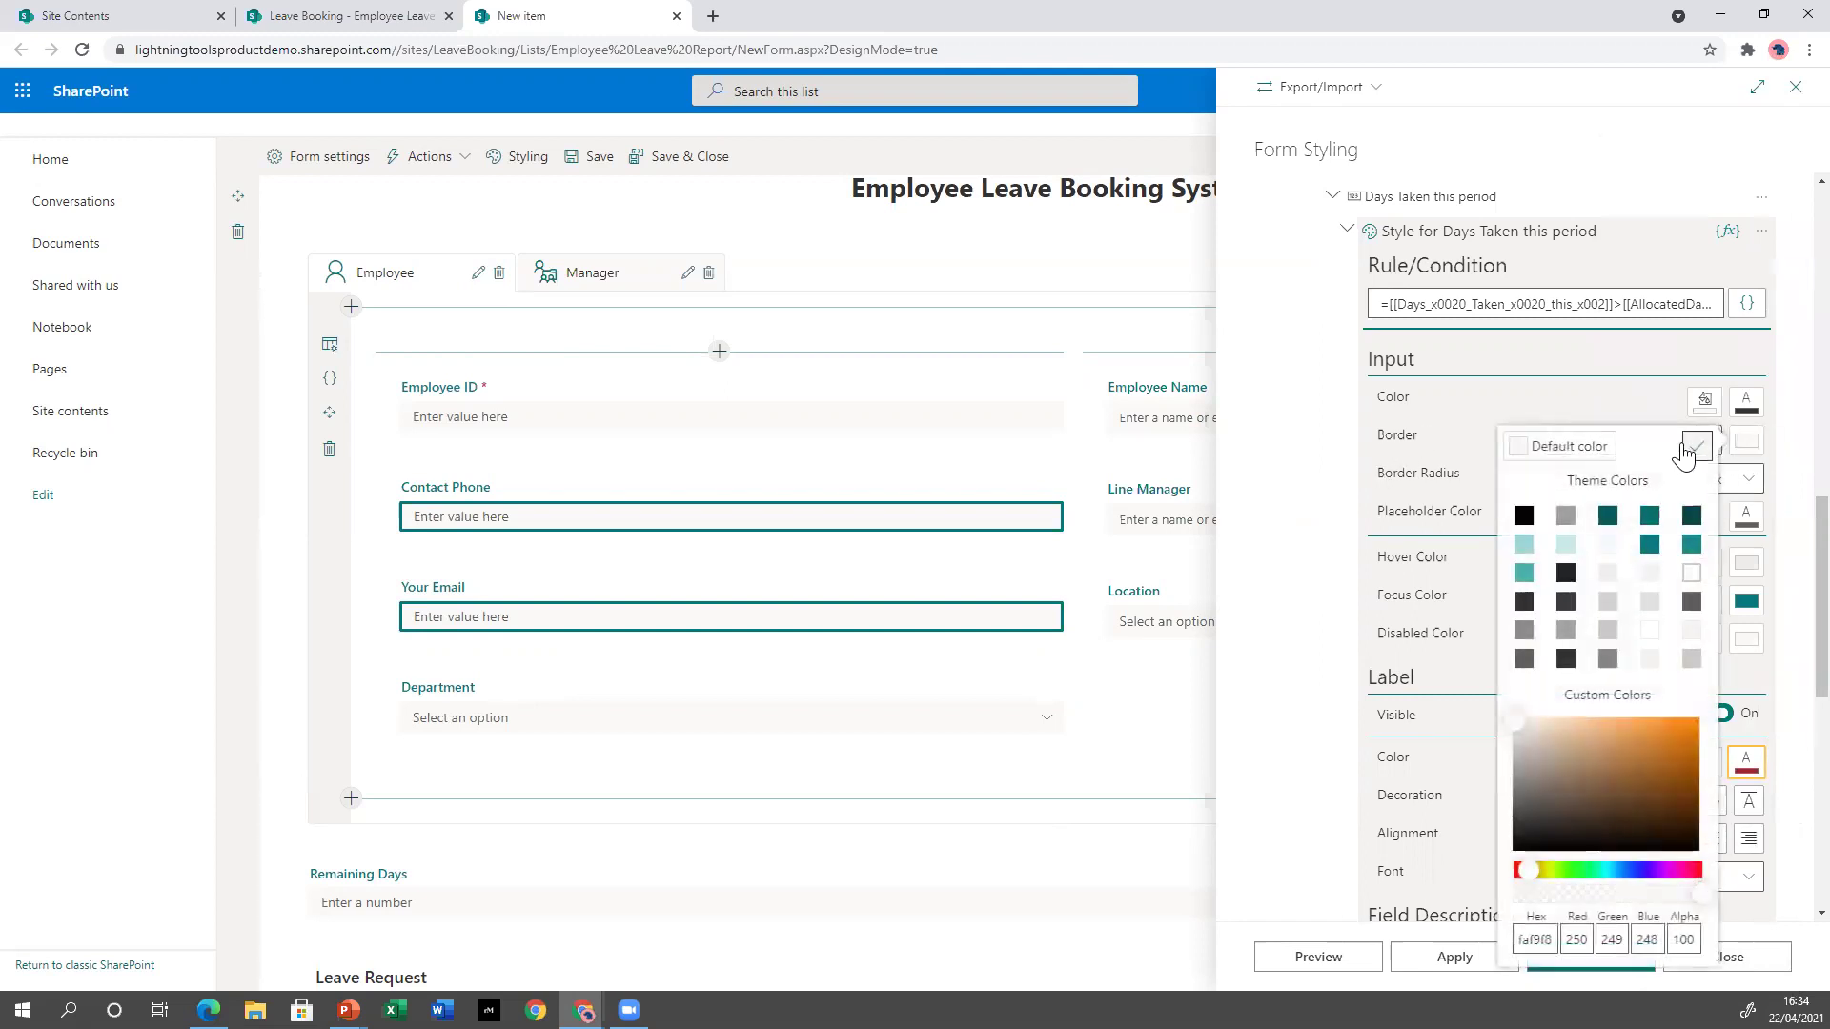
{"action": "left_click_drag", "start_coordinate": [1532, 873], "coordinate": [1521, 875]}
{"action": "left_click", "coordinate": [1676, 743]}
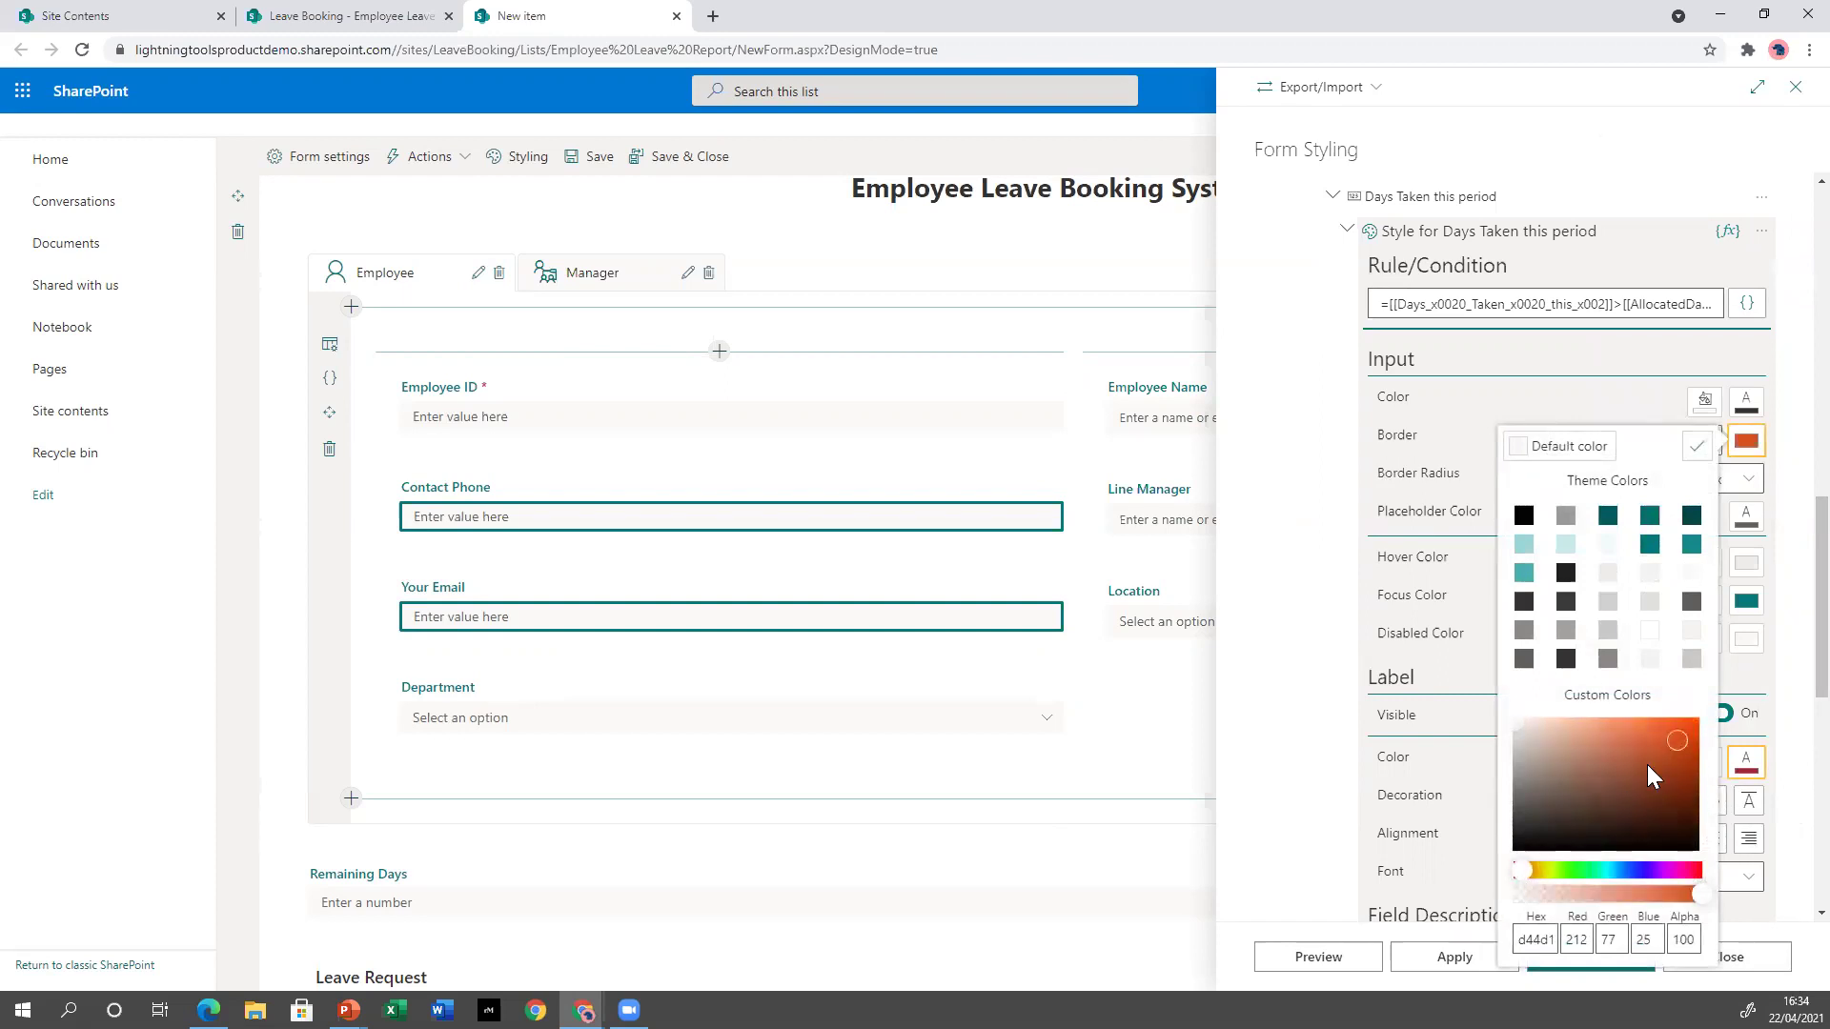
{"action": "left_click", "coordinate": [1696, 446]}
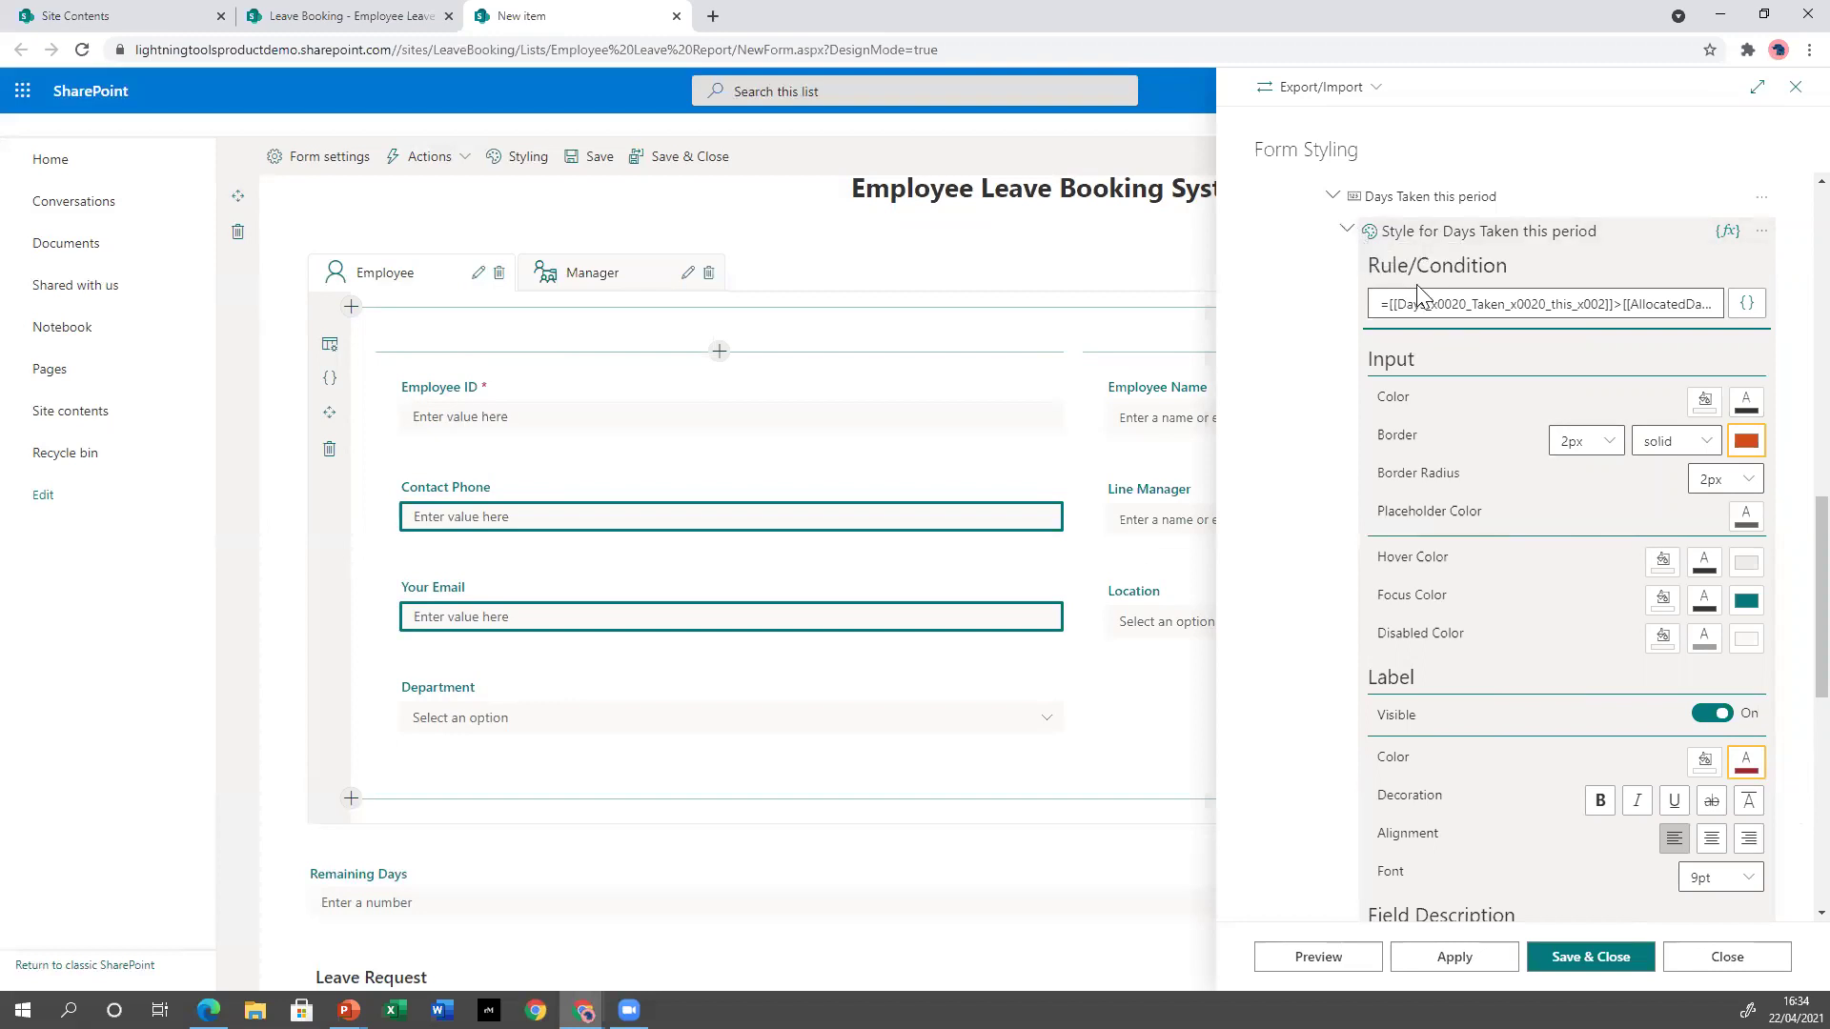
{"action": "triple_click", "coordinate": [1446, 303]}
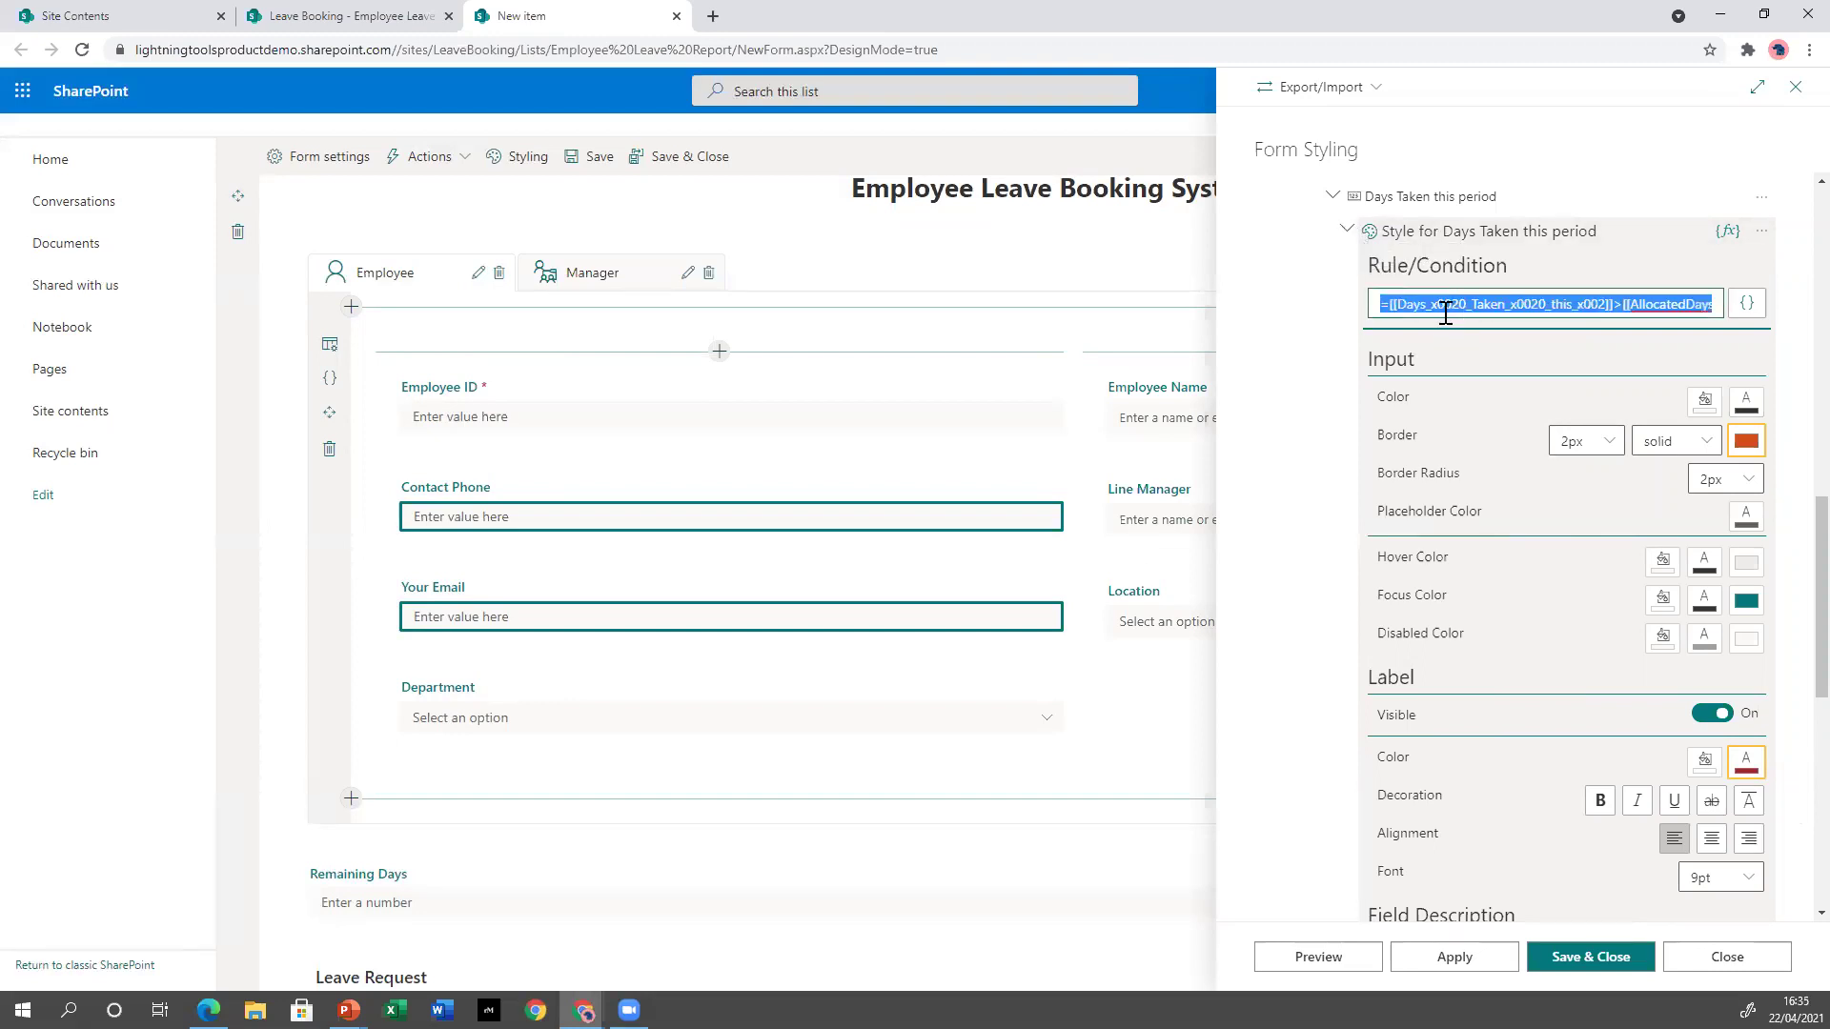
Apply the Days Taken style, then create an Error Style template style for the Manager tab.
{"action": "left_click", "coordinate": [1446, 957]}
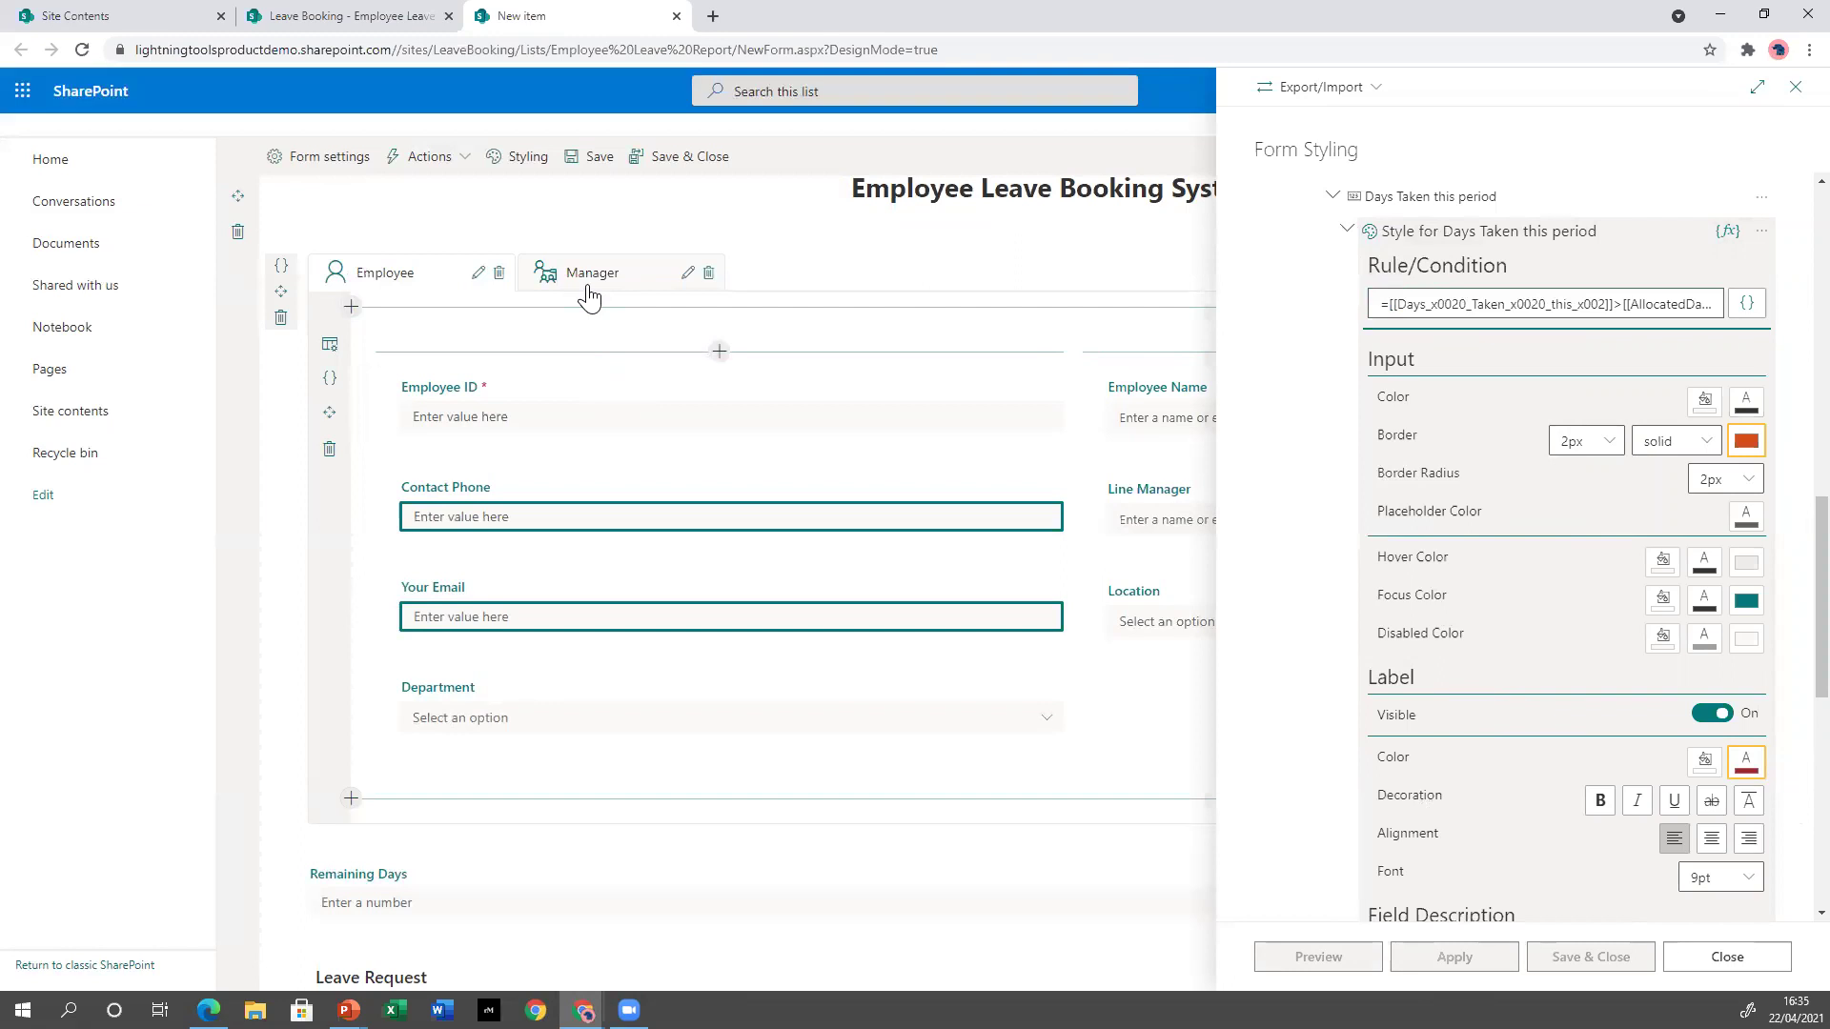
{"action": "left_click", "coordinate": [1349, 231]}
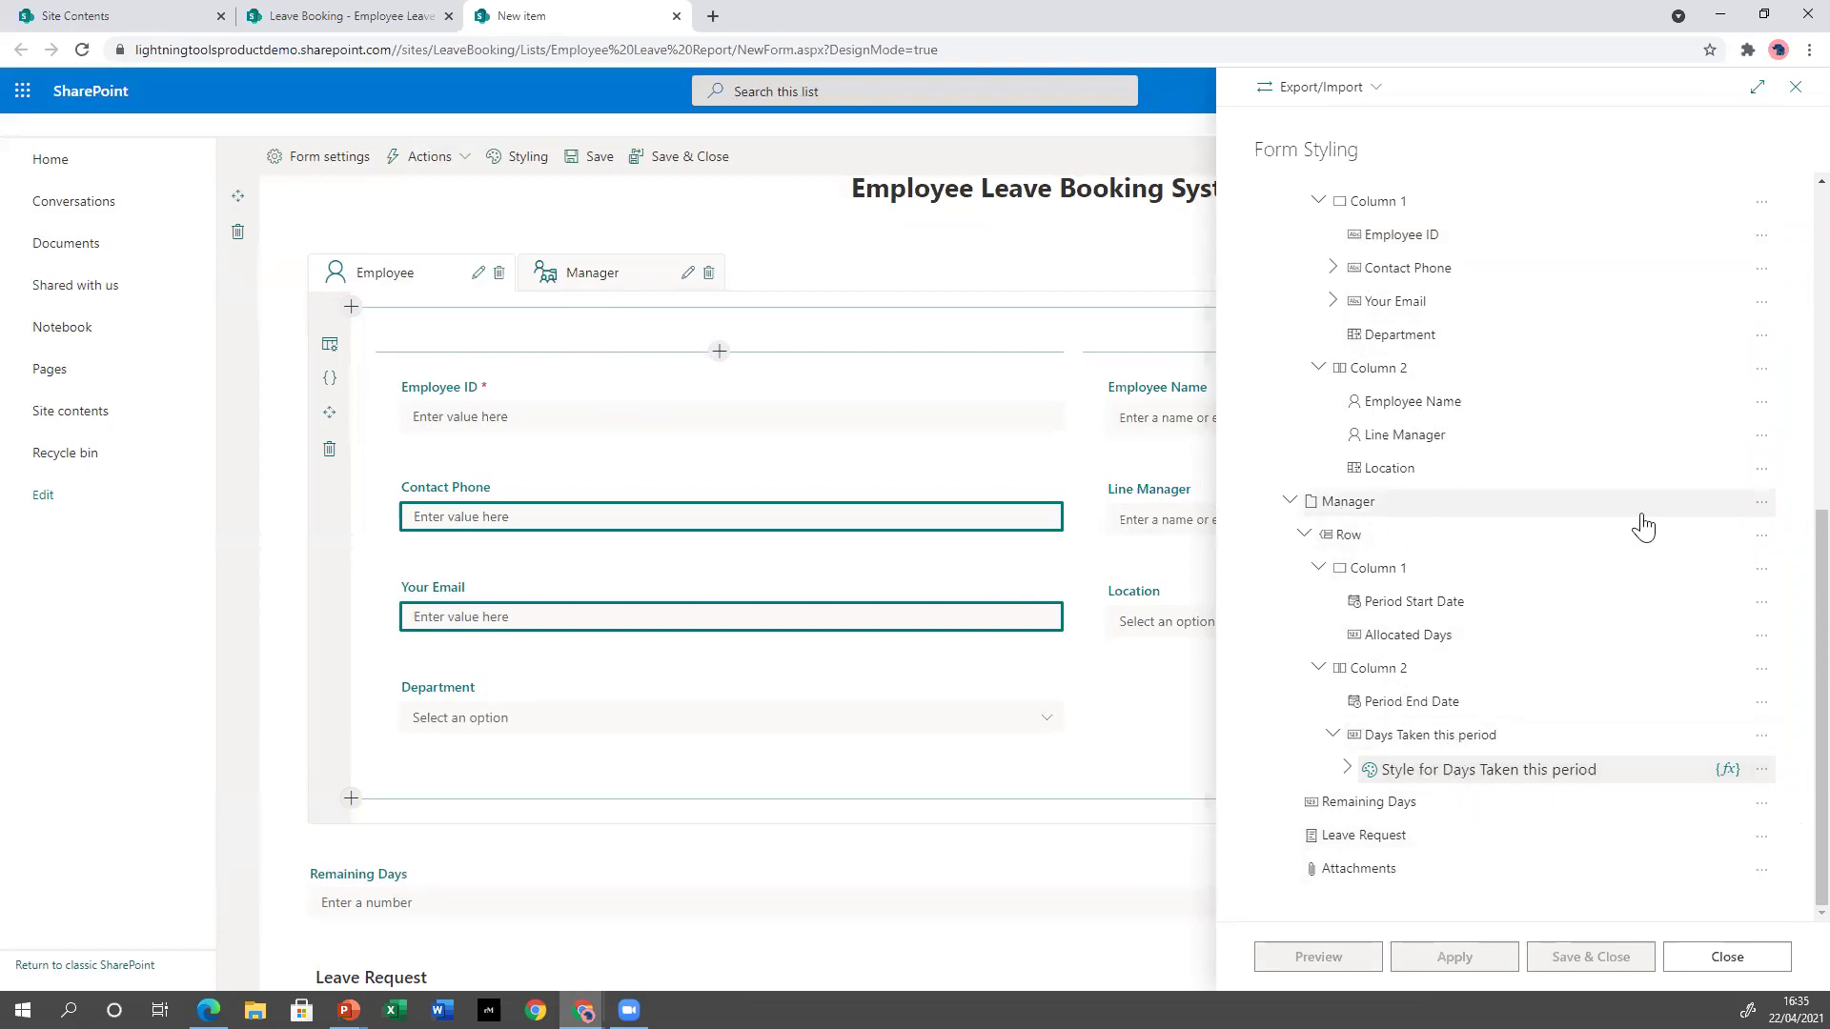
{"action": "left_click", "coordinate": [1762, 501]}
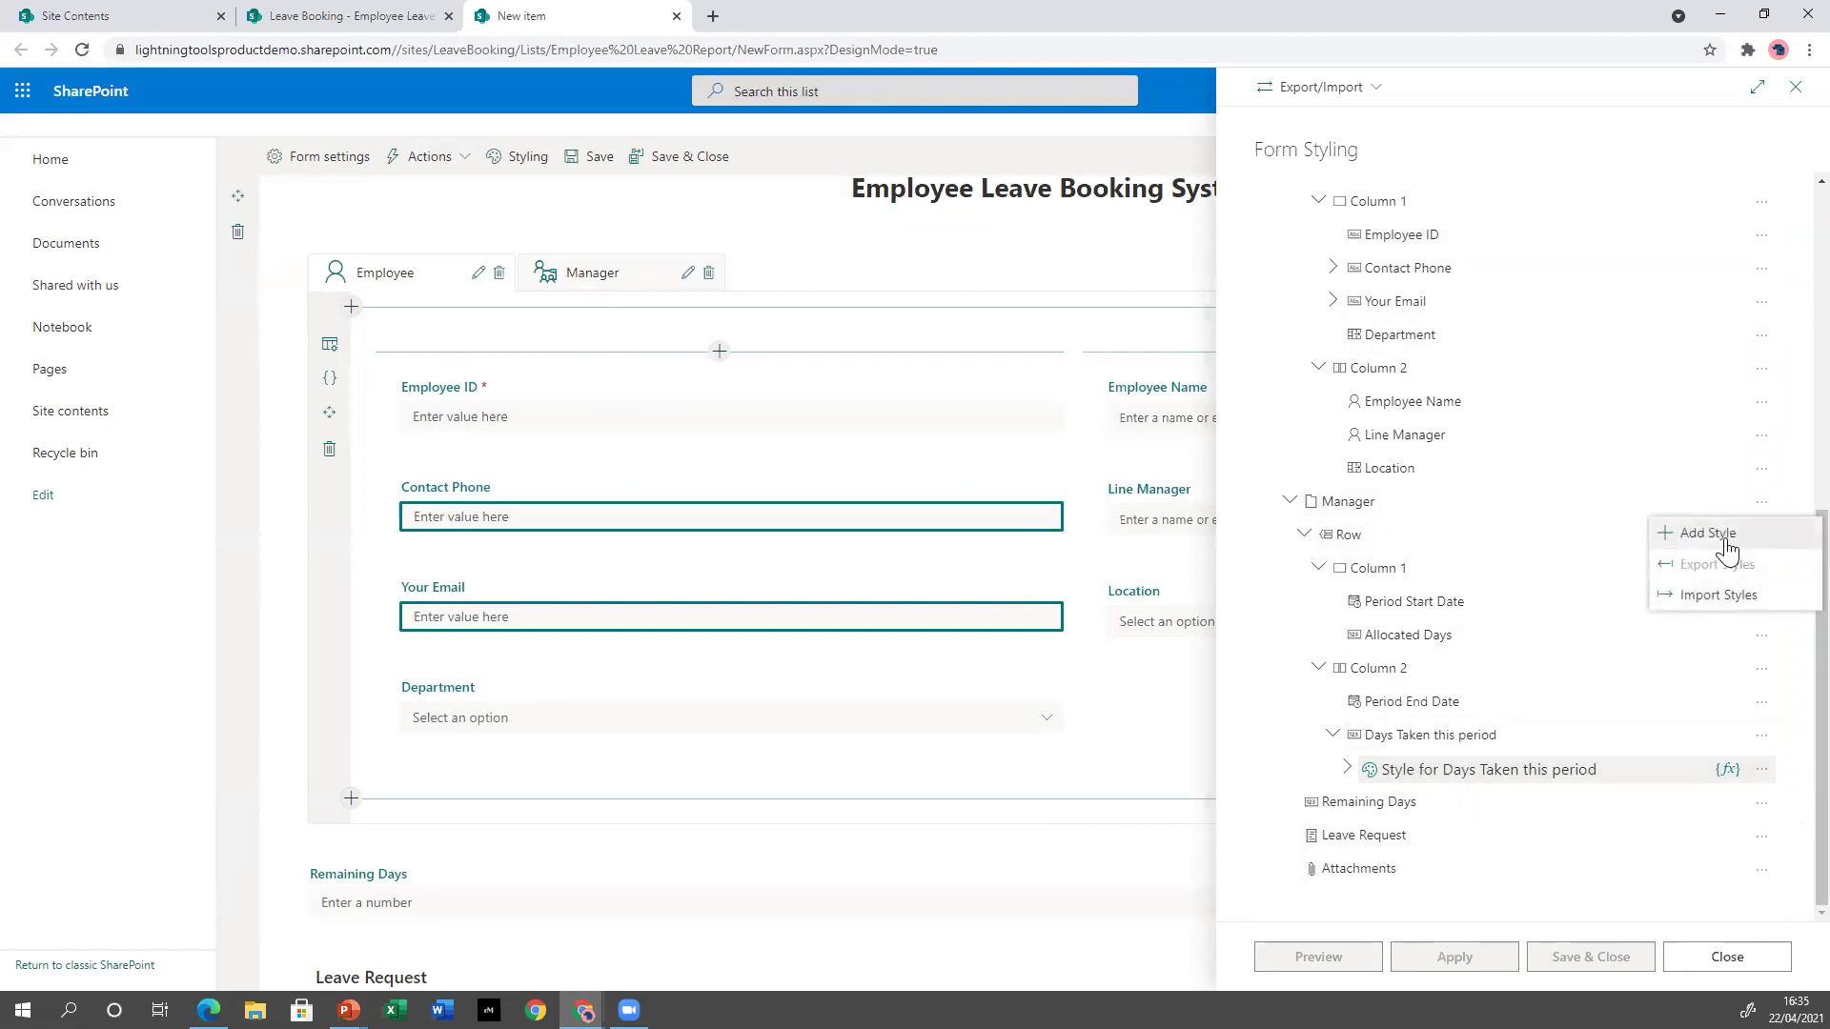
{"action": "left_click", "coordinate": [1706, 533]}
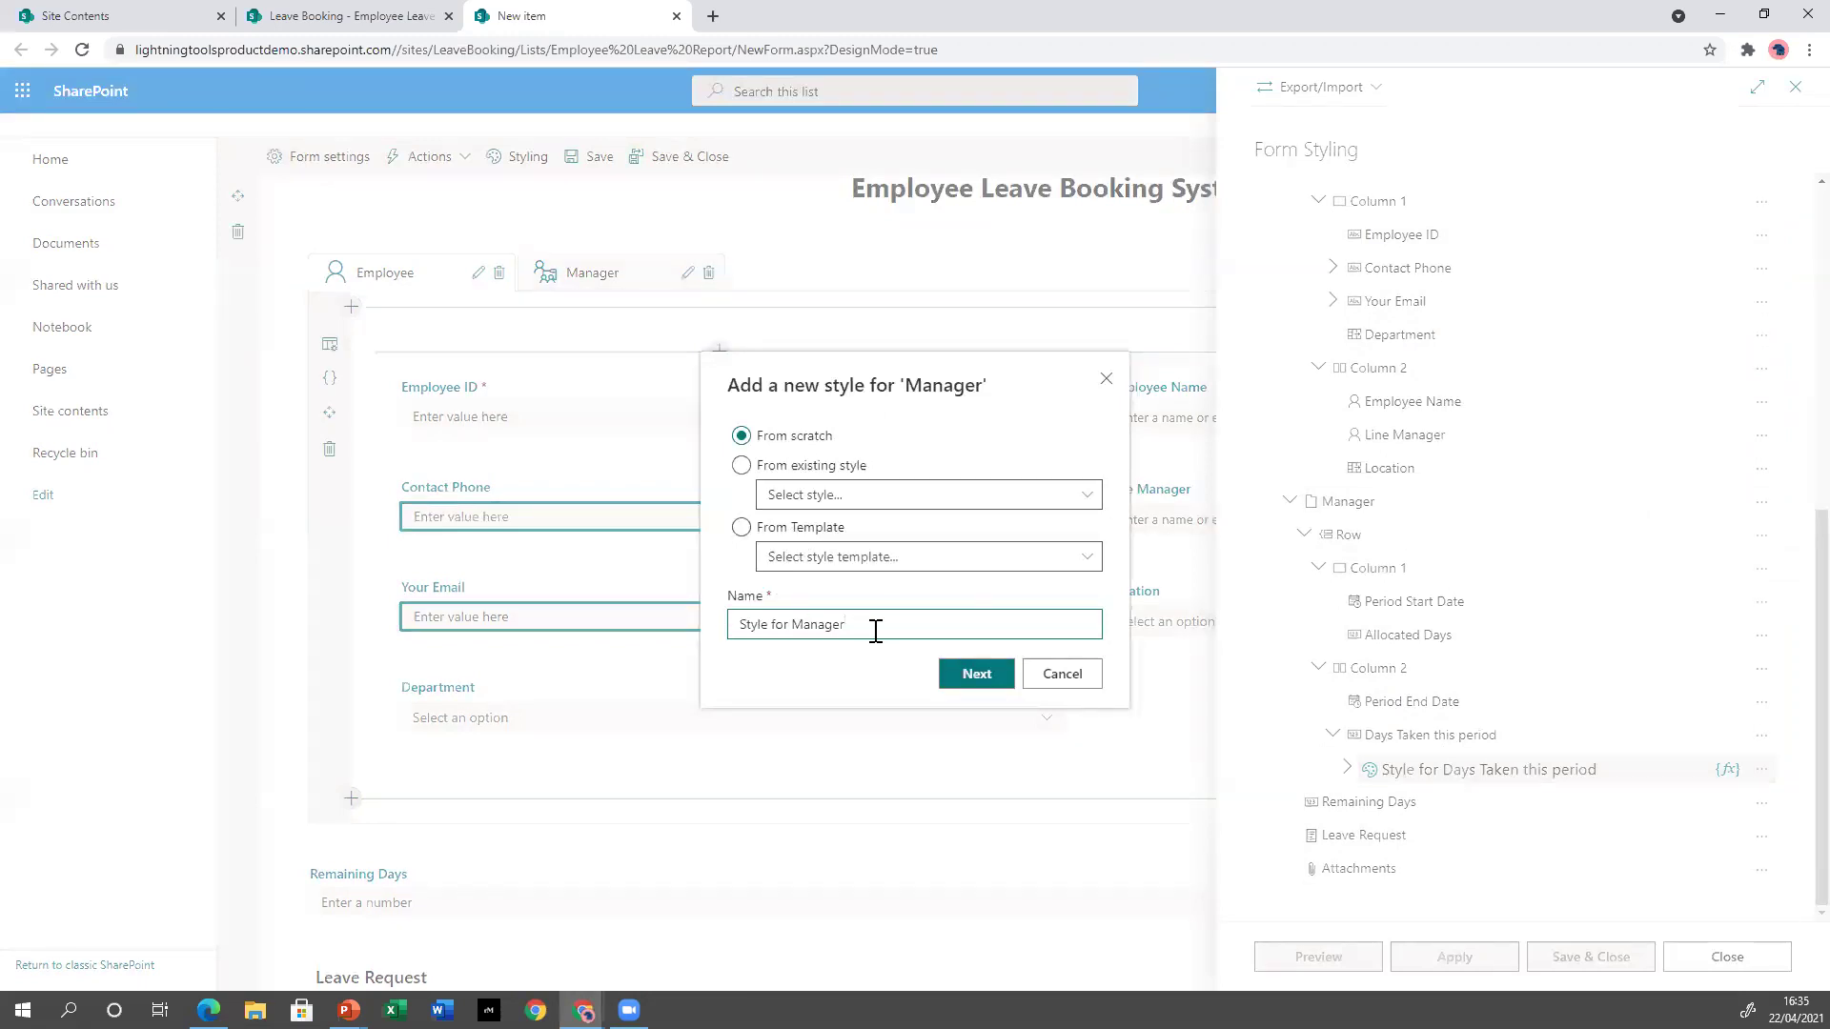
{"action": "left_click", "coordinate": [743, 465]}
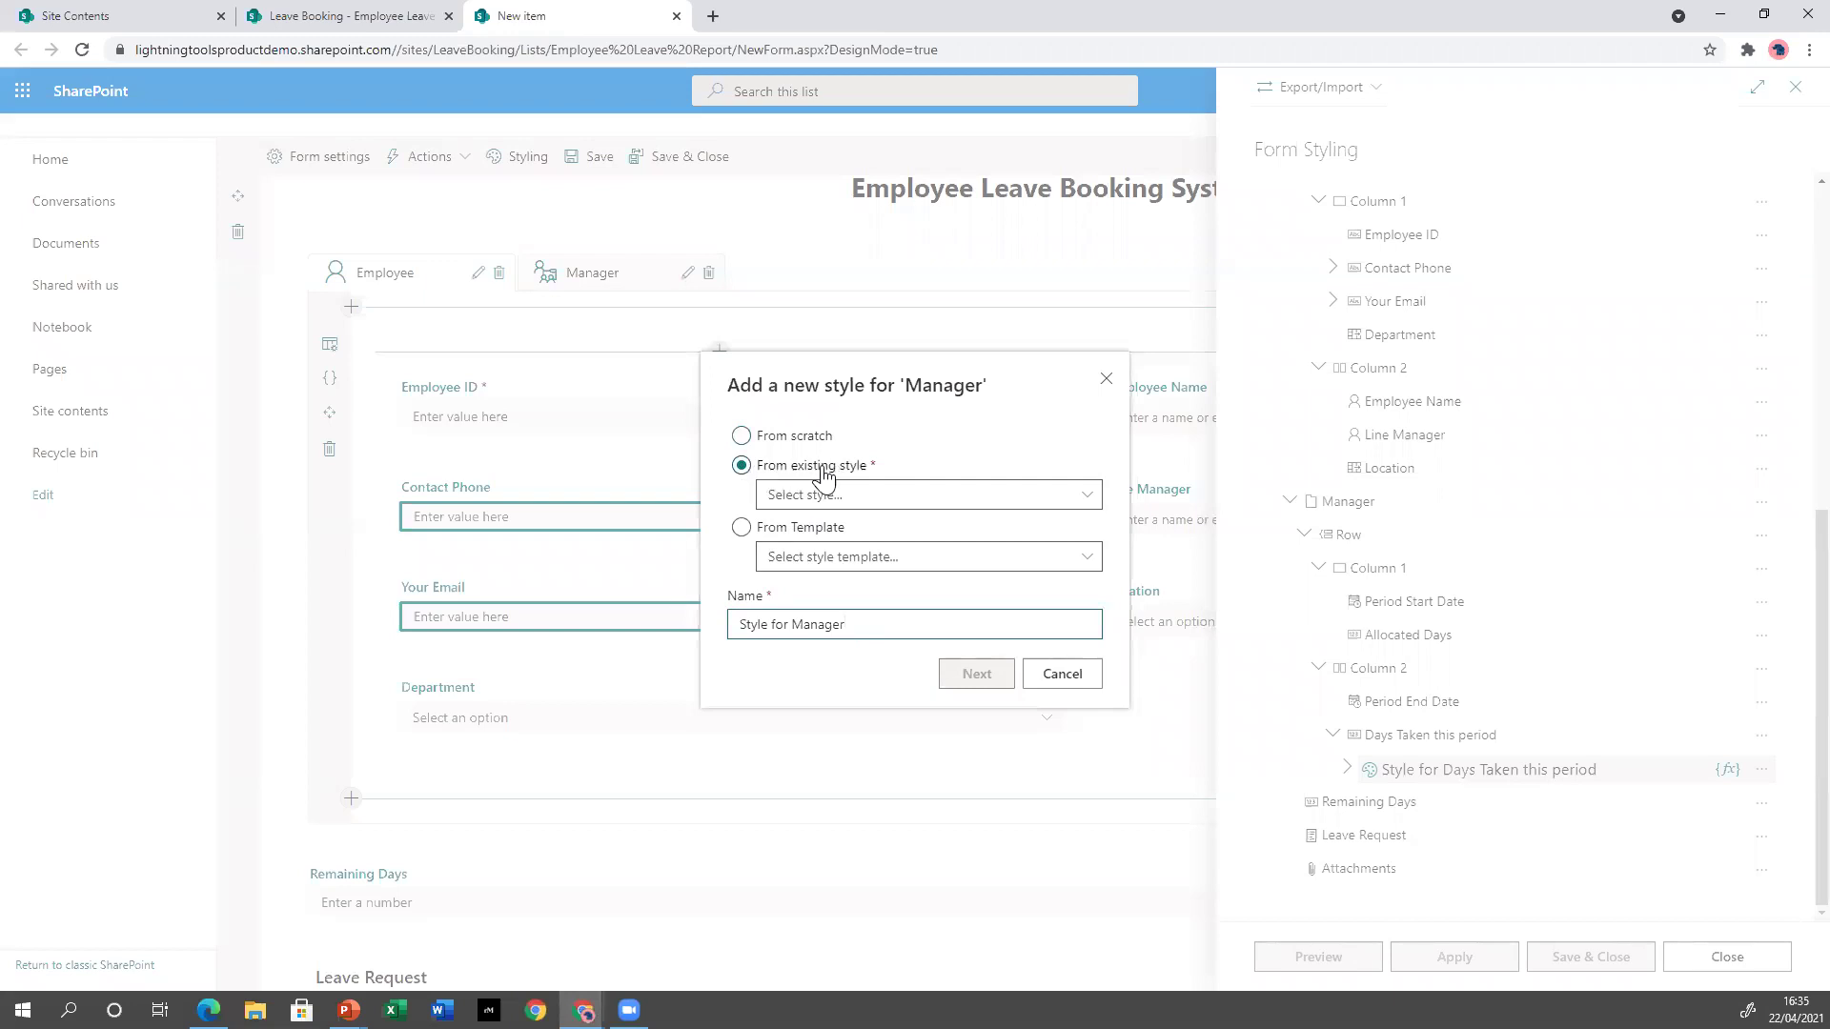
{"action": "left_click", "coordinate": [742, 527]}
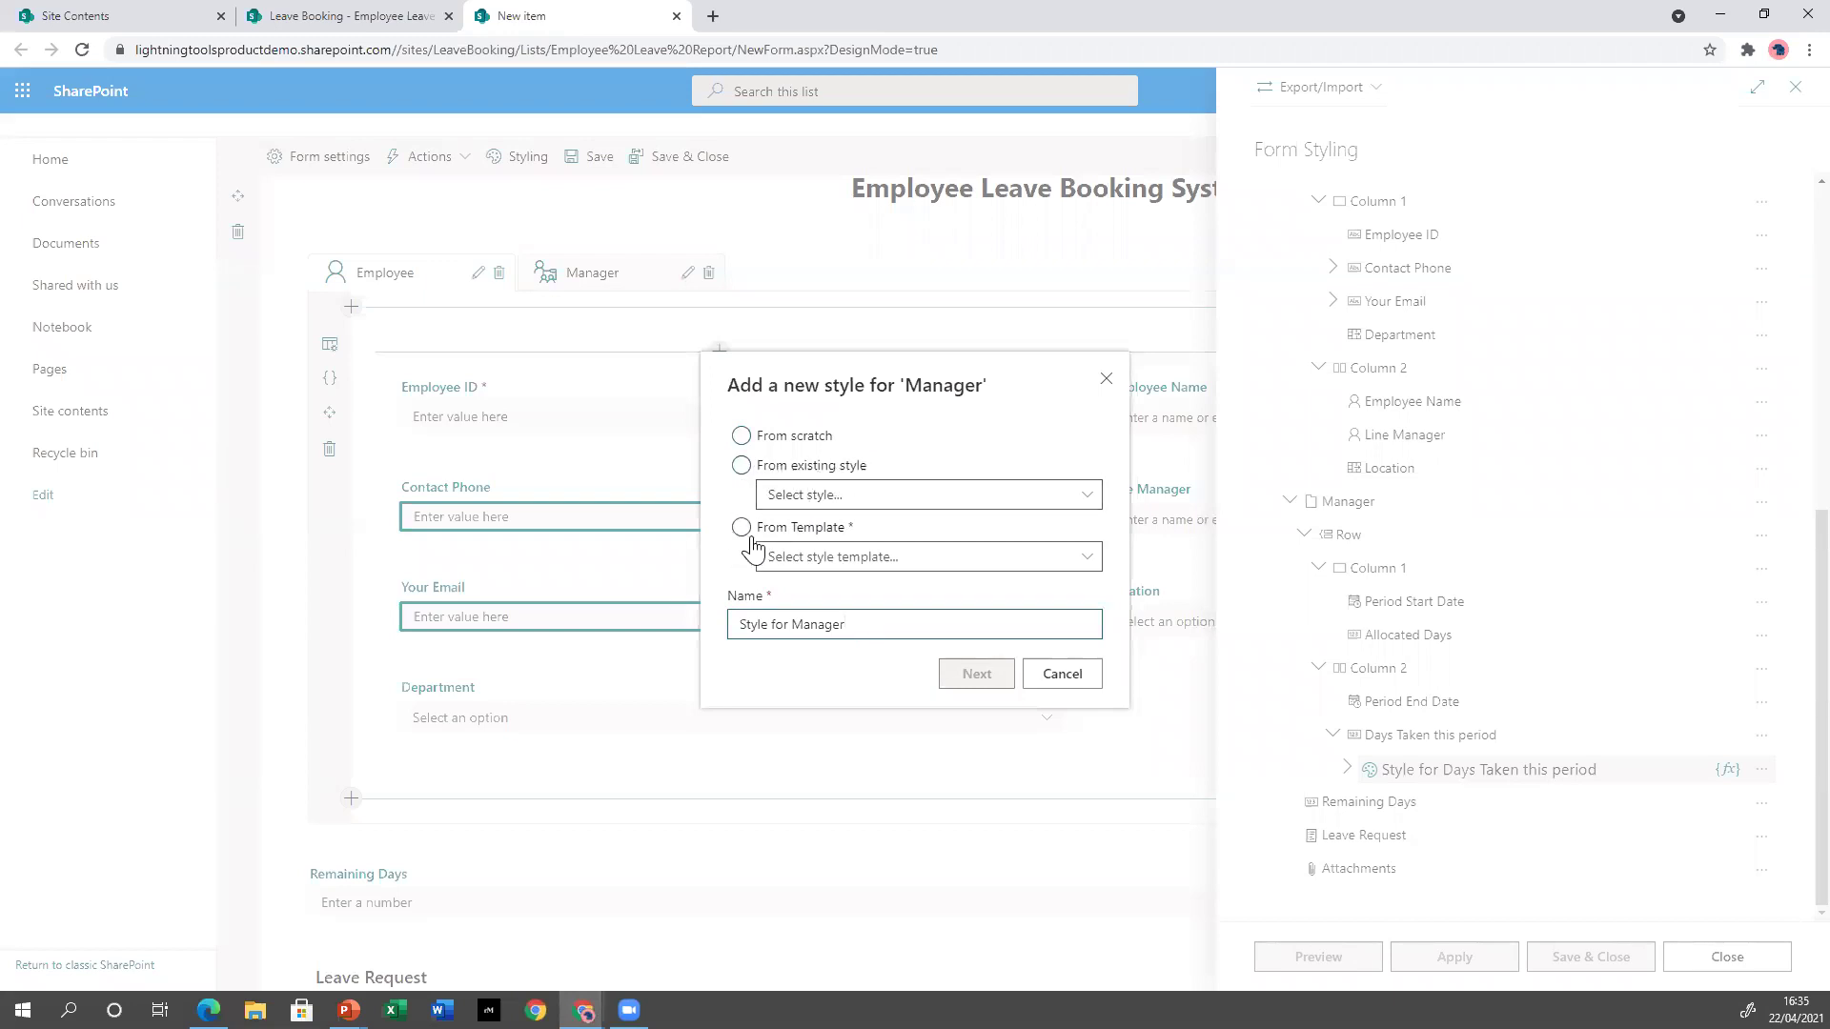
{"action": "left_click", "coordinate": [849, 562]}
{"action": "left_click", "coordinate": [844, 517]}
{"action": "left_click", "coordinate": [967, 674]}
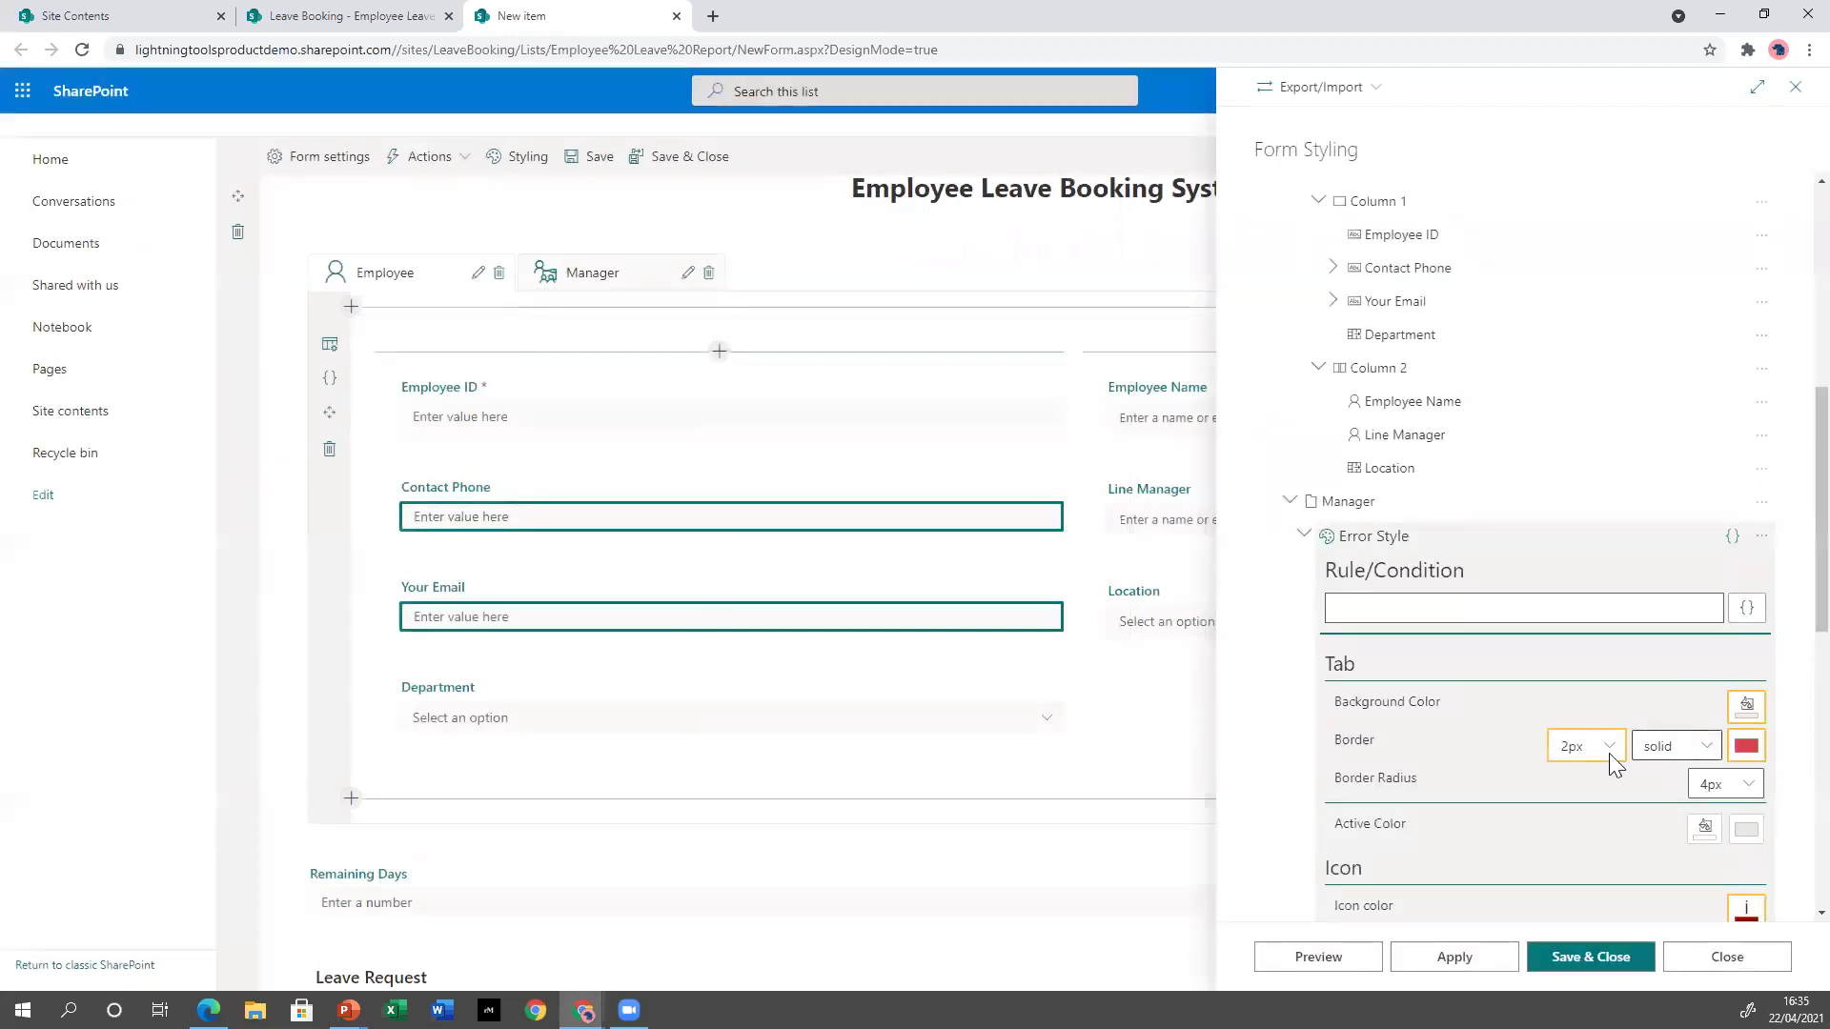
Paste the days-exceeded condition into the Manager error style, apply it, and close form styling.
{"action": "type", "text": "=[[Days_x0020_Taken_x0020_this_x002]]>[[AllocatedDays]]"}
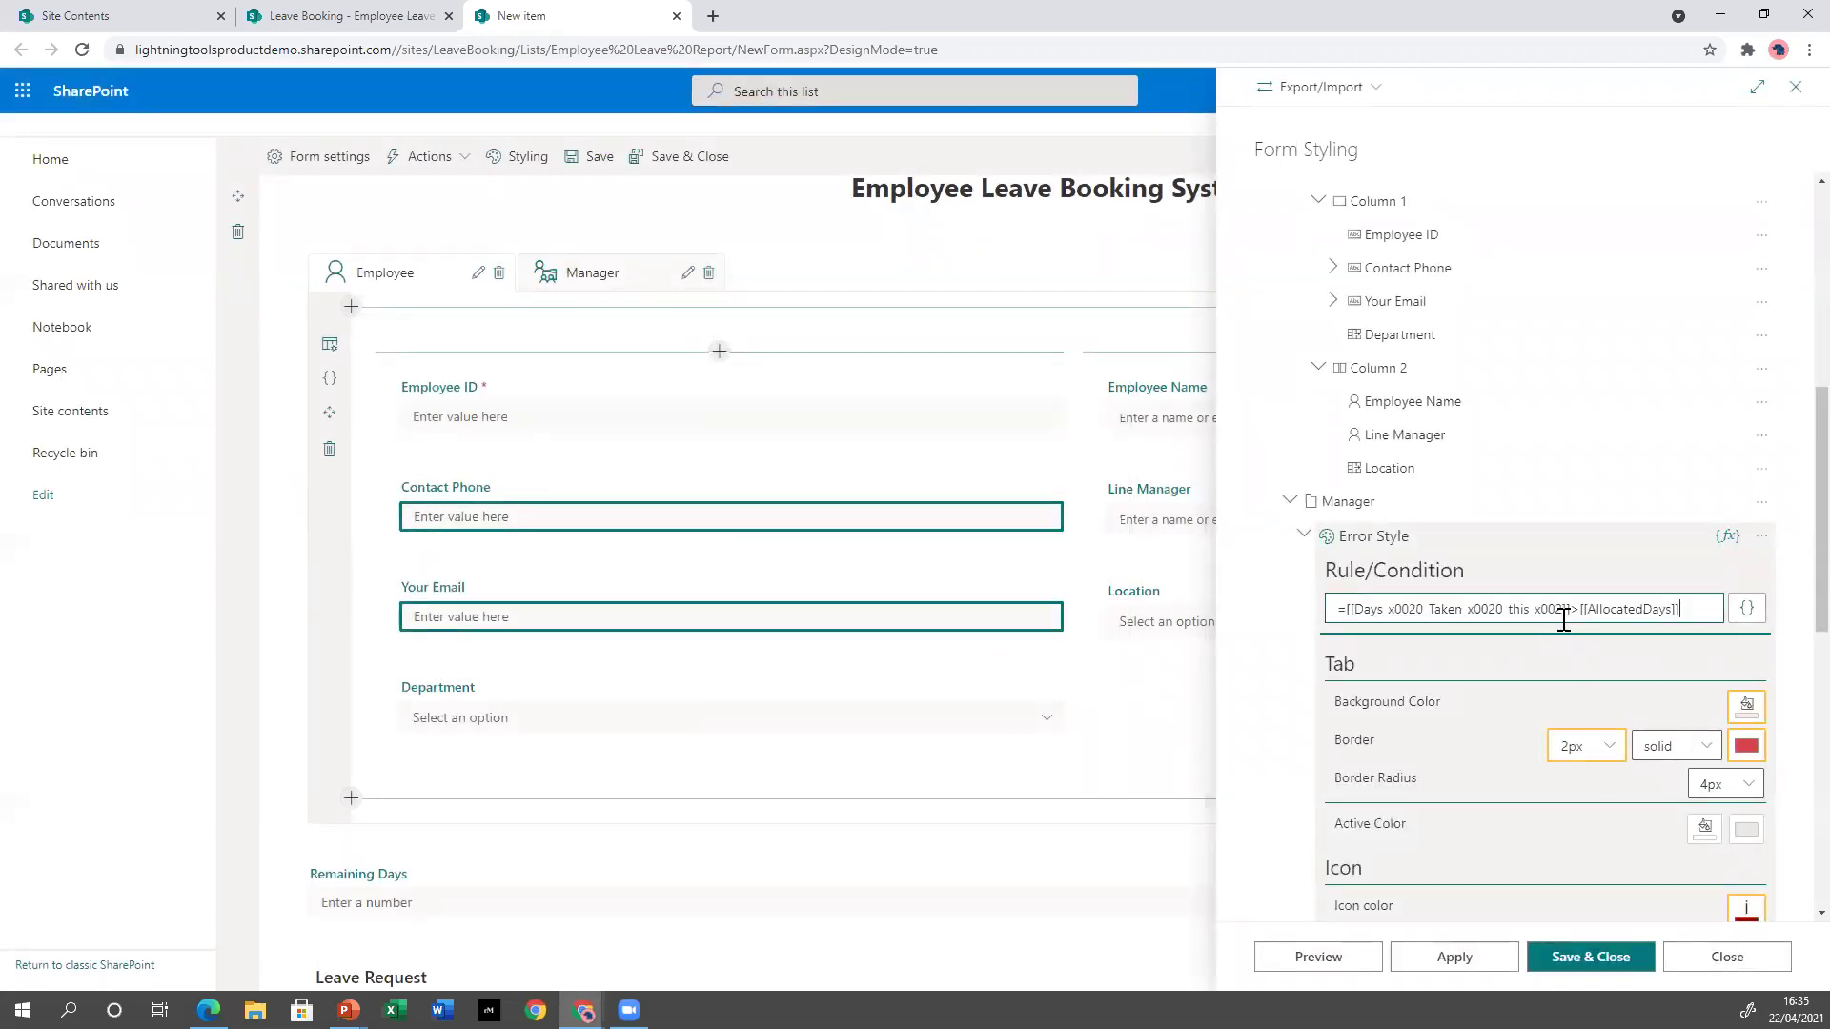
{"action": "left_click", "coordinate": [1468, 954]}
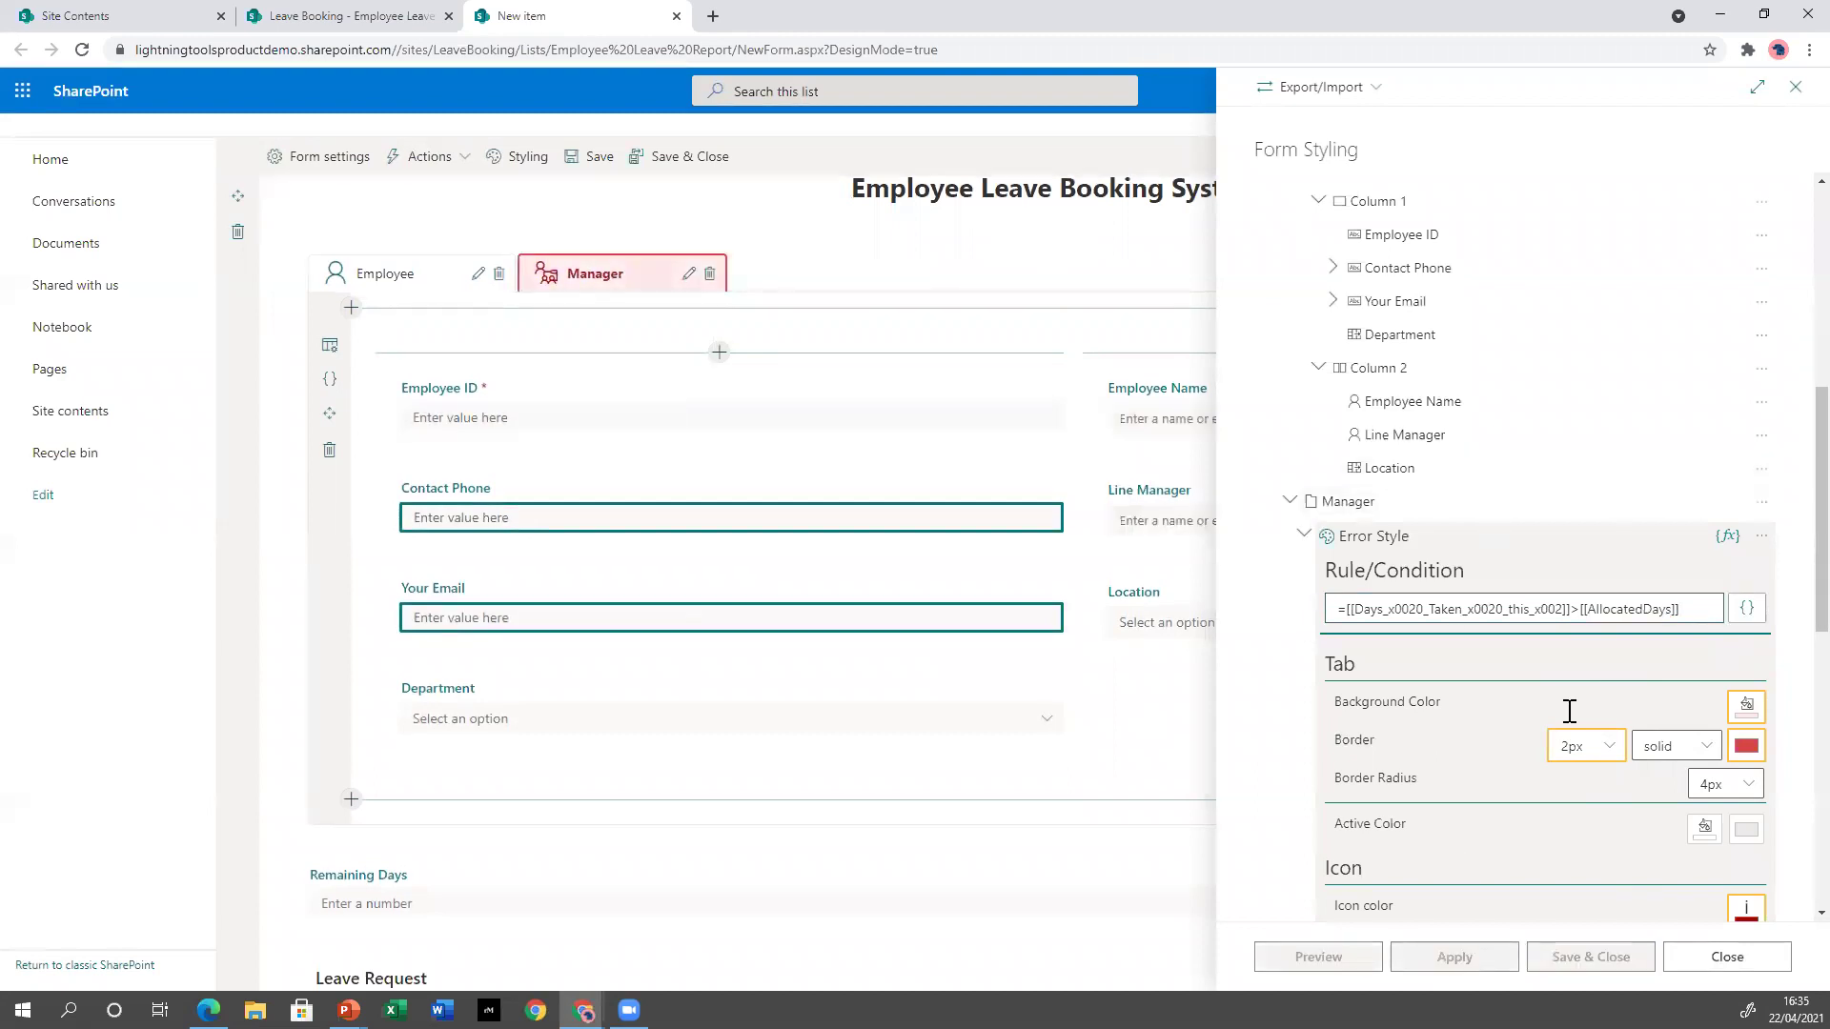
{"action": "scroll", "coordinate": [1535, 572], "scroll_direction": "down", "scroll_amount": 7}
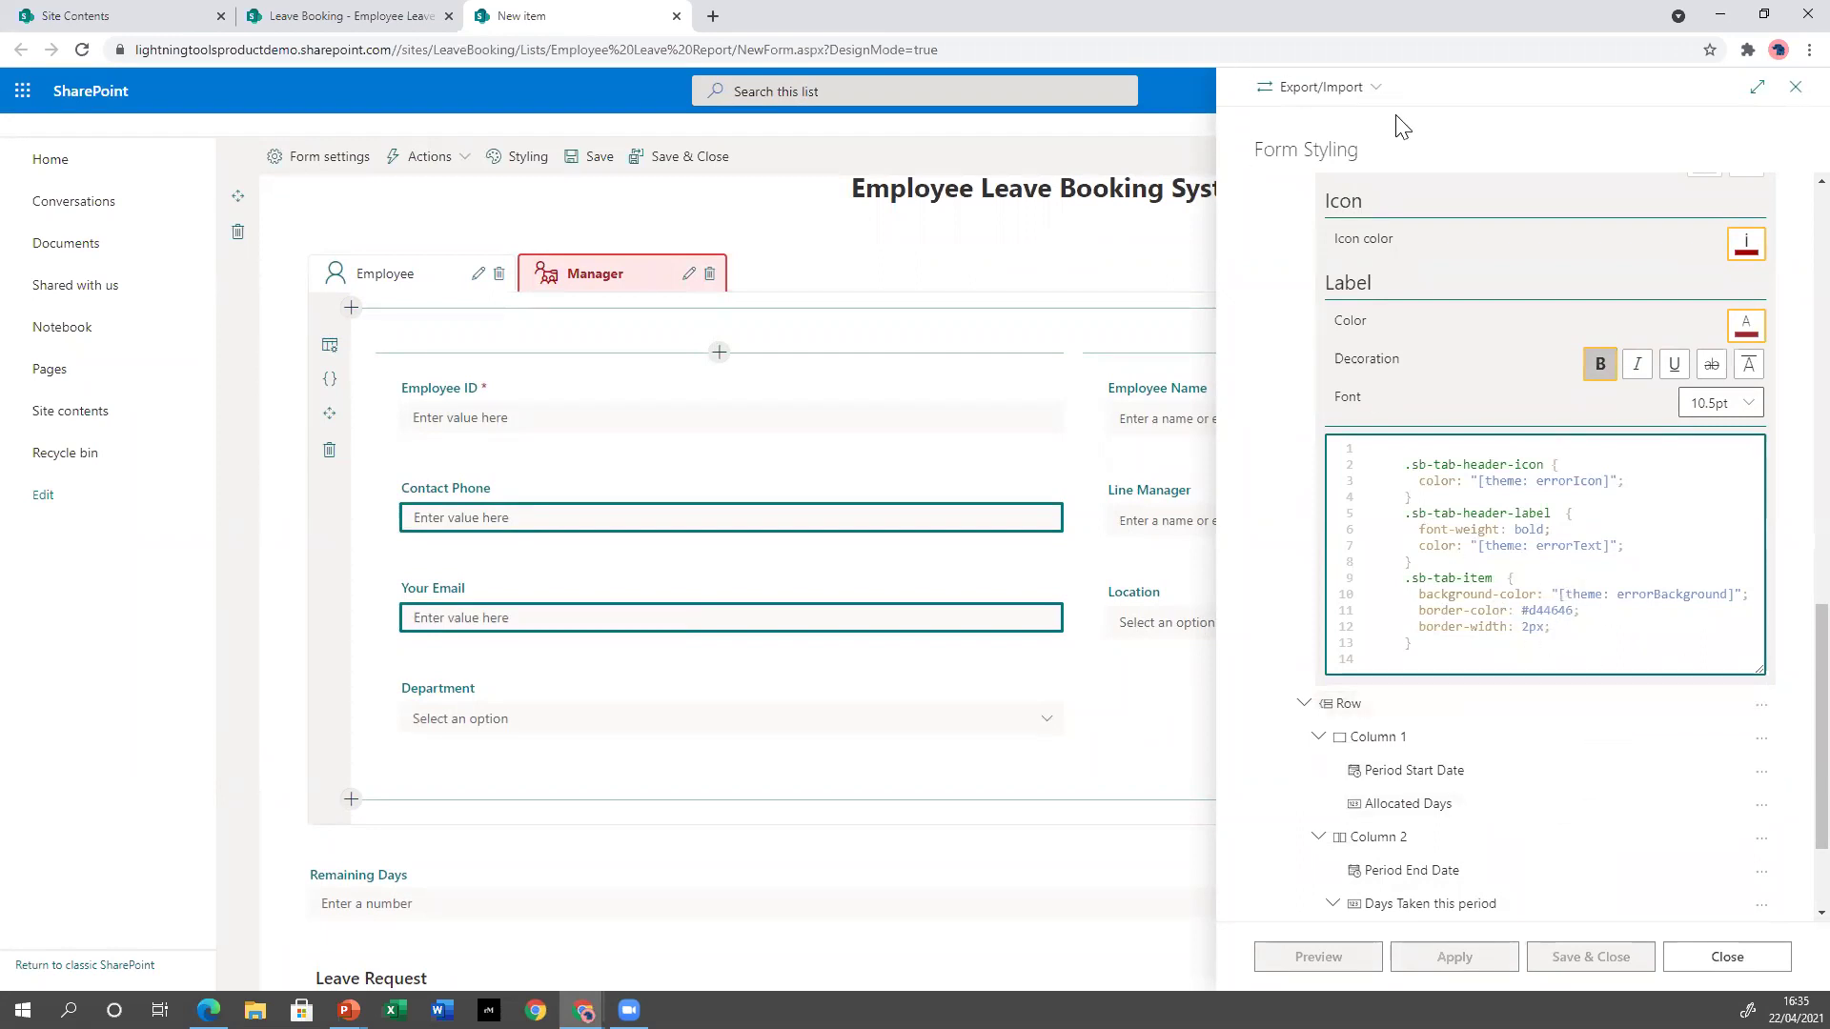
{"action": "left_click", "coordinate": [1375, 89]}
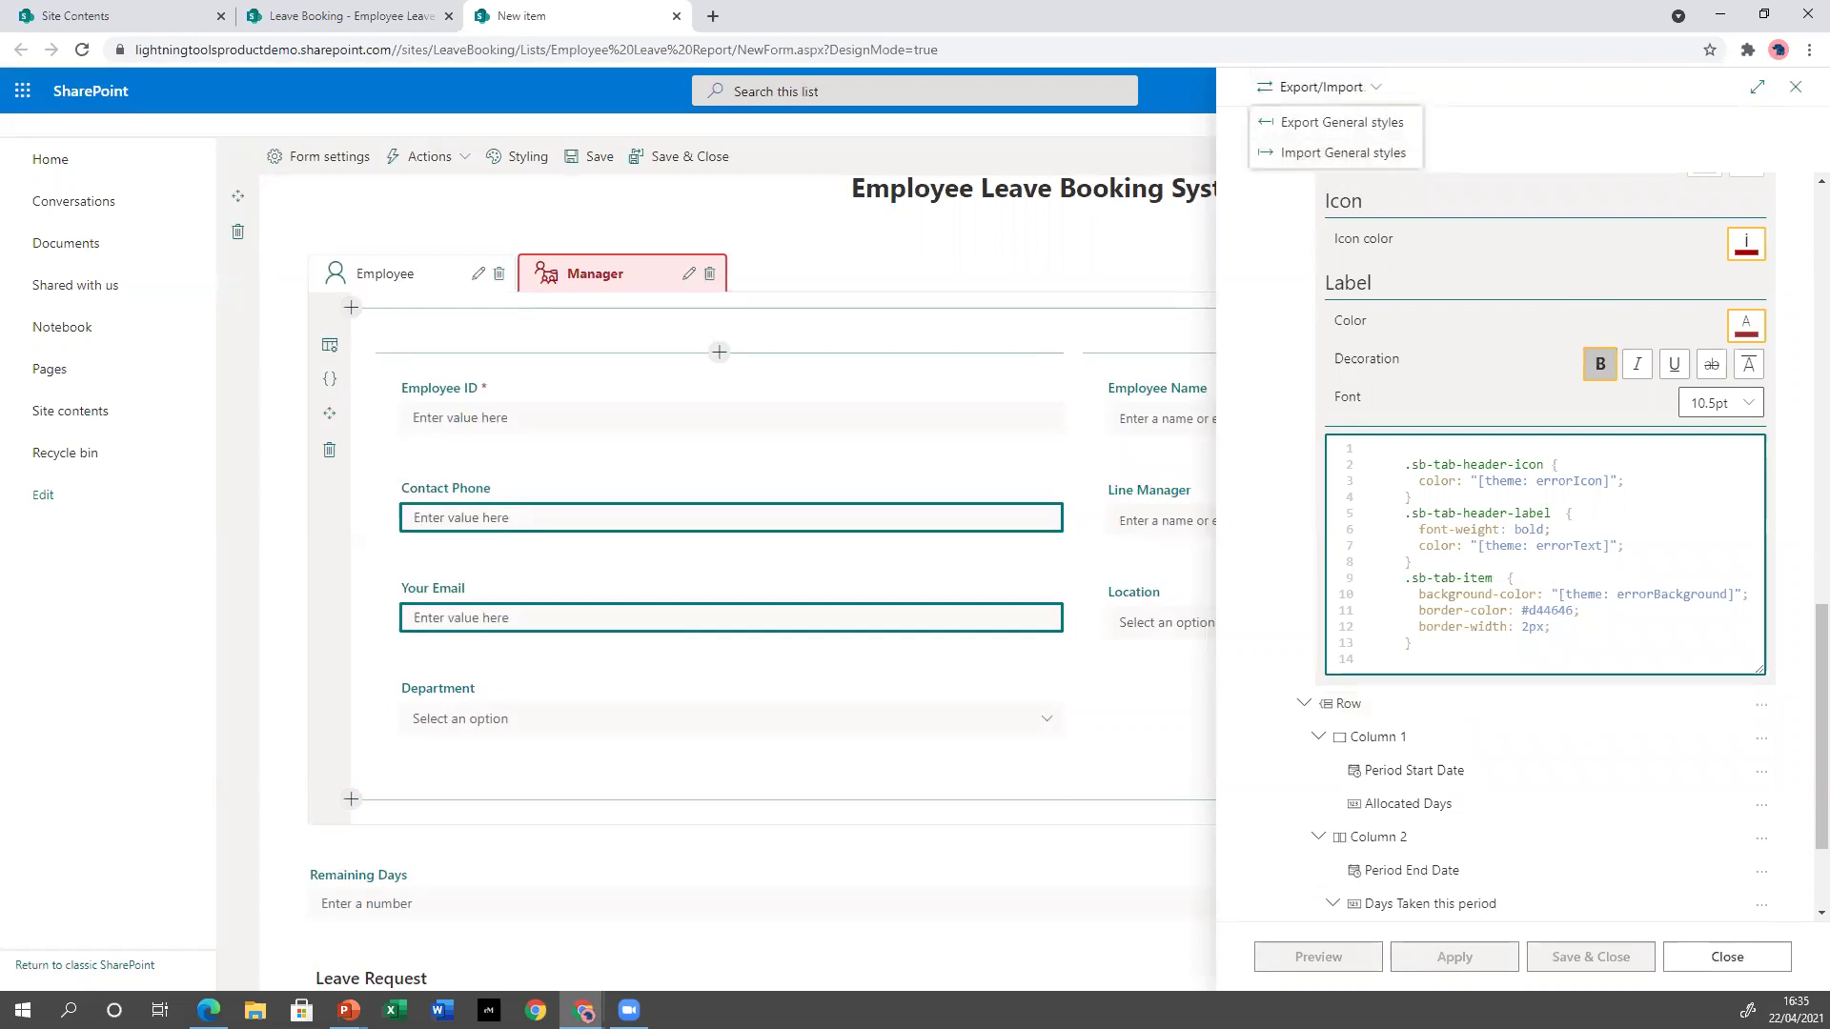
{"action": "left_click", "coordinate": [1727, 958]}
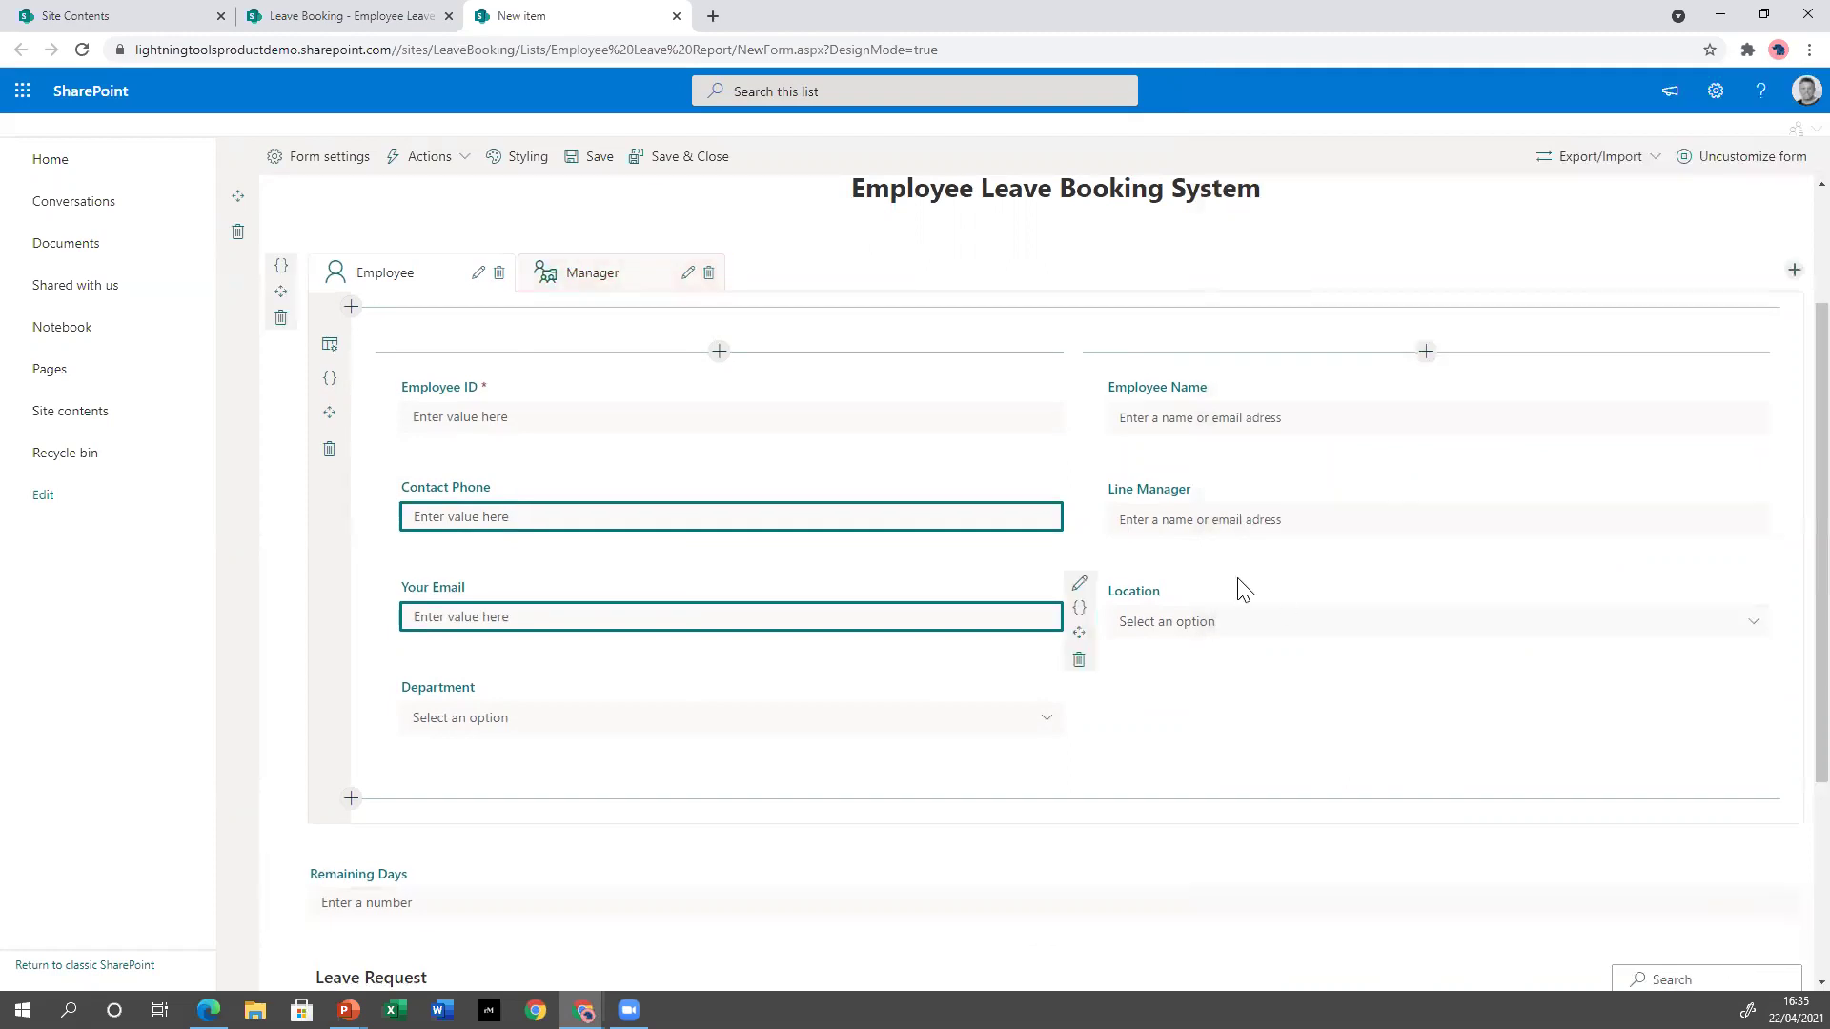
Save the form design, start a new leave item with employee ID and contact phone, and go to Allocated Days.
{"action": "left_click", "coordinate": [692, 162]}
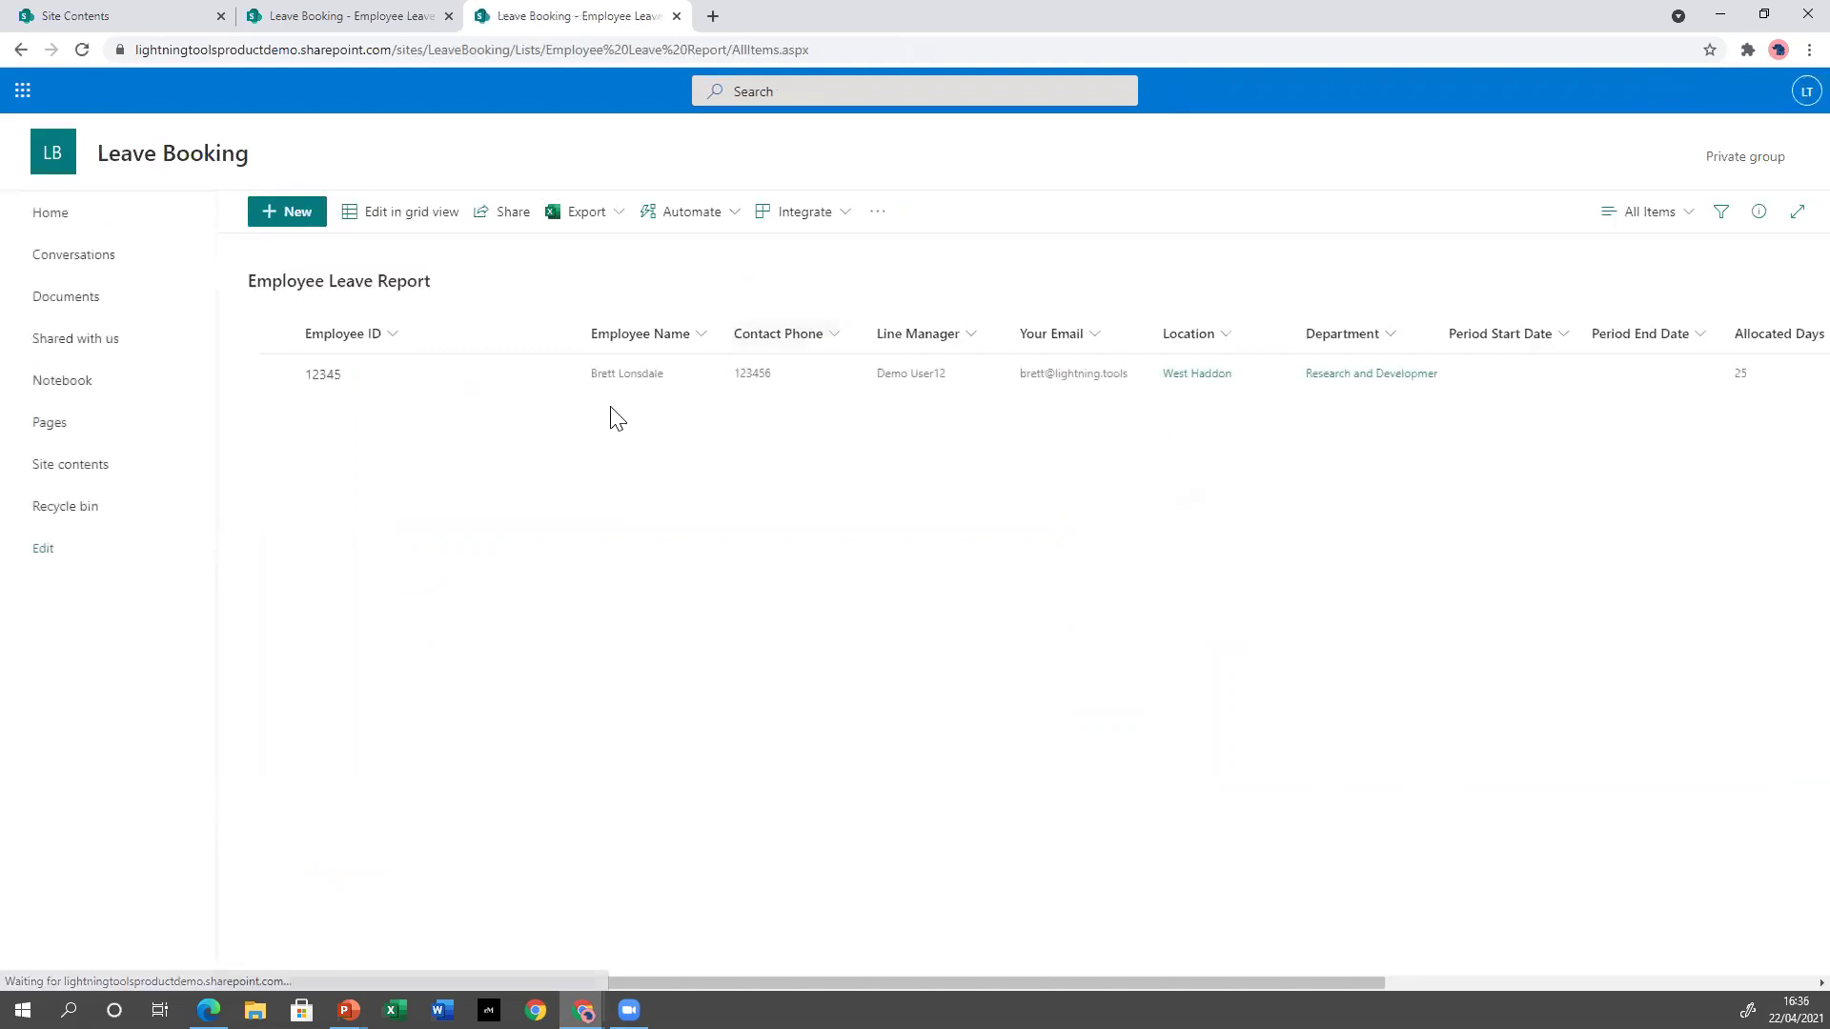
{"action": "left_click", "coordinate": [305, 231]}
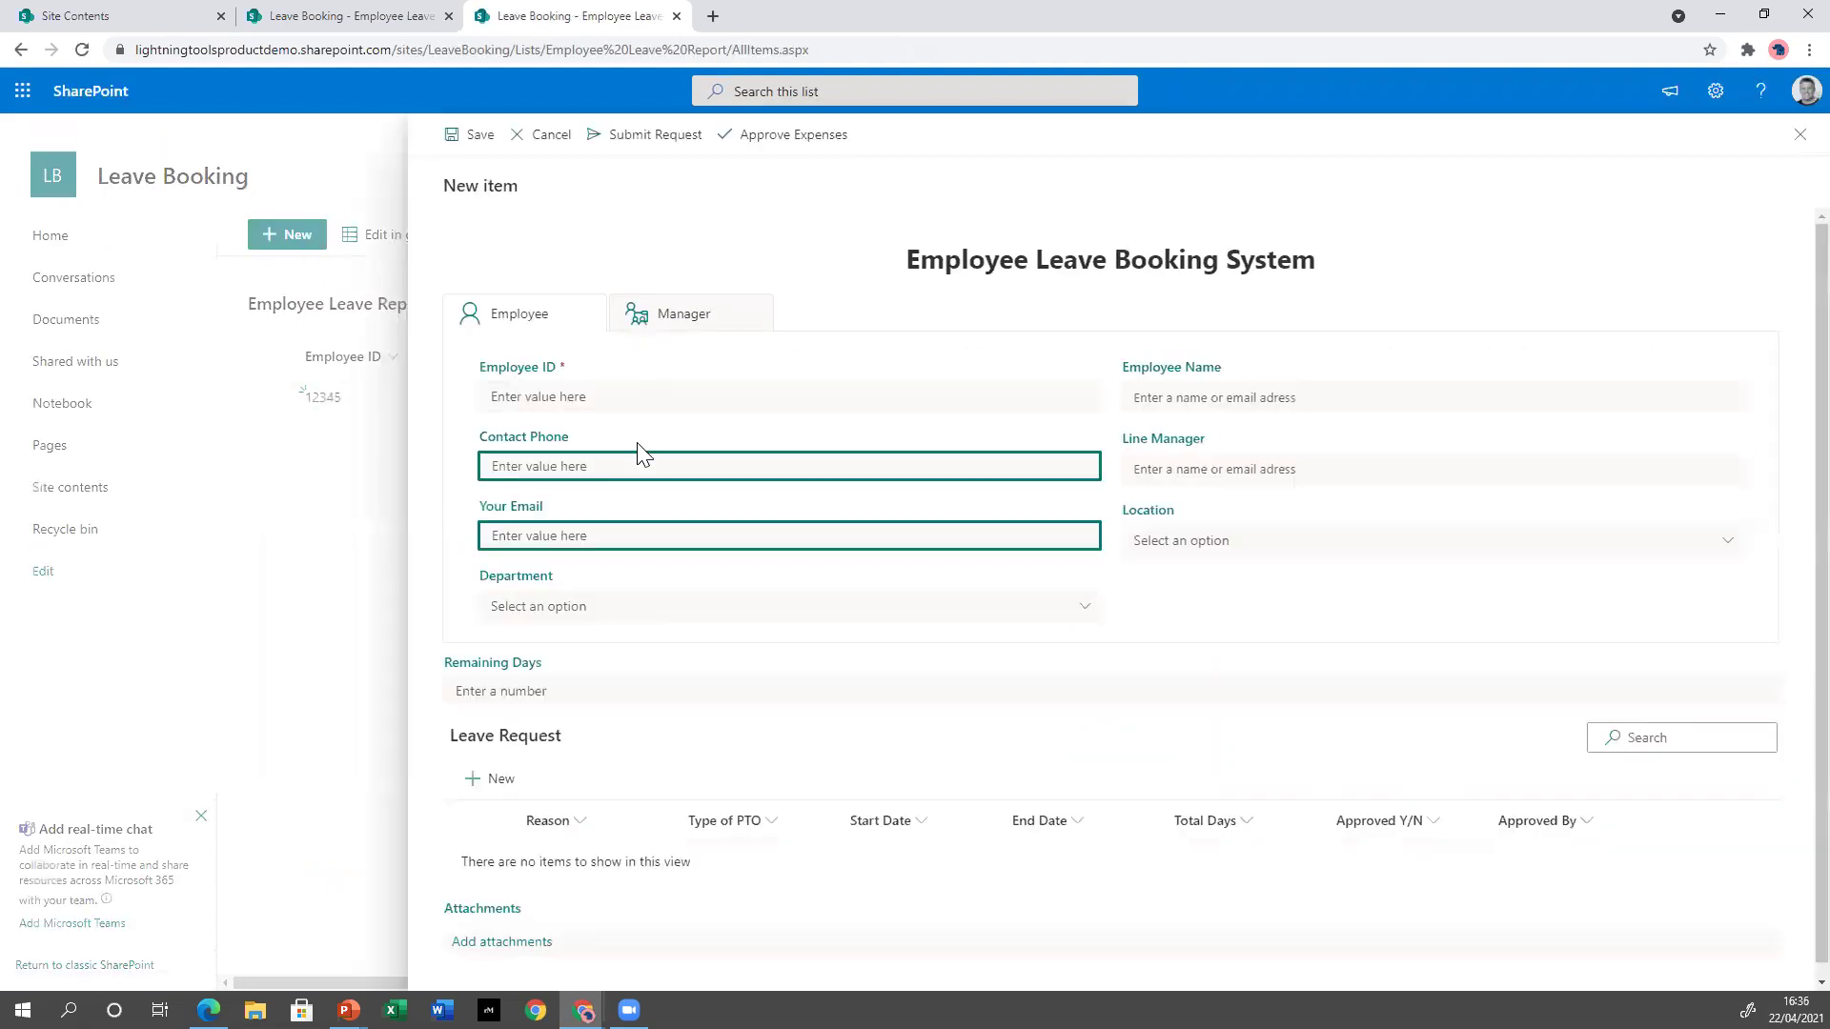
{"action": "left_click", "coordinate": [576, 398]}
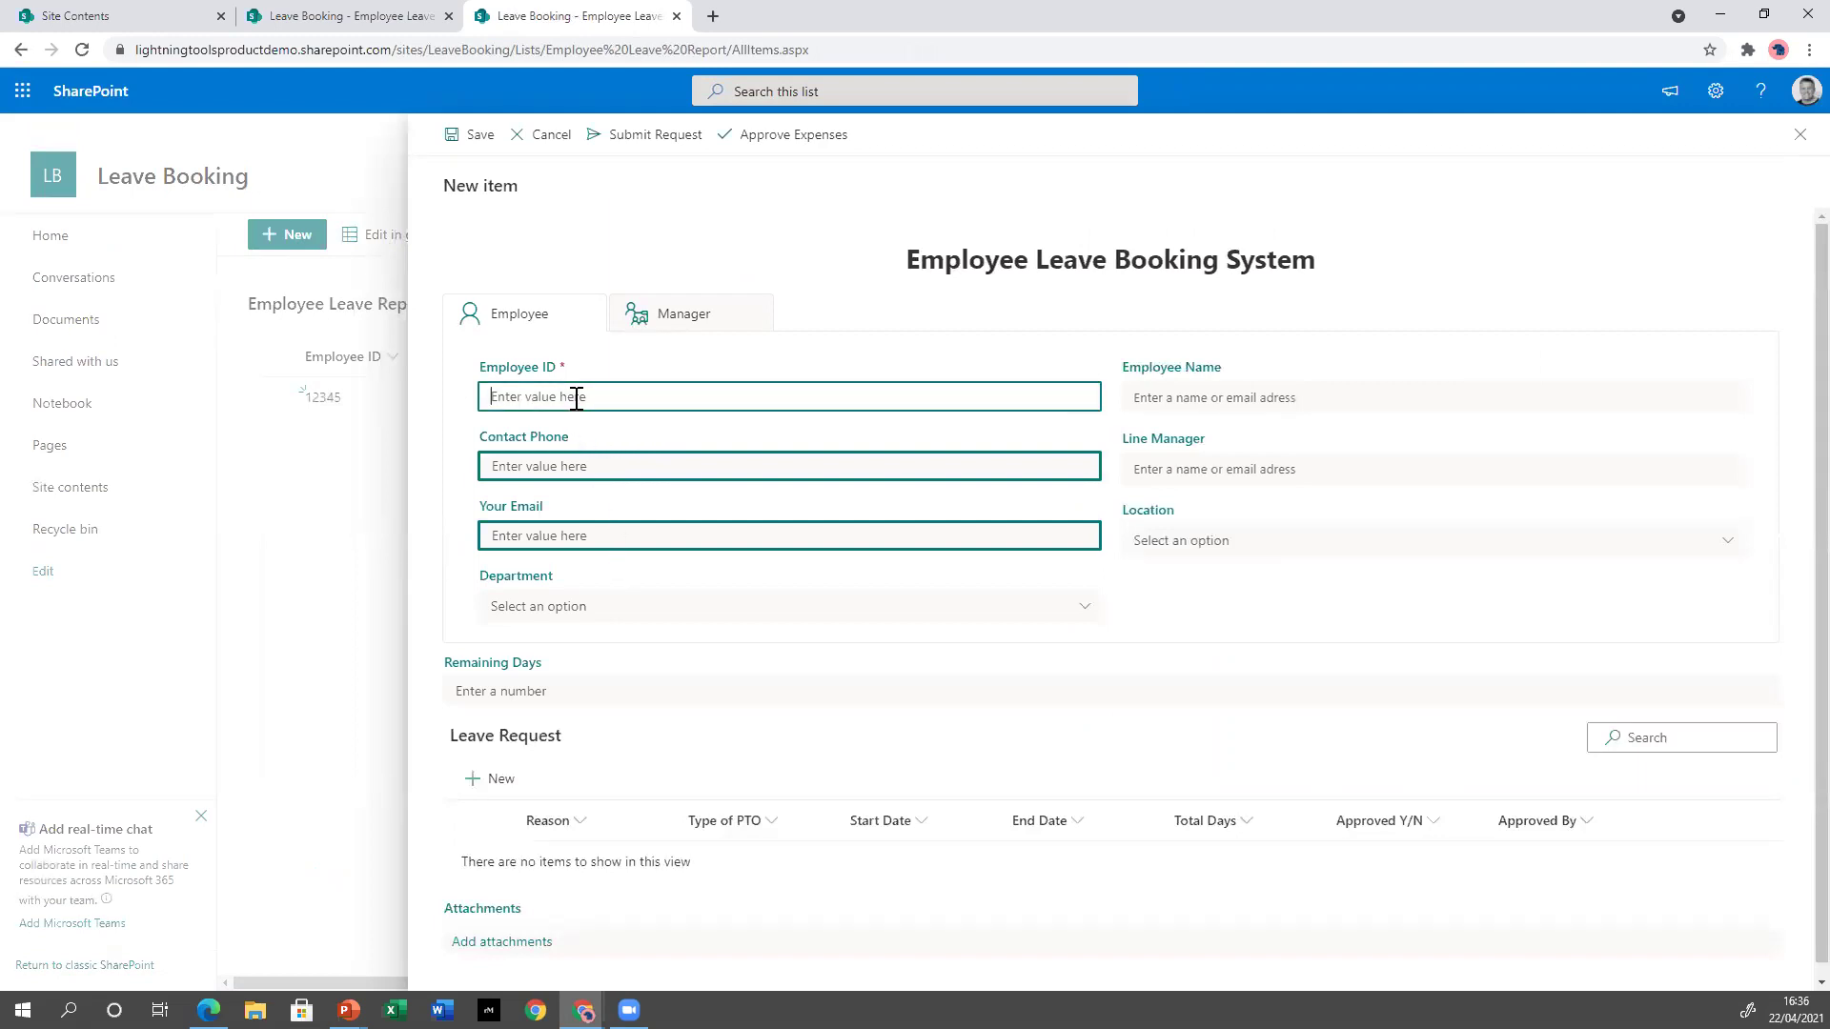
{"action": "type", "text": "456789"}
{"action": "left_click", "coordinate": [630, 470]}
{"action": "type", "text": "123"}
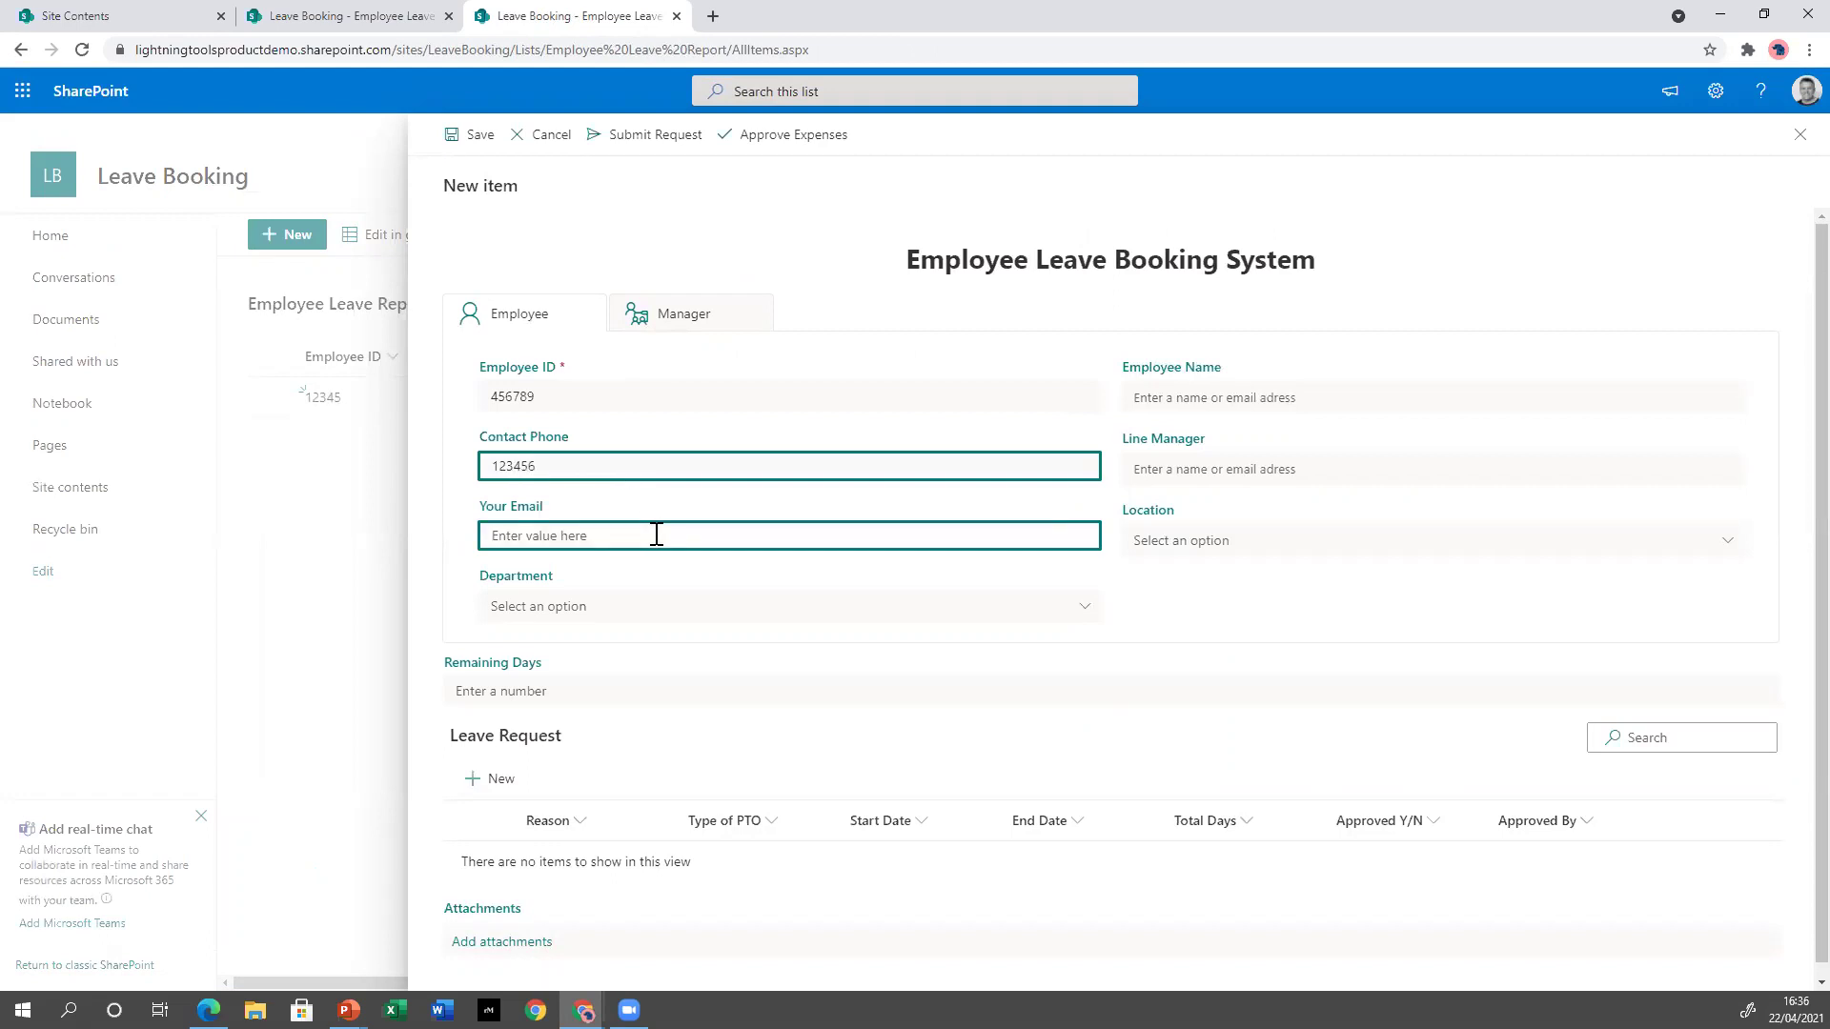
{"action": "left_click", "coordinate": [674, 319]}
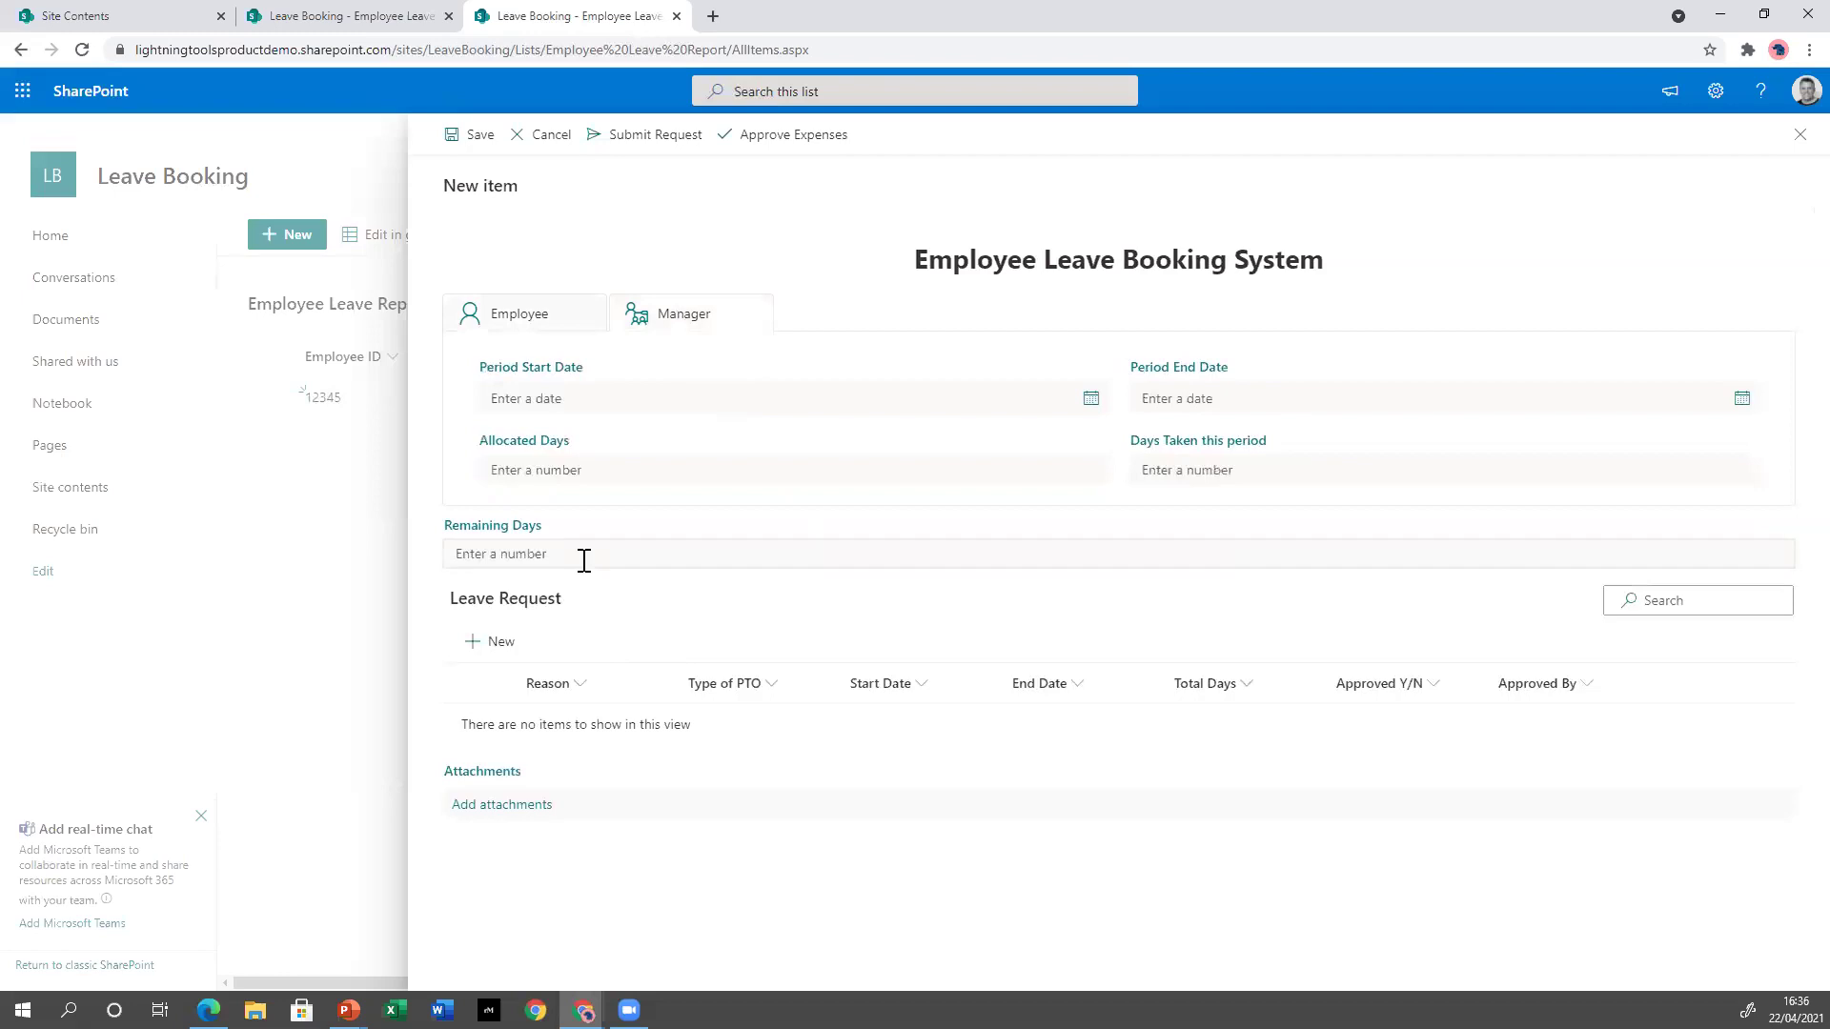
{"action": "left_click", "coordinate": [584, 467]}
Enter 10 allocated days and add an Annual Leave Entitlement leave request.
{"action": "type", "text": "10"}
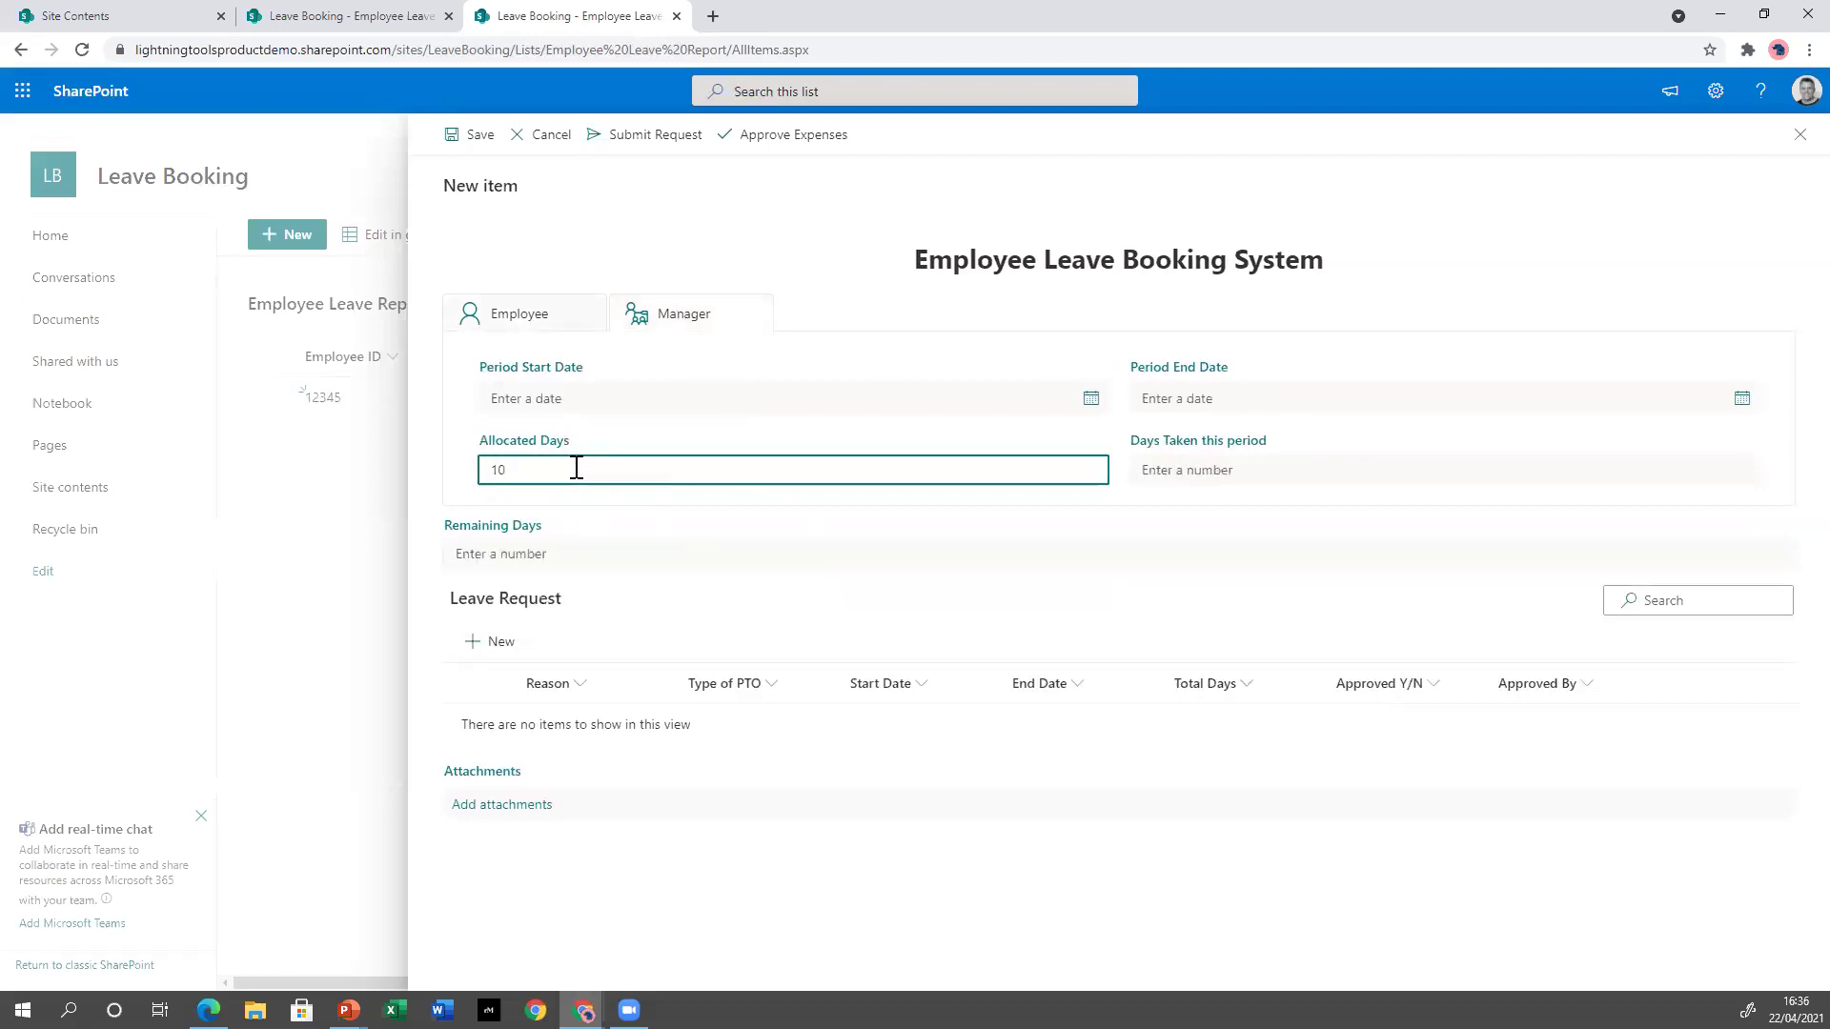
{"action": "left_click", "coordinate": [989, 915]}
{"action": "left_click", "coordinate": [500, 643]}
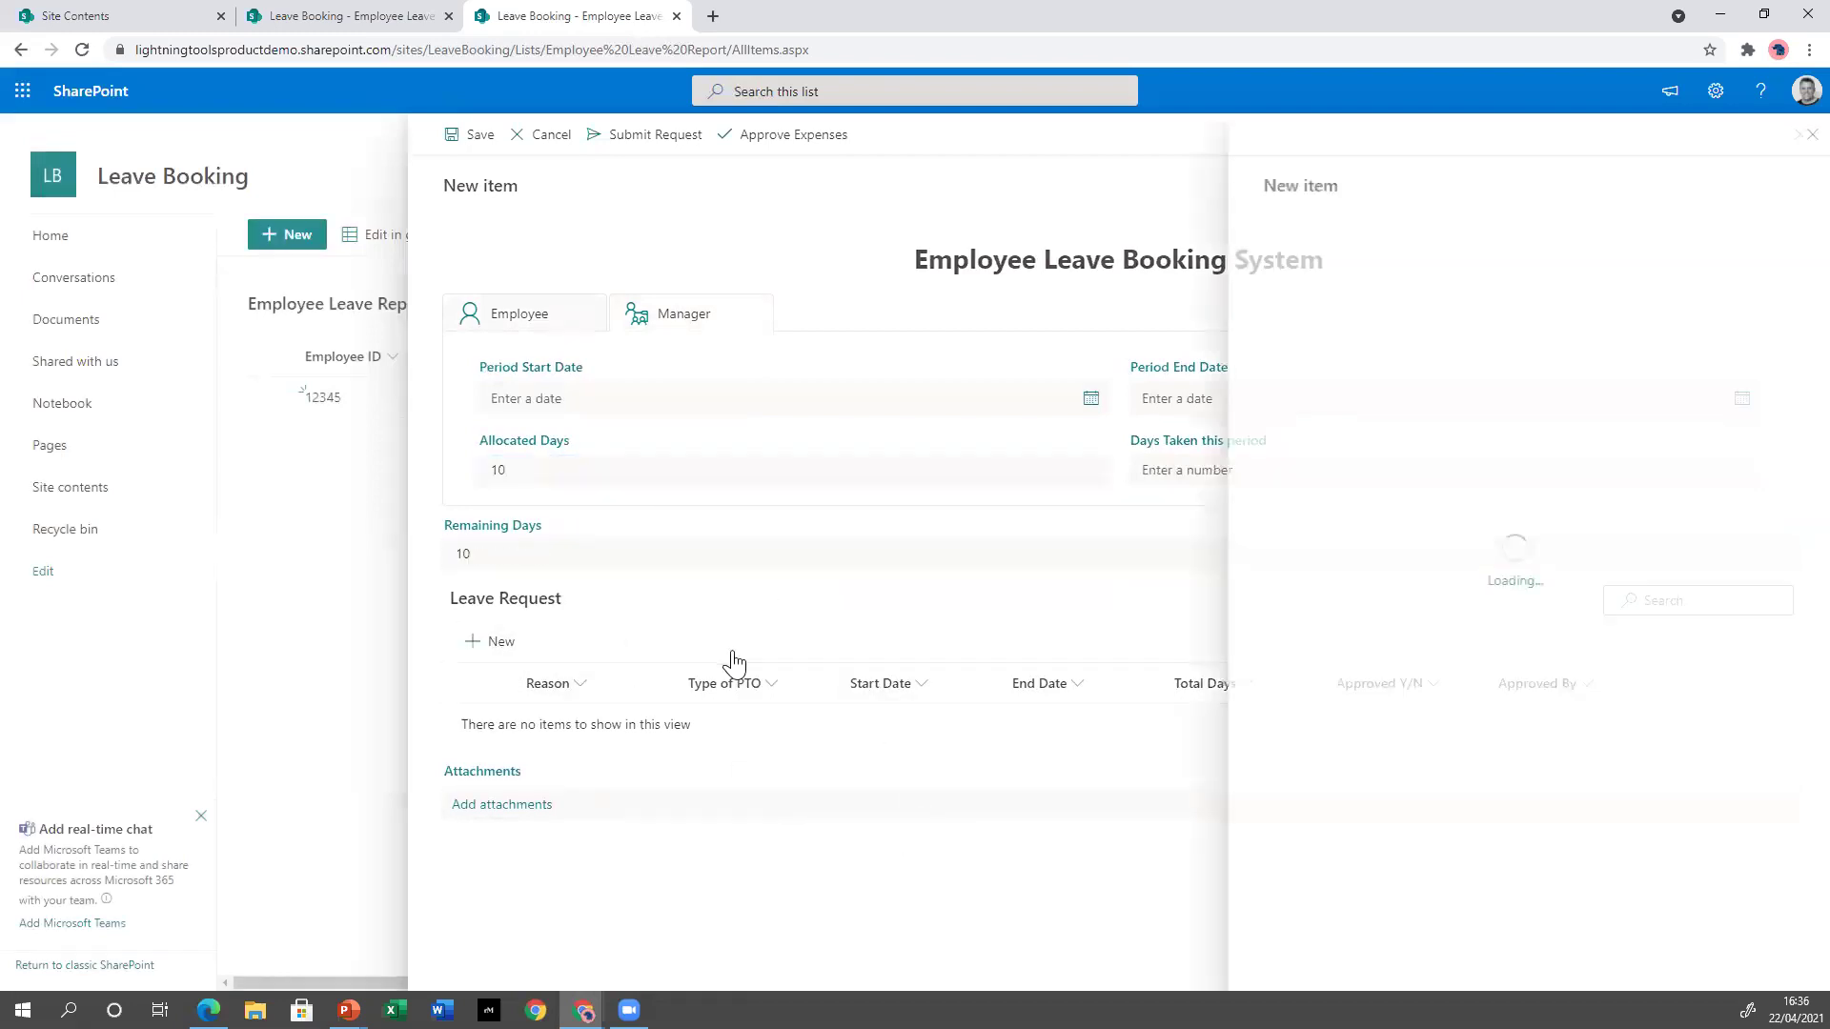
{"action": "left_click", "coordinate": [1333, 267]}
{"action": "type", "text": "holiday"}
{"action": "left_click", "coordinate": [1405, 324]}
{"action": "left_click", "coordinate": [1397, 396]}
Set the leave from 4/25/2021 to 5/27/2021 with 30 total days and save the request.
{"action": "left_click", "coordinate": [1401, 405]}
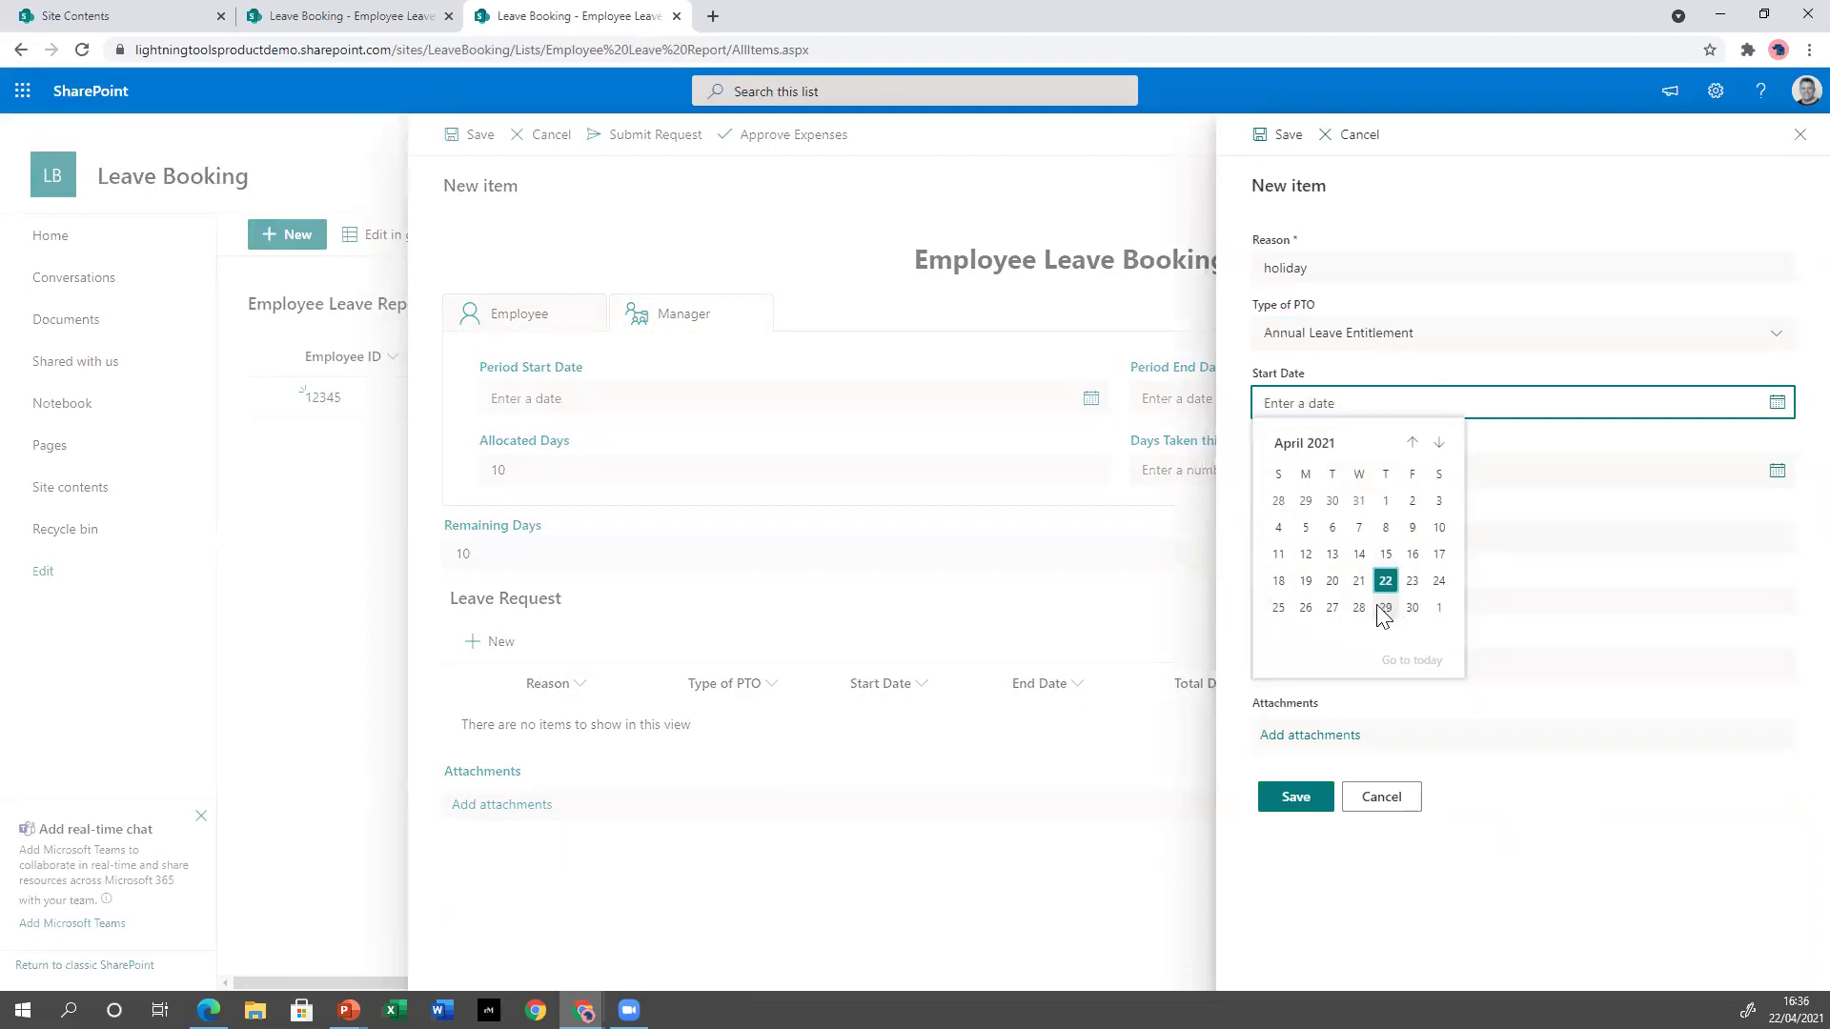
{"action": "left_click", "coordinate": [1278, 607]}
{"action": "left_click", "coordinate": [1582, 471]}
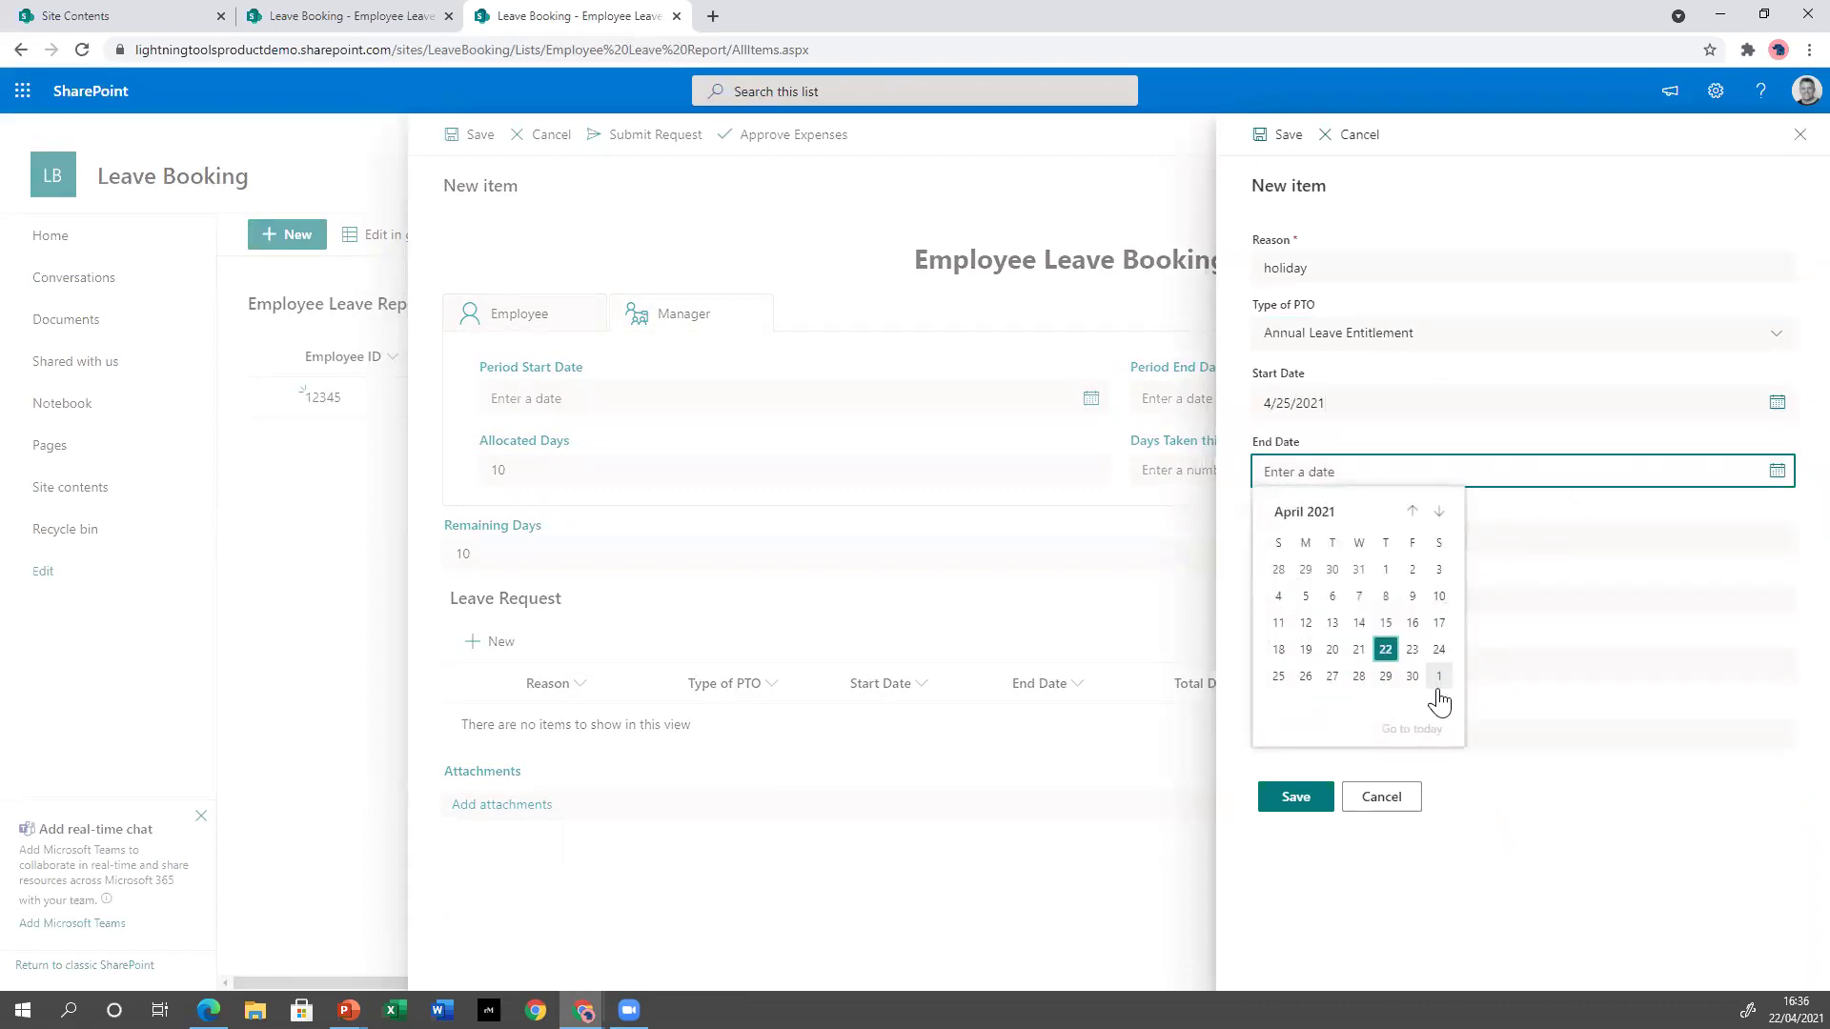
{"action": "left_click", "coordinate": [1439, 512]}
{"action": "left_click", "coordinate": [1386, 675]}
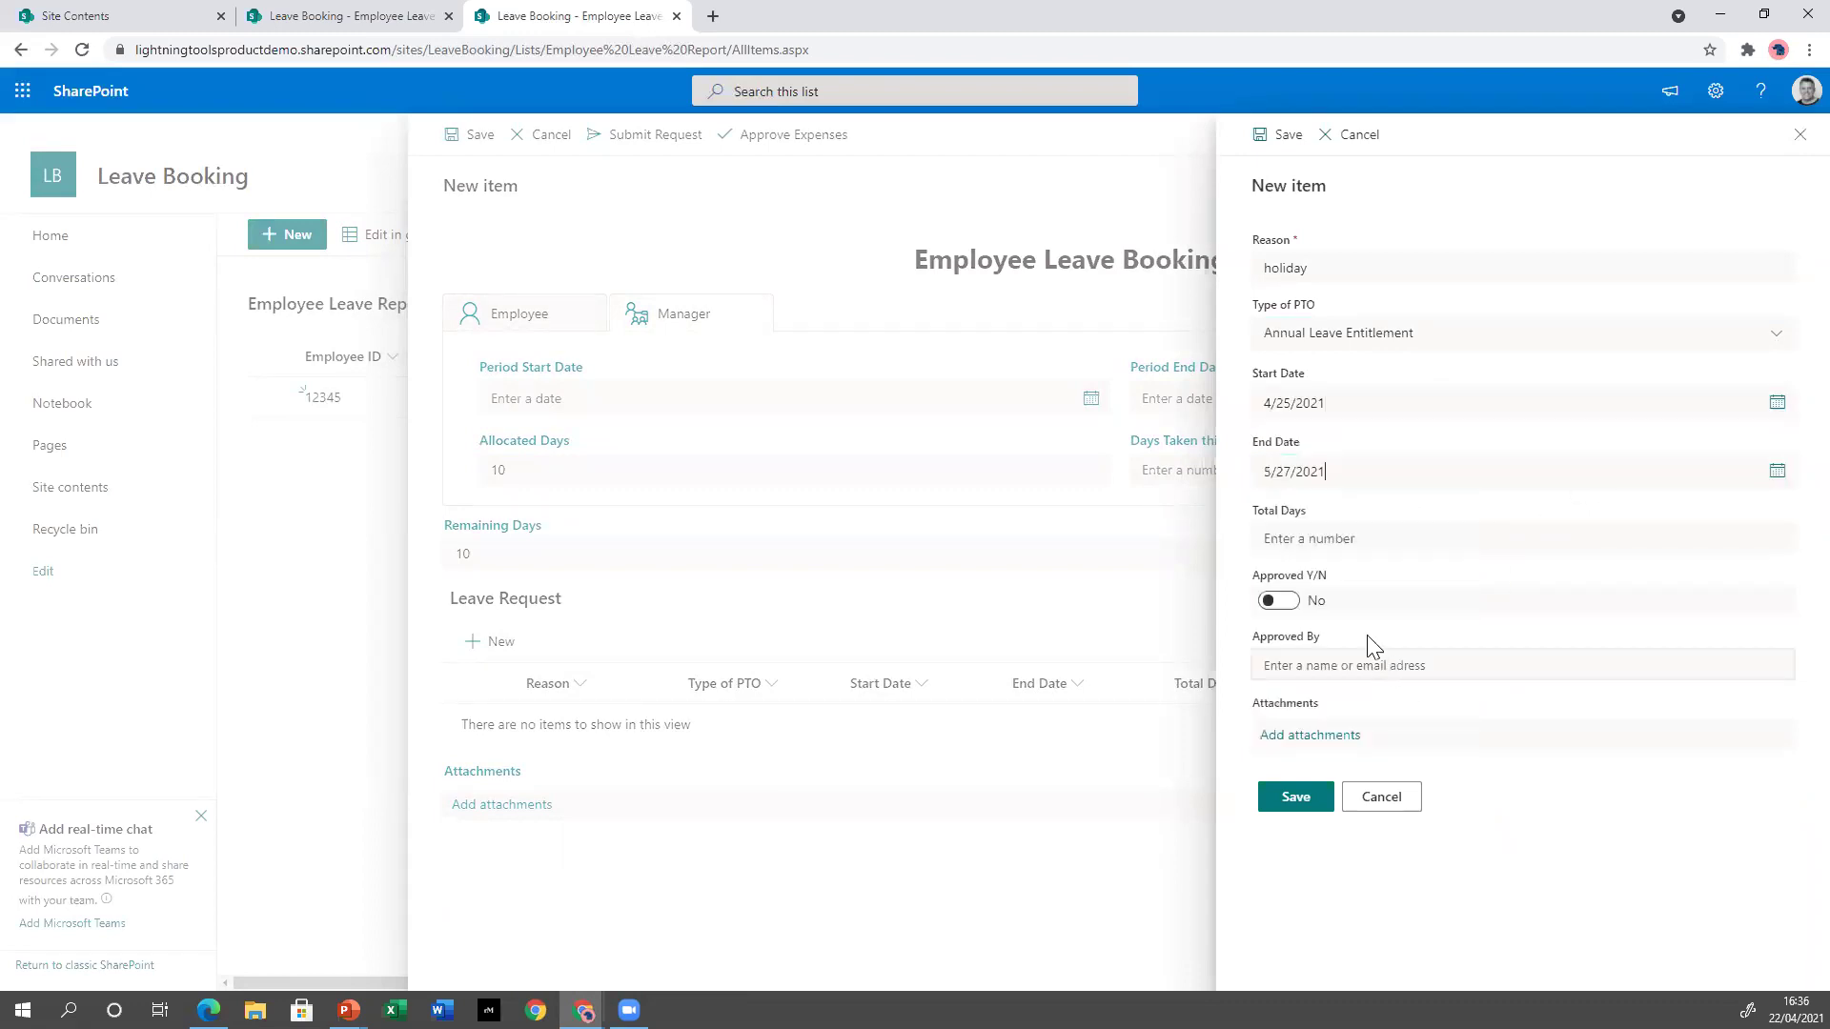
{"action": "left_click", "coordinate": [1339, 535]}
{"action": "type", "text": "30"}
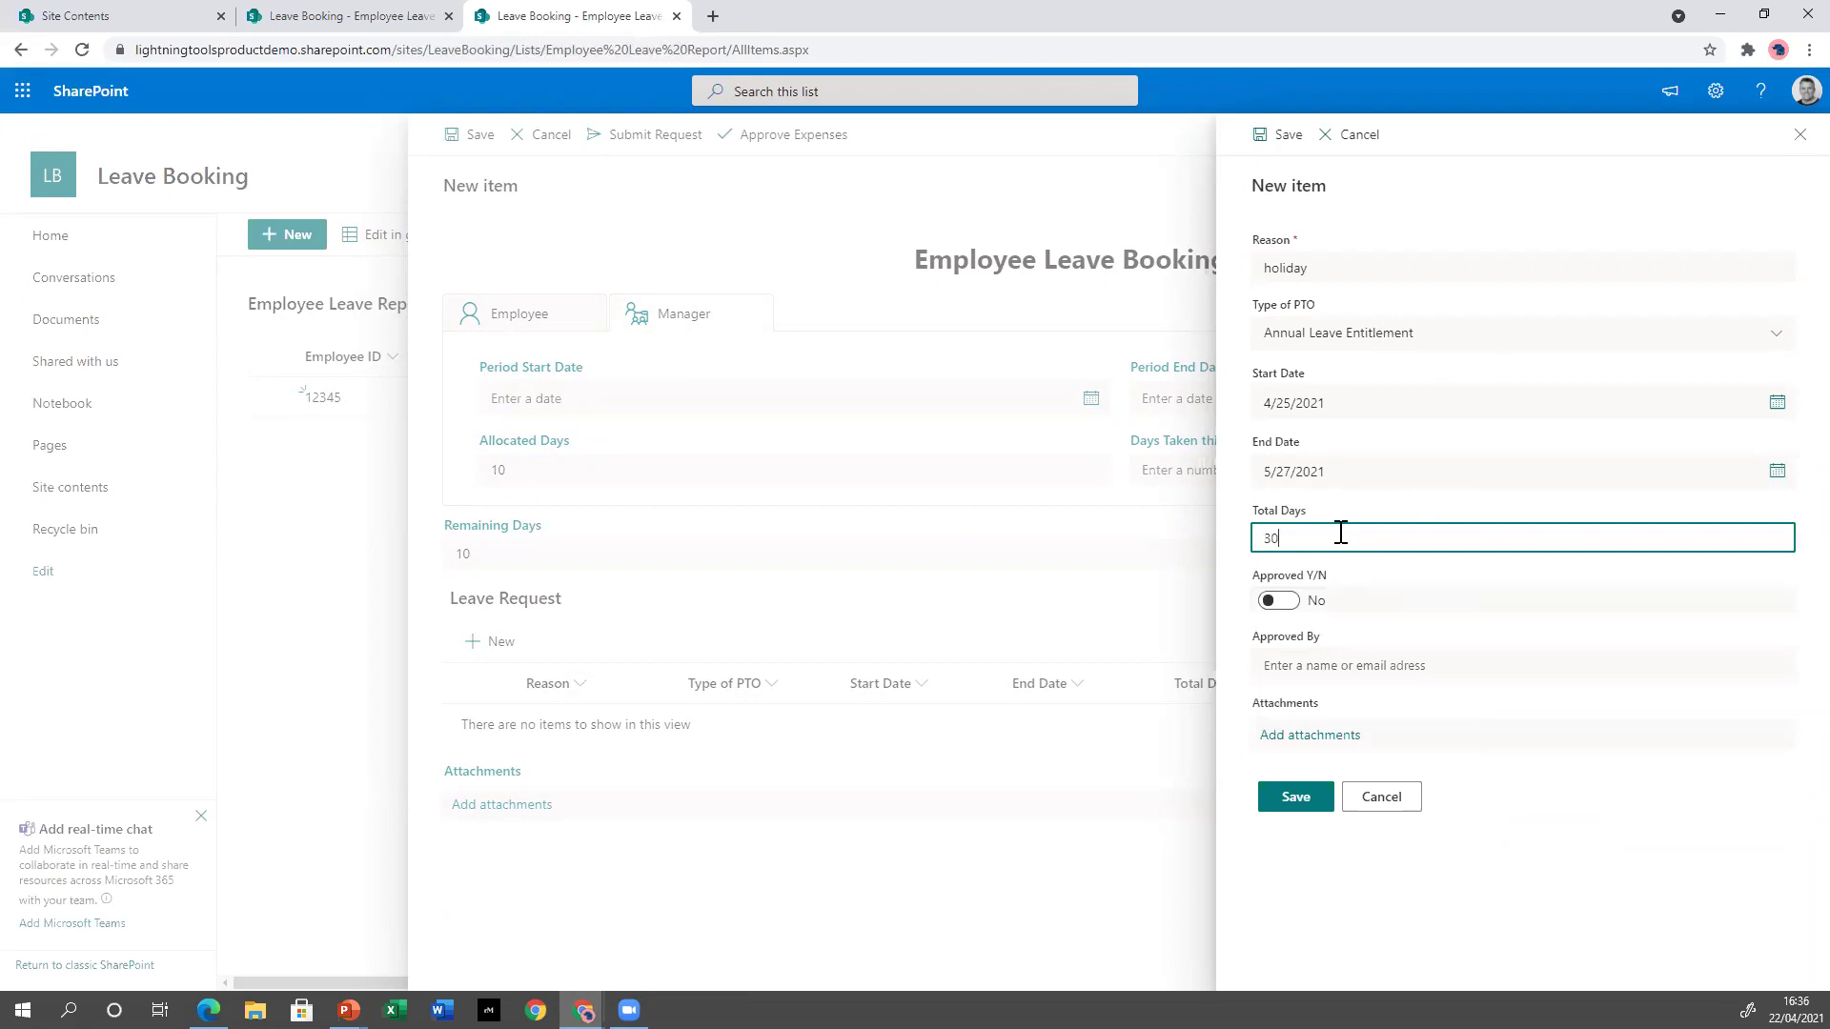
{"action": "left_click", "coordinate": [1285, 808]}
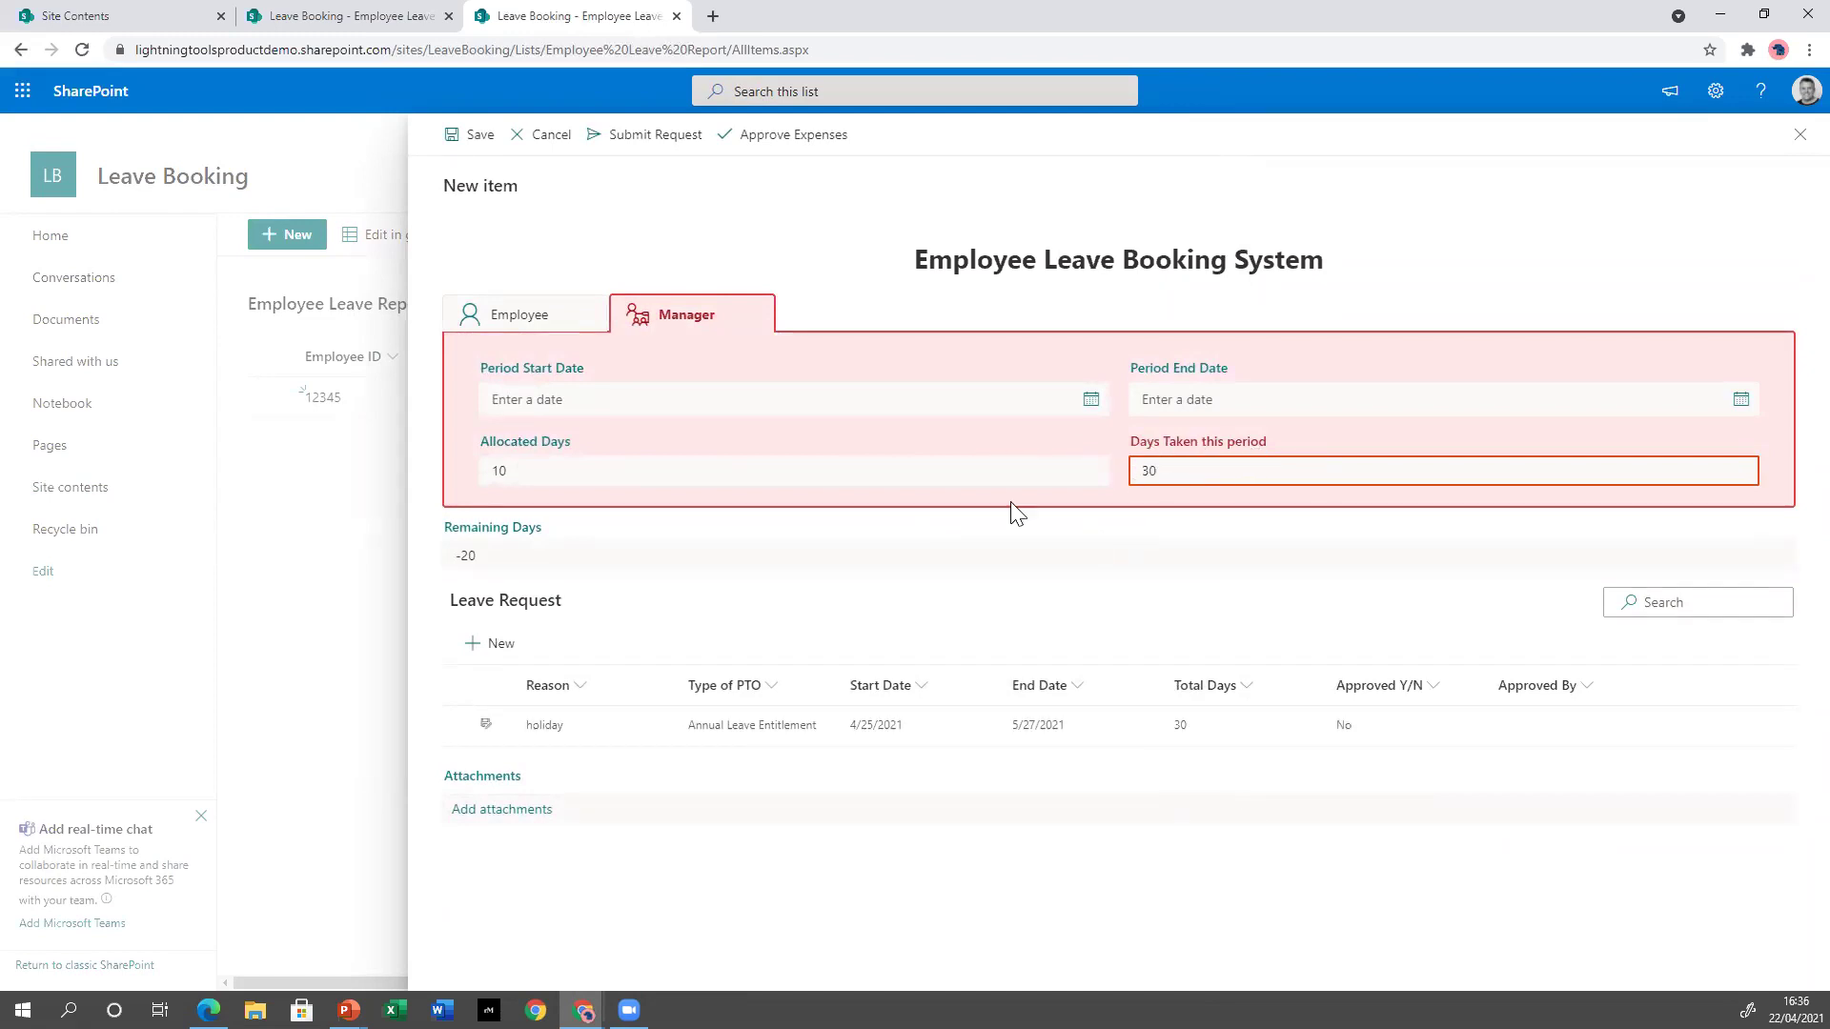
Raise Allocated Days to 40 and save the new employee leave record.
{"action": "left_click", "coordinate": [960, 474]}
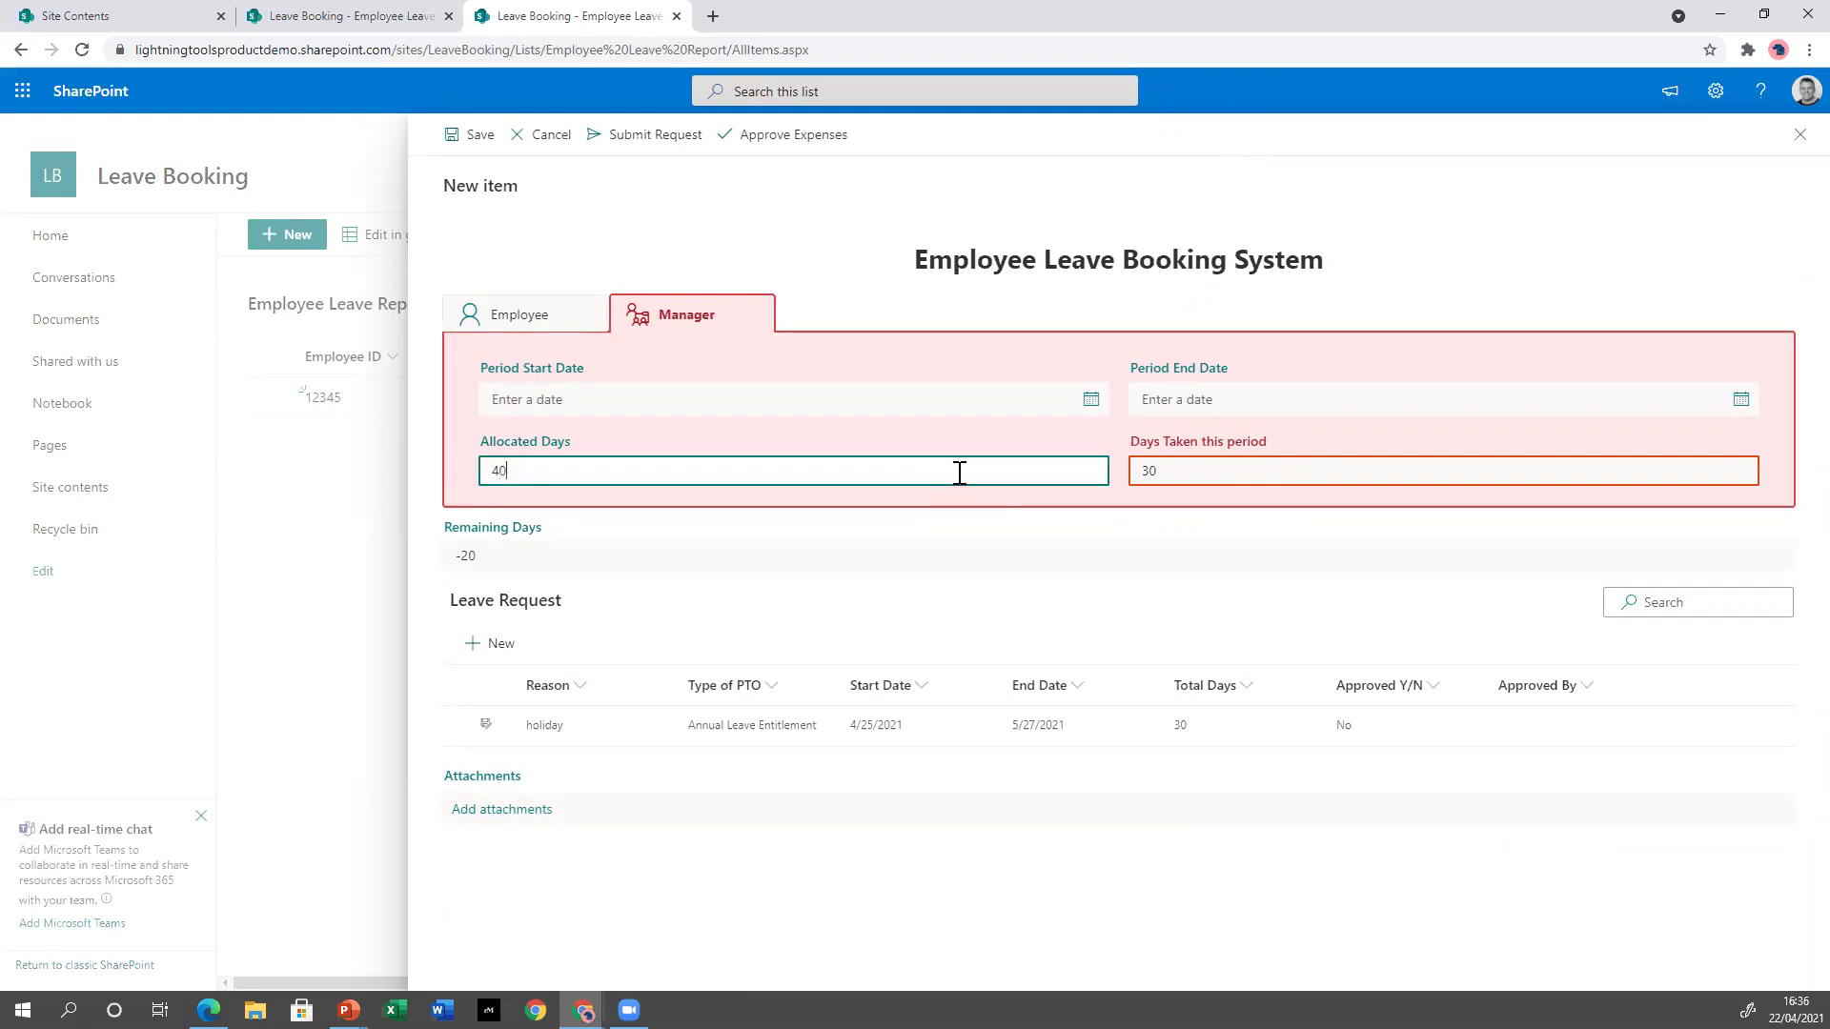
{"action": "left_click", "coordinate": [1090, 541]}
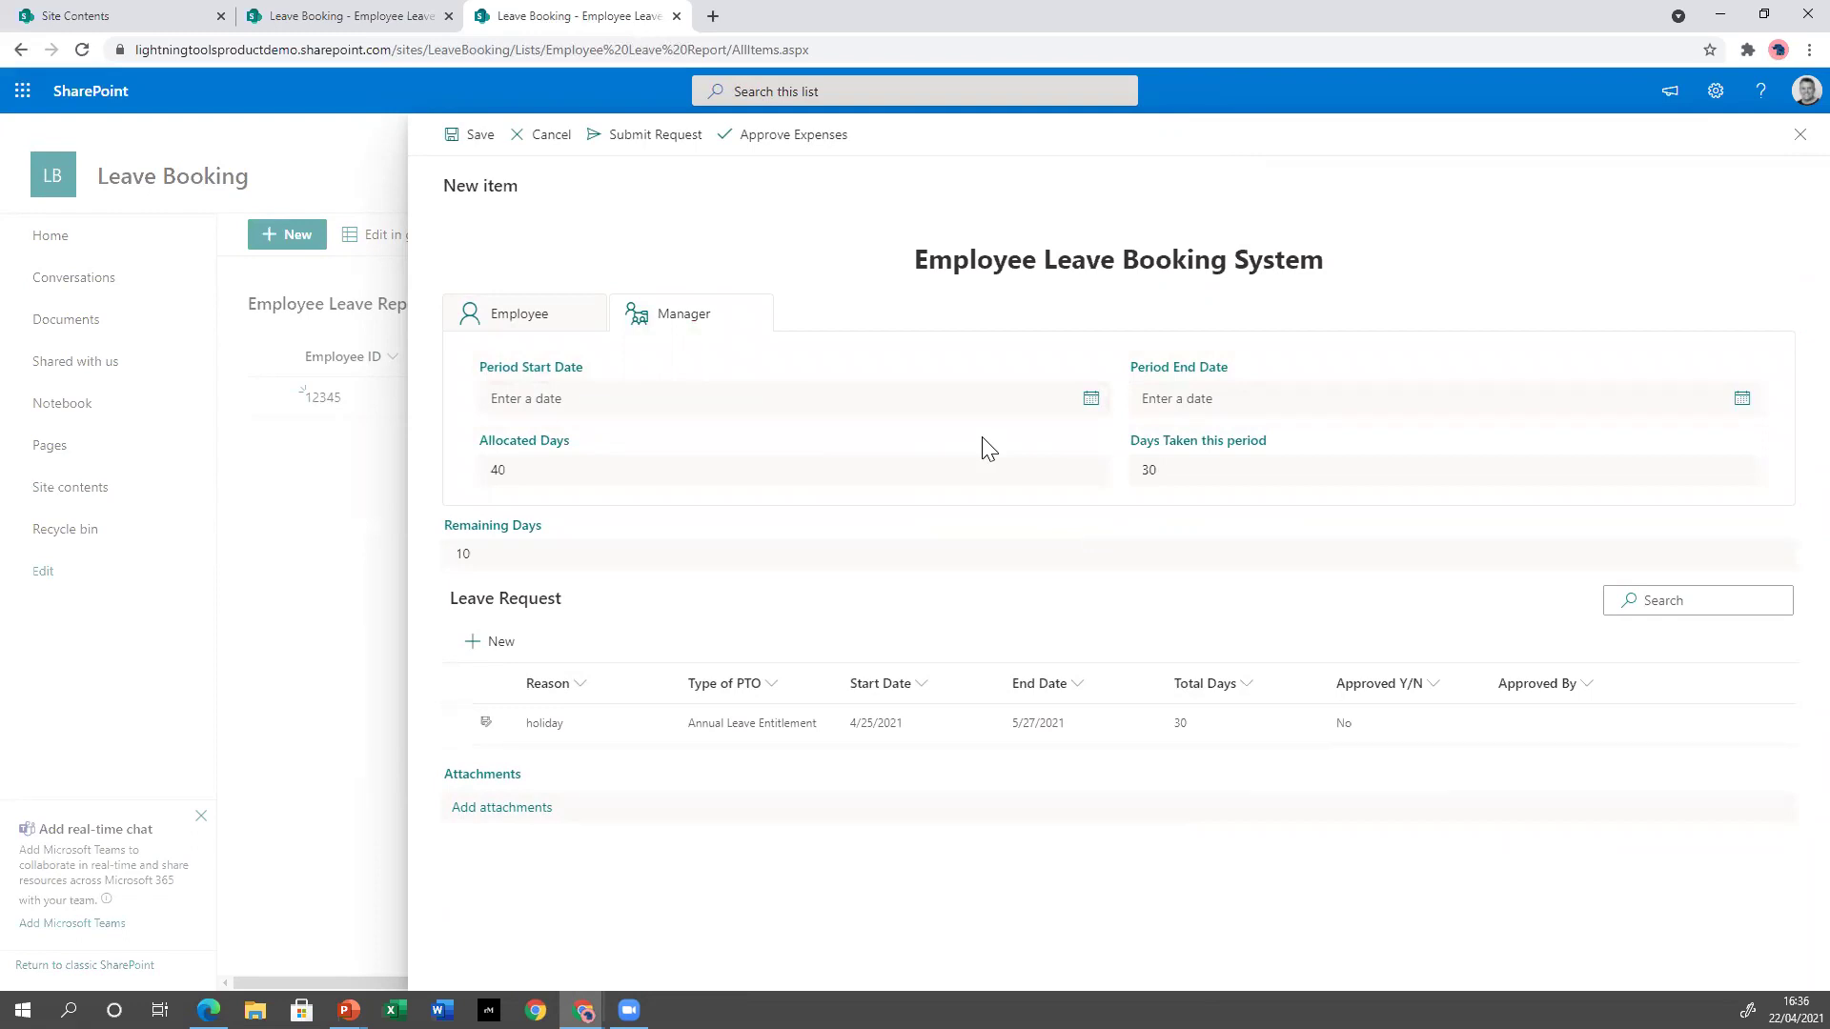
{"action": "left_click", "coordinate": [539, 319]}
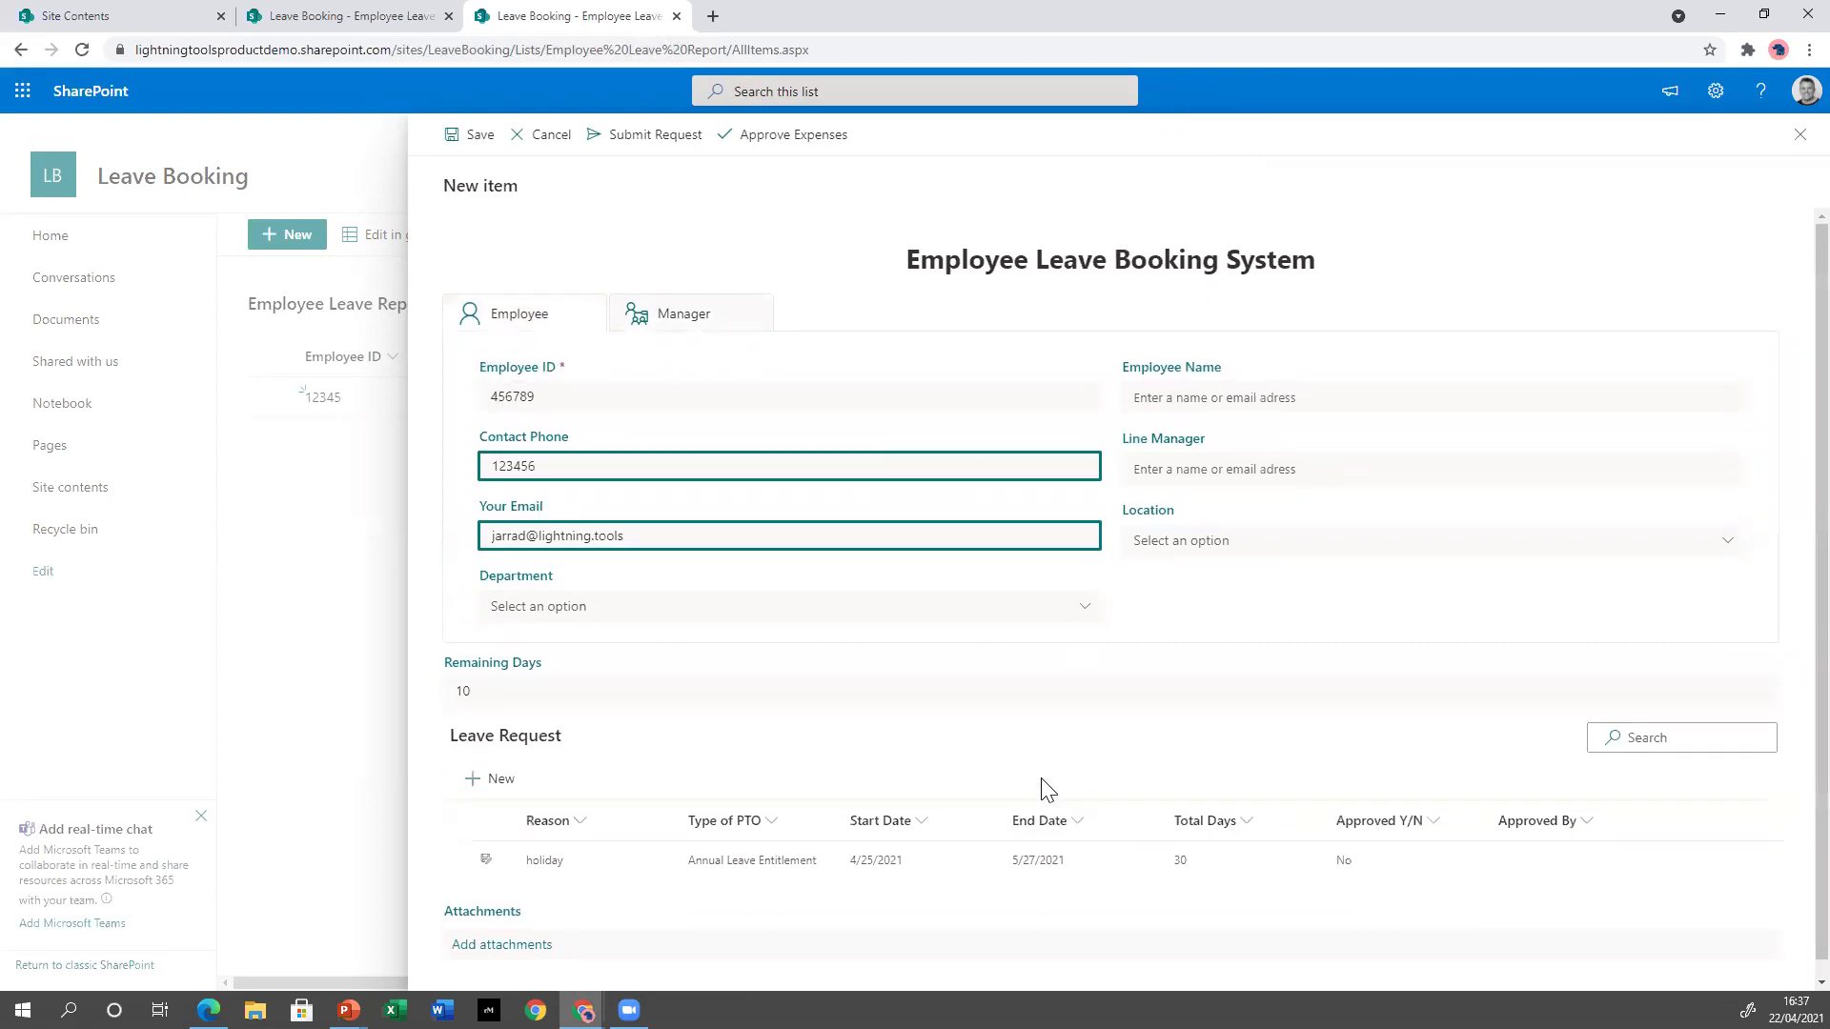
{"action": "left_click", "coordinate": [469, 135]}
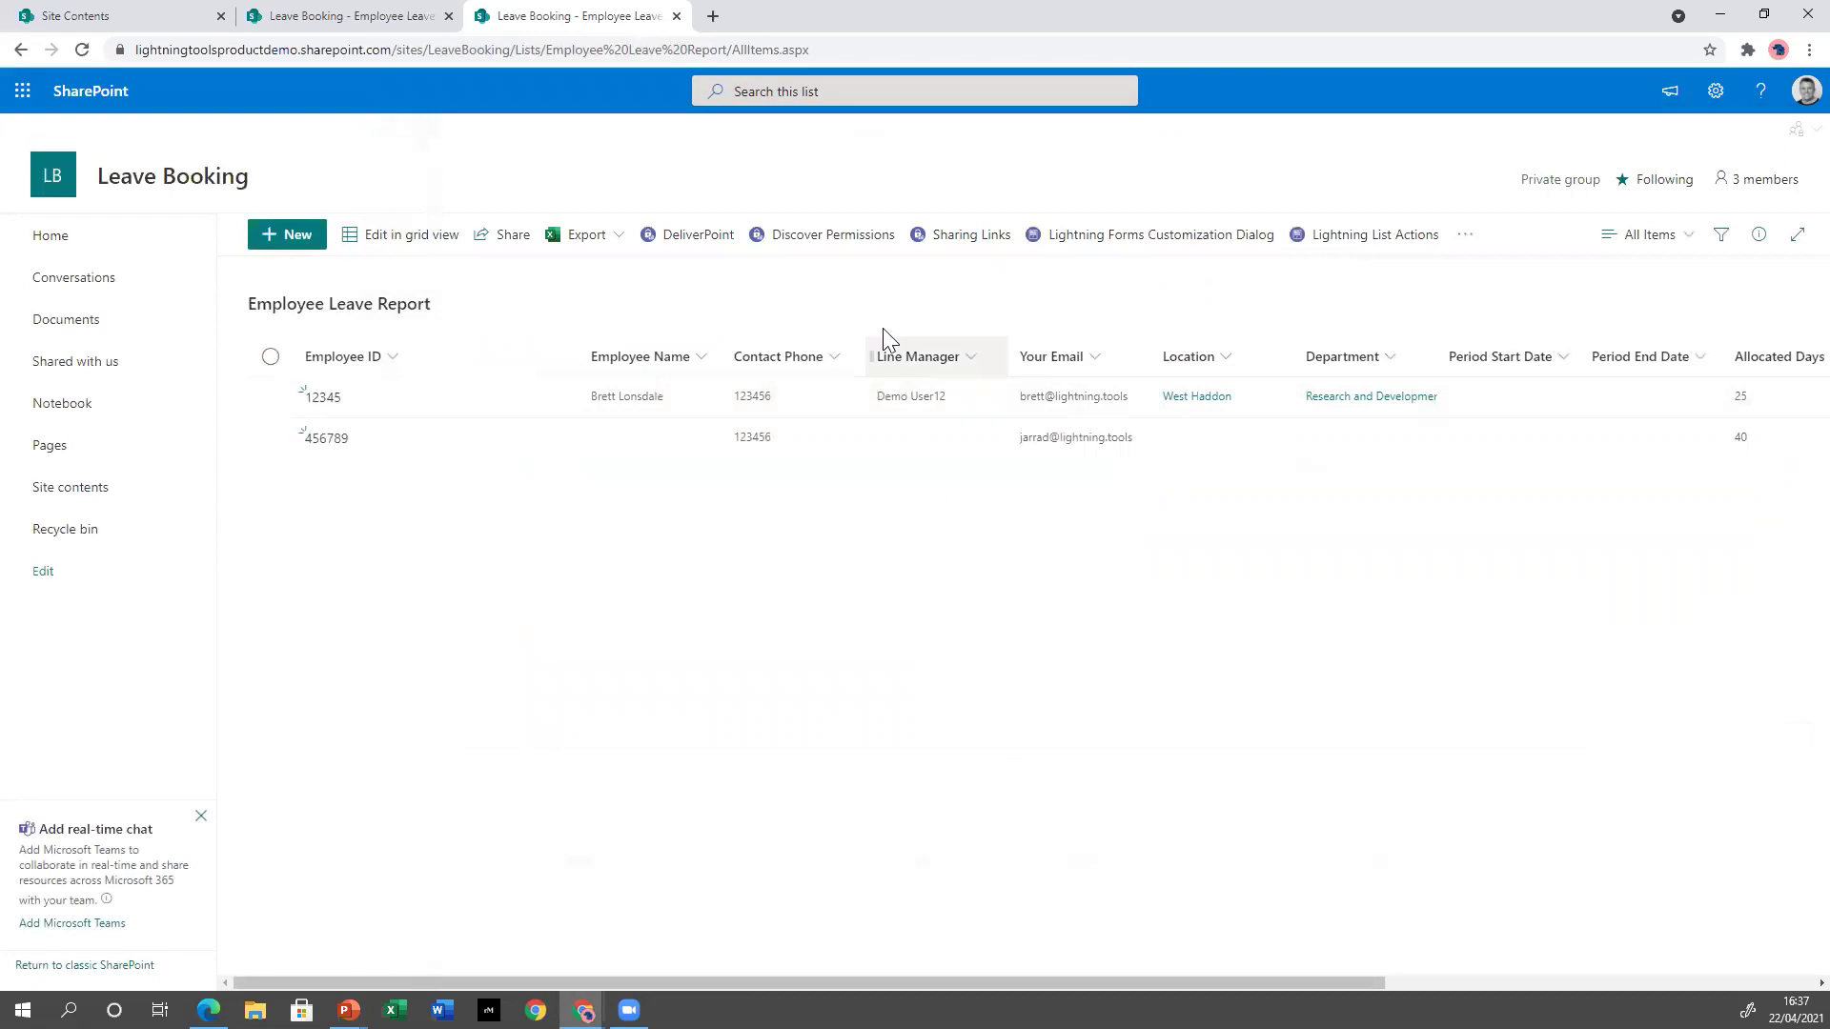
Open NewForm.aspx in the Lightning Forms designer and edit the Location field's configuration.
{"action": "left_click", "coordinate": [1182, 246]}
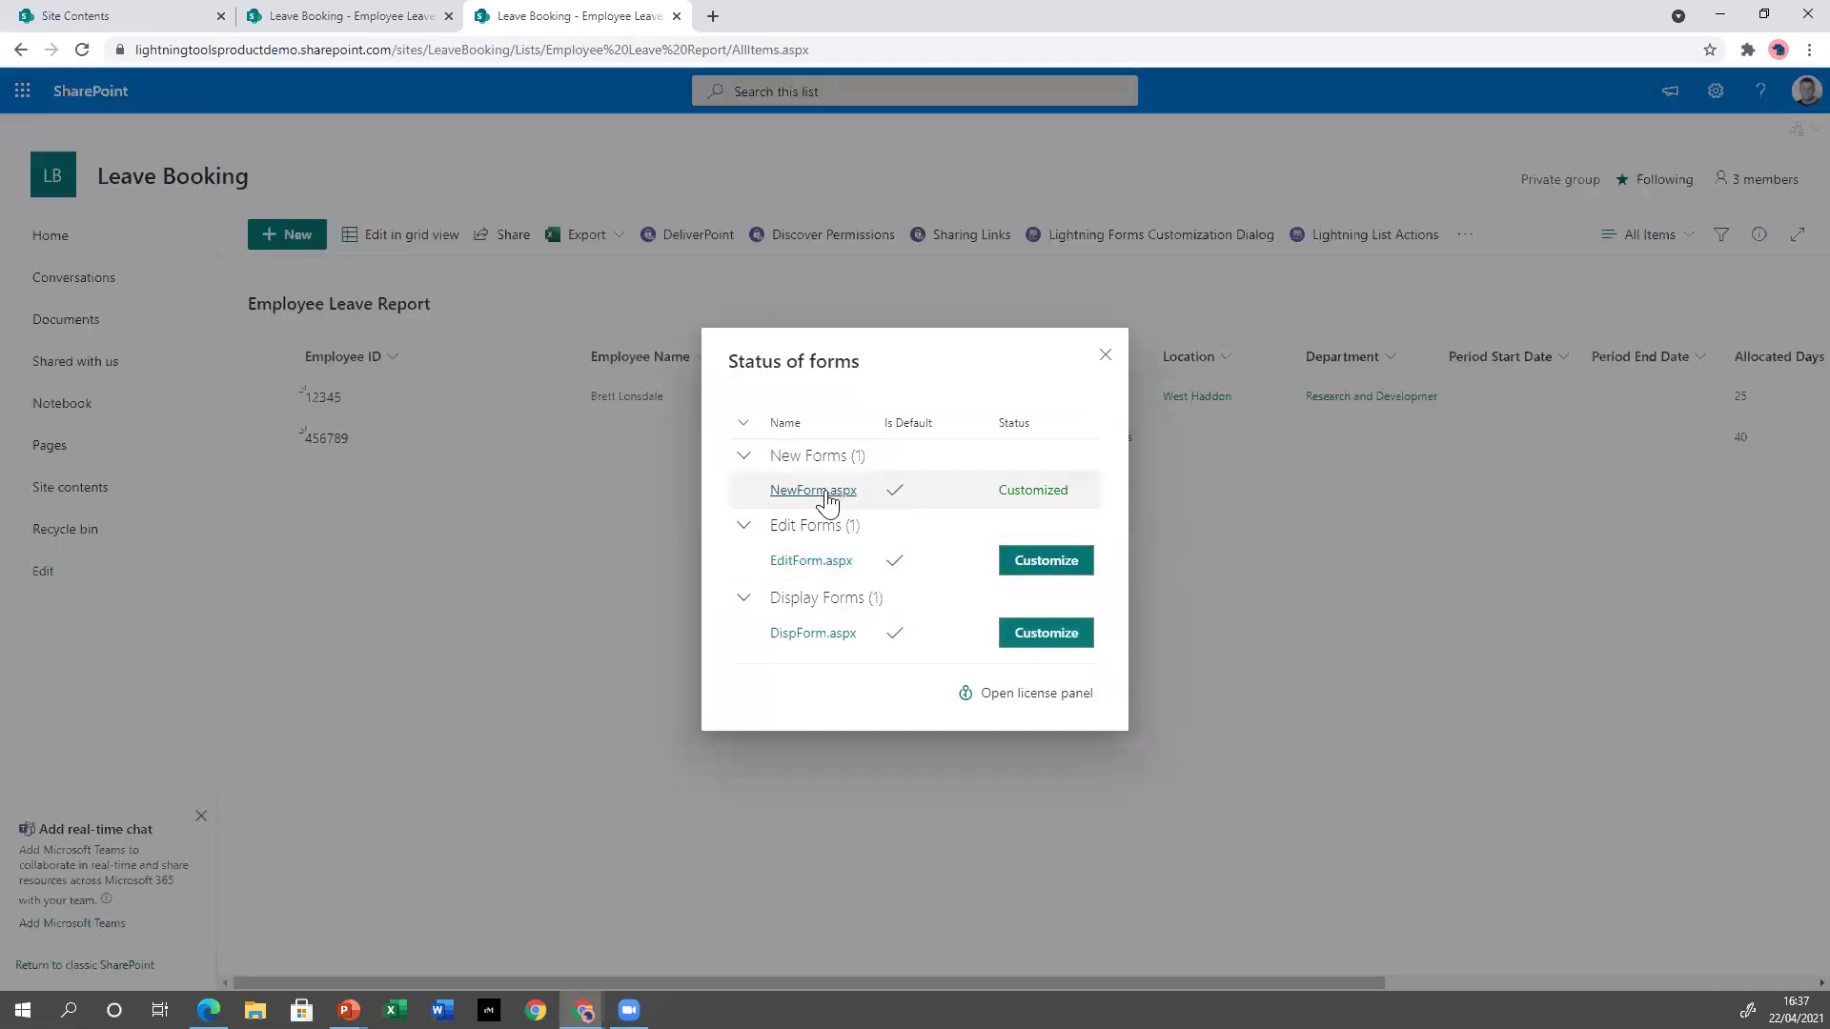
{"action": "left_click", "coordinate": [825, 500]}
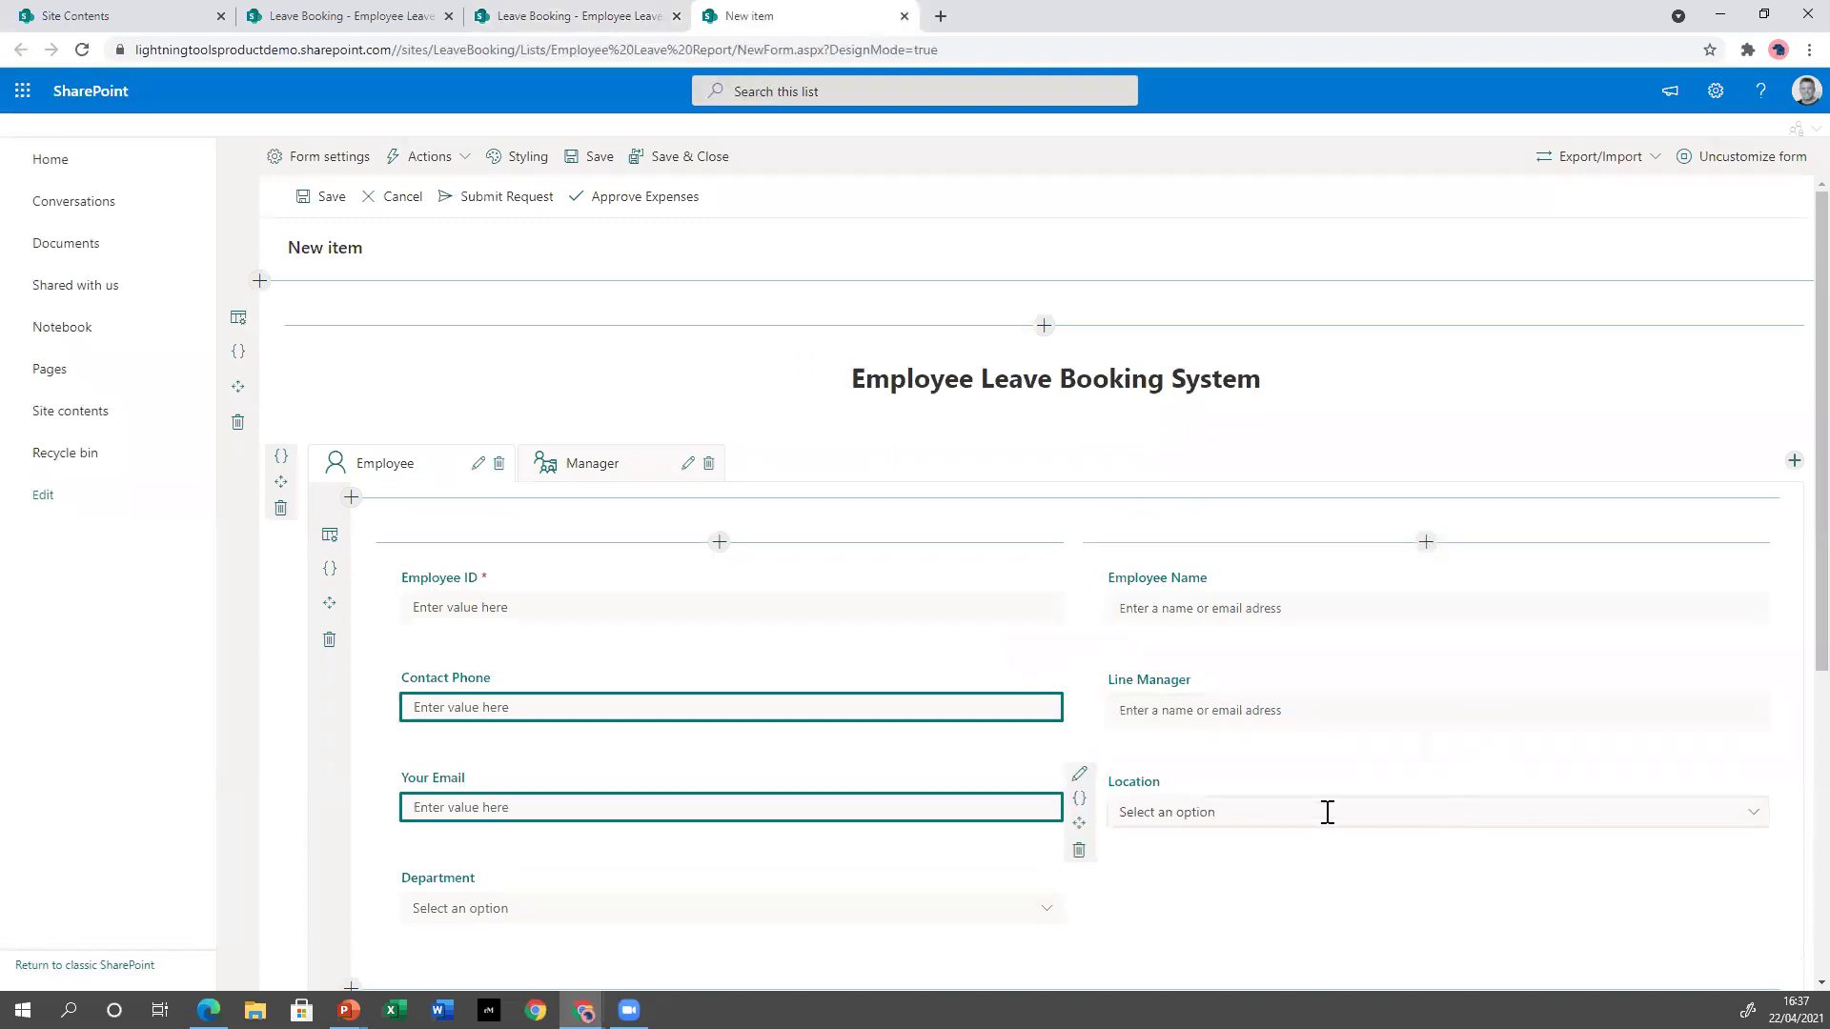
{"action": "scroll", "coordinate": [1242, 813], "scroll_direction": "down", "scroll_amount": 3}
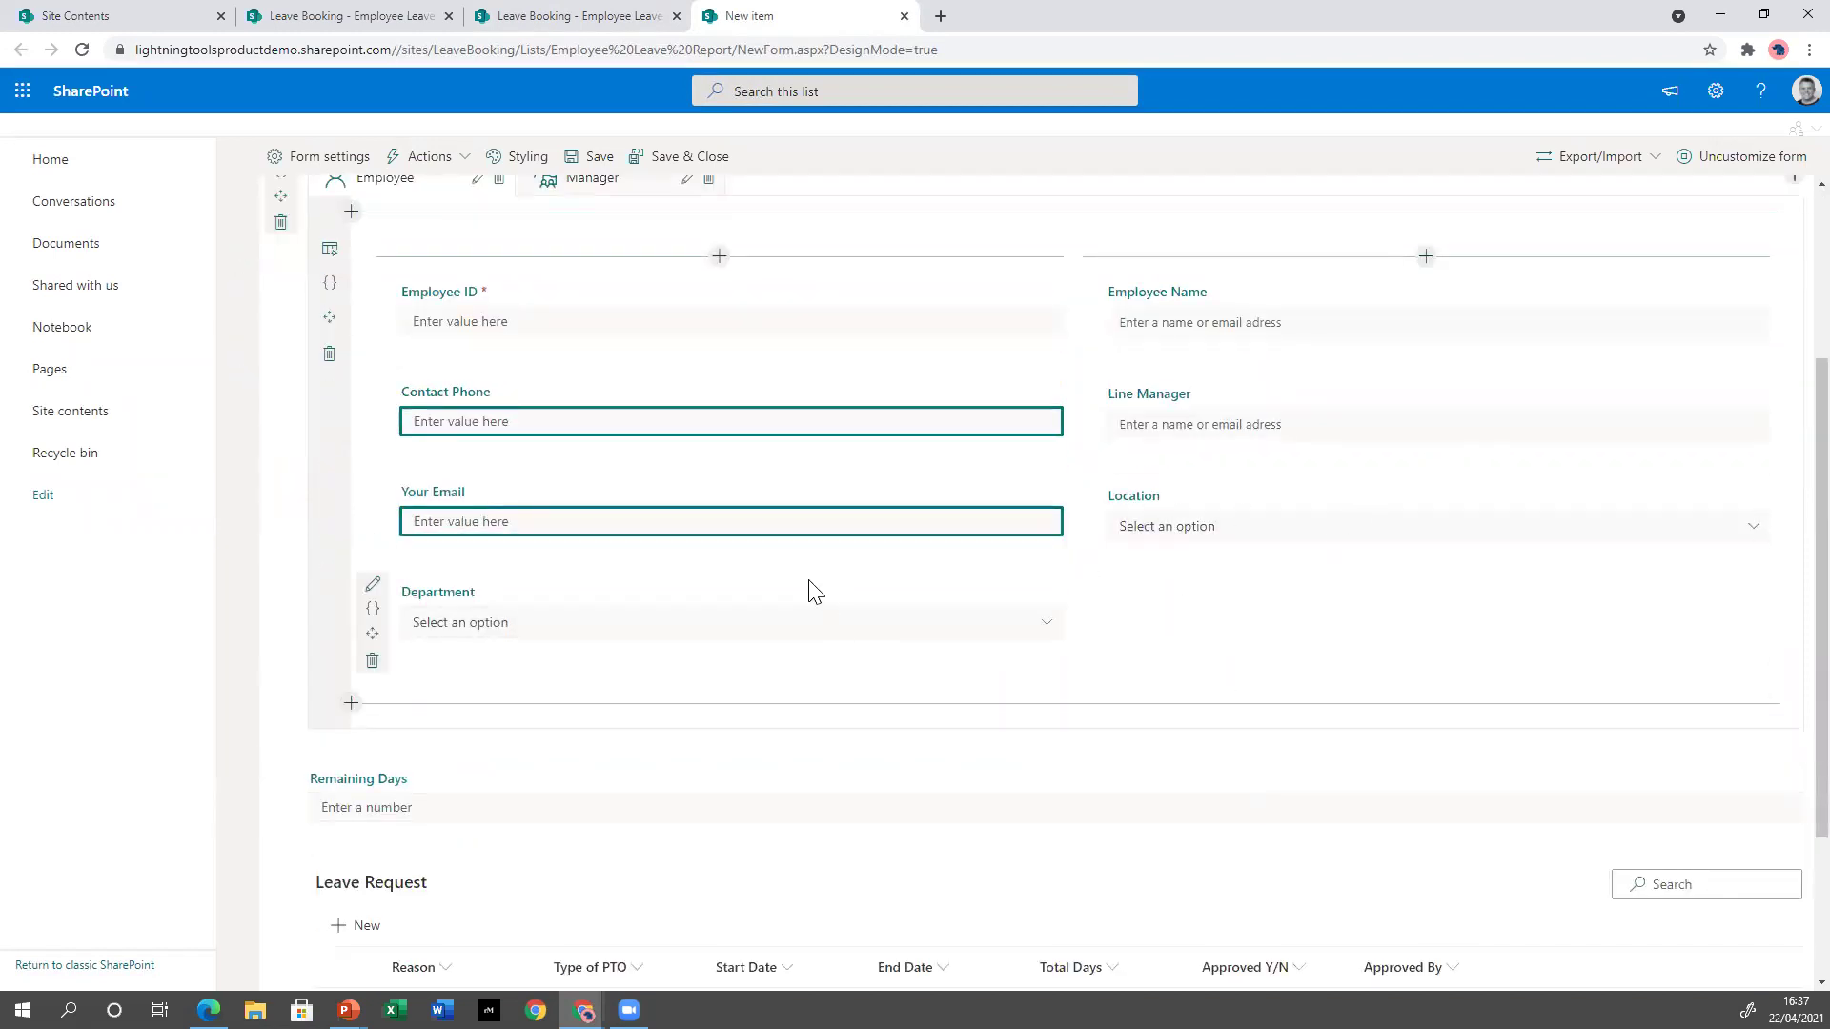
{"action": "scroll", "coordinate": [806, 591], "scroll_direction": "up", "scroll_amount": 3}
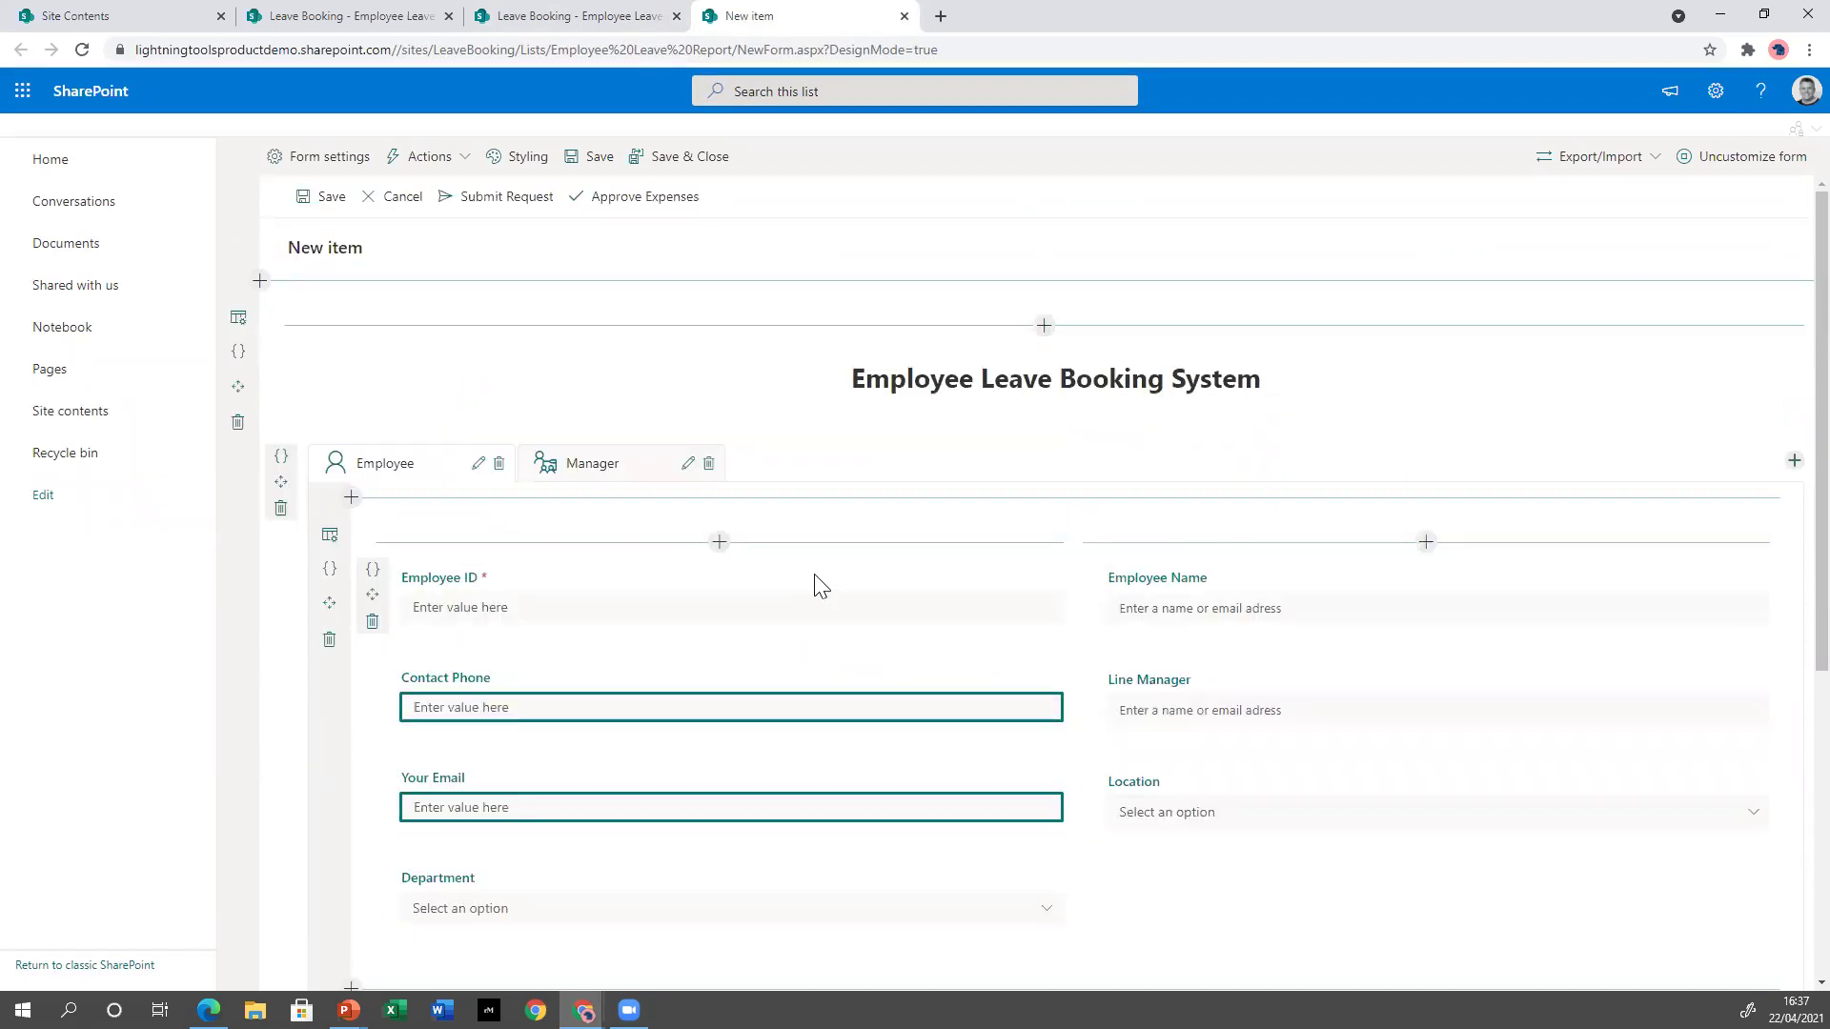
{"action": "scroll", "coordinate": [851, 623], "scroll_direction": "down", "scroll_amount": 2}
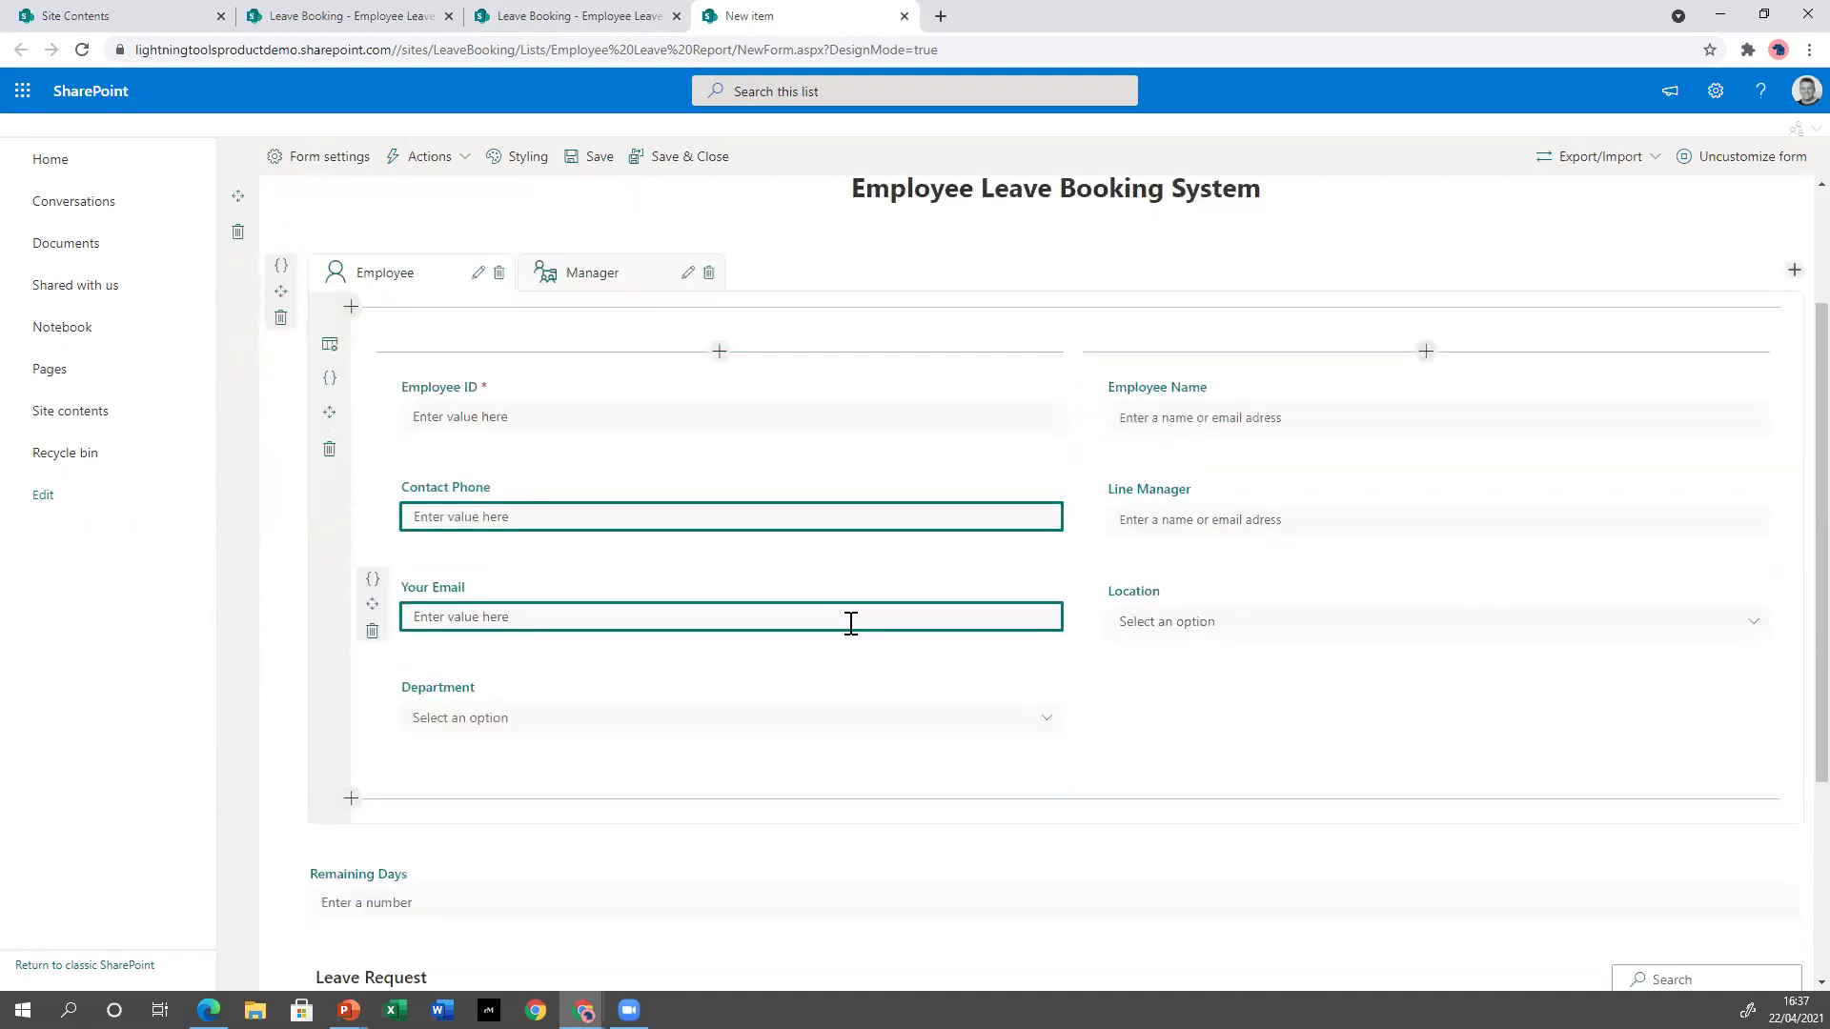
{"action": "left_click", "coordinate": [1080, 583]}
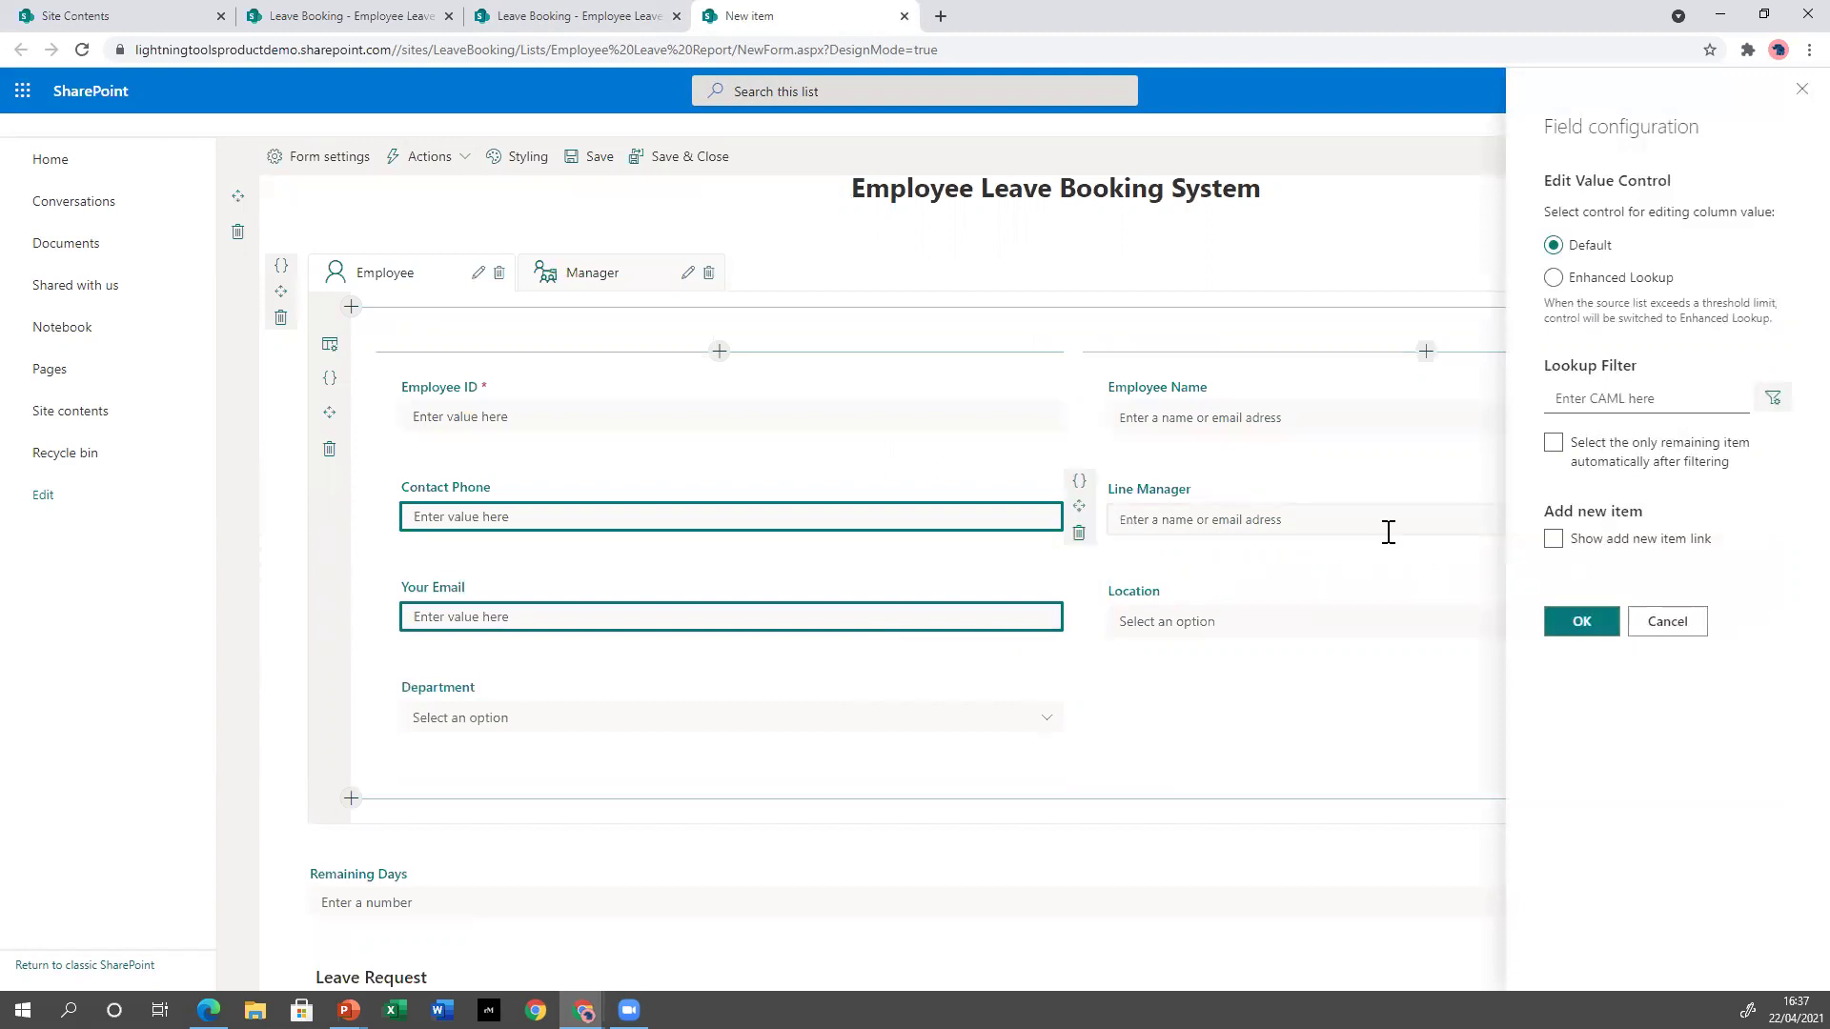
Switch Location to the Enhanced Lookup control with Remove duplicate items ticked, and confirm.
{"action": "left_click", "coordinate": [1670, 454]}
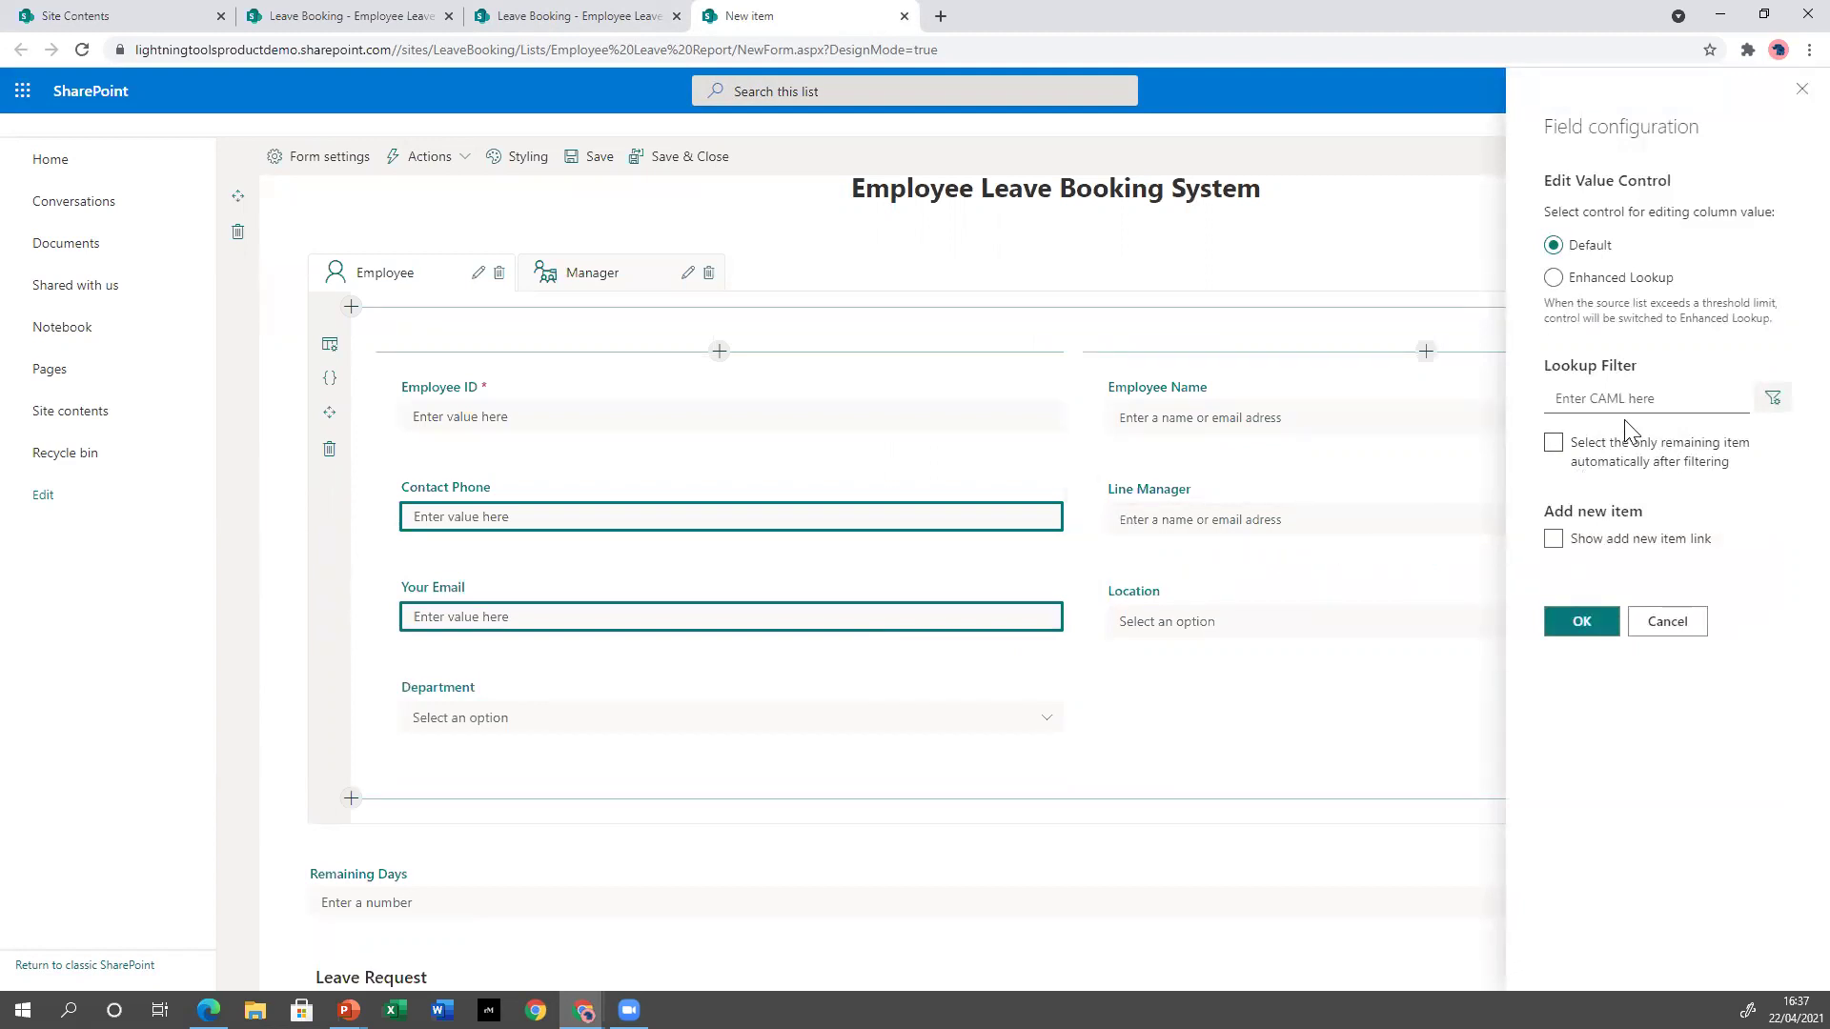
{"action": "left_click", "coordinate": [1639, 280]}
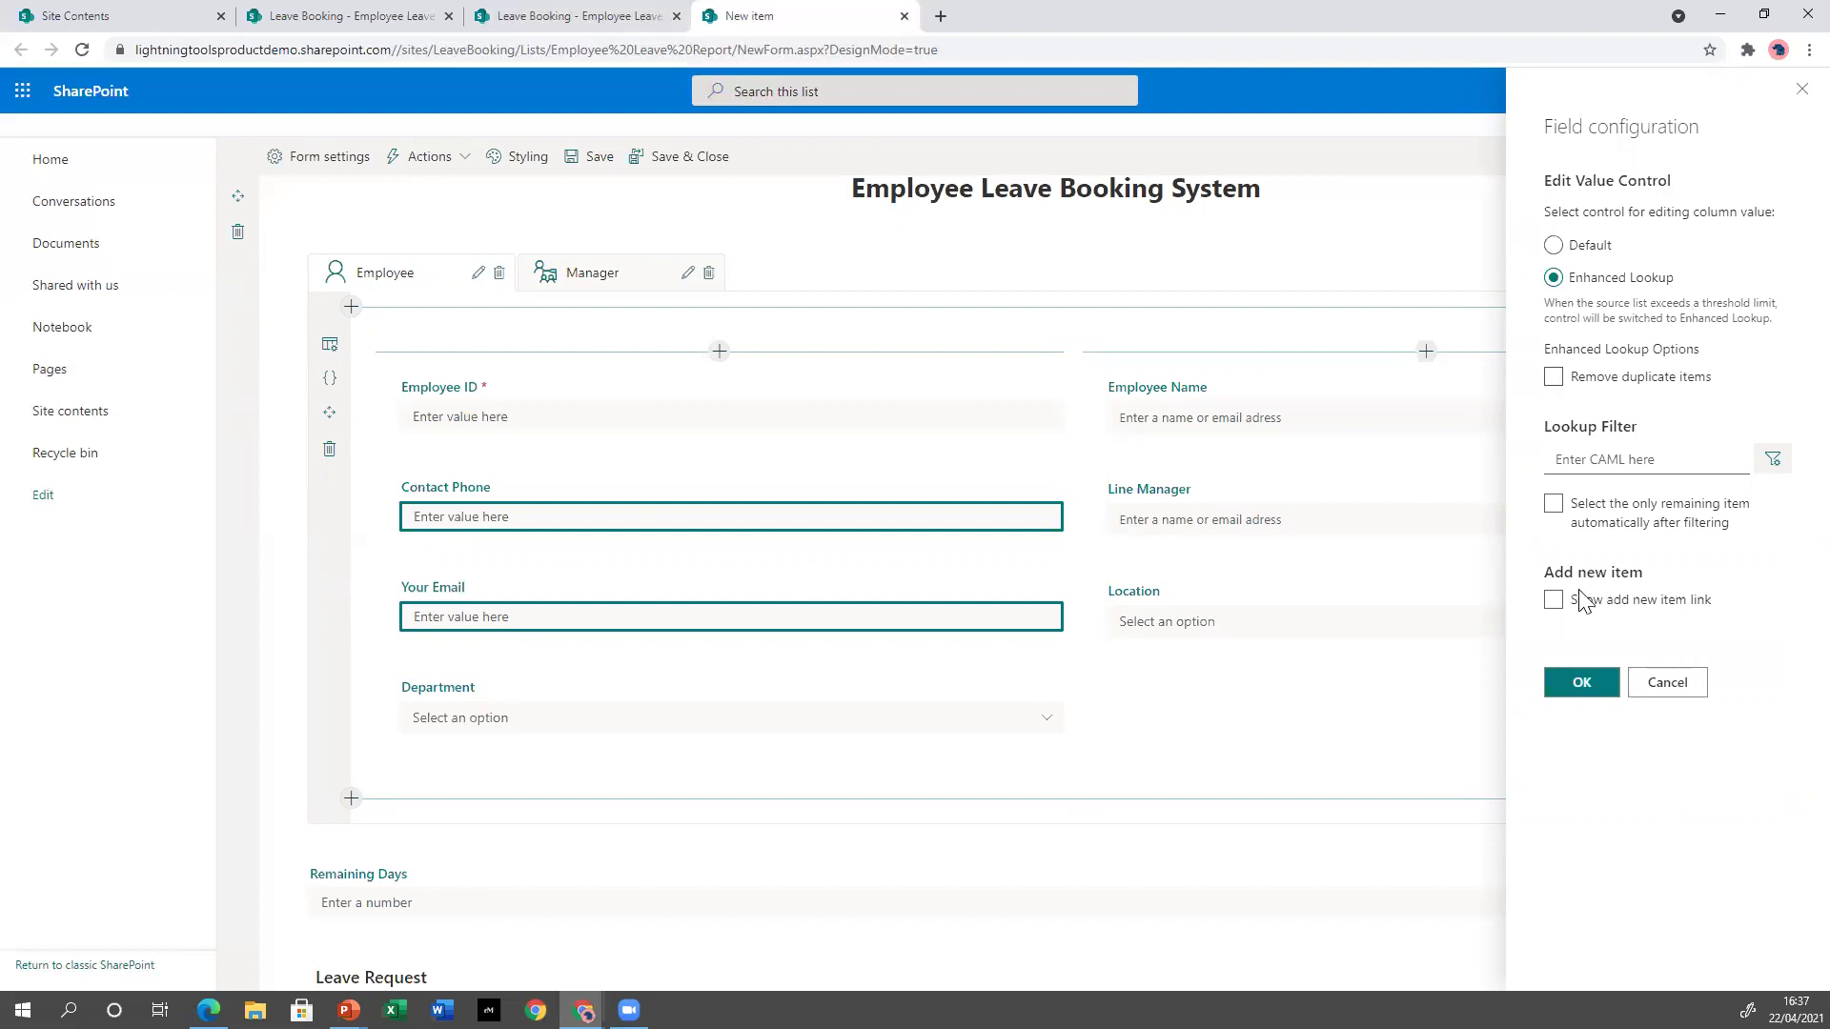
{"action": "left_click", "coordinate": [1554, 377]}
{"action": "left_click", "coordinate": [1584, 682]}
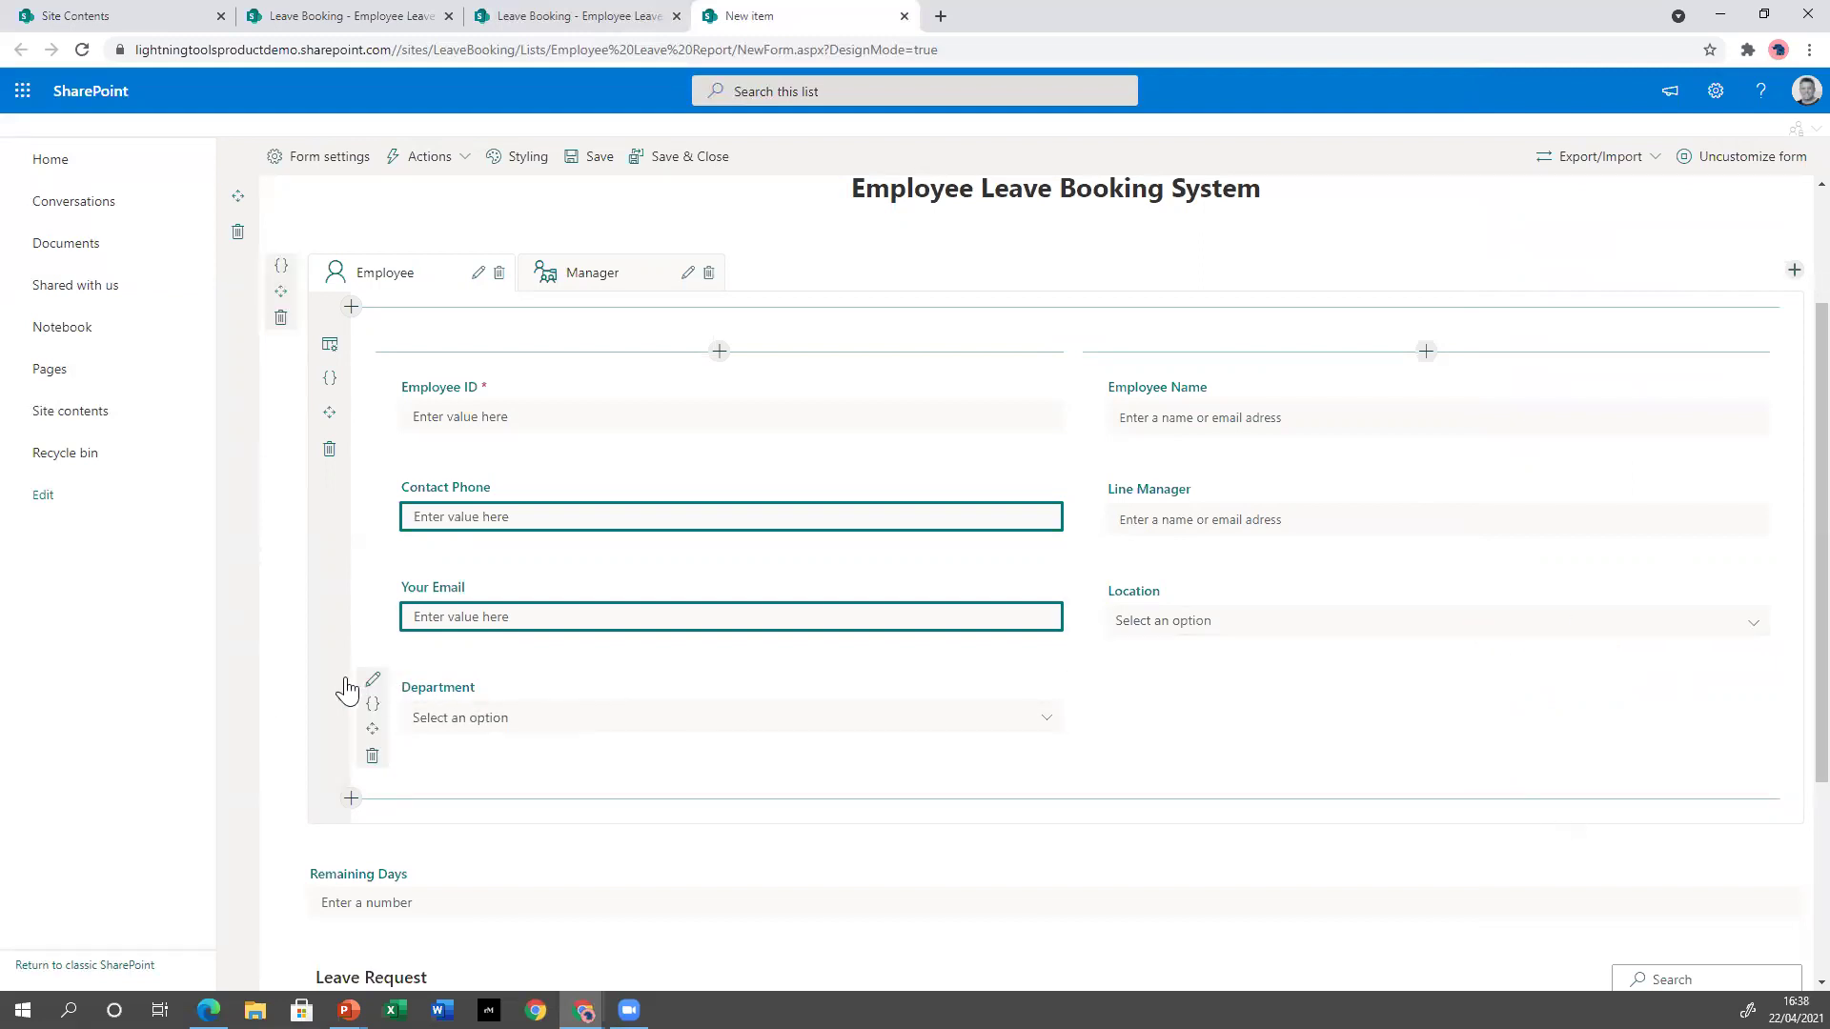
Open the Department lookup filter query editor and add a condition comparing against Location.
{"action": "left_click", "coordinate": [373, 680]}
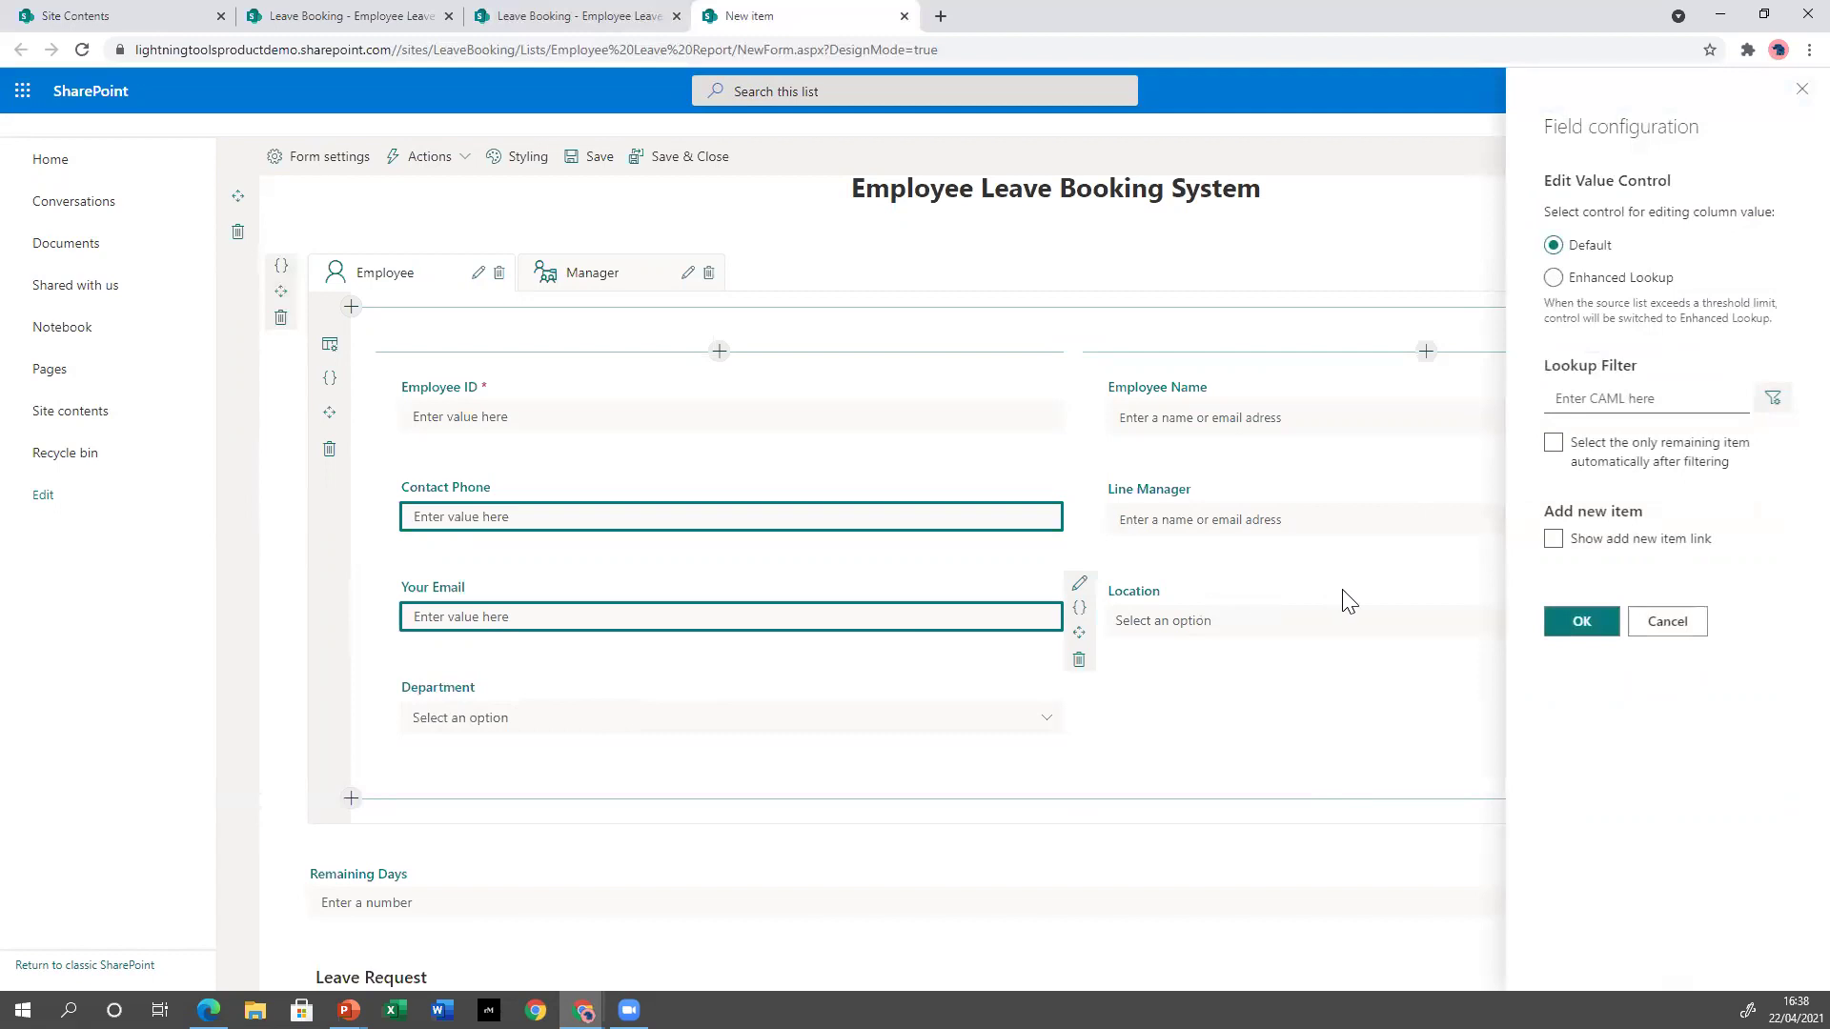
{"action": "left_click", "coordinate": [1757, 413]}
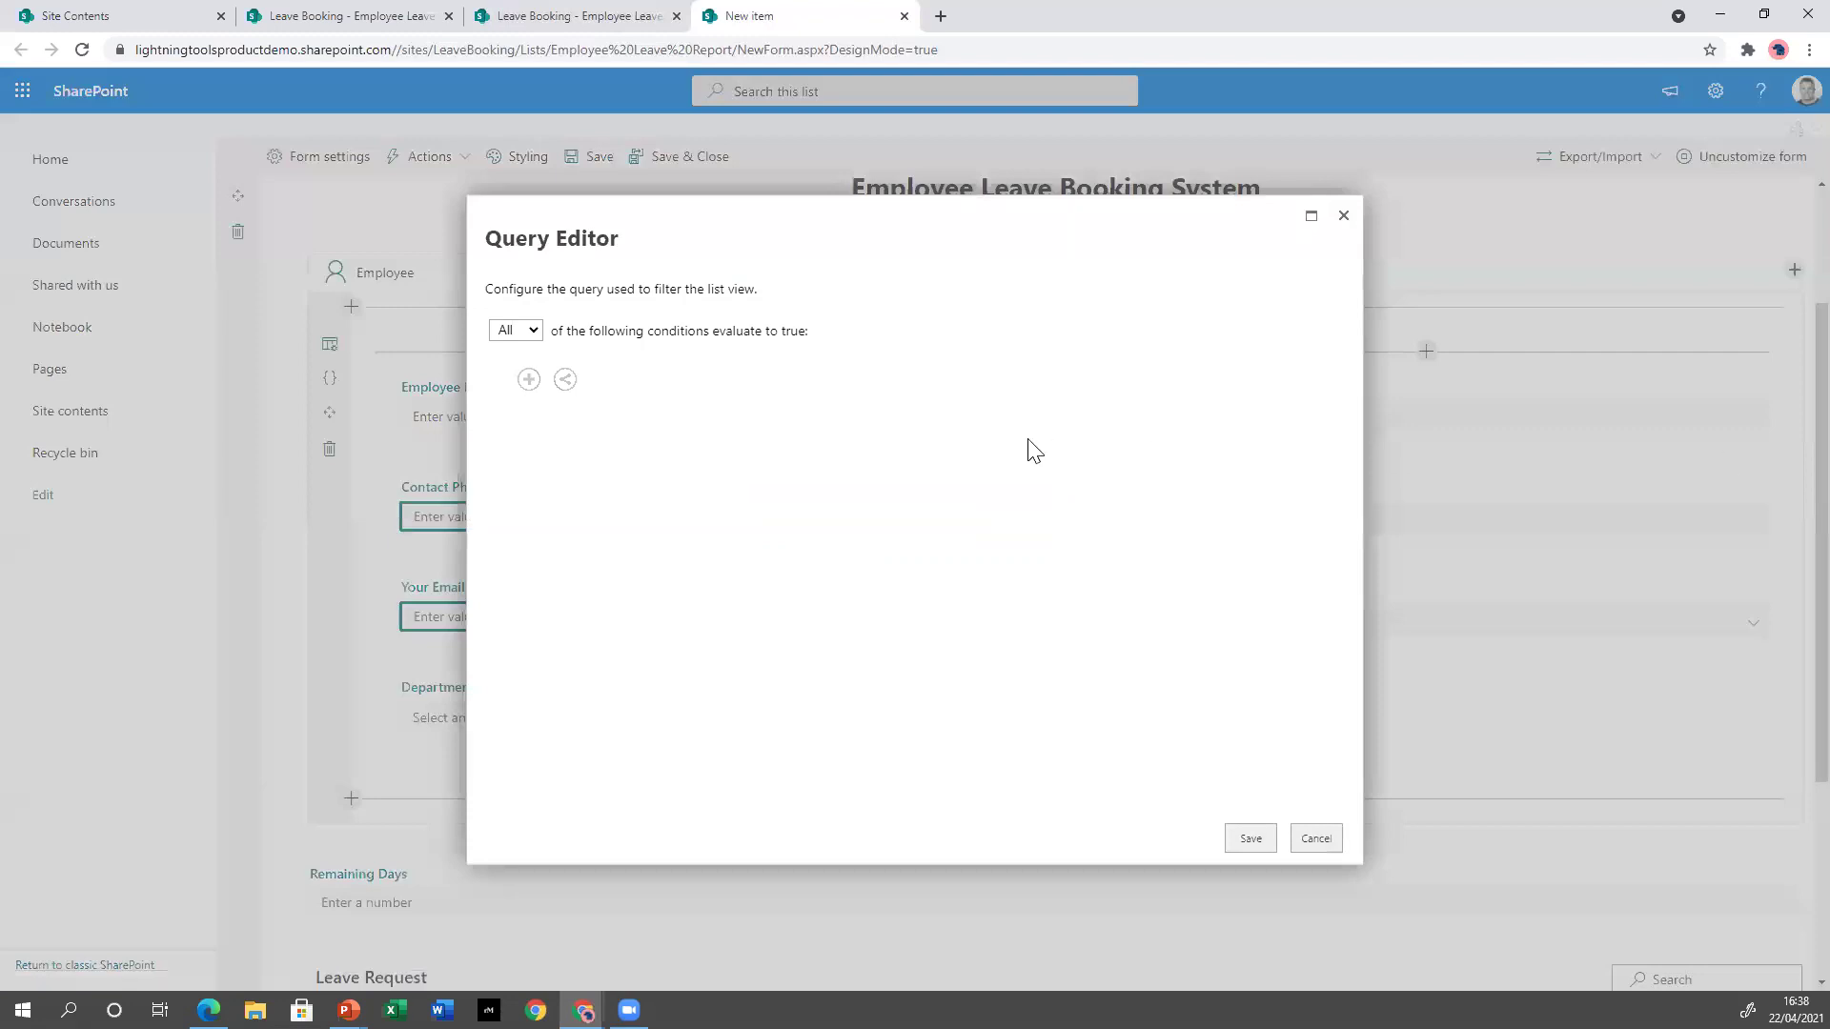
{"action": "left_click", "coordinate": [529, 379]}
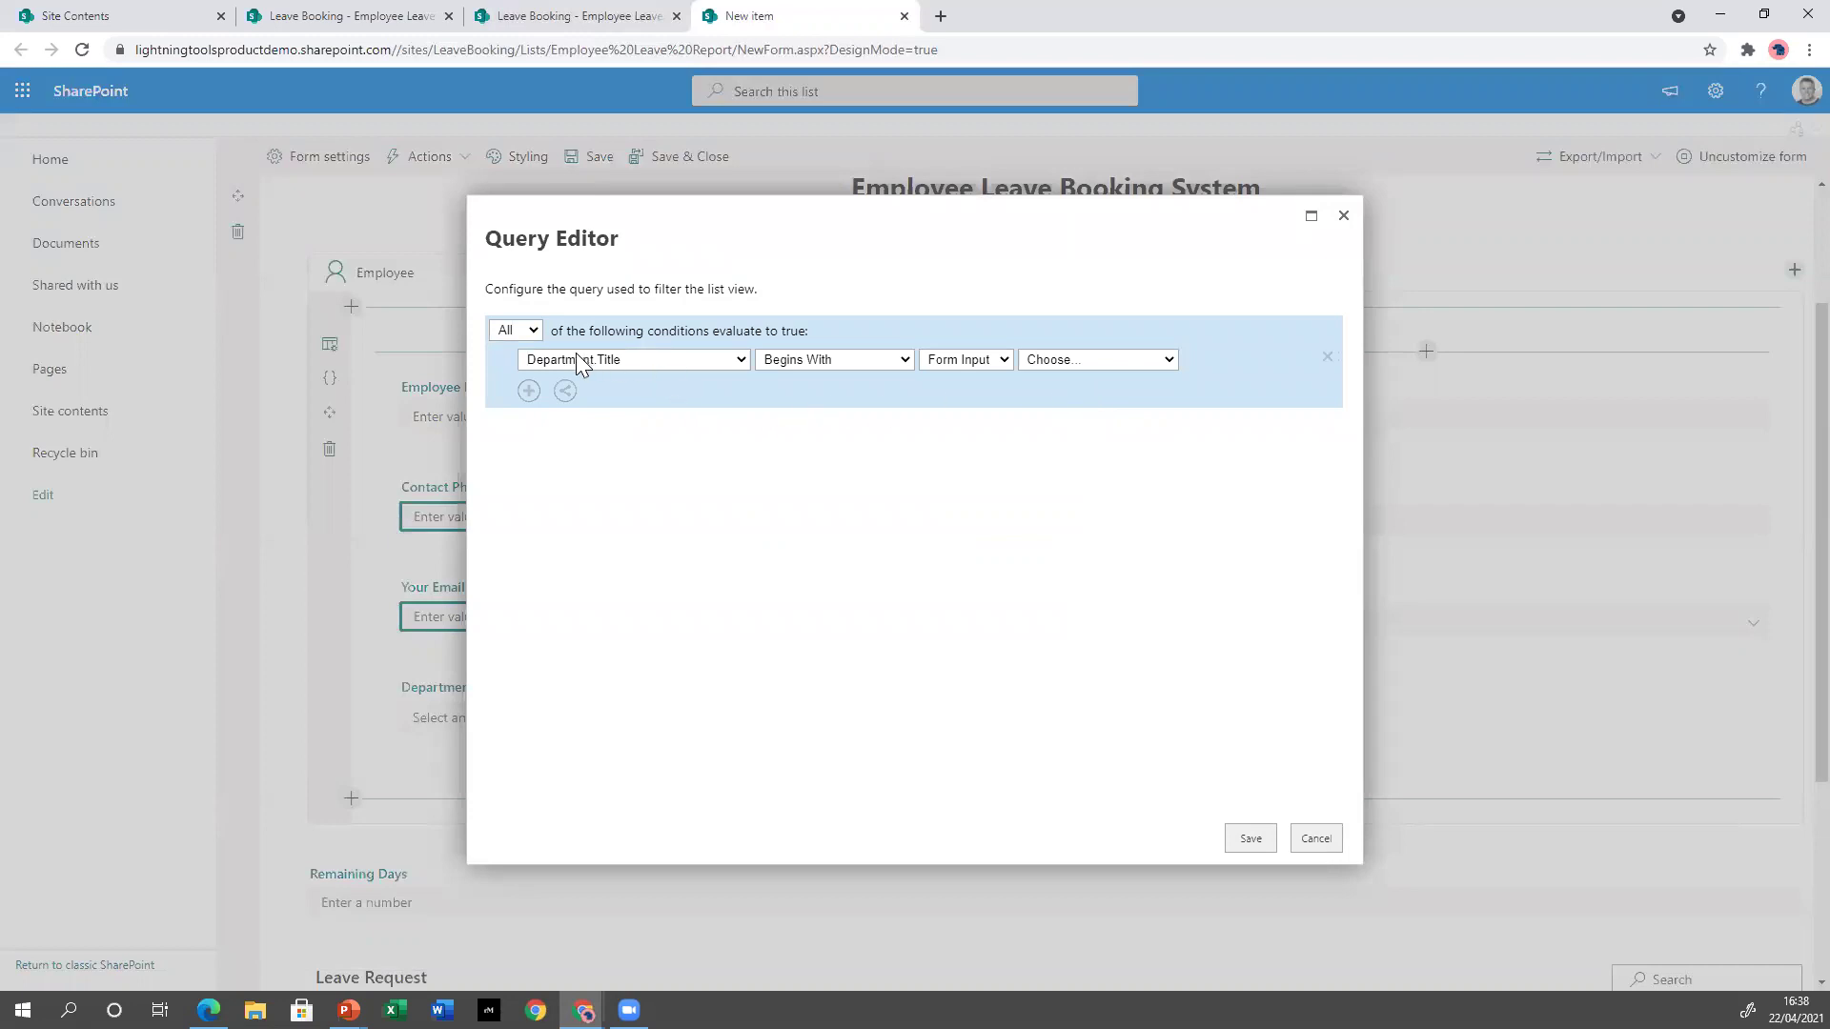
{"action": "left_click", "coordinate": [837, 360]}
{"action": "left_click", "coordinate": [843, 448]}
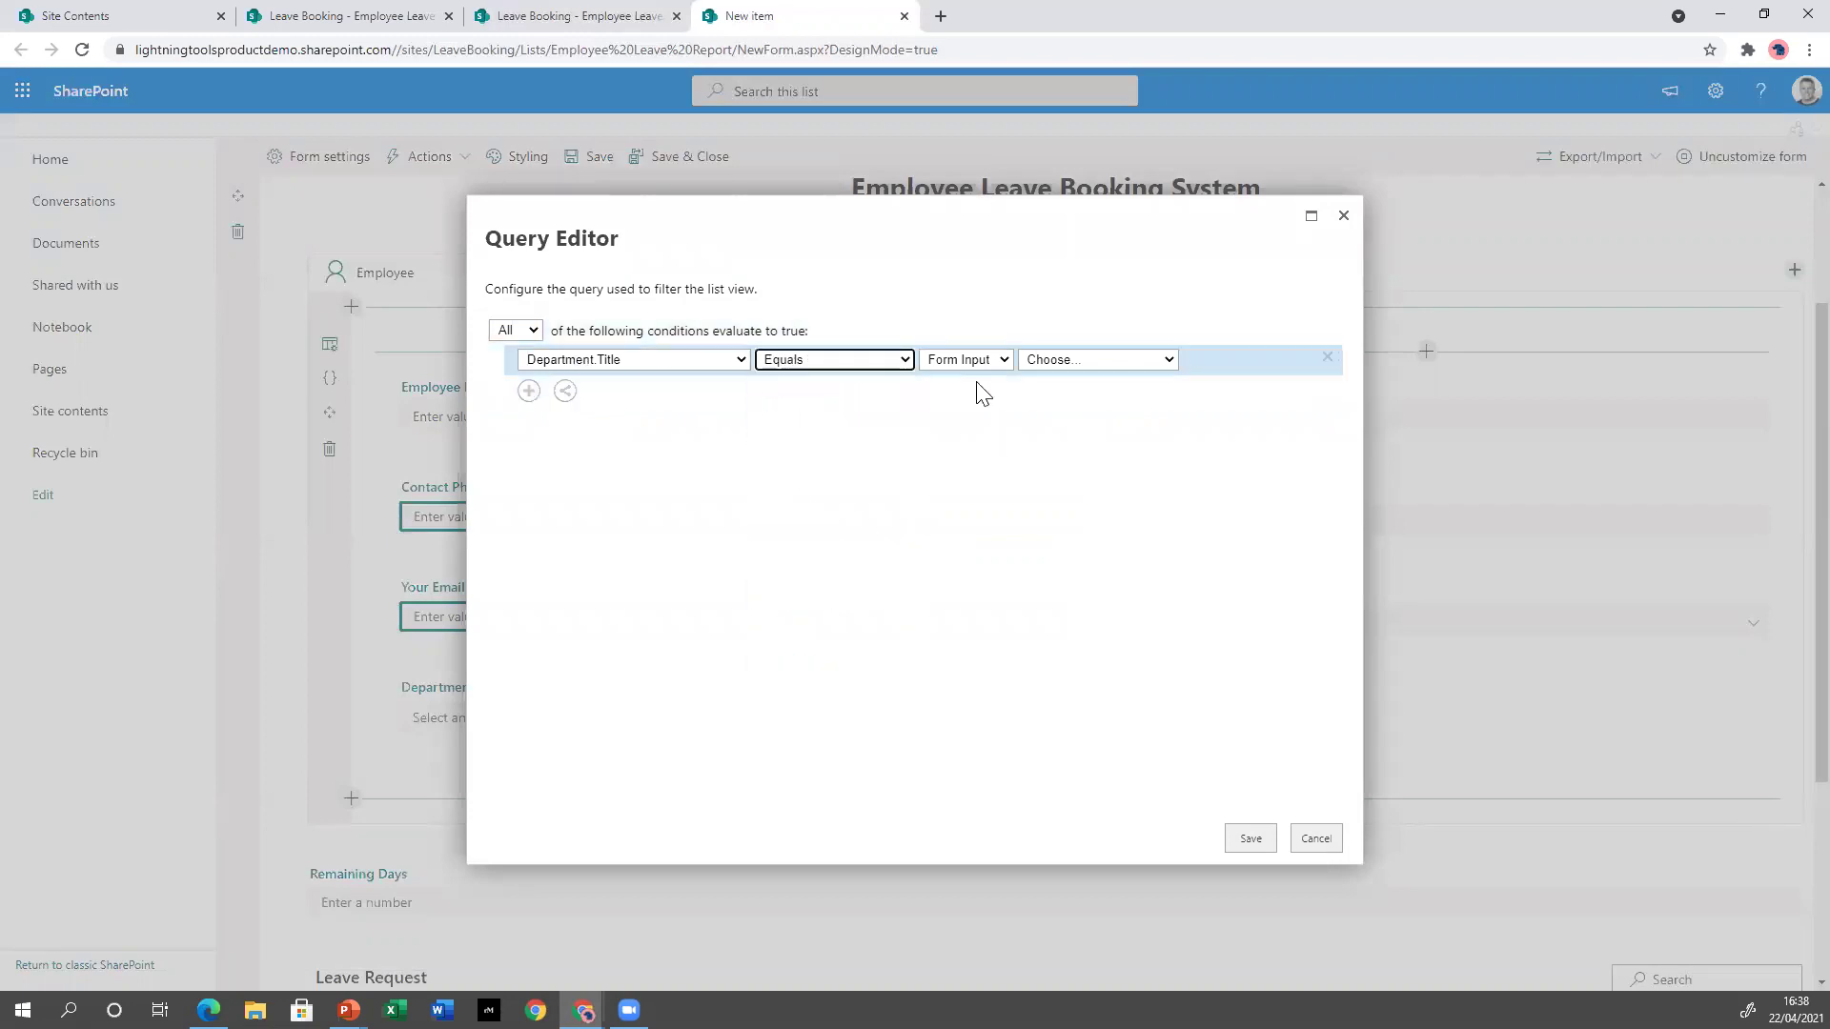
{"action": "left_click", "coordinate": [1131, 360]}
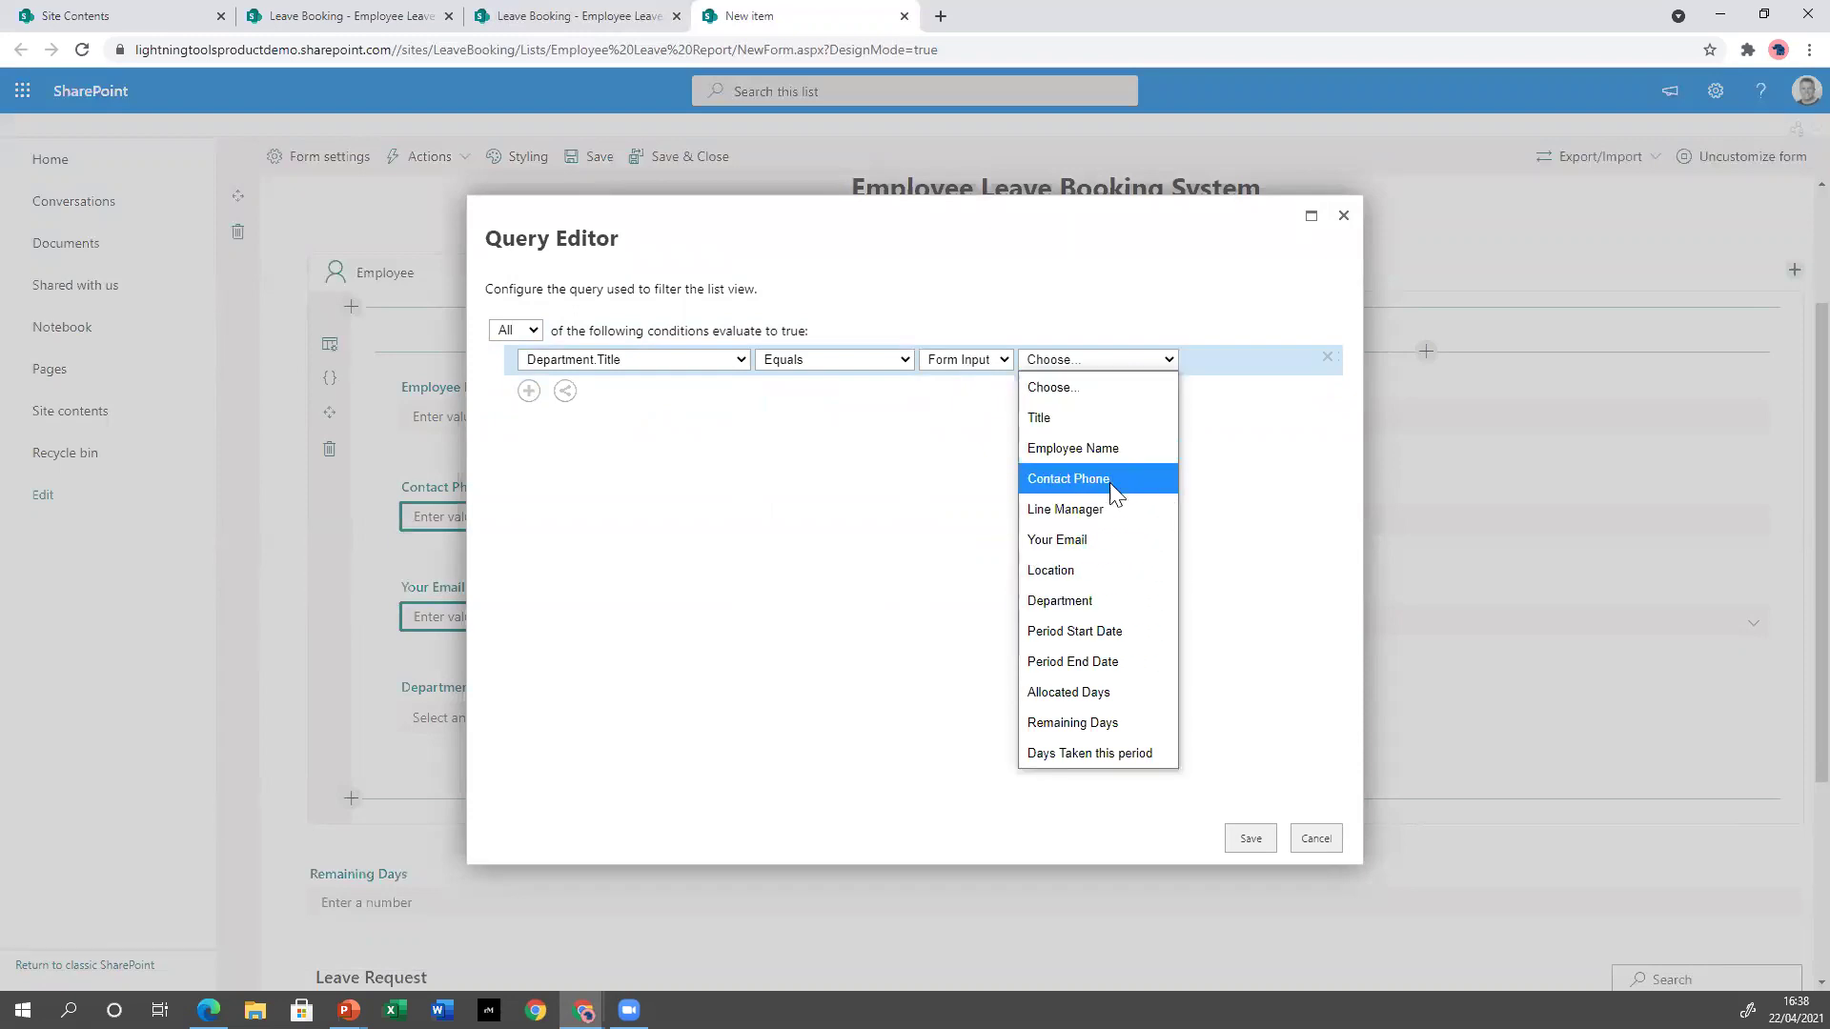
{"action": "left_click", "coordinate": [1107, 570]}
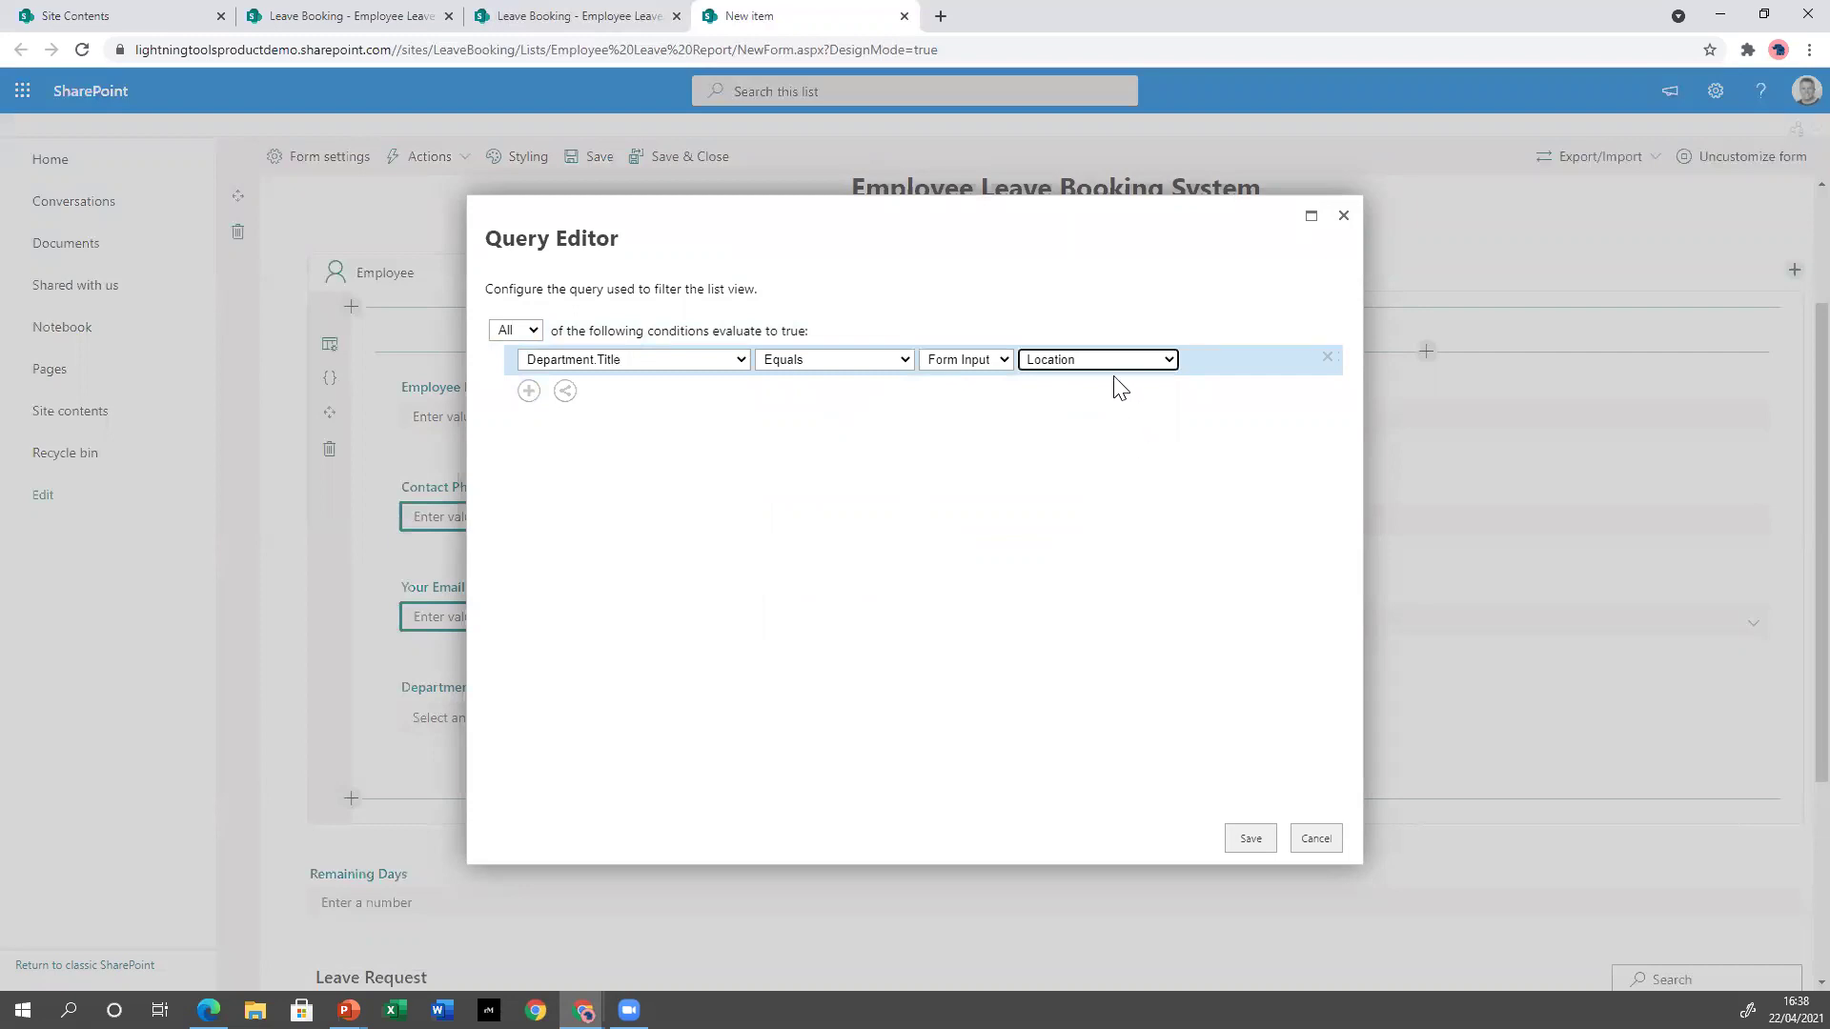
Make the condition Department.Title Contains expression [[Location.Value]], then save the query and confirm.
{"action": "left_click", "coordinate": [905, 362]}
{"action": "left_click", "coordinate": [864, 429]}
{"action": "left_click", "coordinate": [1005, 362]}
{"action": "left_click", "coordinate": [983, 443]}
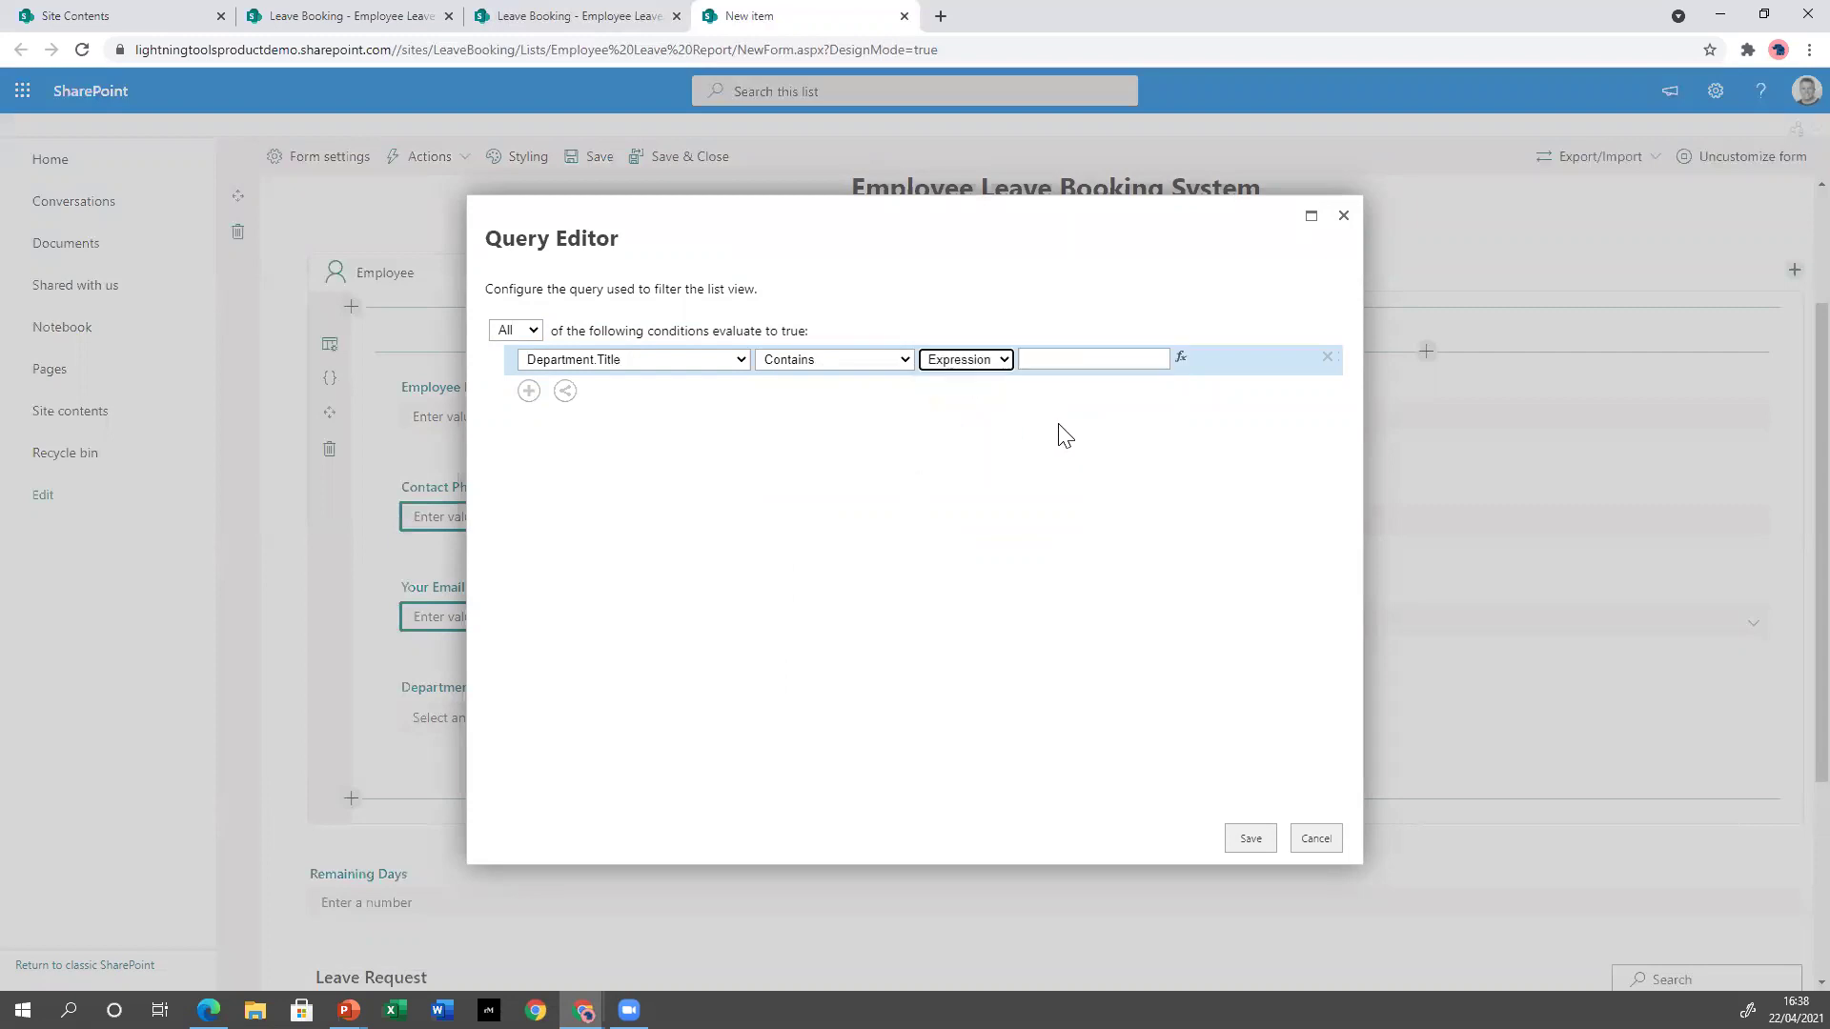
{"action": "left_click", "coordinate": [1182, 358]}
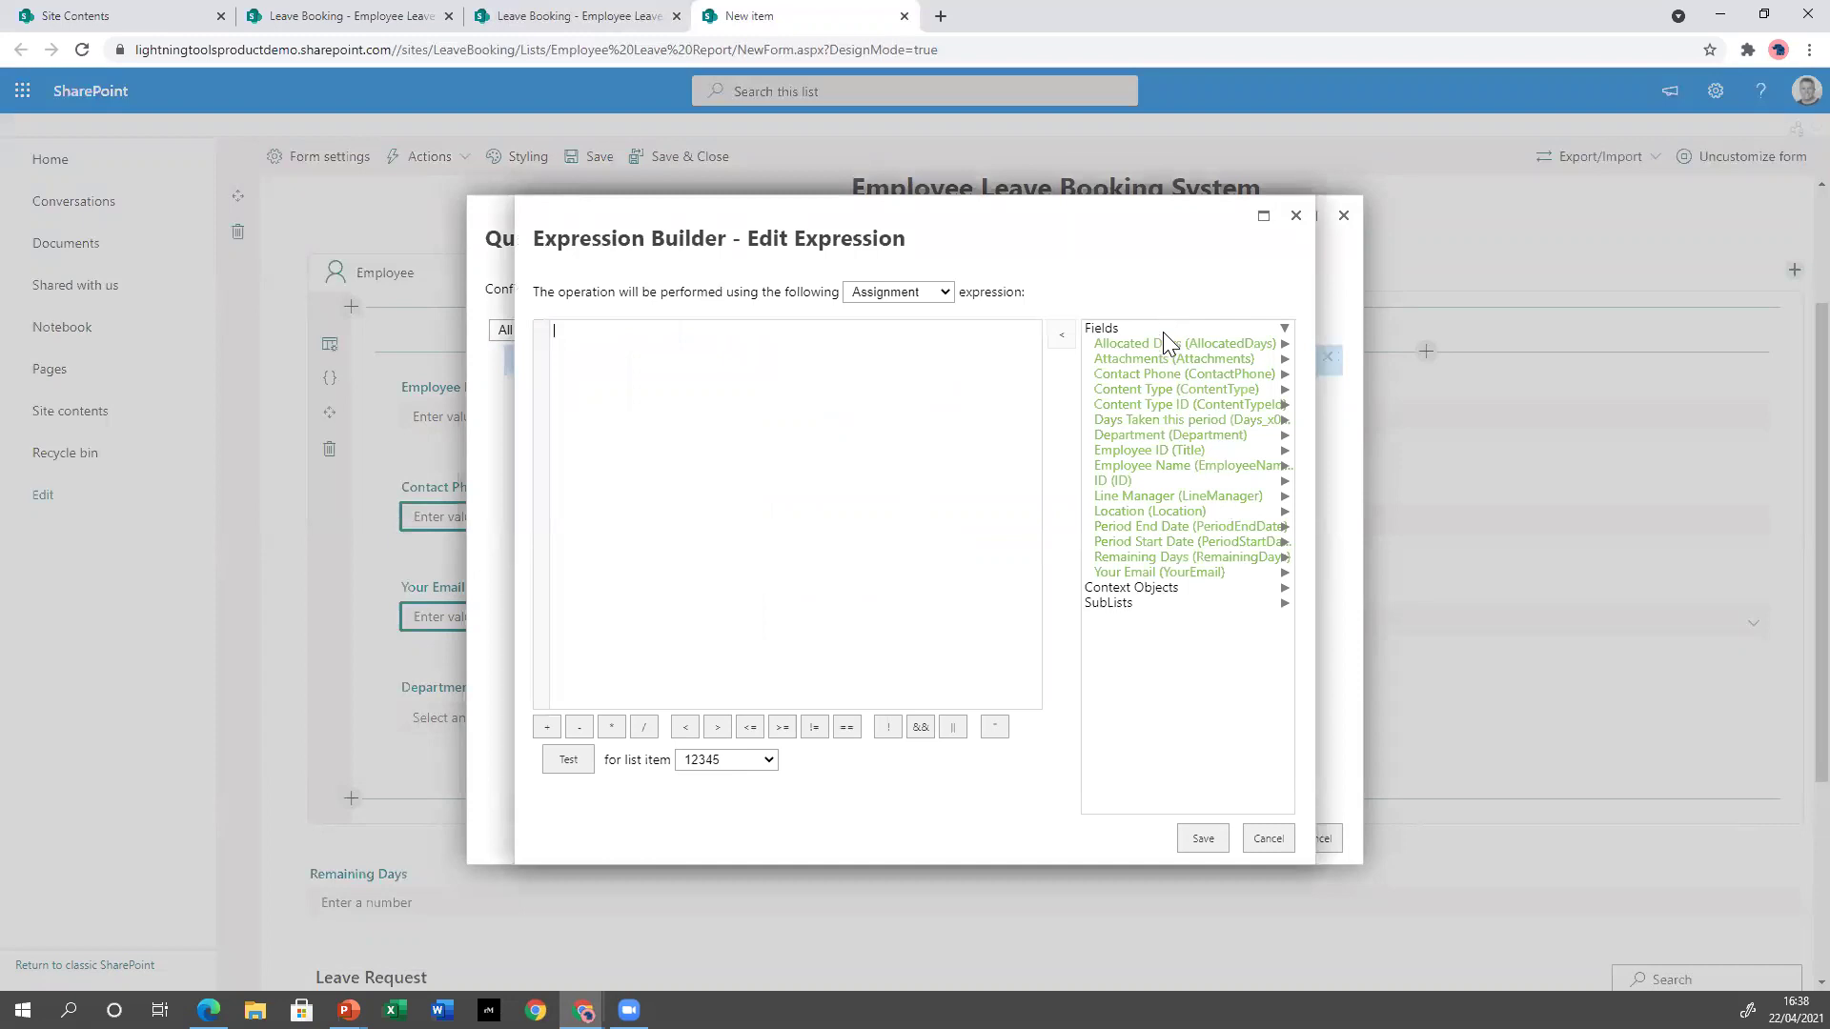
{"action": "left_click", "coordinate": [1180, 511]}
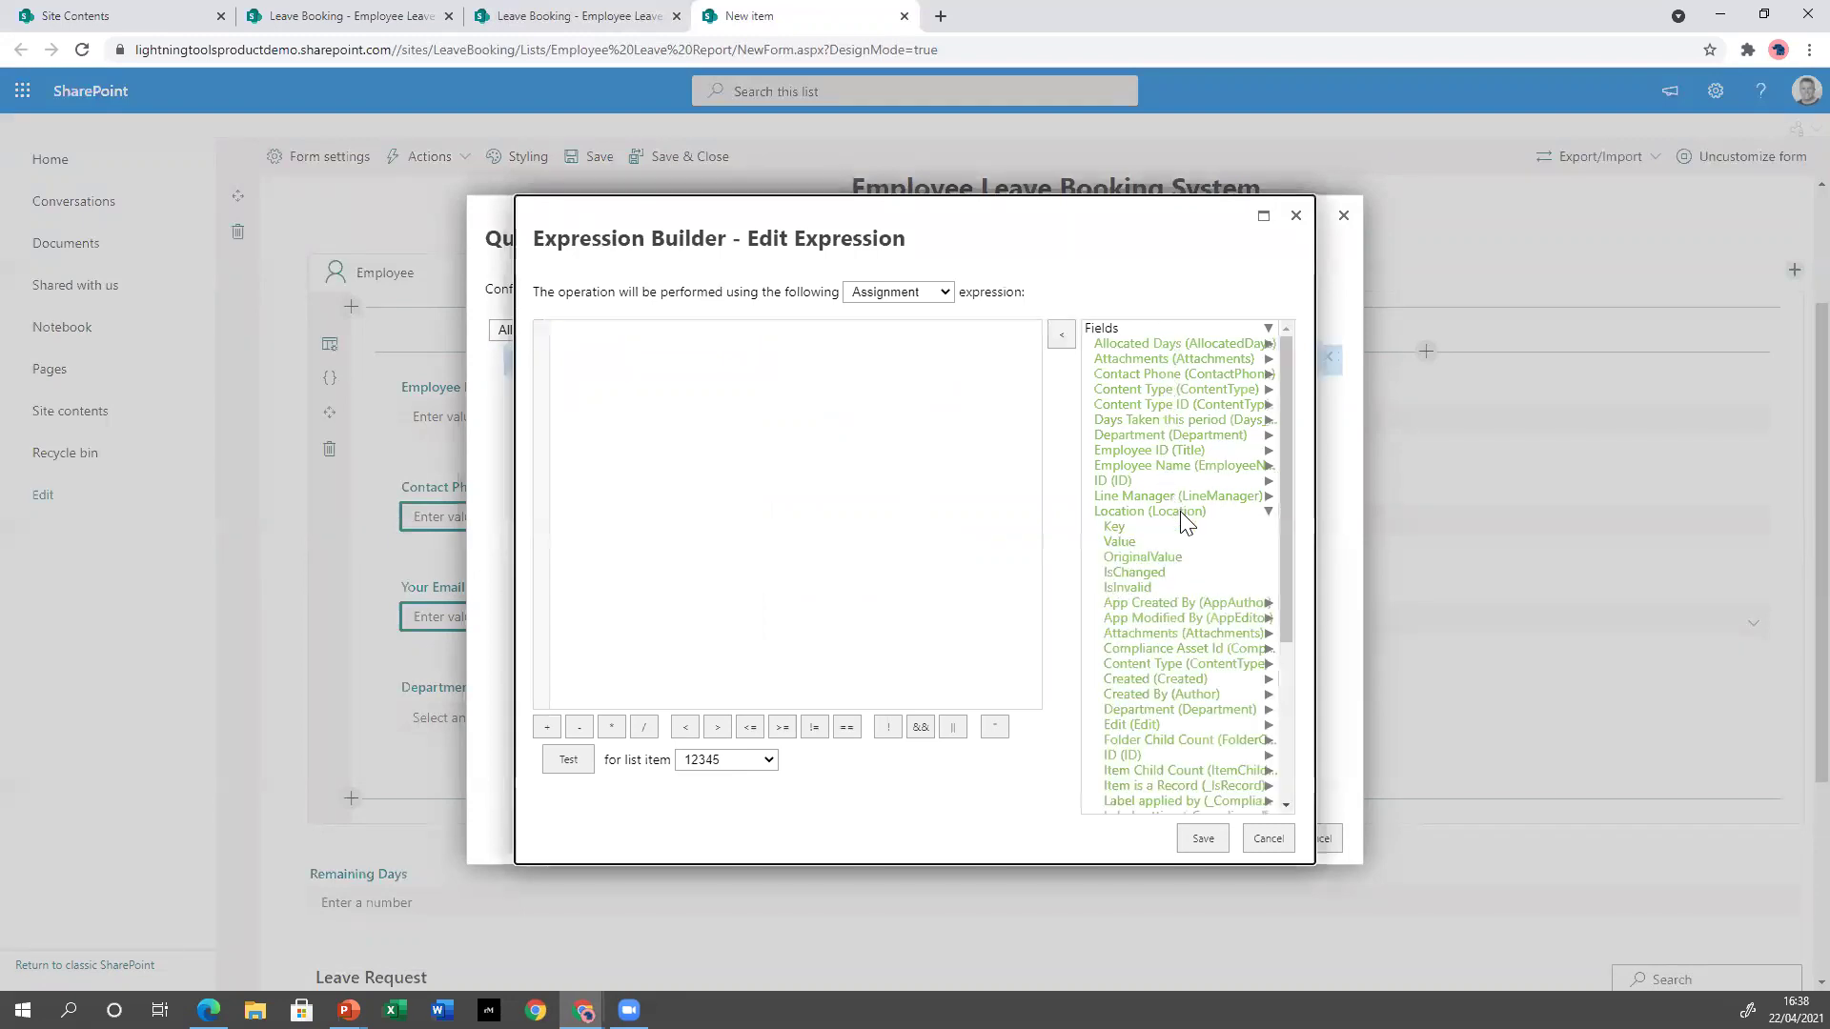
{"action": "double_click", "coordinate": [1113, 542]}
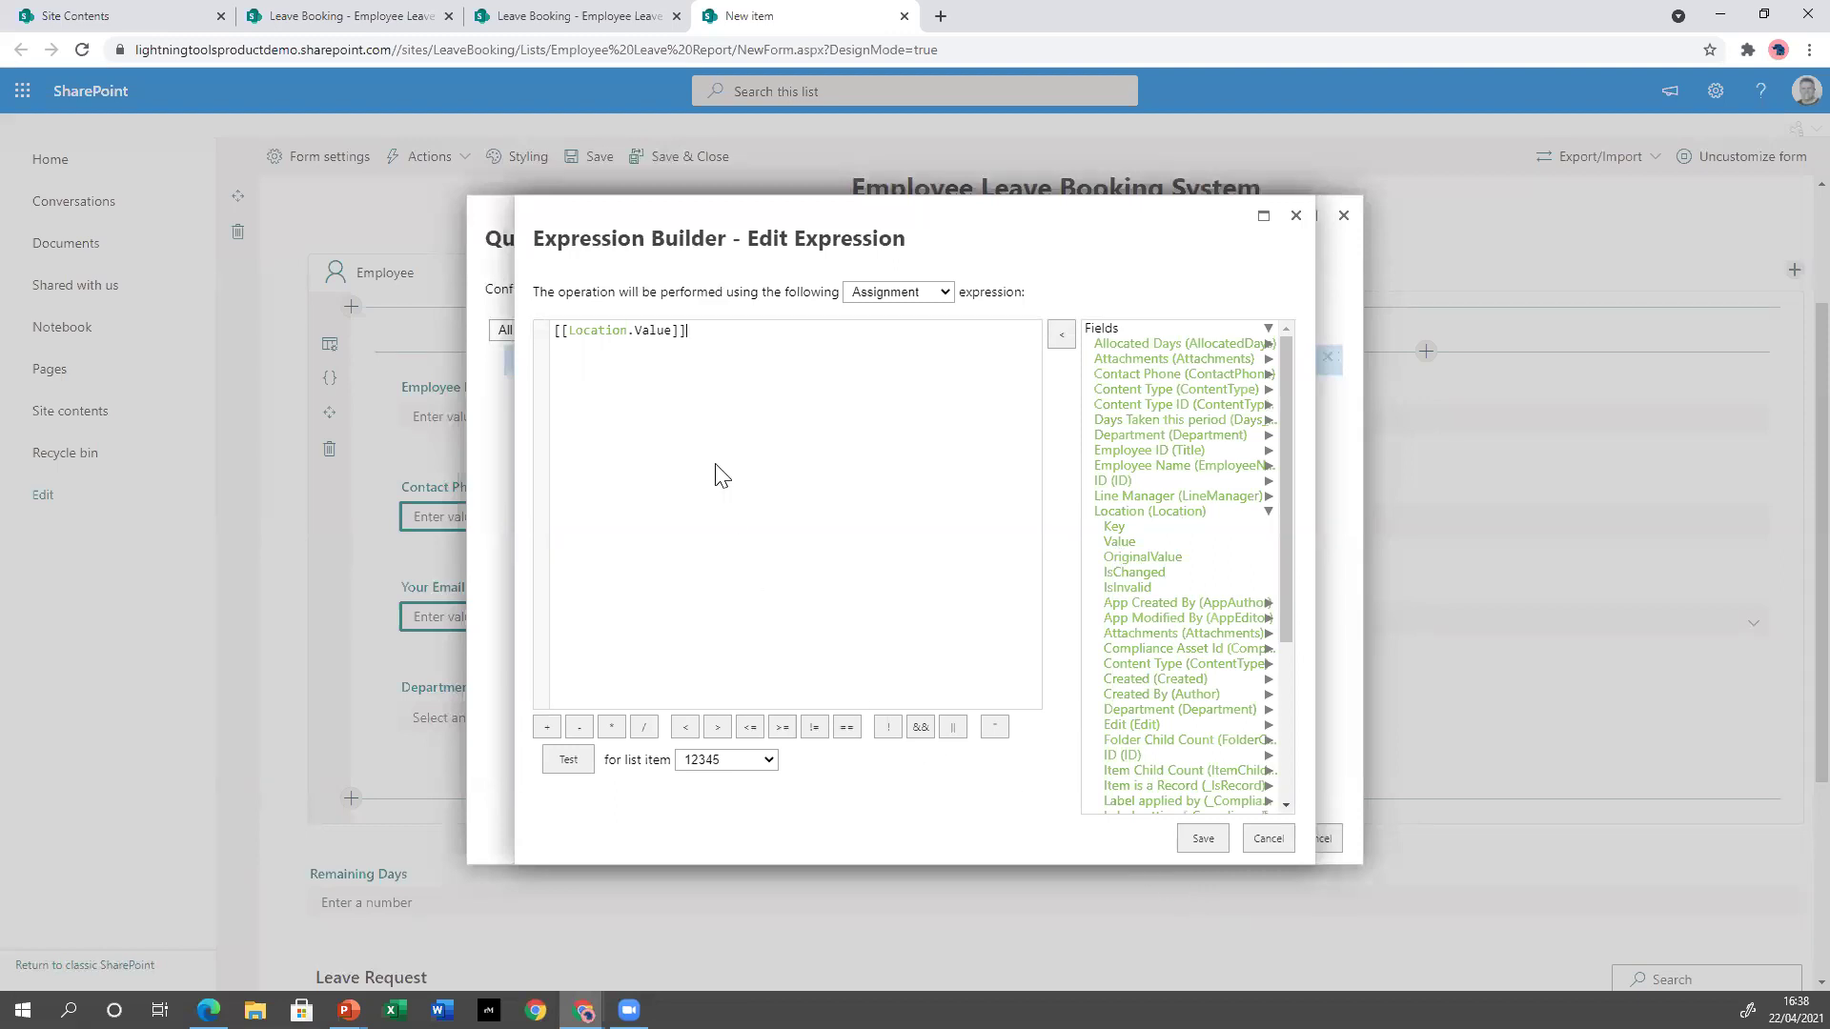
{"action": "left_click", "coordinate": [1203, 839]}
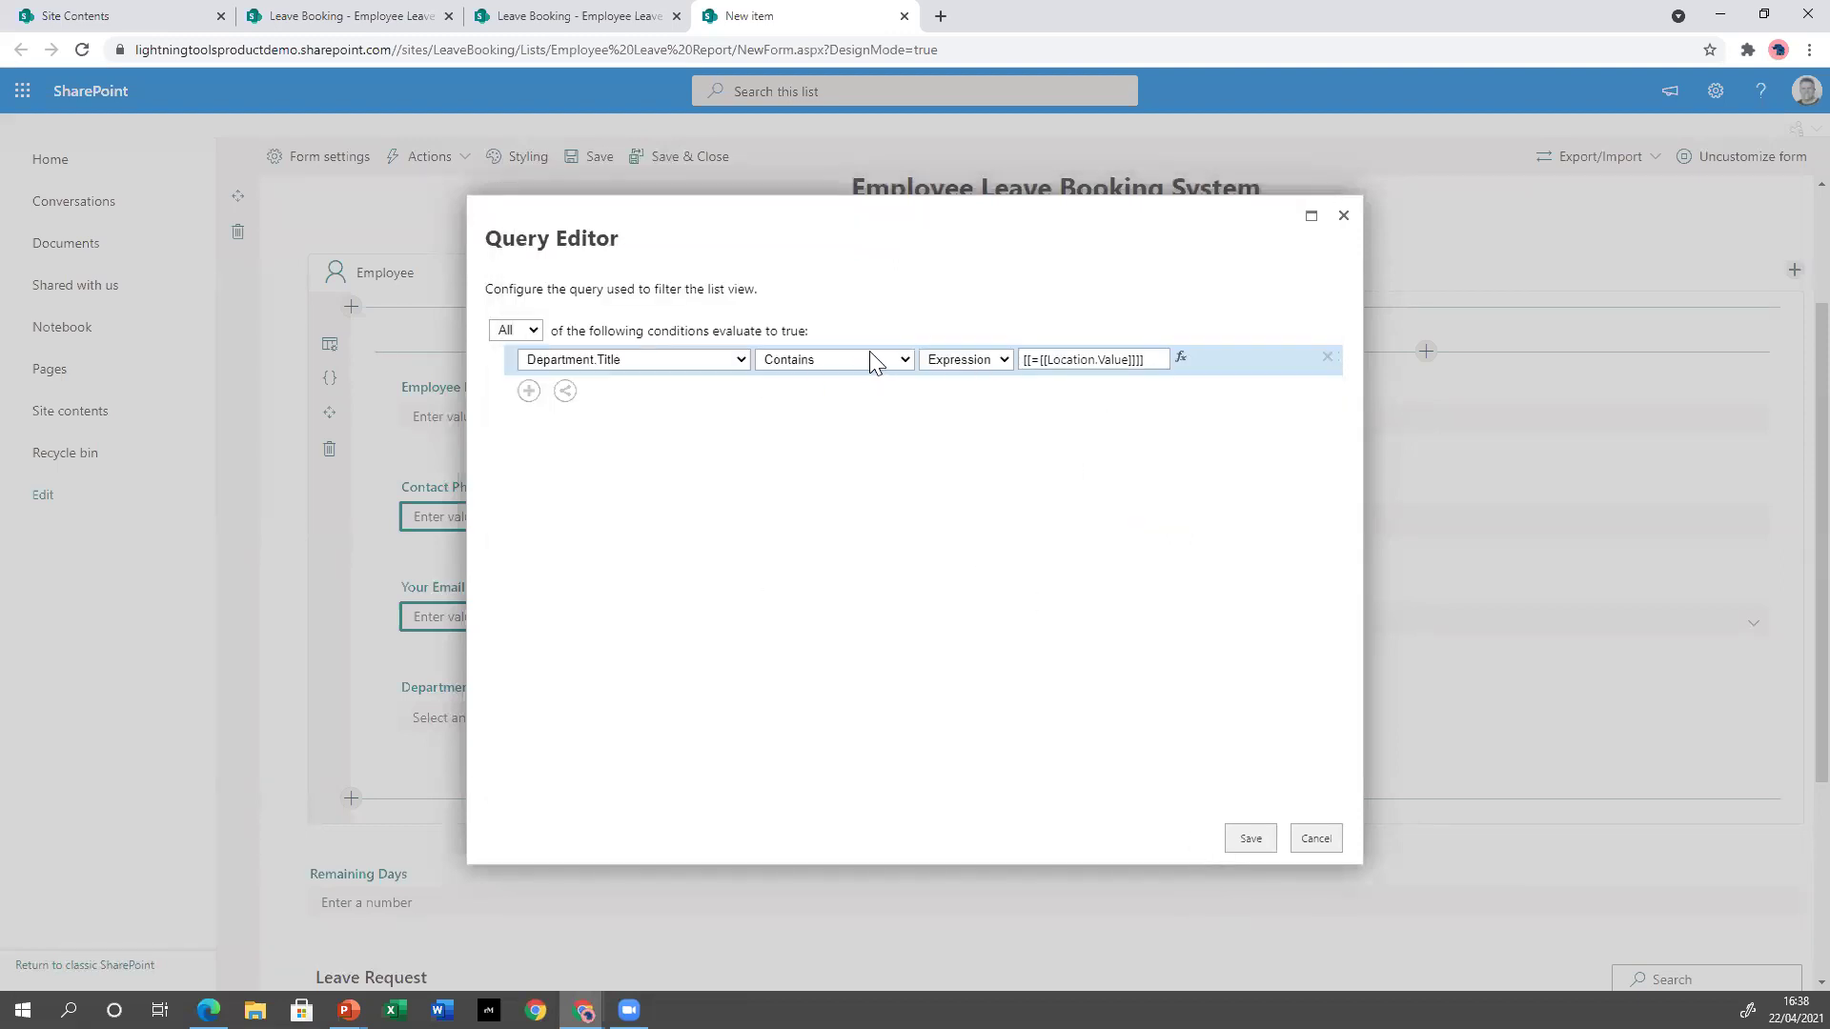
{"action": "left_click", "coordinate": [1250, 839]}
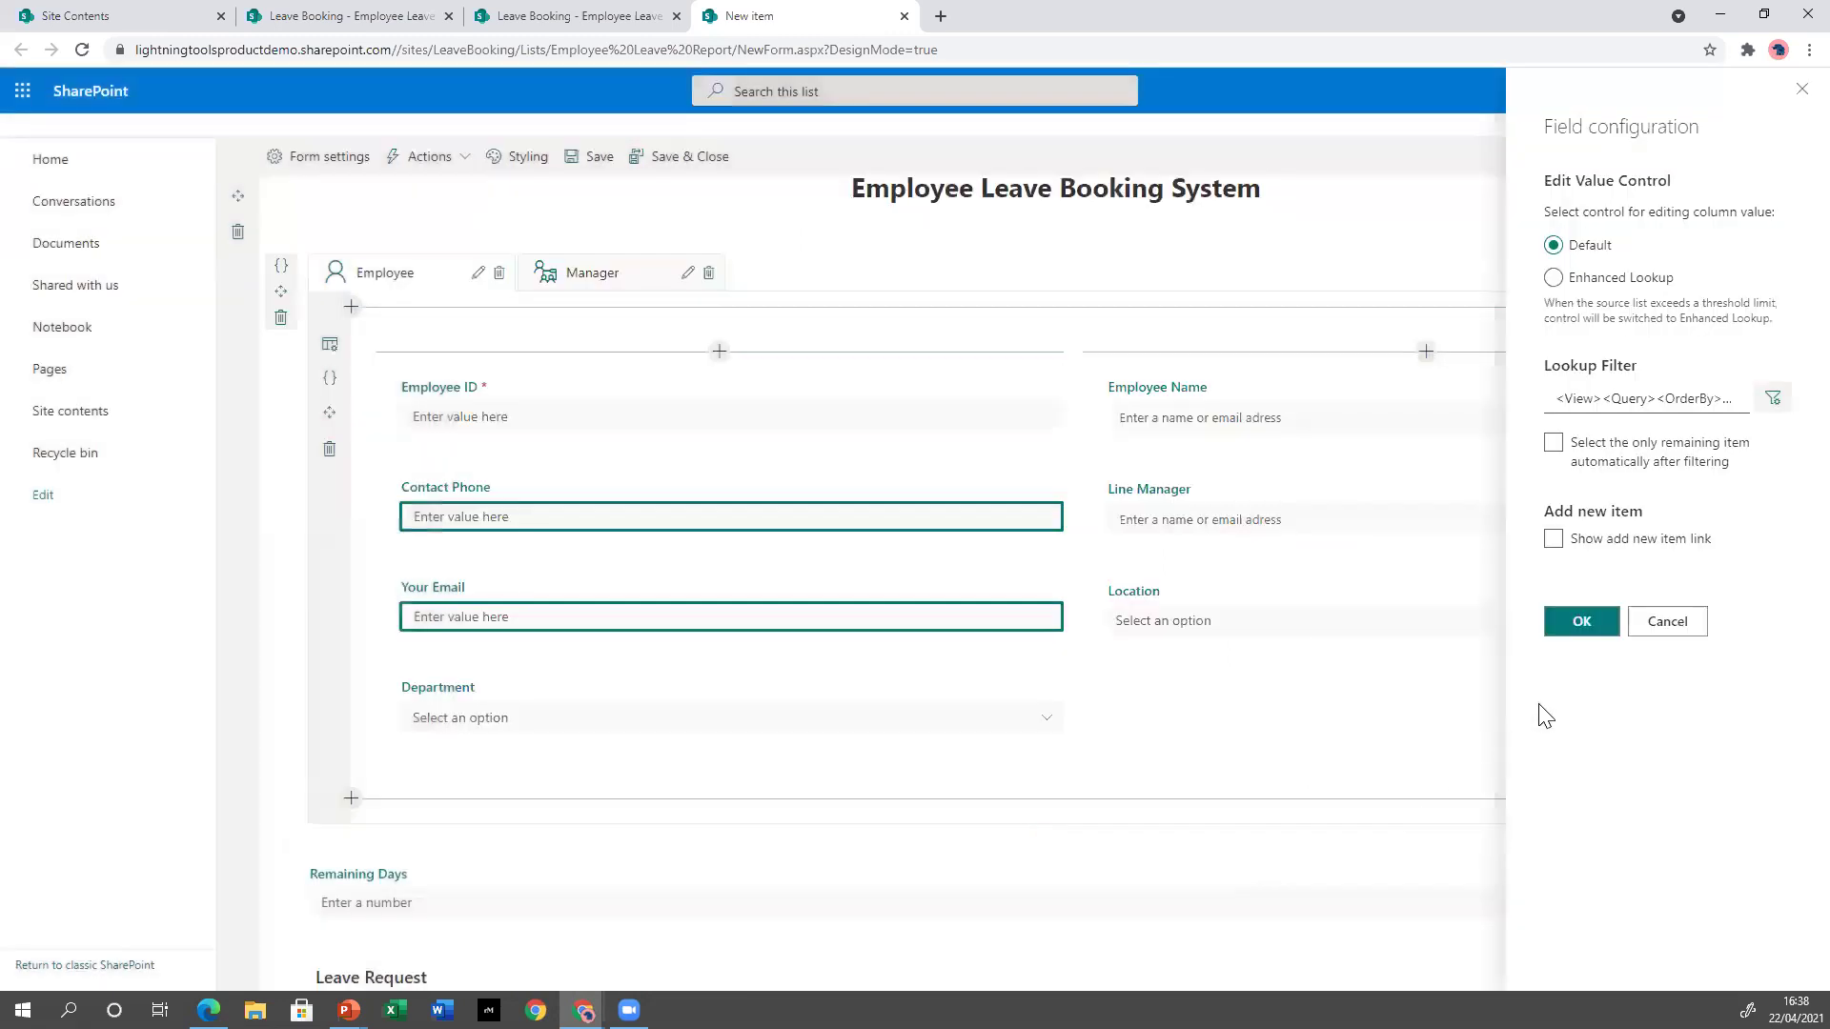
{"action": "left_click", "coordinate": [1584, 624]}
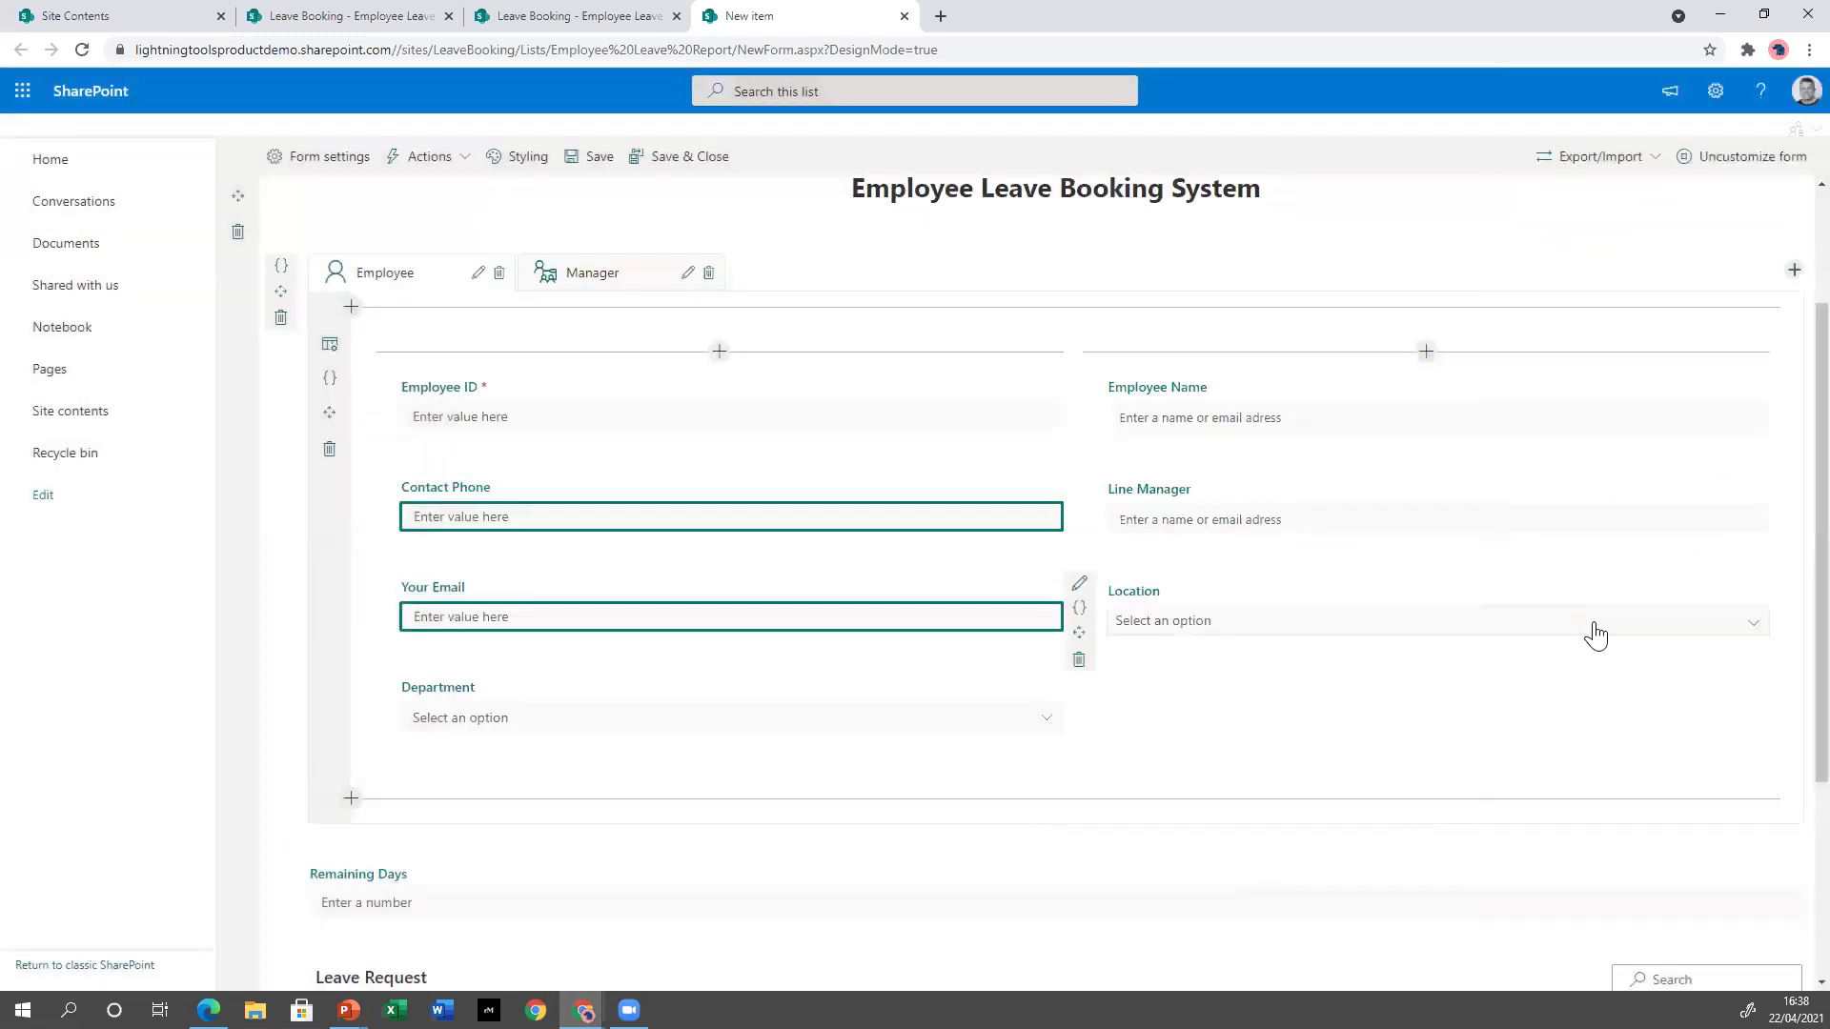
Save the design, then on the new item form pick Washington DC and view Department choices.
{"action": "left_click", "coordinate": [682, 163]}
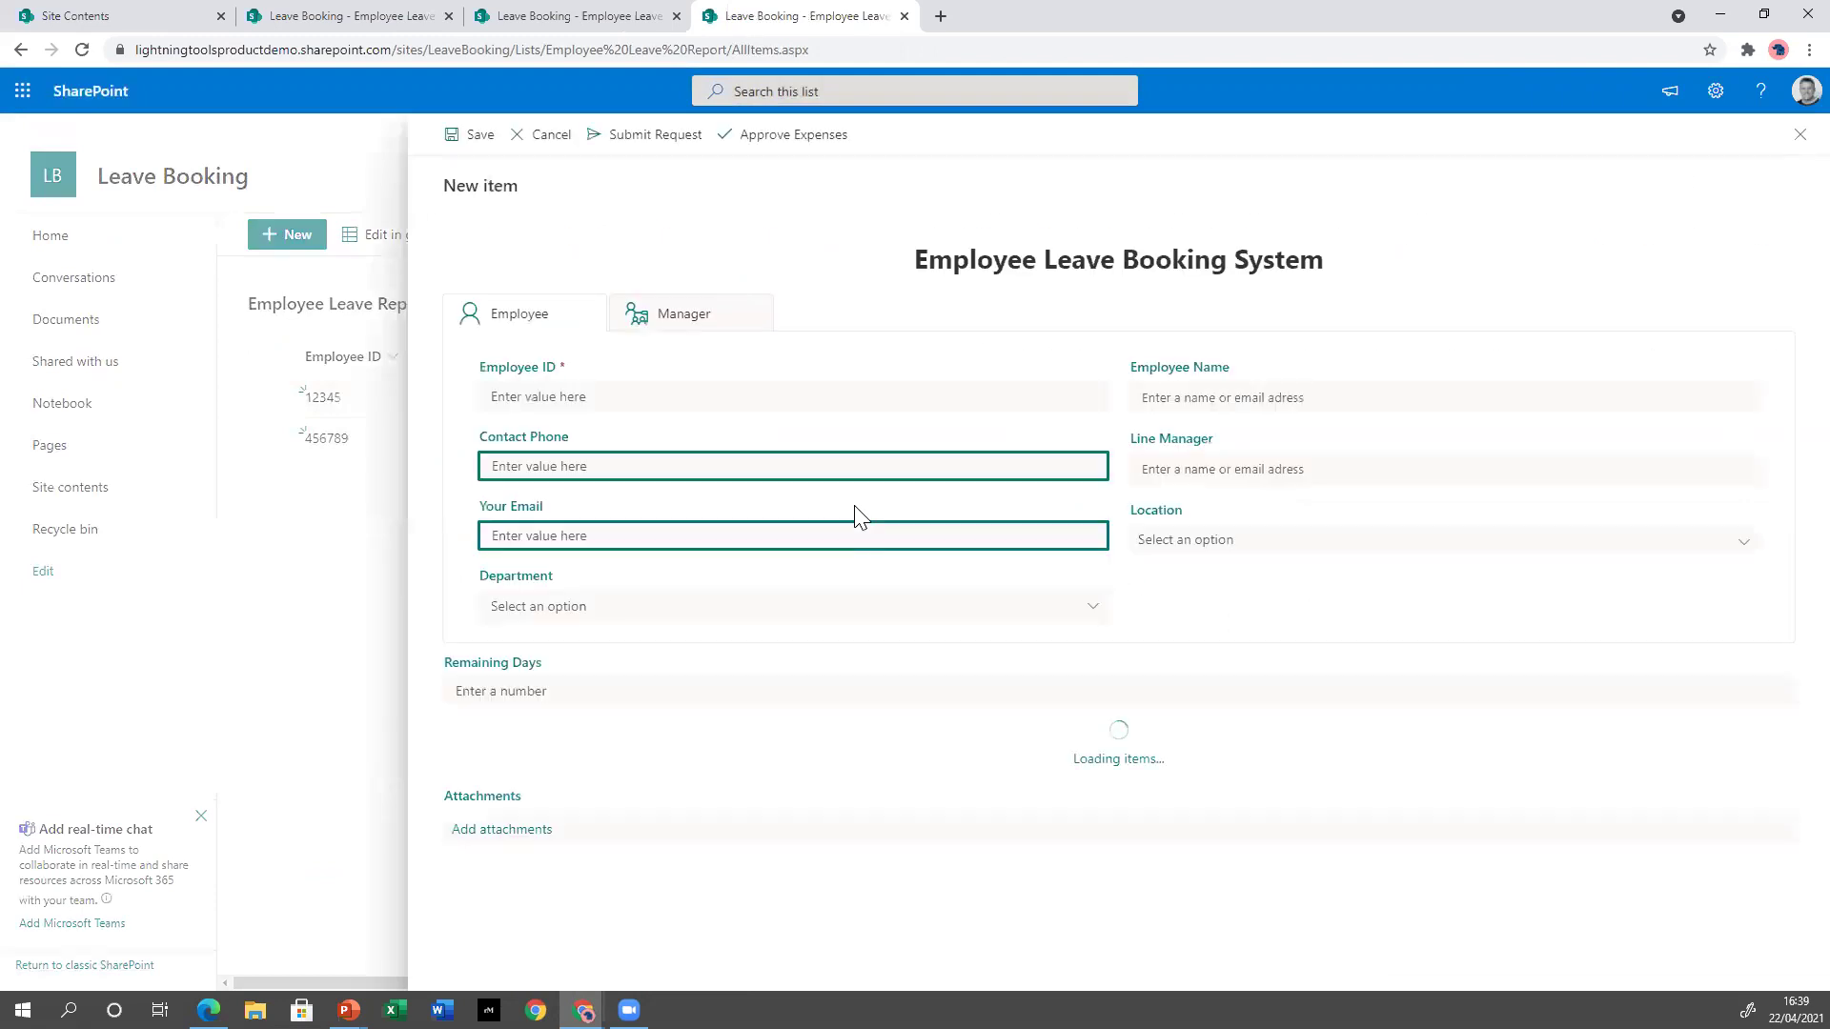
{"action": "left_click", "coordinate": [1548, 533]}
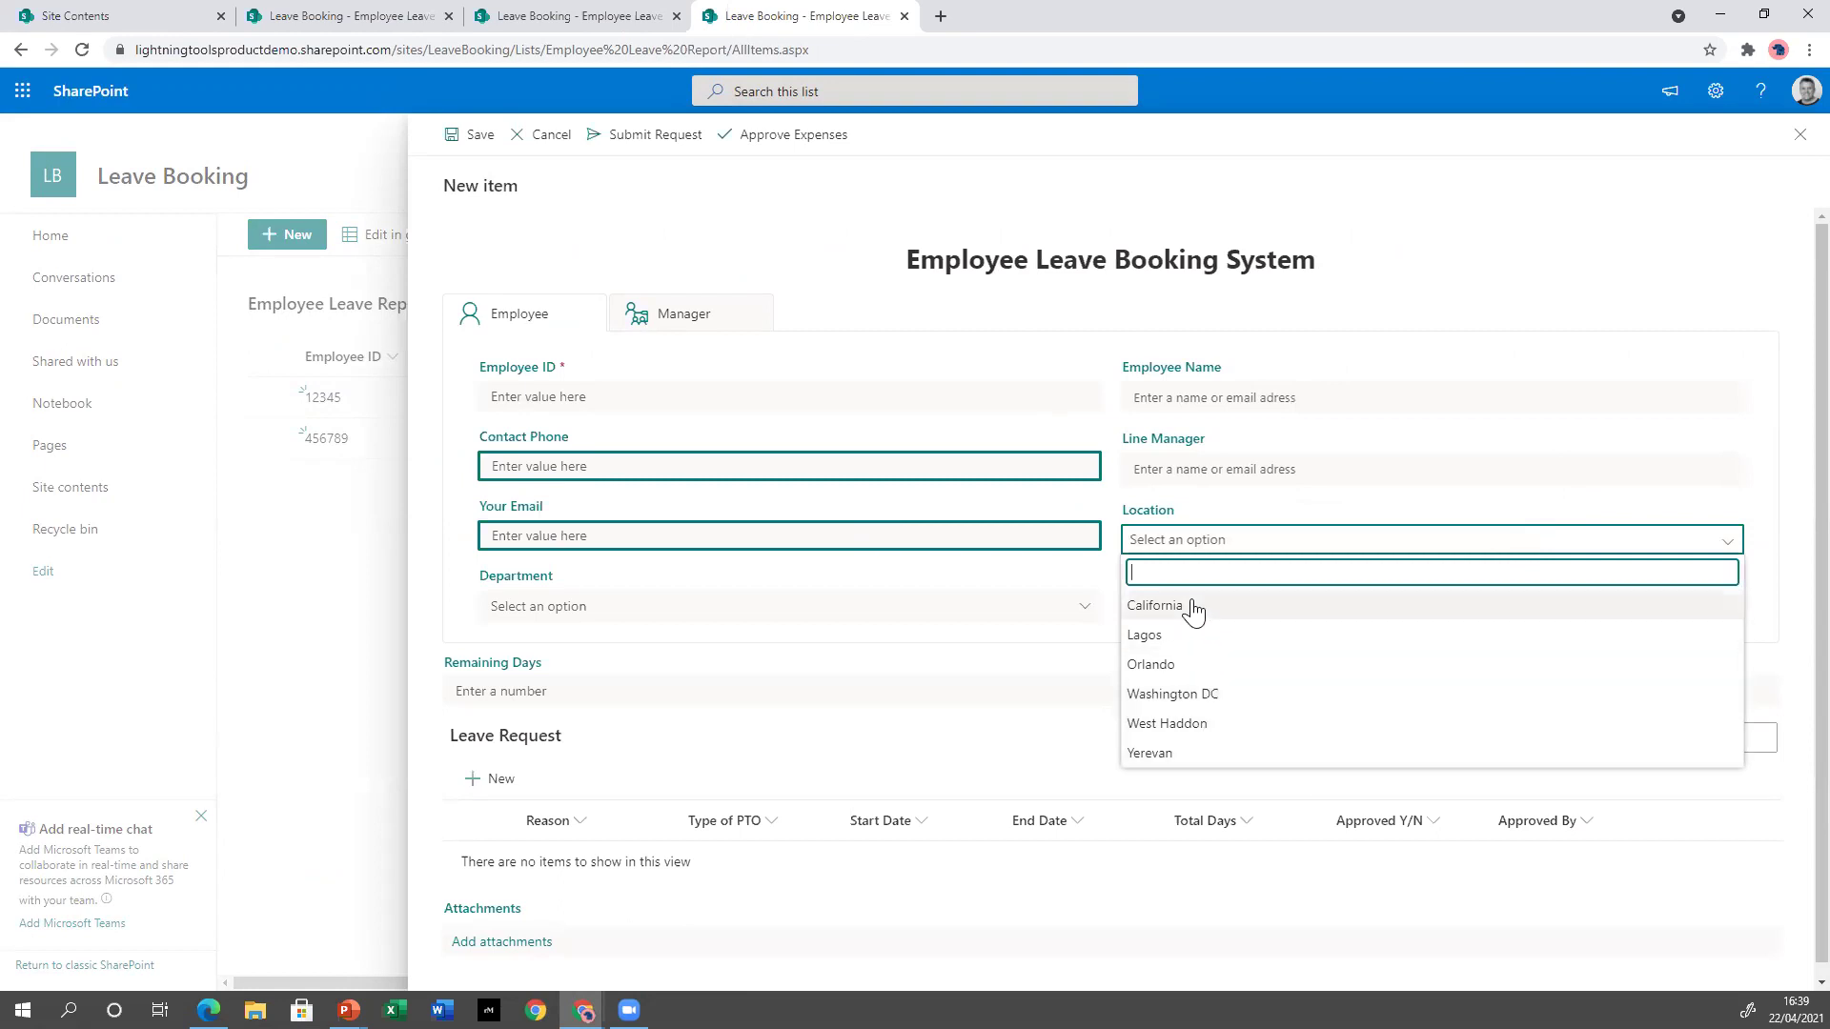
{"action": "left_click", "coordinate": [1183, 696]}
{"action": "left_click", "coordinate": [853, 602]}
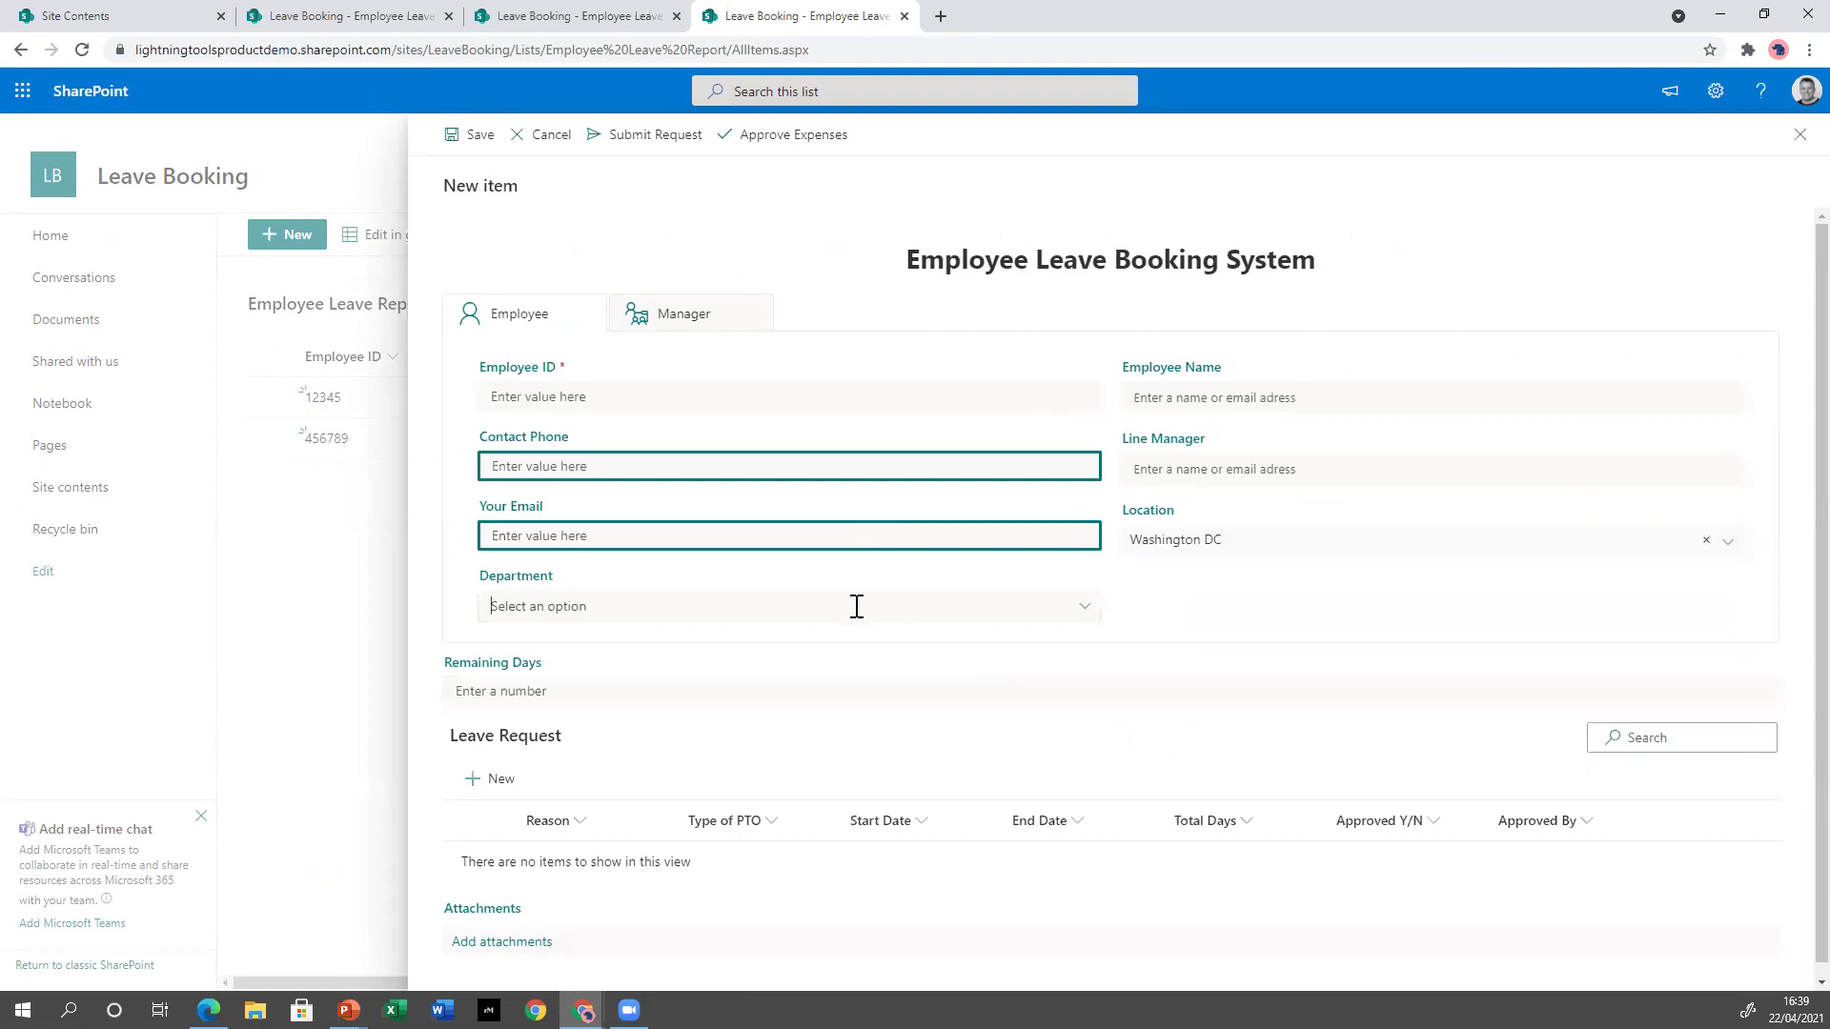
Switch Location to California, review the Department choices, and cancel the form unsaved.
{"action": "left_click", "coordinate": [1337, 541]}
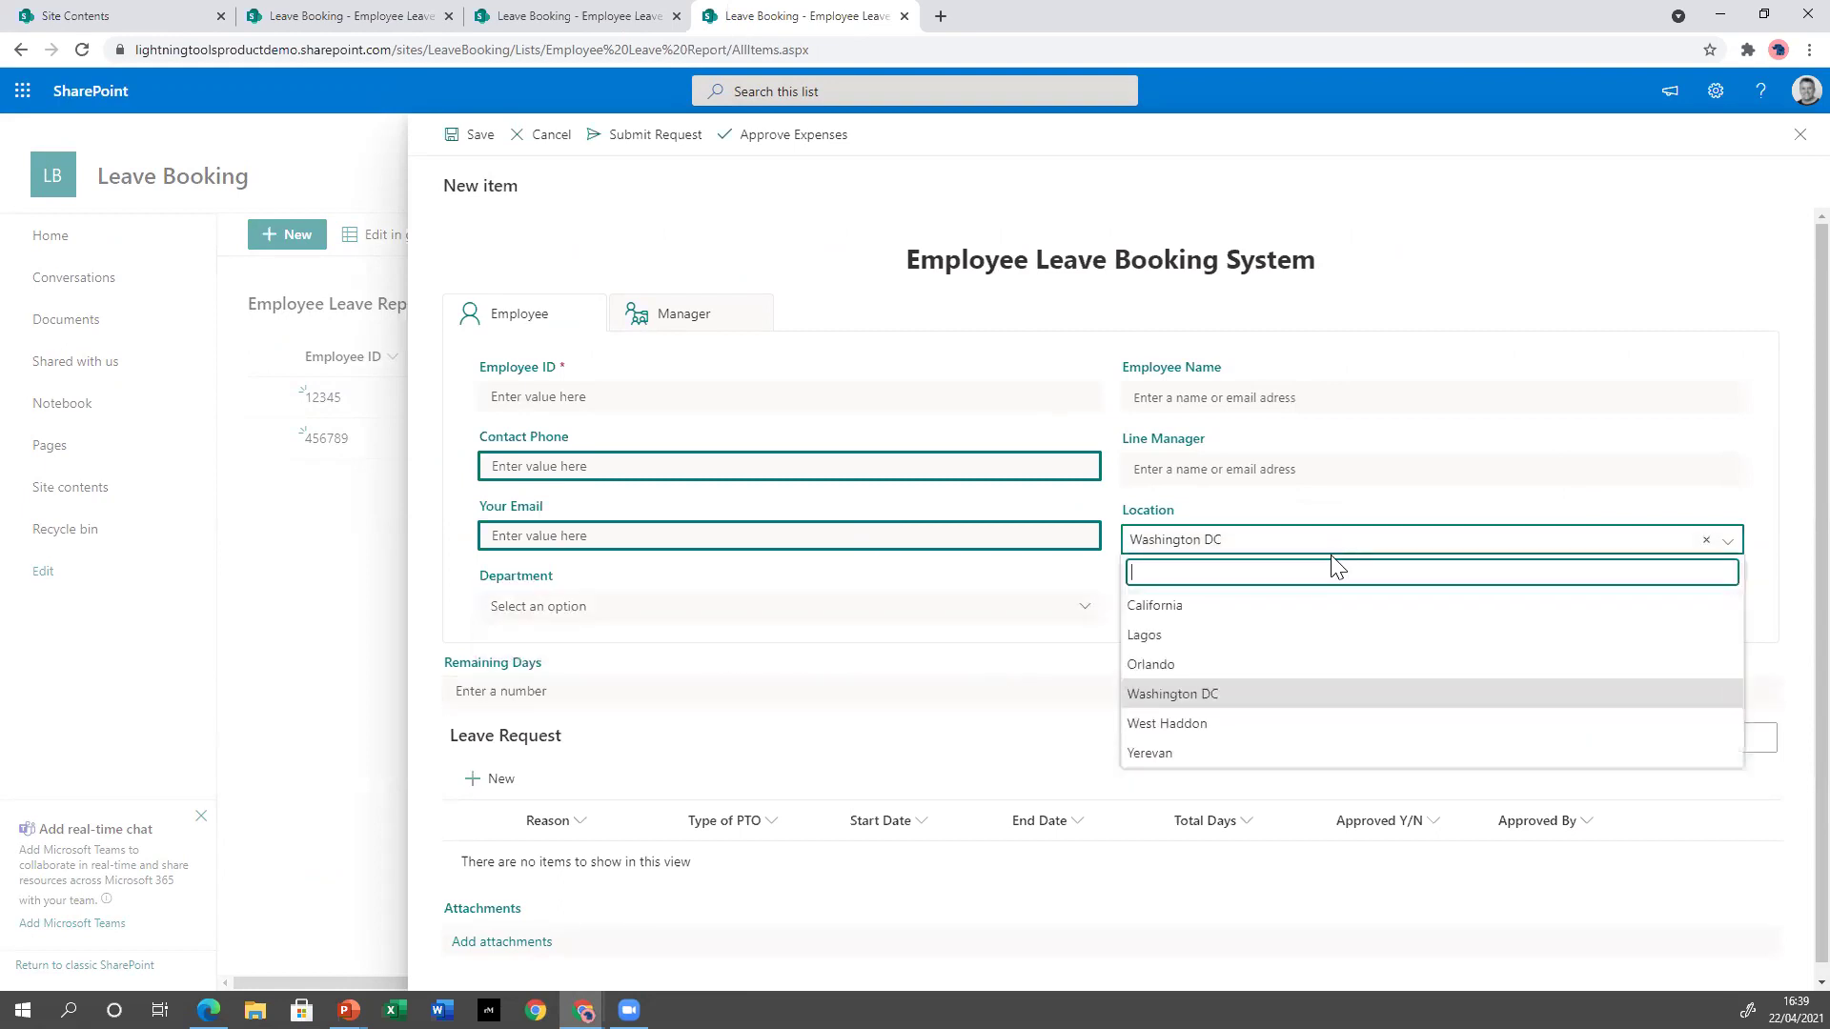
{"action": "left_click", "coordinate": [1290, 606]}
{"action": "left_click", "coordinate": [1046, 610]}
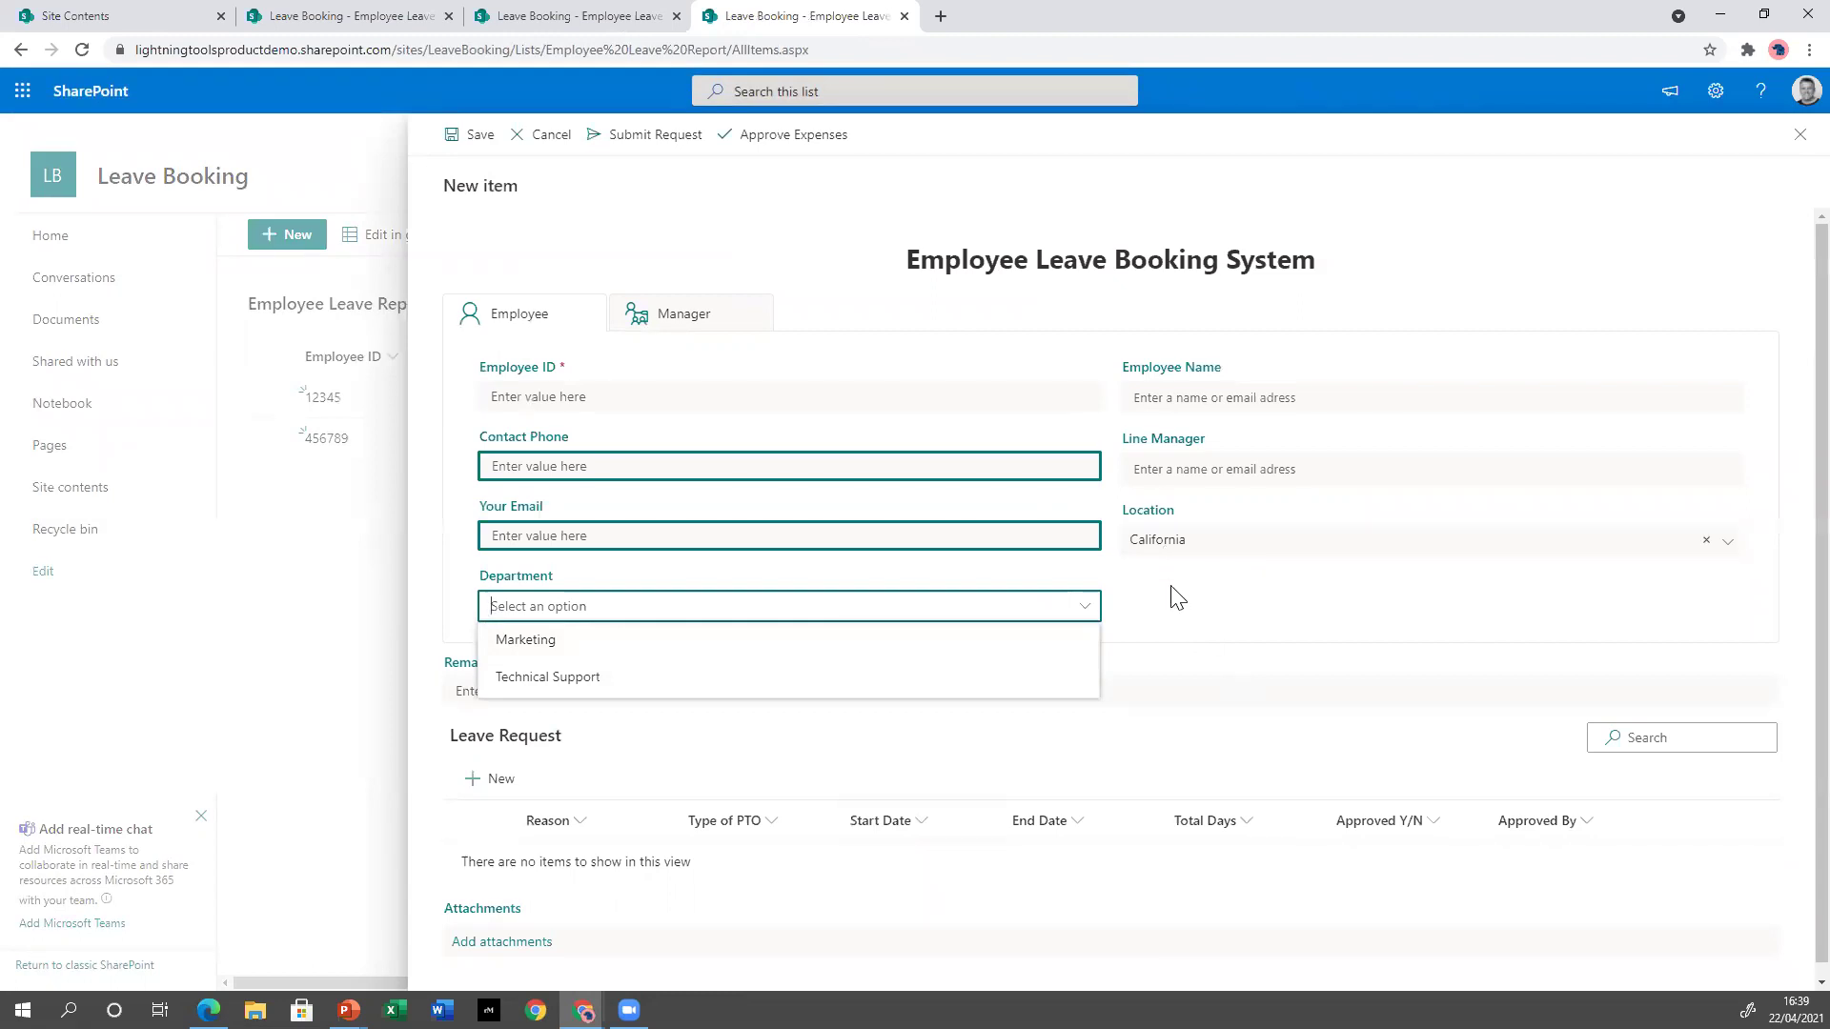
{"action": "left_click", "coordinate": [1520, 593]}
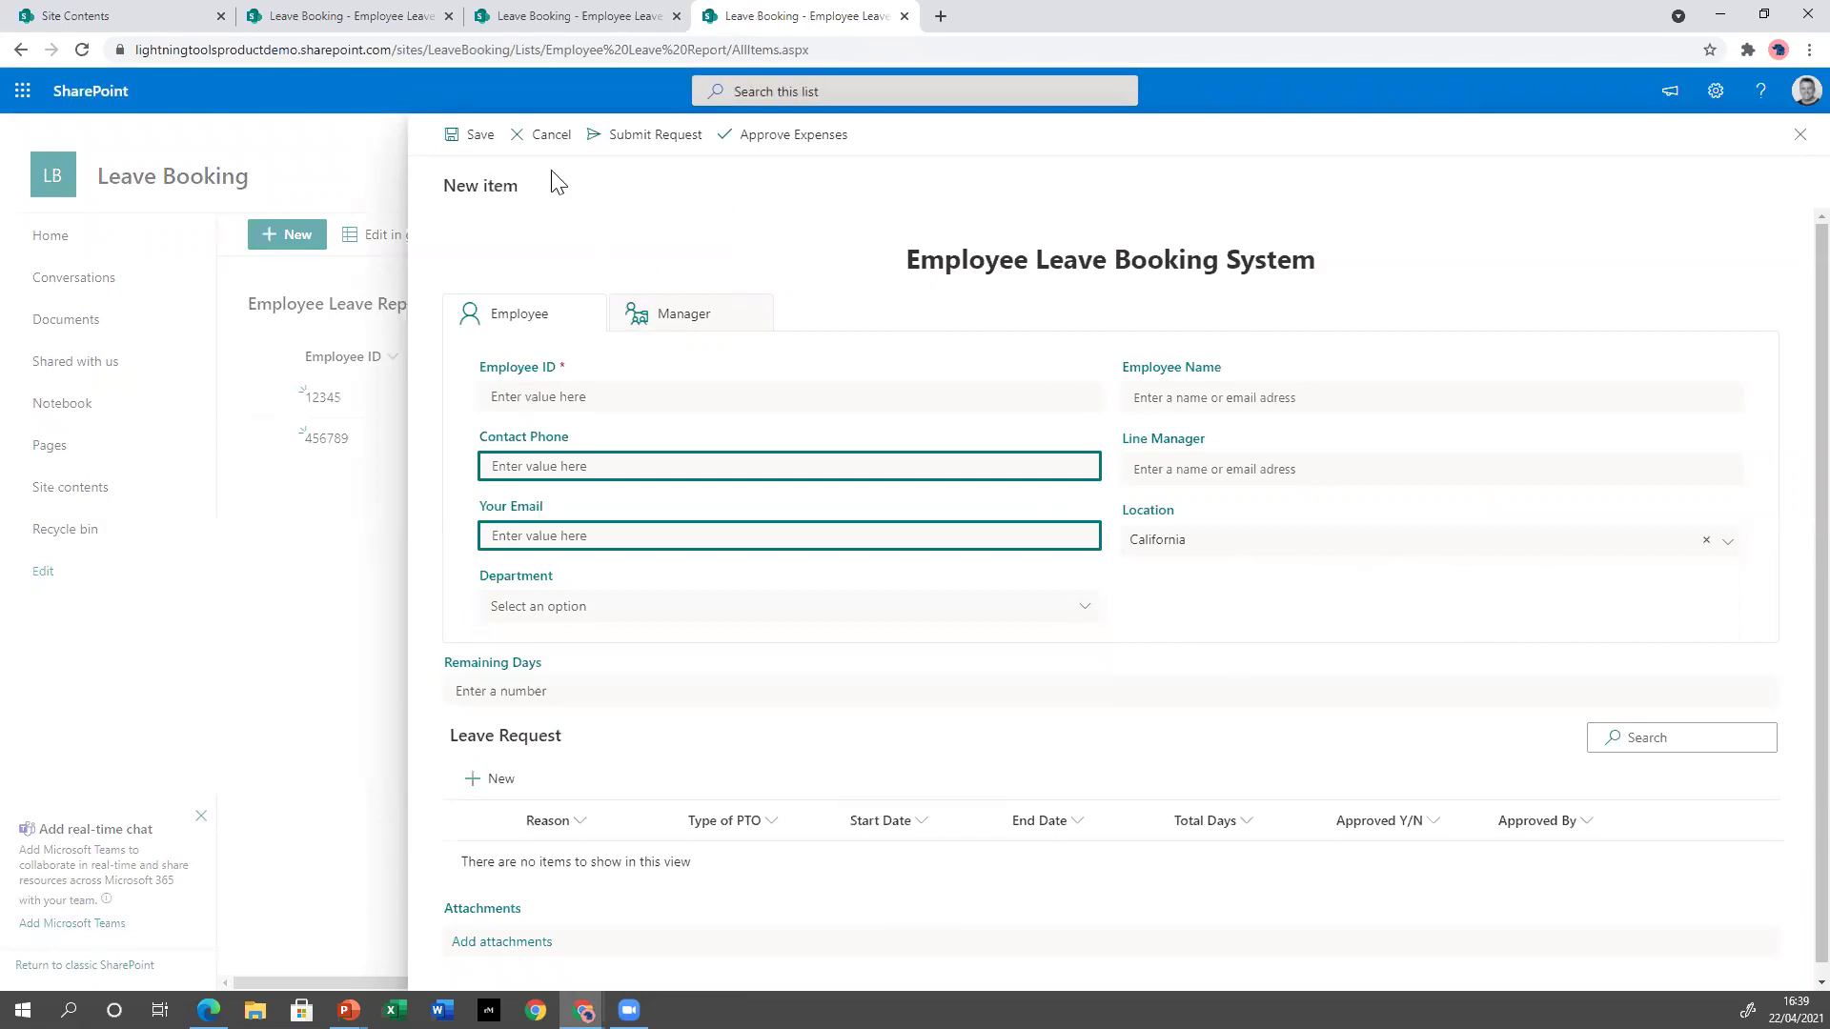
{"action": "left_click", "coordinate": [543, 141]}
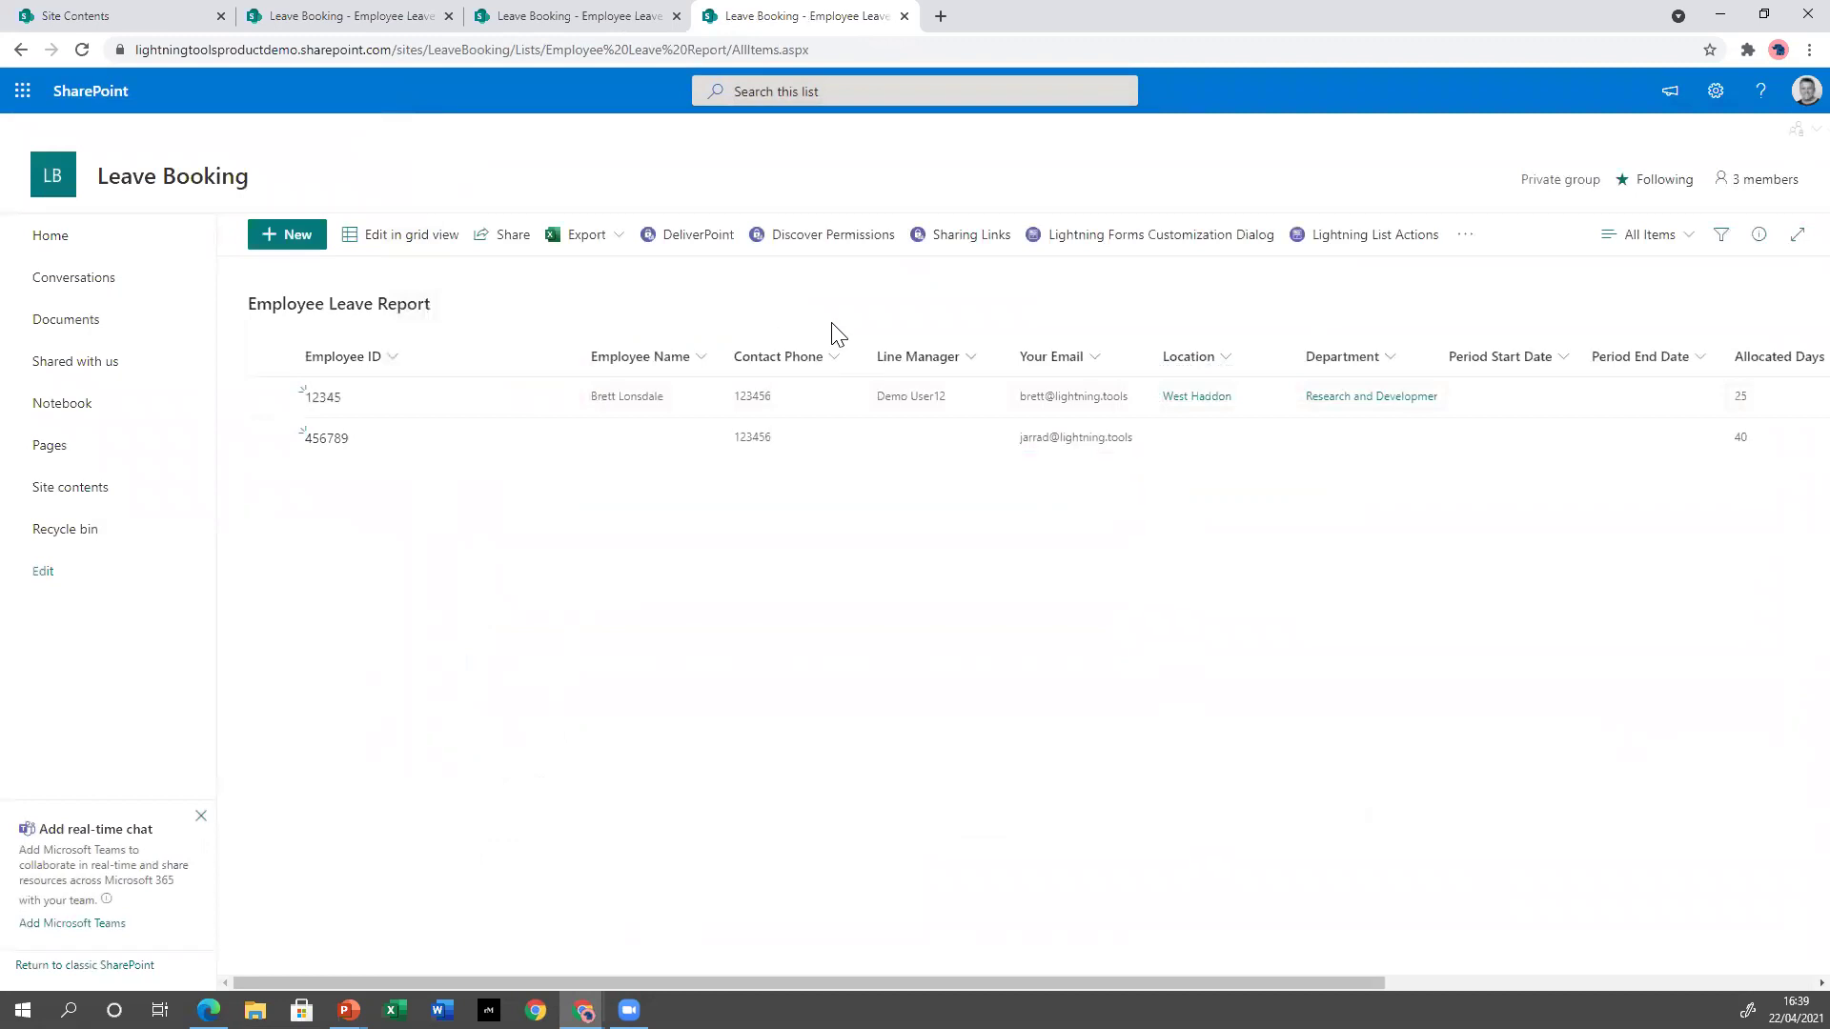
Export the NewForm.aspx design from the Customization Dialog to a JSON file.
{"action": "left_click", "coordinate": [1182, 239]}
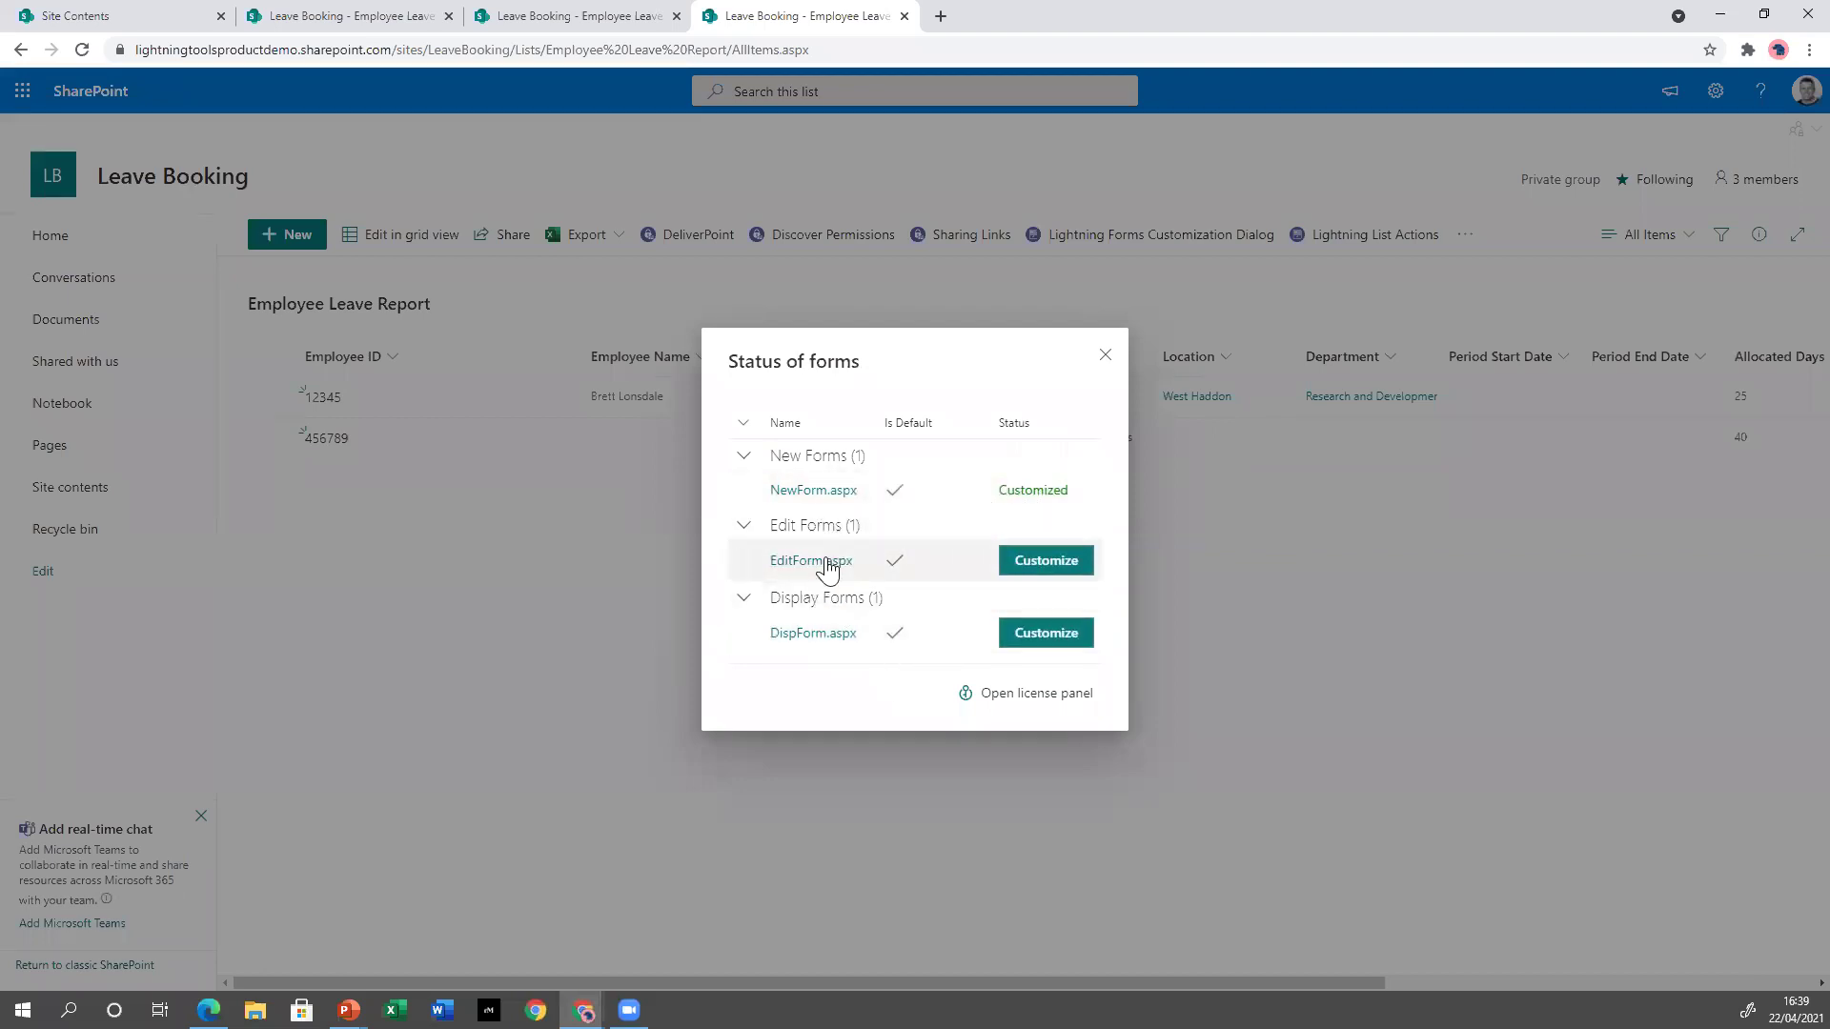
{"action": "left_click", "coordinate": [807, 491]}
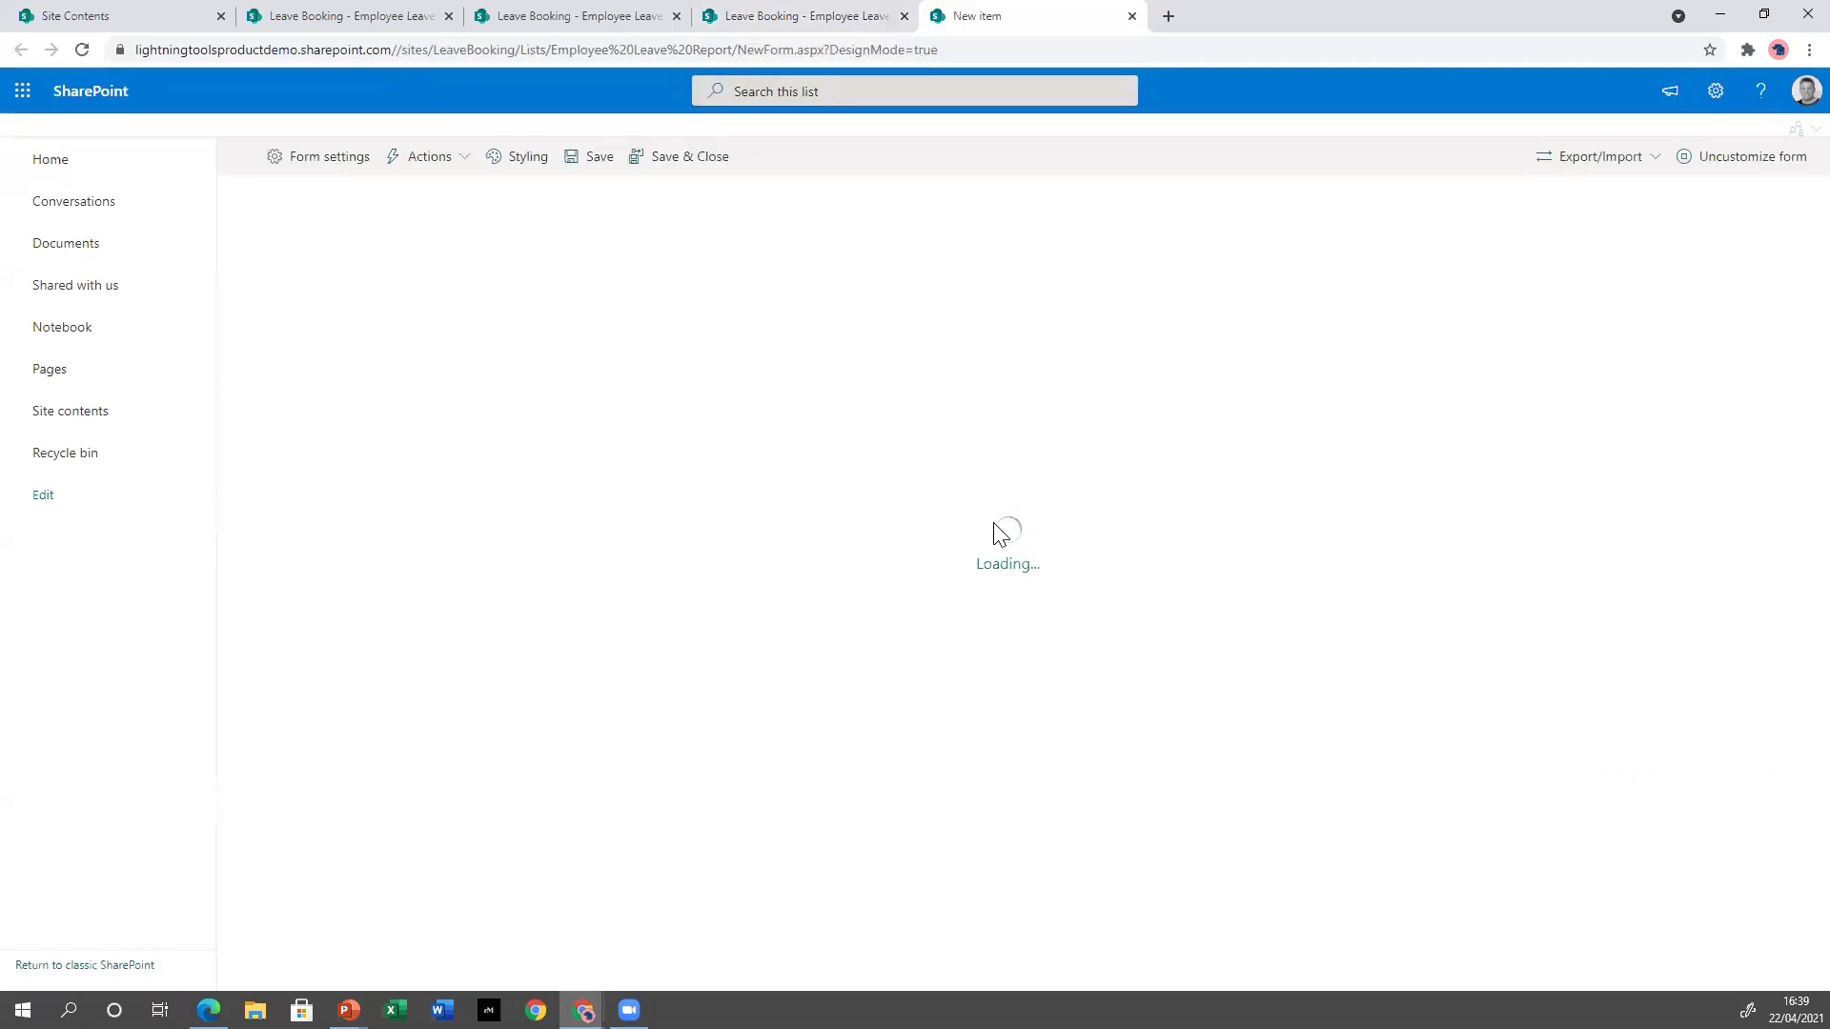
{"action": "left_click", "coordinate": [1641, 171]}
{"action": "left_click", "coordinate": [1611, 191]}
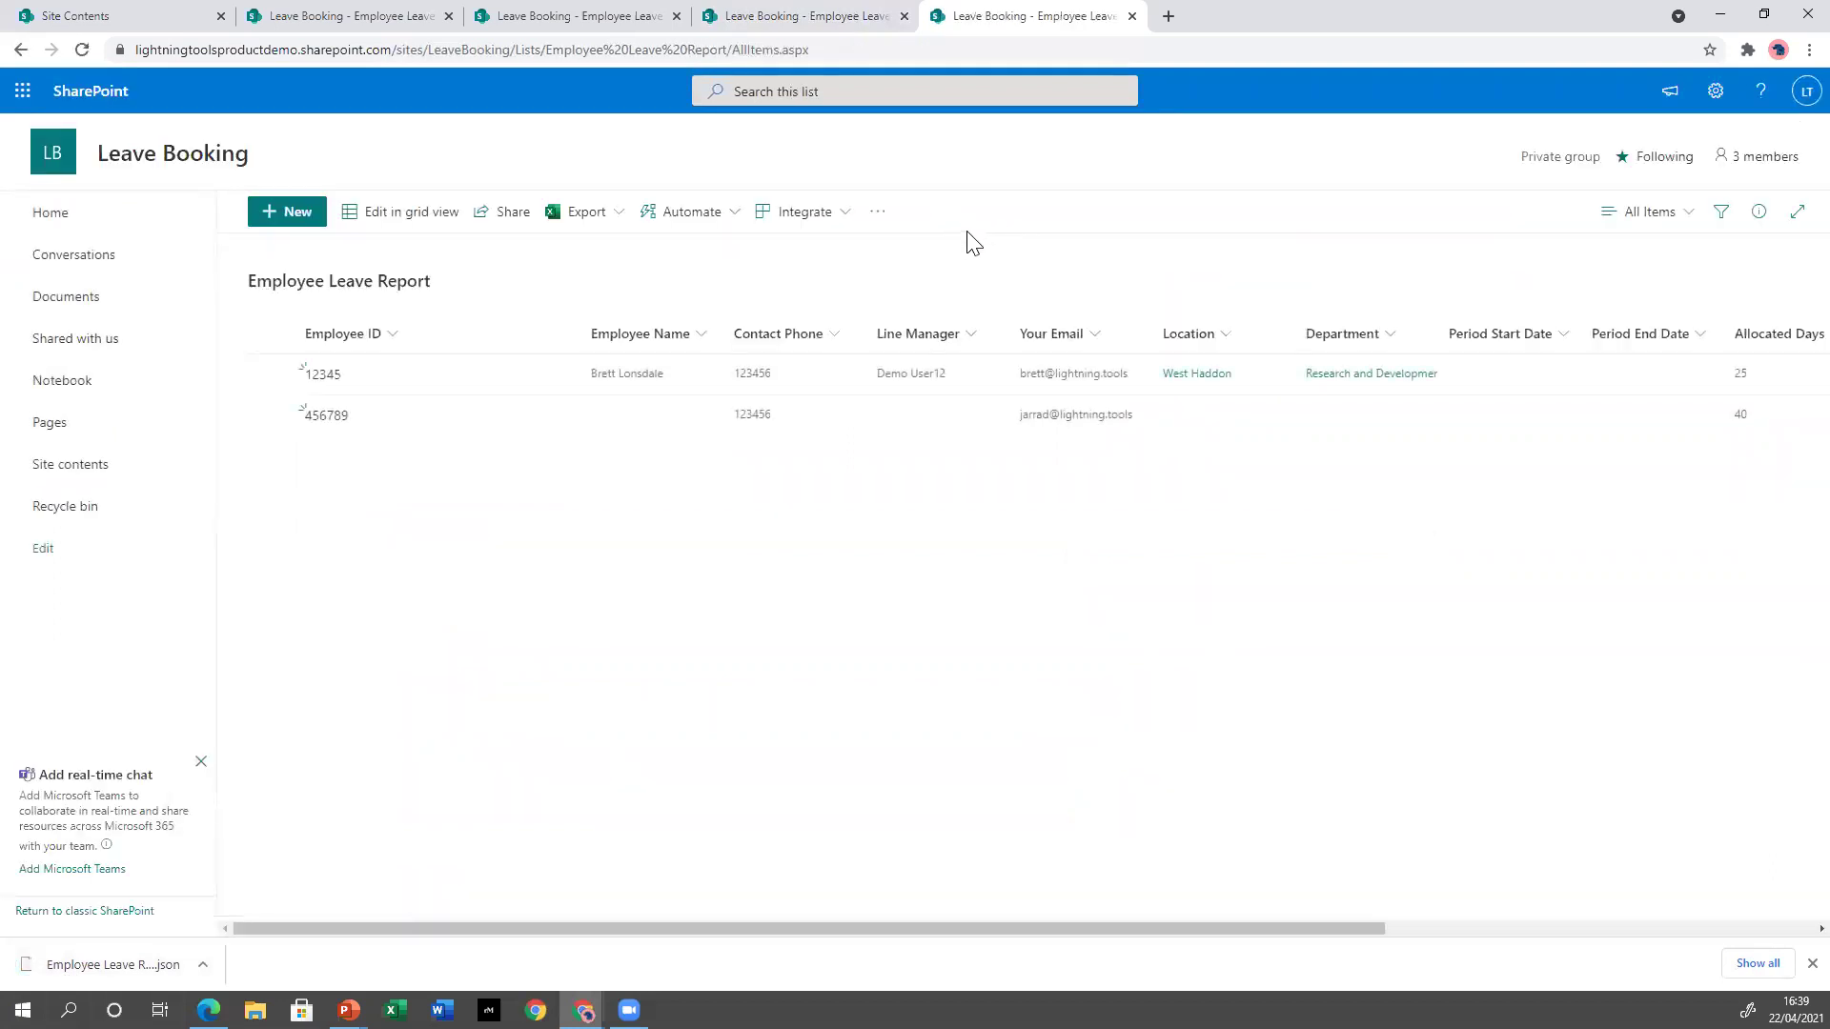
Import Employee Leave Report_NewForm.json into the edit form, save it, then open the display form designer.
{"action": "left_click", "coordinate": [1149, 236]}
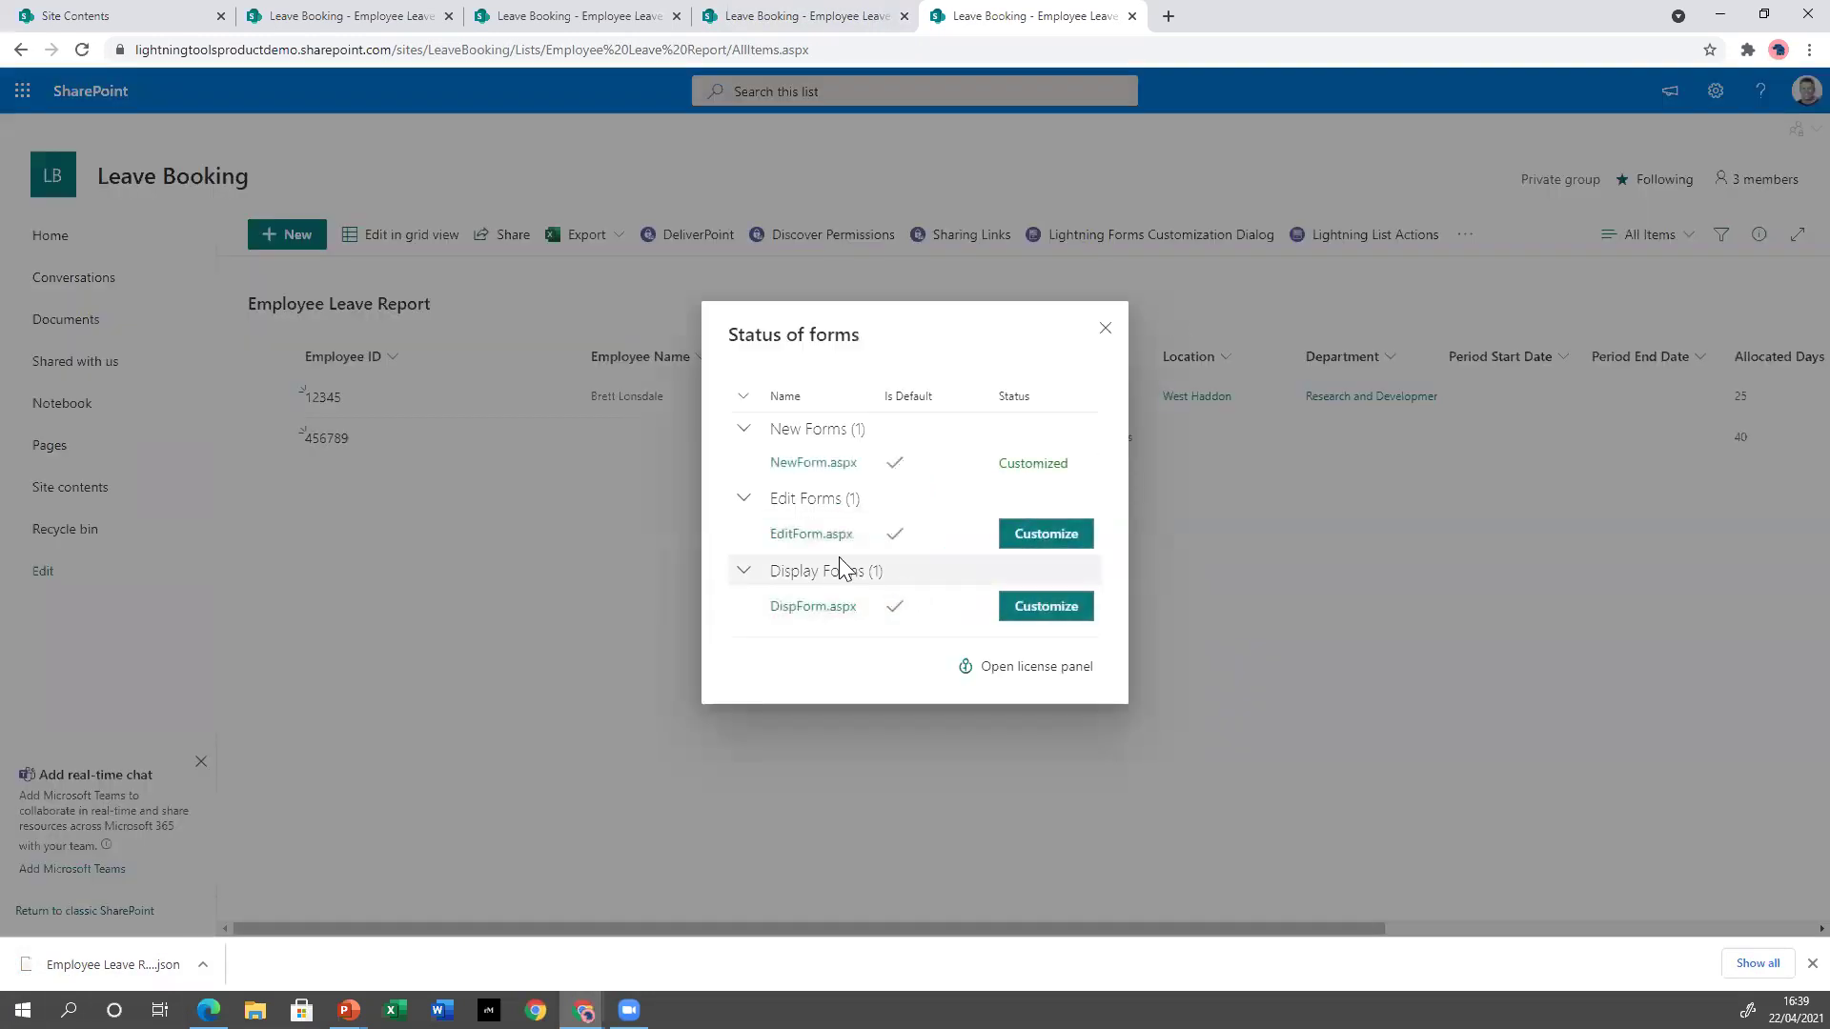
{"action": "left_click", "coordinate": [1018, 536]}
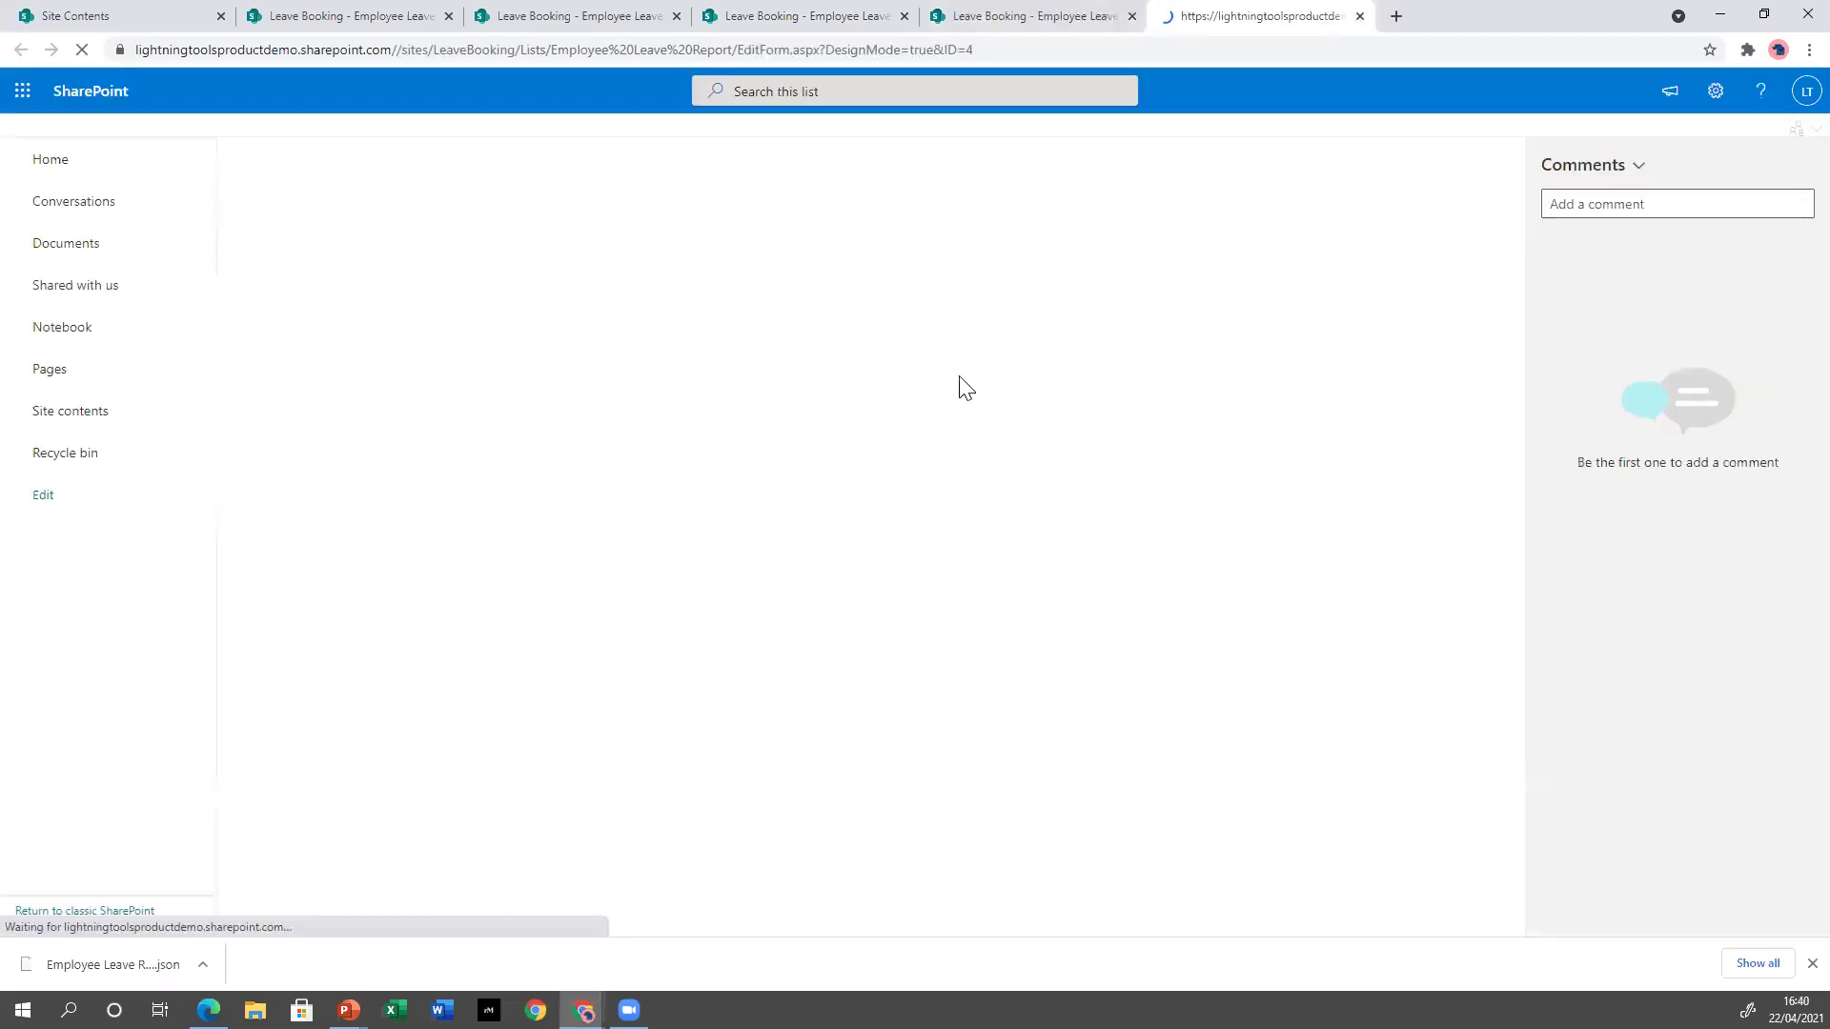
{"action": "left_click", "coordinate": [1637, 164]}
{"action": "left_click", "coordinate": [1598, 229]}
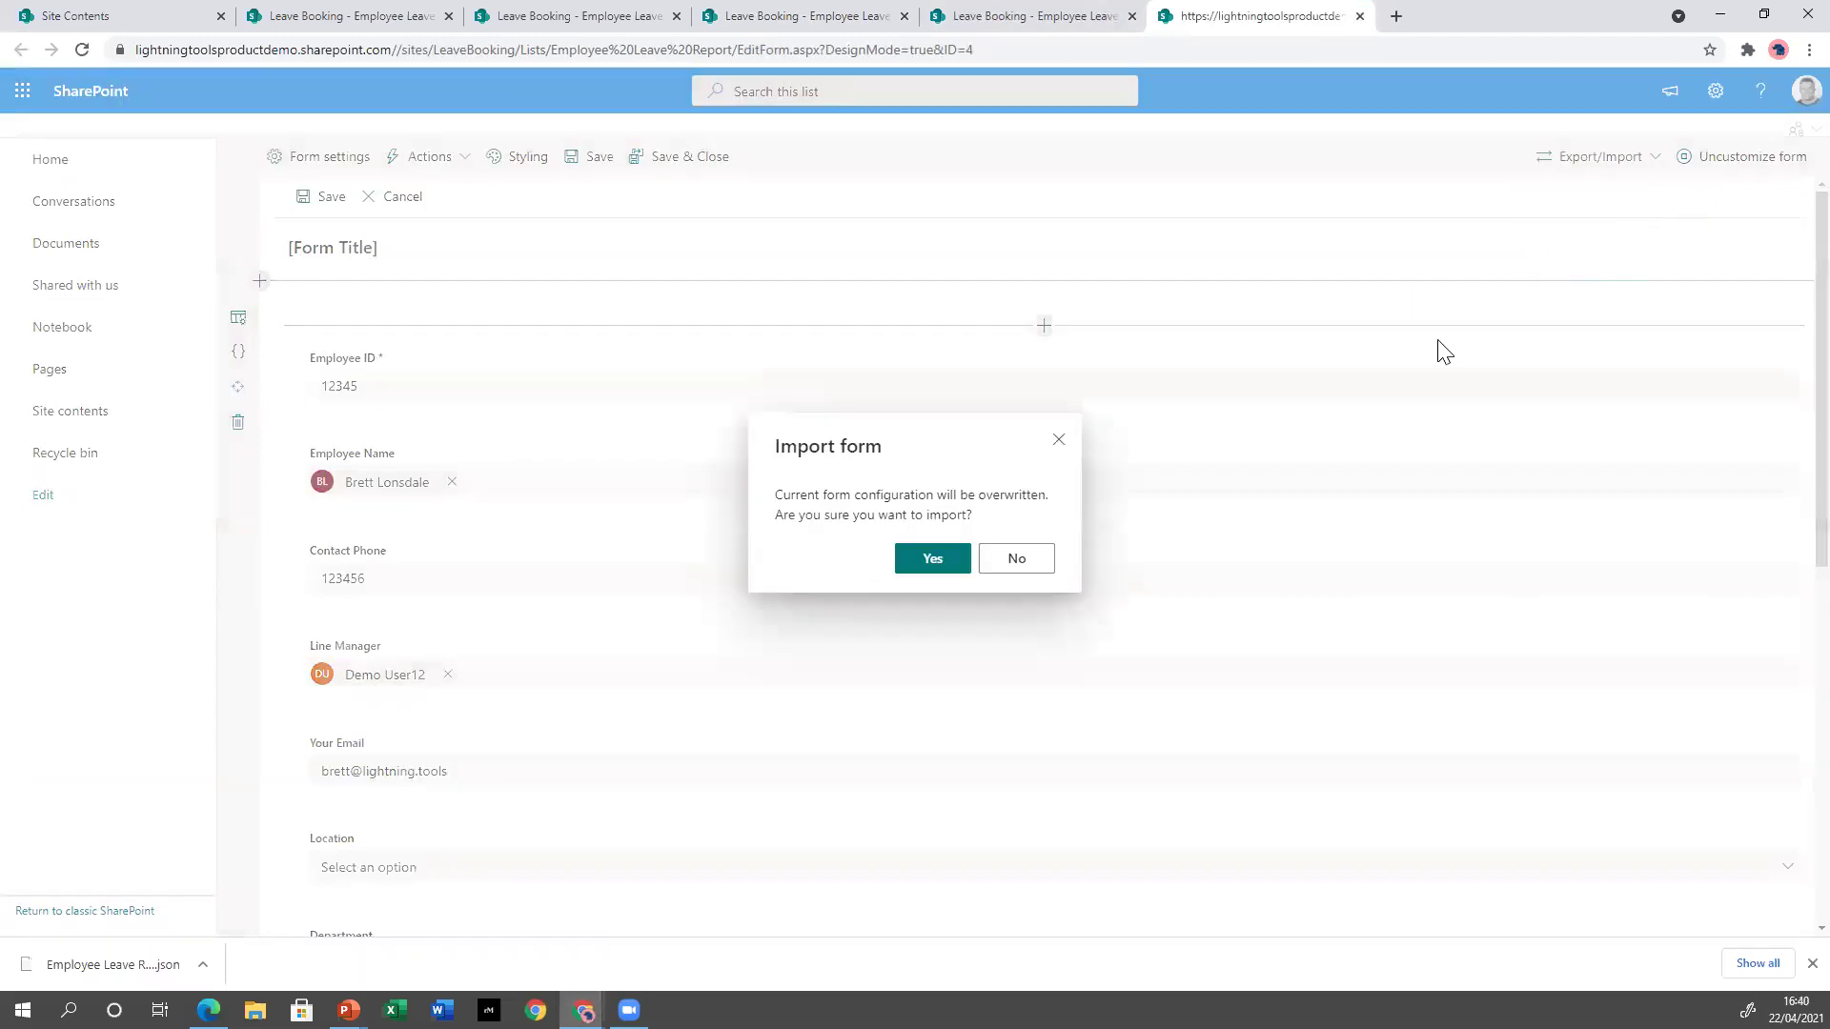
{"action": "left_click", "coordinate": [929, 557]}
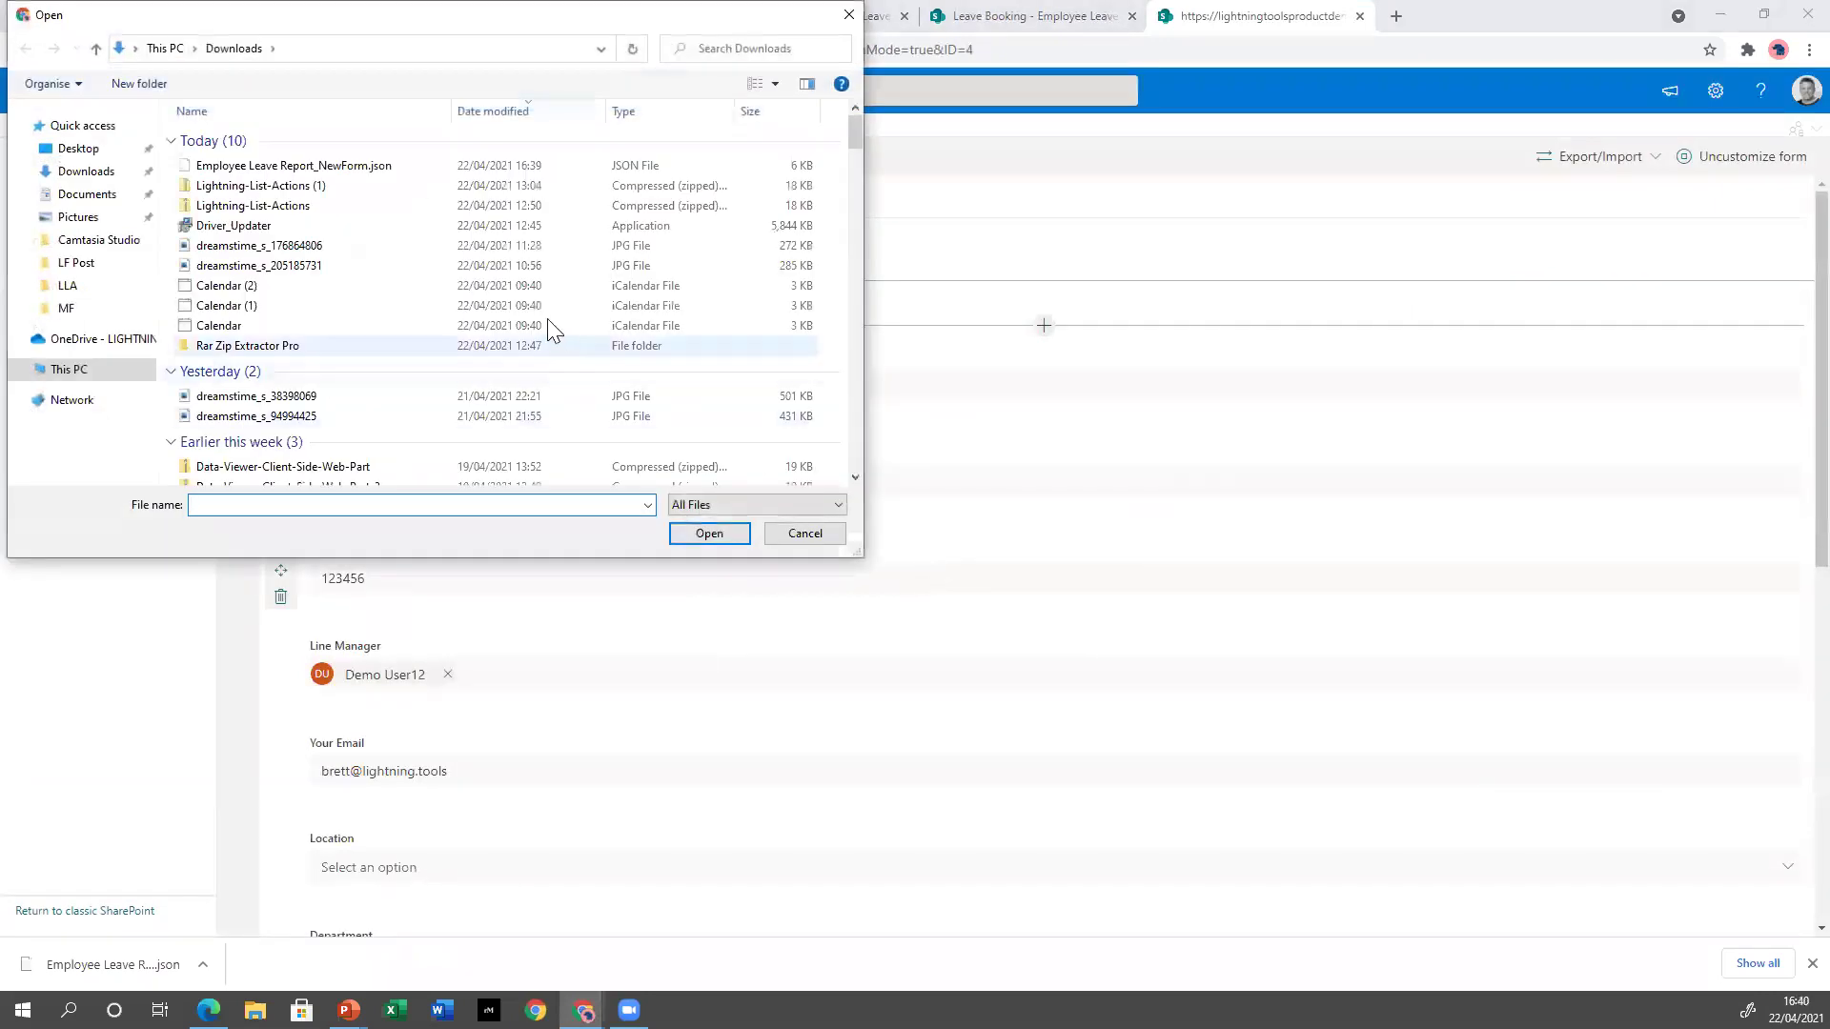
{"action": "double_click", "coordinate": [381, 165]}
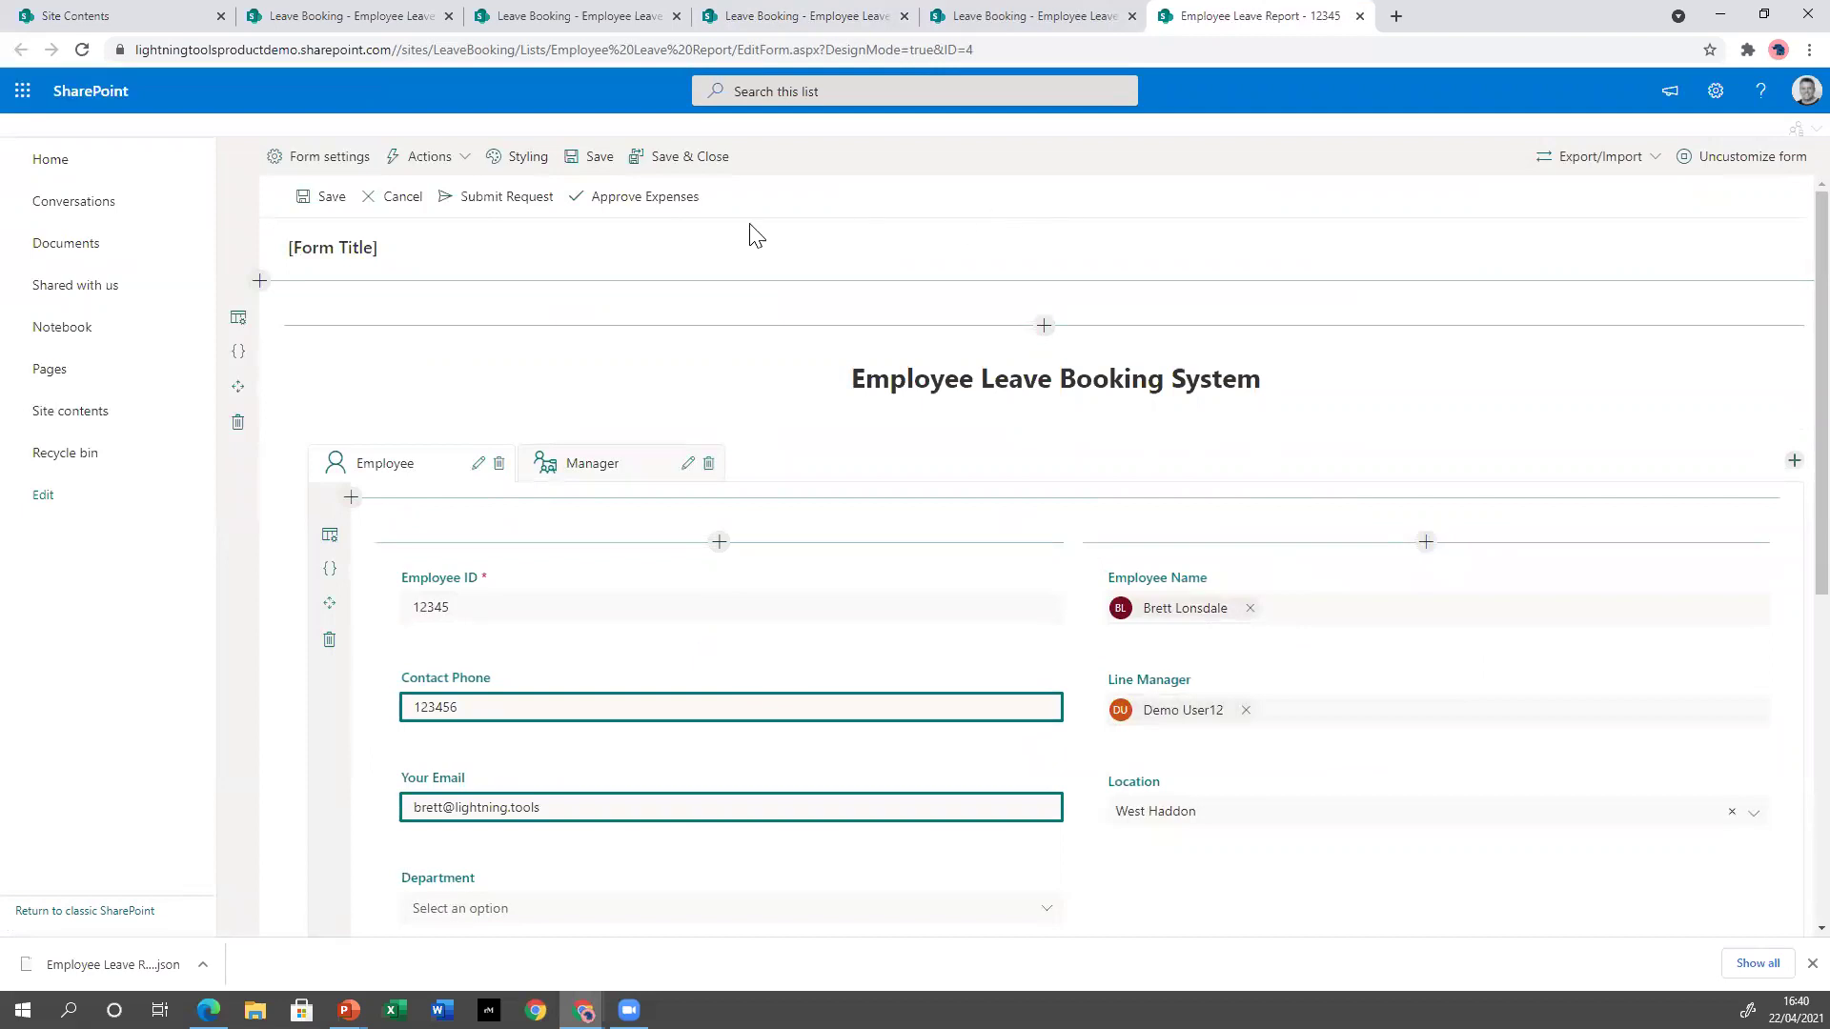
{"action": "left_click", "coordinate": [648, 157]}
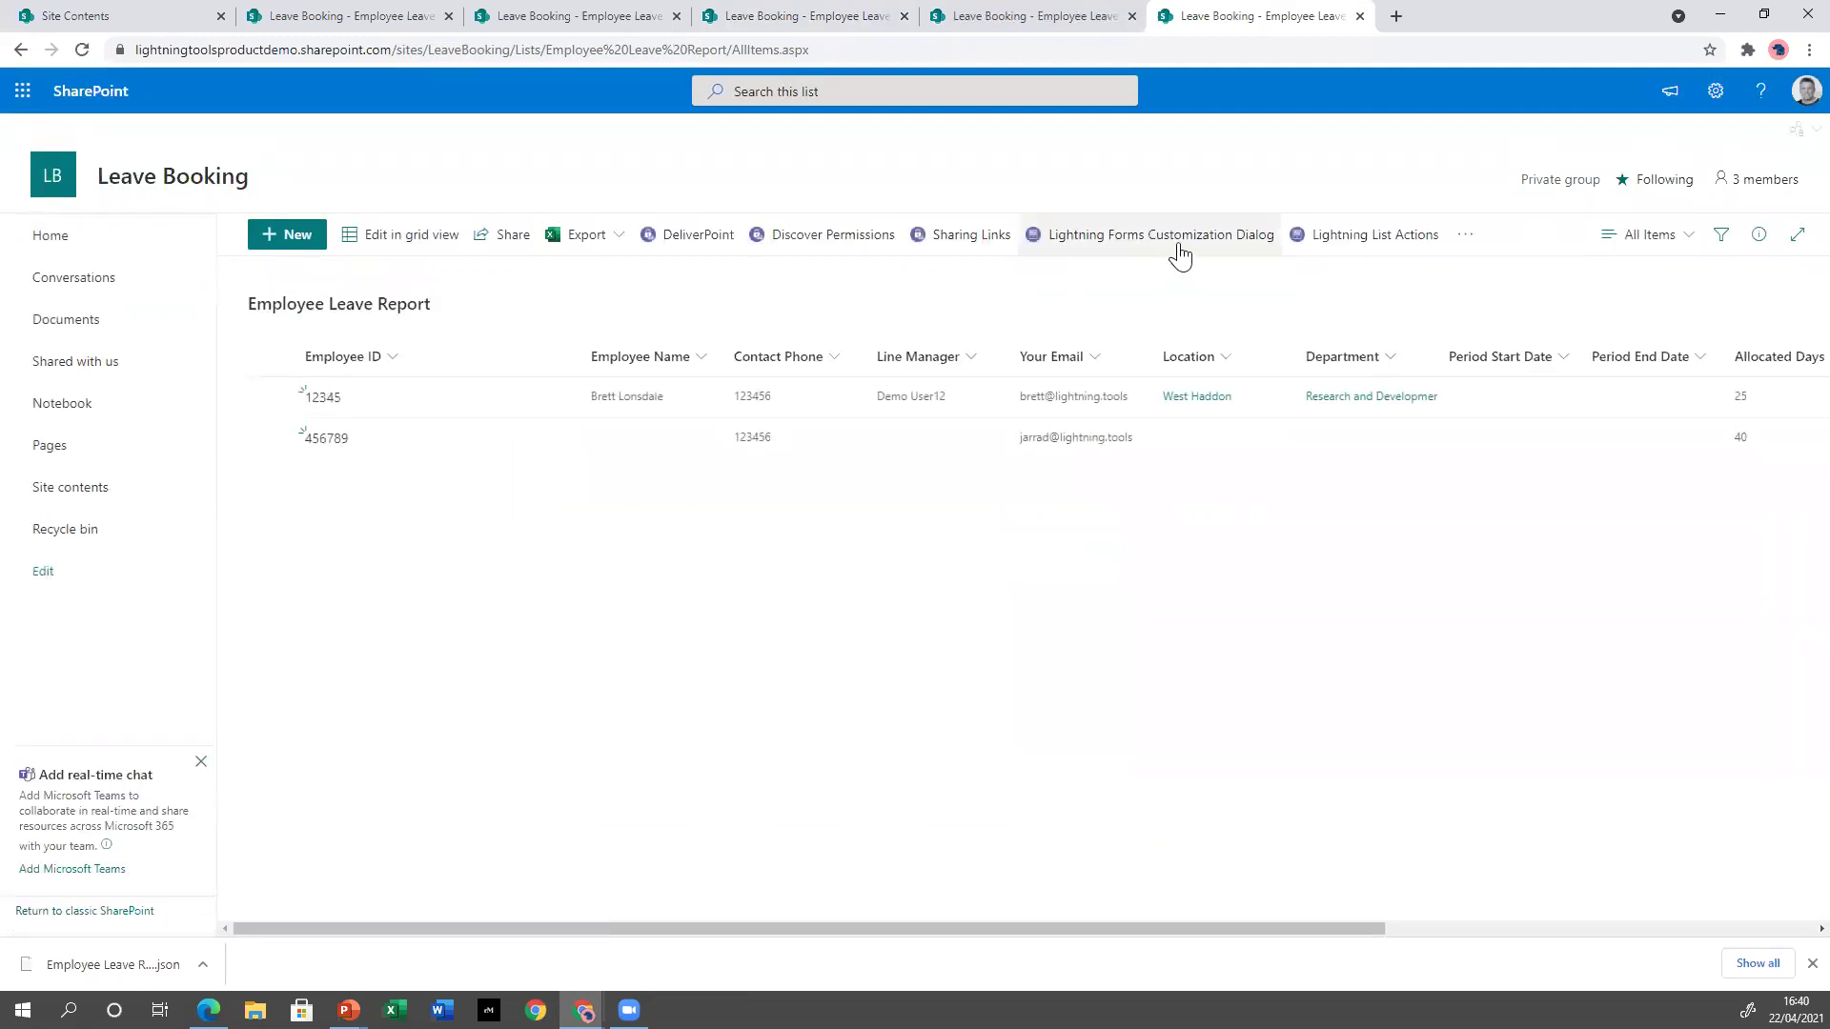
{"action": "left_click", "coordinate": [1175, 236]}
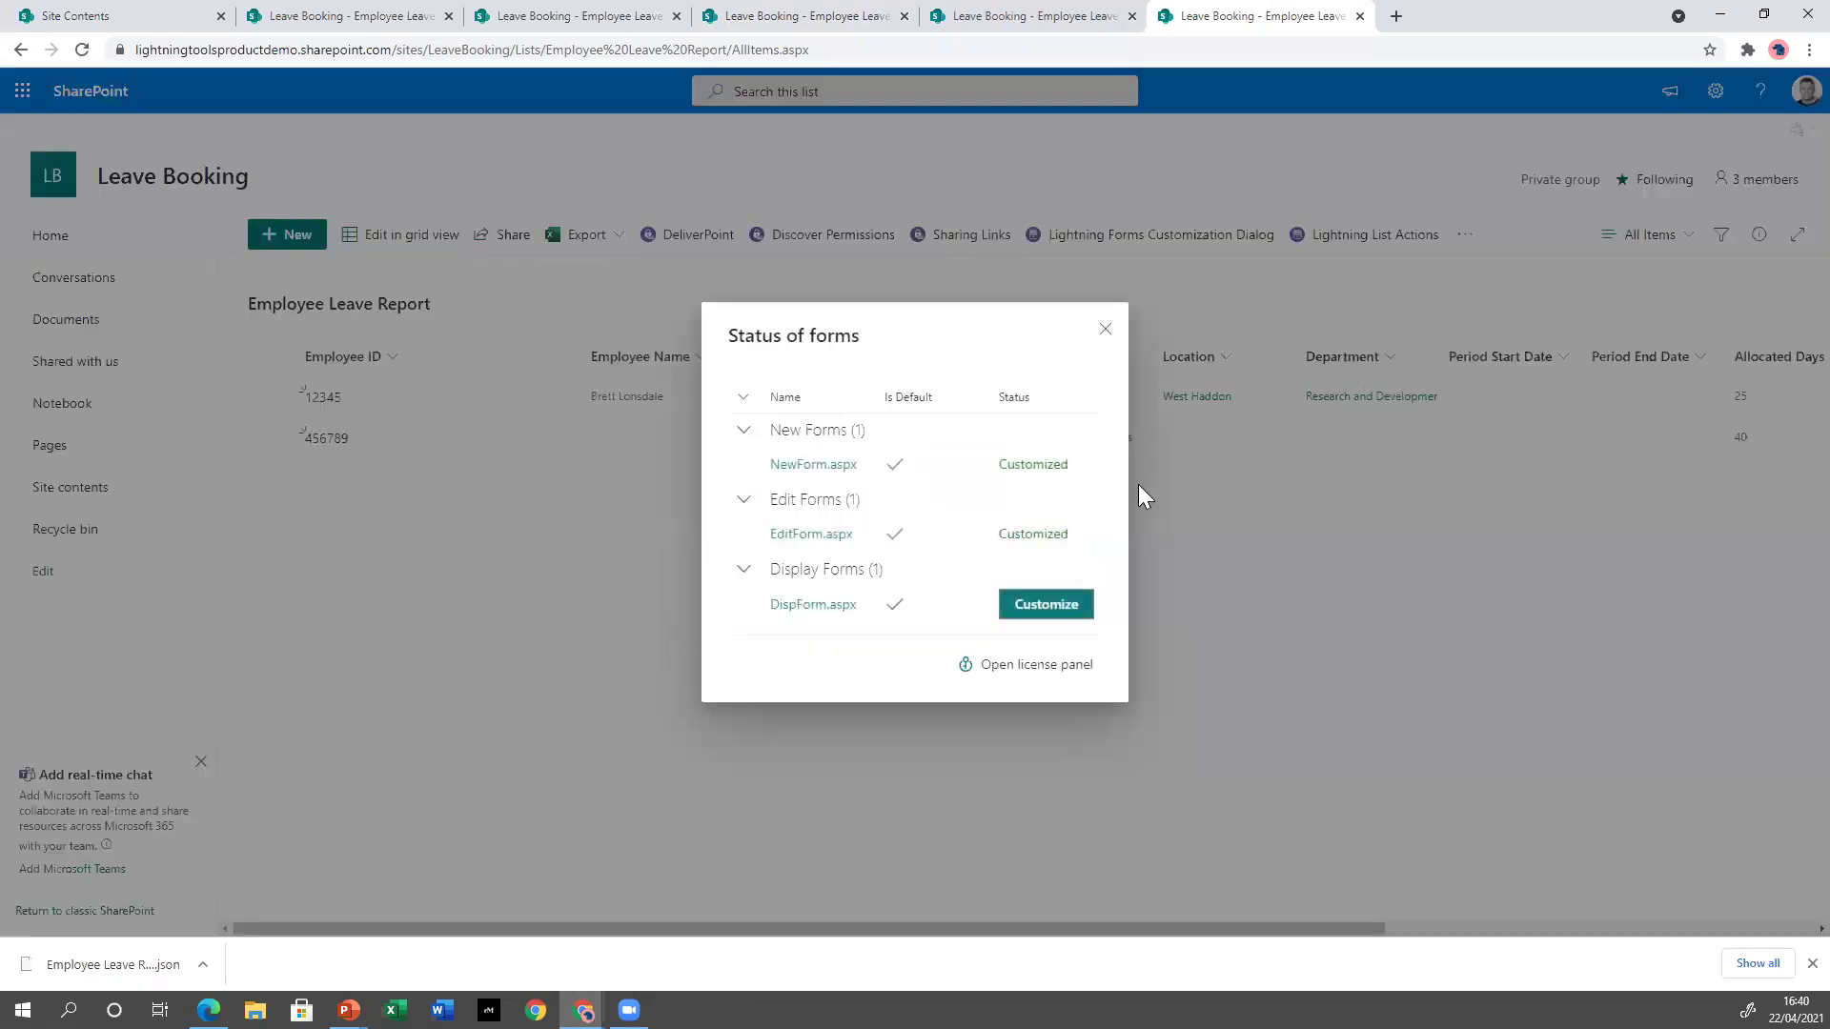
{"action": "left_click", "coordinate": [1070, 610]}
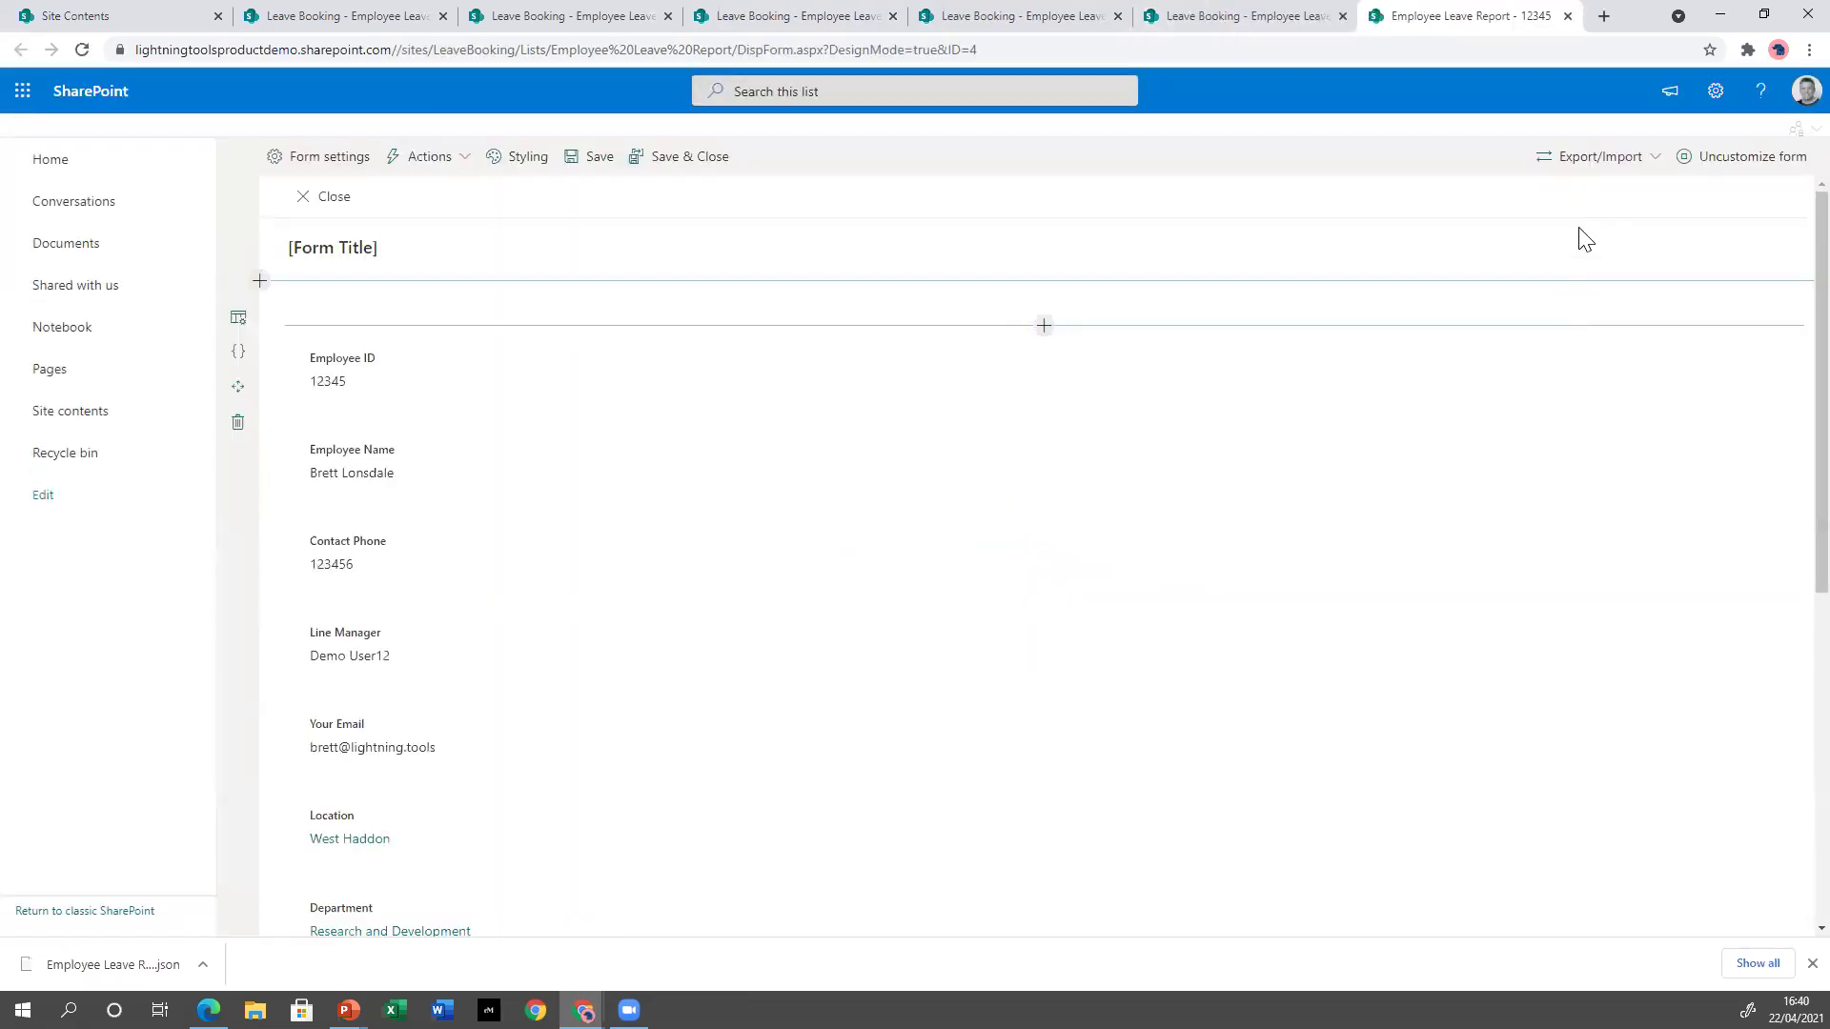
Overwrite the display form with the exported new-form JSON design and save it.
{"action": "left_click", "coordinate": [1625, 171]}
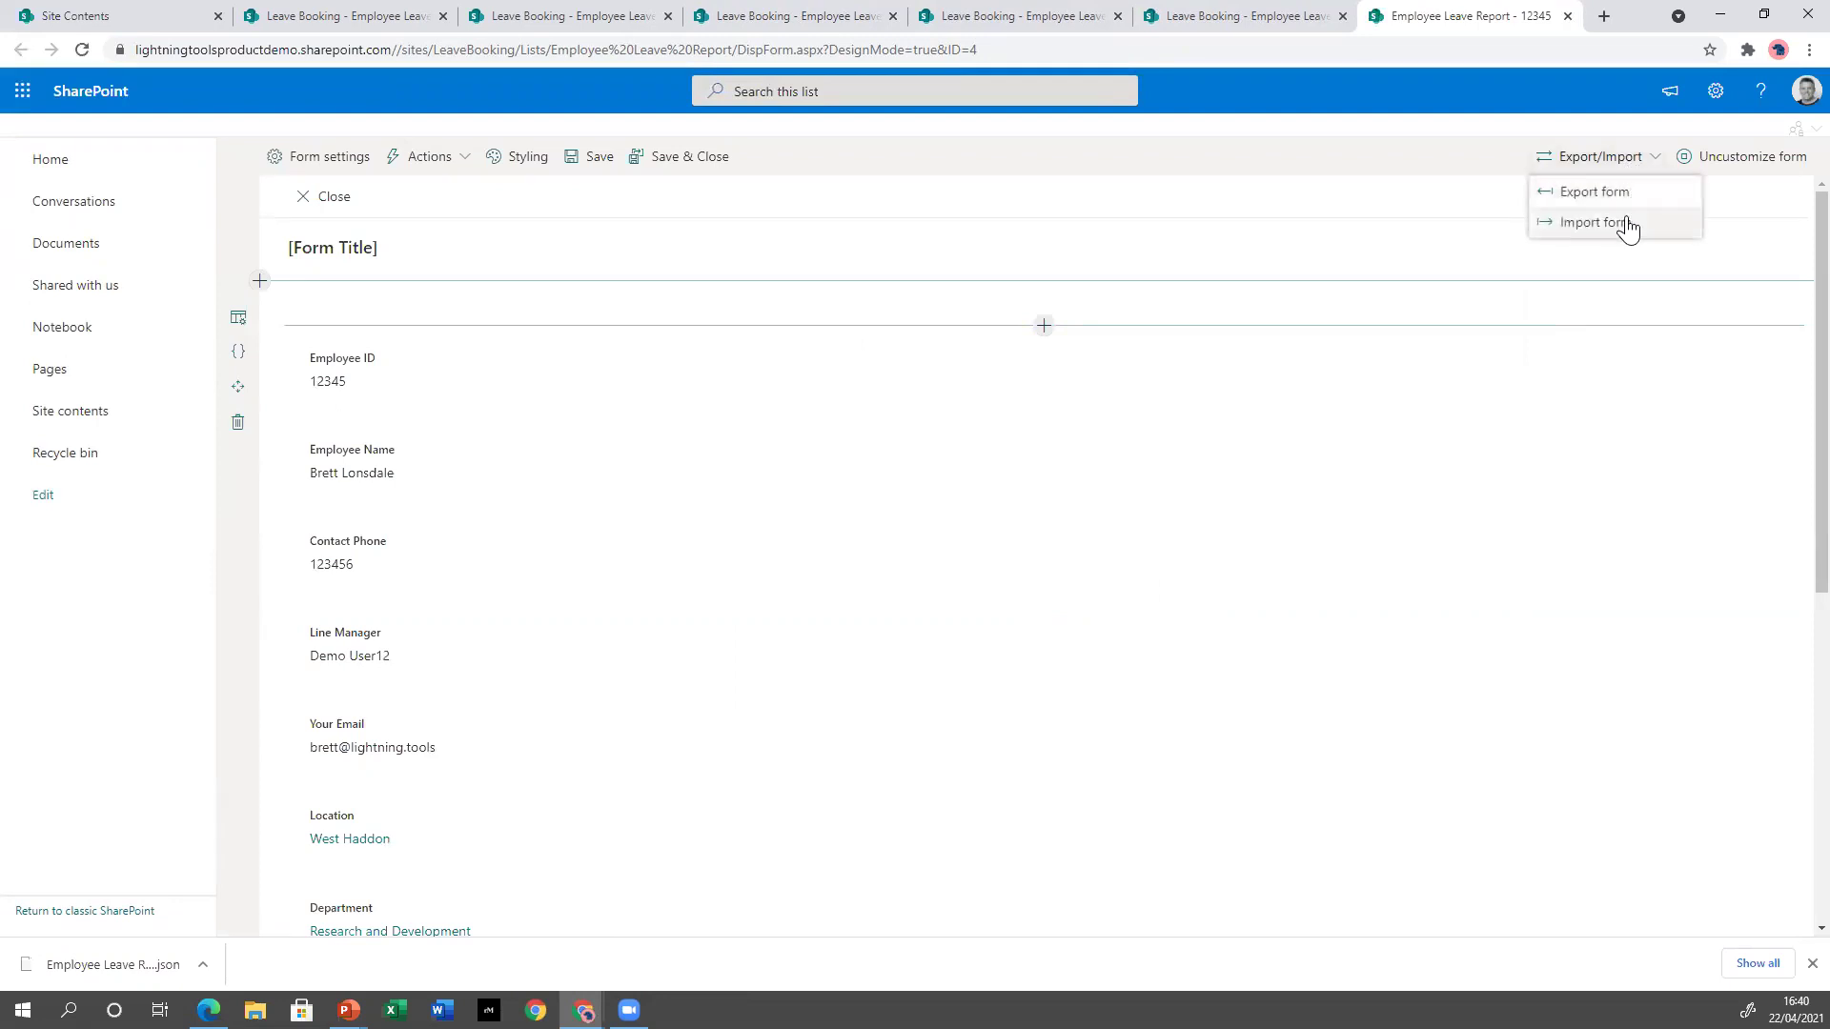
{"action": "left_click", "coordinate": [1622, 224]}
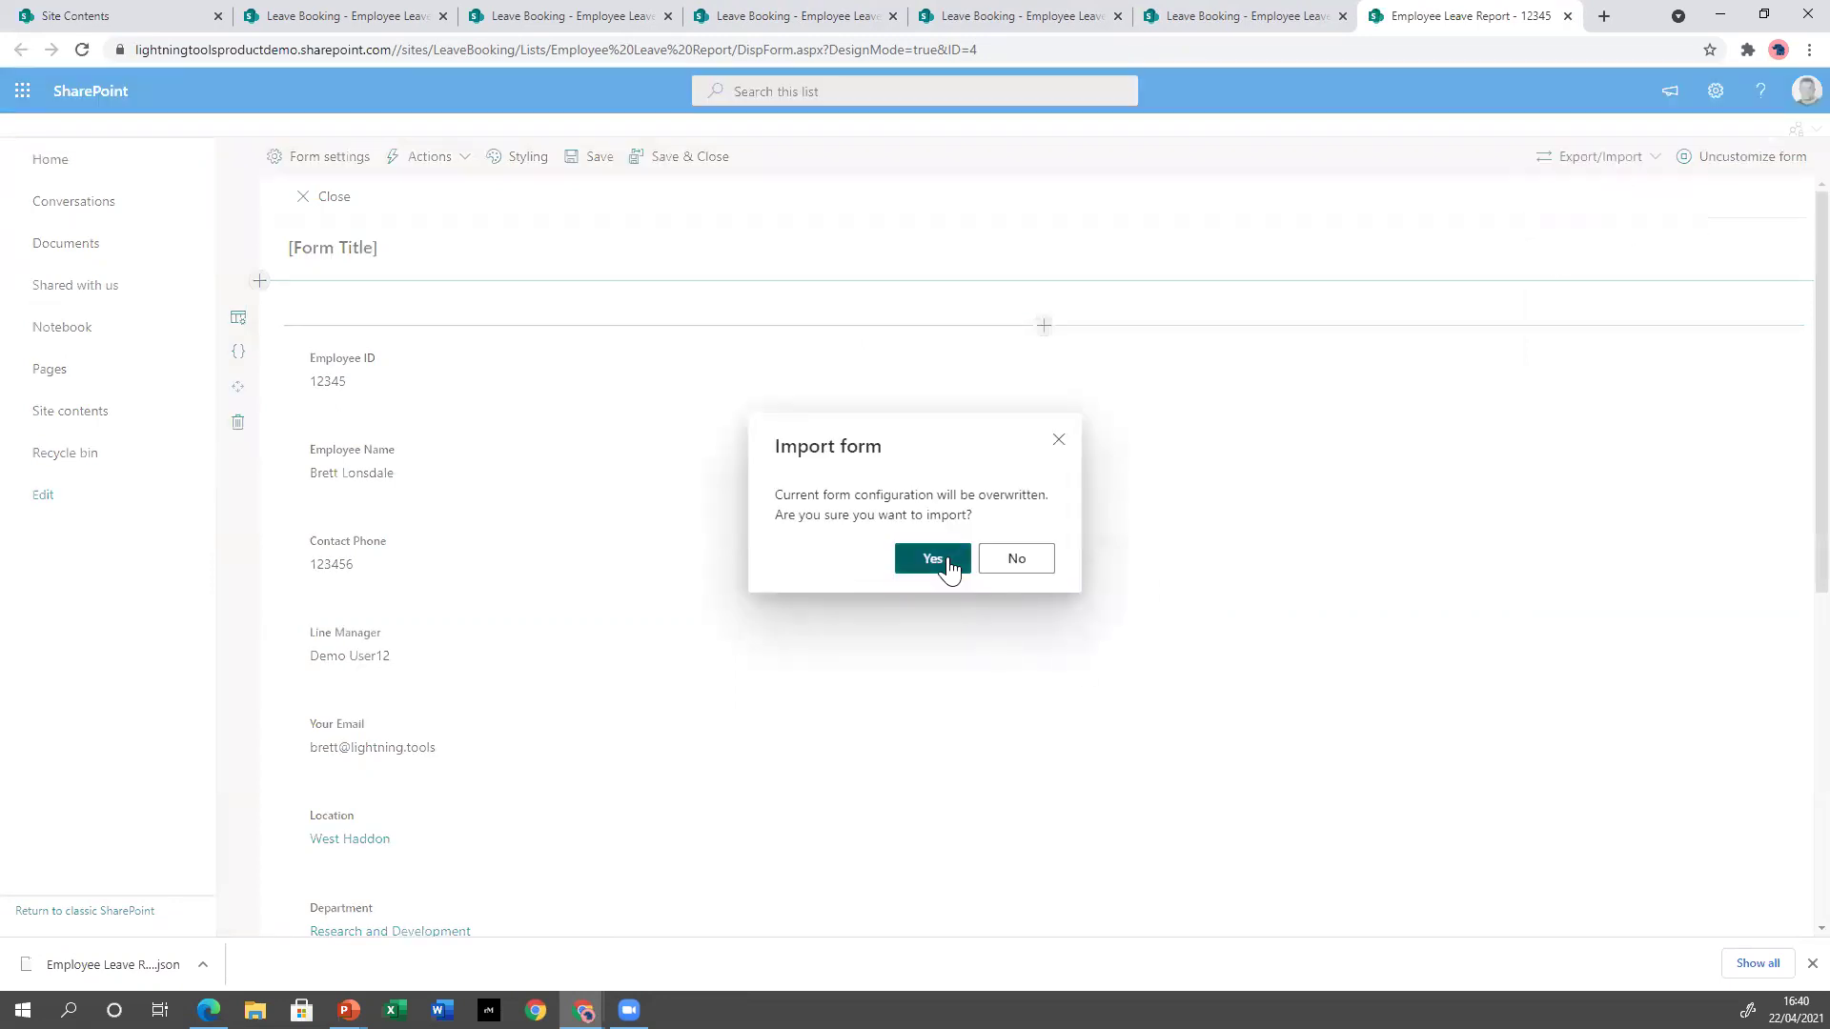
{"action": "left_click", "coordinate": [949, 562]}
{"action": "double_click", "coordinate": [324, 165]}
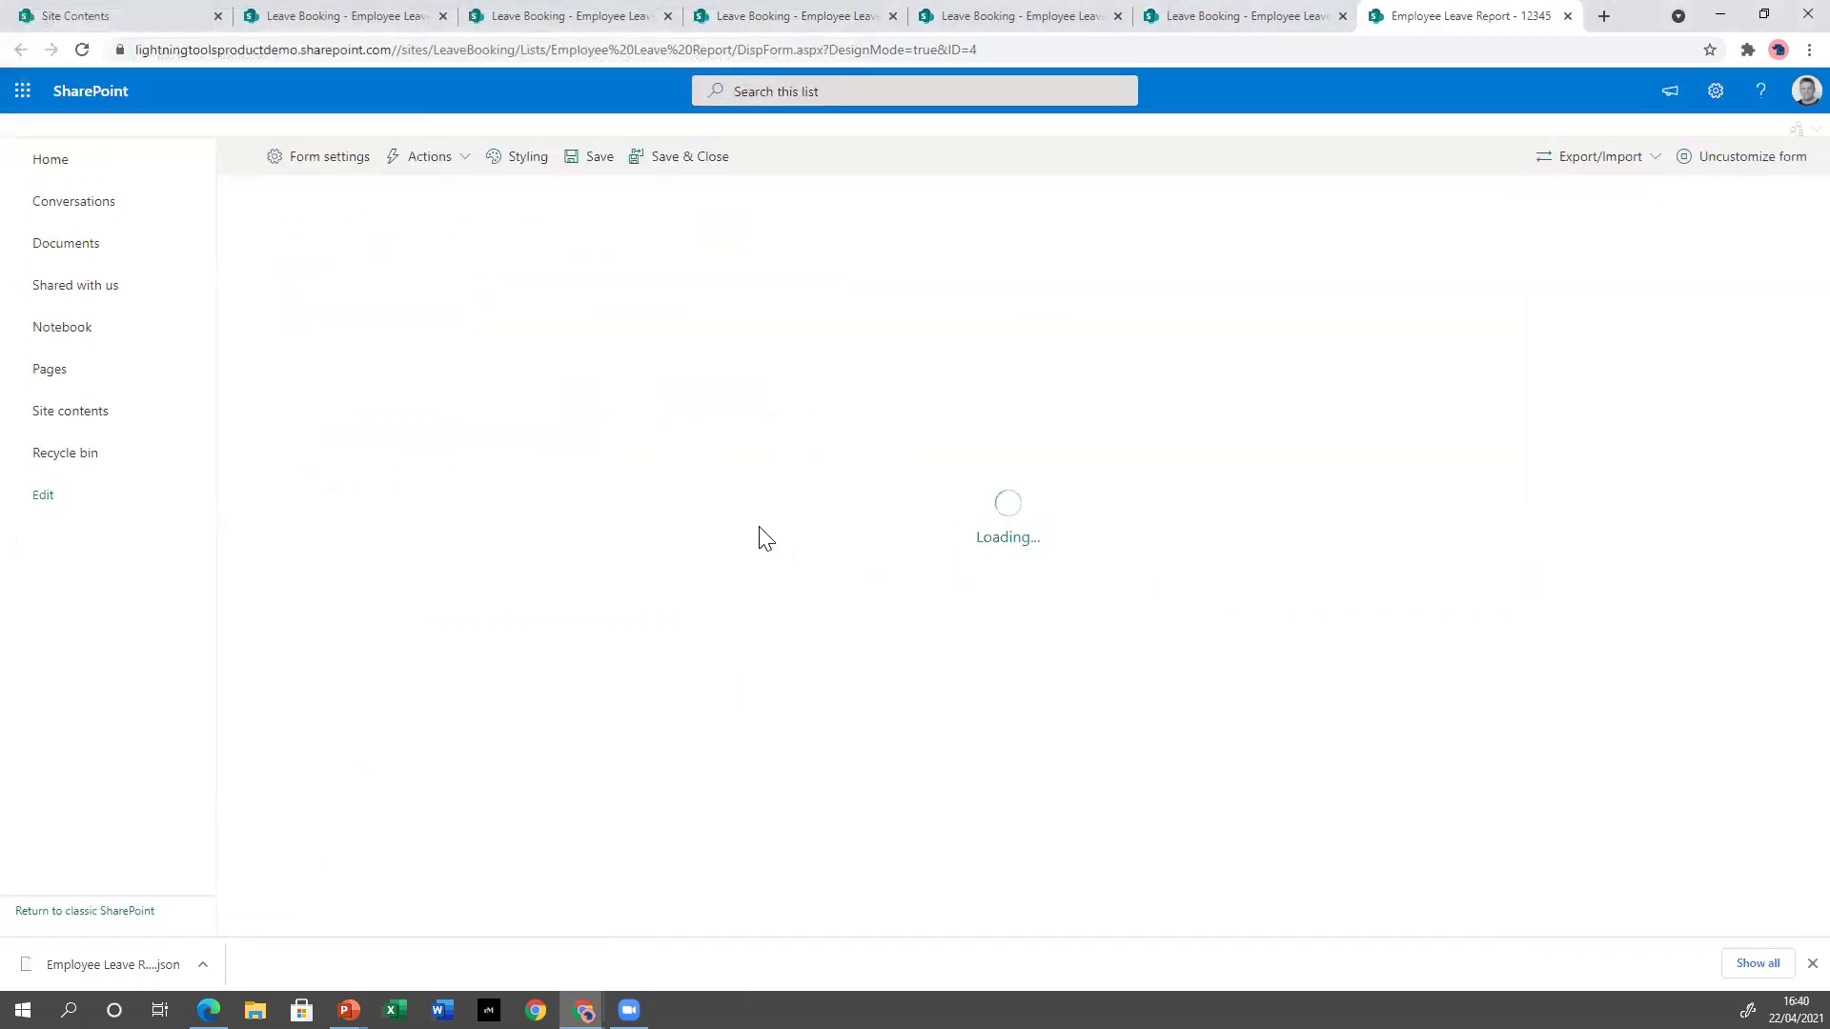
{"action": "left_click", "coordinate": [706, 162]}
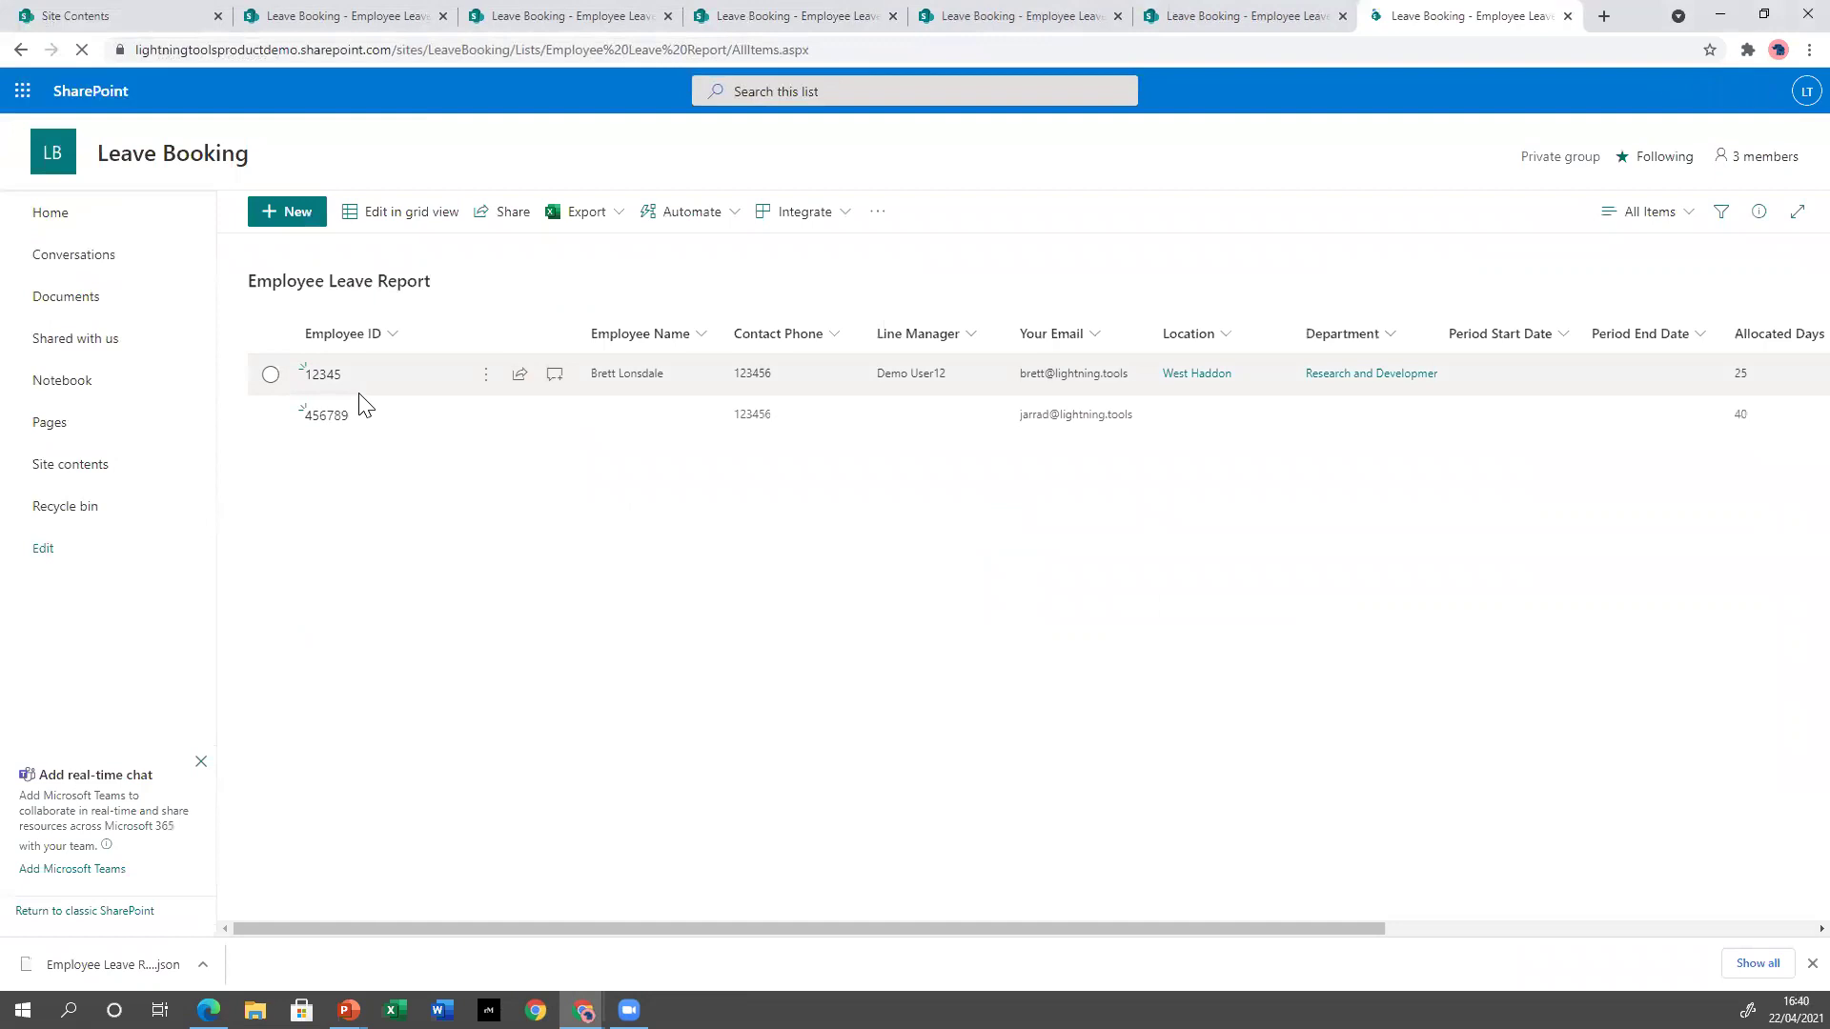
Open the employee's record, reload the list and reopen it to check the new layout.
{"action": "left_click", "coordinate": [322, 400]}
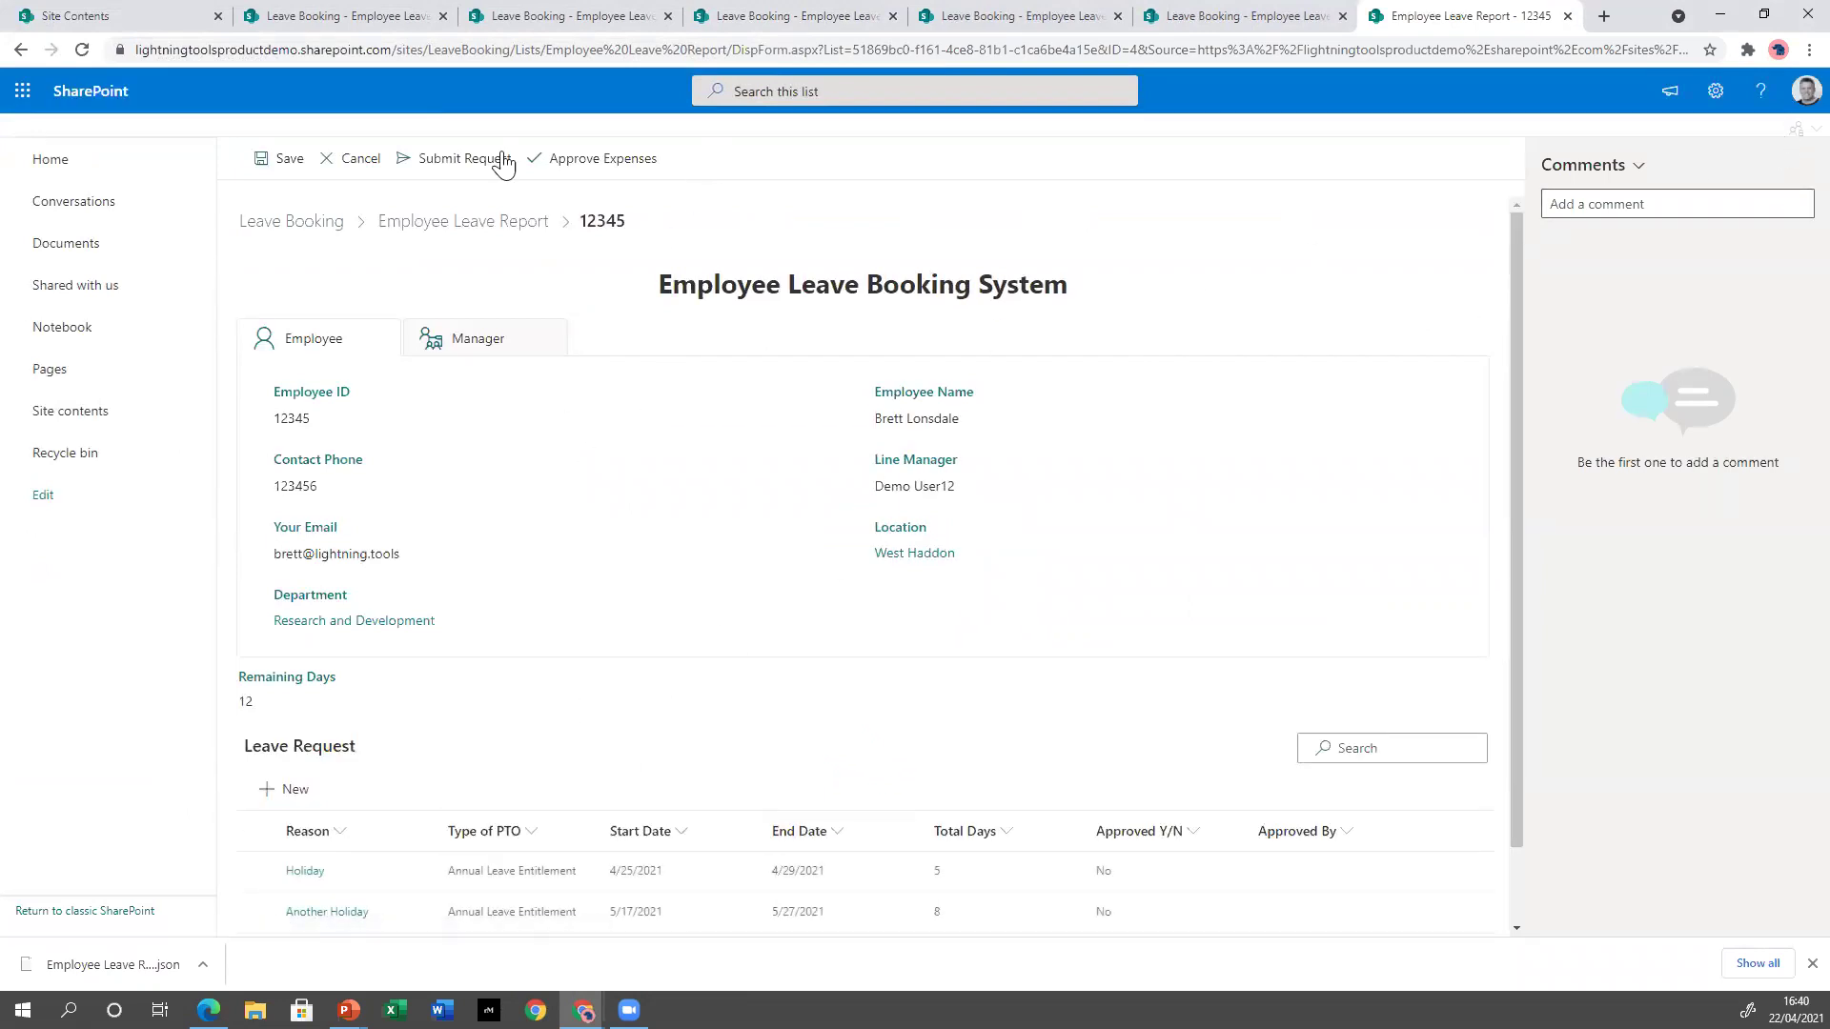
{"action": "left_click", "coordinate": [27, 51]}
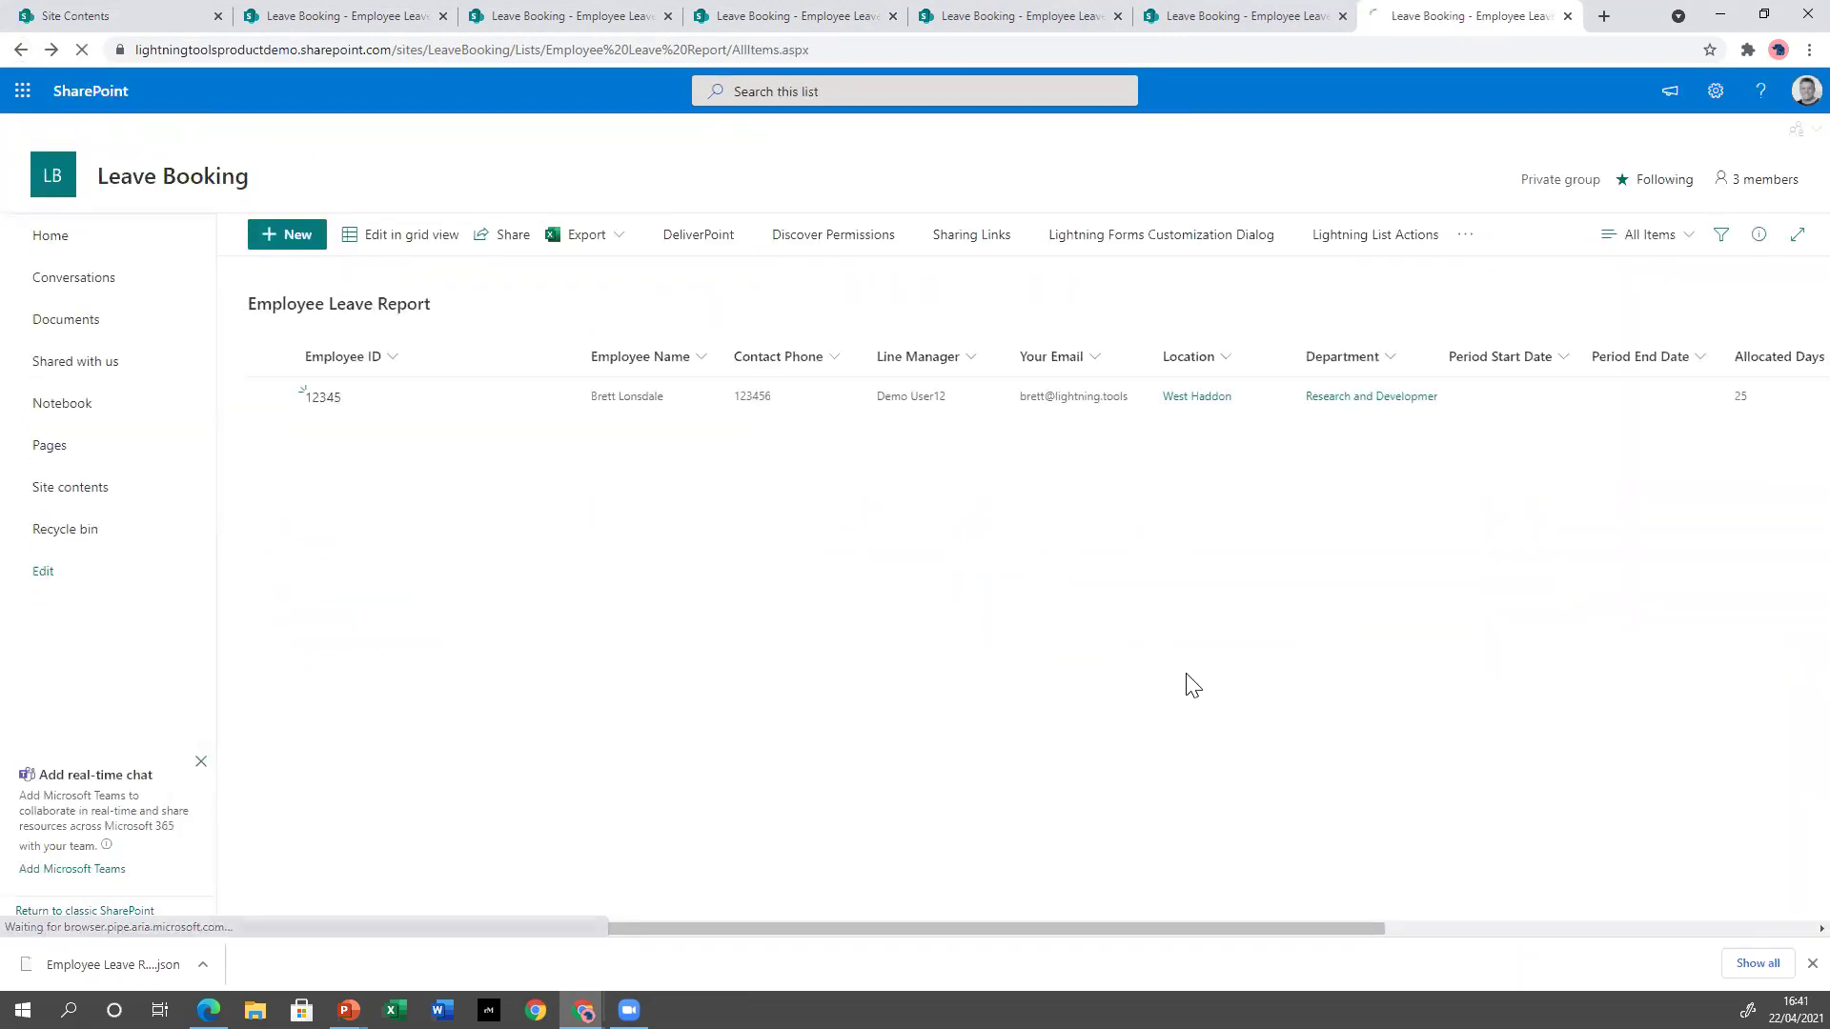
{"action": "key", "text": "F5"}
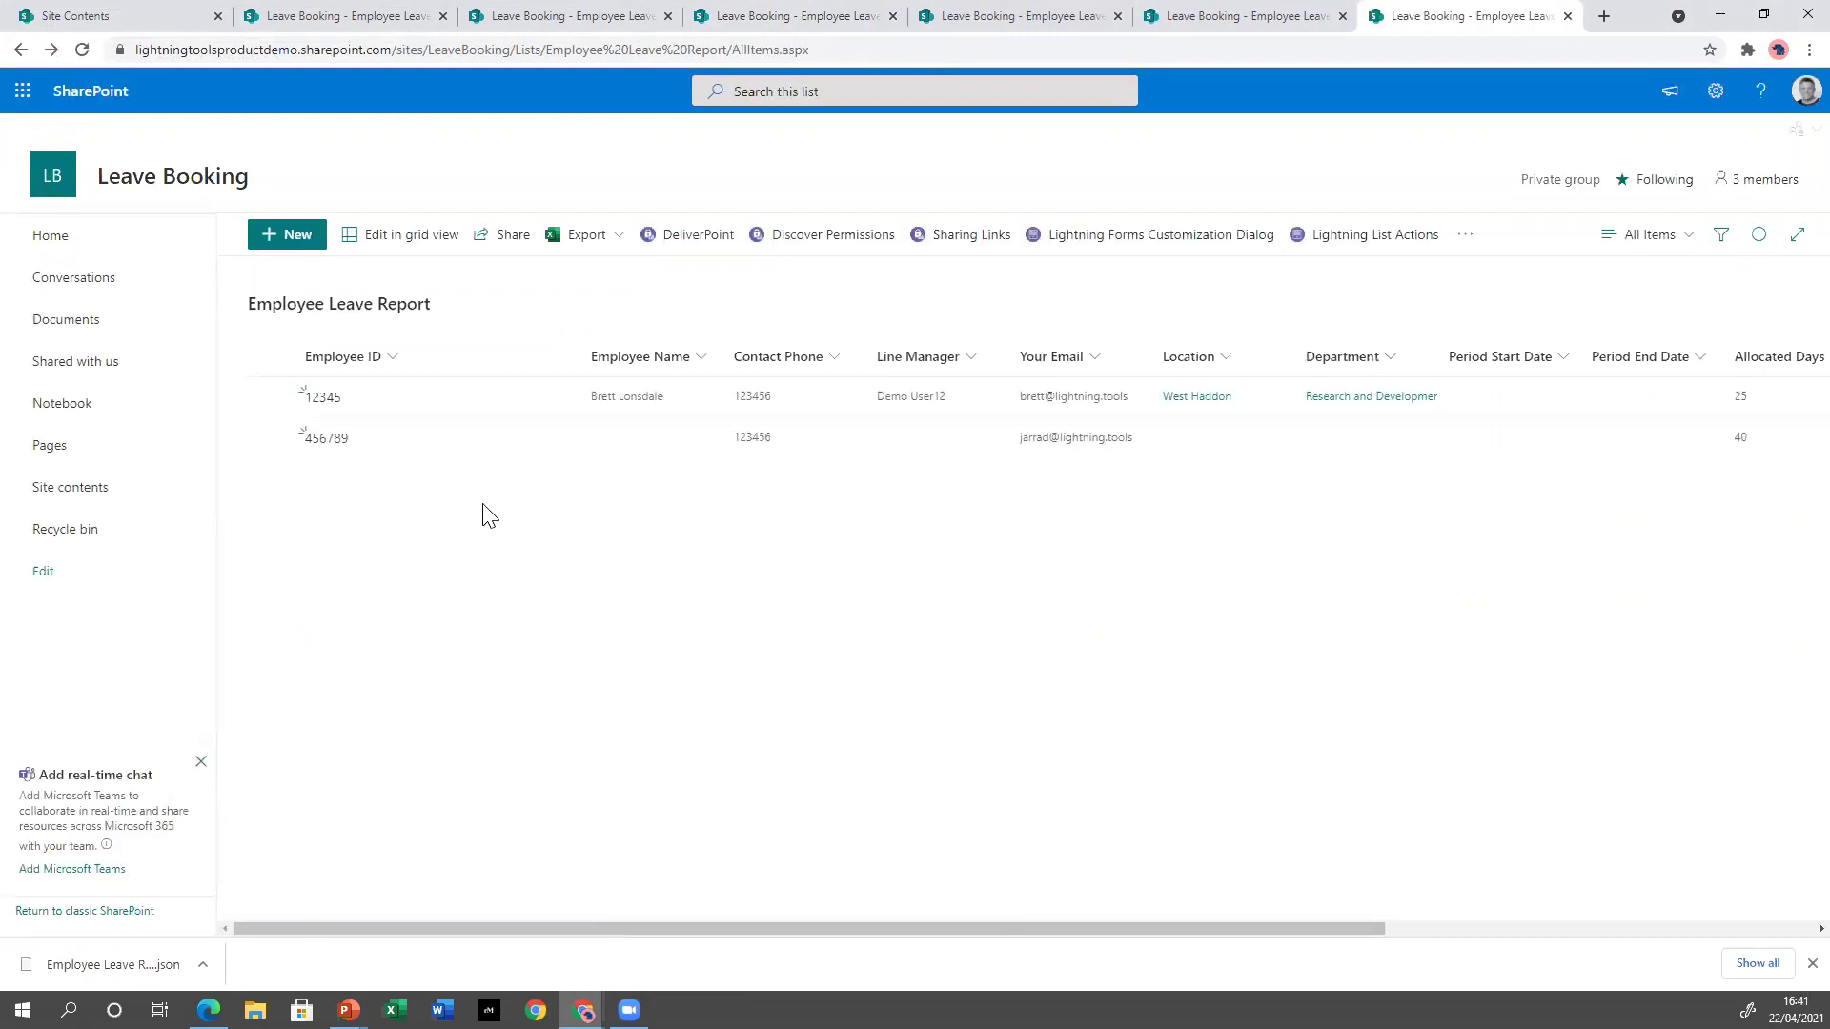
{"action": "left_click", "coordinate": [324, 398]}
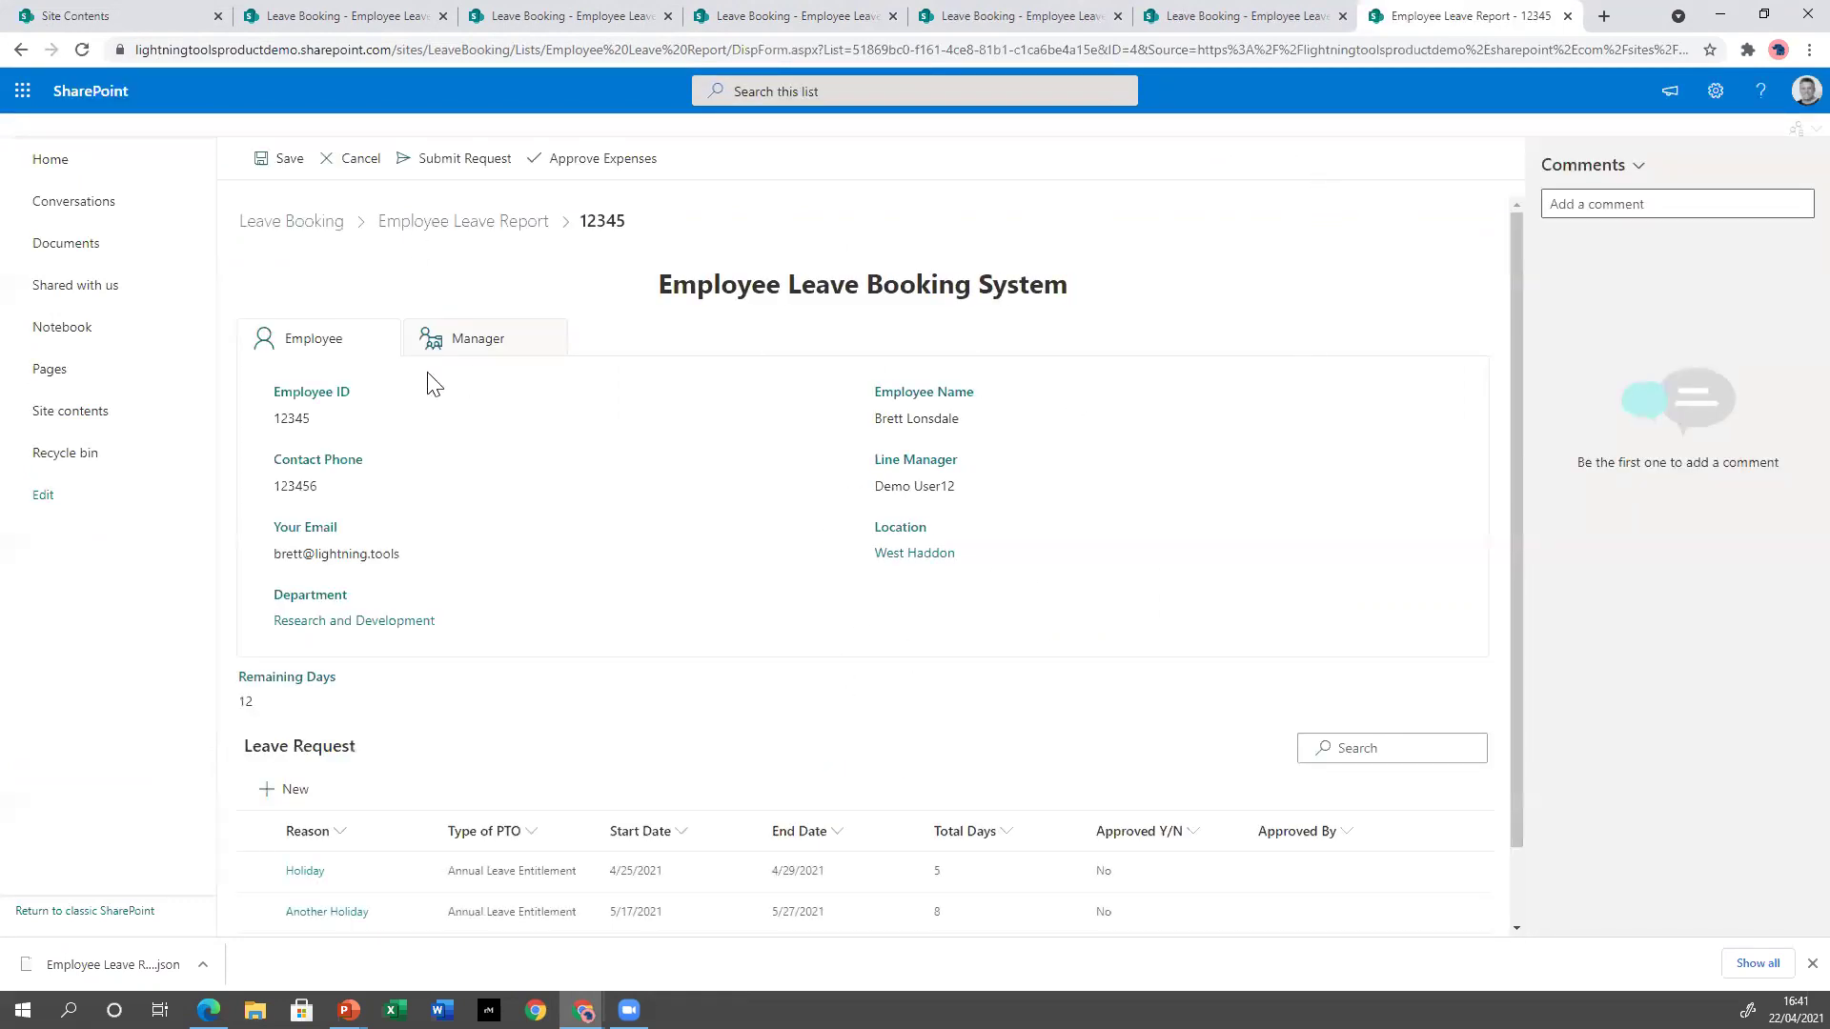
{"action": "scroll", "coordinate": [871, 743], "scroll_direction": "down", "scroll_amount": 1}
{"action": "scroll", "coordinate": [615, 476], "scroll_direction": "up", "scroll_amount": 1}
Close the record tab and forms status overview, then bring the PowerPoint slide show forward.
{"action": "left_click", "coordinate": [1568, 16]}
{"action": "left_click", "coordinate": [1106, 331]}
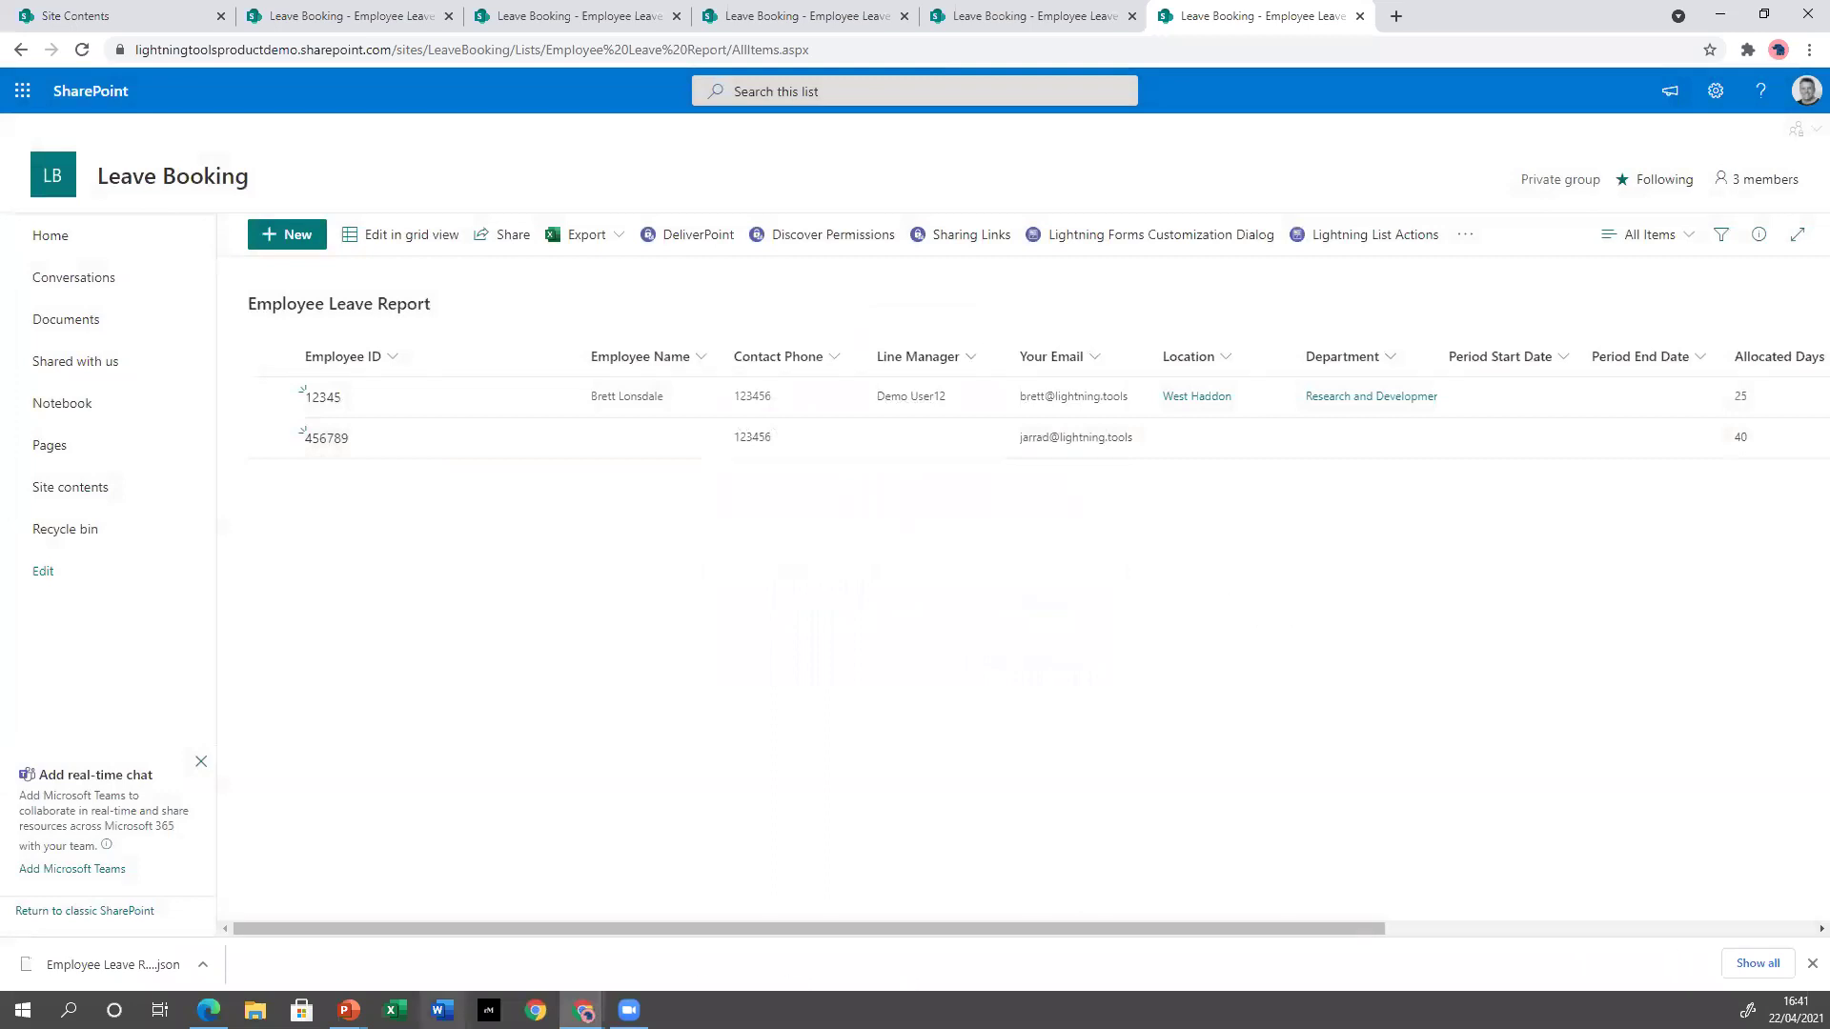
{"action": "left_click", "coordinate": [348, 1010]}
{"action": "left_click", "coordinate": [385, 943]}
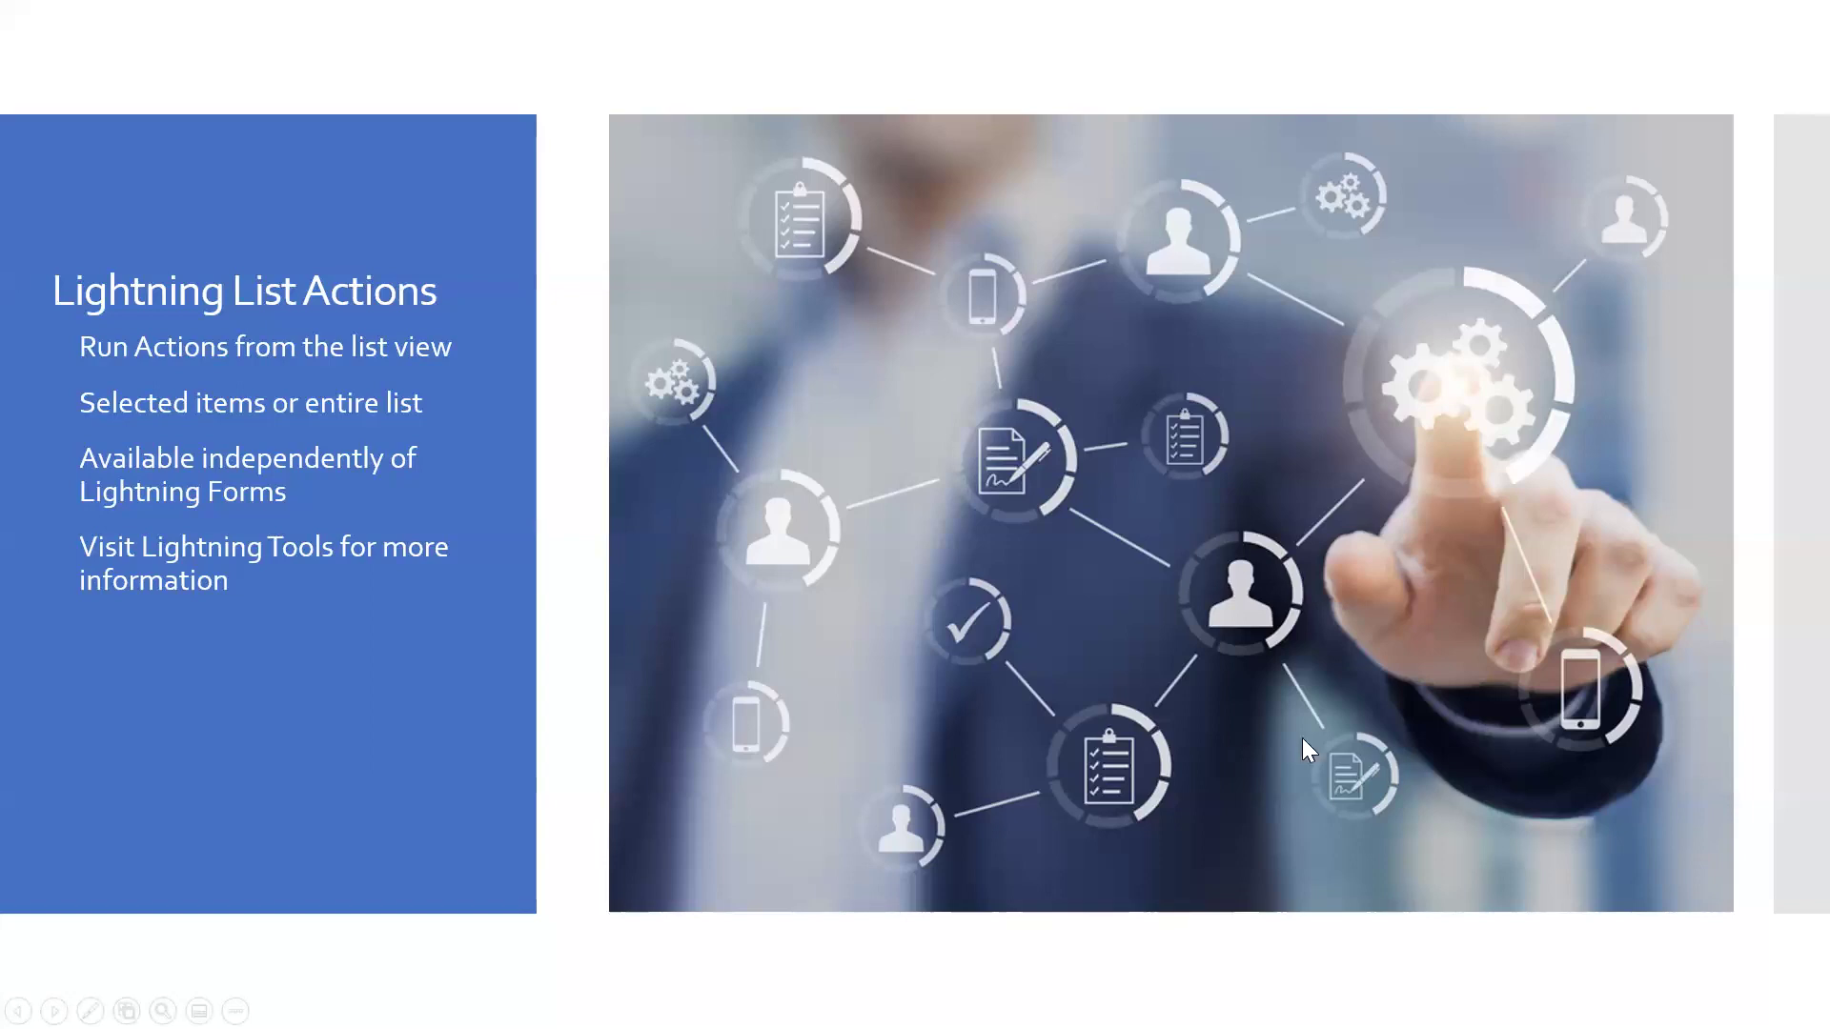
Advance to the Lightning List Actions Demonstration slide and switch back to the browser list.
{"action": "left_click", "coordinate": [1217, 712]}
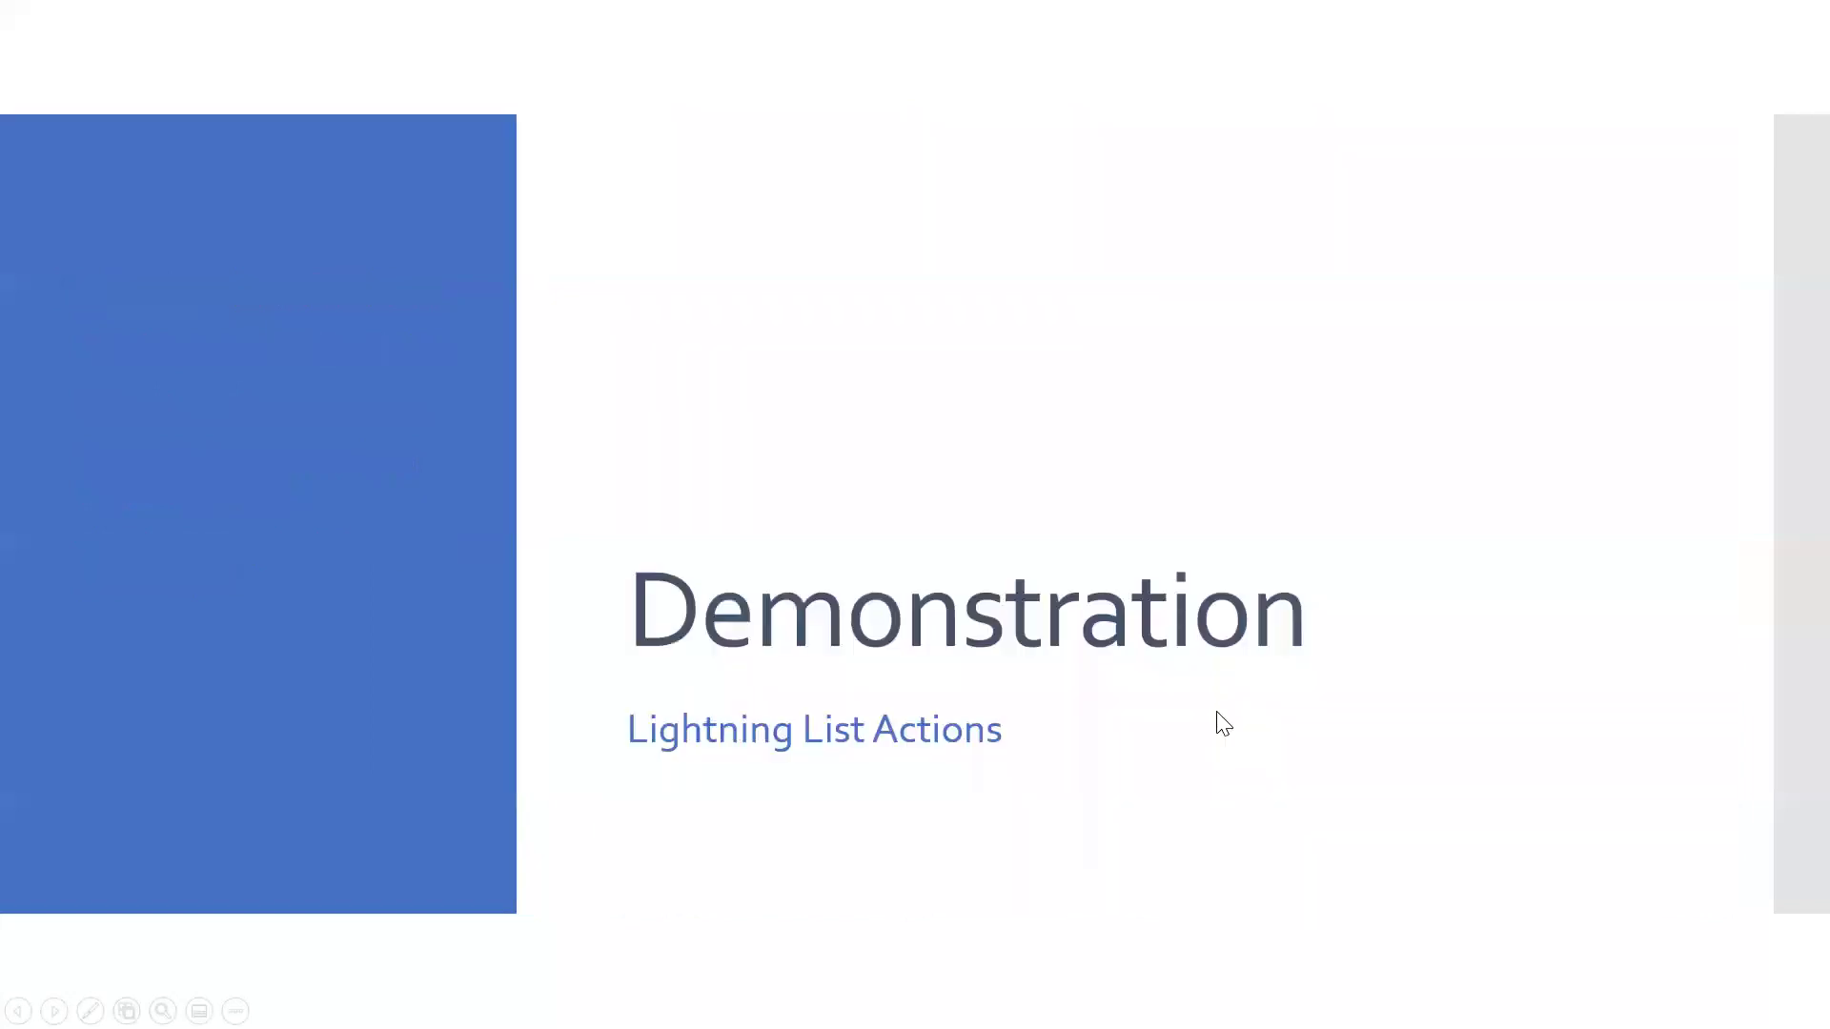
{"action": "key", "text": "alt+Tab"}
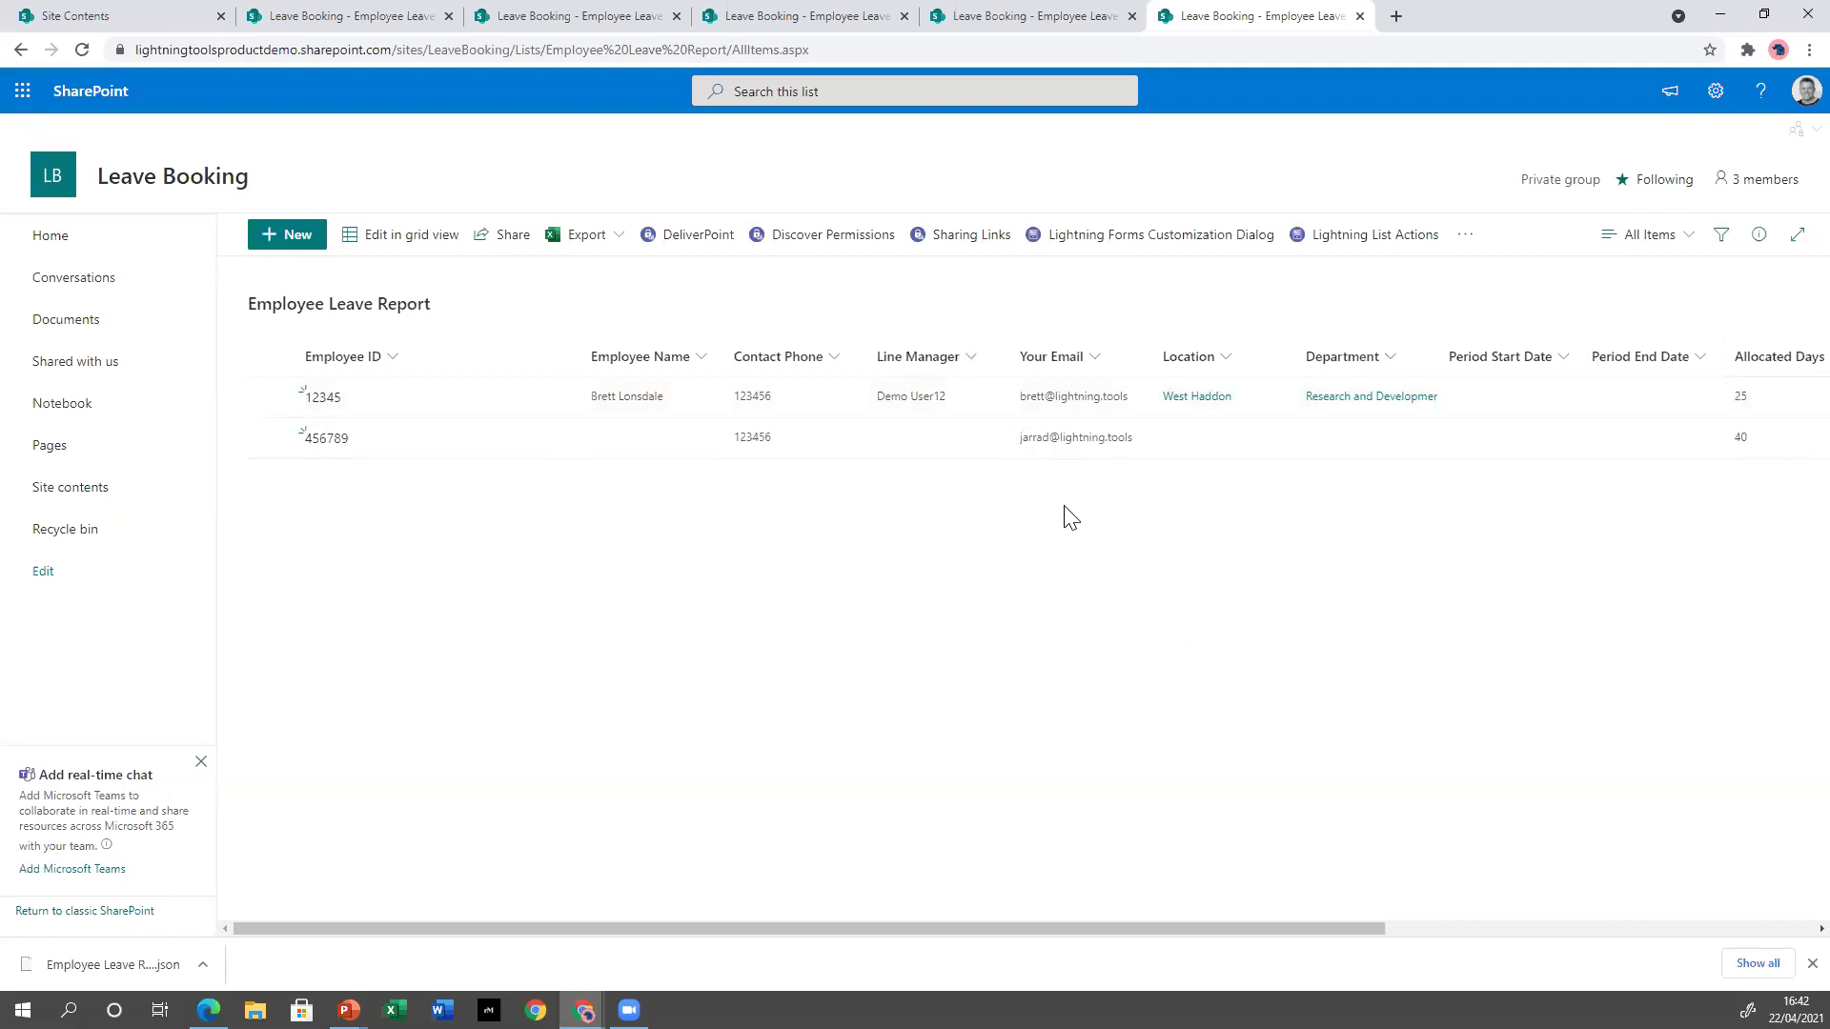
Delete the Approve Holiday Requests and Reset Allocation actions from the List Actions panel.
{"action": "left_click", "coordinate": [1342, 249]}
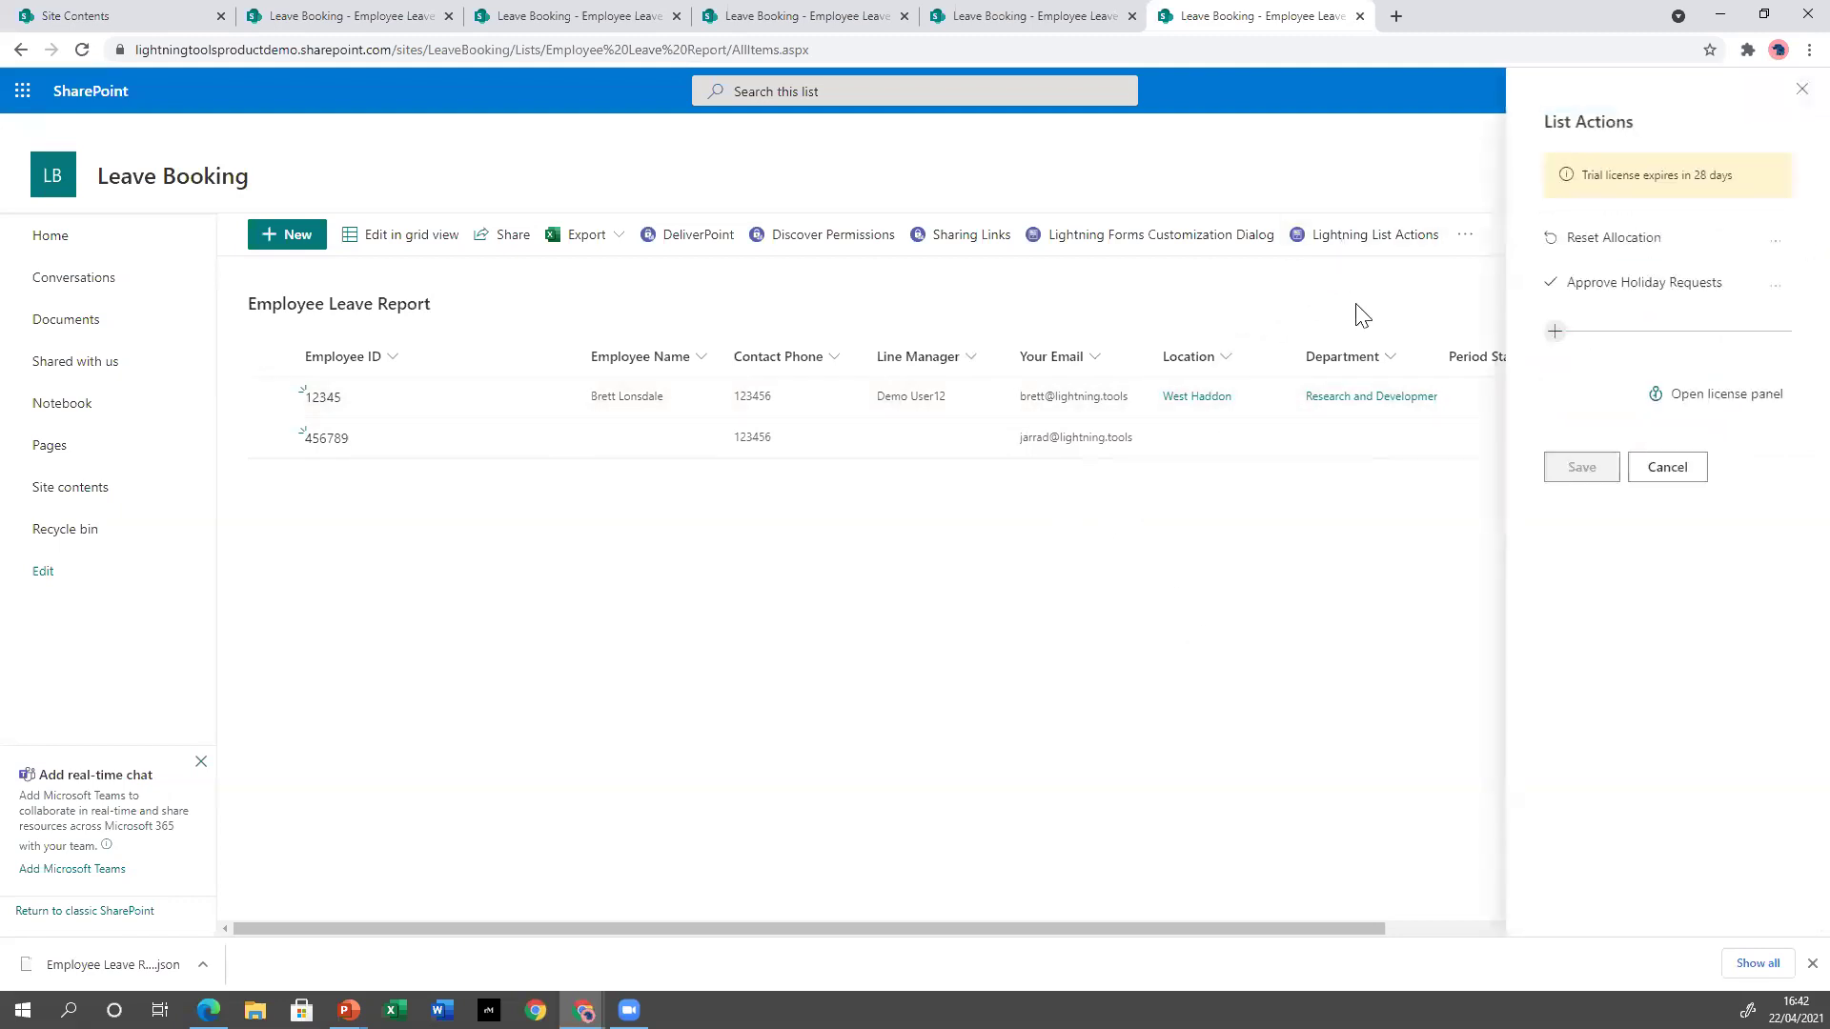
{"action": "left_click", "coordinate": [1775, 286]}
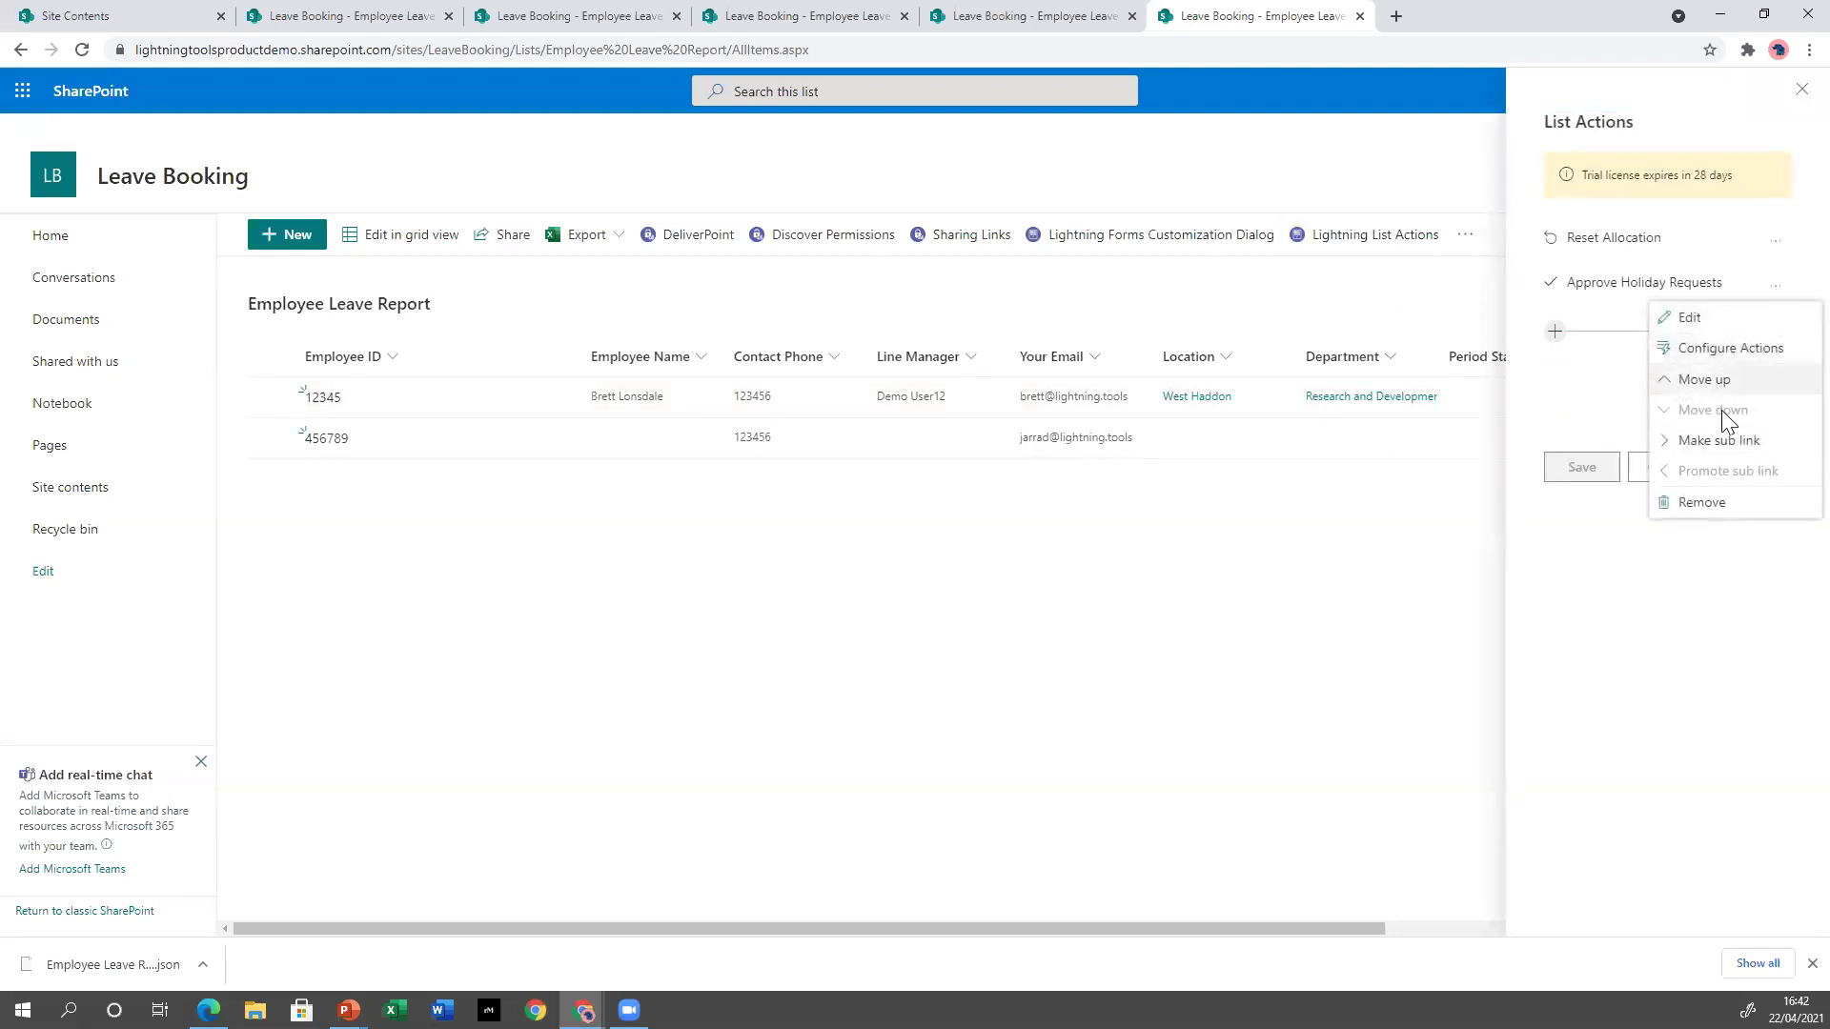
{"action": "left_click", "coordinate": [1706, 504]}
{"action": "left_click", "coordinate": [930, 560]}
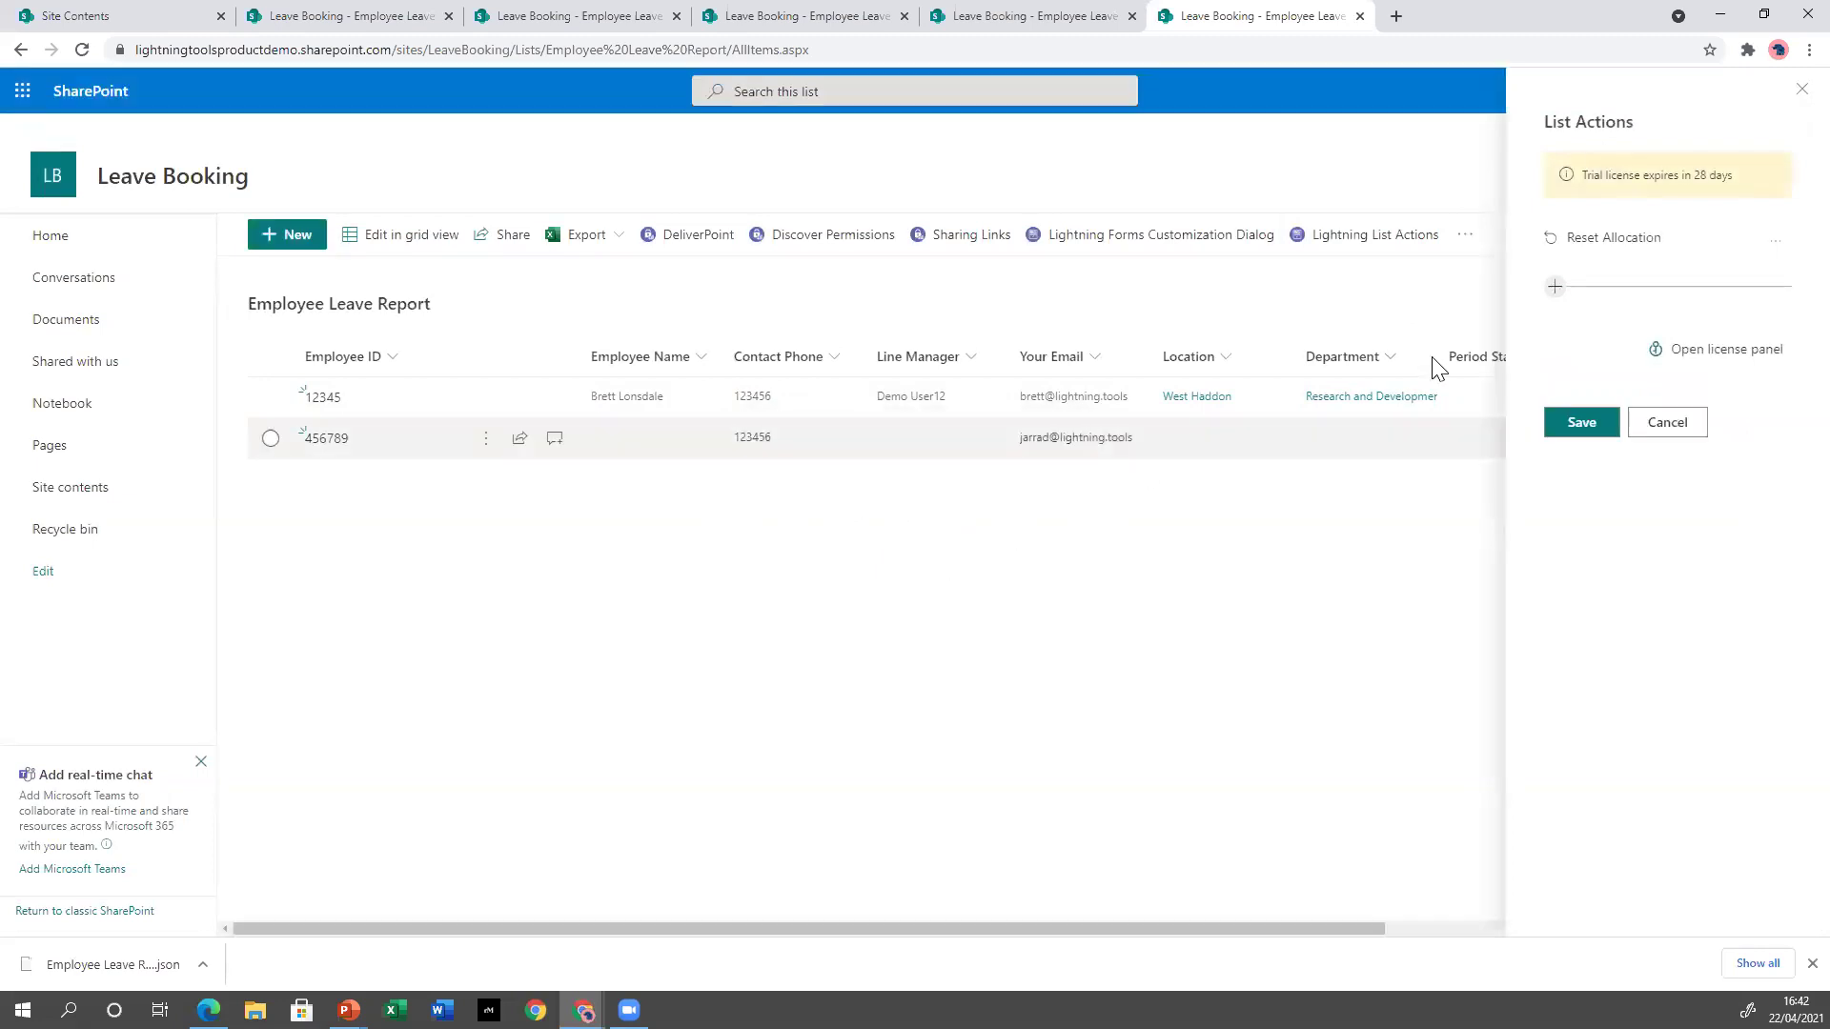
{"action": "left_click", "coordinate": [1777, 242]}
{"action": "left_click", "coordinate": [1683, 456]}
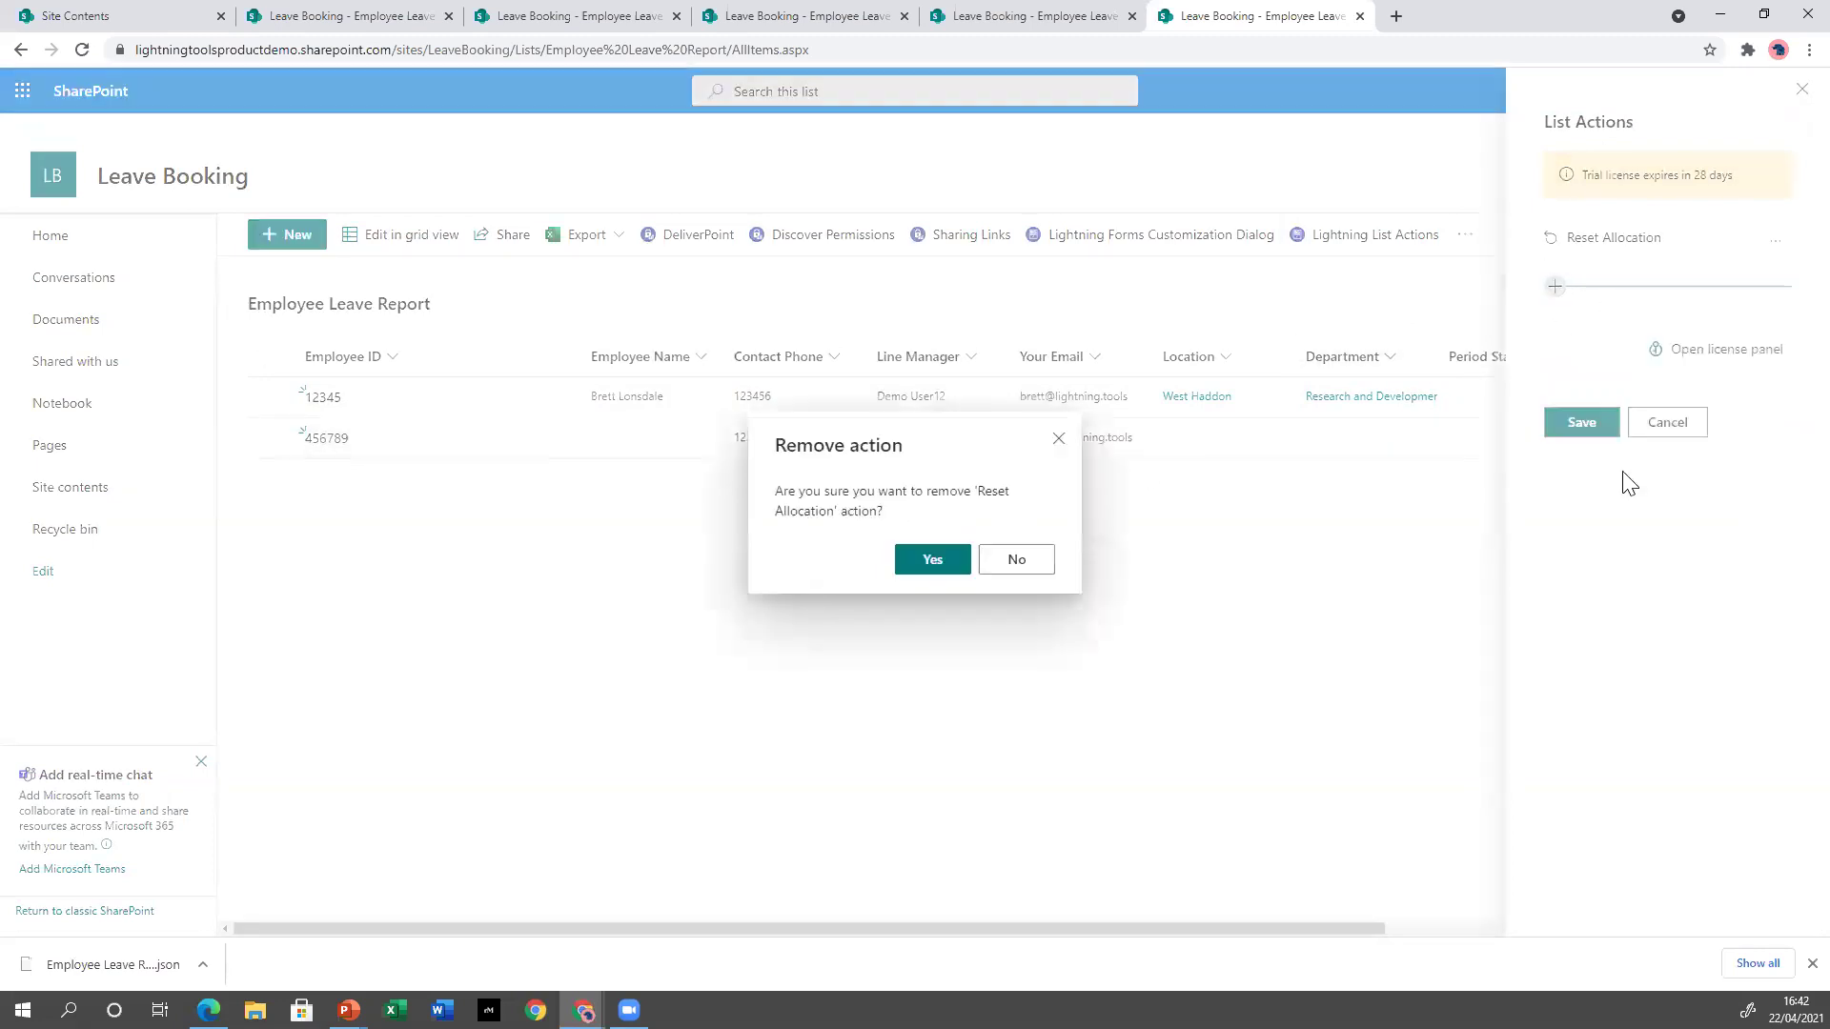
{"action": "left_click", "coordinate": [932, 562]}
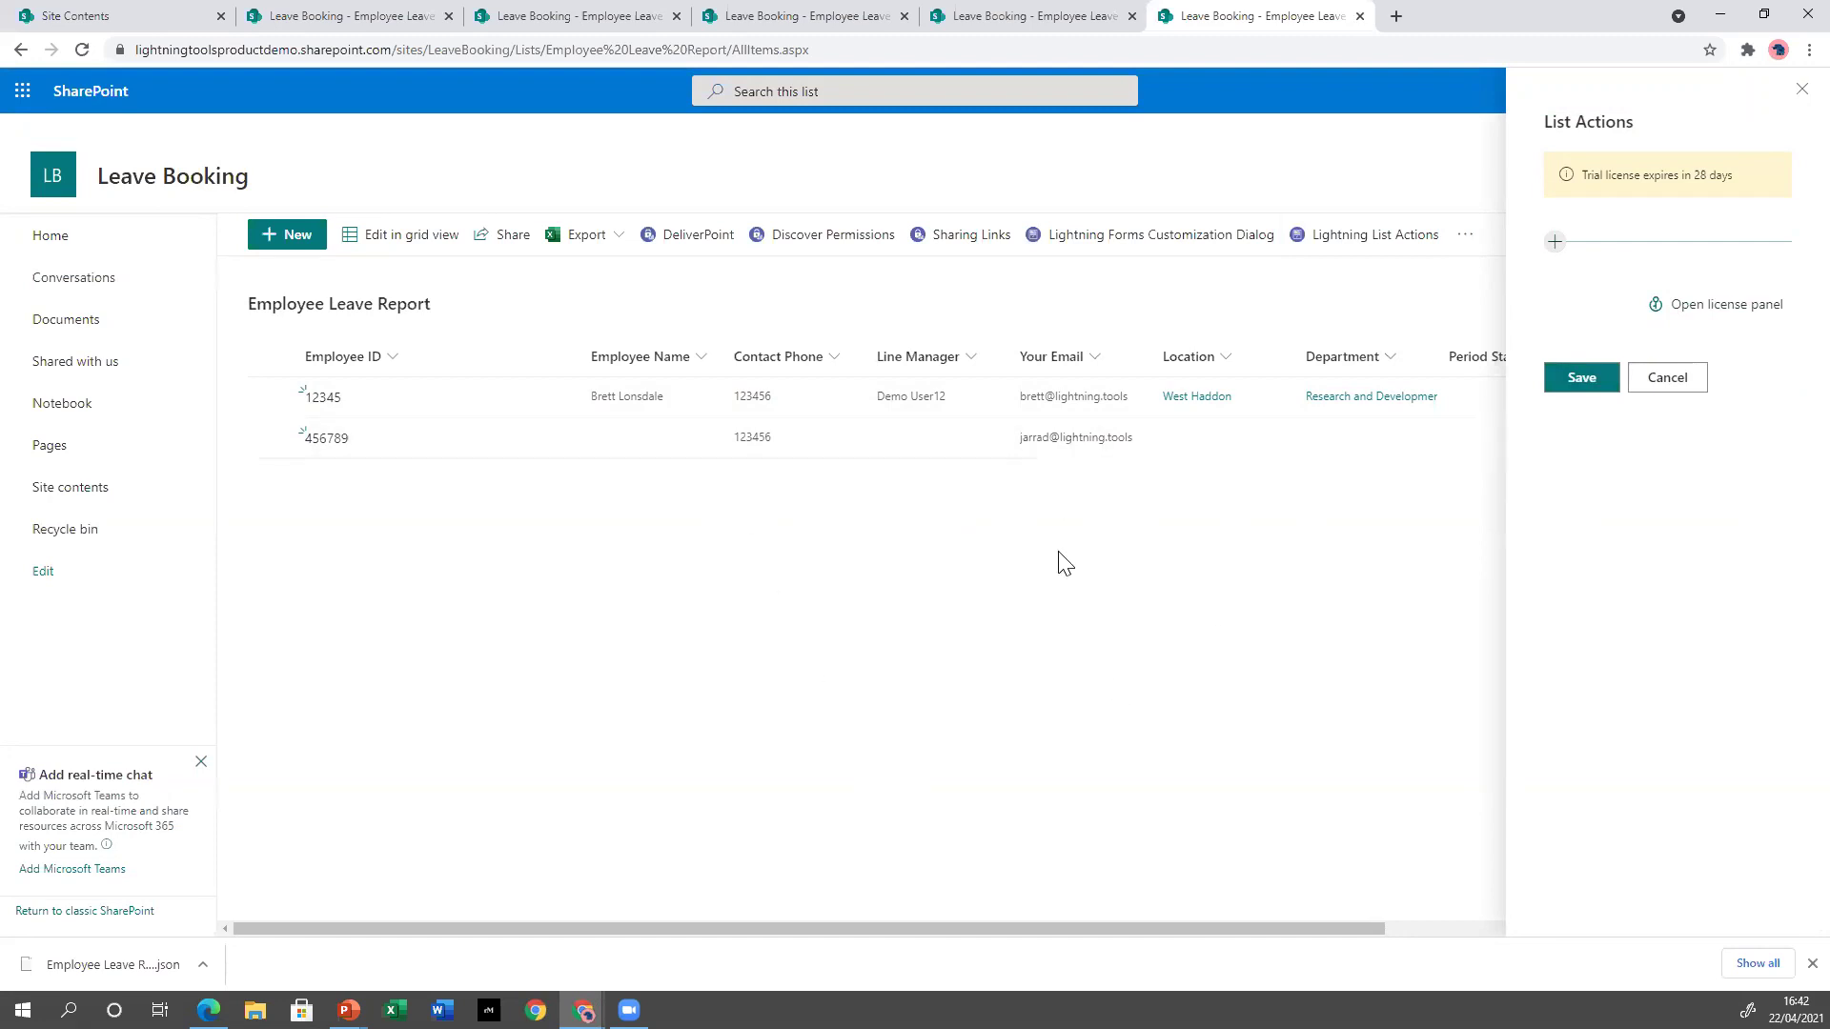
Add a 'Reset Allocation' list action with the reset icon that applies to selected items.
{"action": "left_click", "coordinate": [1556, 243]}
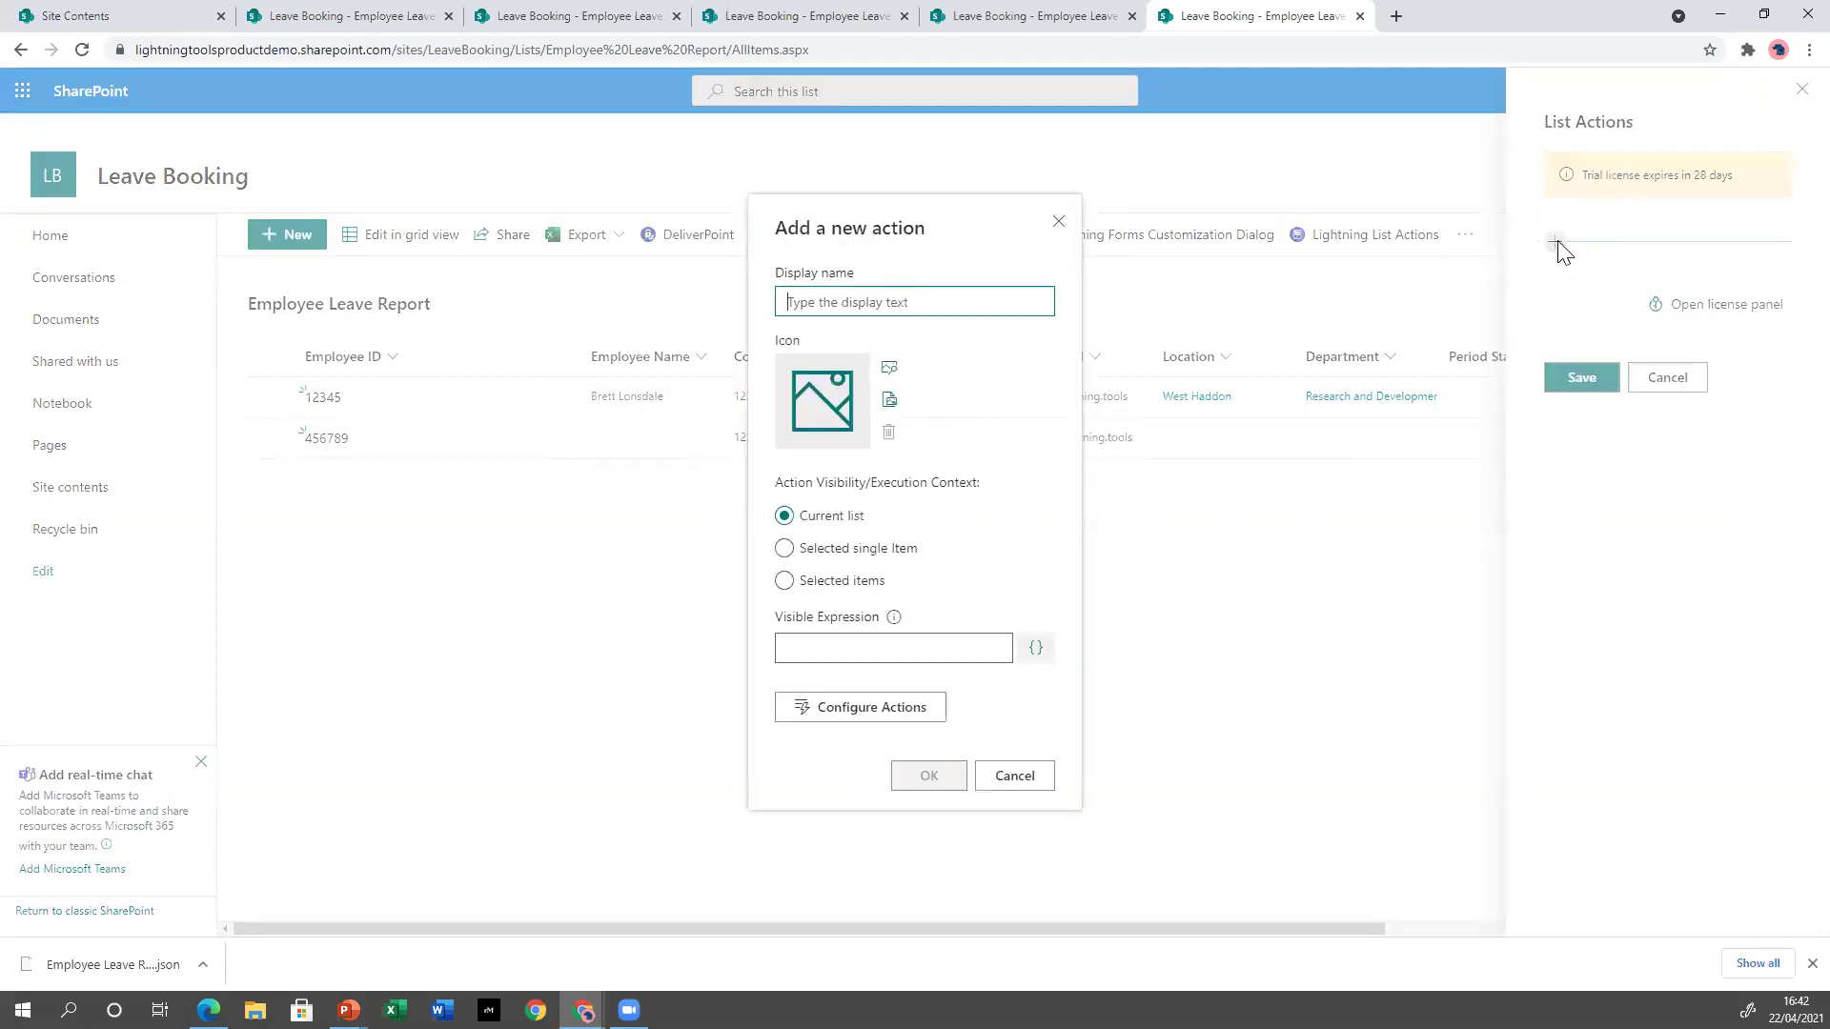
{"action": "left_click", "coordinate": [852, 311]}
{"action": "type", "text": "Reset Allocation"}
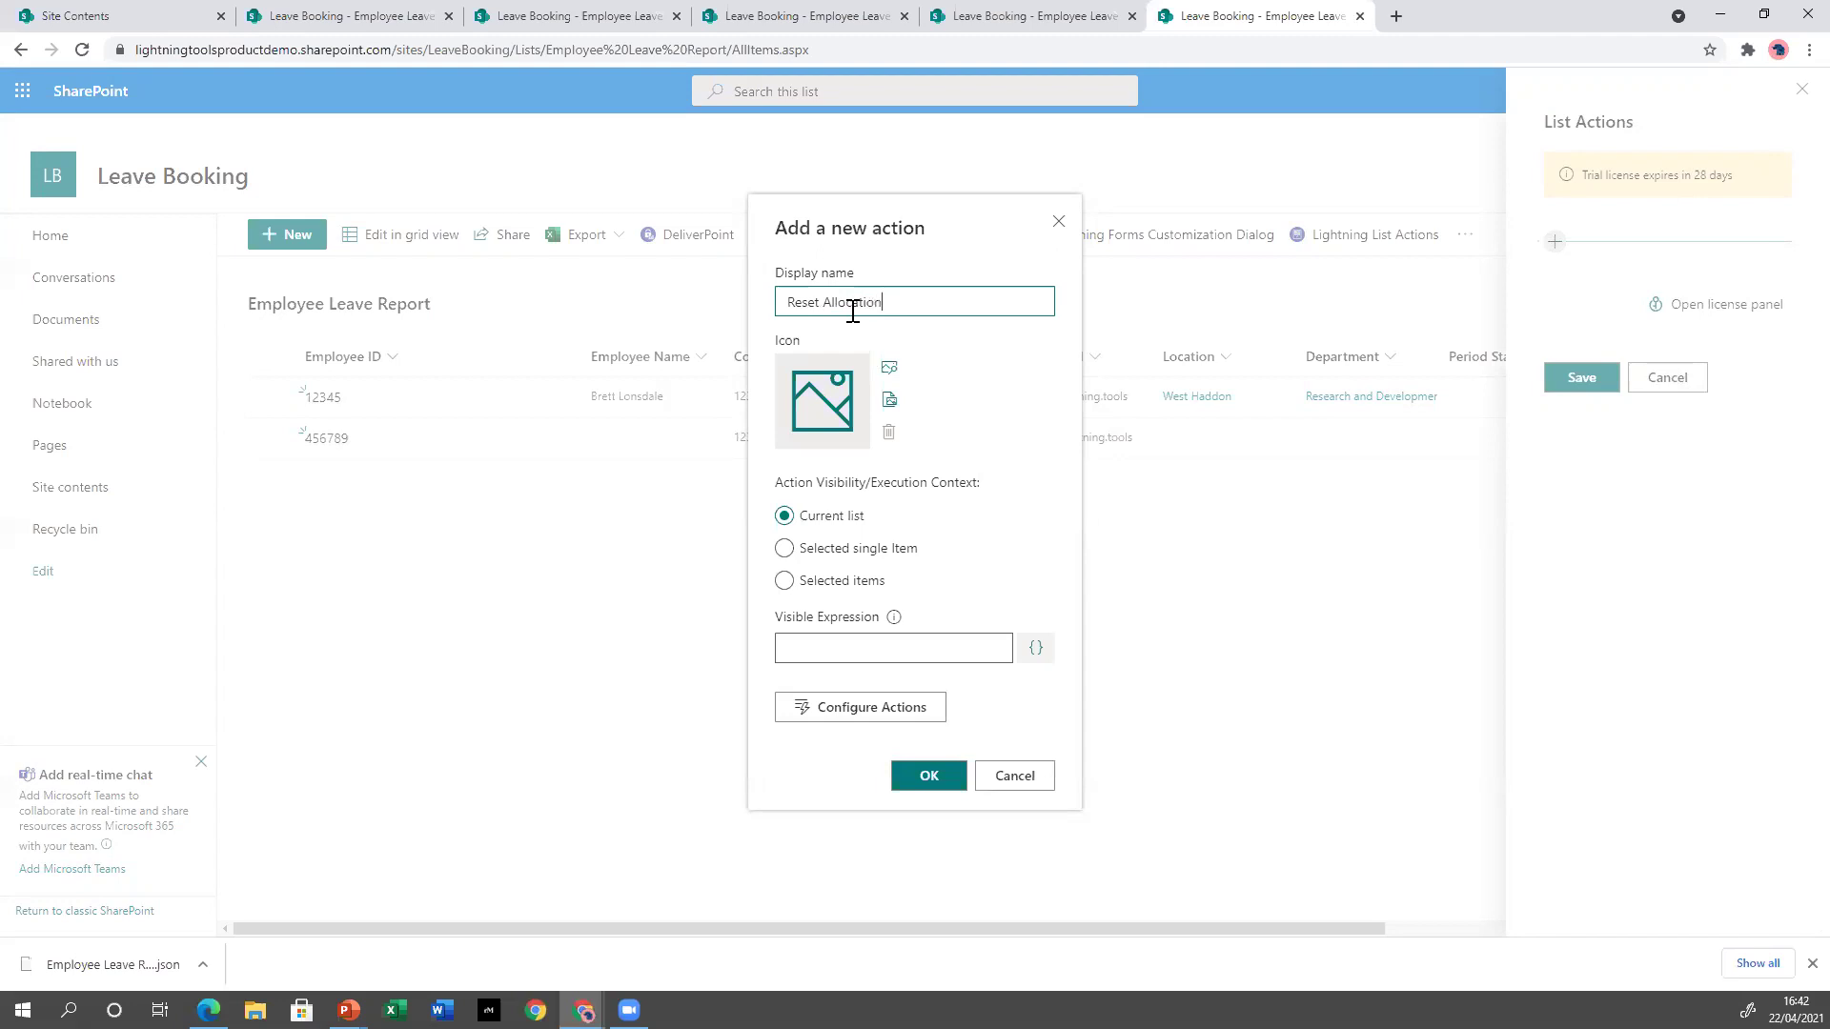
{"action": "left_click", "coordinate": [890, 372]}
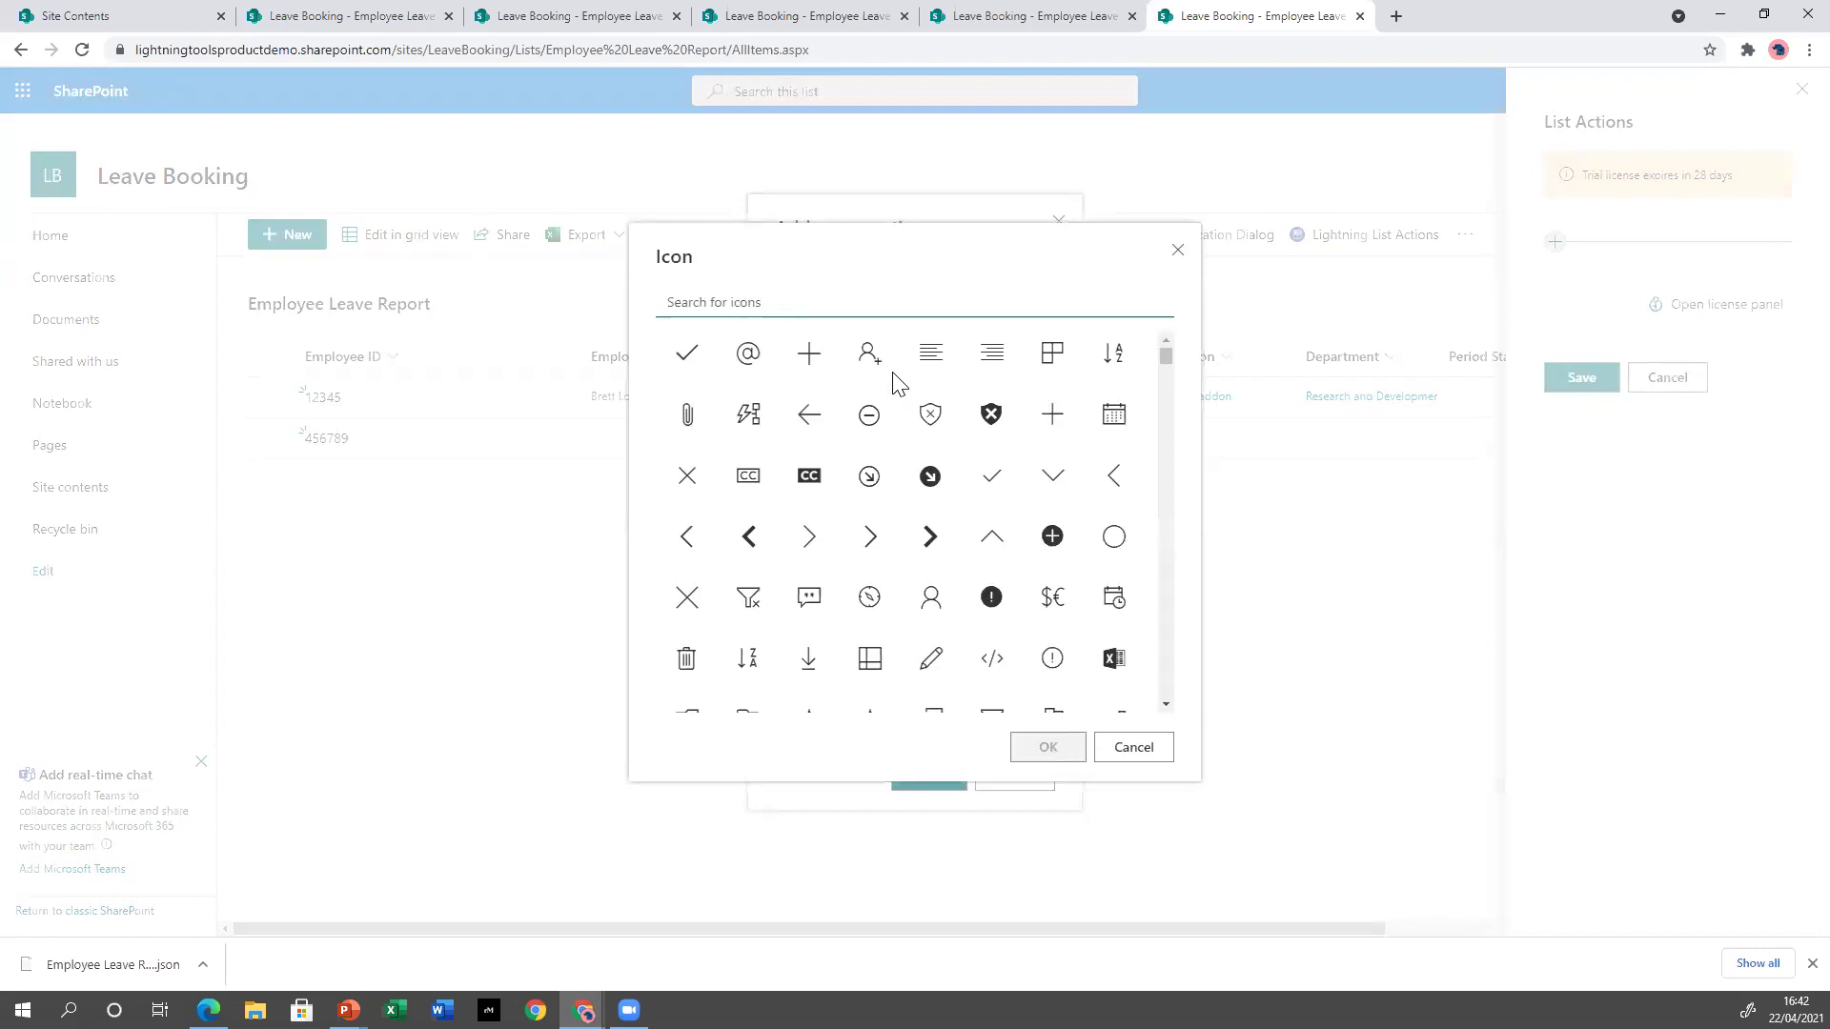
{"action": "type", "text": "reset"}
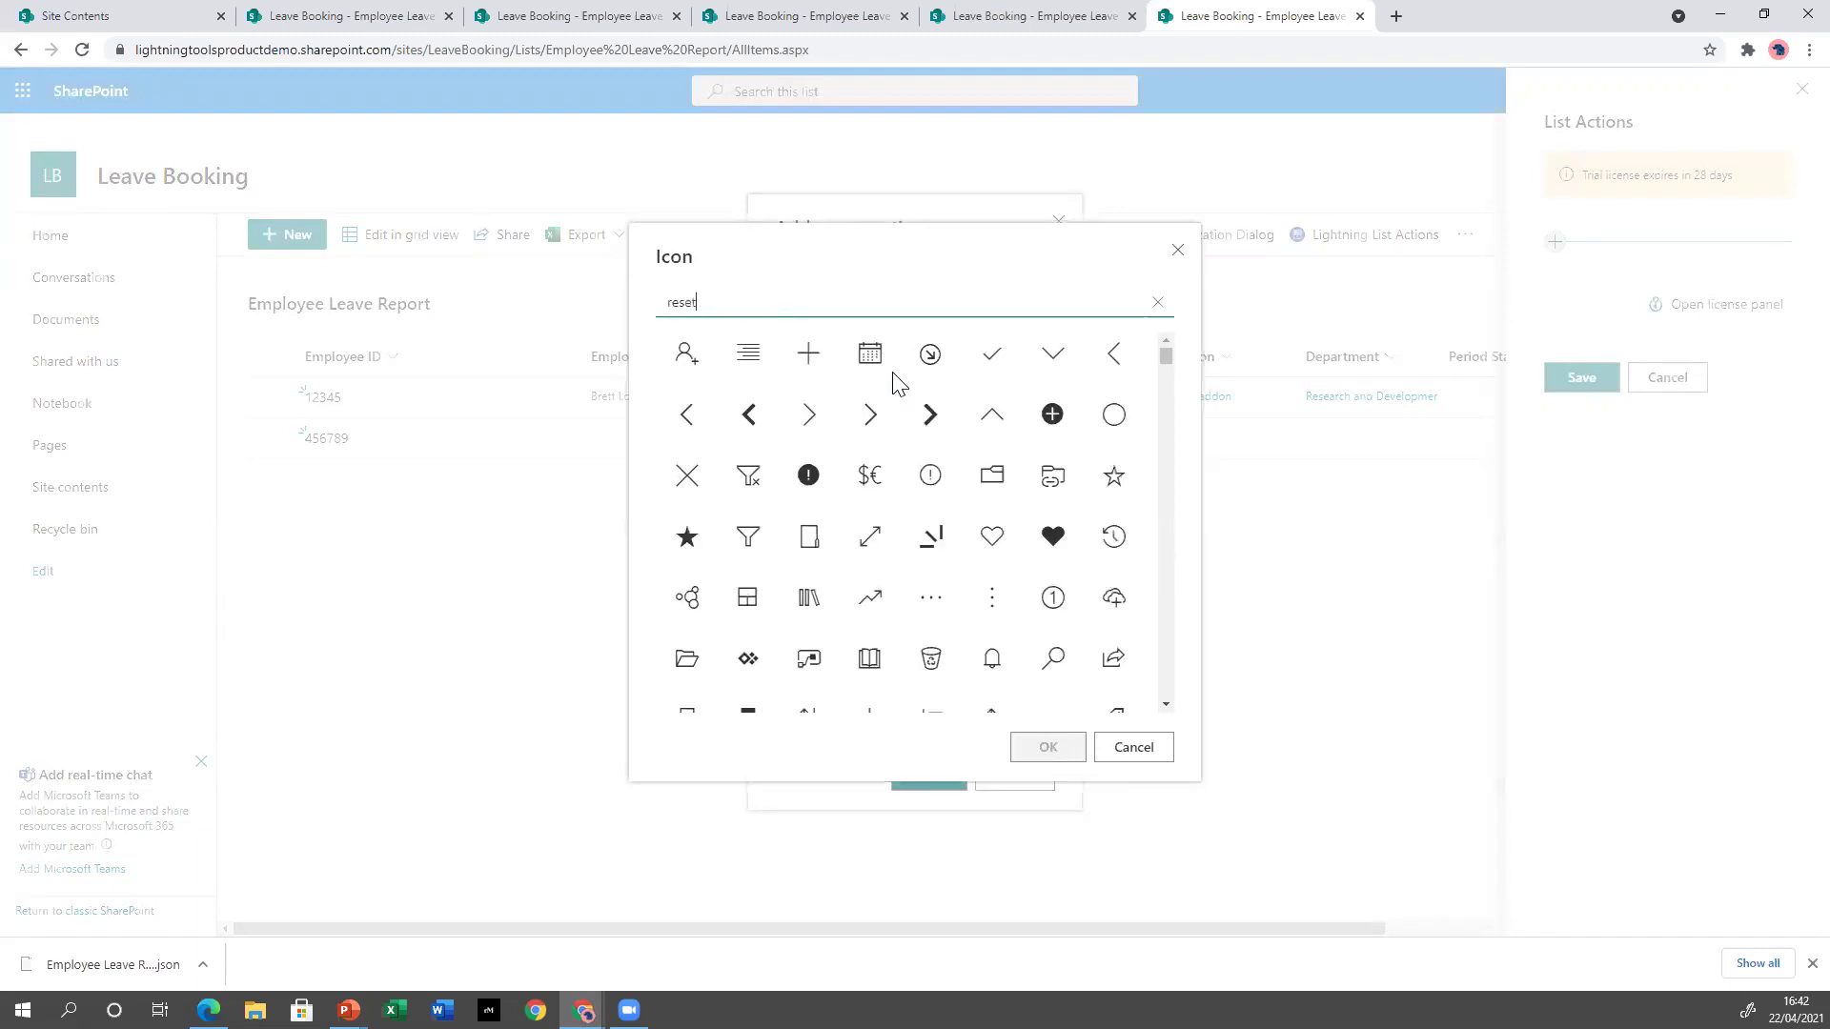
{"action": "left_click", "coordinate": [687, 355]}
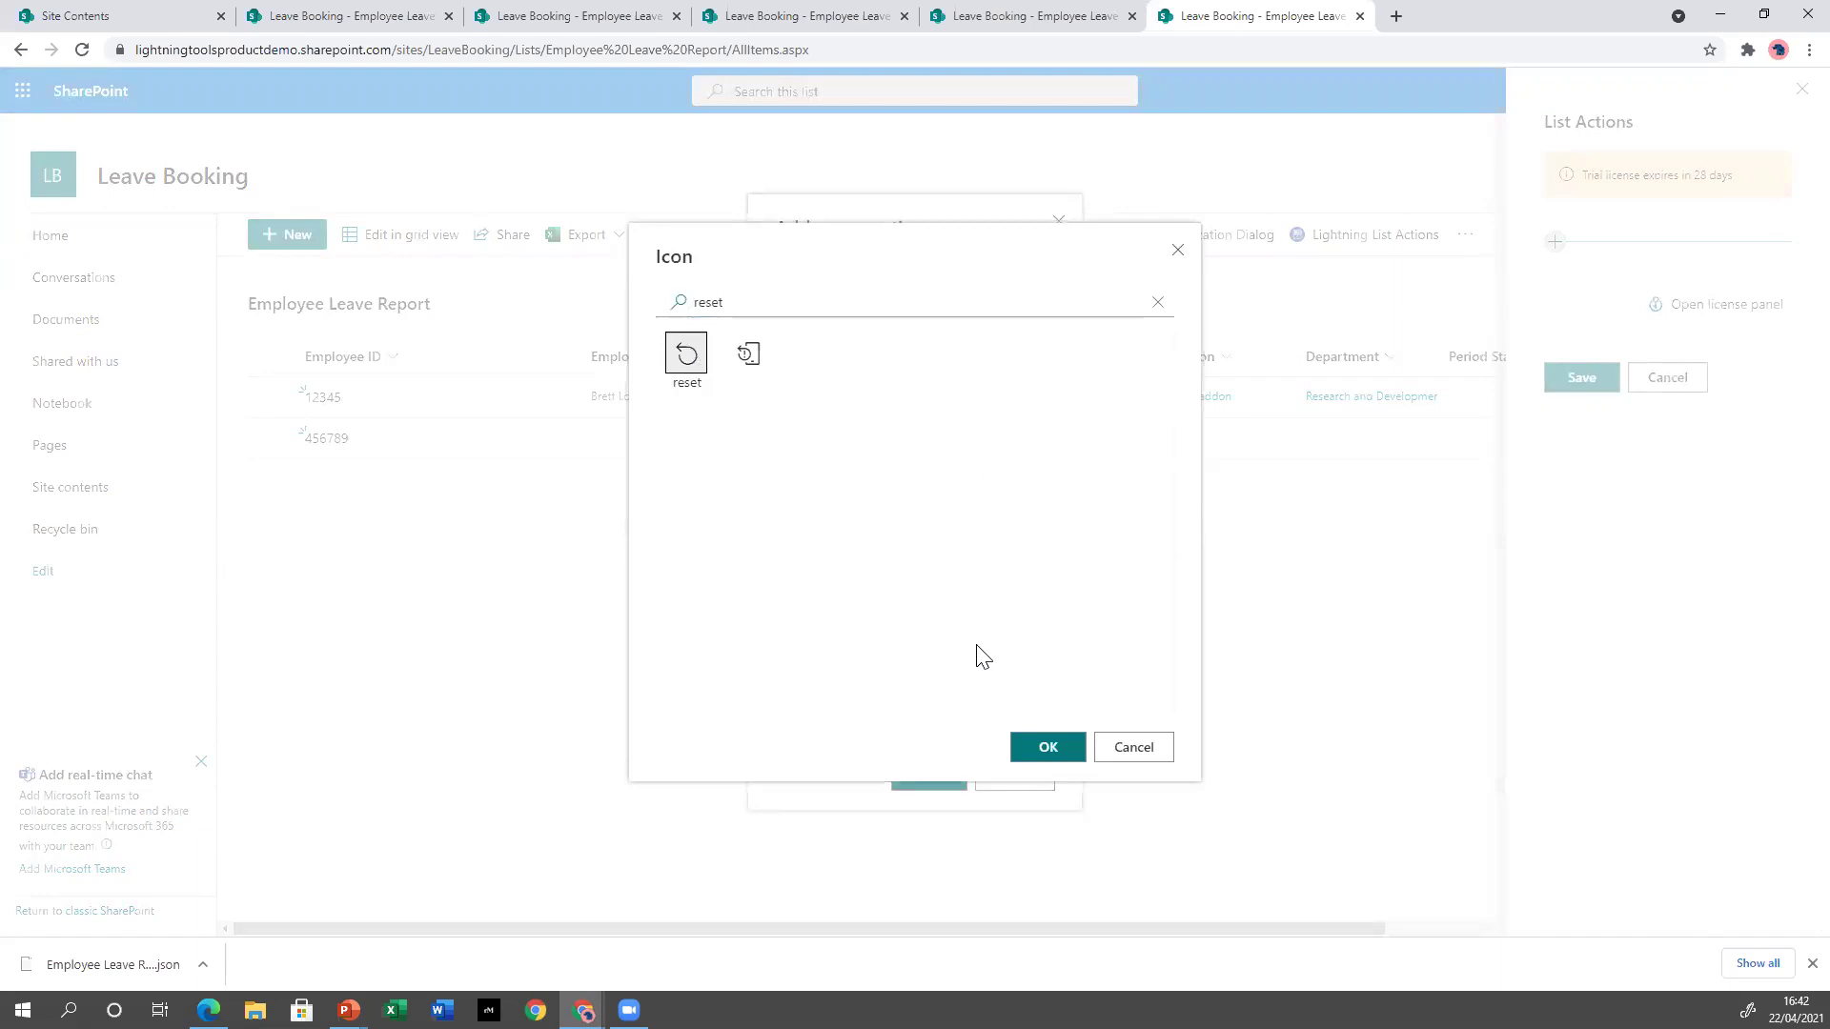
{"action": "left_click", "coordinate": [1048, 749]}
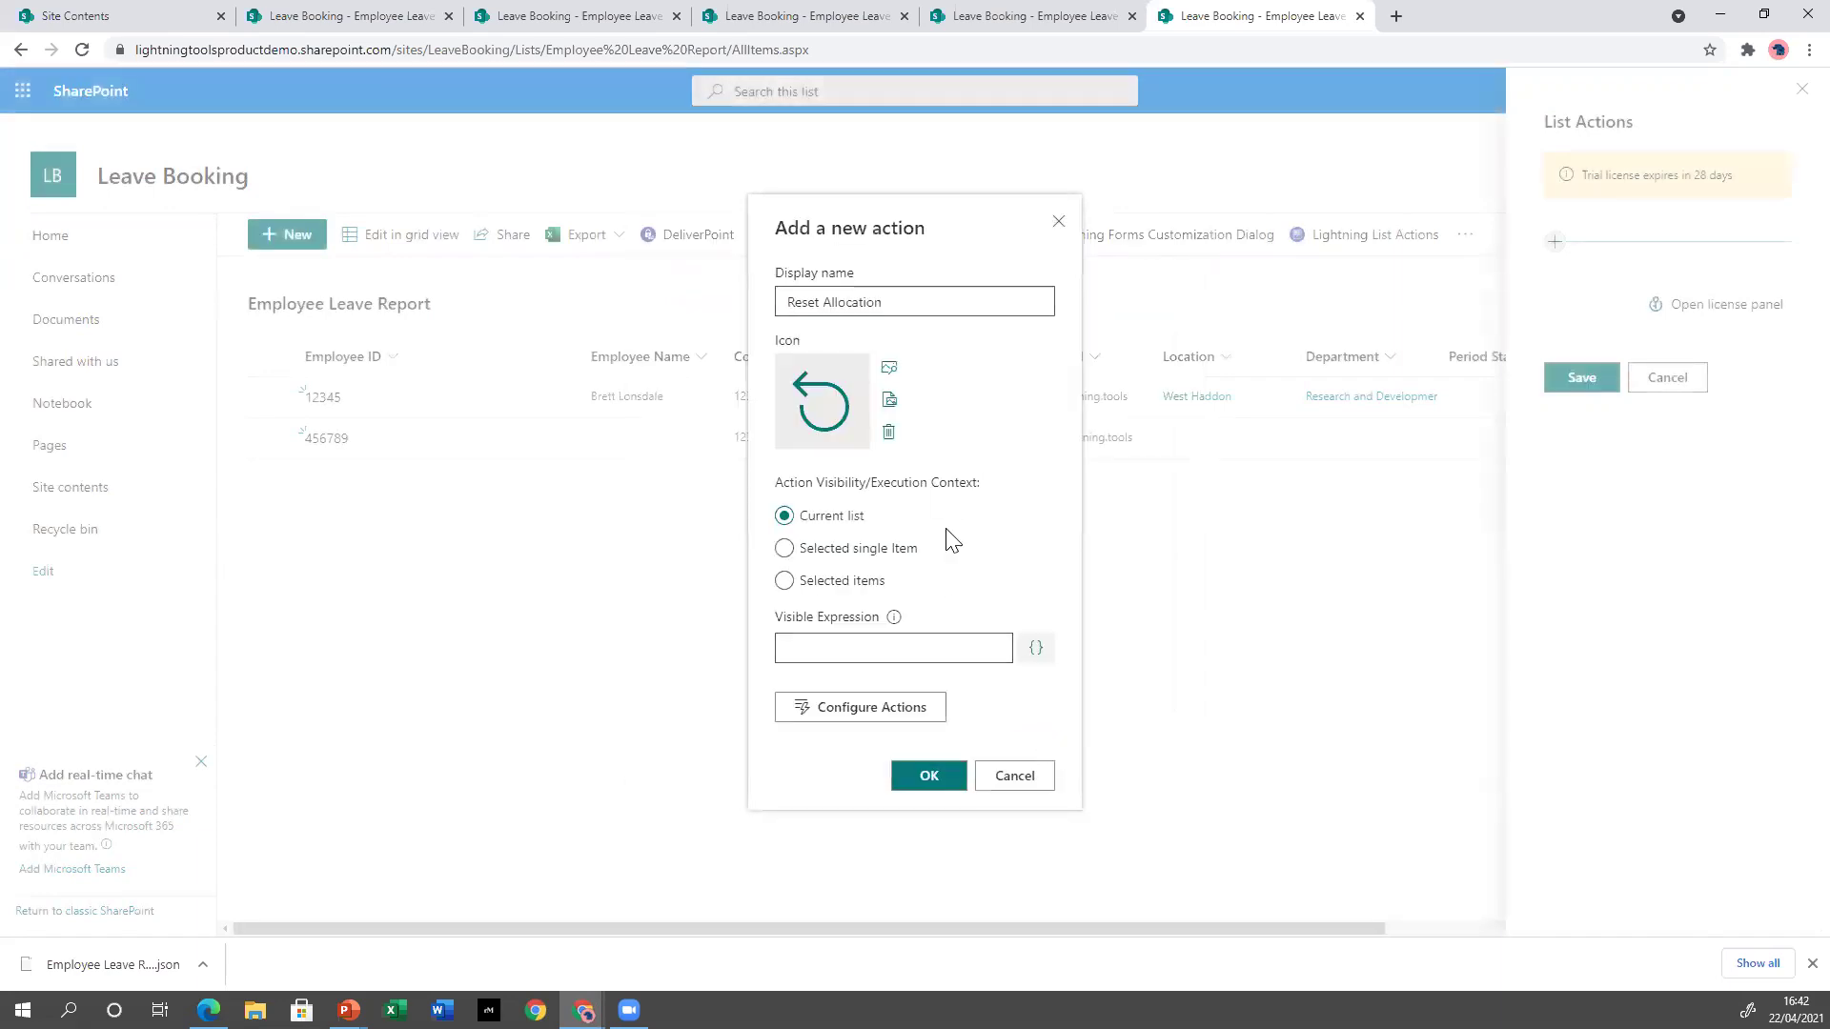
{"action": "left_click", "coordinate": [869, 581]}
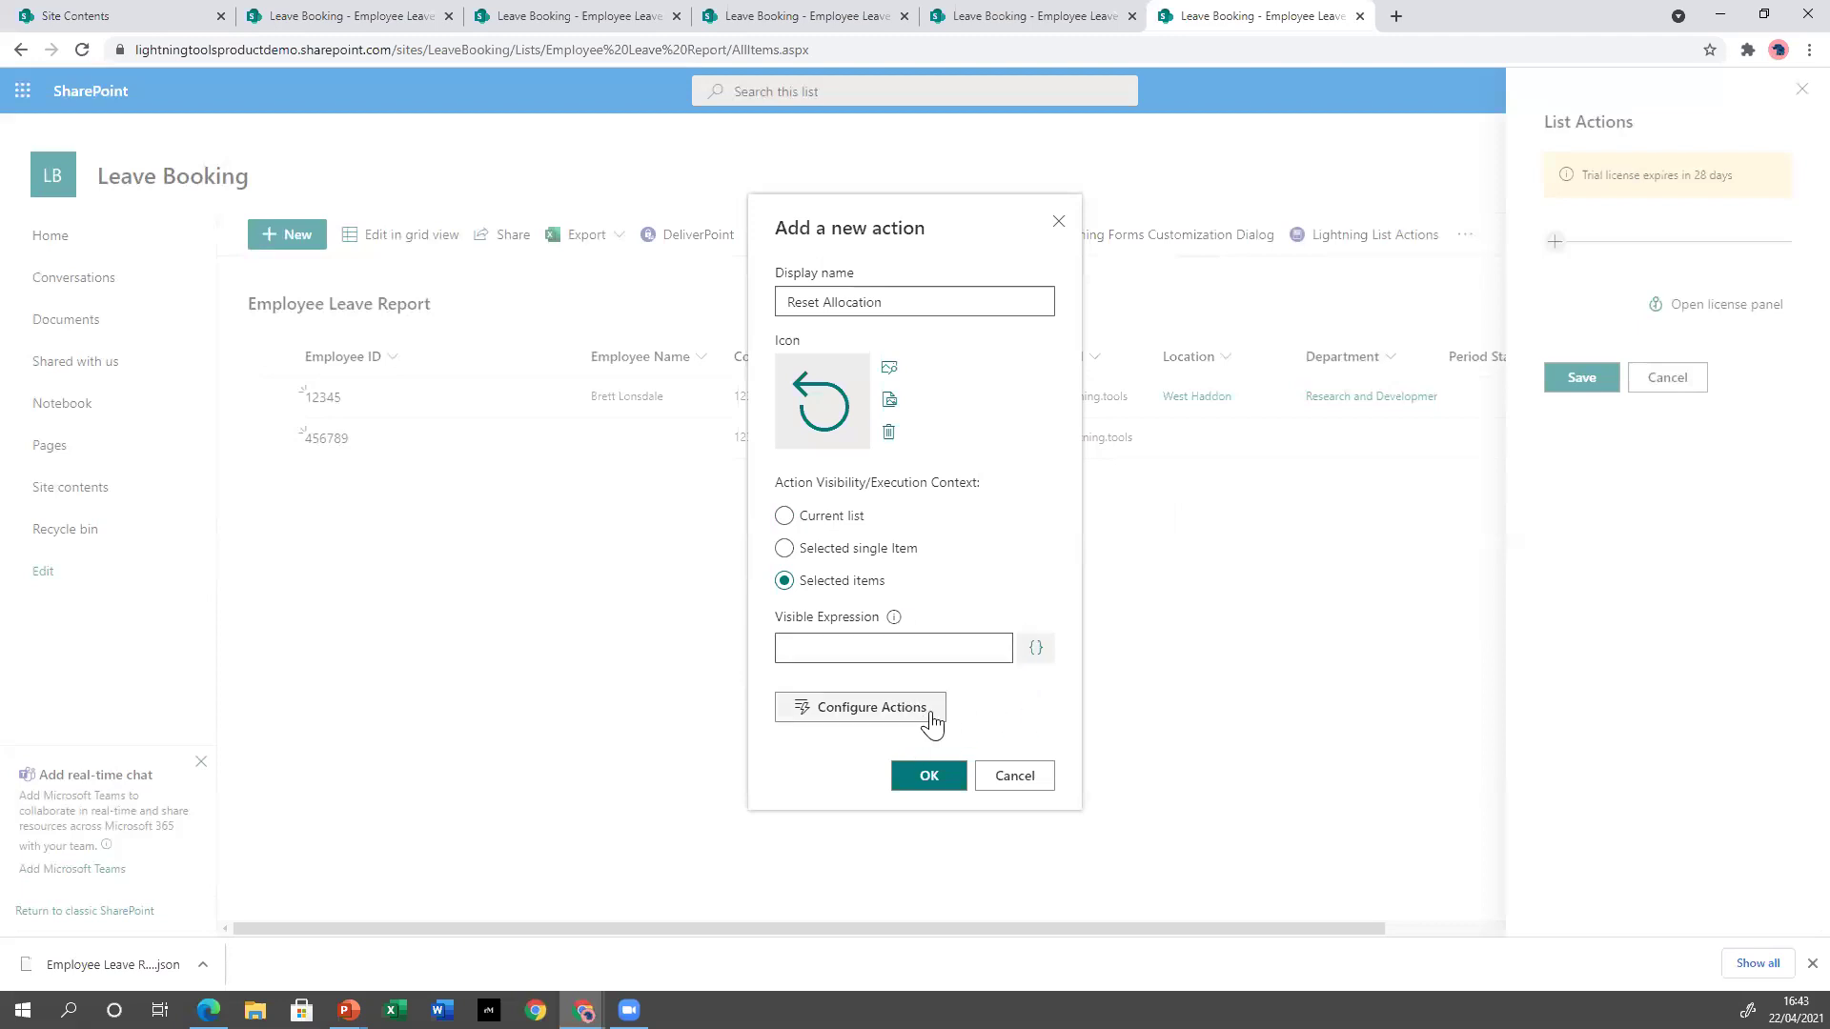
{"action": "left_click", "coordinate": [837, 713]}
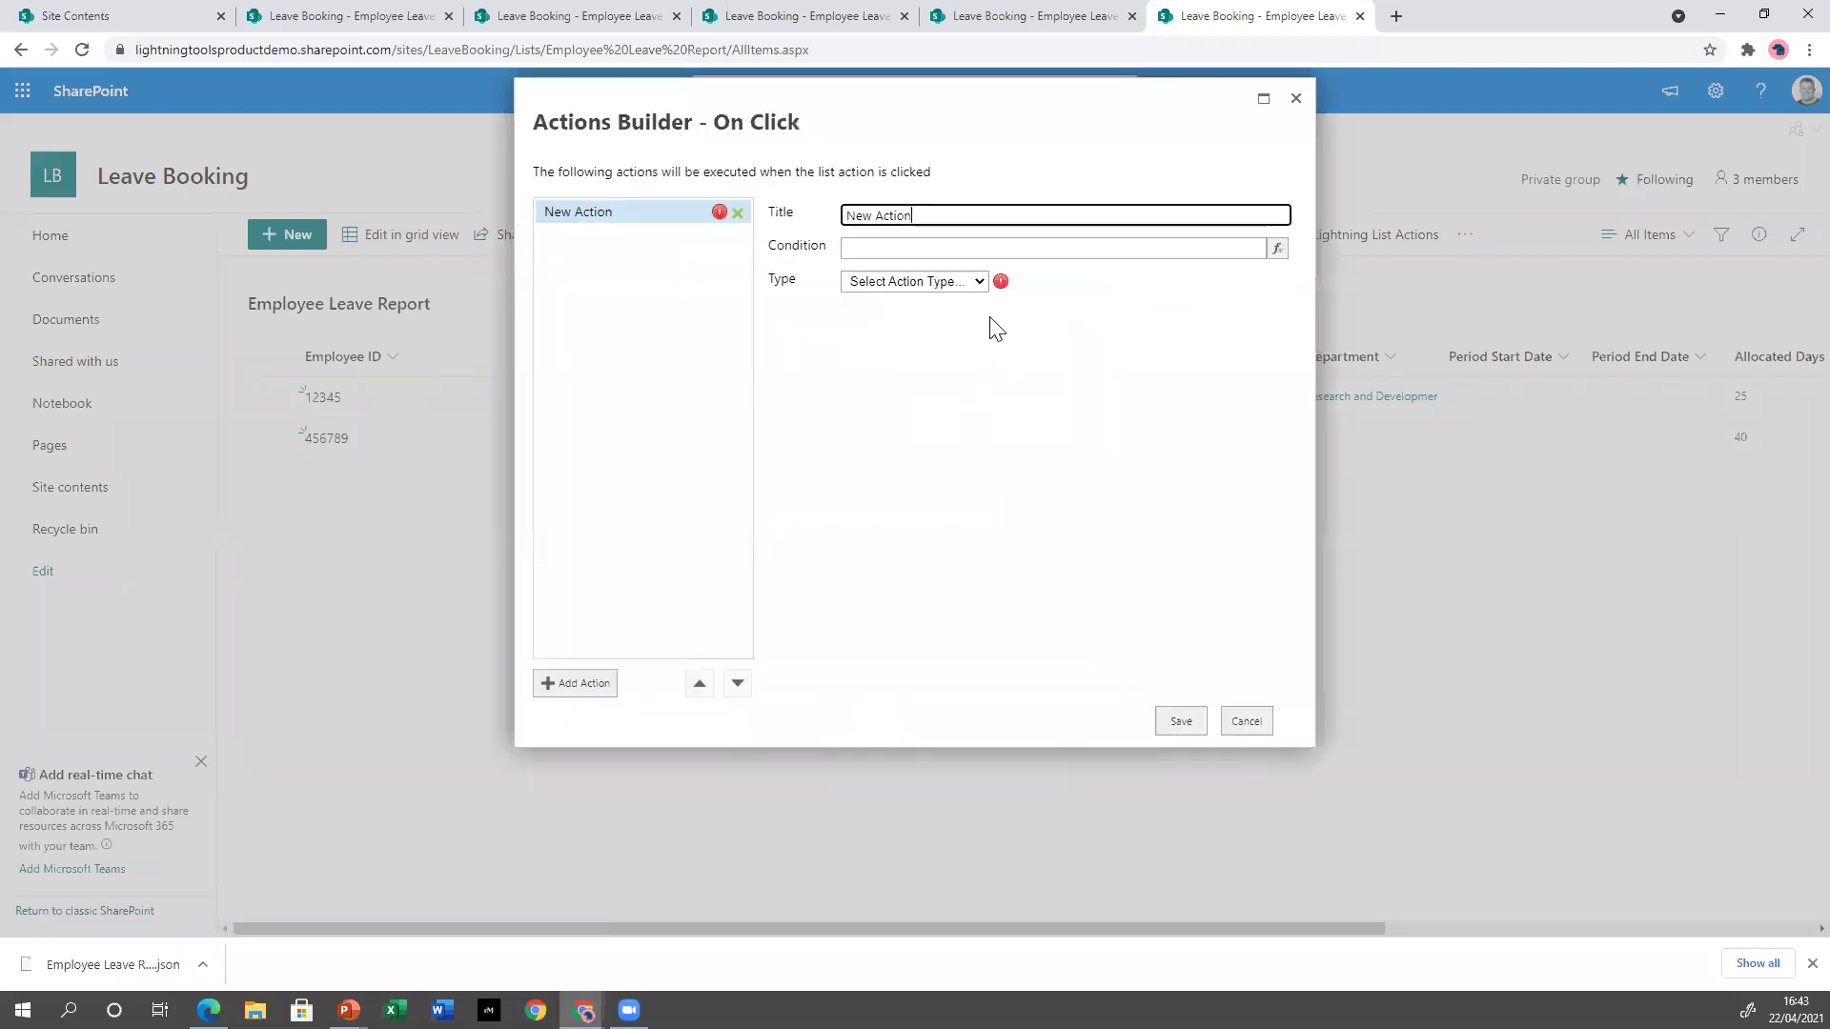
Make the action an Update List Item step targeting the Leave Request list on the current site.
{"action": "left_click", "coordinate": [949, 282]}
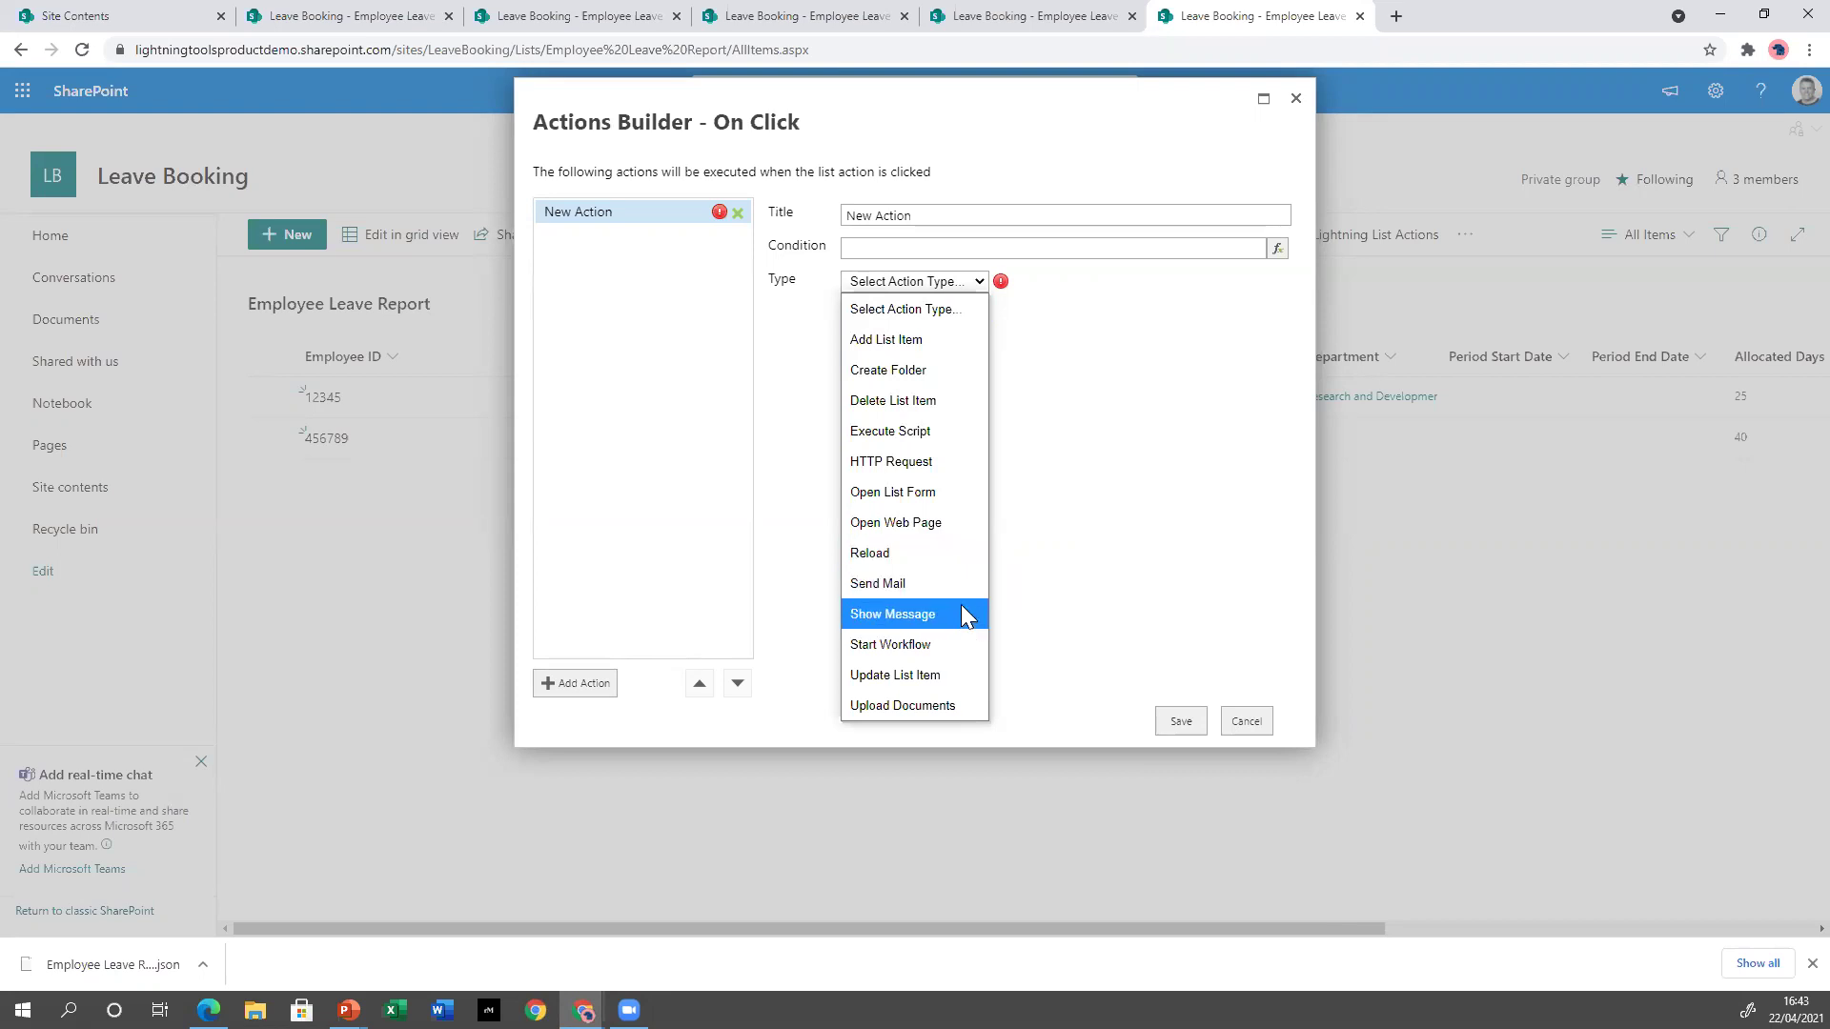
{"action": "left_click", "coordinate": [955, 675]}
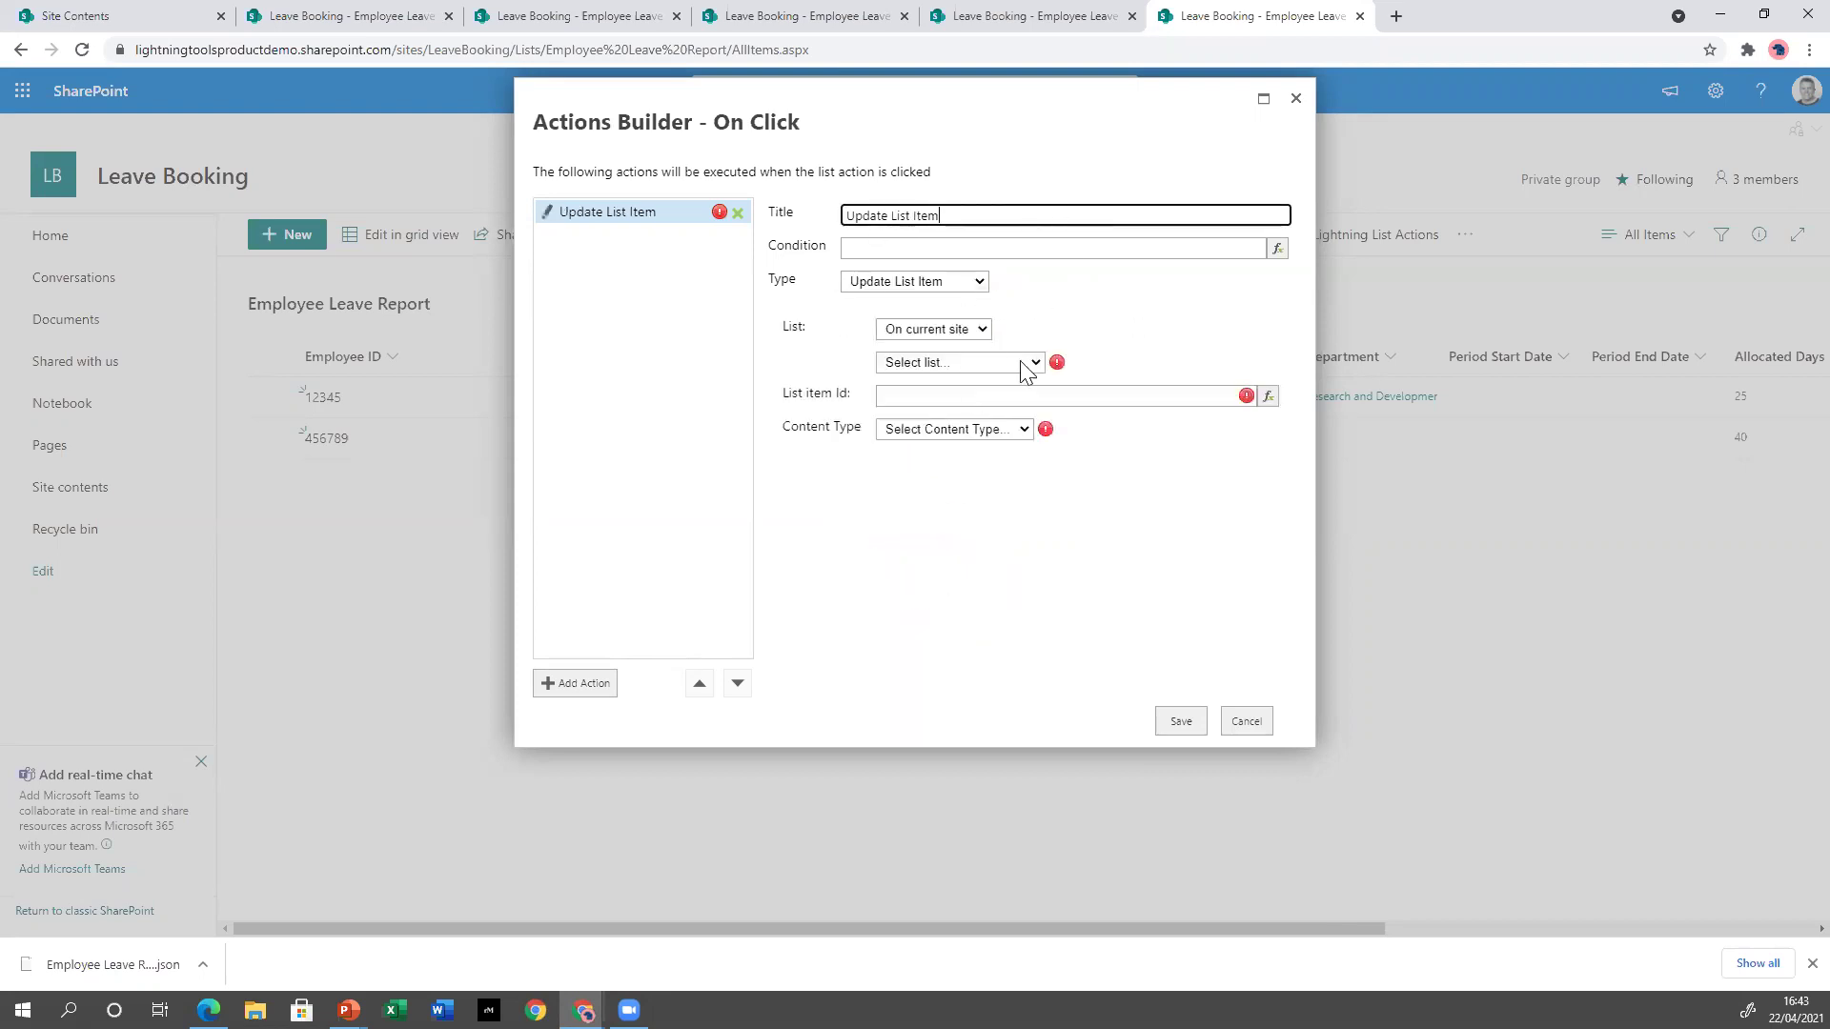
{"action": "left_click", "coordinate": [967, 334]}
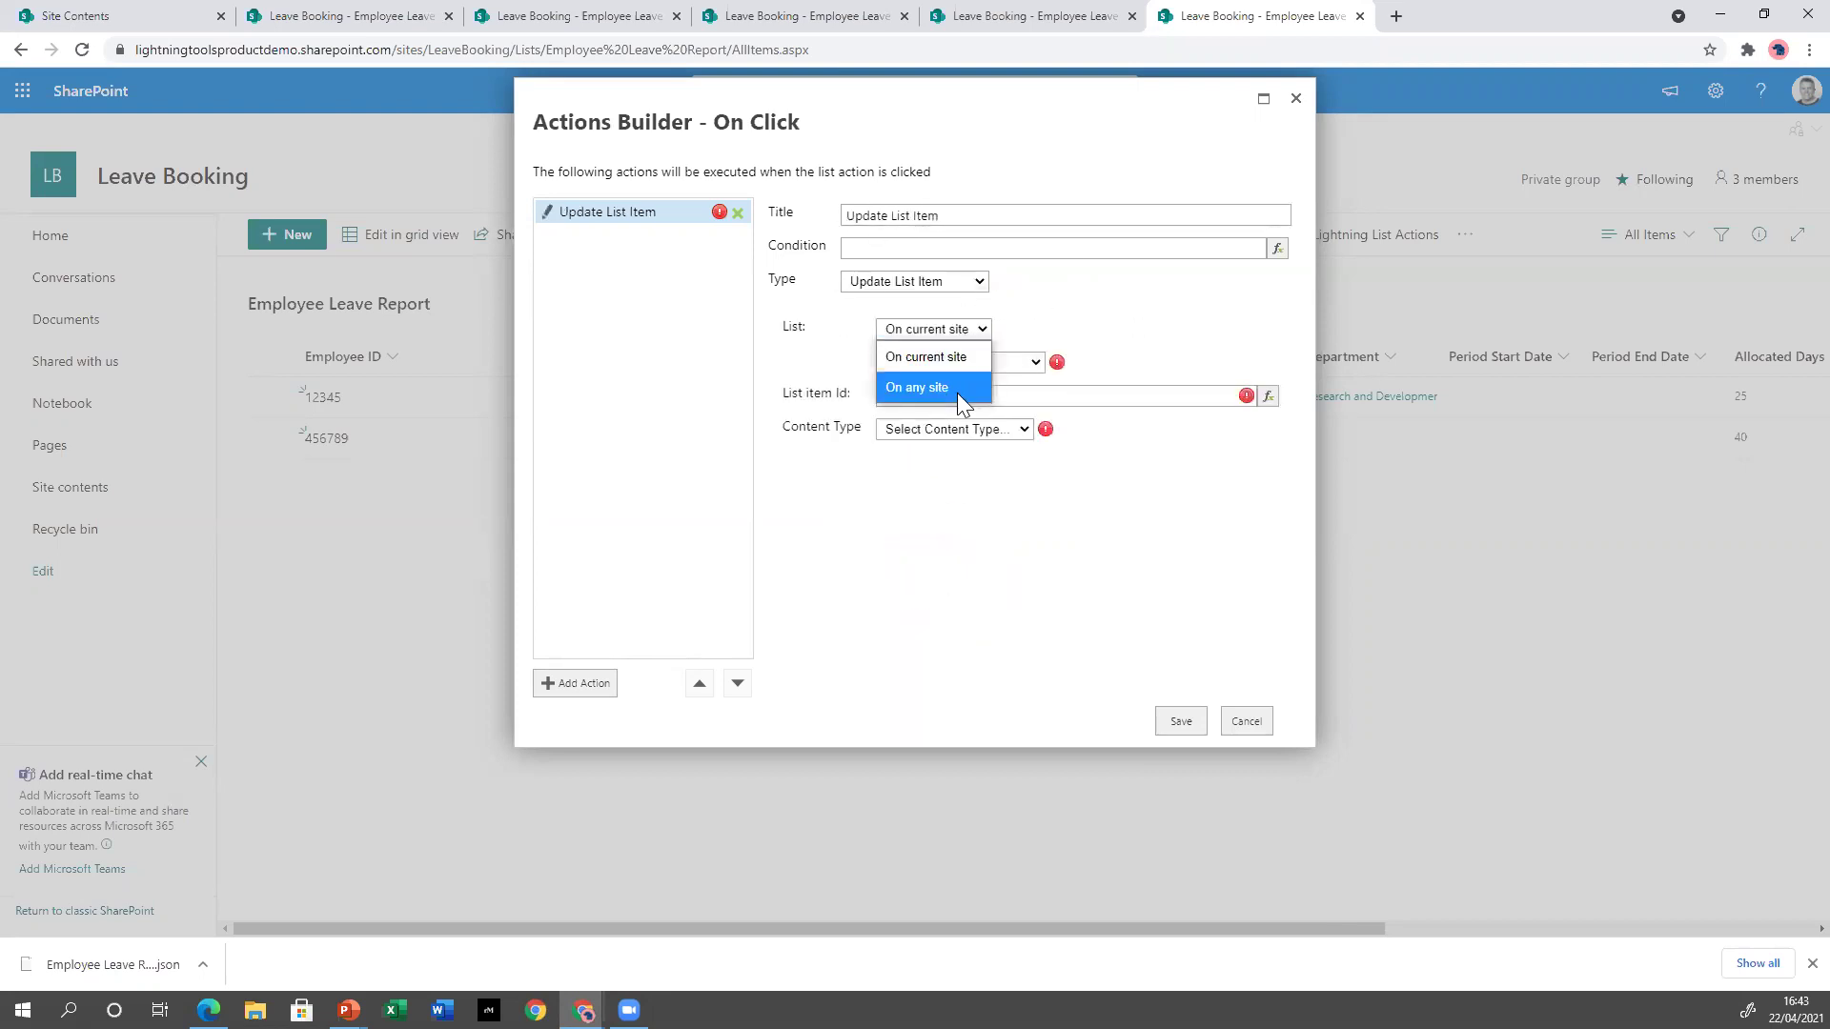
{"action": "left_click", "coordinate": [951, 356]}
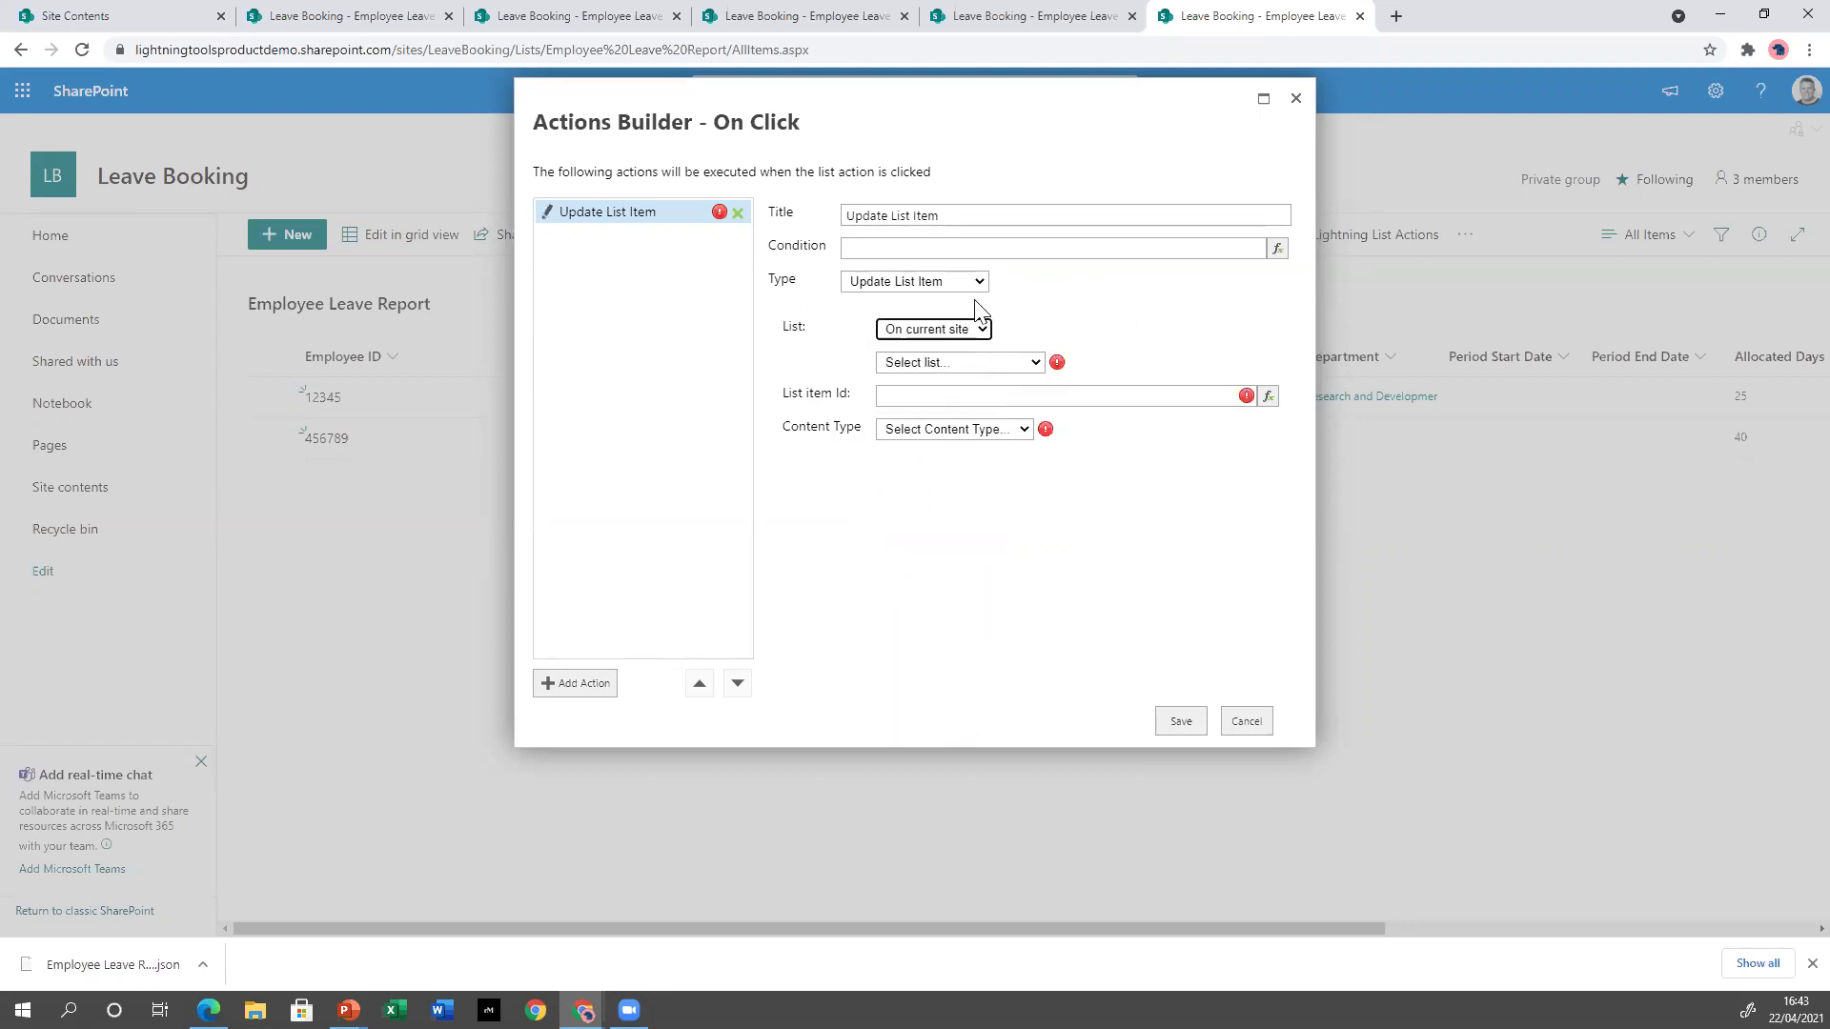
{"action": "left_click", "coordinate": [995, 368]}
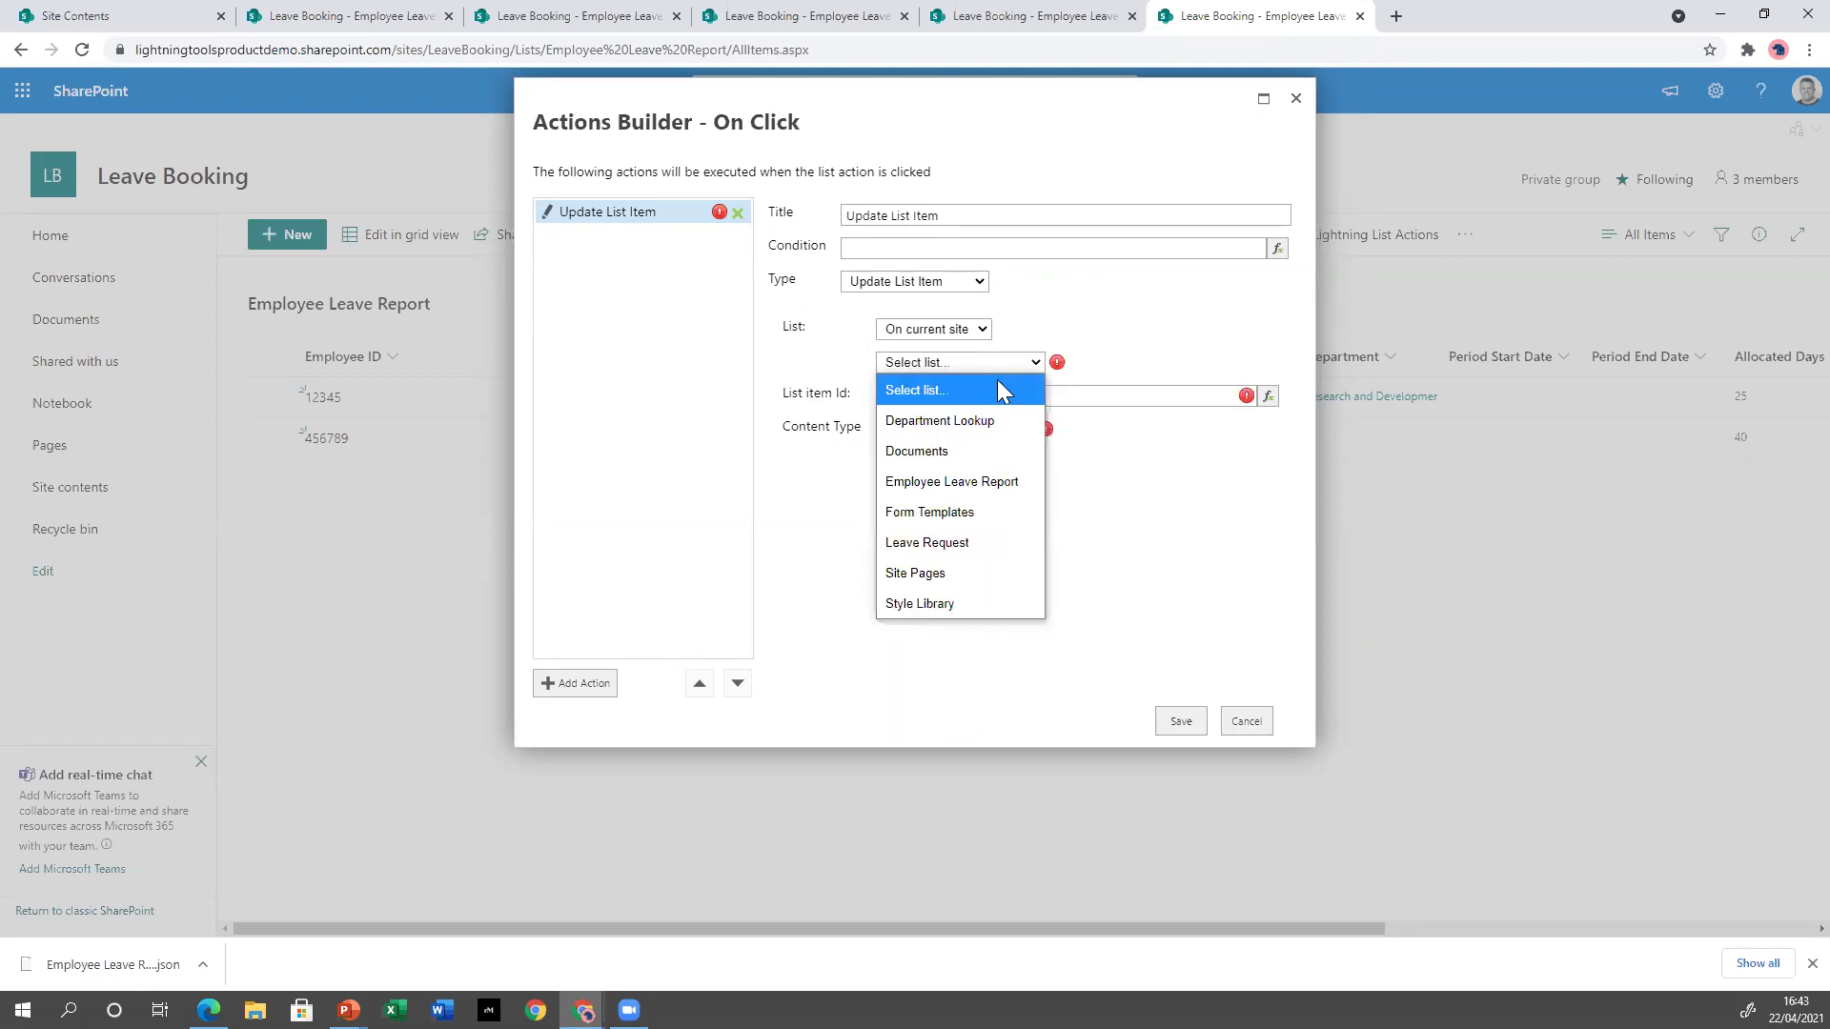
{"action": "left_click", "coordinate": [964, 542]}
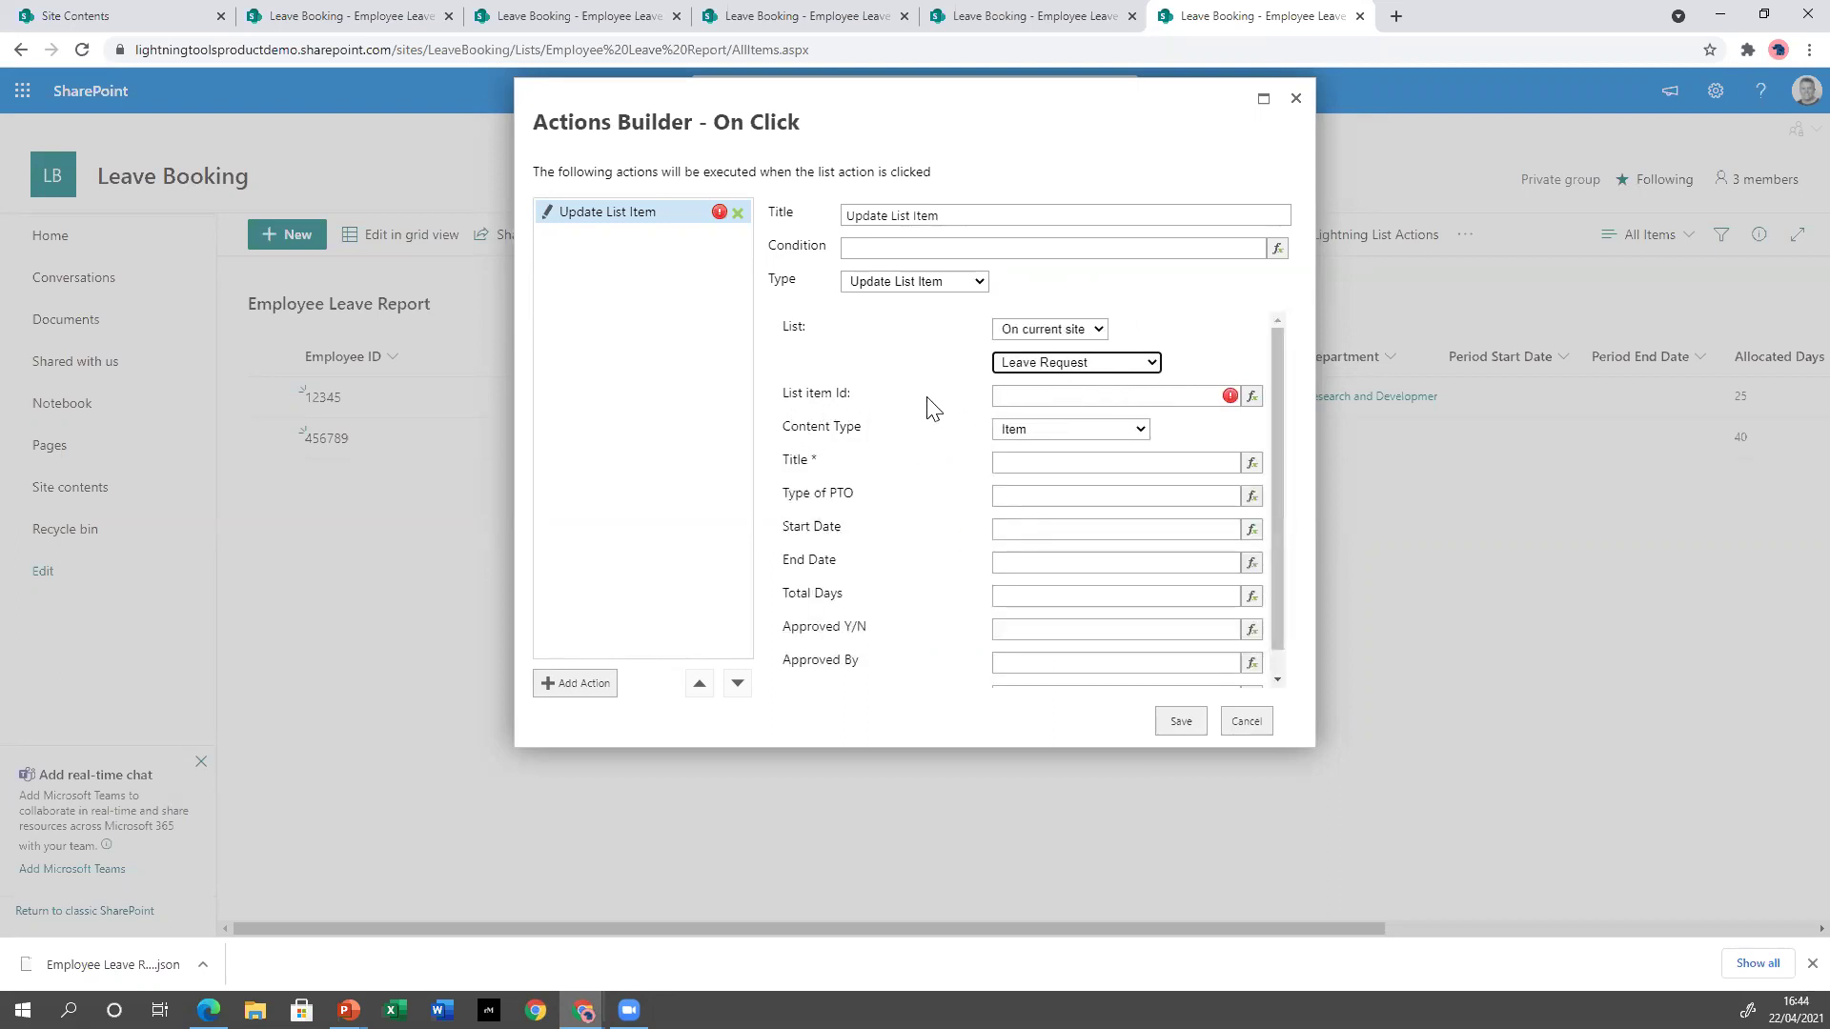
Set the List item Id to an expression using the item's ID field.
{"action": "left_click", "coordinate": [1251, 399]}
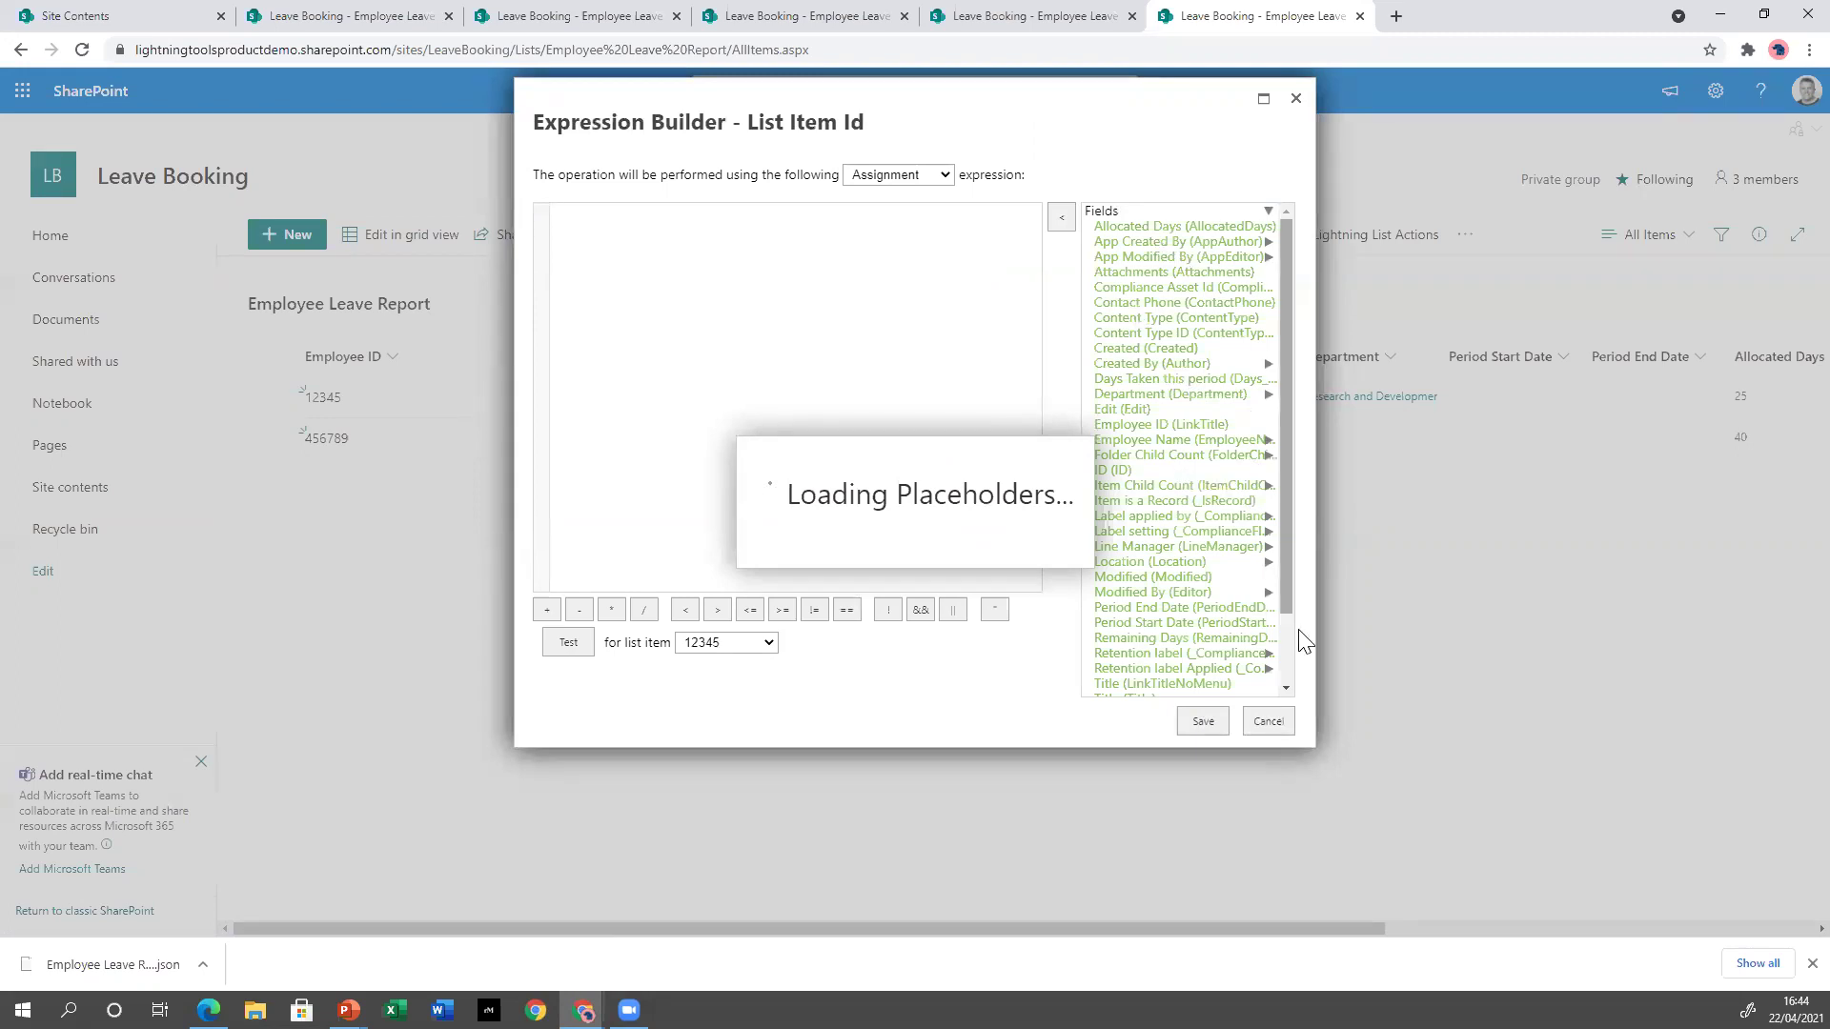
{"action": "left_click", "coordinate": [1271, 722]}
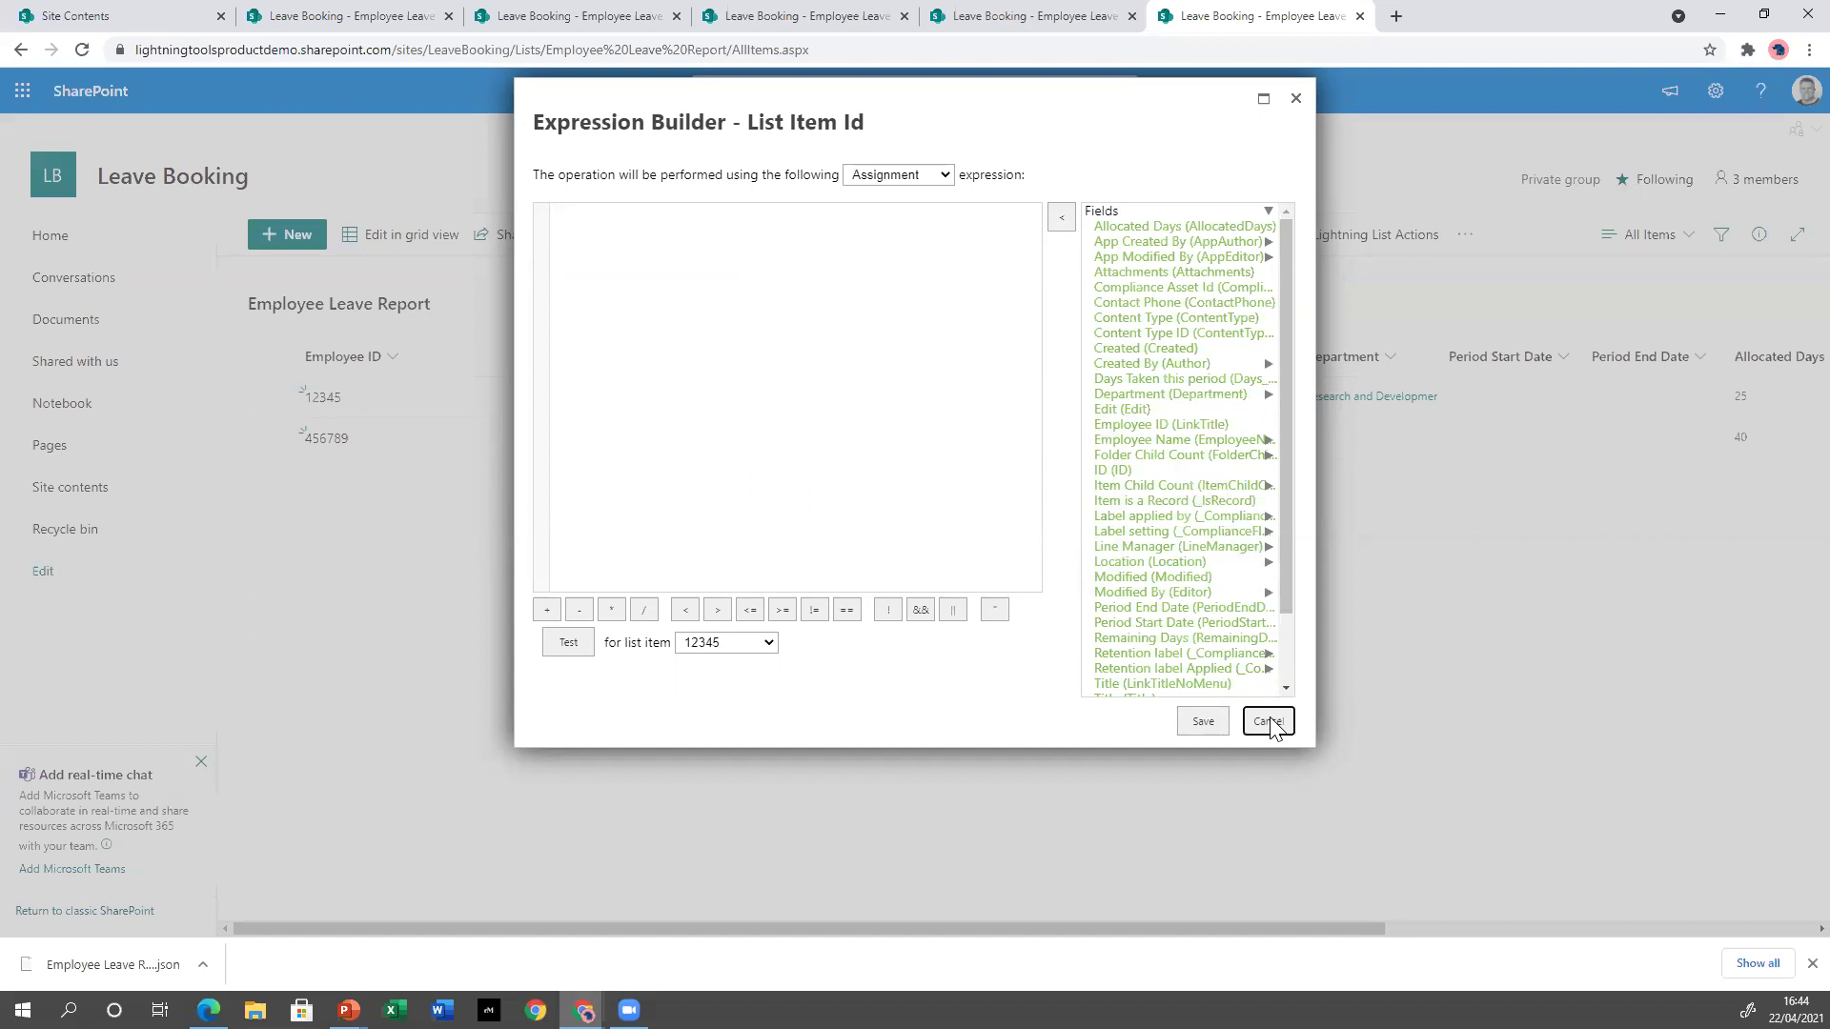
{"action": "left_click", "coordinate": [1122, 465]}
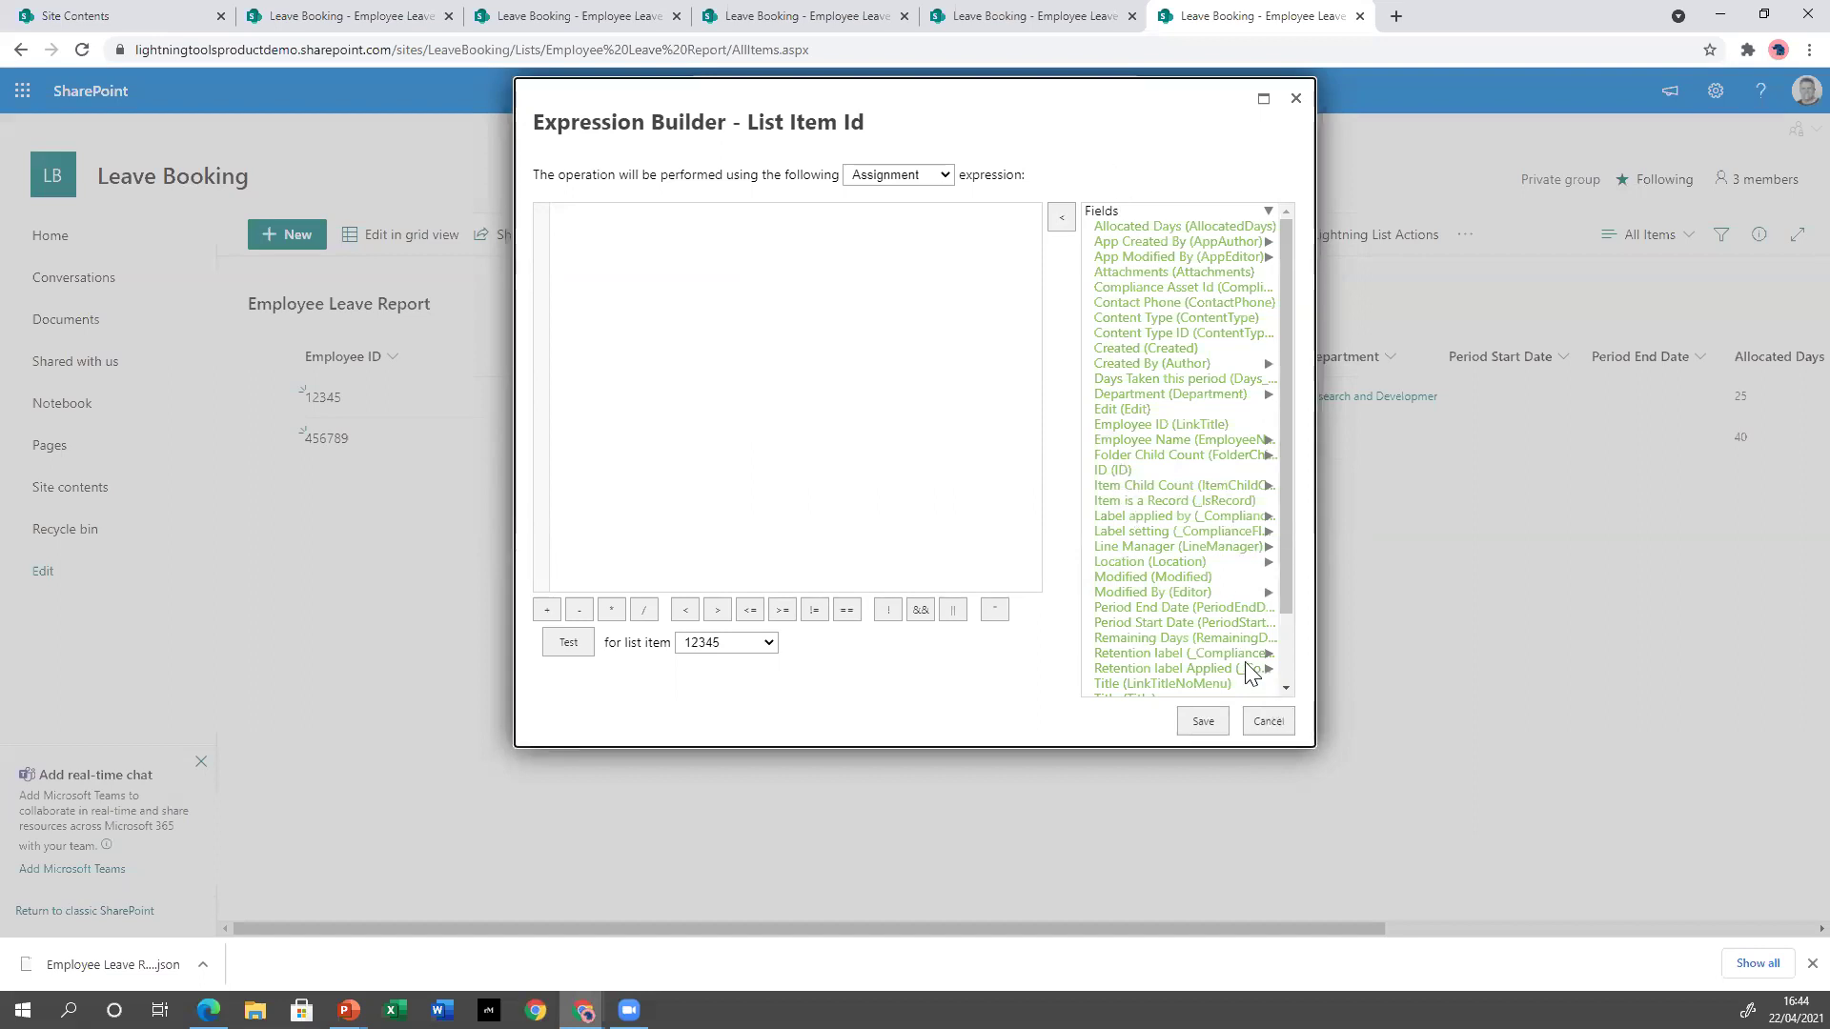
{"action": "left_click", "coordinate": [1269, 722]}
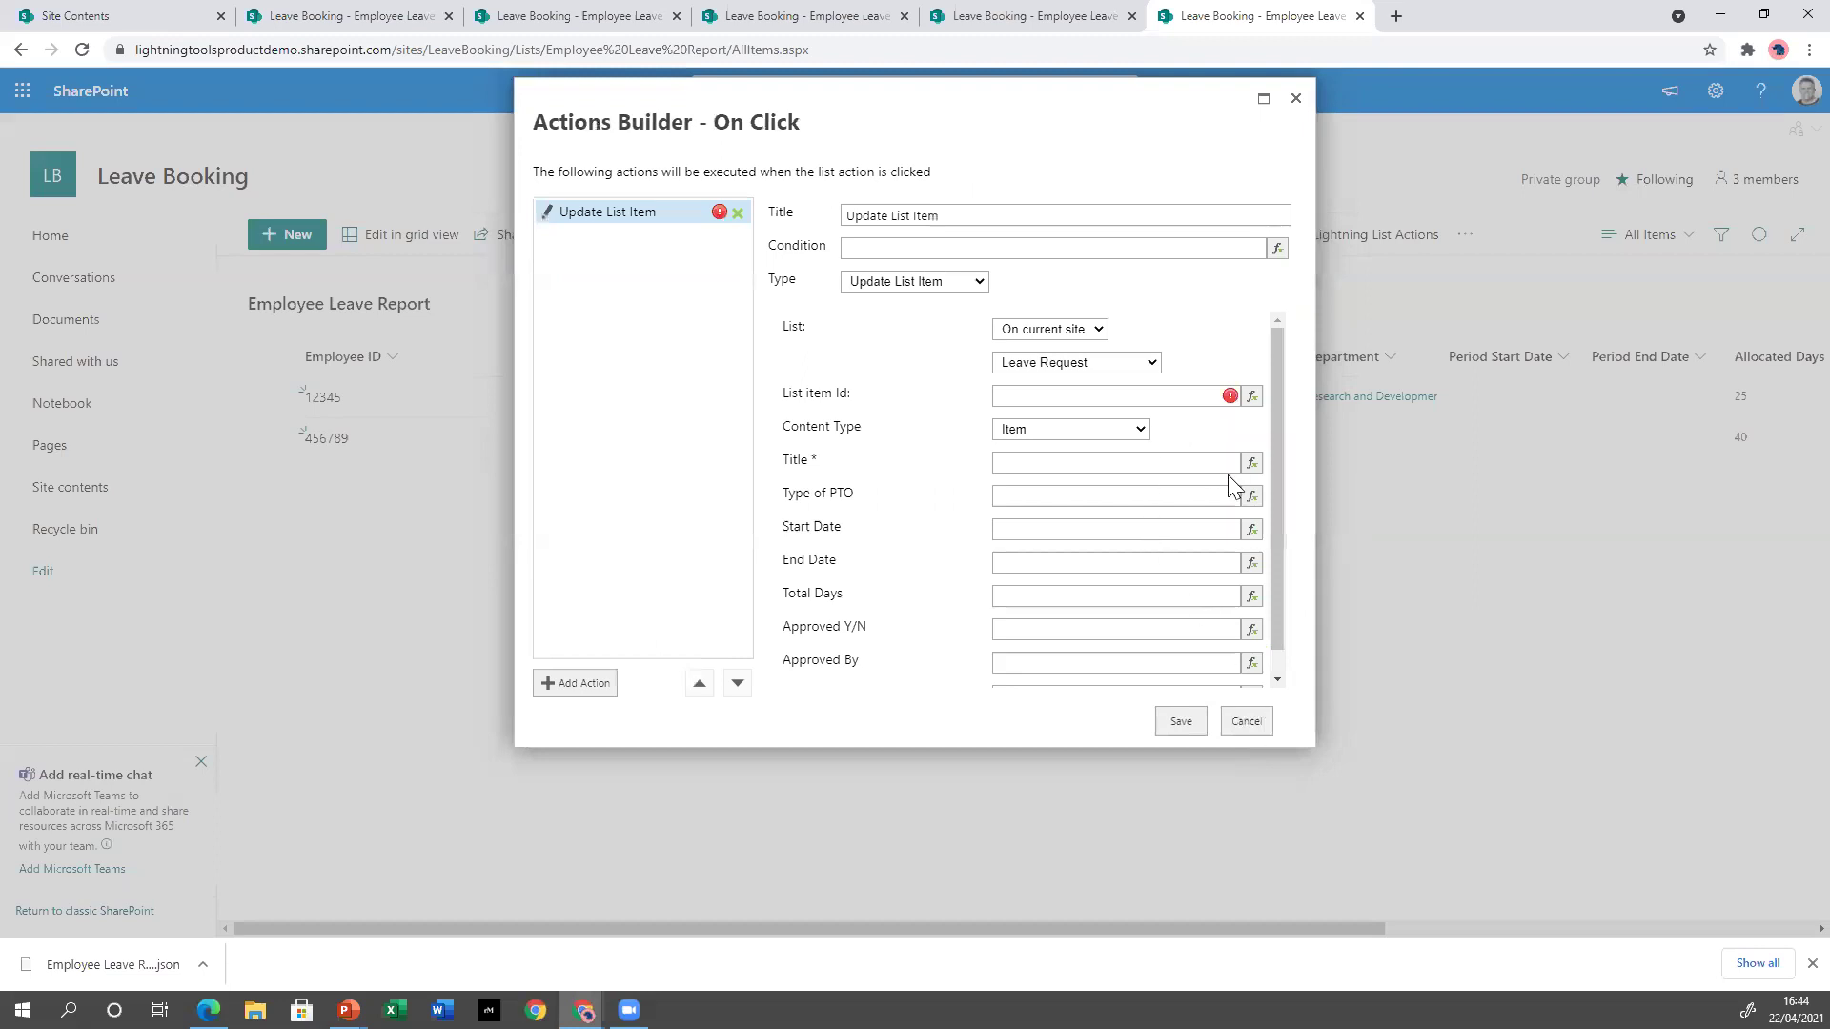
{"action": "left_click", "coordinate": [1251, 396]}
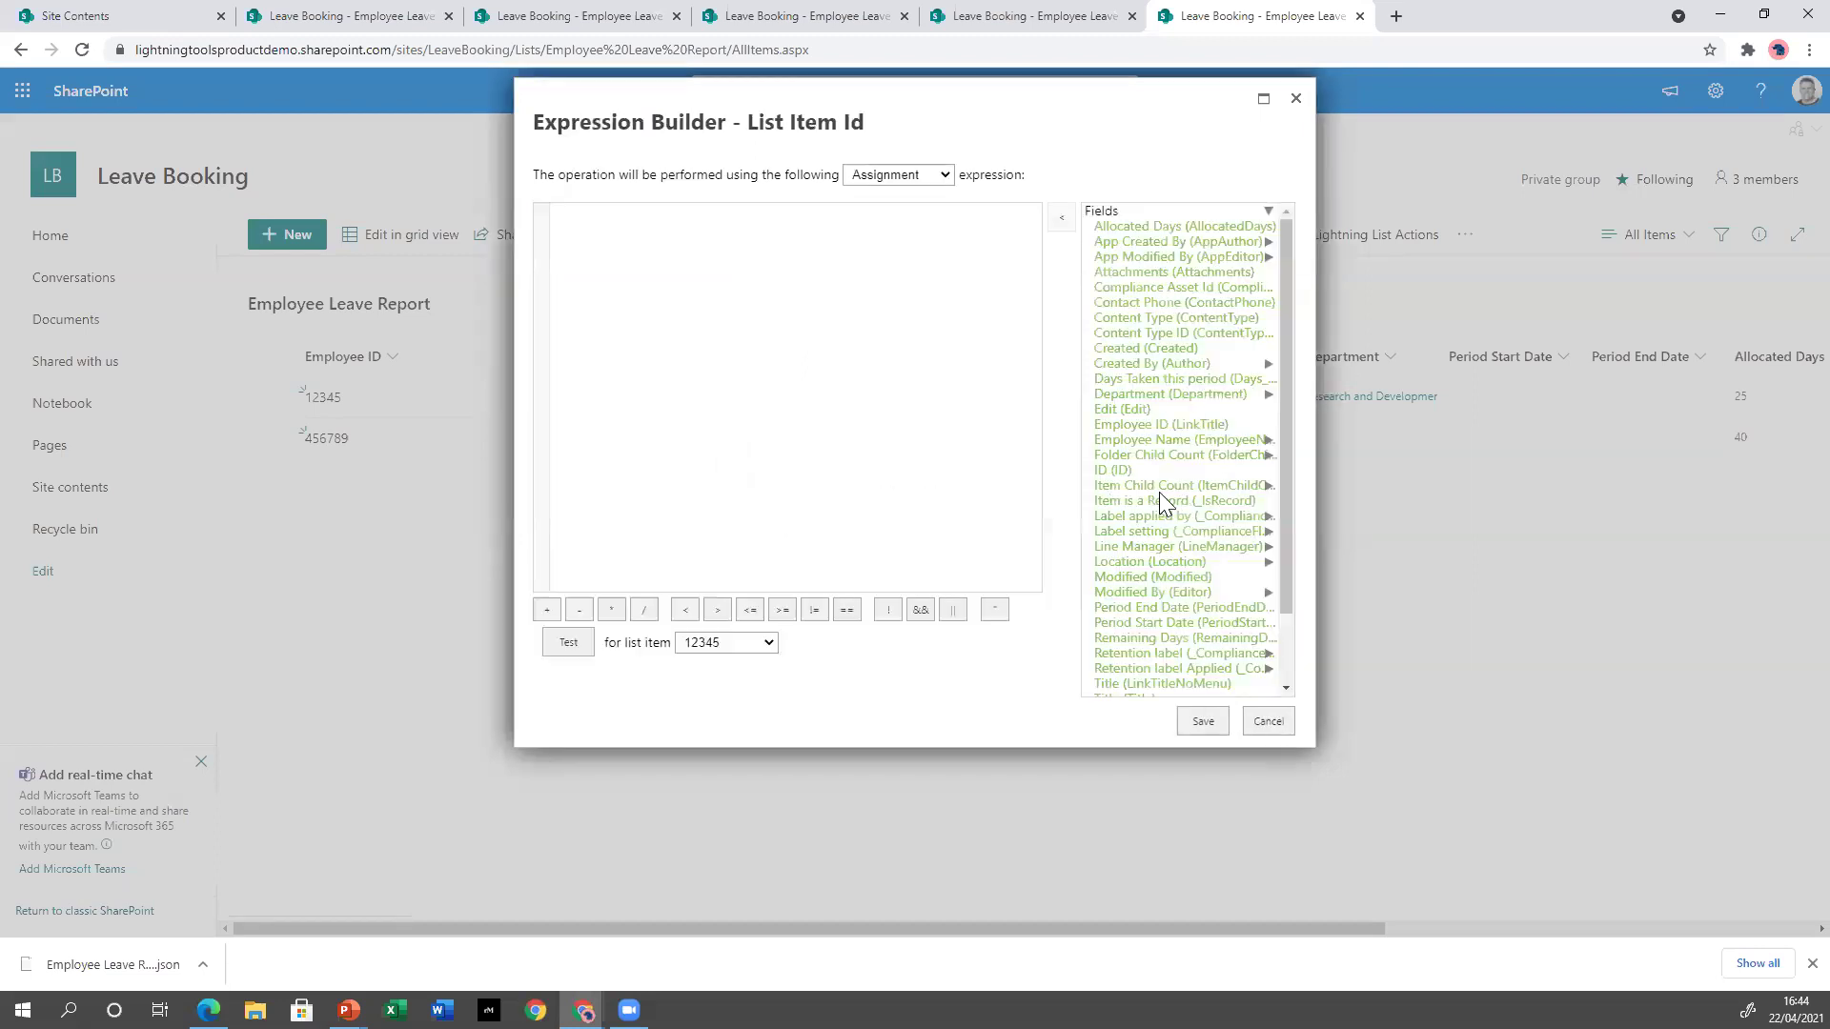
{"action": "double_click", "coordinate": [1134, 468]}
{"action": "left_click", "coordinate": [1225, 721]}
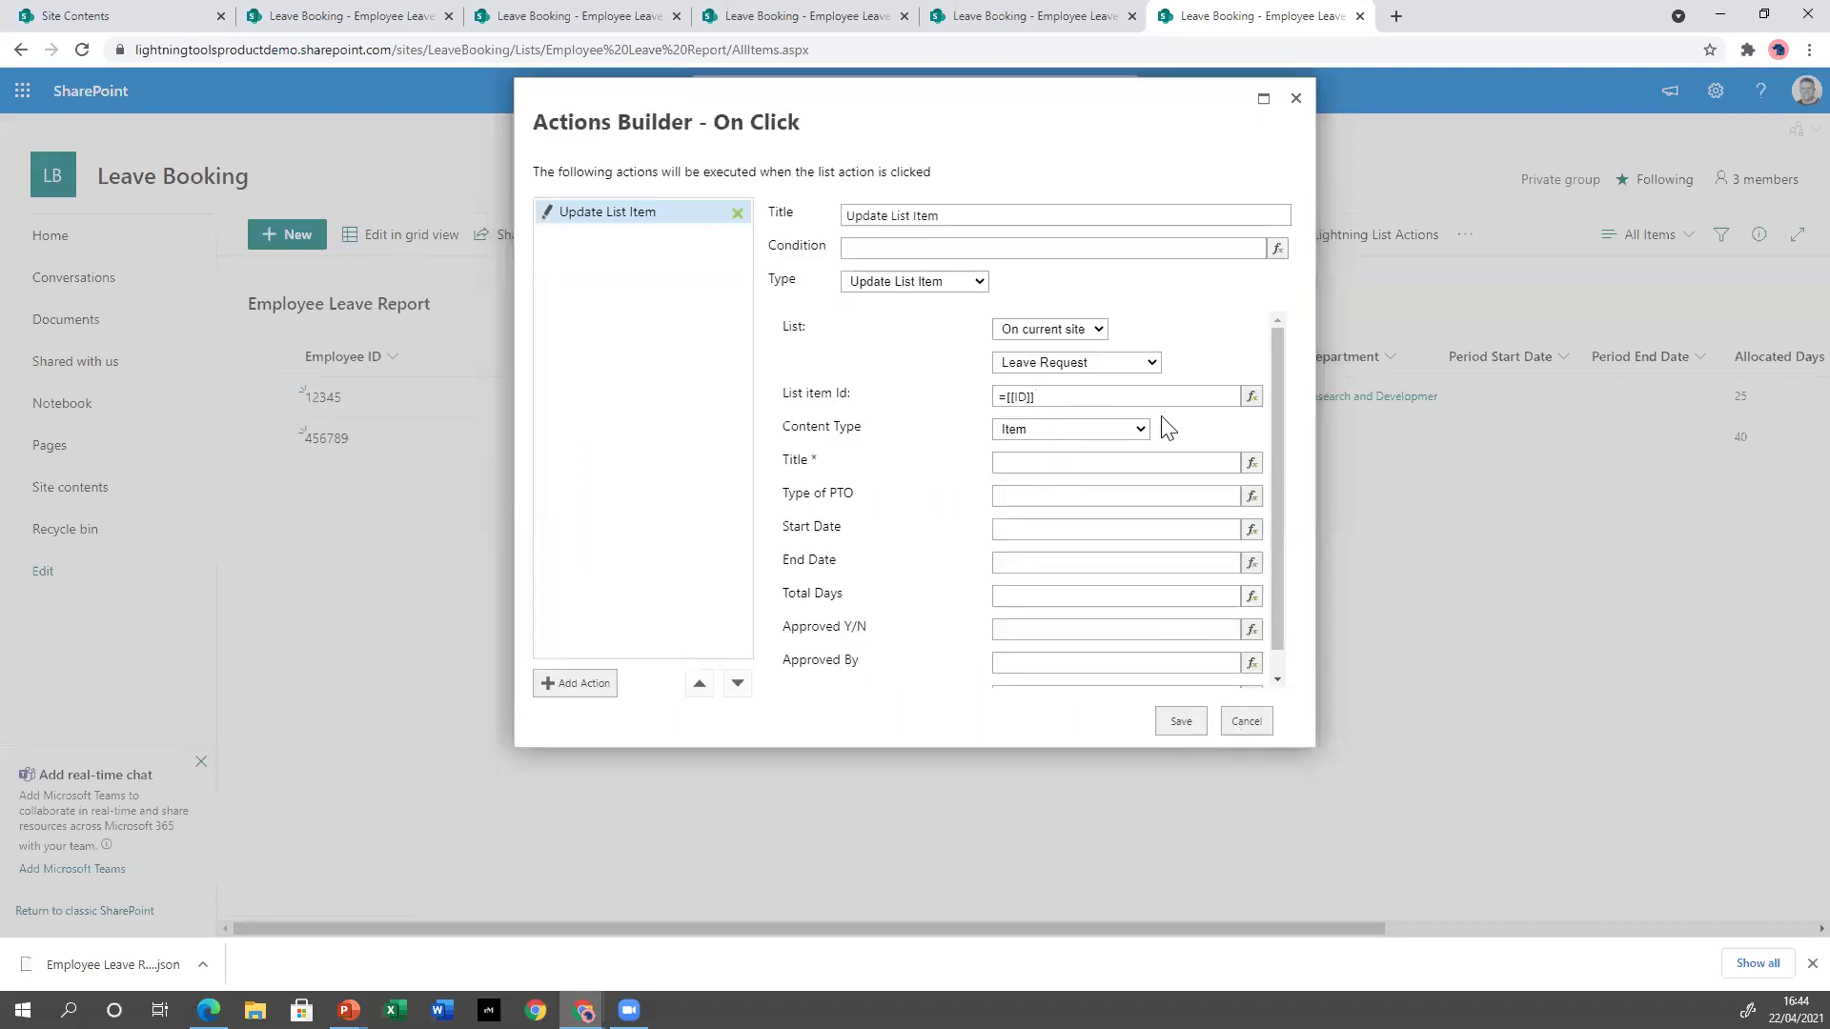
Set Approved Y/N to 1 and Approved By to the current user's Title.
{"action": "scroll", "coordinate": [1181, 462], "scroll_direction": "down", "scroll_amount": 1}
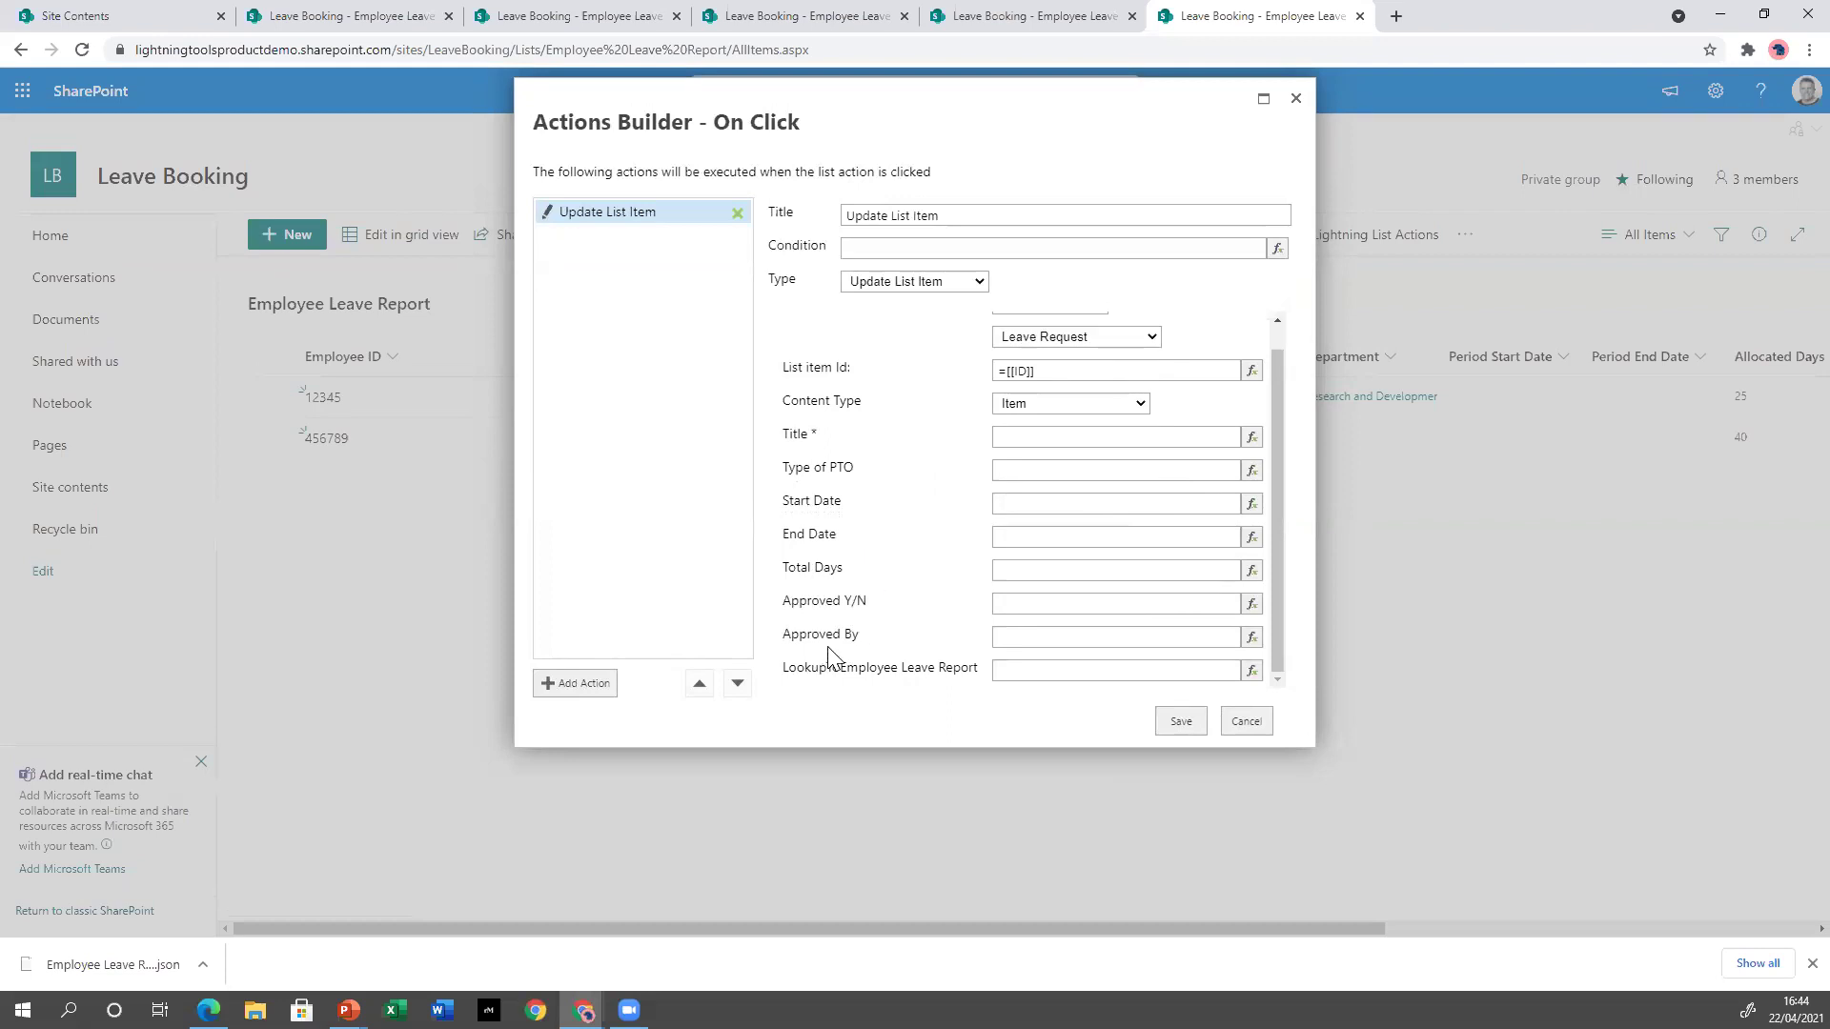
{"action": "left_click", "coordinate": [1053, 613]}
{"action": "left_click", "coordinate": [1017, 641]}
{"action": "left_click", "coordinate": [1251, 636]}
{"action": "scroll", "coordinate": [1275, 593], "scroll_direction": "down", "scroll_amount": 2}
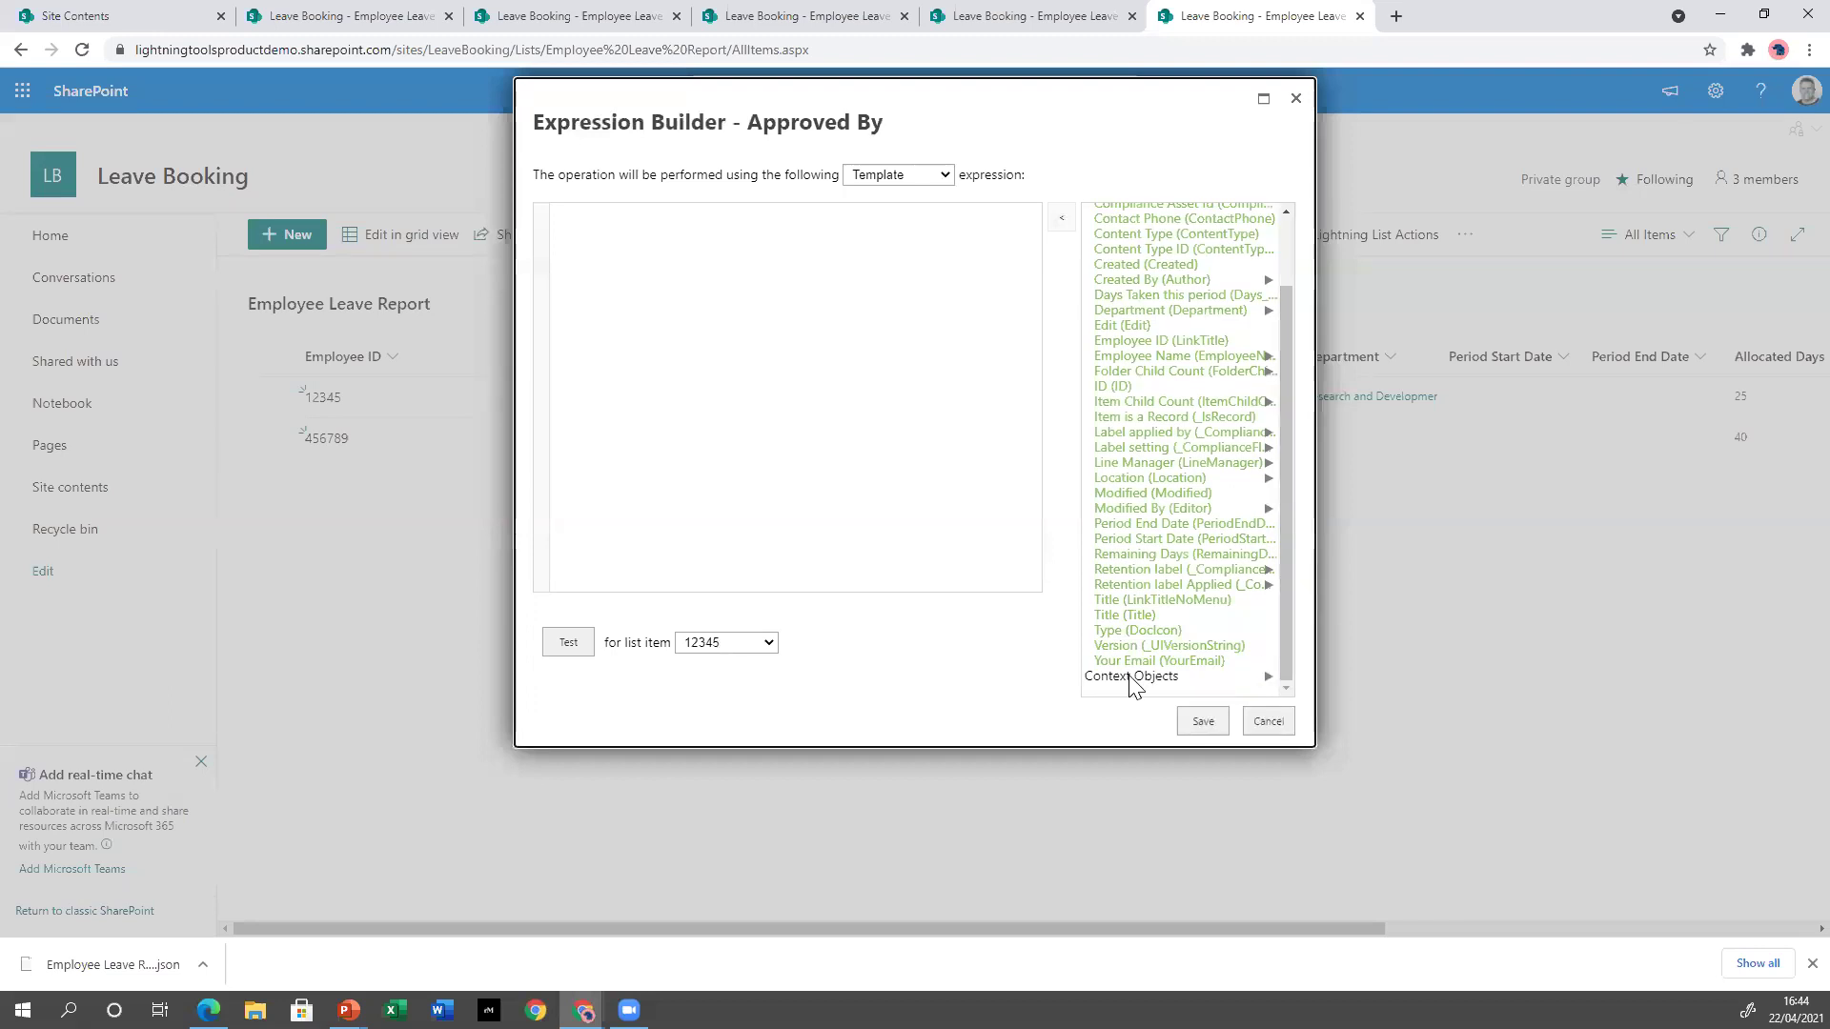
{"action": "scroll", "coordinate": [1277, 574], "scroll_direction": "down", "scroll_amount": 2}
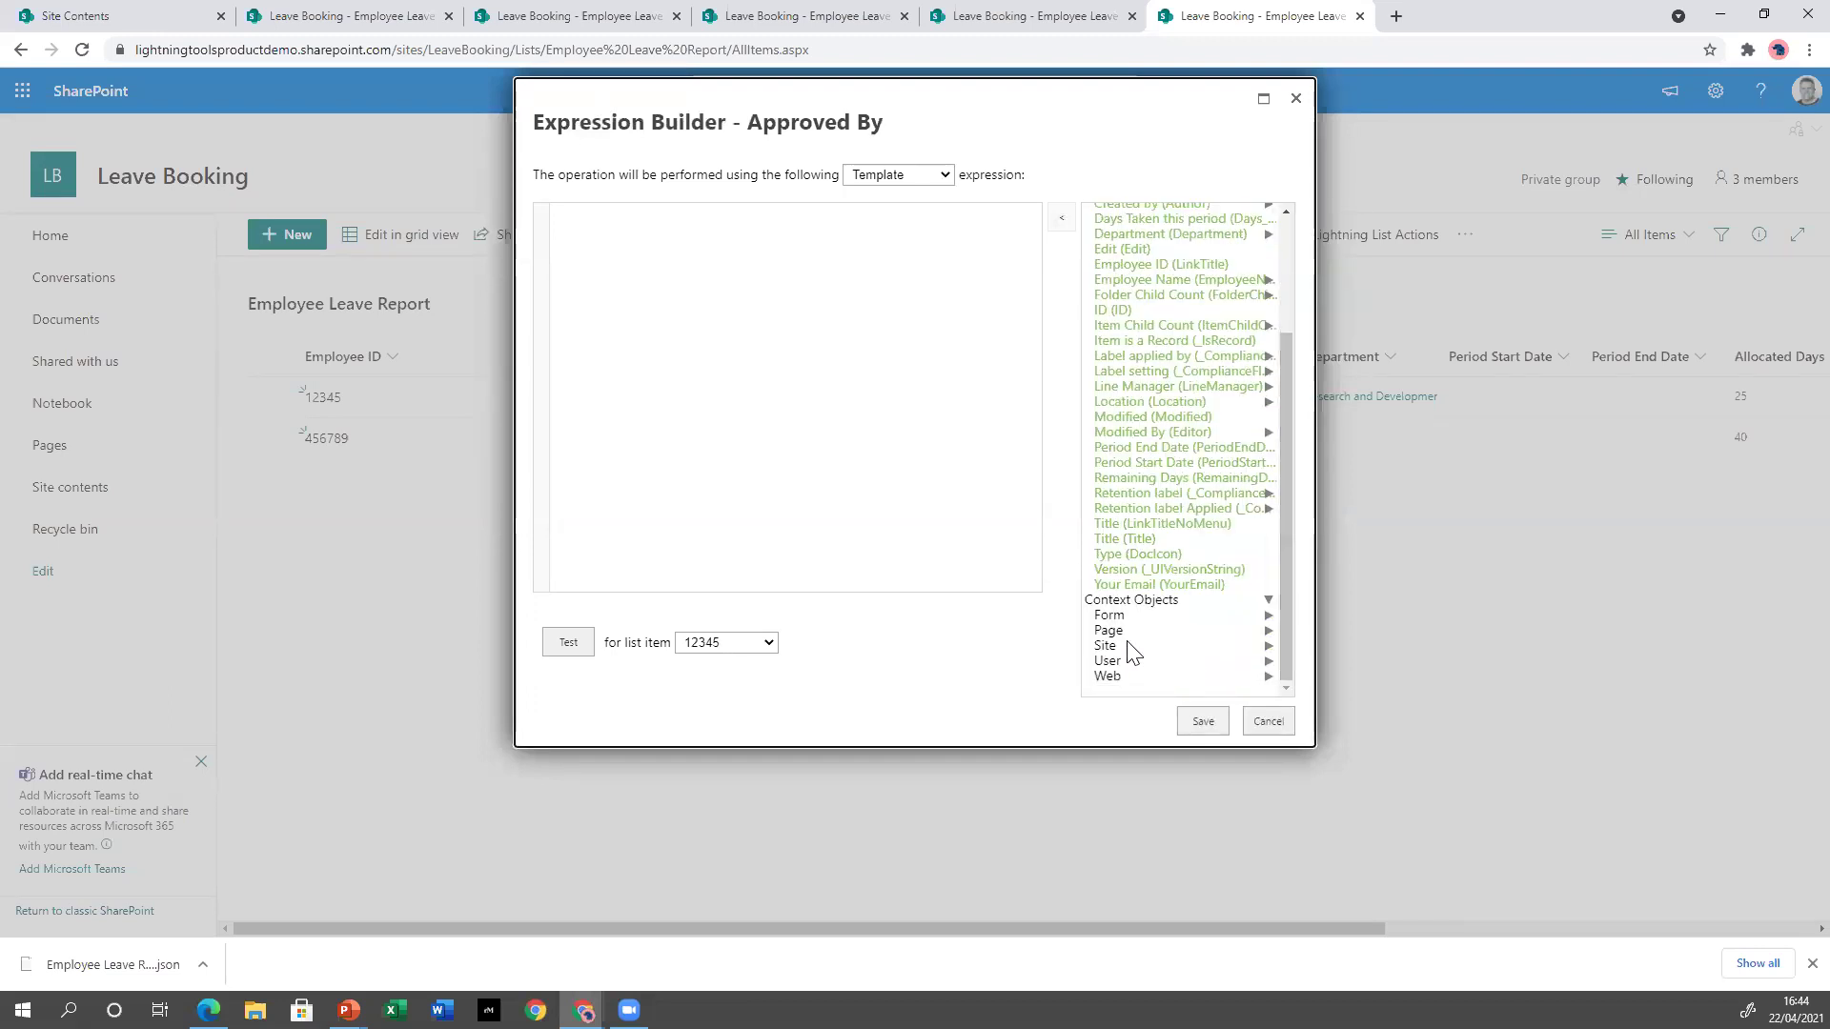
{"action": "left_click", "coordinate": [1109, 661]}
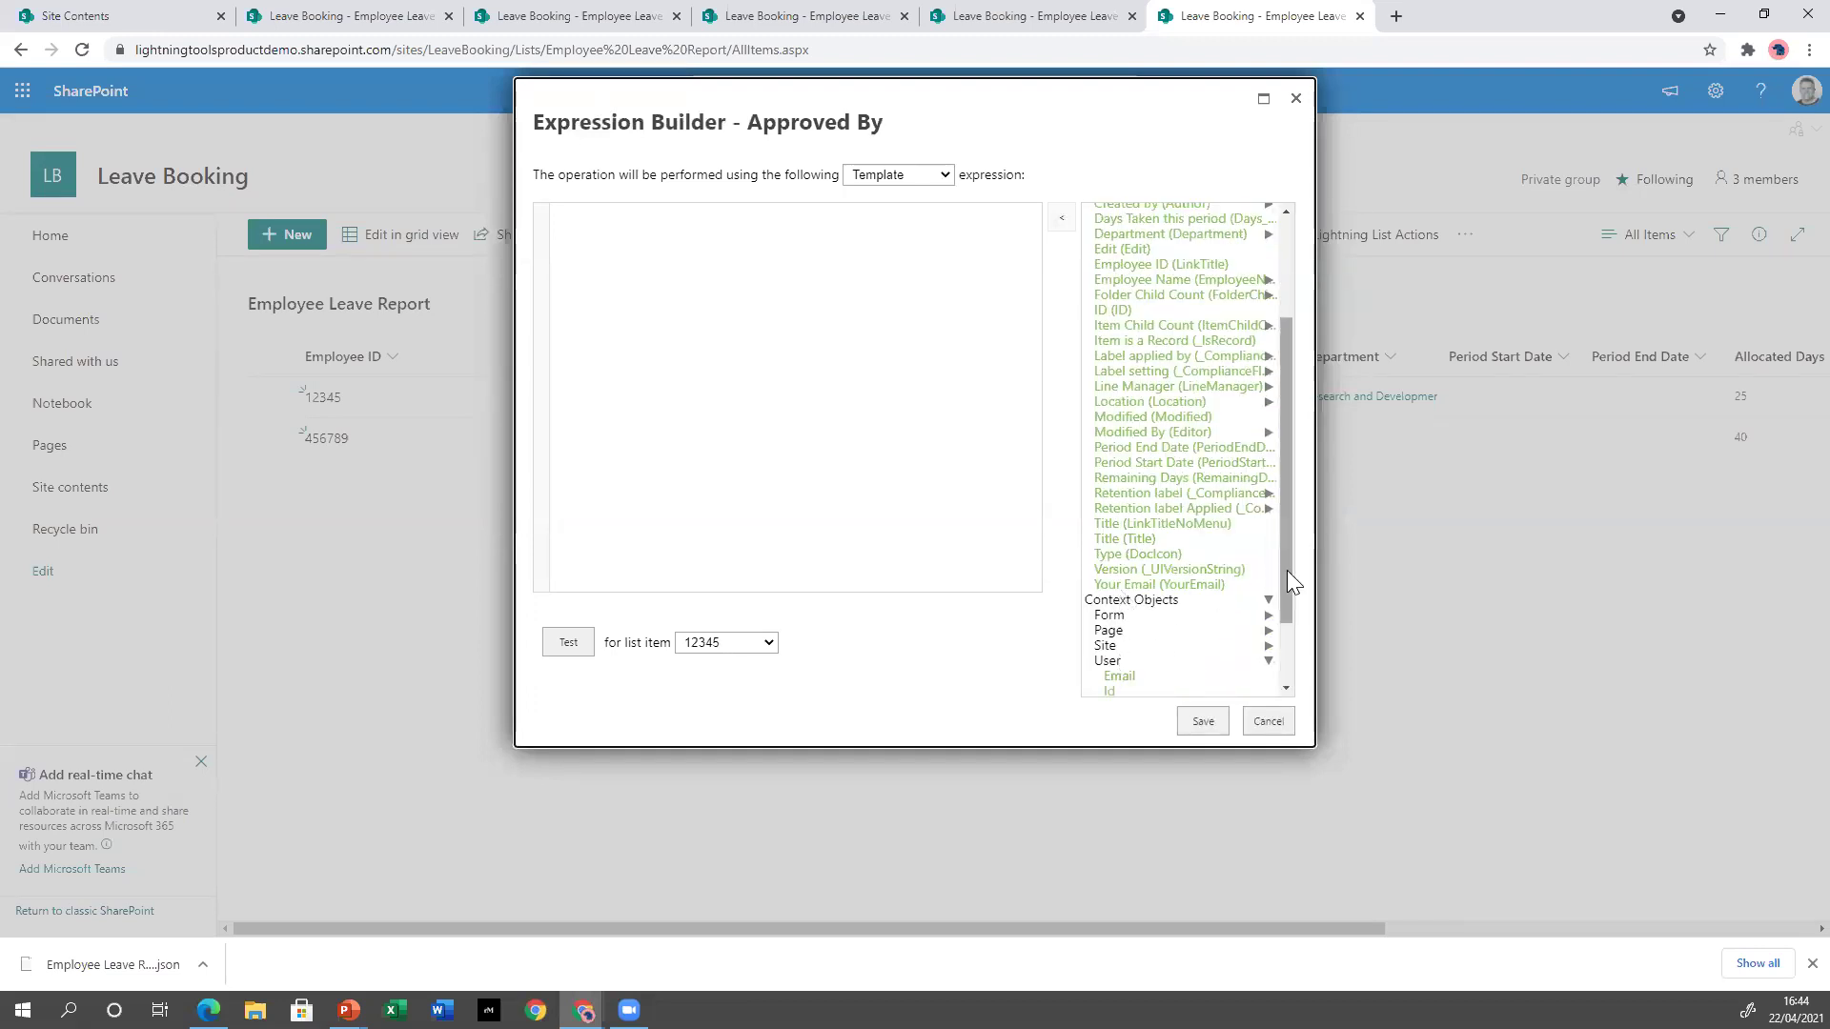
{"action": "scroll", "coordinate": [1287, 570], "scroll_direction": "down", "scroll_amount": 2}
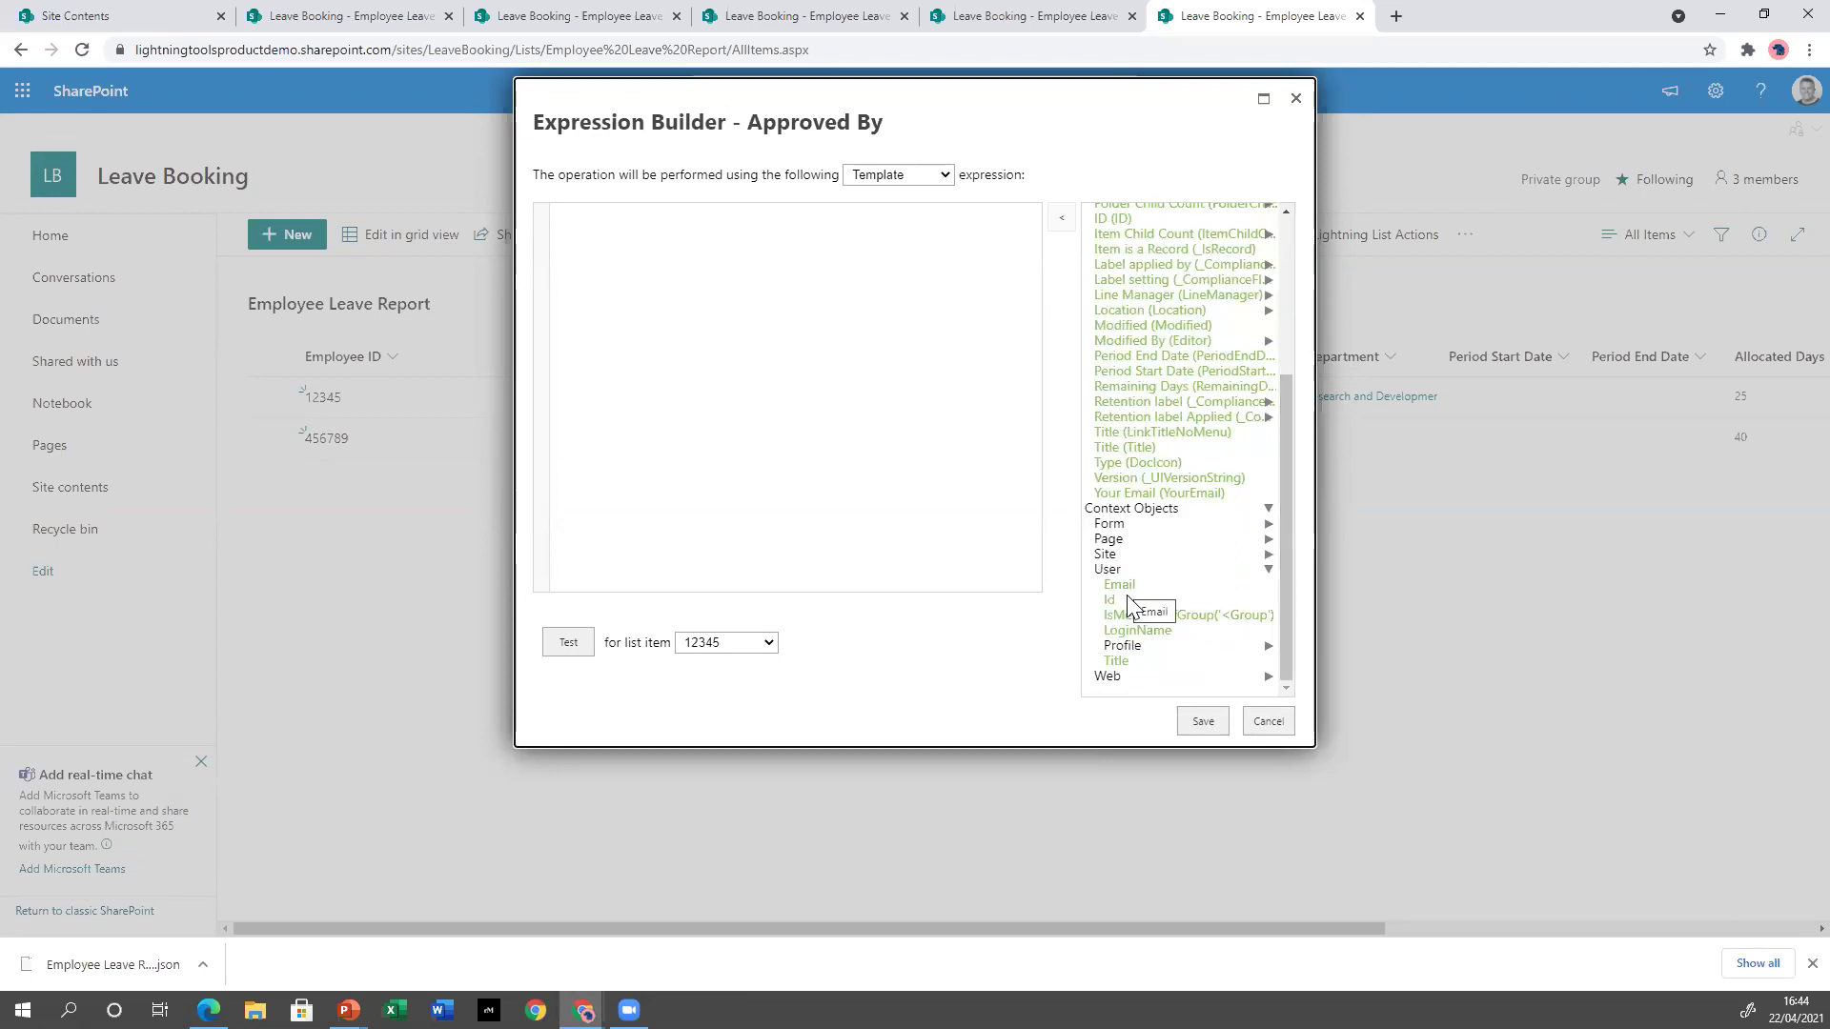
{"action": "double_click", "coordinate": [1116, 660]}
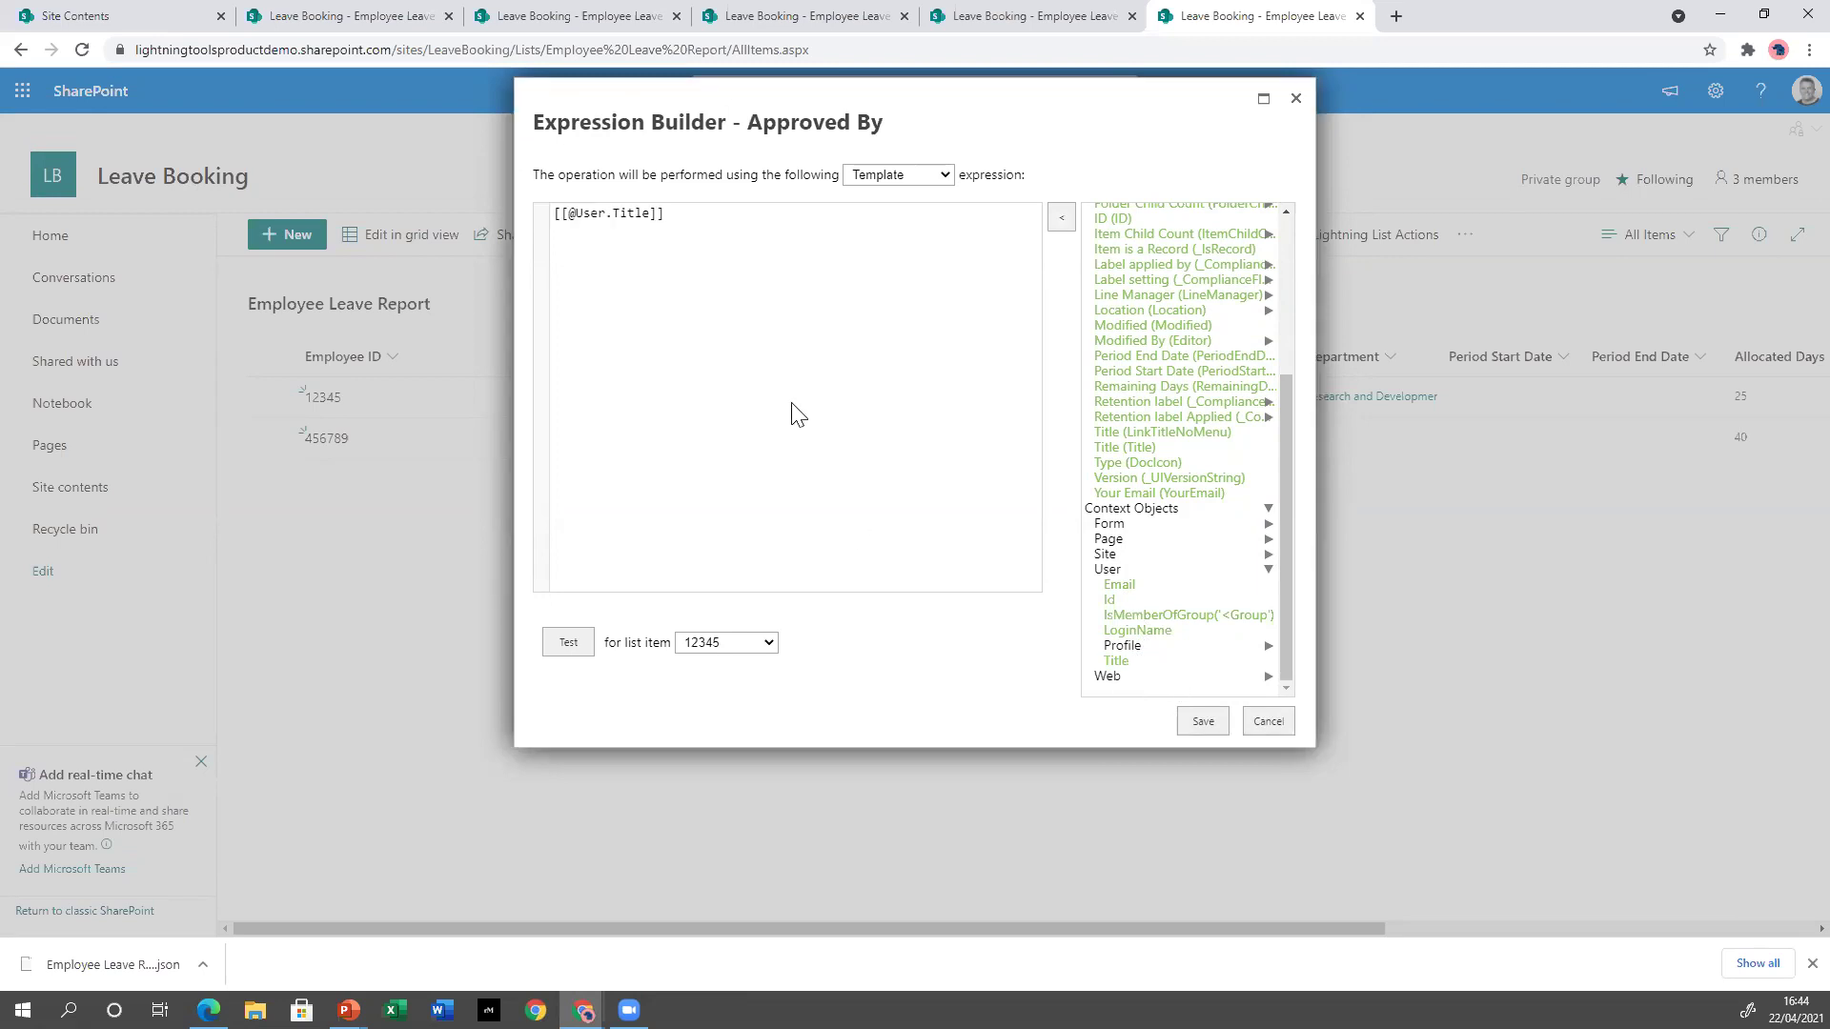
{"action": "left_click", "coordinate": [1203, 720]}
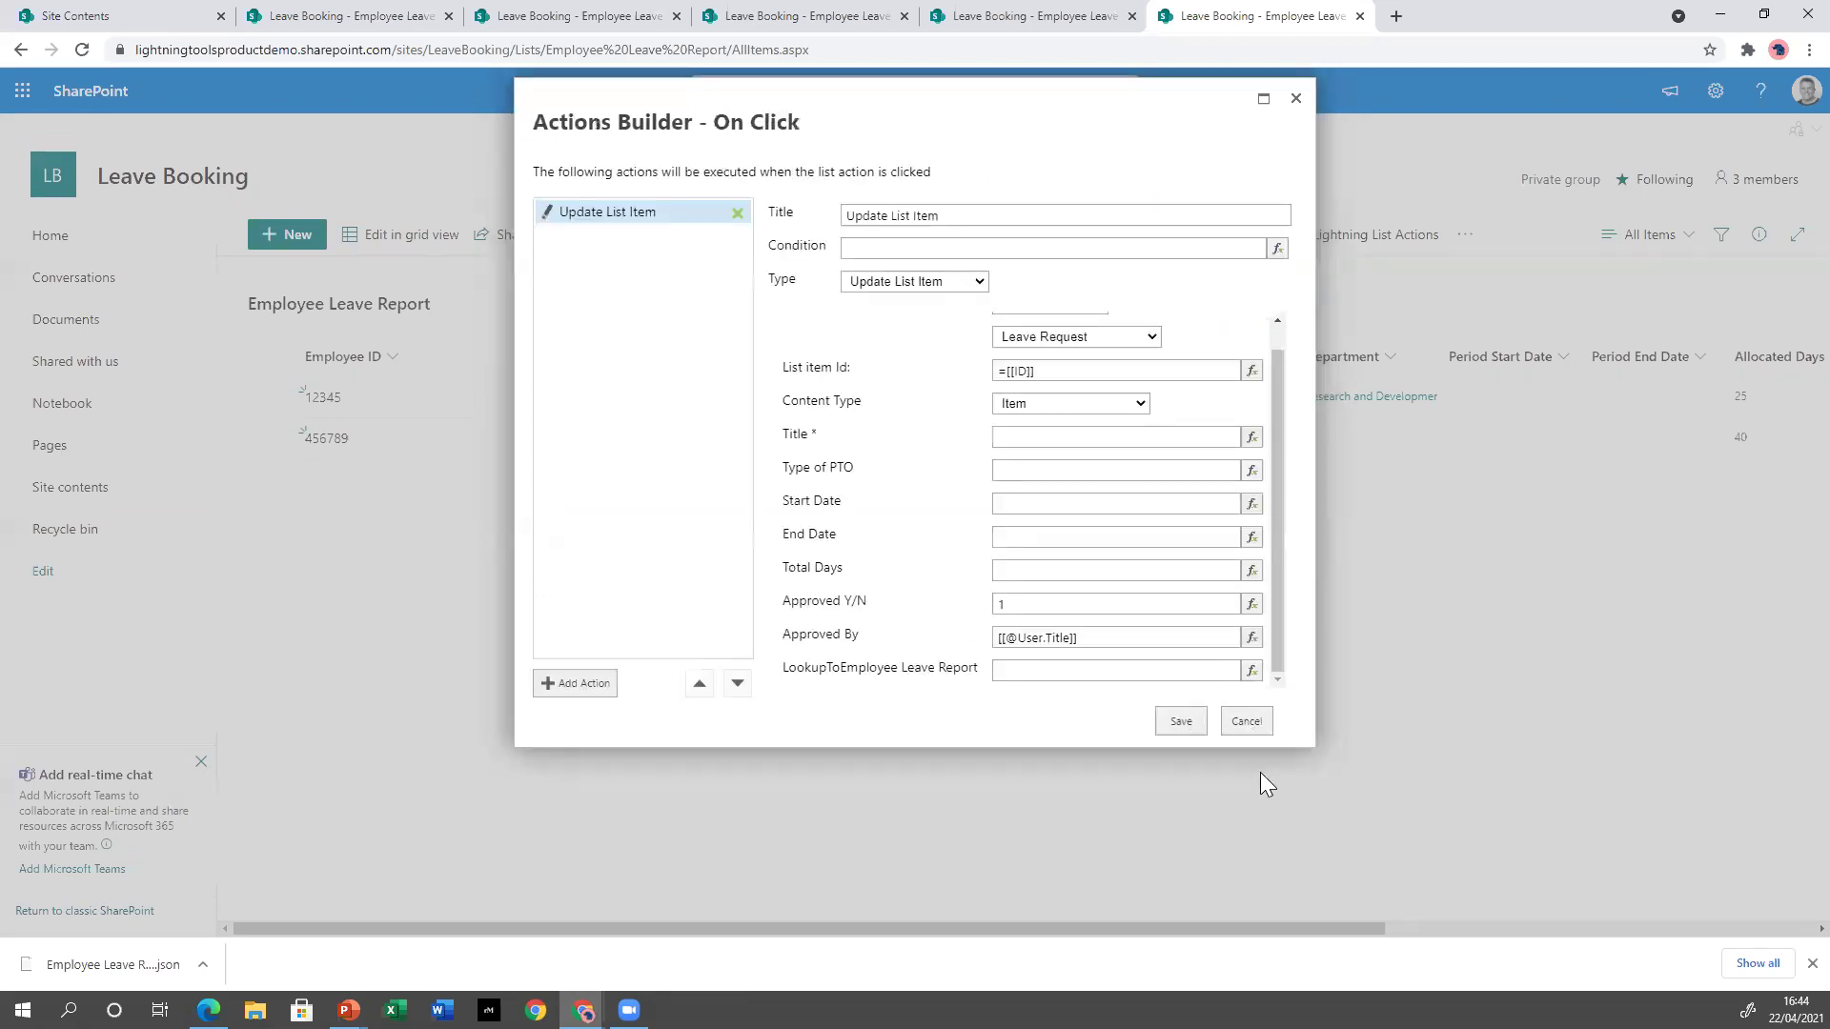
Add a second step, leave its type unset, then delete the unused New Action entry.
{"action": "left_click", "coordinate": [583, 684]}
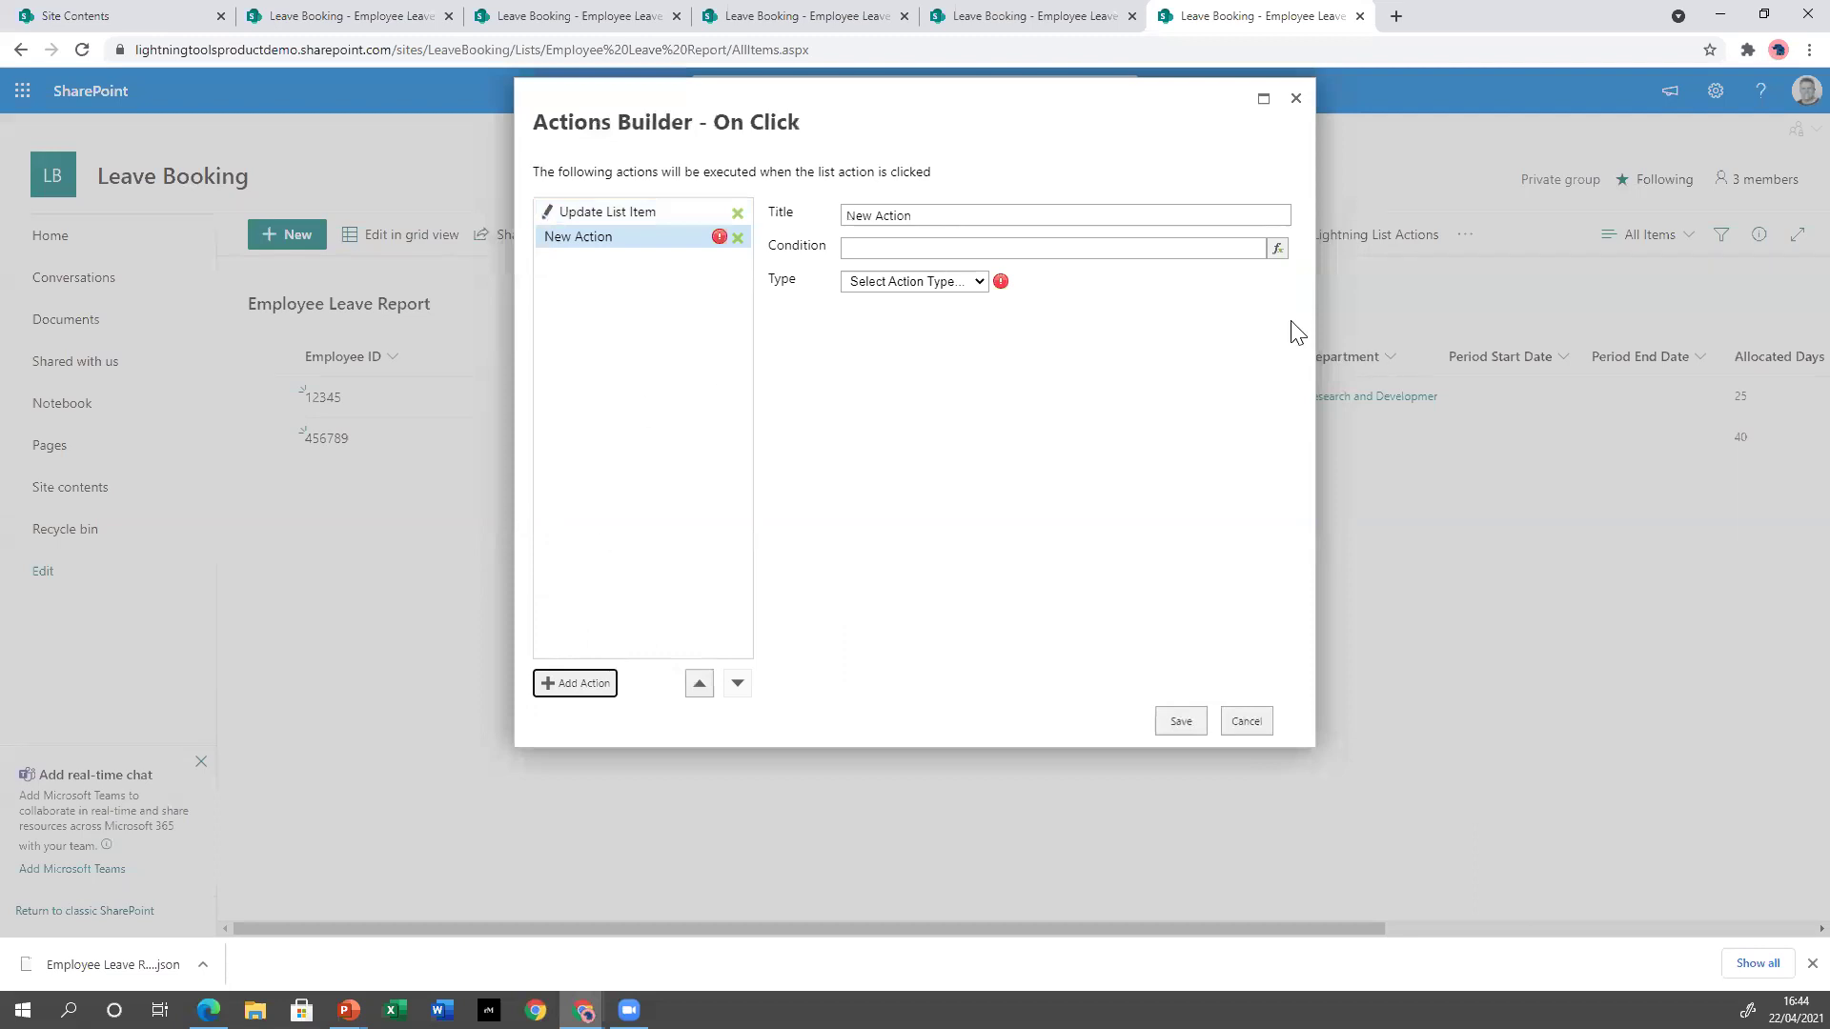
{"action": "left_click", "coordinate": [972, 282]}
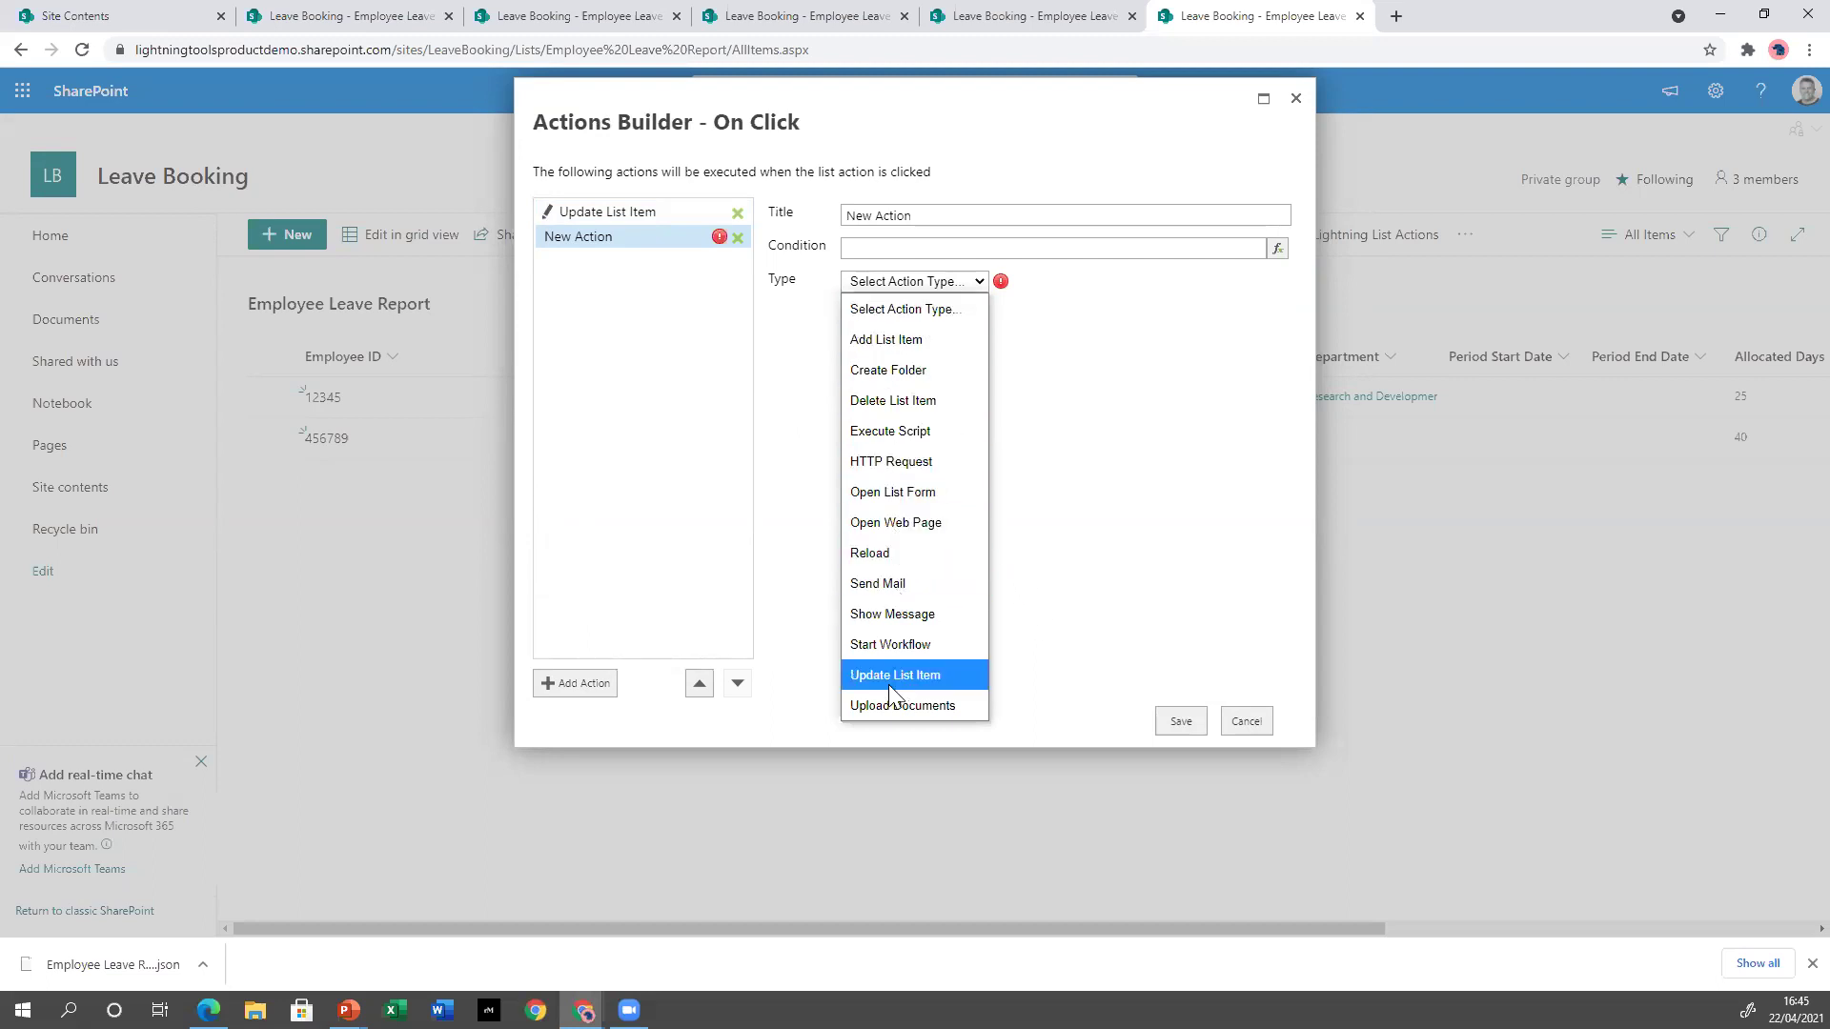
{"action": "left_click", "coordinate": [1138, 616]}
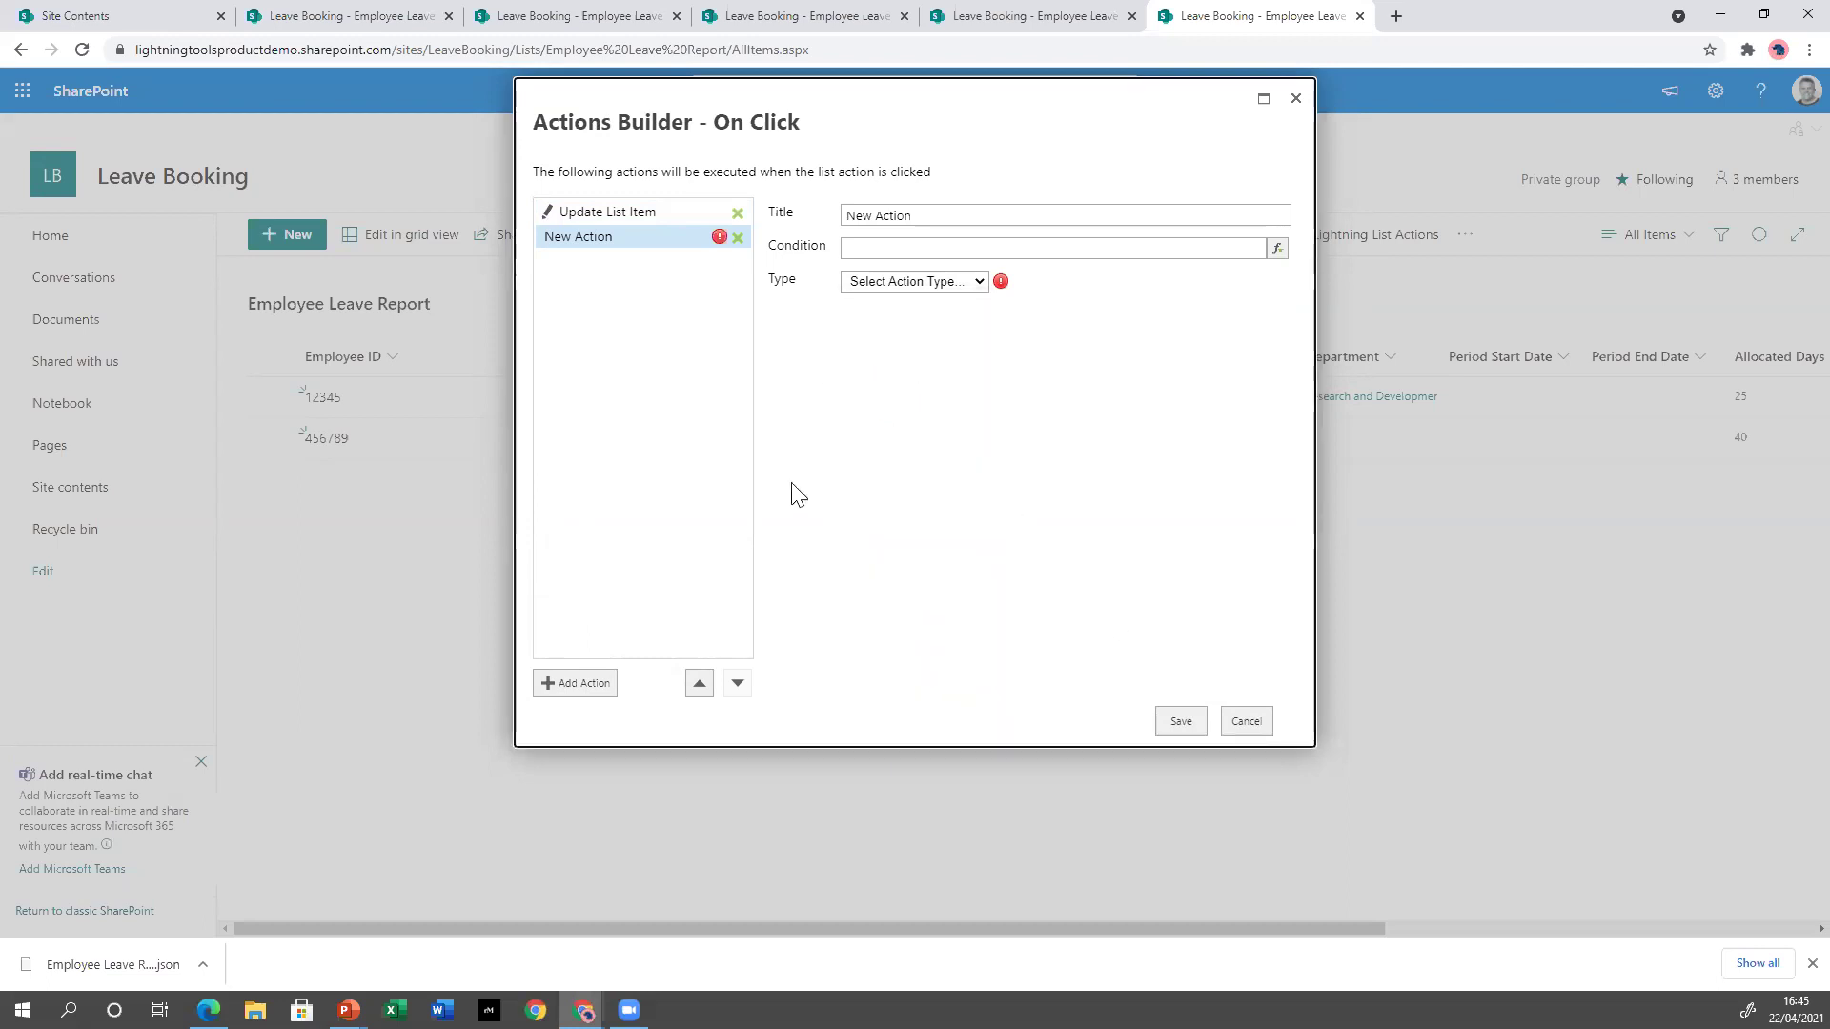
{"action": "left_click", "coordinate": [738, 237]}
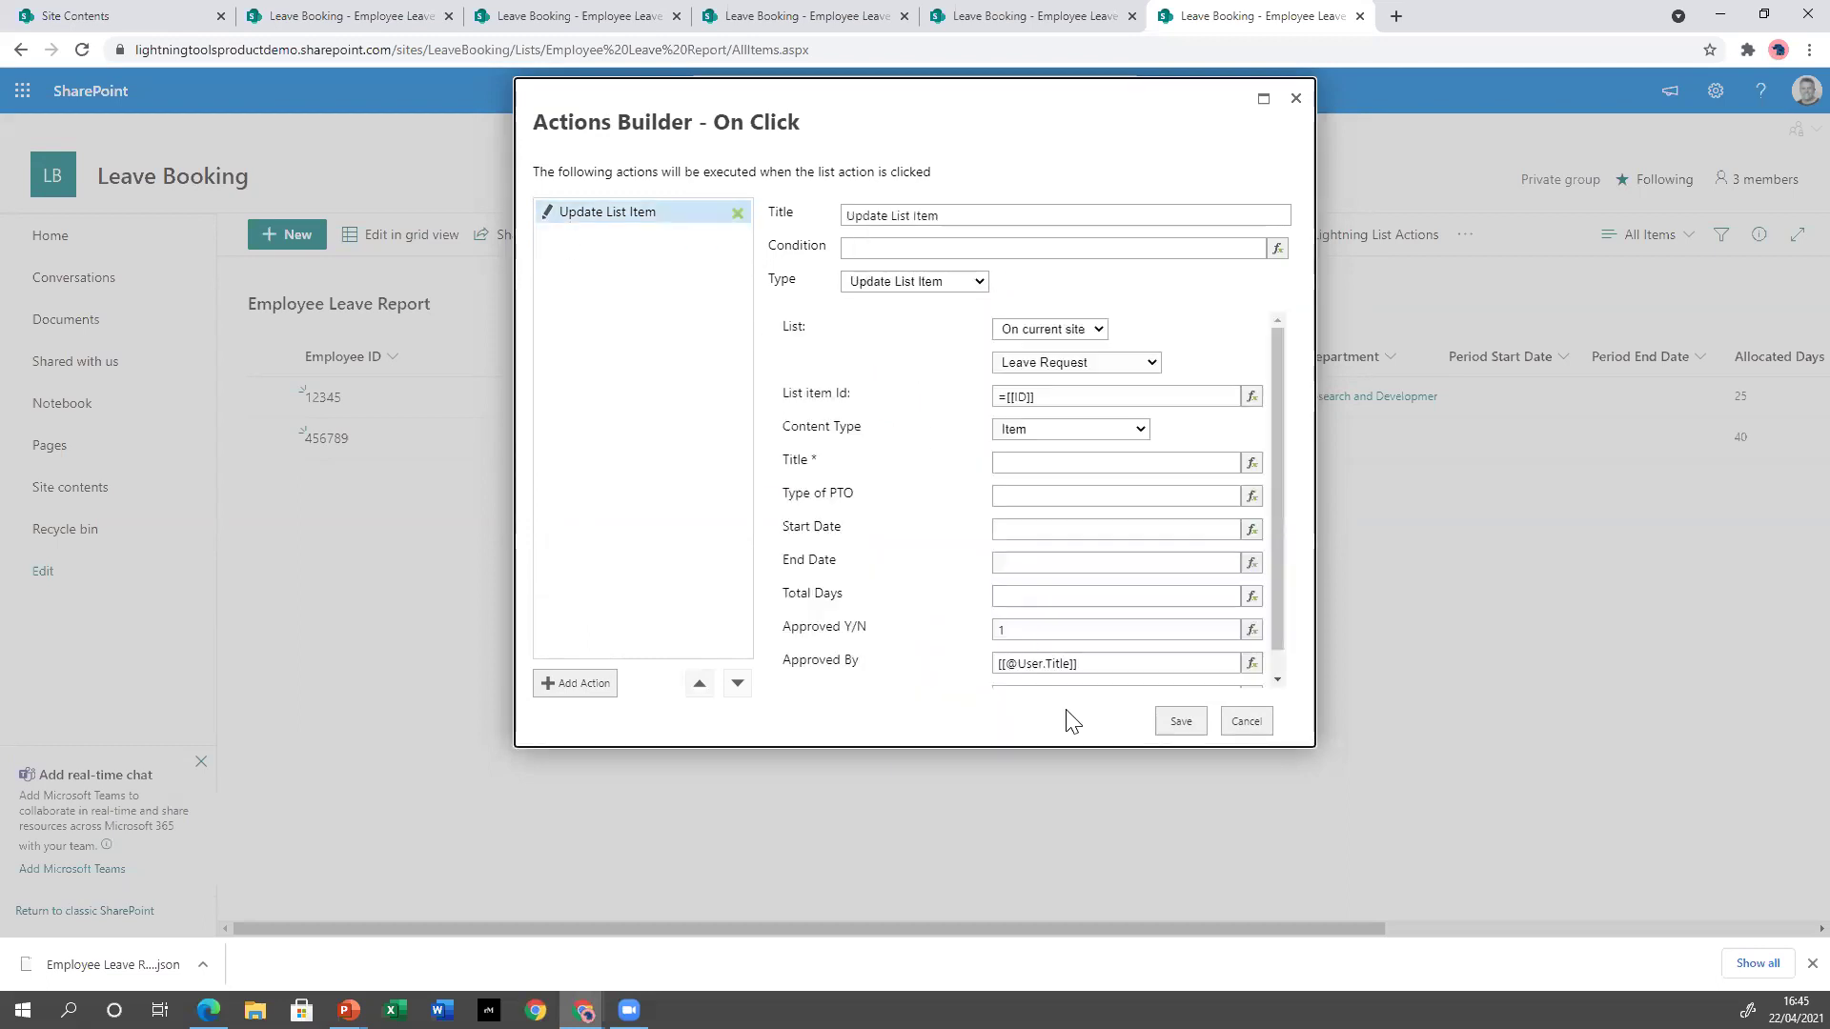
Save the on-click actions and confirm adding the Reset Allocation action.
{"action": "left_click", "coordinate": [1183, 729]}
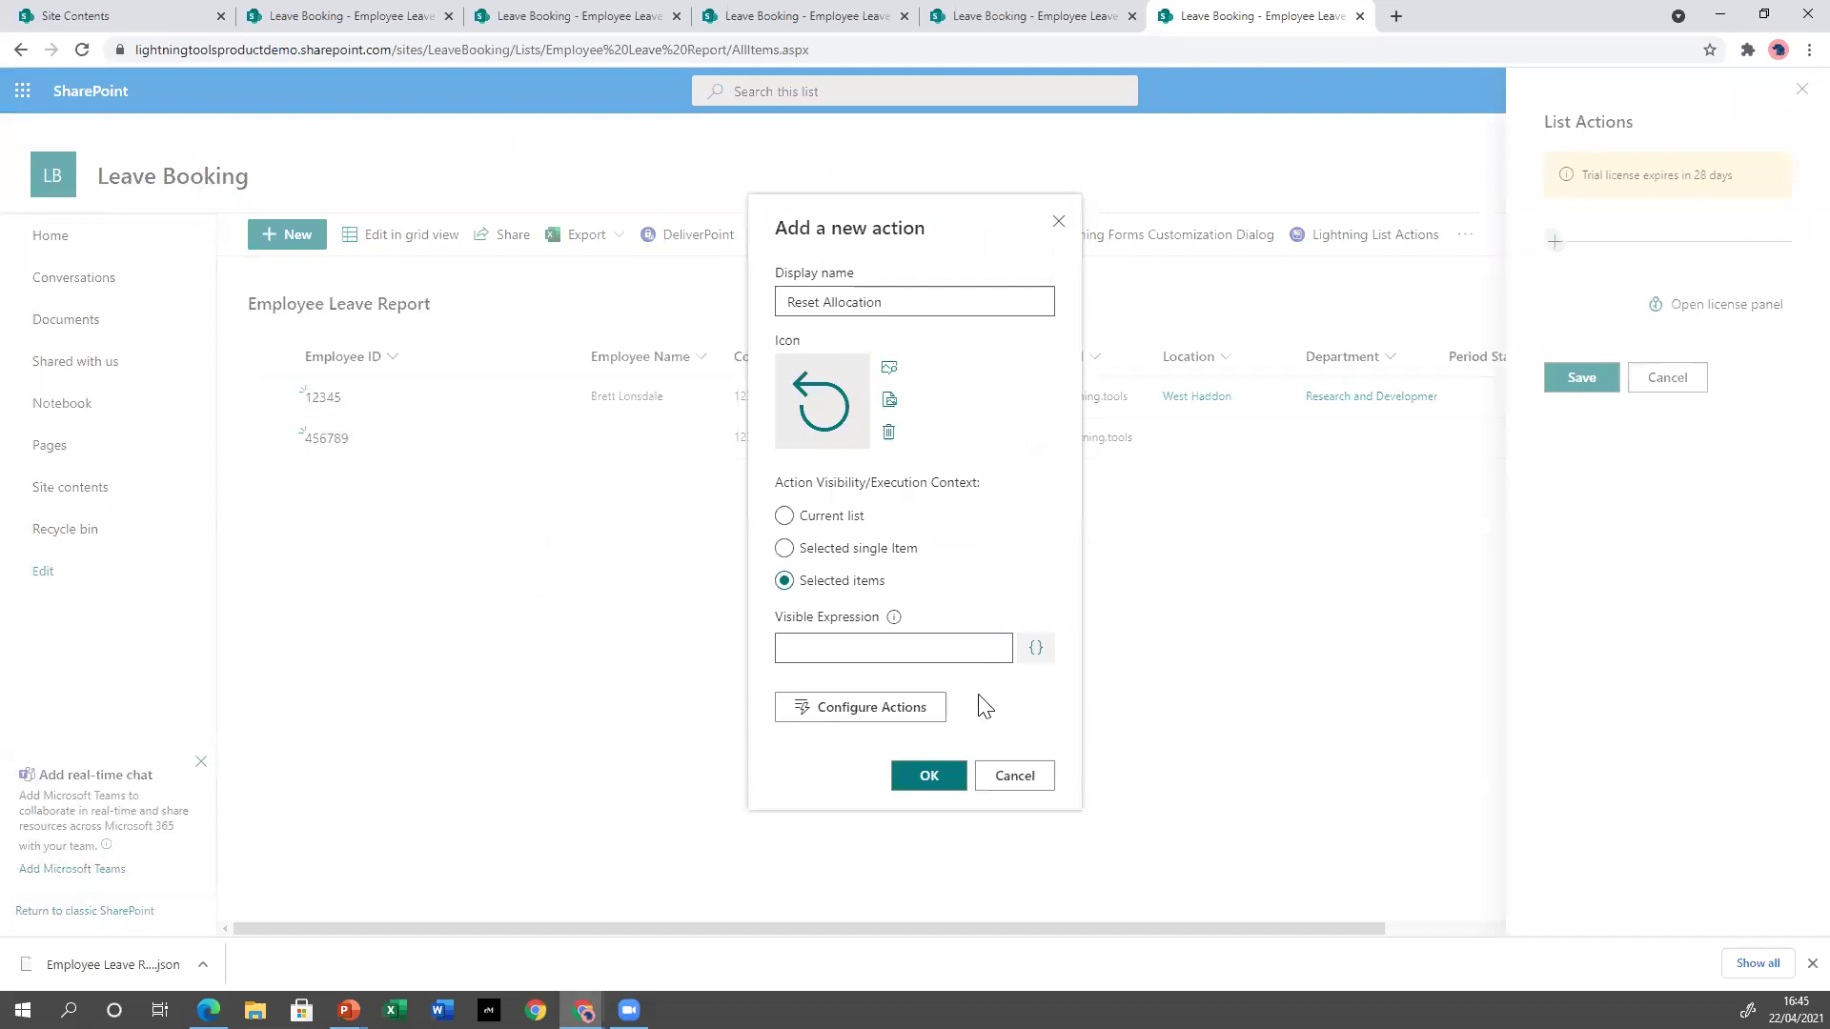
{"action": "left_click", "coordinate": [920, 782]}
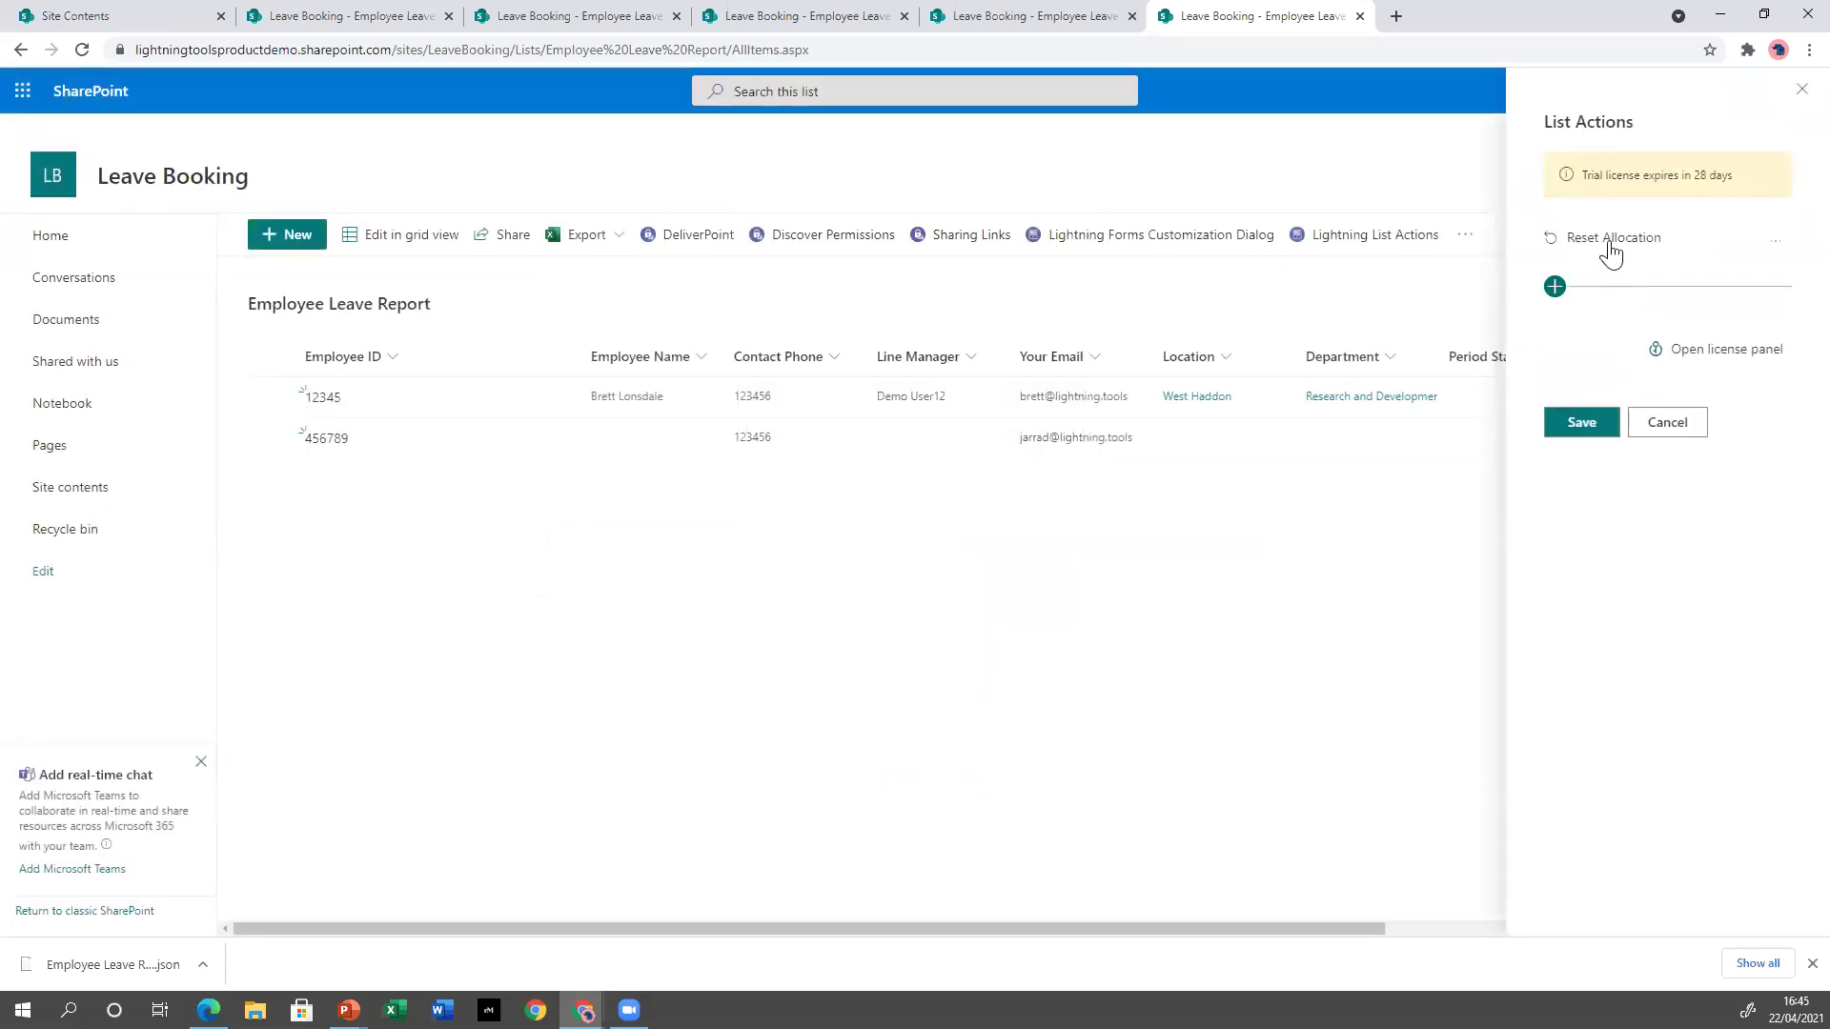
{"action": "left_click", "coordinate": [1773, 242]}
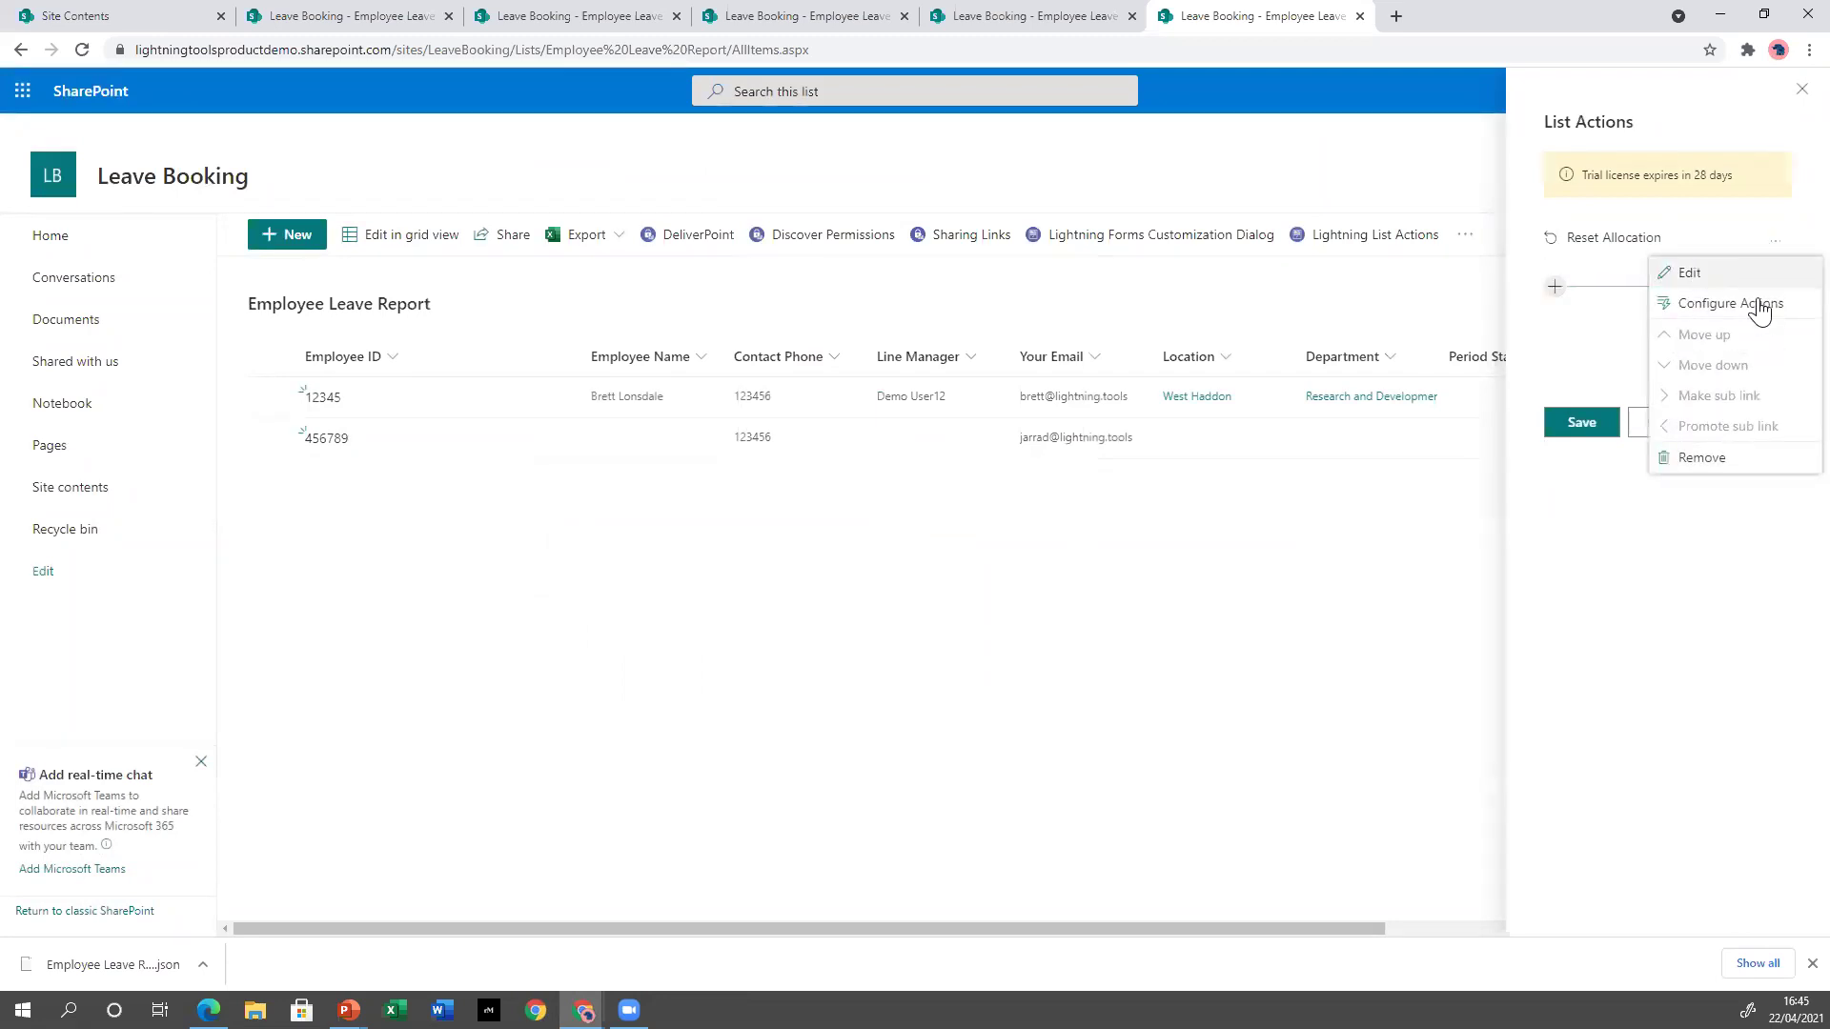
{"action": "left_click", "coordinate": [1551, 493]}
Save the list actions to the Employee Leave Report list and reopen the actions panel.
{"action": "left_click", "coordinate": [1554, 287]}
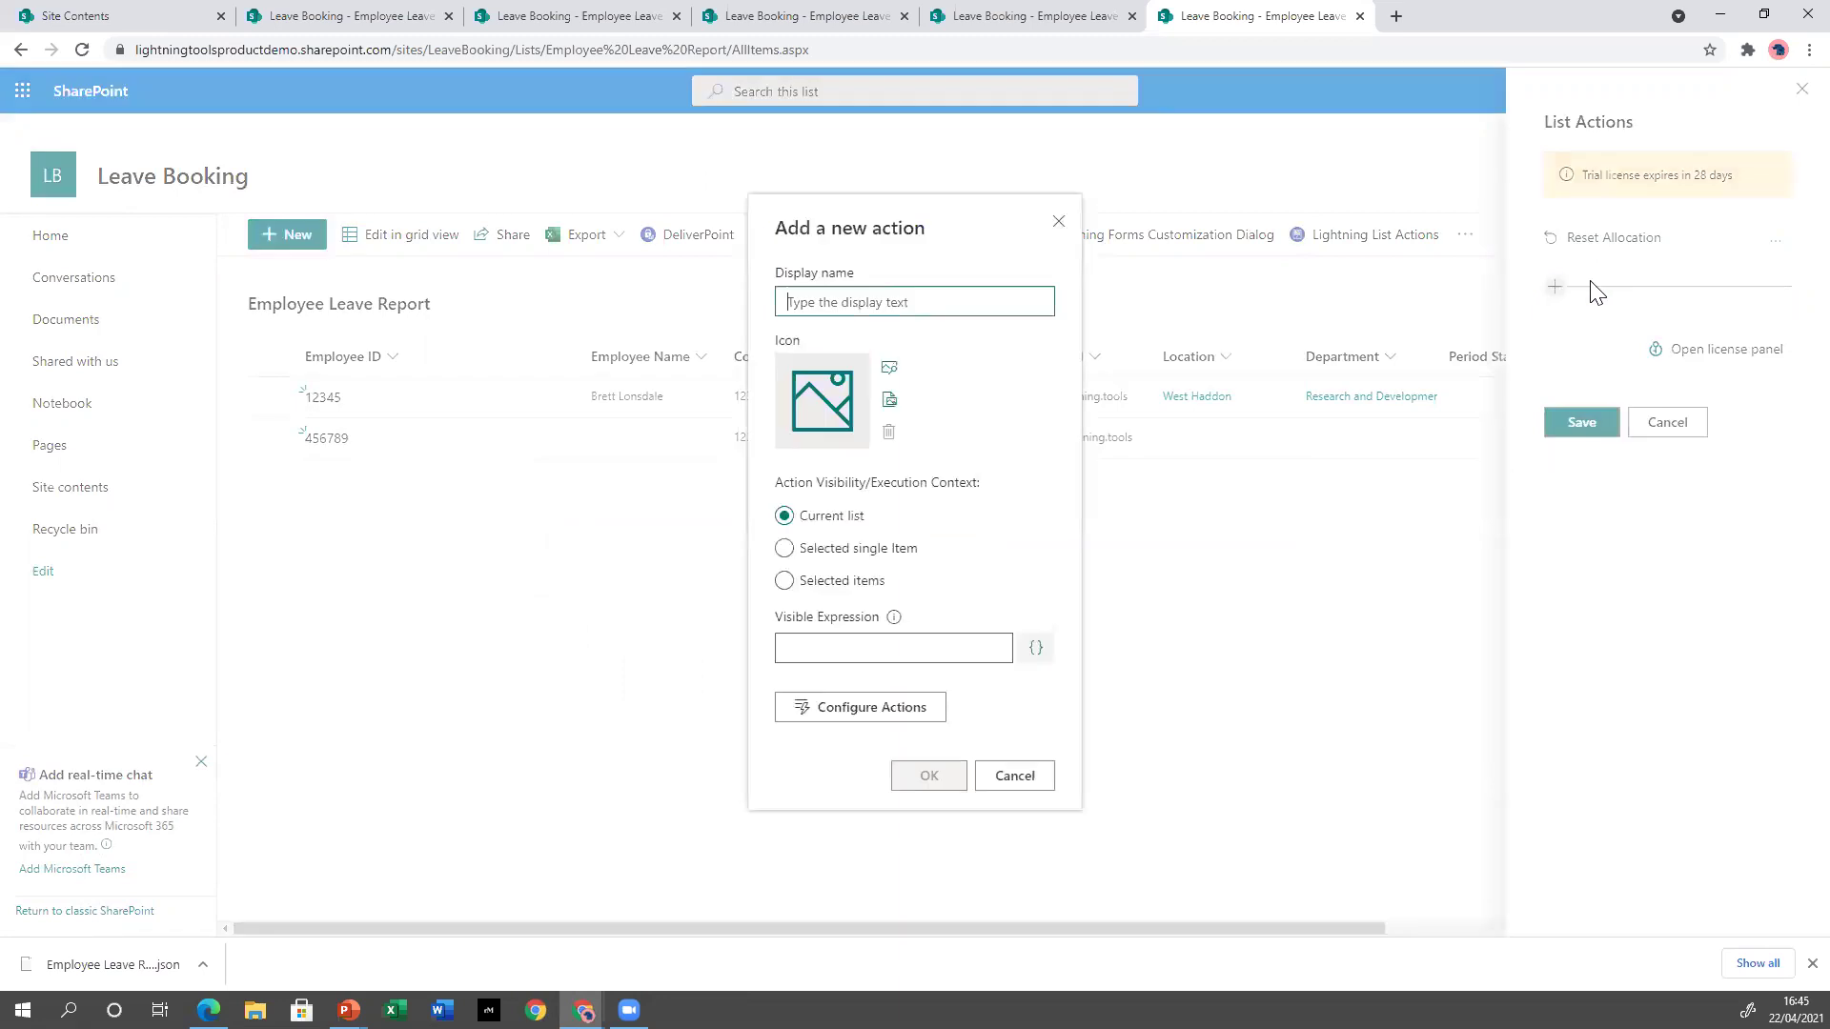
{"action": "left_click", "coordinate": [1046, 763]}
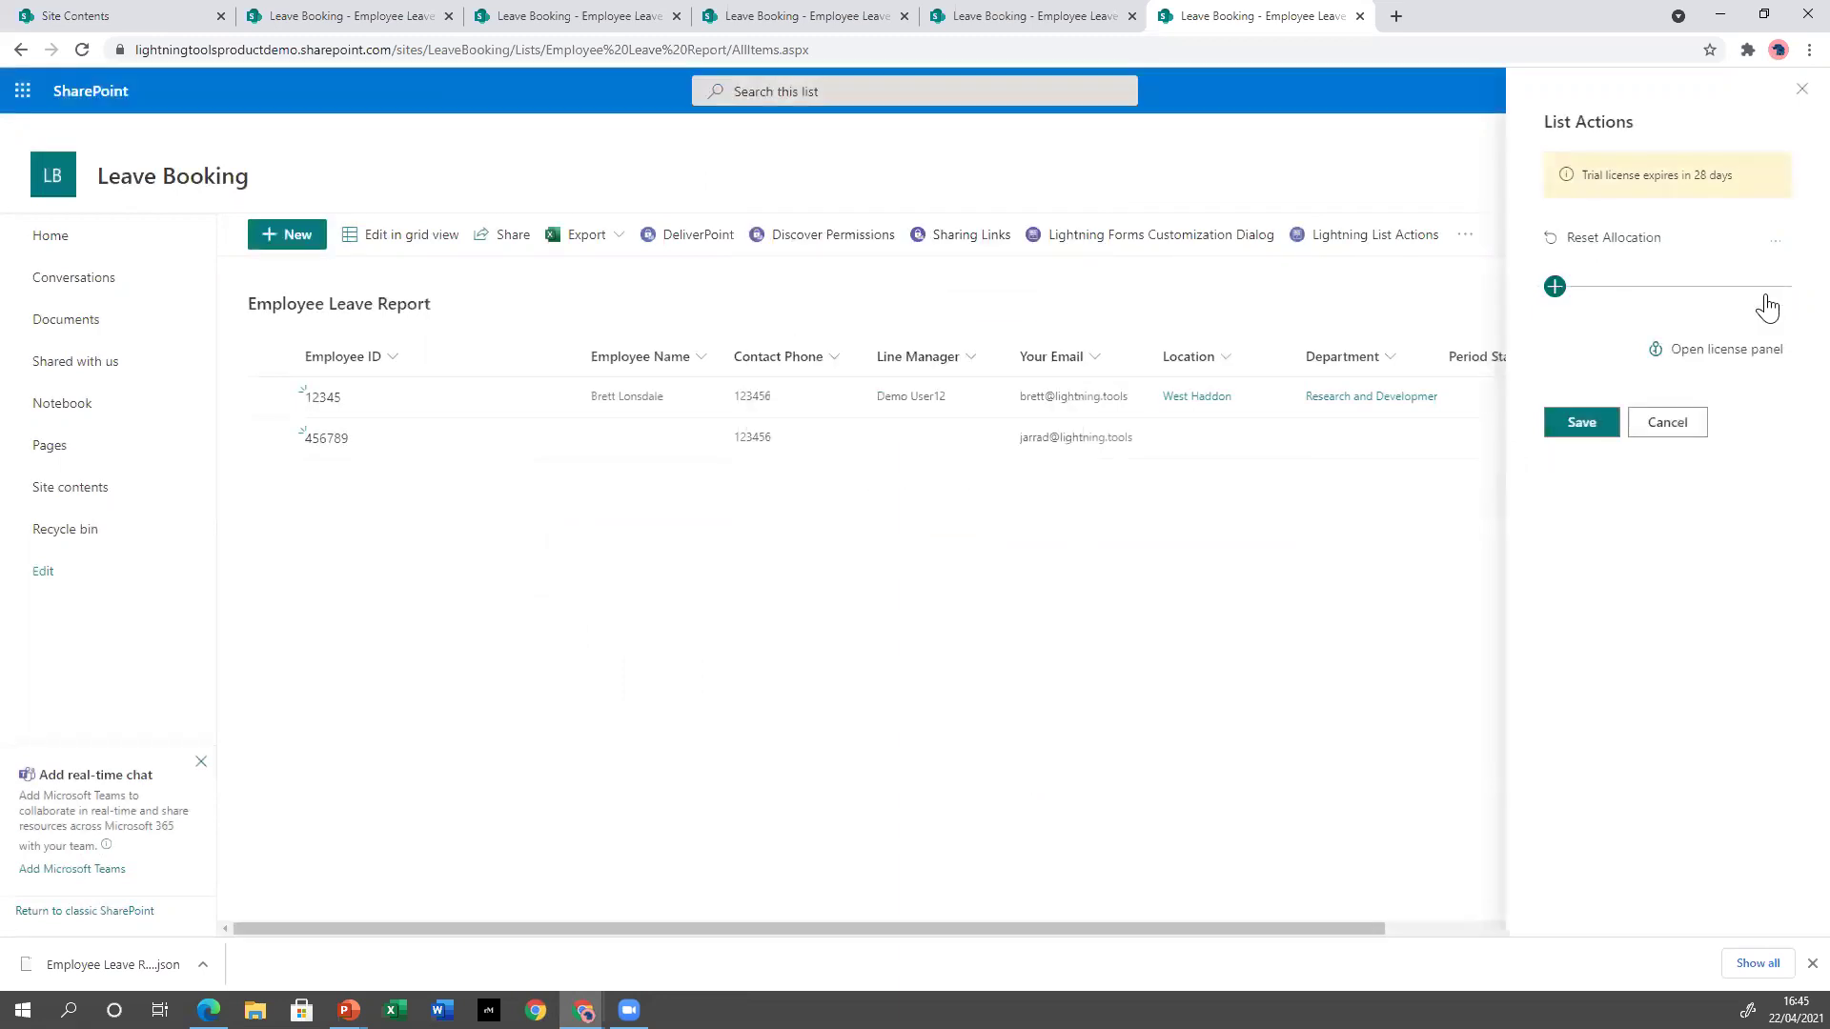
{"action": "left_click", "coordinate": [1582, 429]}
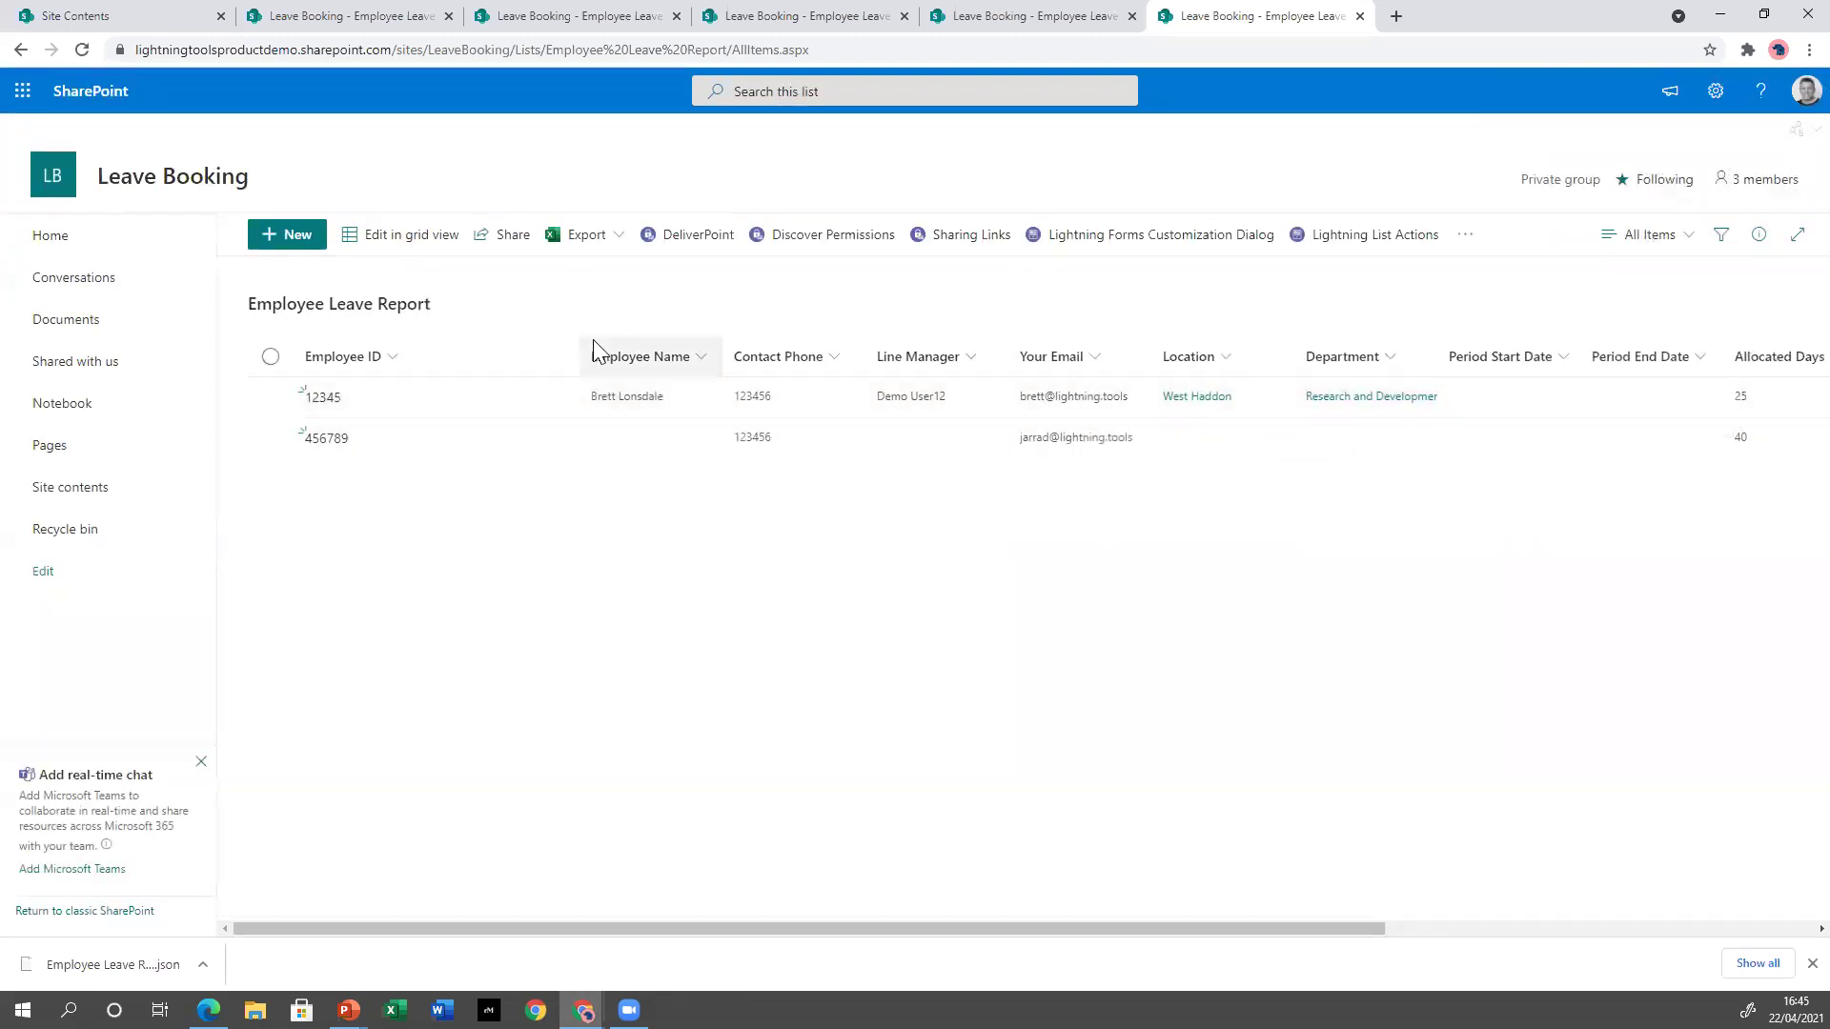
{"action": "left_click", "coordinate": [1358, 246]}
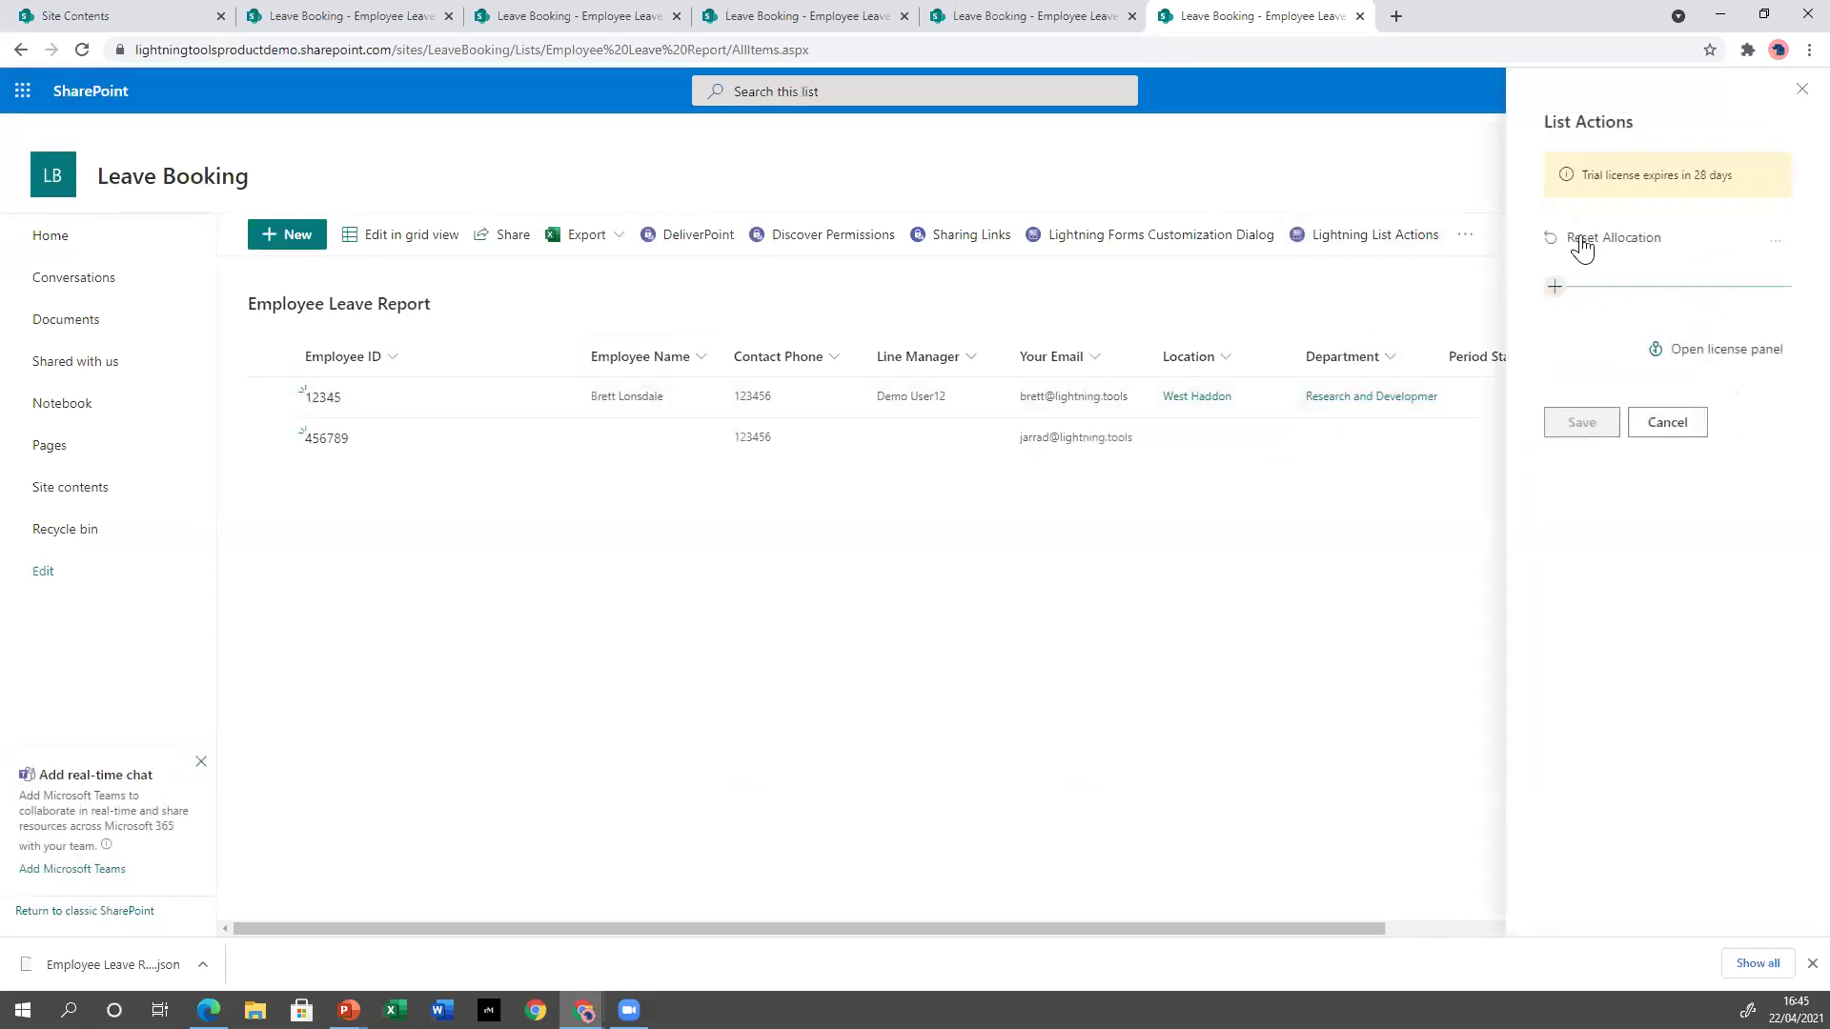
Open Reset Allocation's action configuration and retarget it to the Employee Leave Report list.
{"action": "left_click", "coordinate": [1775, 241]}
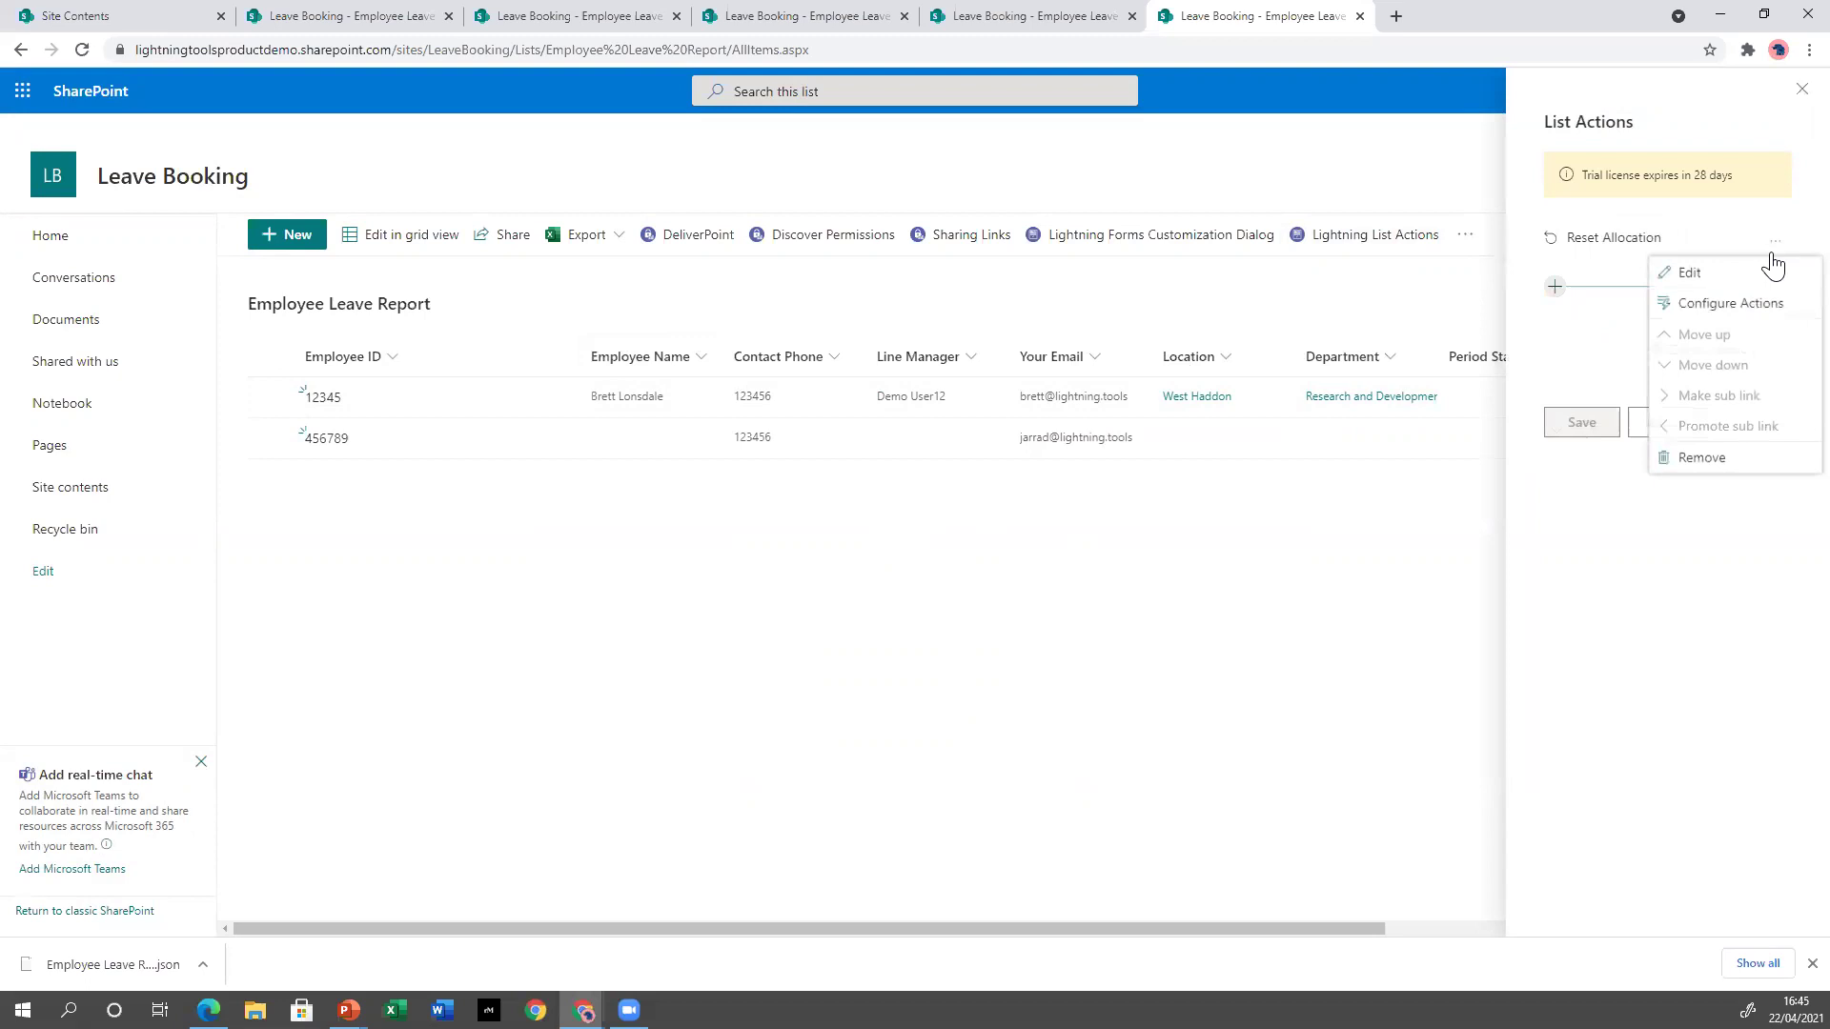
{"action": "left_click", "coordinate": [1736, 317]}
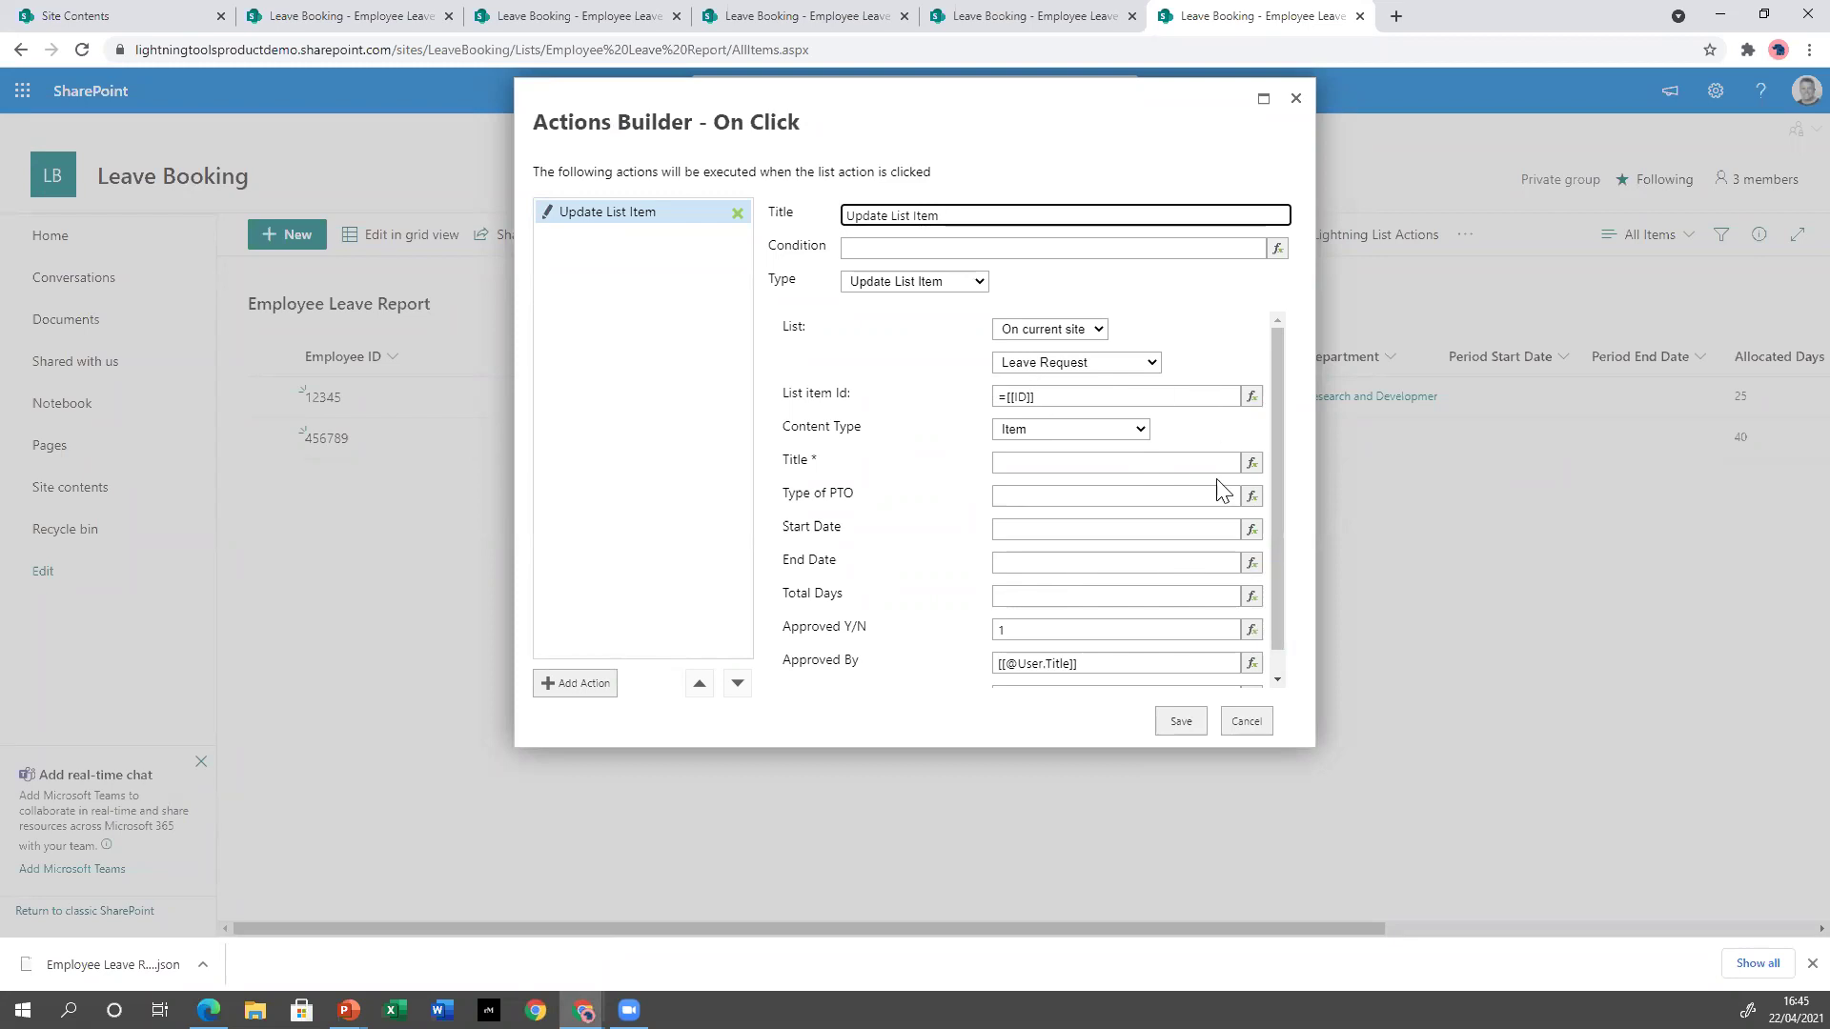
{"action": "scroll", "coordinate": [1083, 592], "scroll_direction": "down", "scroll_amount": 2}
{"action": "scroll", "coordinate": [1083, 575], "scroll_direction": "up", "scroll_amount": 2}
{"action": "left_click", "coordinate": [1105, 363]}
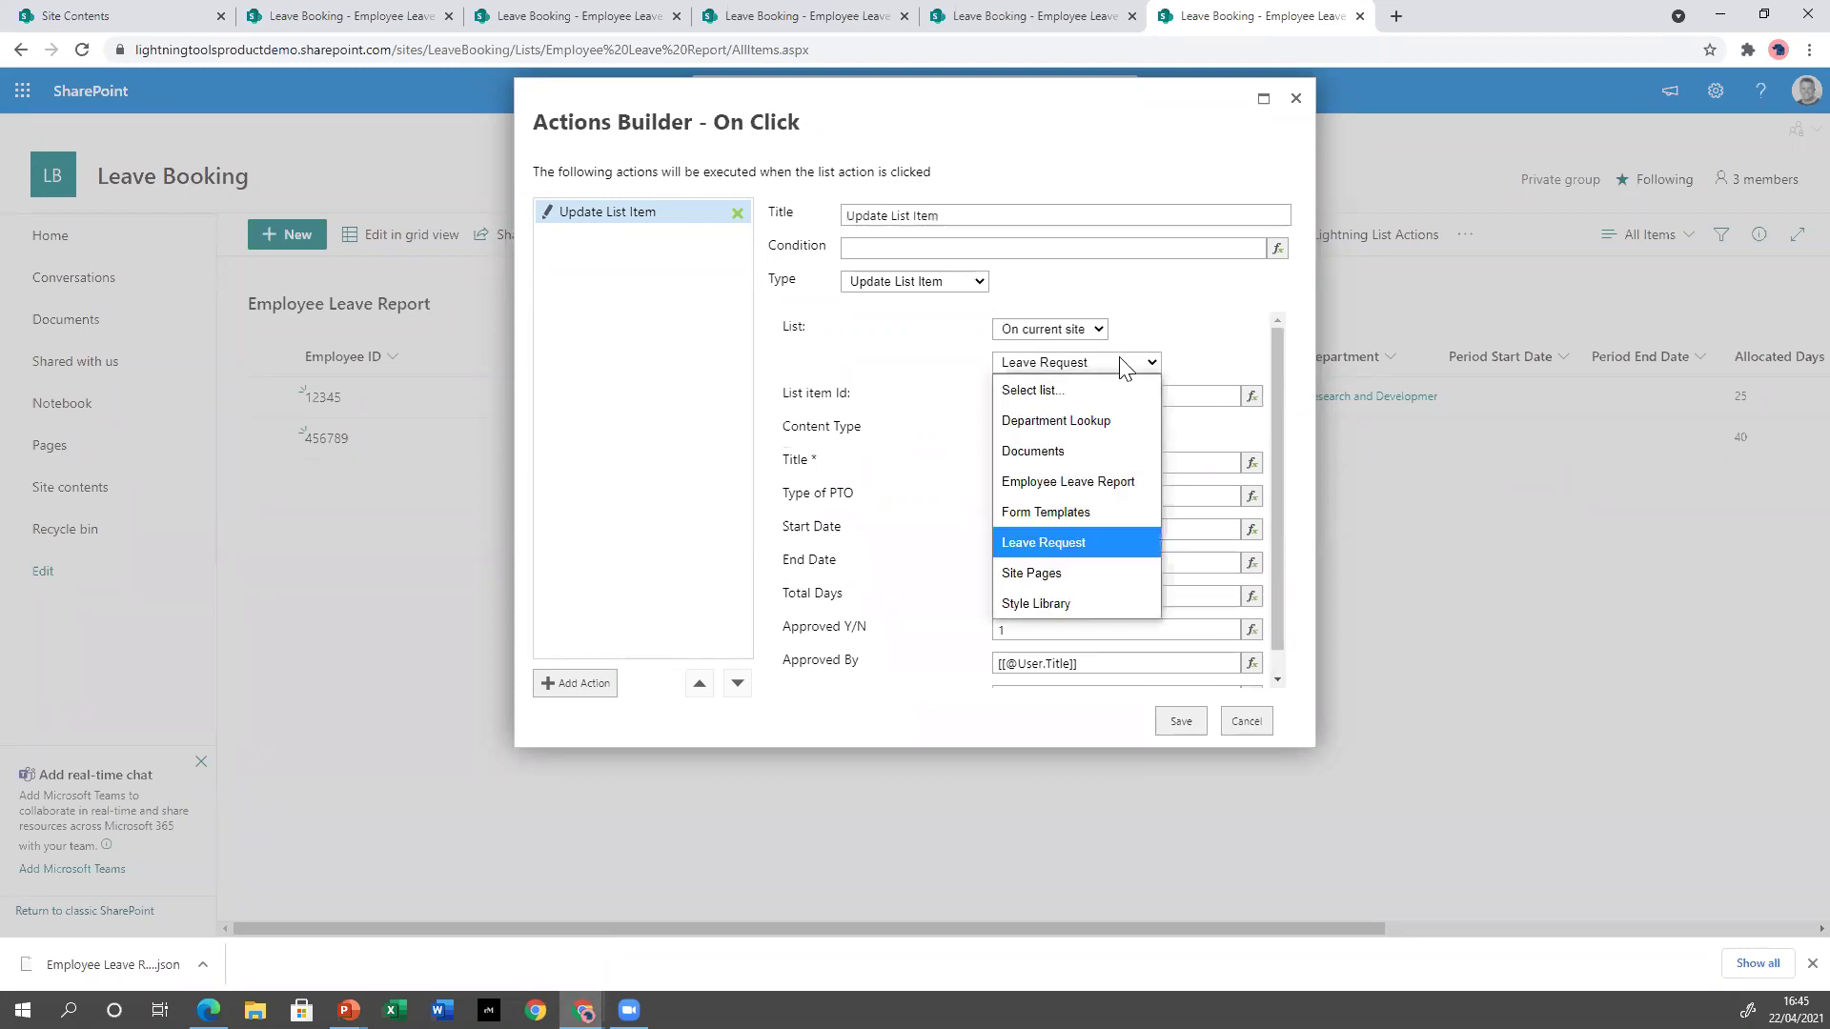
{"action": "left_click", "coordinate": [1104, 484]}
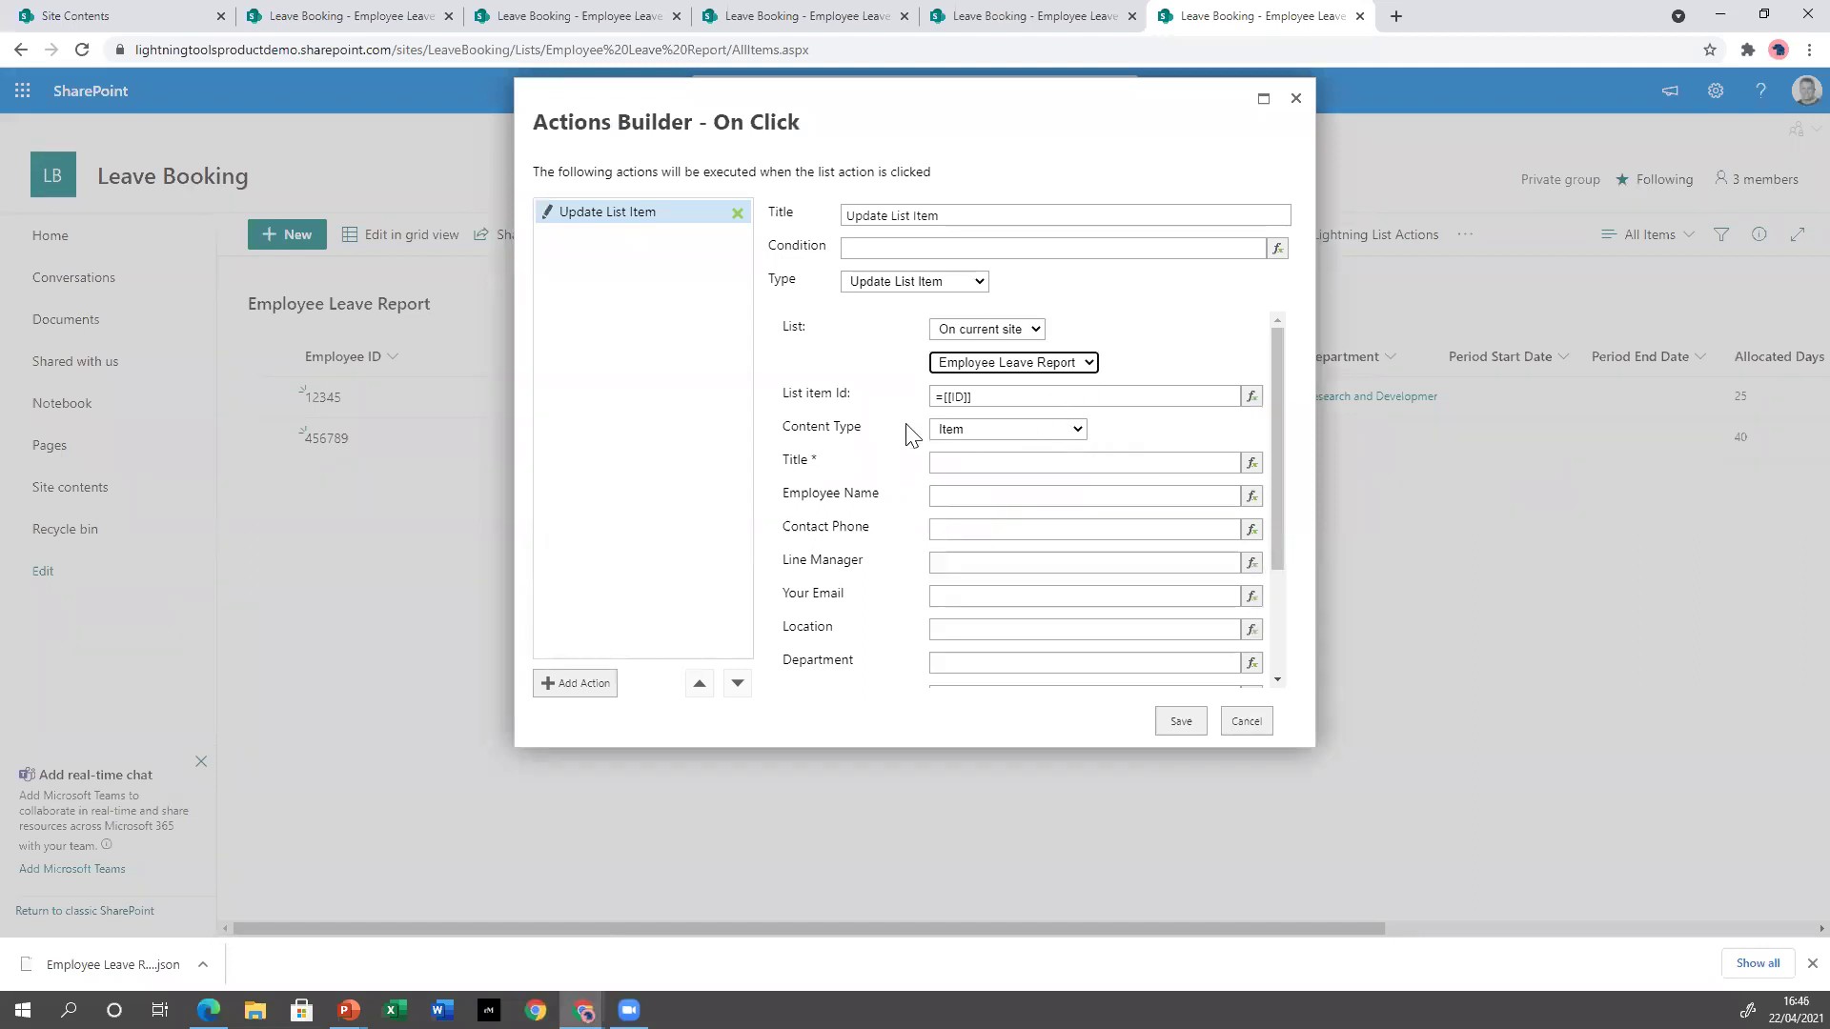
{"action": "left_click_drag", "start_coordinate": [1279, 517], "coordinate": [1276, 647]}
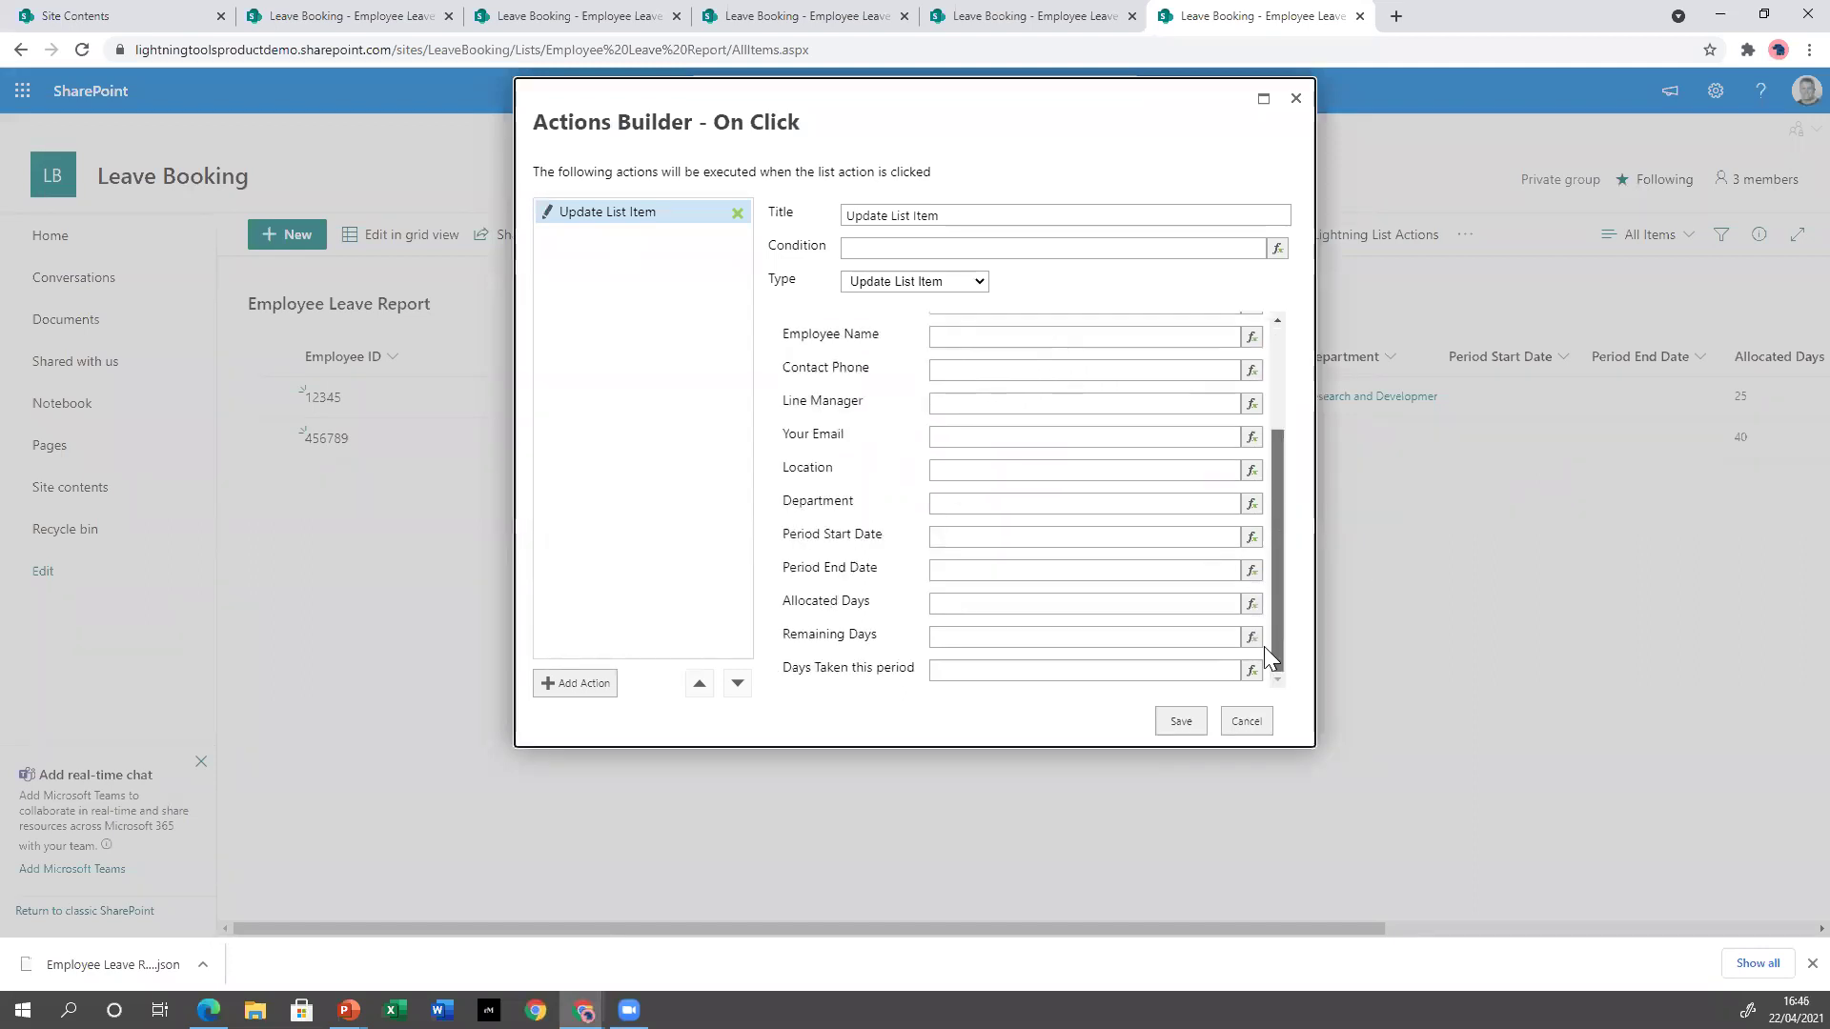
Set Period Start Date 1/1/2022, Period End Date 12/31/2022 and Allocated Days 25, then save.
{"action": "left_click", "coordinate": [1132, 538]}
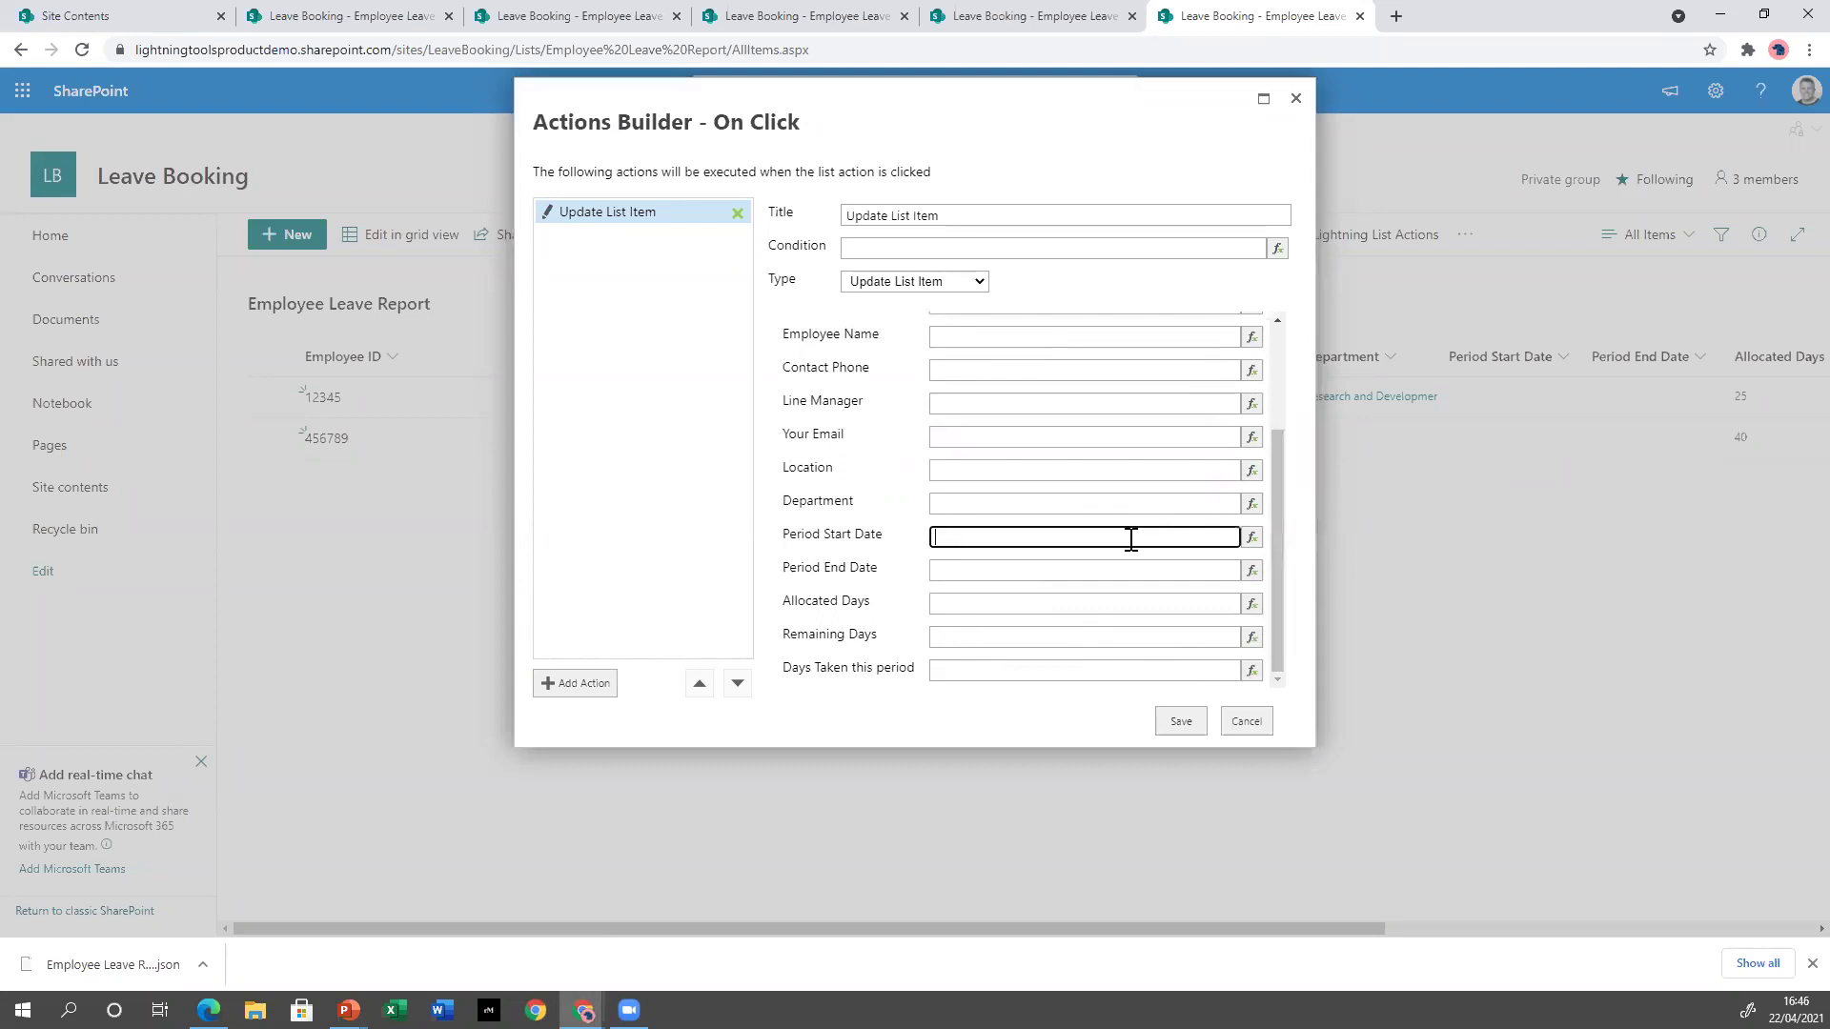
{"action": "type", "text": "1/1/2022"}
{"action": "left_click", "coordinate": [1060, 569]}
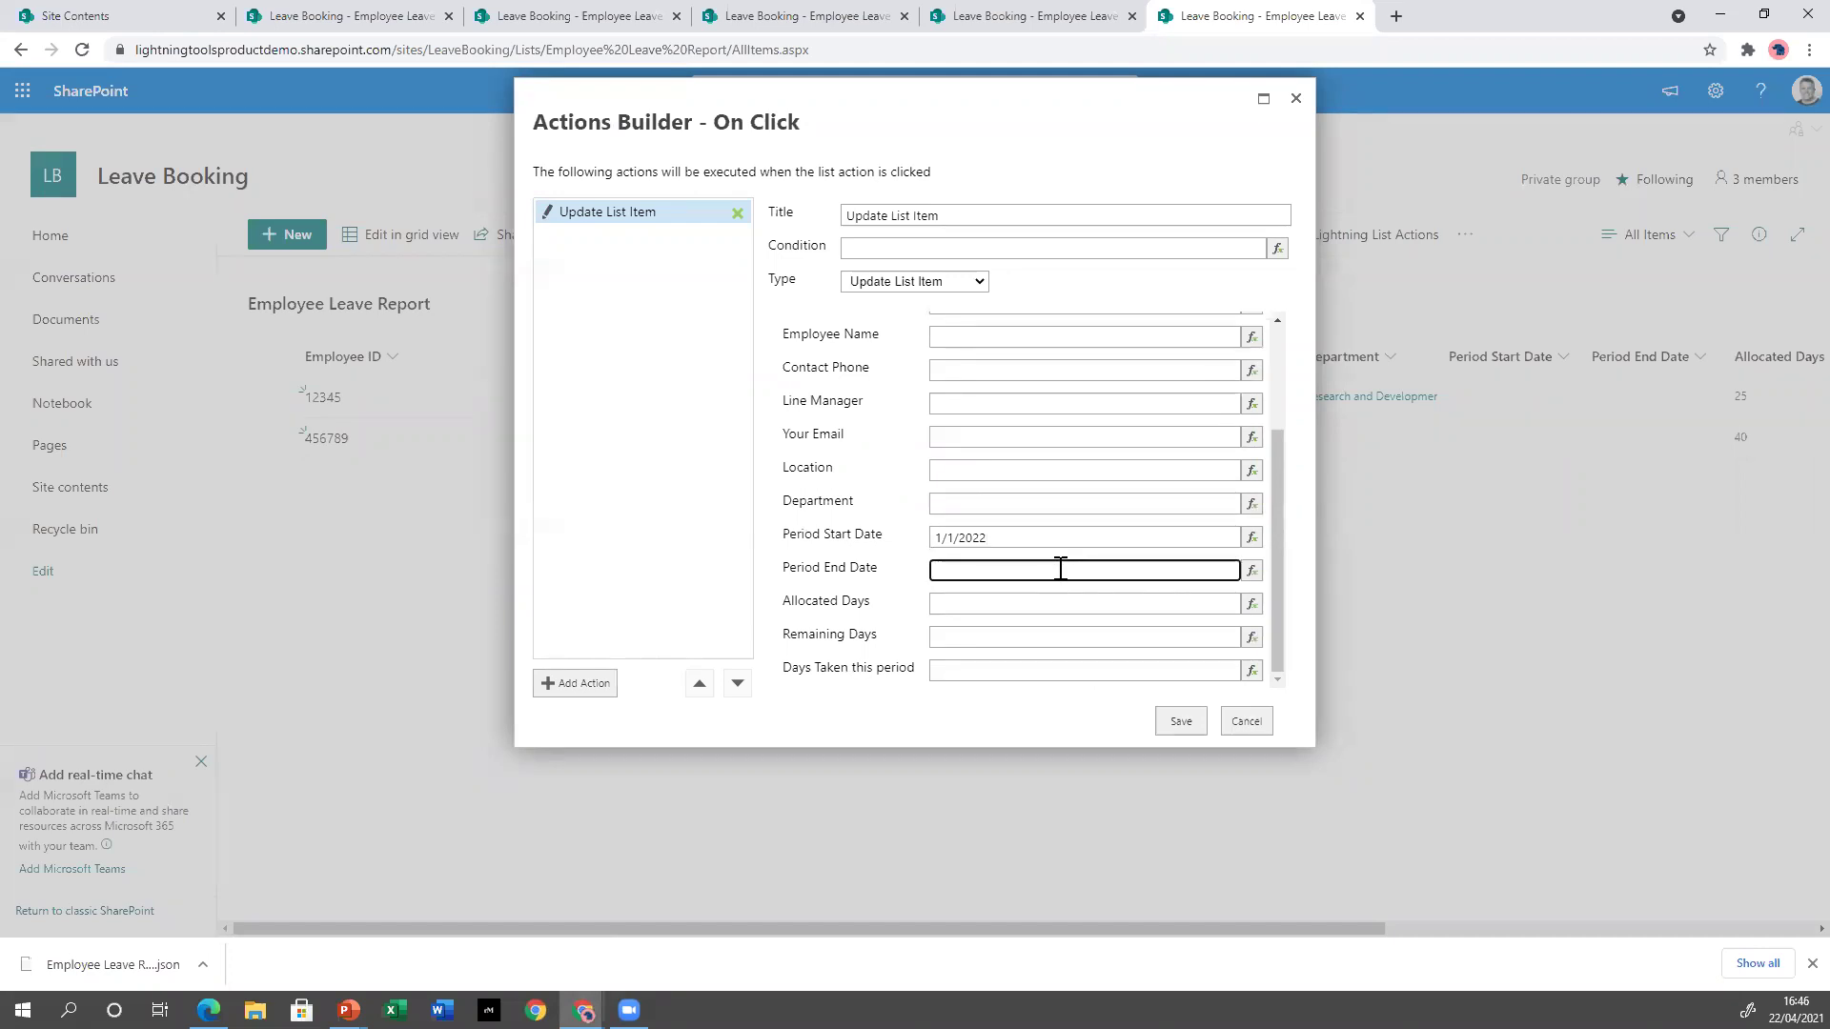
{"action": "type", "text": "12/*31/"}
{"action": "key", "text": "BackSpace"}
{"action": "key", "text": "BackSpace"}
{"action": "key", "text": "BackSpace"}
{"action": "type", "text": "31/2022"}
{"action": "left_click", "coordinate": [1073, 603]}
{"action": "type", "text": "25"}
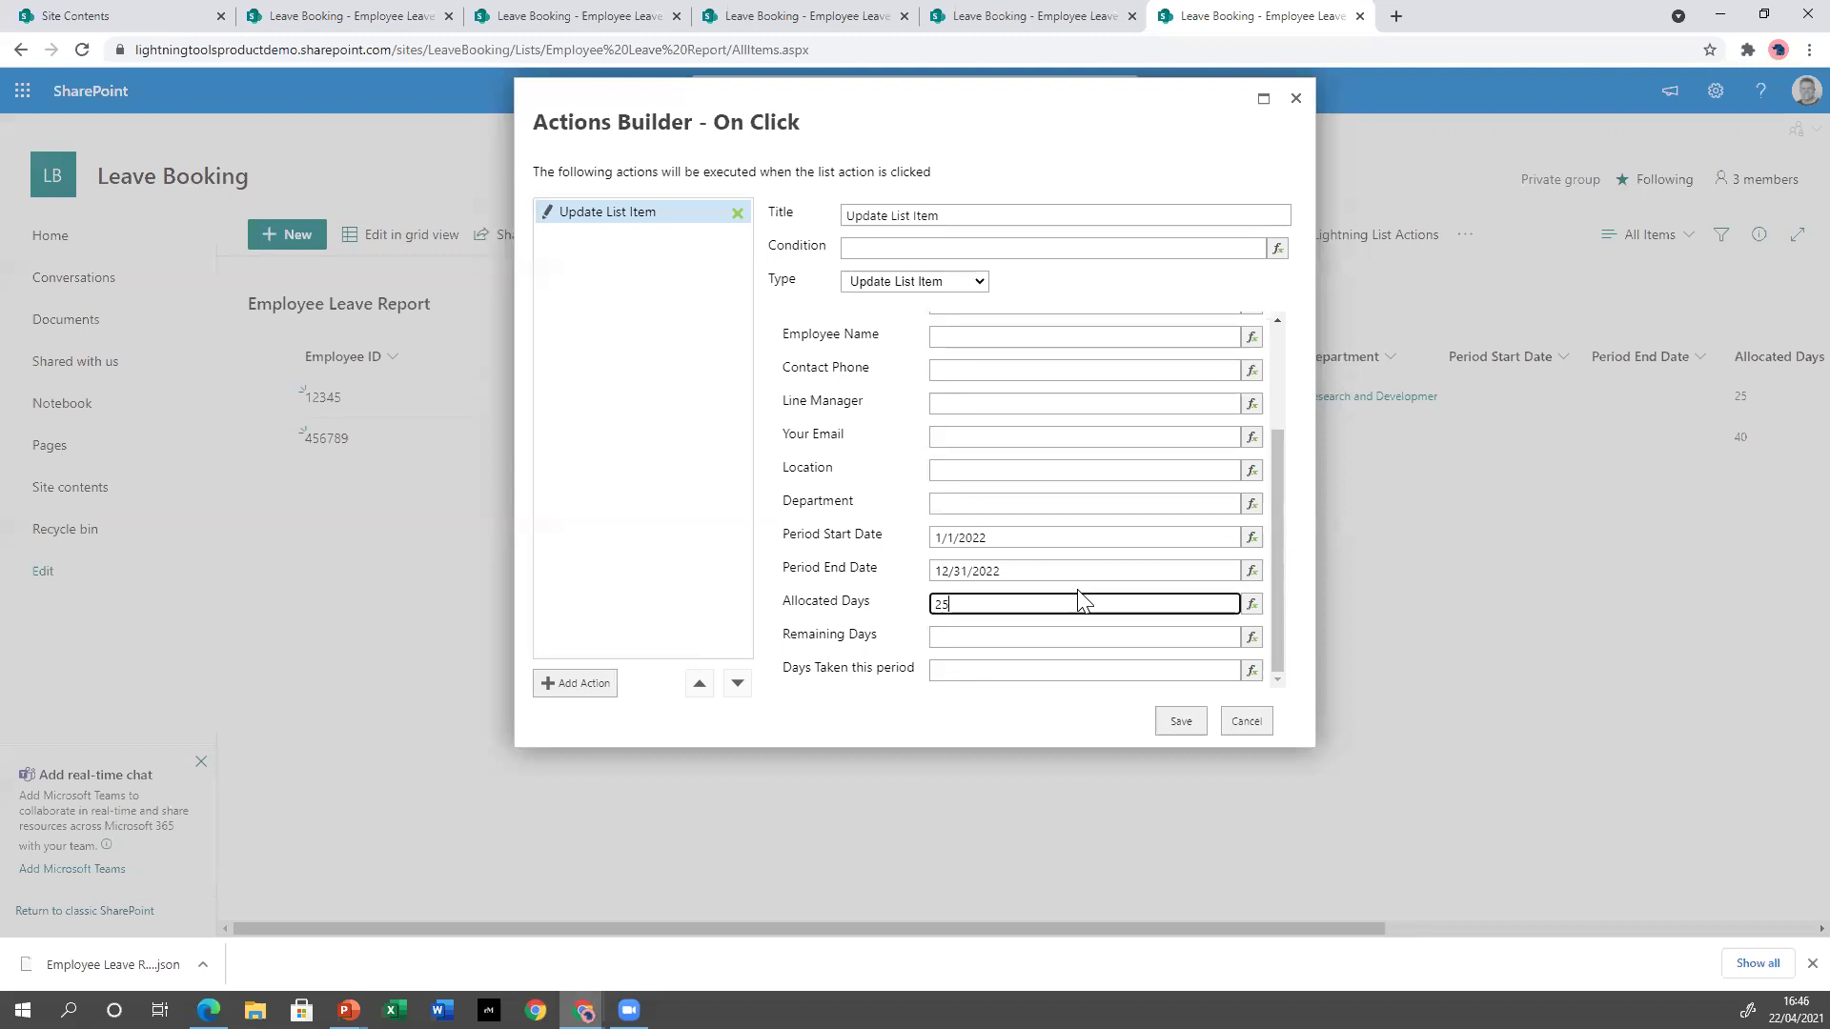
{"action": "left_click", "coordinate": [1179, 721]}
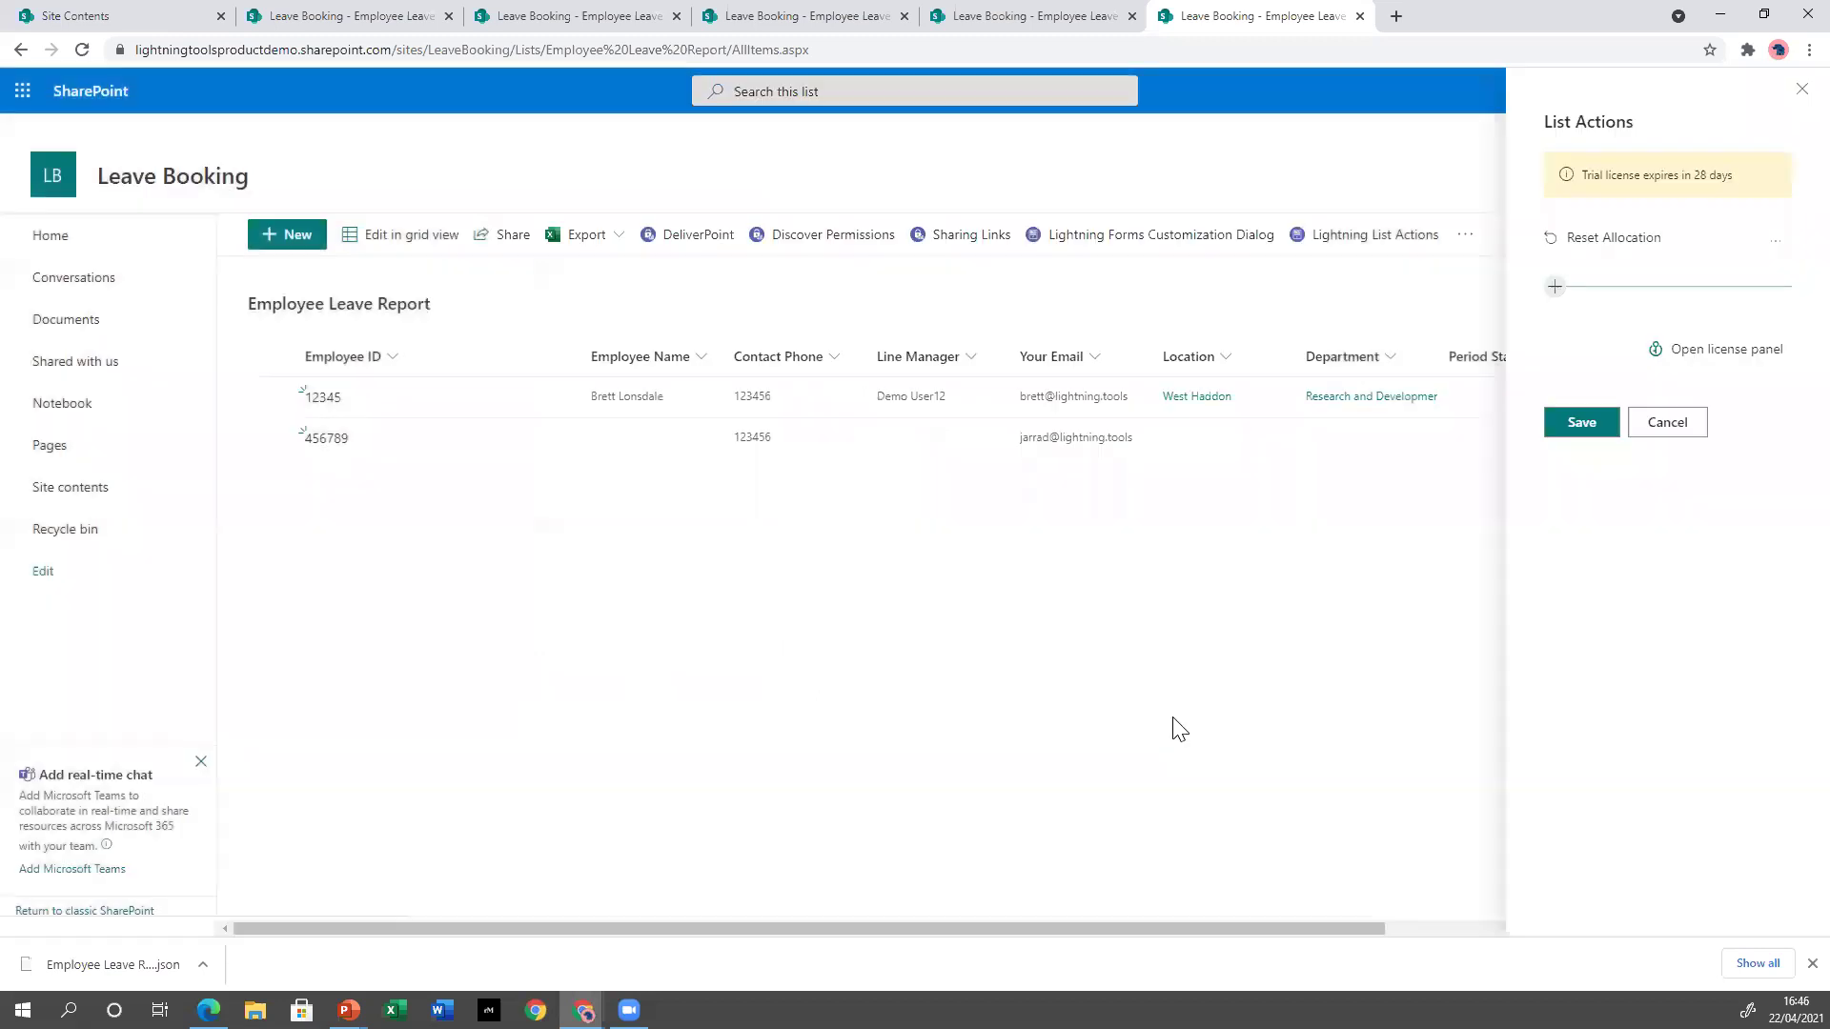
Save the list actions, select both employee rows, and run Reset Allocation on them.
{"action": "left_click", "coordinate": [1582, 424]}
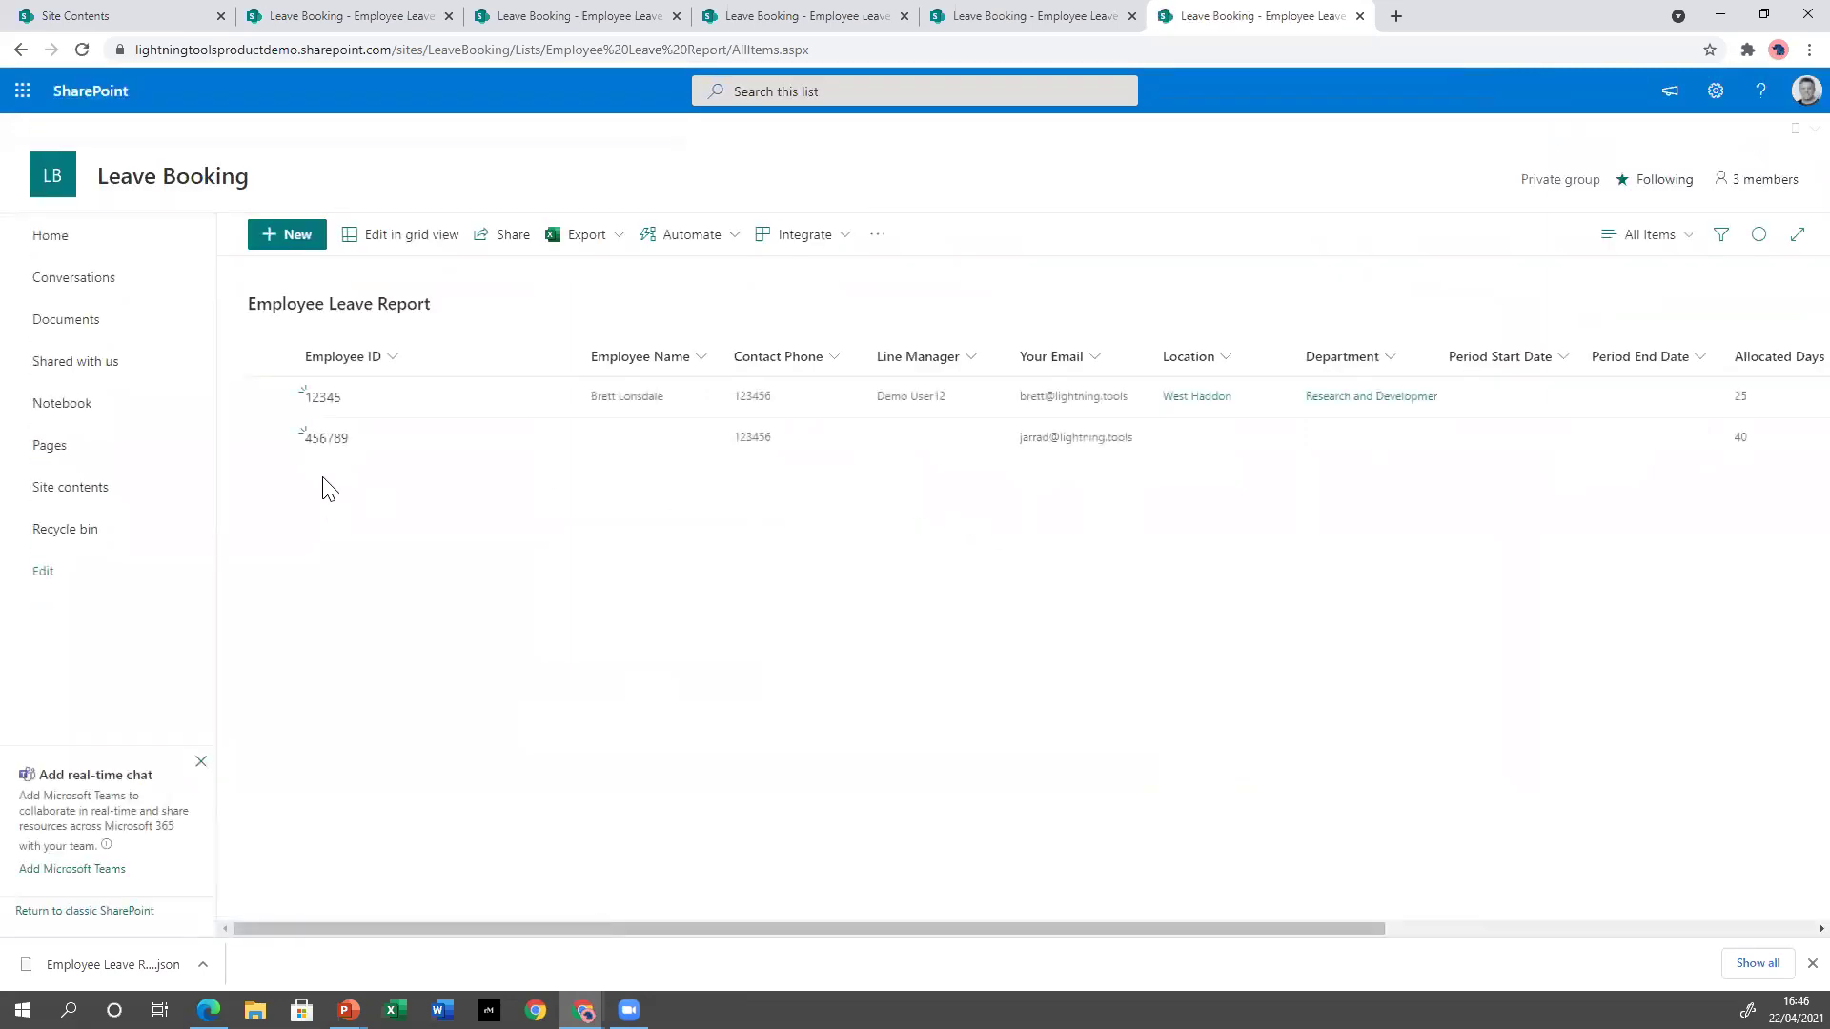
{"action": "left_click", "coordinate": [271, 397]}
{"action": "left_click", "coordinate": [271, 440]}
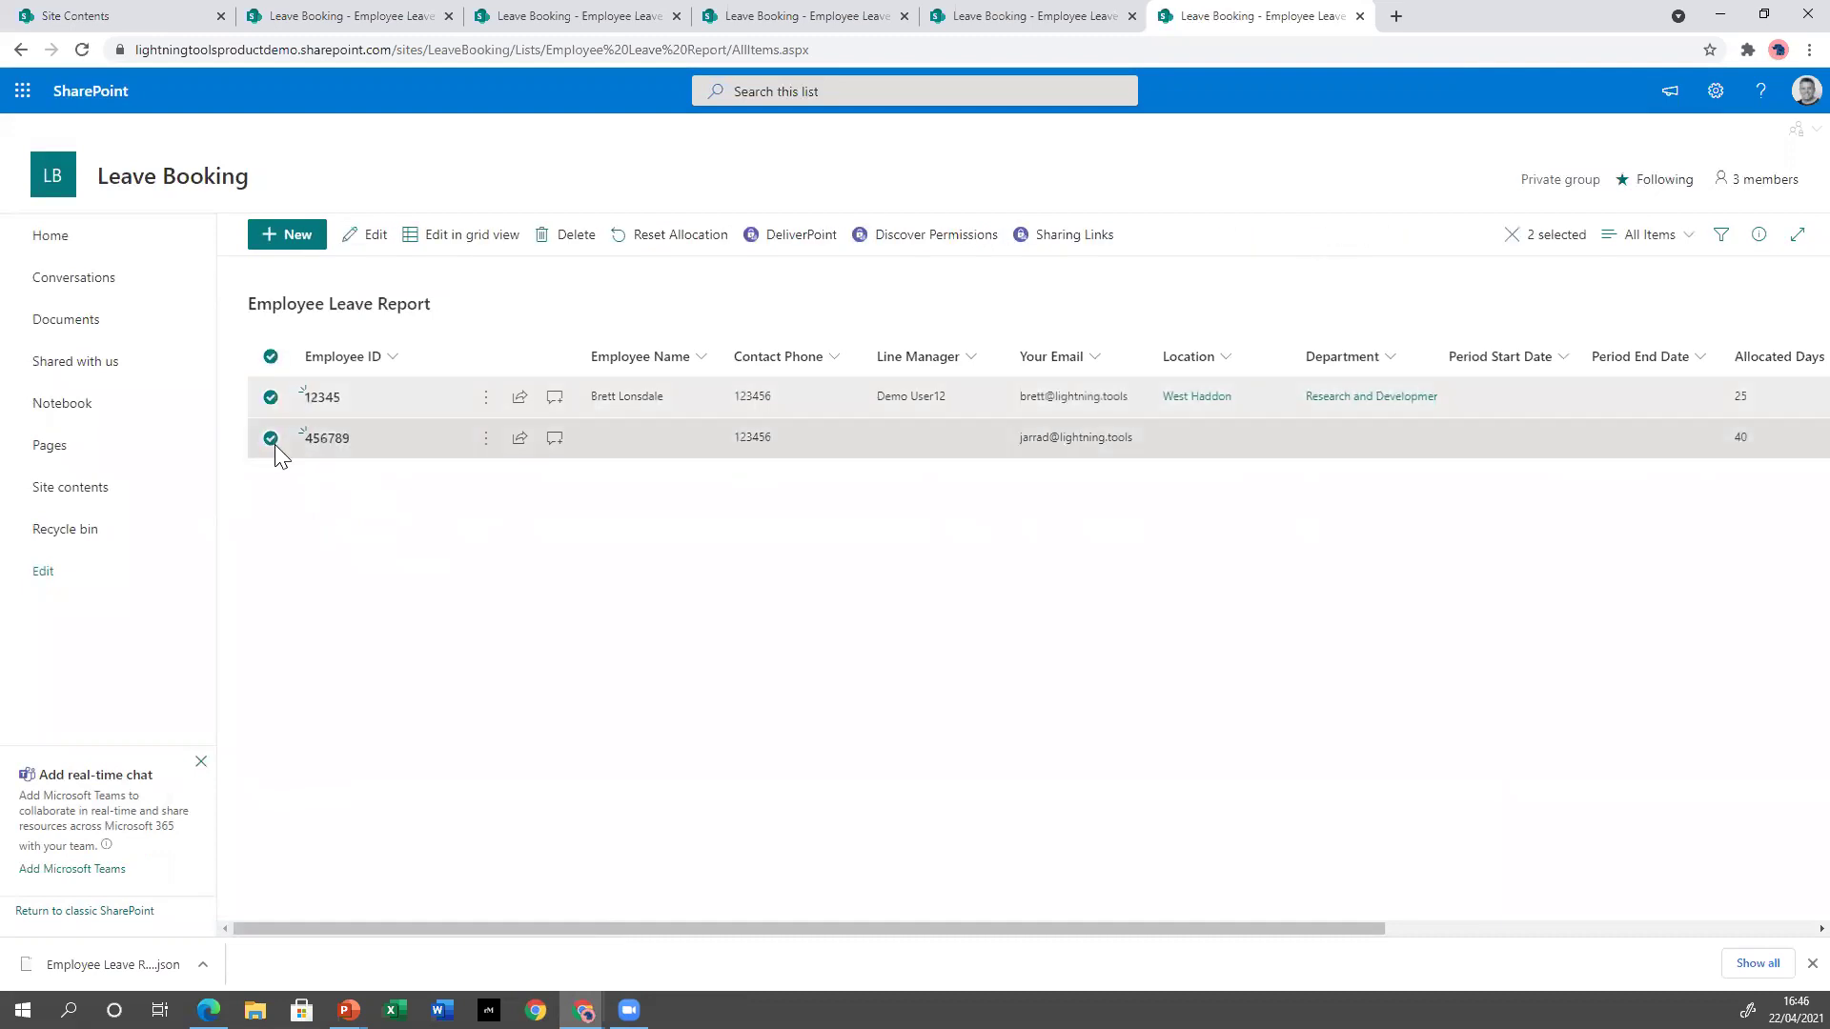
{"action": "left_click", "coordinate": [671, 242]}
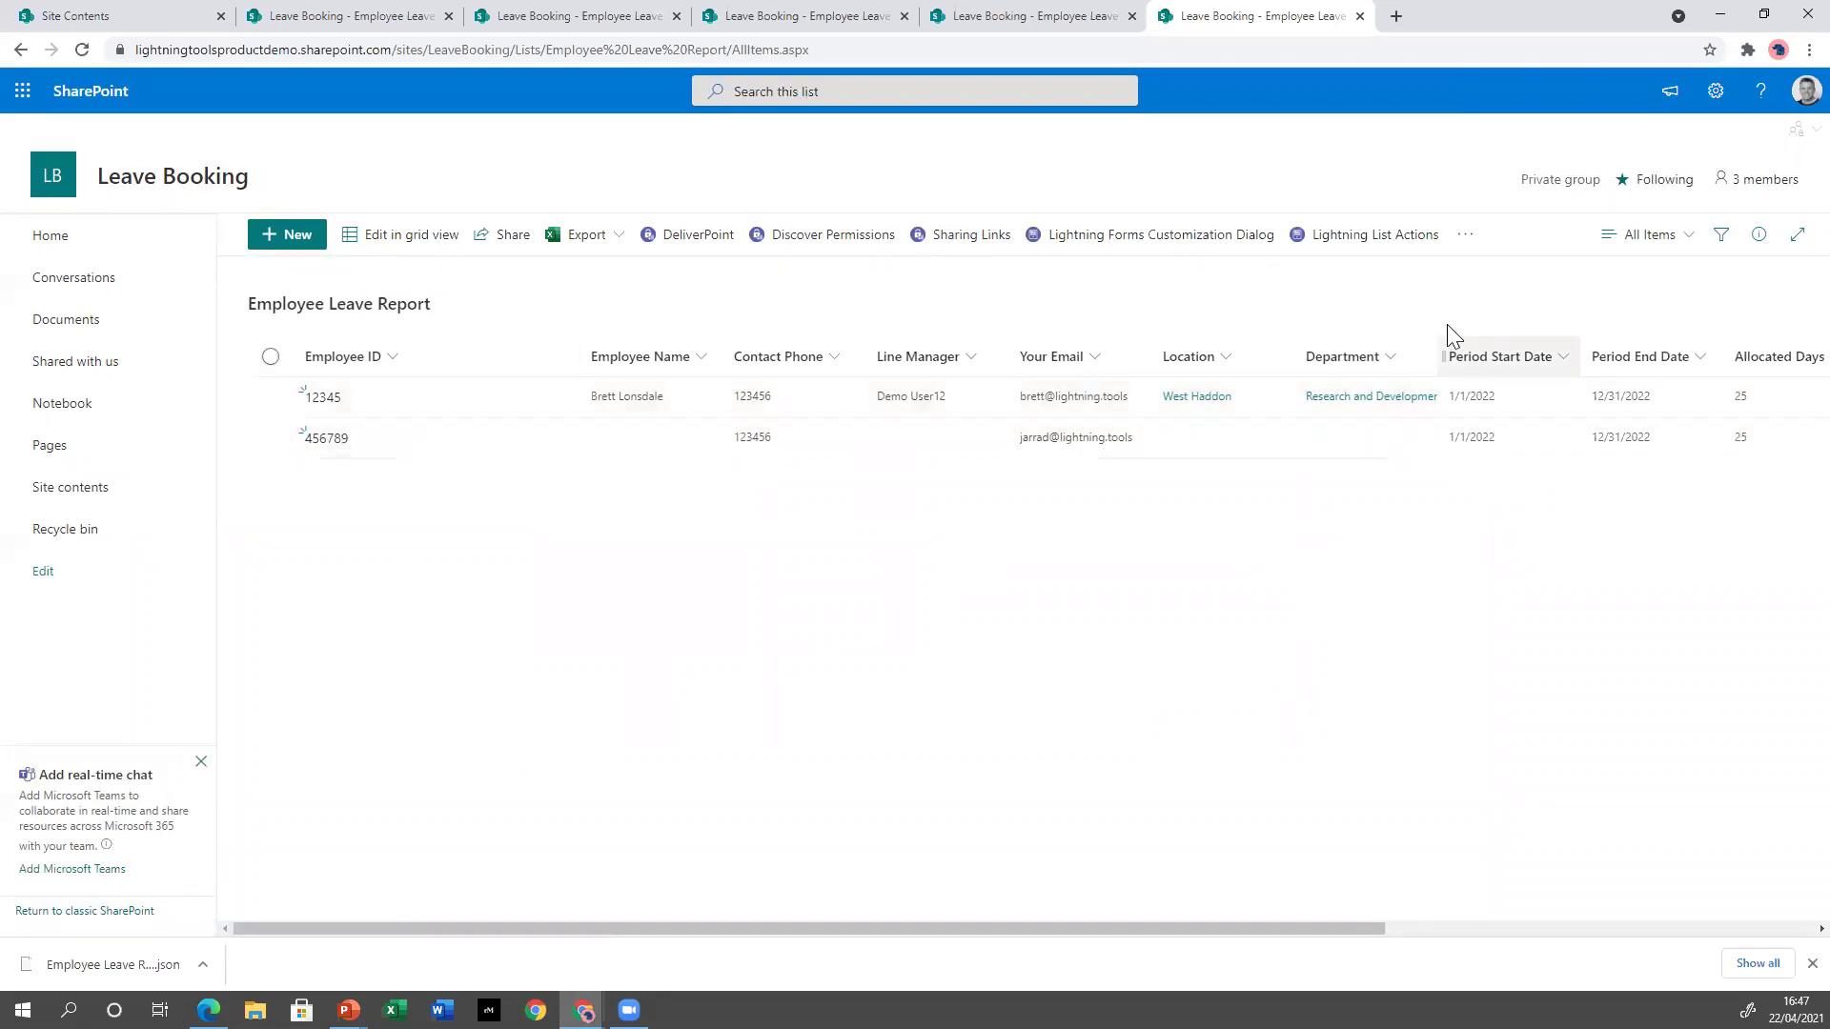
In a new browser tab, go to lightningtools.com and open the Lightning List Actions product page.
{"action": "left_click", "coordinate": [1395, 18]}
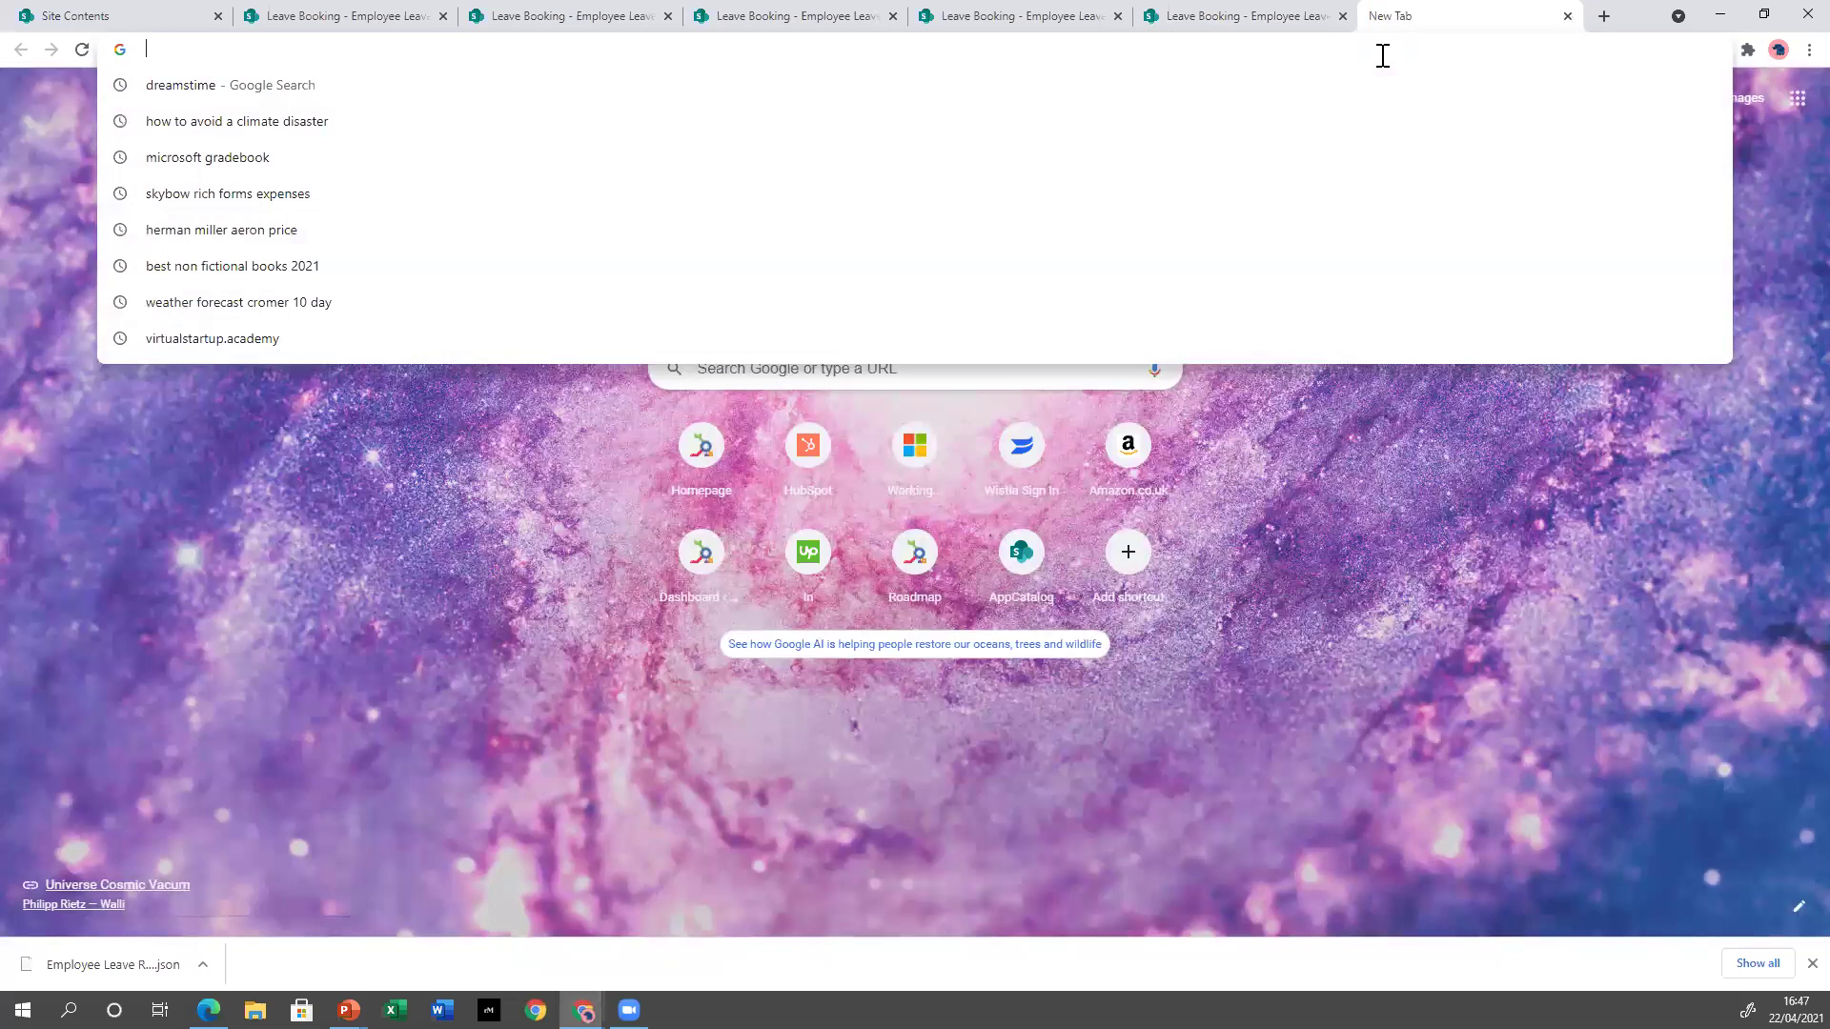
{"action": "type", "text": "lightningtools.com"}
{"action": "key", "text": "Return"}
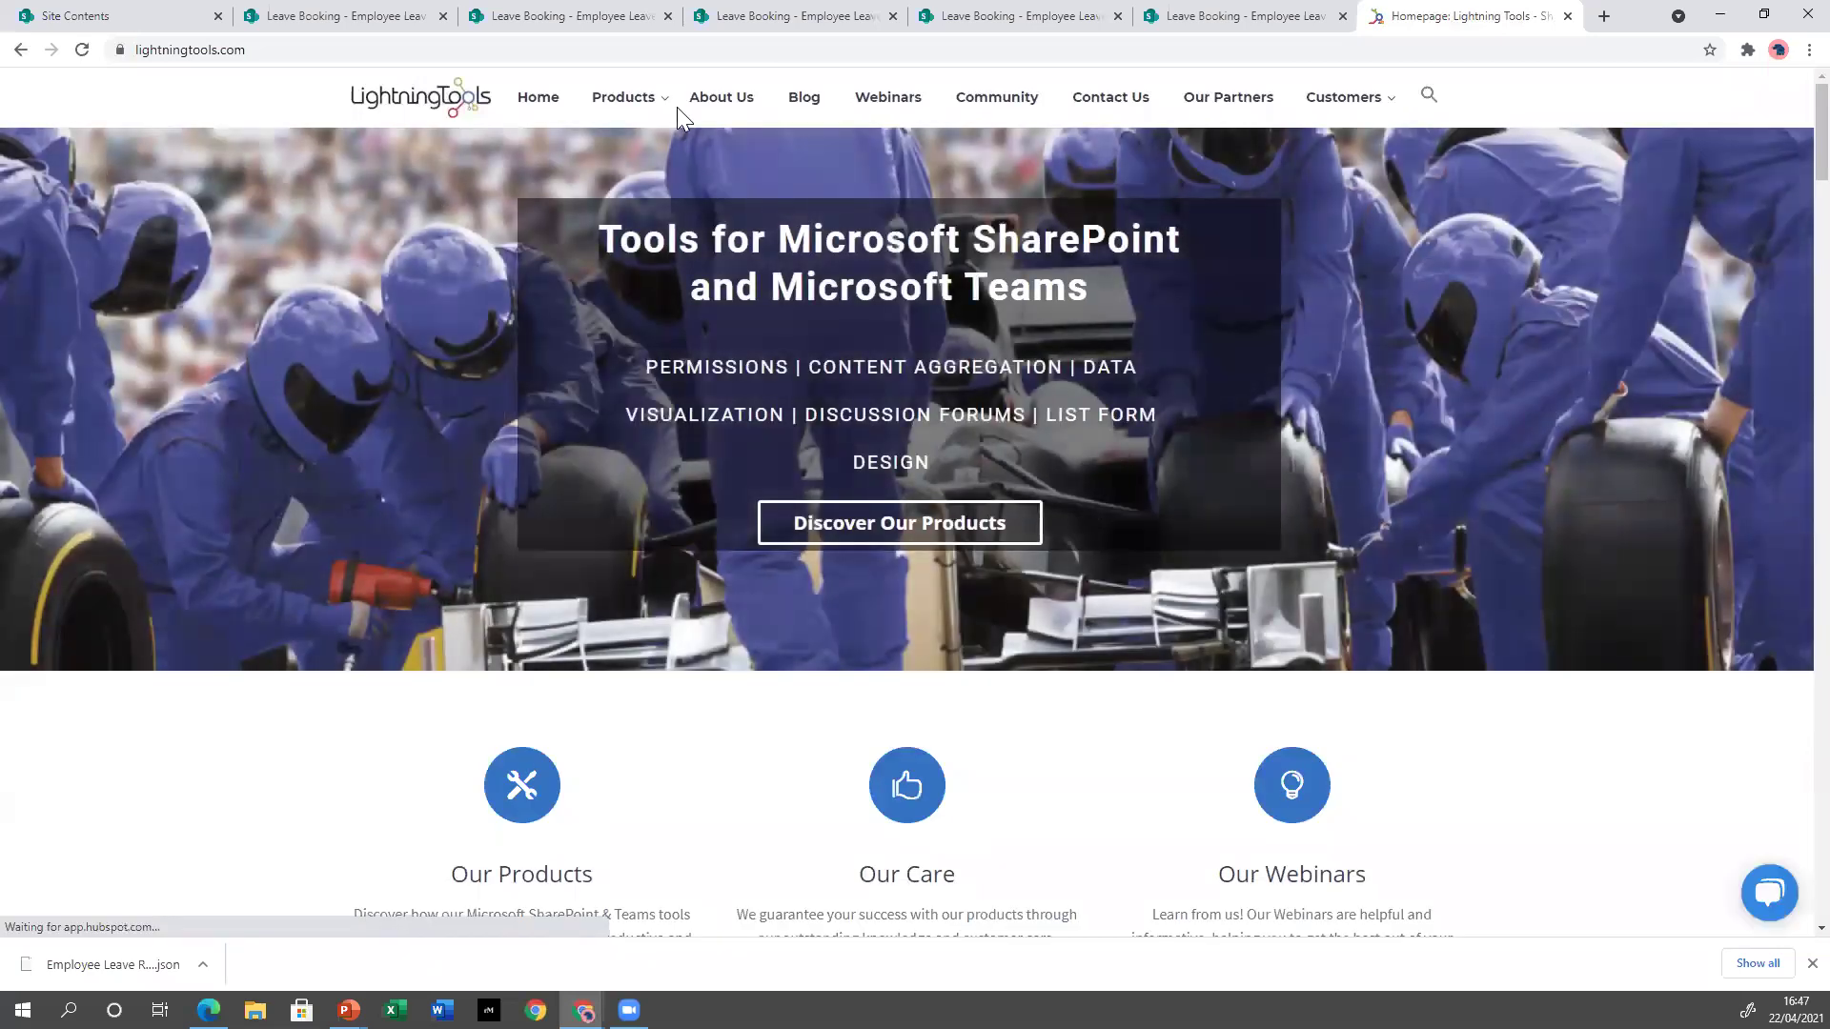
{"action": "mouse_move", "coordinate": [674, 117]}
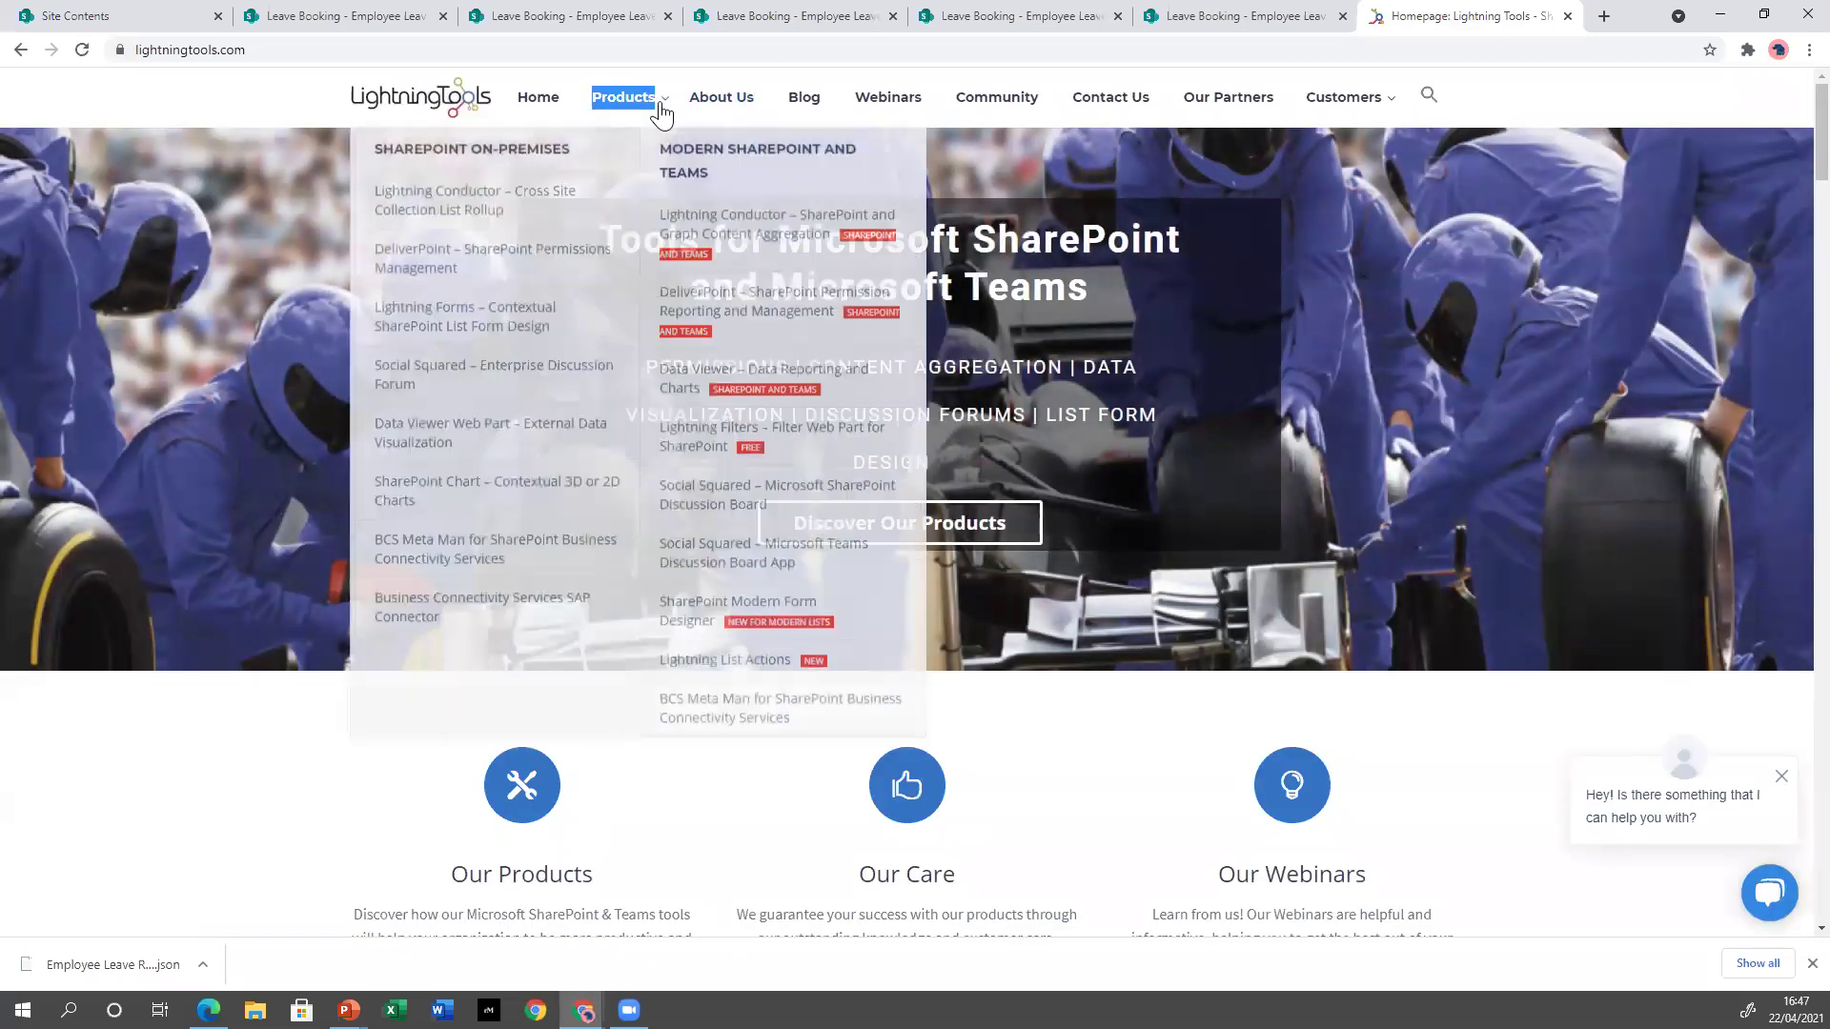
{"action": "left_click", "coordinate": [808, 666]}
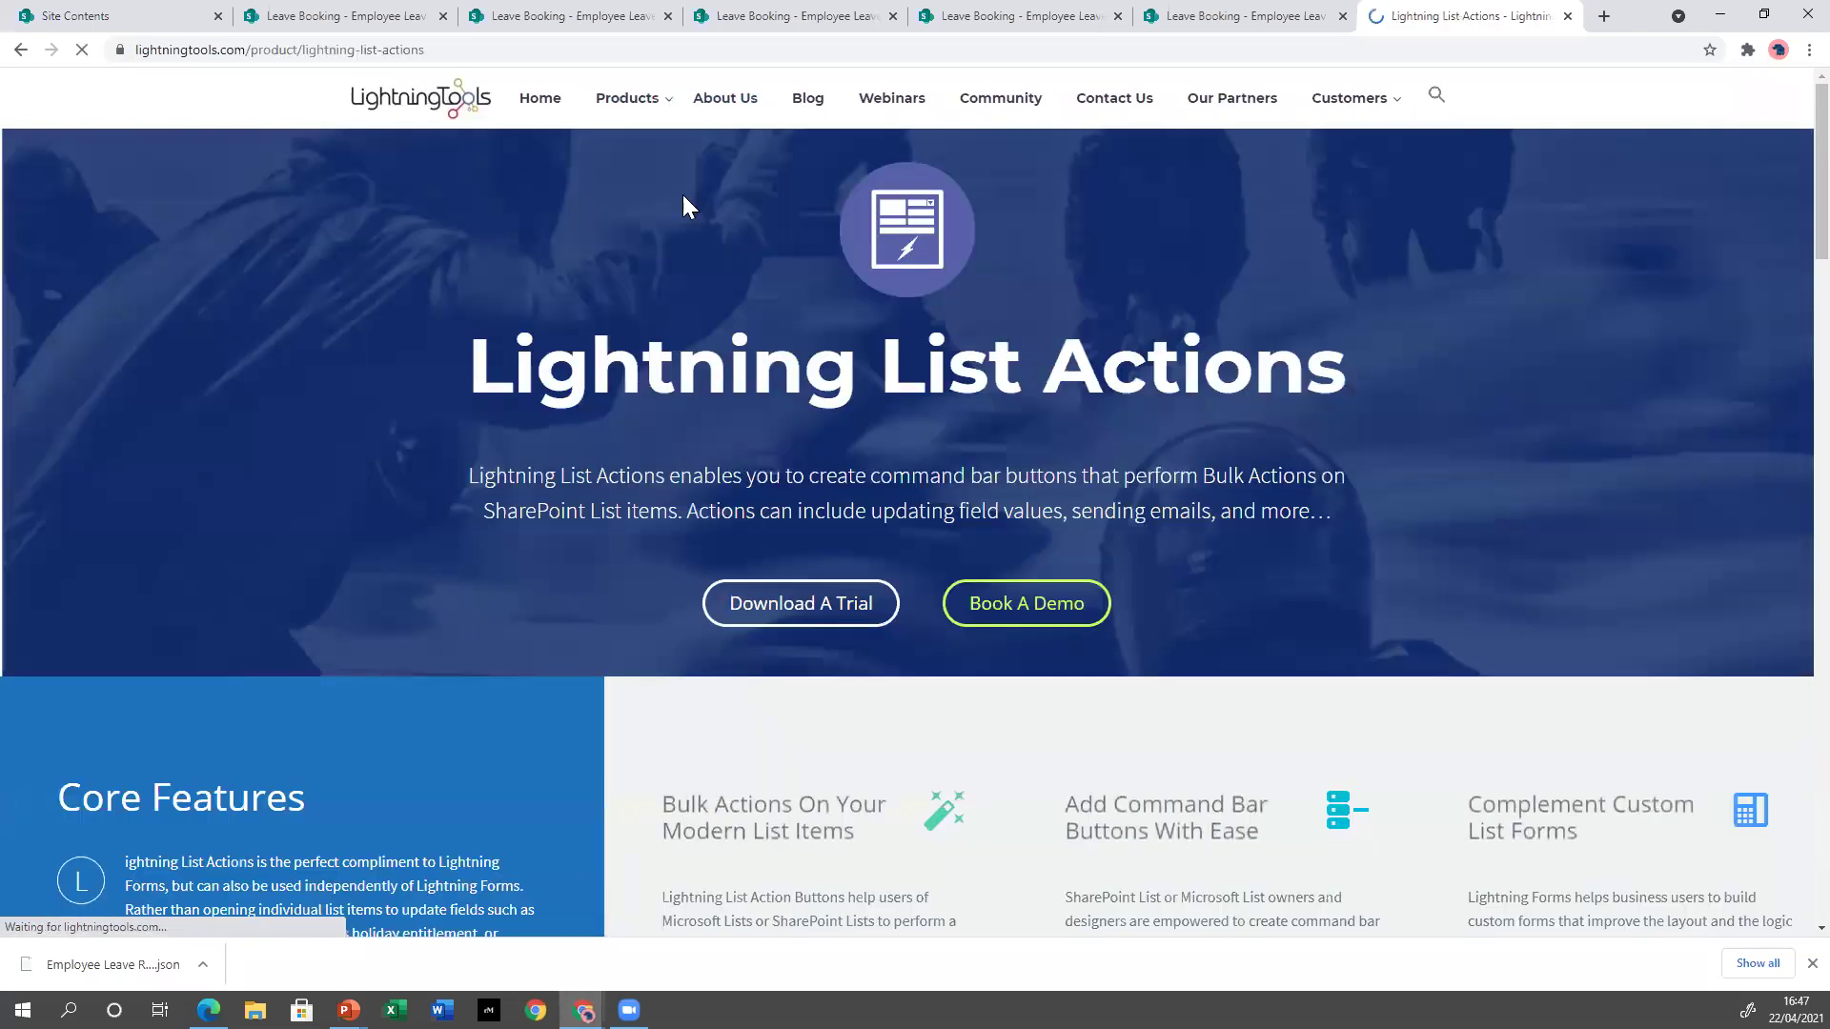
Browse from the Products menu to the Lightning Forms (SharePoint Modern Form Designer) page.
{"action": "left_click", "coordinate": [637, 101]}
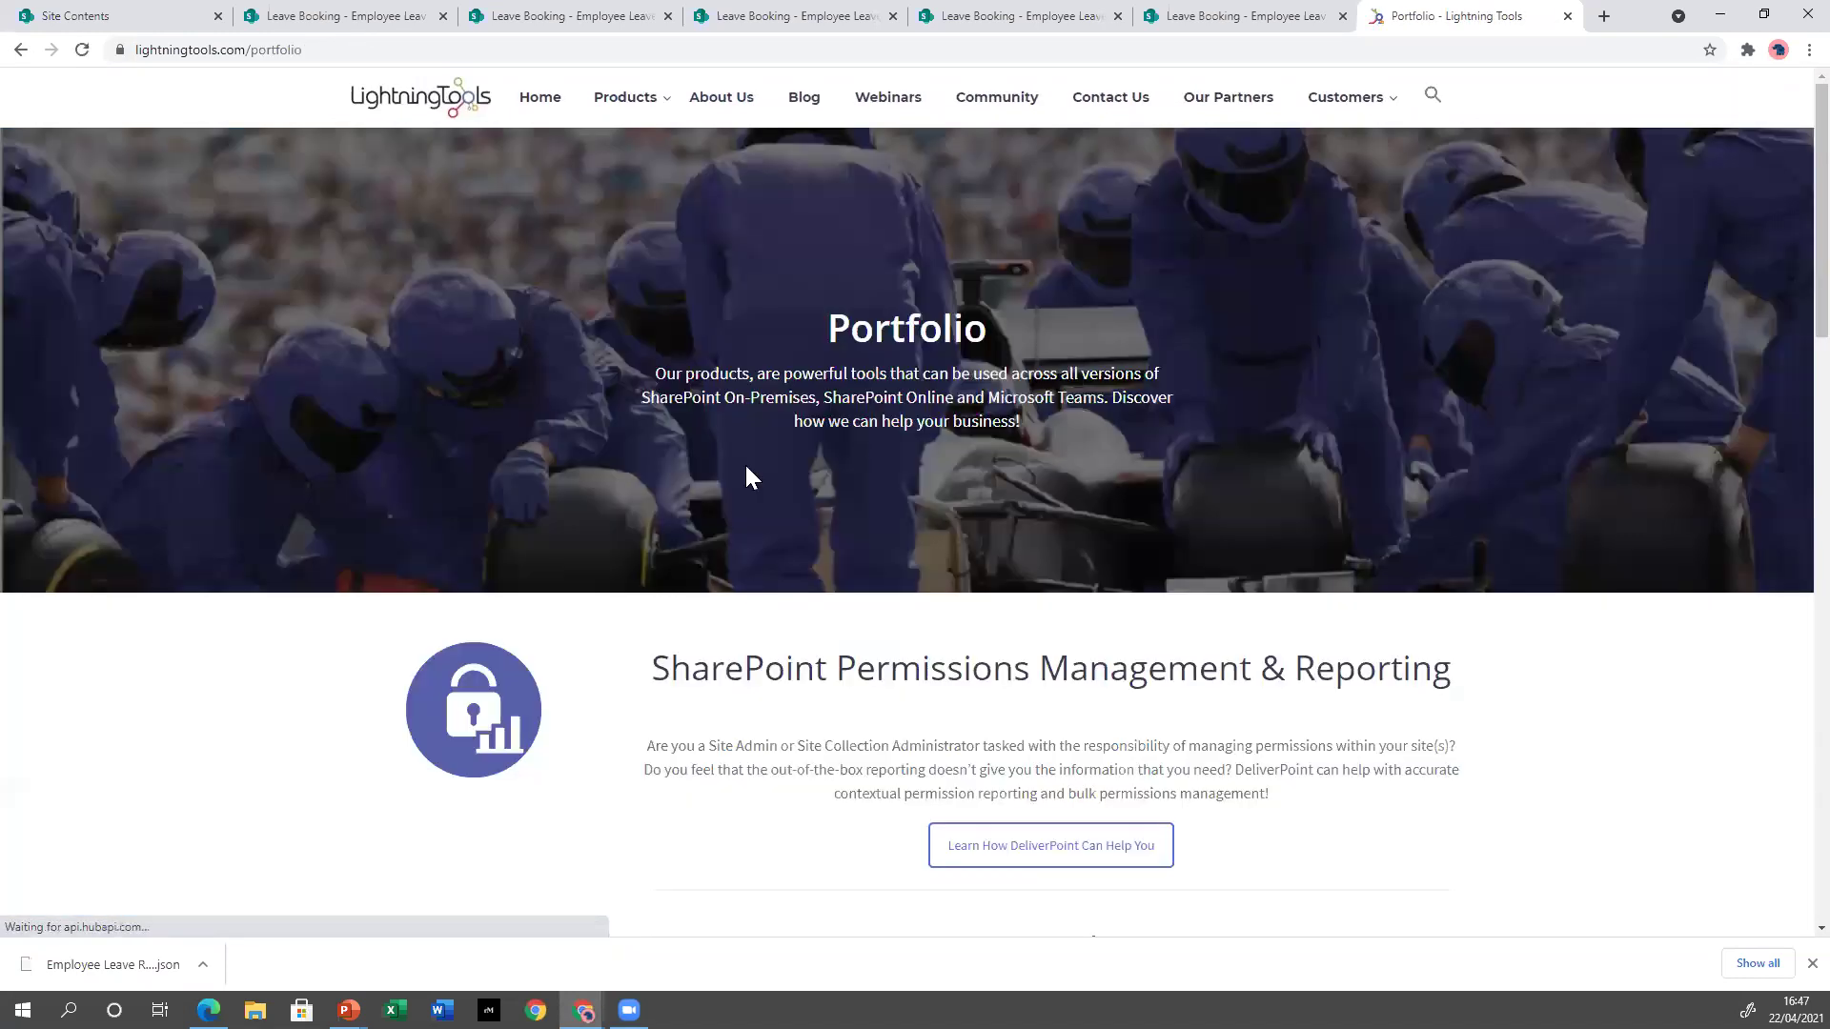
{"action": "mouse_move", "coordinate": [639, 105]}
{"action": "left_click", "coordinate": [766, 619]}
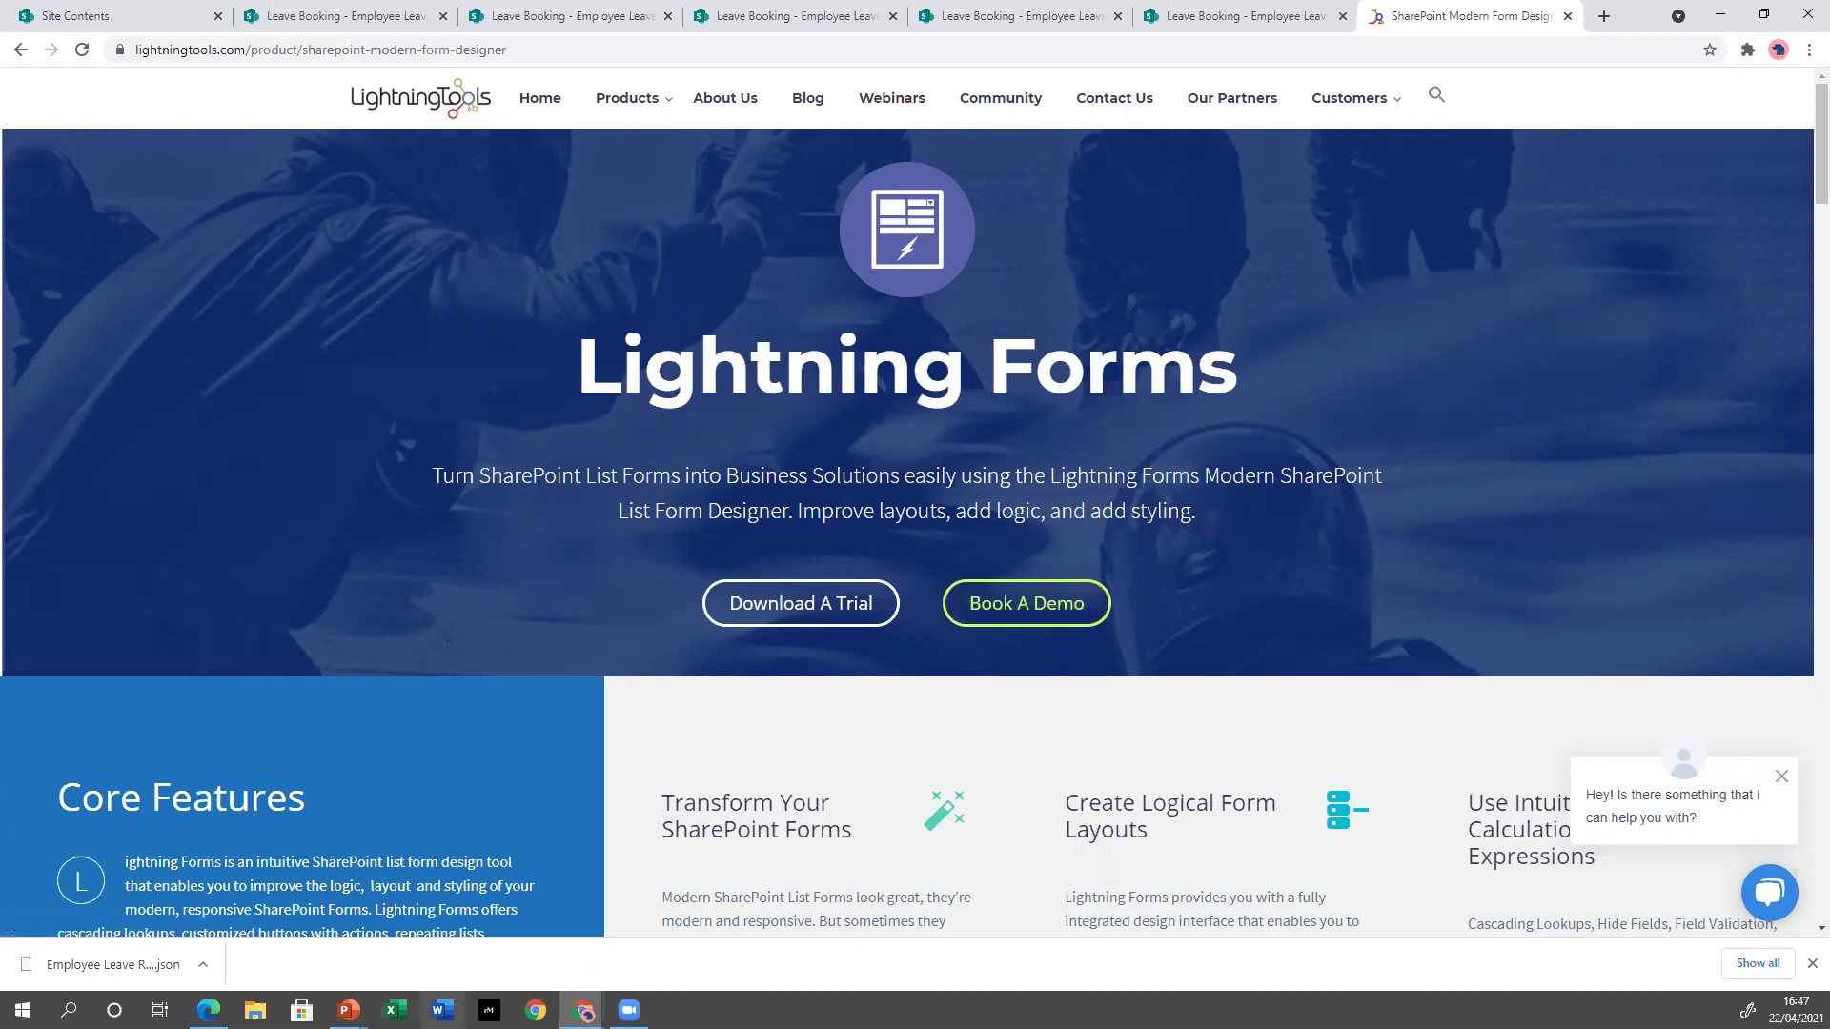
Return to the PowerPoint slide show and advance to the Questions & Answers slide.
{"action": "mouse_move", "coordinate": [348, 1011]}
{"action": "left_click", "coordinate": [428, 850]}
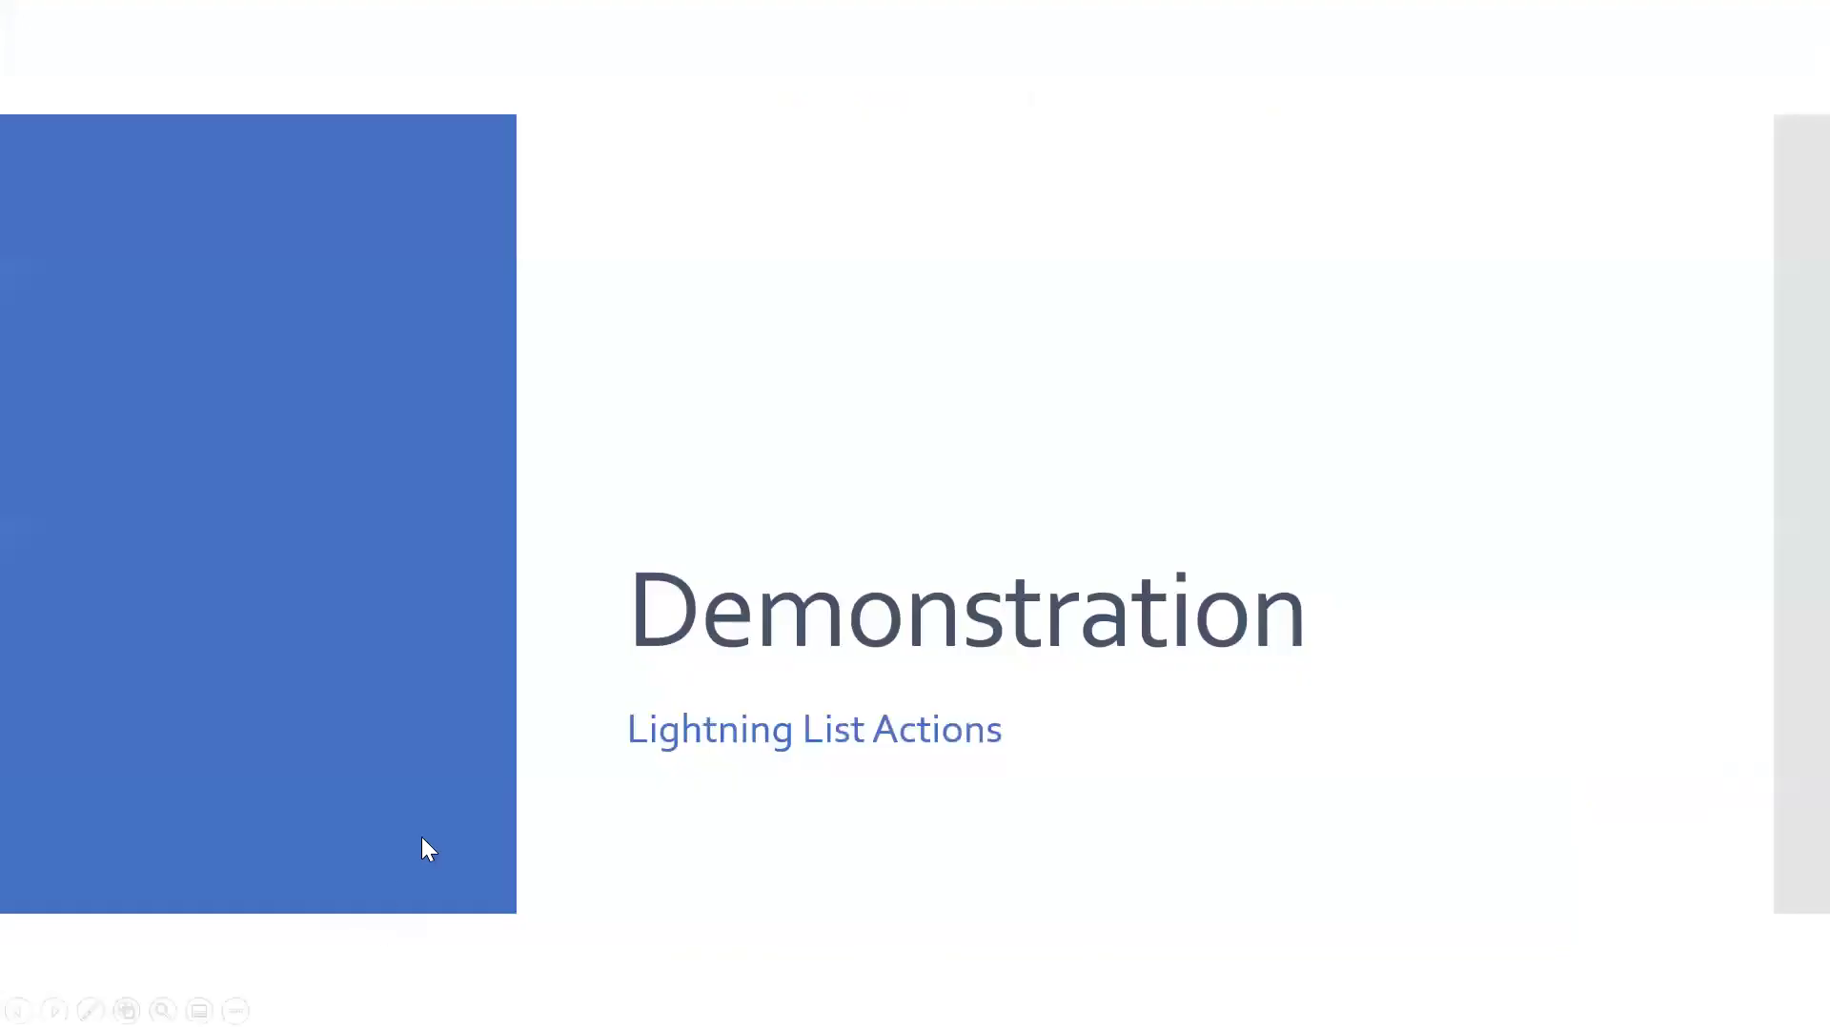
{"action": "left_click", "coordinate": [568, 708]}
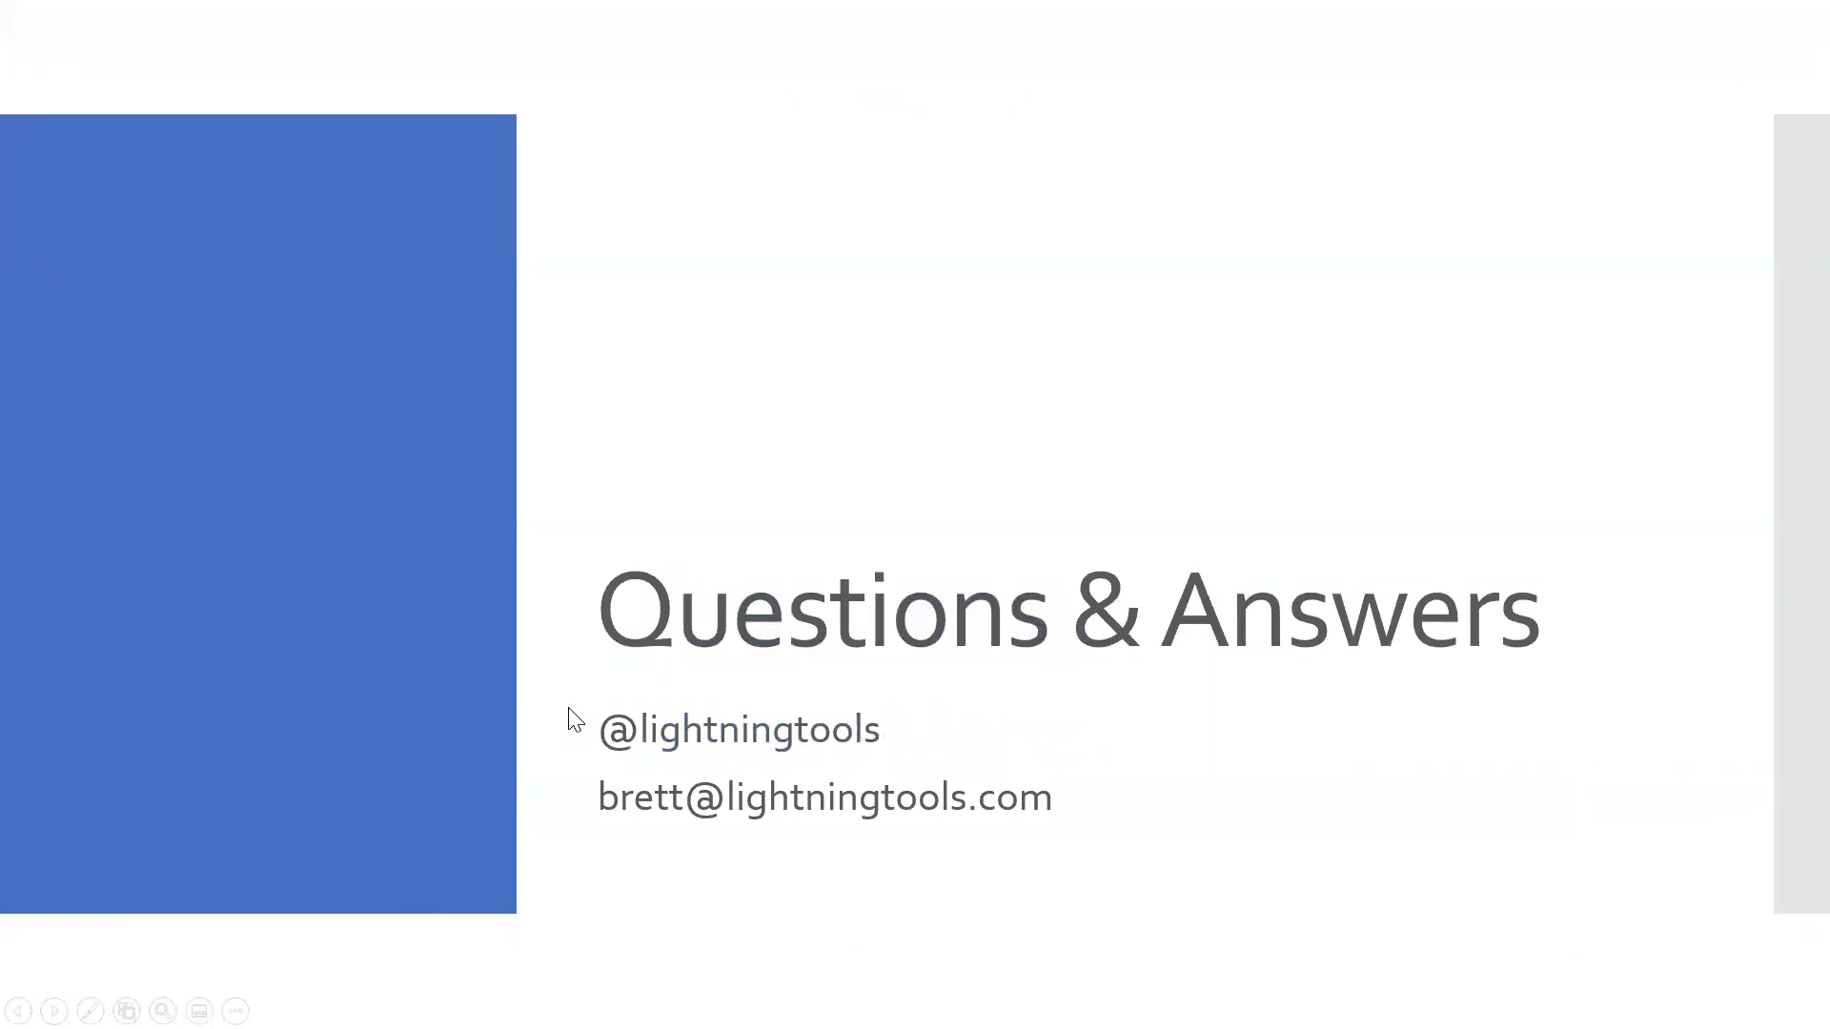
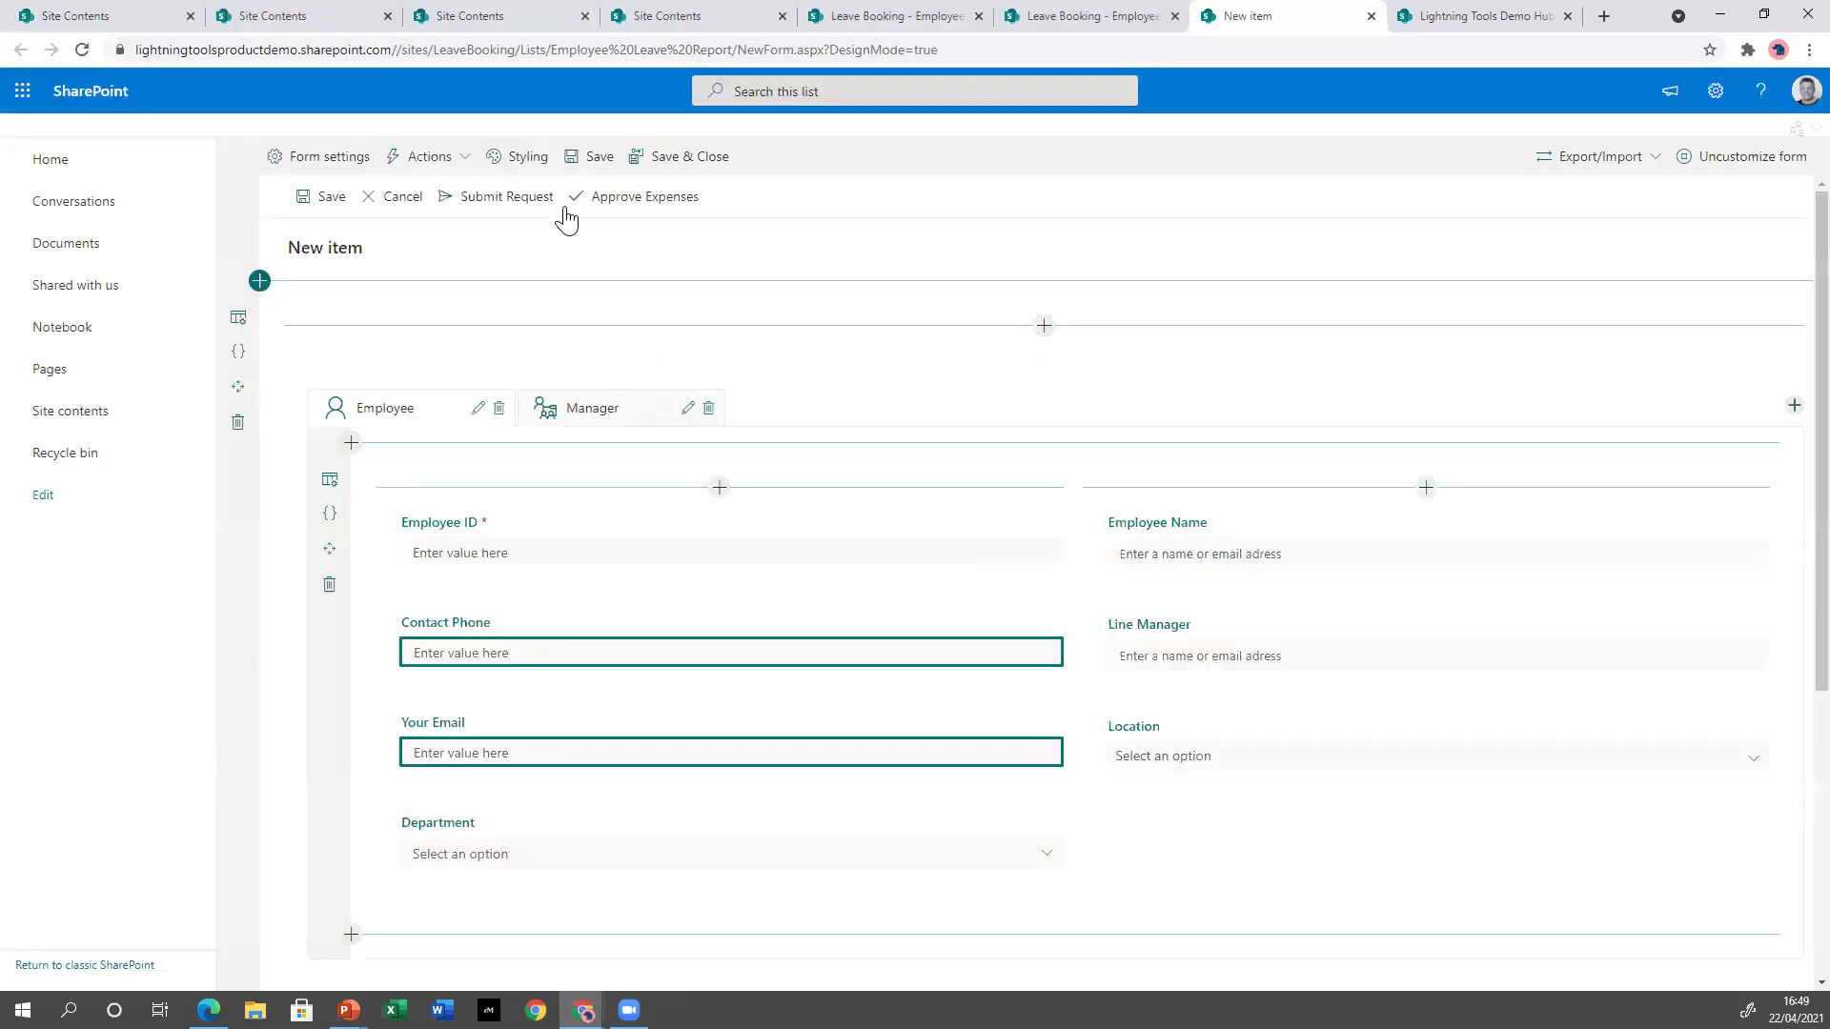
Open the Form Styling settings for the Employee Leave Booking System new-item form.
{"action": "left_click", "coordinate": [539, 162]}
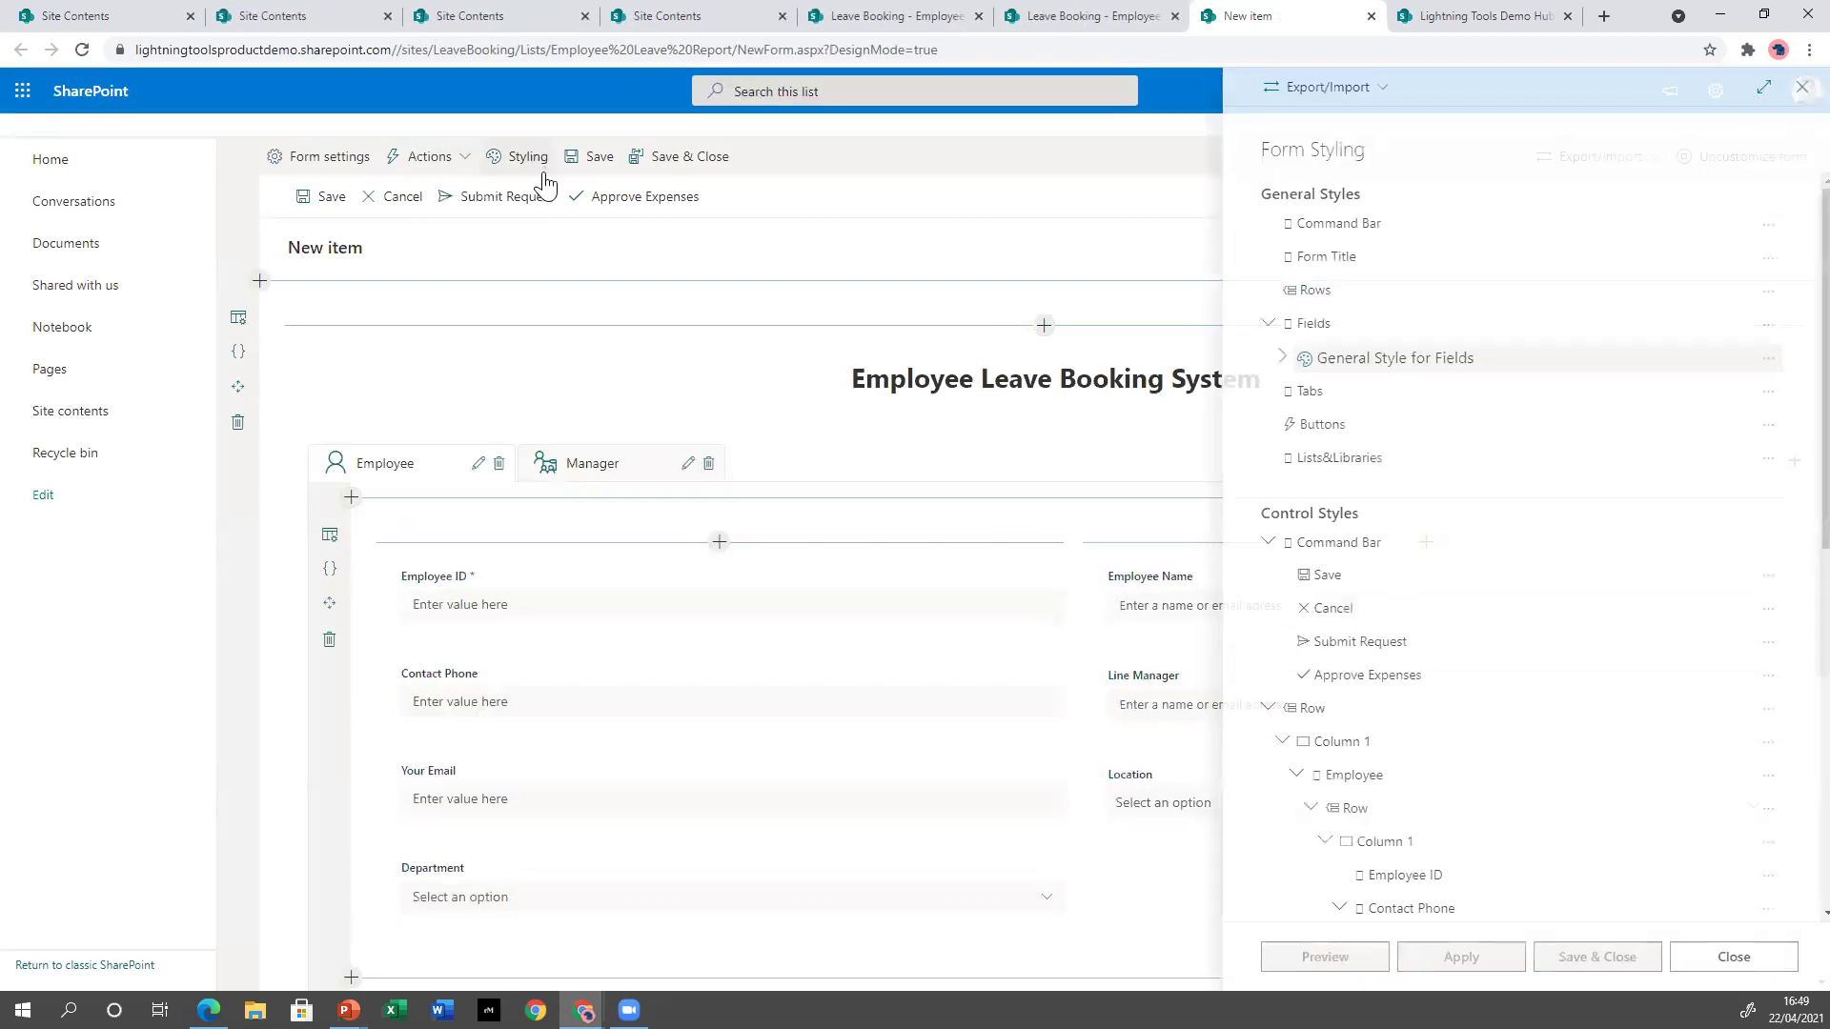
Review the Export/Import and Save action style options, then close Form Styling.
{"action": "left_click", "coordinate": [1367, 91]}
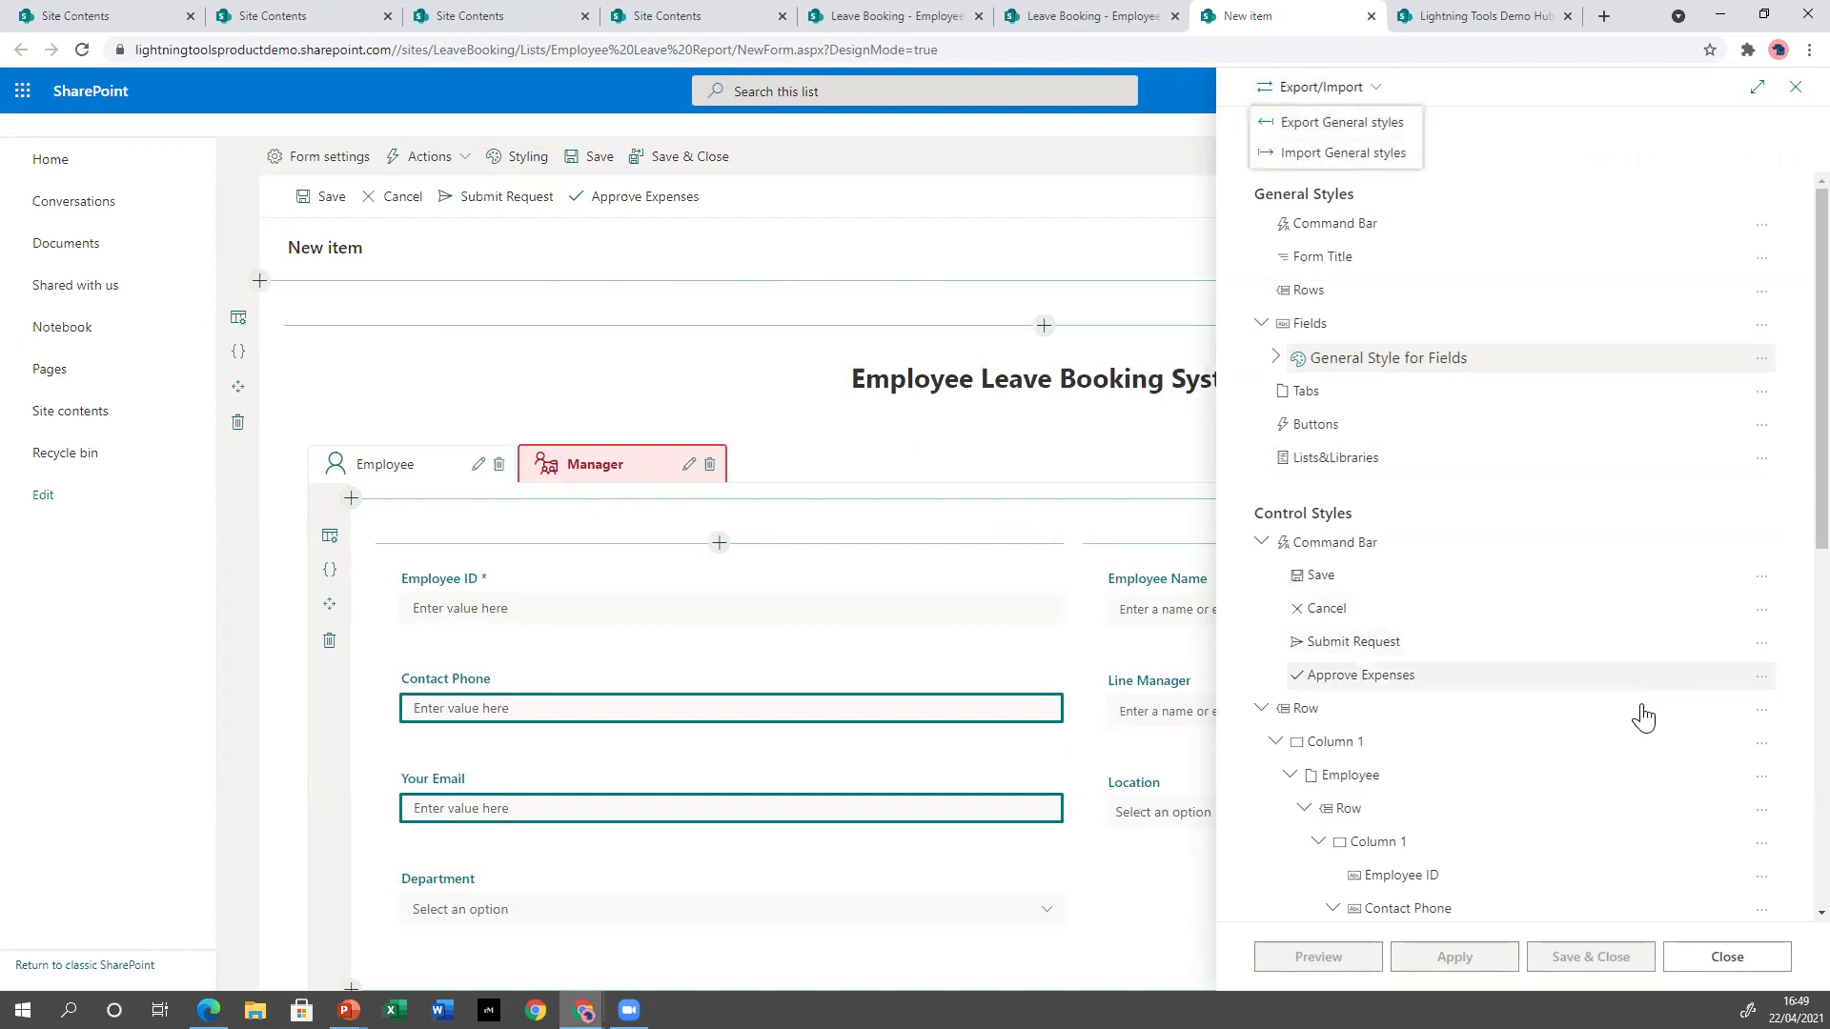
{"action": "left_click", "coordinate": [1759, 577]}
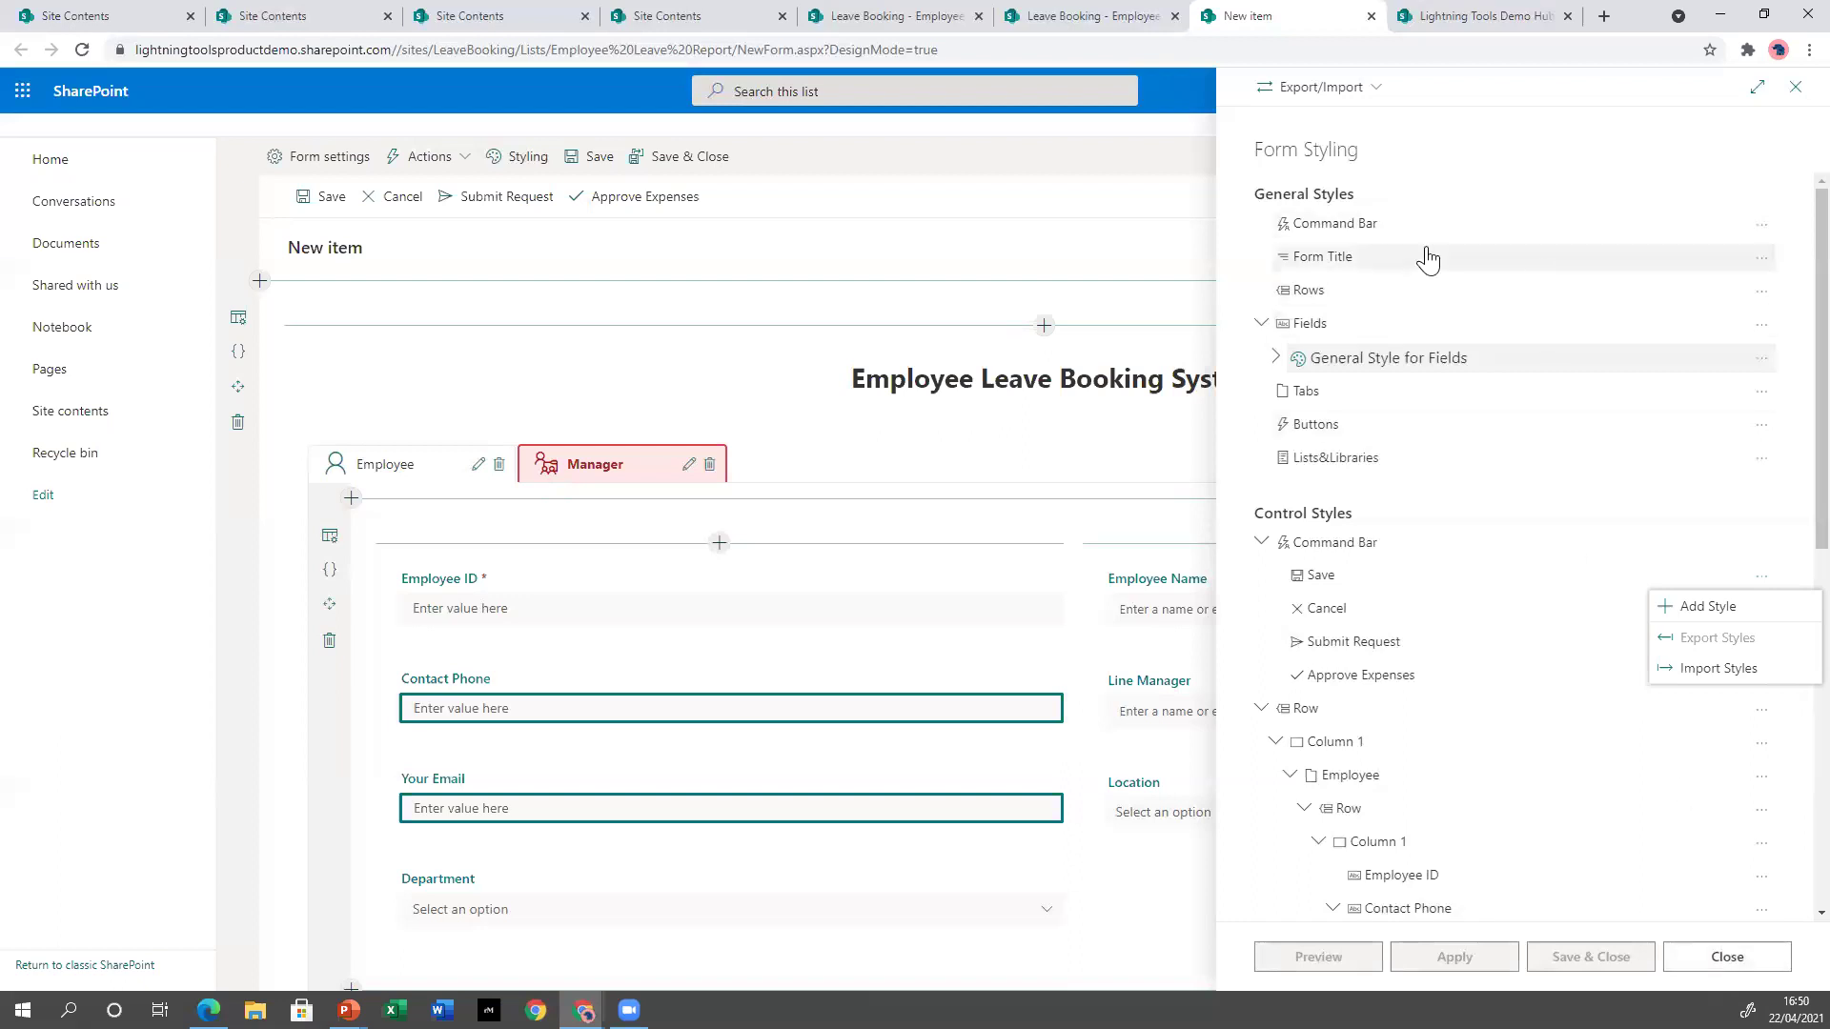
{"action": "left_click", "coordinate": [1716, 957]}
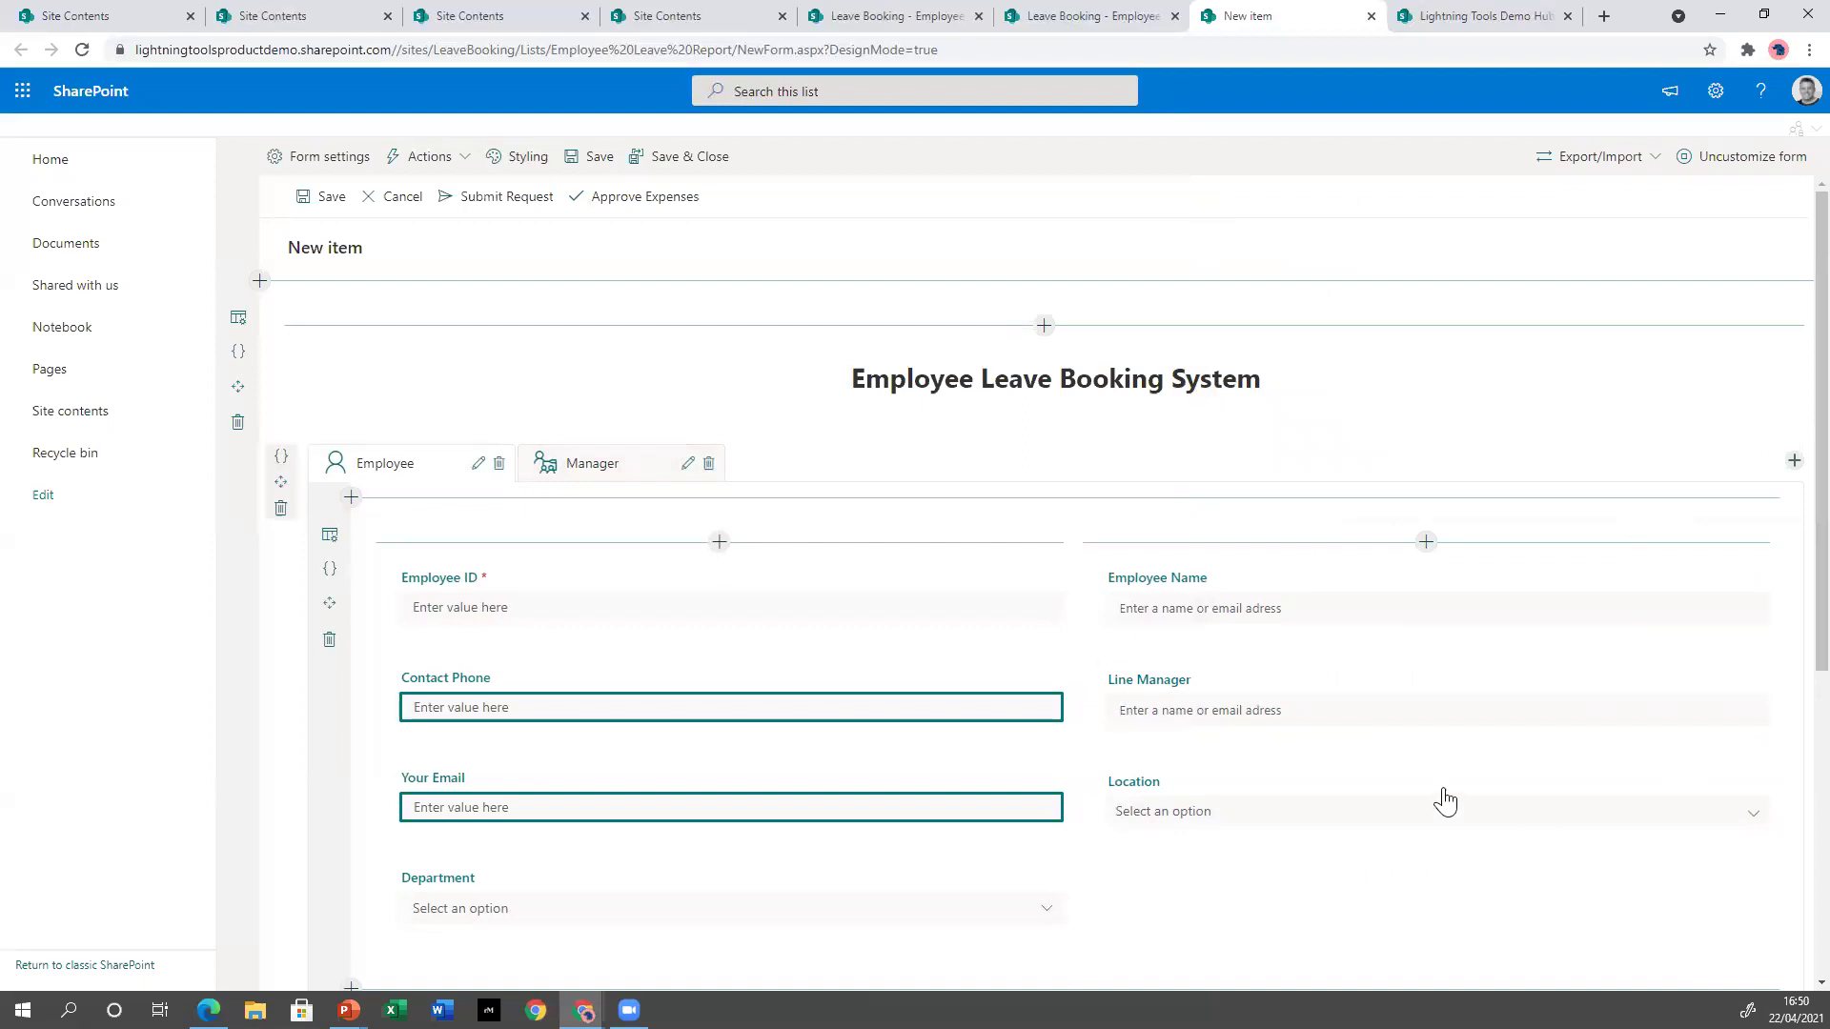
Check the Form settings panel size options without changes, then show Contact Phone's expressions.
{"action": "left_click", "coordinate": [333, 158]}
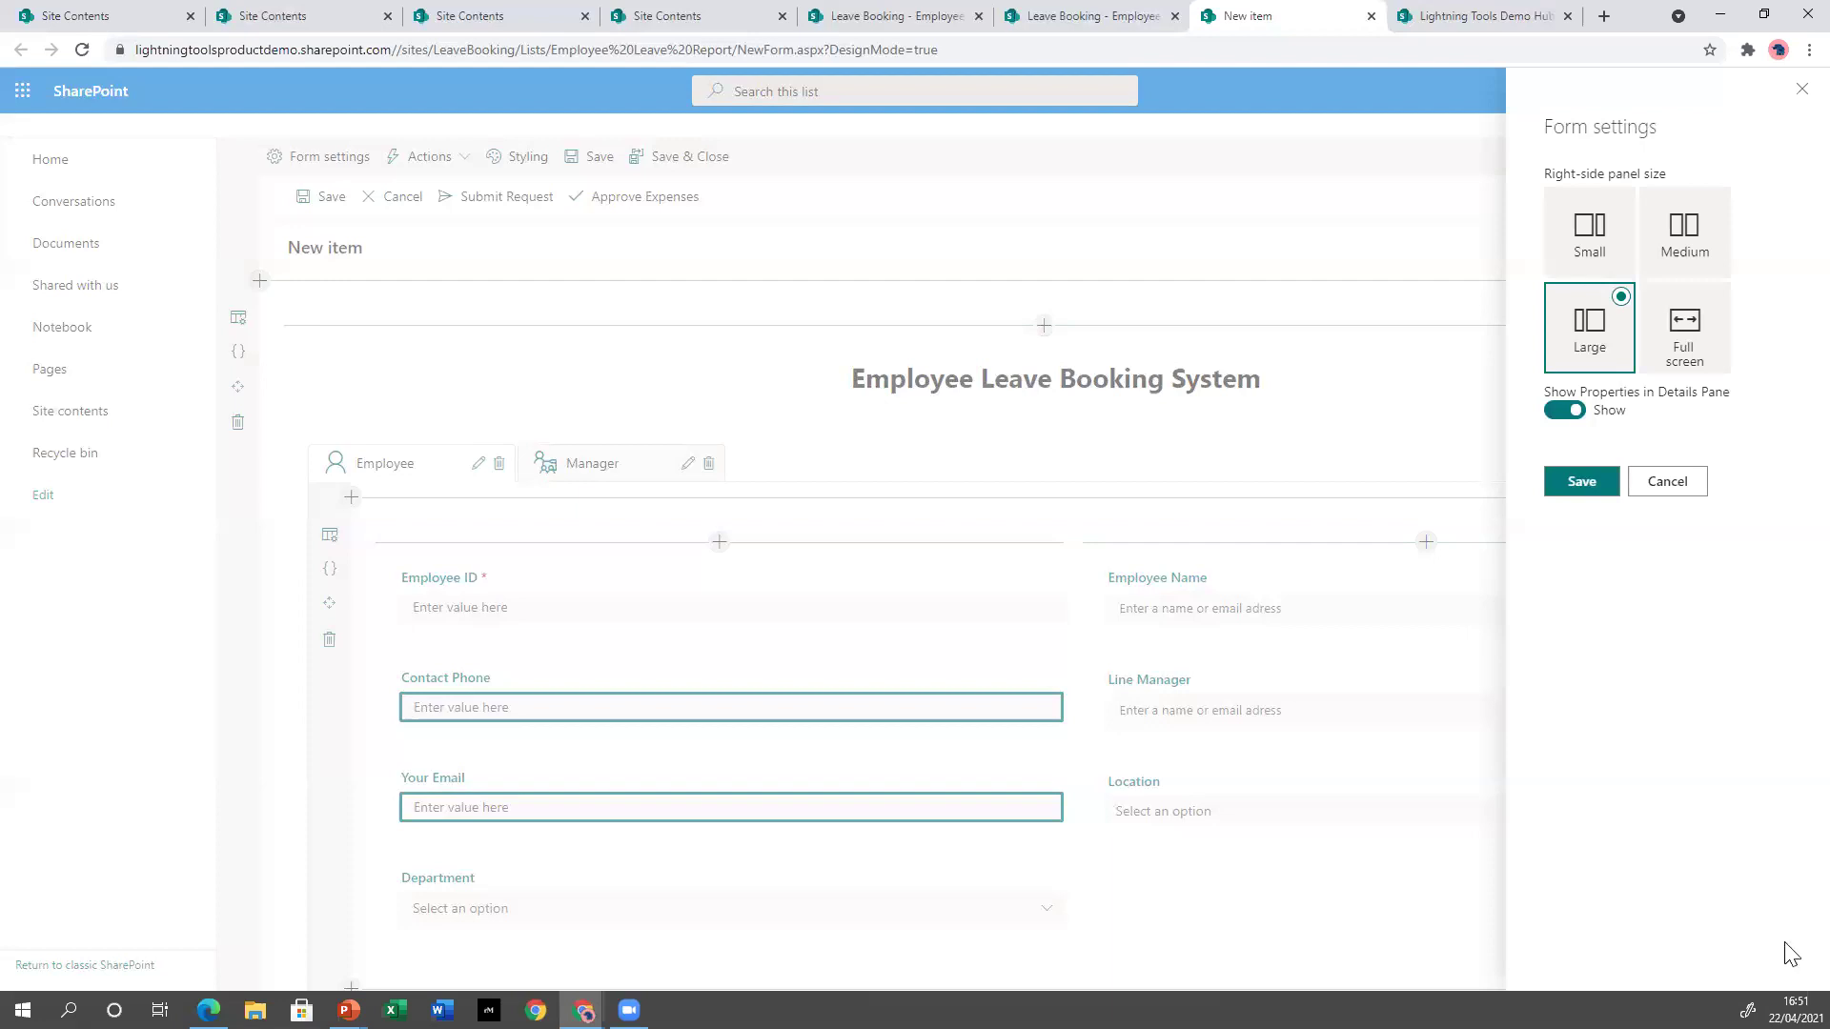
{"action": "left_click", "coordinate": [1664, 483]}
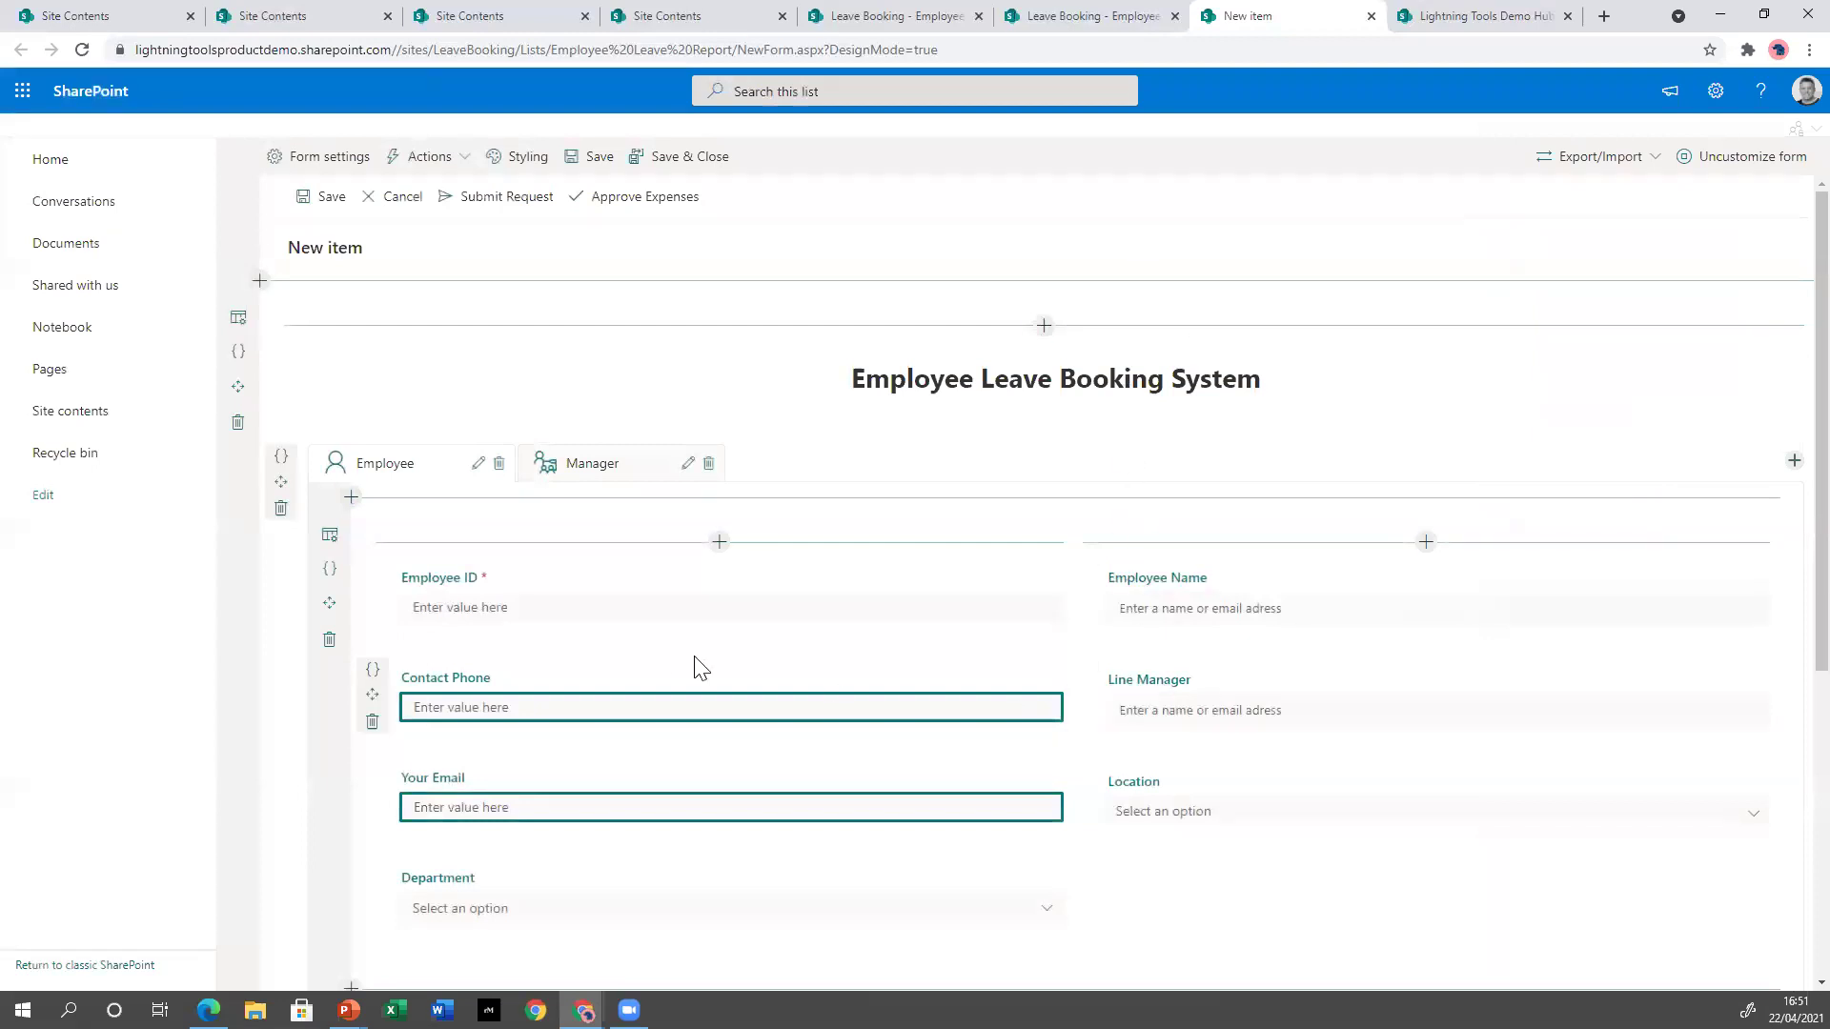
{"action": "left_click", "coordinate": [372, 670]}
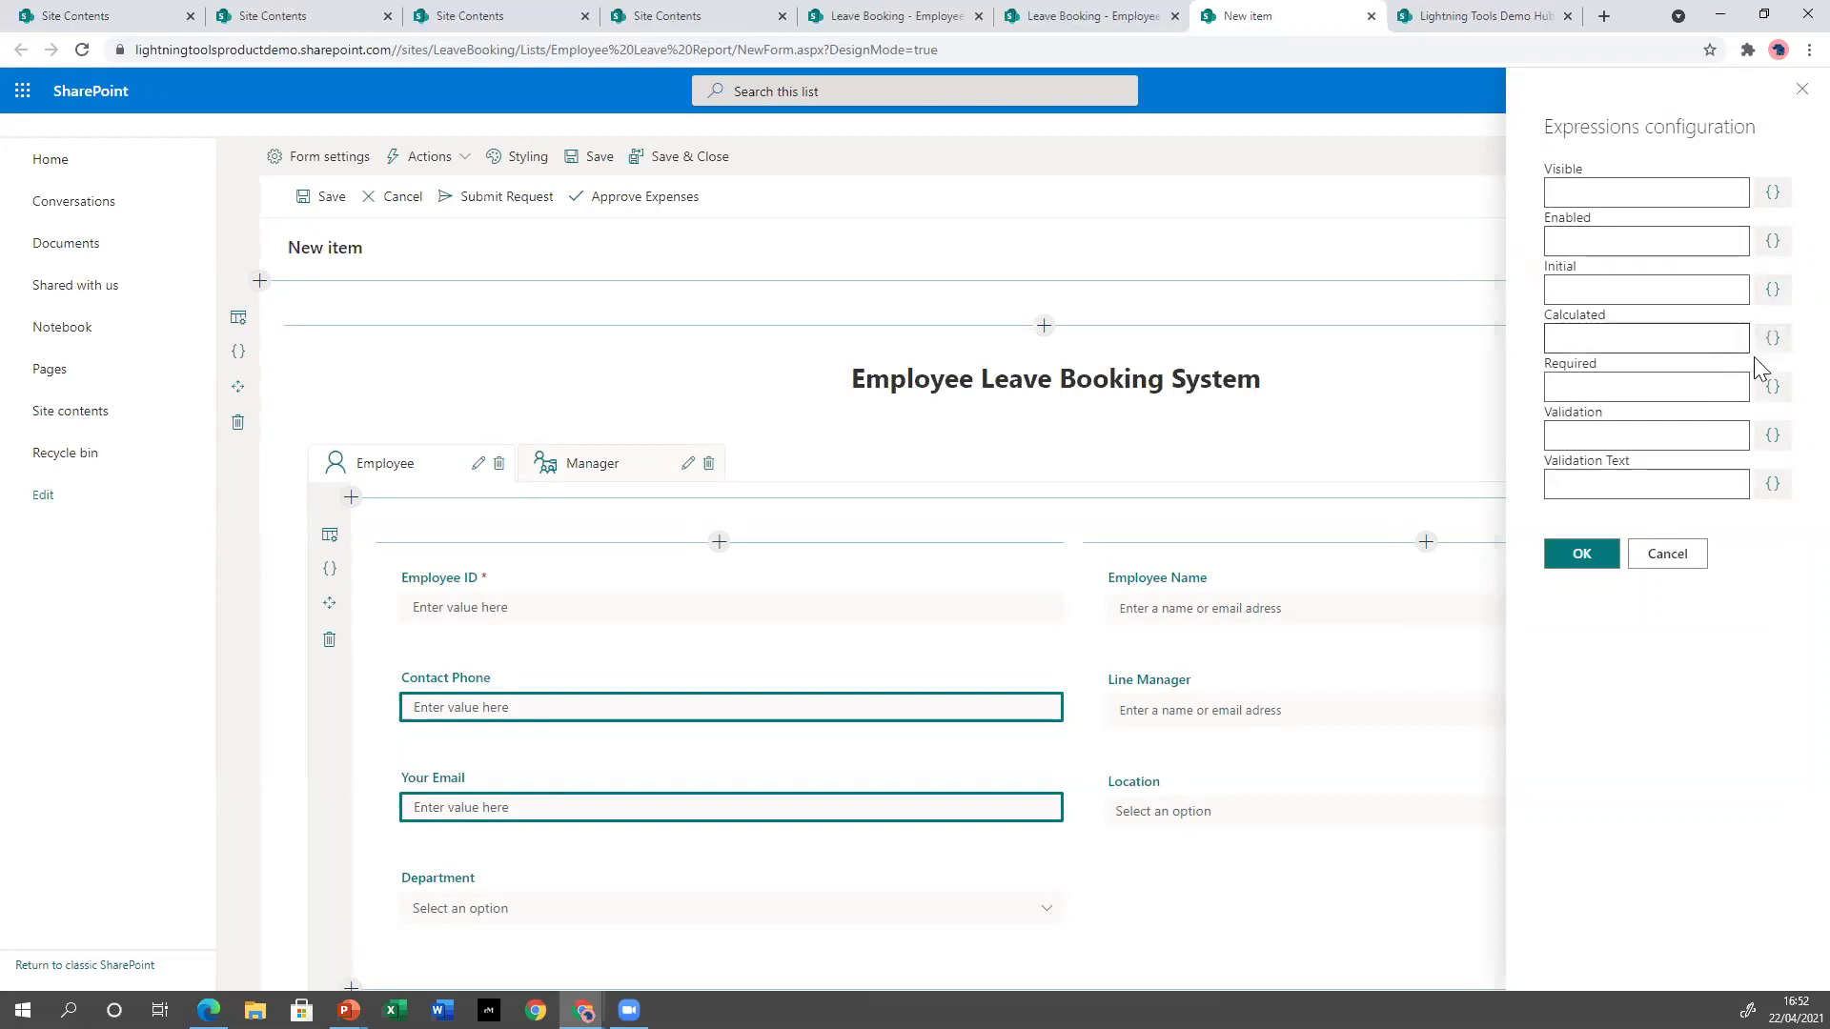
Try a Function code calculated value for Contact Phone, discard it, and return to Form Styling.
{"action": "left_click", "coordinate": [1770, 342]}
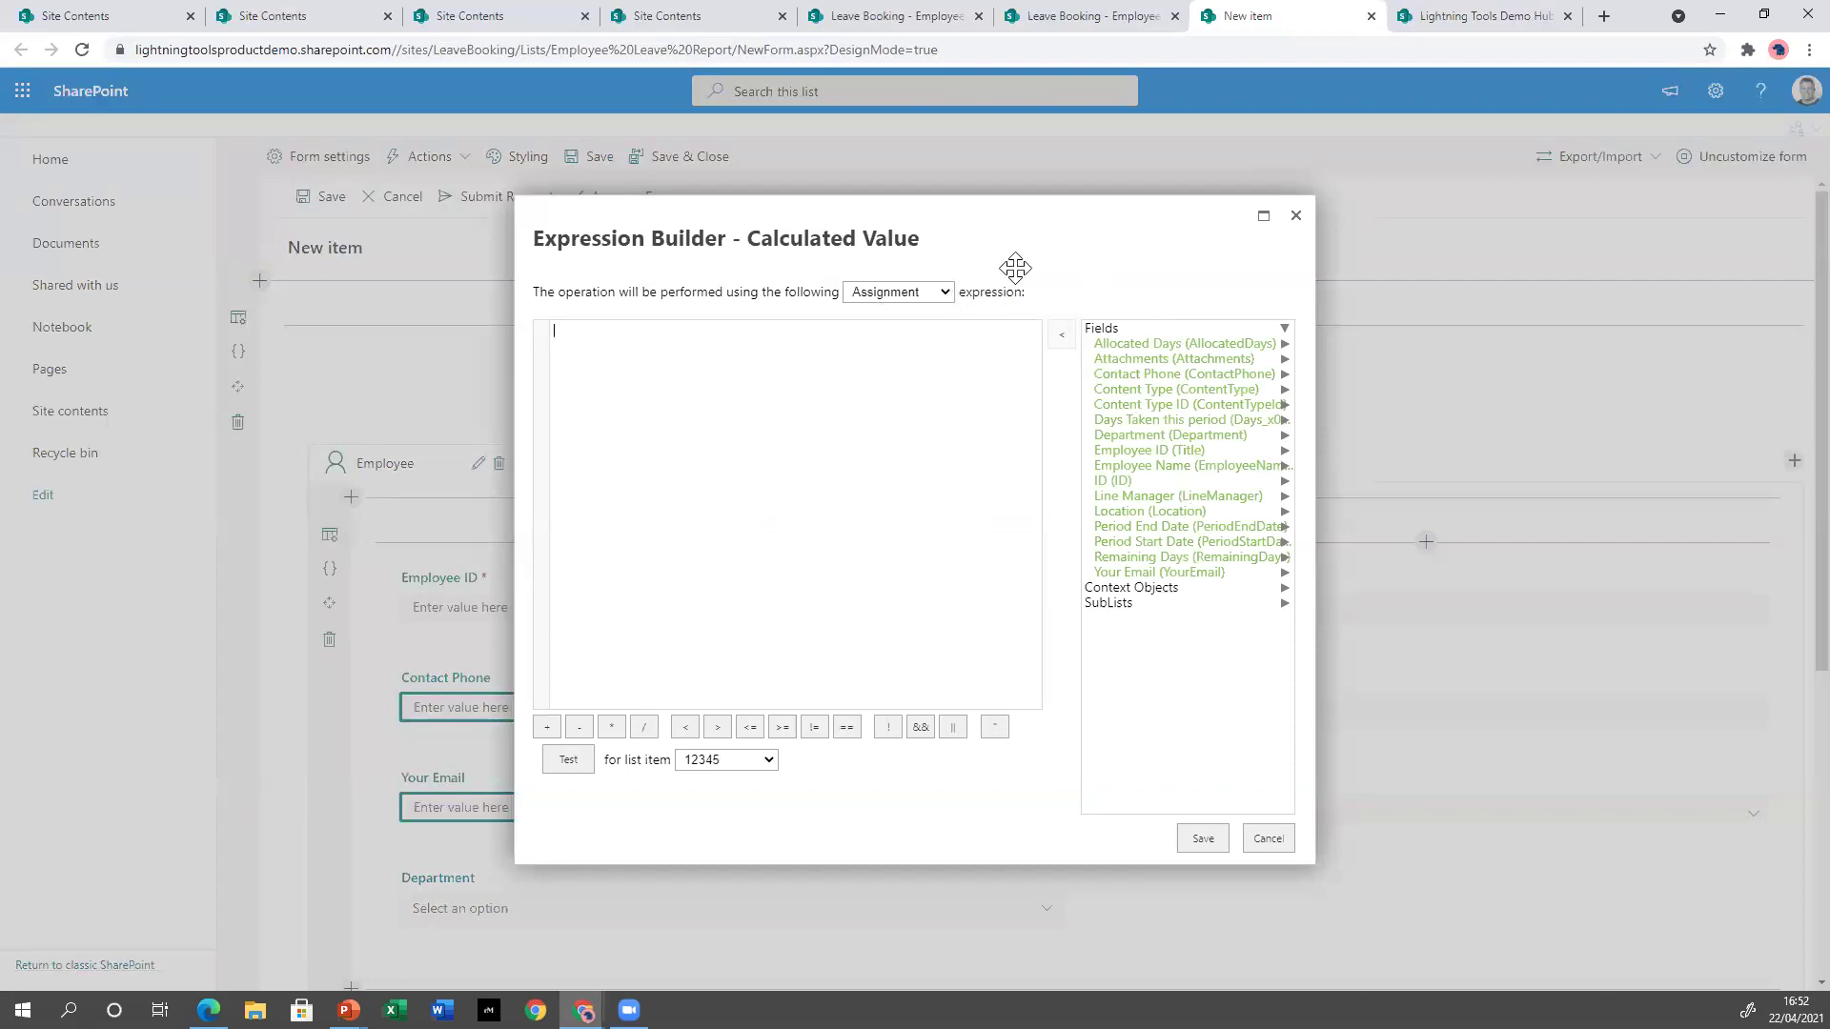
{"action": "left_click", "coordinate": [942, 292]}
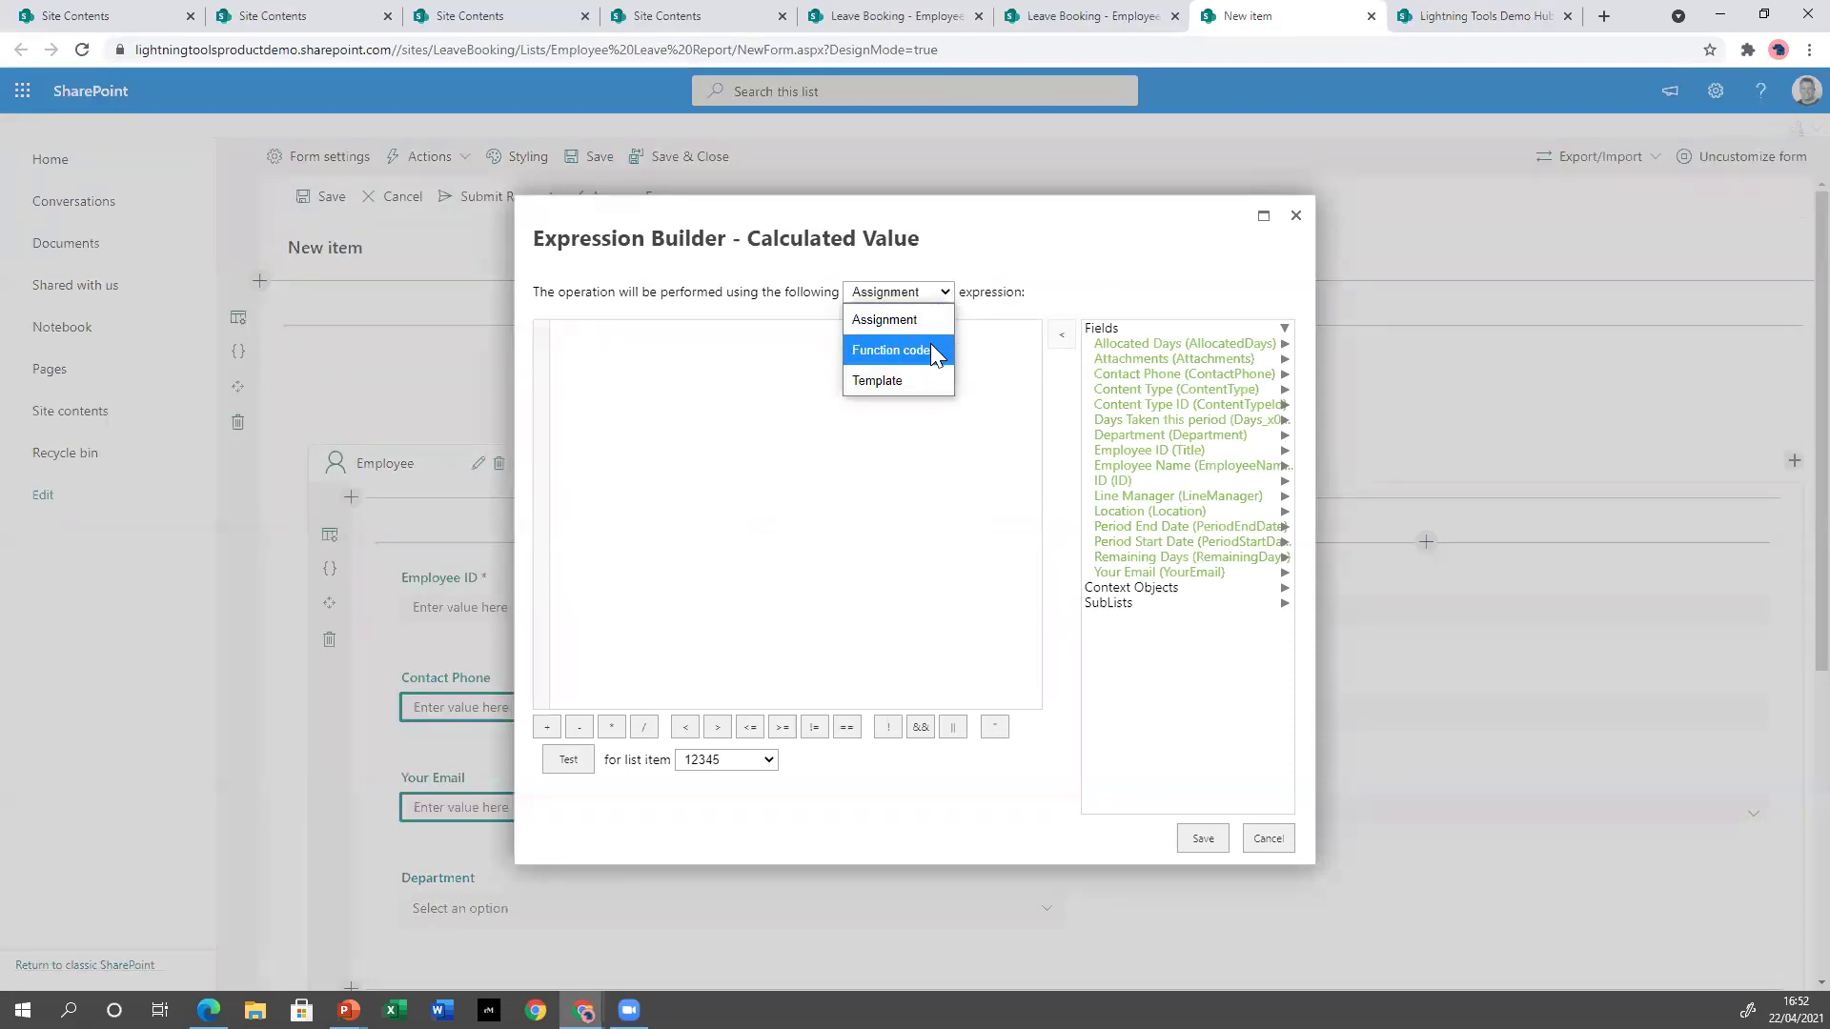
{"action": "left_click", "coordinate": [932, 368]}
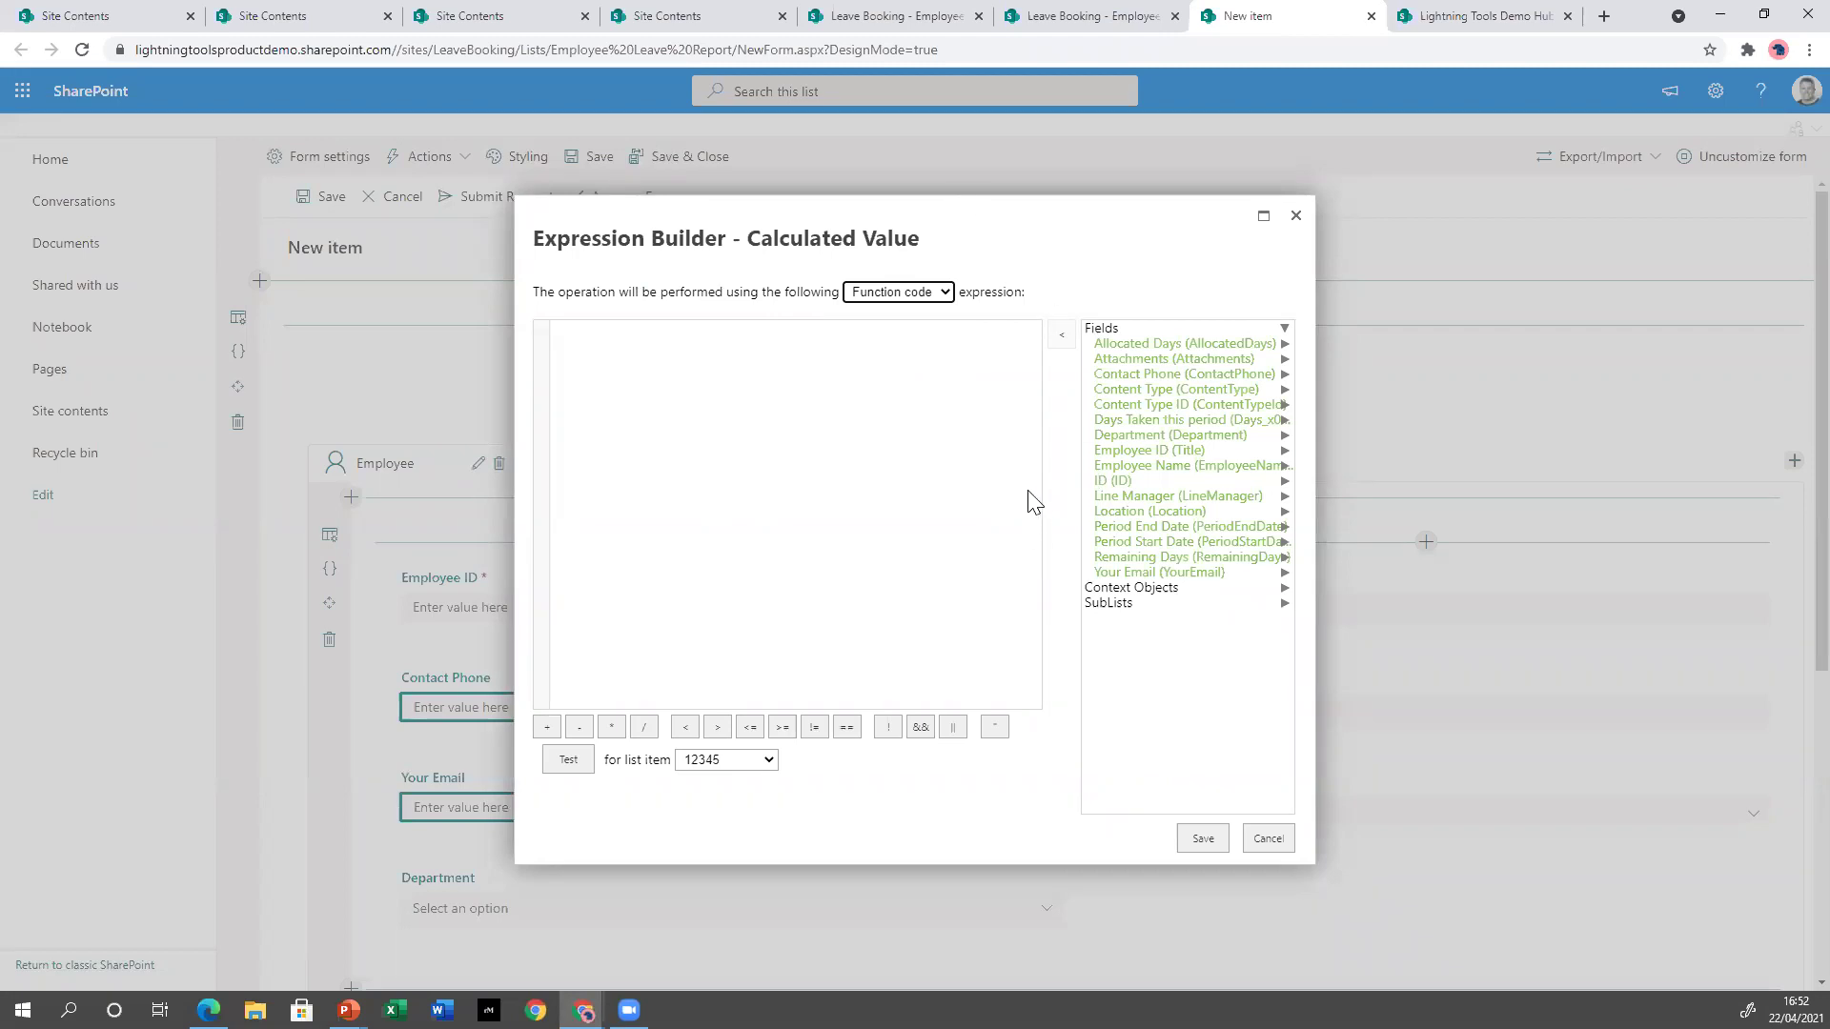
{"action": "left_click", "coordinate": [1266, 839]}
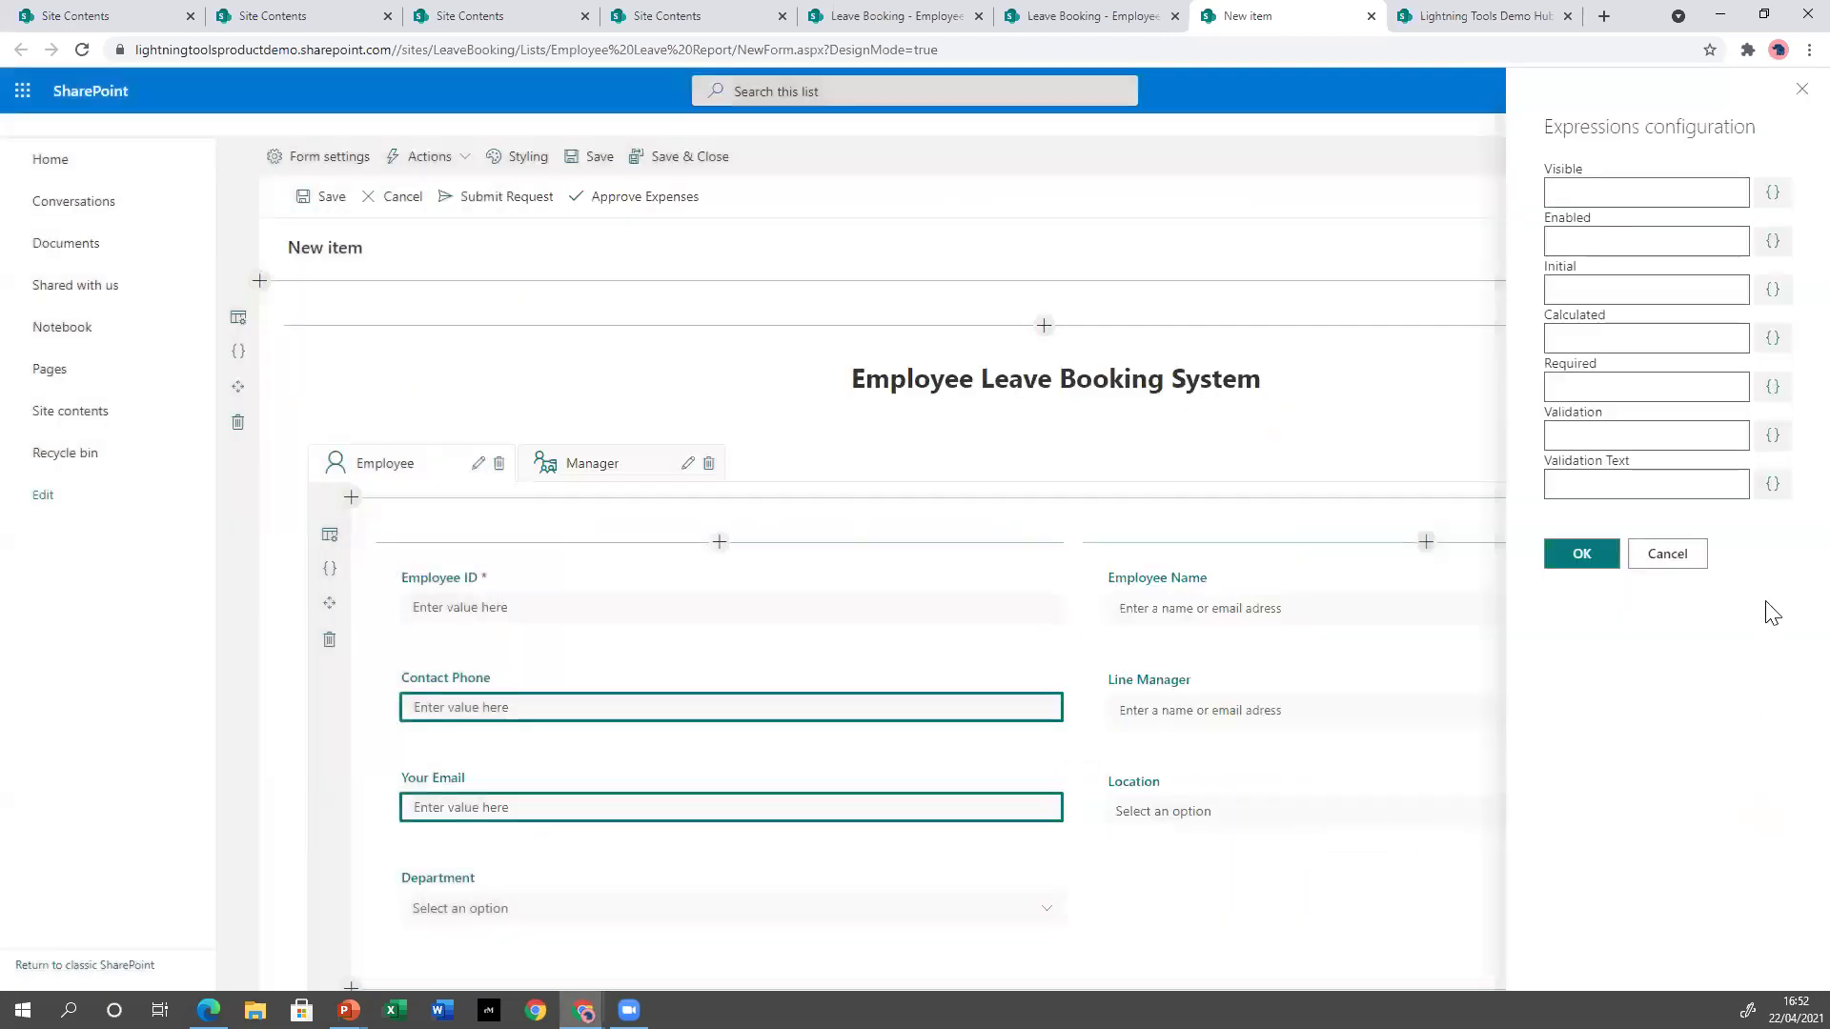
{"action": "left_click", "coordinate": [1667, 555]}
{"action": "left_click", "coordinate": [513, 158]}
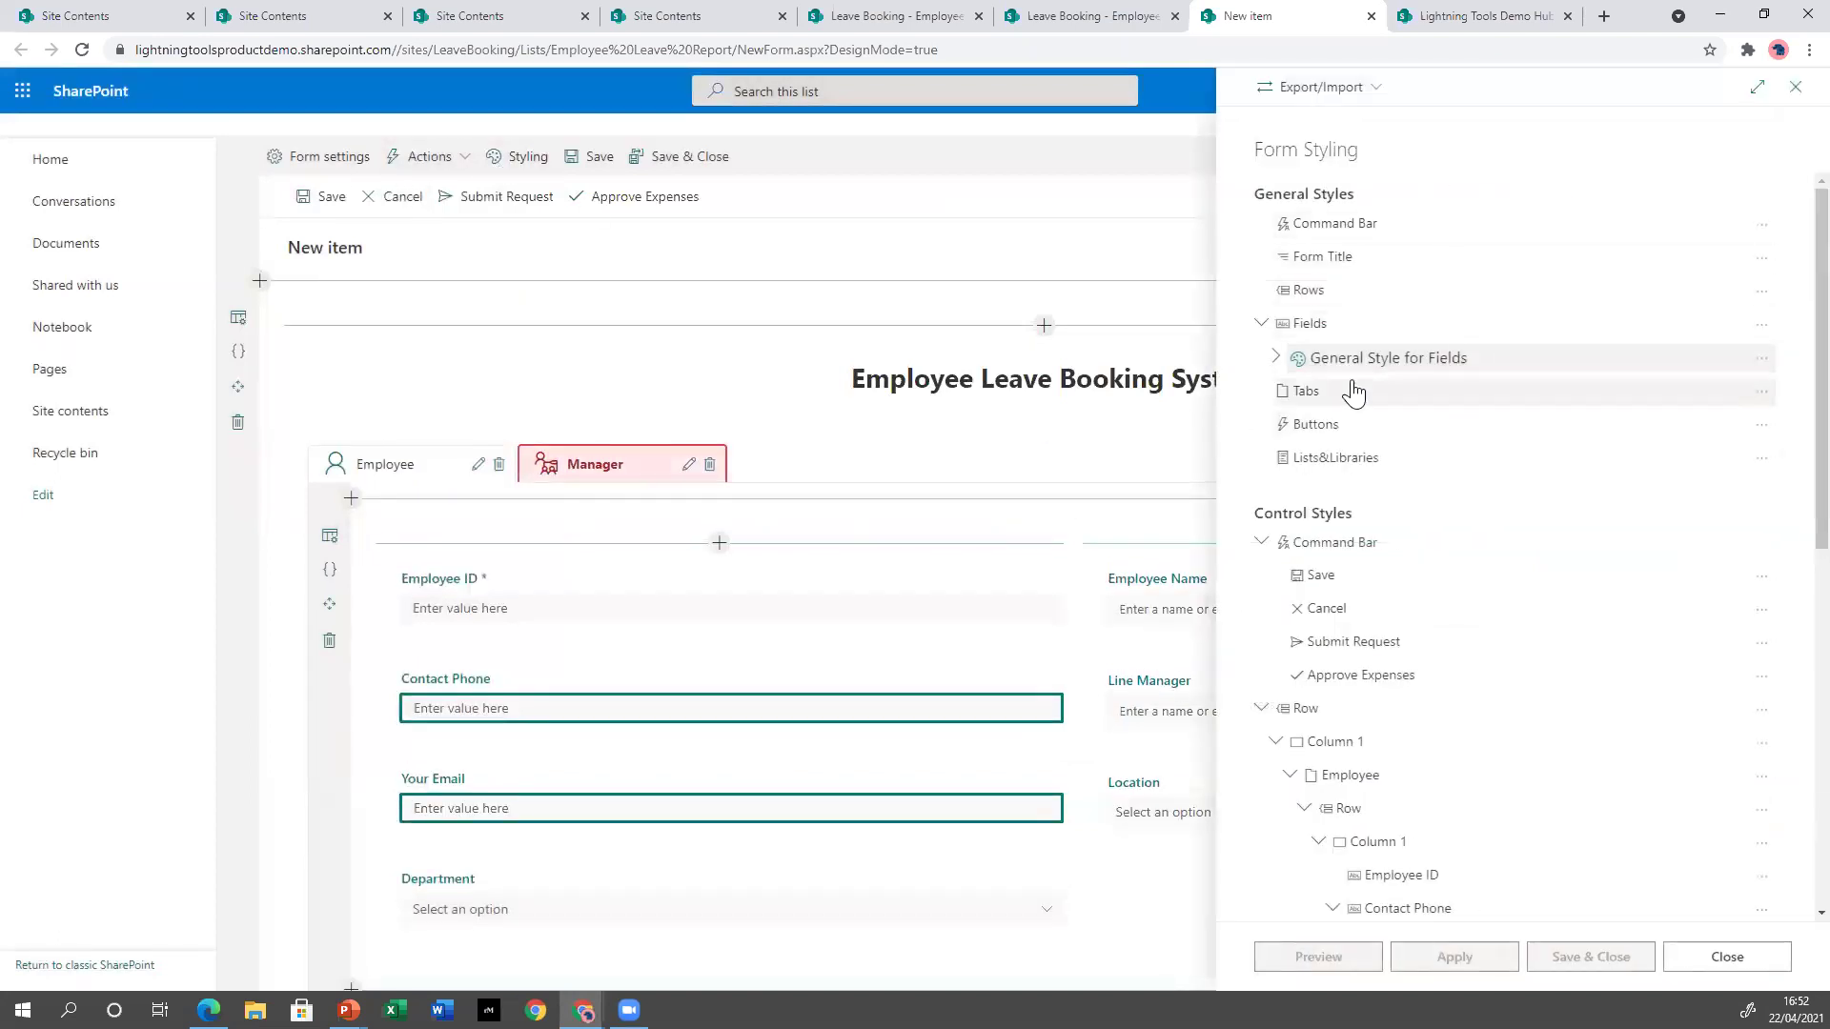
Expand Your Email's contact details style and inspect its empty Rule/Condition expression without saving.
{"action": "scroll", "coordinate": [1524, 667], "scroll_direction": "down", "scroll_amount": 4}
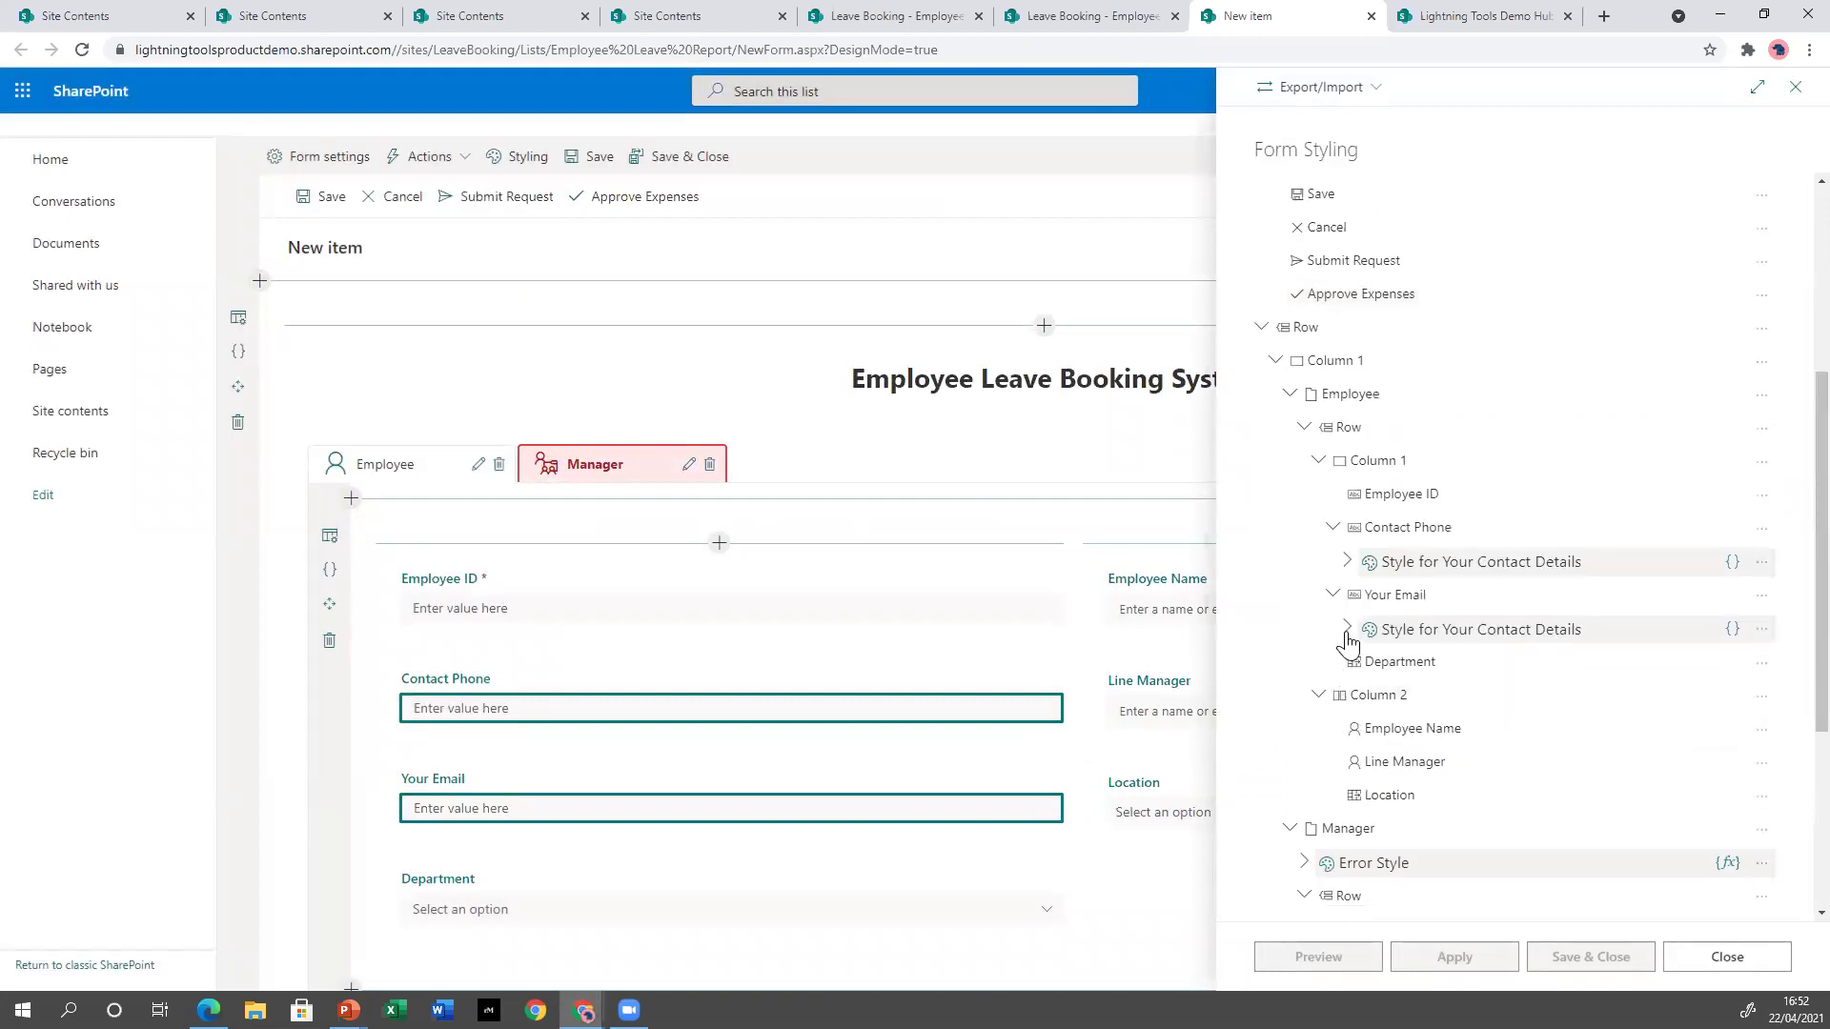
{"action": "left_click", "coordinate": [1346, 631]}
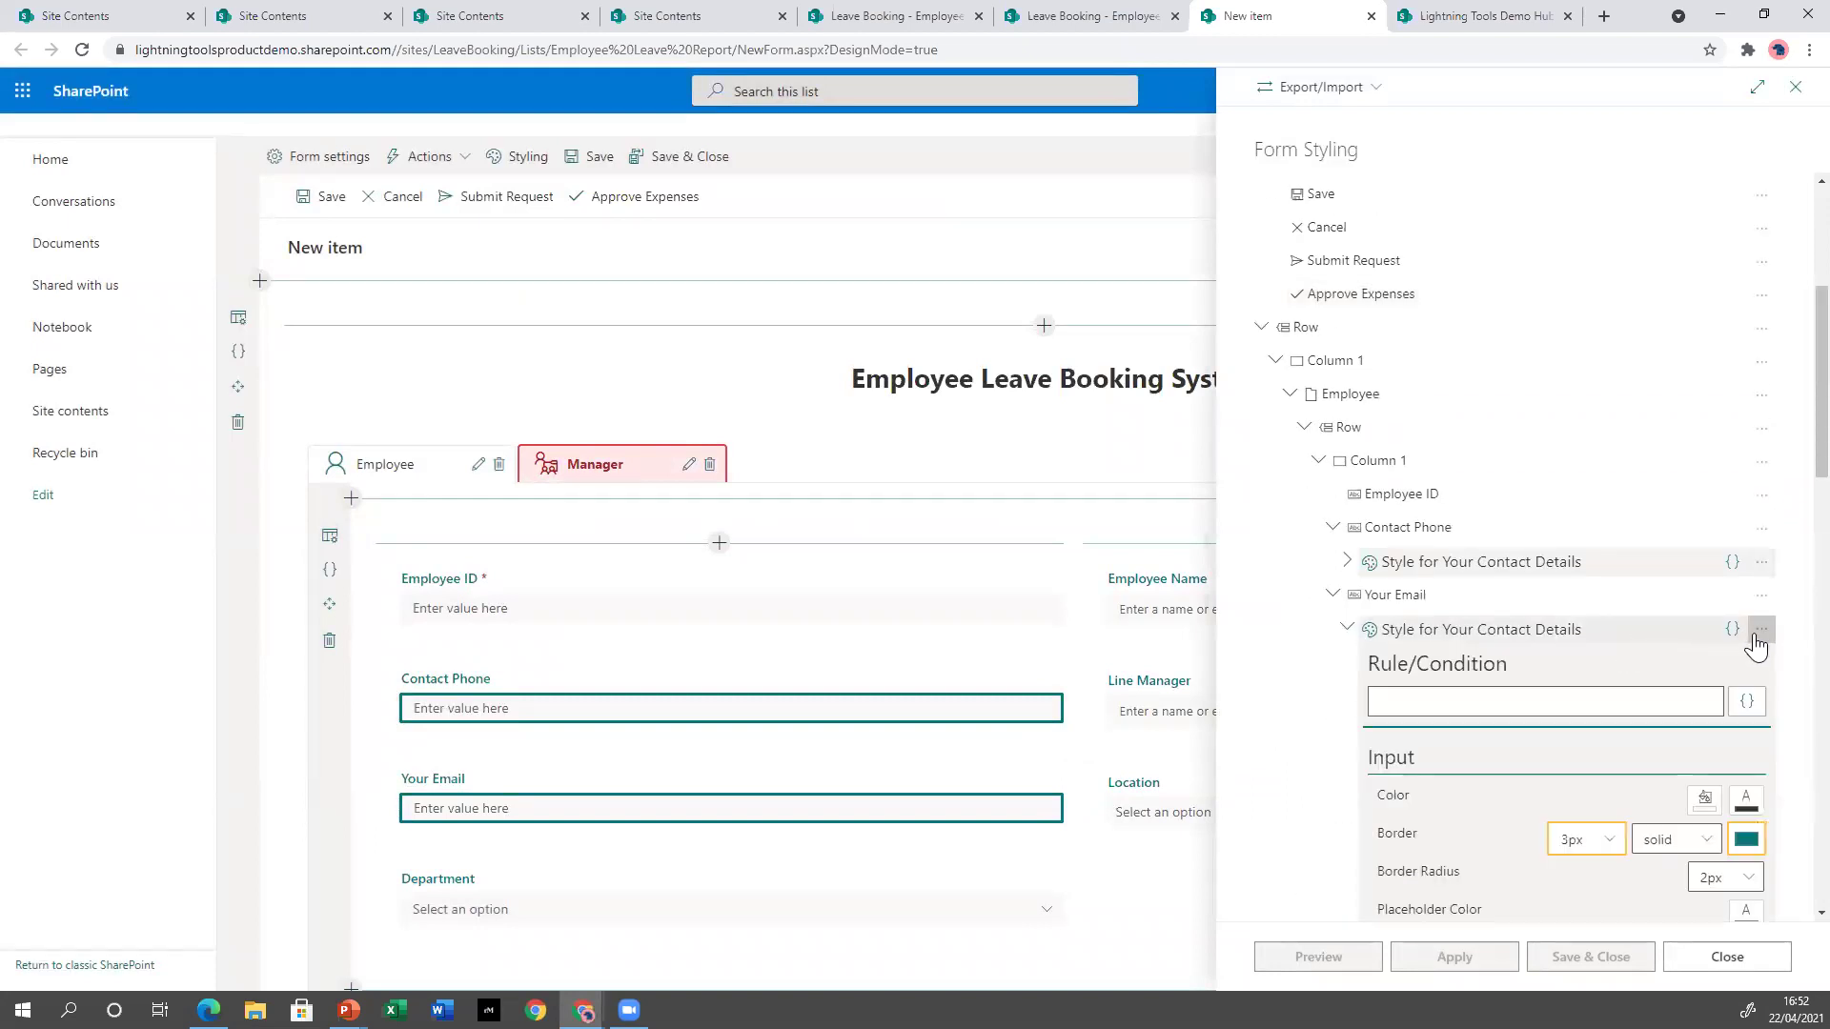
{"action": "left_click", "coordinate": [937, 292]}
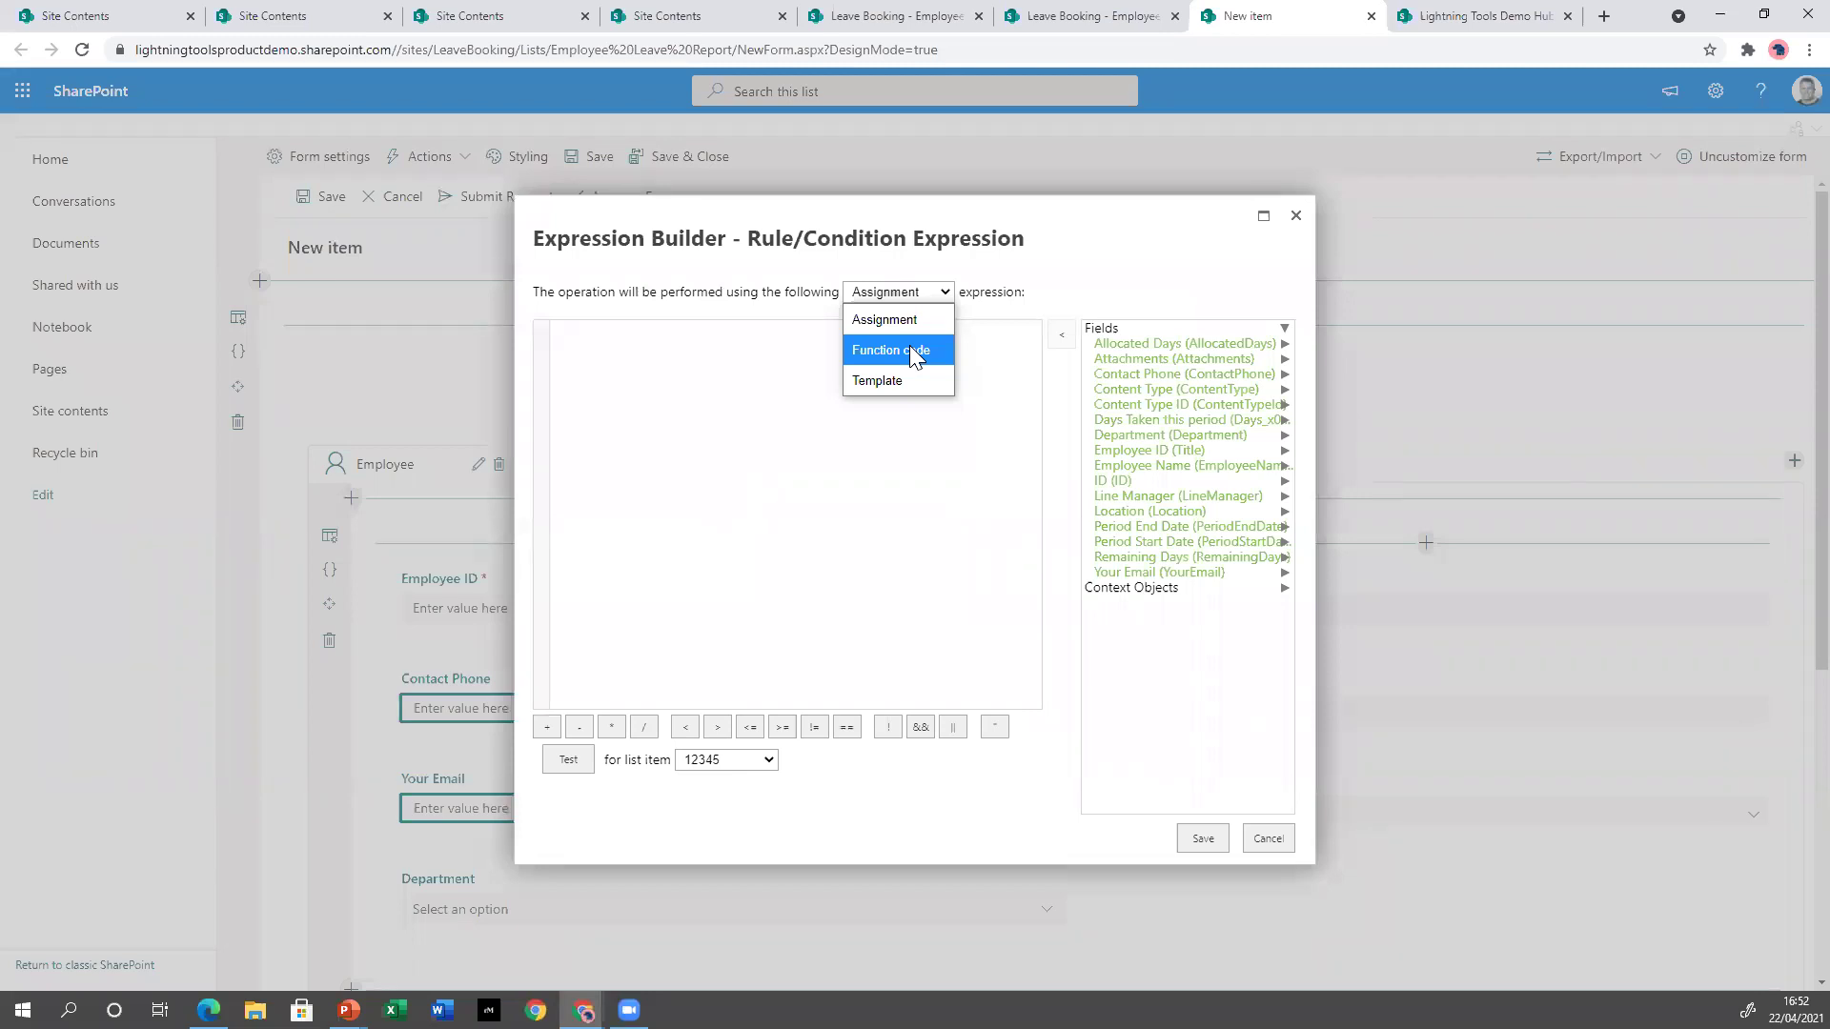
{"action": "left_click", "coordinate": [1310, 221]}
{"action": "left_click", "coordinate": [1312, 222]}
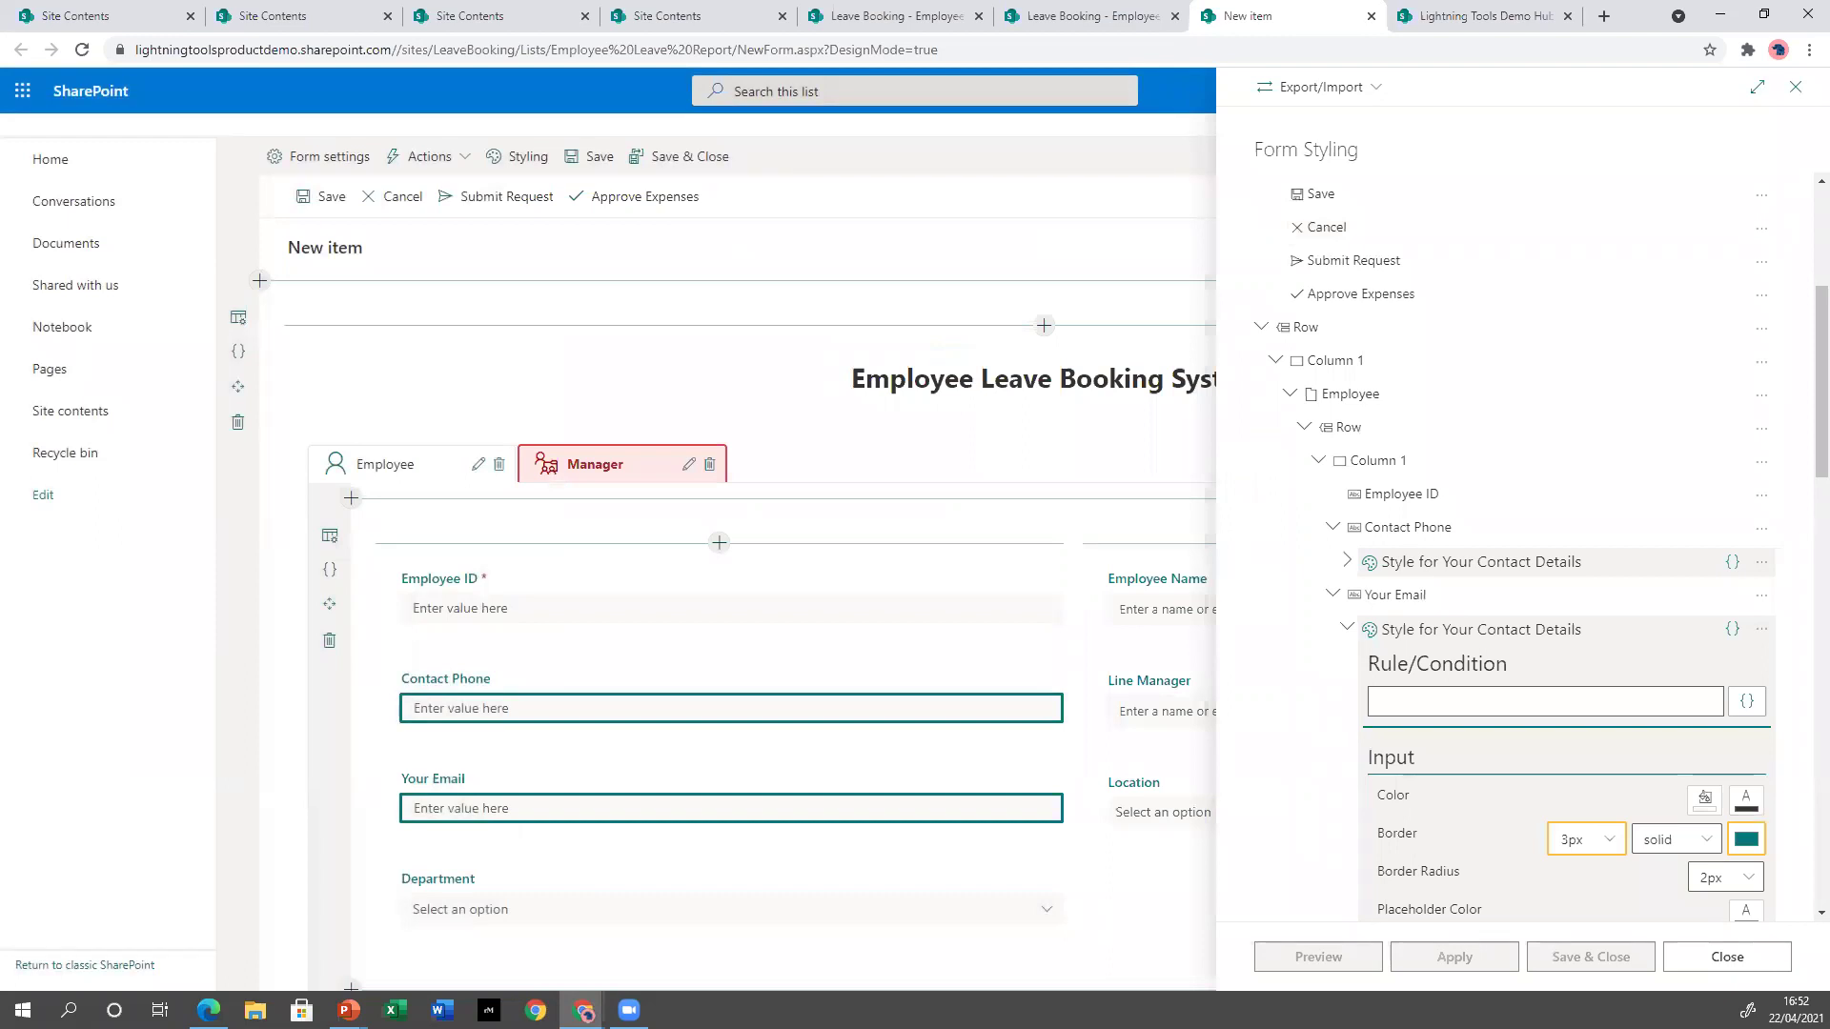